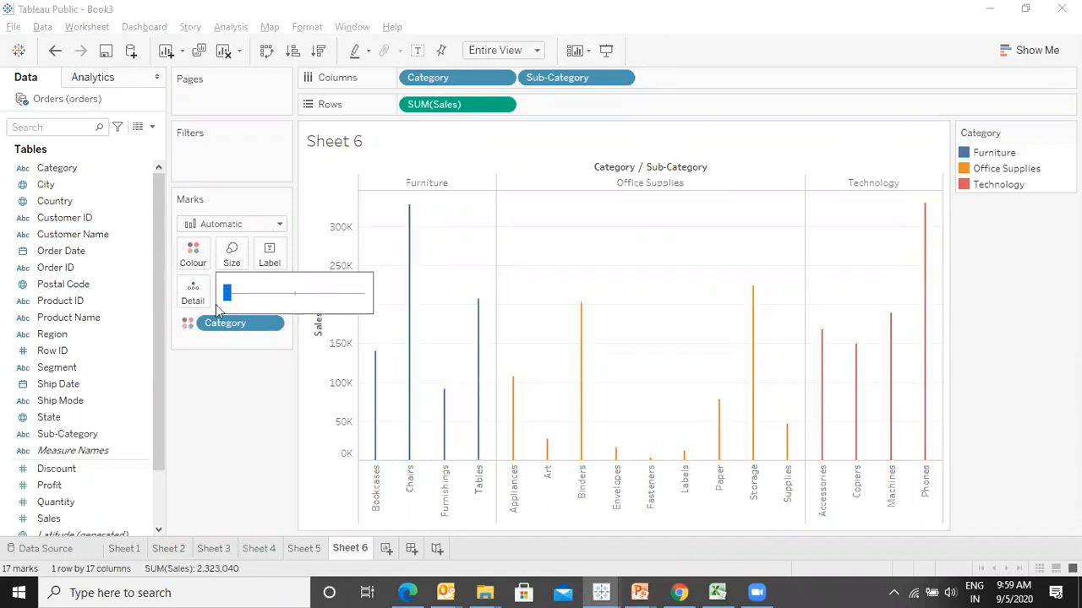
- Set the bars to a medium width and vary their size by Profit
{"action": "left_click_drag", "start_coordinate": [229, 298], "coordinate": [291, 288]}
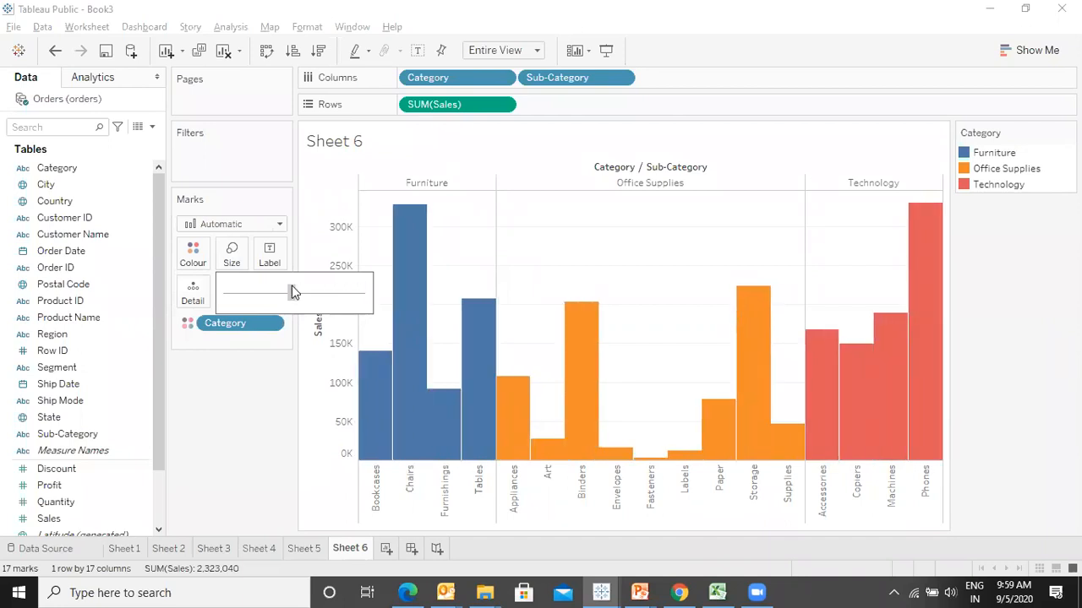
{"action": "left_click", "coordinate": [285, 389]}
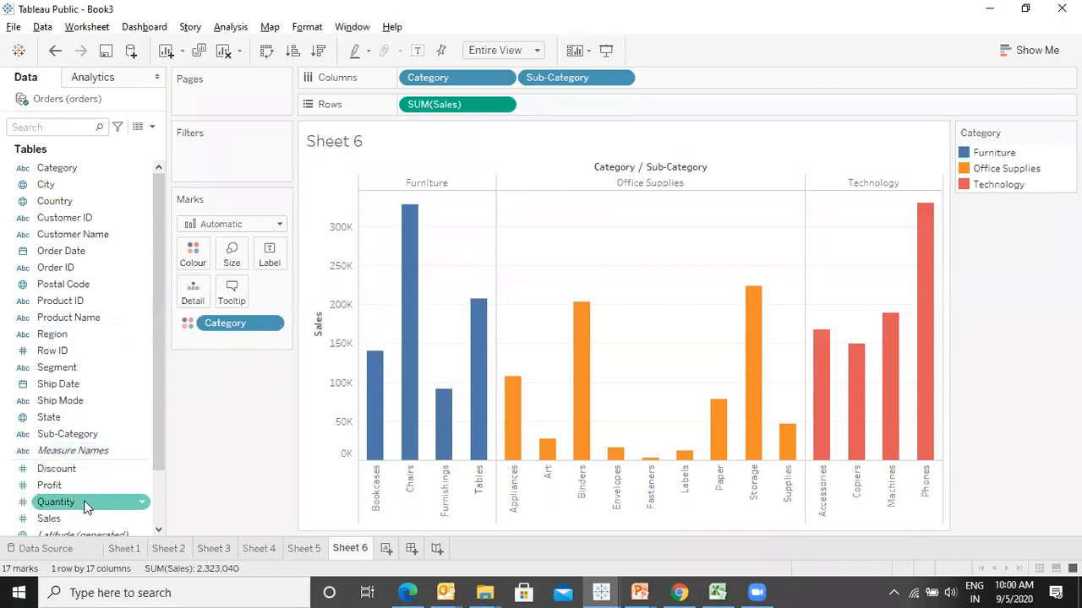
{"action": "left_click_drag", "start_coordinate": [66, 489], "coordinate": [233, 265]}
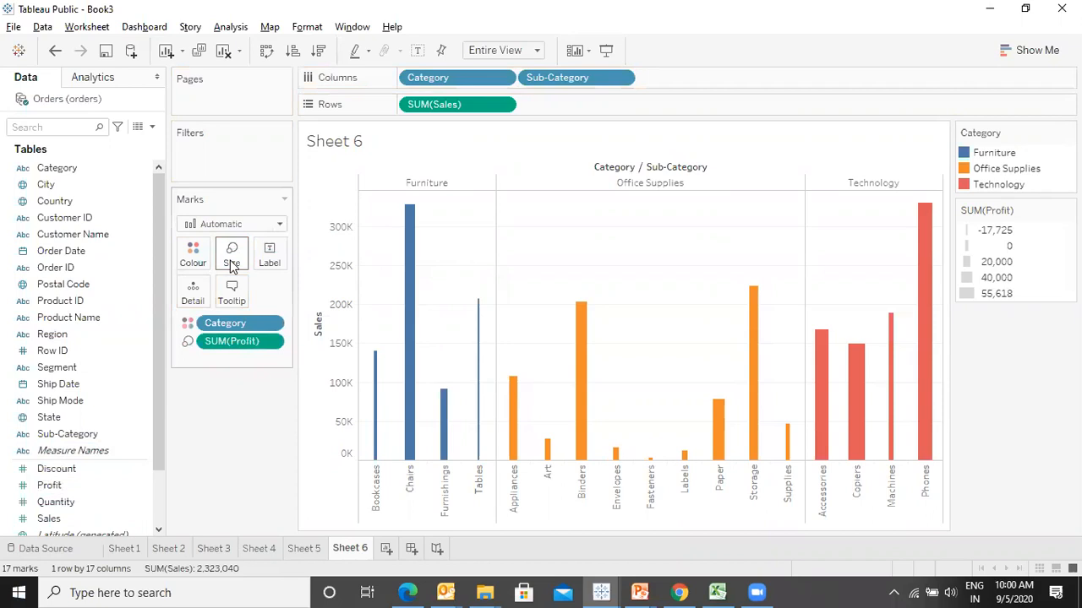
{"action": "mouse_move", "coordinate": [576, 425]}
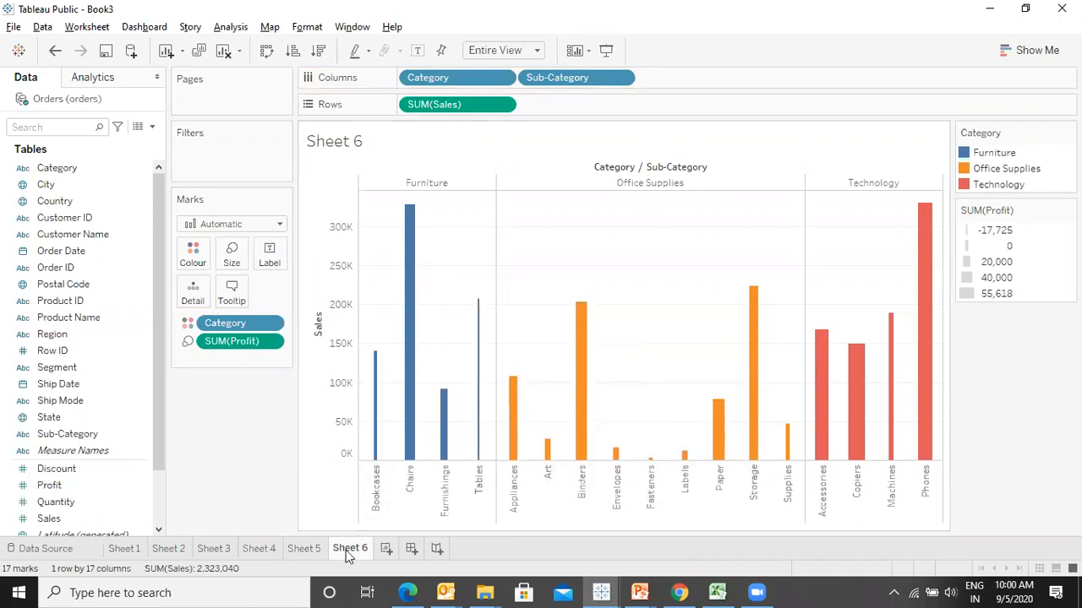
{"action": "mouse_move", "coordinate": [471, 411]}
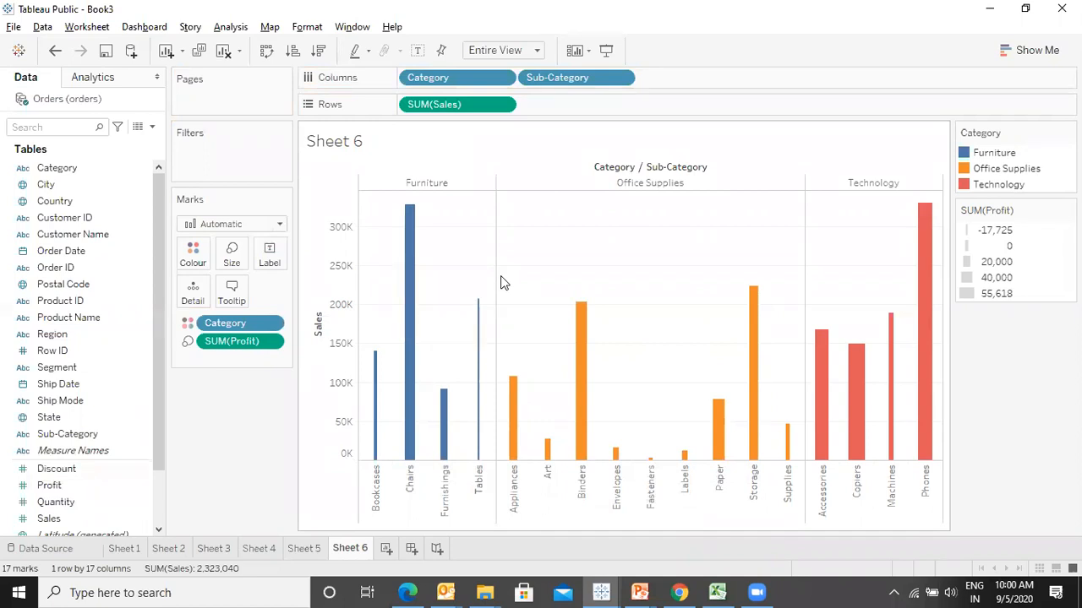
- Size the bars by Quantity instead of Profit, inspect the Furnishings bar, and remove Quantity from the size encoding
{"action": "left_click", "coordinate": [53, 505]}
{"action": "left_click_drag", "start_coordinate": [54, 510], "coordinate": [227, 262]}
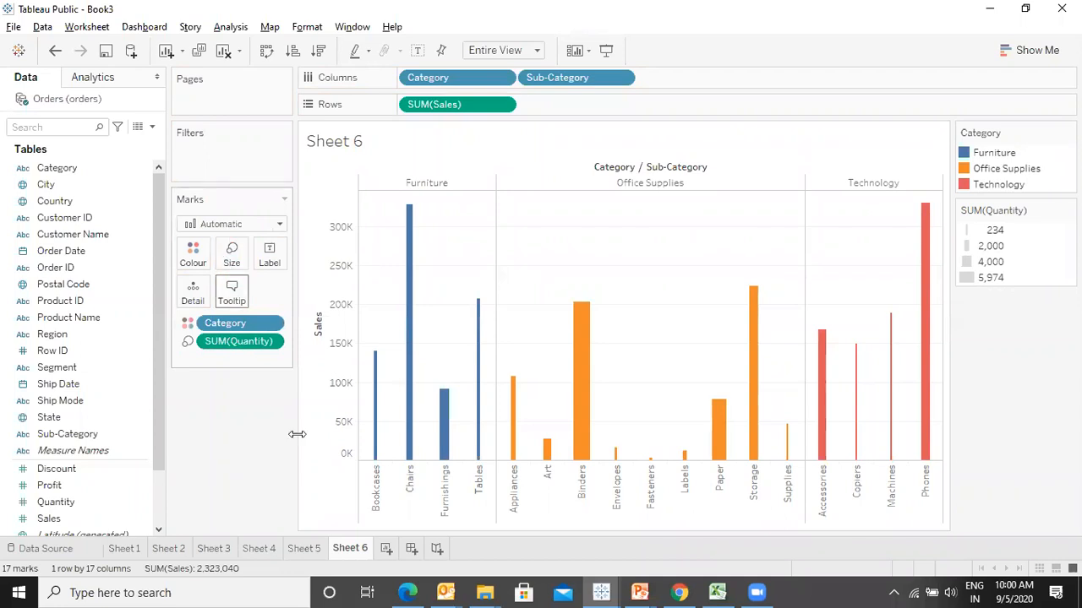
{"action": "mouse_move", "coordinate": [446, 456]}
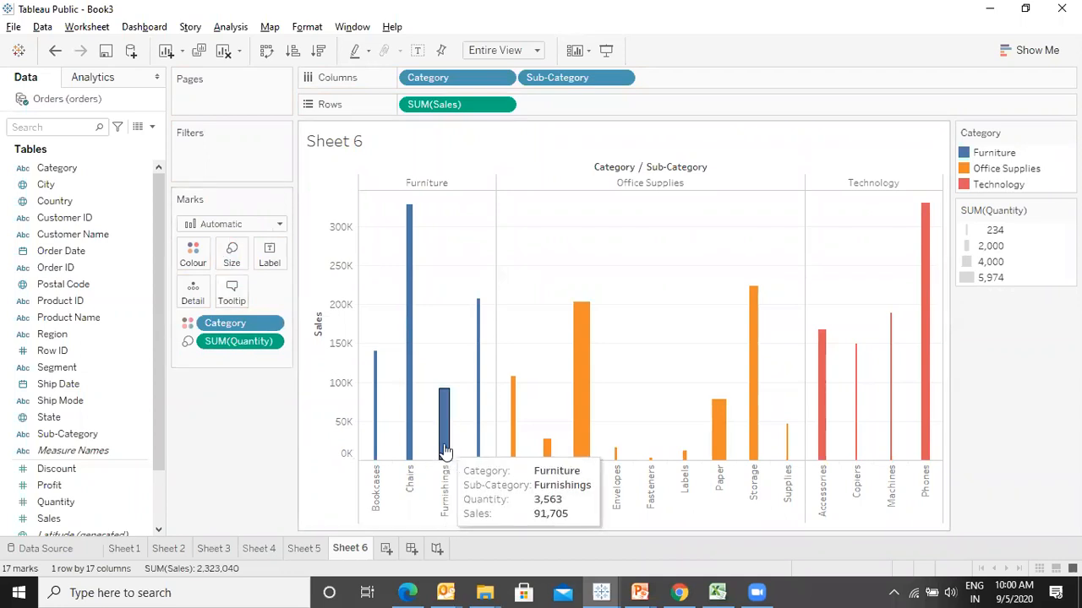
{"action": "mouse_move", "coordinate": [423, 301]}
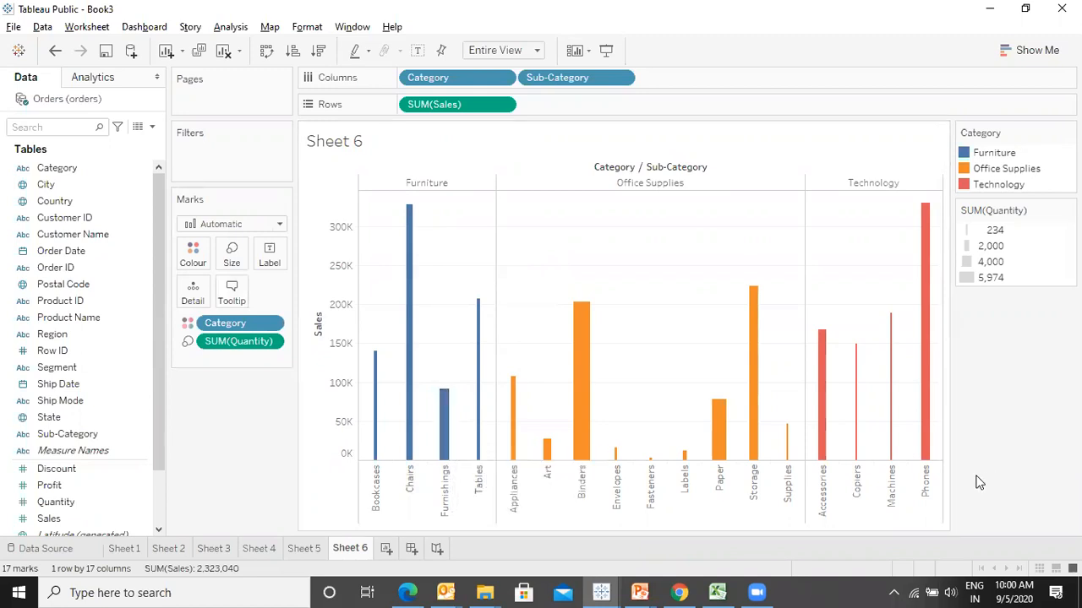
{"action": "left_click_drag", "start_coordinate": [237, 341], "coordinate": [203, 520]}
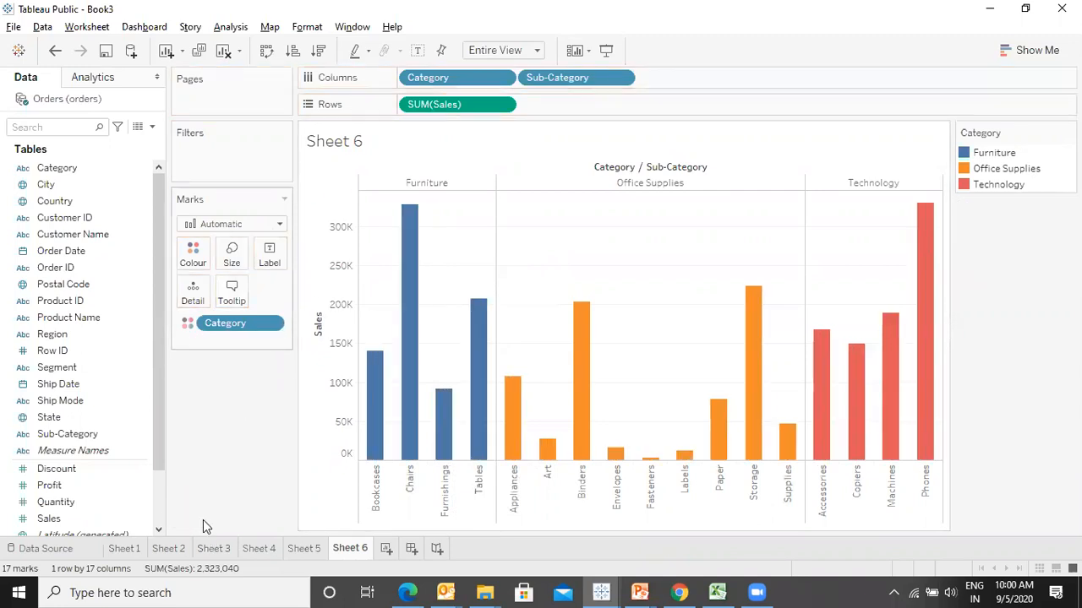
- Narrow all bars in the chart to a thin uniform width
{"action": "left_click", "coordinate": [232, 253]}
{"action": "left_click", "coordinate": [258, 294]}
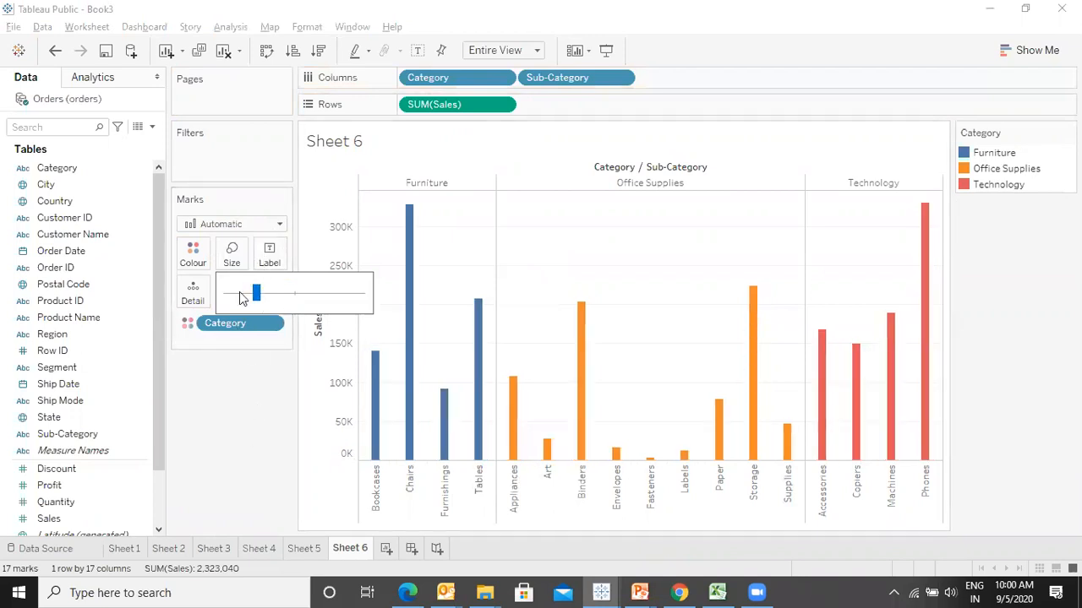
{"action": "left_click", "coordinate": [239, 294]}
{"action": "left_click", "coordinate": [238, 442]}
- Switch to the PowerPoint slideshow, view the Manipulating Colors slide, and return to Tableau
{"action": "key", "text": "alt+Tab"}
{"action": "key", "text": "Right"}
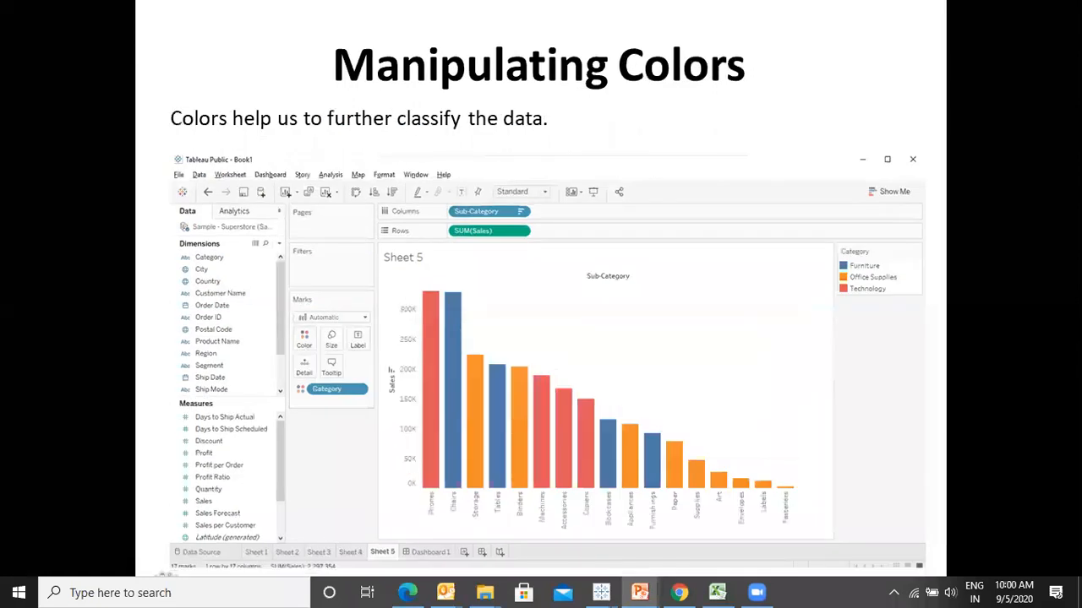
{"action": "key", "text": "alt+Tab"}
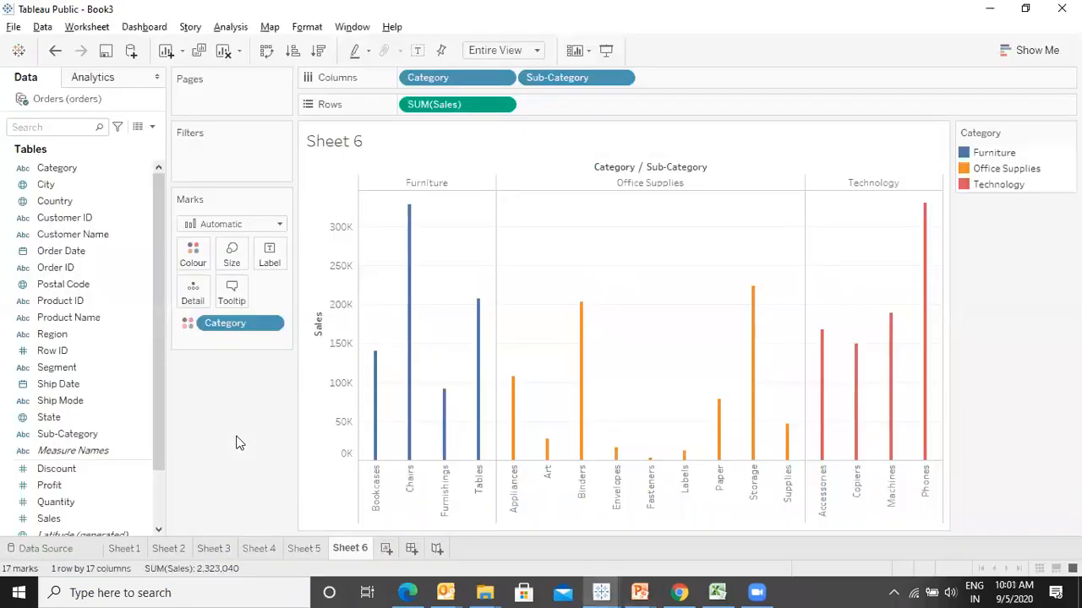
- Remove and reapply Category as the bar colour, and replace it with Region
{"action": "left_click_drag", "start_coordinate": [232, 324], "coordinate": [152, 343]}
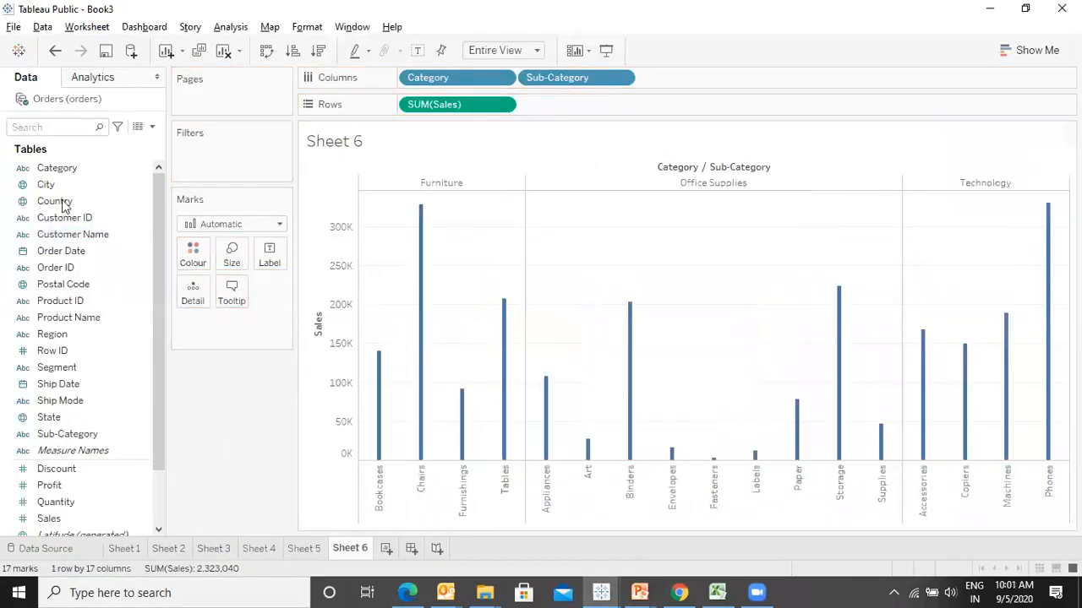
{"action": "left_click_drag", "start_coordinate": [61, 164], "coordinate": [195, 253]}
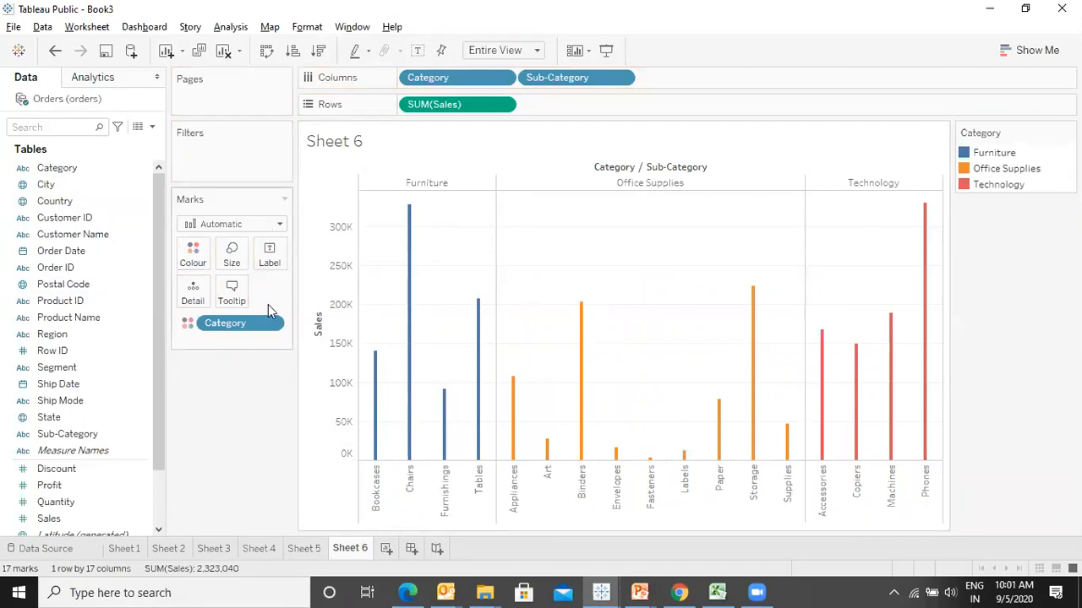
{"action": "left_click_drag", "start_coordinate": [59, 338], "coordinate": [193, 253]}
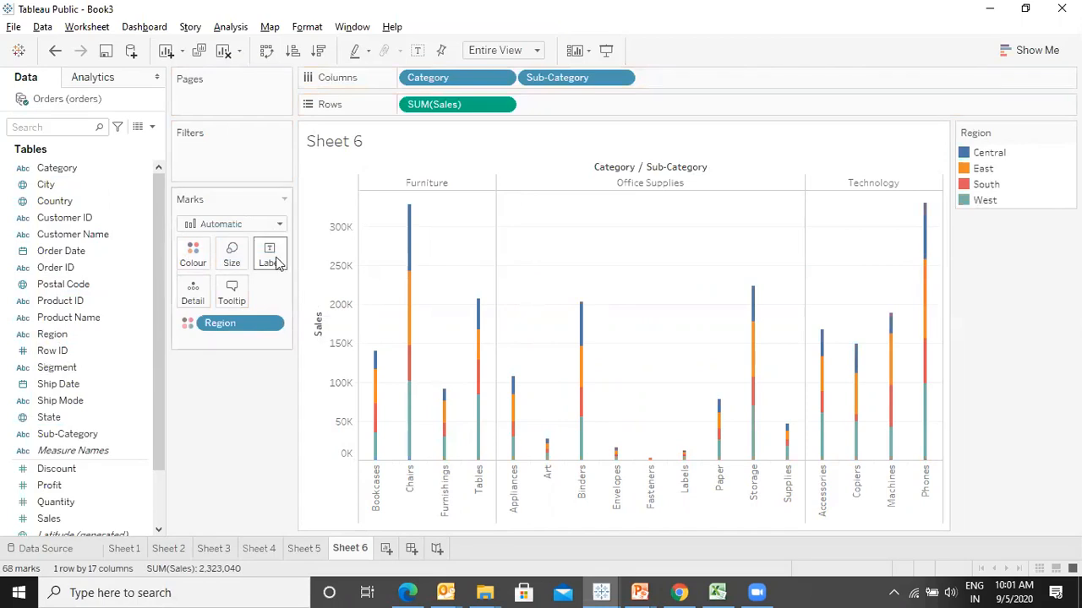
- Widen the stacked bars until they almost fill their columns
{"action": "left_click", "coordinate": [232, 256]}
{"action": "left_click", "coordinate": [324, 295]}
{"action": "left_click_drag", "start_coordinate": [324, 297], "coordinate": [341, 296]}
{"action": "left_click", "coordinate": [256, 412]}
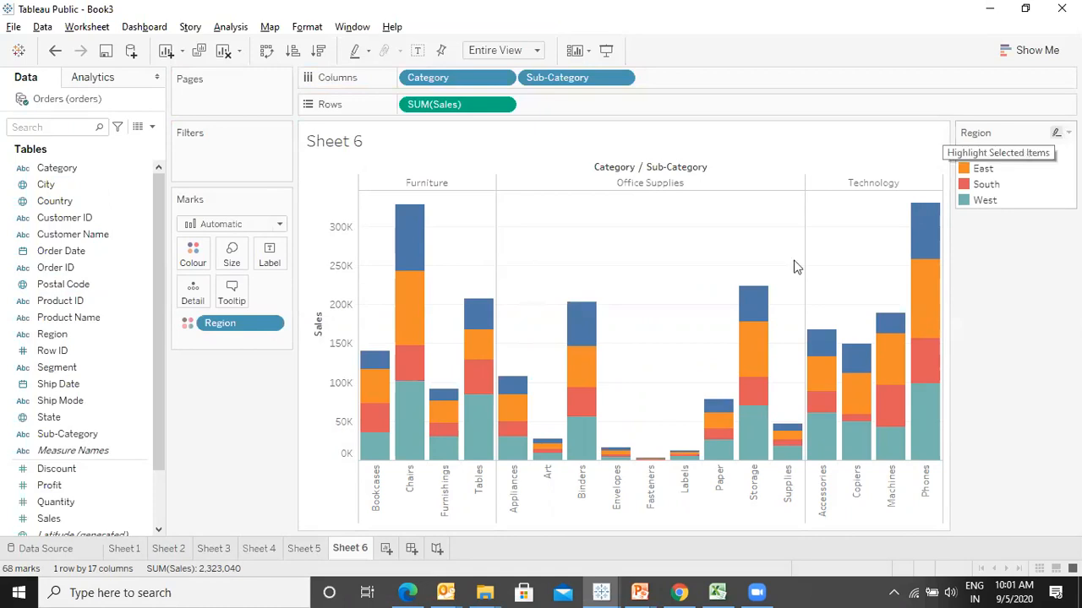
- Assign the Purple-Pink-Grey colour palette to the Region values and apply it to the chart
{"action": "left_click", "coordinate": [194, 256]}
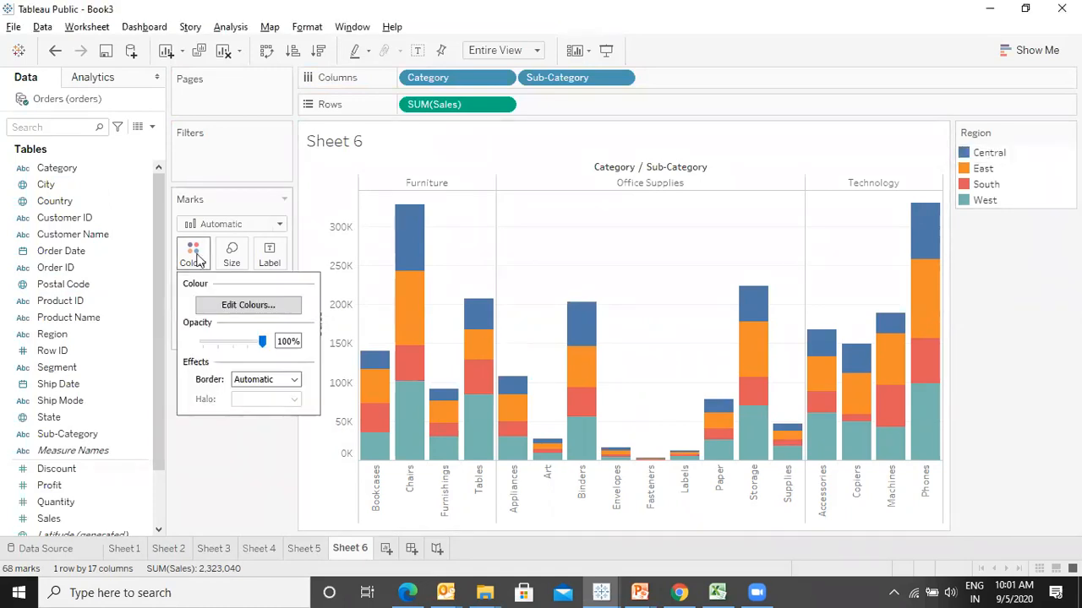
{"action": "left_click", "coordinate": [231, 484]}
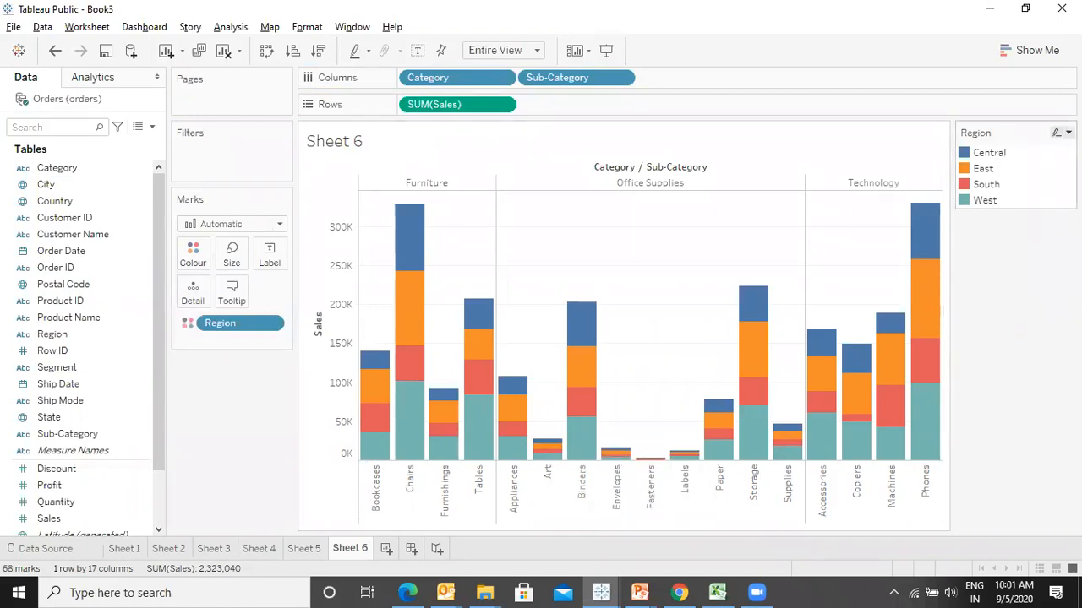
{"action": "left_click", "coordinate": [1067, 133]}
{"action": "left_click", "coordinate": [1011, 149]}
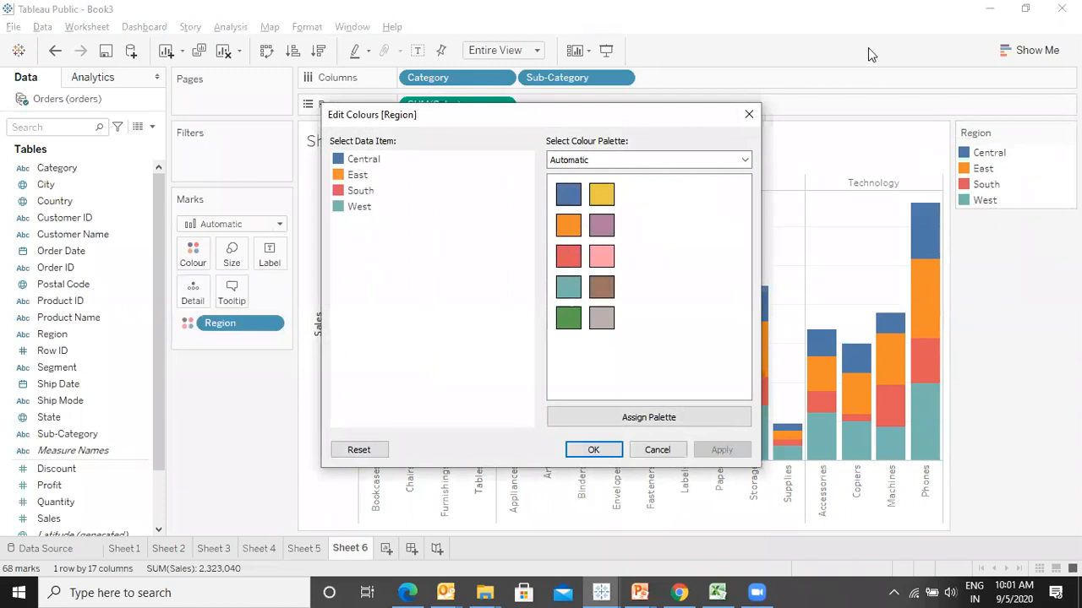
{"action": "left_click", "coordinate": [668, 159]}
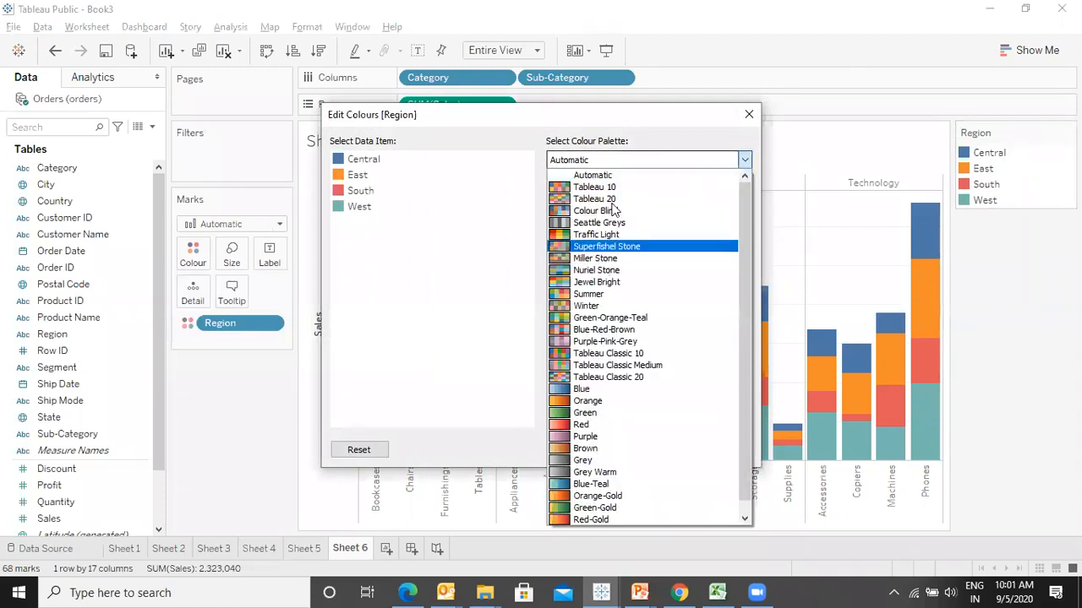
{"action": "left_click", "coordinate": [640, 342]}
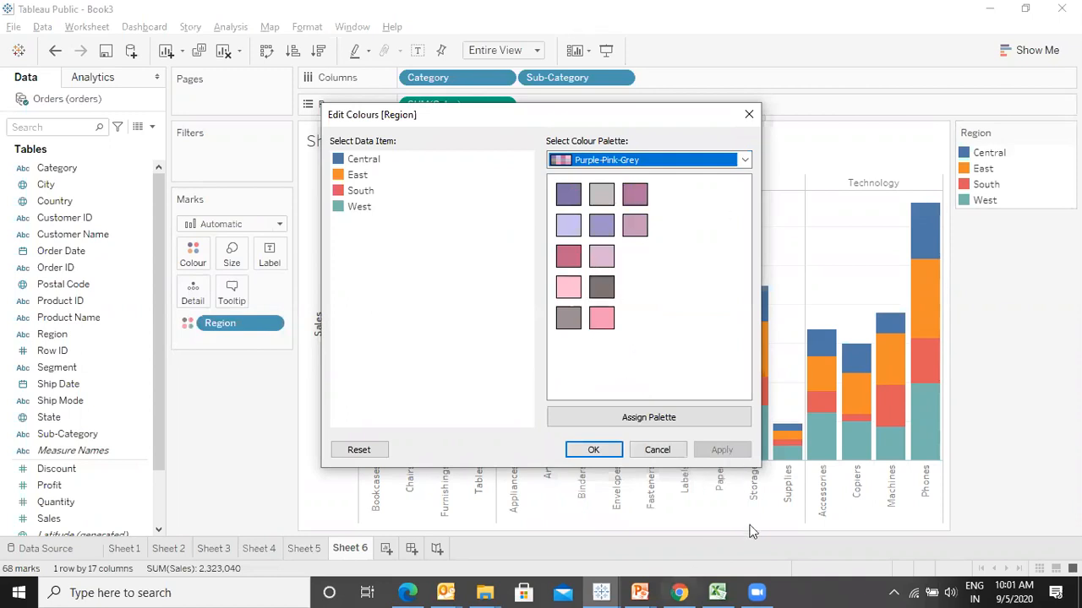
{"action": "left_click", "coordinate": [676, 419]}
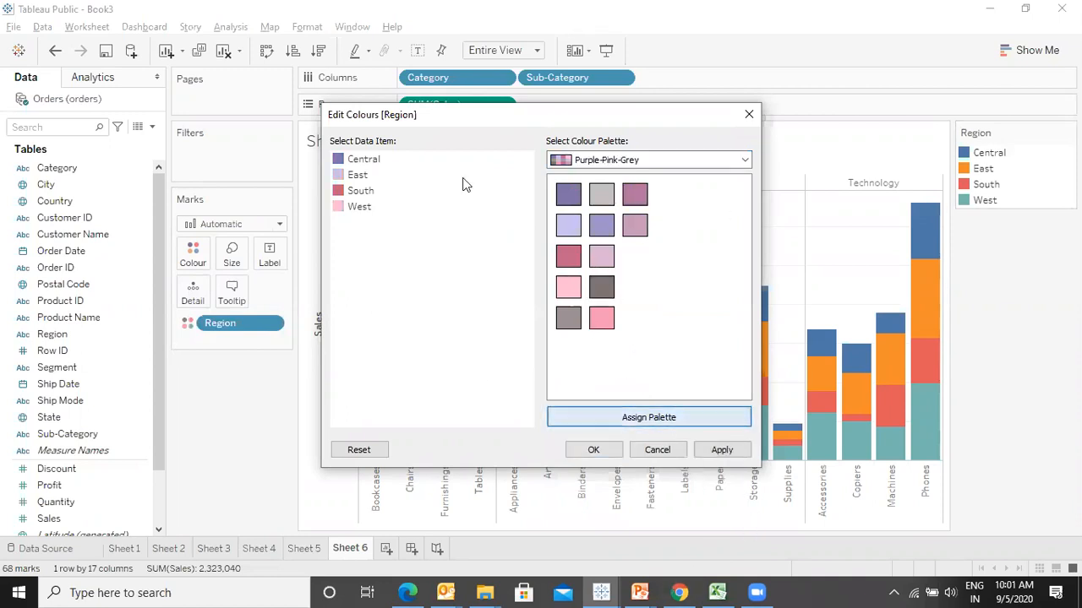
{"action": "left_click", "coordinate": [722, 451]}
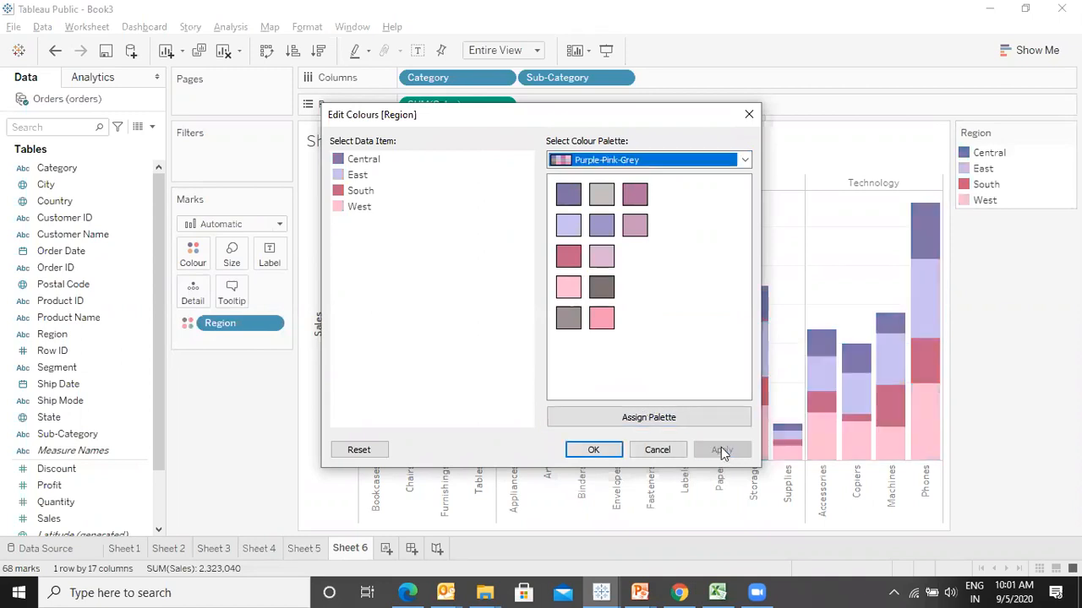
{"action": "left_click", "coordinate": [594, 453]}
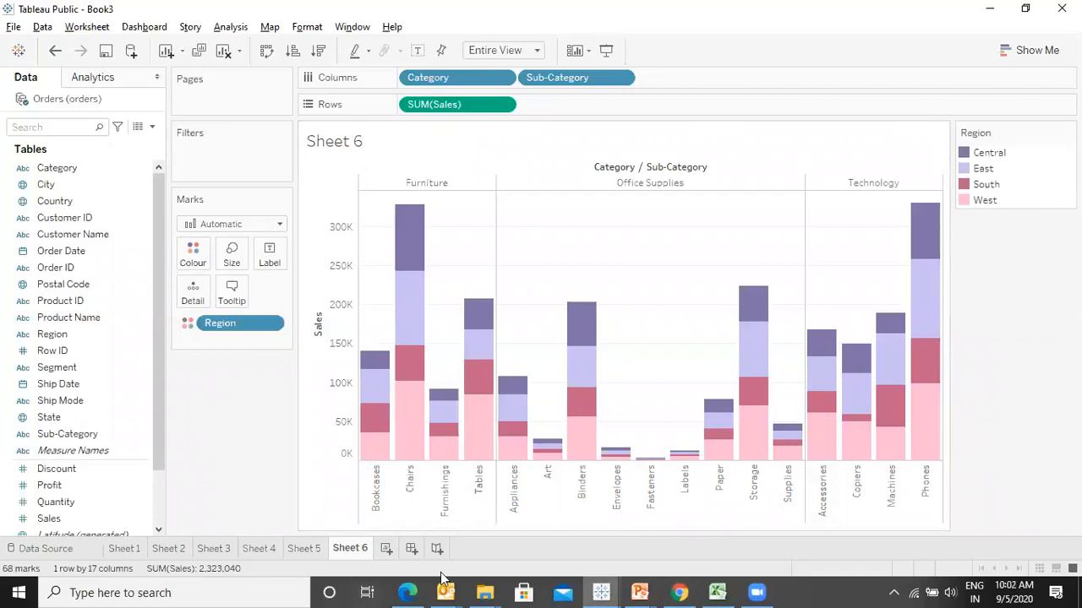
- Create a new worksheet with a bar chart of Sales by Region, coloured by Region
{"action": "left_click", "coordinate": [385, 548]}
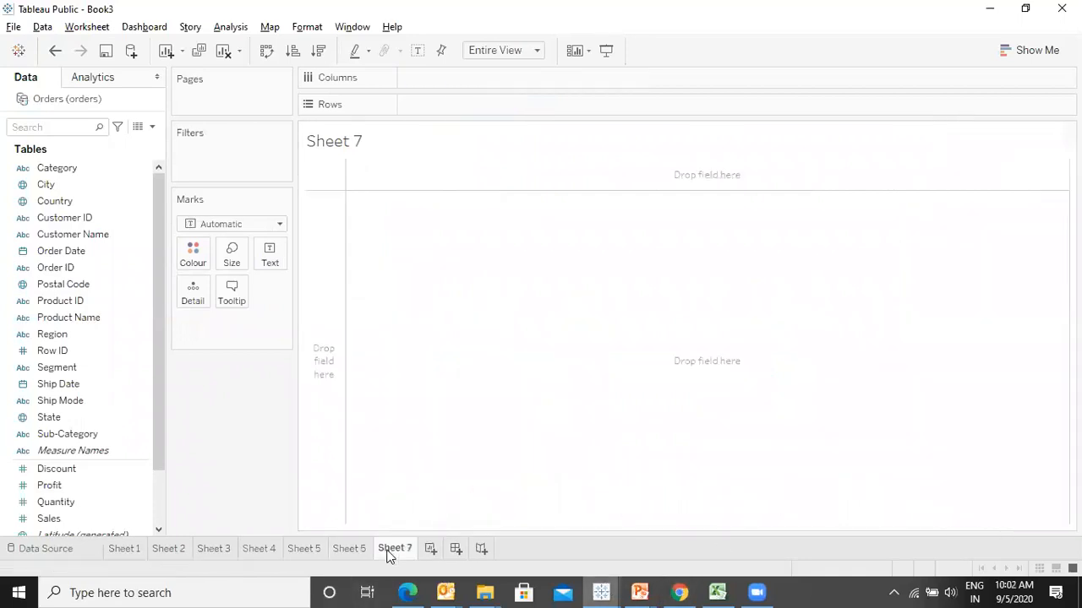
{"action": "double_click", "coordinate": [49, 519]}
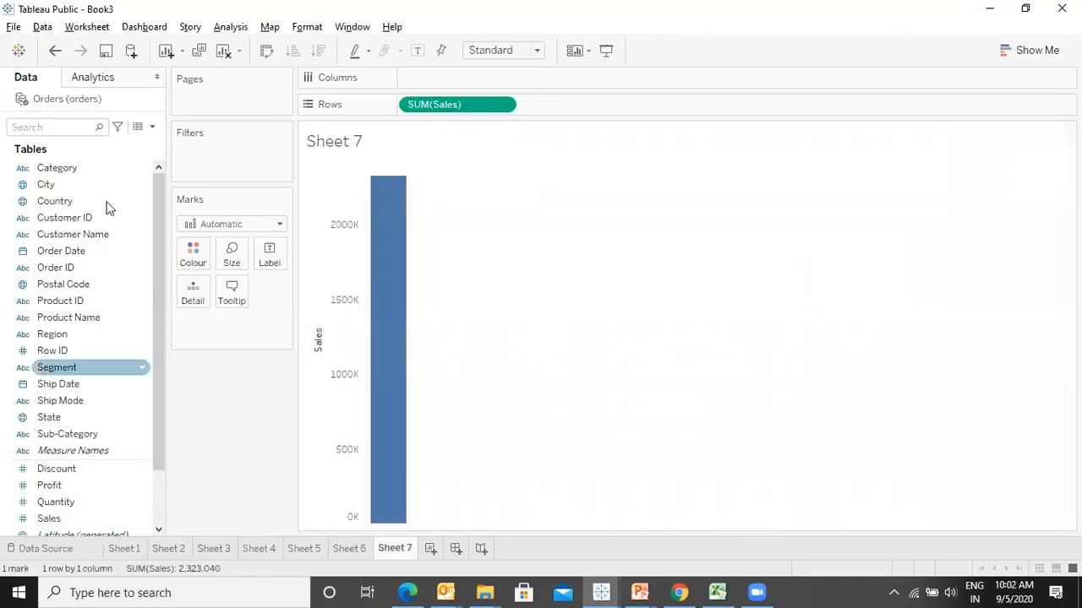
{"action": "double_click", "coordinate": [52, 334]}
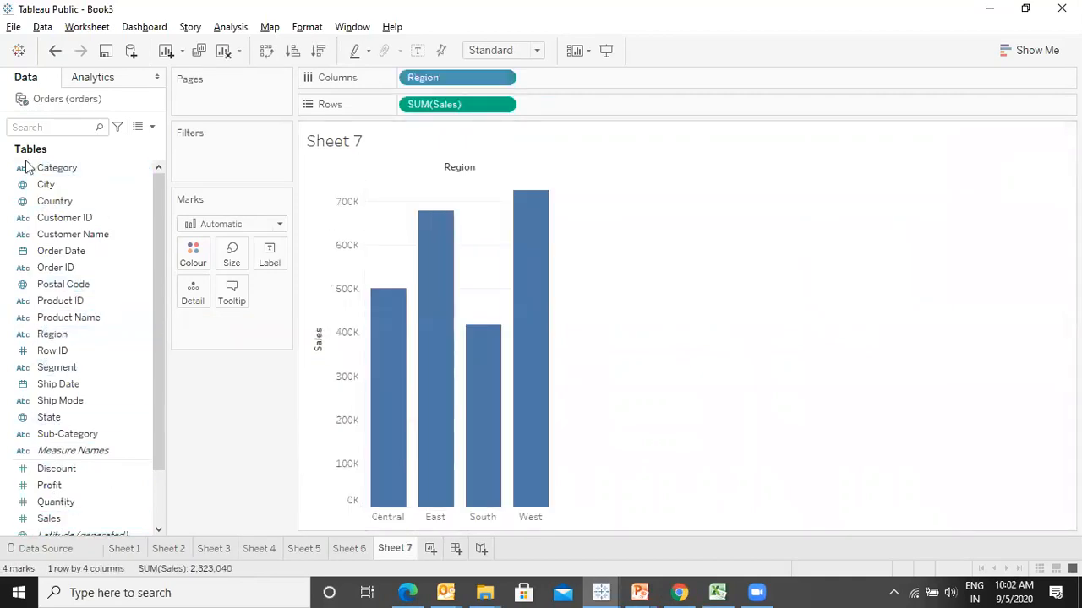
{"action": "left_click_drag", "start_coordinate": [56, 341], "coordinate": [191, 263]}
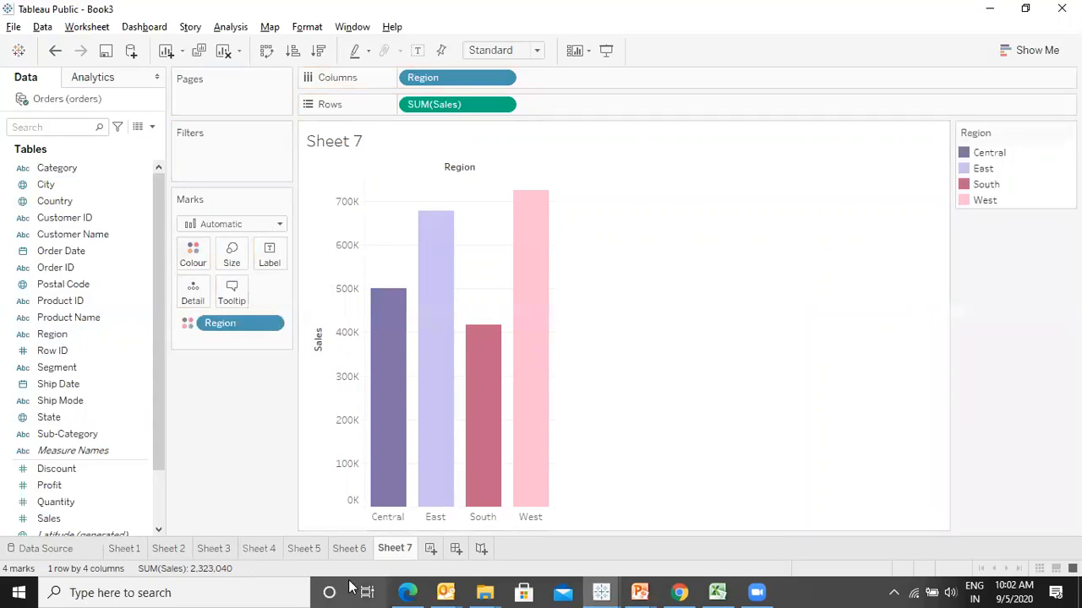
- On Sheet 6, change the Central region's colour to crimson #aa1f49 and apply it to the stacked bars
{"action": "left_click", "coordinate": [360, 548]}
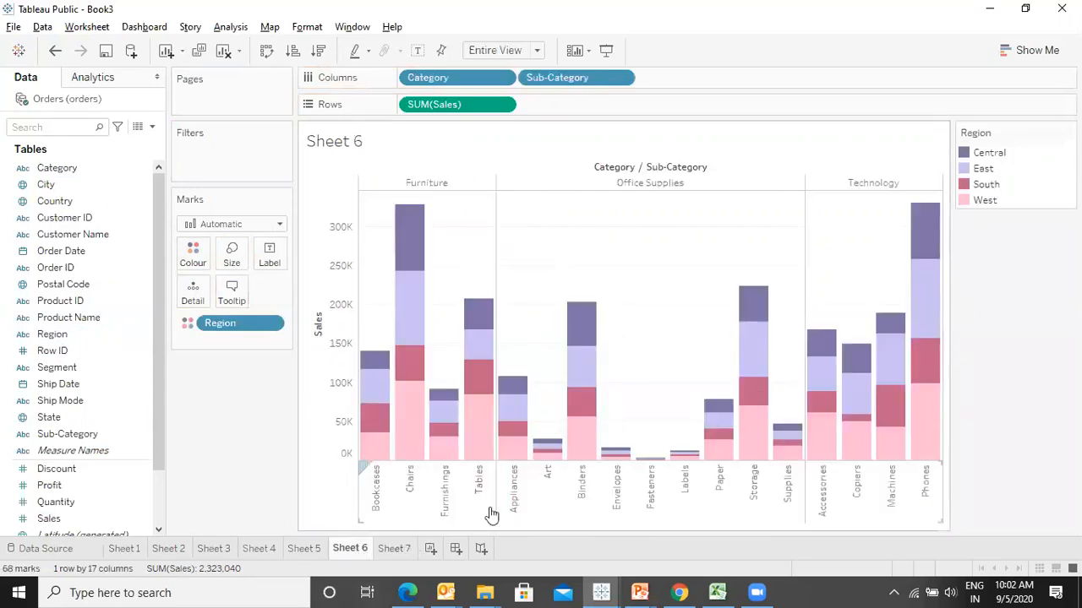
{"action": "left_click", "coordinate": [1069, 133]}
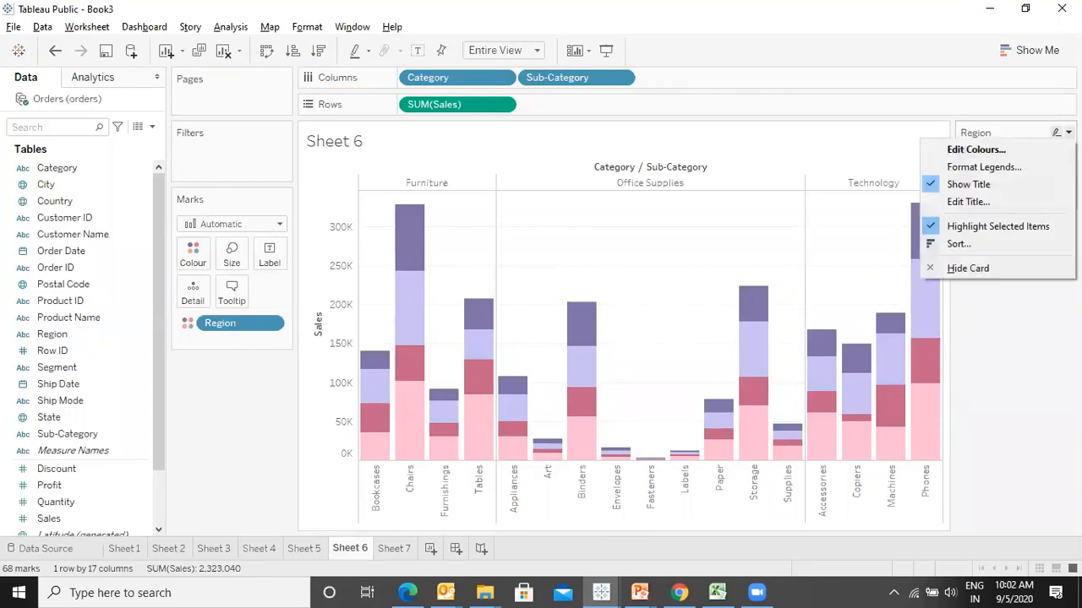
{"action": "left_click", "coordinate": [980, 151]}
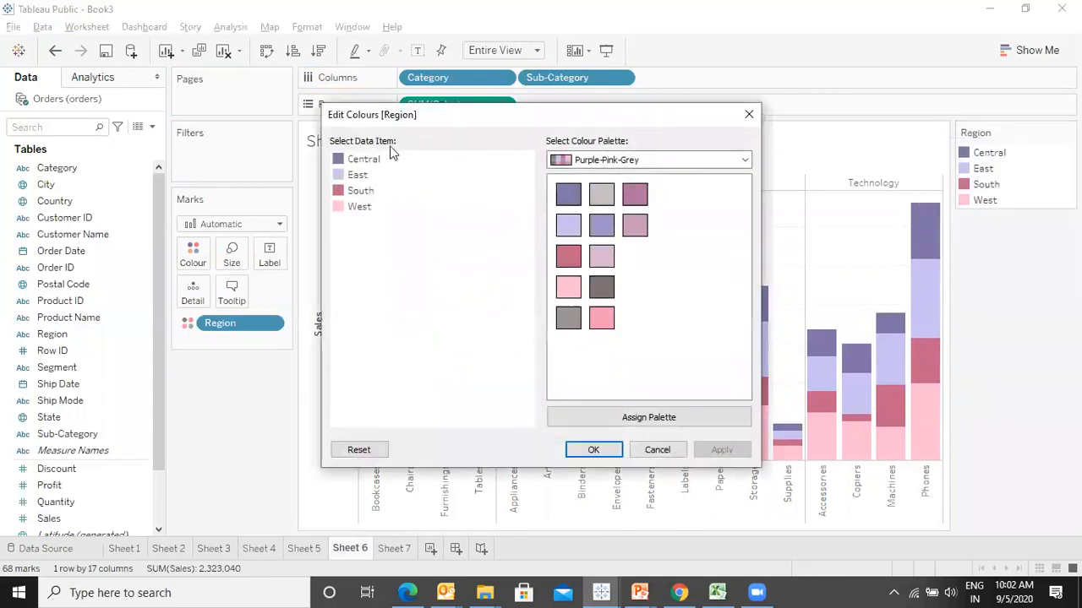
{"action": "double_click", "coordinate": [364, 159]}
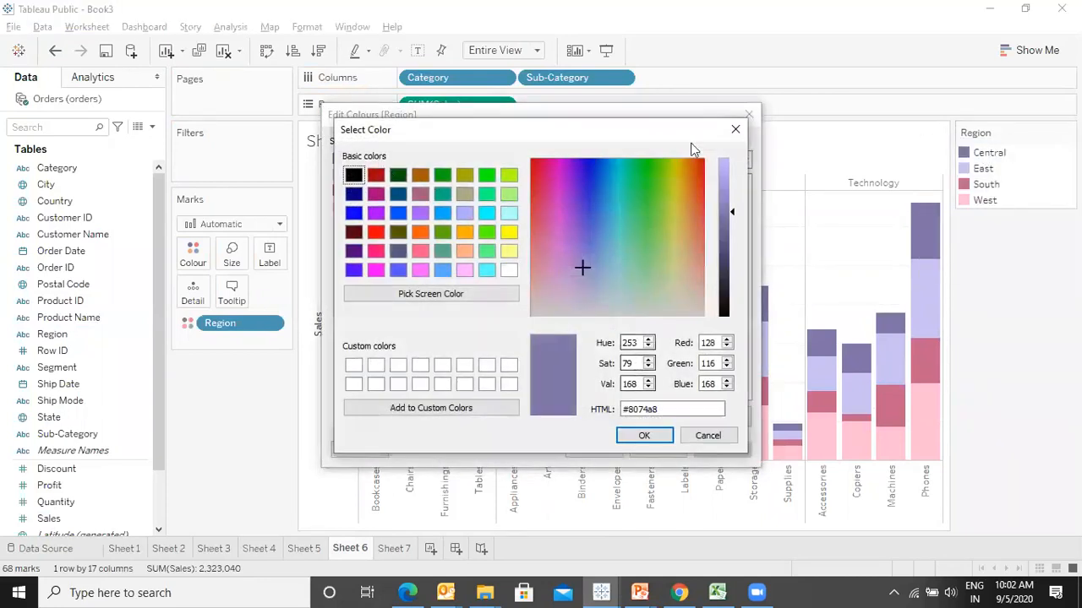
{"action": "left_click", "coordinate": [420, 174]}
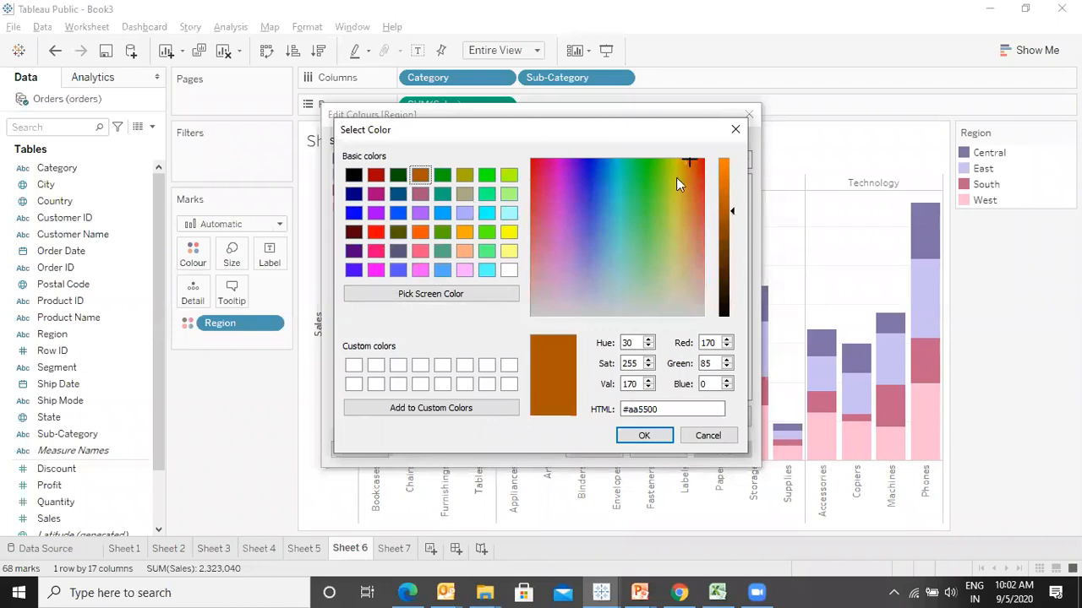
{"action": "left_click", "coordinate": [538, 187]}
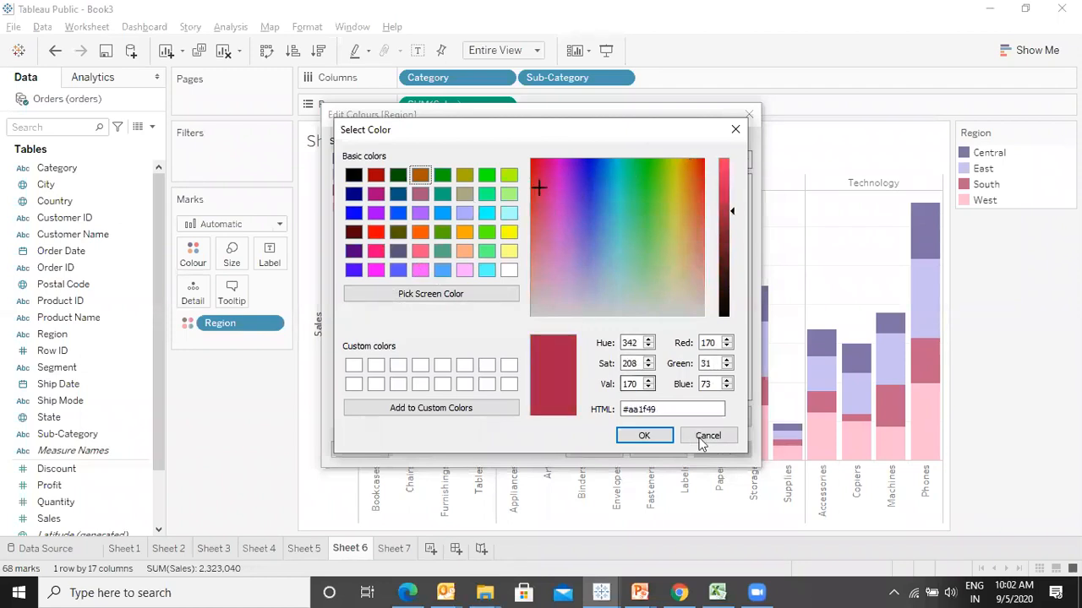
{"action": "left_click", "coordinate": [647, 436]}
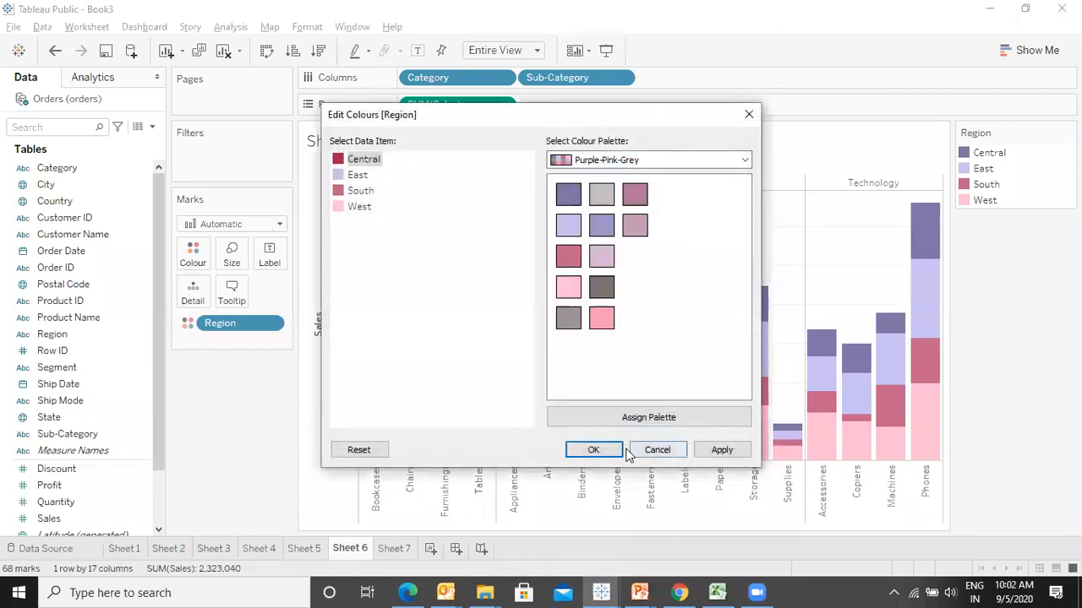
{"action": "left_click", "coordinate": [747, 450]}
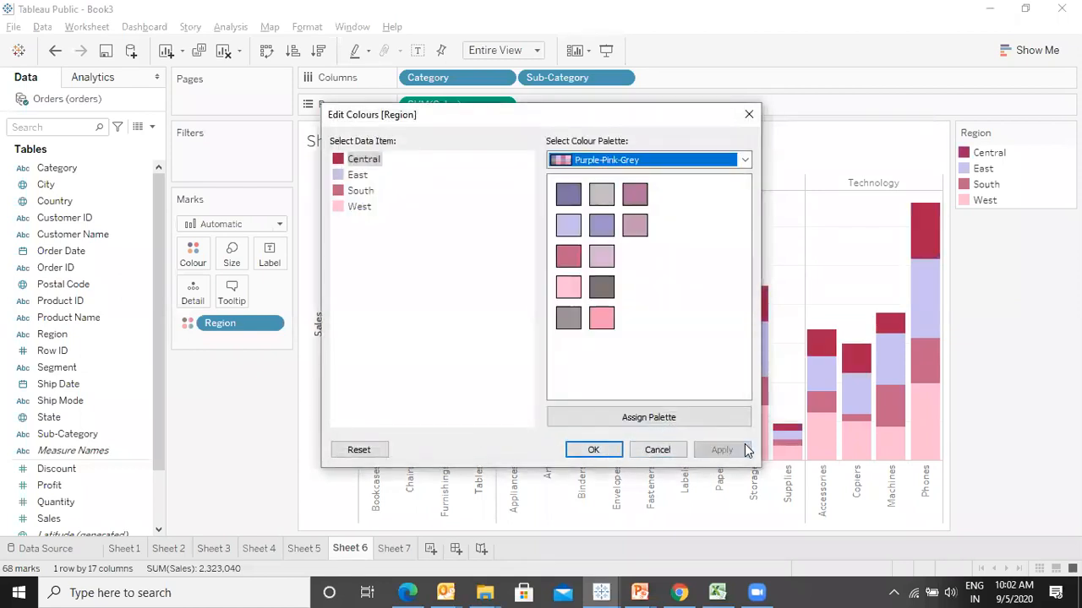
{"action": "left_click", "coordinate": [608, 450]}
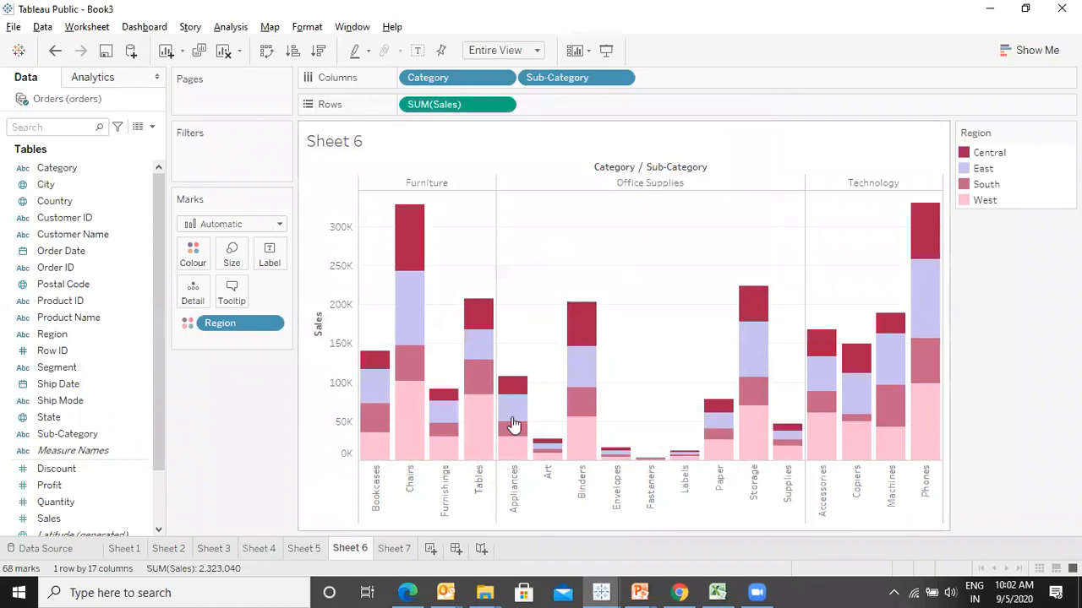
- Compare the Region colours on Sheets 6 and 7, and consult the Manipulating Colors slide in PowerPoint
{"action": "mouse_move", "coordinate": [513, 421]}
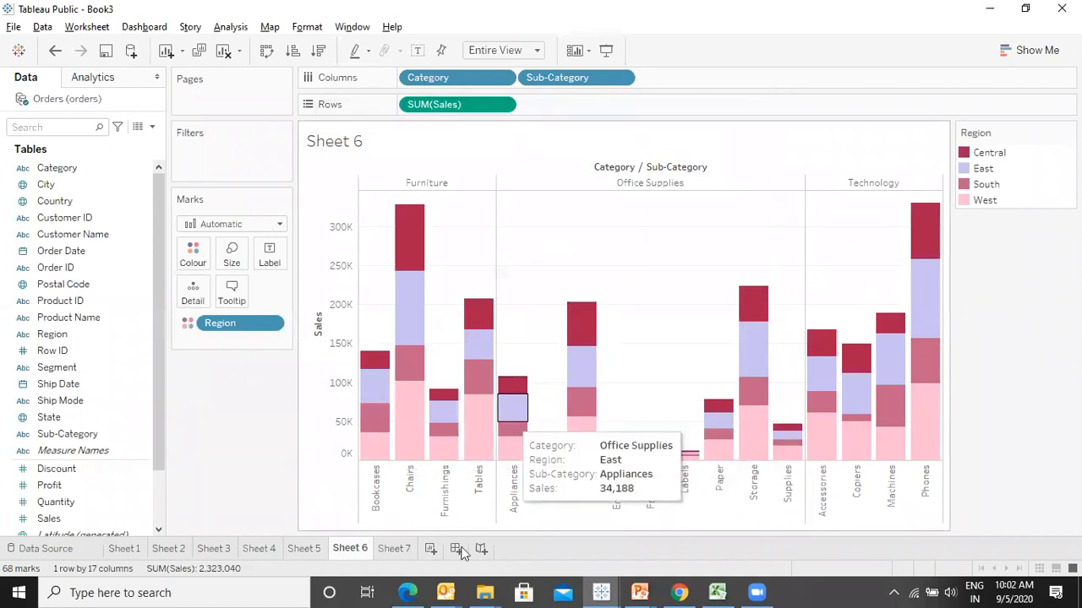
{"action": "left_click", "coordinate": [390, 548]}
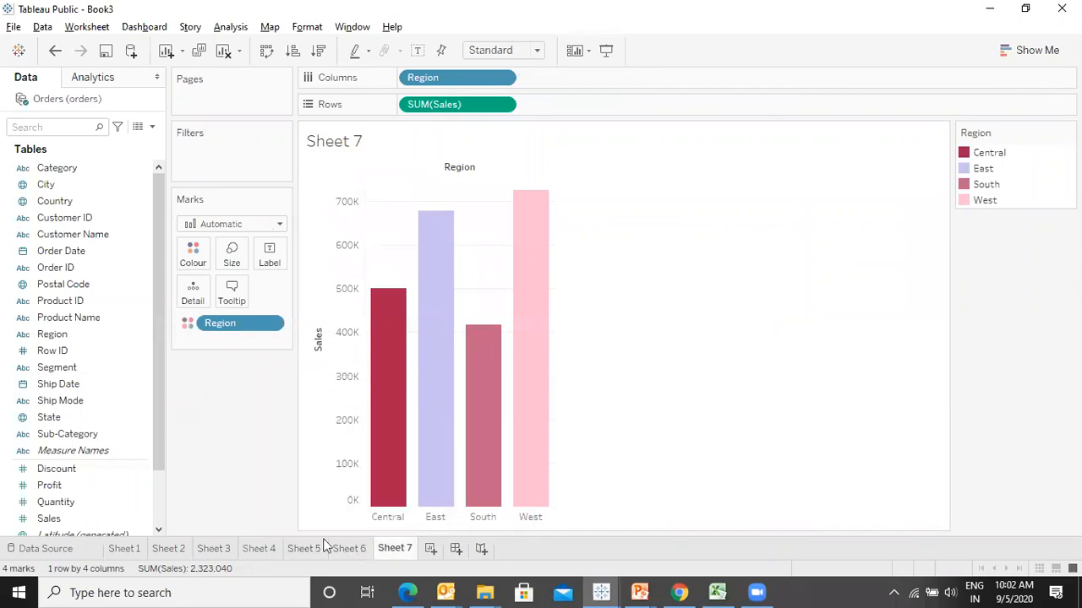
{"action": "left_click", "coordinate": [350, 551]}
{"action": "key", "text": "alt+Tab"}
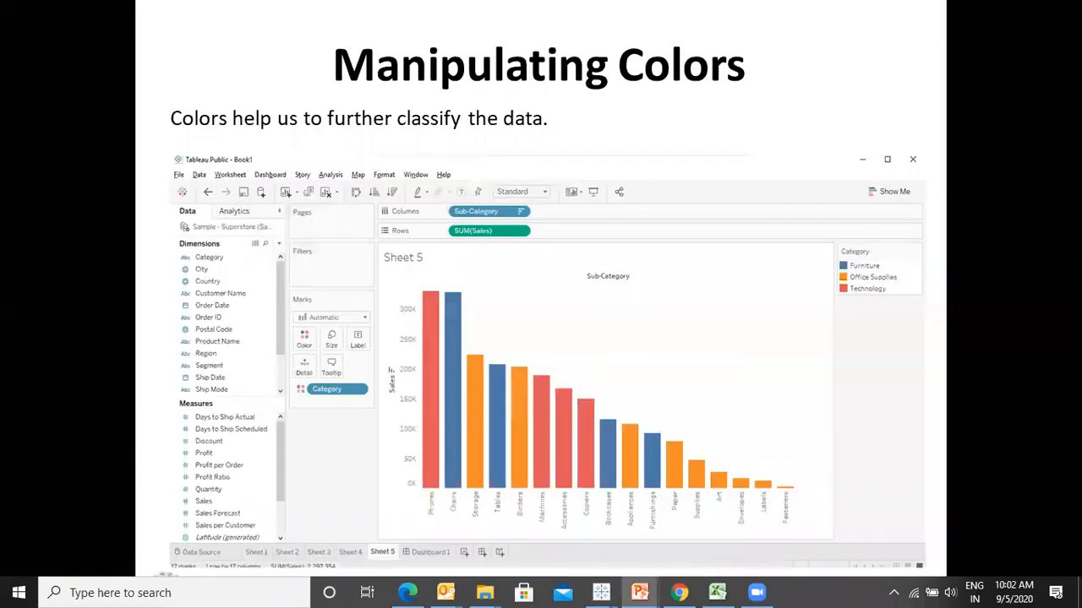
{"action": "key", "text": "alt+Tab"}
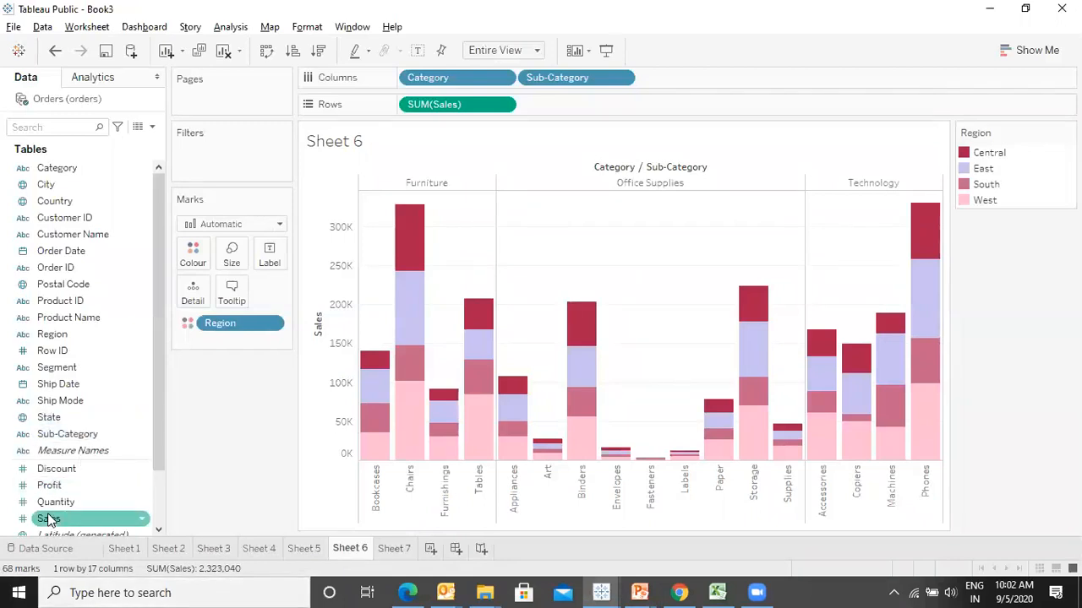
- Colour the Sheet 7 bars by Profit instead of Region and fit the chart to the entire view
{"action": "left_click", "coordinate": [391, 550]}
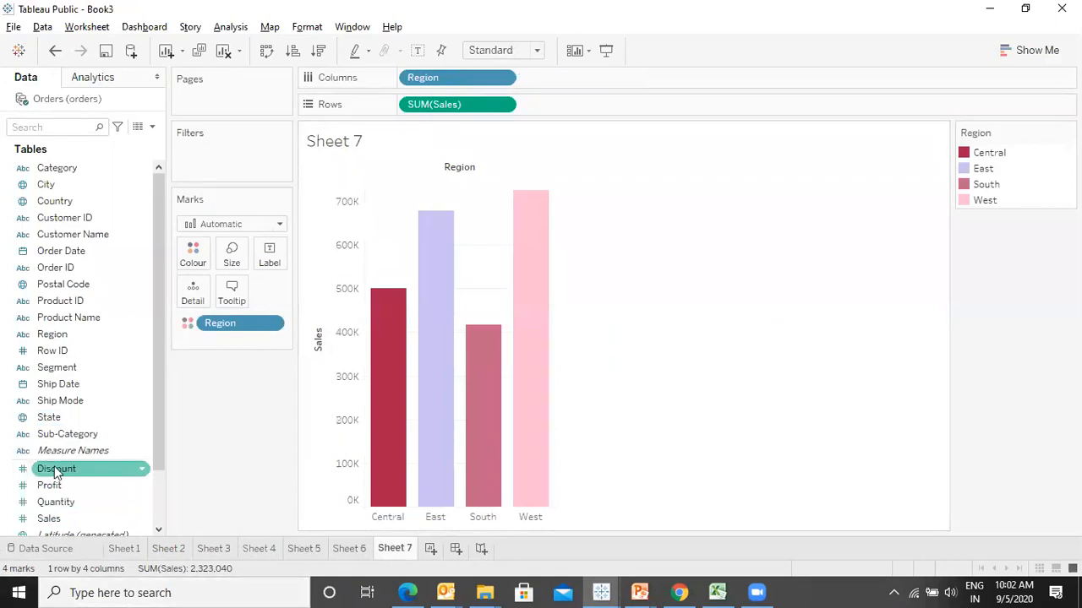
{"action": "left_click_drag", "start_coordinate": [52, 487], "coordinate": [187, 262]}
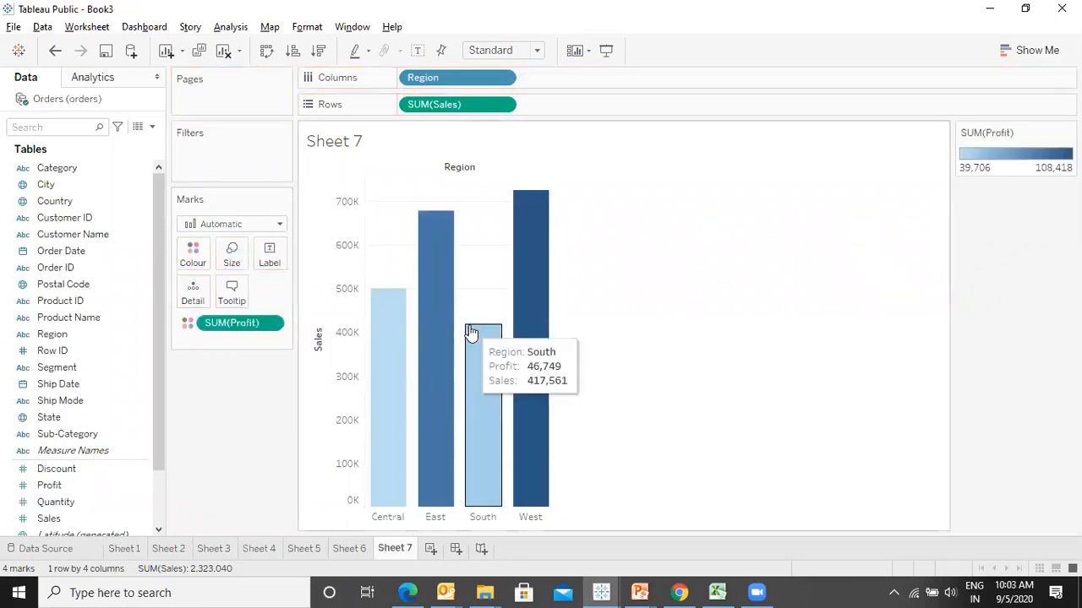
{"action": "mouse_move", "coordinate": [469, 344]}
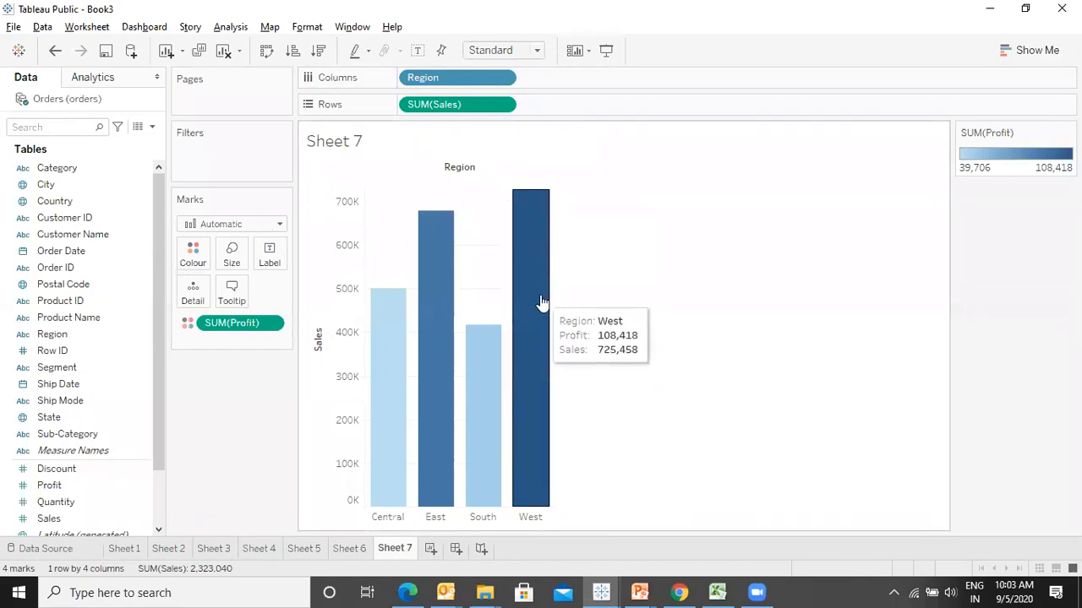
{"action": "left_click", "coordinate": [506, 51]}
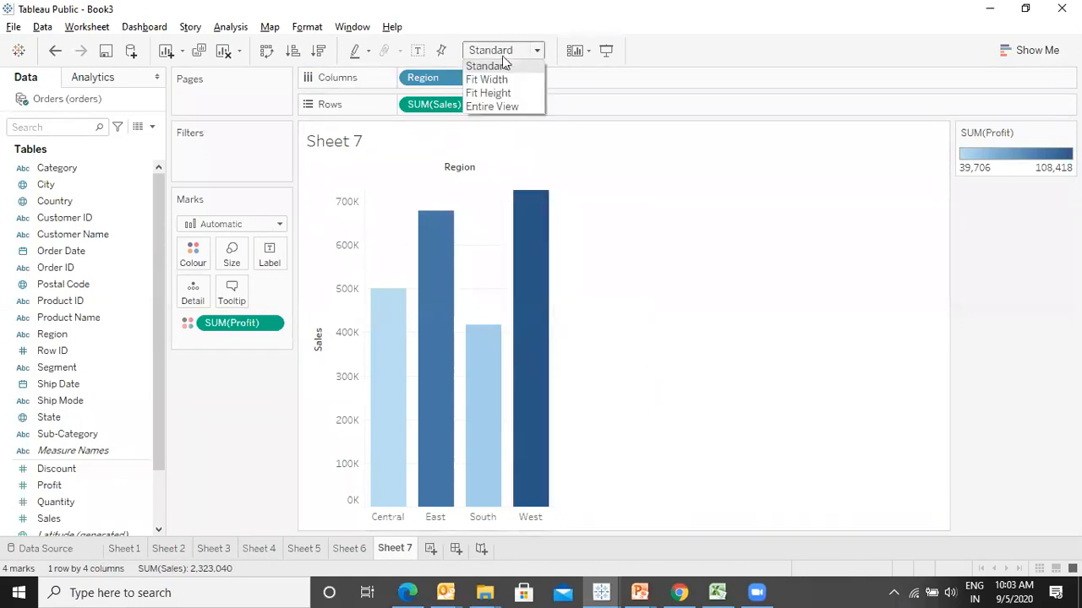
{"action": "left_click", "coordinate": [508, 106]}
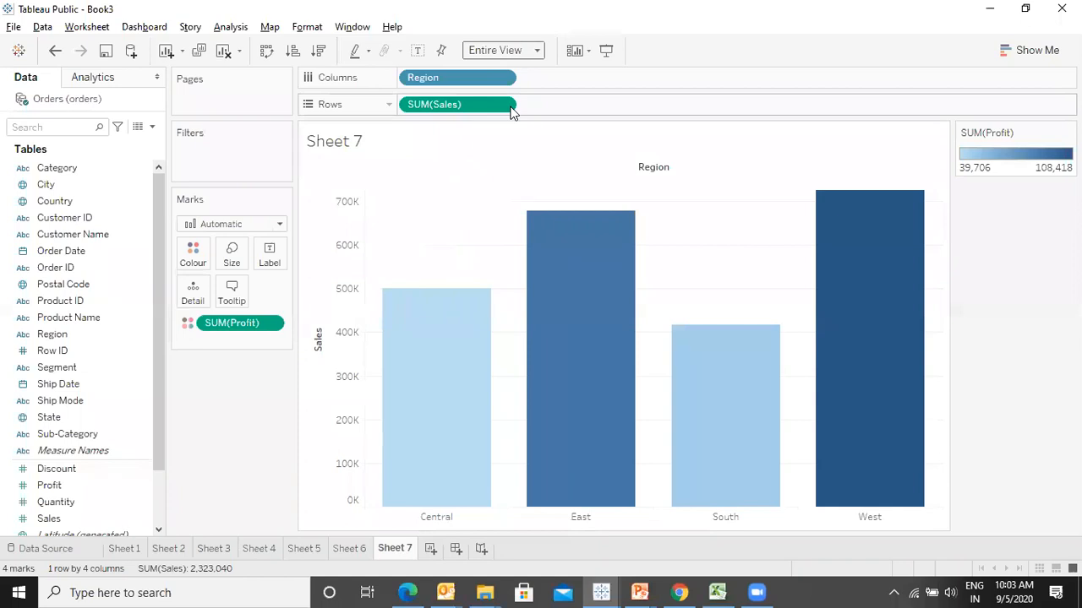
- Recolour the Sheet 7 bars by Quantity, and replace that colour field with Discount
{"action": "left_click", "coordinate": [87, 500]}
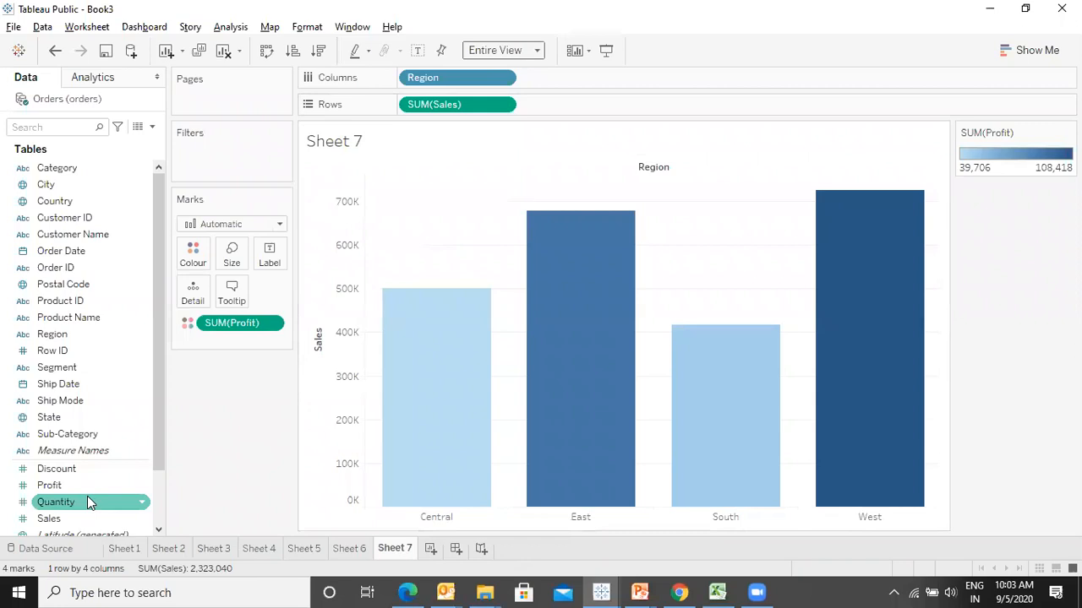
{"action": "left_click_drag", "start_coordinate": [87, 496], "coordinate": [195, 255]}
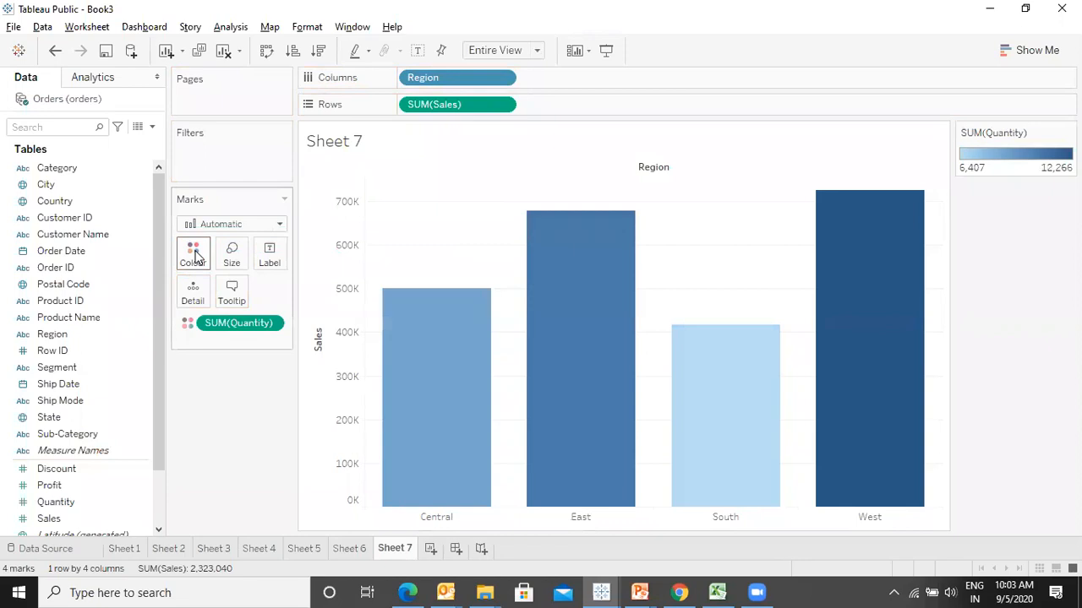
{"action": "mouse_move", "coordinate": [905, 331]}
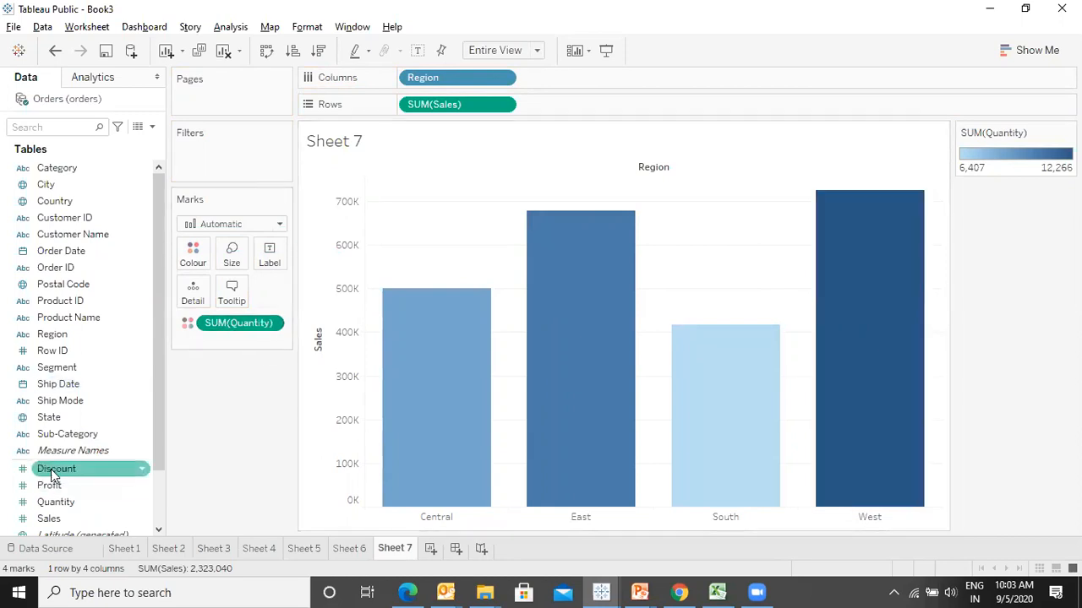
{"action": "left_click_drag", "start_coordinate": [91, 465], "coordinate": [195, 252]}
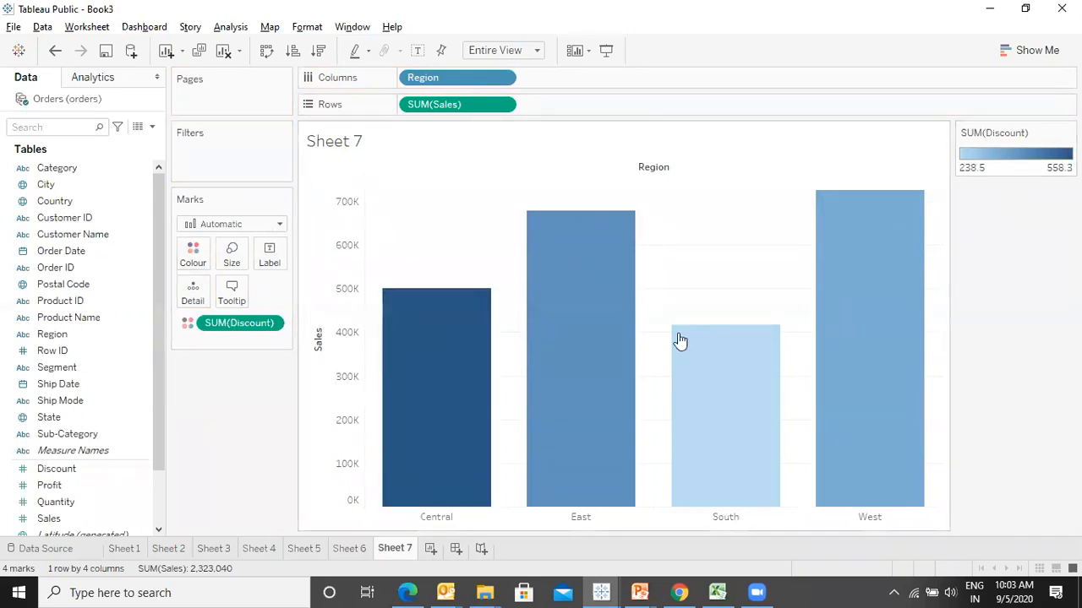
{"action": "mouse_move", "coordinate": [429, 424]}
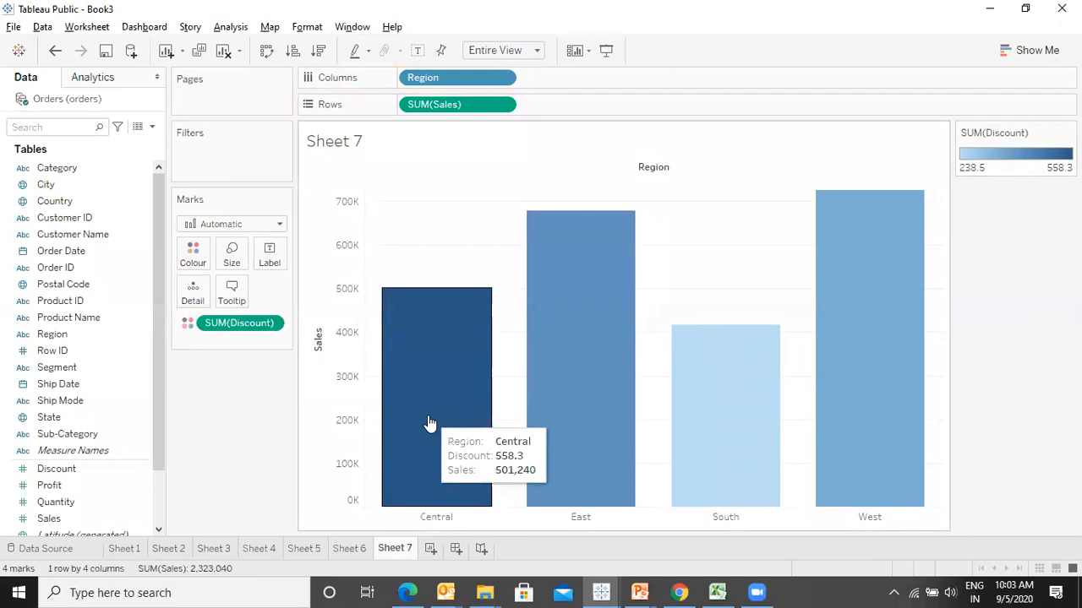
- Check the Manipulating Colors slide in PowerPoint, and colour the Sheet 7 bars in Tableau by Category instead of Discount
{"action": "key", "text": "alt+Tab"}
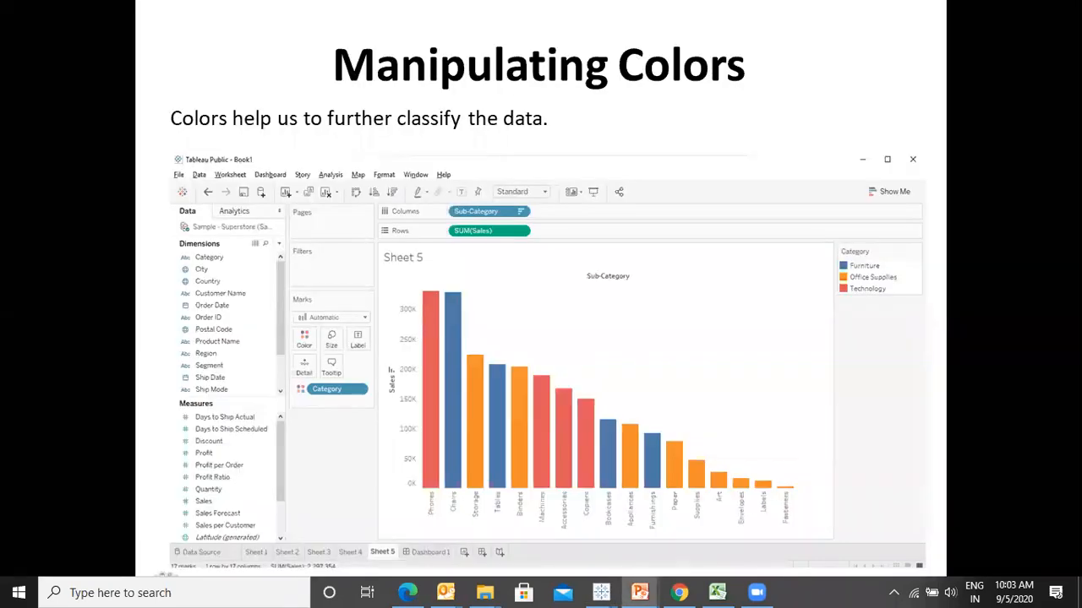
{"action": "key", "text": "alt+Tab"}
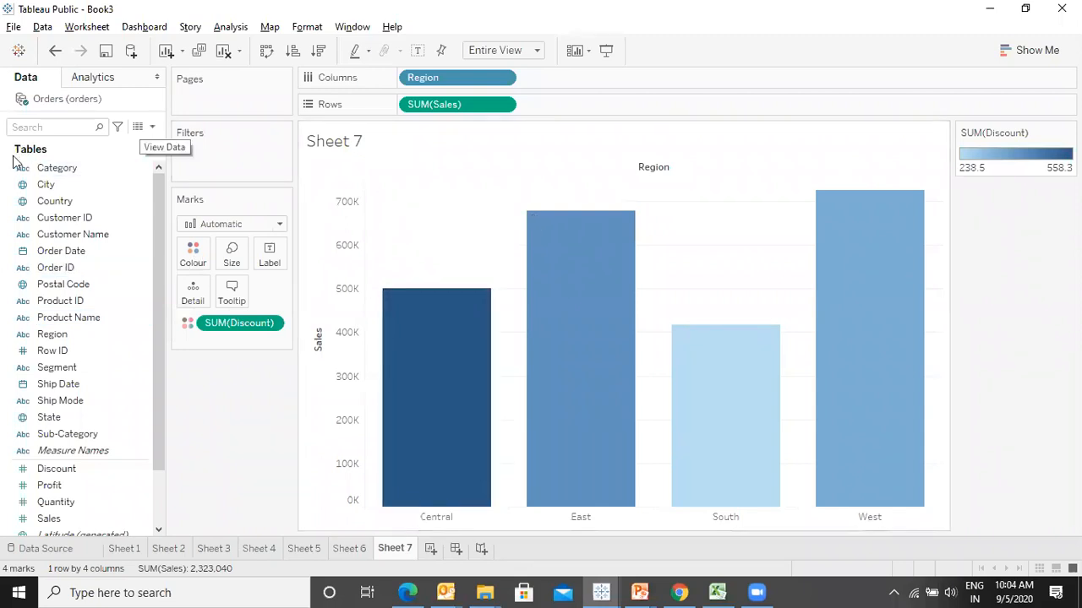
{"action": "left_click_drag", "start_coordinate": [51, 168], "coordinate": [191, 257]}
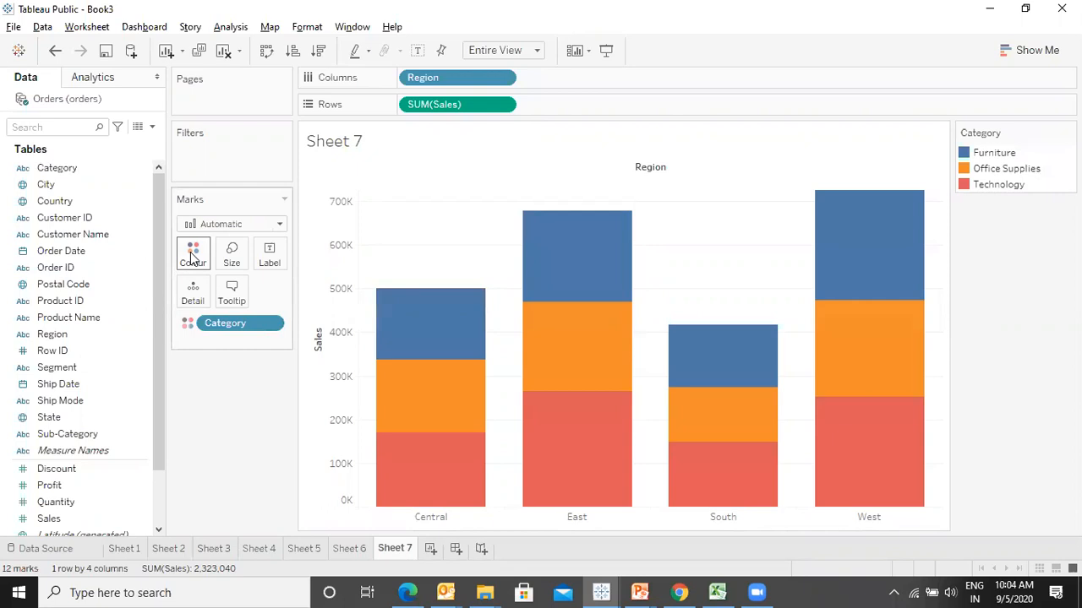
- Review the colouring on Sheets 6 and 7, and advance the PowerPoint presentation to the Displaying Text/Labels slide
{"action": "left_click", "coordinate": [348, 548]}
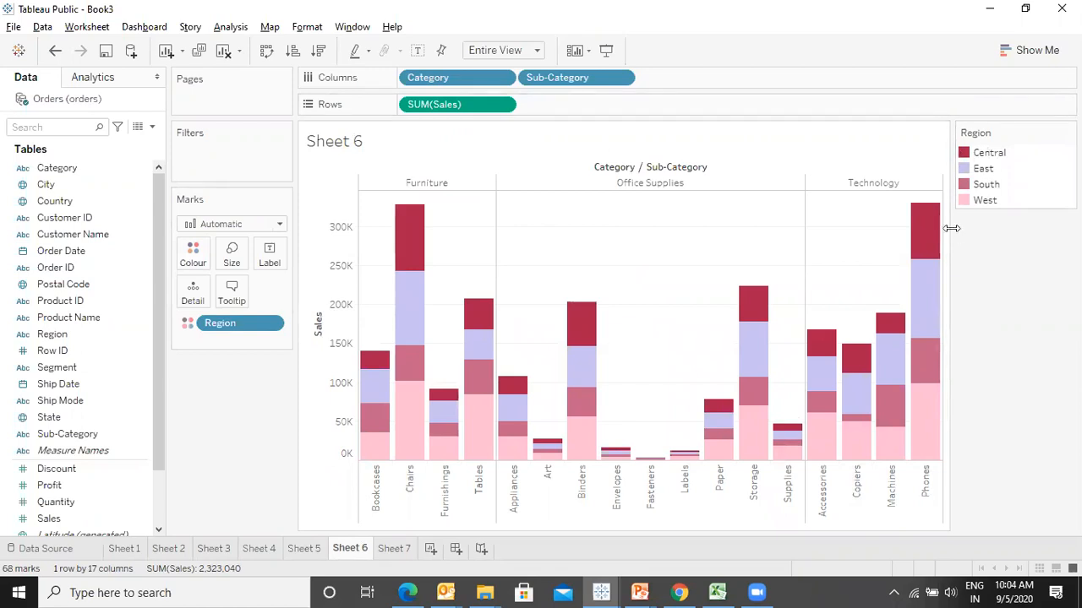
{"action": "left_click", "coordinate": [391, 555]}
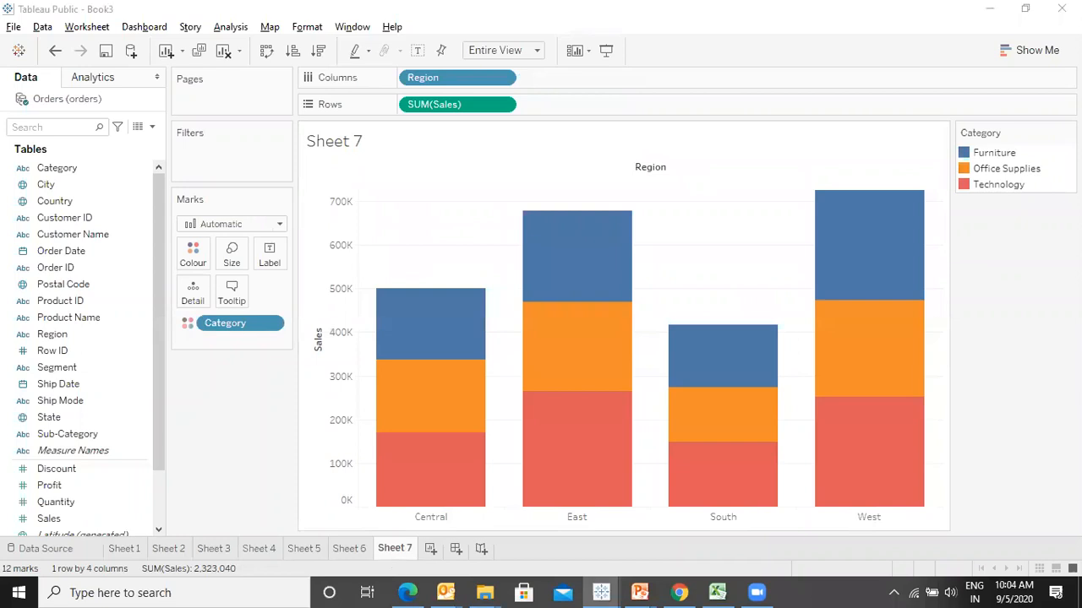
{"action": "key", "text": "alt+Tab"}
{"action": "key", "text": "Right"}
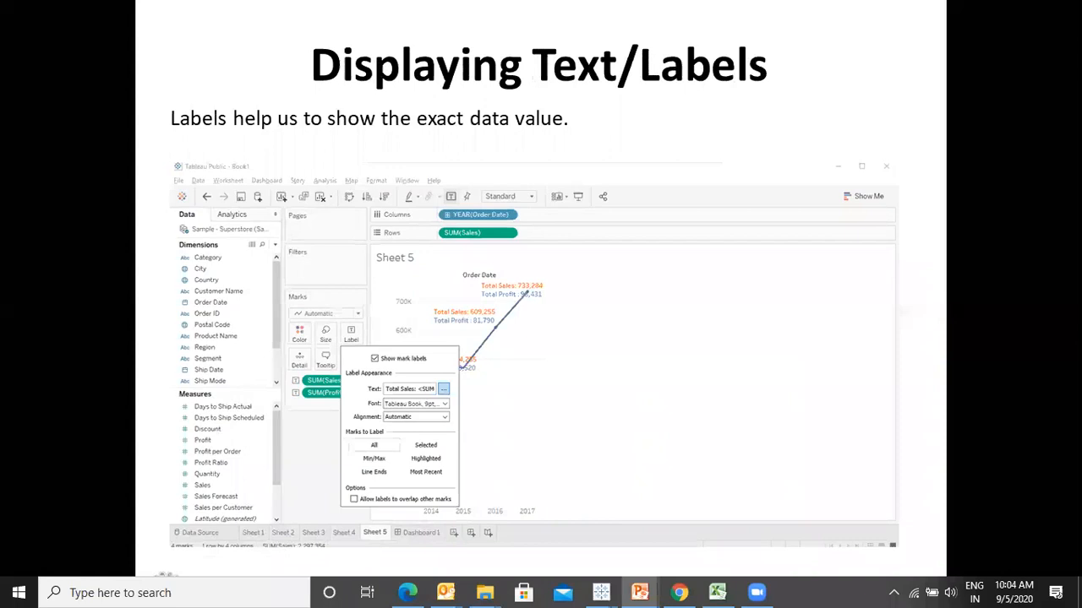
- Back in Tableau, create a new worksheet with a line chart of Sales by Order Date year, fitted to the entire view
{"action": "key", "text": "alt+Tab"}
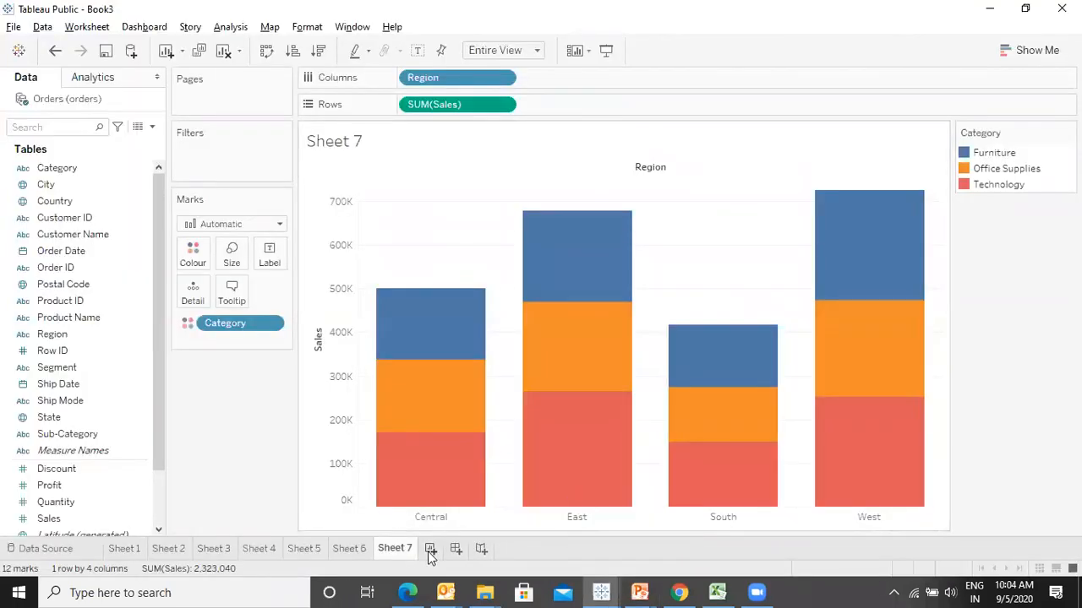
{"action": "left_click", "coordinate": [430, 550]}
{"action": "double_click", "coordinate": [48, 518]}
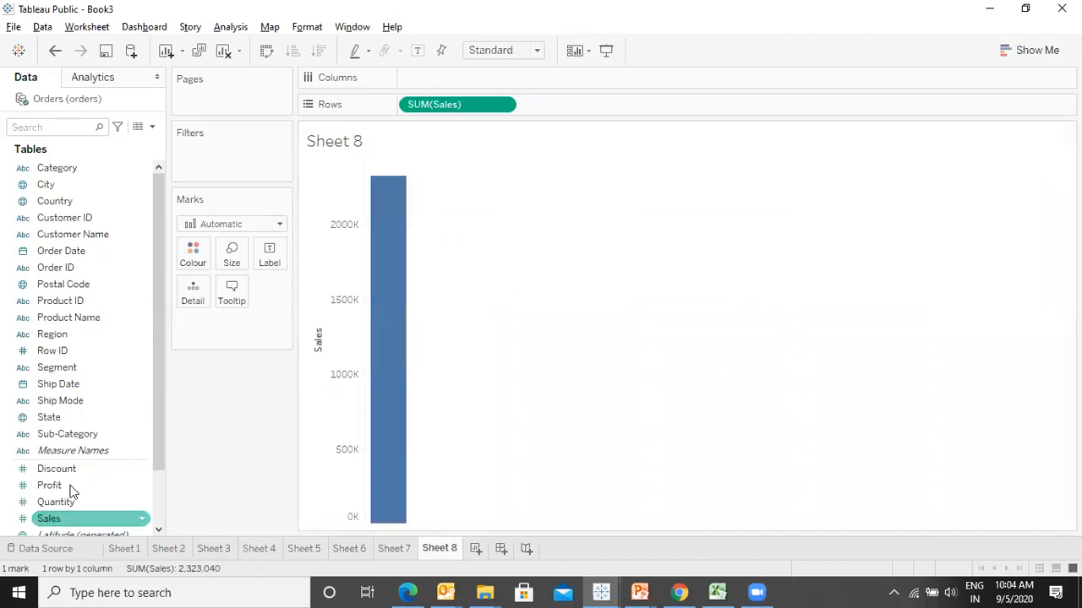
{"action": "double_click", "coordinate": [61, 251]}
{"action": "left_click", "coordinate": [494, 53]}
{"action": "left_click", "coordinate": [495, 106]}
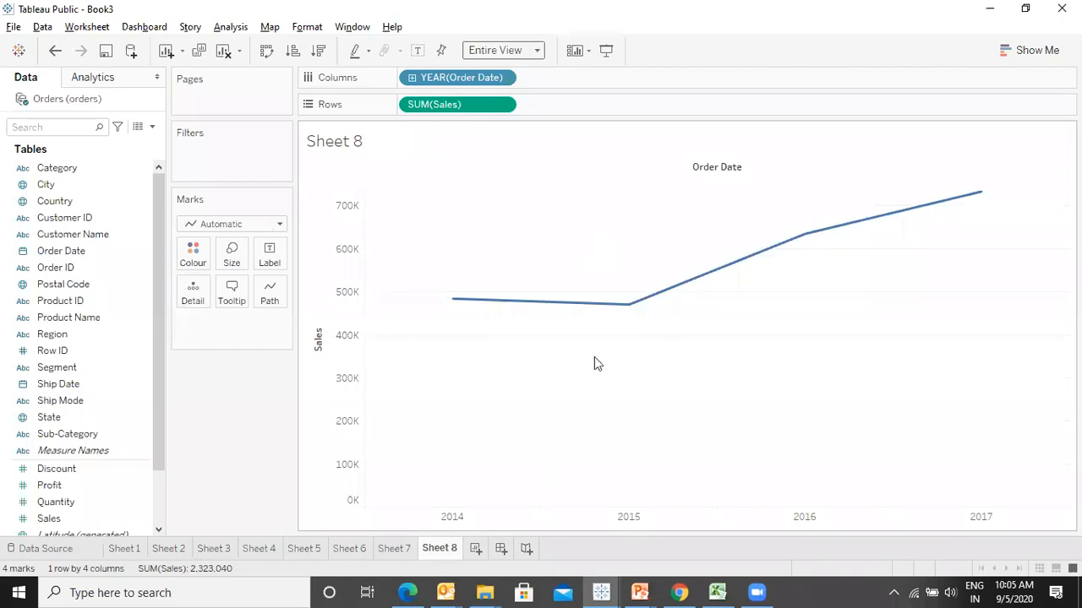
- Review the Category-coloured bars on Sheet 7 against the Region-coloured bars on Sheet 6
{"action": "left_click", "coordinate": [399, 546]}
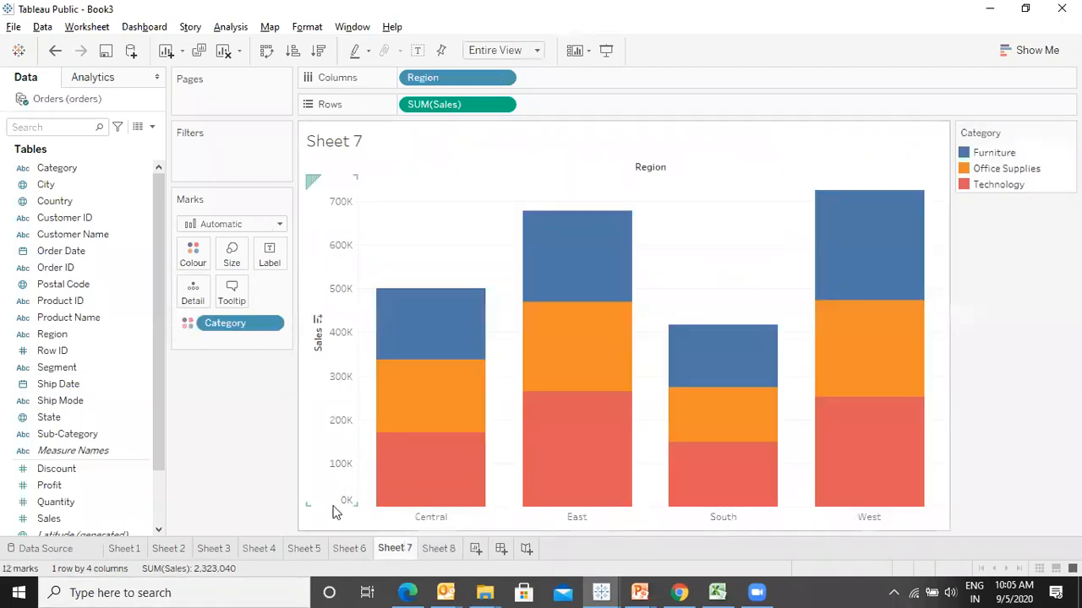
{"action": "left_click", "coordinate": [345, 548]}
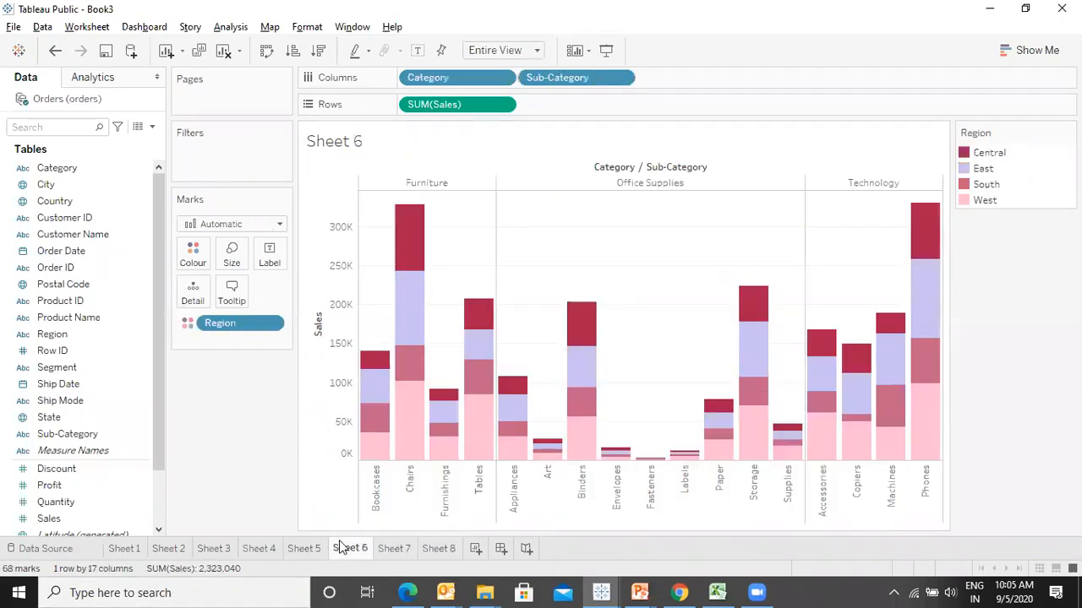
{"action": "left_click", "coordinate": [402, 554]}
{"action": "mouse_move", "coordinate": [38, 486]}
{"action": "left_mouse_down"}
{"action": "mouse_move", "coordinate": [175, 314]}
{"action": "mouse_move", "coordinate": [16, 550]}
{"action": "mouse_move", "coordinate": [64, 456]}
{"action": "mouse_move", "coordinate": [48, 486]}
{"action": "left_mouse_up"}
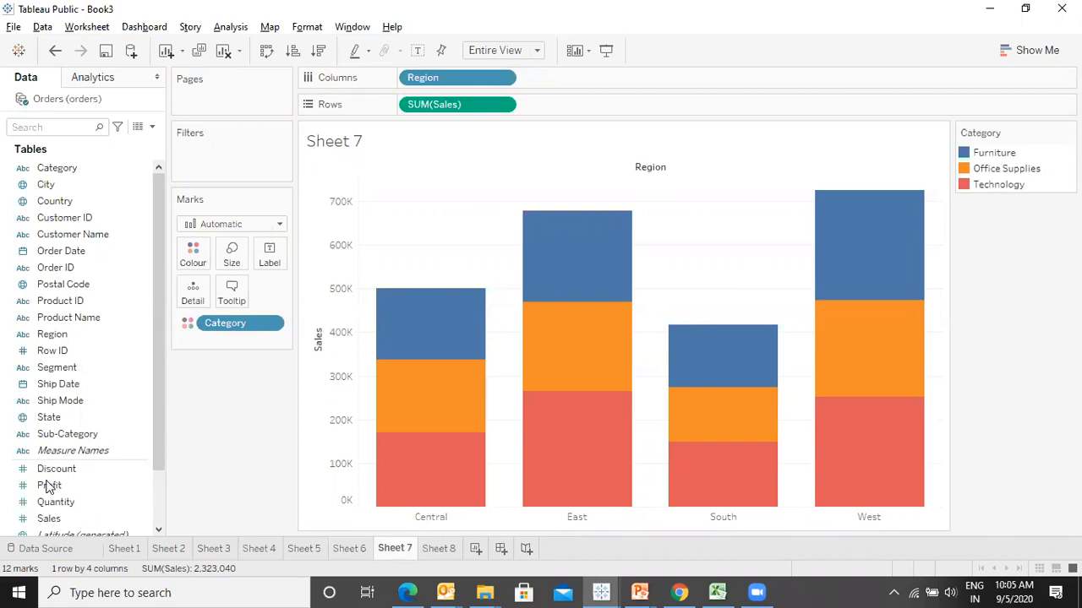
- Colour the Sheet 7 bars by Profit instead of Category, and apply the Red-Gold palette to them
{"action": "left_click_drag", "start_coordinate": [48, 485], "coordinate": [172, 260]}
{"action": "left_click_drag", "start_coordinate": [74, 487], "coordinate": [194, 251]}
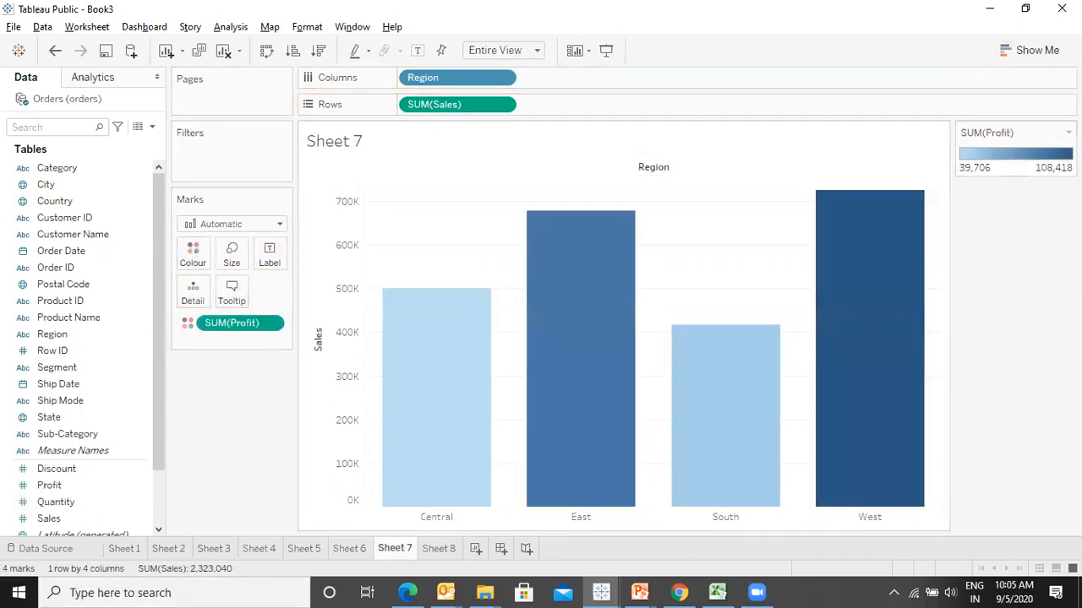
{"action": "left_click", "coordinate": [1068, 133]}
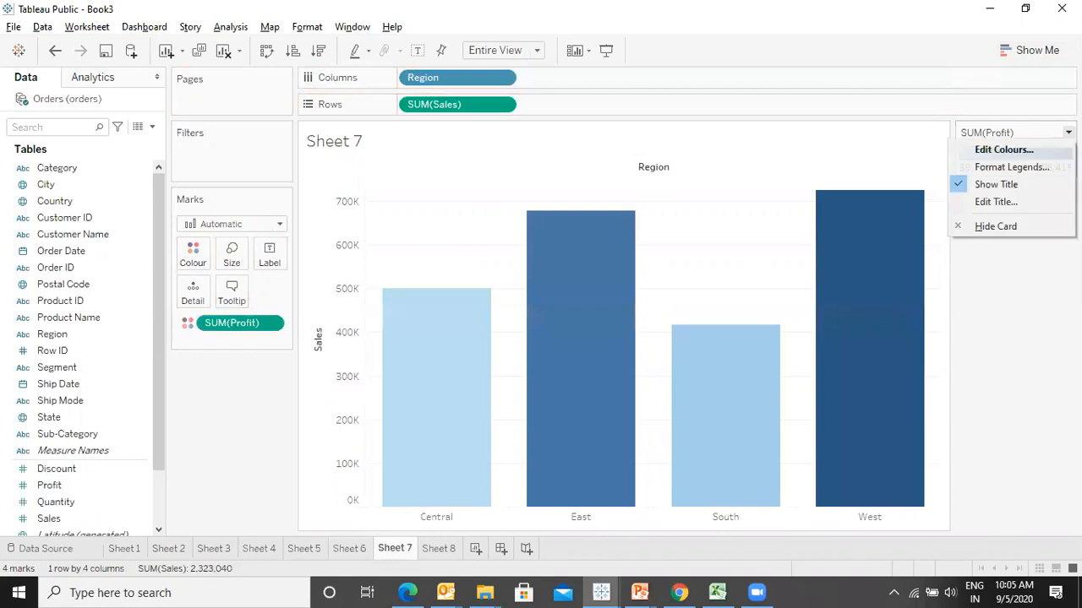
{"action": "left_click", "coordinate": [1006, 149]}
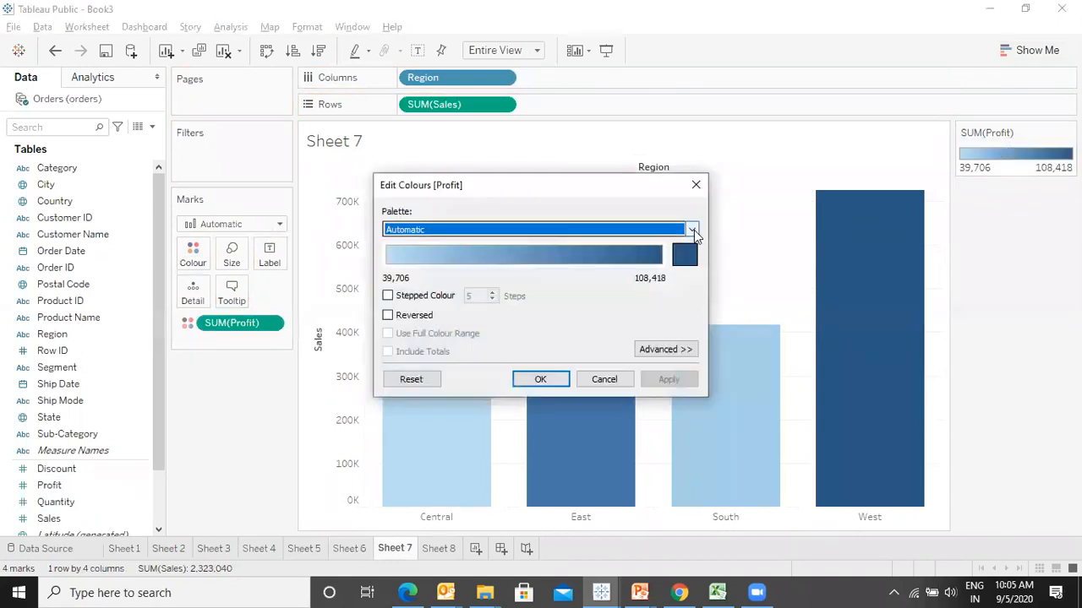
{"action": "left_click", "coordinate": [692, 229]}
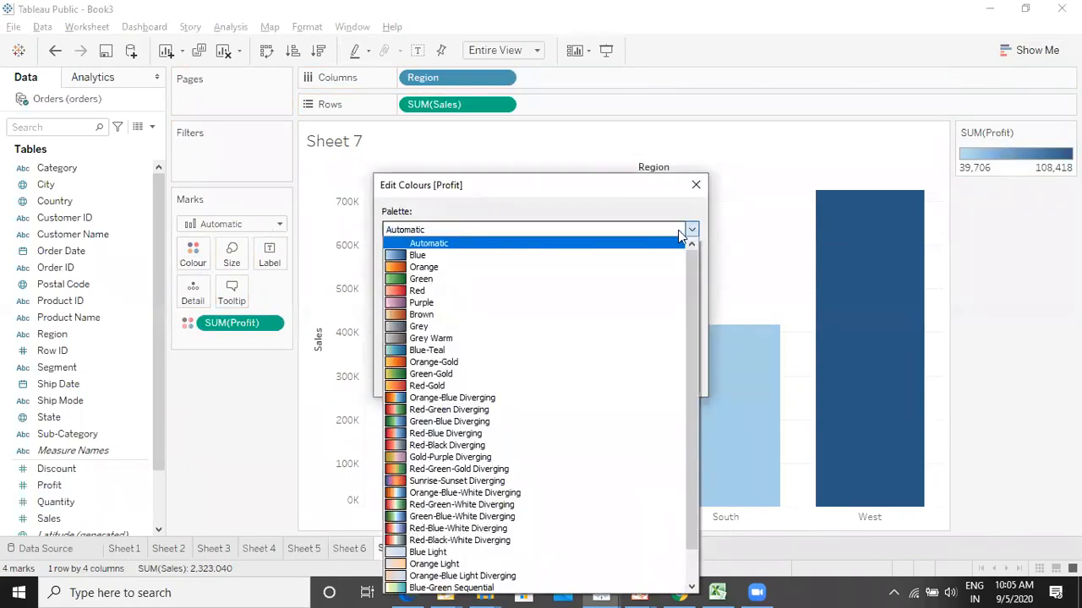
{"action": "left_click", "coordinate": [448, 385]}
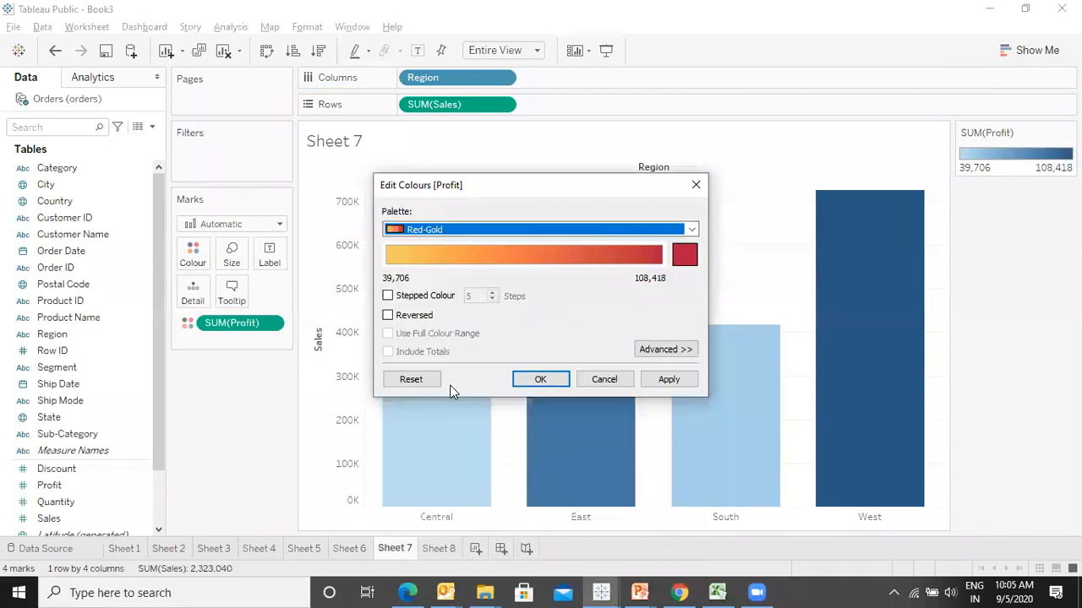
{"action": "left_click", "coordinate": [667, 380]}
{"action": "left_click", "coordinate": [541, 380]}
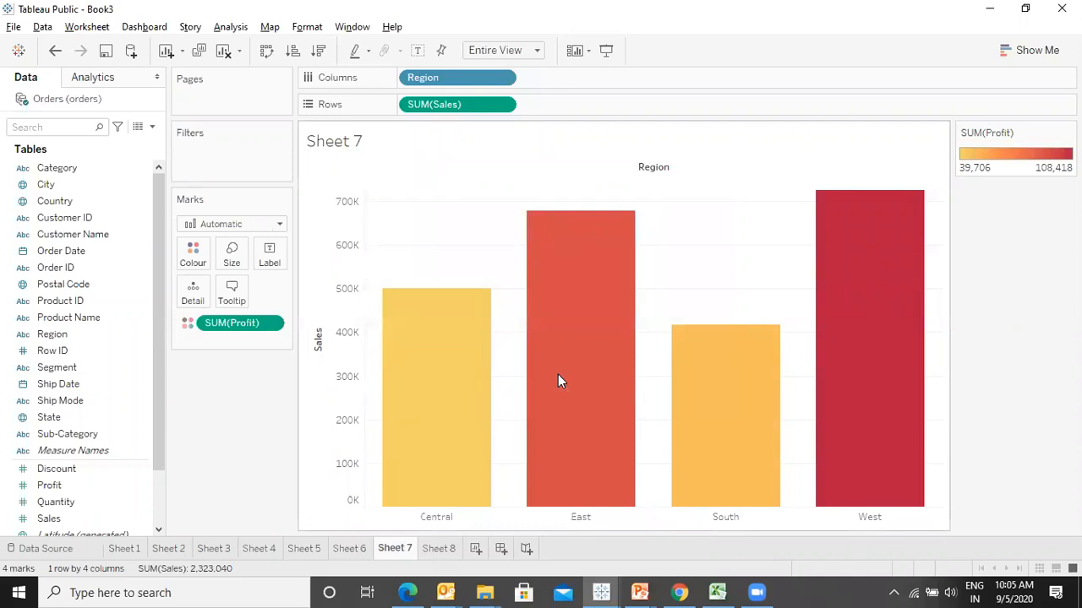
- Open Sheet 8, check the Displaying Text/Labels slide in PowerPoint, and return to Tableau
{"action": "left_click", "coordinate": [437, 557]}
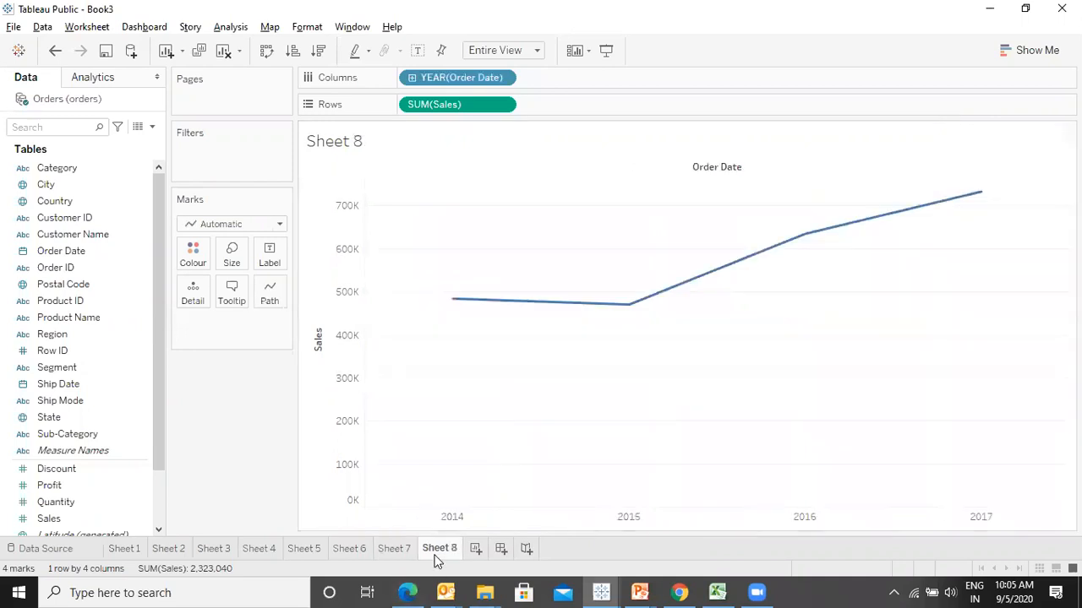
{"action": "key", "text": "alt+Tab"}
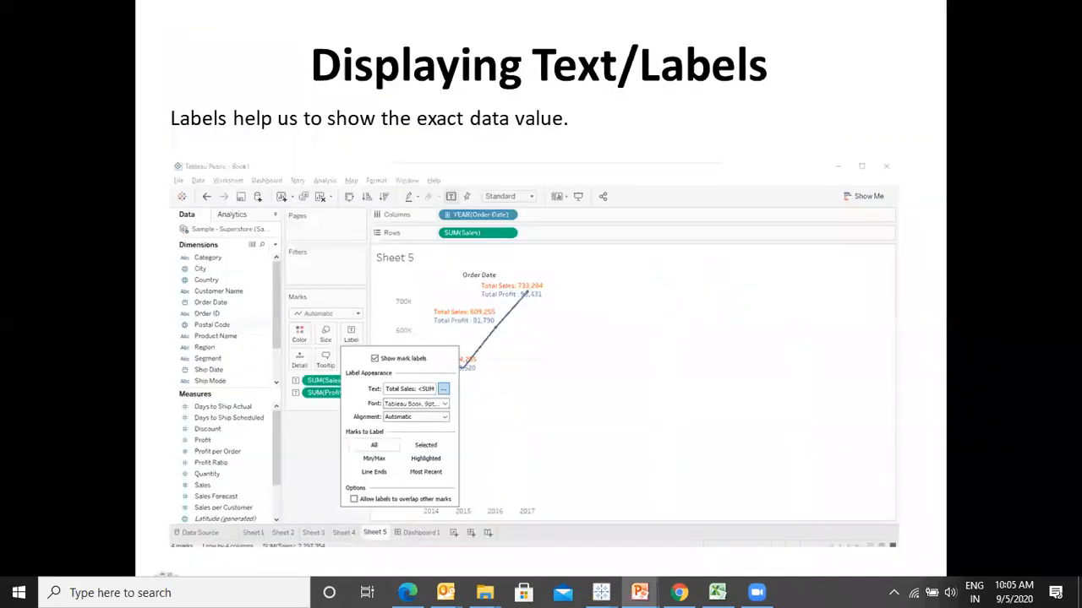
{"action": "key", "text": "alt+Tab"}
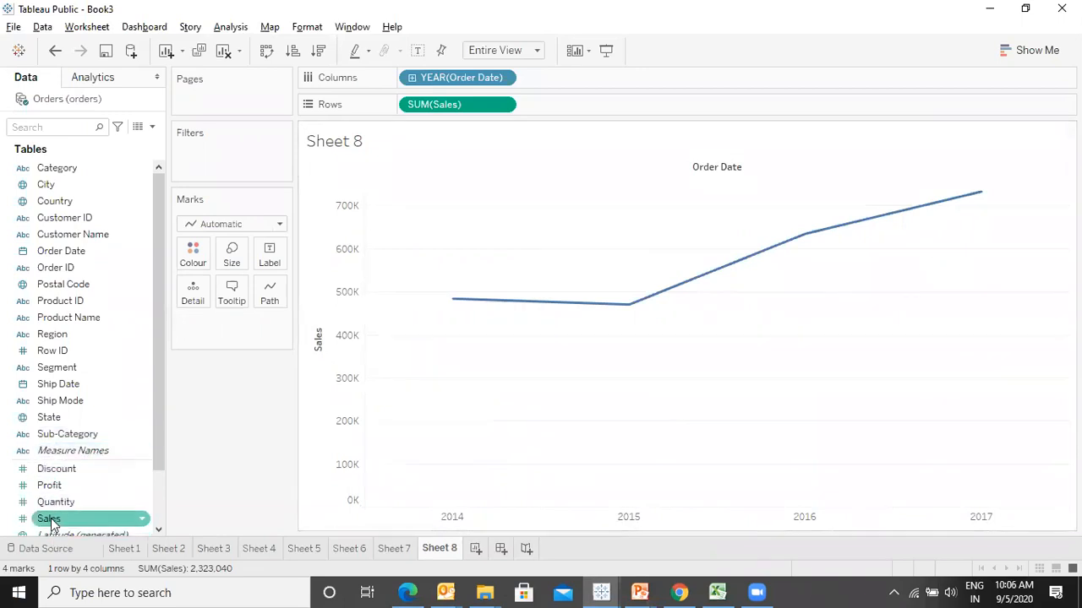
- Label the line chart's marks with Sales, Order Date year, Profit, Discount and Quantity
{"action": "left_click_drag", "start_coordinate": [49, 519], "coordinate": [268, 258]}
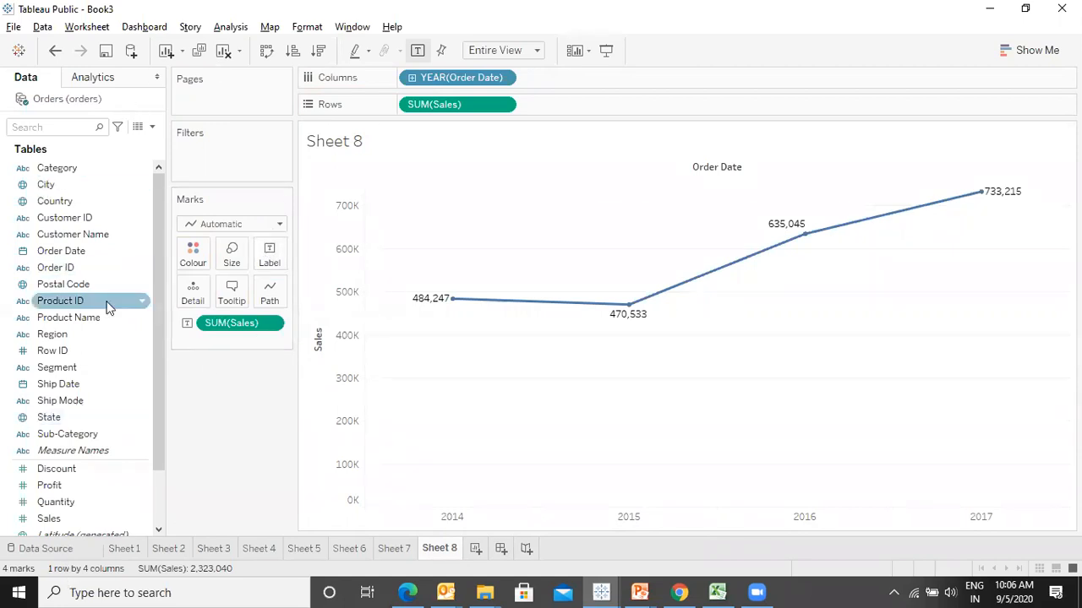
{"action": "left_click_drag", "start_coordinate": [97, 253], "coordinate": [267, 252]}
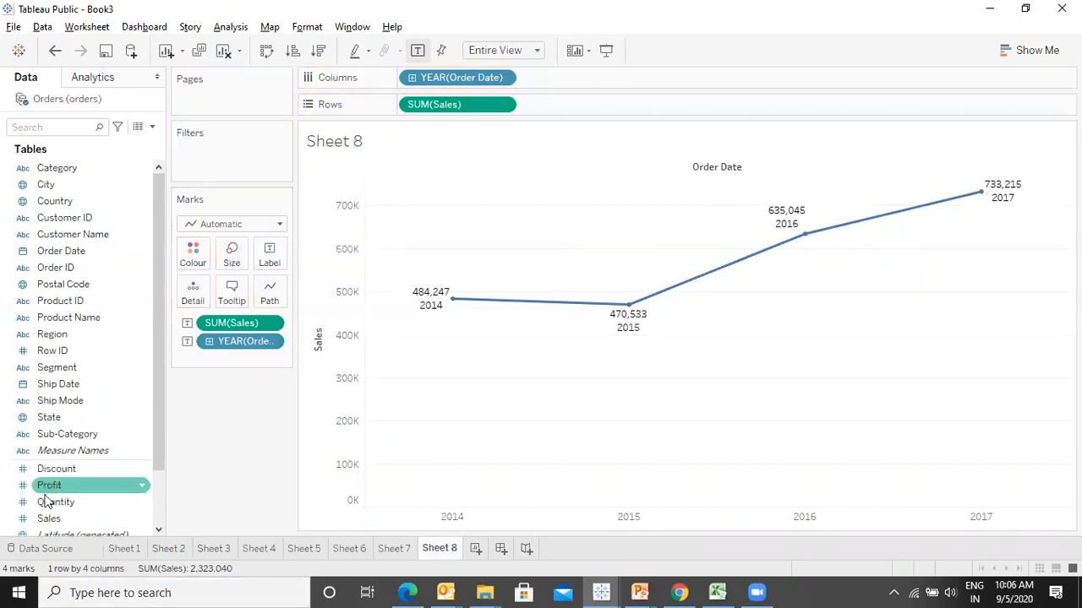
{"action": "left_click_drag", "start_coordinate": [67, 486], "coordinate": [262, 259]}
{"action": "left_click", "coordinate": [93, 471]}
{"action": "left_click_drag", "start_coordinate": [224, 459], "coordinate": [282, 262]}
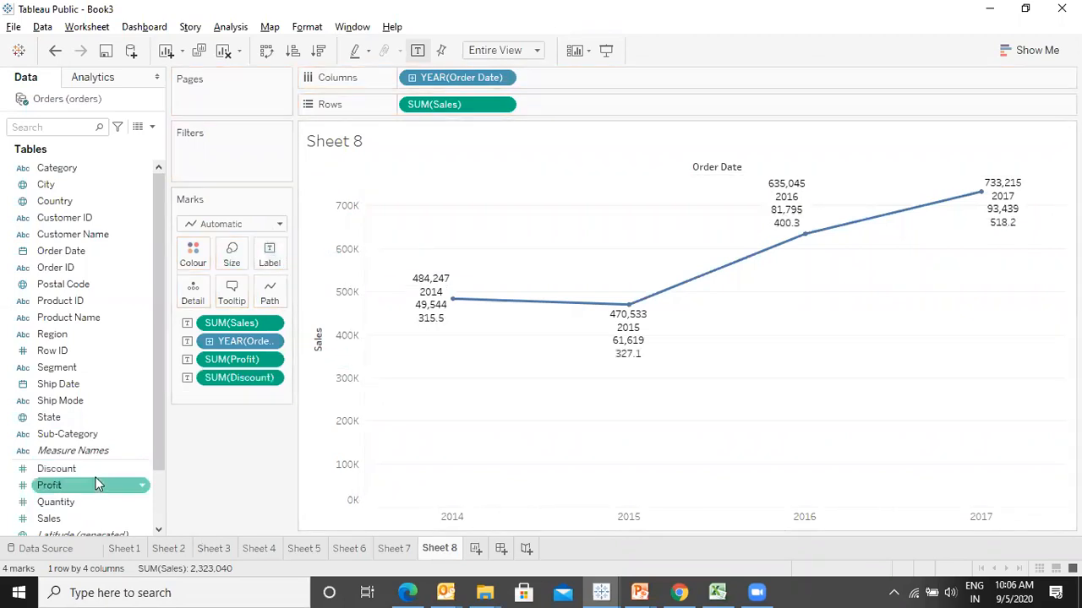
{"action": "left_click_drag", "start_coordinate": [73, 504], "coordinate": [262, 265]}
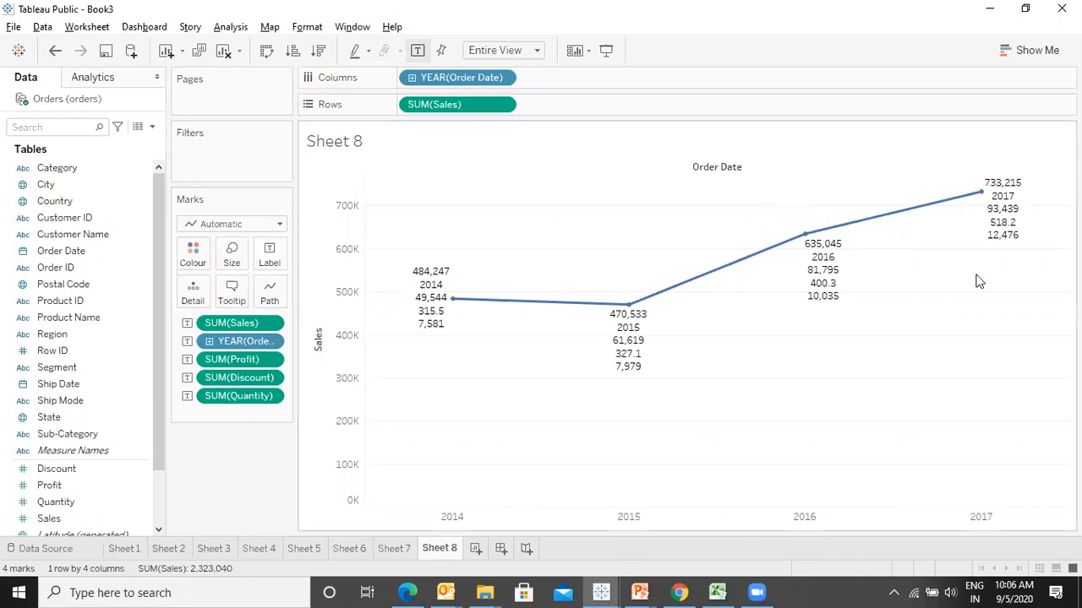
- Open the mark label text for editing and format all of it as bold, size 10 and dark blue
{"action": "left_click", "coordinate": [268, 253]}
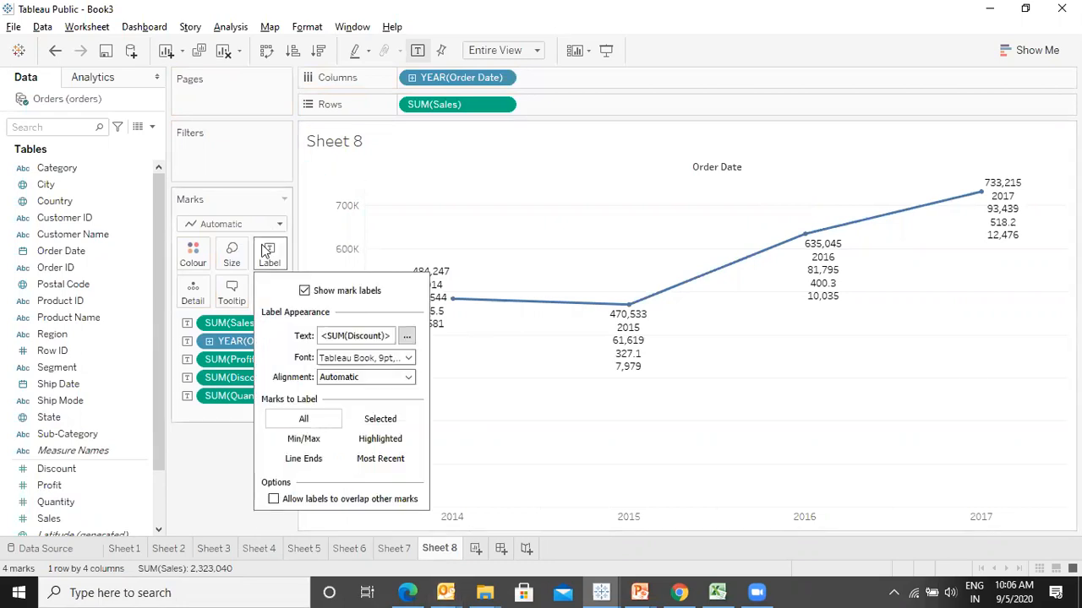
{"action": "left_click", "coordinate": [408, 338]}
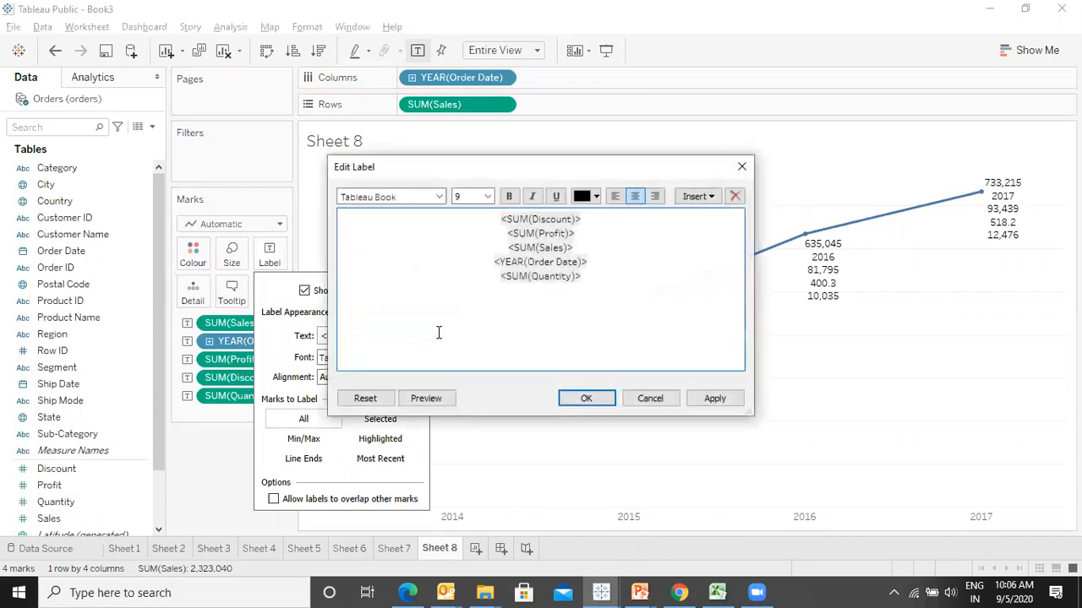
{"action": "key", "text": "ctrl+a"}
{"action": "left_click", "coordinate": [509, 197]}
{"action": "left_click", "coordinate": [488, 196]}
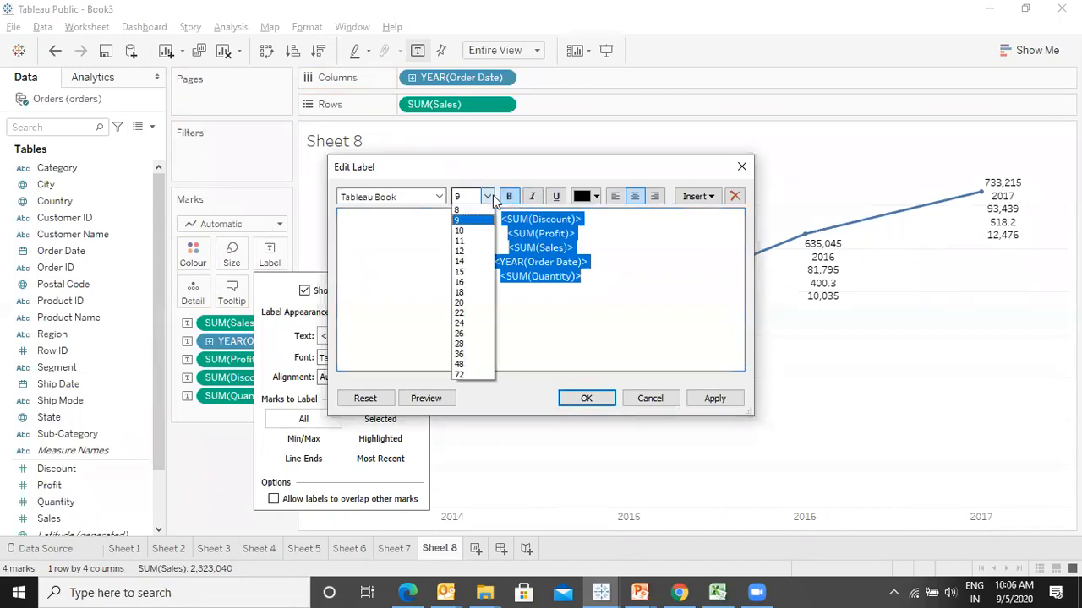
{"action": "left_click", "coordinate": [473, 238]}
{"action": "left_click", "coordinate": [596, 196]}
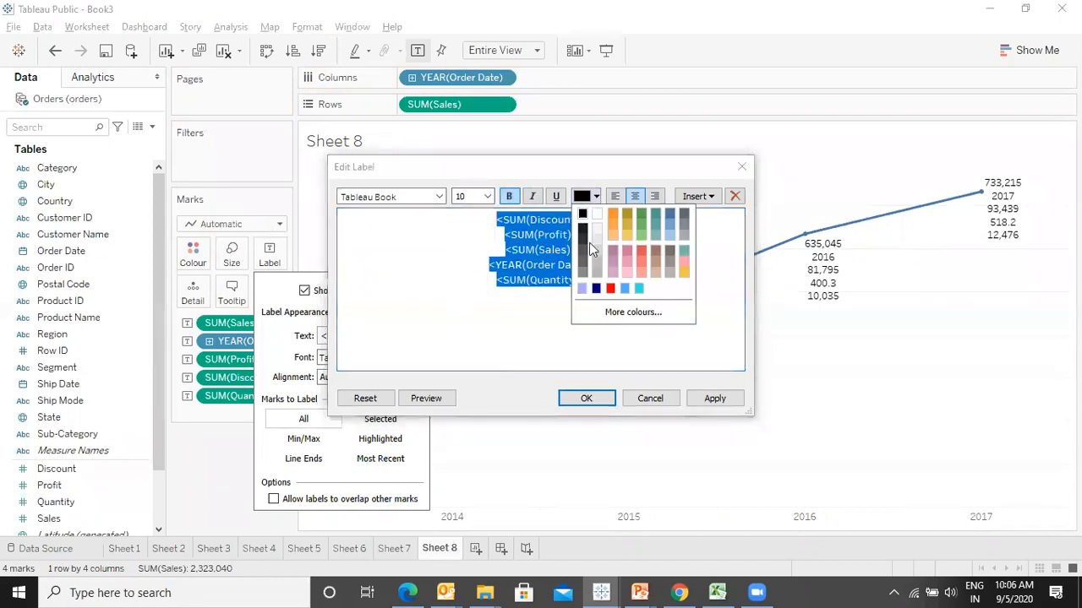
{"action": "left_click", "coordinate": [595, 292]}
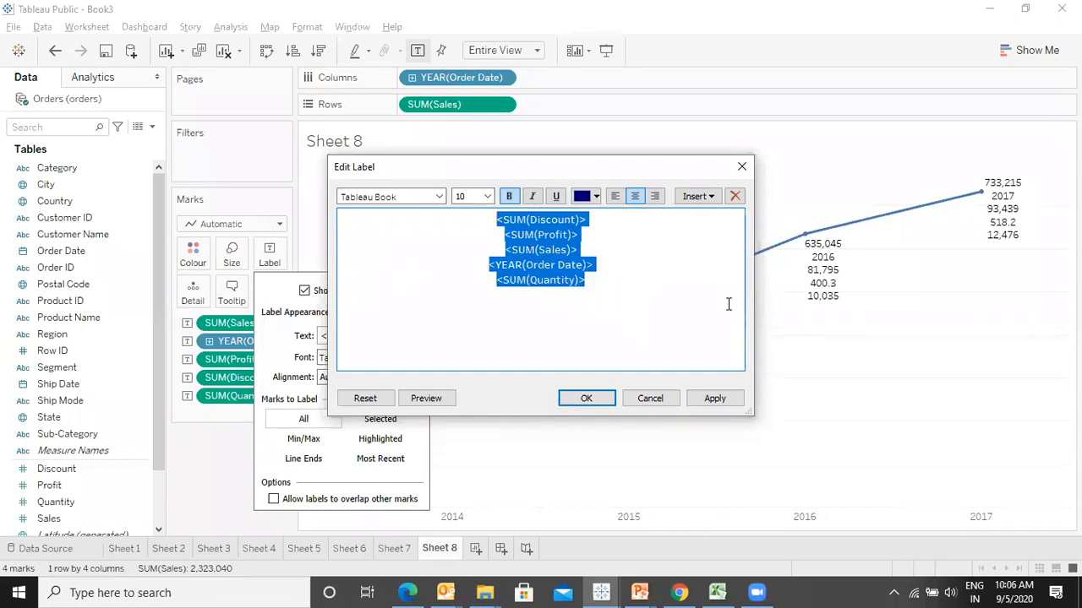
- Prefix the label fields with captions: "Disc:" for Discount, "Profit:" for Profit, "Revenue:" for Sales and "QTY:" for Quantity
{"action": "left_click", "coordinate": [500, 225]}
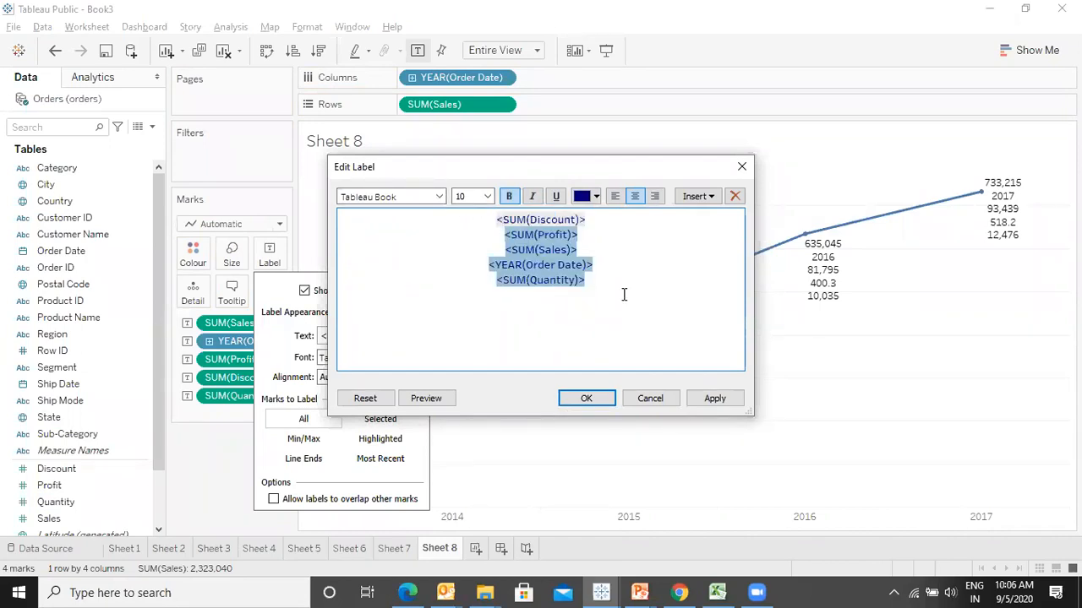
{"action": "type", "text": "Disc"}
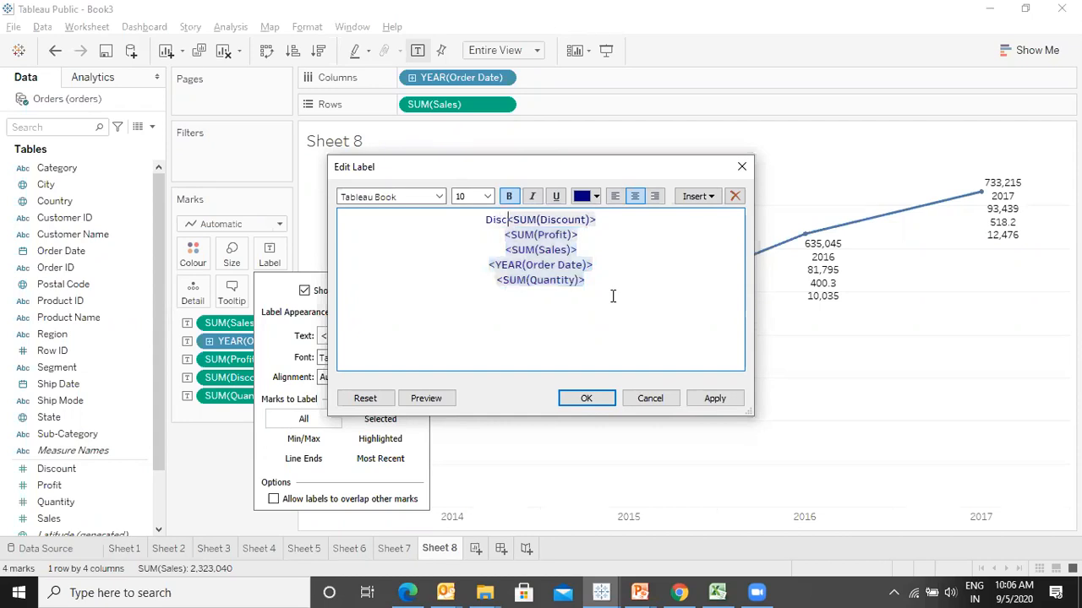
{"action": "type", "text": ":"}
{"action": "key", "text": "Down"}
{"action": "type", "text": "Profit:"}
{"action": "key", "text": "Down"}
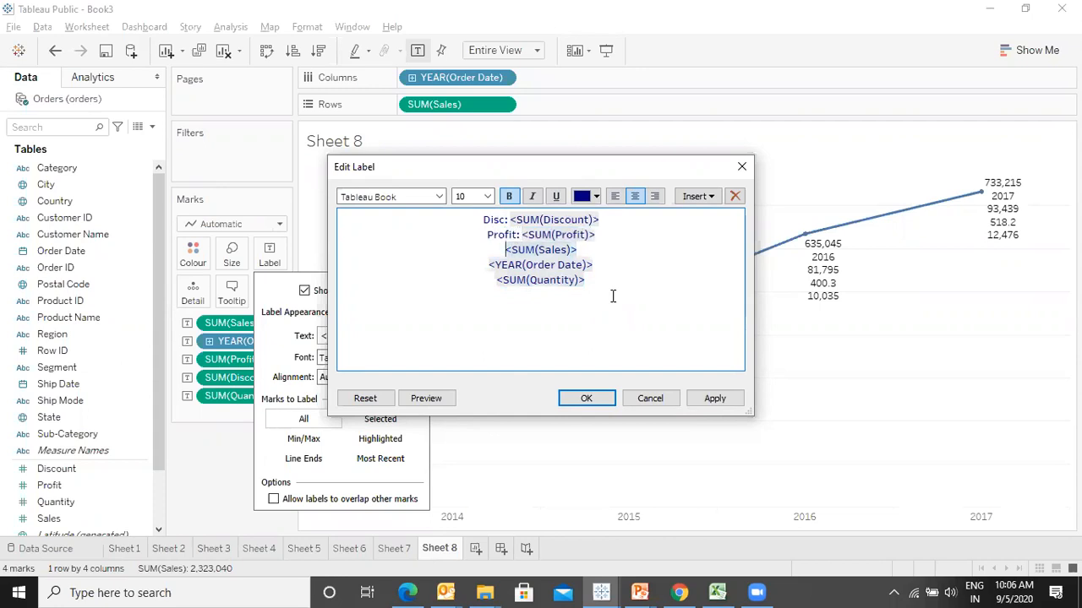
{"action": "type", "text": "Sales:"}
{"action": "key", "text": "ctrl+shift+Left"}
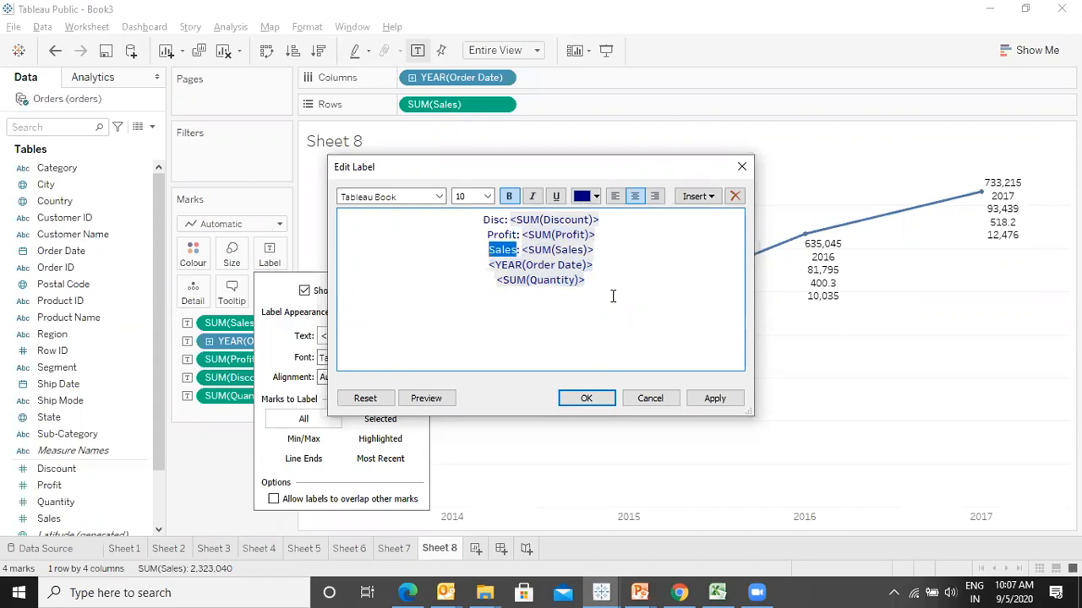
{"action": "type", "text": "Revenue"}
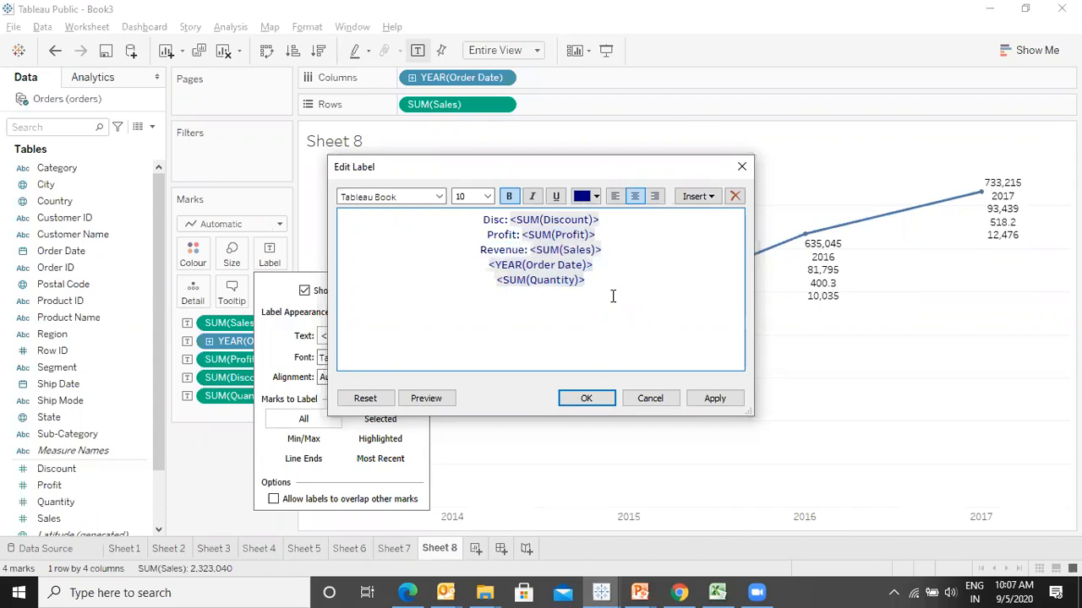
{"action": "key", "text": "Down"}
{"action": "key", "text": "Home"}
{"action": "type", "text": "QTY:"}
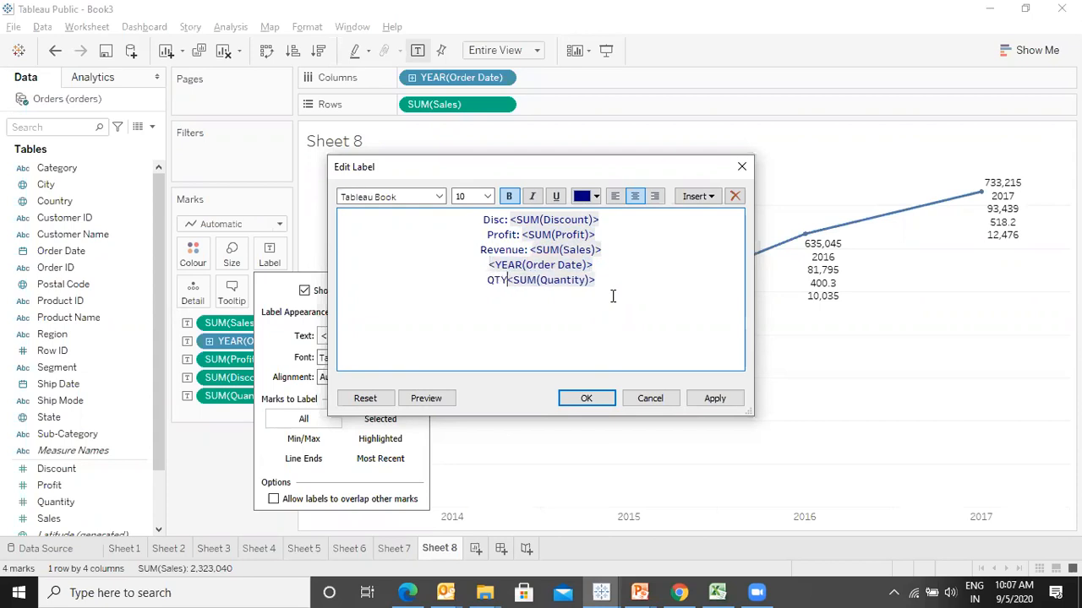
- Move the YEAR(Order Date) field from below the Revenue line to a new first line of the label
{"action": "key", "text": "Up"}
{"action": "key", "text": "ctrl+c"}
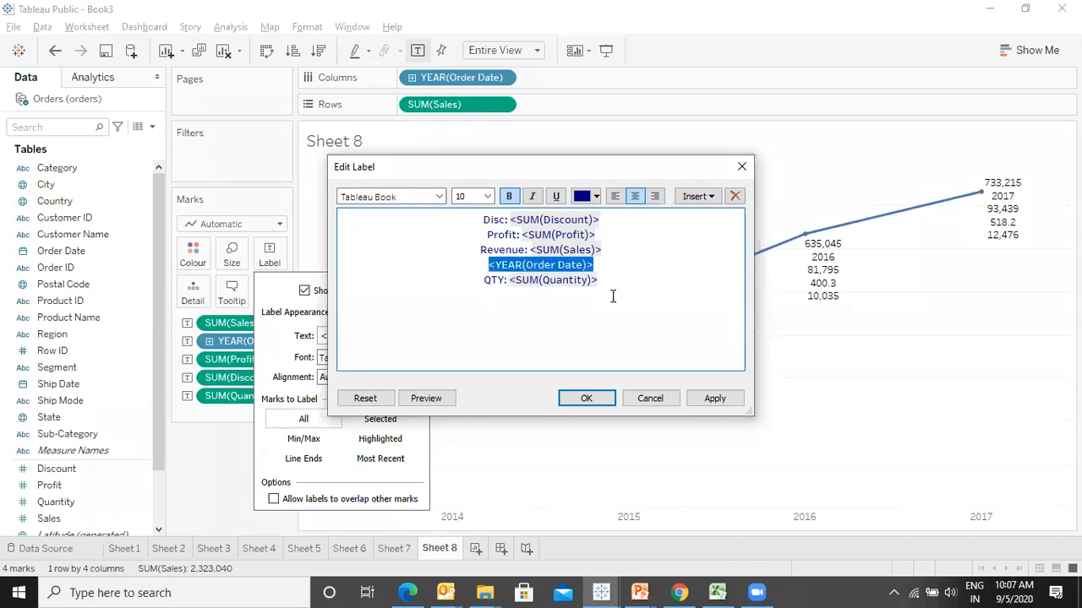
{"action": "key", "text": "super+space"}
{"action": "key", "text": "Delete"}
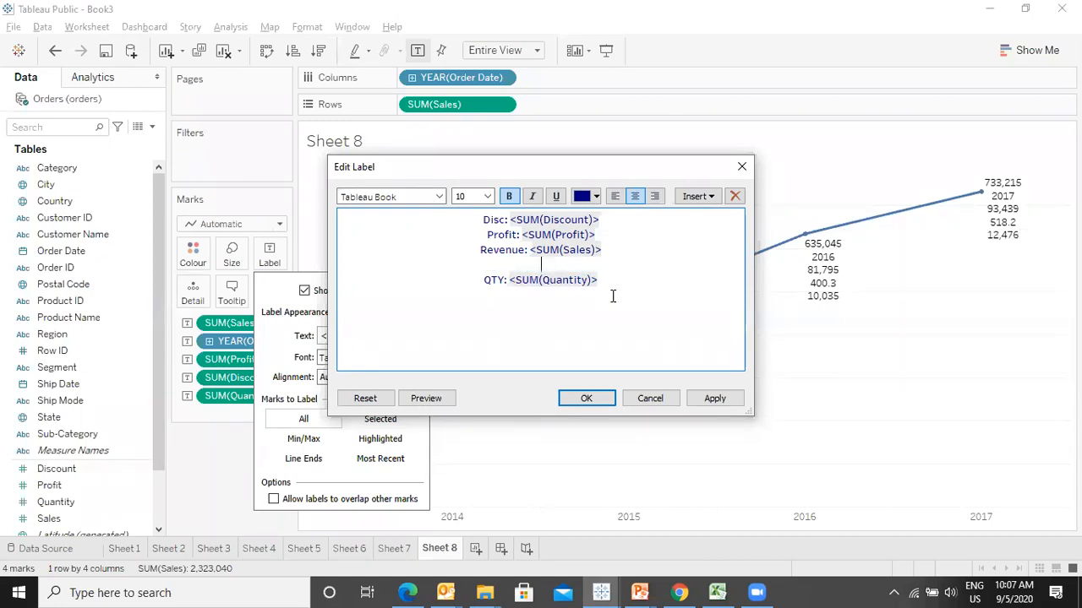
{"action": "key", "text": "Up"}
{"action": "key", "text": "Up"}
{"action": "key", "text": "Up"}
{"action": "key", "text": "Home"}
{"action": "key", "text": "Return"}
{"action": "key", "text": "ctrl+v"}
- Move the Revenue line directly beneath the order year, with the Disc line left-aligned under it
{"action": "key", "text": "Down"}
{"action": "key", "text": "Down"}
{"action": "key", "text": "Down"}
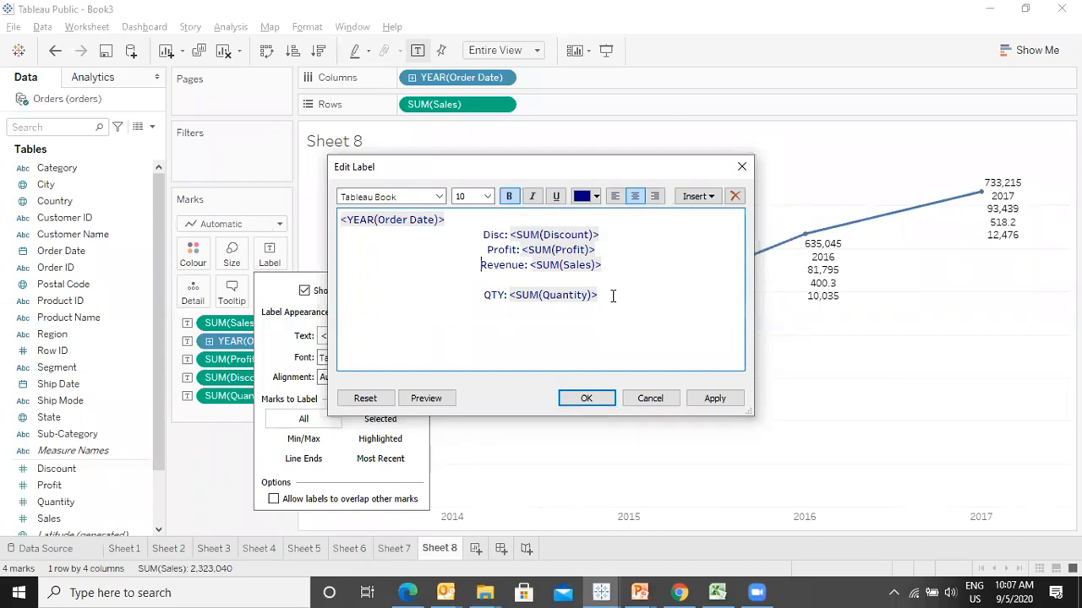
{"action": "key", "text": "shift+End"}
{"action": "key", "text": "ctrl+c"}
{"action": "key", "text": "Delete"}
{"action": "key", "text": "Up"}
{"action": "key", "text": "Up"}
{"action": "key", "text": "Up"}
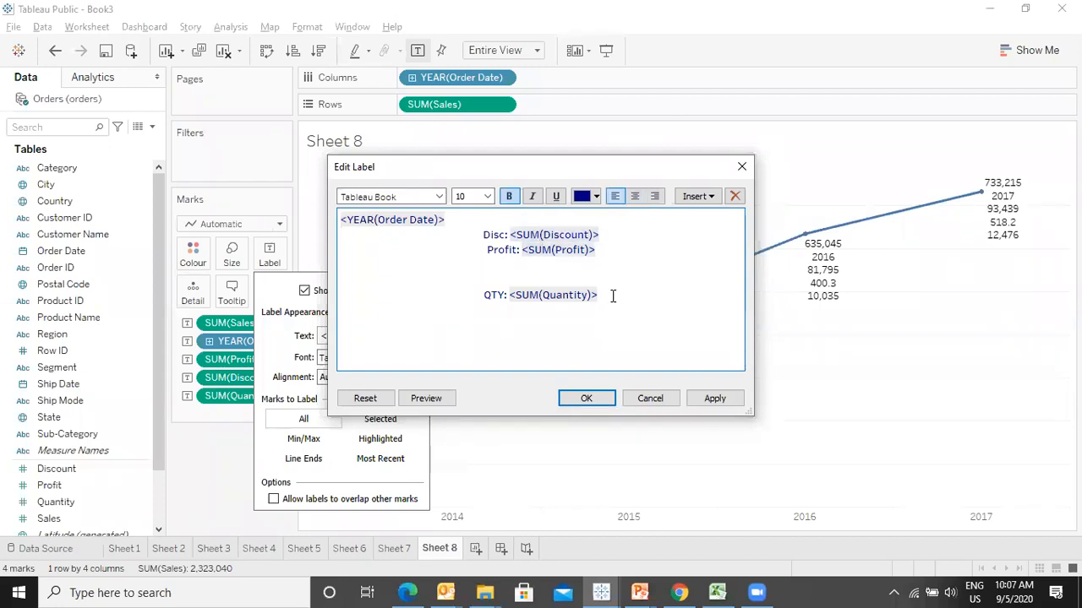
{"action": "key", "text": "Return"}
{"action": "key", "text": "ctrl+v"}
{"action": "key", "text": "Down"}
{"action": "key", "text": "Down"}
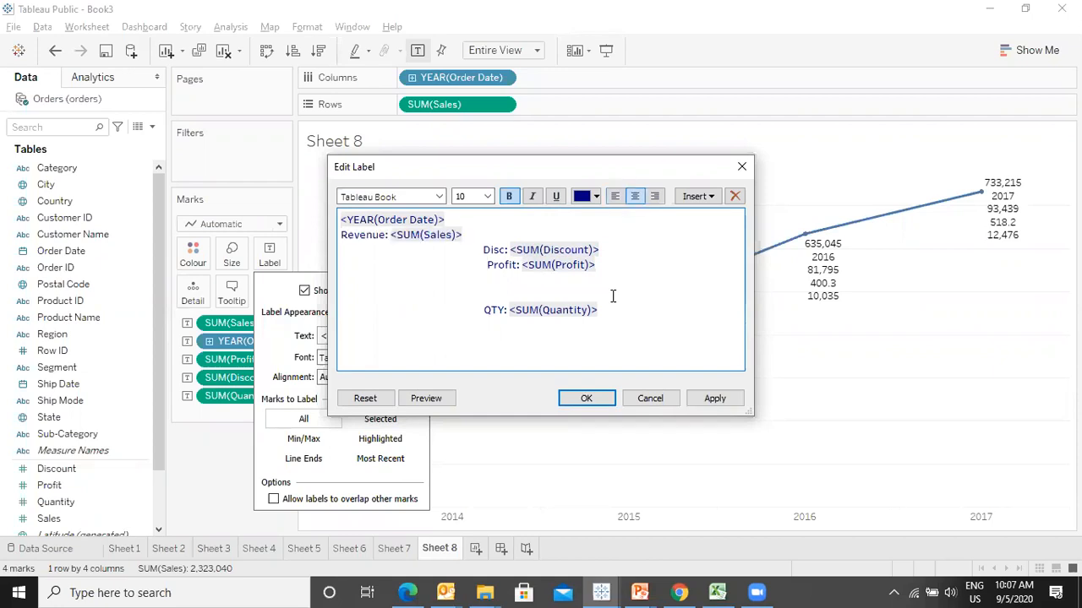
{"action": "key", "text": "BackSpace"}
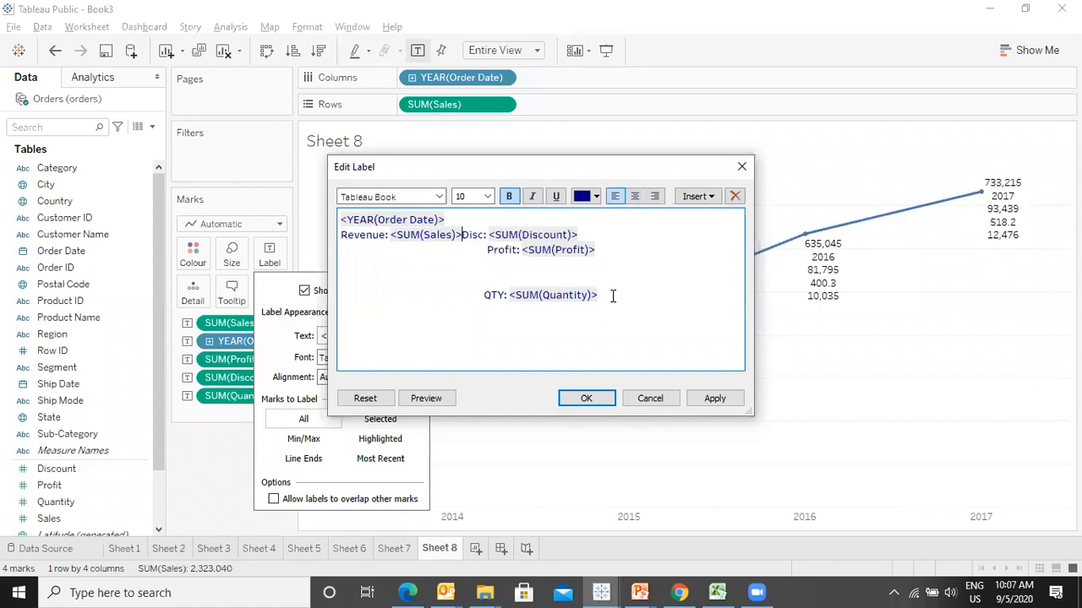
{"action": "key", "text": "Return"}
- Move the QTY line up between the Disc and Profit lines, removing the empty lines below Profit
{"action": "key", "text": "Down"}
{"action": "key", "text": "Down"}
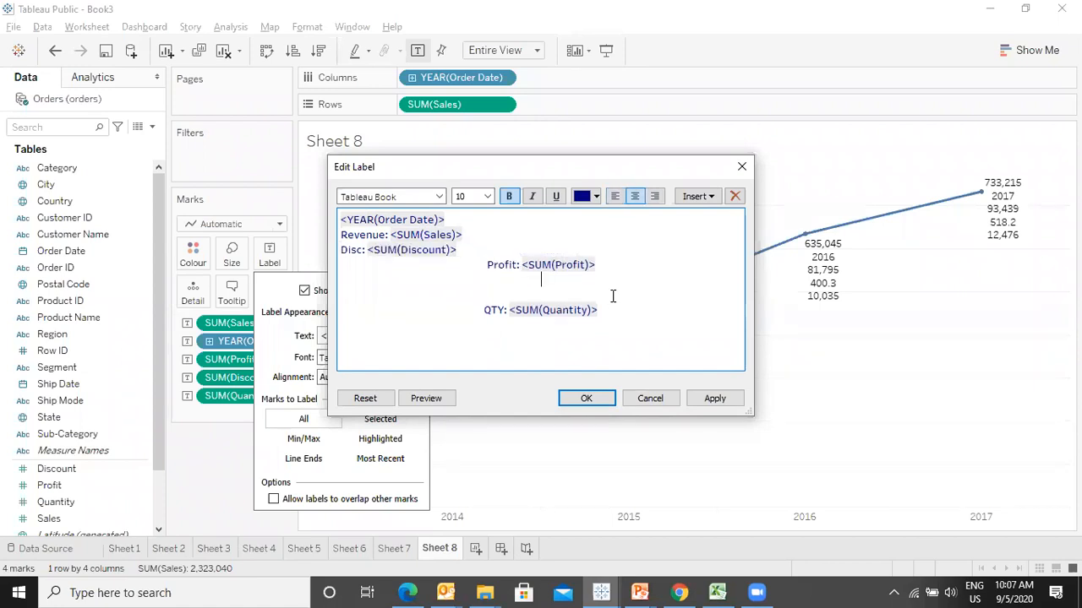
{"action": "key", "text": "Down"}
{"action": "key", "text": "Home"}
{"action": "key", "text": "shift+End"}
{"action": "key", "text": "ctrl+c"}
{"action": "key", "text": "ctrl+shift"}
{"action": "key", "text": "BackSpace"}
{"action": "key", "text": "Up"}
{"action": "key", "text": "Up"}
{"action": "key", "text": "Return"}
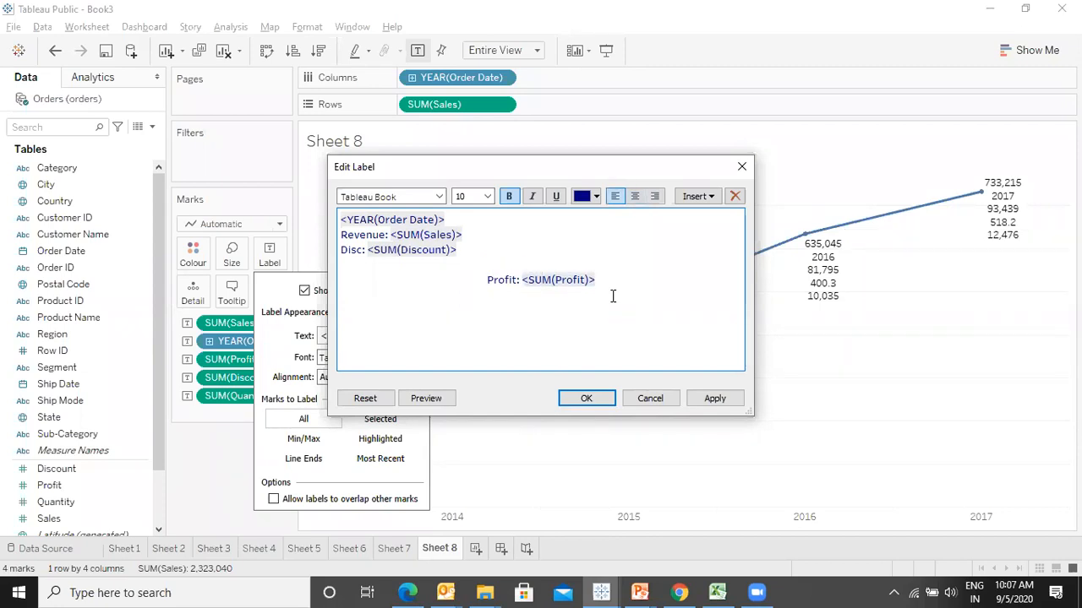
{"action": "key", "text": "ctrl+v"}
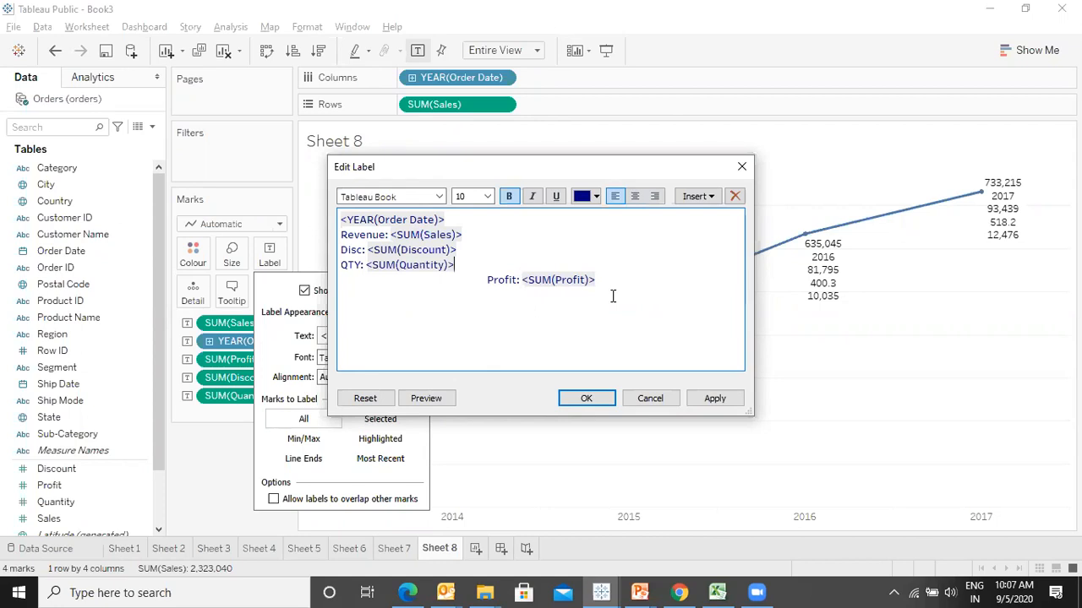
- Centre the year, Revenue, Disc and QTY lines of the label, and apply the label changes
{"action": "key", "text": "shift+Left"}
{"action": "key", "text": "shift+Left"}
{"action": "key", "text": "shift+Left"}
{"action": "key", "text": "shift+Left"}
{"action": "key", "text": "shift+Left"}
{"action": "key", "text": "shift+Left"}
{"action": "key", "text": "shift+Left"}
{"action": "key", "text": "shift+Left"}
{"action": "key", "text": "shift+Left"}
{"action": "key", "text": "shift+Left"}
{"action": "key", "text": "shift+Left"}
{"action": "key", "text": "shift+Left"}
{"action": "key", "text": "shift+Left"}
{"action": "key", "text": "shift+Left"}
{"action": "key", "text": "shift+Left"}
{"action": "key", "text": "shift+Left"}
{"action": "key", "text": "shift+Left"}
{"action": "key", "text": "shift+Left"}
{"action": "key", "text": "shift+Left"}
{"action": "key", "text": "shift+Left"}
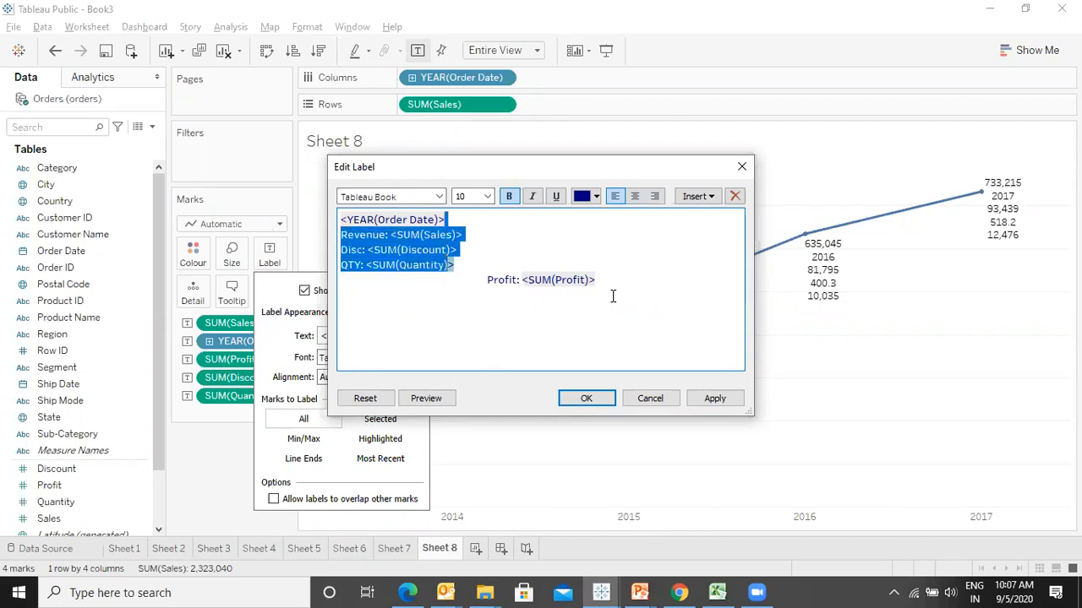
{"action": "left_click", "coordinate": [633, 201]}
{"action": "left_click", "coordinate": [712, 403]}
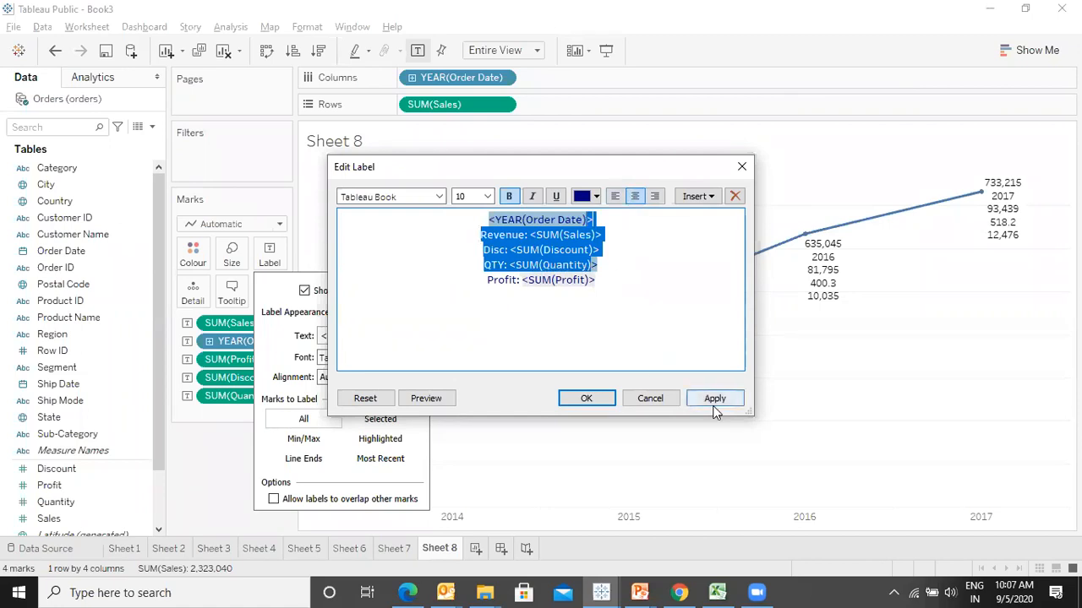
- Confirm the edited label text and close the label settings
{"action": "left_click", "coordinate": [596, 405]}
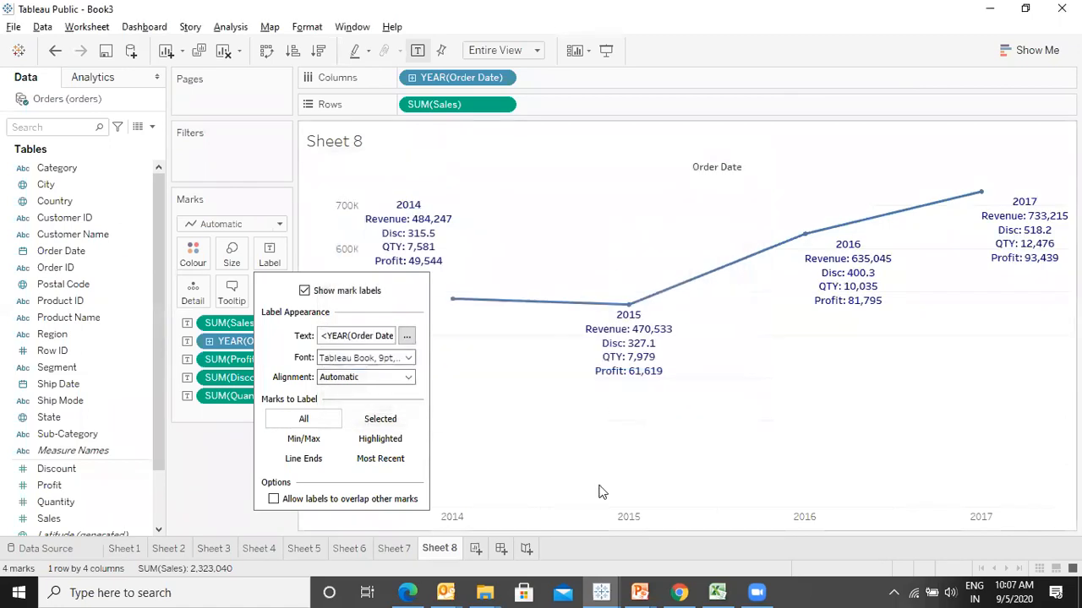
{"action": "left_click", "coordinate": [461, 425]}
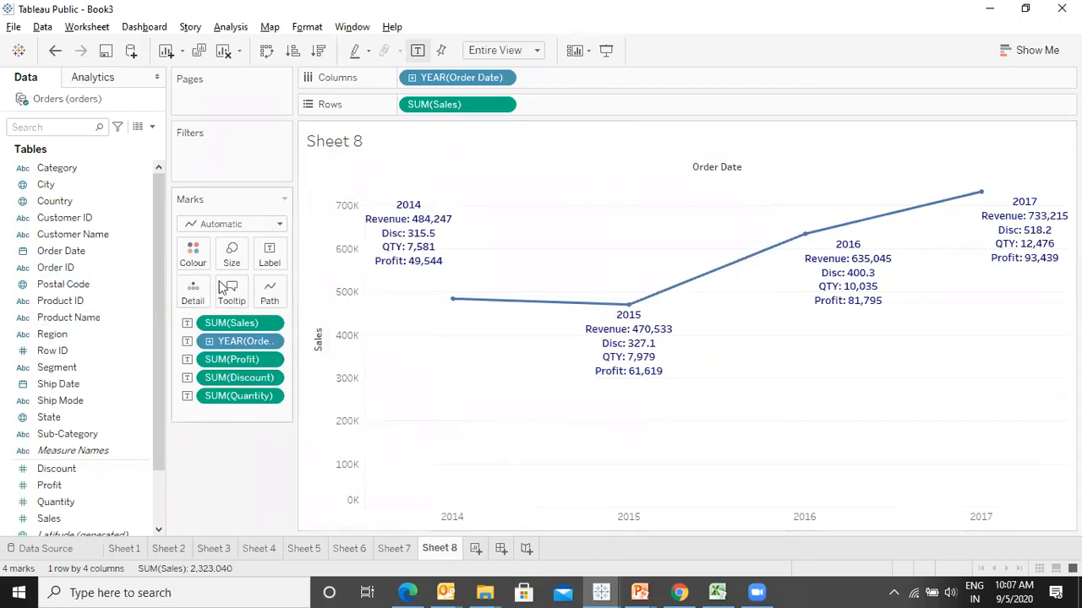
- Reopen the label text editor, view the fields available for insertion, and confirm the label without changing its text
{"action": "left_click", "coordinate": [272, 256]}
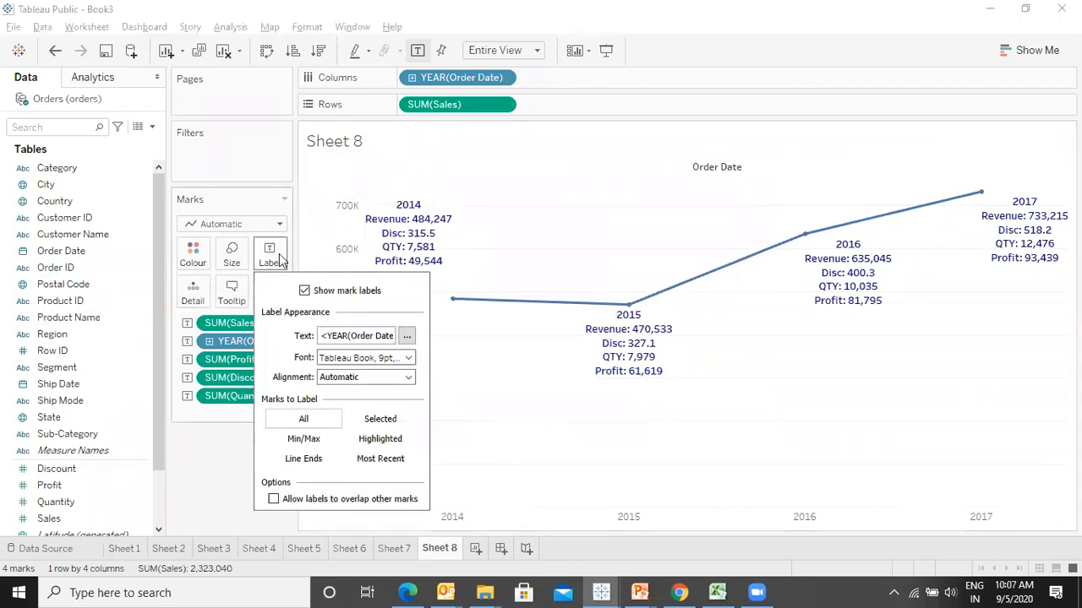
{"action": "left_click", "coordinate": [407, 335]}
{"action": "left_click", "coordinate": [616, 298]}
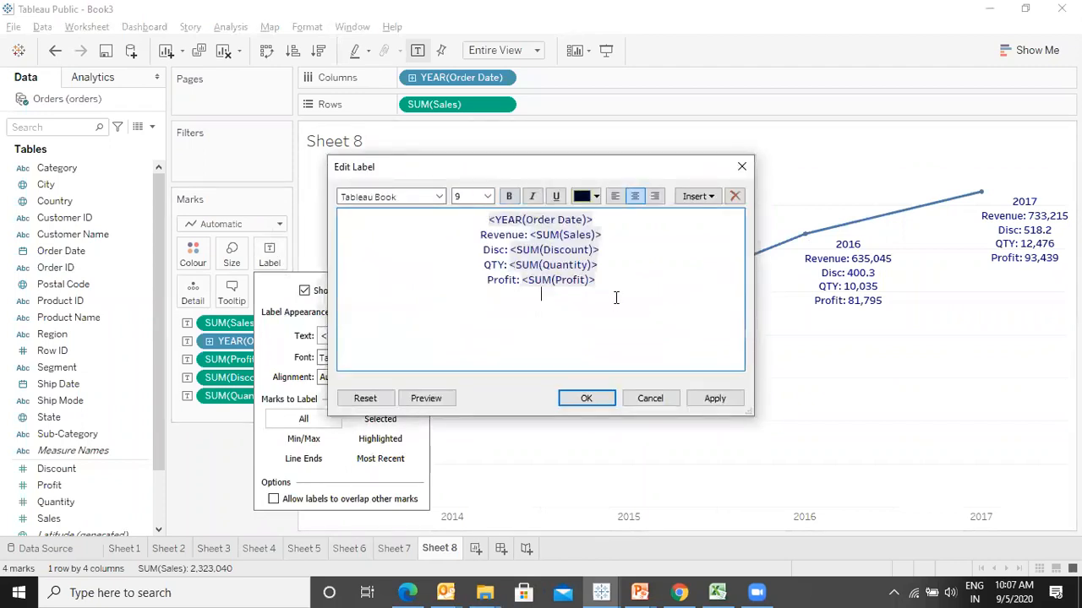
{"action": "left_click", "coordinate": [702, 197]}
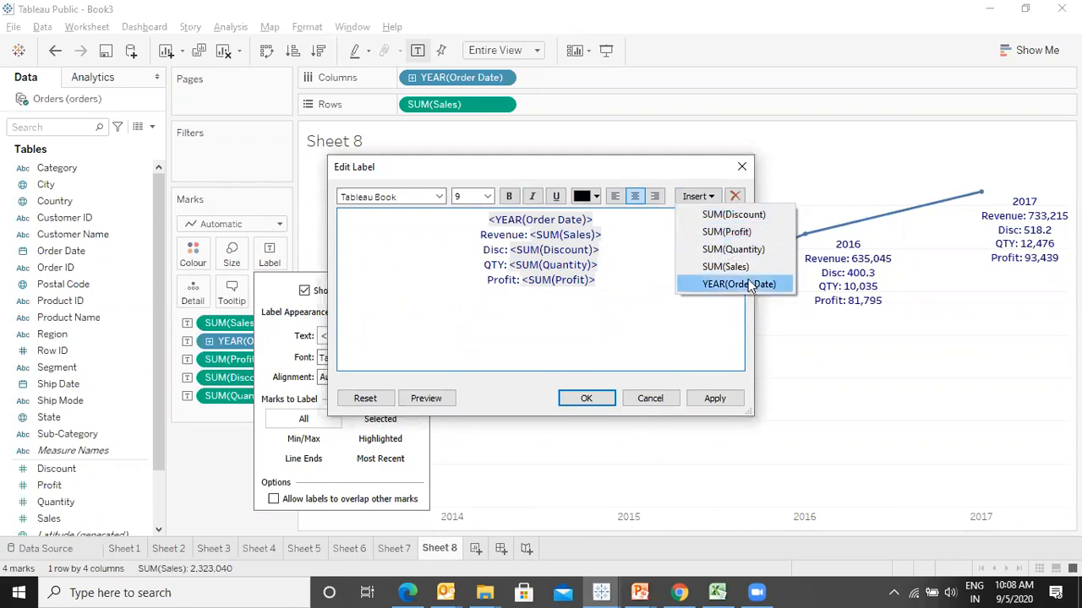
{"action": "left_click", "coordinate": [662, 318]}
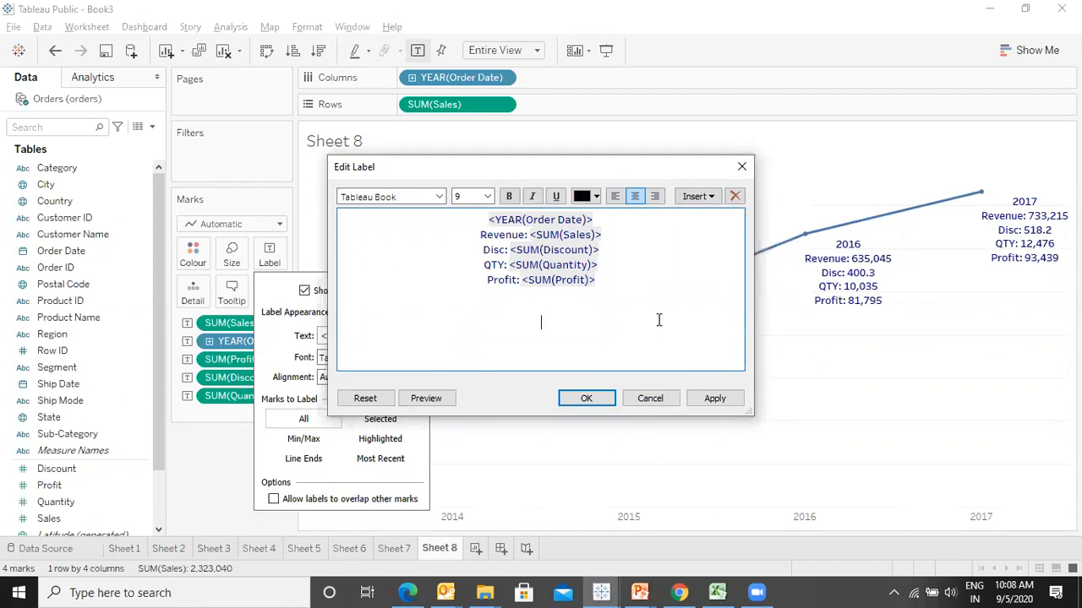
{"action": "left_click", "coordinate": [721, 404]}
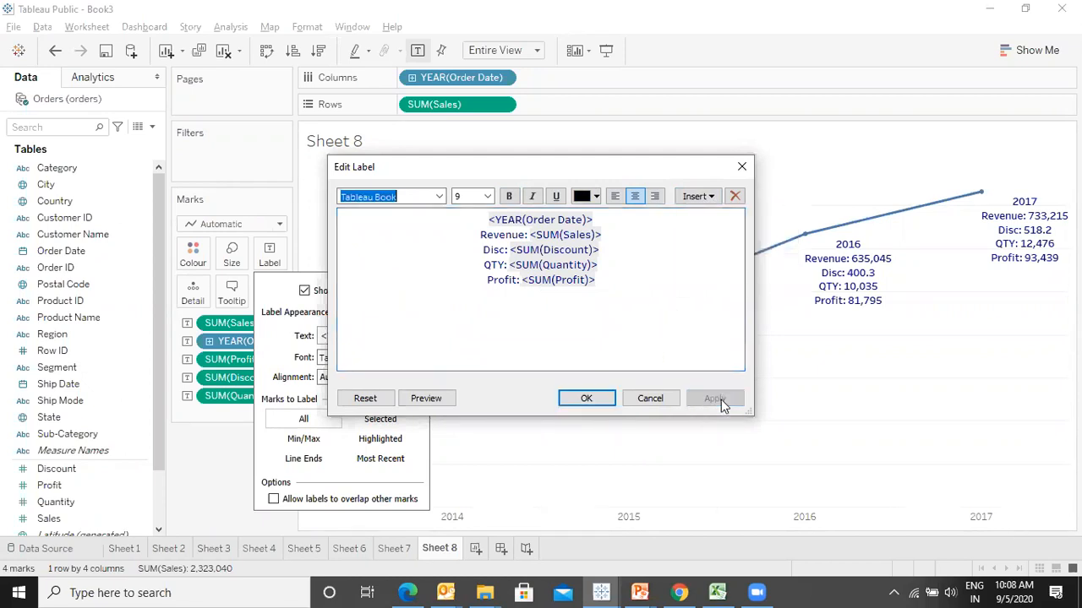
{"action": "left_click", "coordinate": [586, 399]}
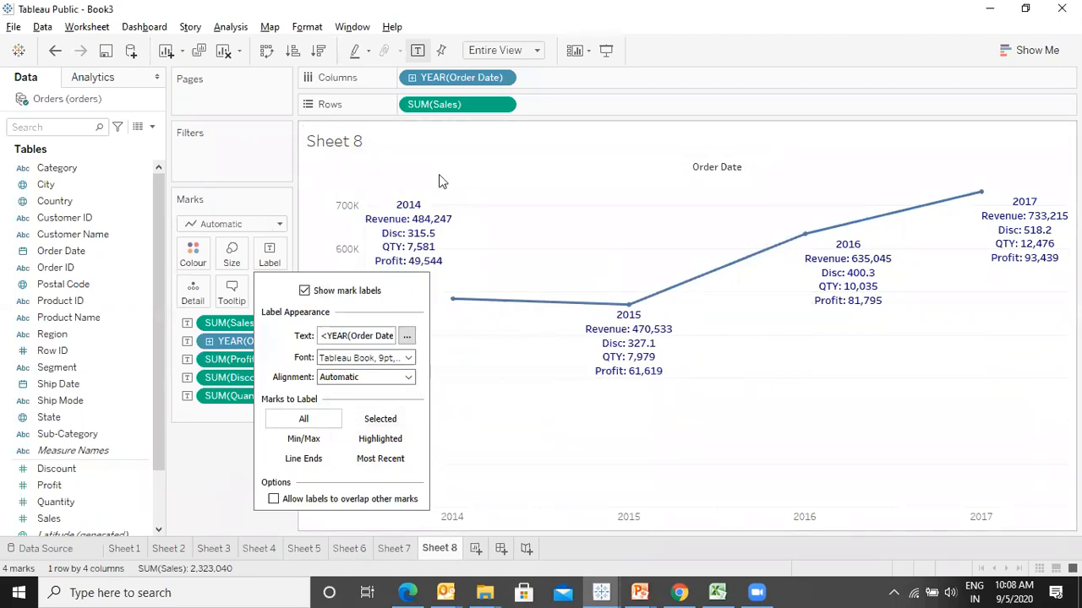
- Label only selected marks and test this on the 2015, 2016, 2017 and 2014 points of the line
{"action": "left_click", "coordinate": [378, 422]}
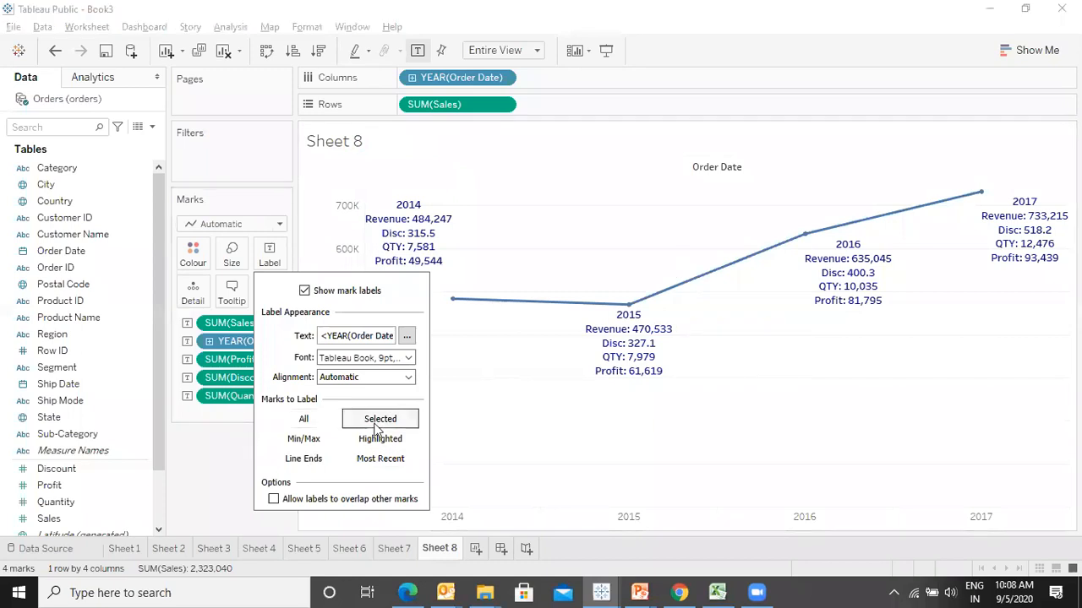
{"action": "left_click", "coordinate": [630, 306]}
{"action": "left_click", "coordinate": [804, 234]}
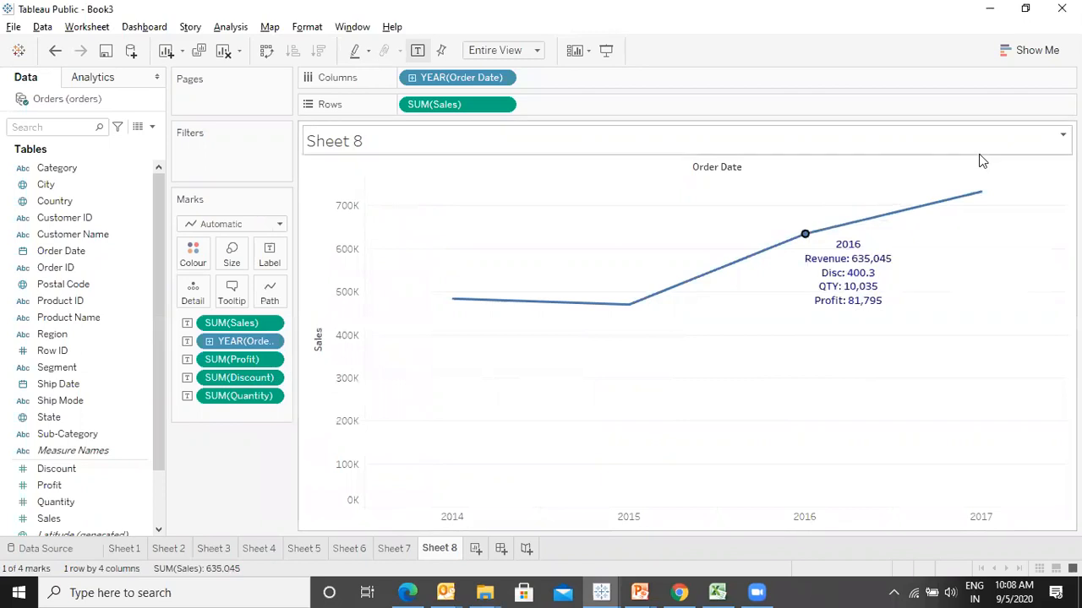
{"action": "left_click", "coordinate": [980, 192]}
{"action": "left_click", "coordinate": [452, 299]}
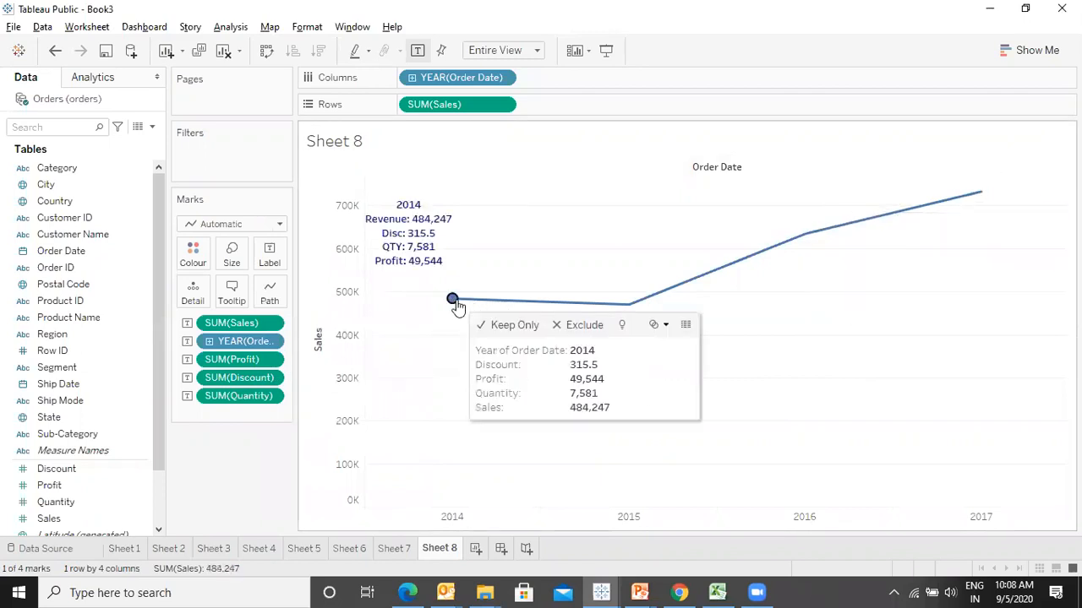
- Label only highlighted marks and check it by selecting the 2015, 2016 and 2017 points
{"action": "left_click", "coordinate": [269, 254]}
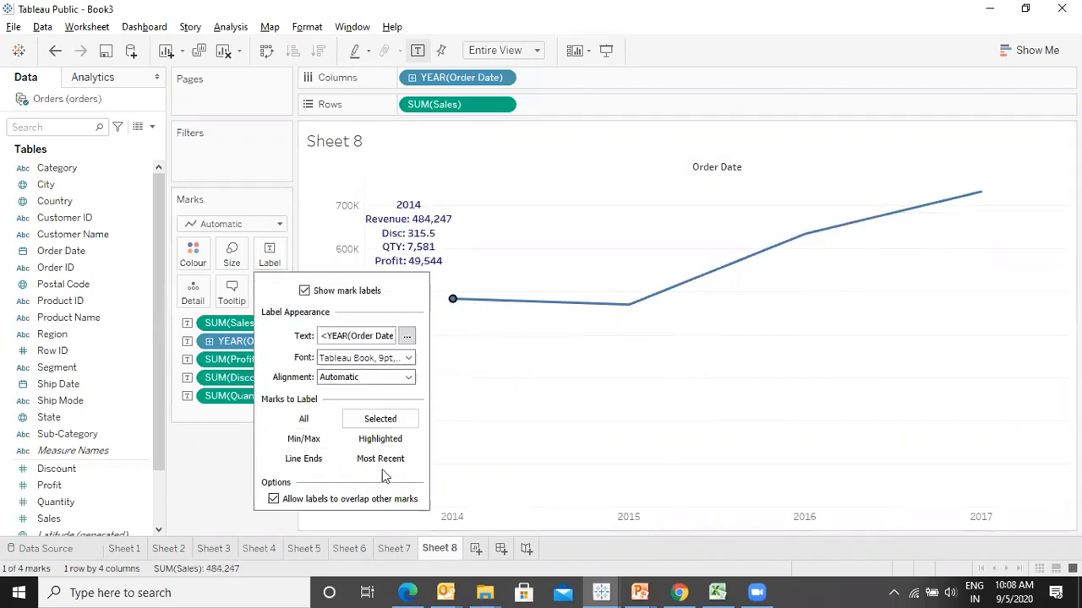
{"action": "left_click", "coordinate": [380, 439]}
{"action": "left_click", "coordinate": [630, 305]}
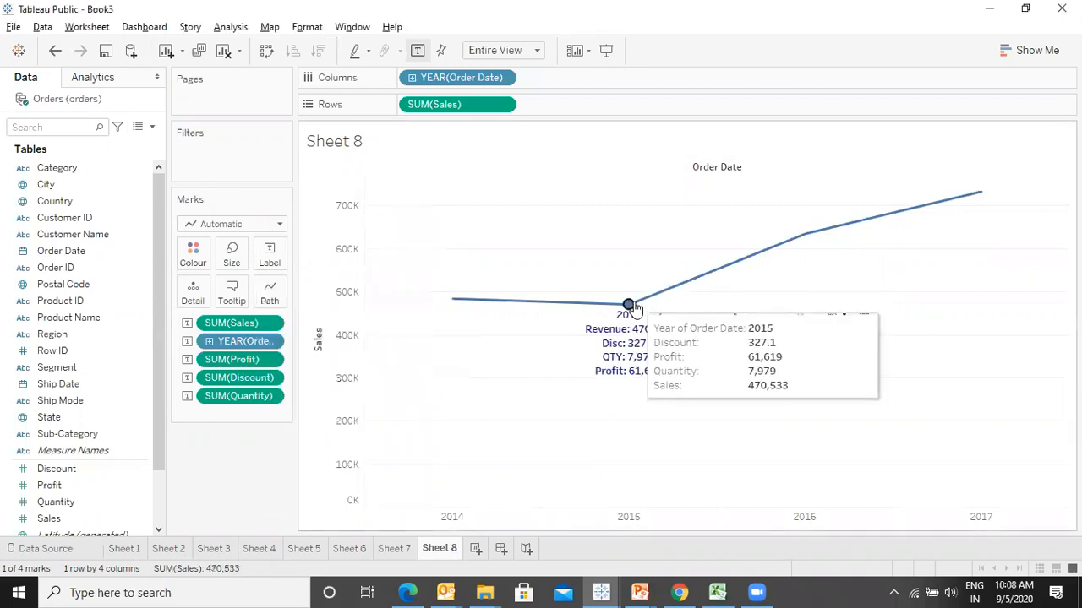
{"action": "left_click", "coordinate": [804, 233]}
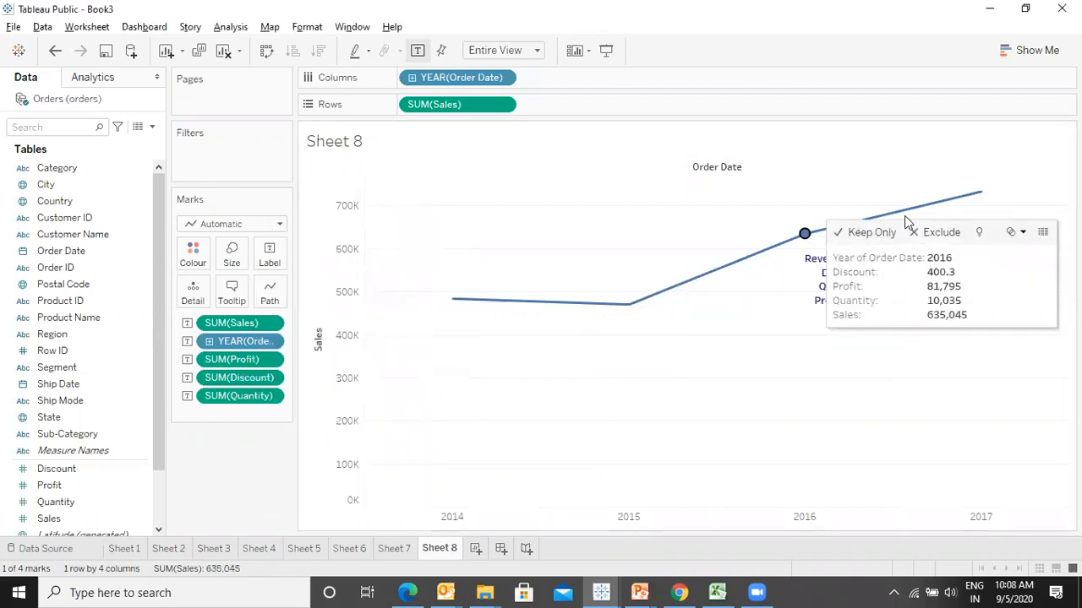
{"action": "left_click", "coordinate": [981, 192]}
- Label only the Min/Max marks of the line and clear the 2017 point selection
{"action": "left_click", "coordinate": [270, 253]}
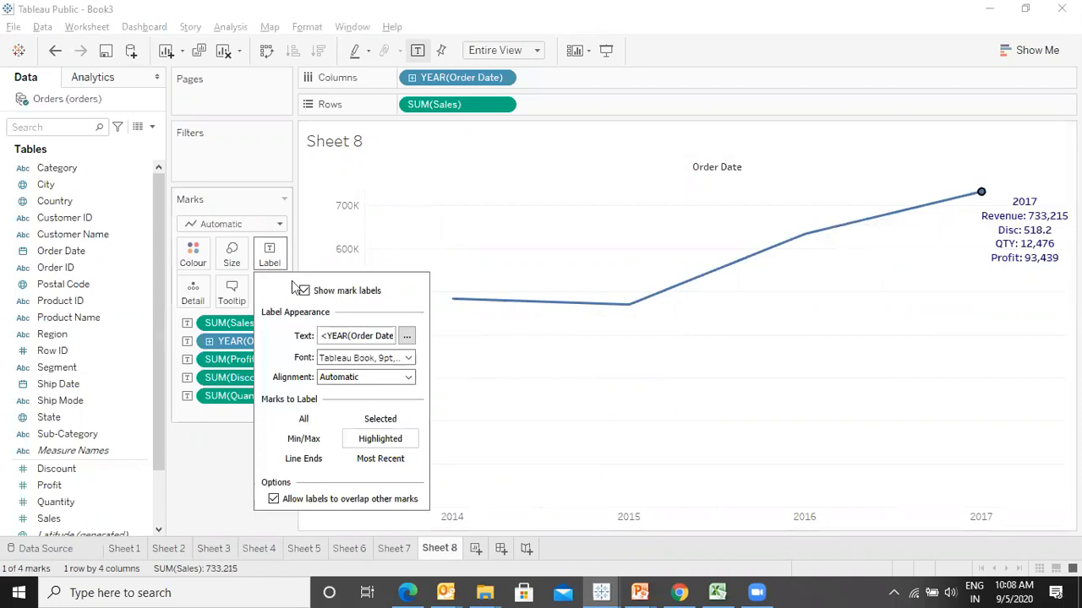
{"action": "left_click", "coordinate": [303, 439]}
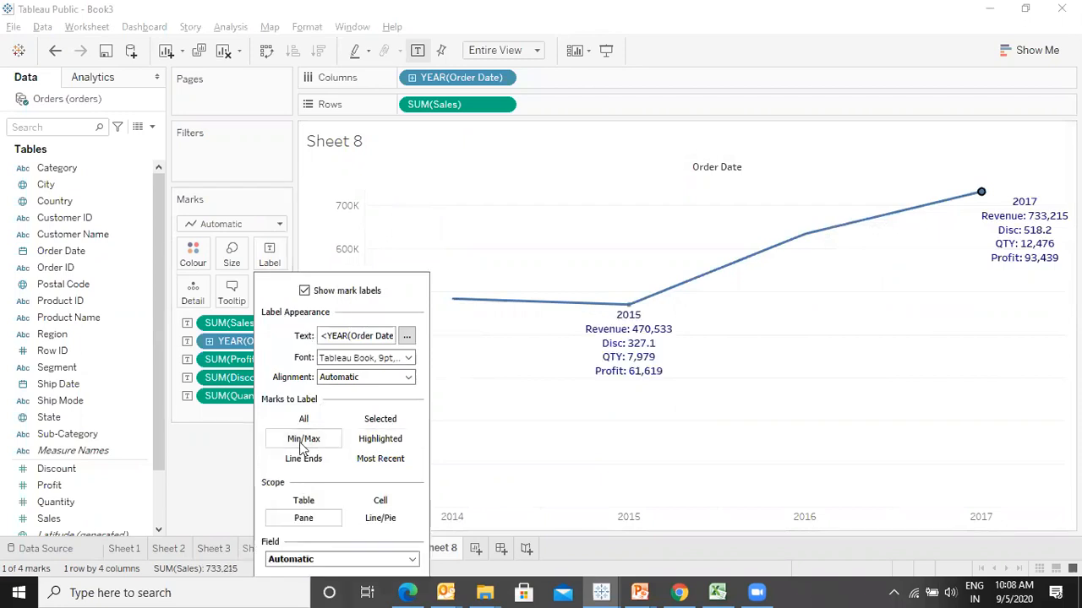
{"action": "left_click", "coordinate": [1021, 354]}
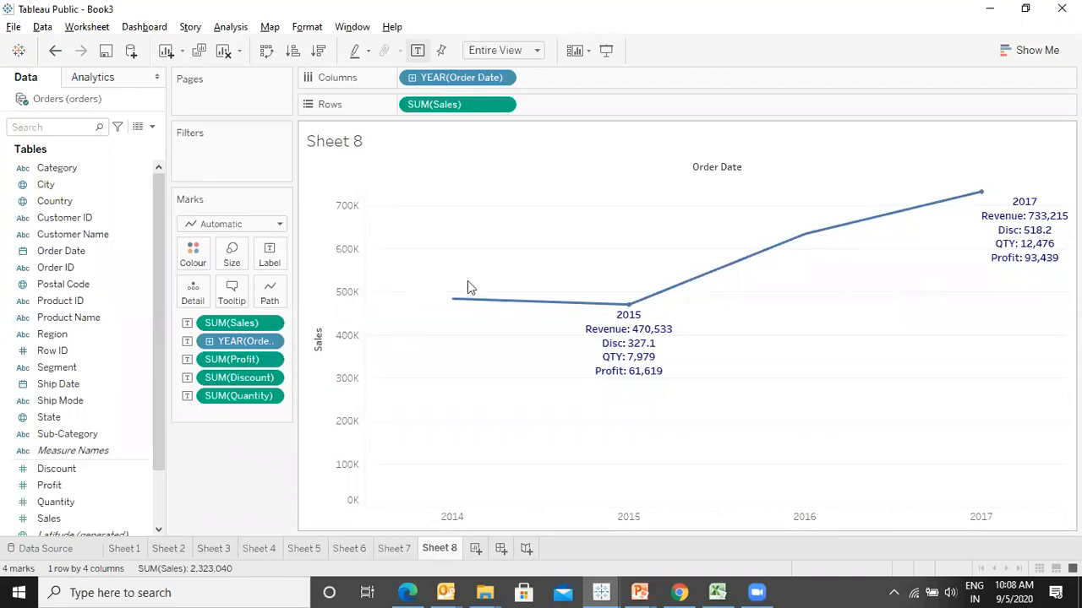
- Restrict the labels to Line Ends and inspect the labels at the start and end of the line
{"action": "left_click", "coordinate": [270, 254]}
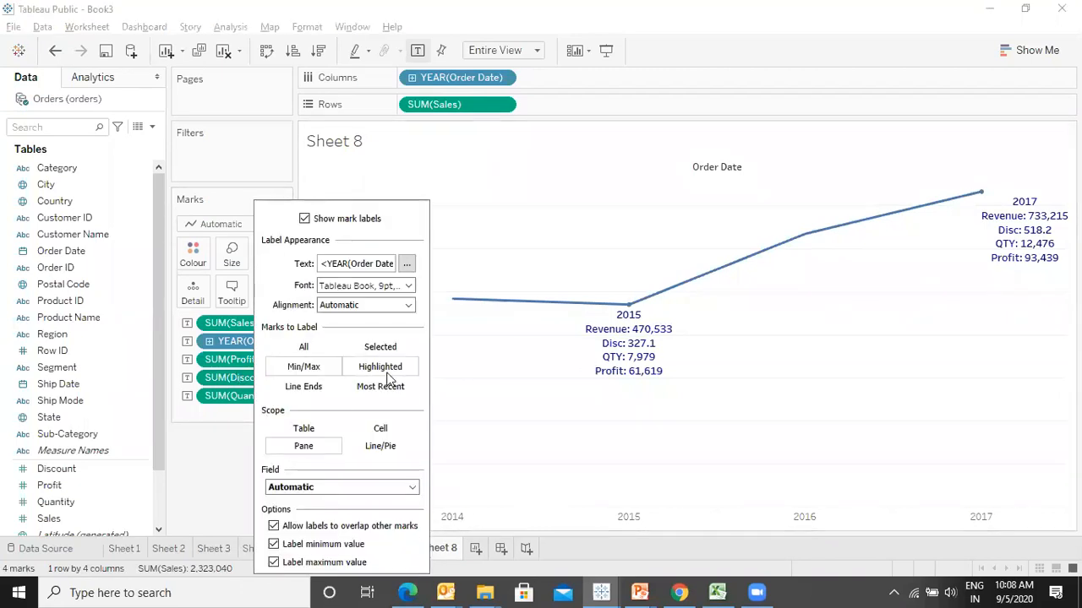
{"action": "left_click", "coordinate": [309, 390]}
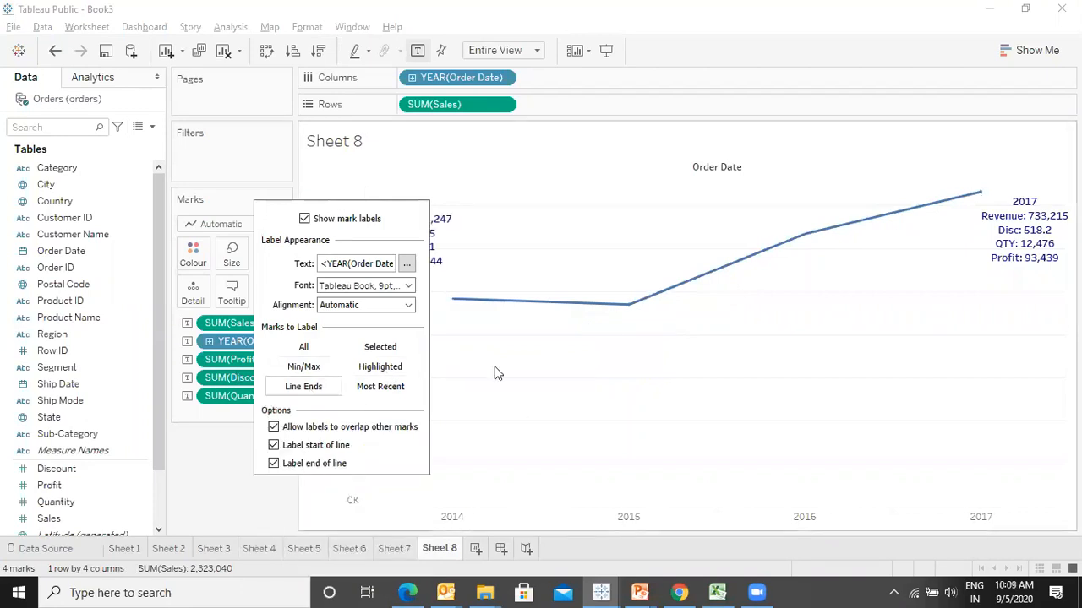
{"action": "left_click", "coordinate": [468, 331]}
{"action": "mouse_move", "coordinate": [406, 224]}
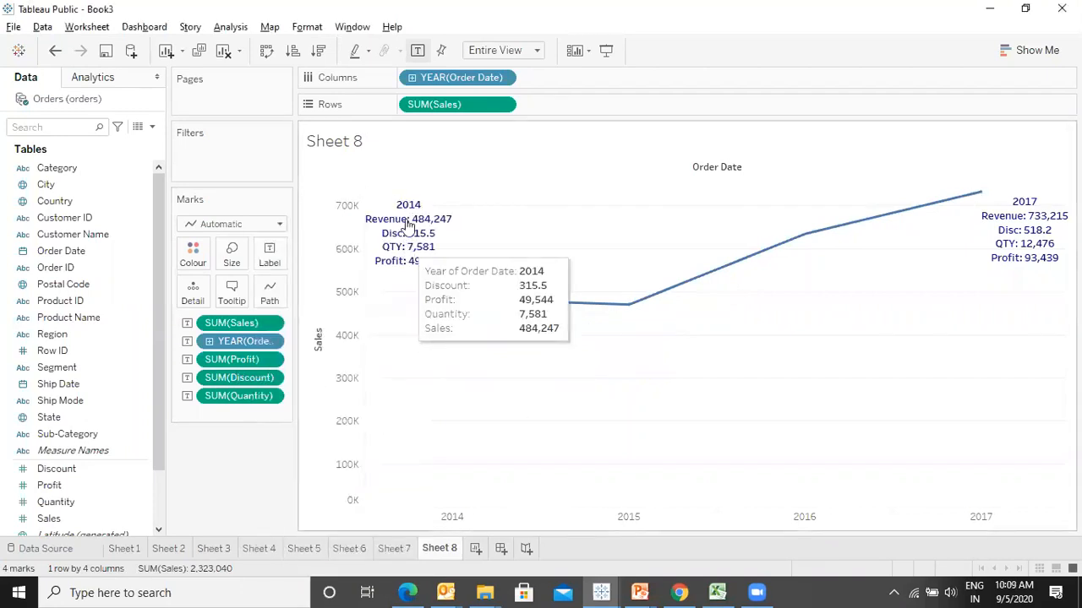
{"action": "mouse_move", "coordinate": [1040, 200]}
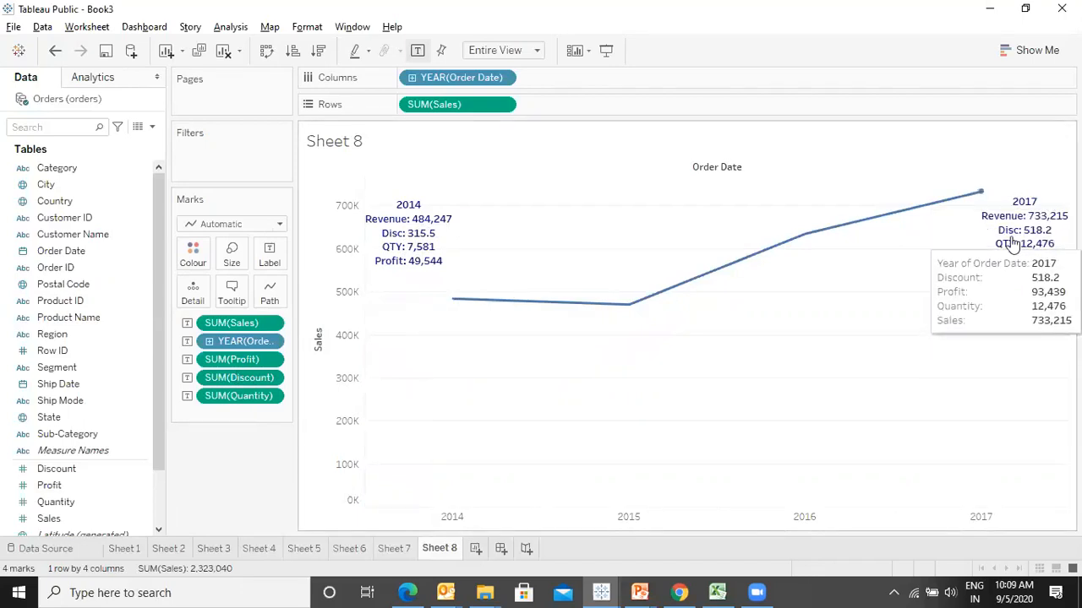
- Try labelling only the Most Recent mark, and return the marks to label to Min/Max
{"action": "left_click", "coordinate": [269, 255]}
{"action": "left_click", "coordinate": [380, 458]}
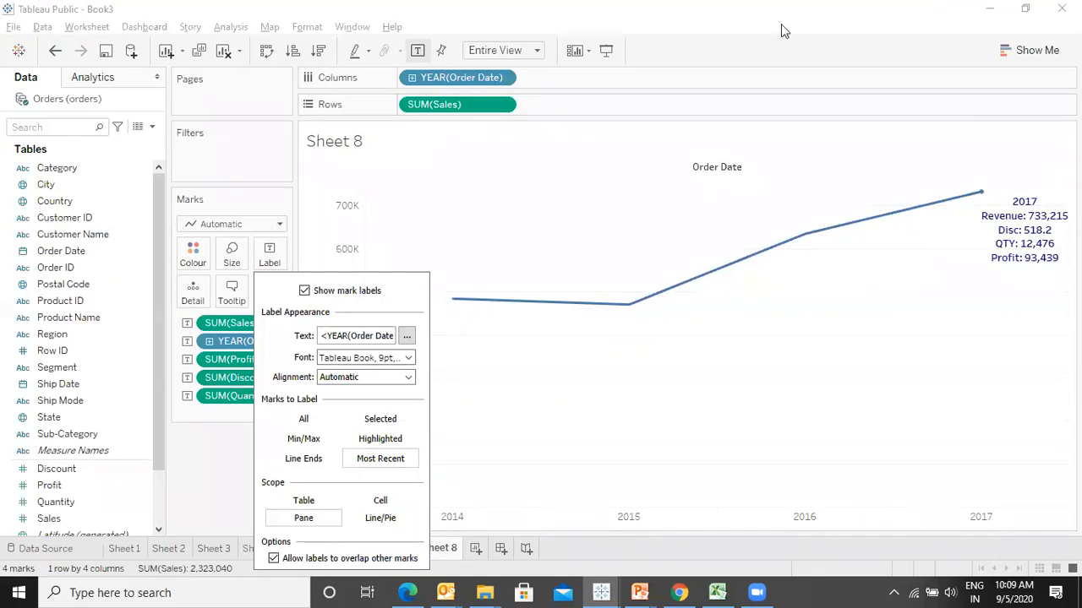
{"action": "left_click", "coordinate": [311, 441]}
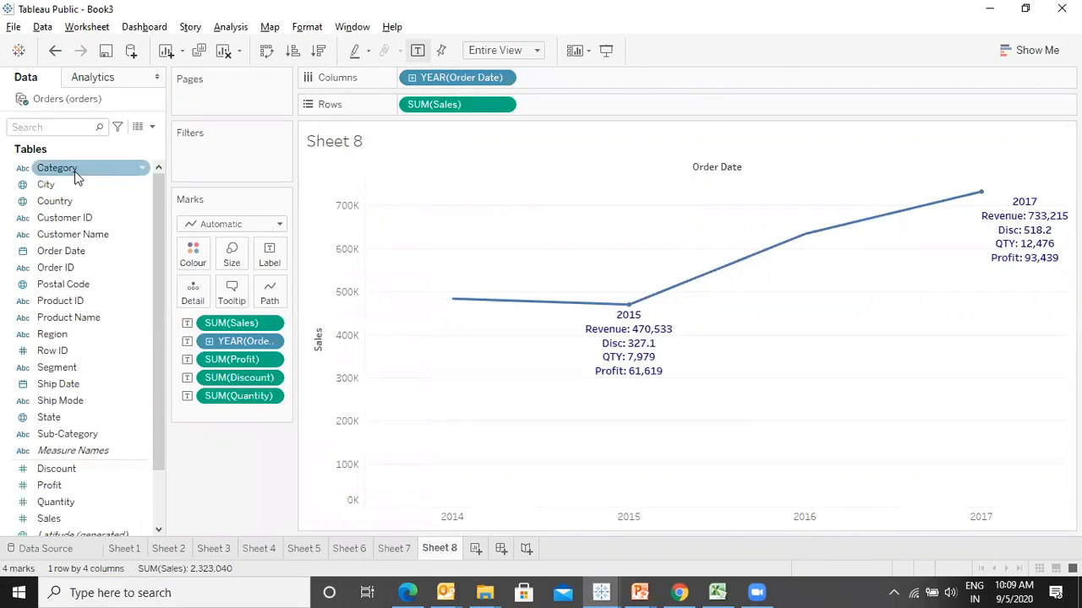
- Add Category to the rows before SUM(Sales) and examine the minimum and maximum labels in each category
{"action": "left_click_drag", "start_coordinate": [76, 173], "coordinate": [611, 99]}
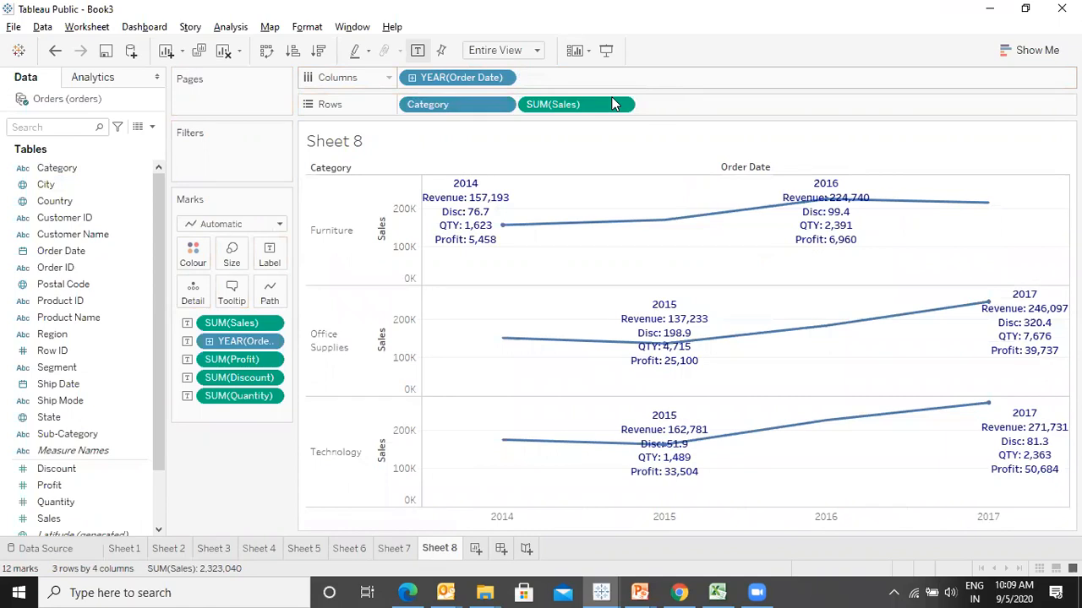
{"action": "key", "text": "ctrl+w"}
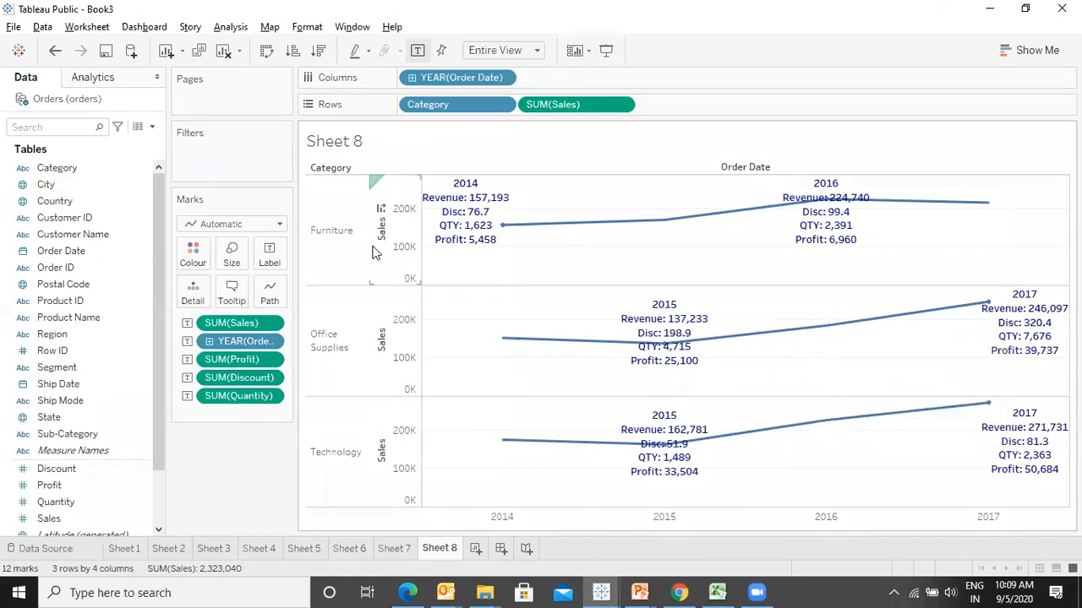
{"action": "mouse_move", "coordinate": [626, 342]}
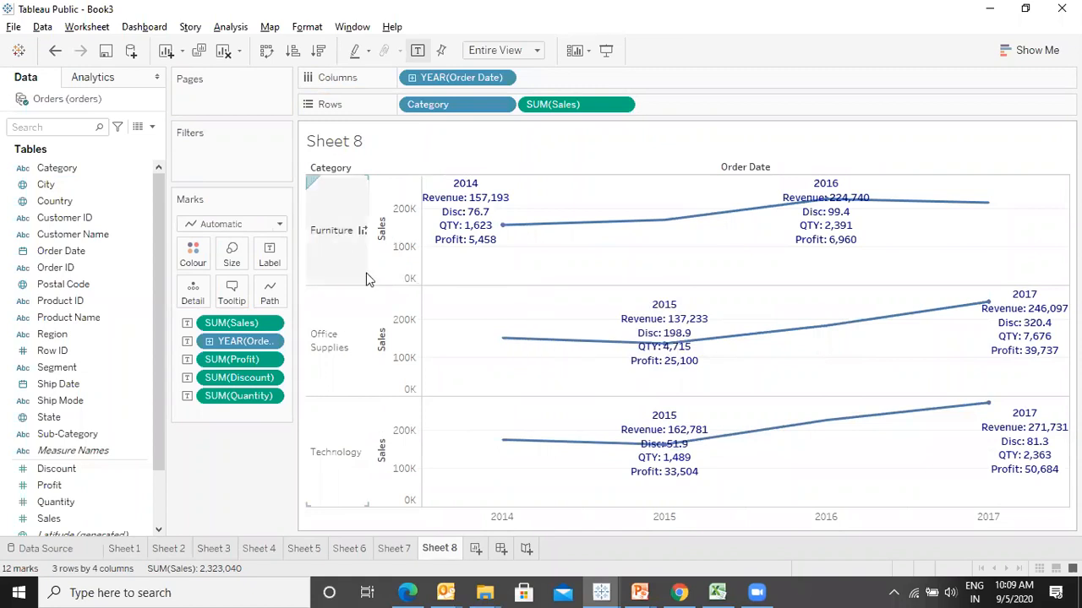
{"action": "mouse_move", "coordinate": [472, 209]}
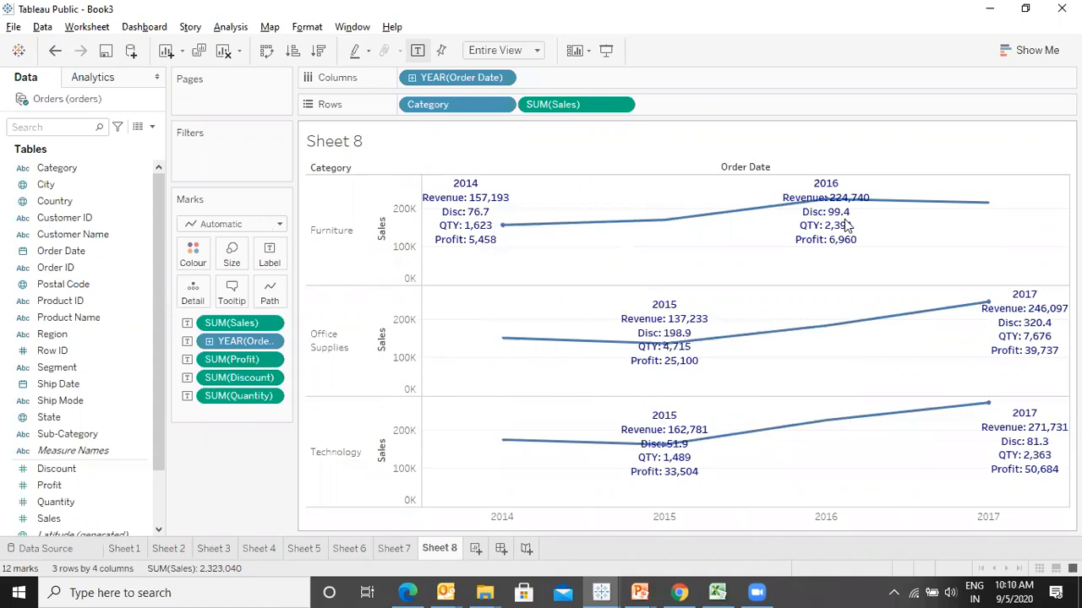
{"action": "mouse_move", "coordinate": [836, 212]}
{"action": "mouse_move", "coordinate": [668, 218]}
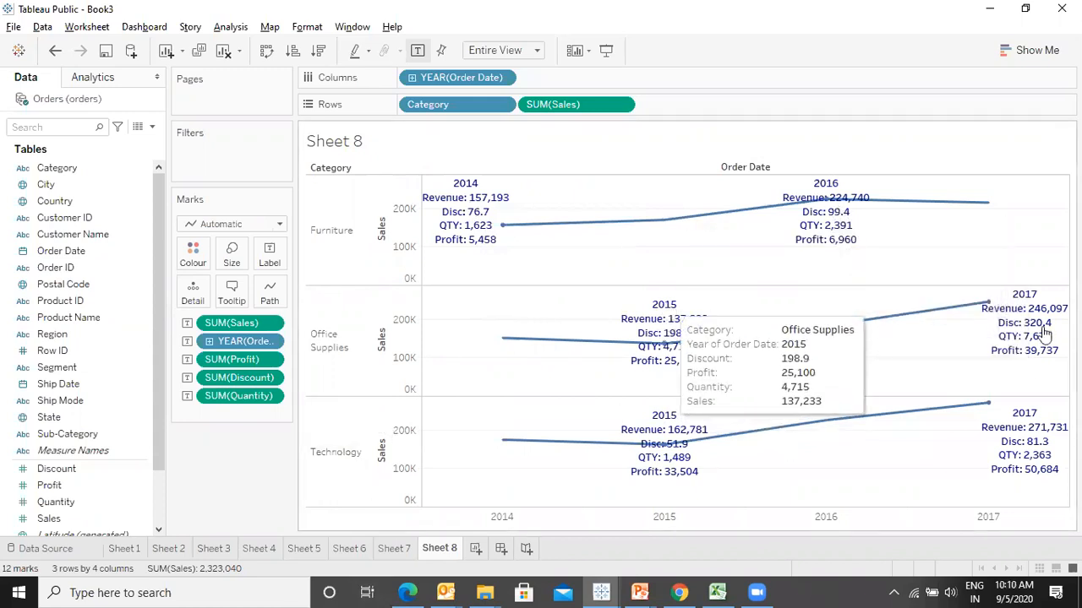
{"action": "mouse_move", "coordinate": [1045, 314]}
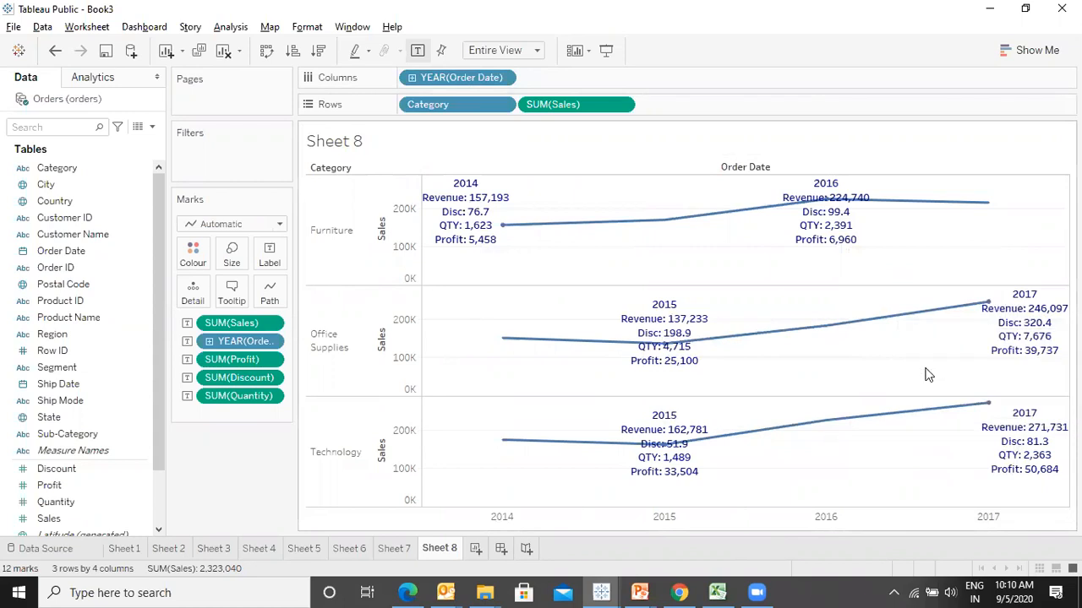
- Switch to the PowerPoint presentation, advance to the Getting Tooltip slide, and return to Tableau
{"action": "key", "text": "alt+Tab"}
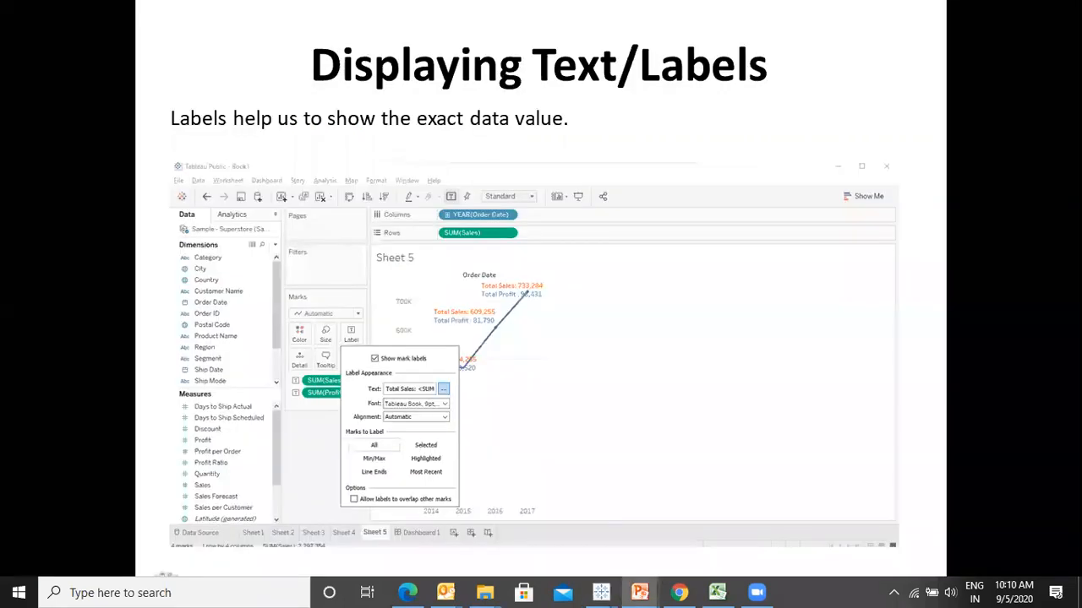
{"action": "key", "text": "Right"}
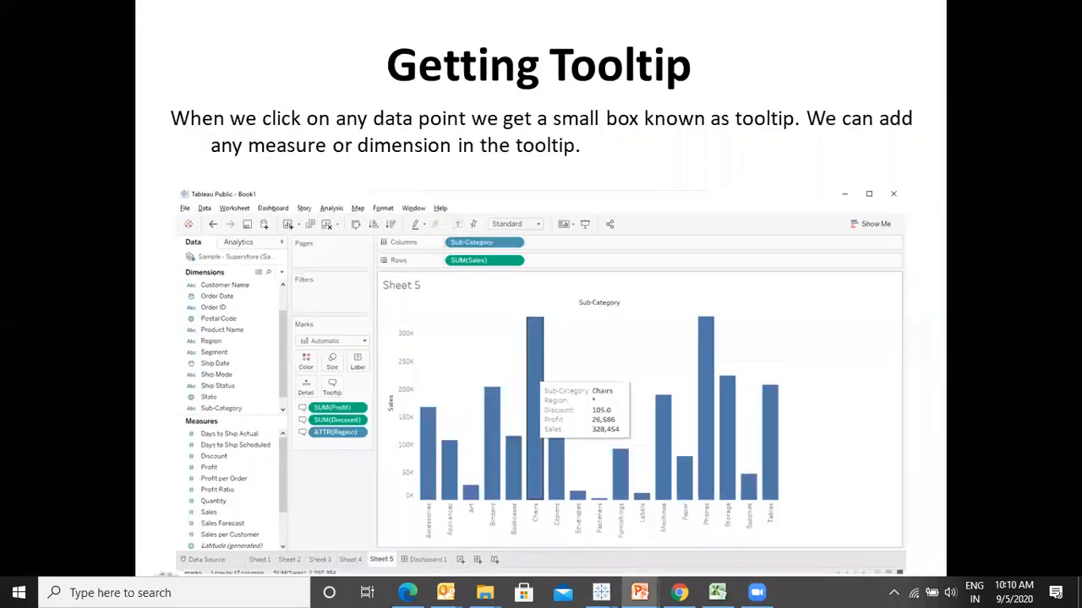
{"action": "key", "text": "alt+Tab"}
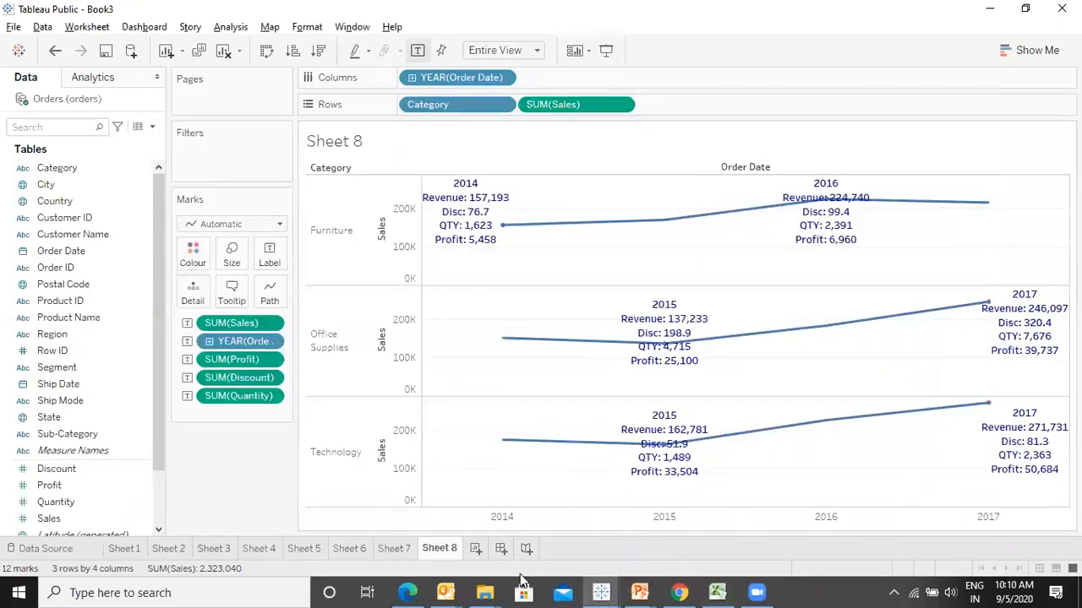
{"action": "key", "text": "alt+Tab"}
{"action": "key", "text": "alt+Tab"}
- Create a new worksheet and build a bar chart of SUM(Sales) by Sub-Category
{"action": "left_click", "coordinate": [475, 549]}
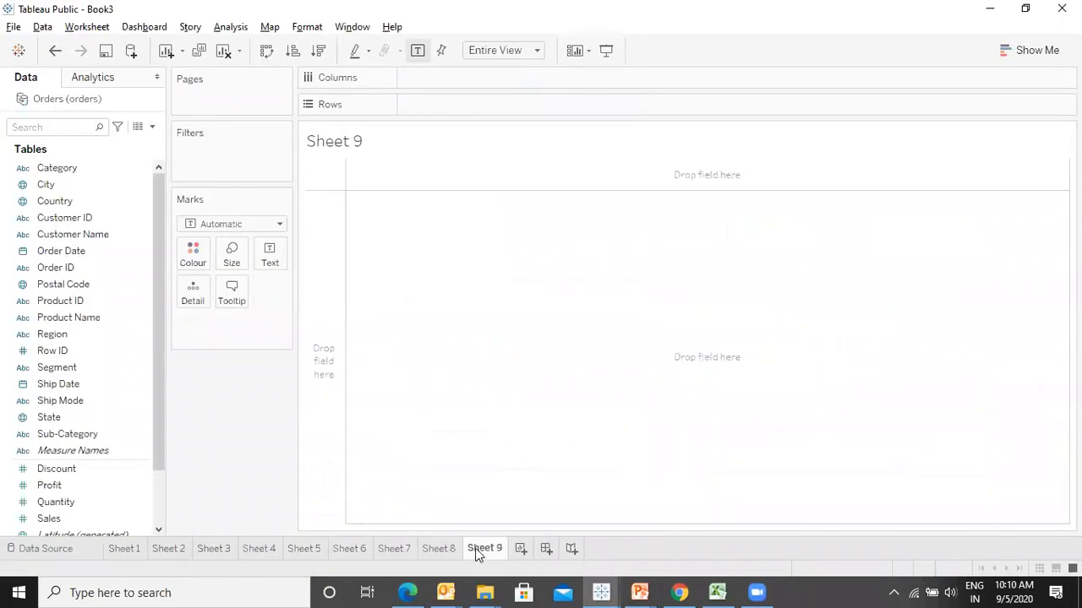
{"action": "double_click", "coordinate": [60, 520]}
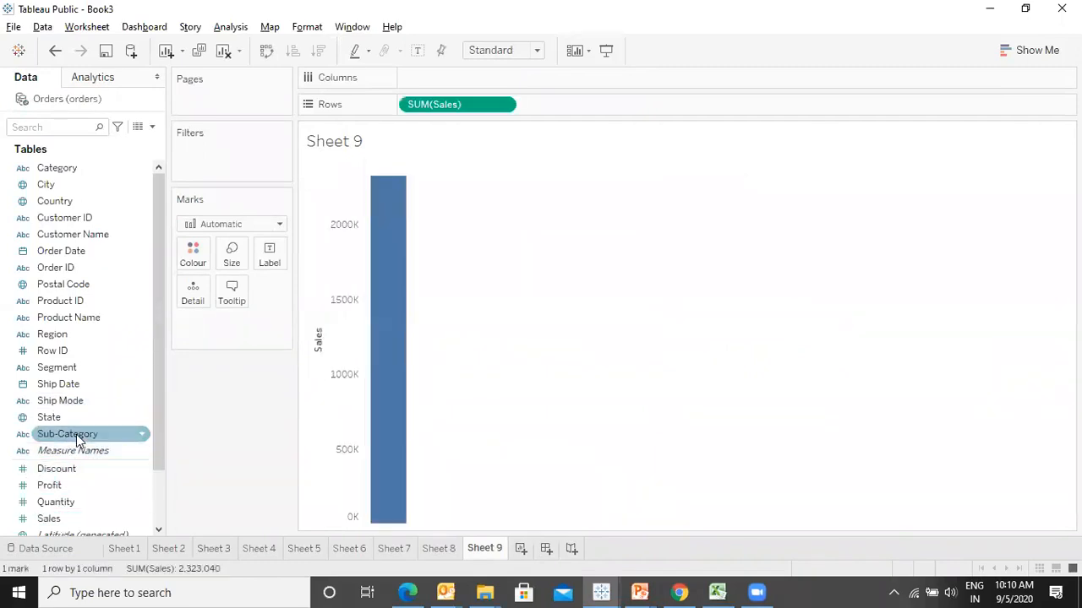
{"action": "double_click", "coordinate": [75, 437]}
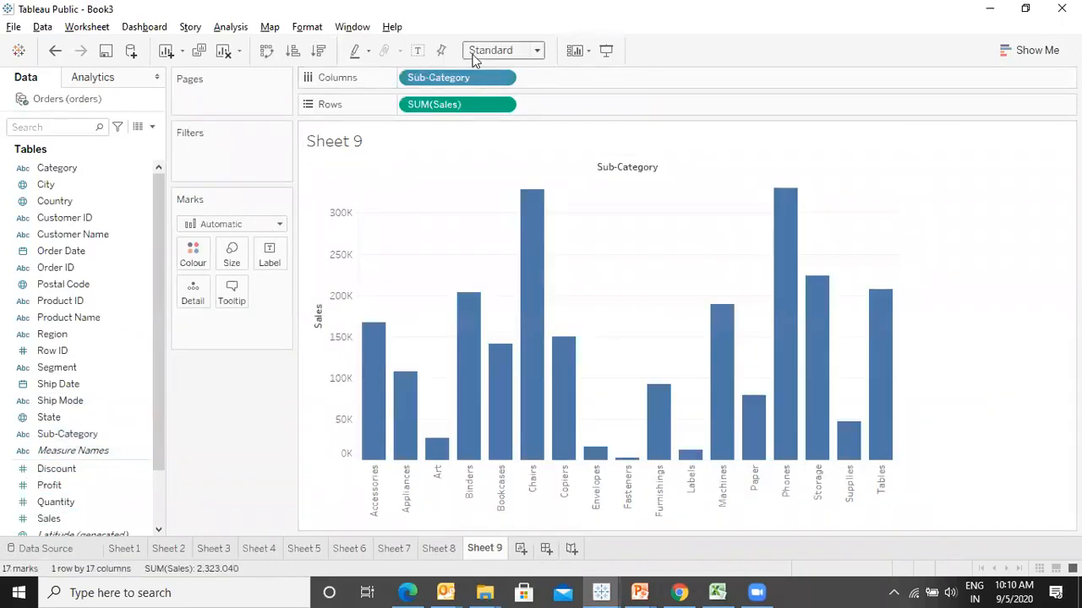
- Fit the chart to Entire View and add Category, Profit and Quantity to the tooltip
{"action": "left_click", "coordinate": [482, 51]}
{"action": "left_click", "coordinate": [489, 106]}
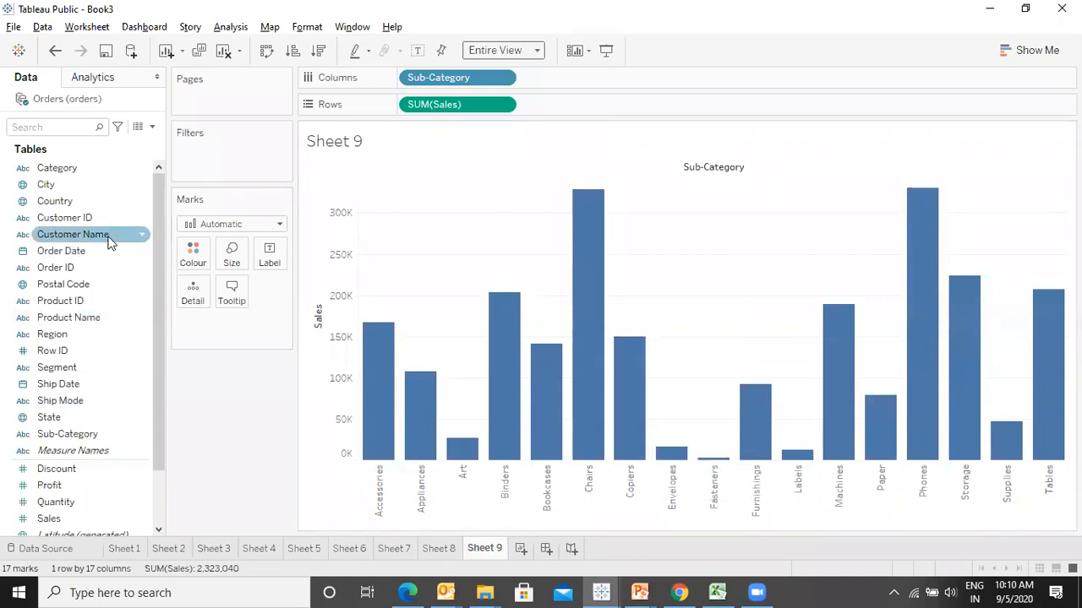
{"action": "left_click_drag", "start_coordinate": [68, 168], "coordinate": [230, 304]}
{"action": "left_click_drag", "start_coordinate": [52, 490], "coordinate": [232, 294]}
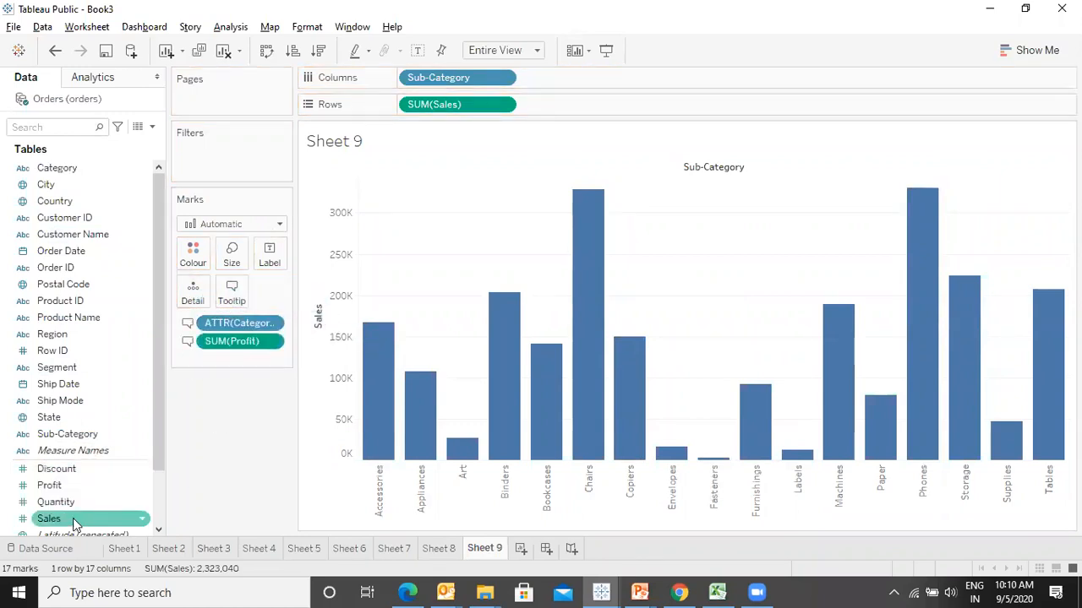
{"action": "left_click_drag", "start_coordinate": [68, 507], "coordinate": [234, 296]}
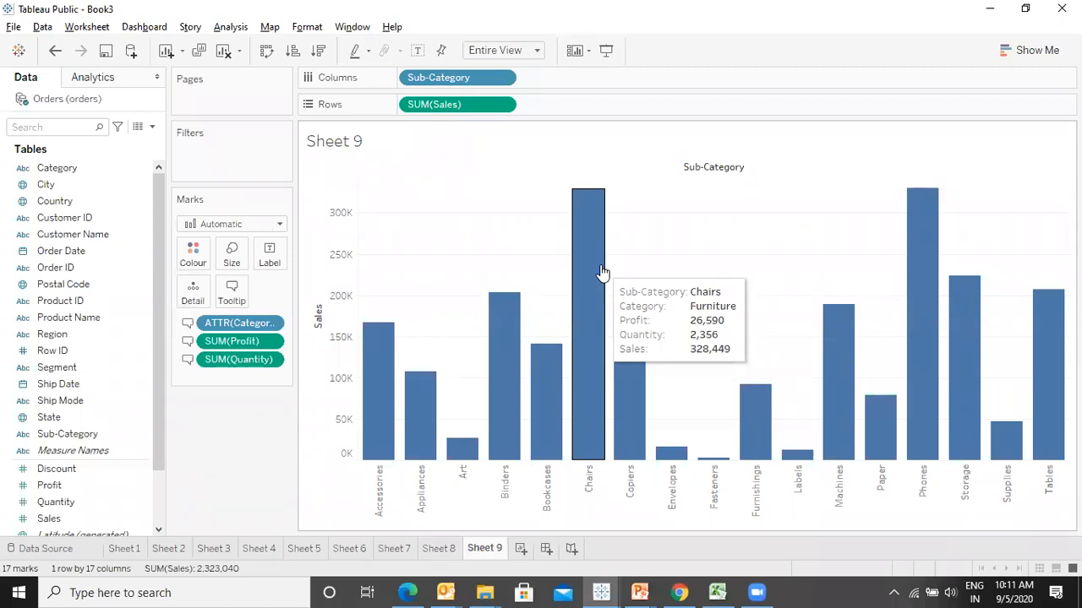
- Edit the tooltip so that all of its text is dark blue and centre-aligned
{"action": "left_click", "coordinate": [231, 291]}
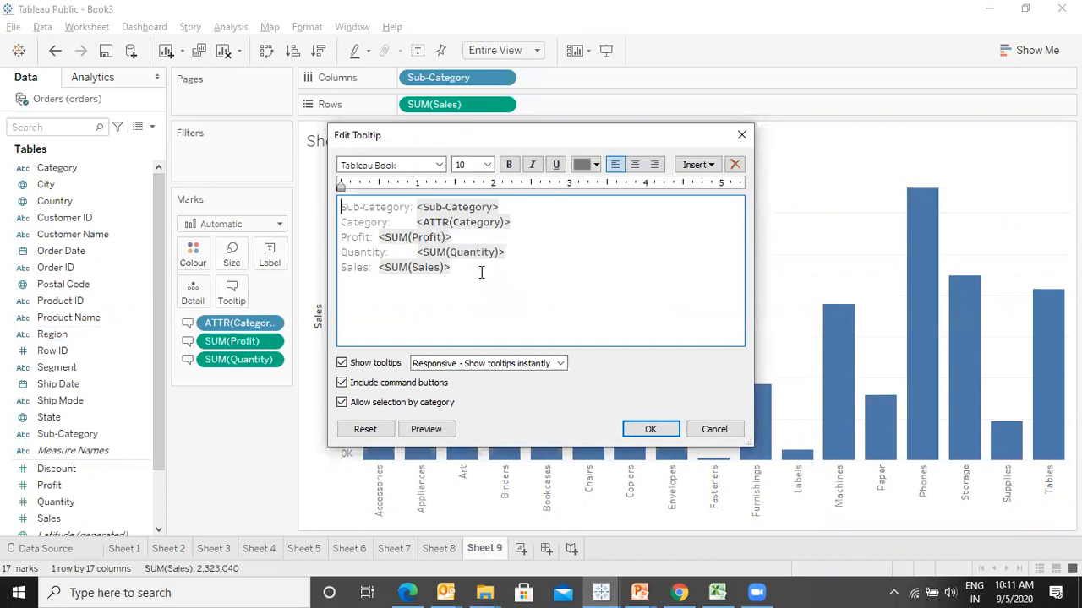
{"action": "left_click_drag", "start_coordinate": [471, 268], "coordinate": [256, 175]}
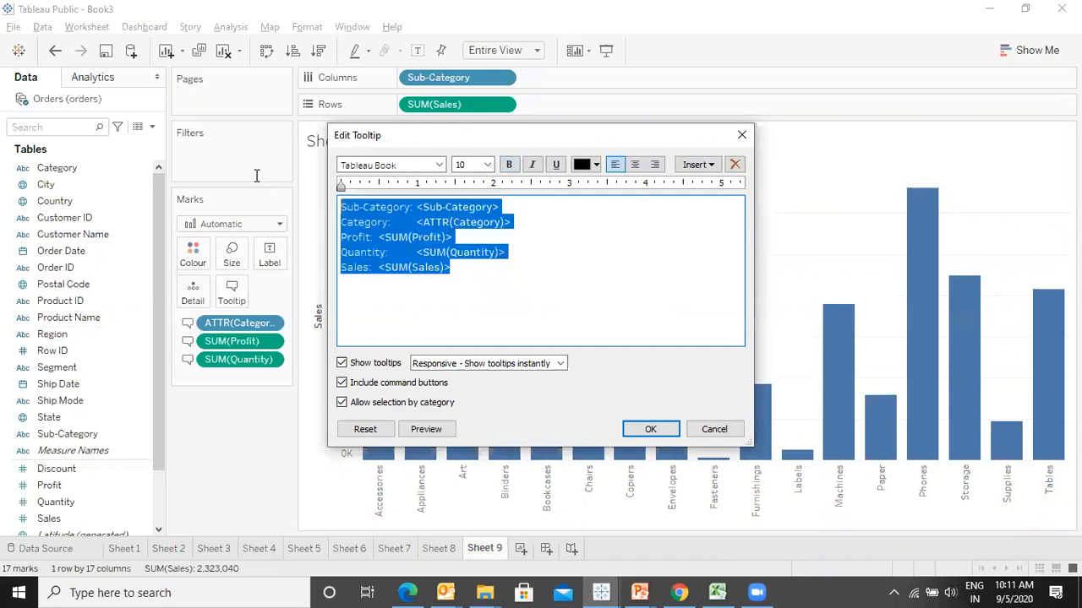
{"action": "left_click", "coordinate": [595, 164]}
{"action": "left_click", "coordinate": [584, 256]}
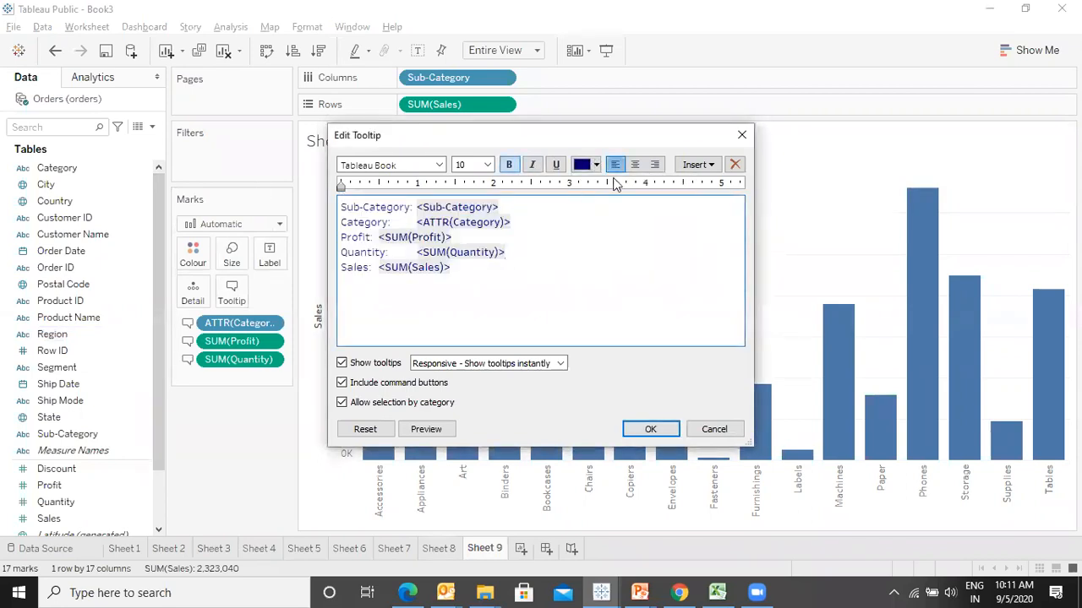
{"action": "key", "text": "ctrl+a"}
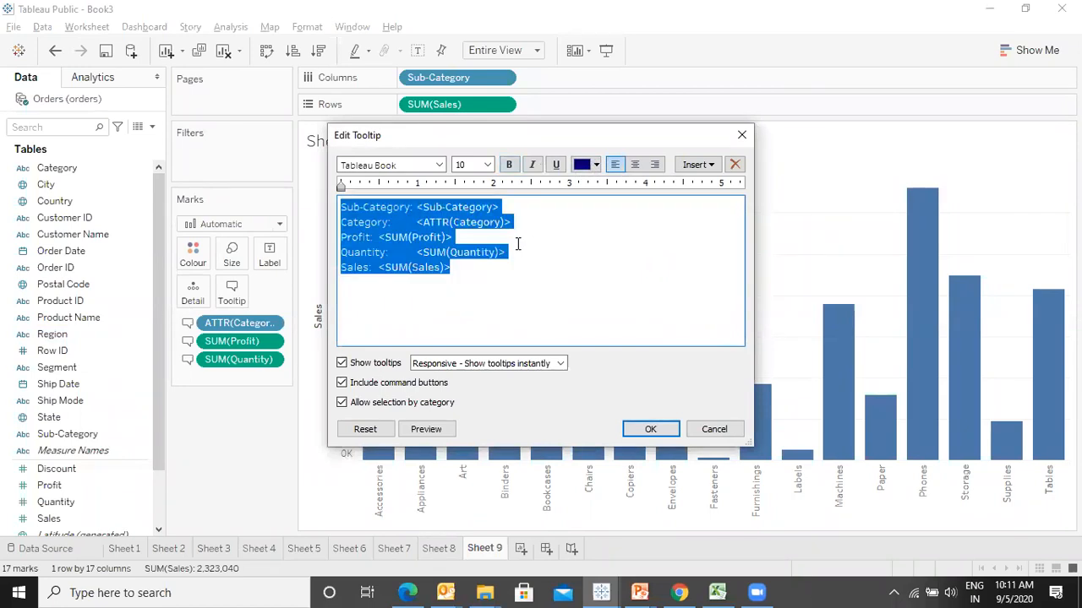
{"action": "left_click", "coordinate": [640, 167]}
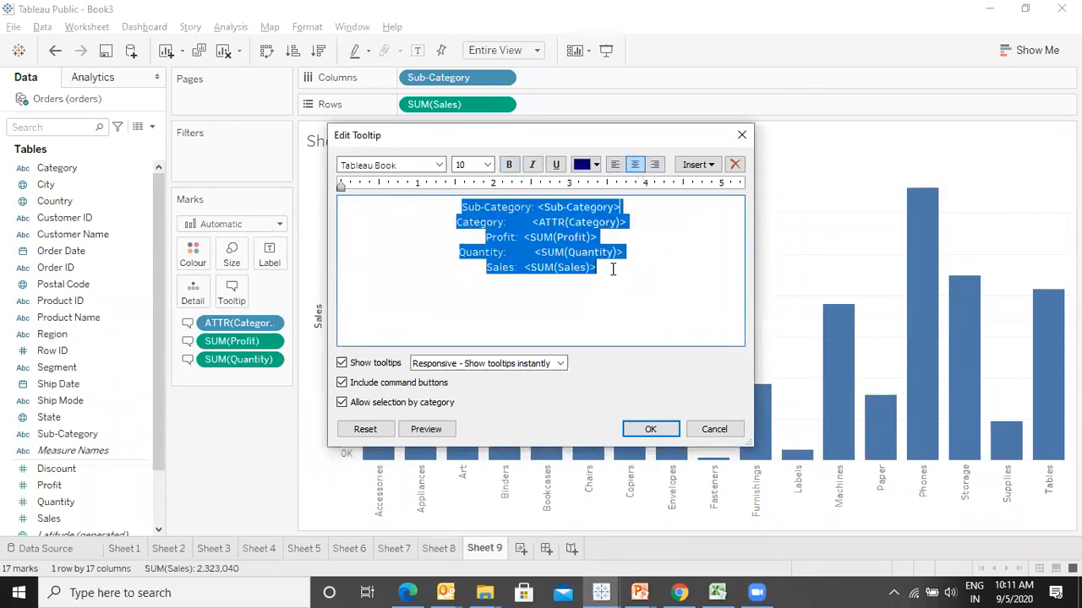
{"action": "key", "text": "ctrl+b"}
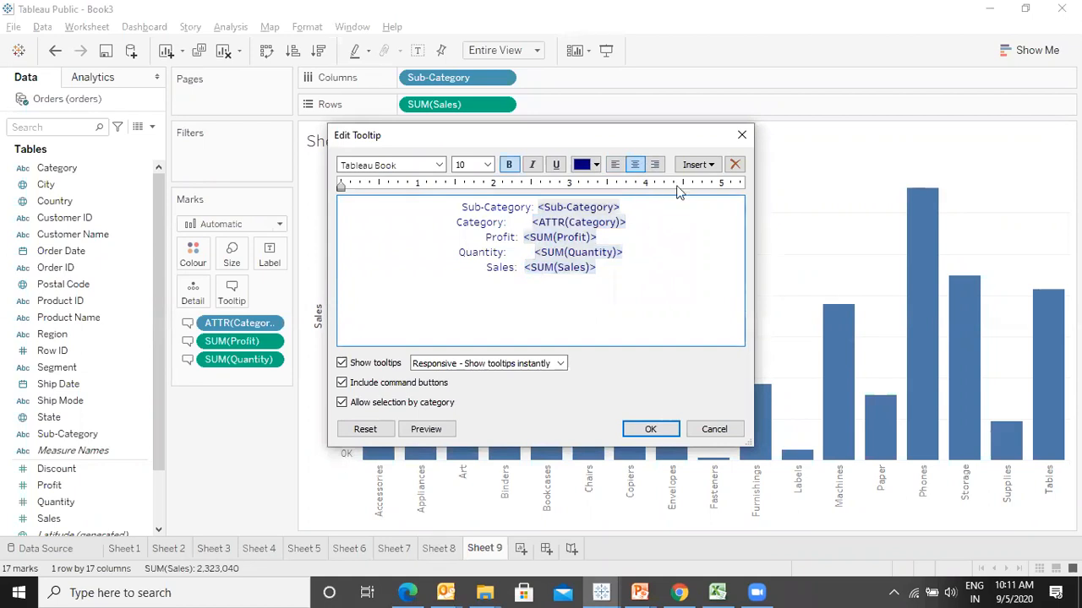
- Insert Data Source Name and Data Update Time below the Sales line of the tooltip, and check it on the Chairs bar
{"action": "left_click", "coordinate": [710, 165]}
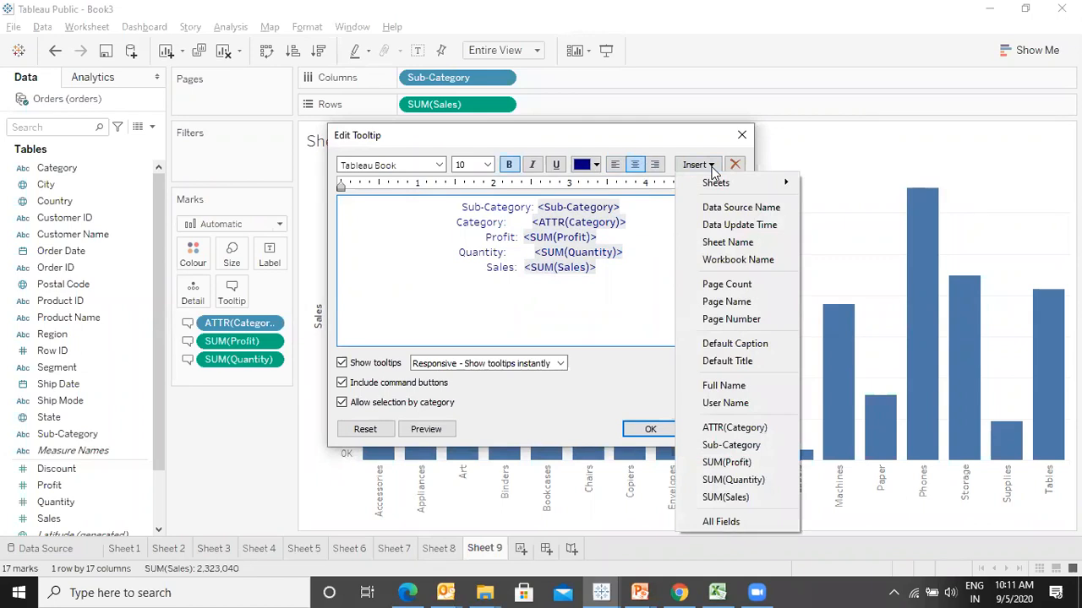
{"action": "left_click", "coordinate": [740, 208]}
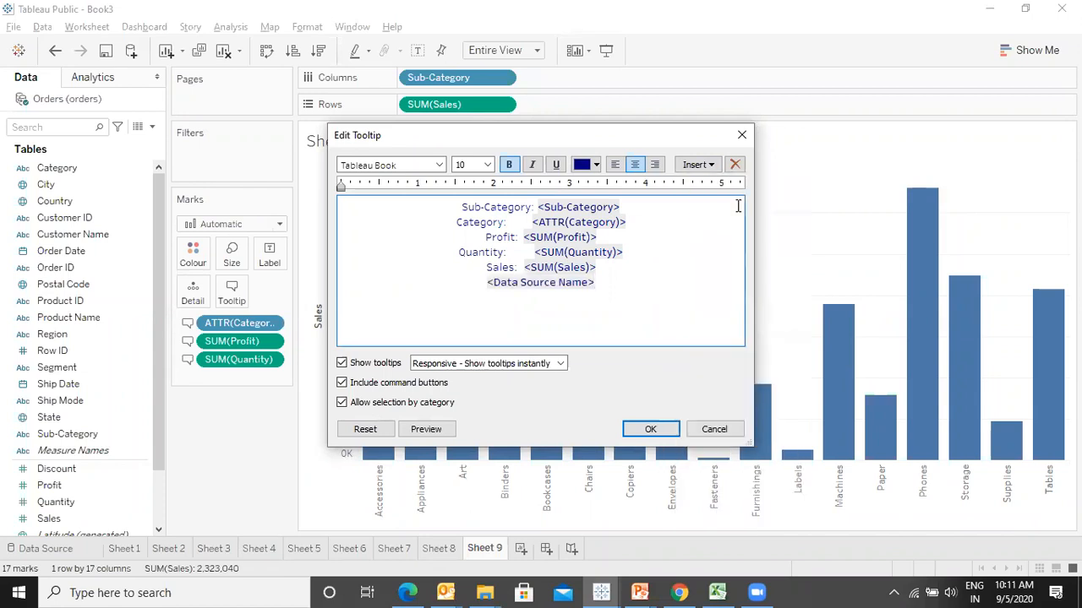
{"action": "left_click", "coordinate": [691, 164]}
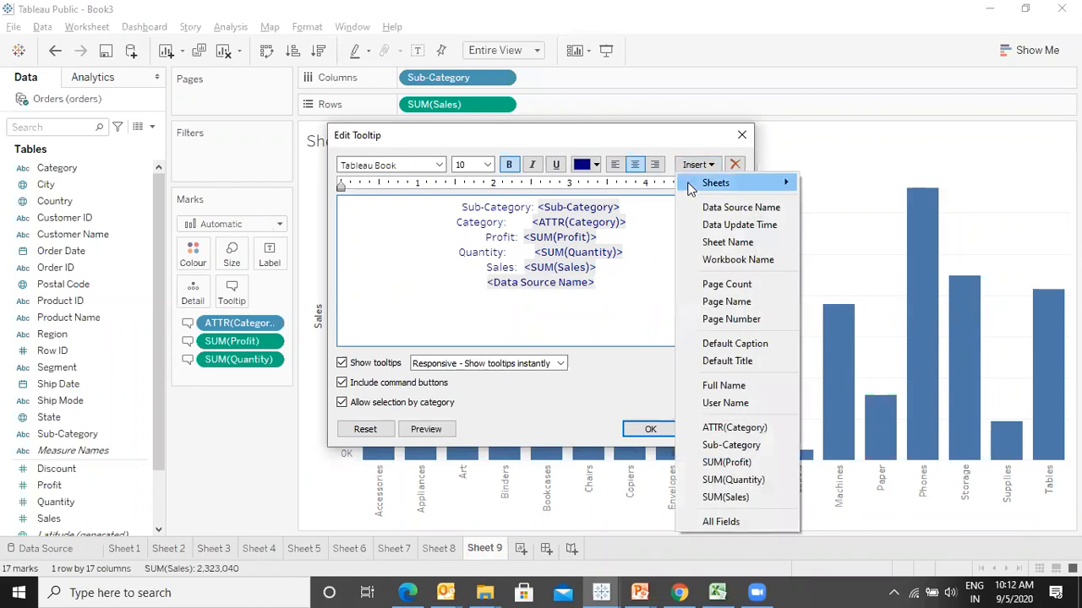
{"action": "left_click", "coordinate": [717, 225]}
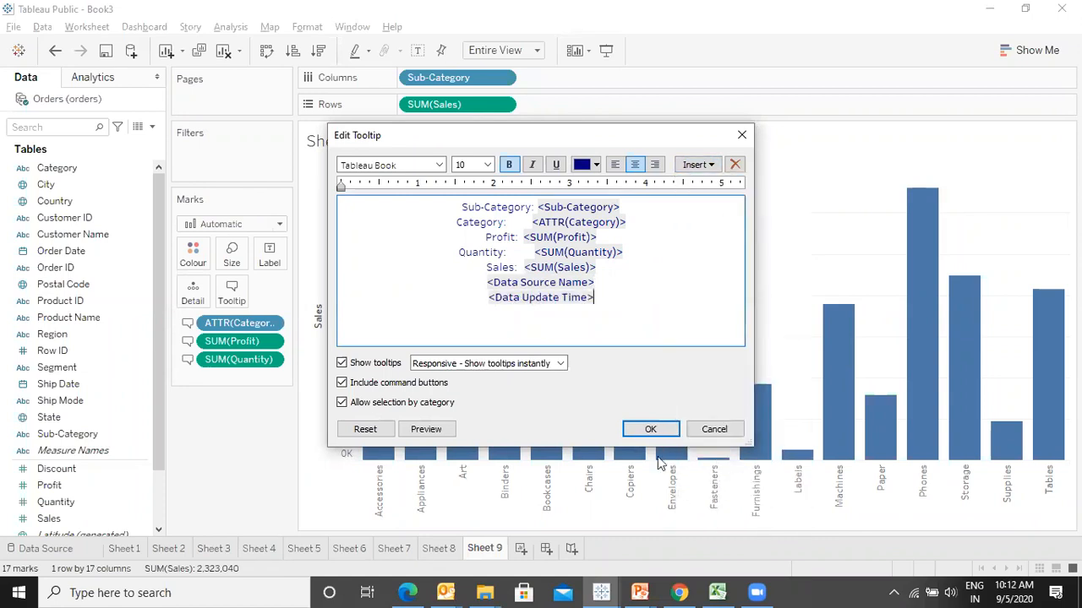
{"action": "left_click", "coordinate": [645, 431]}
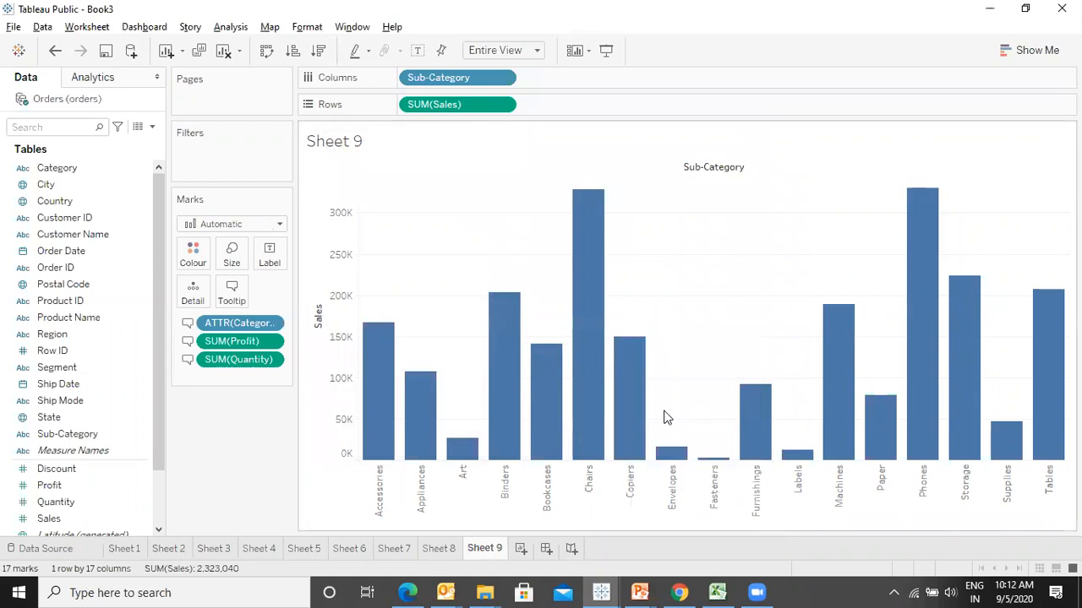
{"action": "mouse_move", "coordinate": [587, 288]}
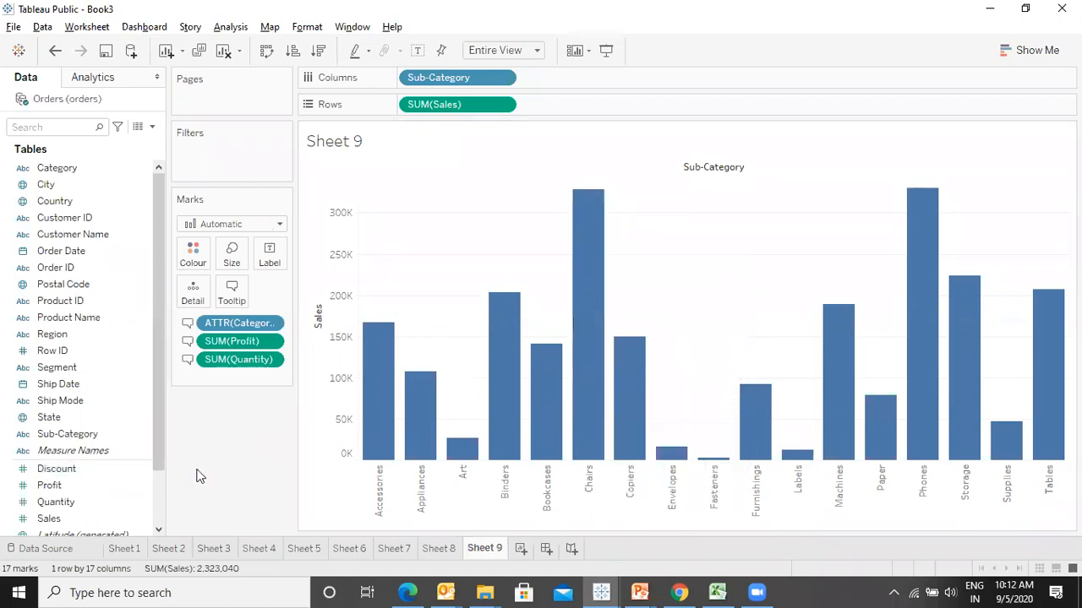
- Switch to the PowerPoint presentation, advance to the Assigning Shapes slide, and return to Tableau
{"action": "key", "text": "alt+Tab"}
{"action": "key", "text": "Right"}
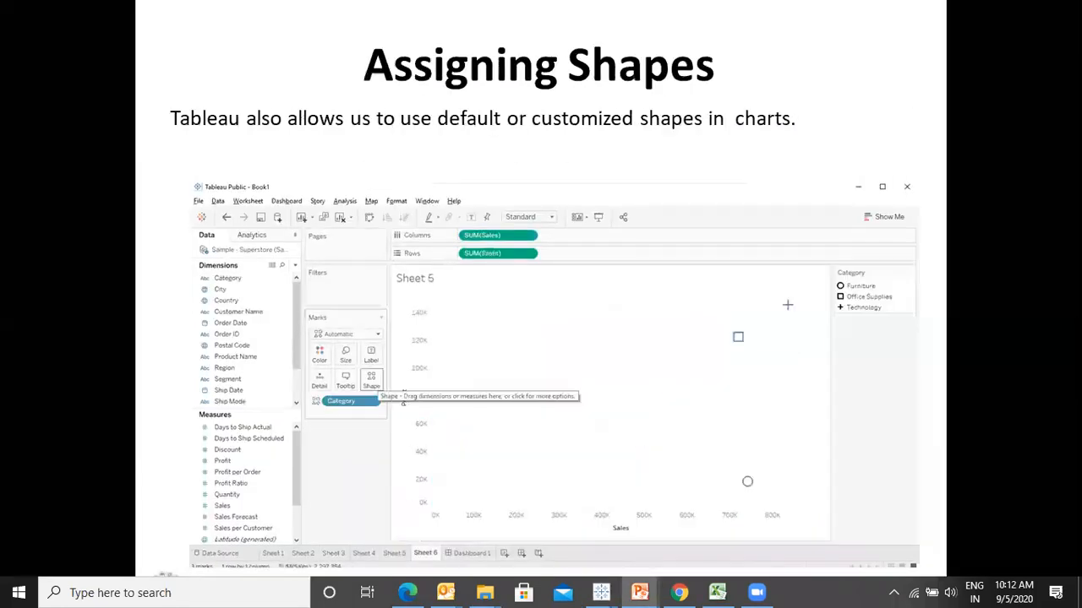
{"action": "key", "text": "alt+Tab"}
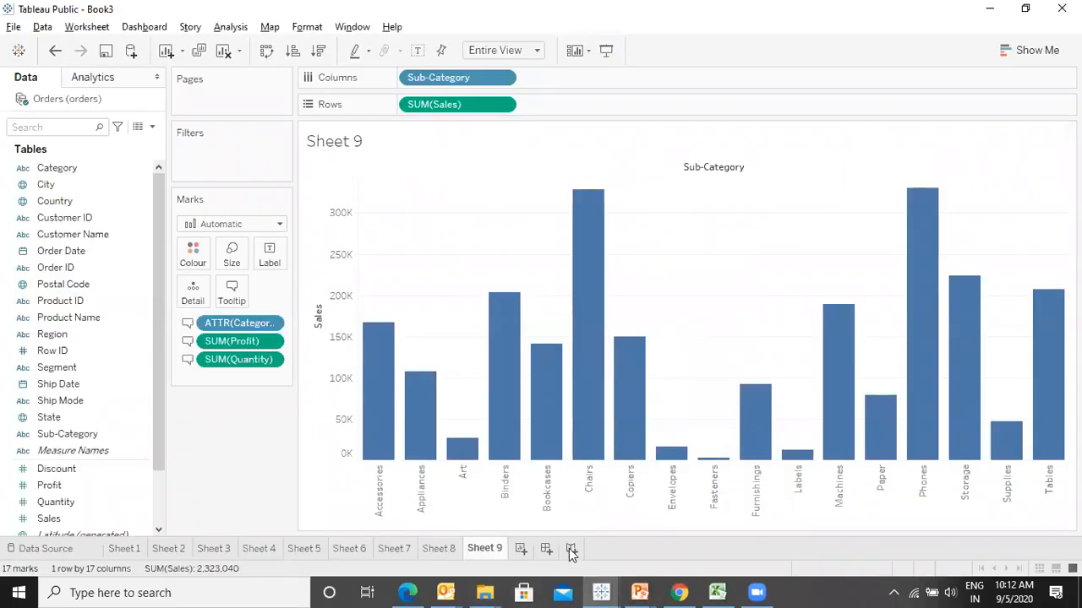
- Create a new worksheet and plot SUM(Sales) in the rows against SUM(Profit) in the columns
{"action": "left_click", "coordinate": [521, 550]}
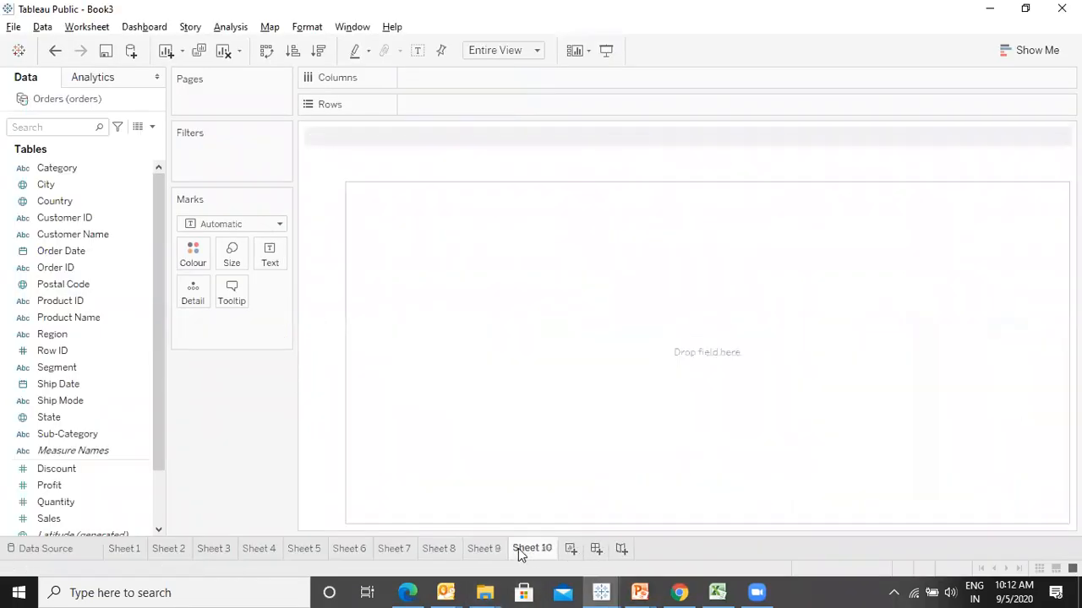
{"action": "double_click", "coordinate": [50, 519]}
{"action": "double_click", "coordinate": [52, 486]}
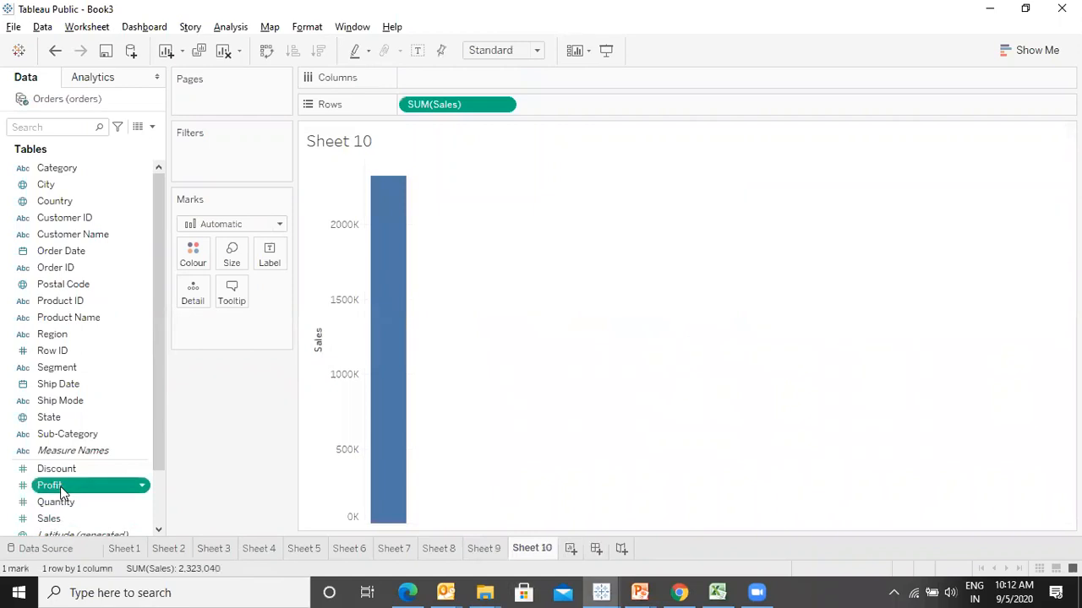
{"action": "left_click", "coordinate": [500, 50]}
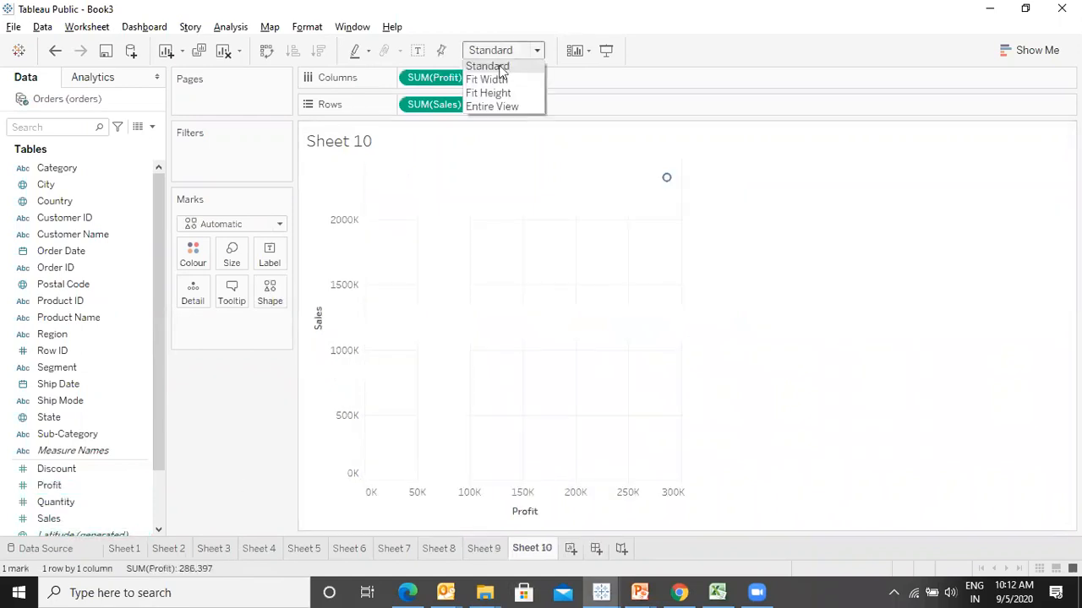
{"action": "left_click", "coordinate": [533, 215]}
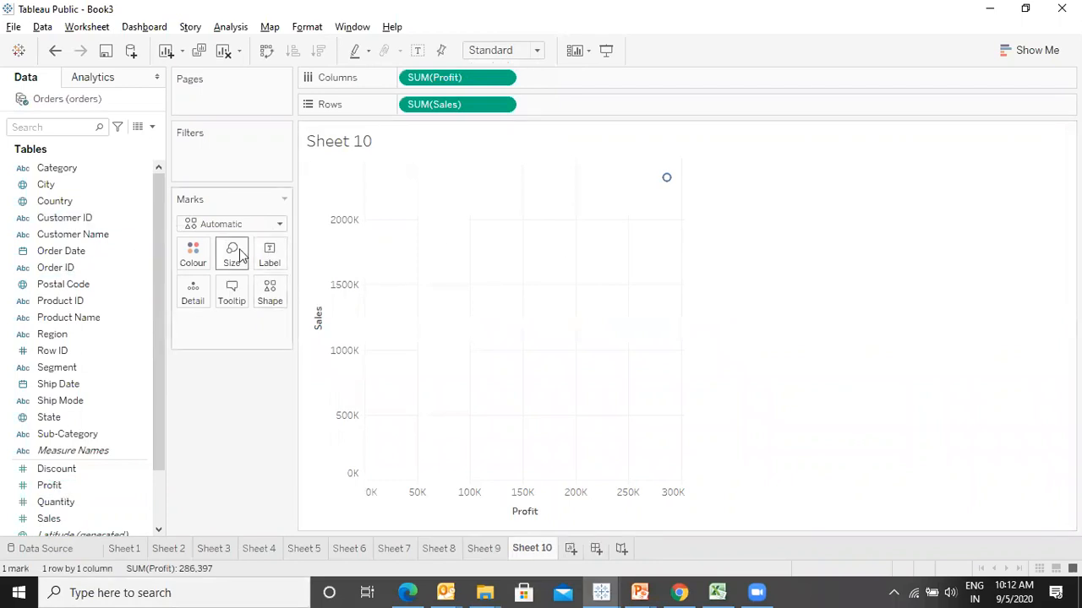
- Enlarge the size of the circle mark to about three quarters of the size range
{"action": "left_click", "coordinate": [232, 253]}
{"action": "left_click", "coordinate": [330, 296]}
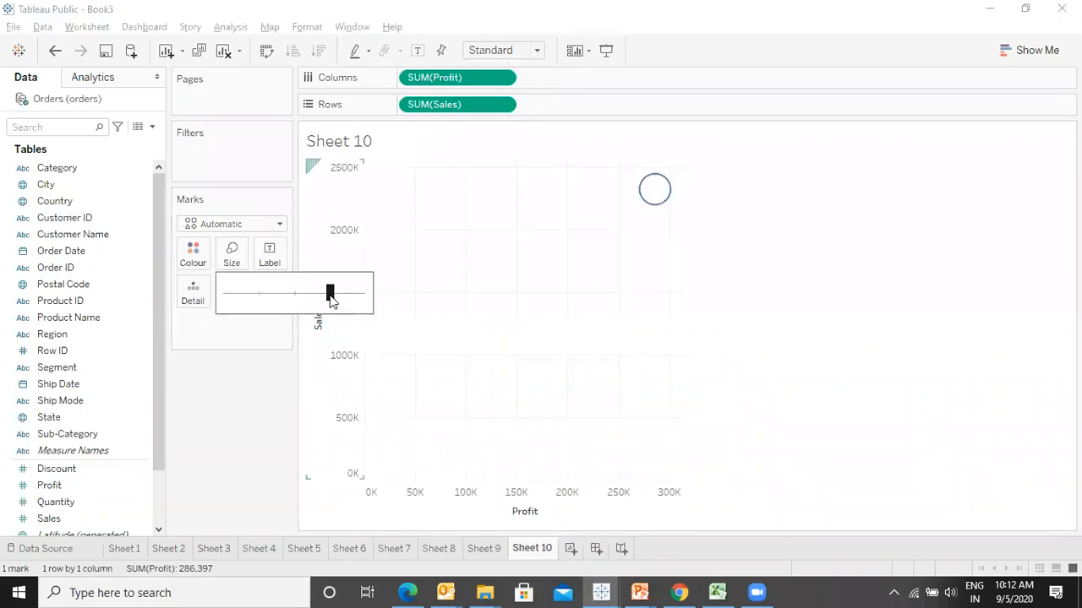
{"action": "left_click", "coordinate": [571, 316]}
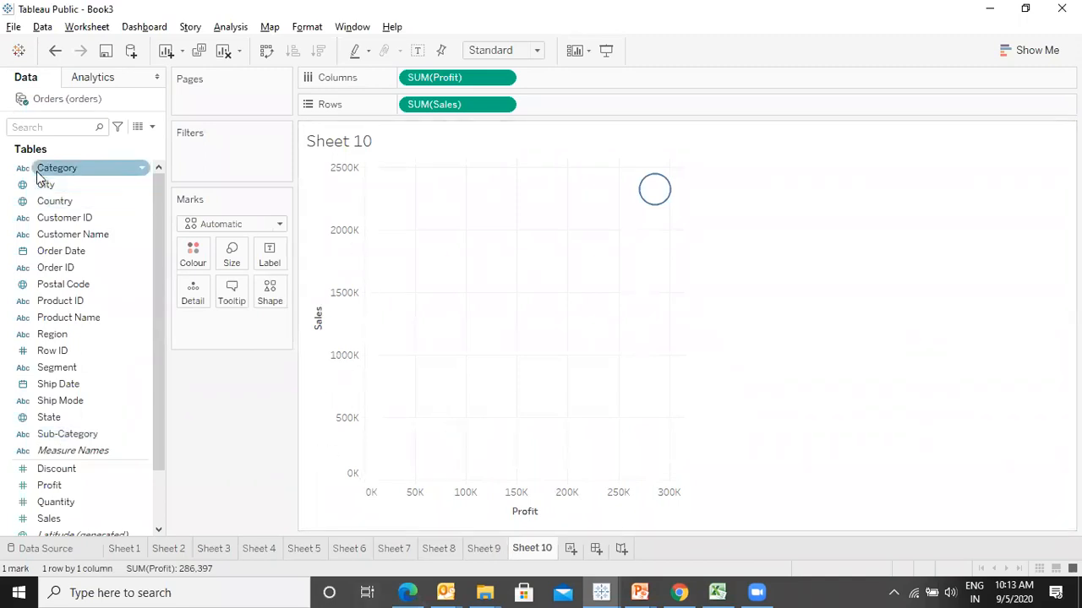
- Assign Category to the mark shape and apply the Filled shape palette to its items
{"action": "left_click_drag", "start_coordinate": [36, 171], "coordinate": [268, 304]}
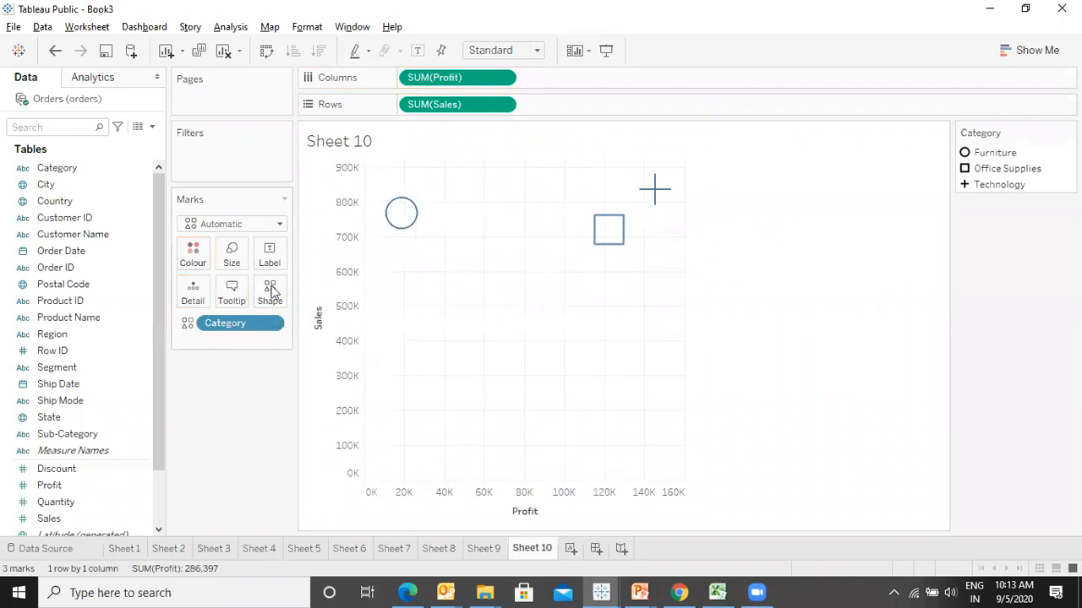
{"action": "left_click", "coordinate": [271, 292]}
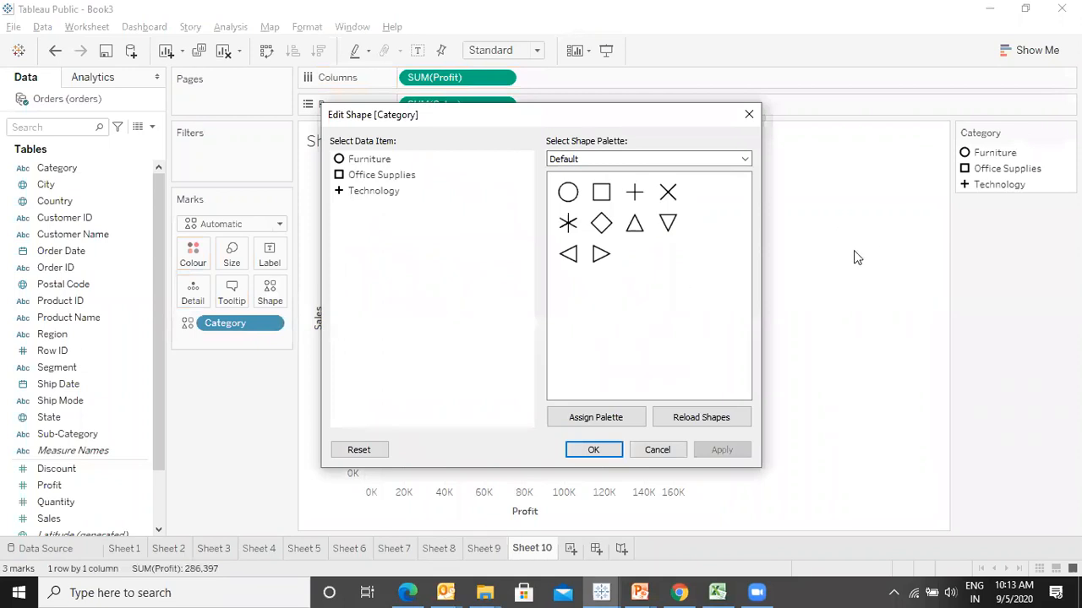
{"action": "left_click", "coordinate": [648, 161]}
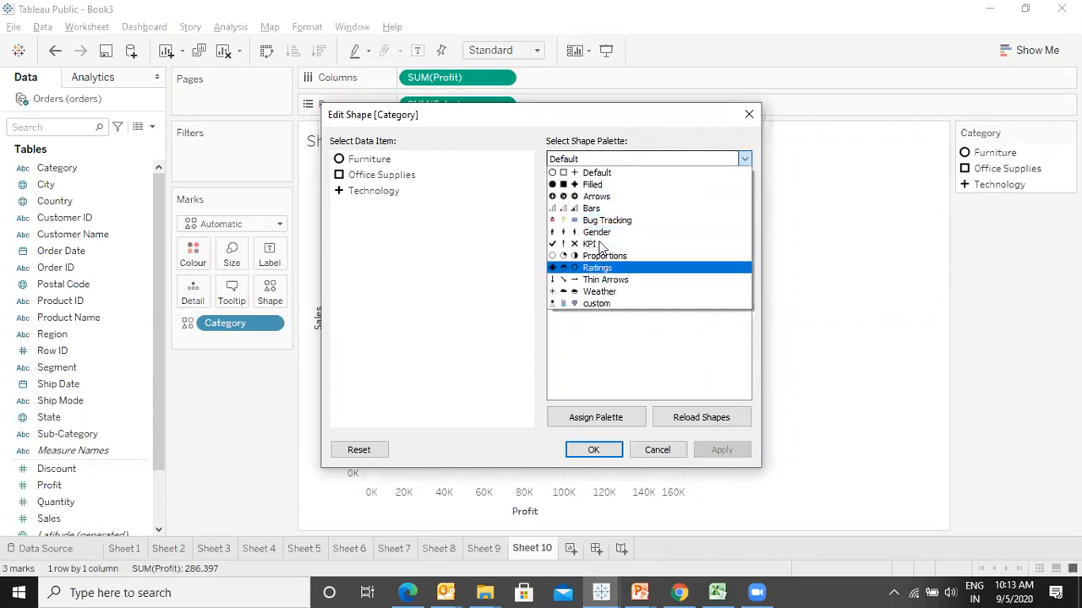
{"action": "left_click", "coordinate": [595, 186]}
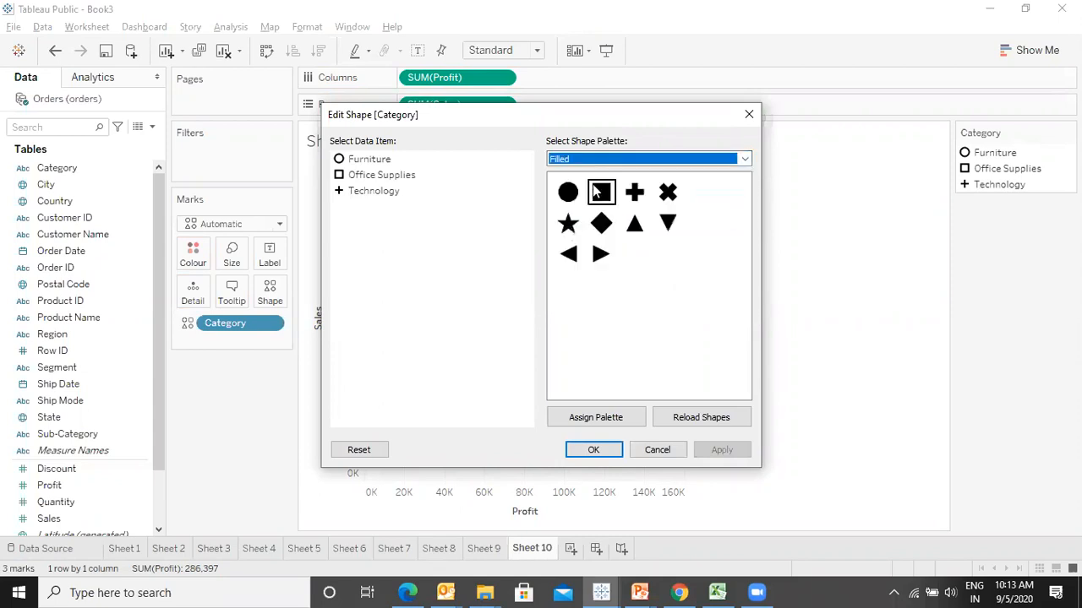
{"action": "left_click", "coordinate": [611, 424]}
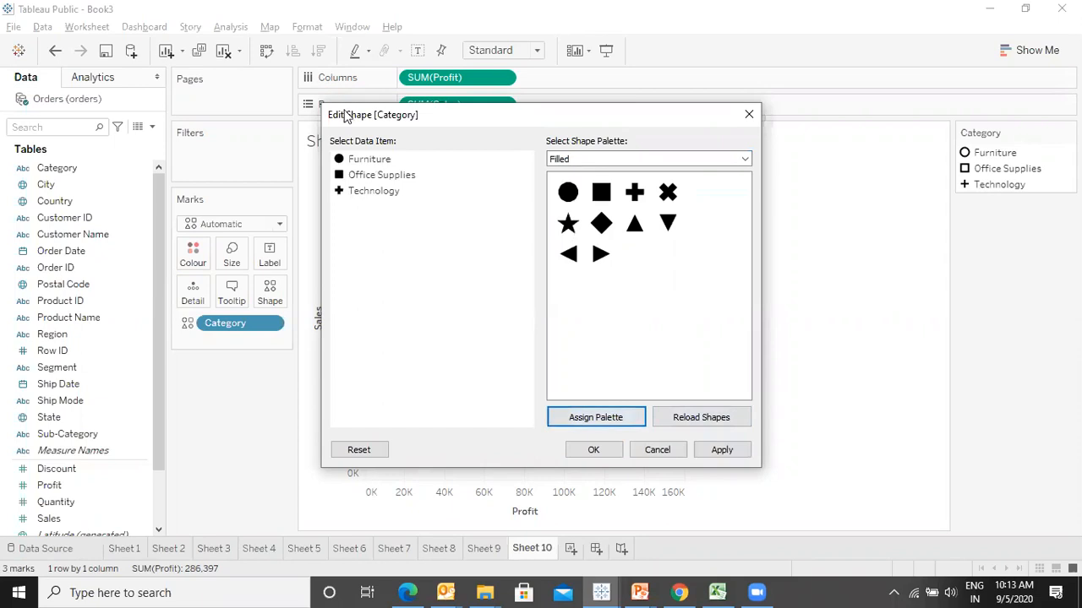
- Set the filled shapes to an X for Furniture, a diamond for Office Supplies and a star for Technology
{"action": "left_click_drag", "start_coordinate": [686, 119], "coordinate": [933, 163]}
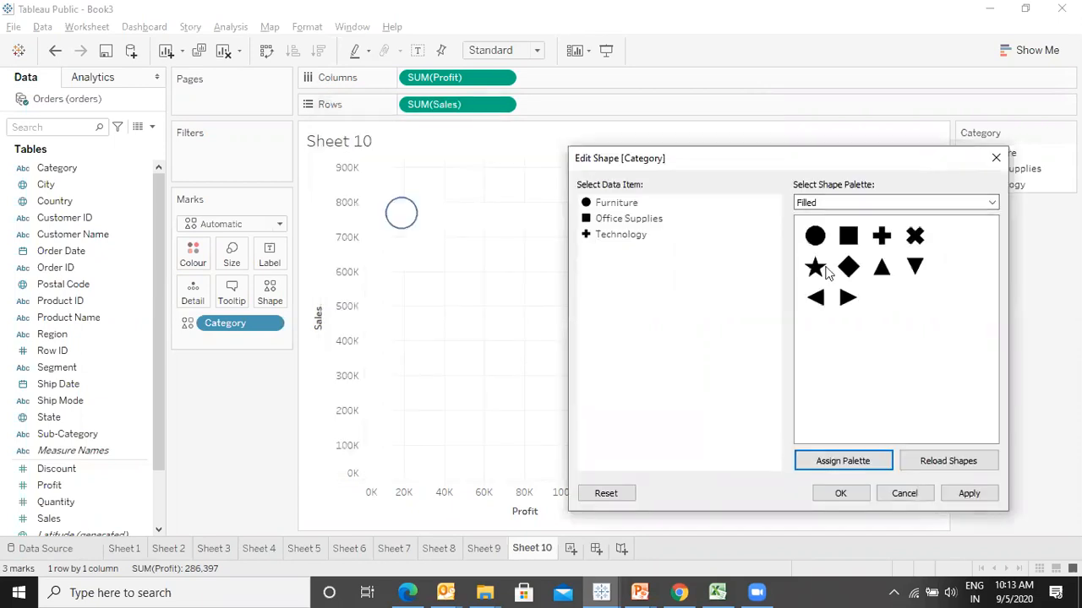
{"action": "left_click", "coordinate": [614, 206]}
{"action": "left_click", "coordinate": [915, 235]}
{"action": "left_click", "coordinate": [630, 221]}
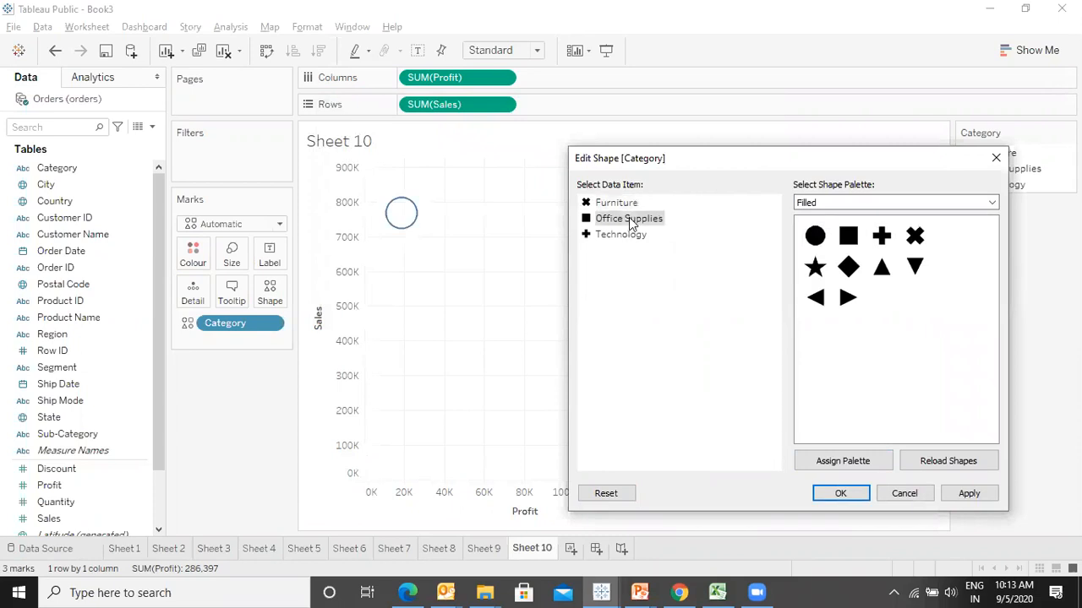
{"action": "left_click", "coordinate": [849, 267]}
{"action": "left_click", "coordinate": [584, 217]}
{"action": "left_click", "coordinate": [609, 236]}
{"action": "left_click", "coordinate": [819, 272]}
{"action": "left_click", "coordinate": [979, 492]}
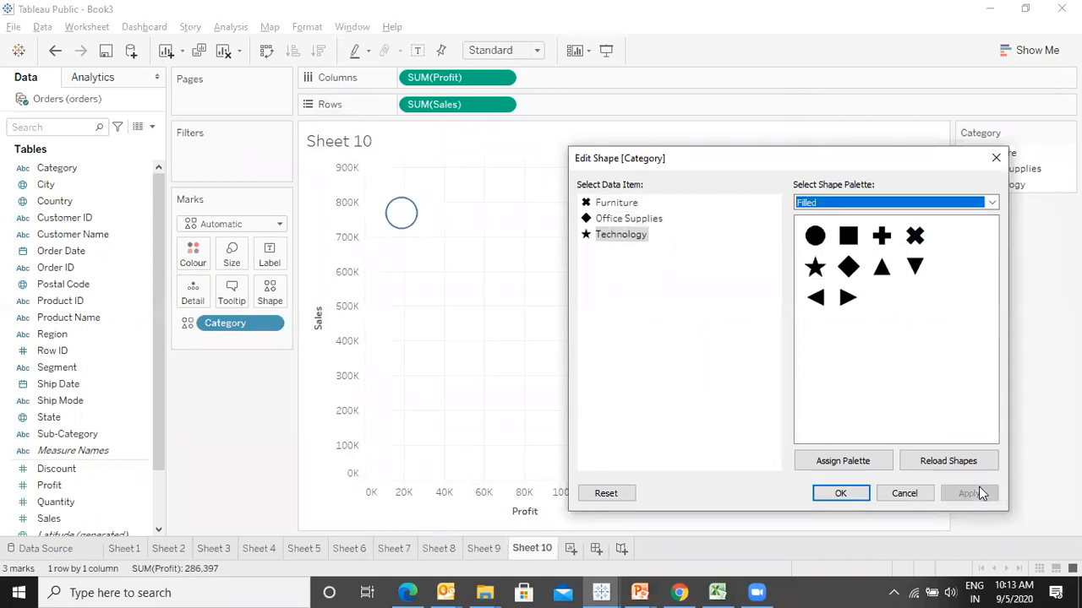
{"action": "left_click", "coordinate": [842, 498]}
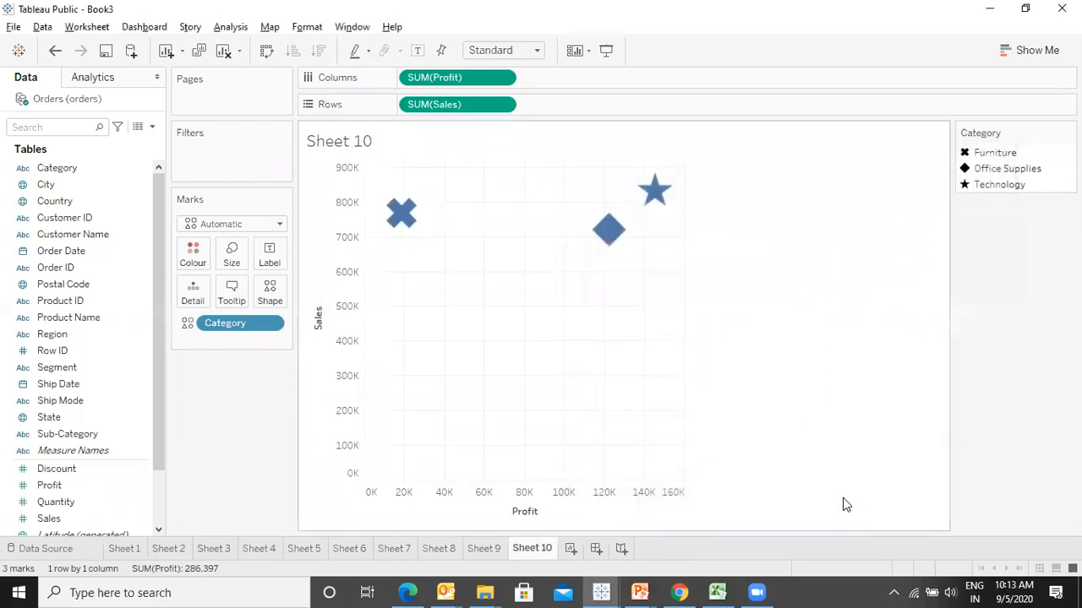
- Colour the scatter plot marks by Region and examine the resulting marks
{"action": "mouse_move", "coordinate": [619, 223]}
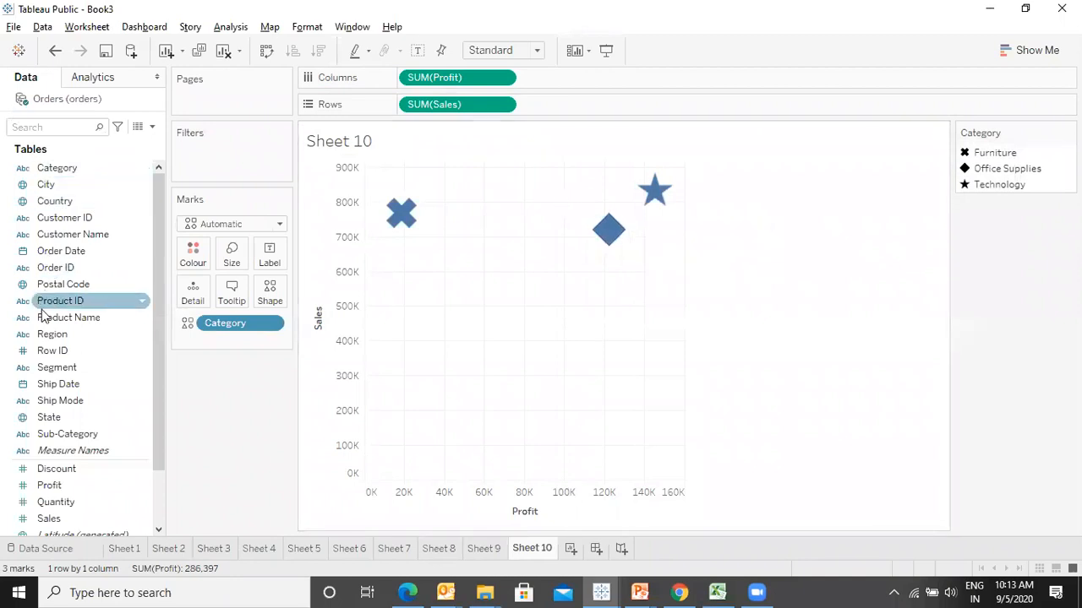
{"action": "left_click_drag", "start_coordinate": [53, 334], "coordinate": [192, 265]}
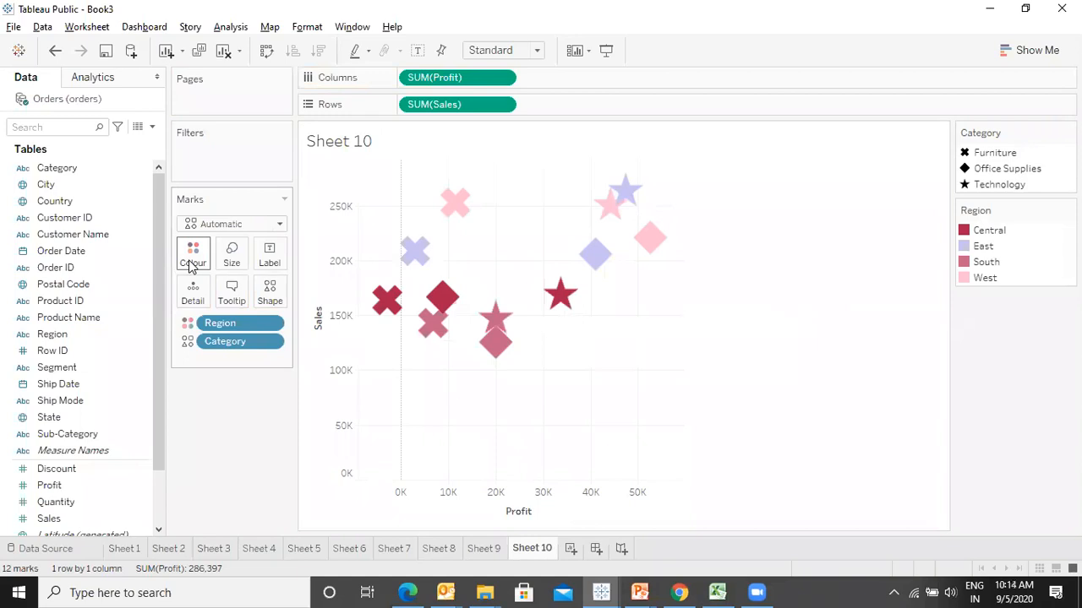
{"action": "mouse_move", "coordinate": [531, 345]}
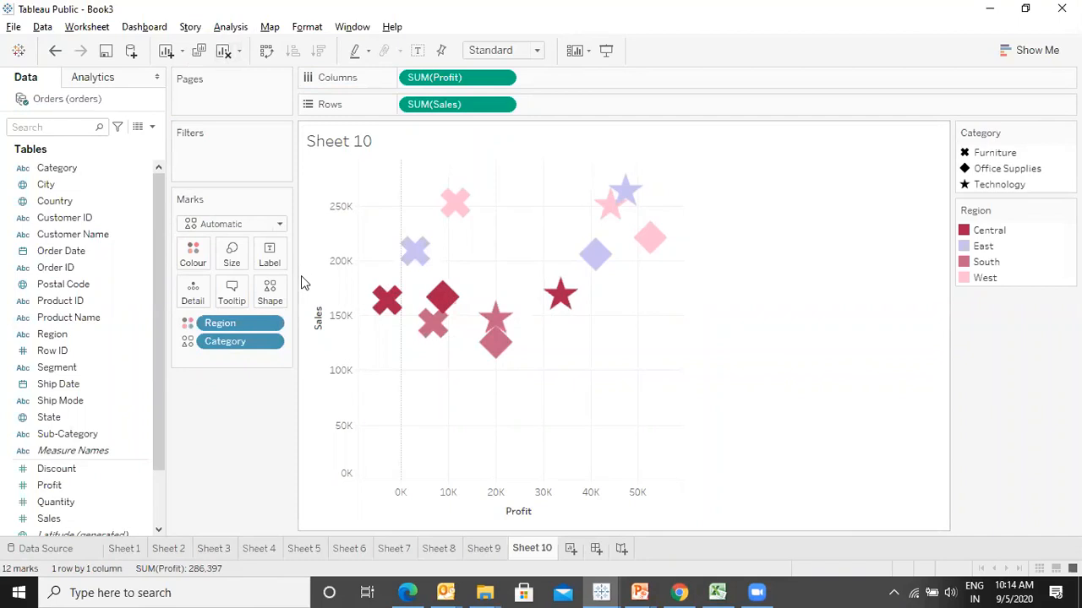
{"action": "left_click", "coordinate": [283, 300]}
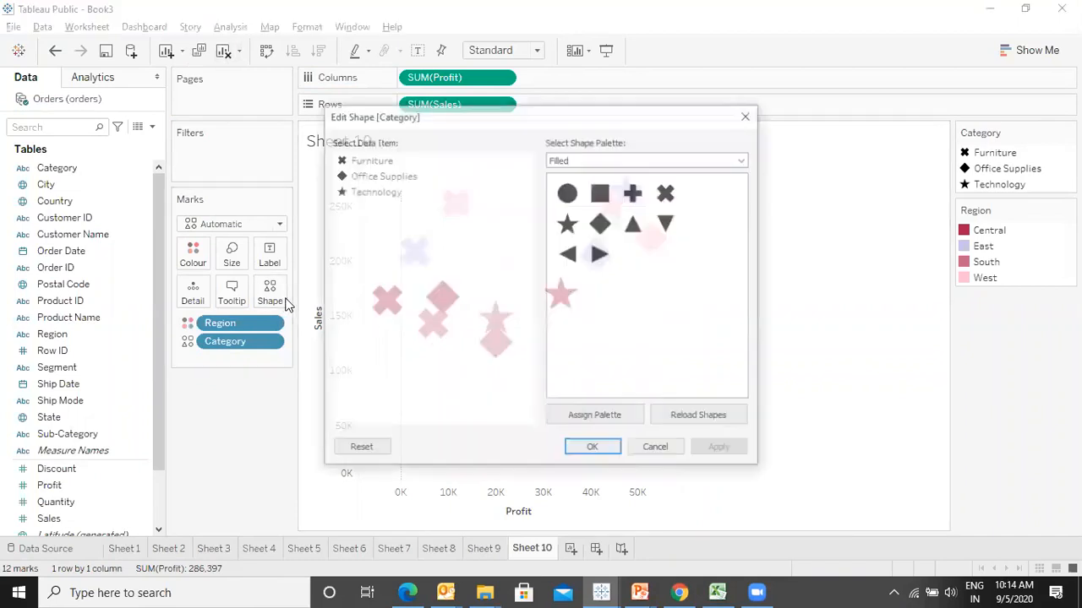
{"action": "left_click", "coordinate": [747, 159]}
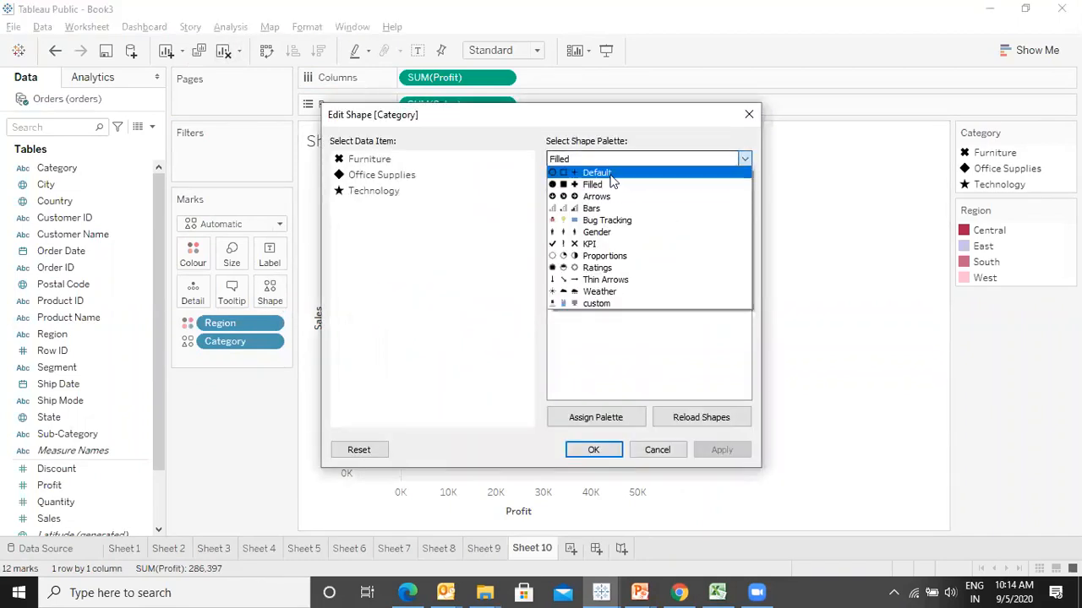
{"action": "left_click", "coordinate": [658, 449]}
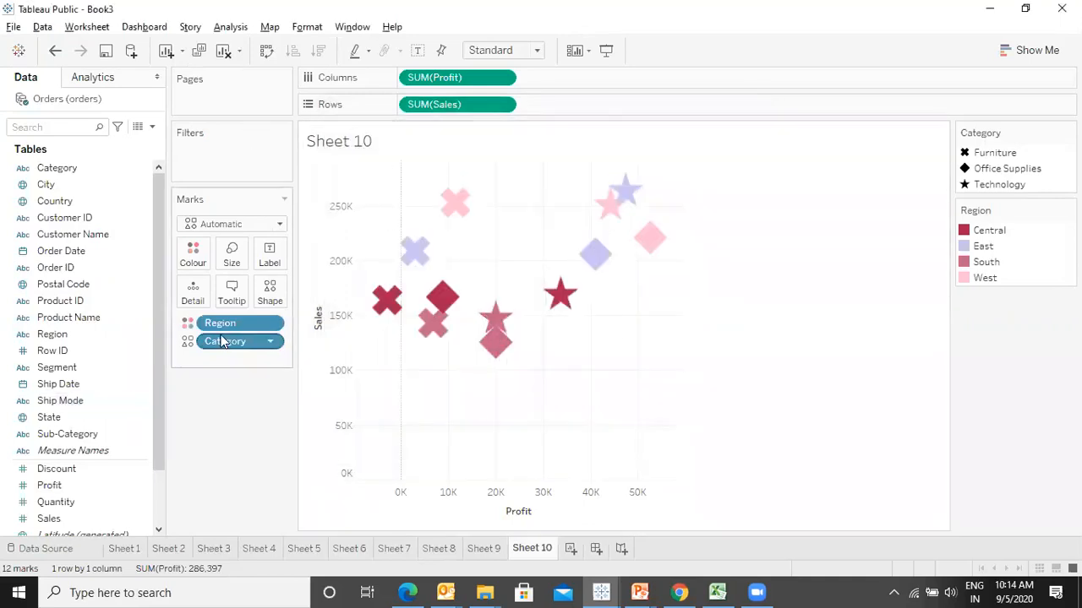
- Remove Category and Region from the scatter plot's marks and assign Region to the mark shape
{"action": "left_click_drag", "start_coordinate": [225, 346], "coordinate": [230, 477]}
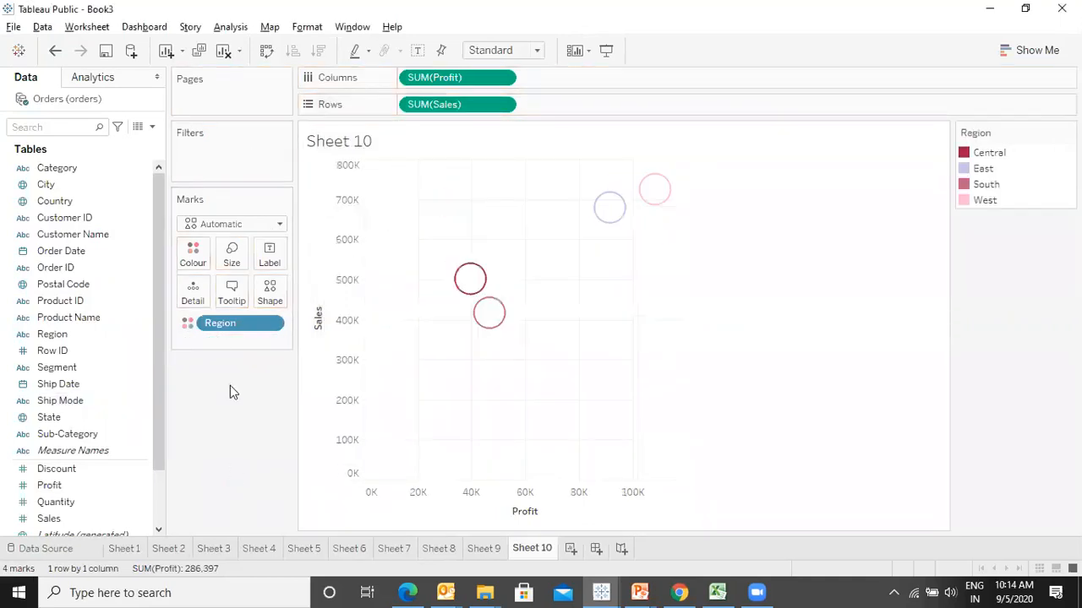
{"action": "left_click_drag", "start_coordinate": [225, 326], "coordinate": [224, 388]}
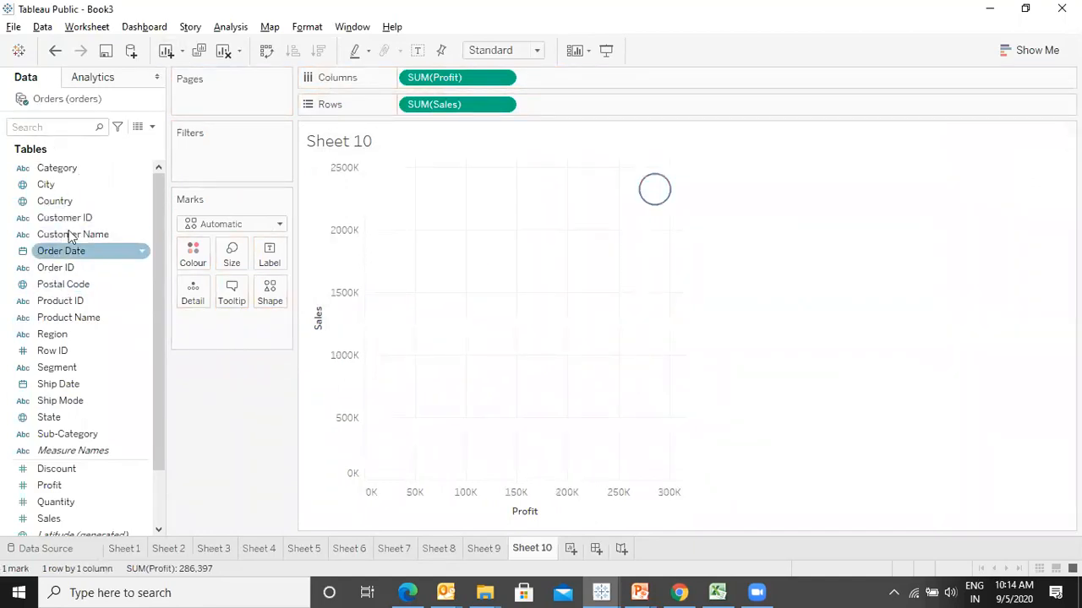
{"action": "left_click_drag", "start_coordinate": [78, 333], "coordinate": [270, 294]}
{"action": "mouse_move", "coordinate": [656, 187]}
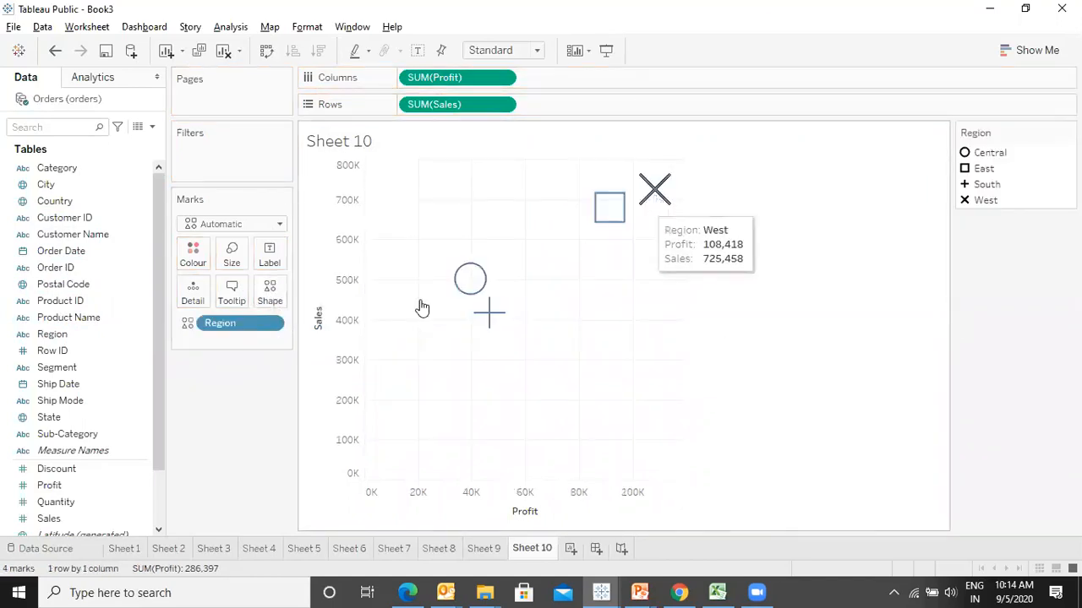
- Assign the Bug Tracking shape palette to the Region items and apply it to the scatter plot
{"action": "left_click", "coordinate": [272, 296]}
{"action": "left_click", "coordinate": [662, 161]}
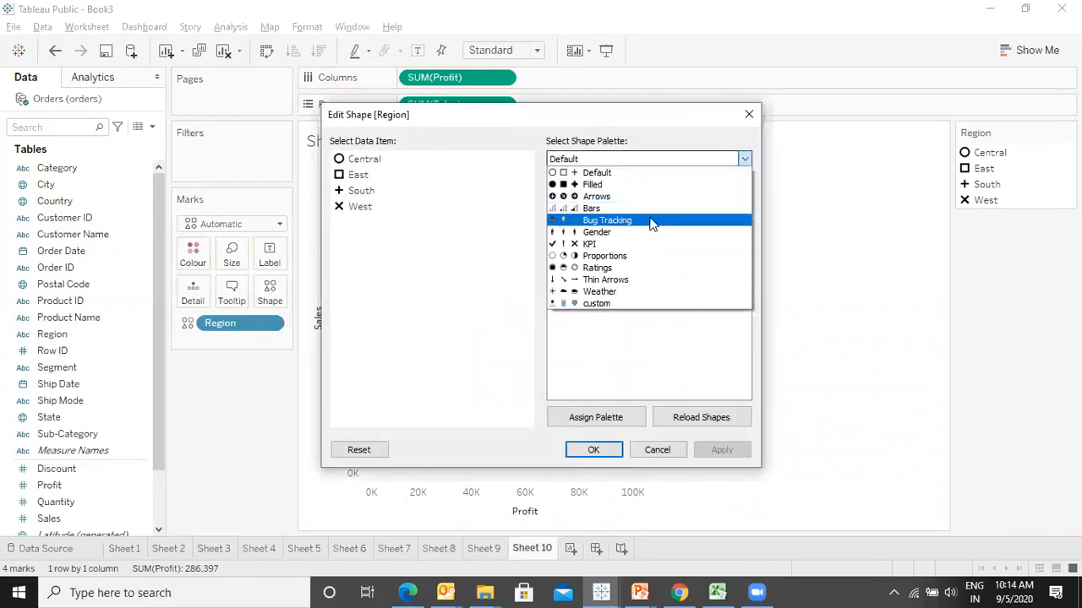
{"action": "left_click", "coordinate": [629, 222]}
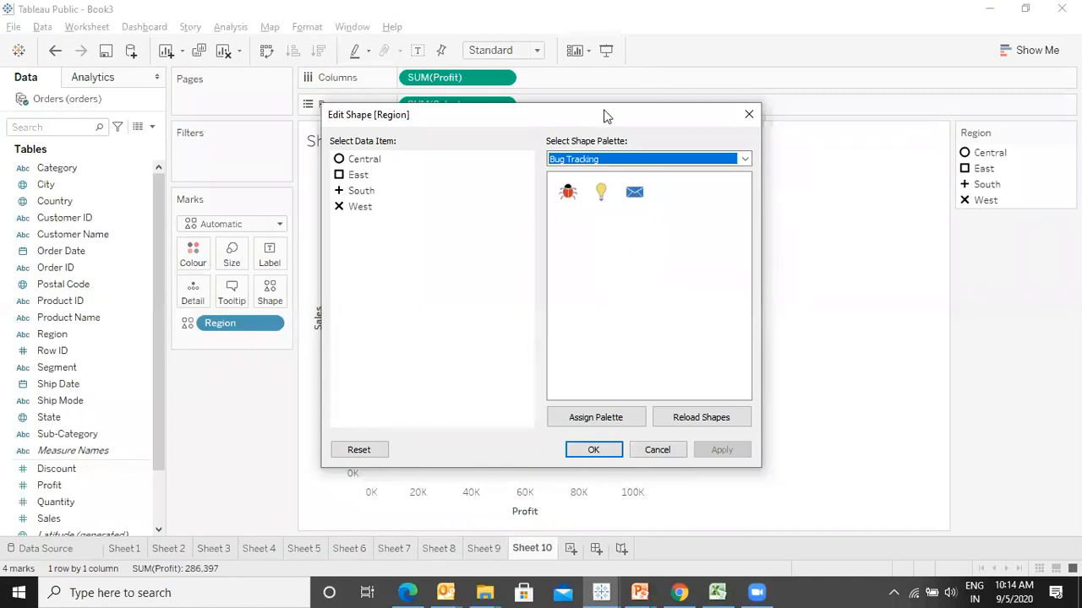
{"action": "left_click_drag", "start_coordinate": [604, 114], "coordinate": [324, 84]}
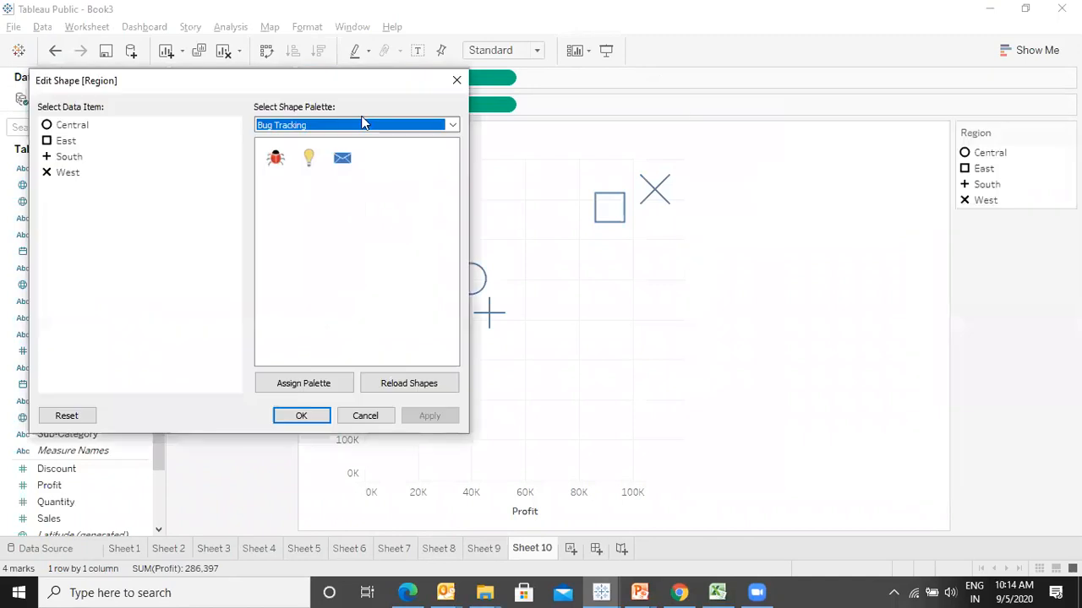
{"action": "left_click", "coordinate": [330, 387]}
{"action": "left_click", "coordinate": [349, 285]}
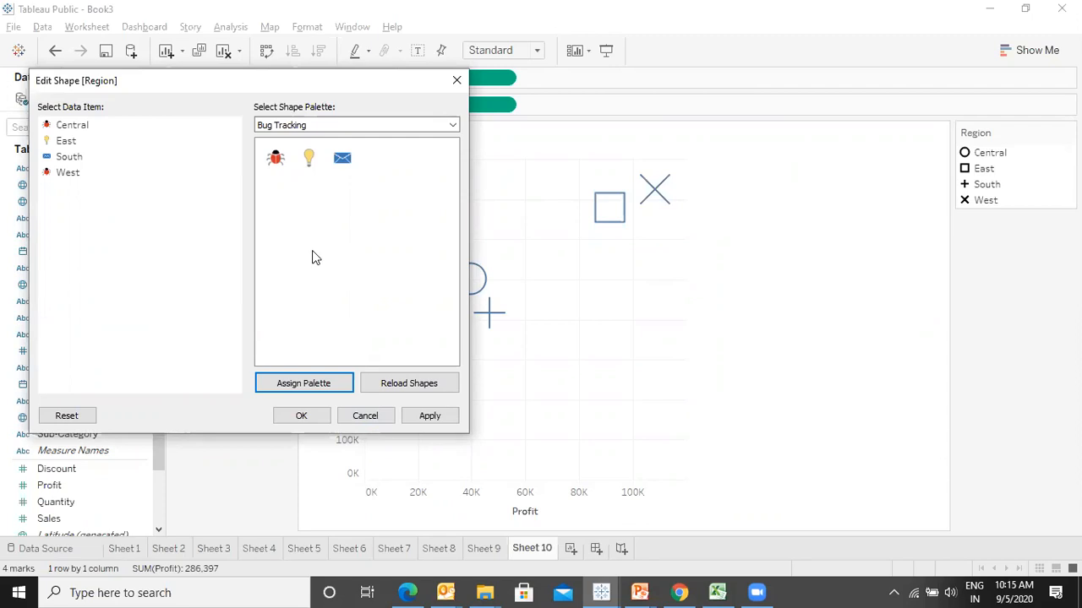
{"action": "left_click", "coordinate": [448, 417]}
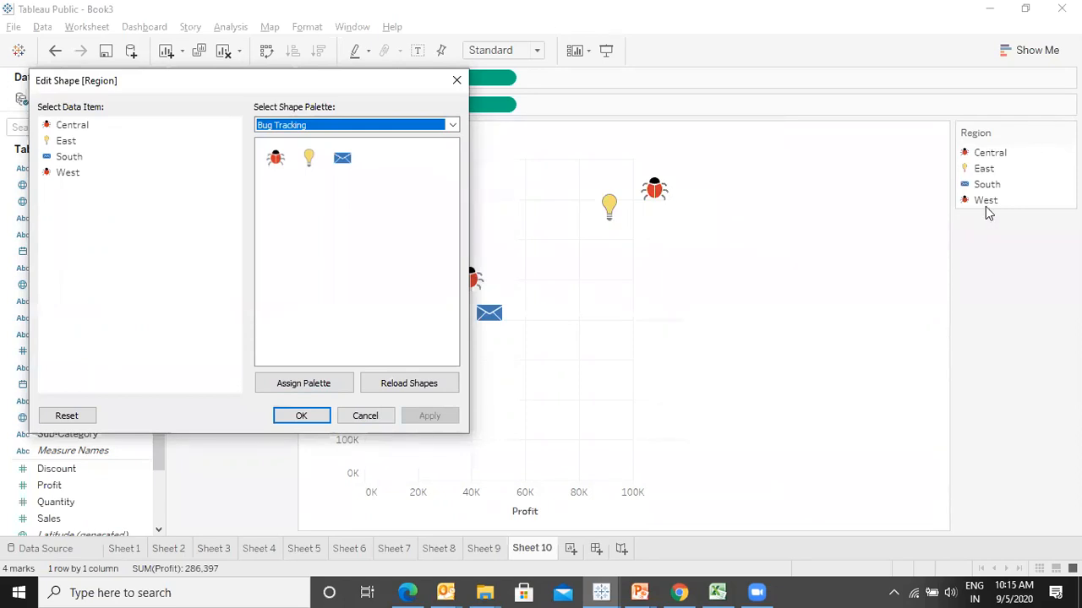
- Assign the Filled shape palette to the Region items, apply it and close the shape editor
{"action": "left_click", "coordinate": [402, 126]}
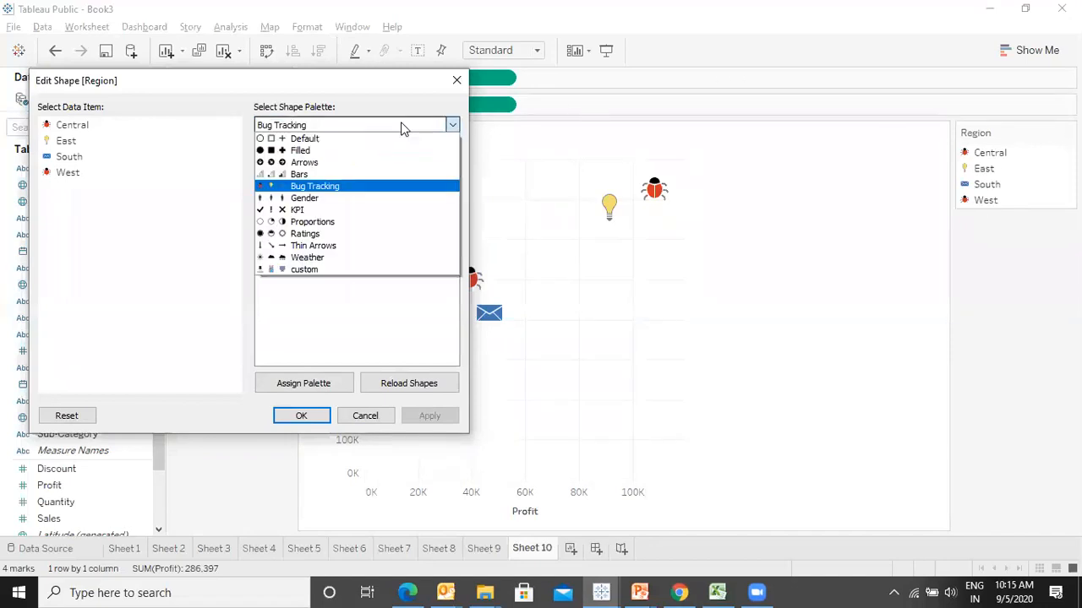
{"action": "left_click", "coordinate": [303, 150]}
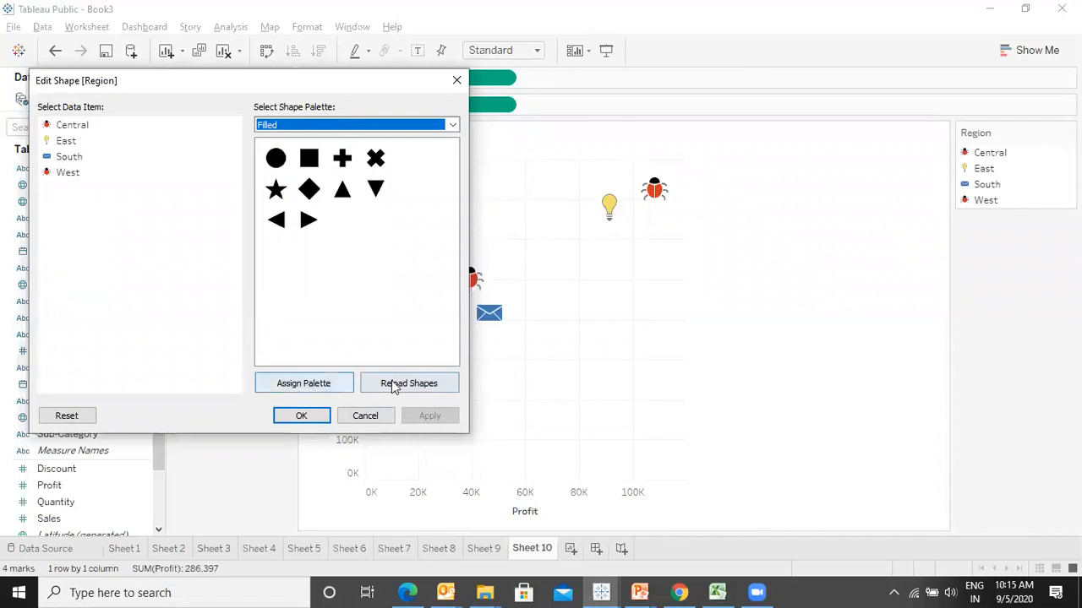
{"action": "left_click", "coordinate": [328, 388]}
{"action": "left_click", "coordinate": [426, 419]}
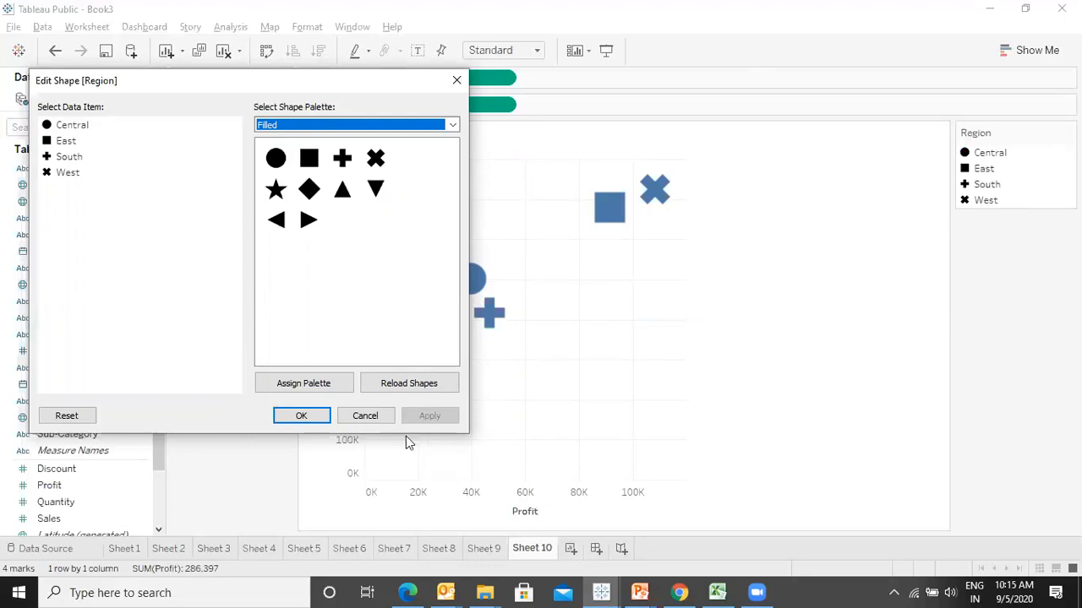
{"action": "left_click", "coordinate": [456, 81]}
- Switch to File Explorer and open the Shapes folder in My Tableau Repository under Documents
{"action": "mouse_move", "coordinate": [490, 589]}
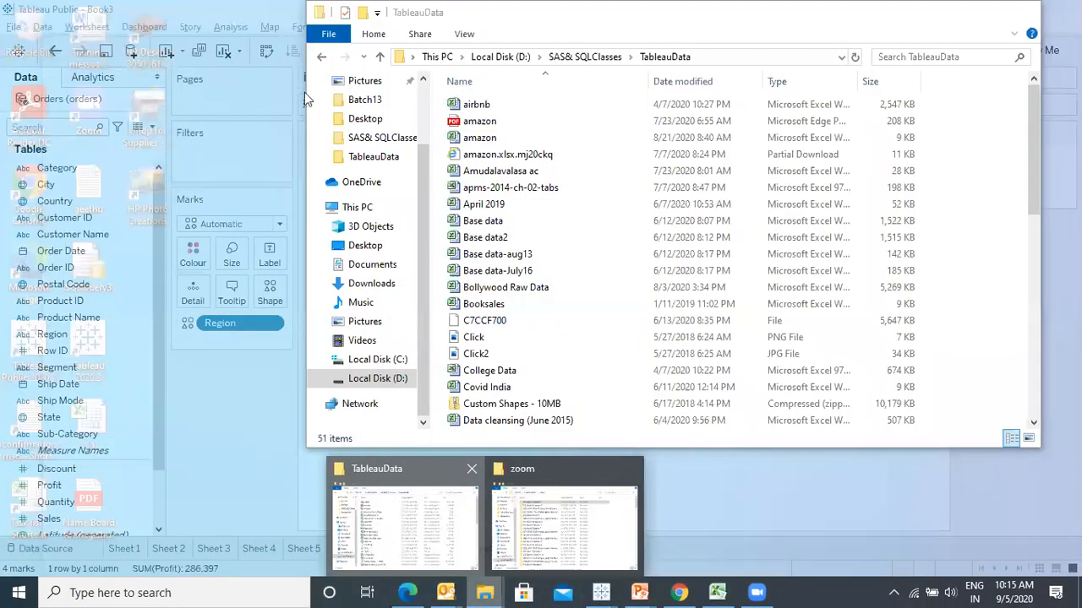
{"action": "left_click", "coordinate": [418, 537]}
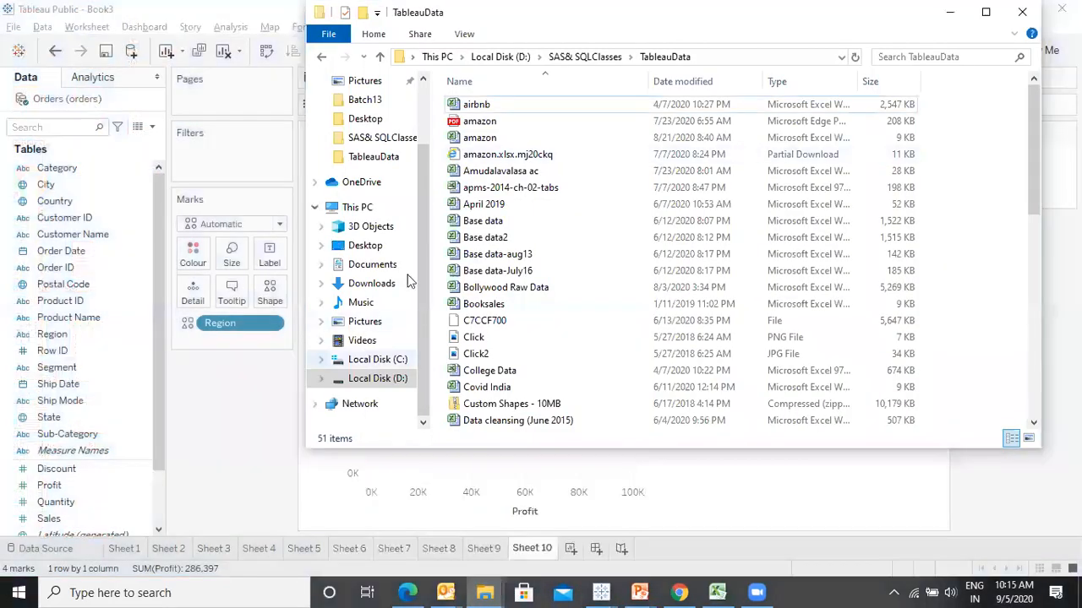
{"action": "left_click", "coordinate": [371, 266]}
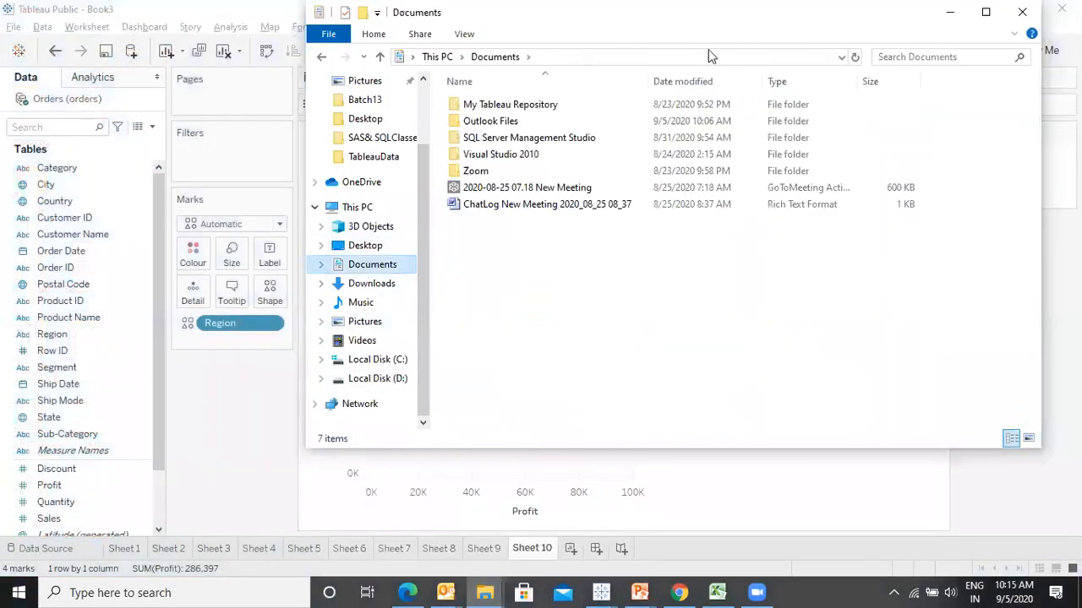
{"action": "left_click", "coordinate": [534, 108]}
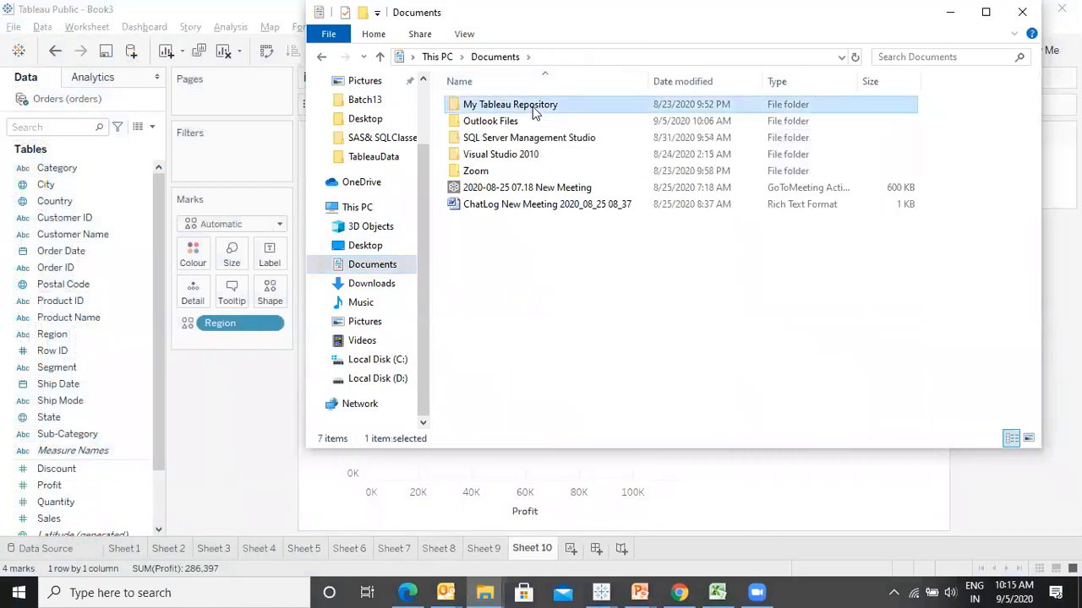
{"action": "double_click", "coordinate": [532, 107]}
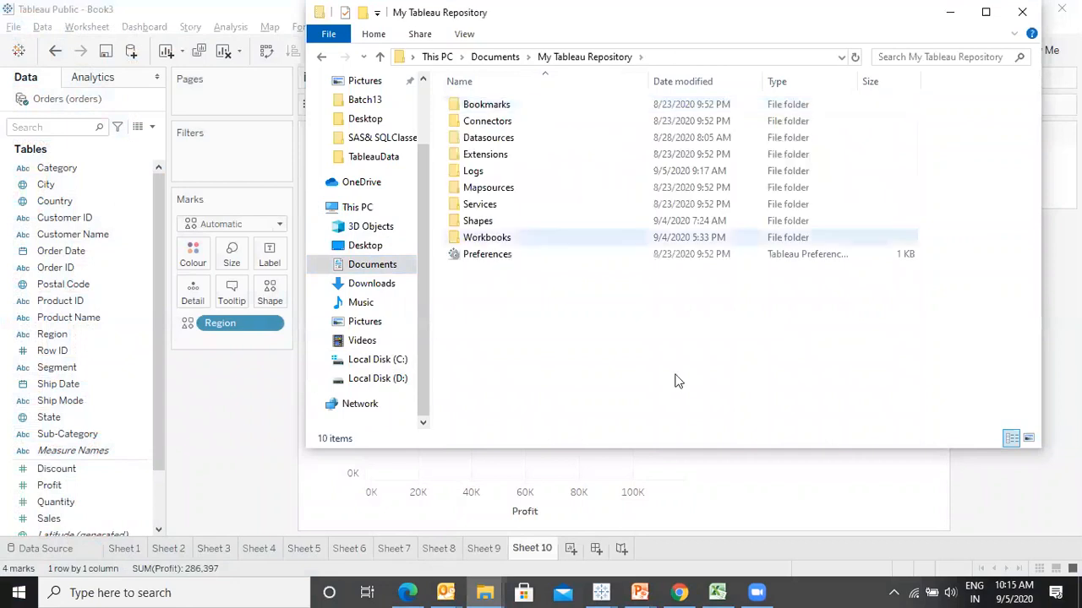
{"action": "double_click", "coordinate": [479, 225]}
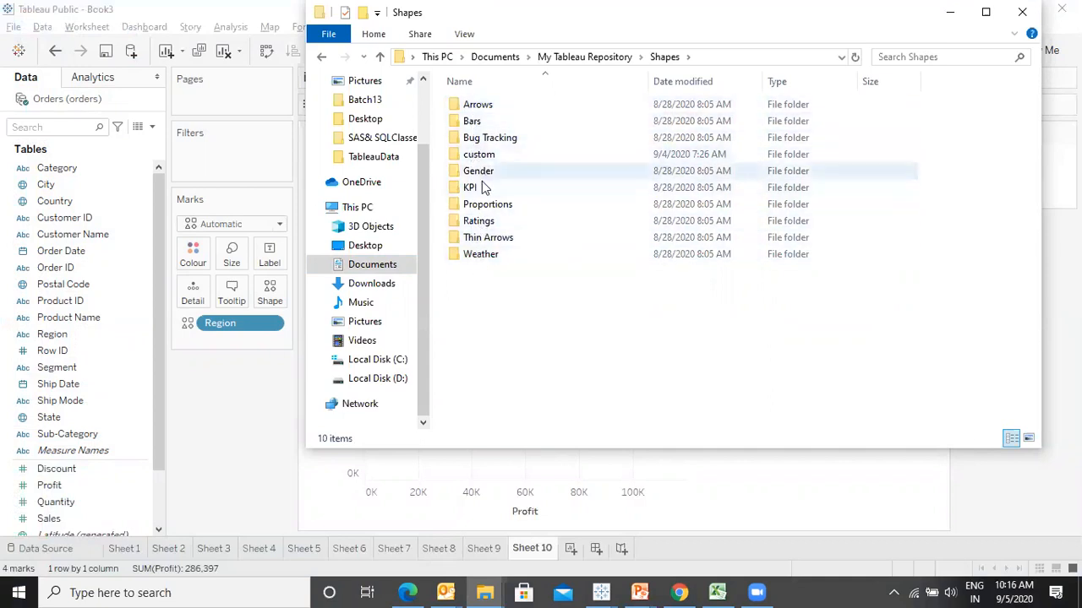
- Create a folder named logo inside the Shapes folder and open it
{"action": "right_click", "coordinate": [491, 319]}
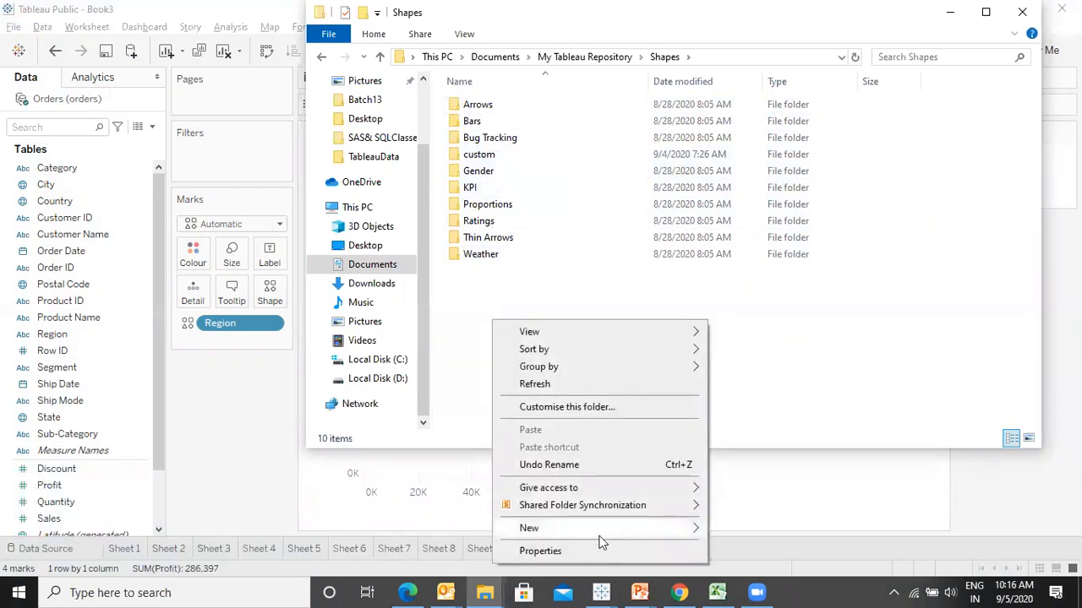
{"action": "mouse_move", "coordinate": [589, 536]}
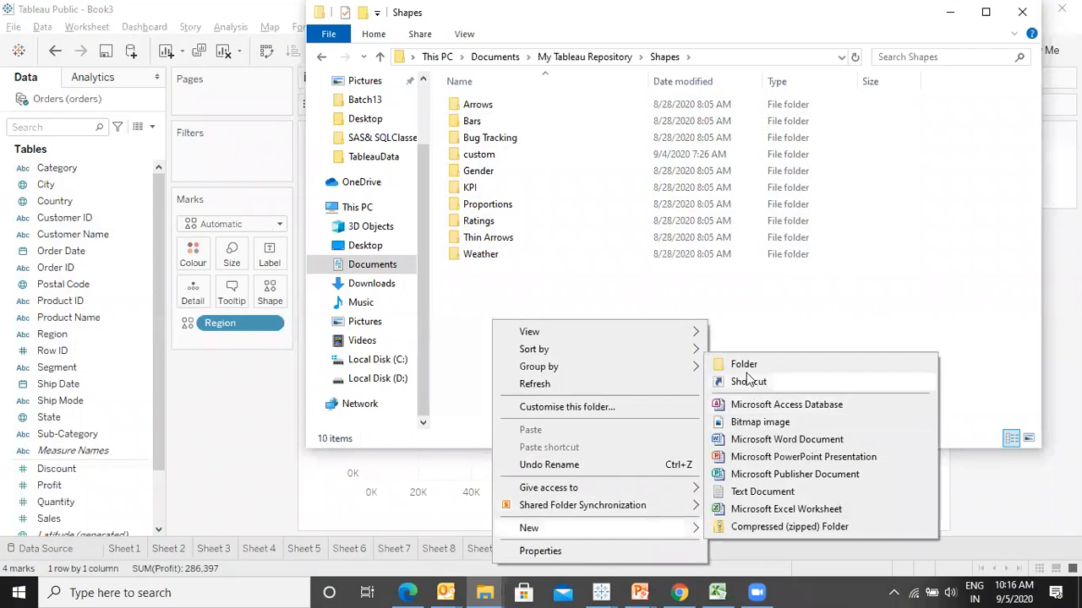
{"action": "left_click", "coordinate": [747, 366]}
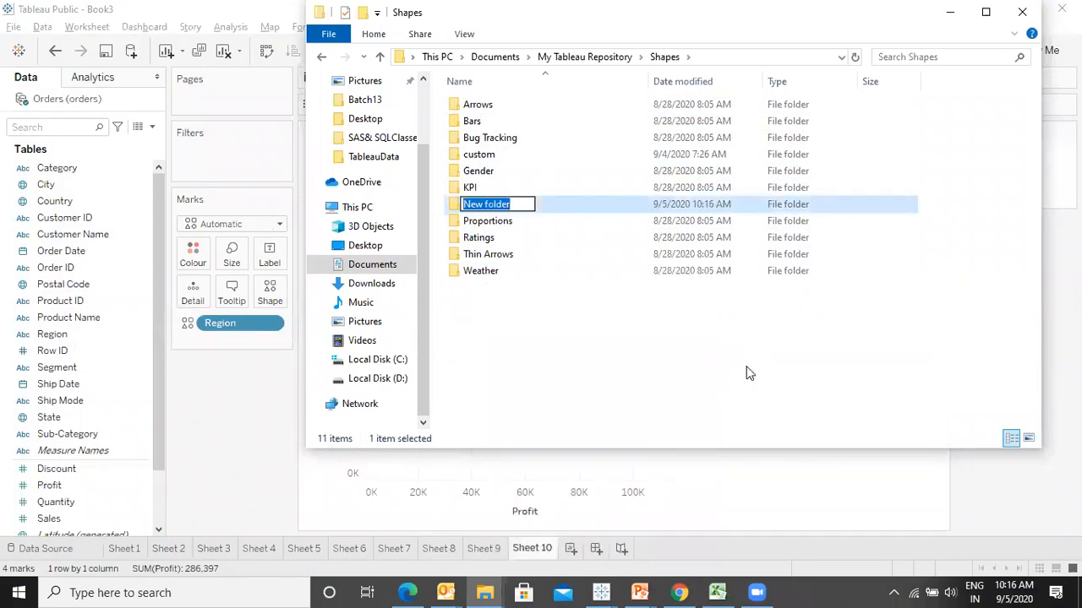
{"action": "type", "text": "logo"}
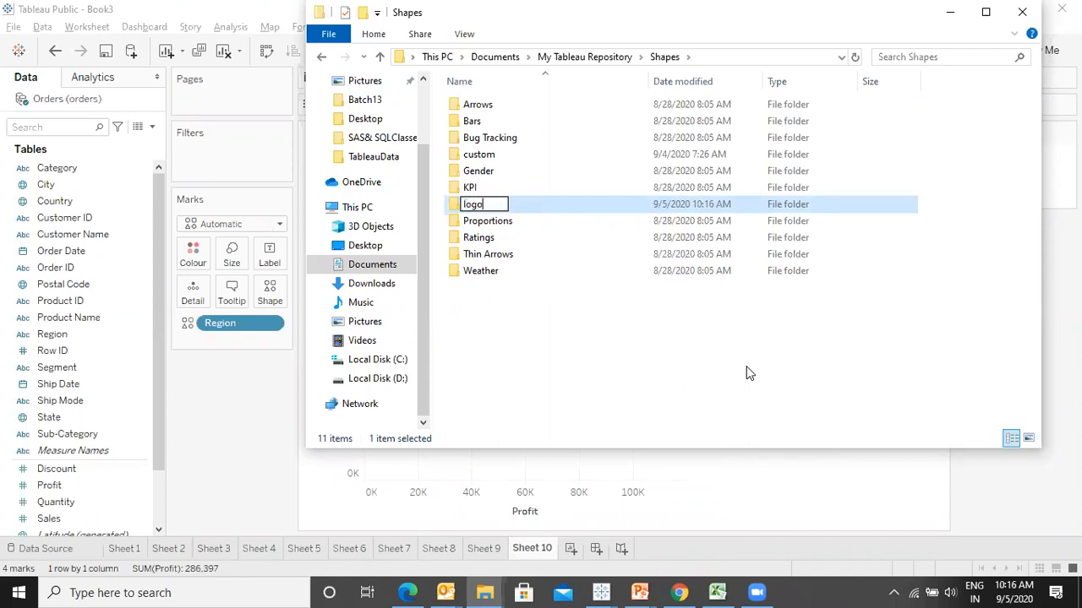
{"action": "key", "text": "Return"}
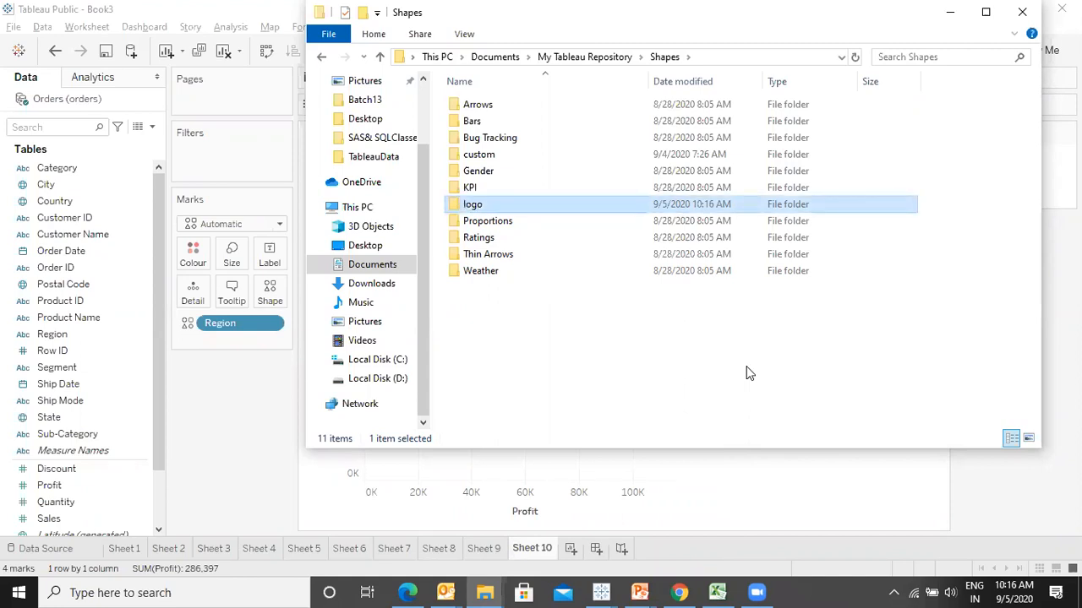
{"action": "key", "text": "Return"}
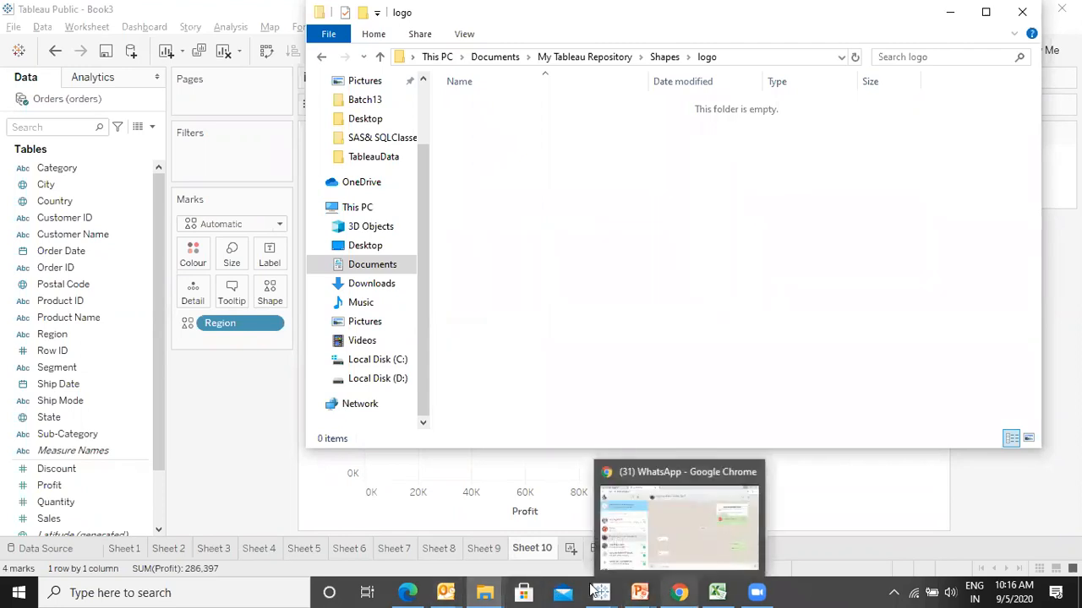
- Switch to Microsoft Edge and open Google in a new browser tab
{"action": "left_click", "coordinate": [418, 591]}
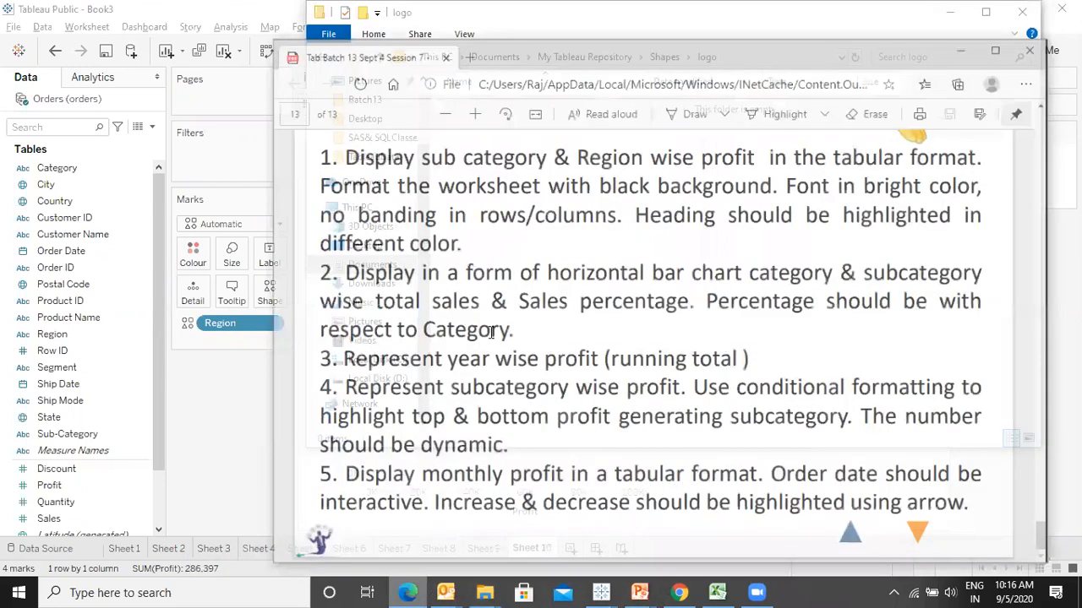
{"action": "left_click", "coordinate": [474, 19]}
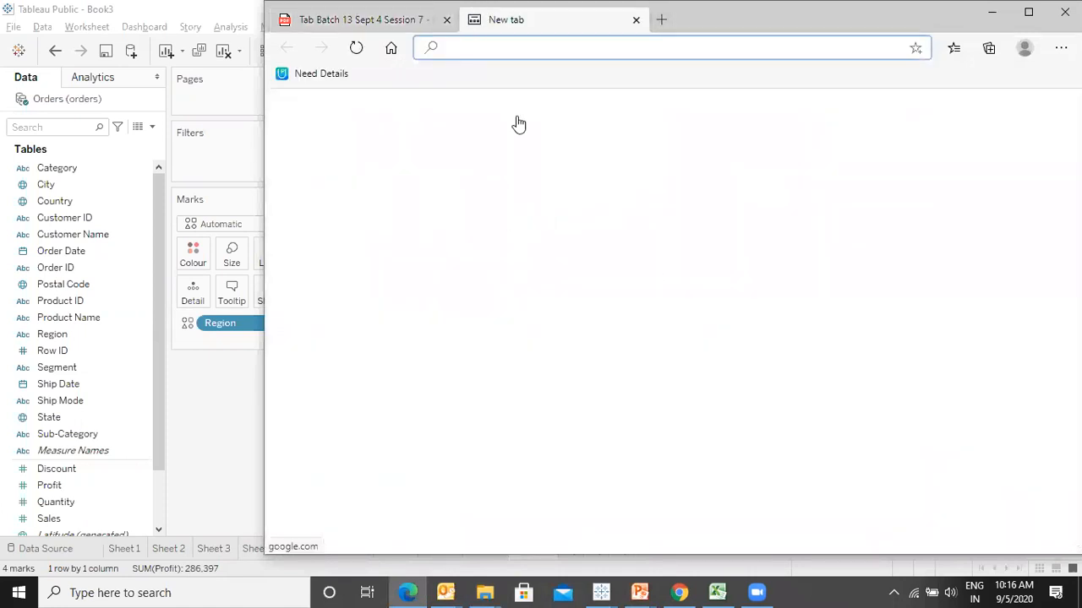
{"action": "left_click", "coordinate": [537, 211]}
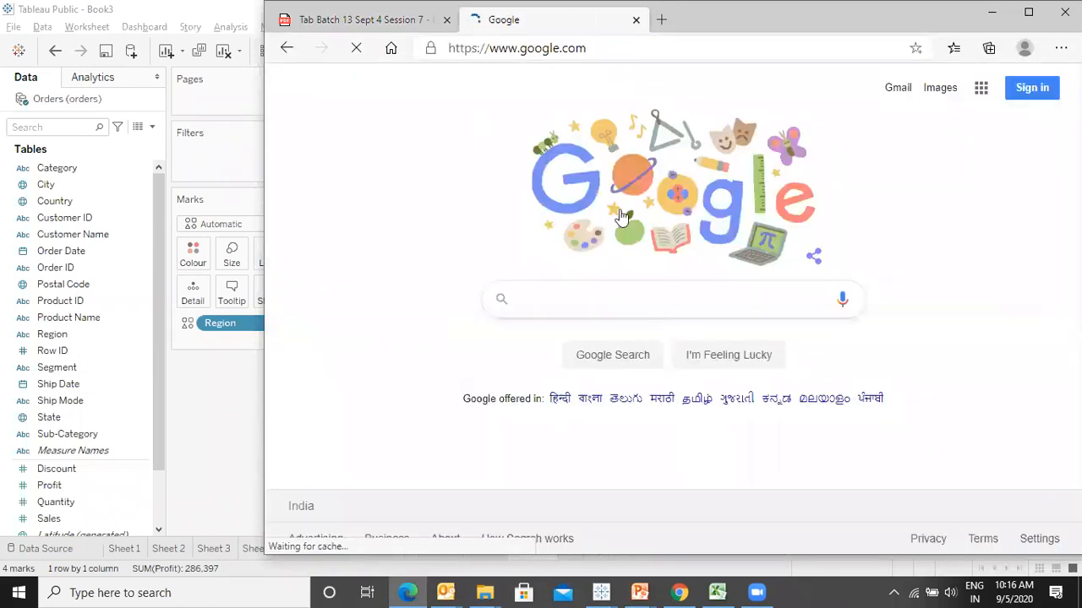
- Search Google for "godrej furniture logo" and show the image results
{"action": "type", "text": "c"}
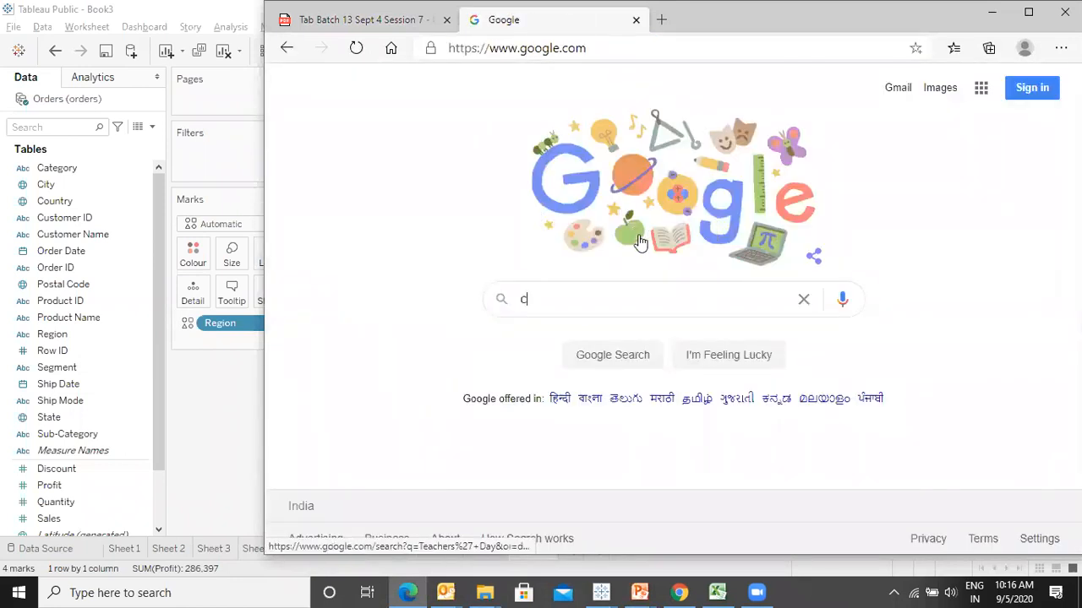
{"action": "type", "text": "c"}
{"action": "key", "text": "BackSpace"}
{"action": "key", "text": "BackSpace"}
{"action": "type", "text": "furniture"}
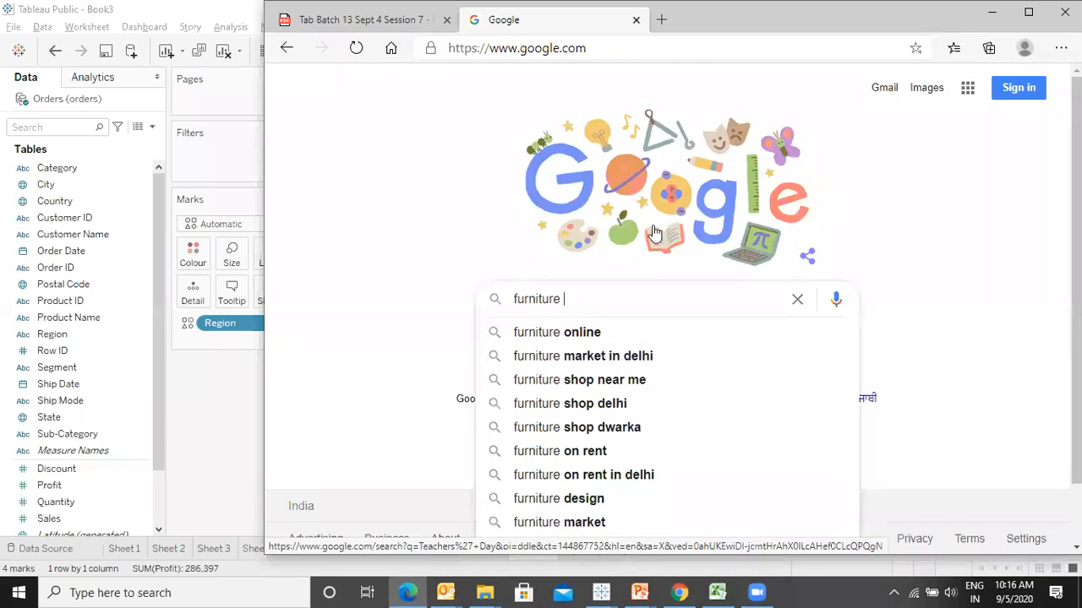
{"action": "type", "text": "gidre"}
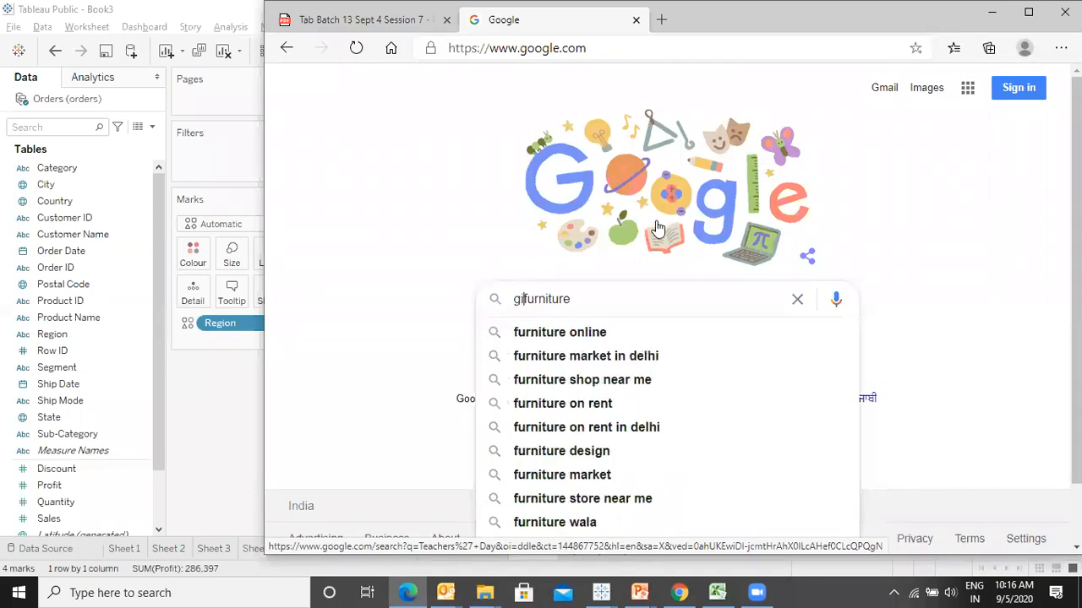
{"action": "key", "text": "Down"}
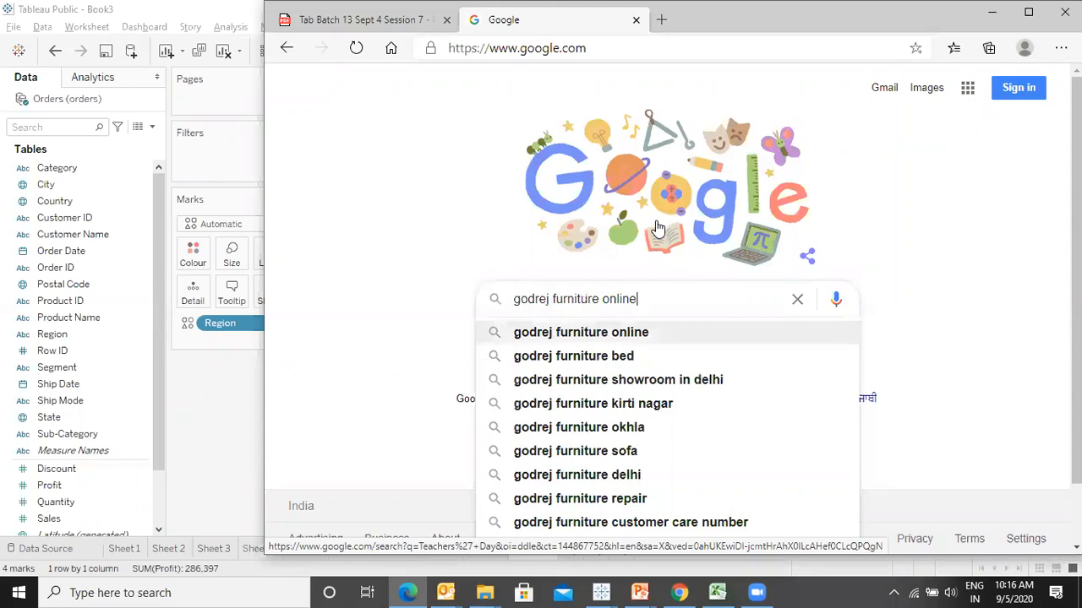
{"action": "key", "text": "ctrl+shift+Left"}
{"action": "key", "text": "ctrl+shift+Left"}
{"action": "key", "text": "ctrl+shift+Right"}
{"action": "key", "text": "BackSpace"}
{"action": "type", "text": ";p"}
{"action": "key", "text": "BackSpace"}
{"action": "key", "text": "BackSpace"}
{"action": "type", "text": "l"}
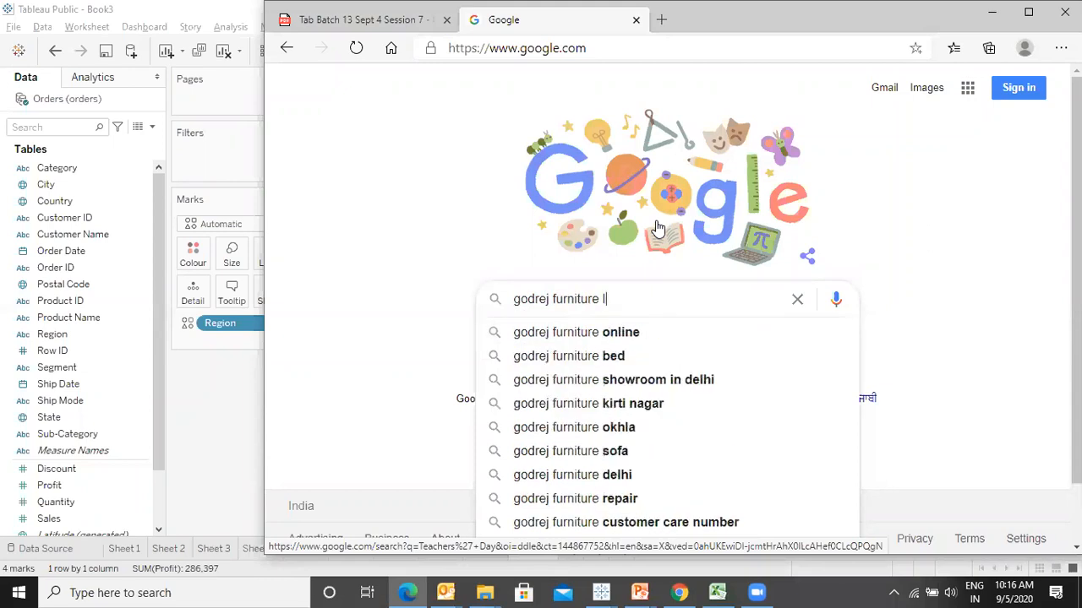
{"action": "type", "text": "ogo"}
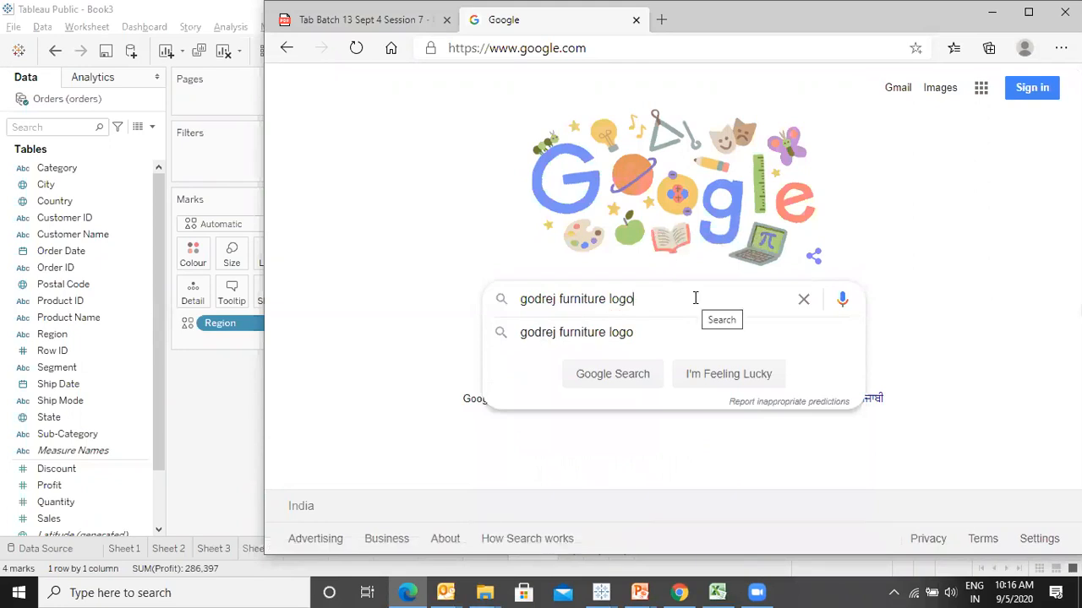
{"action": "key", "text": "Return"}
{"action": "left_click", "coordinate": [487, 144]}
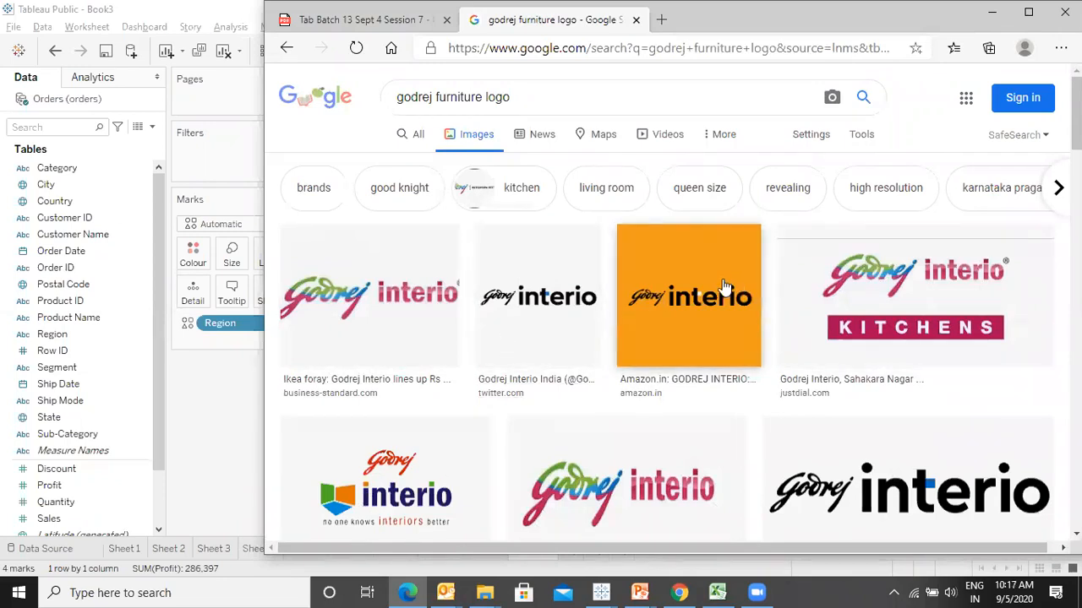
- Save the multicoloured Godrej logo from theweek.in as godrej in Documents, My Tableau Repository, Shapes, logo
{"action": "scroll", "coordinate": [776, 291], "scroll_direction": "down", "scroll_amount": 5}
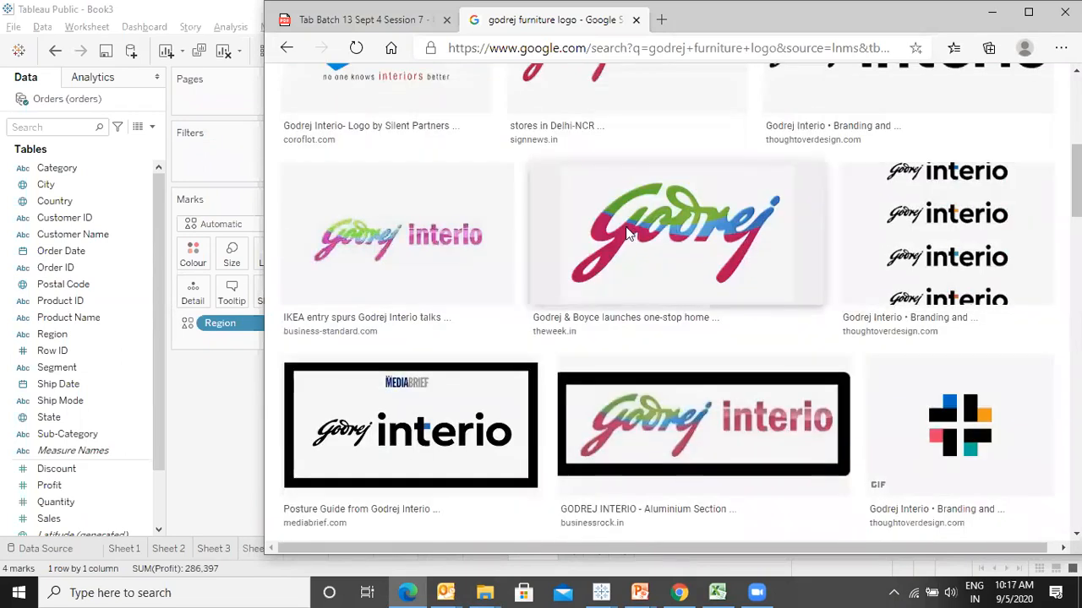
{"action": "right_click", "coordinate": [627, 234]}
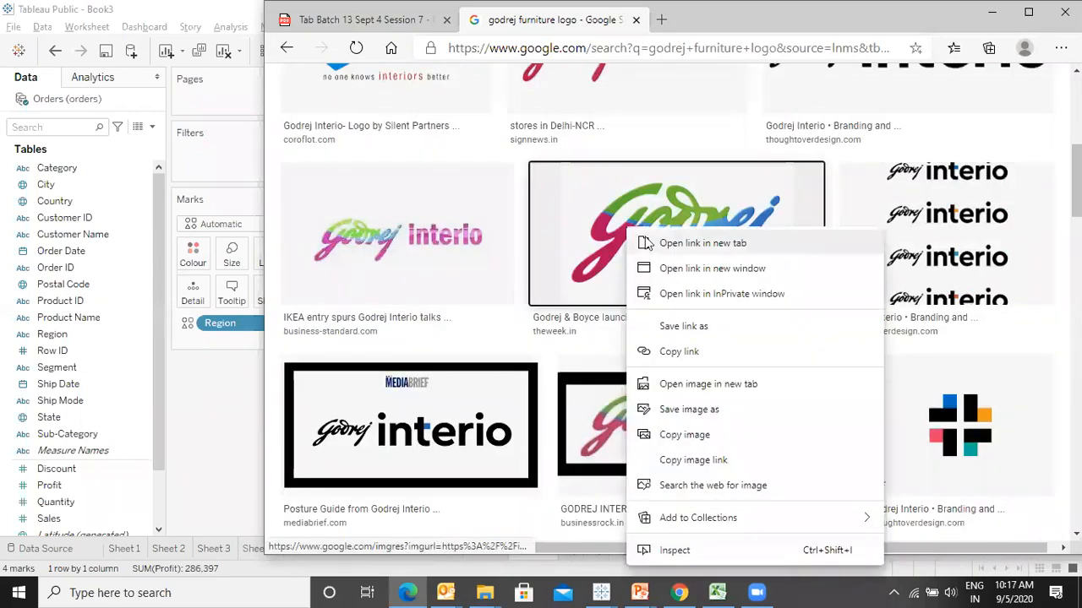
{"action": "left_click", "coordinate": [701, 410]}
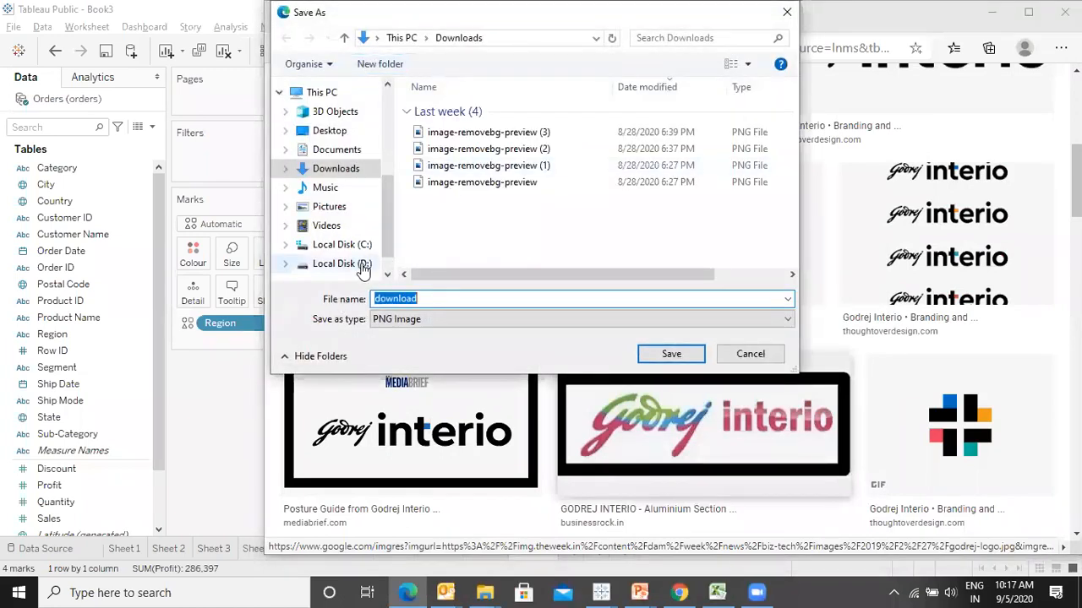
{"action": "left_click", "coordinate": [344, 152]}
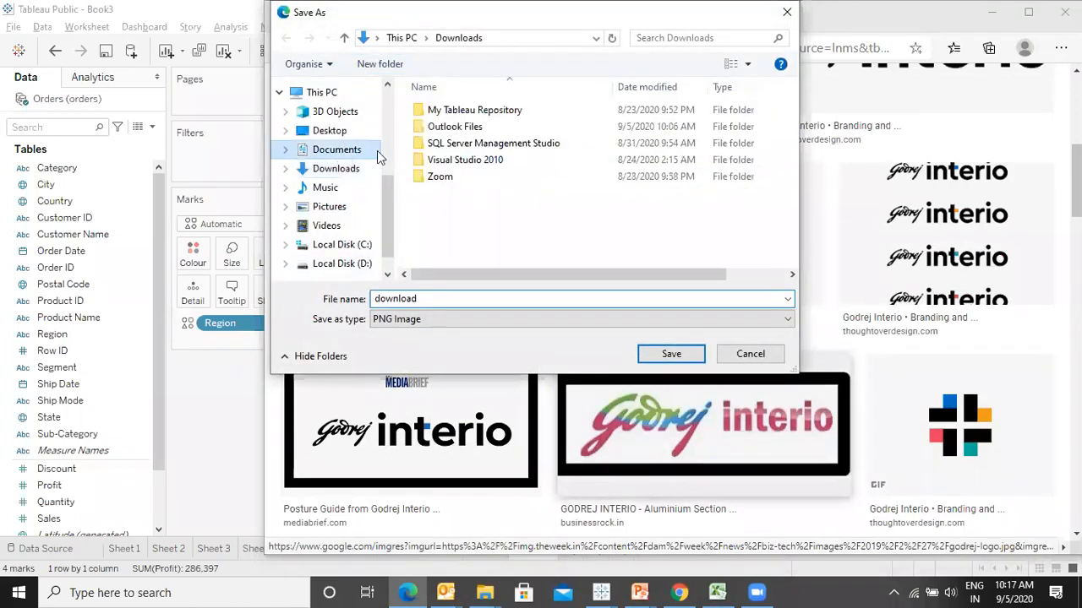
{"action": "double_click", "coordinate": [454, 111]}
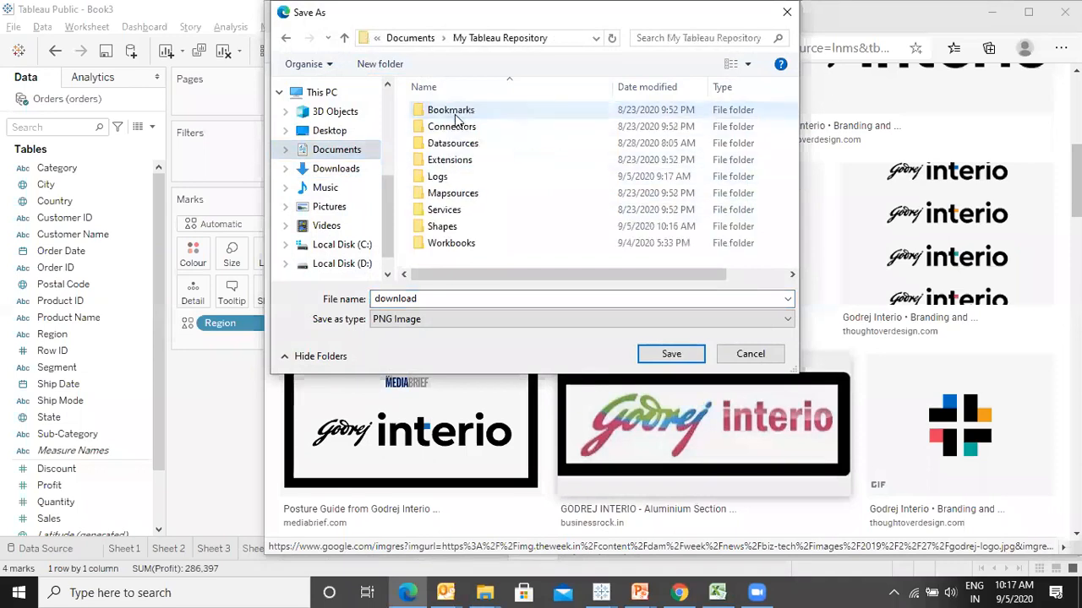
{"action": "double_click", "coordinate": [442, 226]}
{"action": "double_click", "coordinate": [436, 210]}
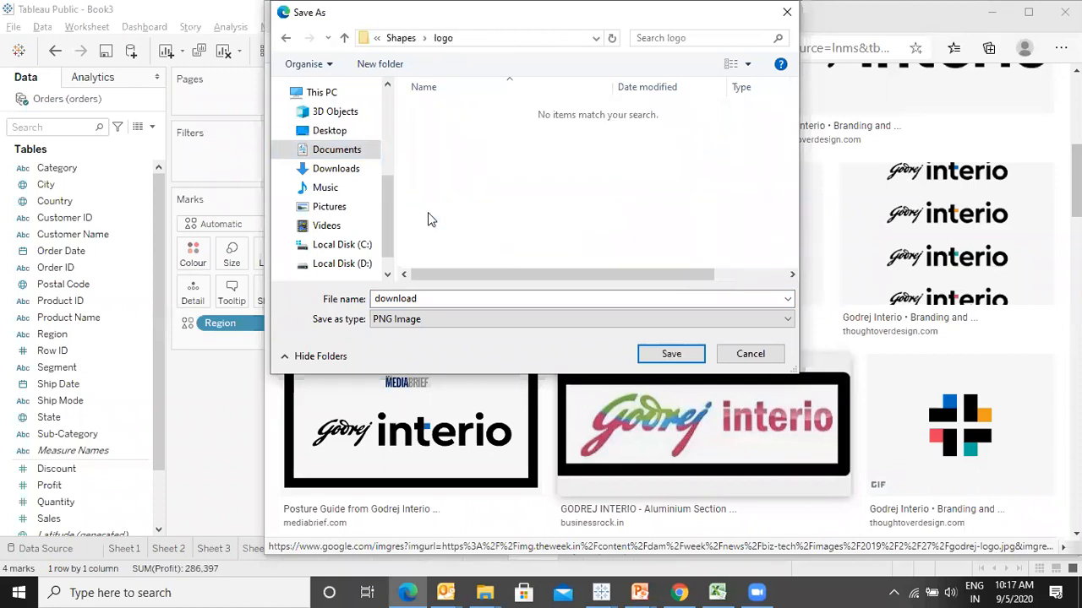
{"action": "double_click", "coordinate": [454, 300]}
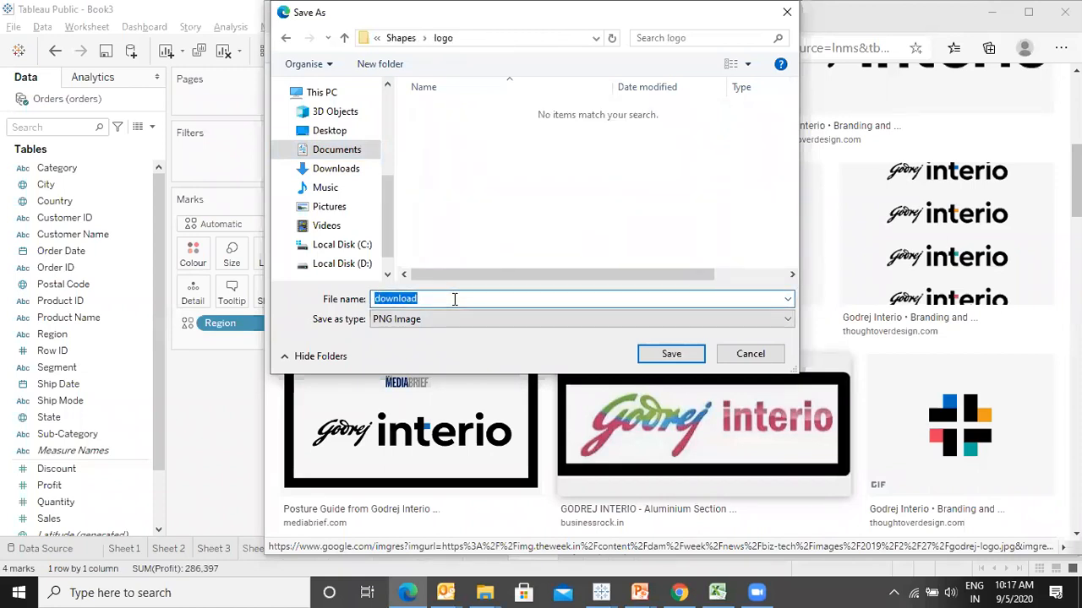
{"action": "type", "text": "godrej"}
{"action": "left_click", "coordinate": [676, 355]}
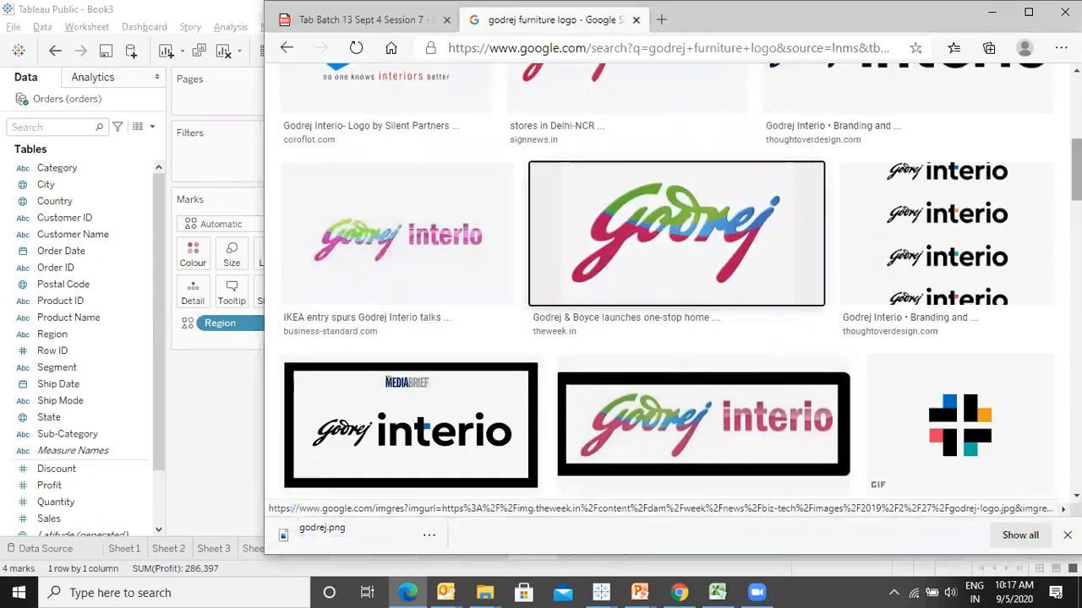
- Change the image search query to "hp logo" and run it
{"action": "scroll", "coordinate": [422, 133], "scroll_direction": "up", "scroll_amount": 5}
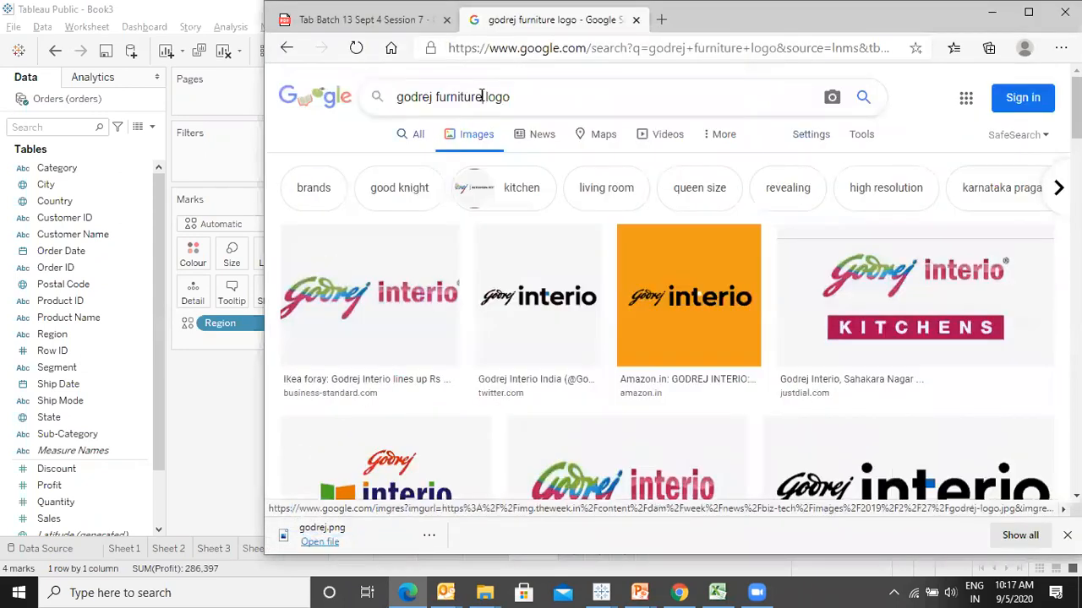
{"action": "left_click_drag", "start_coordinate": [484, 97], "coordinate": [48, 102]}
{"action": "type", "text": "hp"}
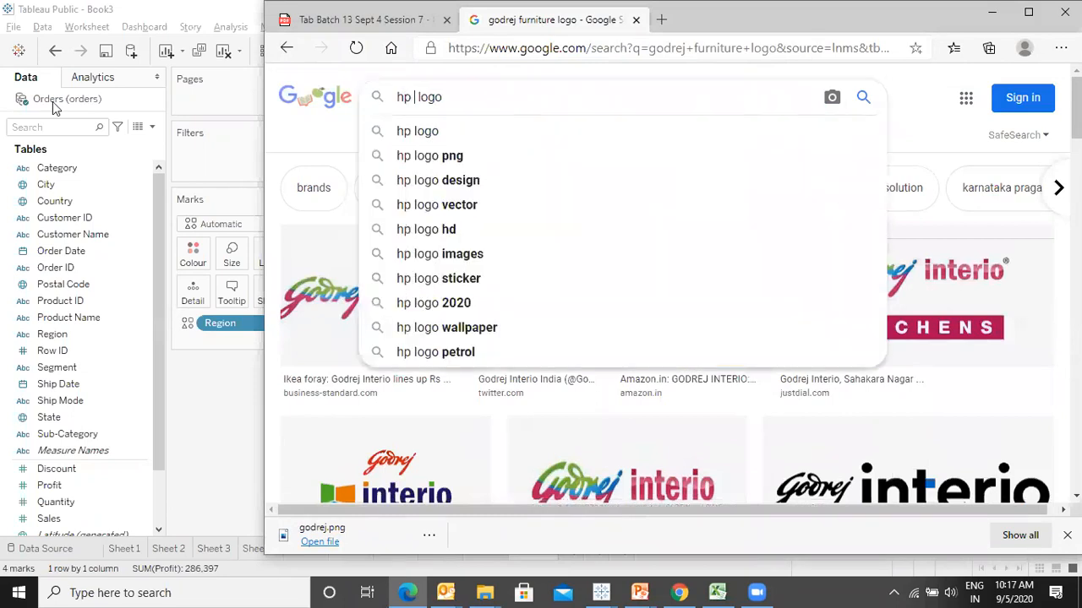
{"action": "key", "text": "Return"}
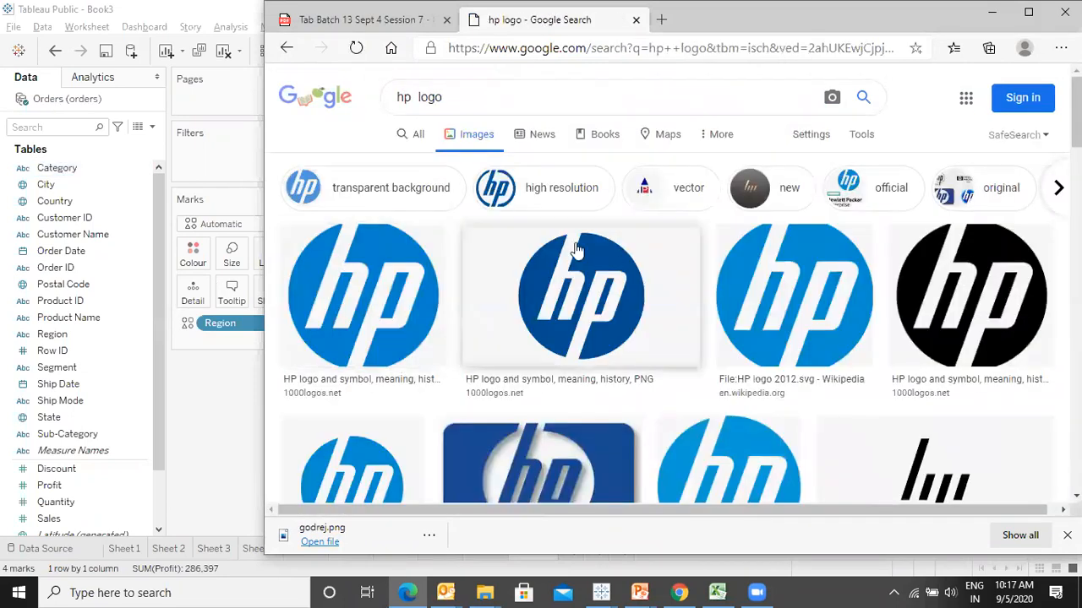
- Save the dark blue HP logo image from 1000logos.net as hp in the logo folder
{"action": "right_click", "coordinate": [576, 277]}
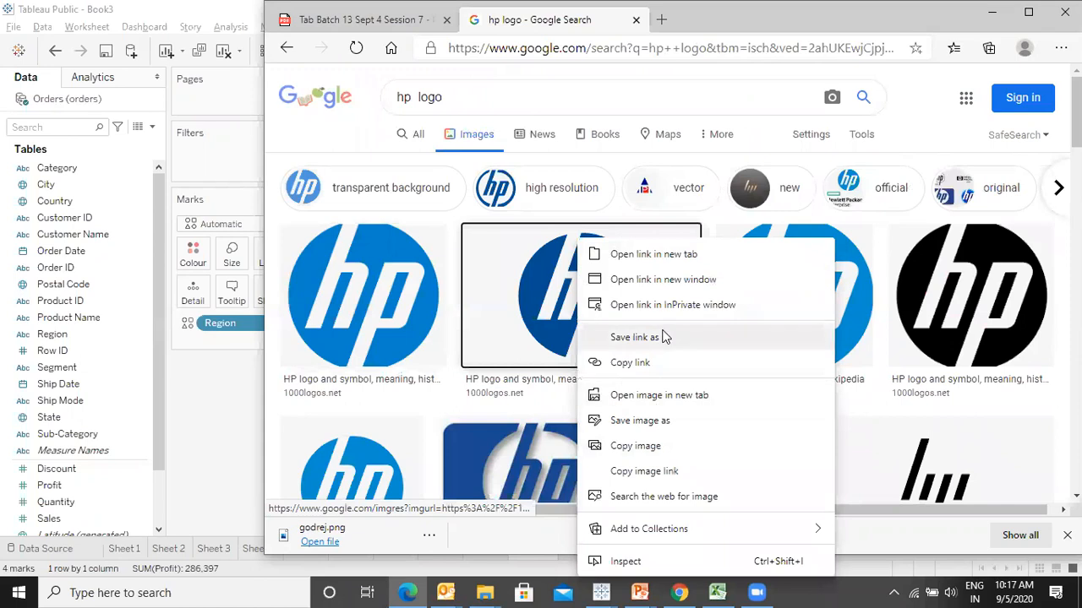
{"action": "left_click", "coordinate": [614, 426]}
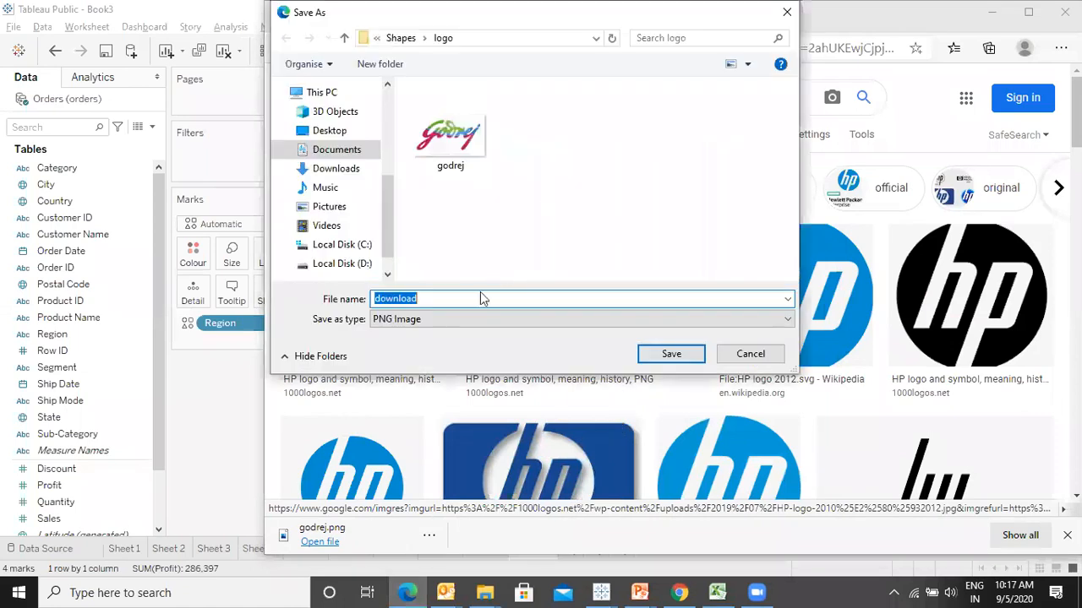
{"action": "type", "text": "hp"}
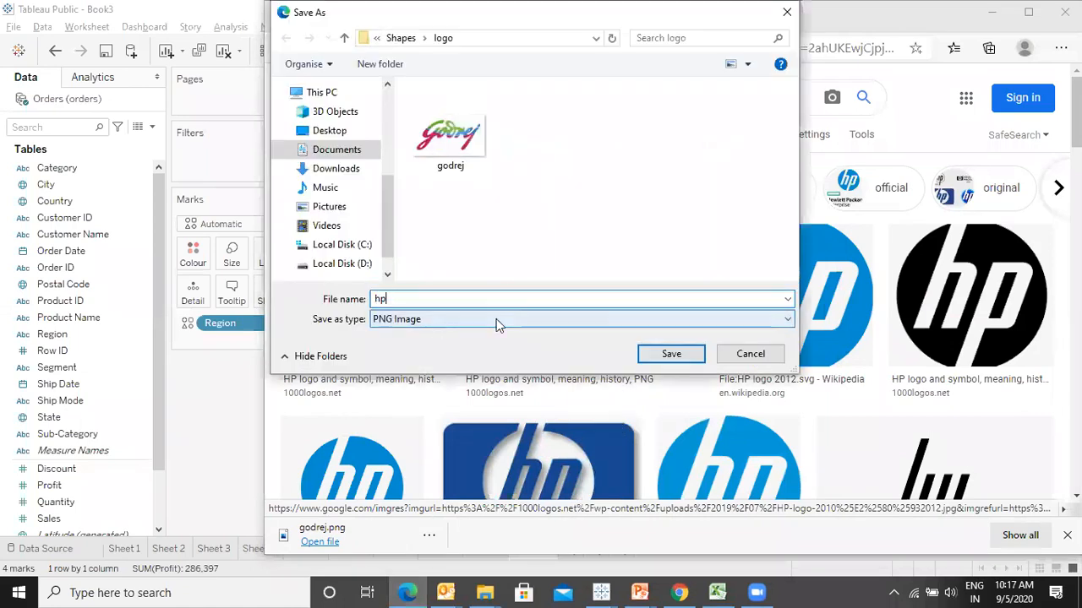
{"action": "left_click", "coordinate": [670, 356]}
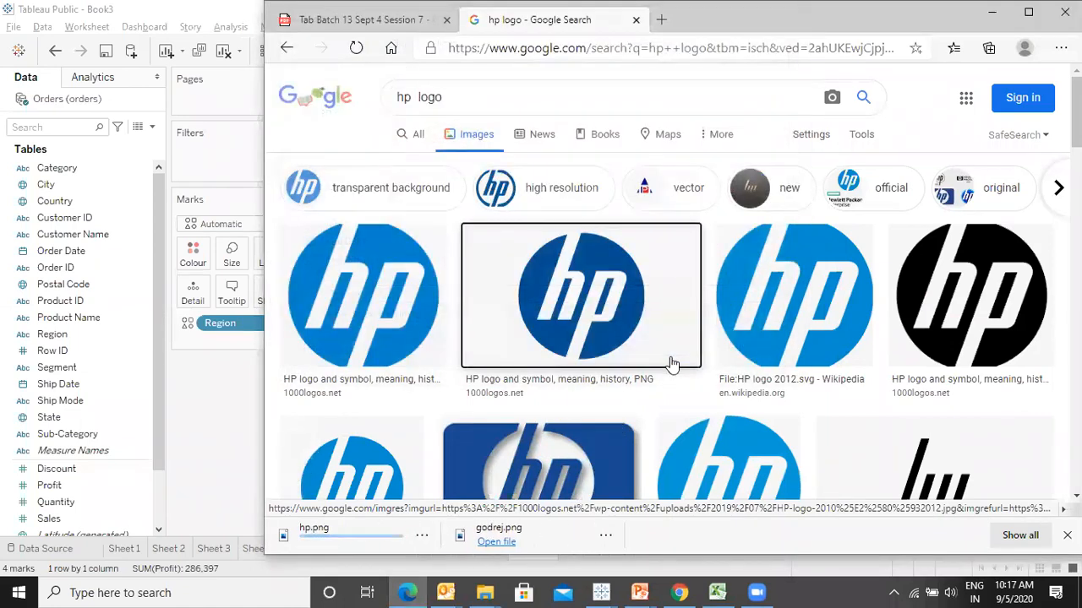
- Replace the image search query with "office supplies logo" and run it
{"action": "triple_click", "coordinate": [479, 96]}
{"action": "type", "text": "office "}
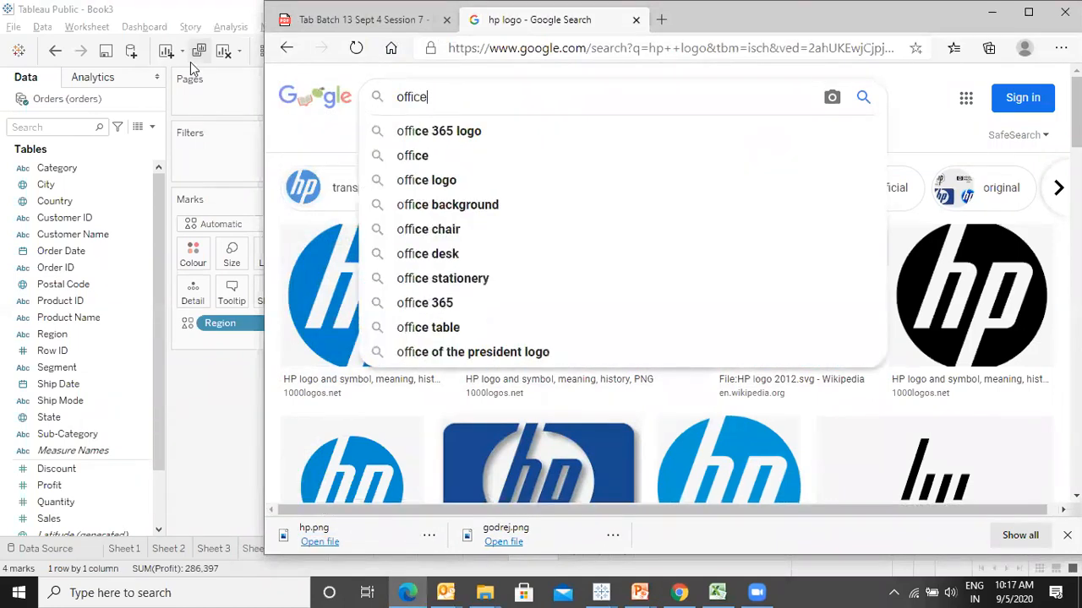
{"action": "type", "text": "su"}
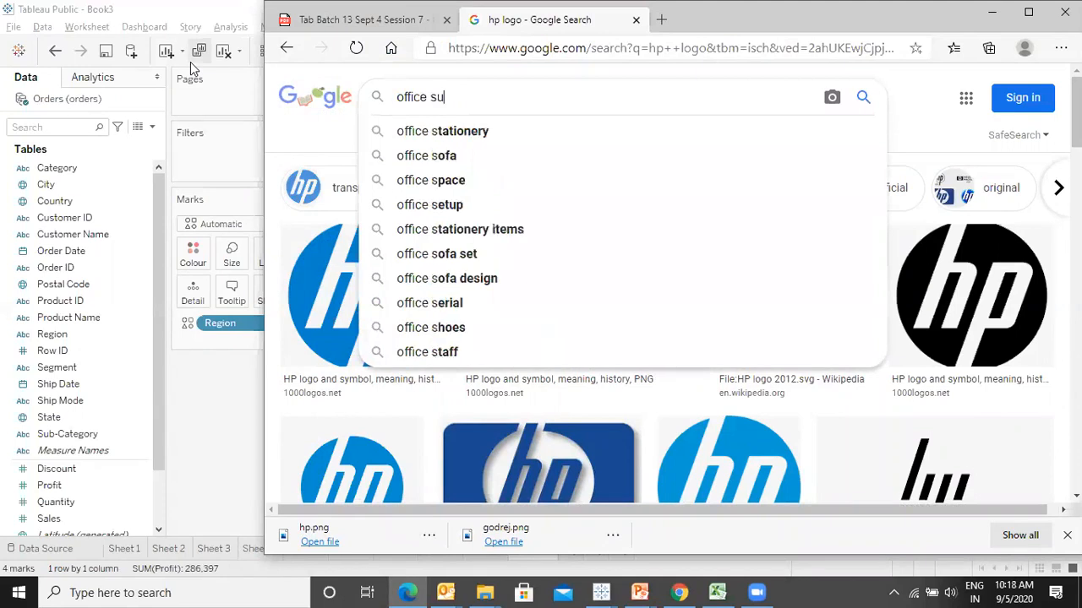
{"action": "type", "text": "pplies "}
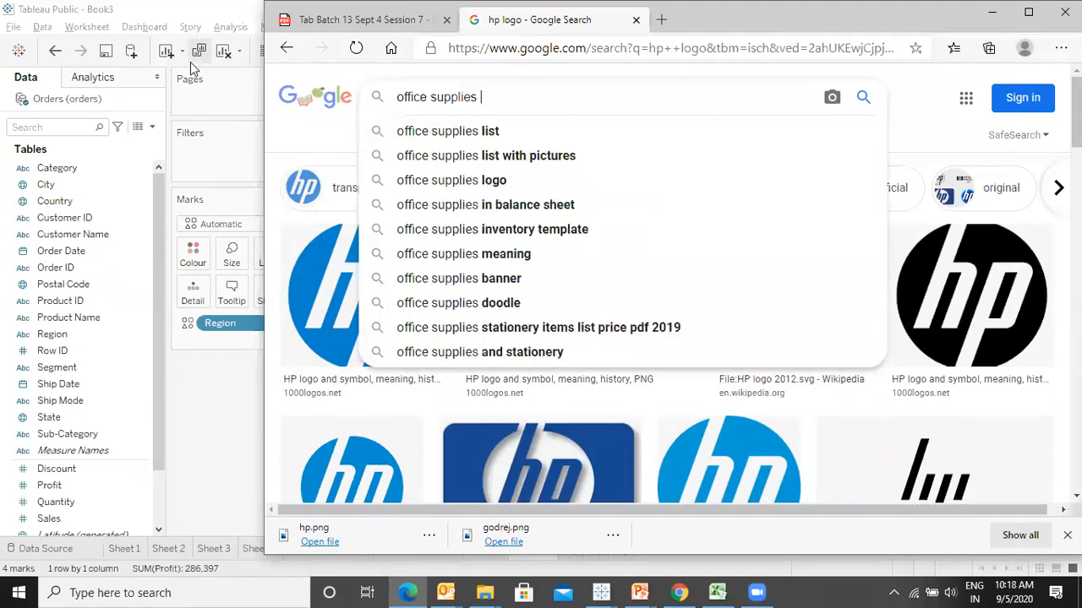
{"action": "type", "text": "logo"}
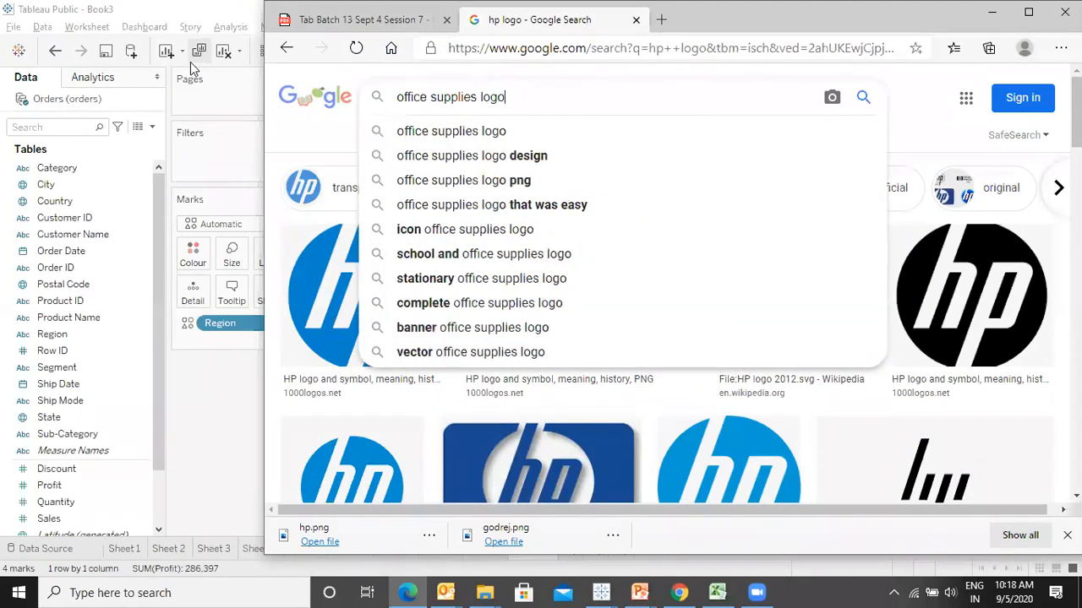
{"action": "key", "text": "Return"}
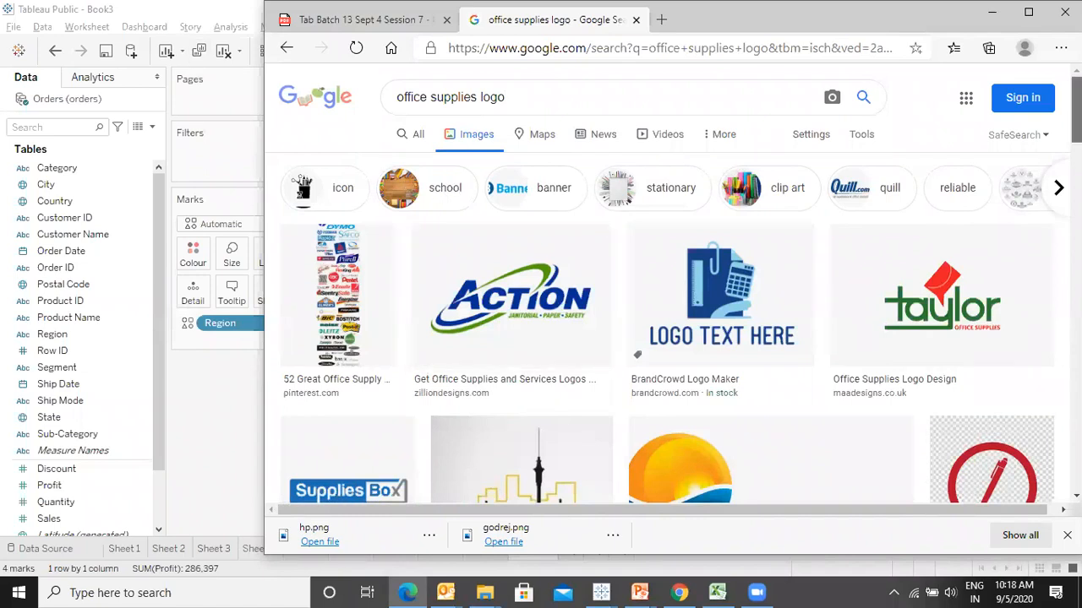
{"action": "scroll", "coordinate": [675, 284], "scroll_direction": "down", "scroll_amount": 2}
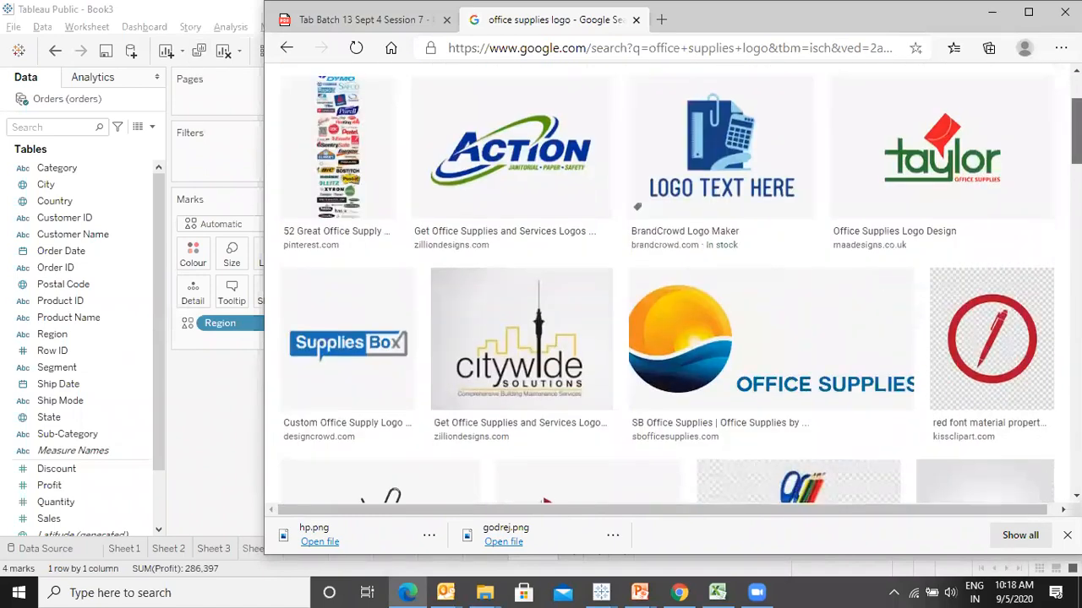
{"action": "right_click", "coordinate": [678, 324]}
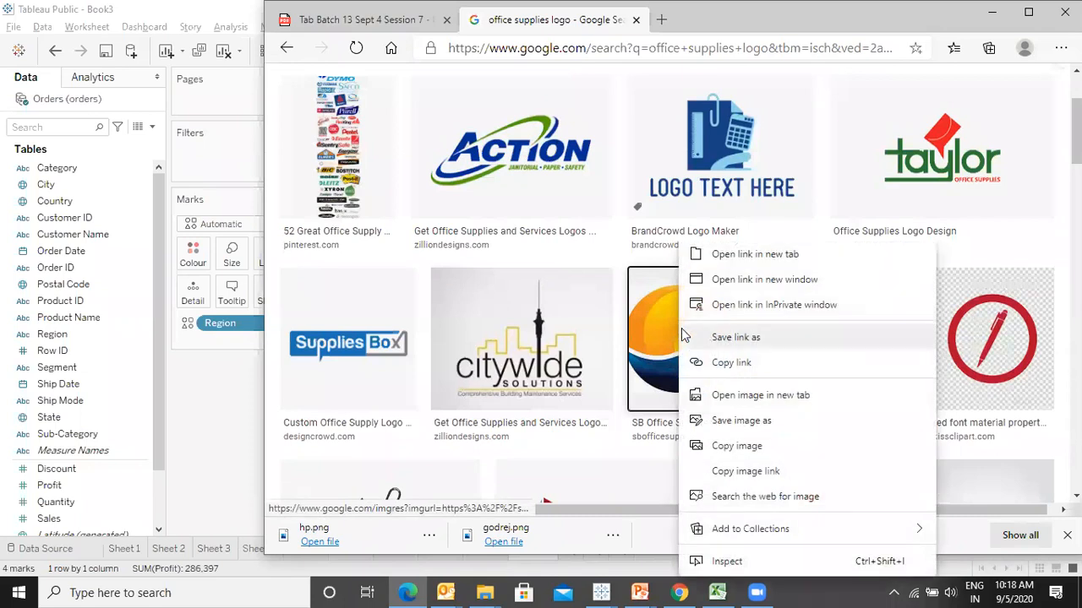
{"action": "left_click", "coordinate": [765, 420]}
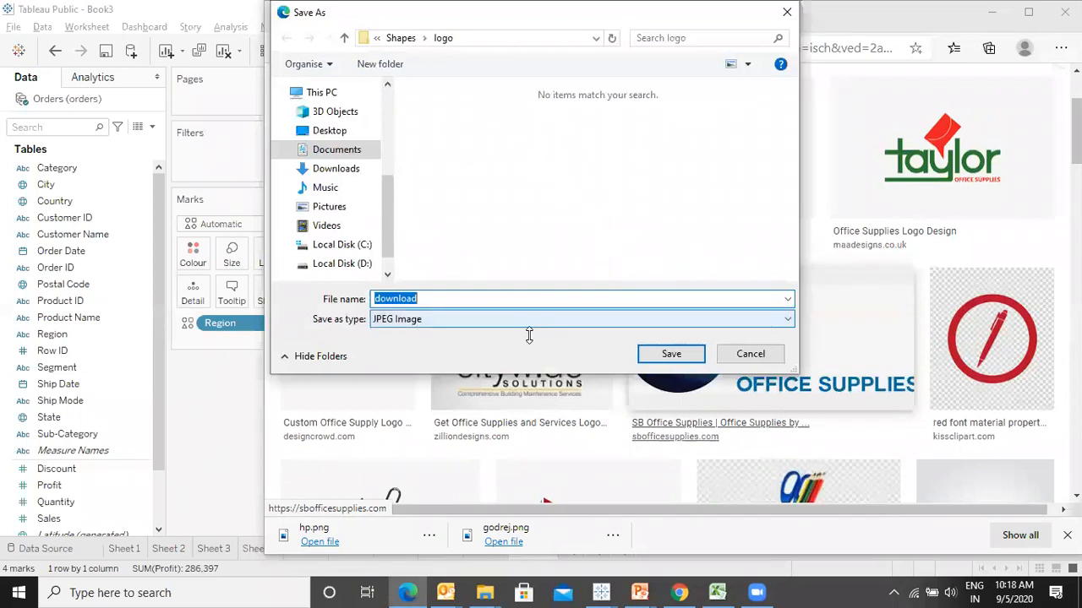
{"action": "left_click", "coordinate": [751, 357]}
- Save the office stationery picture from pngwing.com as a JPEG image named os in the logo folder
{"action": "scroll", "coordinate": [899, 205], "scroll_direction": "down", "scroll_amount": 3}
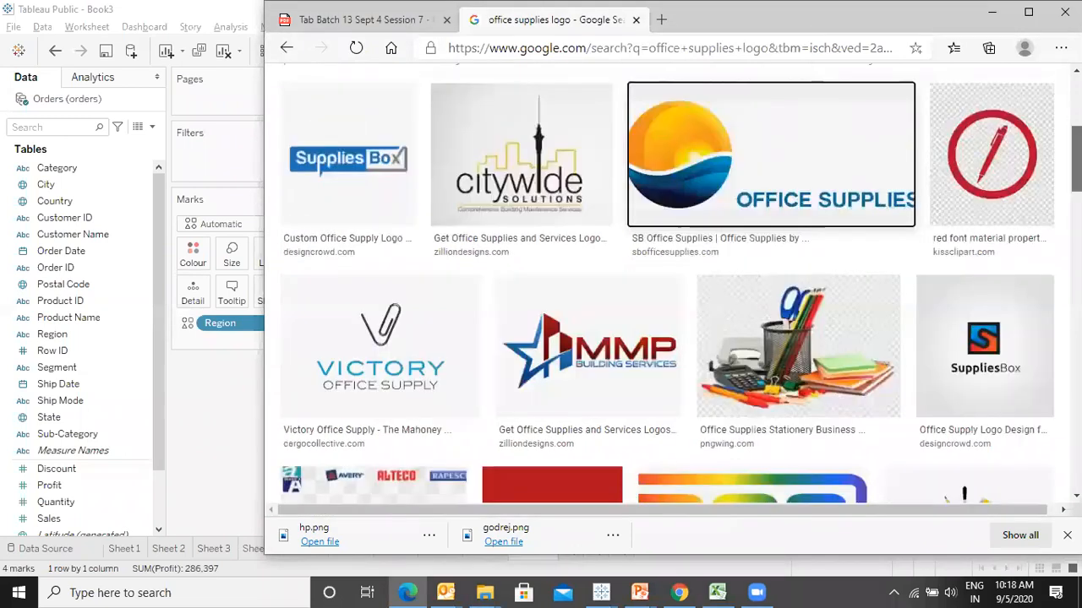
{"action": "right_click", "coordinate": [771, 238]}
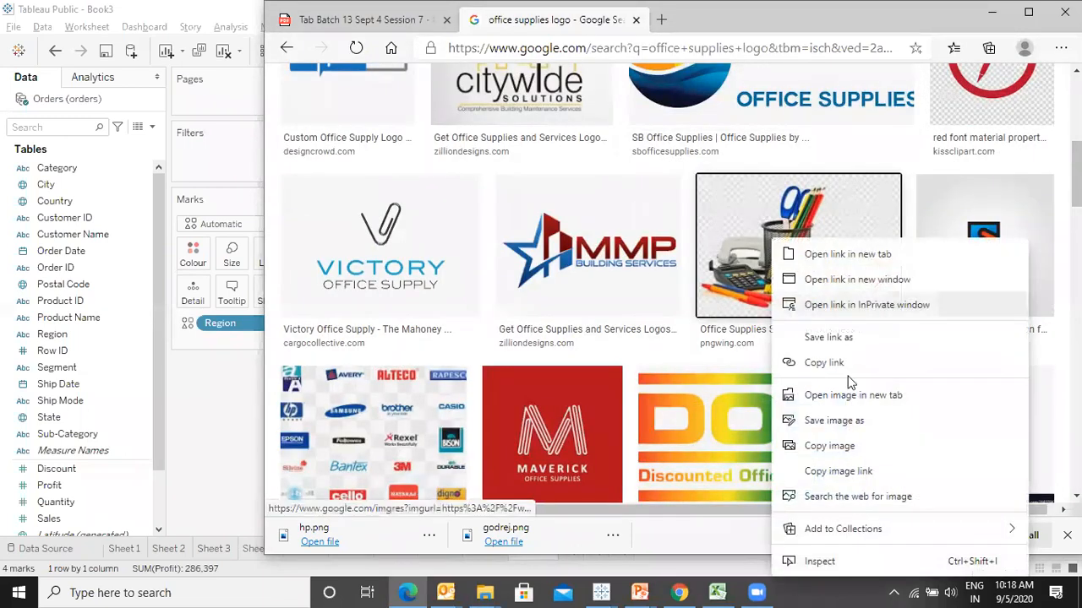
{"action": "left_click", "coordinate": [835, 420]}
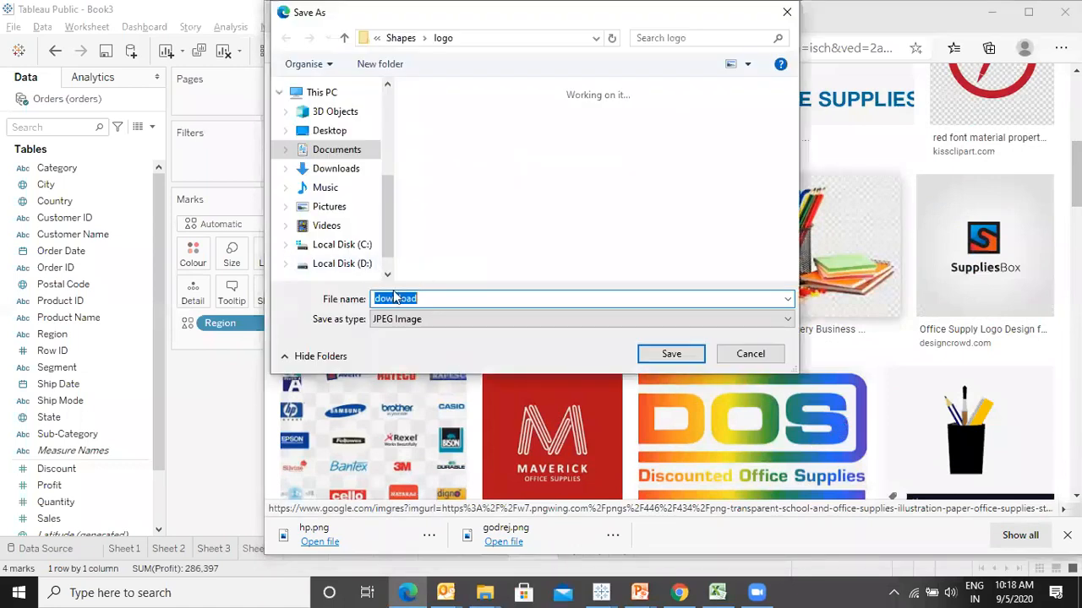
{"action": "type", "text": "o"}
{"action": "left_click", "coordinate": [536, 318]}
{"action": "left_click", "coordinate": [536, 319]}
{"action": "left_click", "coordinate": [545, 319]}
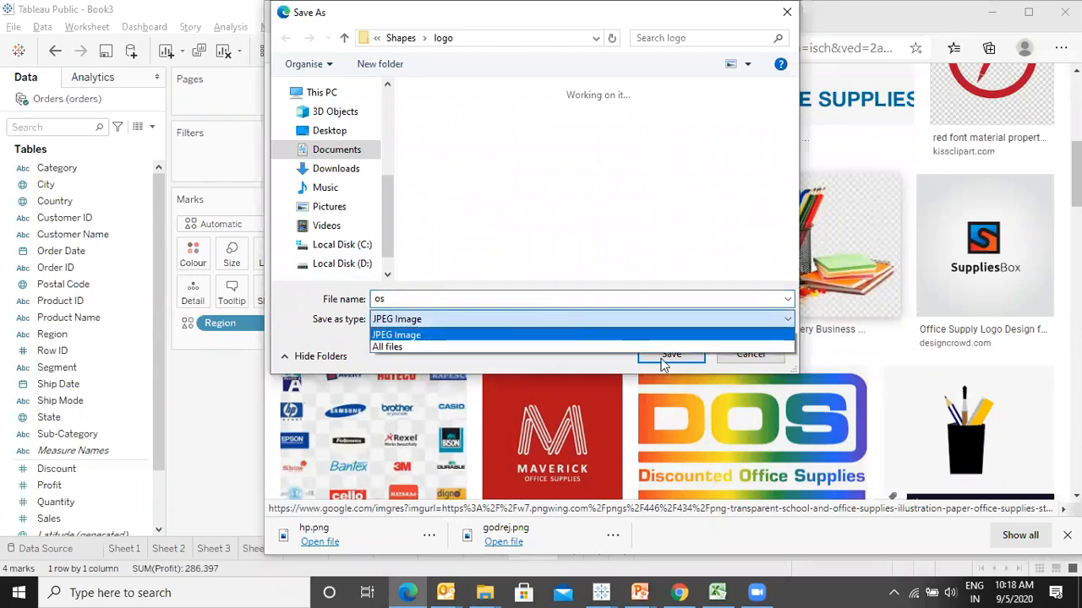
{"action": "left_click", "coordinate": [663, 363]}
{"action": "left_click", "coordinate": [665, 362]}
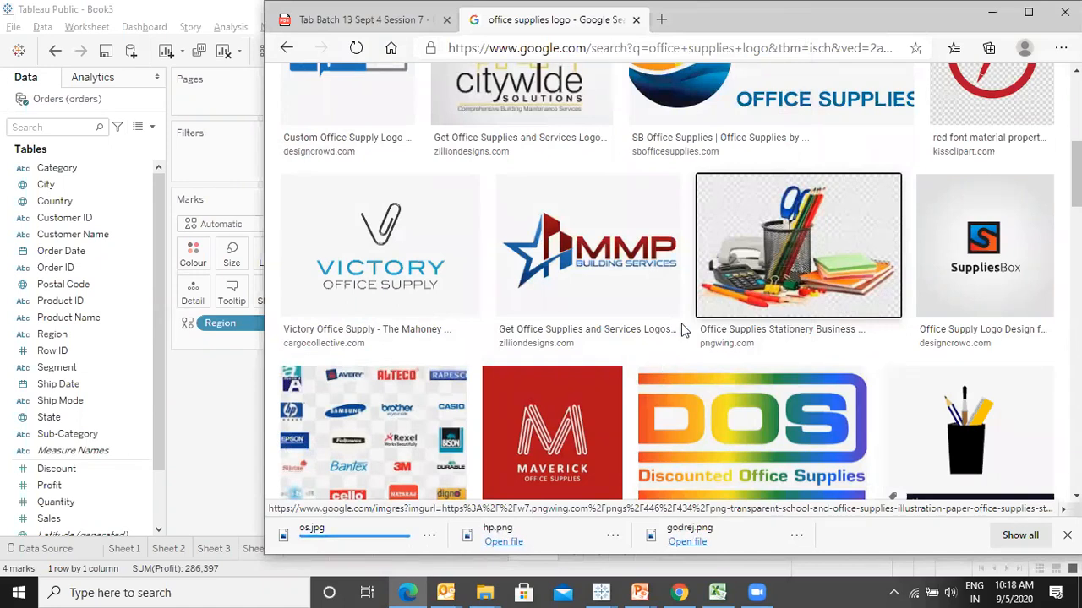
- Switch back to Tableau's Sheet 10 and replace Region with Category as the shape field of the scatter plot
{"action": "left_click", "coordinate": [992, 12]}
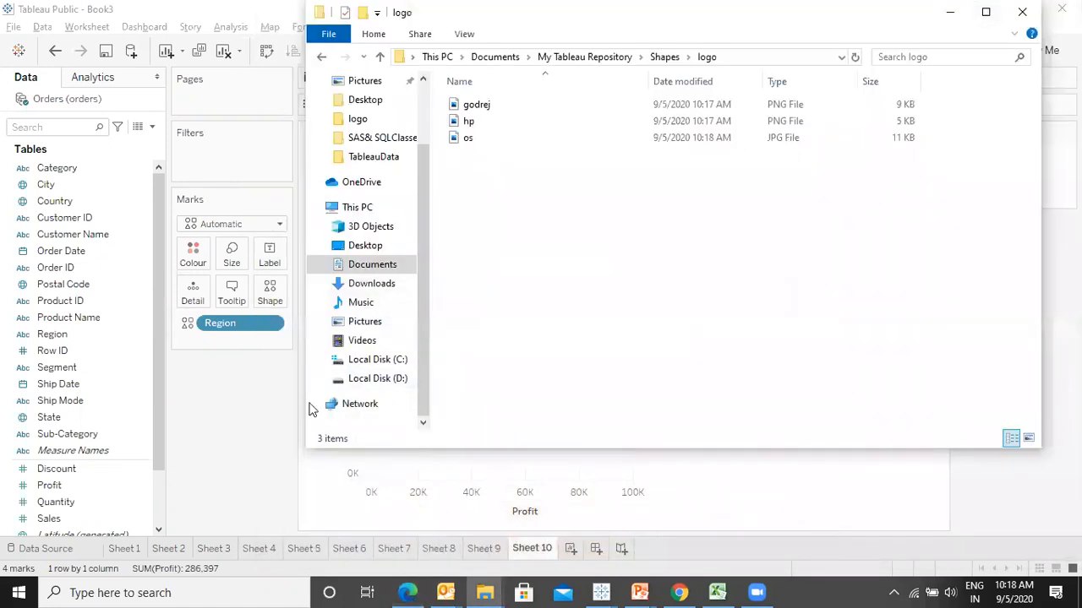
{"action": "left_click", "coordinate": [565, 480]}
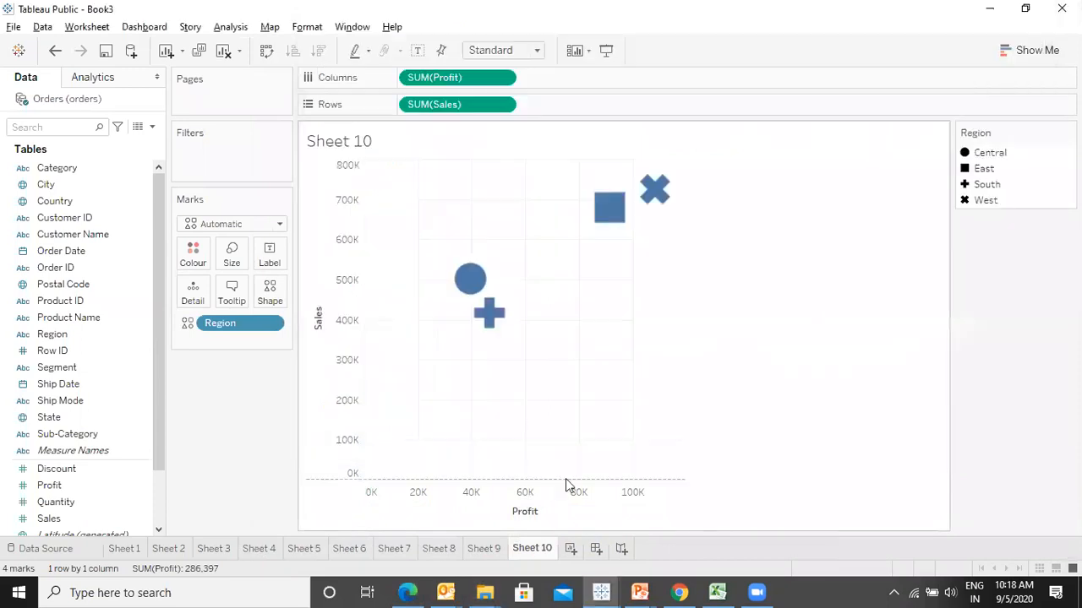
{"action": "left_click_drag", "start_coordinate": [39, 168], "coordinate": [270, 292]}
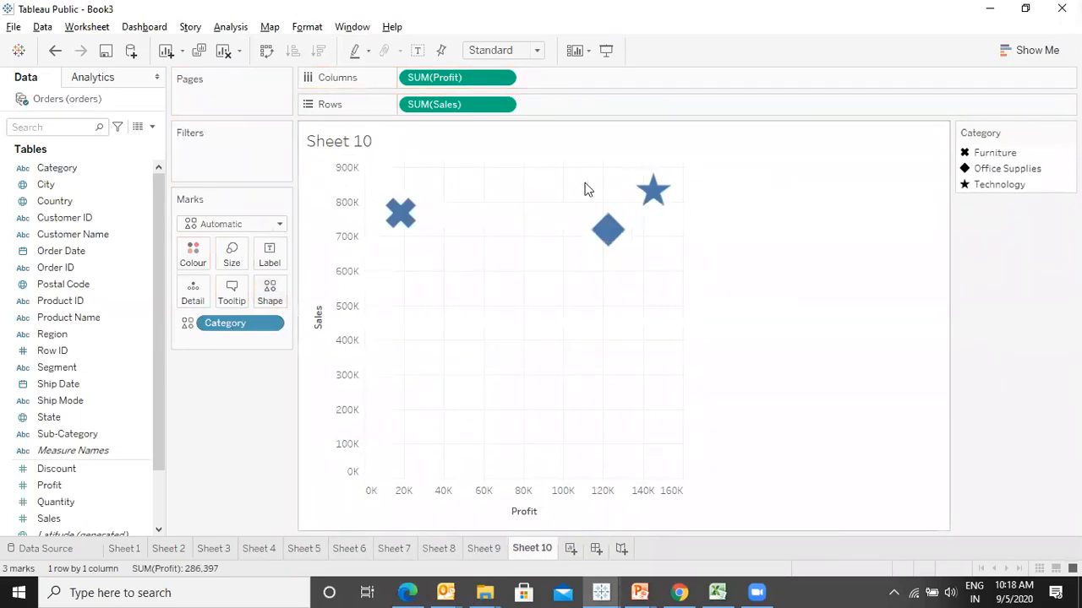
- Reload the available shapes and assign the logo palette to the Category items
{"action": "left_click", "coordinate": [270, 291]}
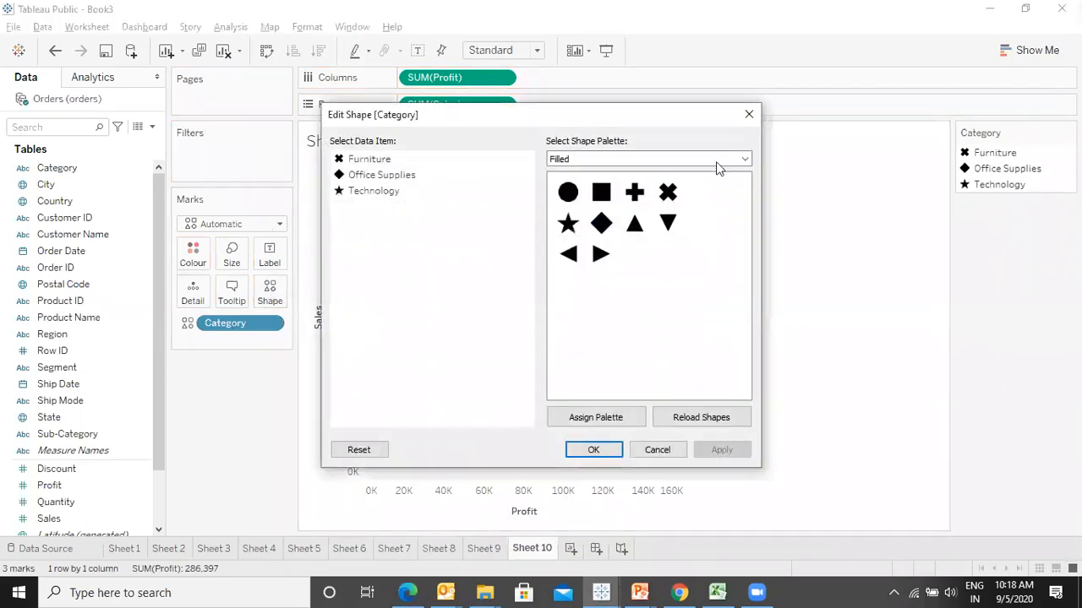
{"action": "left_click", "coordinate": [745, 158]}
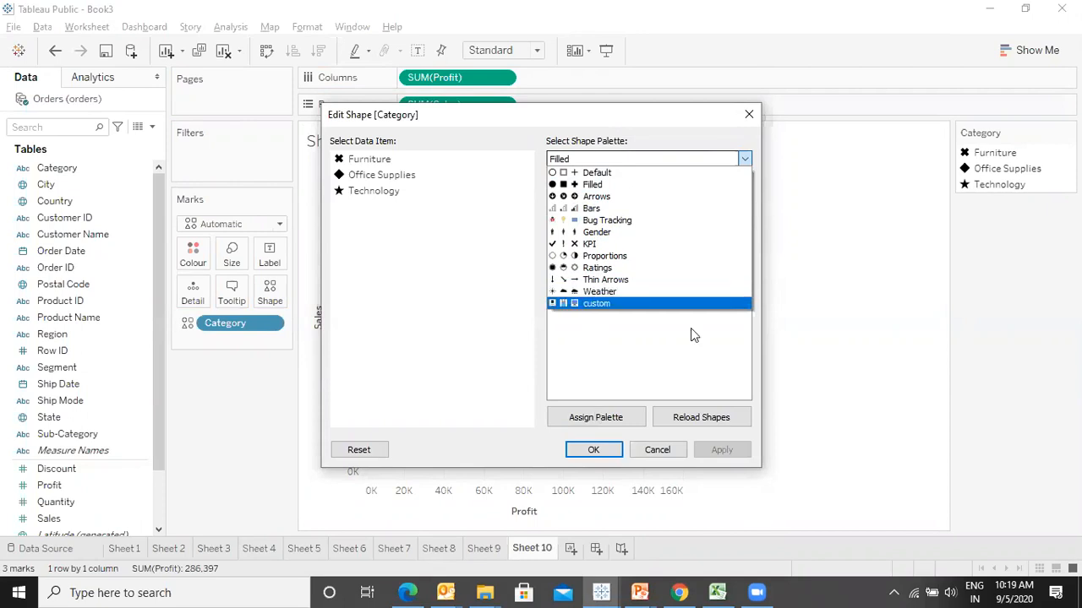
{"action": "left_click", "coordinate": [450, 373]}
{"action": "left_click", "coordinate": [683, 418]}
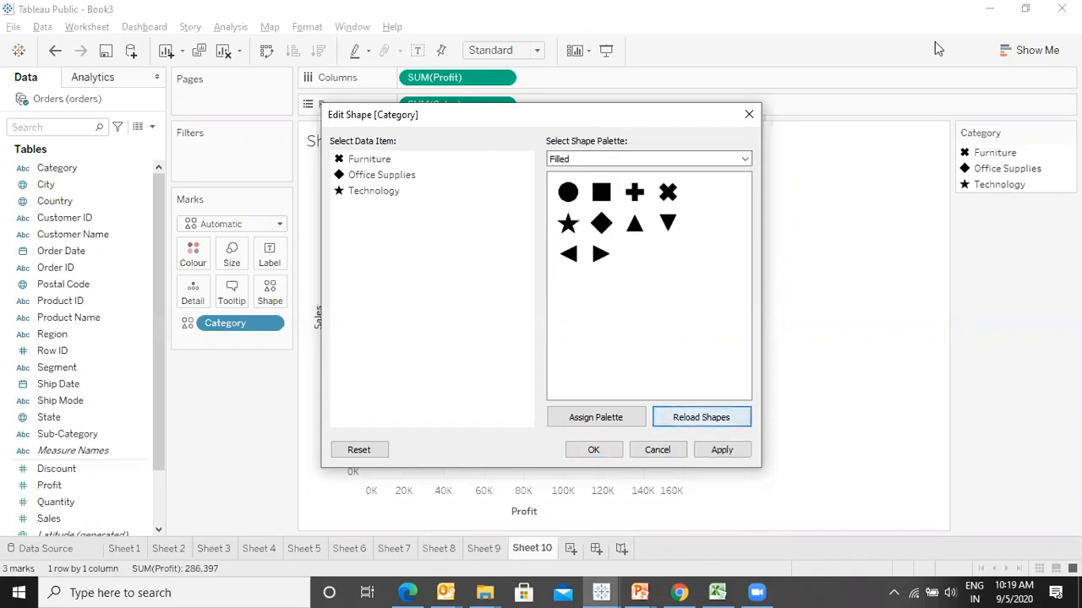
{"action": "left_click", "coordinate": [746, 159]}
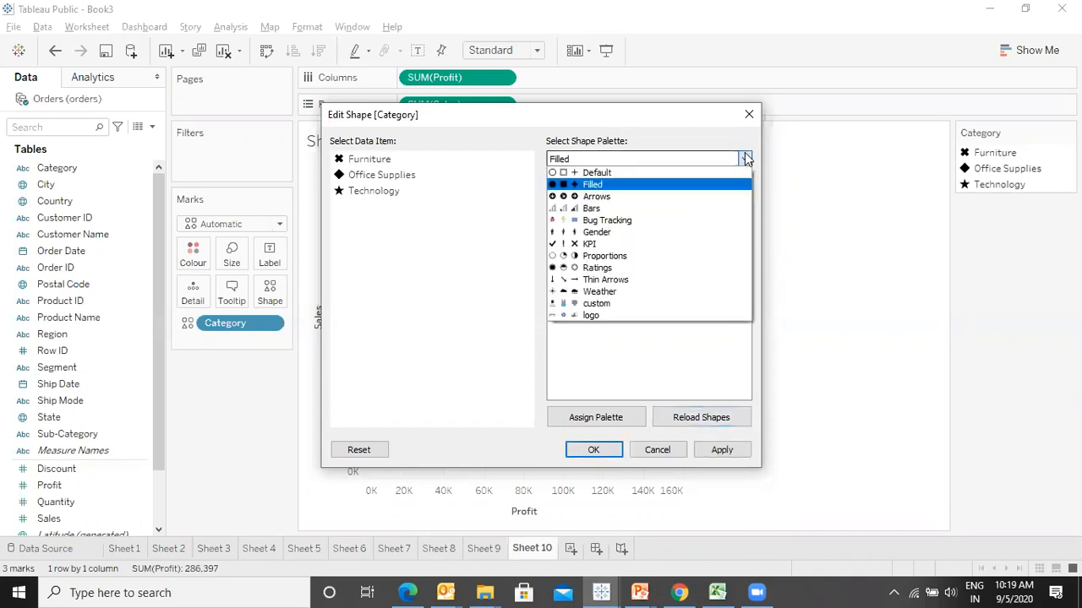
{"action": "left_click", "coordinate": [591, 316]}
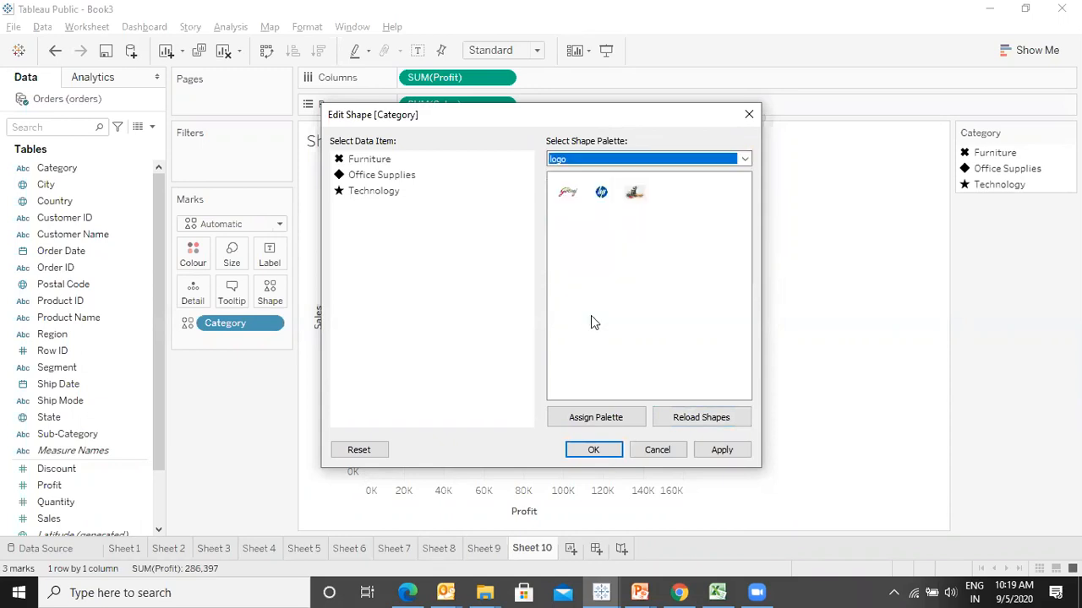
{"action": "left_click", "coordinate": [723, 451]}
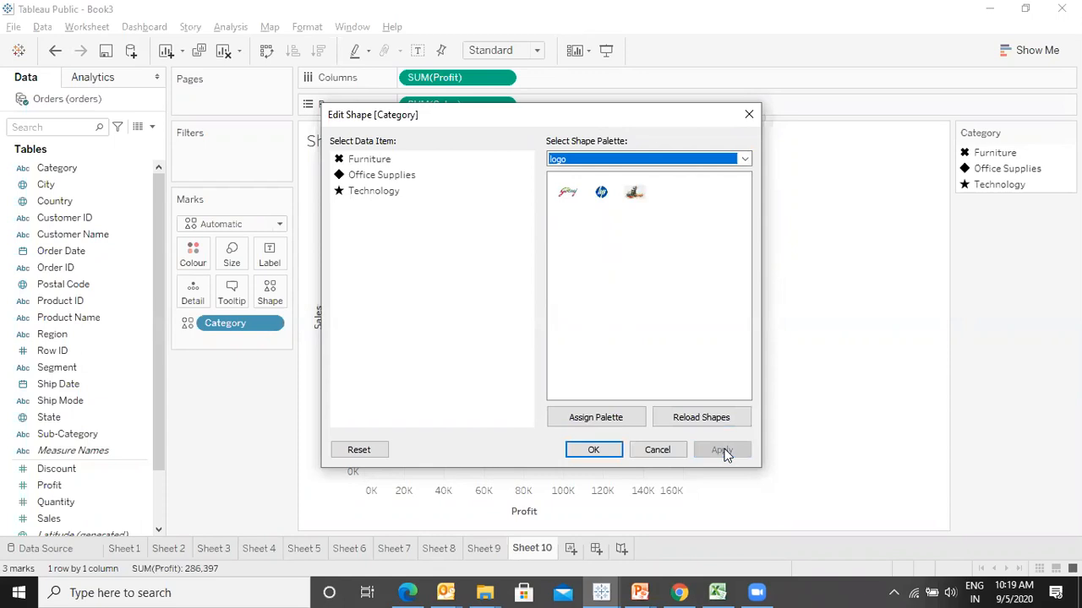
{"action": "left_click", "coordinate": [619, 422]}
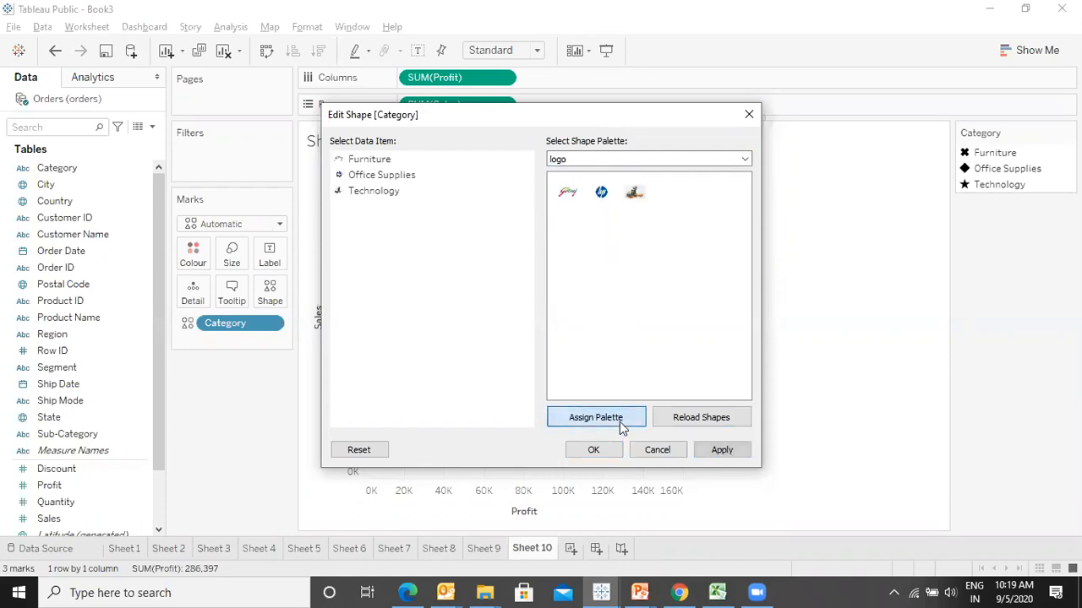
{"action": "left_click", "coordinate": [721, 450]}
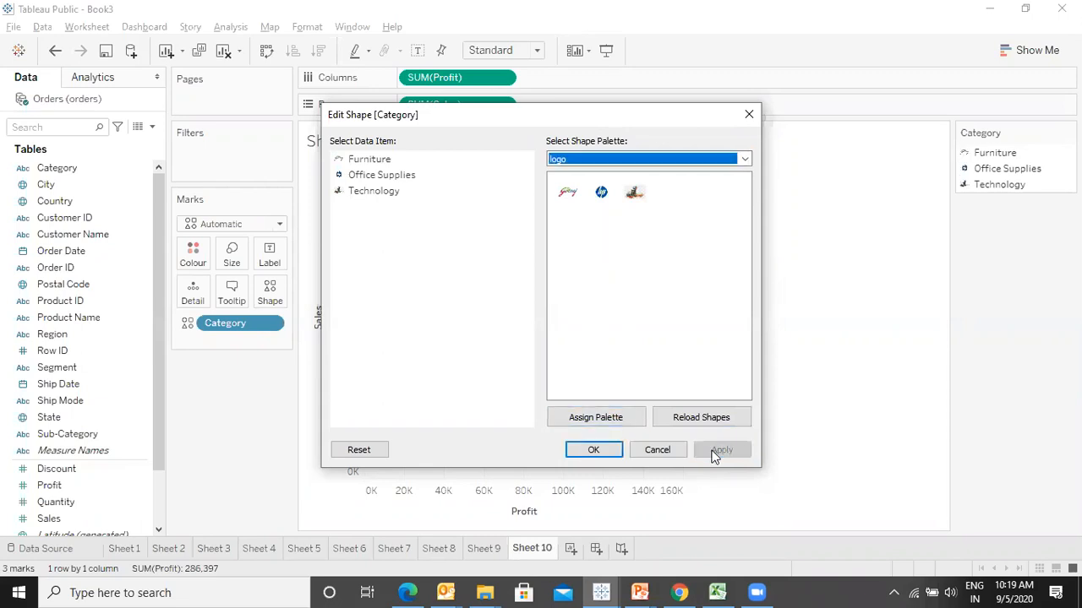
- Assign the HP logo to Technology and the stationery picture to Office Supplies, and confirm the shape edits
{"action": "left_click", "coordinate": [398, 175]}
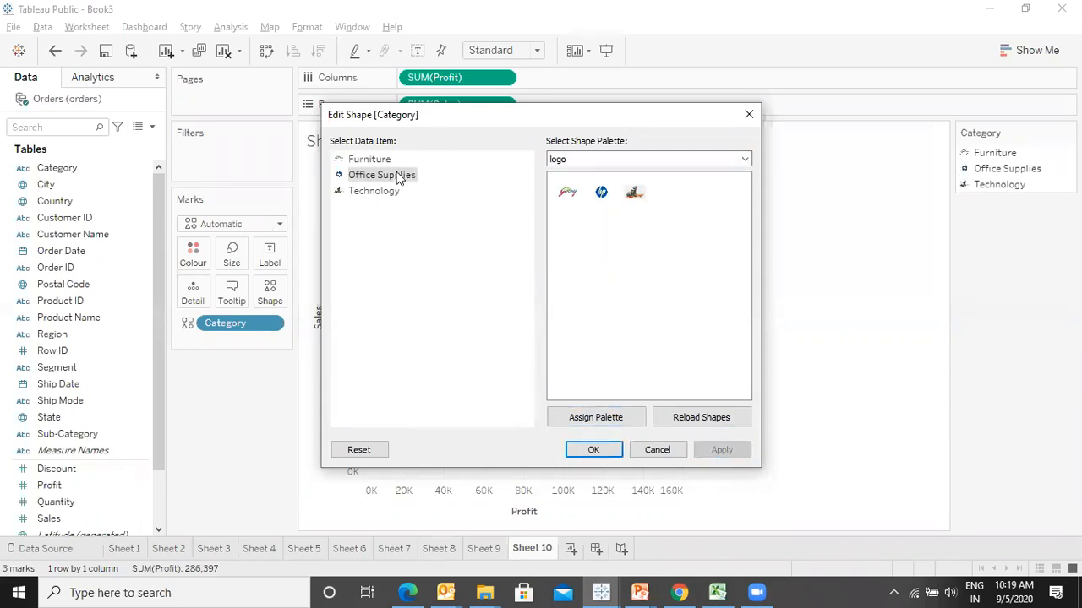
{"action": "left_click", "coordinate": [376, 198]}
{"action": "left_click", "coordinate": [602, 193]}
{"action": "left_click", "coordinate": [370, 178]}
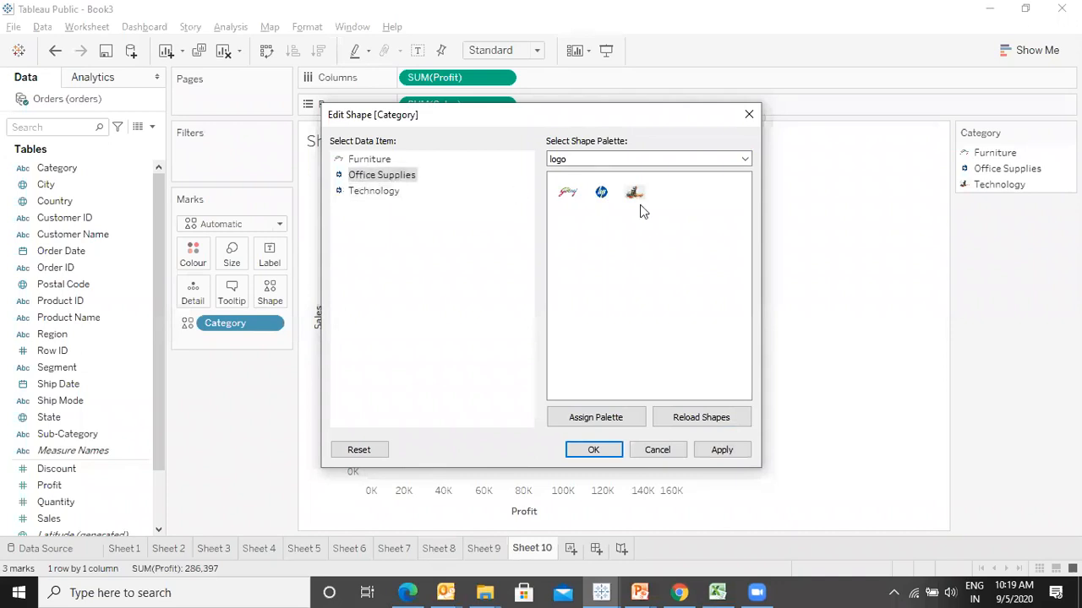
{"action": "left_click", "coordinate": [732, 451]}
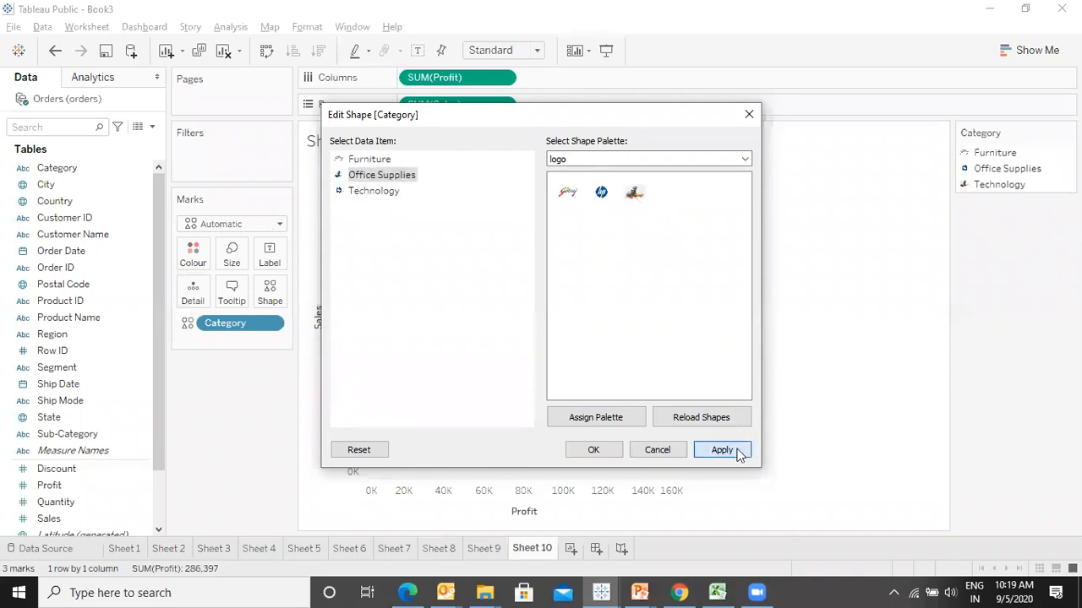
{"action": "left_click", "coordinate": [594, 451]}
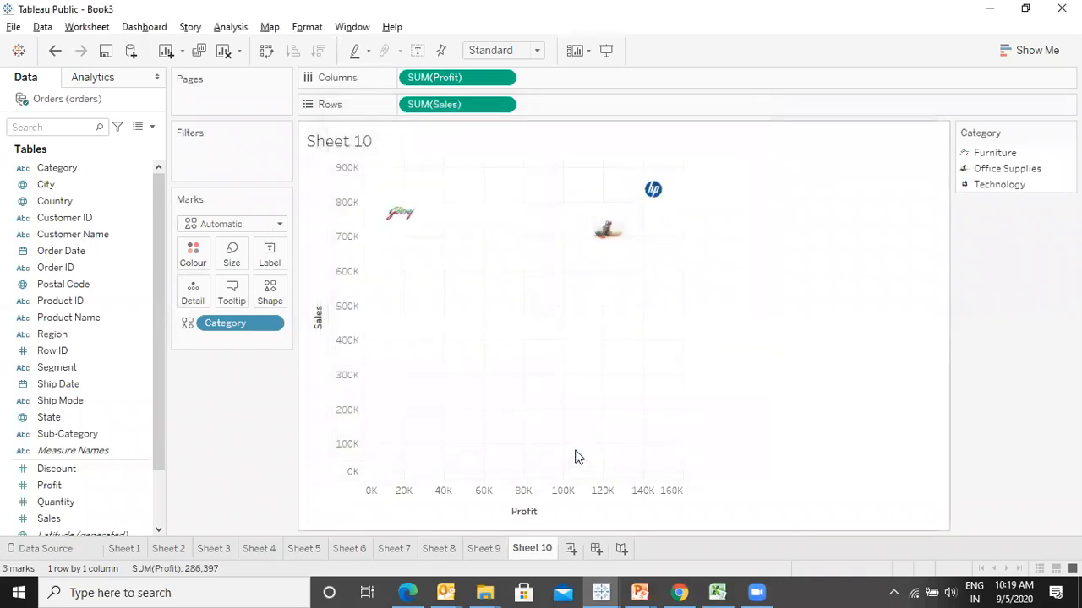
- Enlarge the marks on the scatter plot and view the sheet briefly in presentation mode
{"action": "left_click", "coordinate": [231, 256]}
{"action": "left_click_drag", "start_coordinate": [328, 298], "coordinate": [348, 299]}
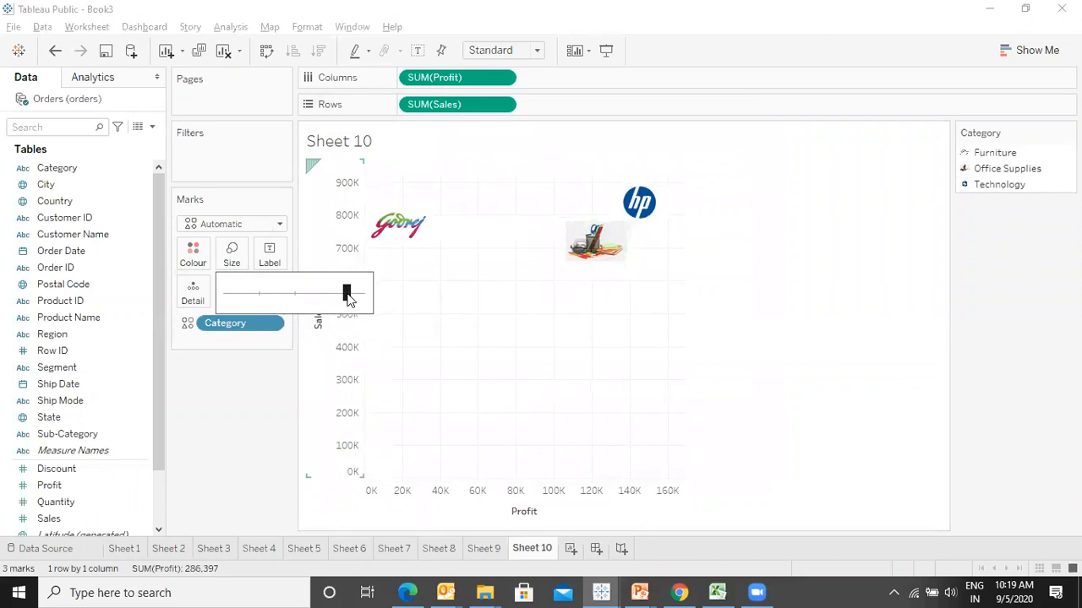
{"action": "left_click", "coordinate": [229, 433]}
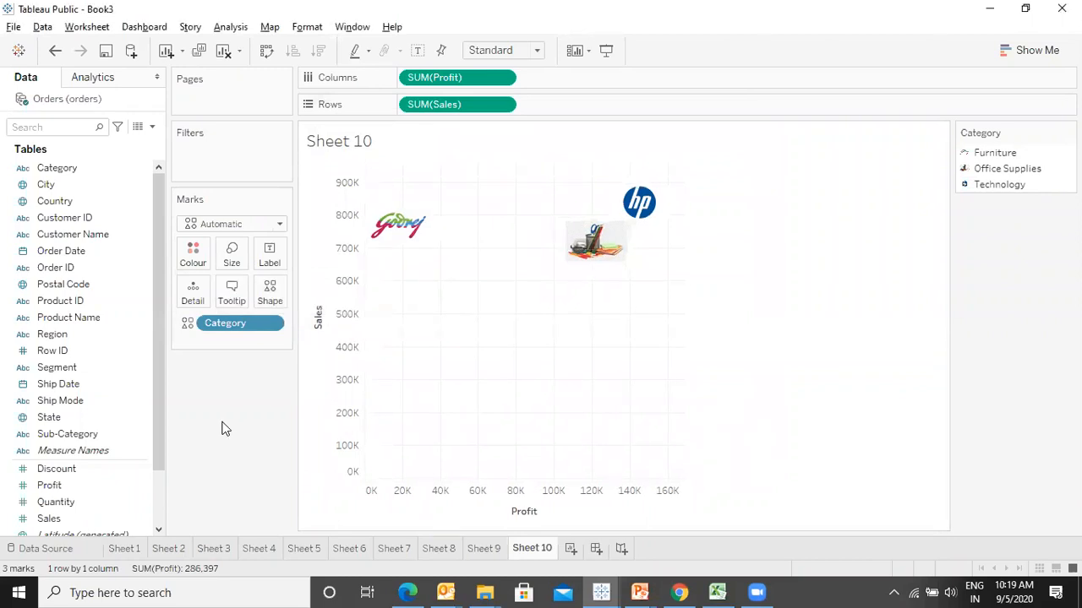
{"action": "key", "text": "F7"}
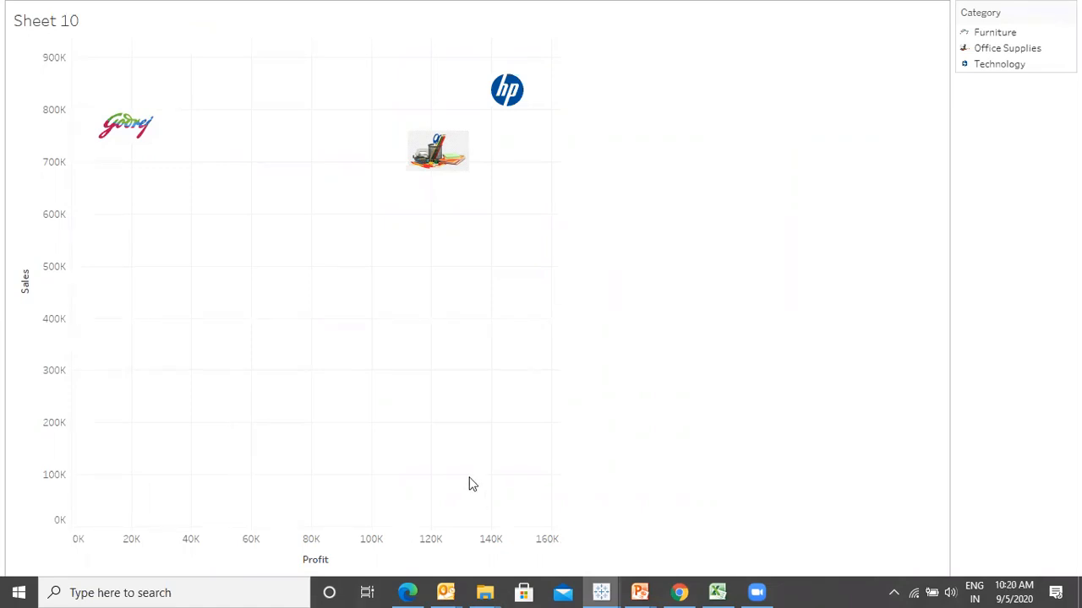
{"action": "key", "text": "Escape"}
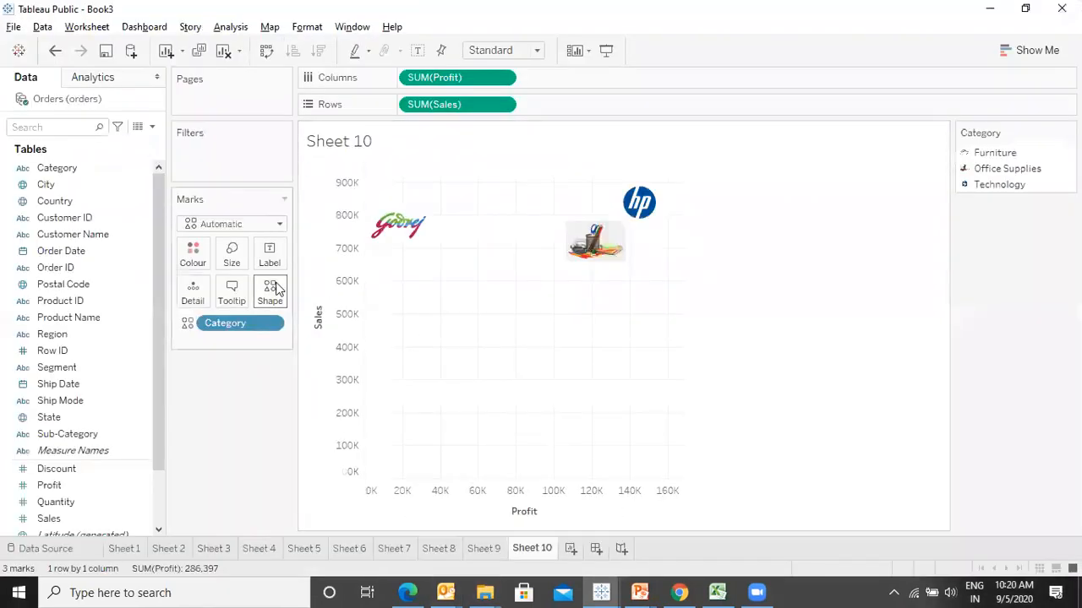
- Assign the custom shape palette to the Category items and confirm the change
{"action": "left_click", "coordinate": [278, 289]}
{"action": "left_click", "coordinate": [700, 161]}
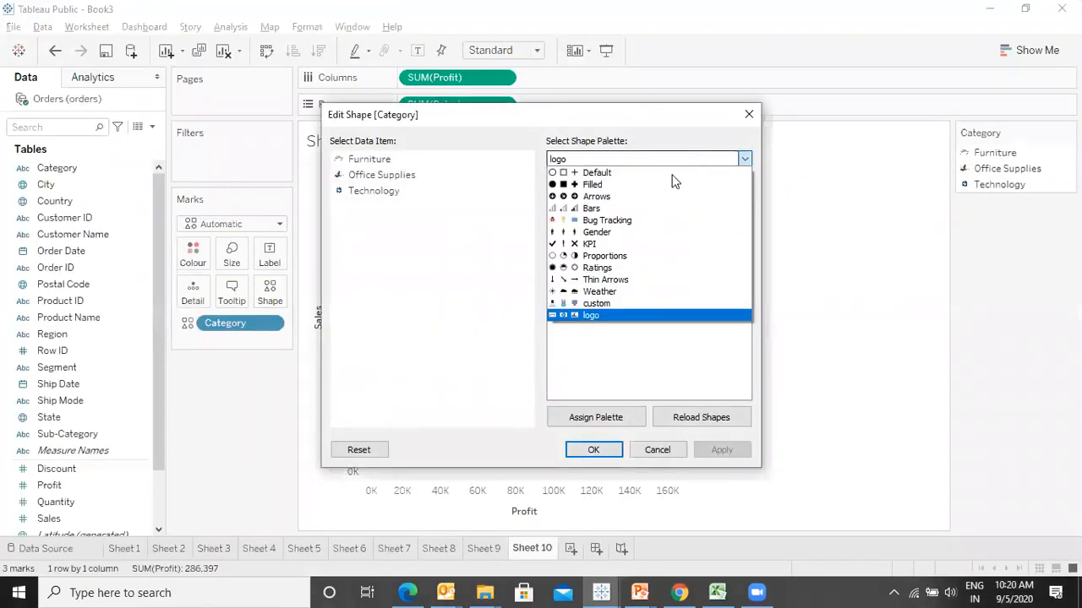
{"action": "left_click", "coordinate": [597, 304]}
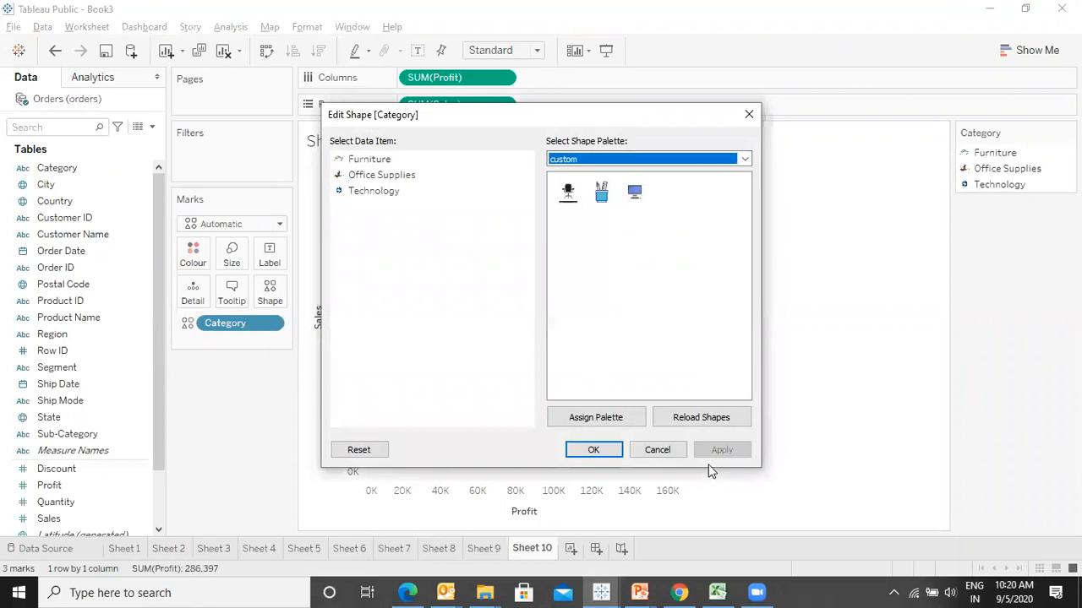
{"action": "left_click", "coordinate": [614, 416]}
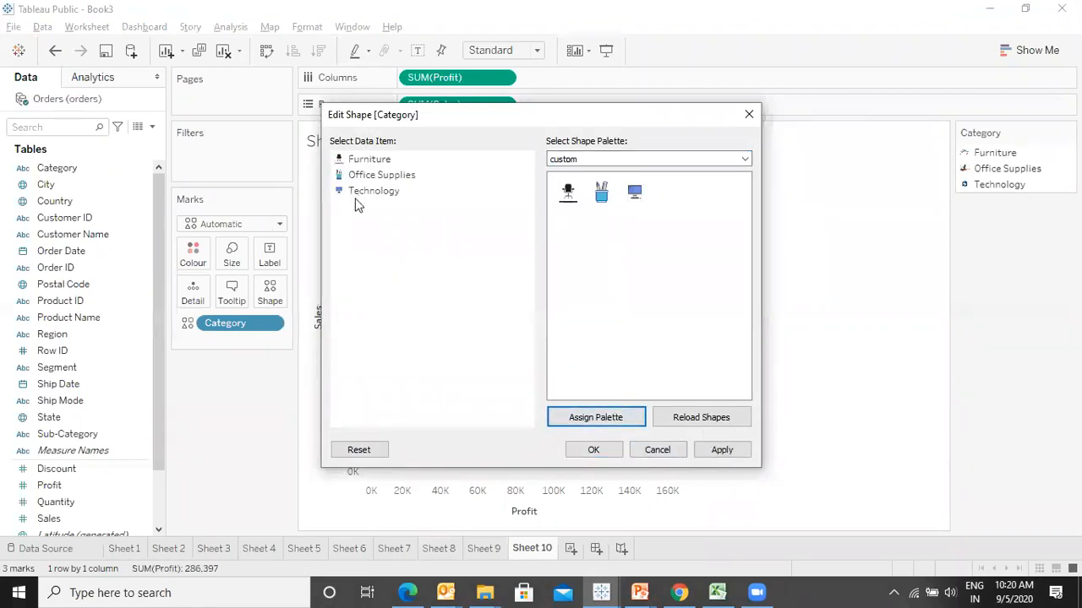
{"action": "left_click", "coordinate": [742, 452]}
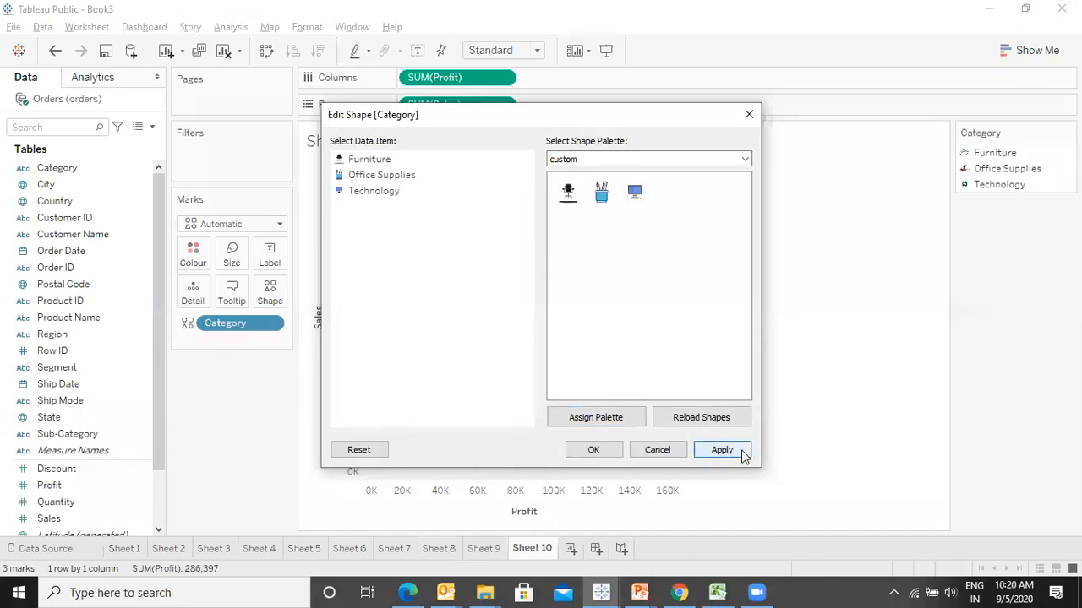
{"action": "left_click", "coordinate": [596, 451]}
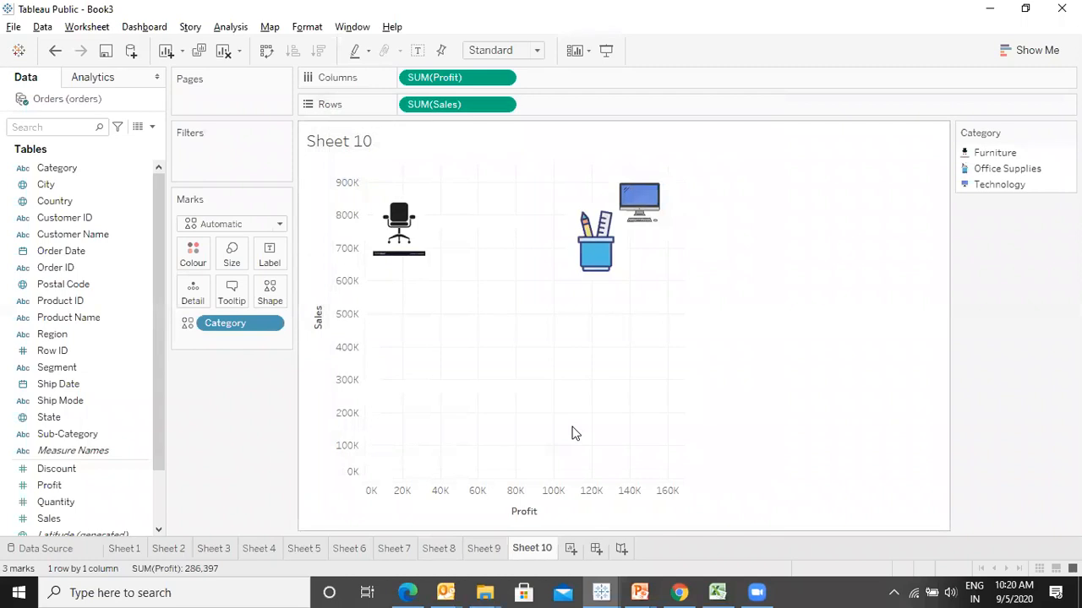
- Switch to the PowerPoint slideshow and advance to the "Displaying Details" slide
{"action": "key", "text": "alt+Tab"}
{"action": "key", "text": "alt+Tab"}
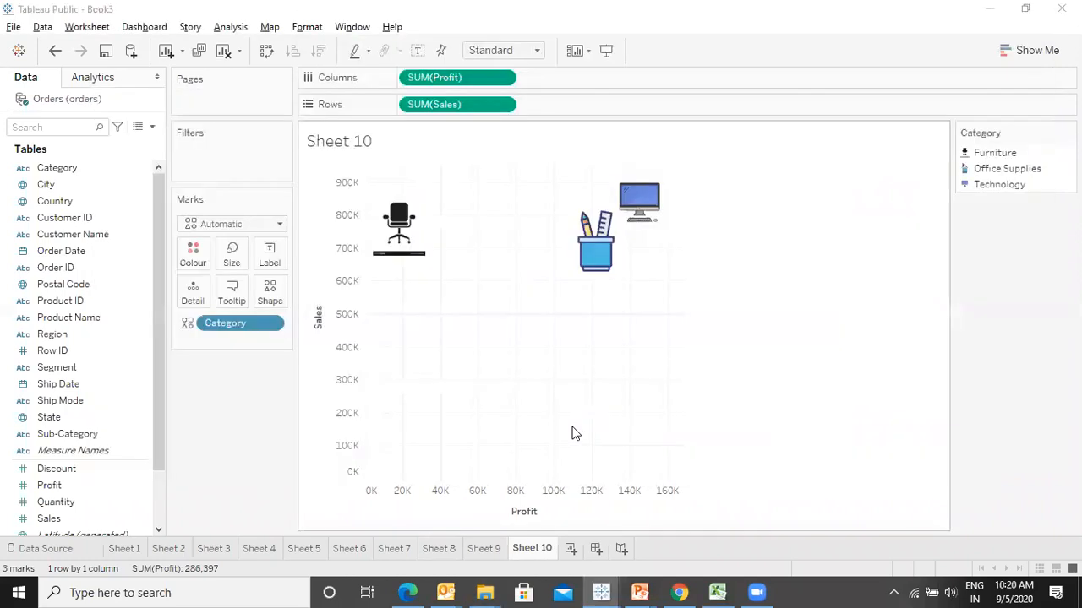
{"action": "key", "text": "alt+Tab"}
{"action": "key", "text": "alt+Tab"}
{"action": "key", "text": "alt+Tab"}
{"action": "key", "text": "Right"}
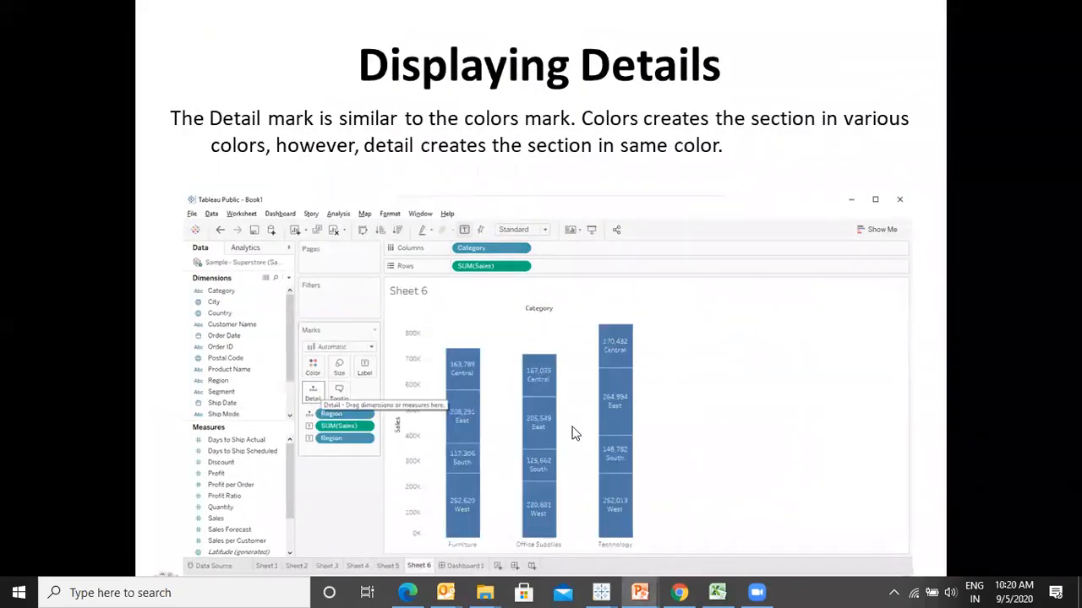
- Back in Tableau, add a new worksheet with a bar chart of Sales by Category, fitted to Entire View
{"action": "key", "text": "alt+Tab"}
{"action": "left_click", "coordinate": [568, 556]}
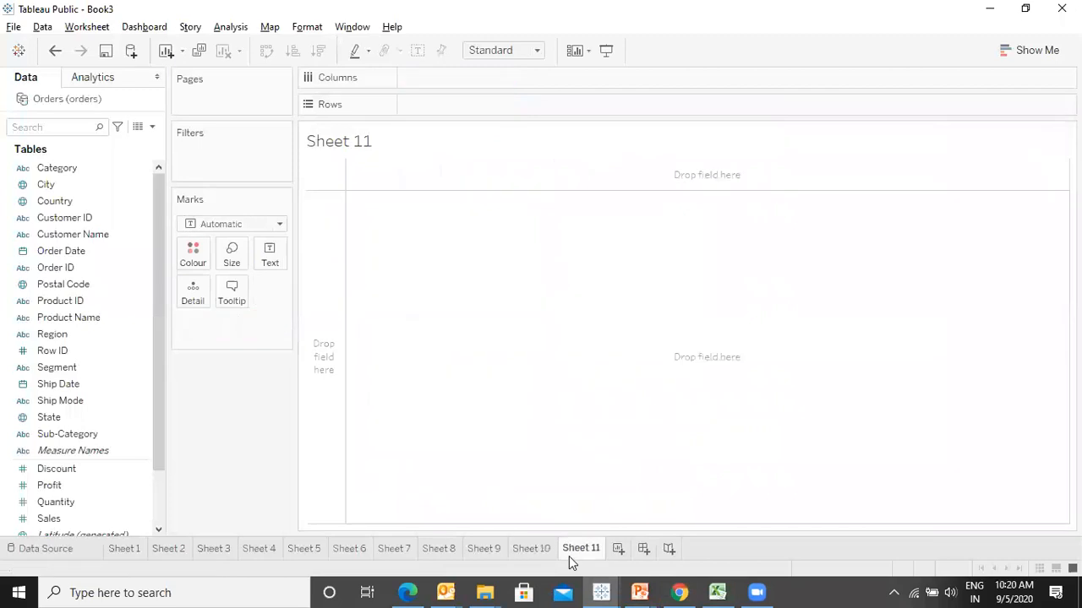
{"action": "double_click", "coordinate": [107, 516]}
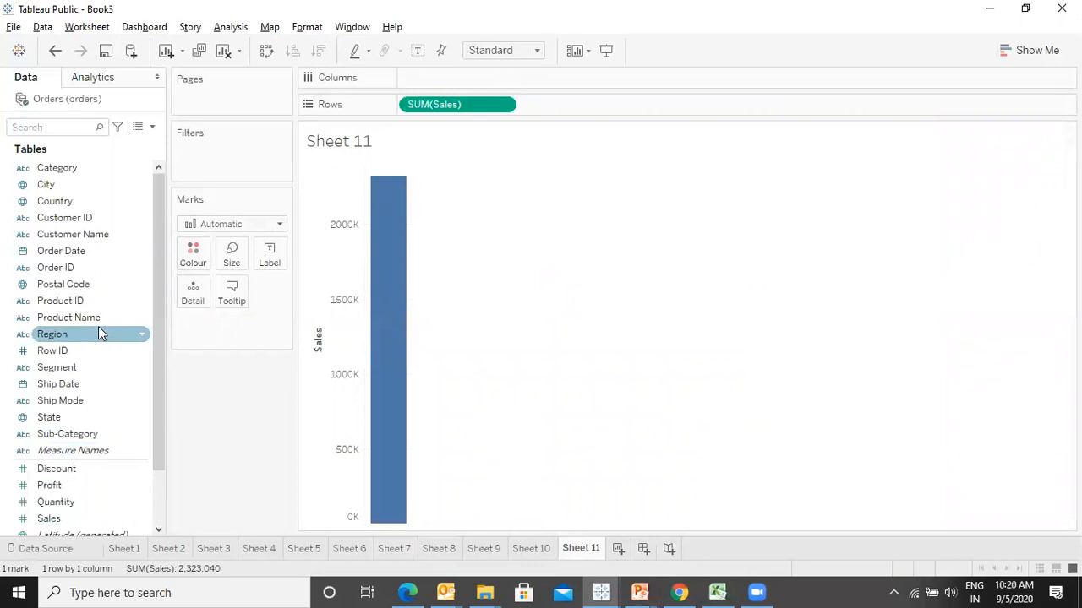
{"action": "double_click", "coordinate": [78, 167]}
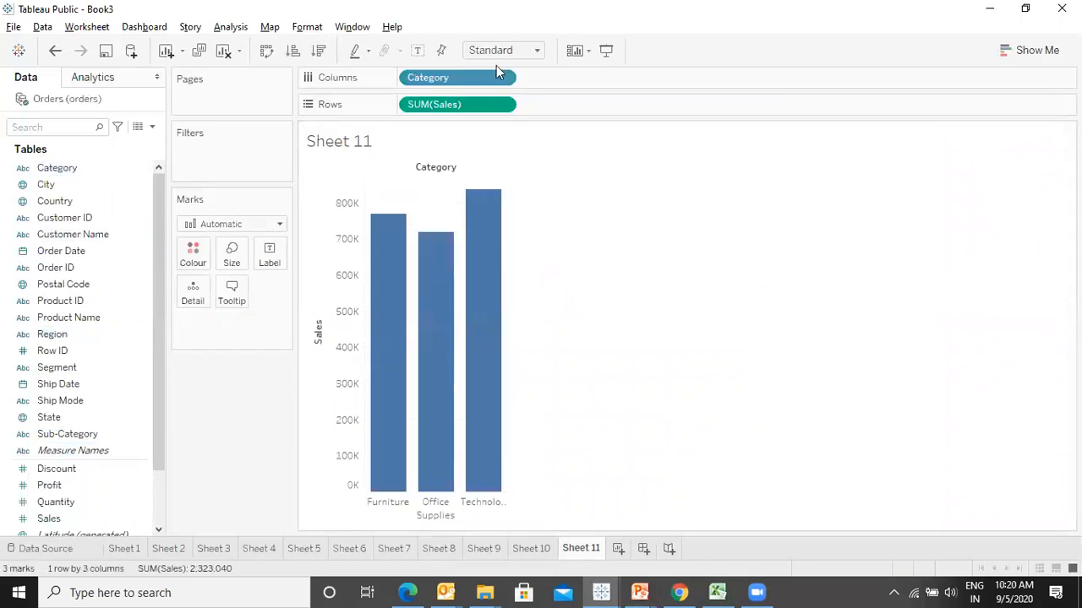
{"action": "left_click", "coordinate": [536, 49]}
{"action": "left_click", "coordinate": [493, 104]}
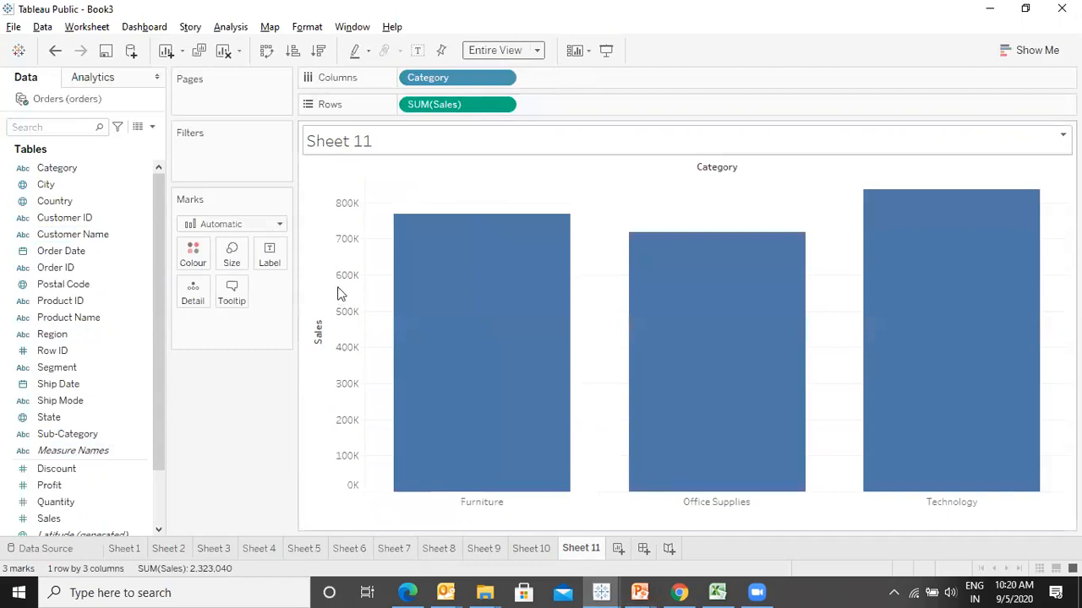
- Colour the Sales bars by Region and inspect the West segment of Technology
{"action": "mouse_move", "coordinate": [896, 460]}
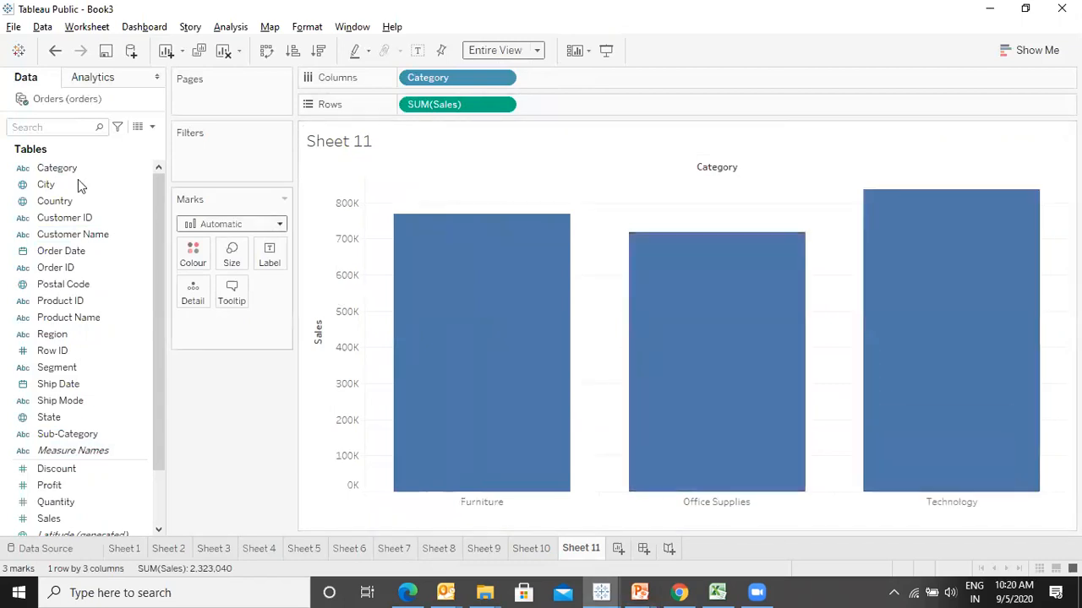
{"action": "left_click_drag", "start_coordinate": [133, 335], "coordinate": [203, 251]}
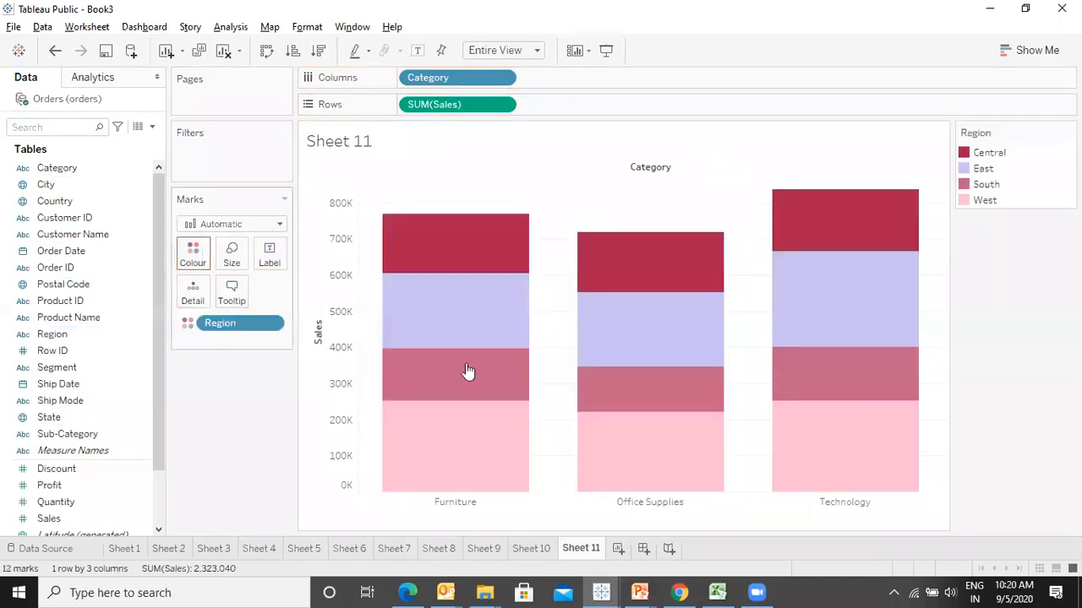
{"action": "mouse_move", "coordinate": [749, 492]}
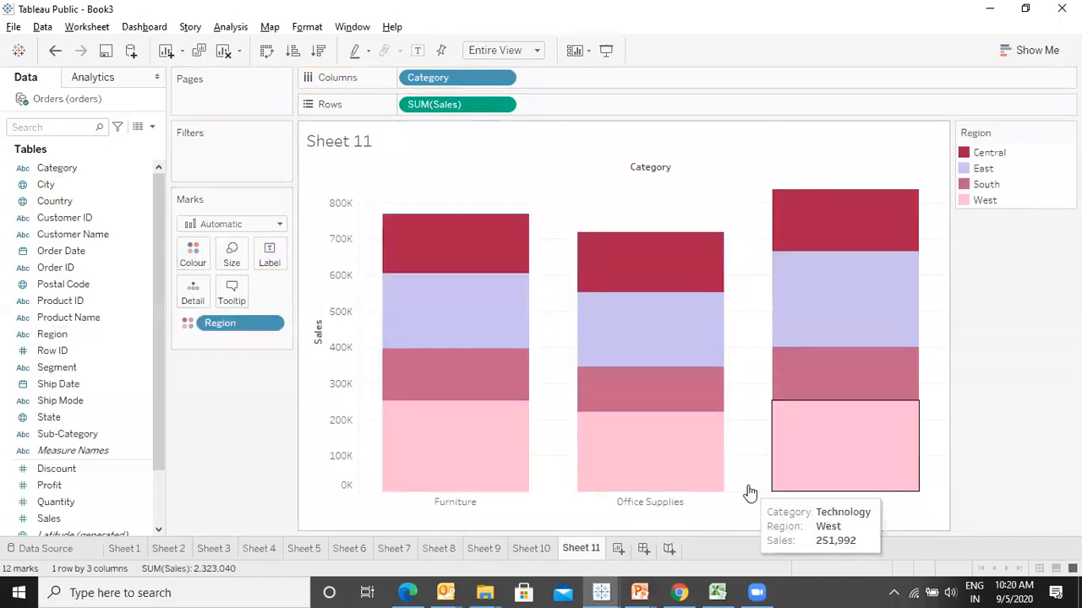
- Remove the Region colouring and split the Sales bars by Region using the Detail mark
{"action": "left_click_drag", "start_coordinate": [229, 323], "coordinate": [225, 477]}
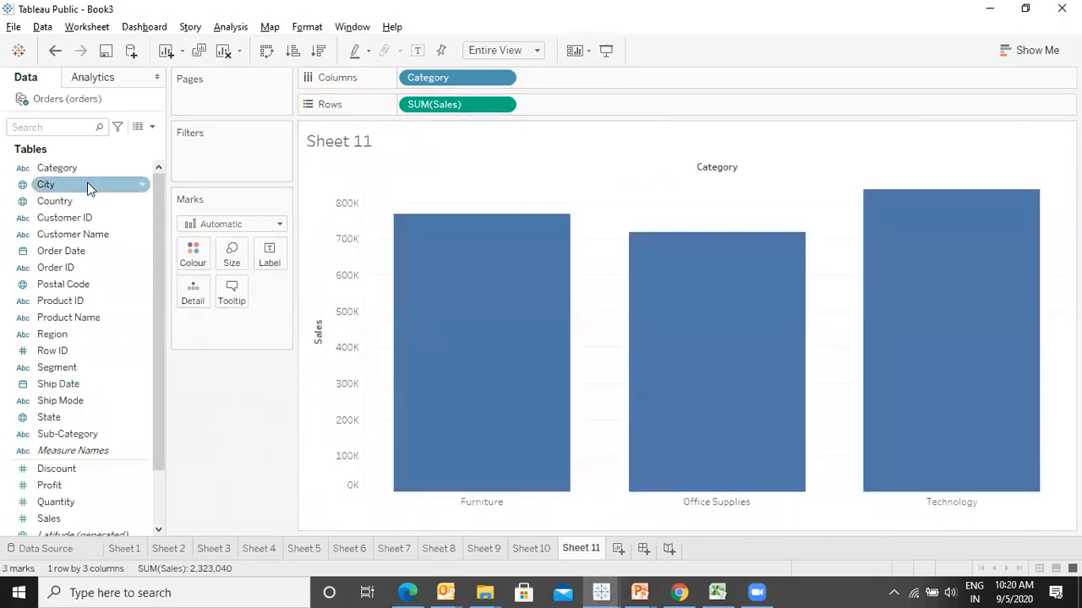
{"action": "left_click_drag", "start_coordinate": [71, 338], "coordinate": [195, 302]}
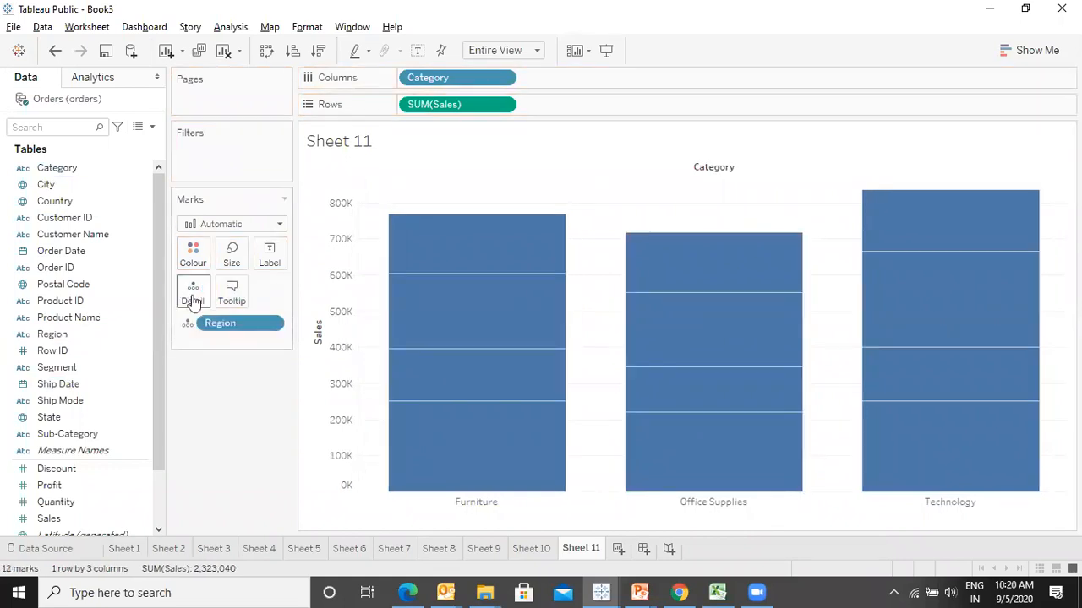
- View the Region-split Sales bars in presentation mode, returning to the worksheet once done
{"action": "key", "text": "F7"}
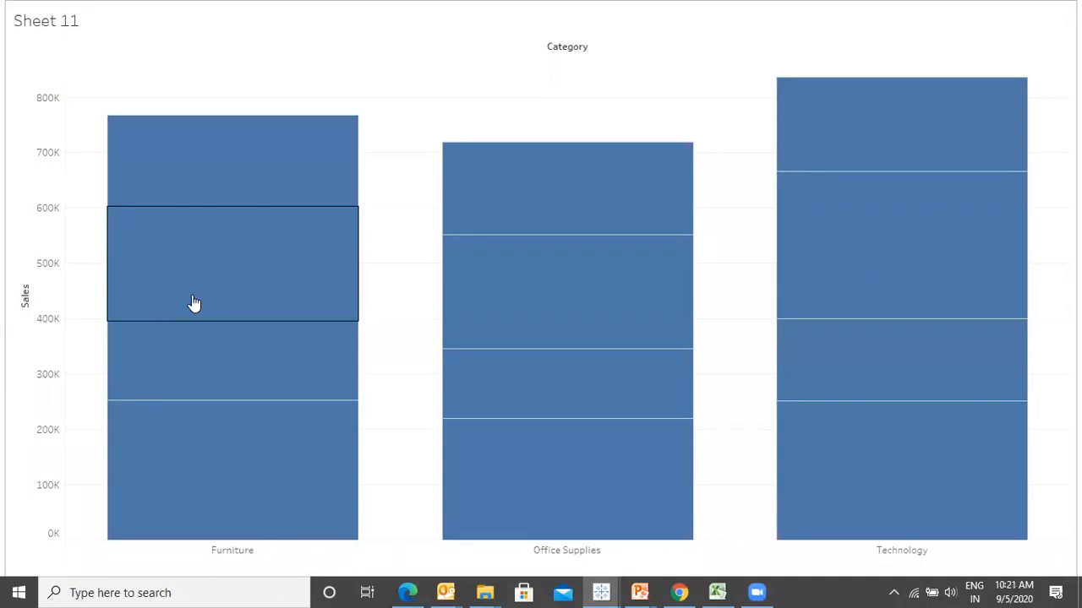
{"action": "key", "text": "F7"}
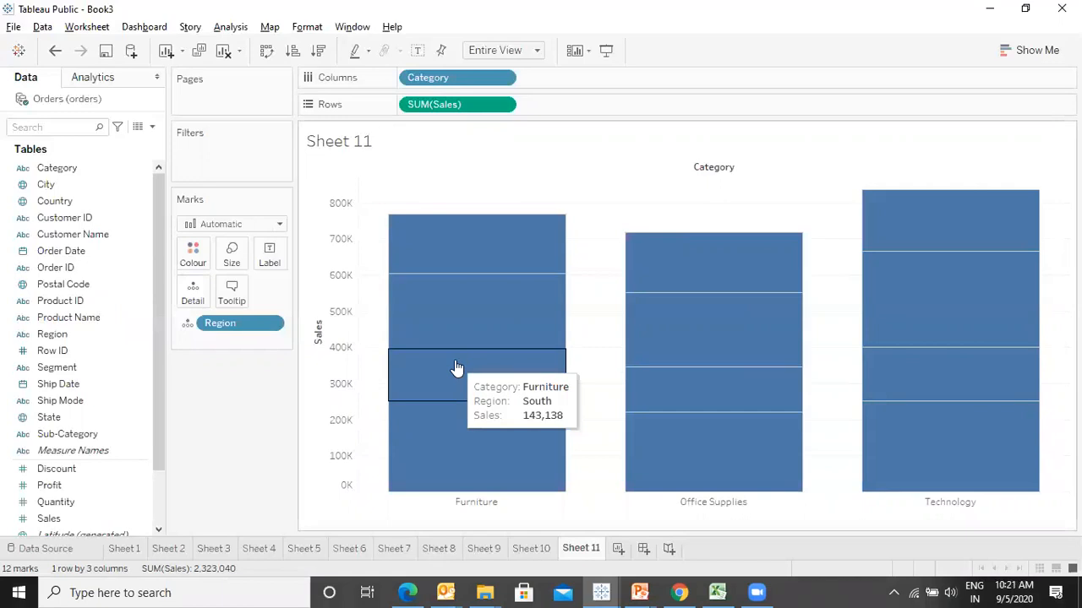
- Label the bar segments with Sales, Region and Profit, and check the labelled chart in presentation mode
{"action": "double_click", "coordinate": [72, 520]}
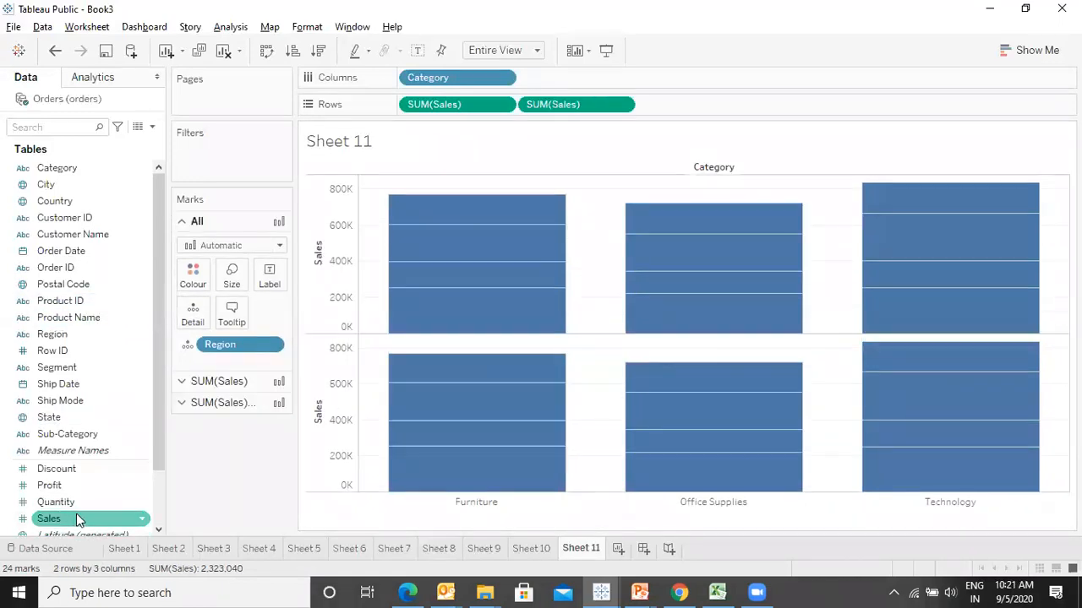
{"action": "key", "text": "ctrl+z"}
{"action": "left_click_drag", "start_coordinate": [56, 519], "coordinate": [267, 258]}
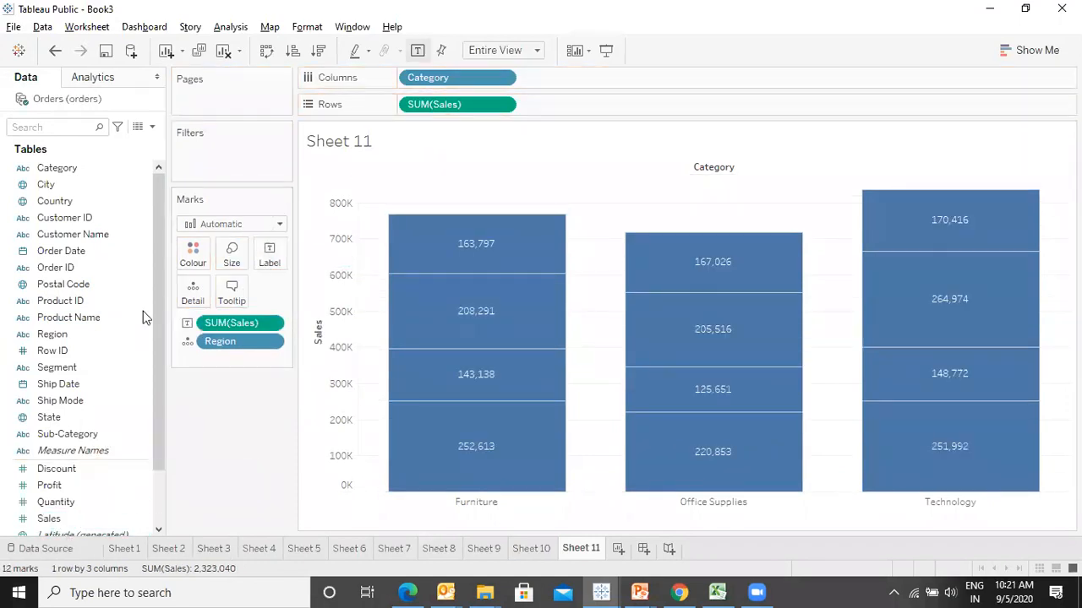
{"action": "left_click_drag", "start_coordinate": [66, 334], "coordinate": [274, 253]}
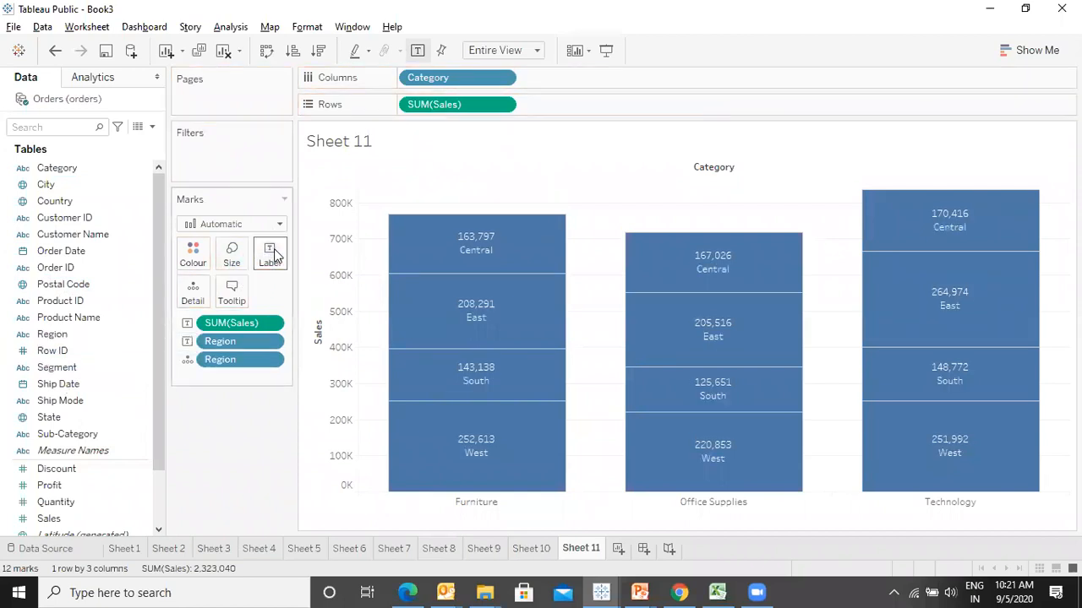
{"action": "left_click_drag", "start_coordinate": [78, 486], "coordinate": [277, 261]}
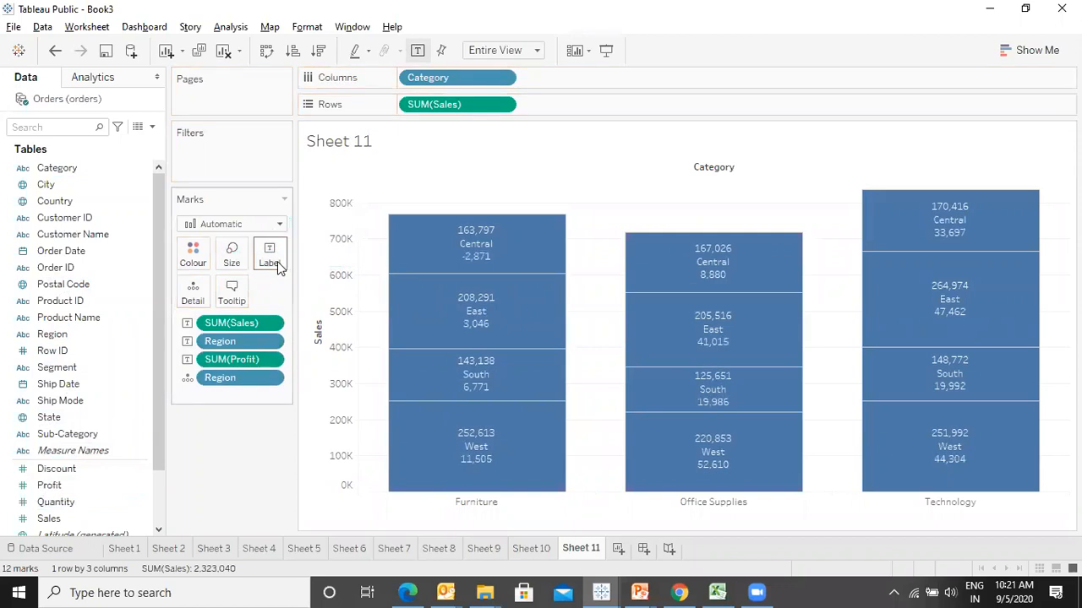
{"action": "key", "text": "F7"}
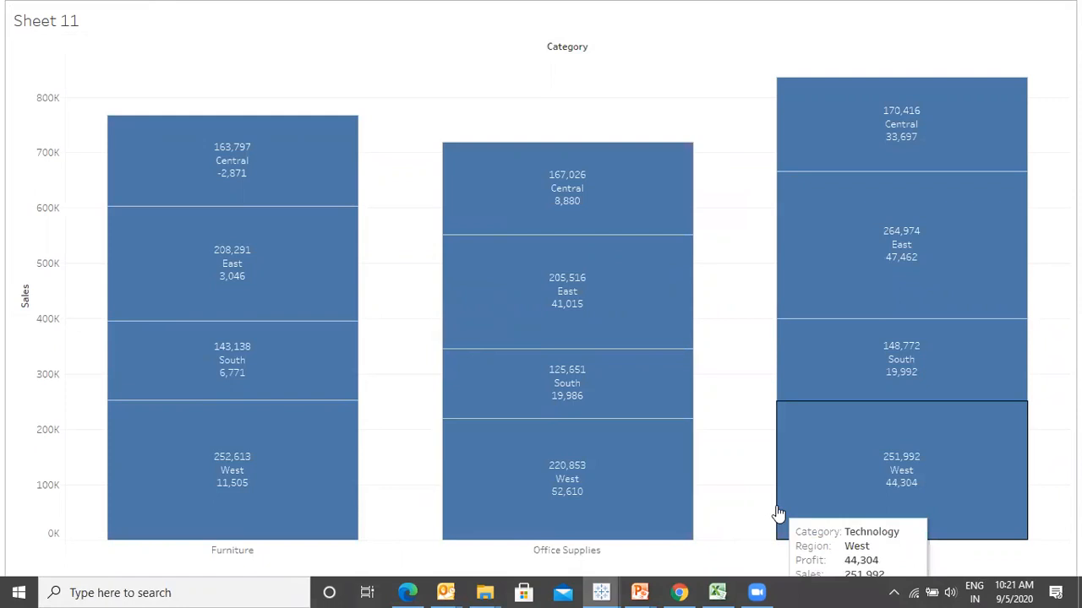
{"action": "key", "text": "Escape"}
- Switch to the PowerPoint slideshow and advance past the Assignment slide to the "Formatting Data" slide
{"action": "key", "text": "alt+Tab"}
{"action": "key", "text": "Right"}
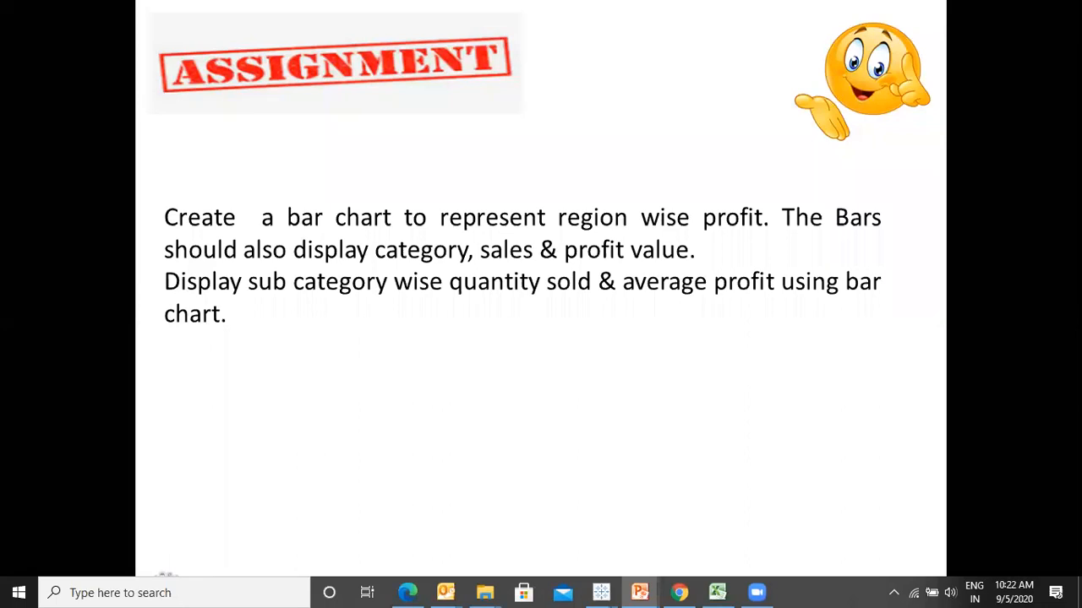
{"action": "key", "text": "Right"}
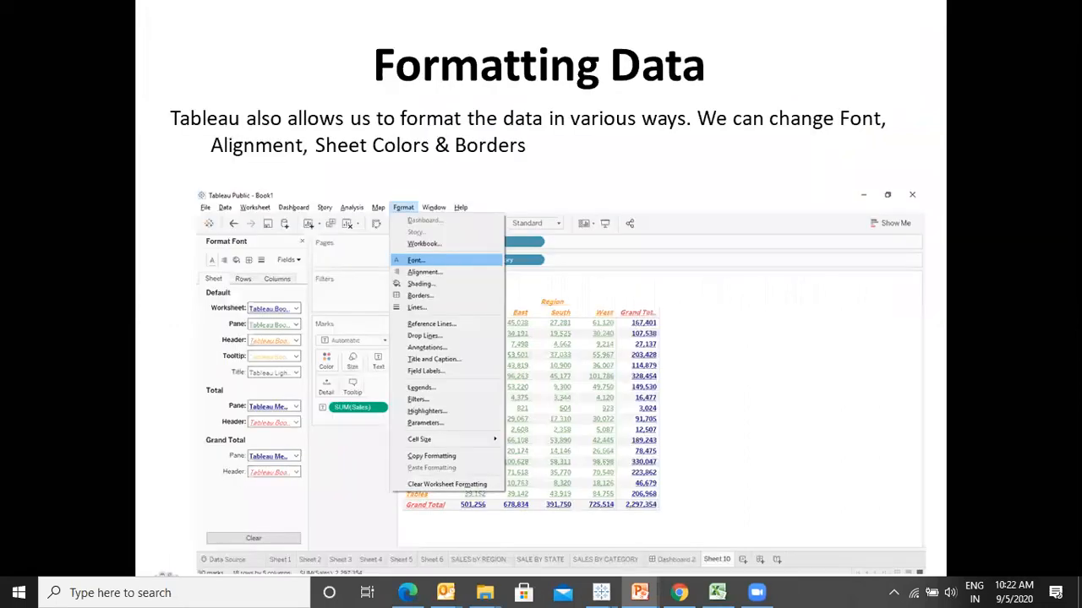
- Back in Tableau, edit the mark label text, prefixing the profit value with "Profit :" and the sales value with "Revenue :"
{"action": "key", "text": "alt+Tab"}
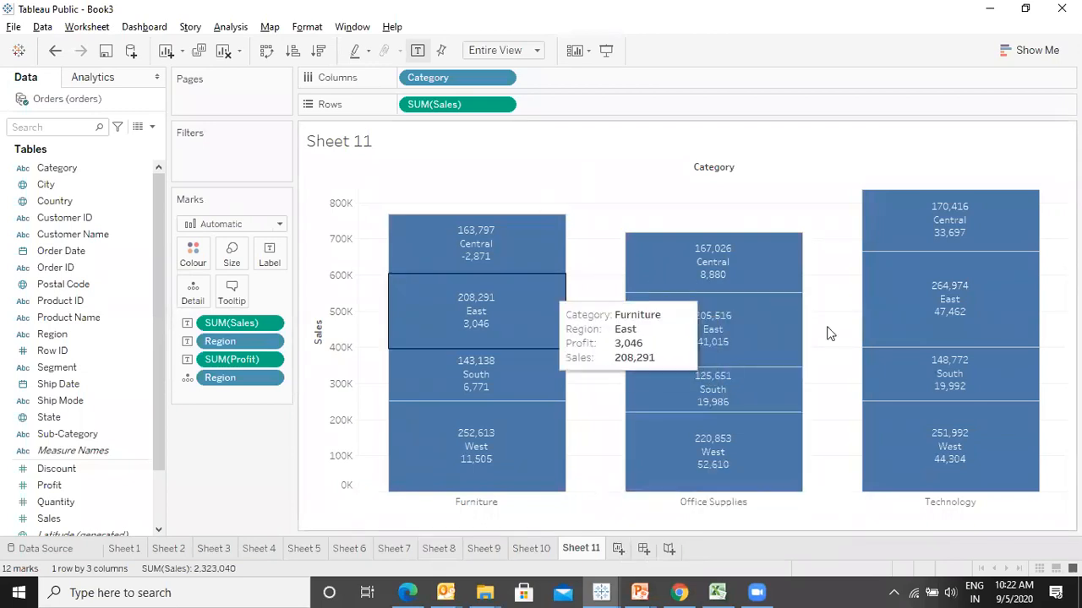
{"action": "left_click", "coordinate": [279, 262]}
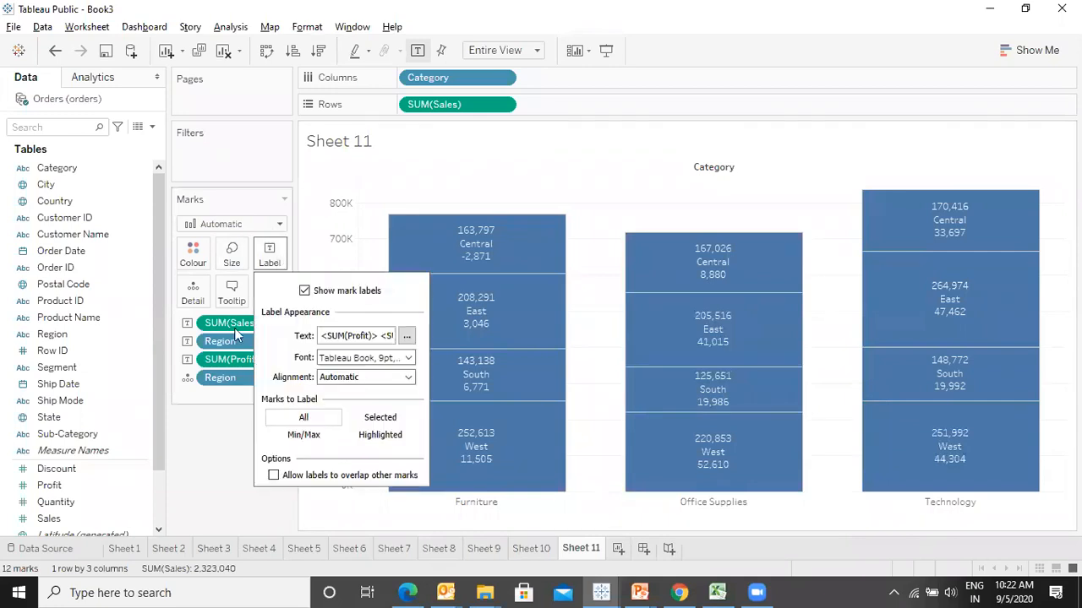
{"action": "left_click", "coordinate": [408, 336]}
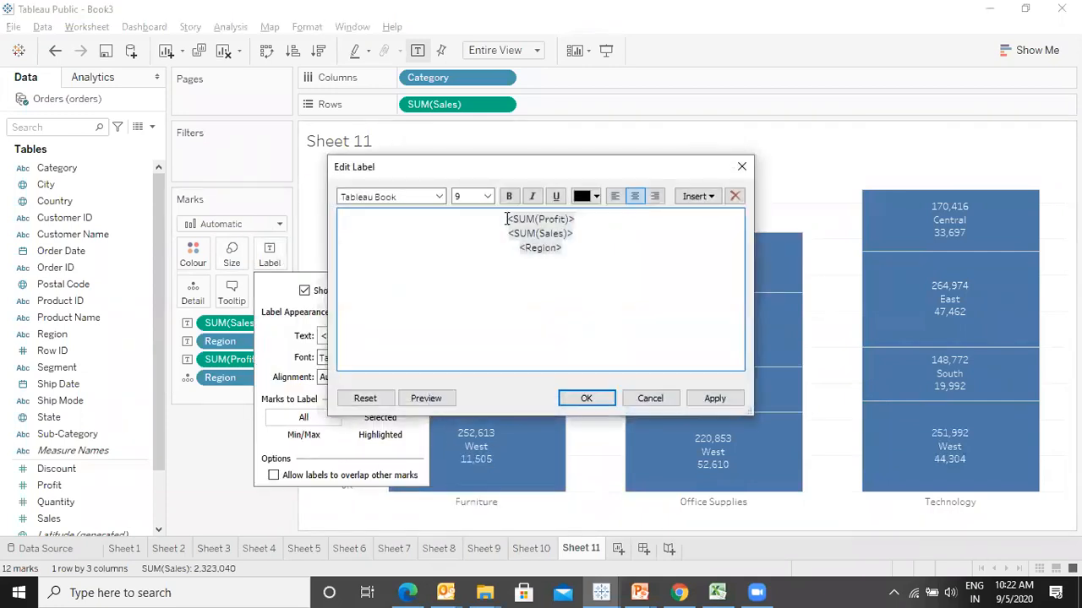
{"action": "left_click", "coordinate": [507, 219]}
{"action": "type", "text": "Profit "}
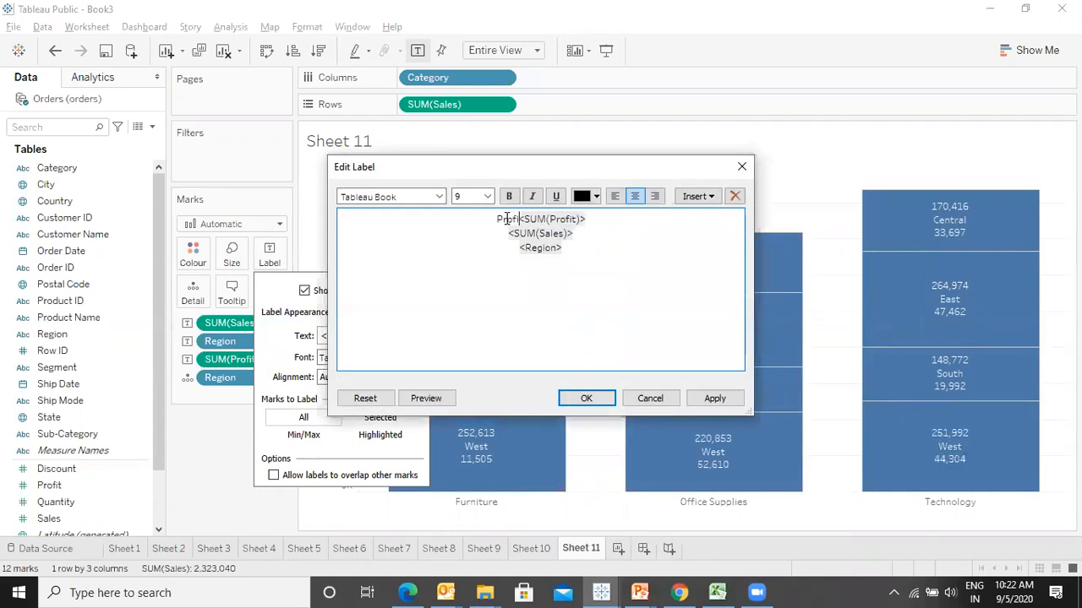
{"action": "type", "text": ":"}
{"action": "key", "text": "Down"}
{"action": "key", "text": "Down"}
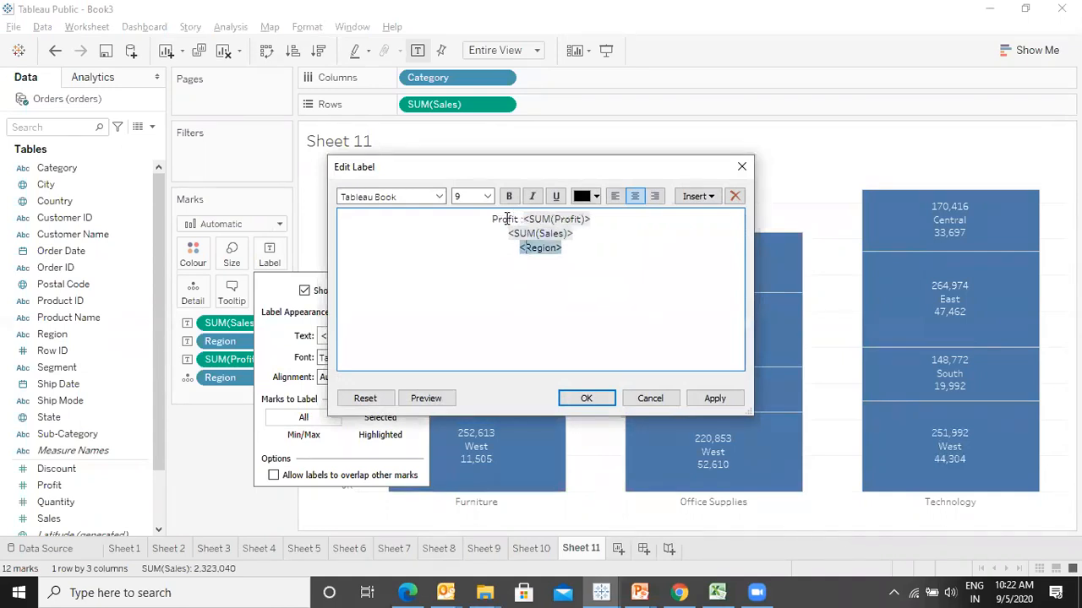
{"action": "key", "text": "Up"}
{"action": "key", "text": "Left"}
{"action": "type", "text": "Revenue :"}
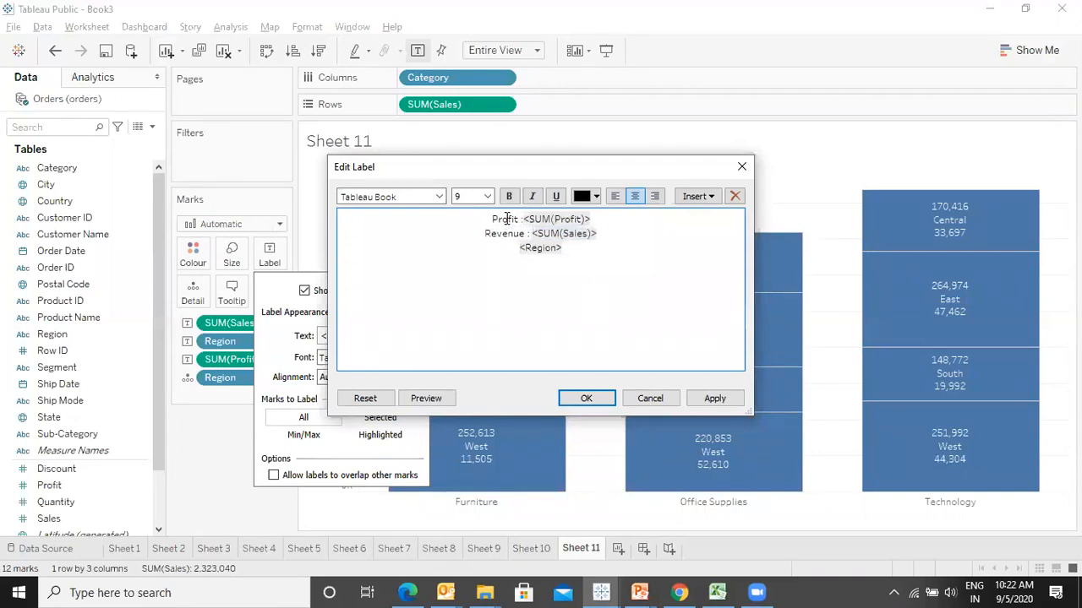
- Make the entire label text bold and apply the edited label to the bars
{"action": "key", "text": "ctrl+a"}
{"action": "left_click", "coordinate": [509, 196]}
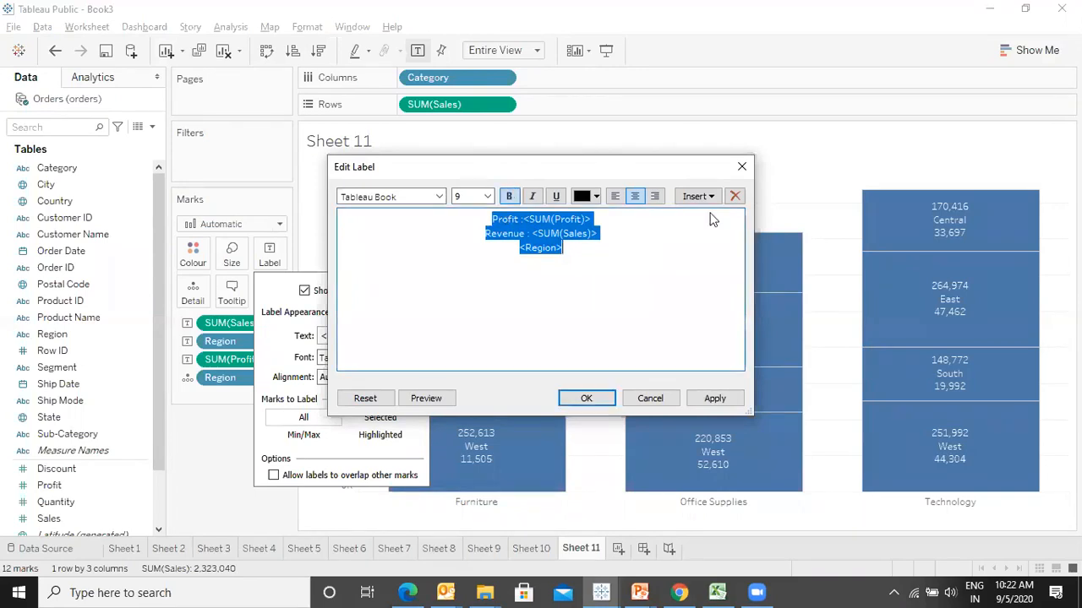
{"action": "left_click", "coordinate": [715, 399]}
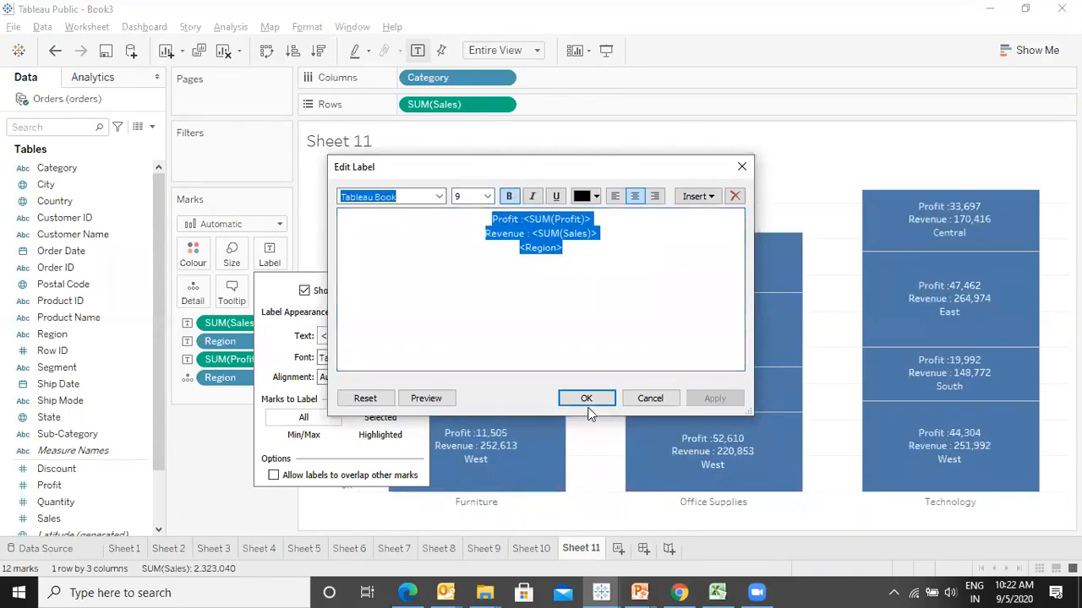
{"action": "left_click", "coordinate": [586, 400]}
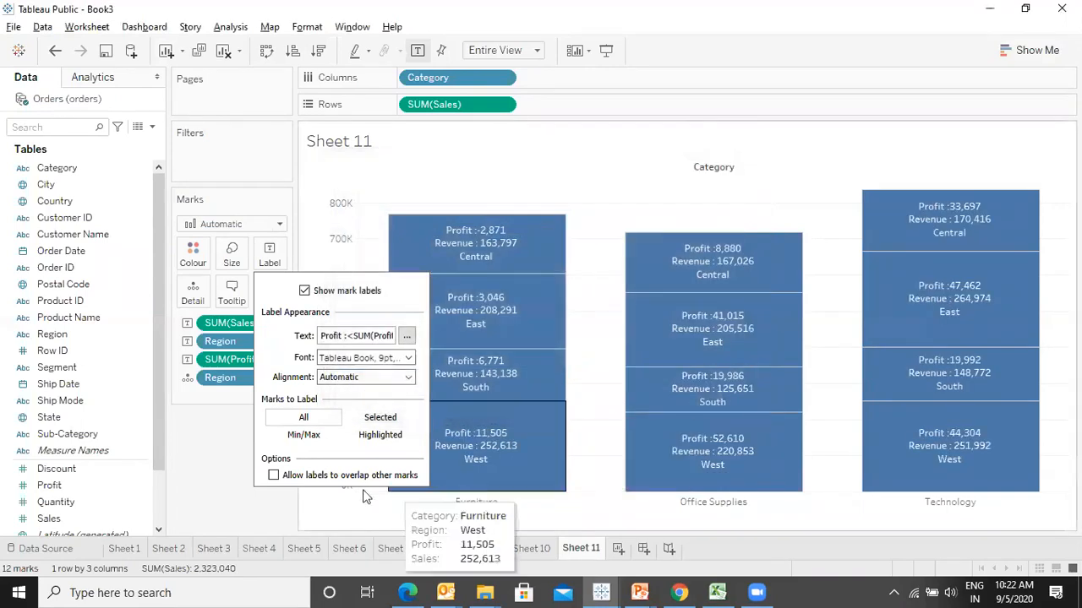
{"action": "left_click", "coordinate": [194, 499]}
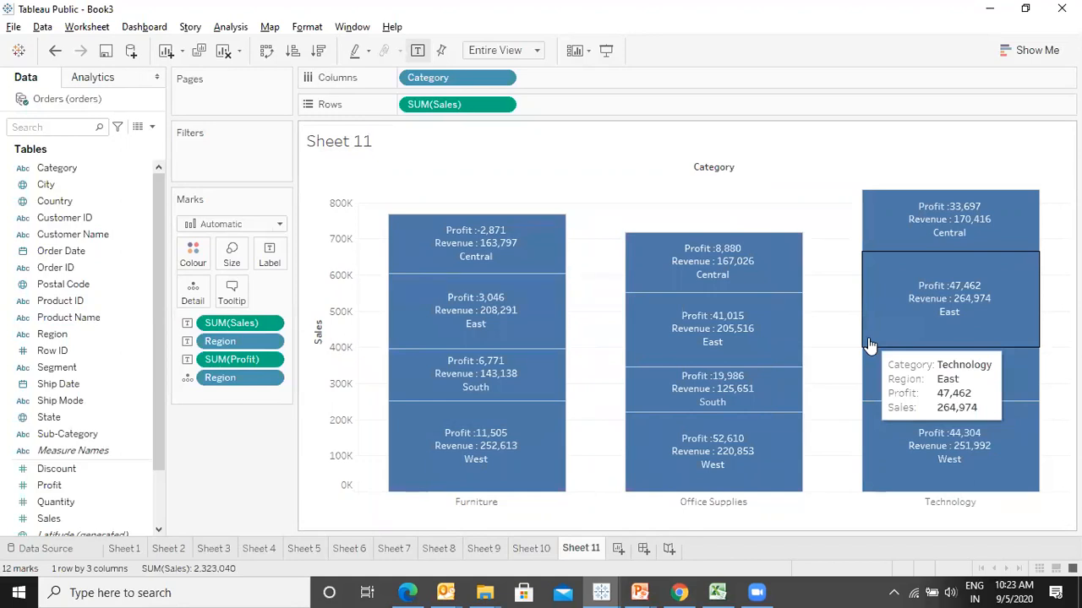
- Add a new worksheet and build a text table of Sales with Sub-Category as rows and Region as columns
{"action": "left_click", "coordinate": [622, 547]}
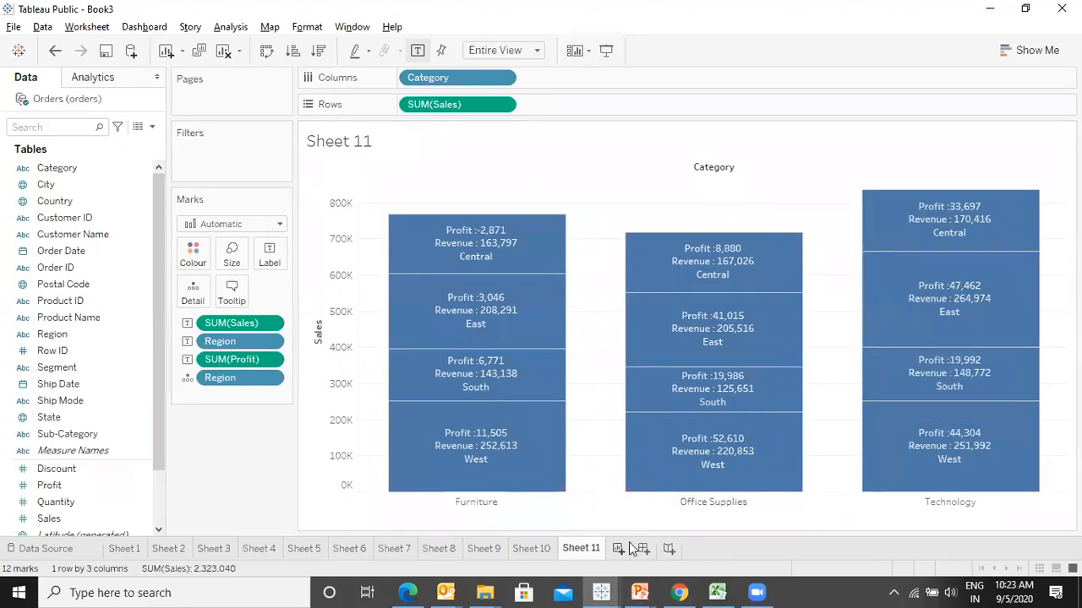
{"action": "key", "text": "alt+Tab"}
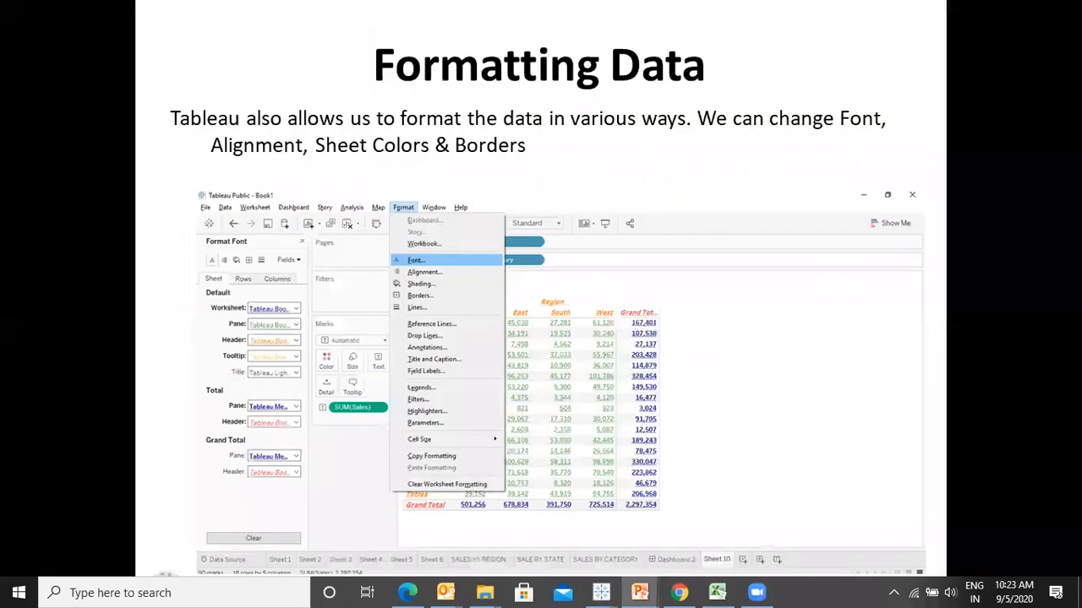
{"action": "key", "text": "alt+Tab"}
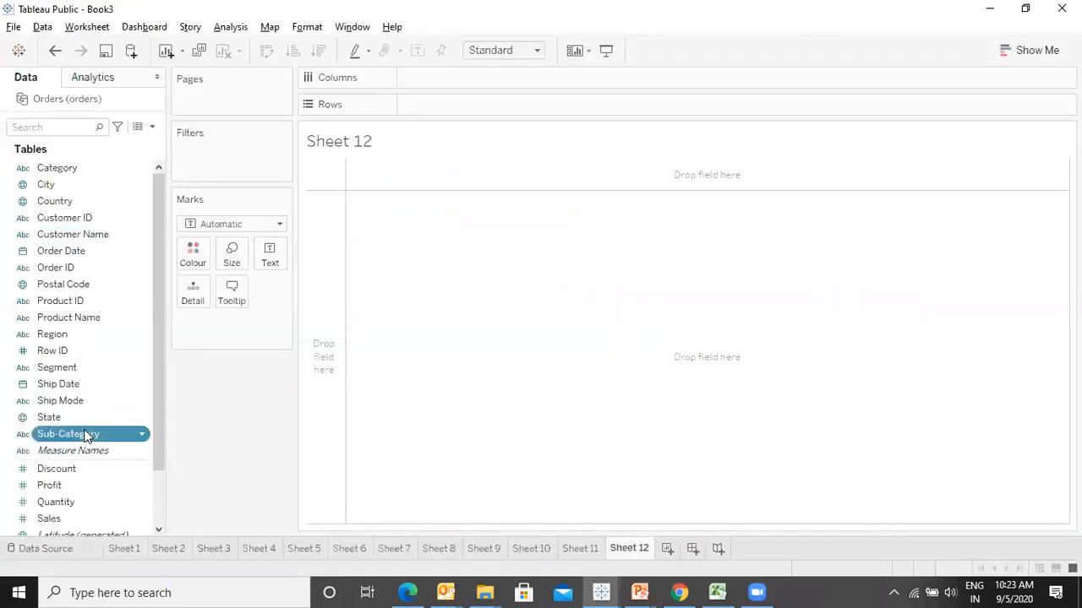
{"action": "double_click", "coordinate": [84, 435]}
{"action": "double_click", "coordinate": [56, 520]}
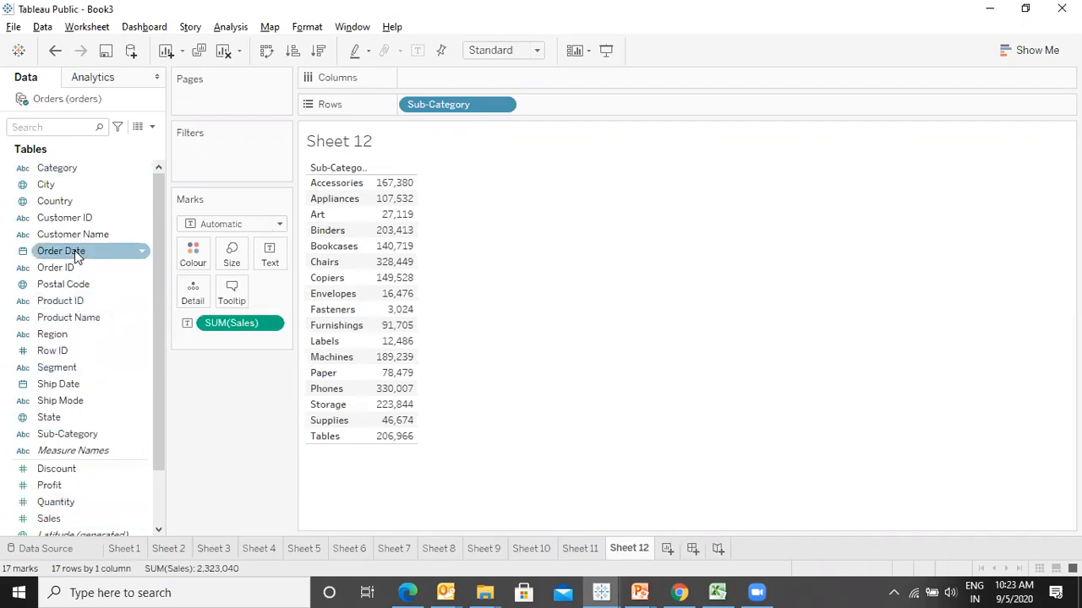
{"action": "double_click", "coordinate": [57, 342]}
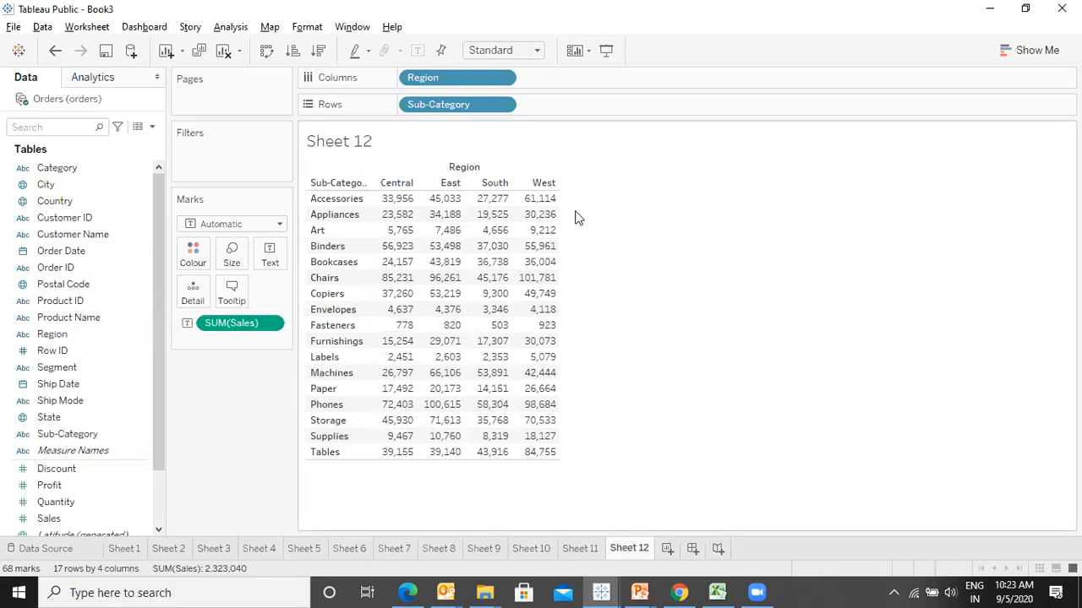
- Show both row and column grand totals in the Sales table
{"action": "left_click", "coordinate": [245, 29]}
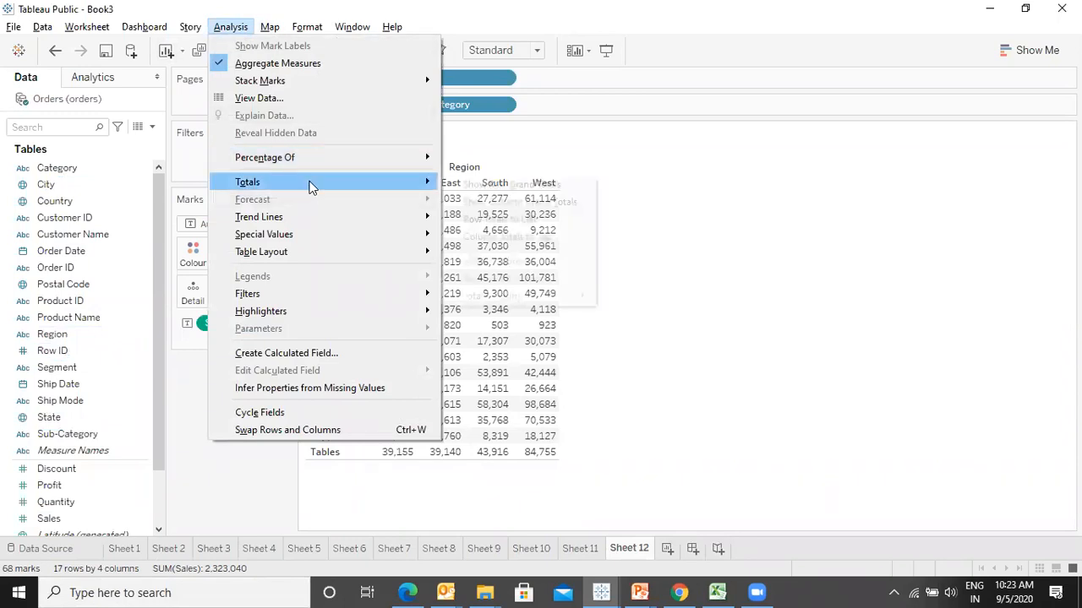
{"action": "mouse_move", "coordinate": [310, 186]}
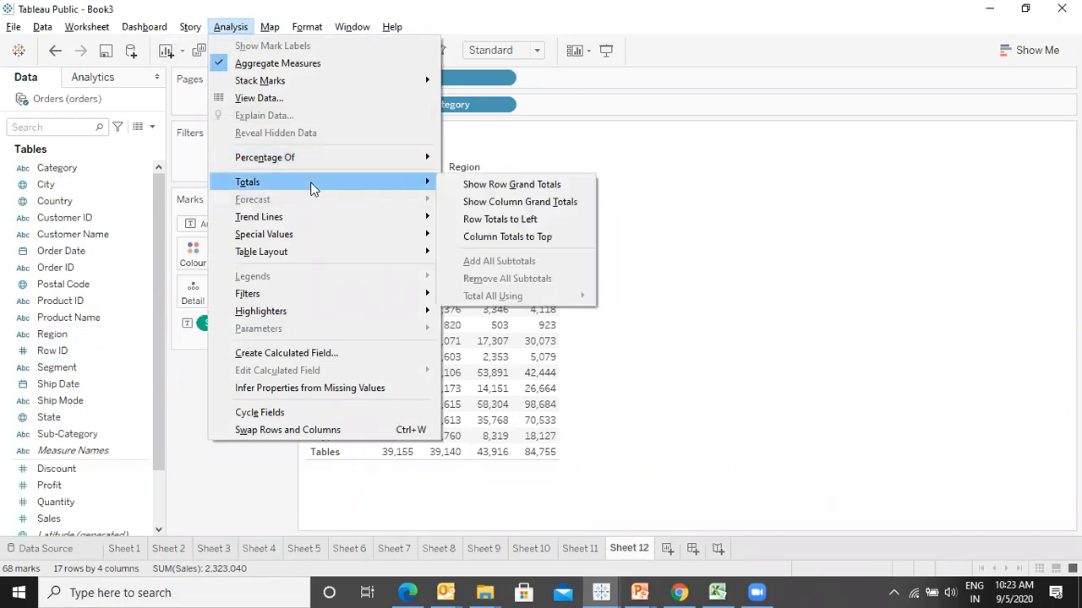
{"action": "left_click", "coordinate": [530, 184]}
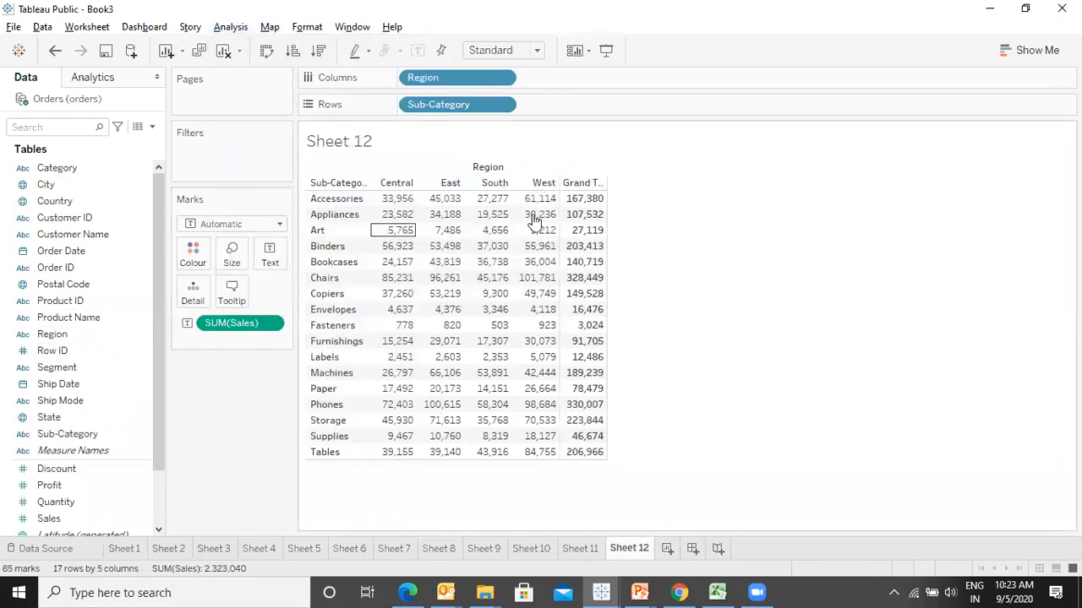
{"action": "left_click", "coordinate": [230, 27]}
{"action": "mouse_move", "coordinate": [300, 185]}
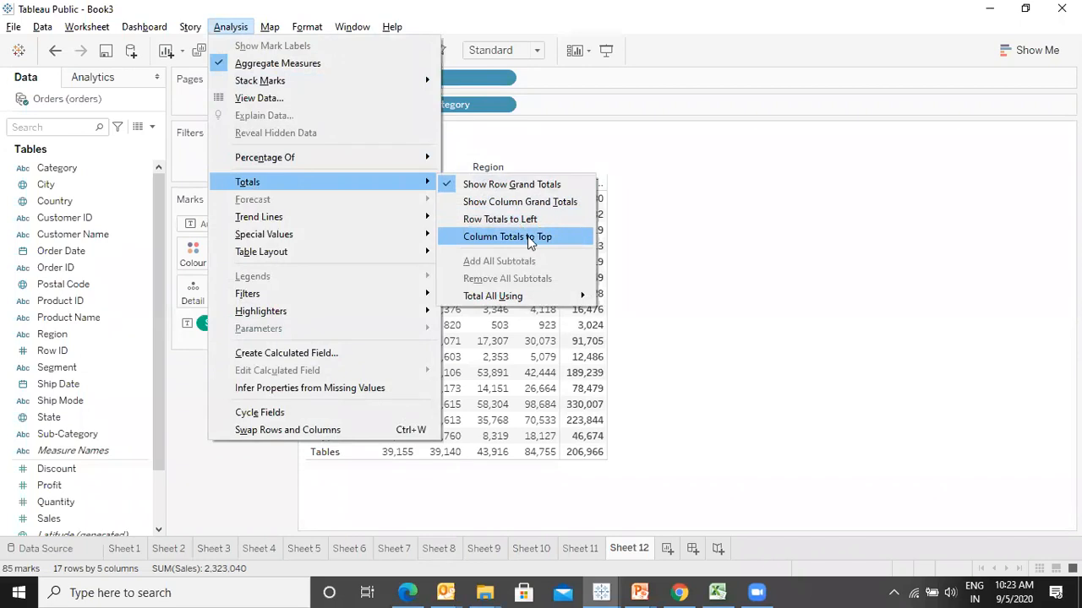
{"action": "left_click", "coordinate": [520, 206]}
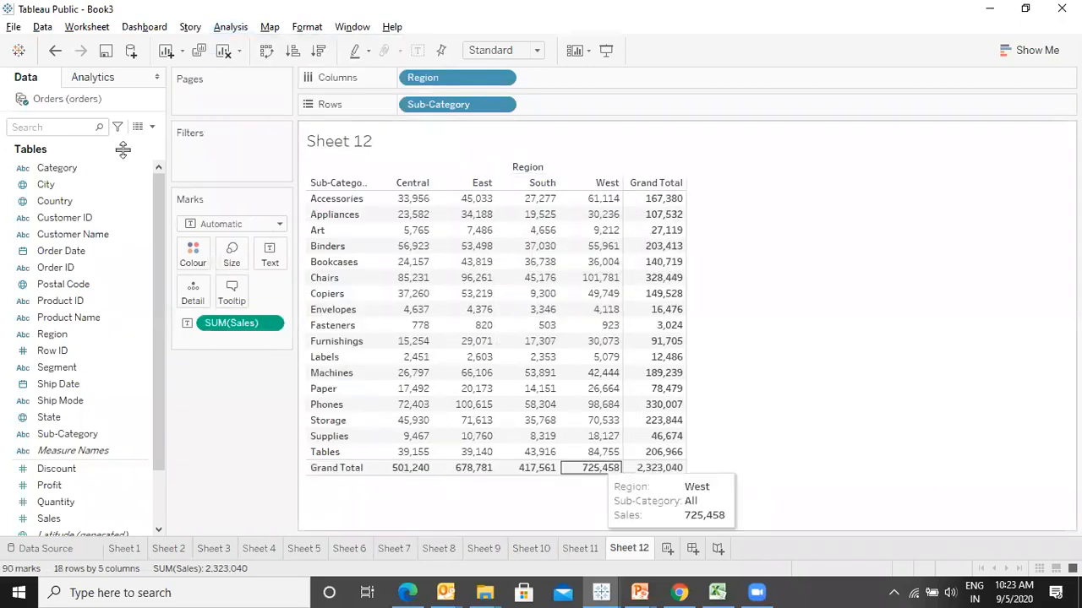
- Group the table rows by Category ahead of Sub-Category and add all subtotals
{"action": "left_click_drag", "start_coordinate": [91, 175], "coordinate": [587, 105]}
{"action": "left_click_drag", "start_coordinate": [439, 99], "coordinate": [700, 109]}
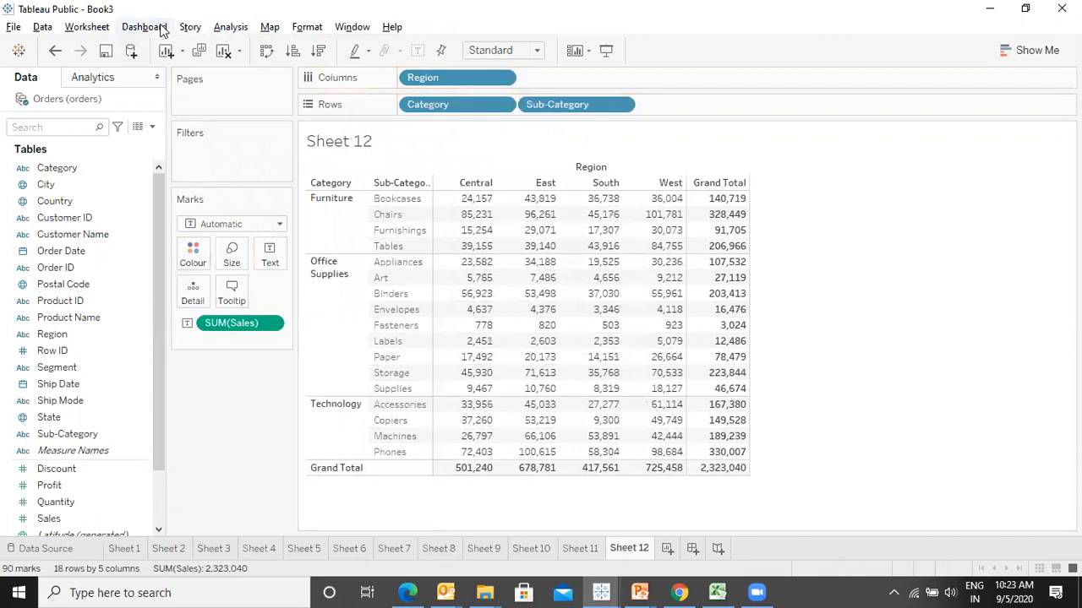
{"action": "left_click", "coordinate": [229, 28]}
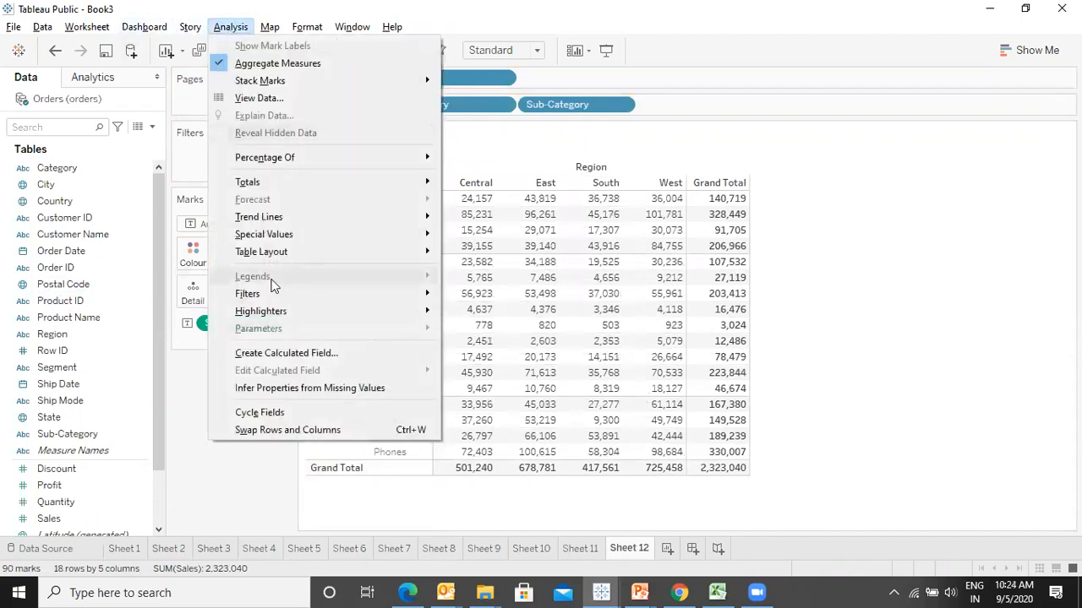
{"action": "mouse_move", "coordinate": [269, 181]}
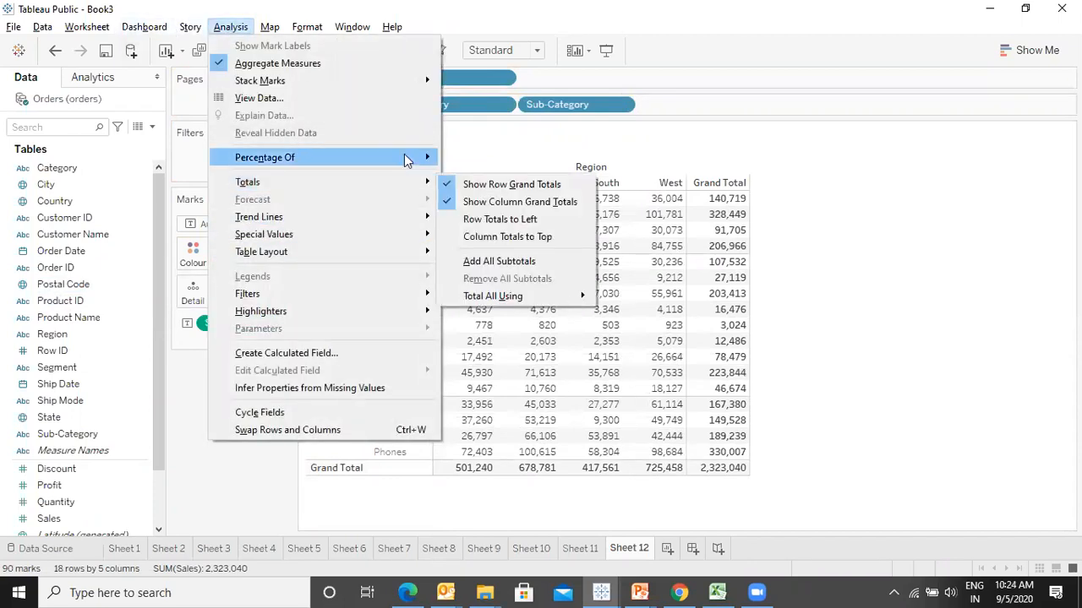
{"action": "left_click", "coordinate": [531, 262]}
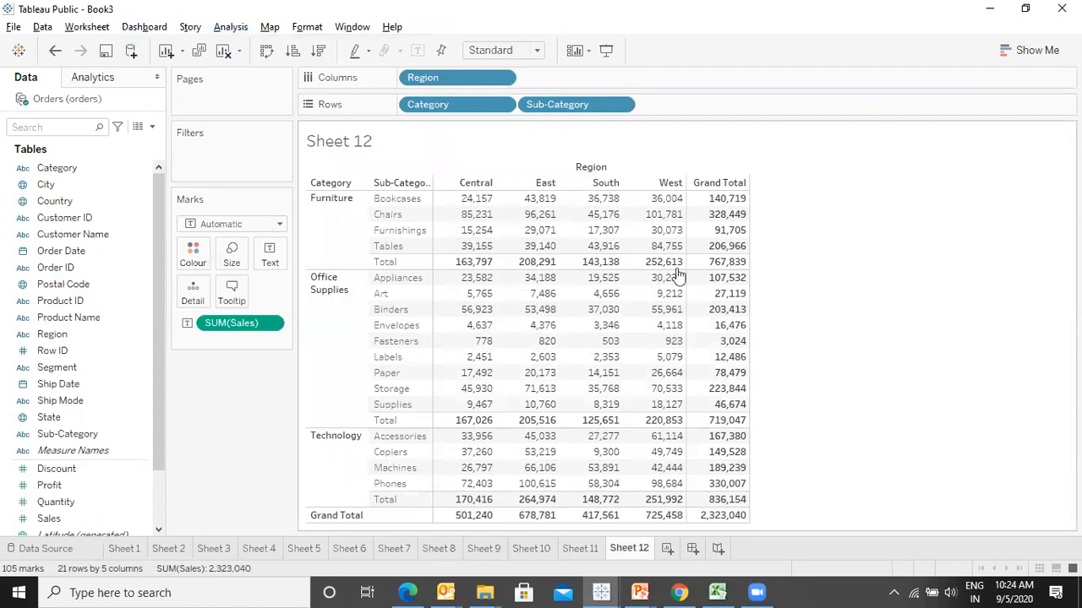
- Remove the Category field from the rows so that only Sub-Category breaks down the table
{"action": "left_click_drag", "start_coordinate": [427, 104], "coordinate": [25, 371]}
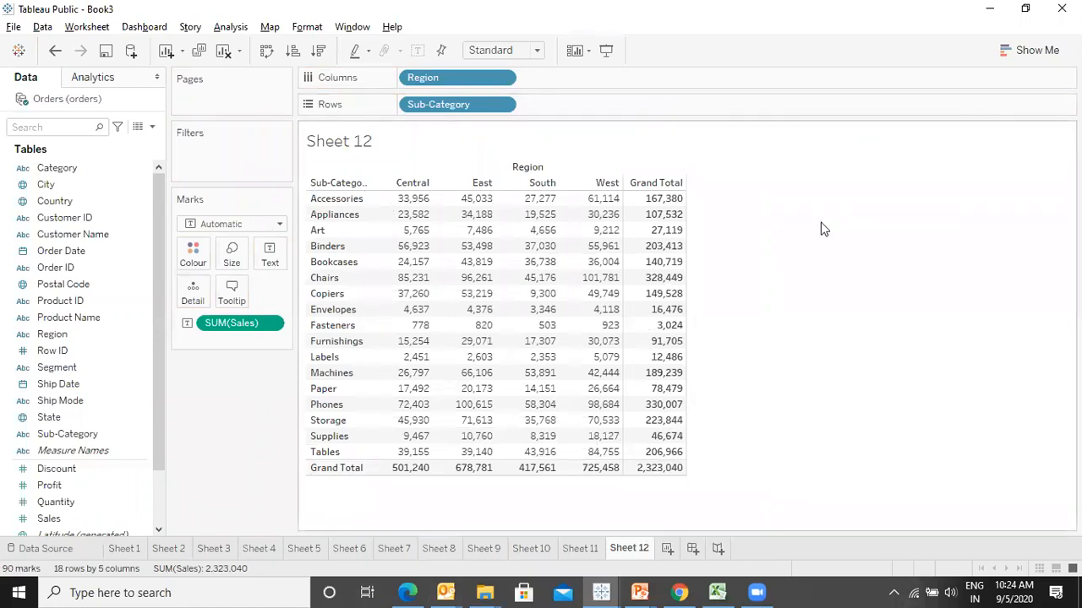
{"action": "left_click", "coordinate": [305, 29]}
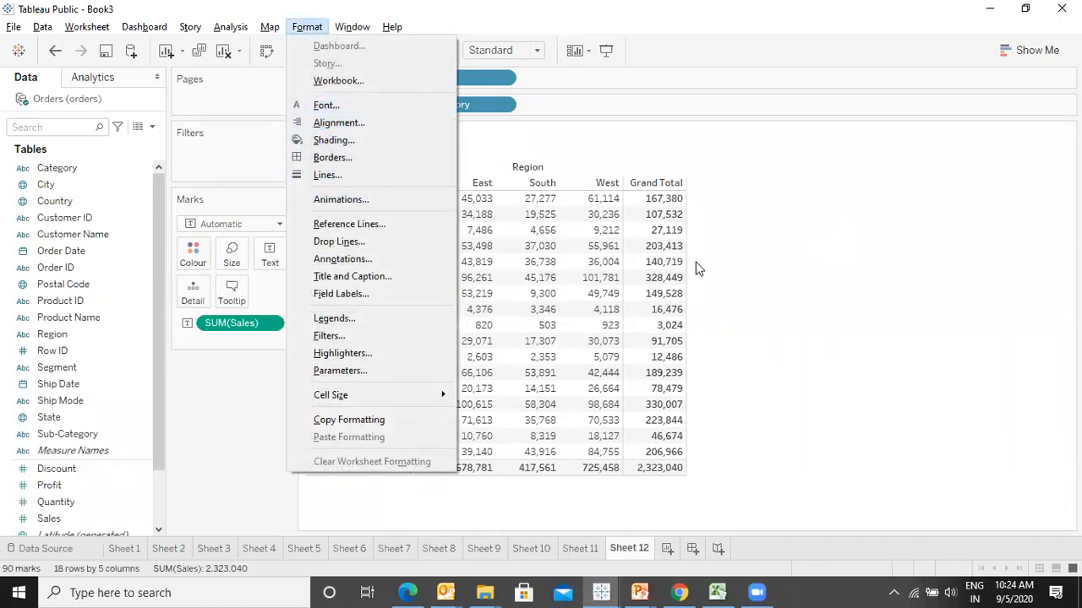
{"action": "left_click", "coordinate": [356, 107]}
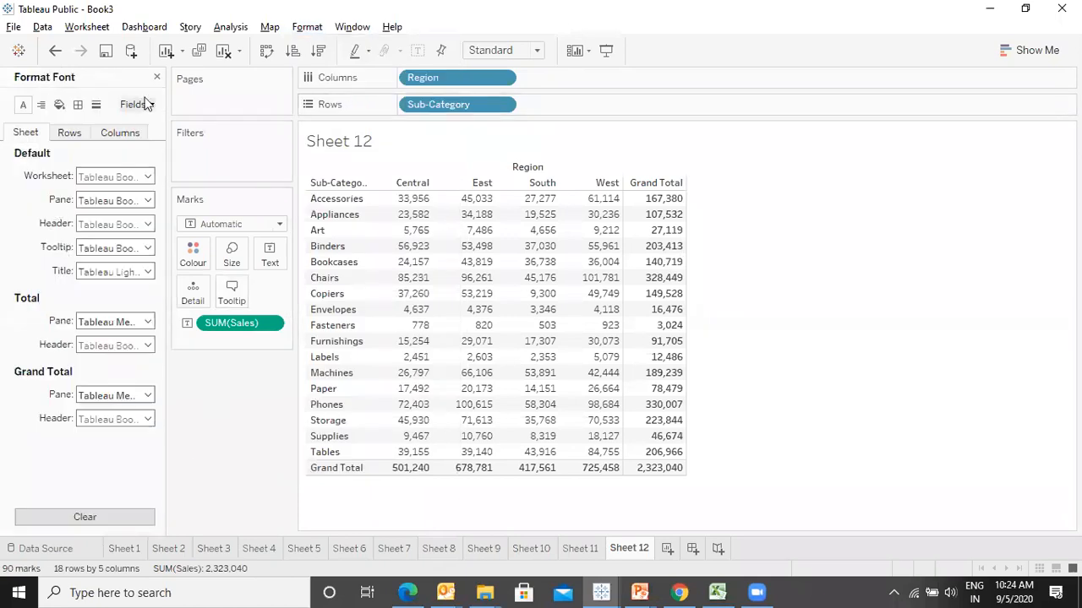
{"action": "left_click", "coordinate": [156, 78]}
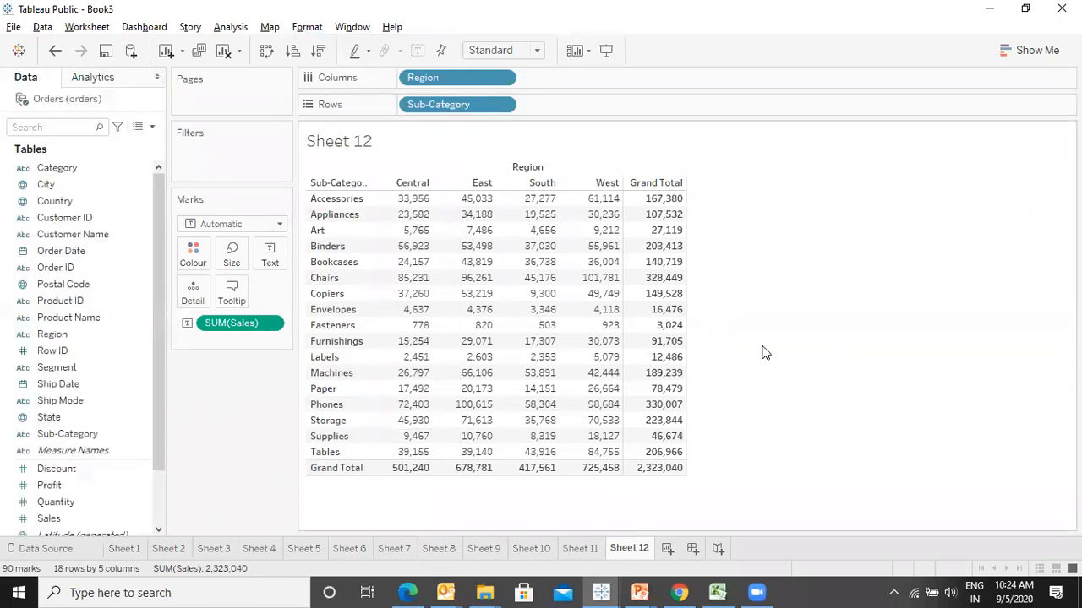
{"action": "right_click", "coordinate": [763, 266]}
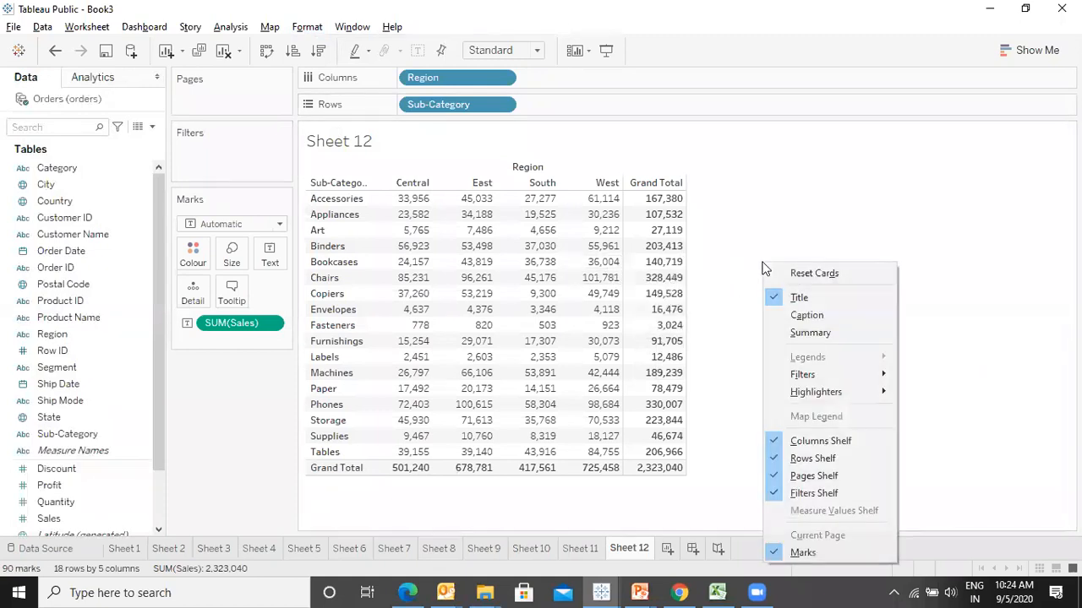
- Open the formatting options from a table value and make the default worksheet font bold
{"action": "right_click", "coordinate": [554, 278]}
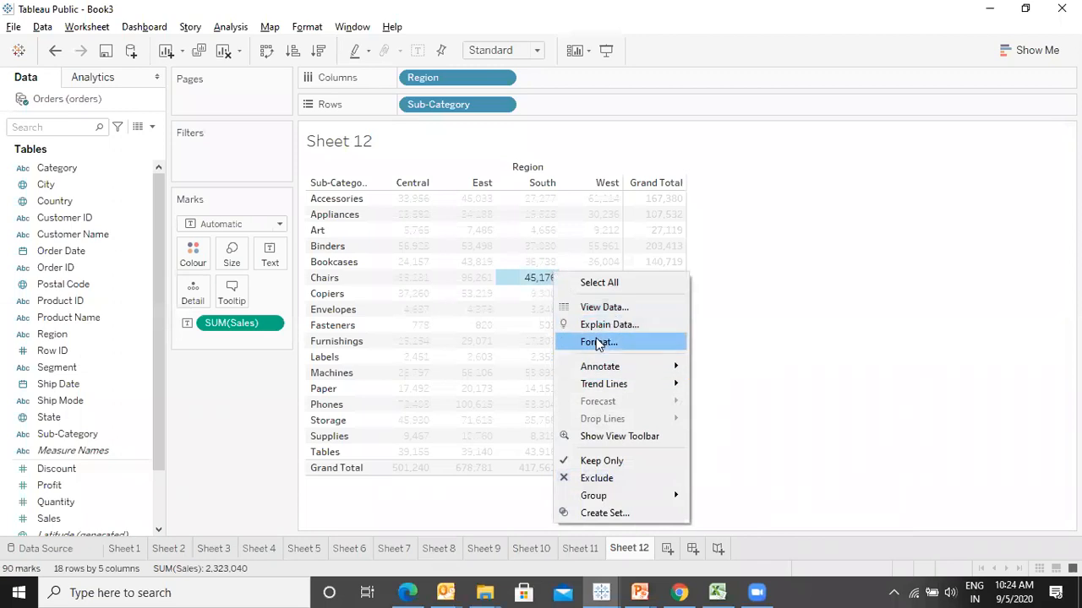
{"action": "left_click", "coordinate": [598, 342]}
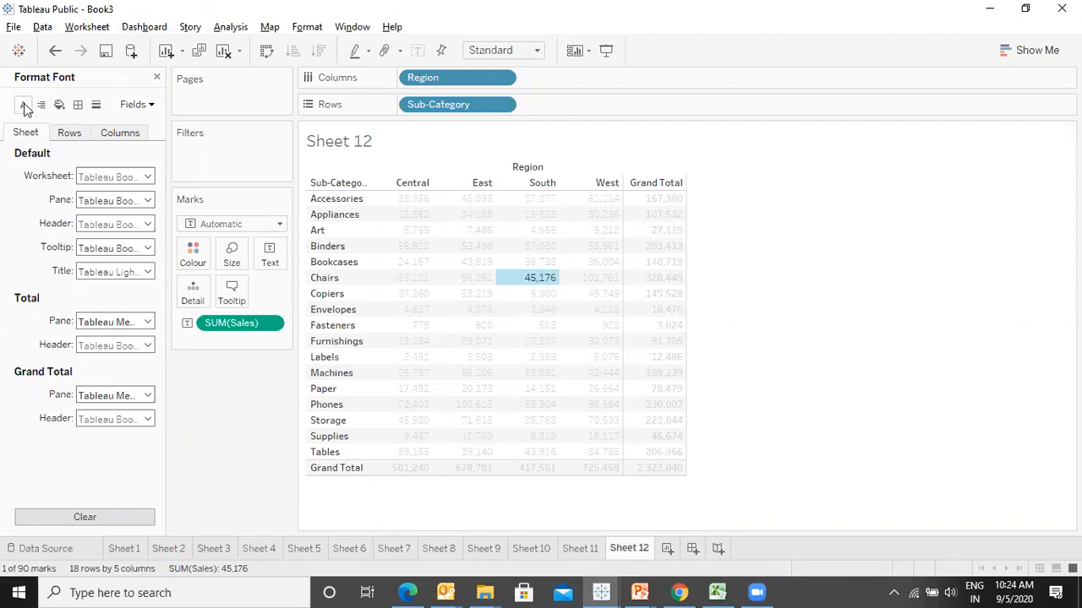
{"action": "left_click", "coordinate": [137, 180]}
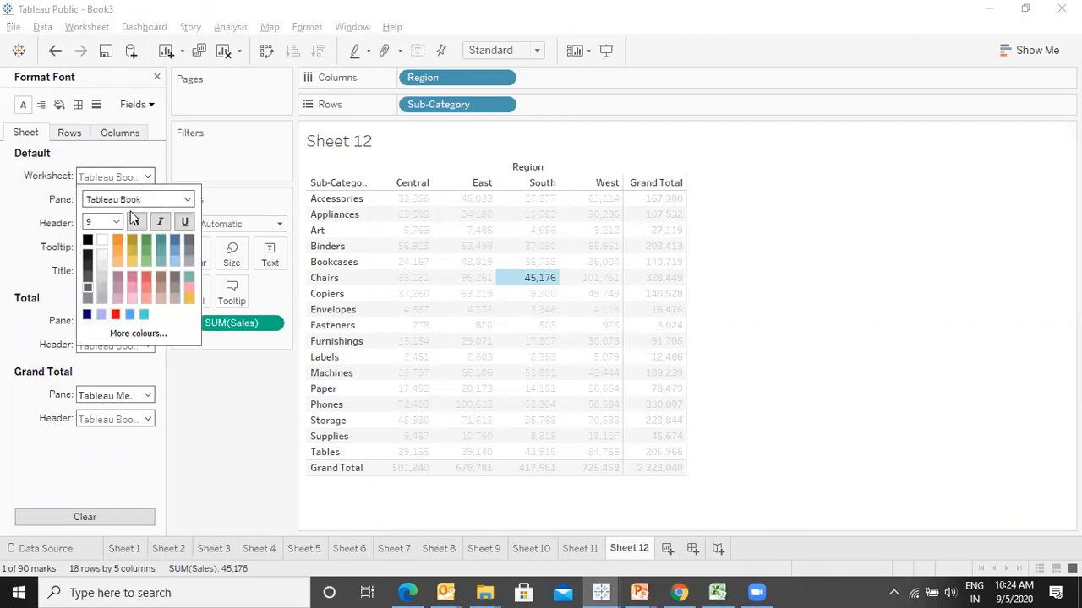
{"action": "left_click", "coordinate": [134, 219]}
{"action": "left_click", "coordinate": [883, 225]}
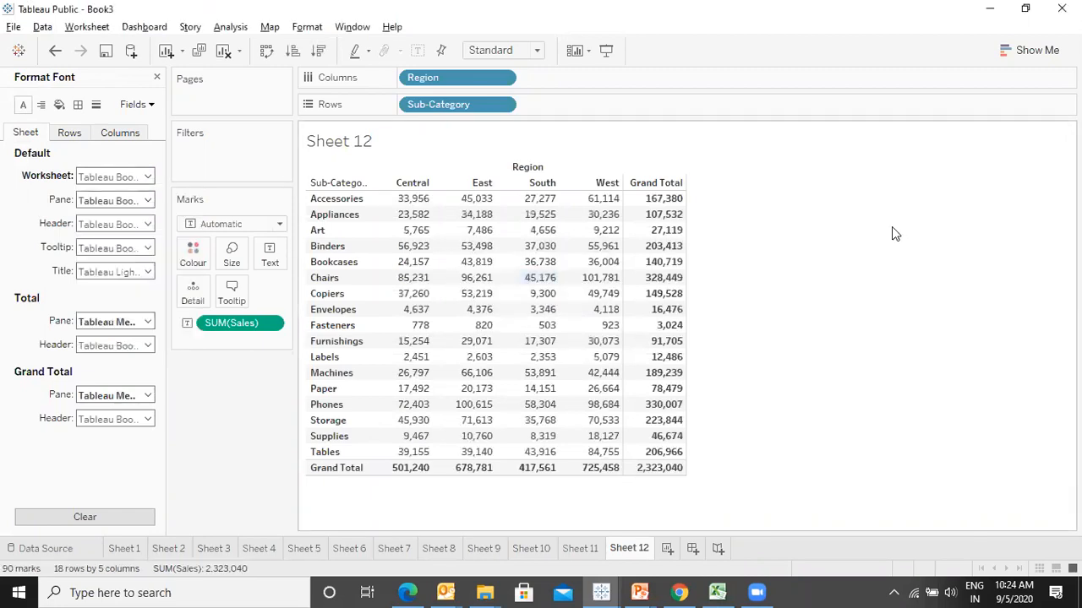
- Set the default worksheet font colour to orange and its size to 10
{"action": "left_click", "coordinate": [147, 176]}
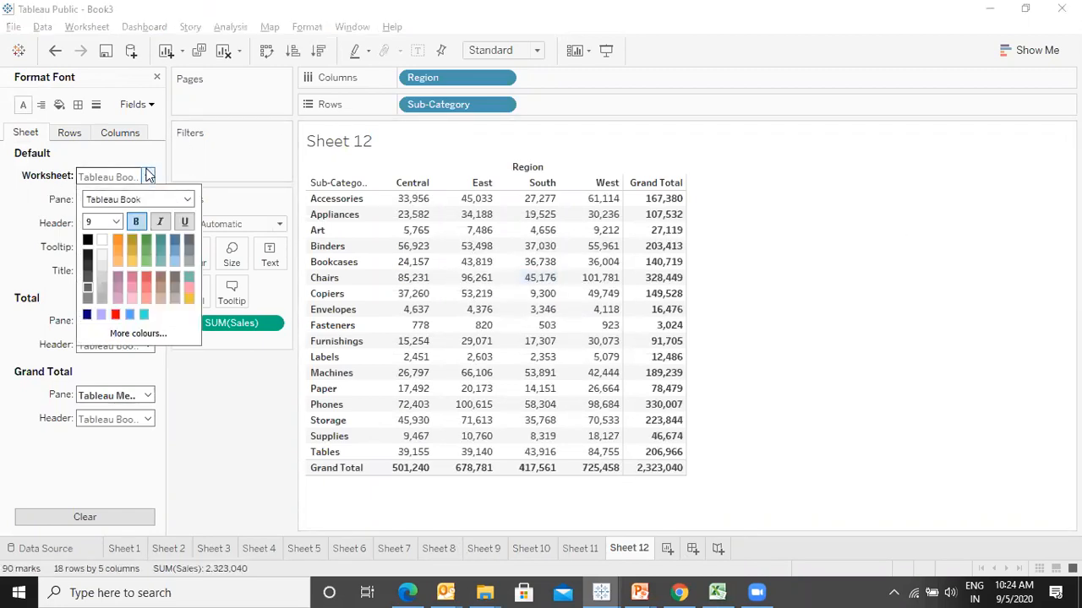
{"action": "left_click", "coordinate": [116, 240]}
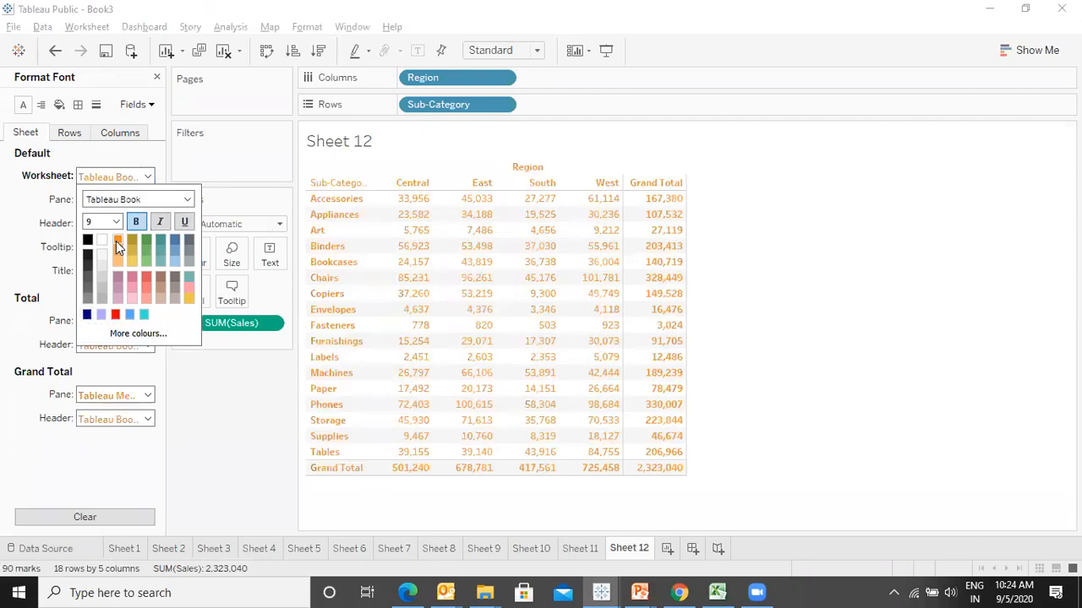
{"action": "left_click", "coordinate": [116, 221]}
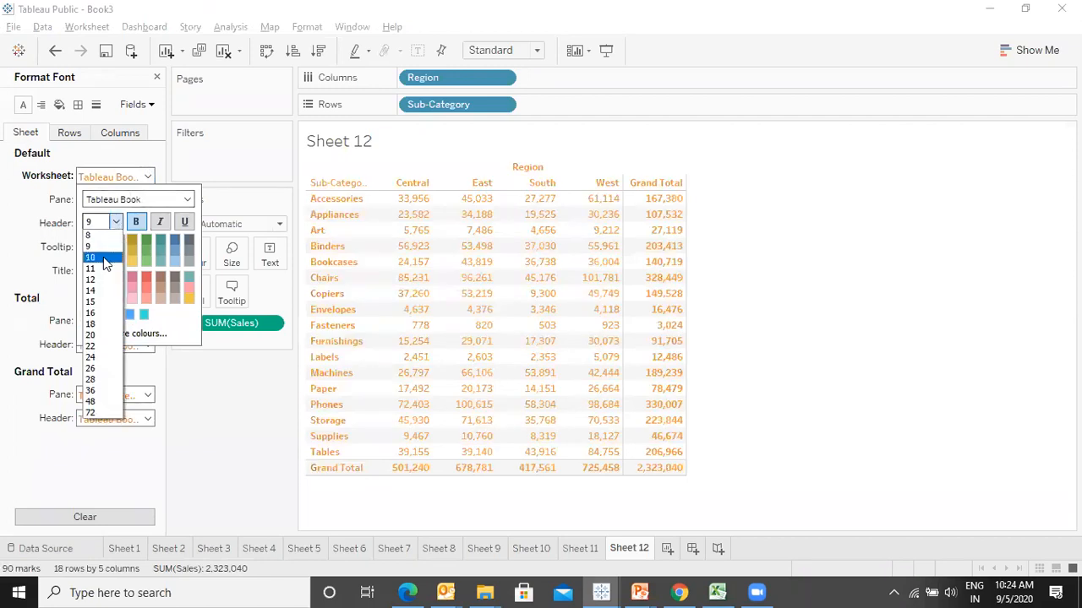
{"action": "left_click", "coordinate": [103, 257]}
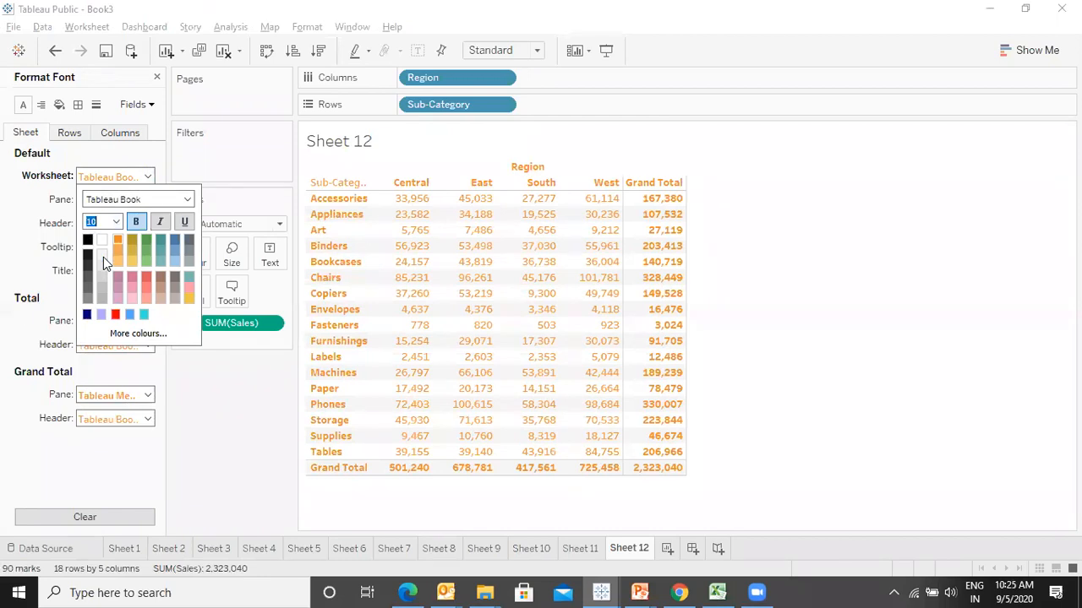
{"action": "left_click", "coordinate": [22, 245]}
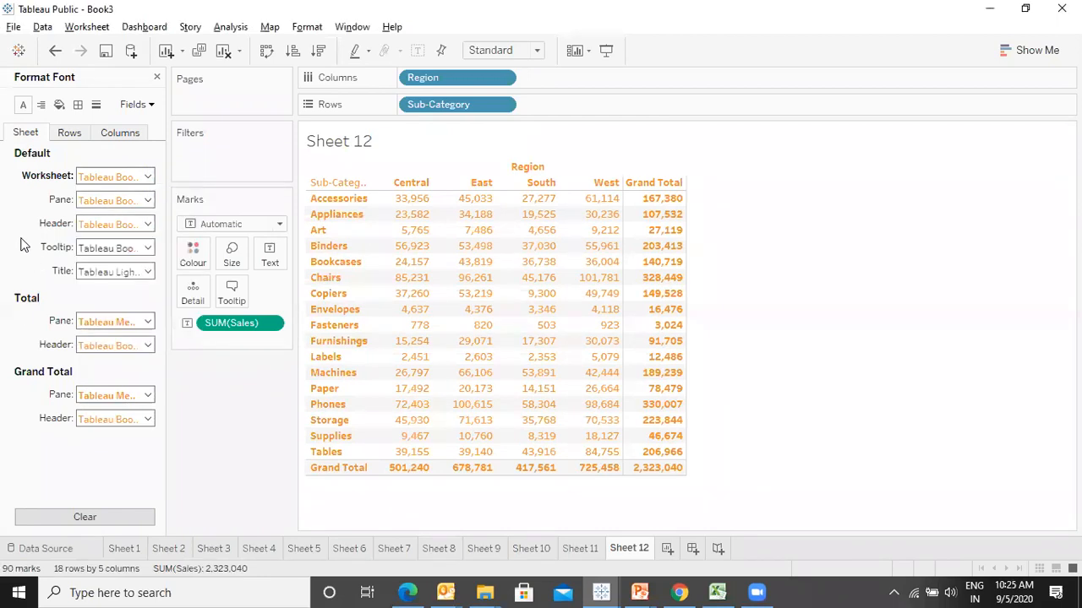
- Toggle bold off for the default pane font and check the tooltip font options
{"action": "left_click", "coordinate": [148, 201]}
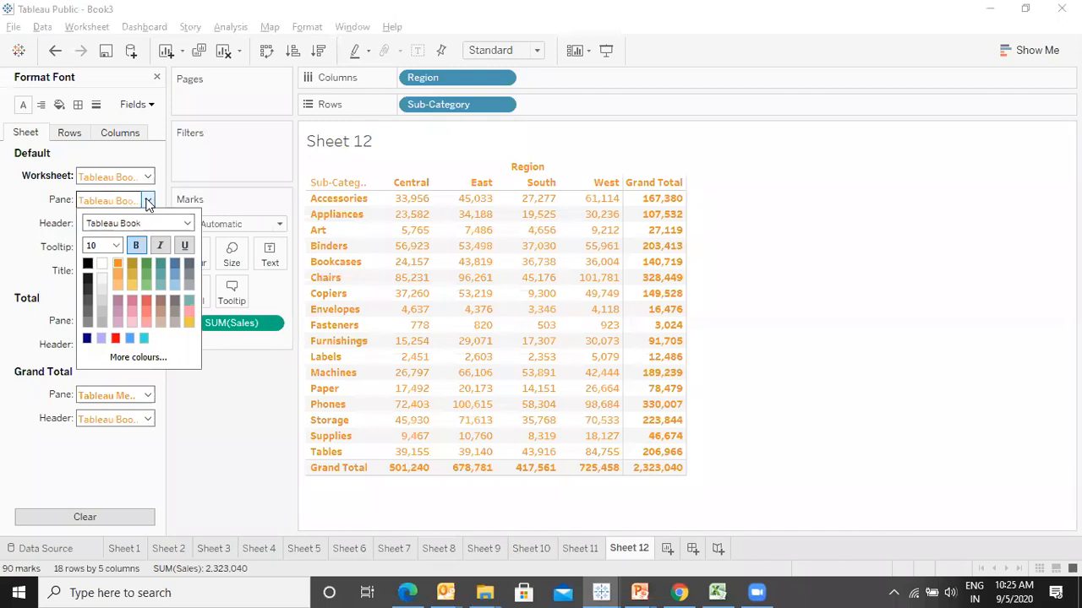
{"action": "left_click", "coordinate": [138, 245]}
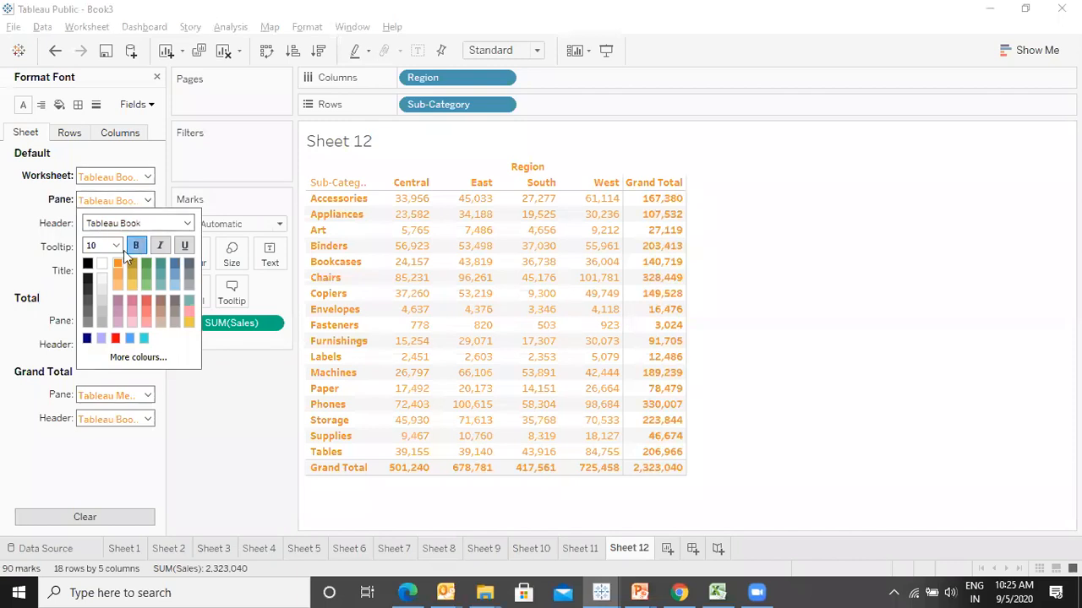
{"action": "left_click", "coordinate": [22, 257]}
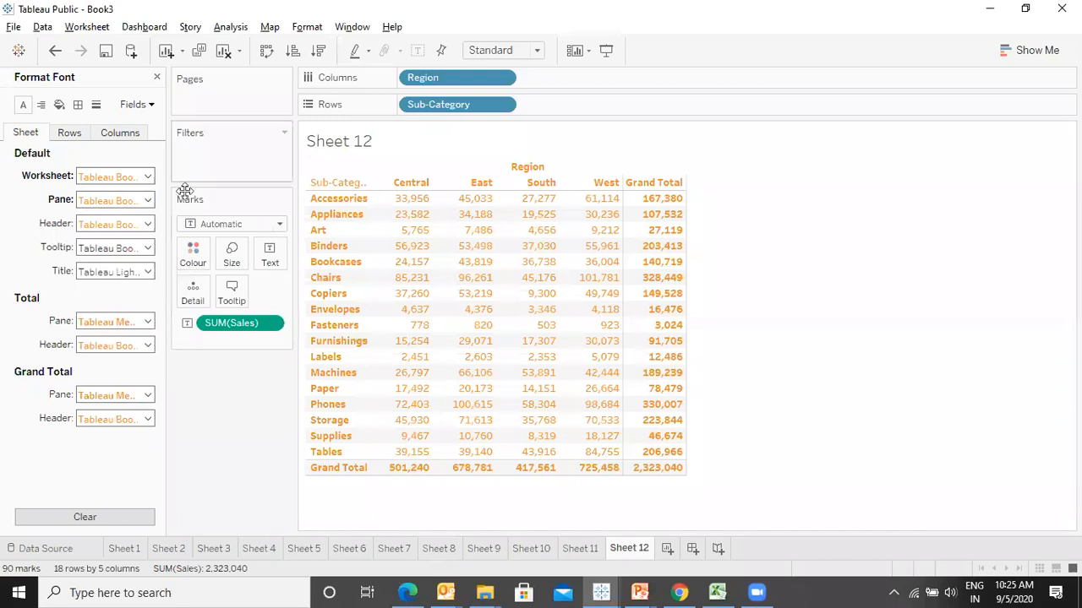
{"action": "mouse_move", "coordinate": [616, 340]}
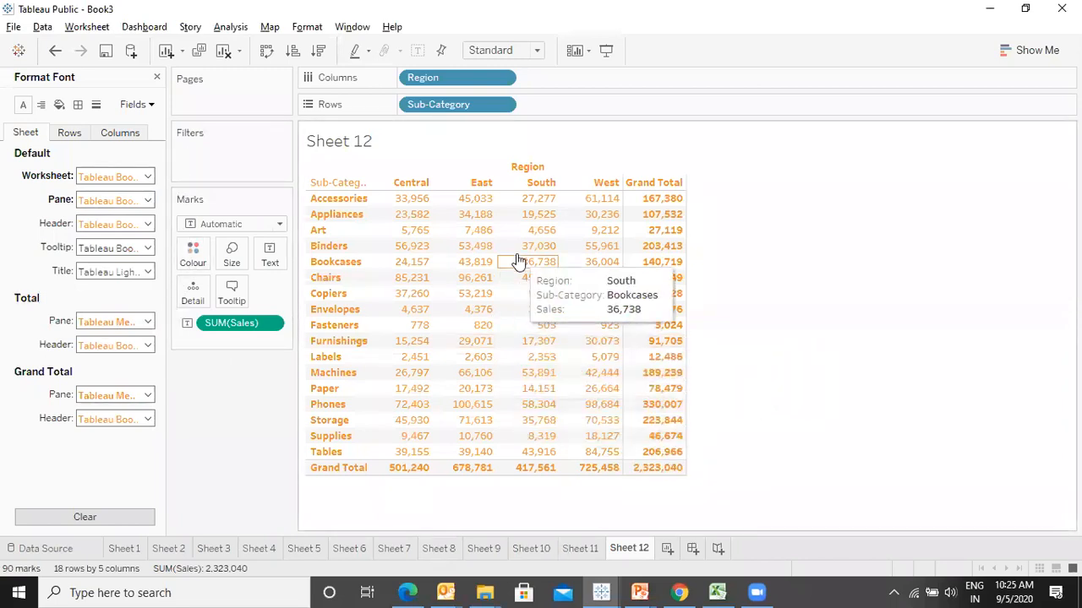
{"action": "left_click", "coordinate": [148, 254]}
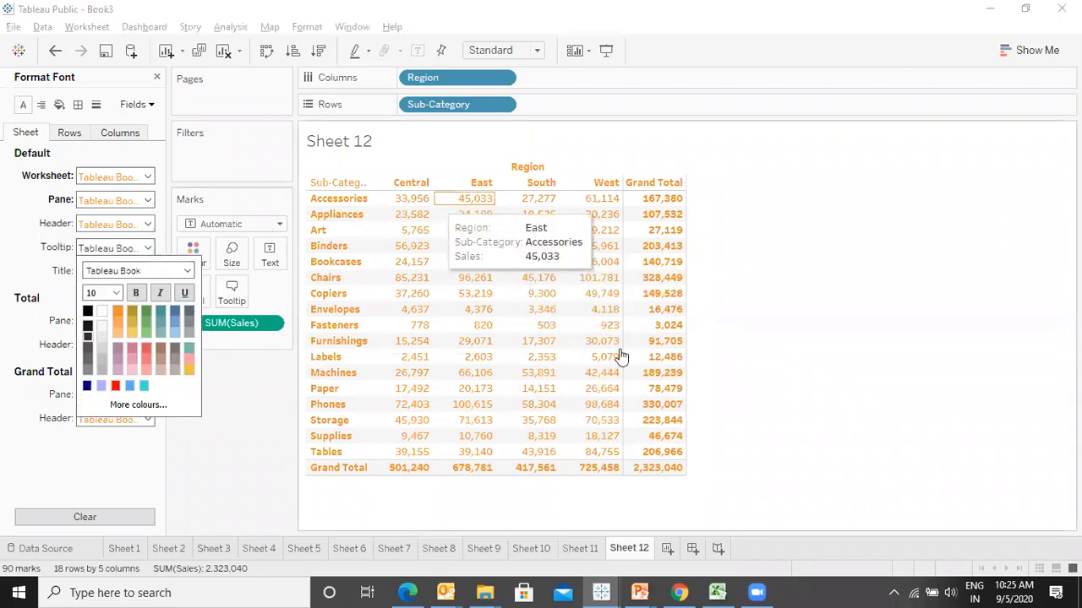
{"action": "left_click", "coordinate": [959, 323]}
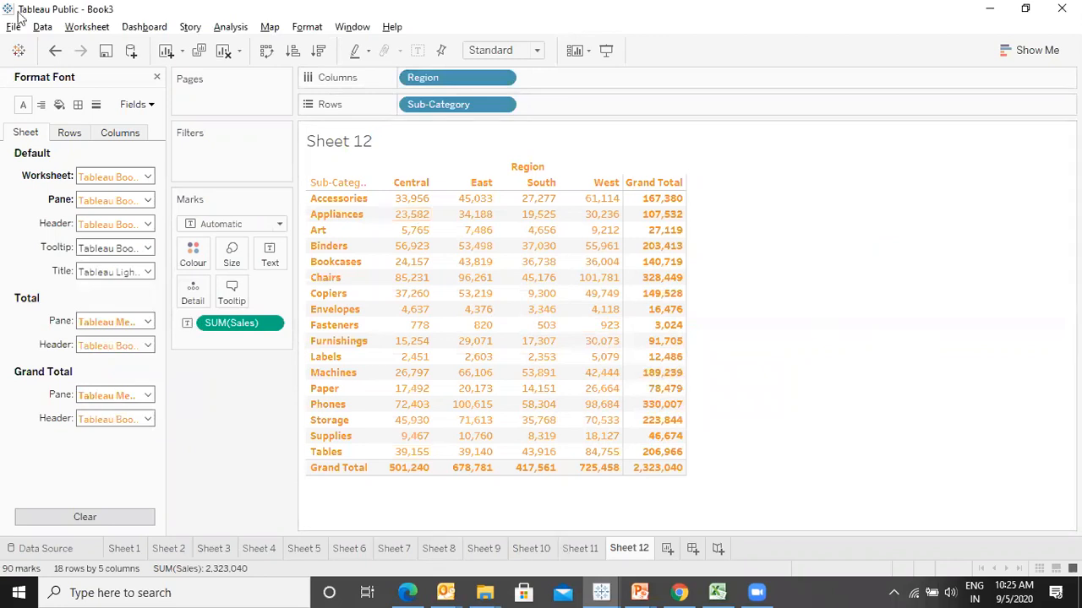
- Set the default worksheet font size to 11
{"action": "left_click", "coordinate": [148, 175]}
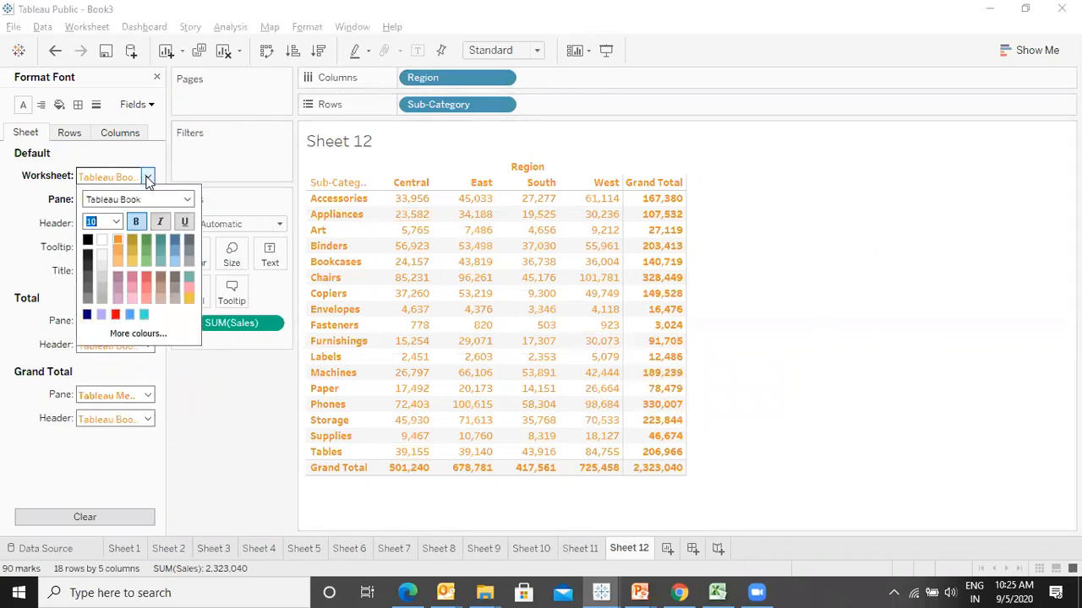
{"action": "left_click", "coordinate": [117, 223]}
{"action": "left_click", "coordinate": [107, 270]}
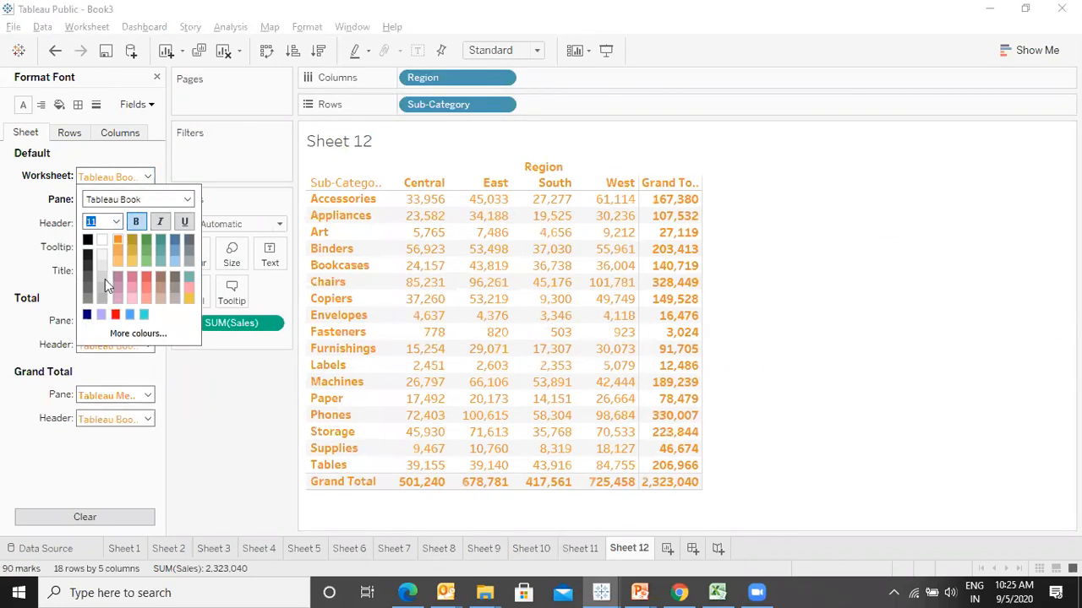
{"action": "left_click", "coordinate": [86, 511]}
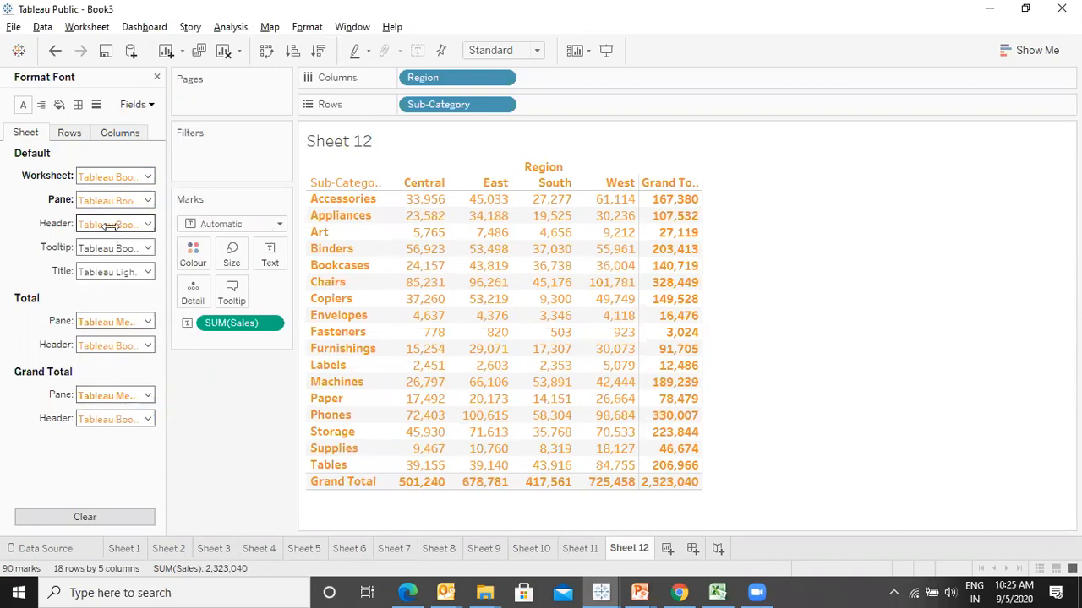
- Set the Grand Total pane font colour to dark green
{"action": "left_click", "coordinate": [140, 395]}
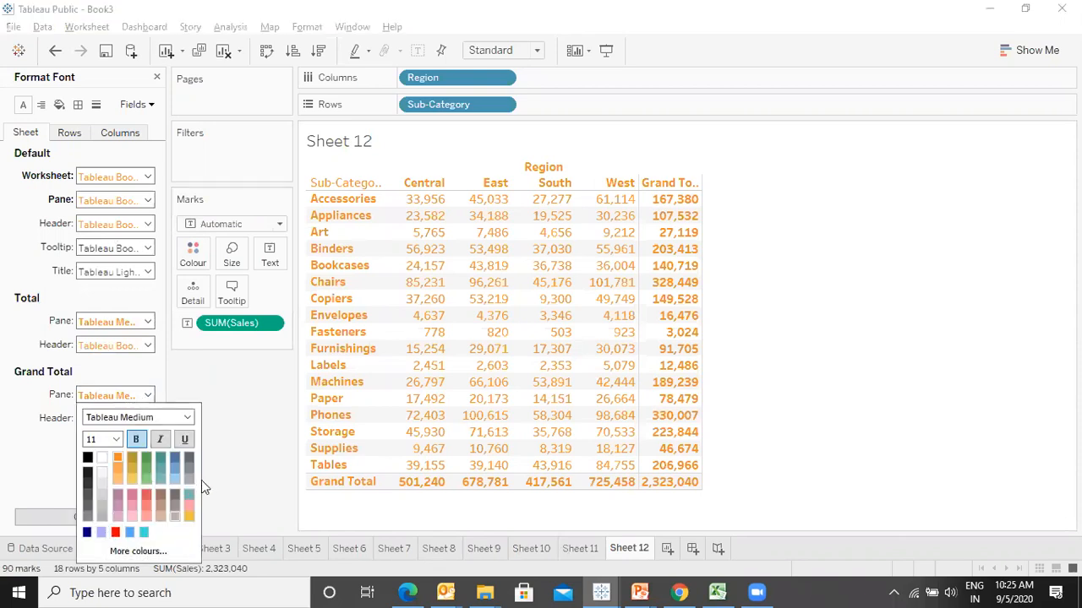
{"action": "left_click", "coordinate": [146, 460]}
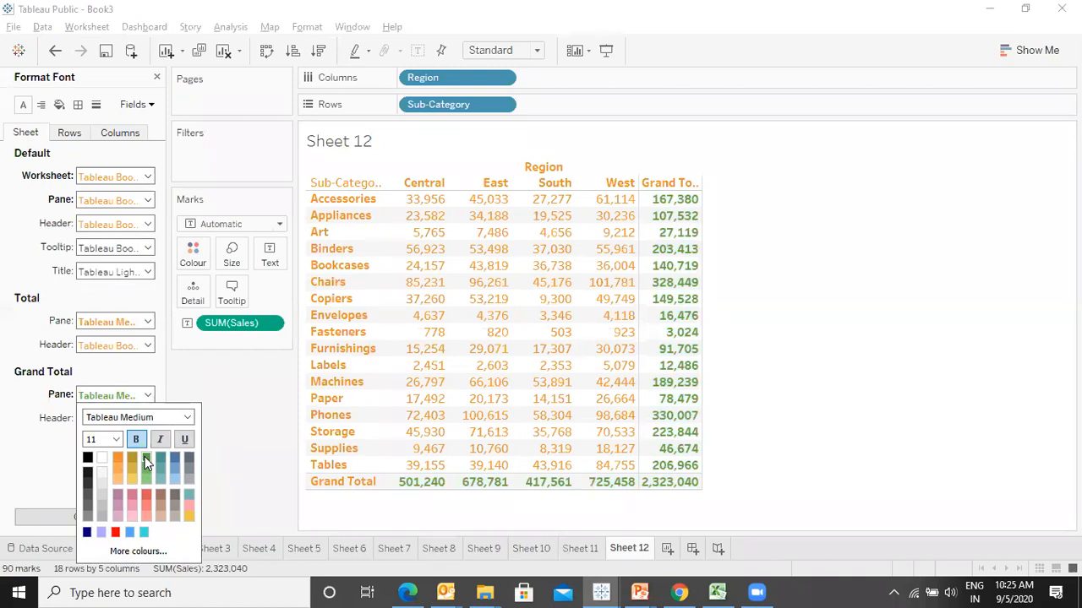
{"action": "left_click", "coordinate": [26, 453]}
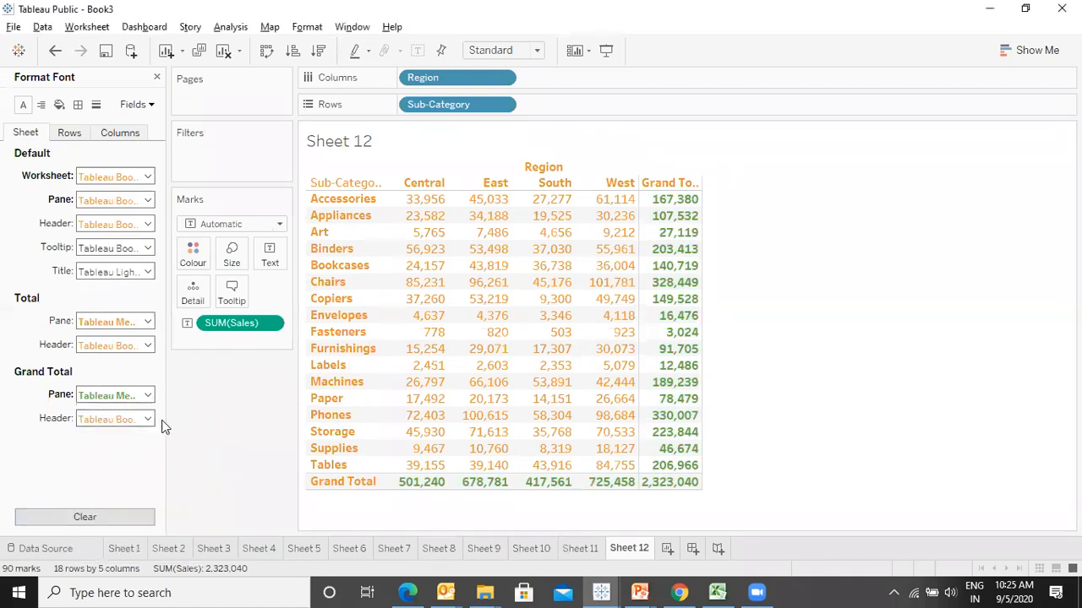
- Set the Grand Total header and pane font colours to the same light green
{"action": "left_click", "coordinate": [148, 420]}
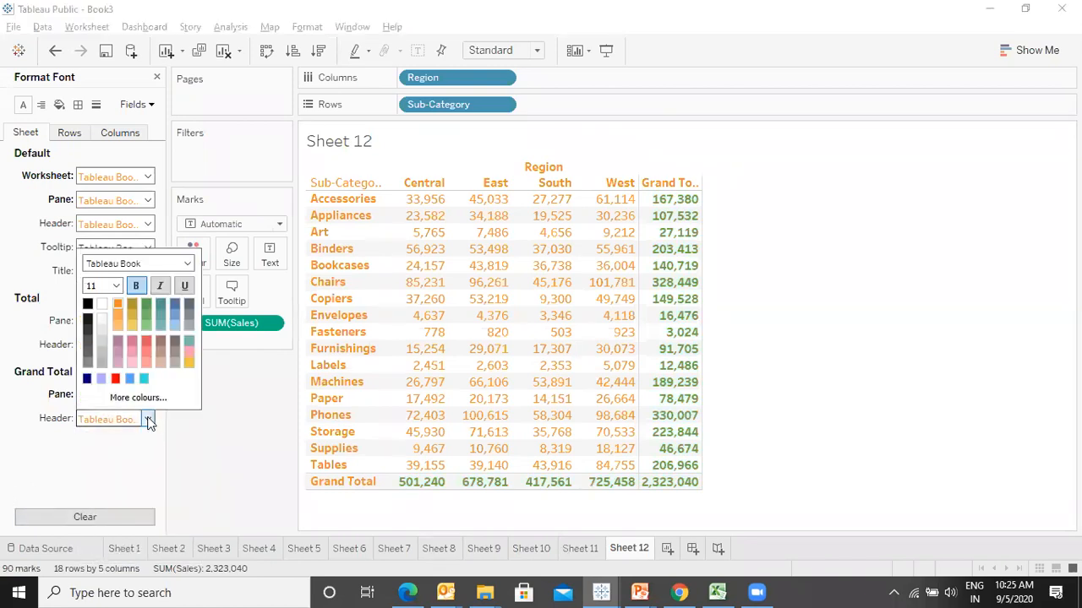
{"action": "left_click", "coordinate": [147, 330]}
{"action": "left_click", "coordinate": [63, 446]}
{"action": "left_click", "coordinate": [116, 395]}
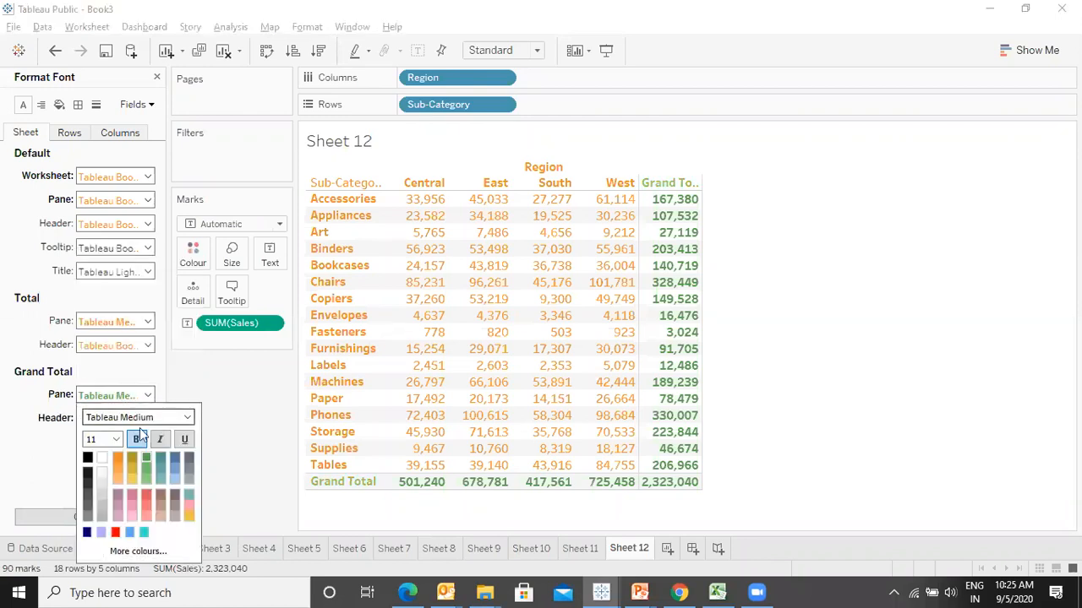
{"action": "left_click", "coordinate": [148, 481]}
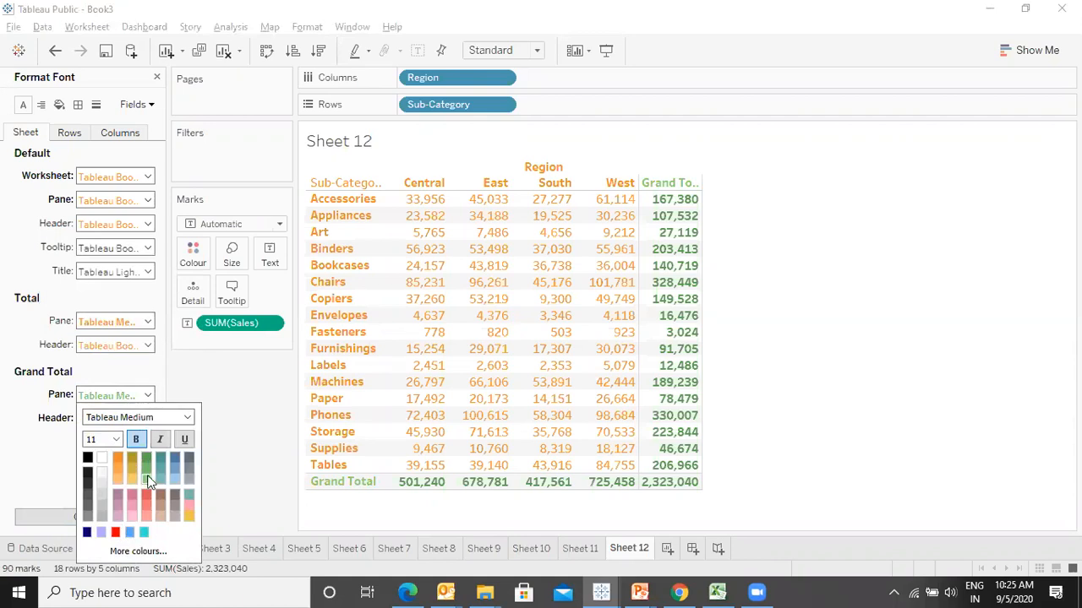
{"action": "left_click", "coordinate": [23, 481]}
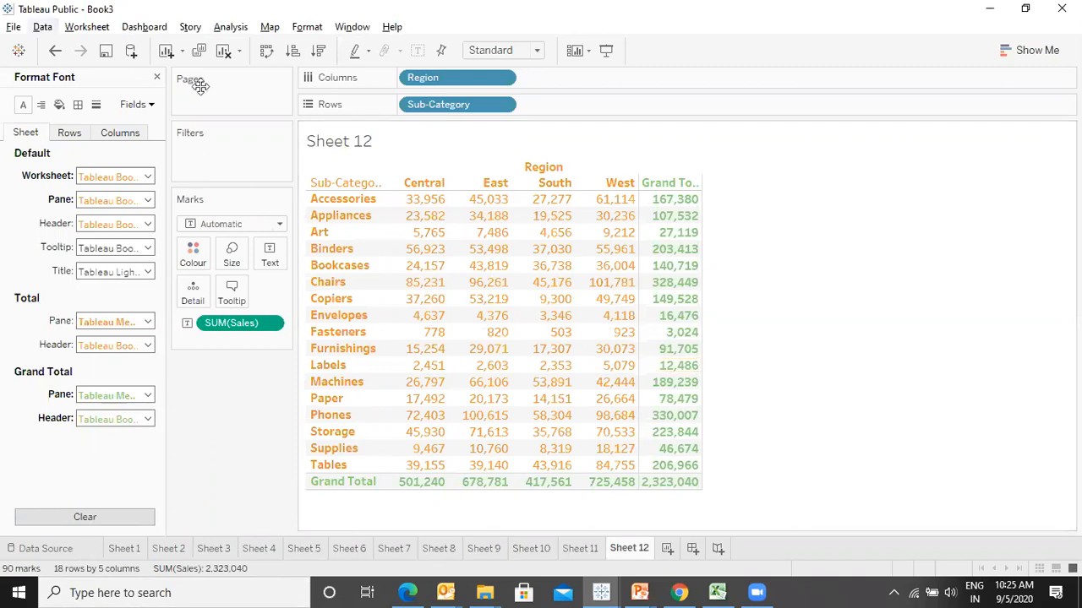
- Set the default worksheet shading to black
{"action": "left_click", "coordinate": [41, 105]}
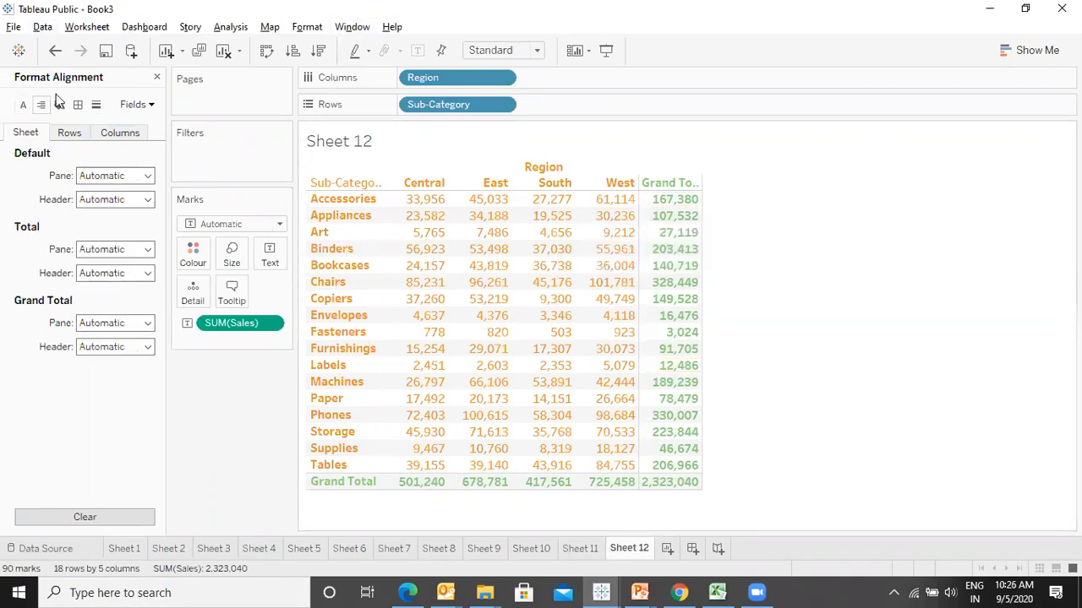
{"action": "left_click", "coordinate": [59, 105]}
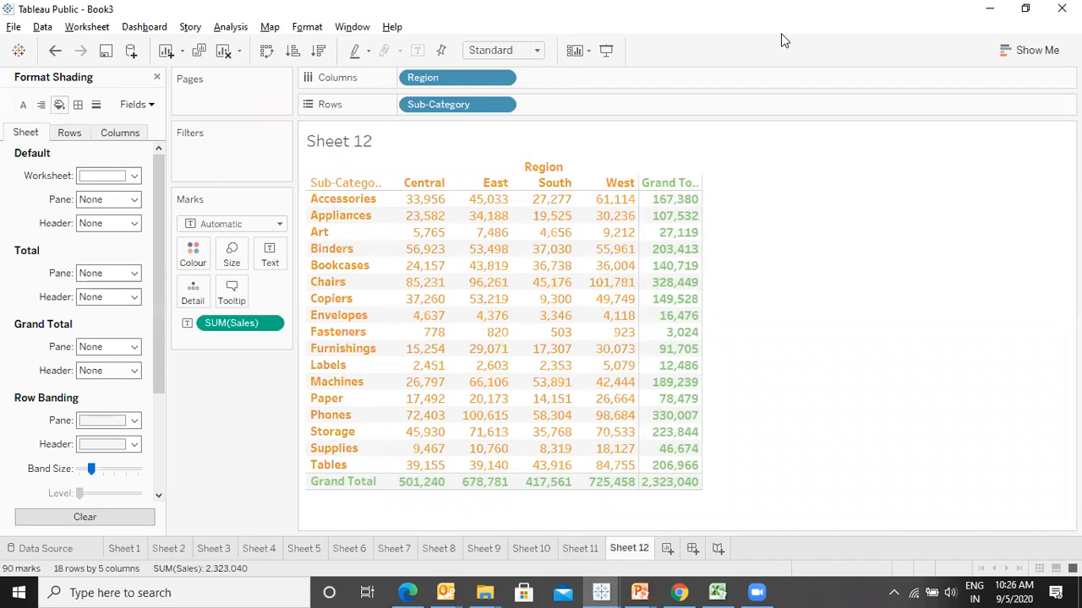
{"action": "left_click", "coordinate": [135, 176]}
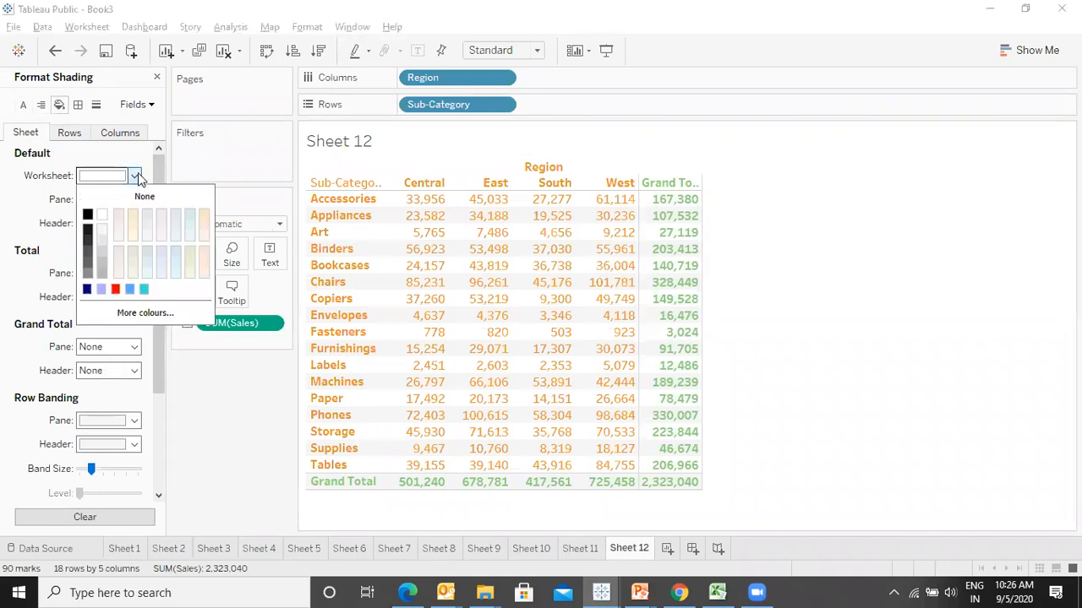
{"action": "left_click", "coordinate": [89, 216]}
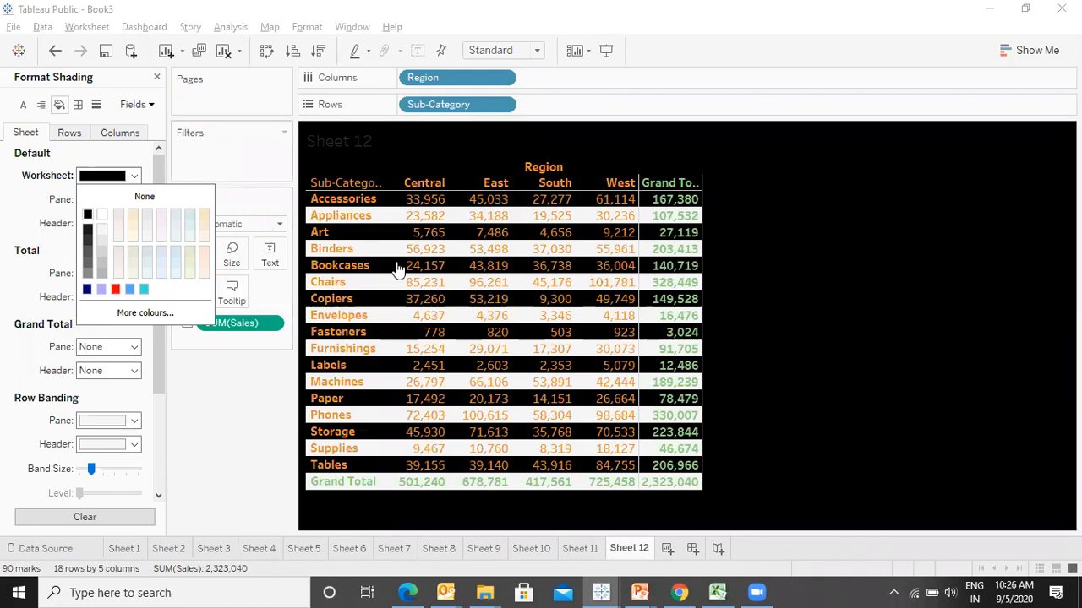
{"action": "mouse_move", "coordinate": [398, 269]}
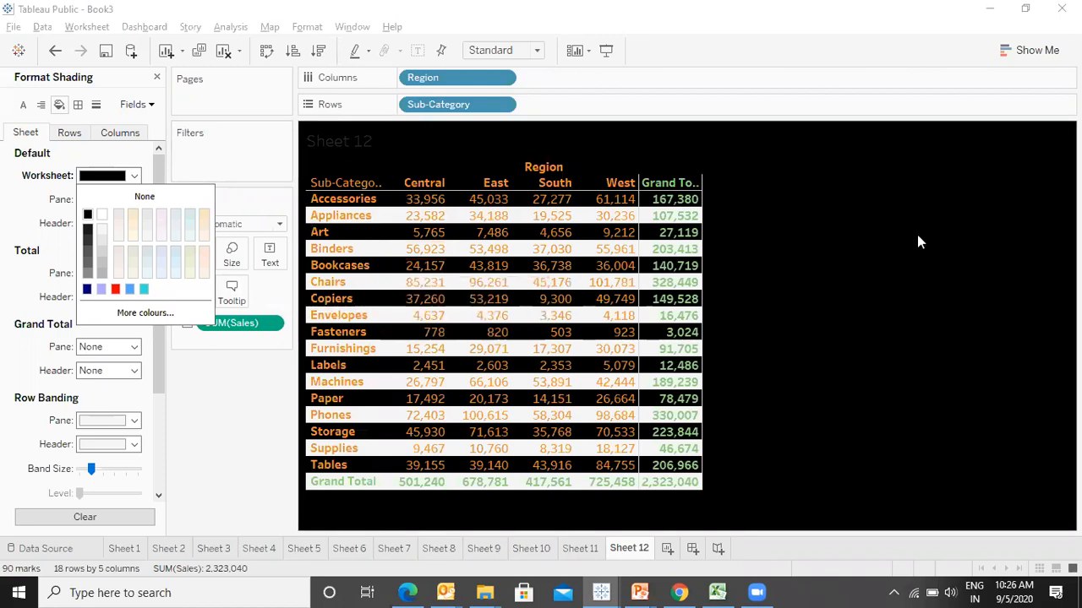
- Reduce the row banding's band size to its minimum and fit the table to the Entire View
{"action": "left_click", "coordinate": [904, 253]}
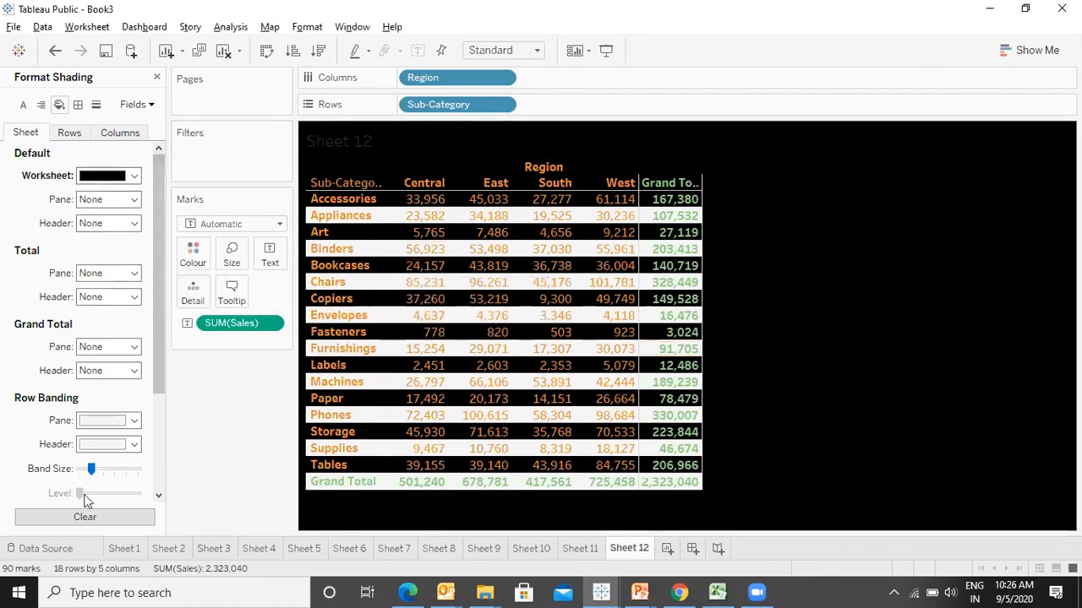
{"action": "left_click_drag", "start_coordinate": [96, 475], "coordinate": [142, 476]}
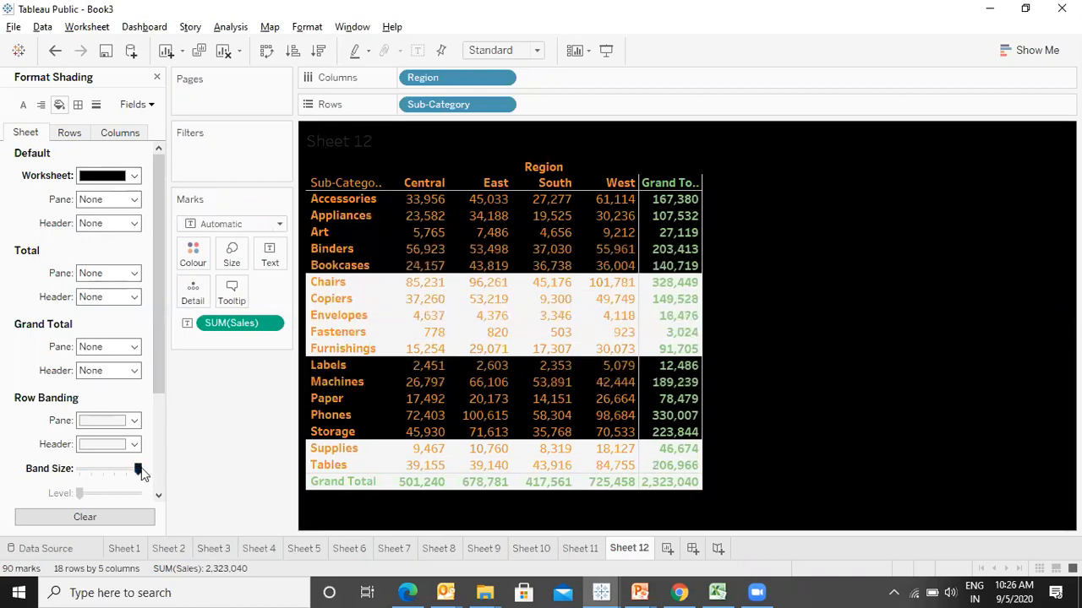
{"action": "left_click_drag", "start_coordinate": [139, 476], "coordinate": [66, 470]}
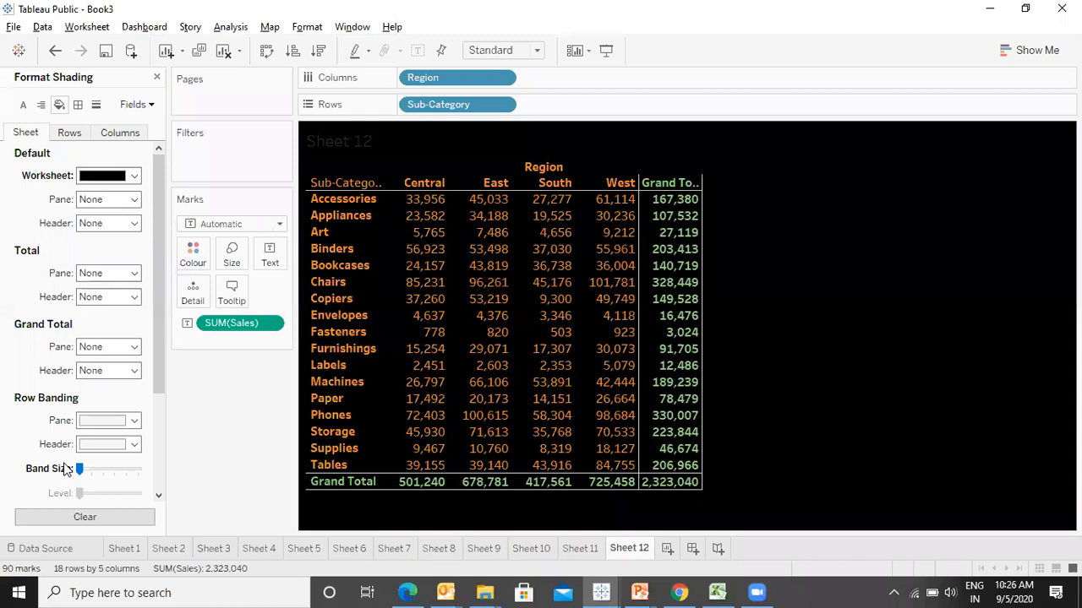
{"action": "left_click", "coordinate": [486, 51]}
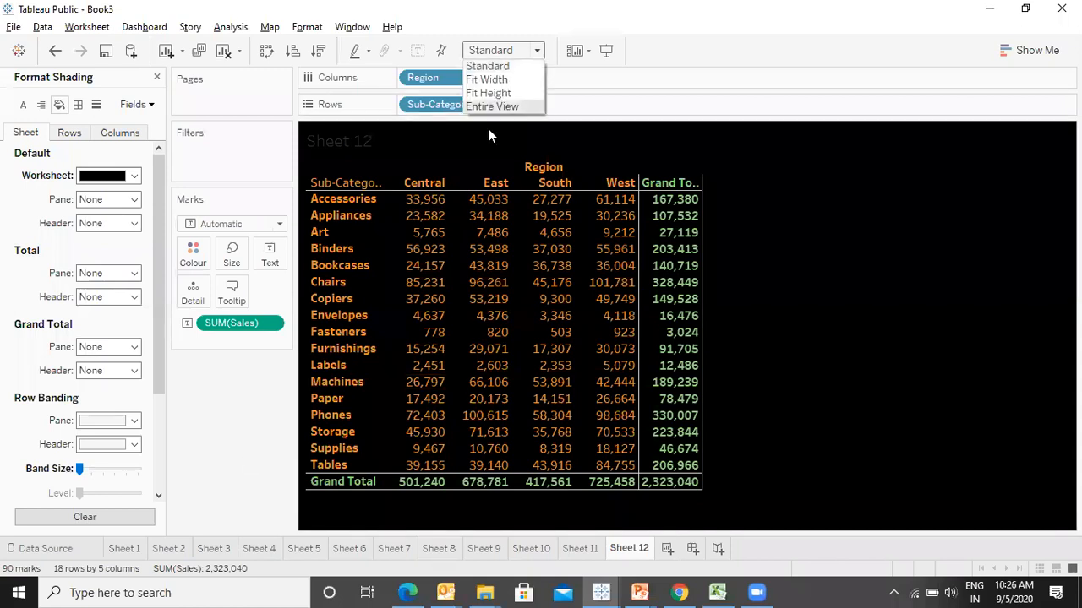
{"action": "left_click", "coordinate": [492, 106]}
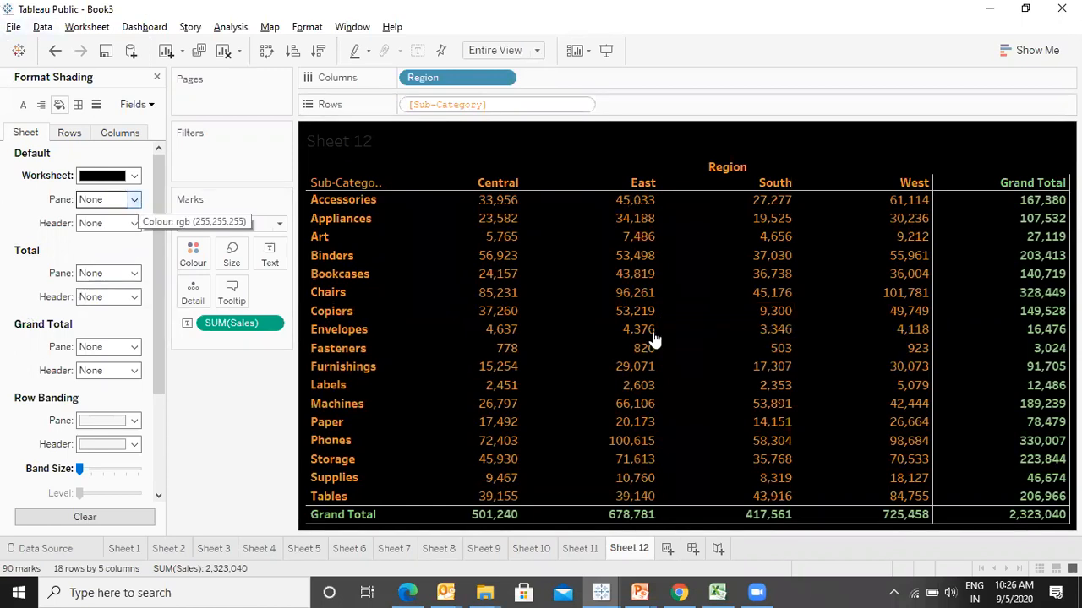
- Try light purple as the default pane shading and undo it
{"action": "left_click", "coordinate": [135, 203]}
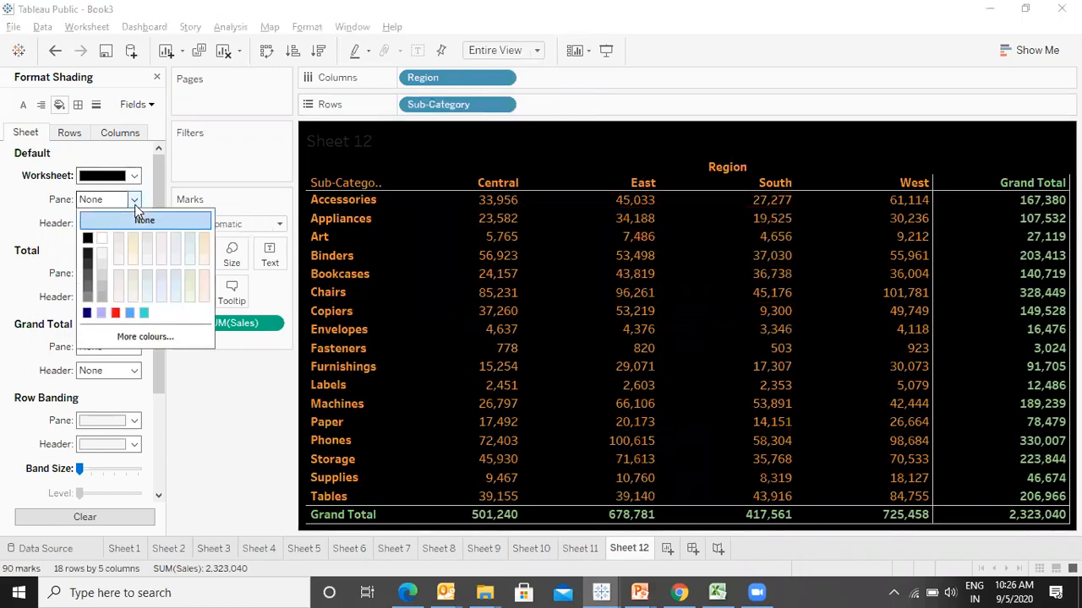
{"action": "left_click", "coordinate": [101, 314]}
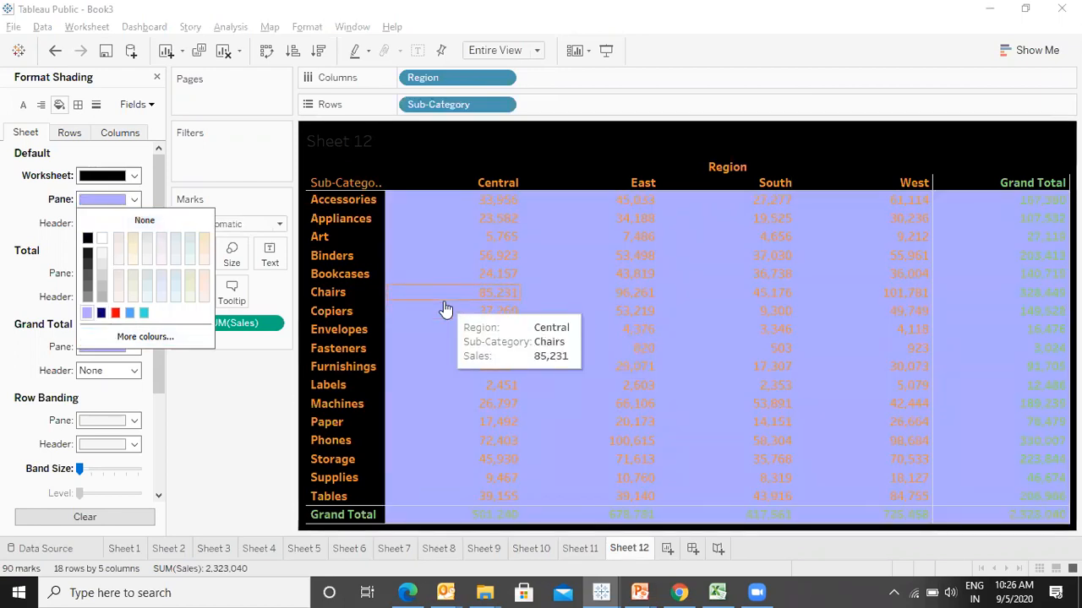
{"action": "left_click", "coordinate": [216, 470]}
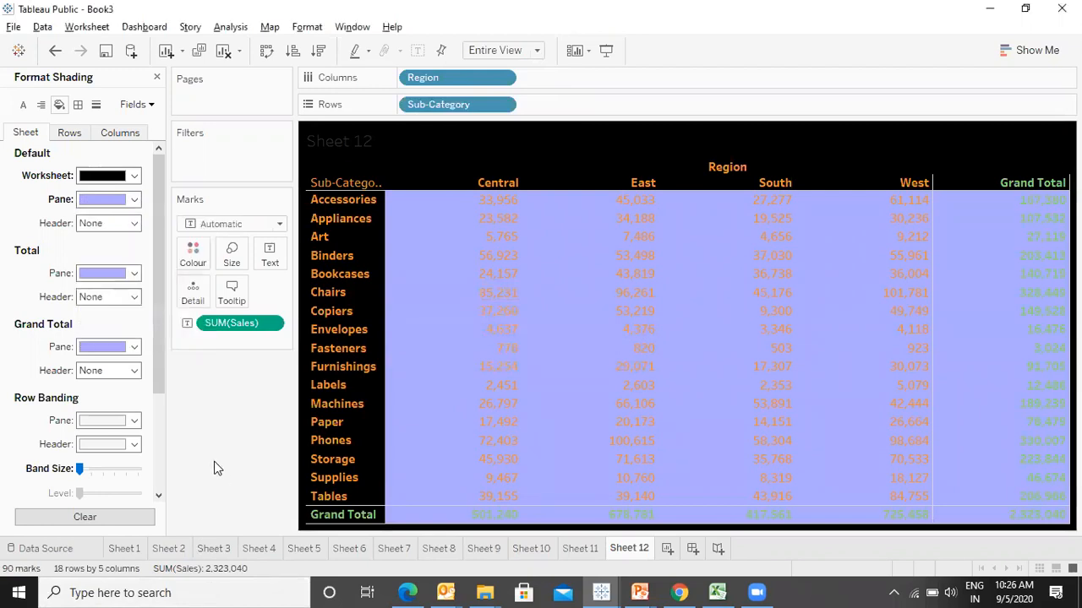
{"action": "key", "text": "ctrl+z"}
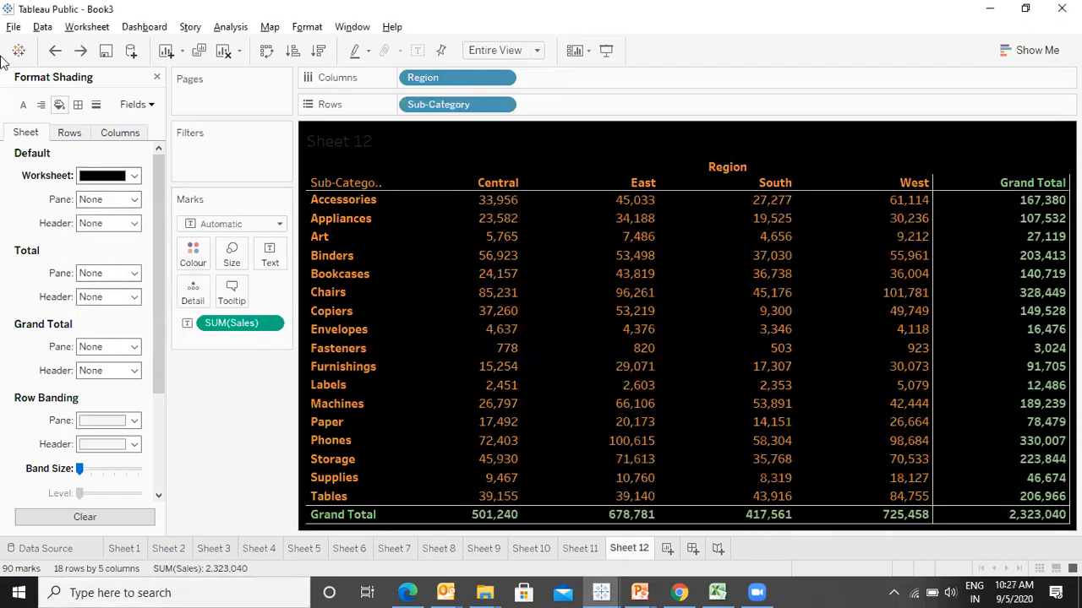
- Set the default header font colour of the Region field to white
{"action": "left_click", "coordinate": [71, 134]}
{"action": "left_click", "coordinate": [98, 135]}
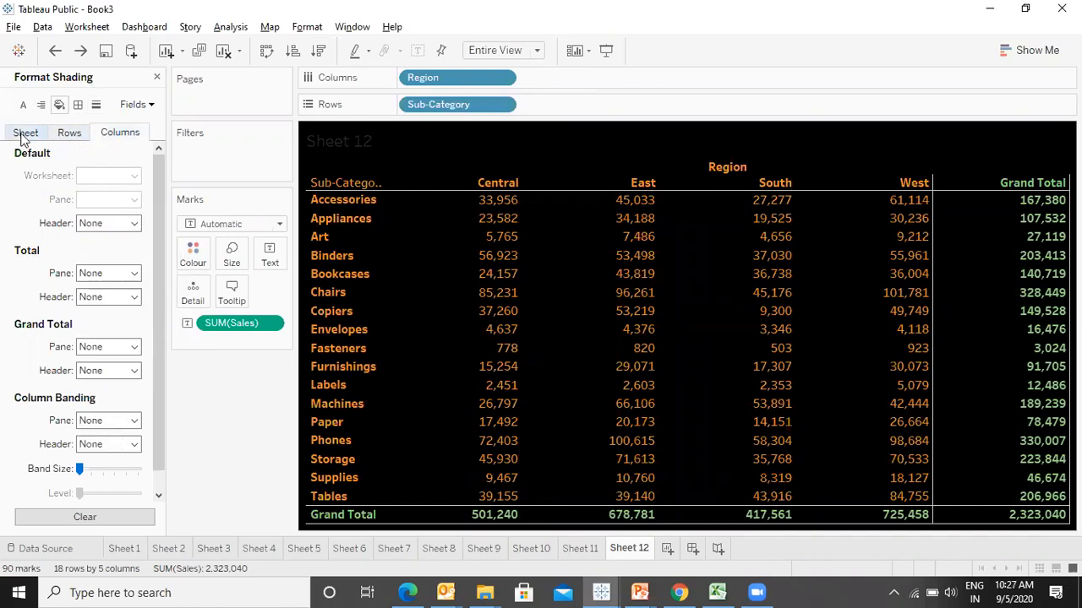
{"action": "left_click", "coordinate": [143, 106]}
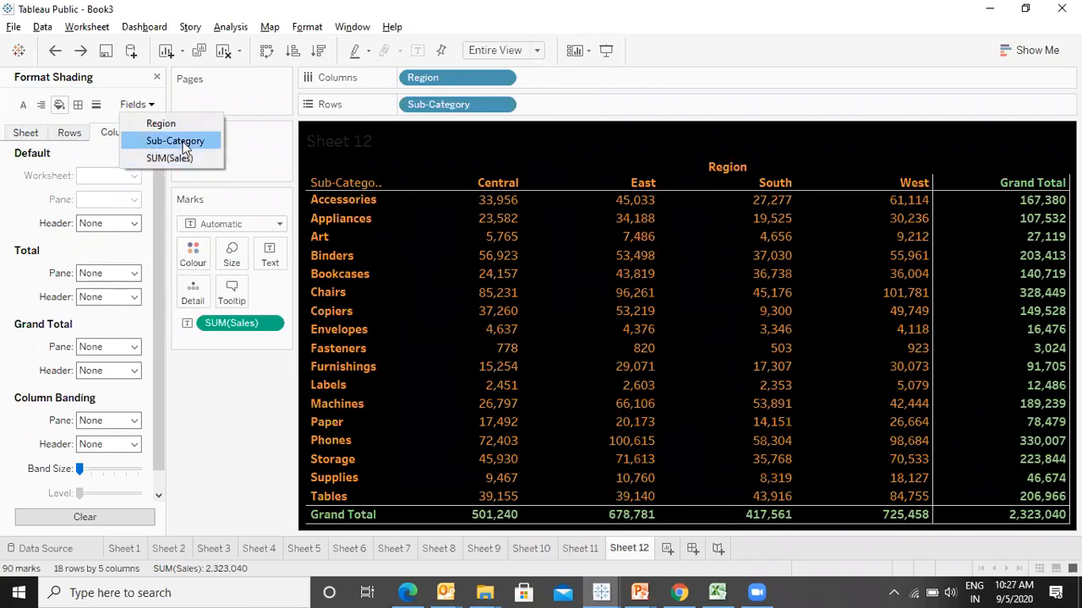
{"action": "left_click", "coordinate": [165, 124]}
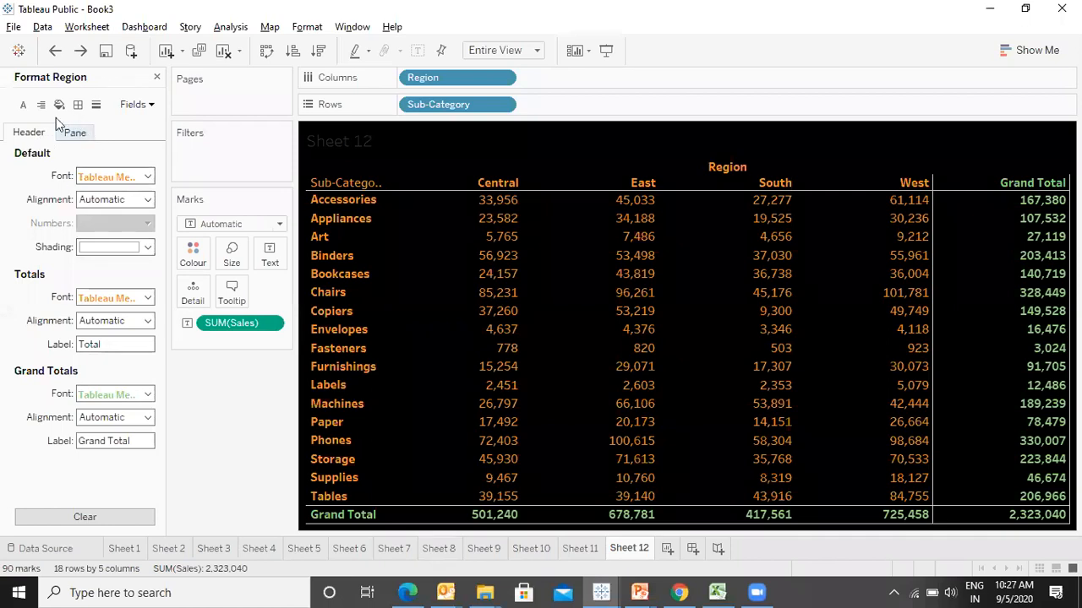
{"action": "left_click", "coordinate": [148, 176]}
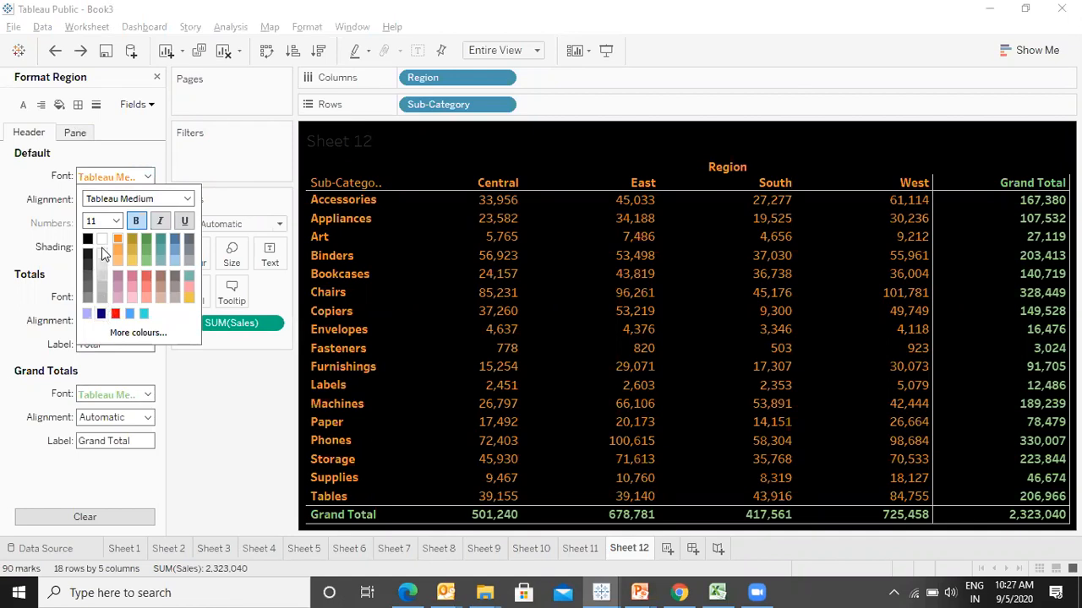
{"action": "left_click", "coordinate": [101, 239]}
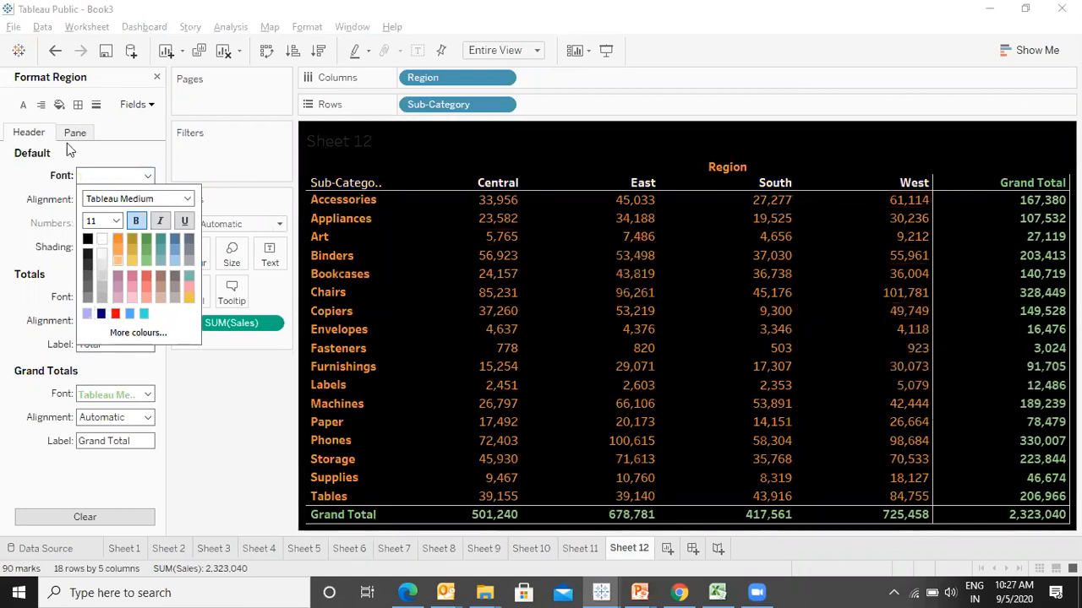
- Set the default header font colour of the Sub-Category field to white
{"action": "left_click", "coordinate": [140, 104]}
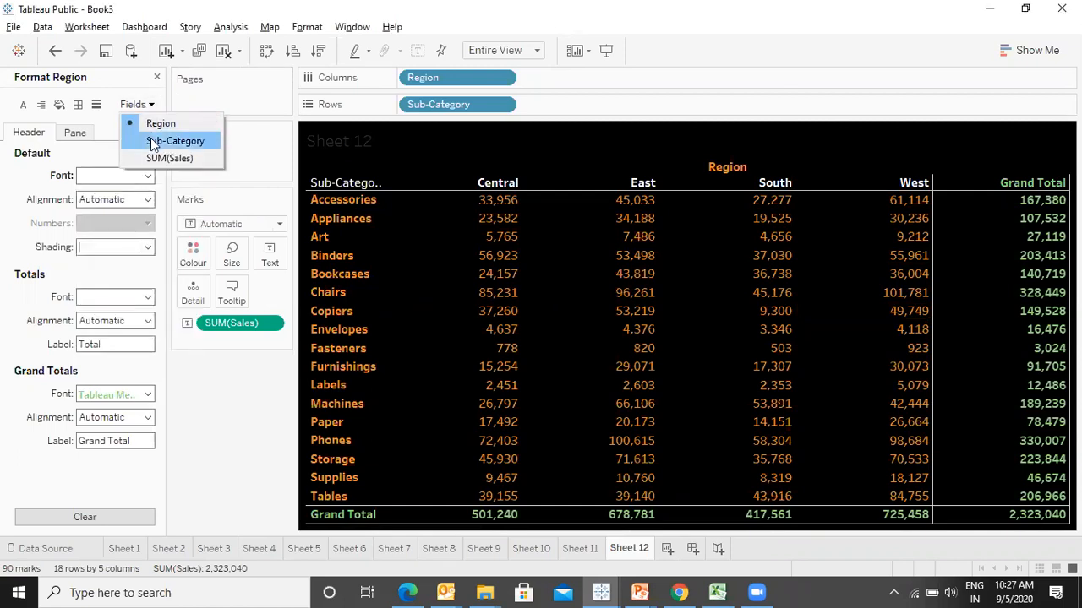
{"action": "left_click", "coordinate": [152, 144]}
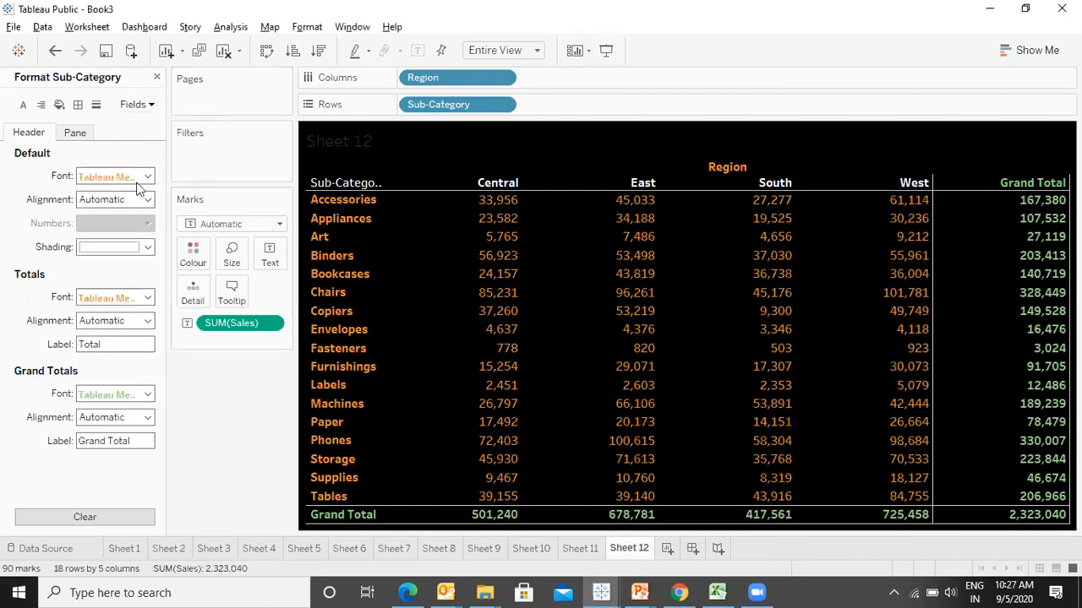
{"action": "left_click", "coordinate": [147, 176]}
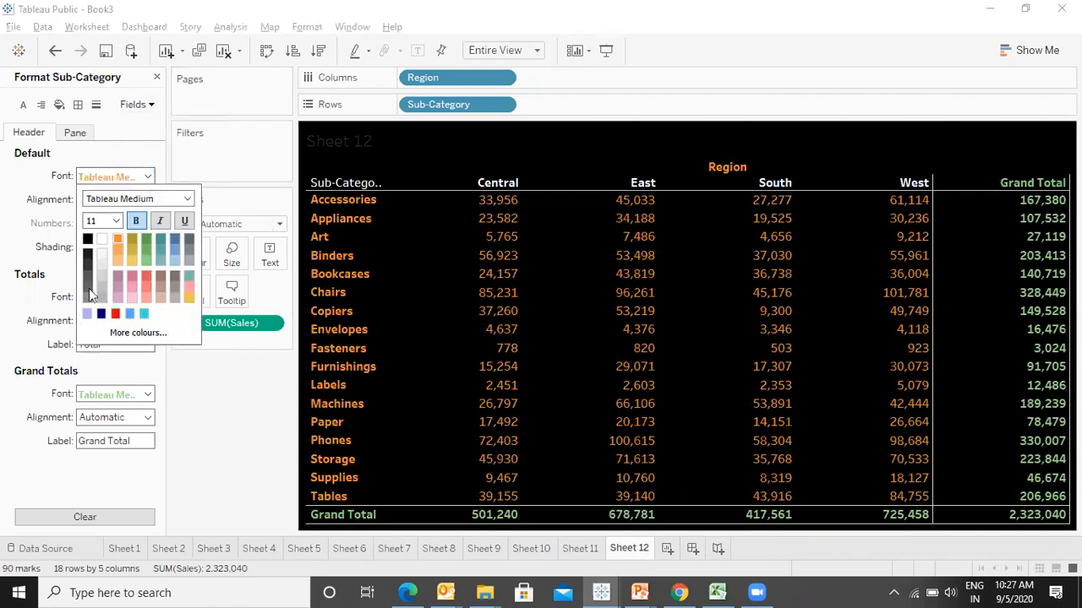
{"action": "left_click", "coordinate": [101, 242]}
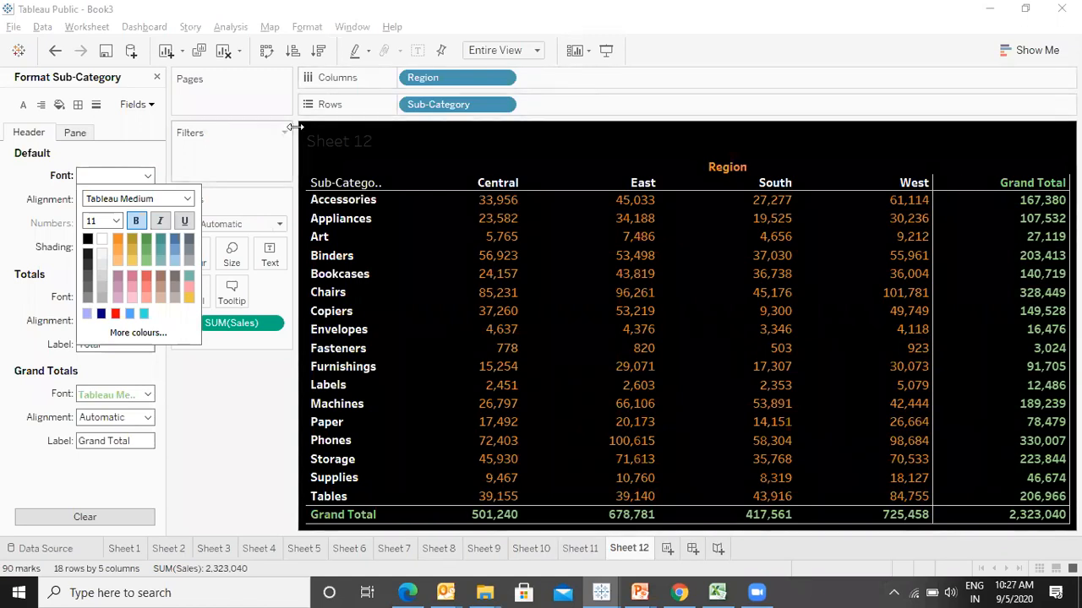
- Clear the Sub-Category field's formatting and reapply white to its default header font
{"action": "left_click", "coordinate": [100, 518]}
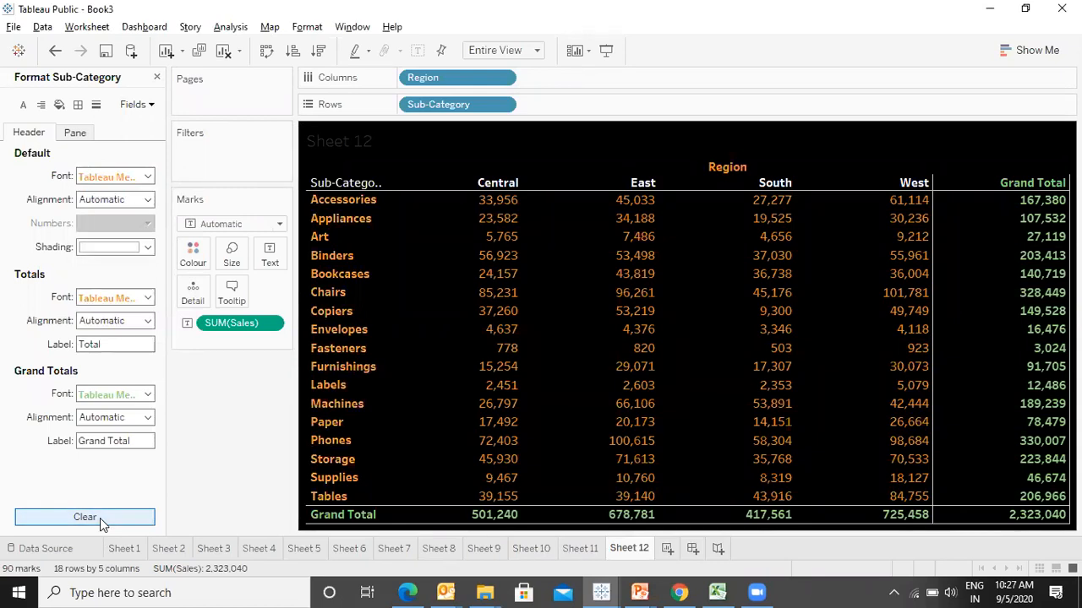
{"action": "left_click", "coordinate": [100, 518]}
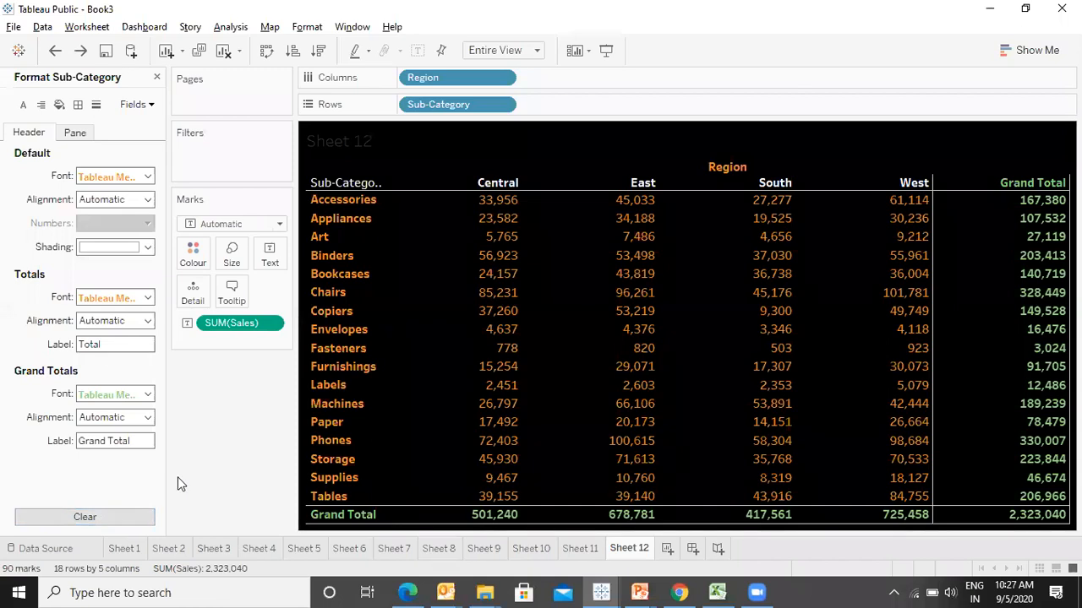
{"action": "left_click", "coordinate": [141, 176]}
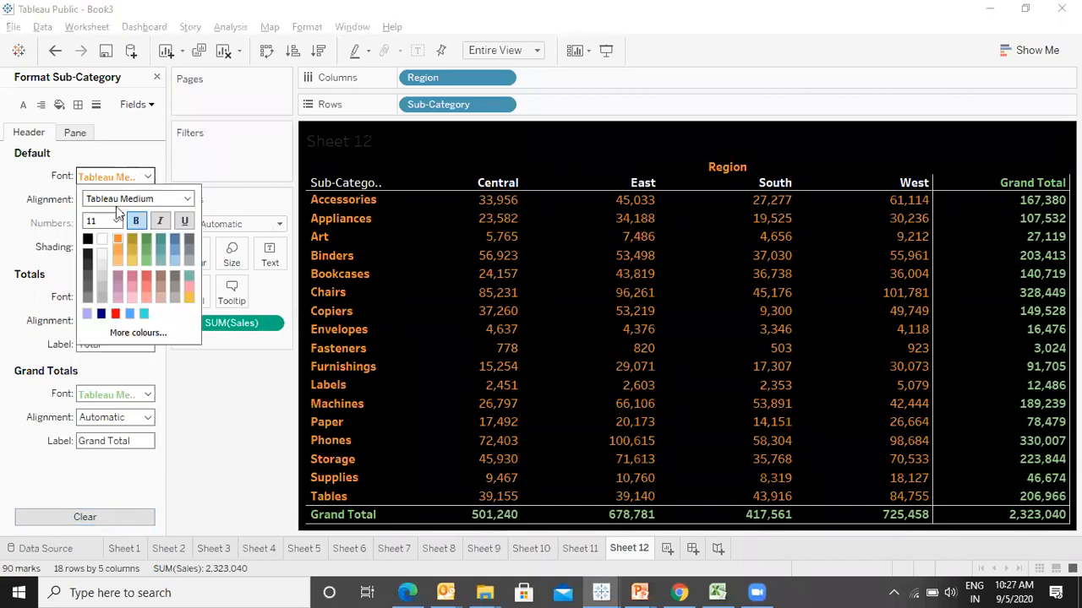
{"action": "left_click", "coordinate": [102, 239]}
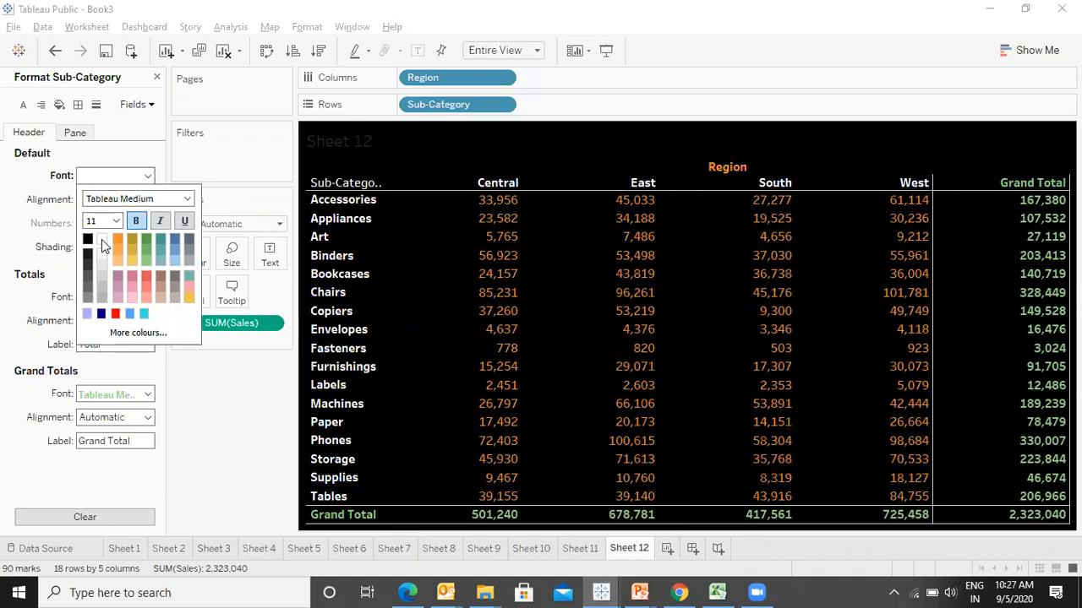
{"action": "left_click", "coordinate": [215, 441]}
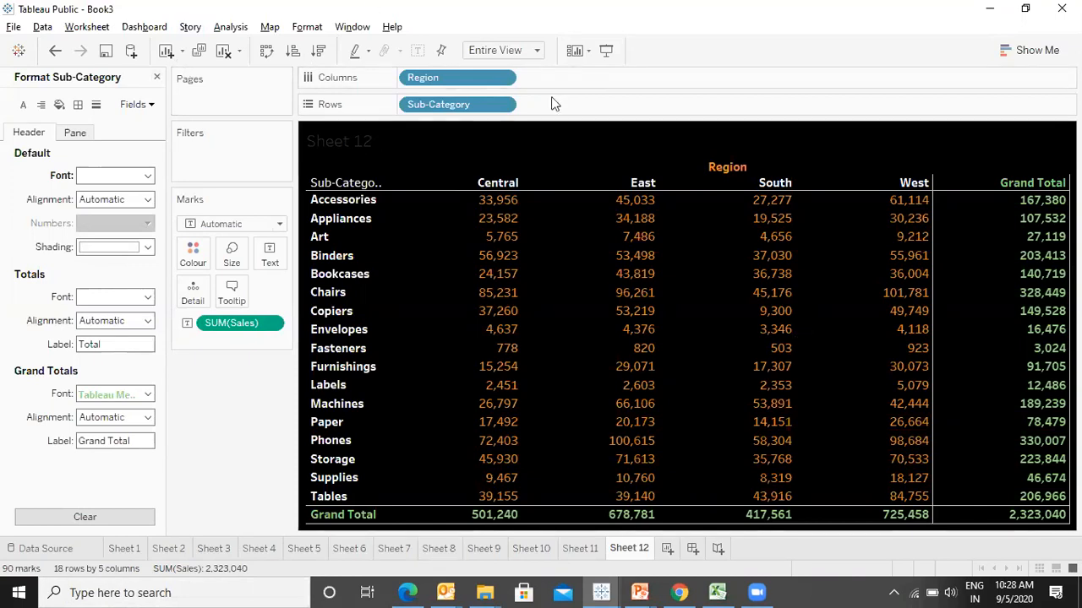
- Close the formatting settings and copy the formatting of Sheet 12
{"action": "left_click", "coordinate": [601, 592]}
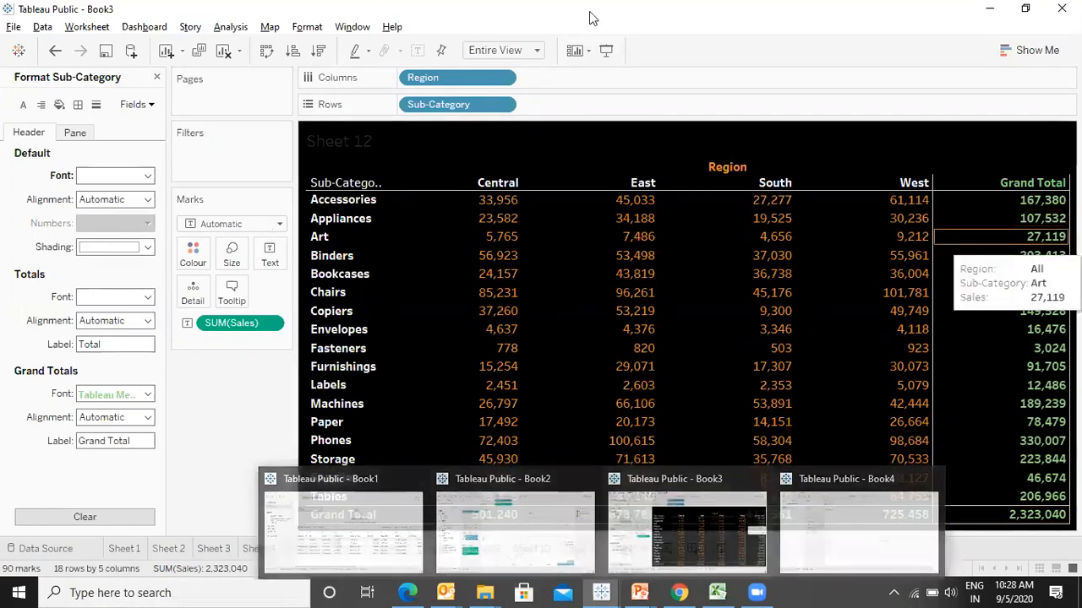
{"action": "left_click", "coordinate": [157, 77]}
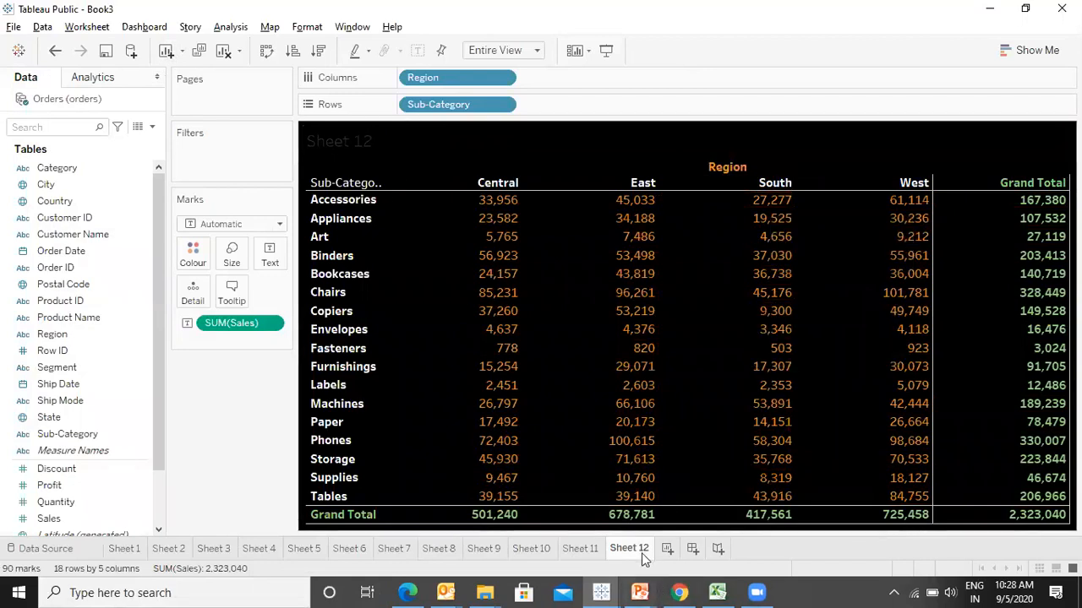
{"action": "mouse_move", "coordinate": [626, 553]}
{"action": "right_click", "coordinate": [625, 549]}
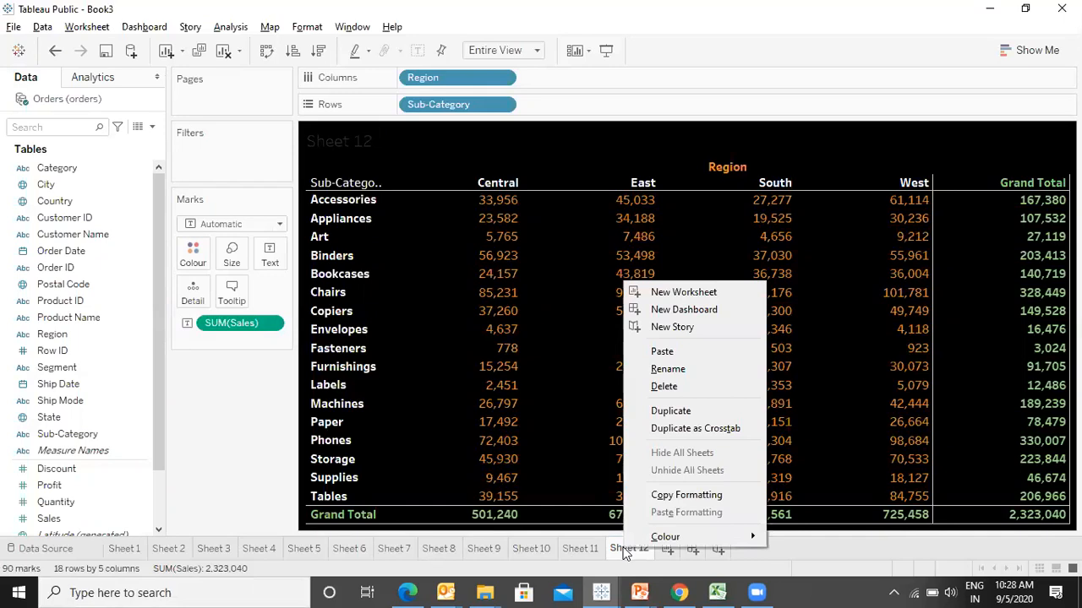
{"action": "left_click", "coordinate": [706, 501]}
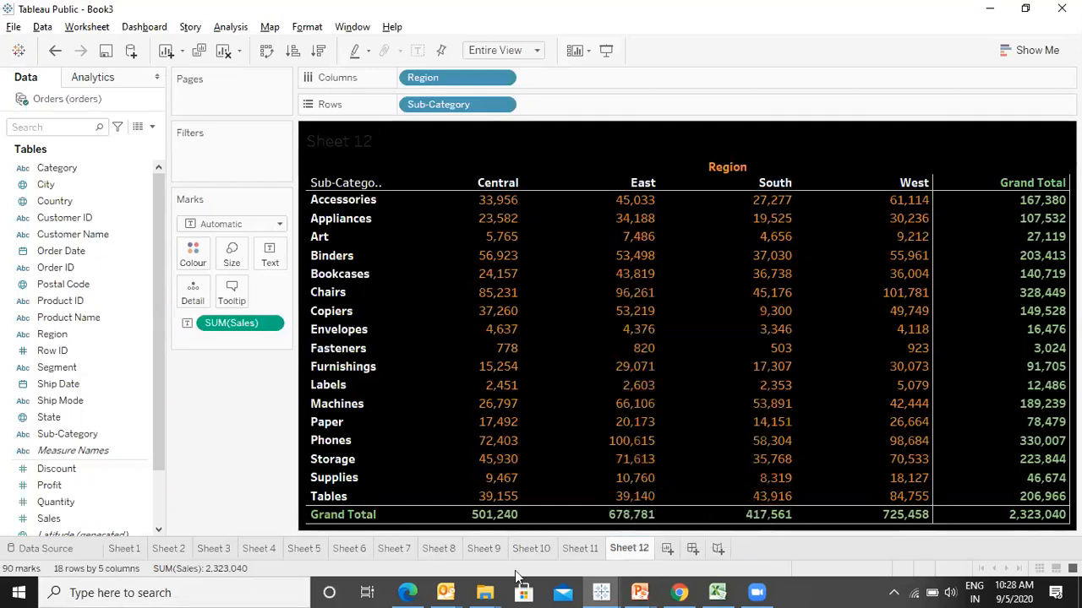
- Paste the copied formatting onto the stacked bar chart in Sheet 11
{"action": "left_click", "coordinate": [579, 549]}
{"action": "right_click", "coordinate": [580, 549]}
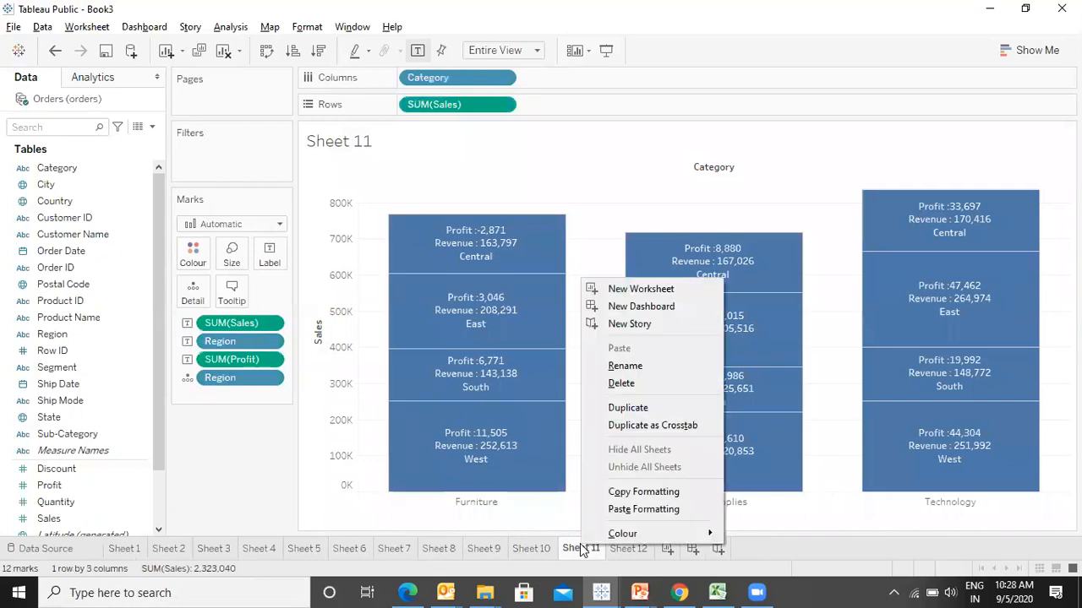
{"action": "left_click", "coordinate": [645, 510]}
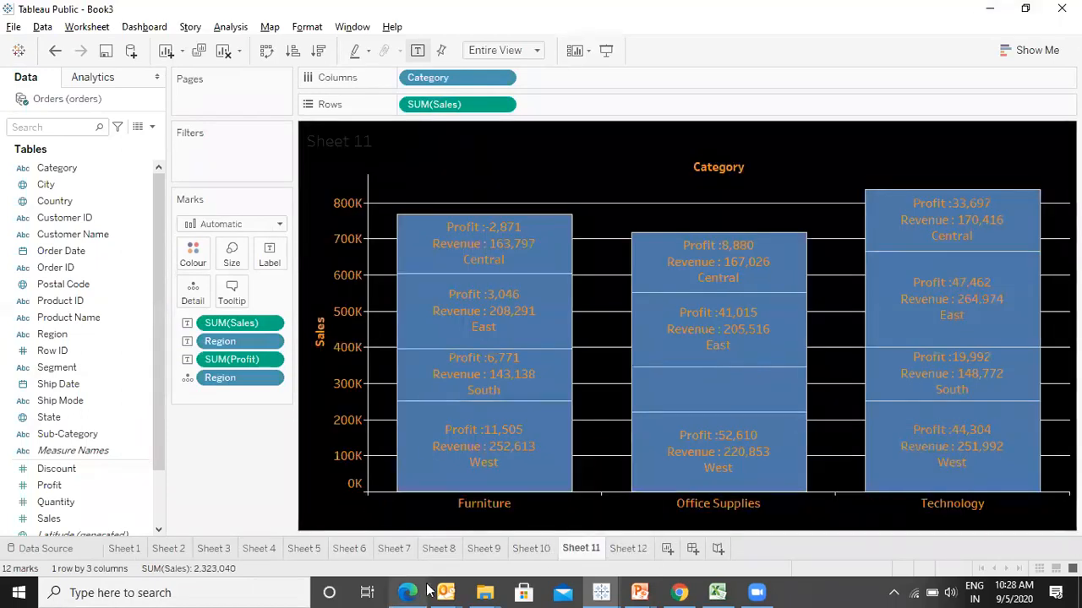
- Paste the copied formatting onto the Category shape chart in Sheet 10
{"action": "left_click", "coordinate": [521, 550]}
{"action": "right_click", "coordinate": [520, 550]}
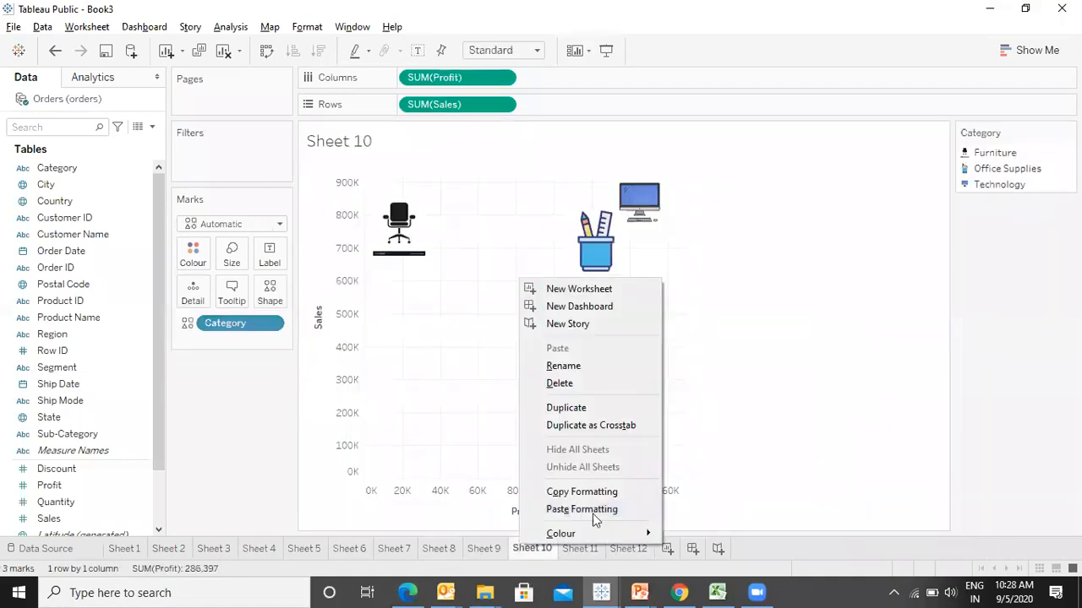
{"action": "left_click", "coordinate": [612, 510]}
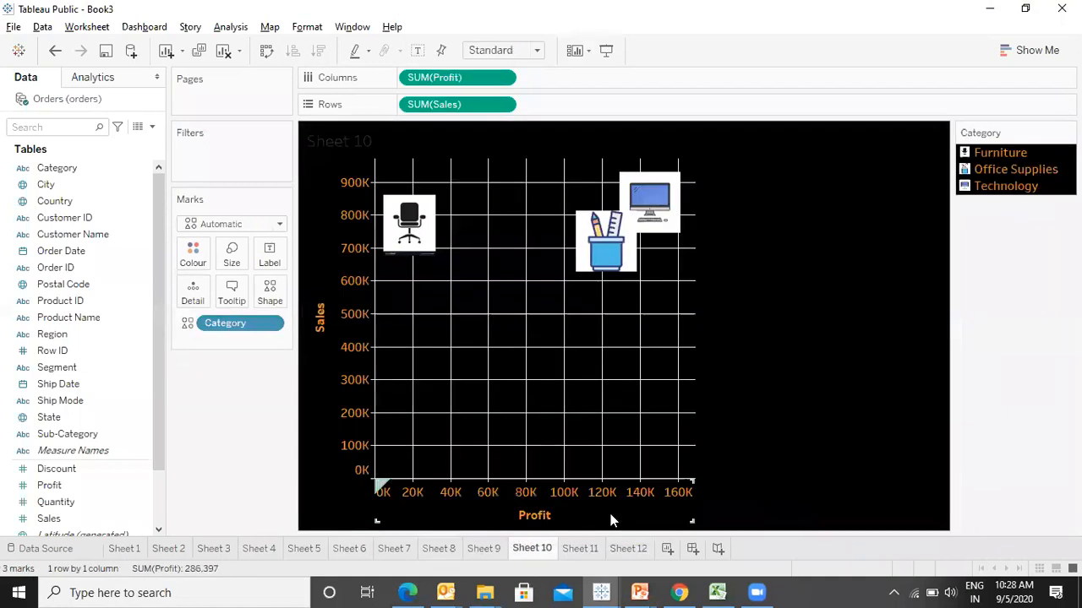
- Paste the copied formatting onto the Sub-Category bar chart in Sheet 9
{"action": "left_click", "coordinate": [476, 547]}
{"action": "right_click", "coordinate": [476, 547]}
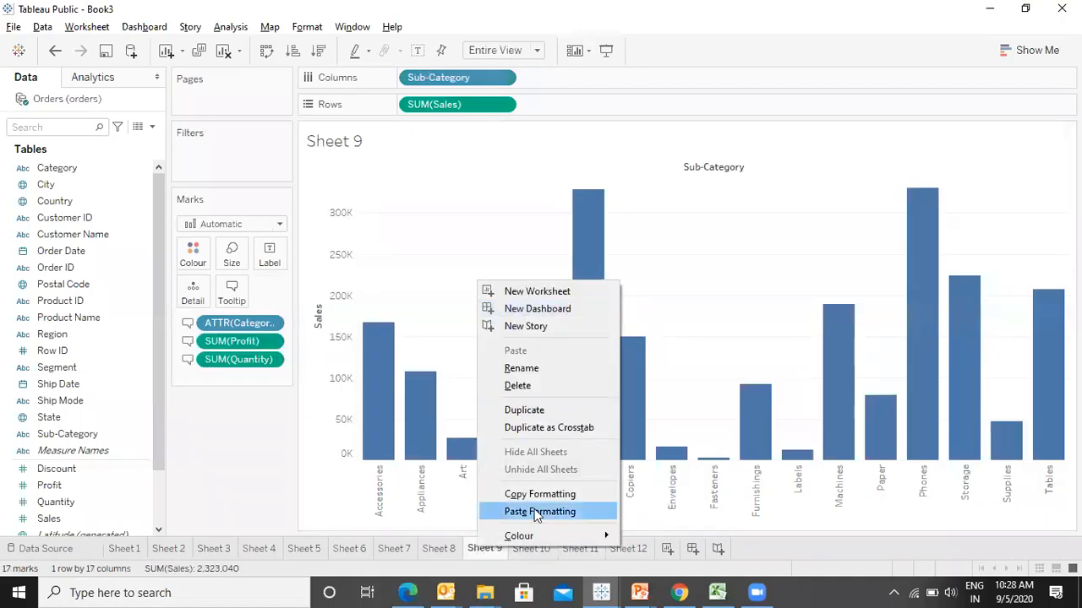
{"action": "left_click", "coordinate": [562, 512]}
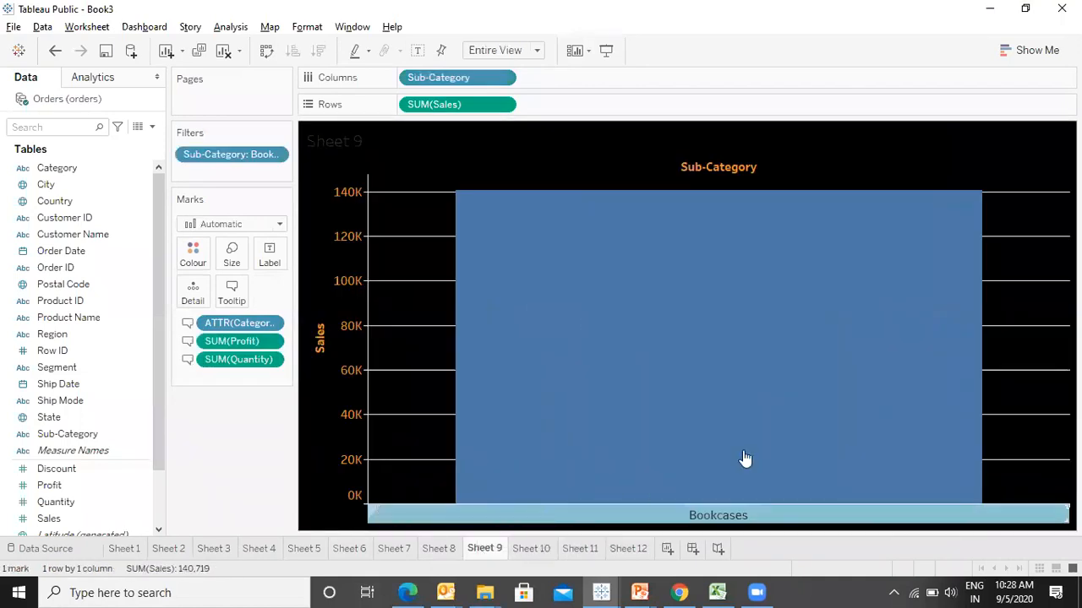
- Open Sheet 8 with the yearly sales line charts by category
{"action": "right_click", "coordinate": [445, 550]}
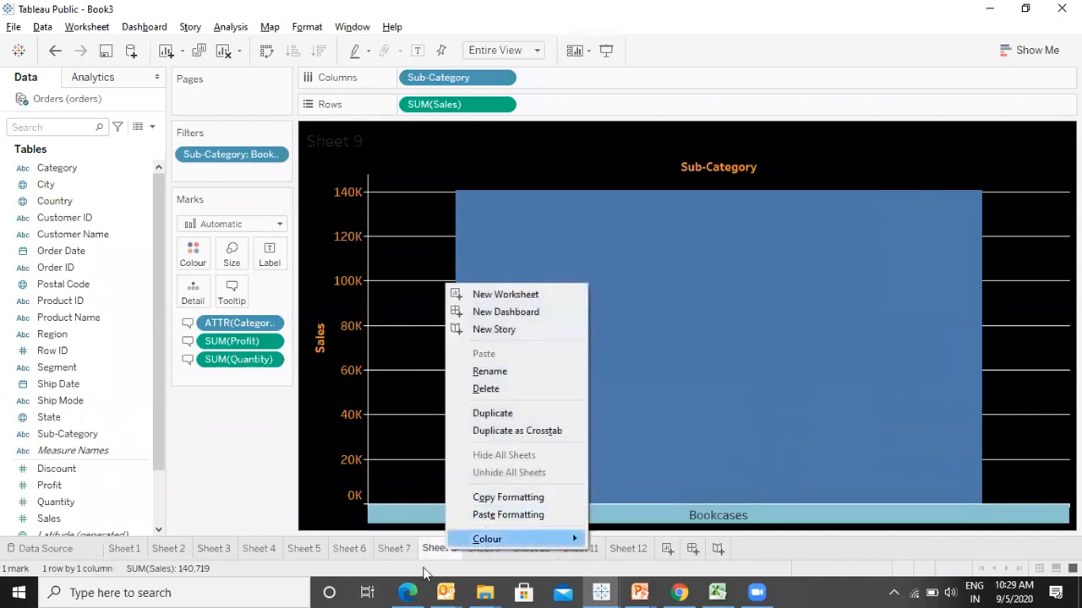
{"action": "left_click", "coordinate": [427, 553]}
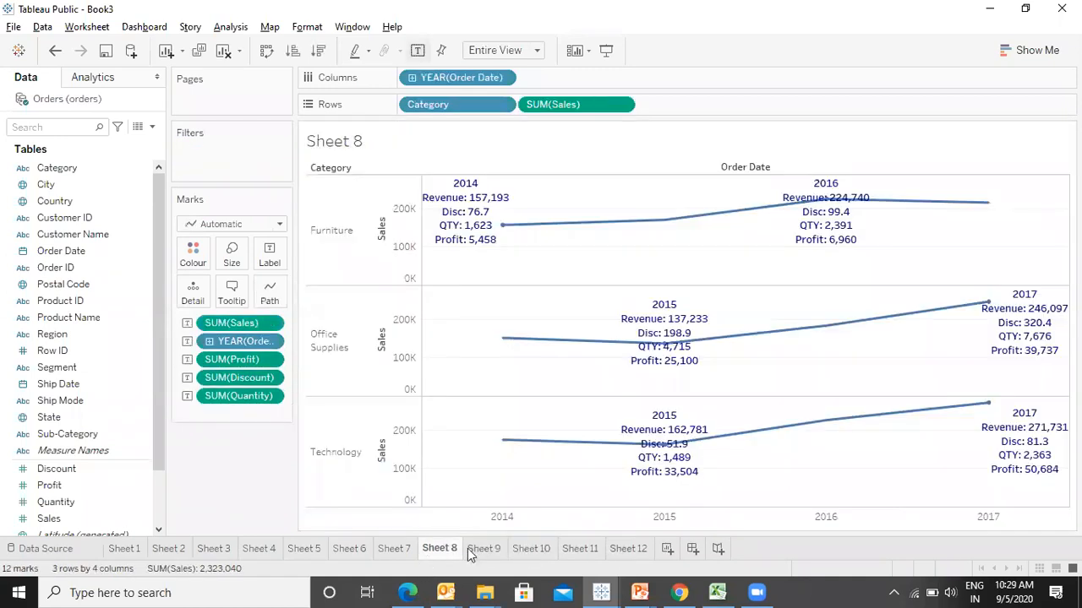
- Open the shading options and the title editor for the regional sales table in Sheet 12
{"action": "left_click", "coordinate": [632, 548]}
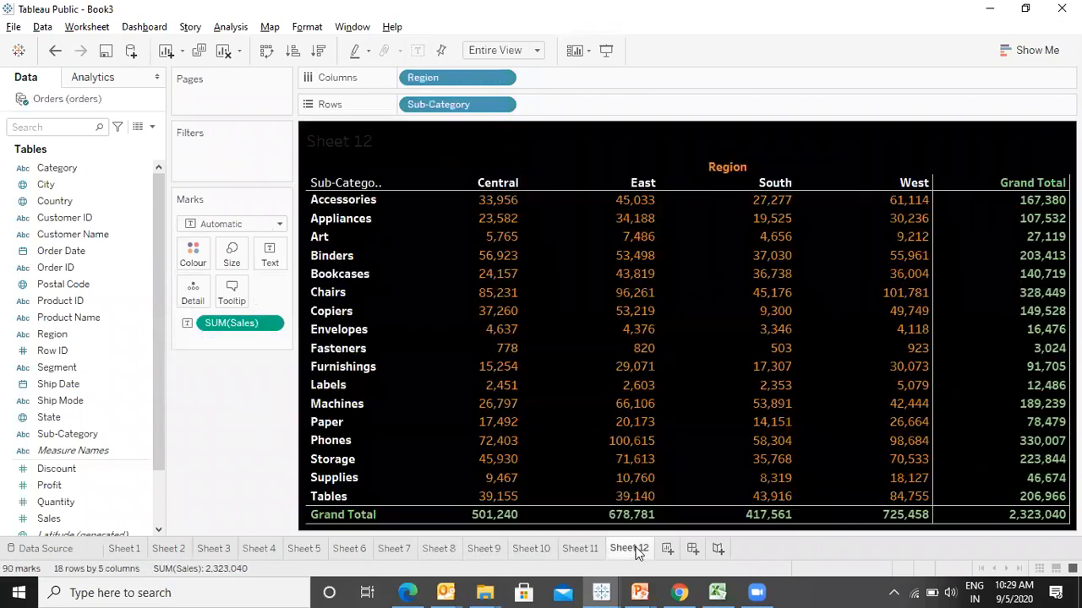
{"action": "left_click", "coordinate": [307, 28]}
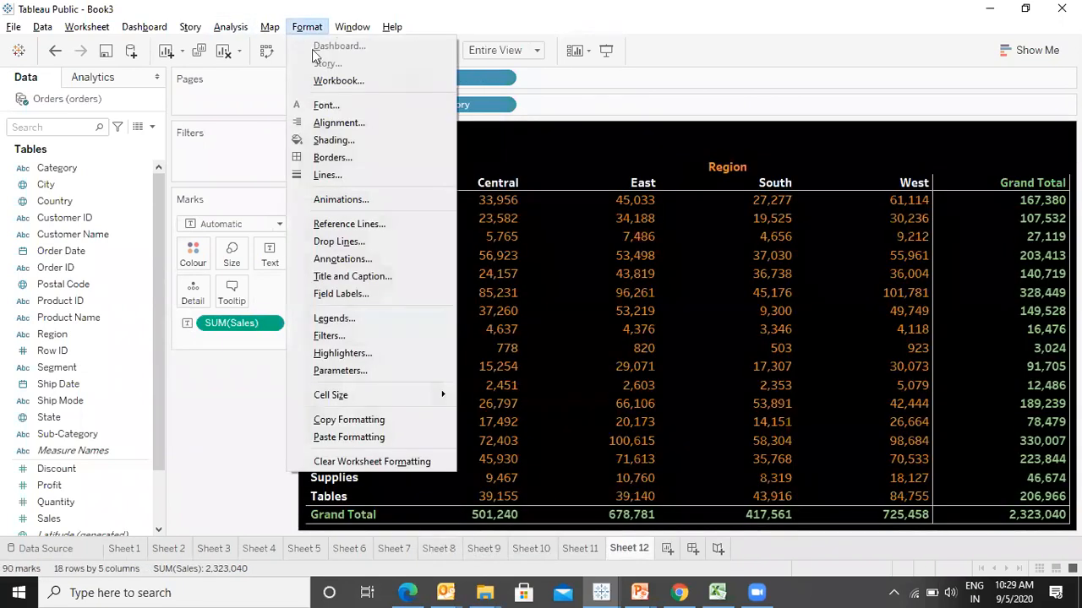
{"action": "left_click", "coordinate": [326, 139]}
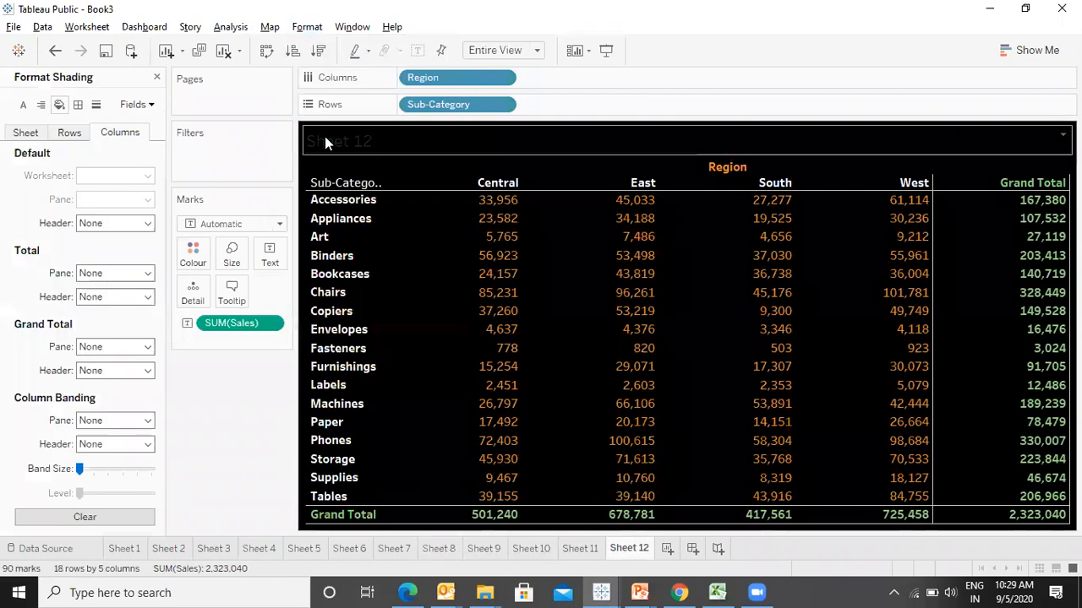
{"action": "double_click", "coordinate": [326, 141]}
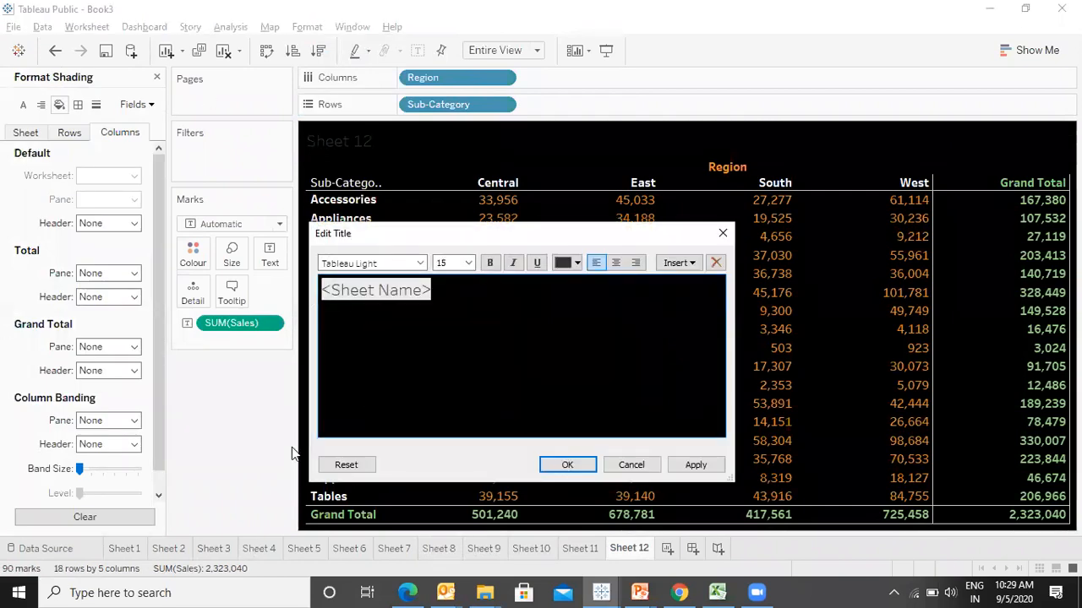
{"action": "left_click", "coordinate": [726, 234]}
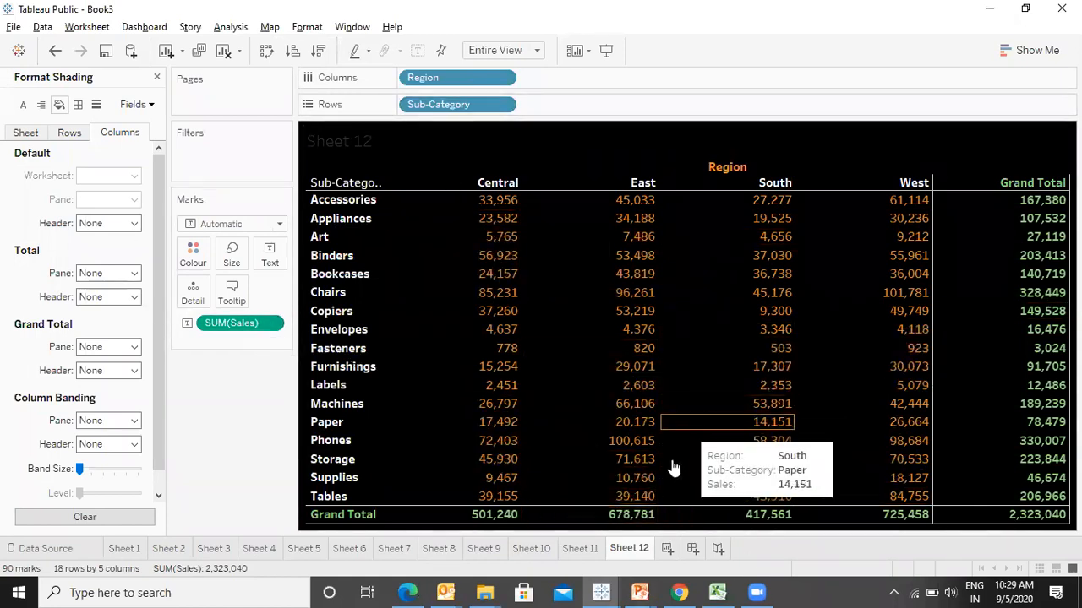
- Review the pasted formatting on Sheet 11 and Sheet 10, and return to the Sheet 12 table
{"action": "left_click", "coordinate": [575, 550]}
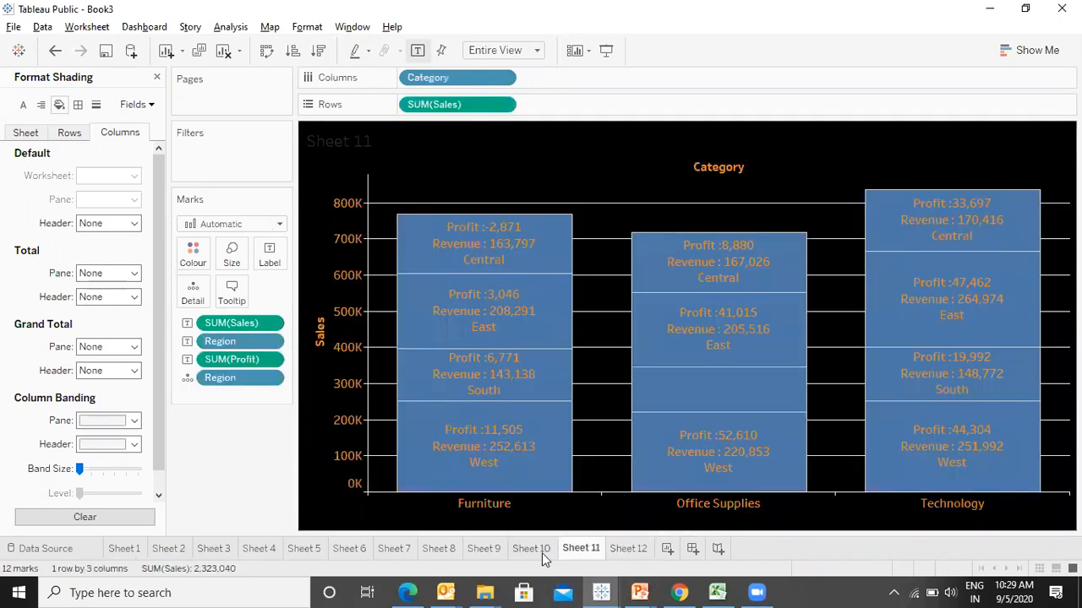
{"action": "left_click", "coordinate": [542, 553]}
{"action": "left_click", "coordinate": [626, 549]}
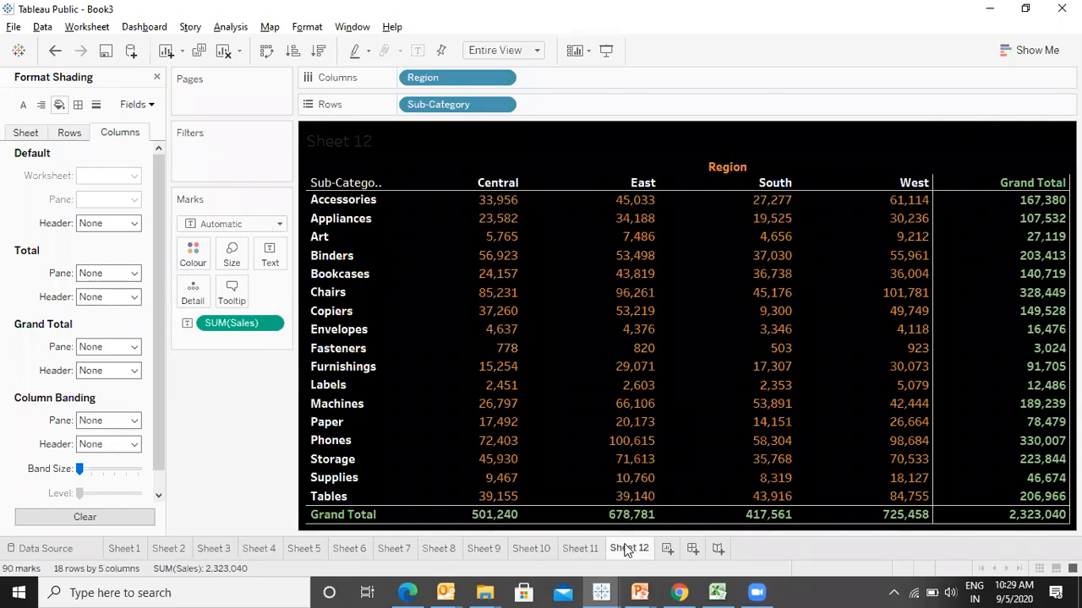
{"action": "right_click", "coordinate": [627, 551]}
{"action": "mouse_move", "coordinate": [286, 558]}
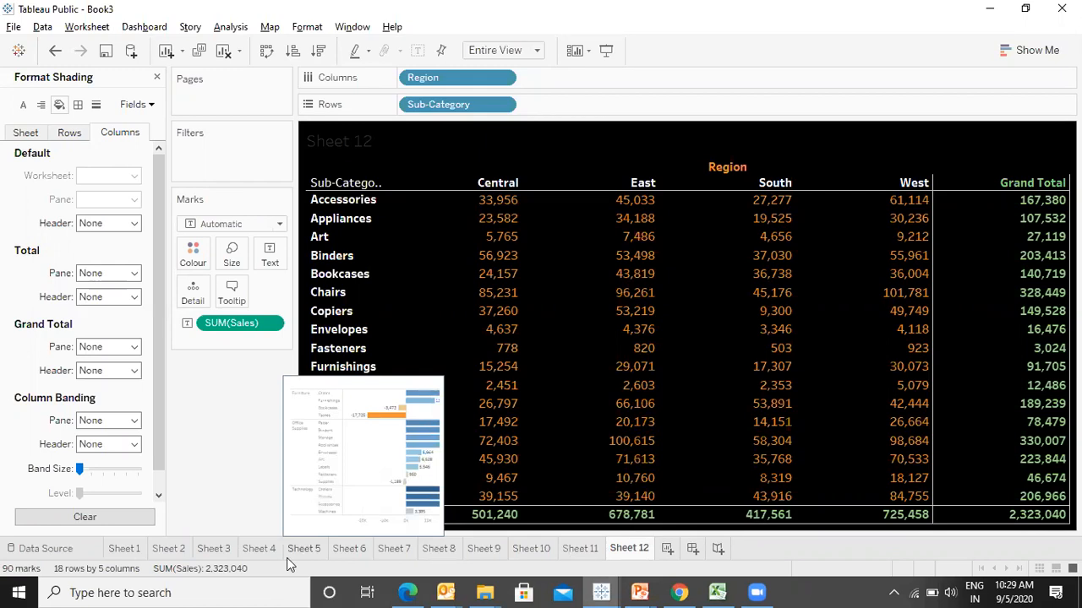
{"action": "mouse_move", "coordinate": [852, 520]}
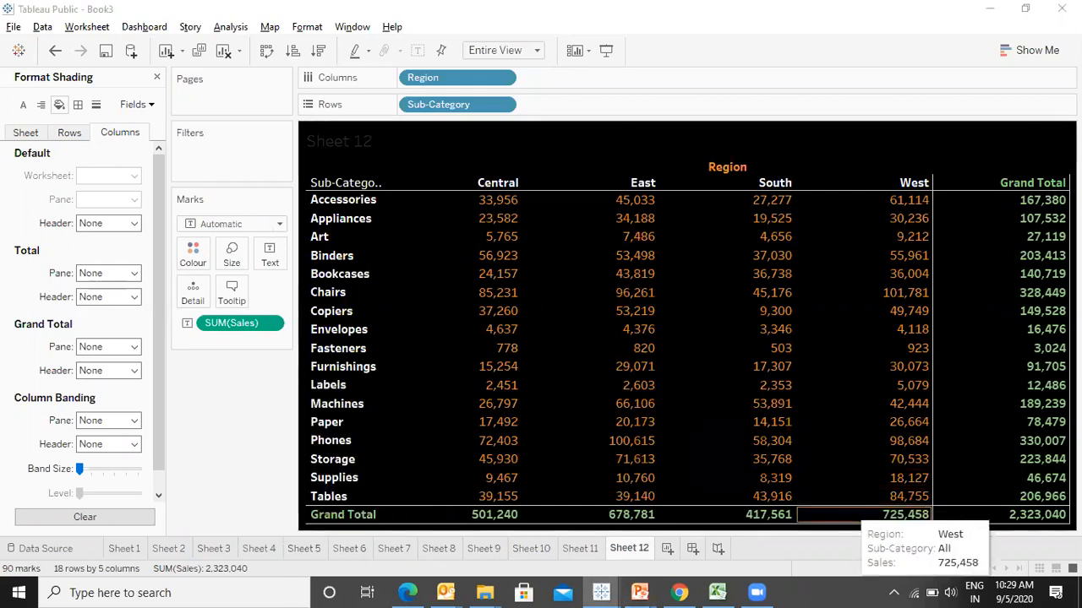
- Switch to PowerPoint, view the Calculations slide about calculated fields, and return to Tableau
{"action": "key", "text": "alt+Tab"}
{"action": "key", "text": "Right"}
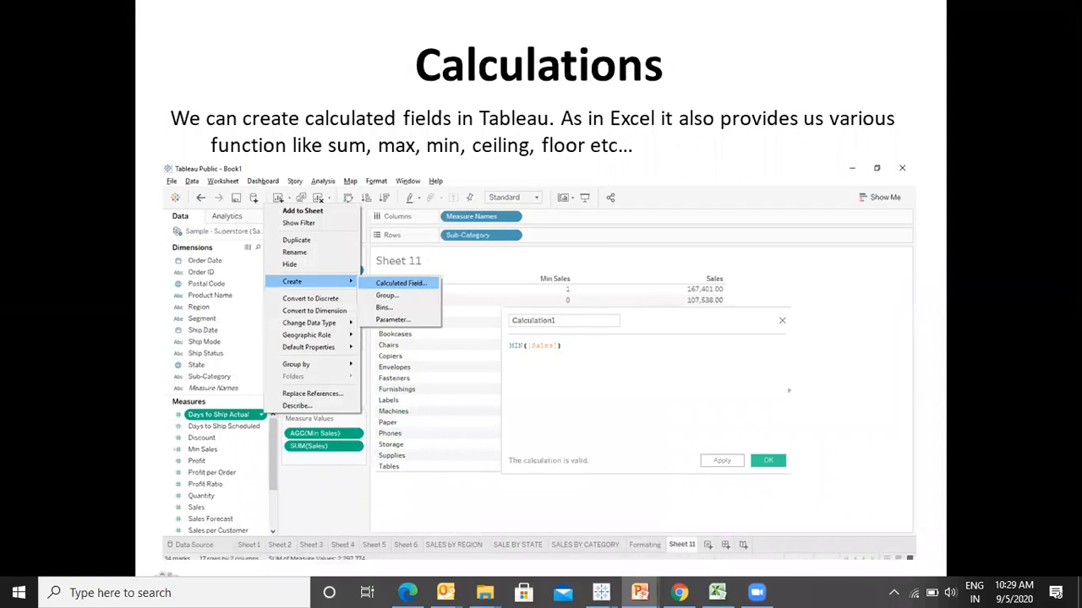
{"action": "key", "text": "alt+Tab"}
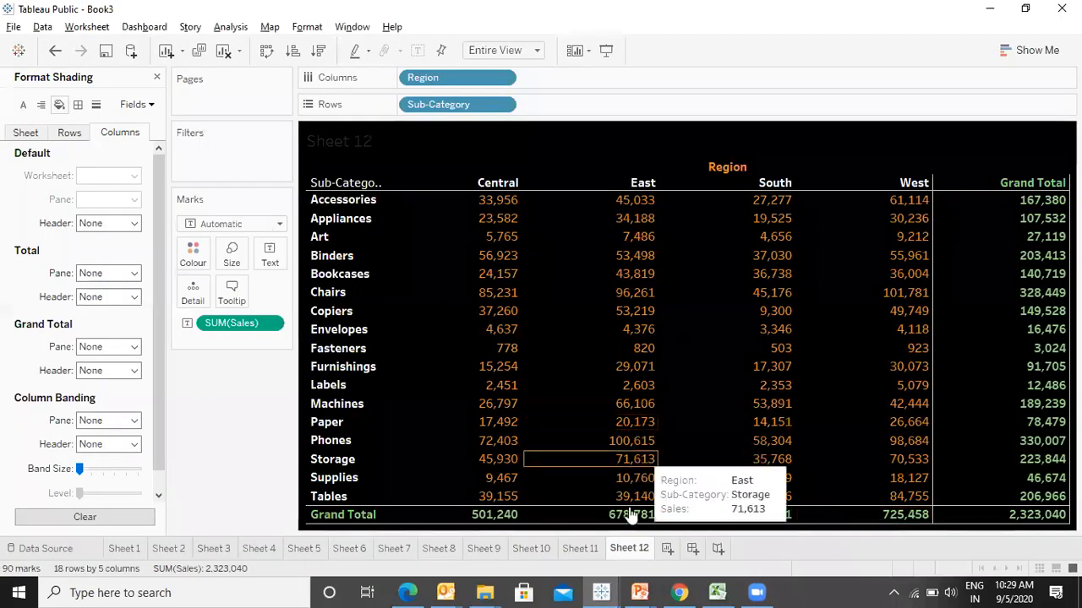
- Add a new blank worksheet and check the Calculations slides in PowerPoint before returning to Tableau
{"action": "left_click", "coordinate": [666, 550]}
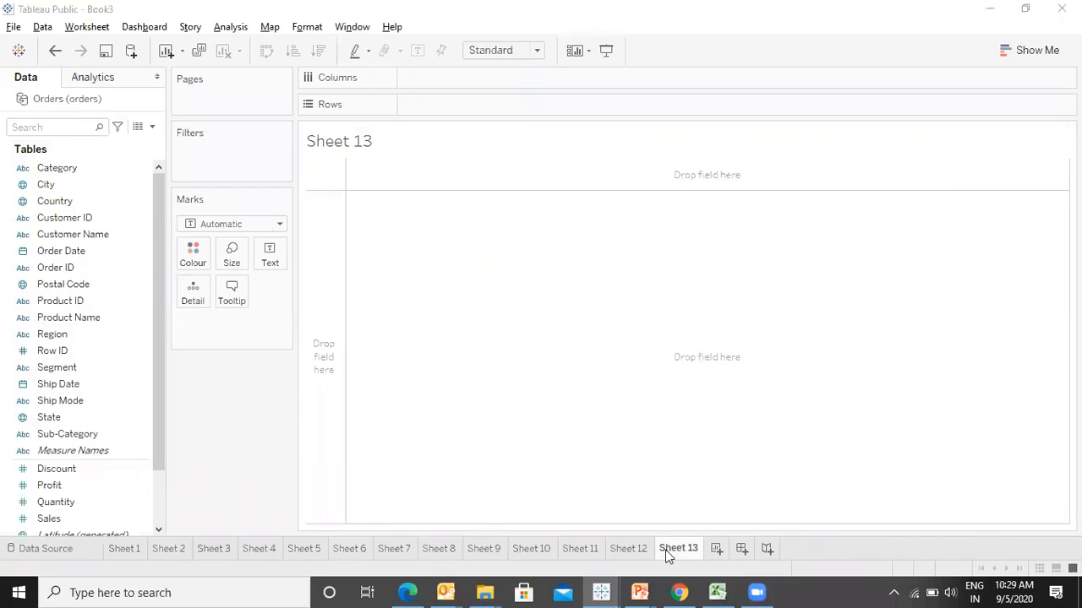
{"action": "key", "text": "alt+Tab"}
{"action": "key", "text": "Right"}
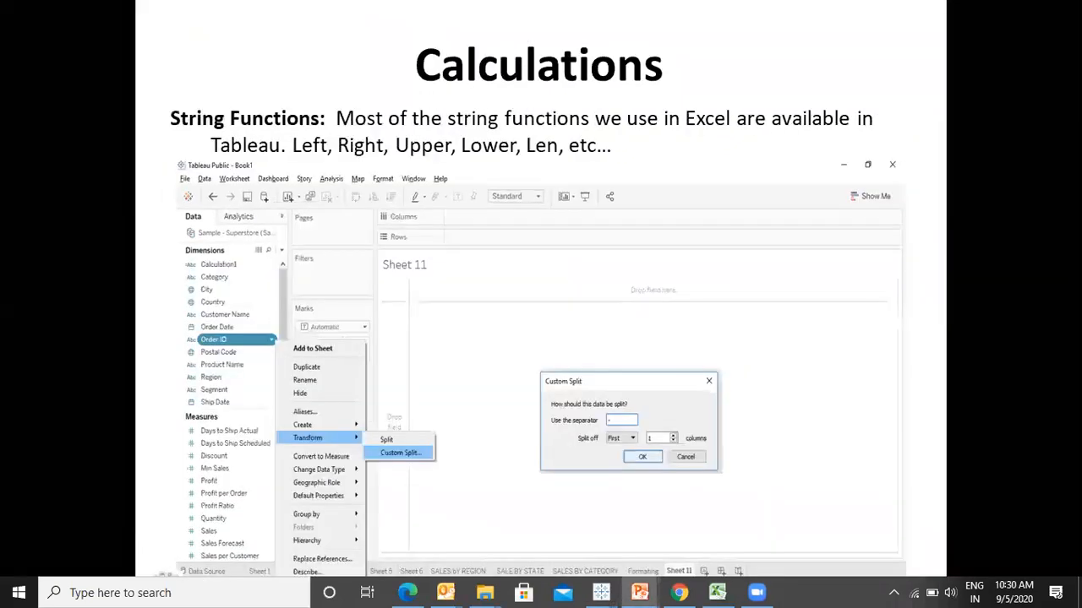
{"action": "key", "text": "Left"}
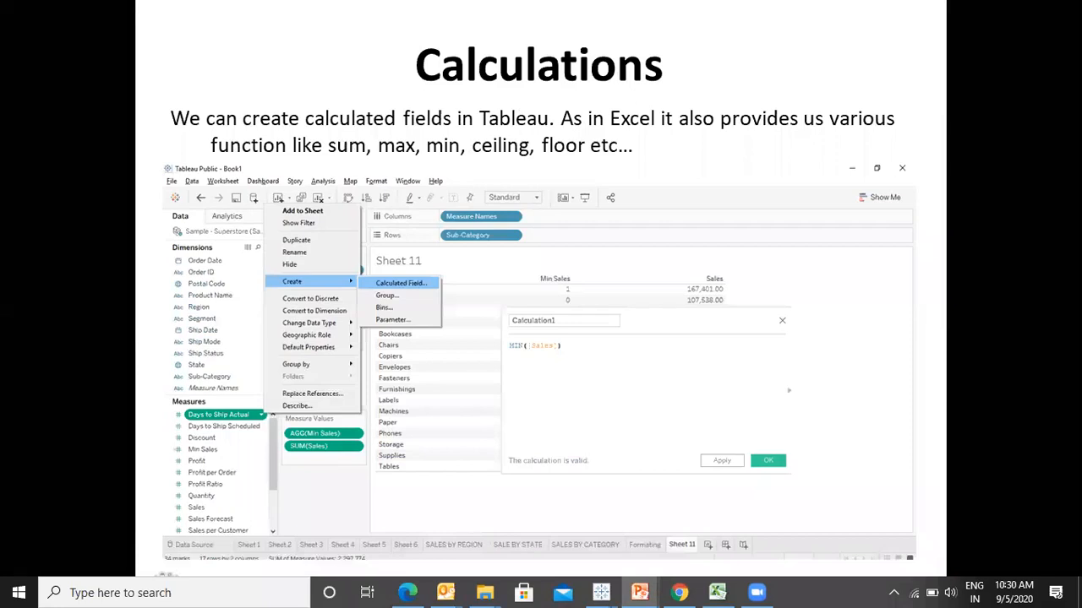
{"action": "key", "text": "alt+Tab"}
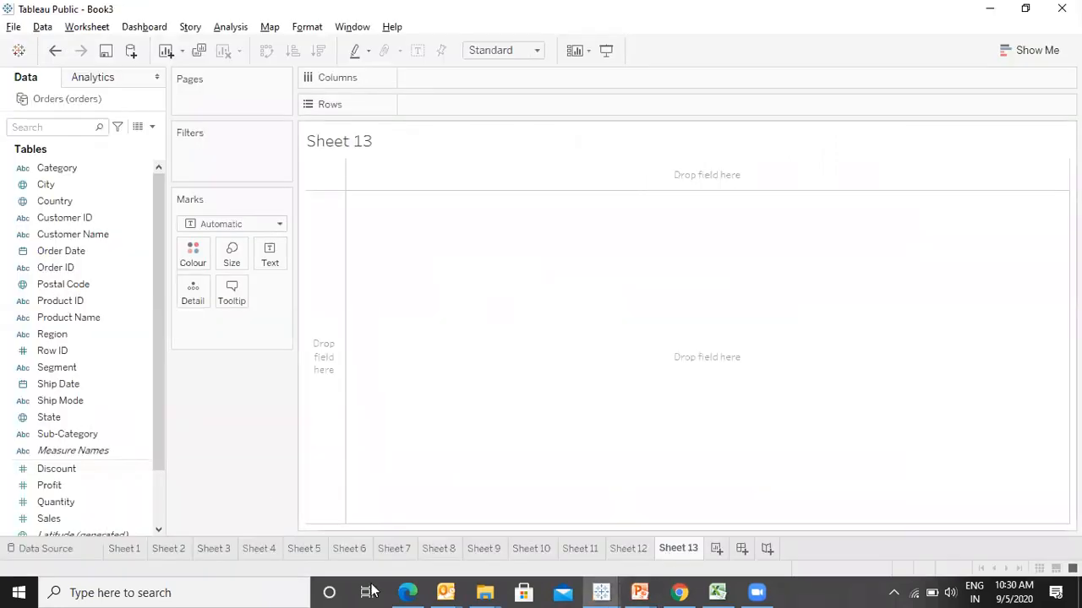
- Build a text table in Sheet 13 showing Profit and Sales for each Sub-Category
{"action": "left_click", "coordinate": [64, 401]}
{"action": "left_click", "coordinate": [72, 504]}
{"action": "left_click", "coordinate": [121, 436]}
{"action": "double_click", "coordinate": [119, 436]}
{"action": "double_click", "coordinate": [74, 485]}
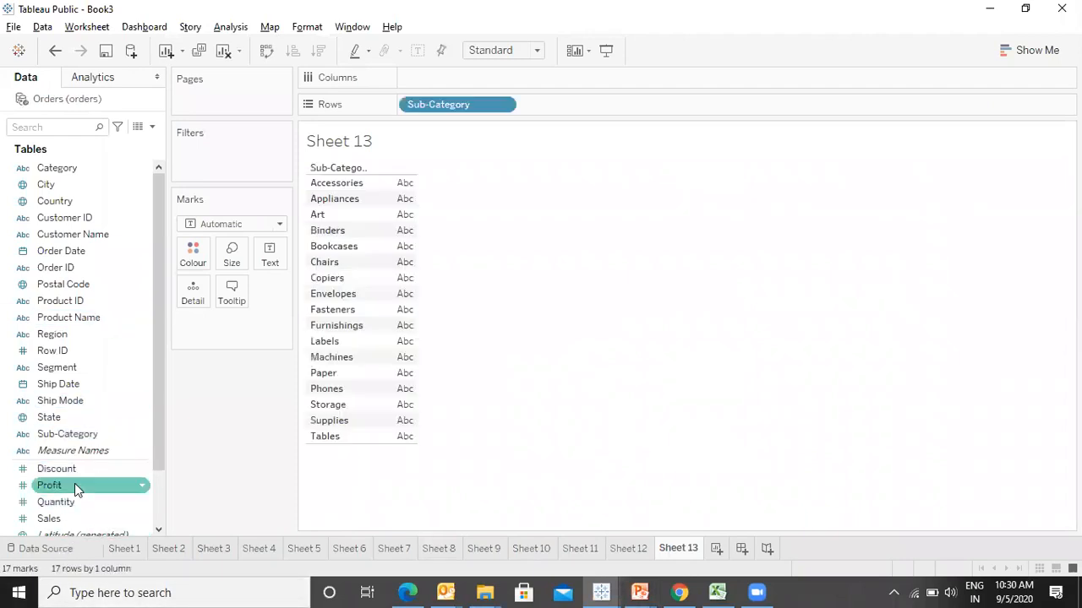
{"action": "left_click", "coordinate": [58, 521]}
{"action": "double_click", "coordinate": [52, 519]}
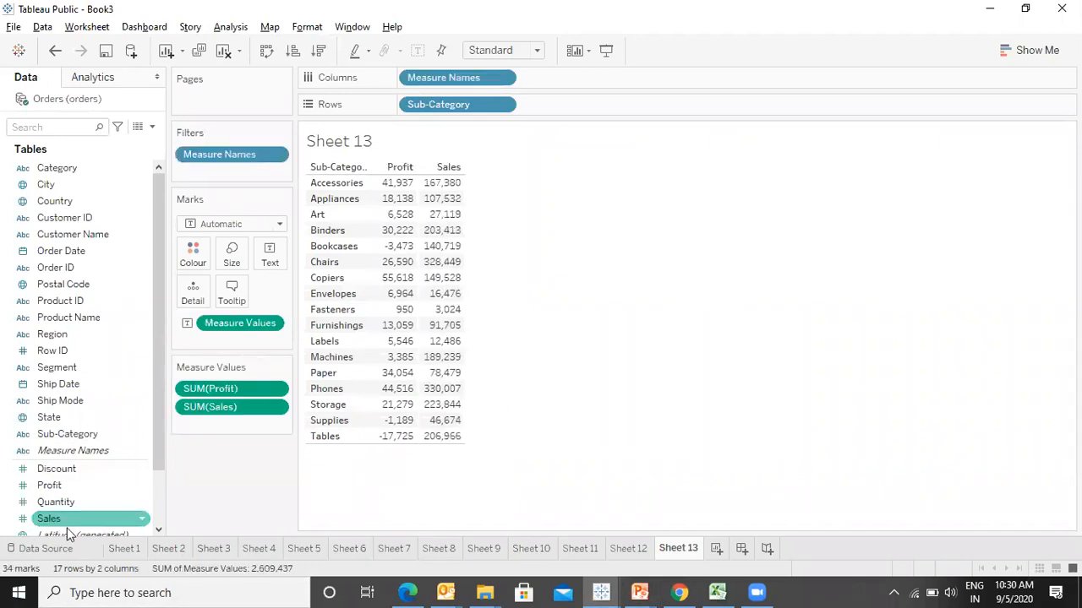
- Start a new calculated field and name it cost
{"action": "left_click", "coordinate": [236, 29]}
{"action": "left_click", "coordinate": [288, 353]}
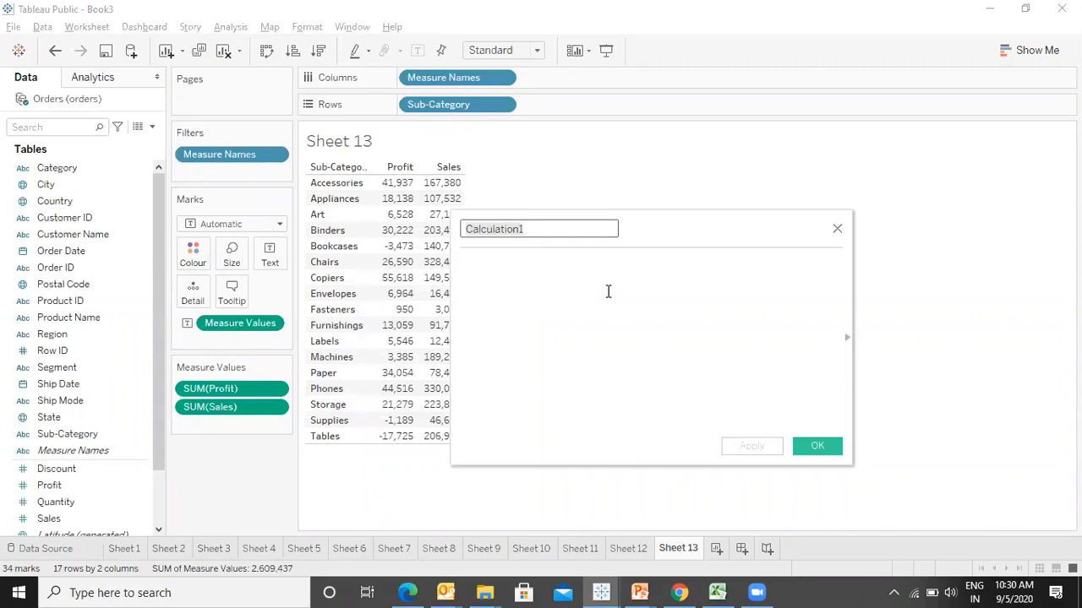
{"action": "type", "text": "cos"}
{"action": "key", "text": "BackSpace"}
{"action": "type", "text": "st"}
{"action": "key", "text": "Tab"}
- Enter the formula SUM([Sales])-SUM([Profit]) for the cost field and save the calculation
{"action": "type", "text": "su"}
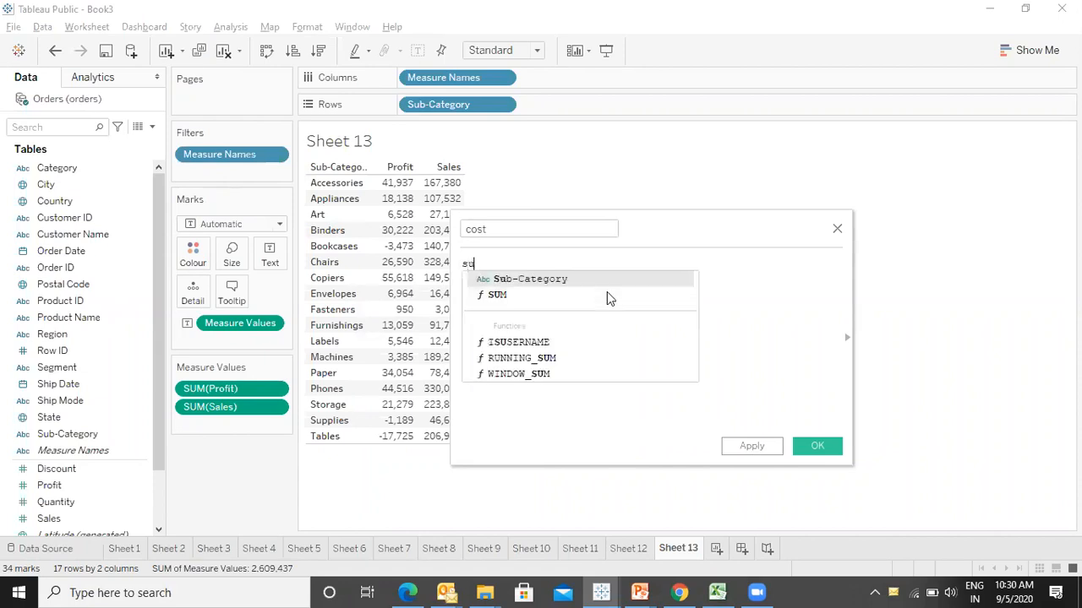
{"action": "double_click", "coordinate": [607, 291]}
{"action": "type", "text": "sa"}
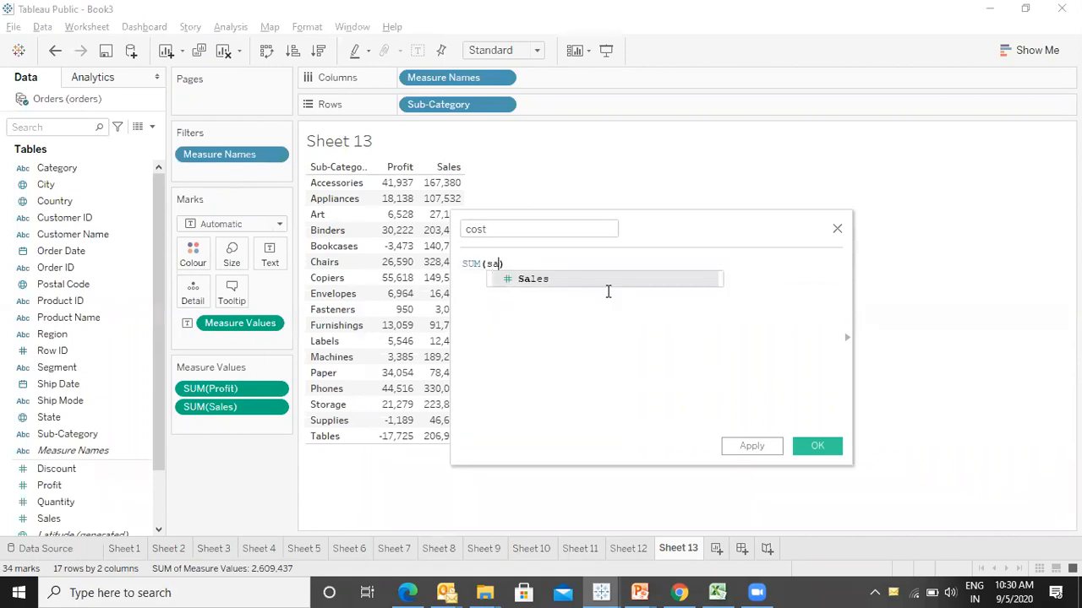
{"action": "key", "text": "Return"}
{"action": "type", "text": "-"}
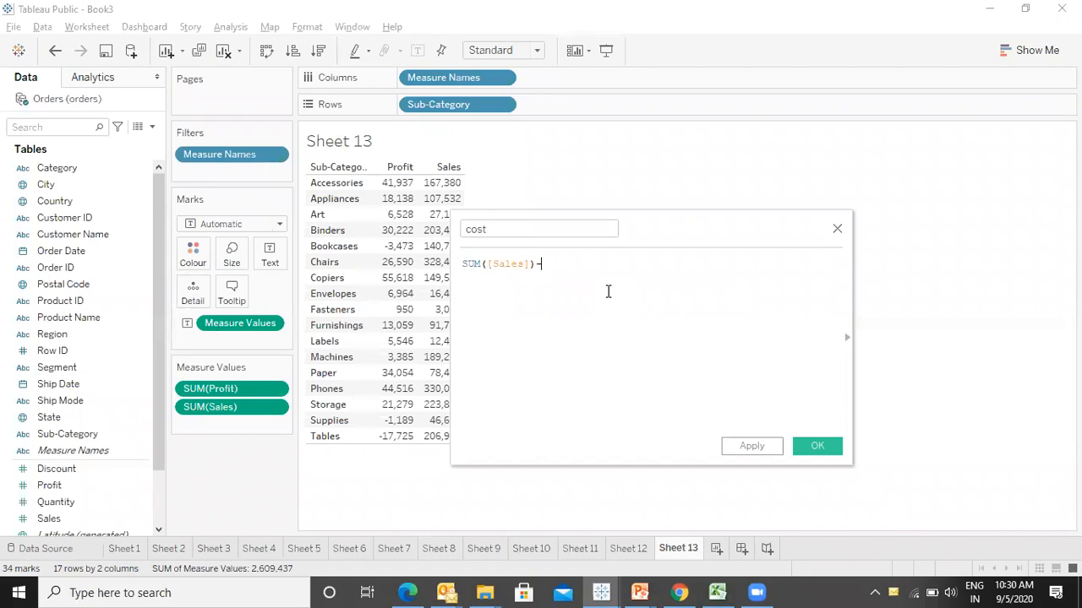
{"action": "type", "text": "s"}
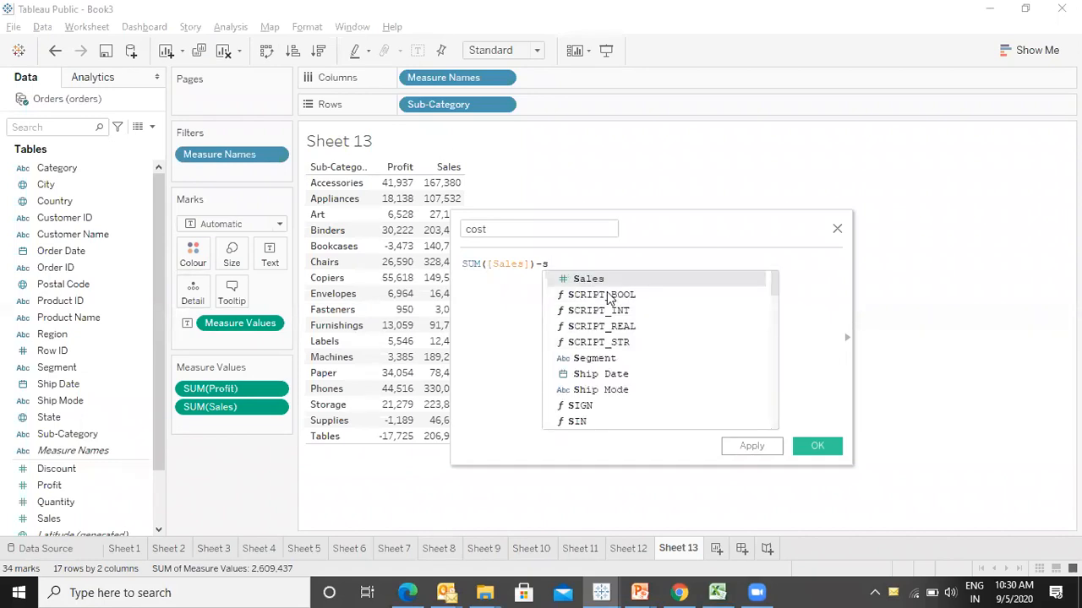
{"action": "type", "text": "u"}
{"action": "double_click", "coordinate": [607, 291]}
{"action": "type", "text": "pro"}
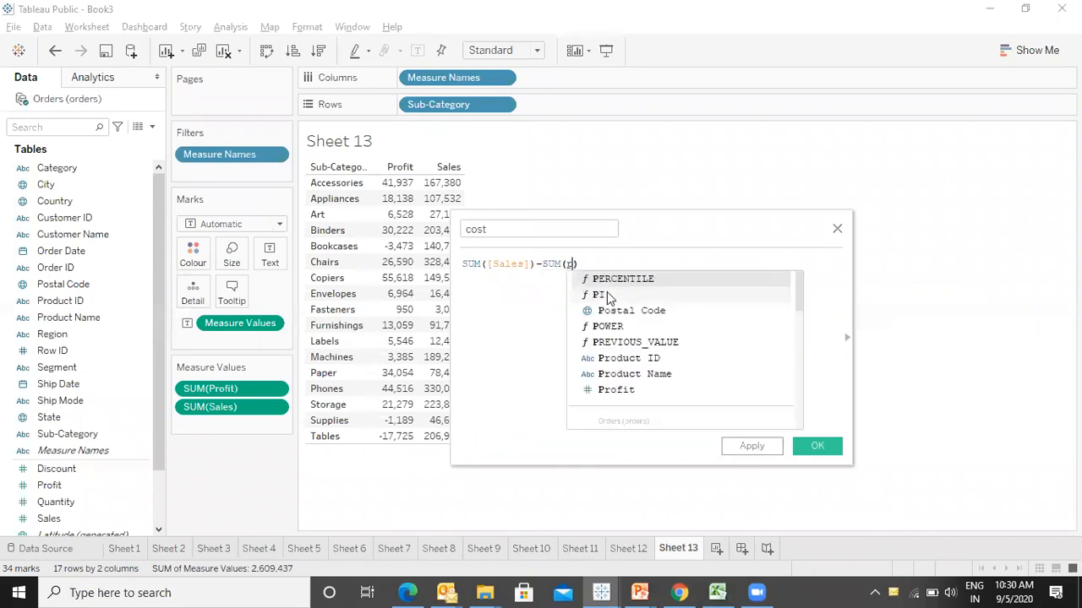
{"action": "key", "text": "Return"}
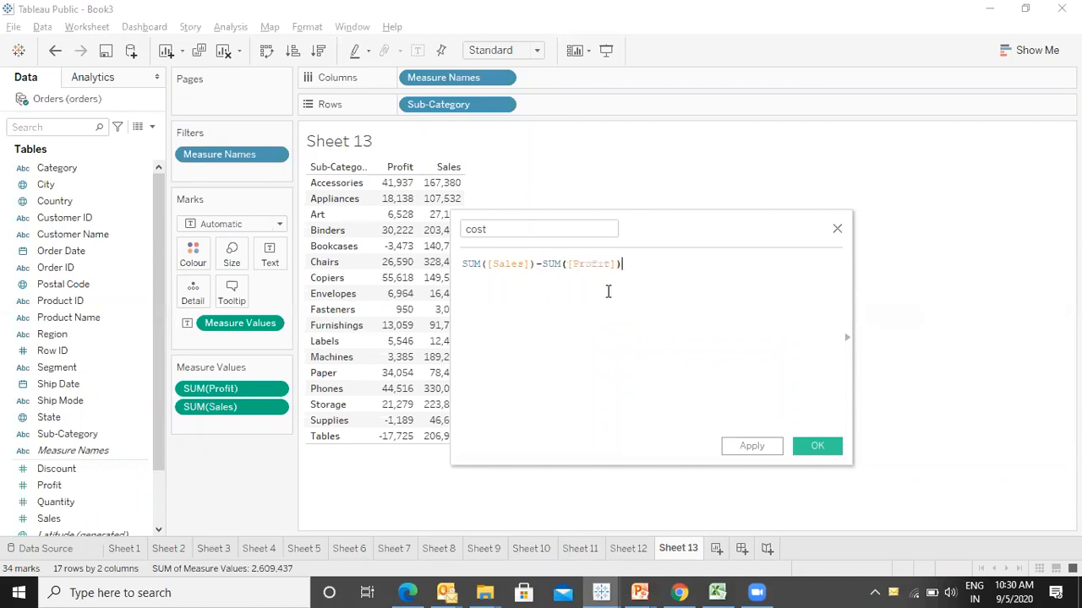
{"action": "left_click", "coordinate": [815, 447]}
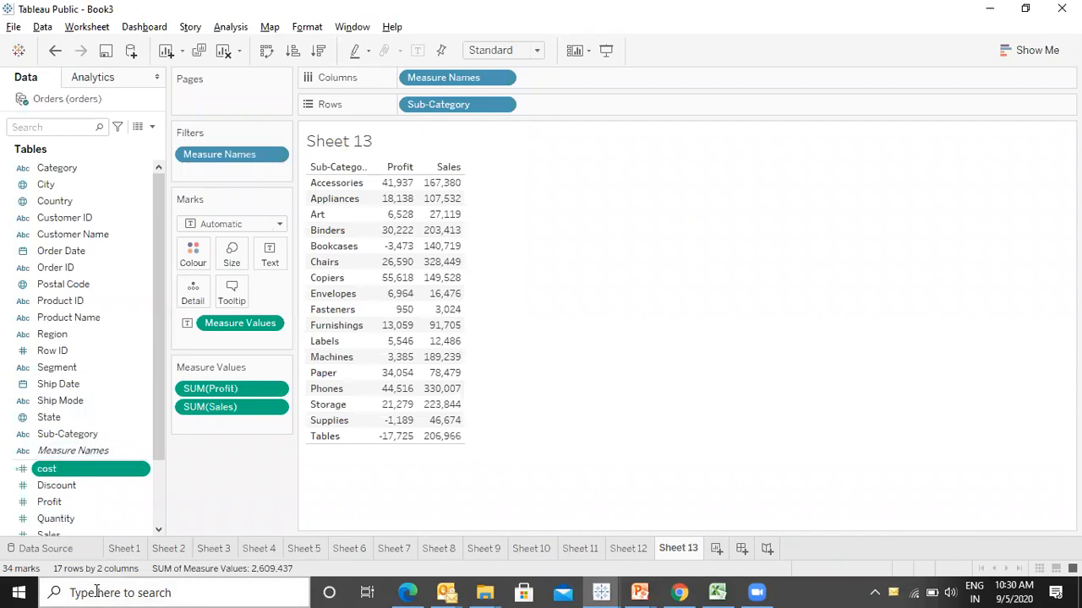
- Add the cost field to the Sub-Category table and inspect the values in its column
{"action": "double_click", "coordinate": [116, 468]}
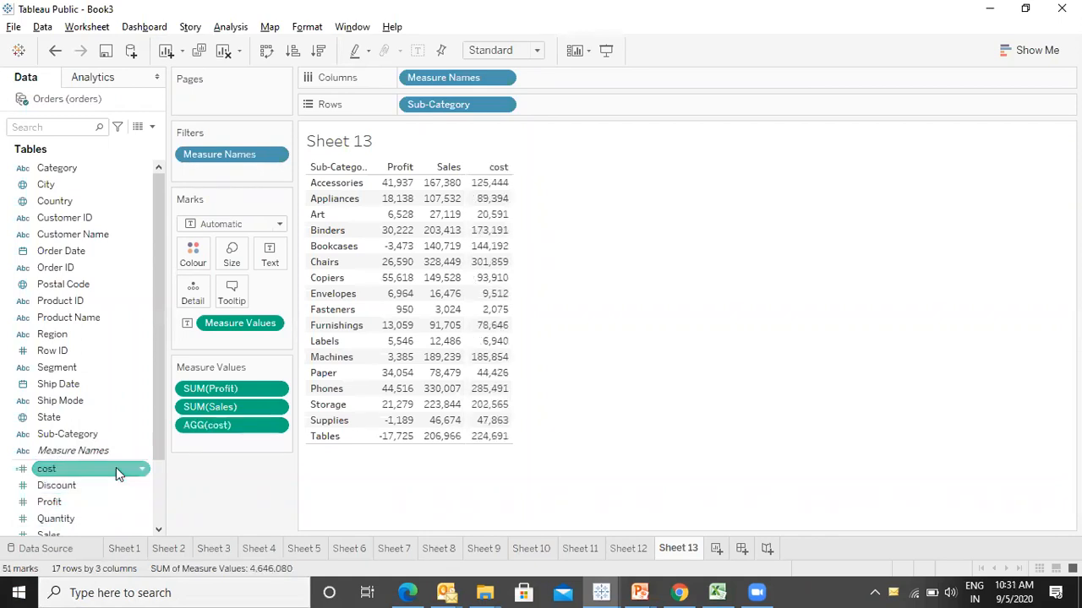
{"action": "mouse_move", "coordinate": [503, 215]}
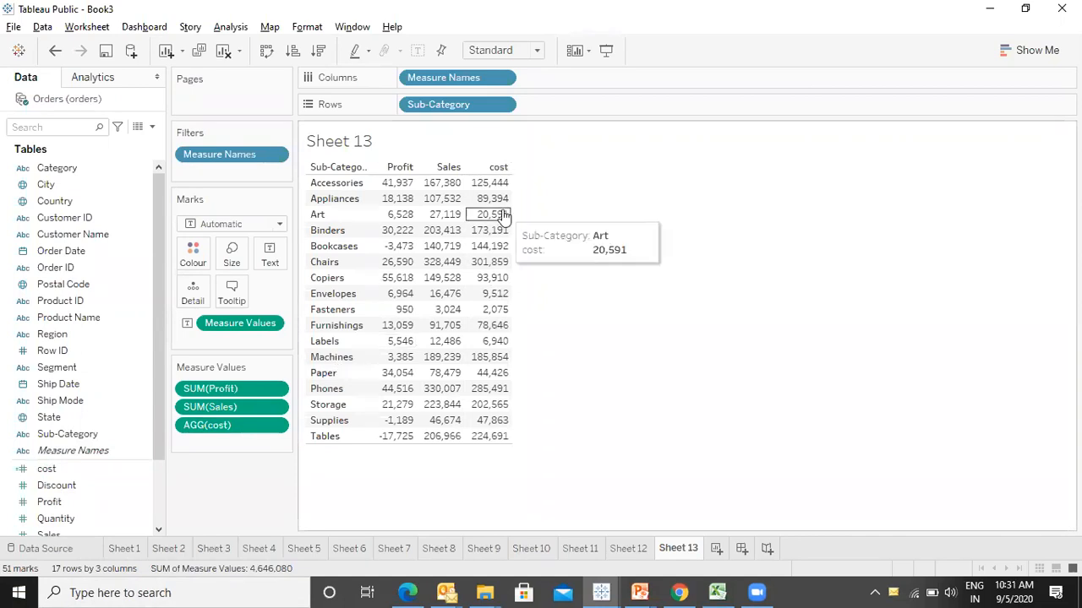
{"action": "mouse_move", "coordinate": [495, 326]}
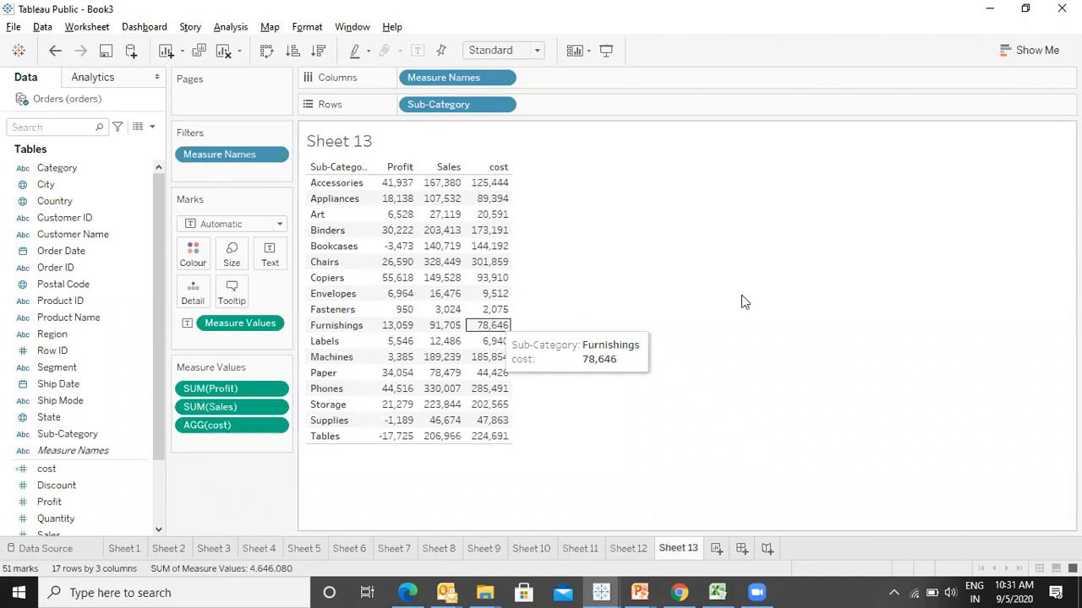
- Switch to PowerPoint, move from the calculated fields slide to the String Functions slide, and return to Tableau
{"action": "key", "text": "alt+Tab"}
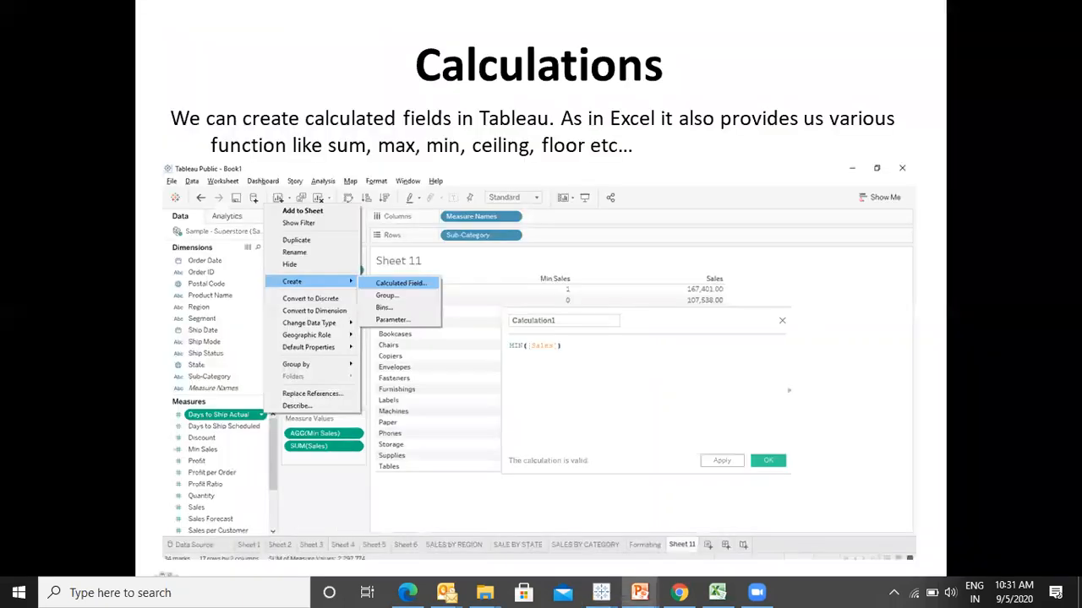
{"action": "key", "text": "alt+Tab"}
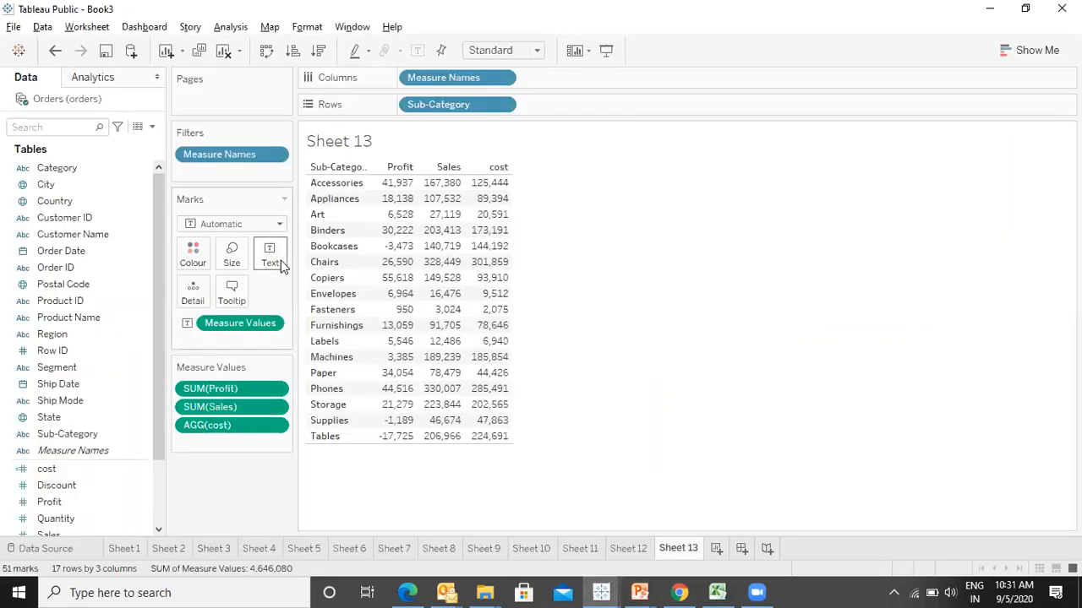
{"action": "key", "text": "alt+Tab"}
{"action": "key", "text": "Right"}
{"action": "key", "text": "alt+Tab"}
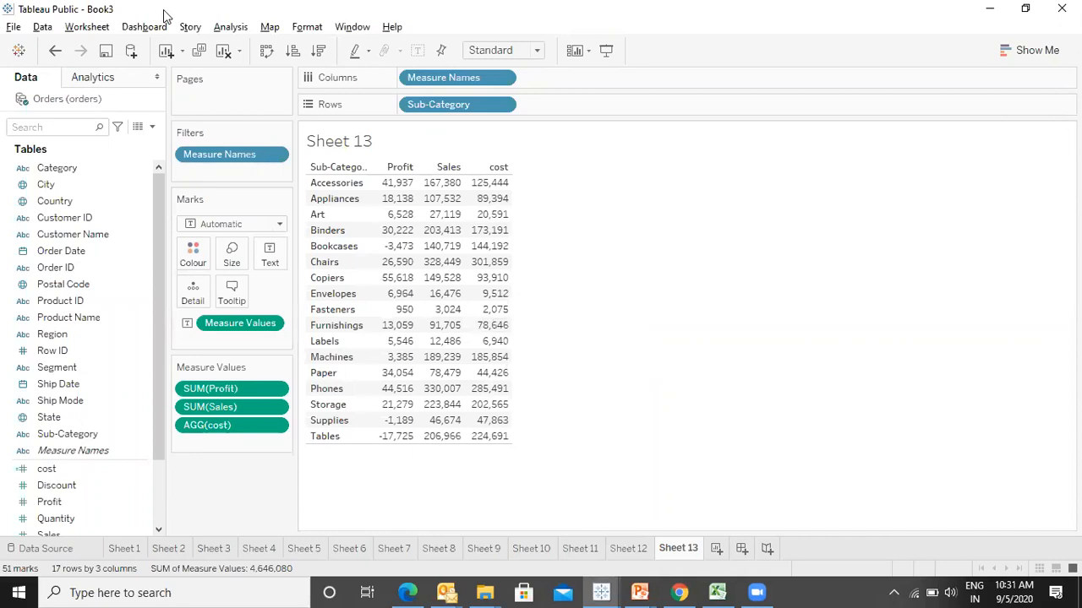
- Start a new calculated field and name it cat
{"action": "left_click", "coordinate": [233, 30]}
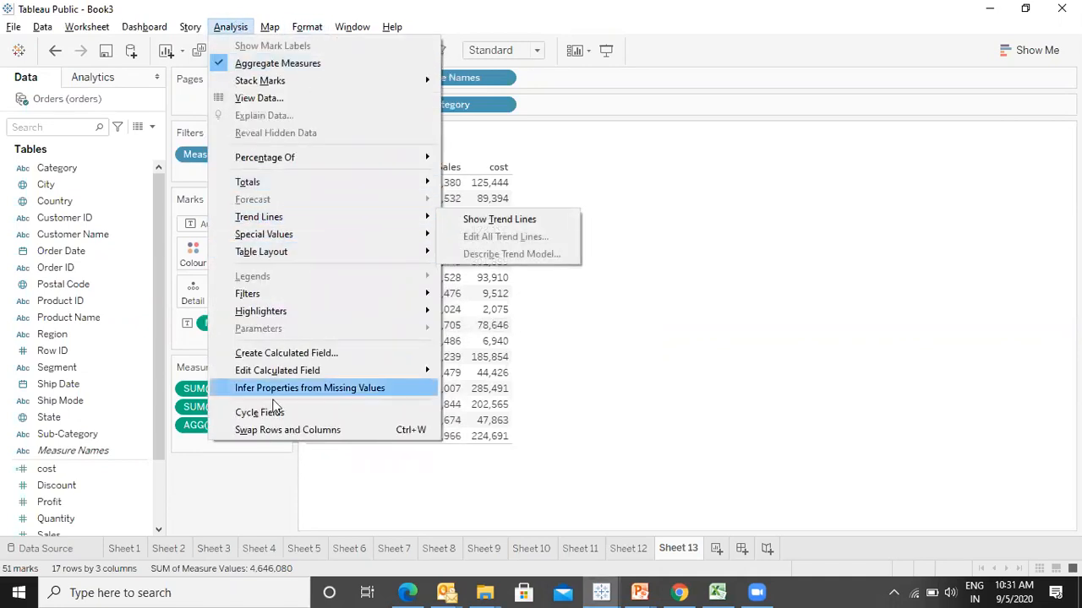
{"action": "left_click", "coordinate": [279, 354]}
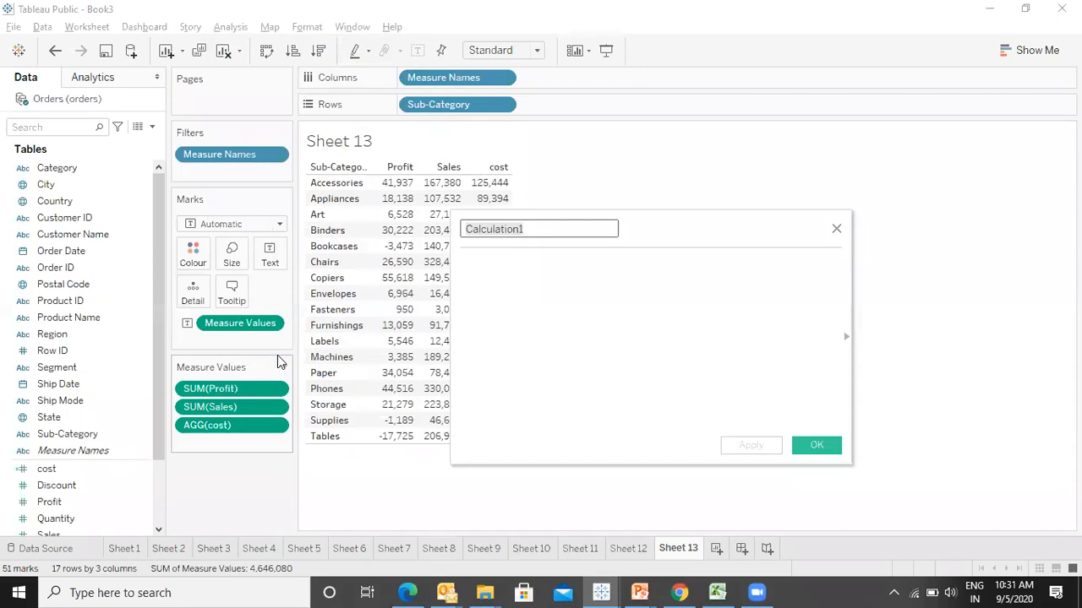
{"action": "type", "text": "ct"}
{"action": "key", "text": "BackSpace"}
{"action": "type", "text": "at"}
{"action": "key", "text": "Tab"}
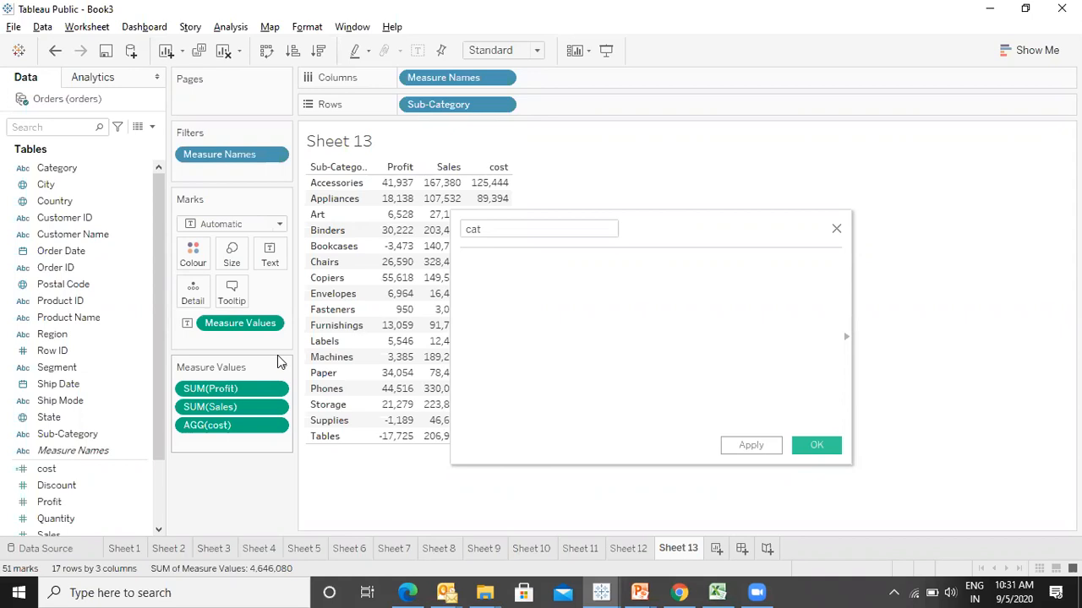
- Enter the formula LEFT([Category],2) for the cat field and save the calculation
{"action": "left_click", "coordinate": [577, 291]}
{"action": "type", "text": "1"}
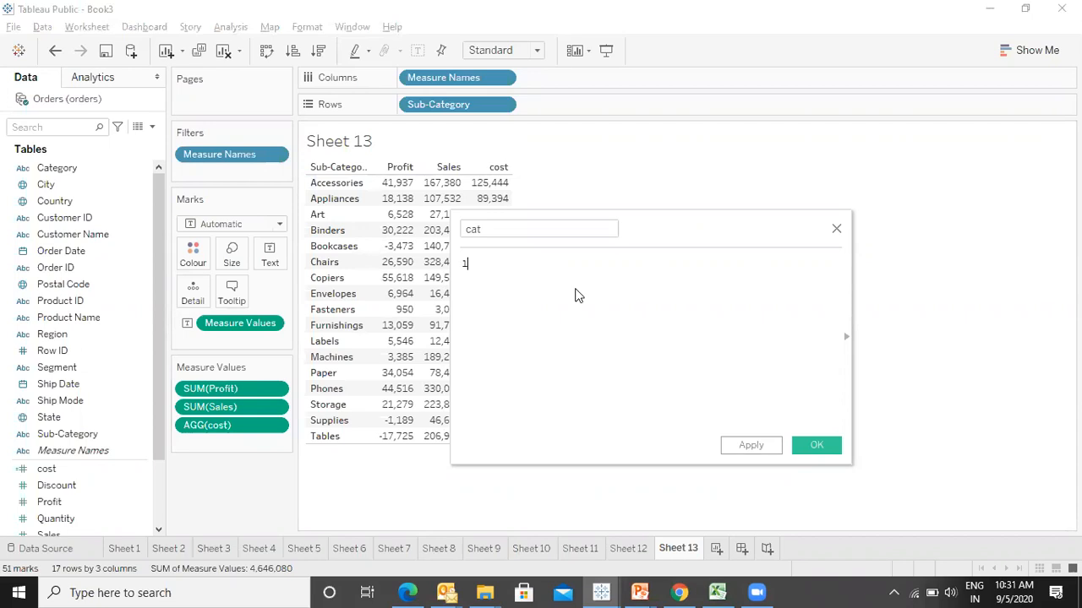
{"action": "type", "text": "e"}
{"action": "key", "text": "Return"}
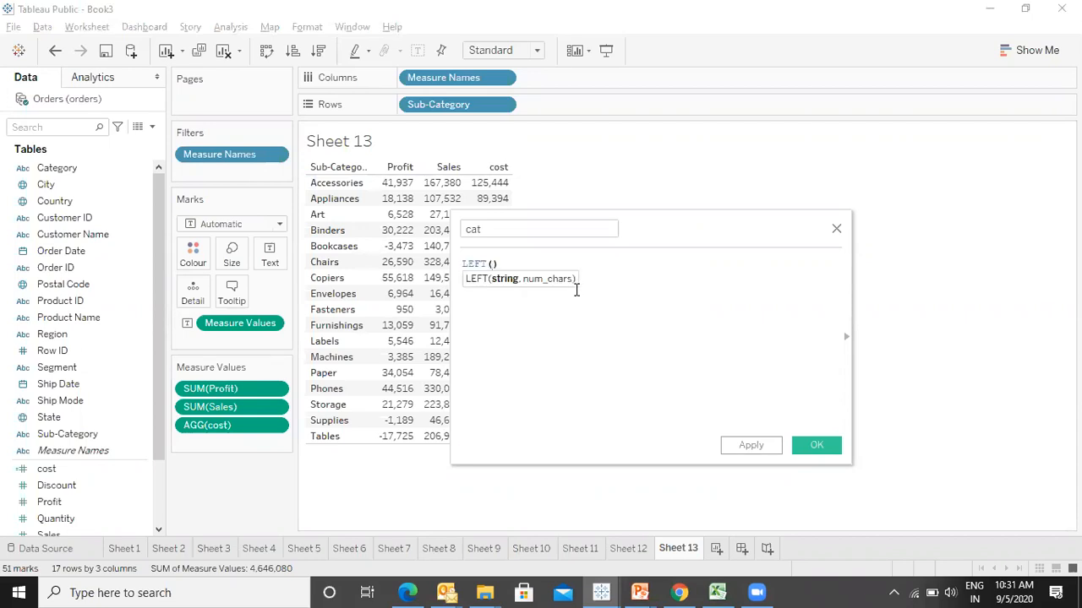
{"action": "type", "text": "cat"}
{"action": "key", "text": "Return"}
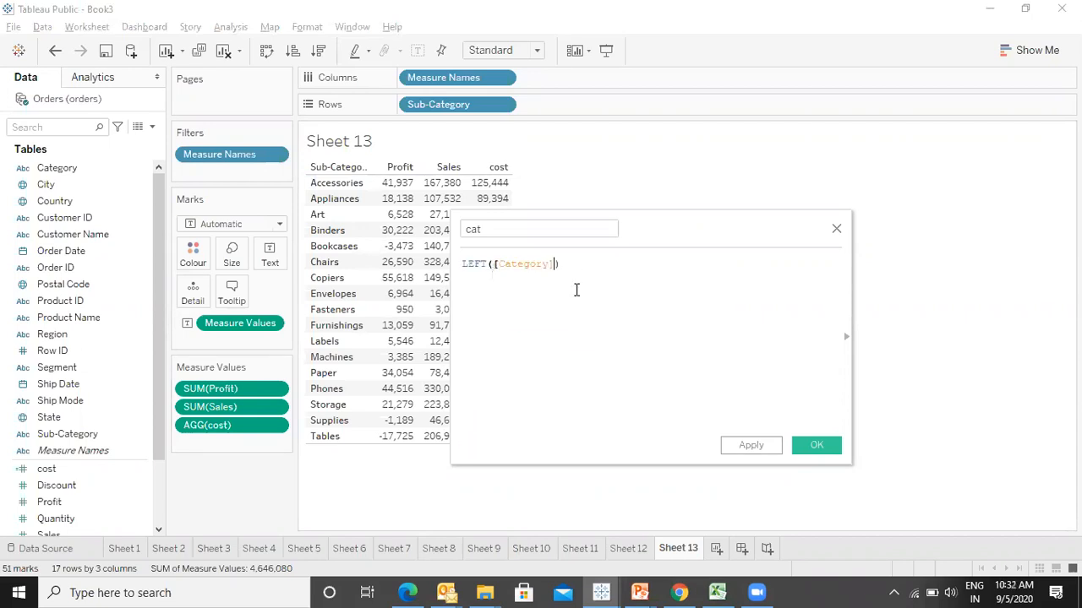
{"action": "type", "text": ",2"}
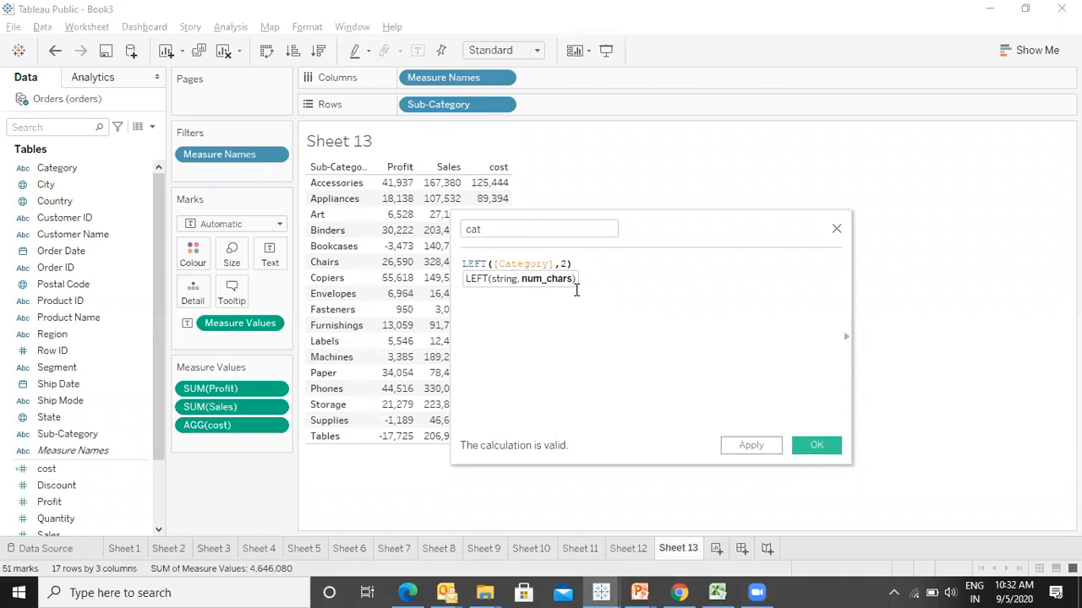
{"action": "left_click", "coordinate": [810, 441]}
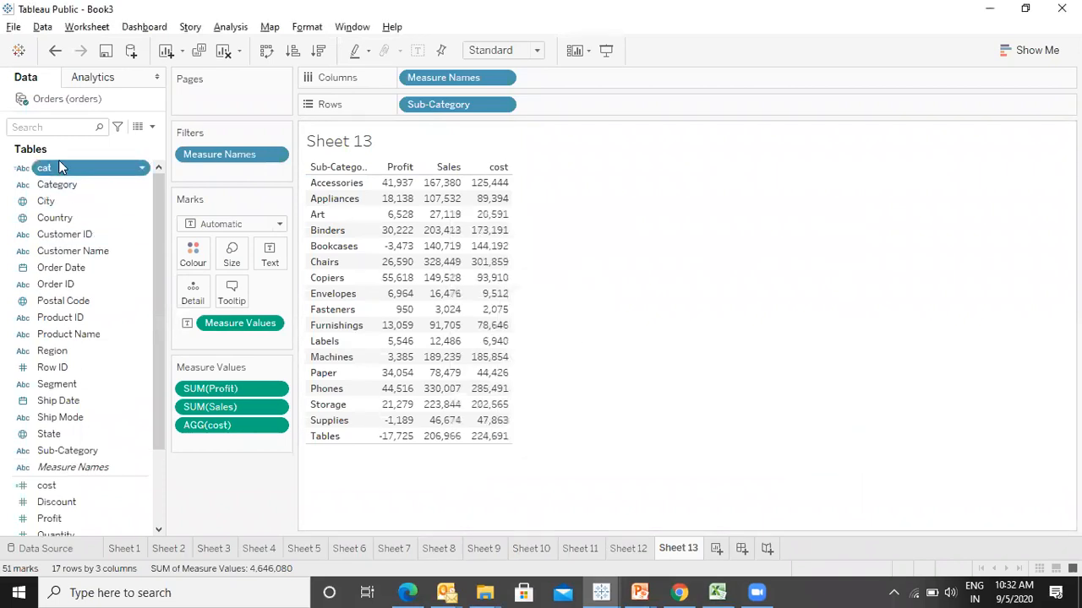
- Add the cat field to the table rows and order it ahead of Sub-Category
{"action": "left_click_drag", "start_coordinate": [59, 173], "coordinate": [565, 100]}
{"action": "left_click_drag", "start_coordinate": [453, 103], "coordinate": [702, 101]}
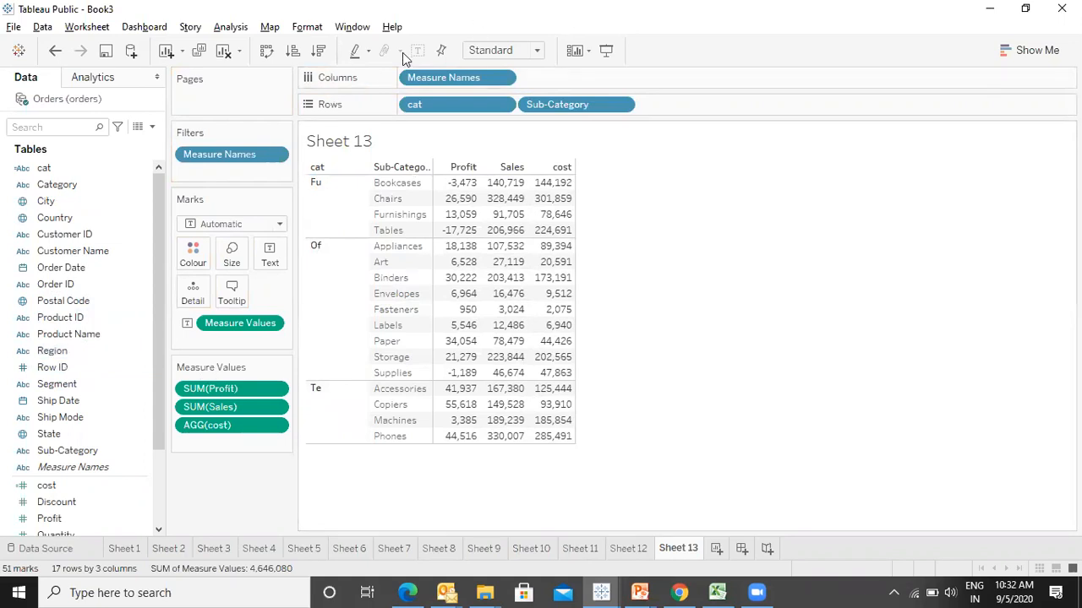
- Start another calculated field and name it re
{"action": "left_click", "coordinate": [233, 27]}
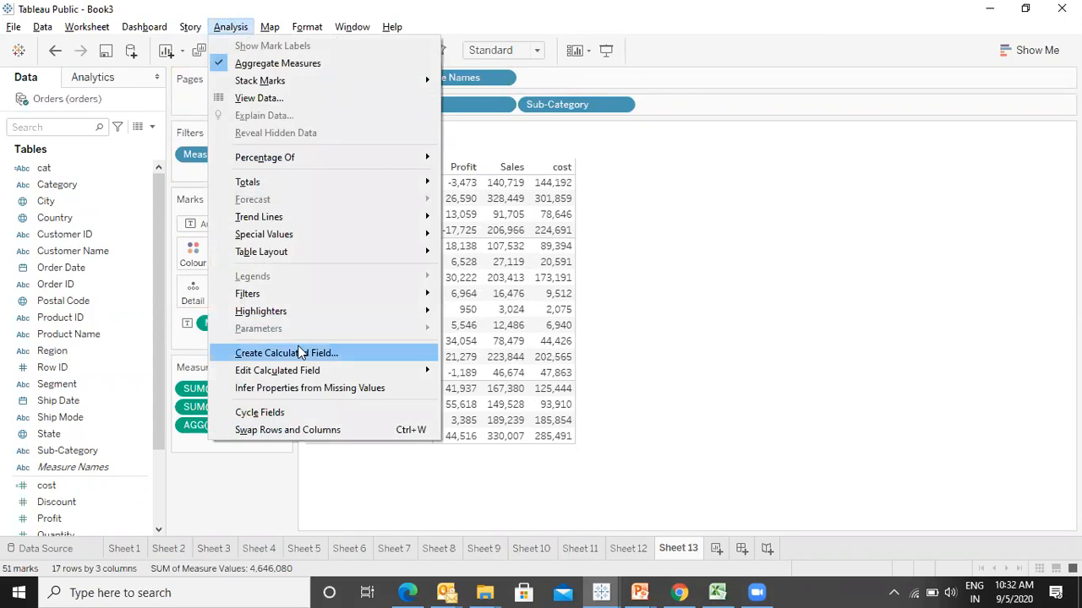
{"action": "left_click", "coordinate": [300, 352]}
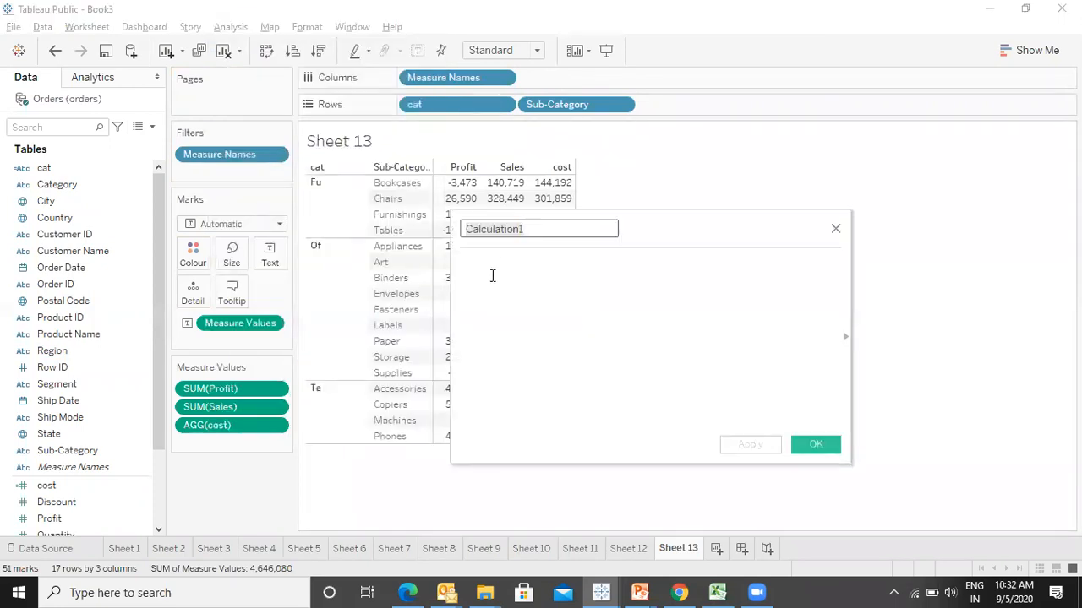
{"action": "type", "text": "re"}
{"action": "left_click", "coordinate": [492, 276]}
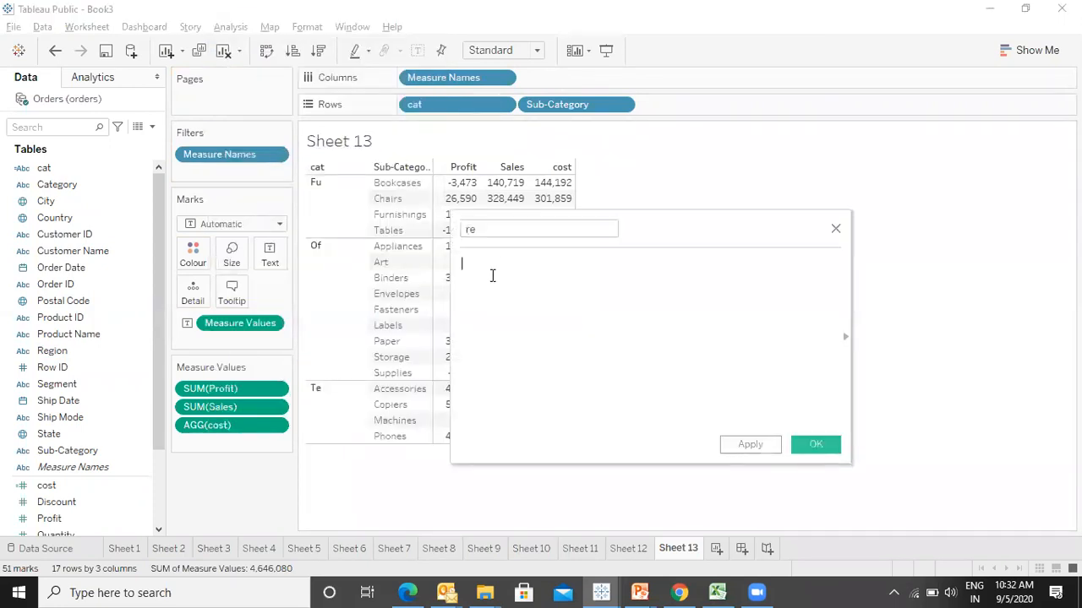
- Enter the formula LEFT([Region],1) for the re field, apply it and save the calculation
{"action": "type", "text": "le"}
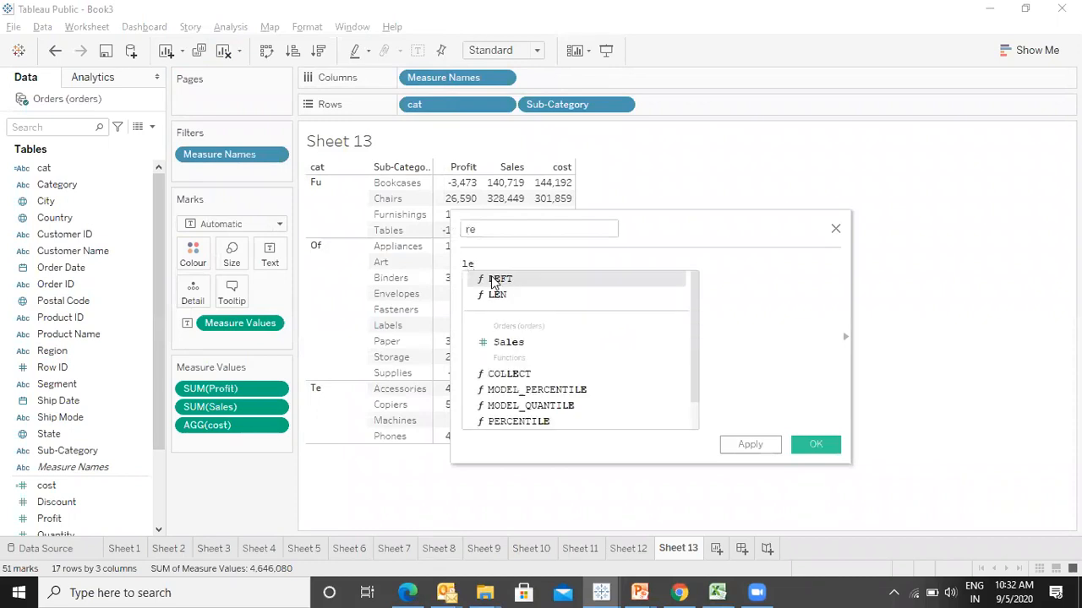
{"action": "key", "text": "Return"}
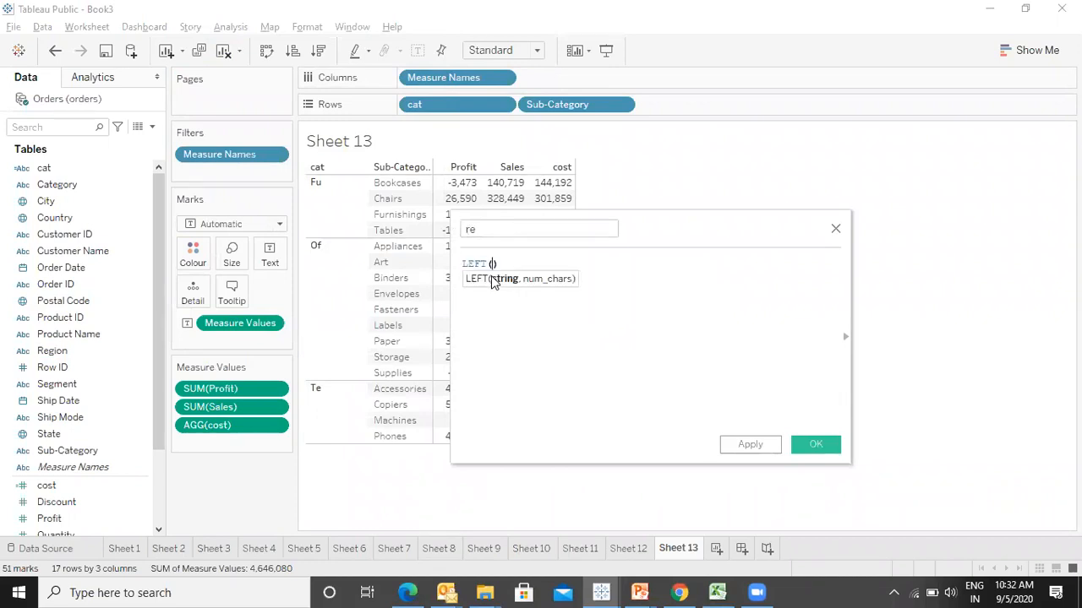
{"action": "type", "text": "re"}
{"action": "type", "text": "gi"}
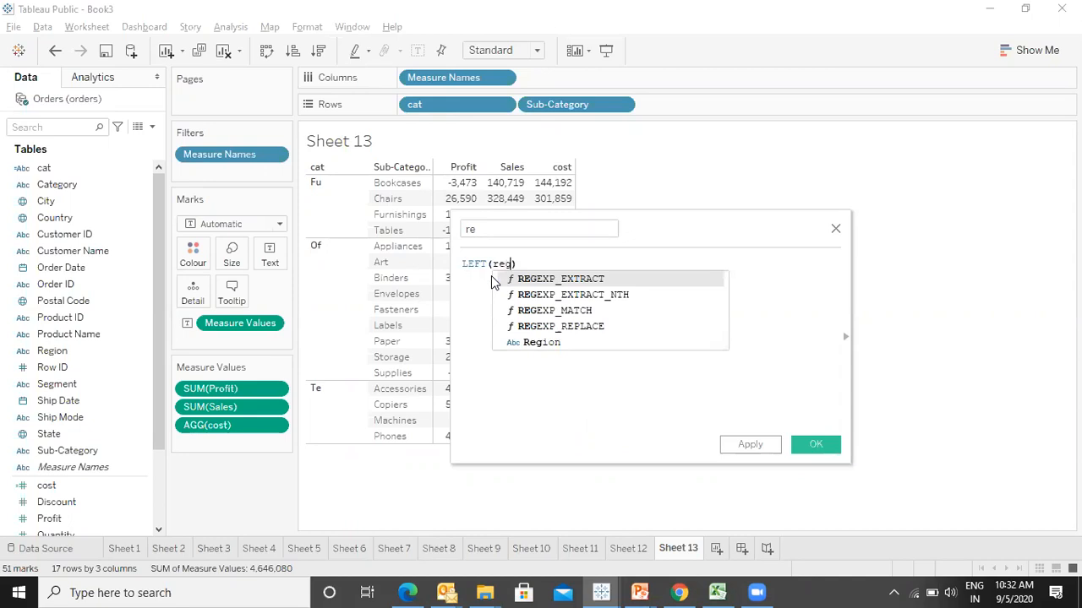
{"action": "key", "text": "Return"}
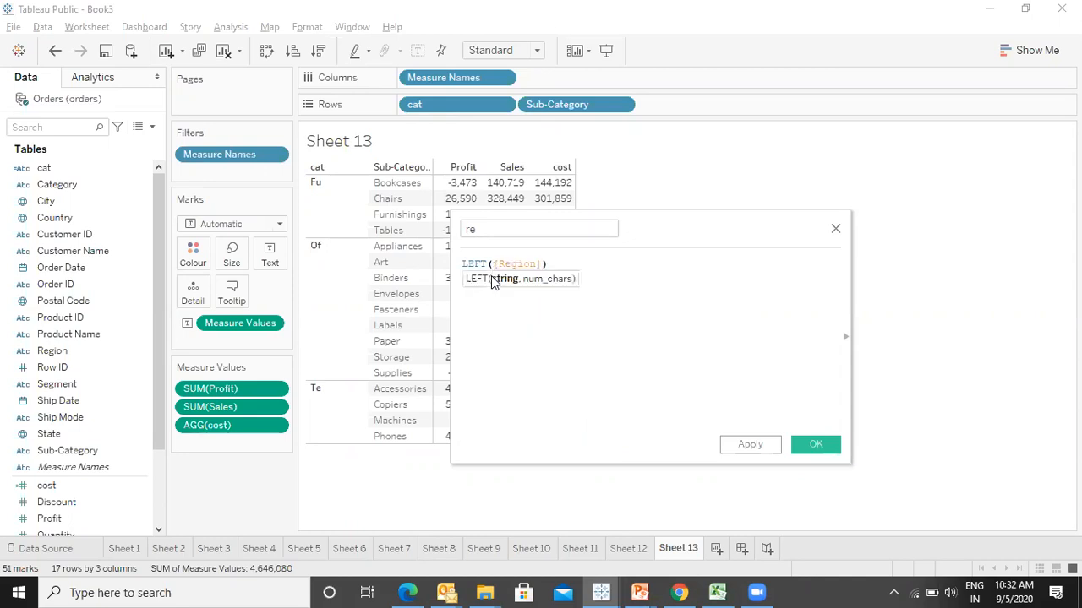
{"action": "type", "text": ",1"}
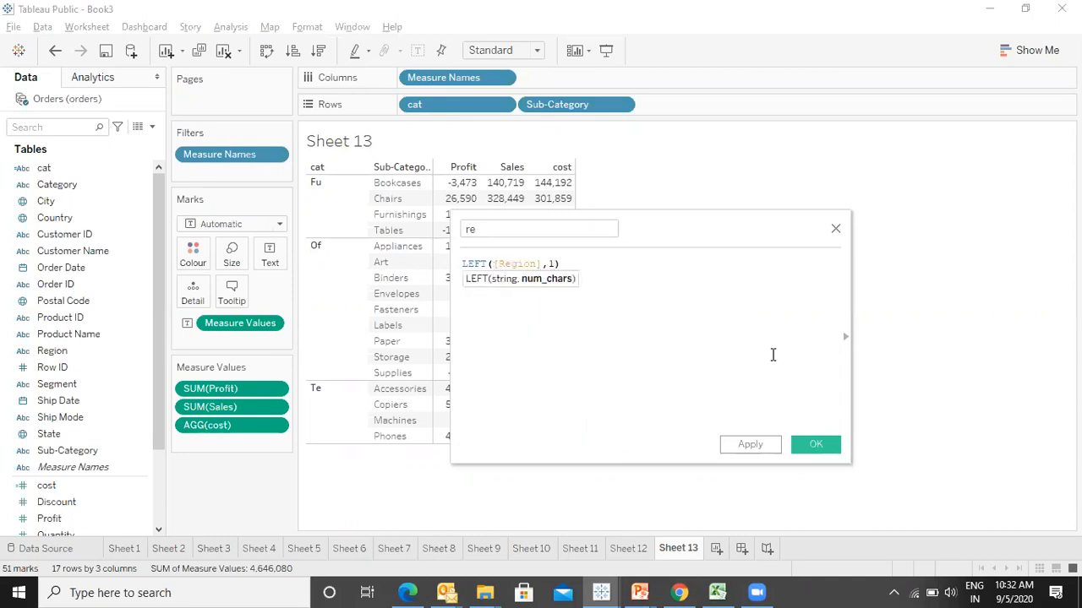
{"action": "left_click", "coordinate": [750, 445]}
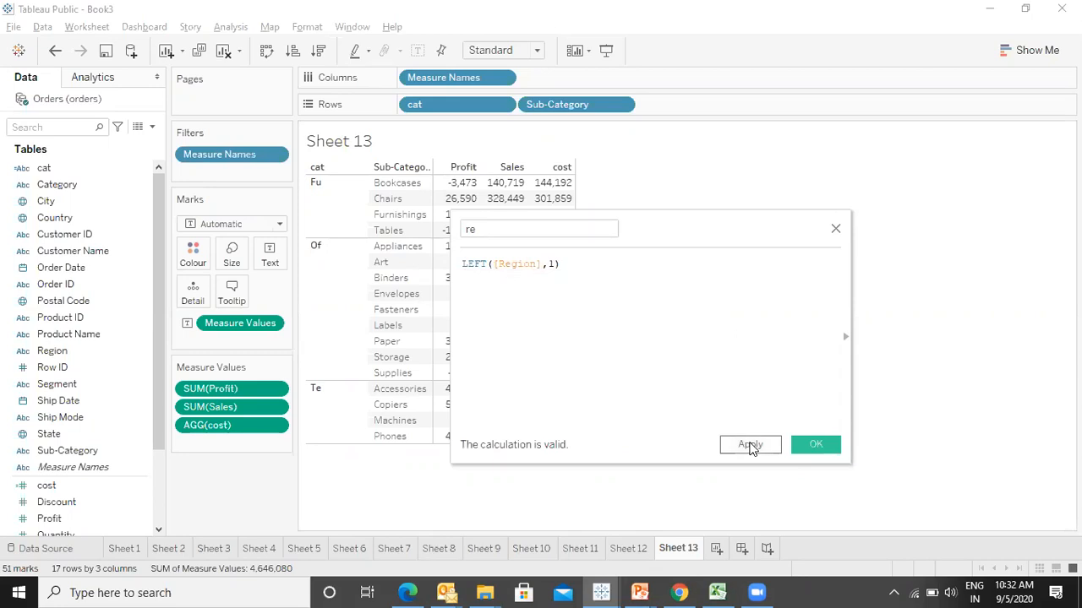
{"action": "left_click", "coordinate": [817, 445]}
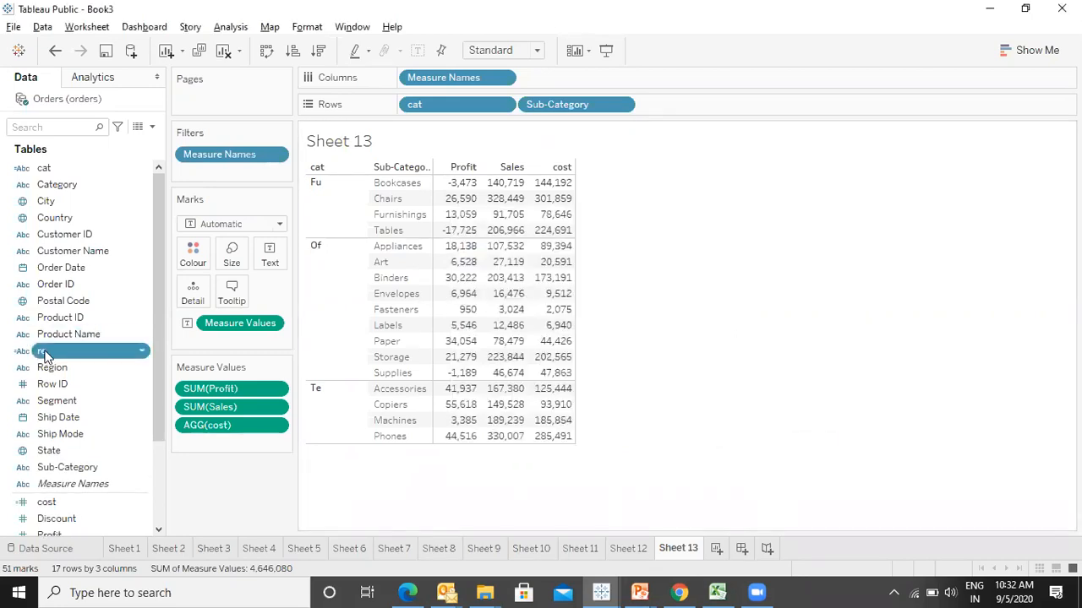
- Add the re field to the table rows and arrange the row fields in the order re, cat, Sub-Category
{"action": "left_click", "coordinate": [44, 352]}
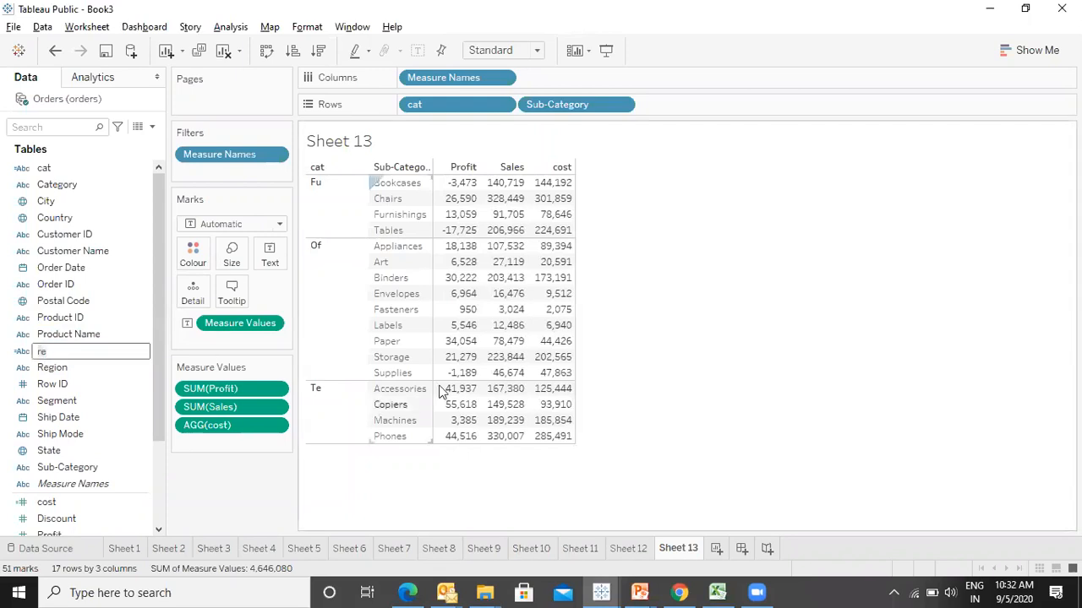
{"action": "left_click", "coordinate": [632, 307]}
{"action": "left_click_drag", "start_coordinate": [44, 359], "coordinate": [710, 104]}
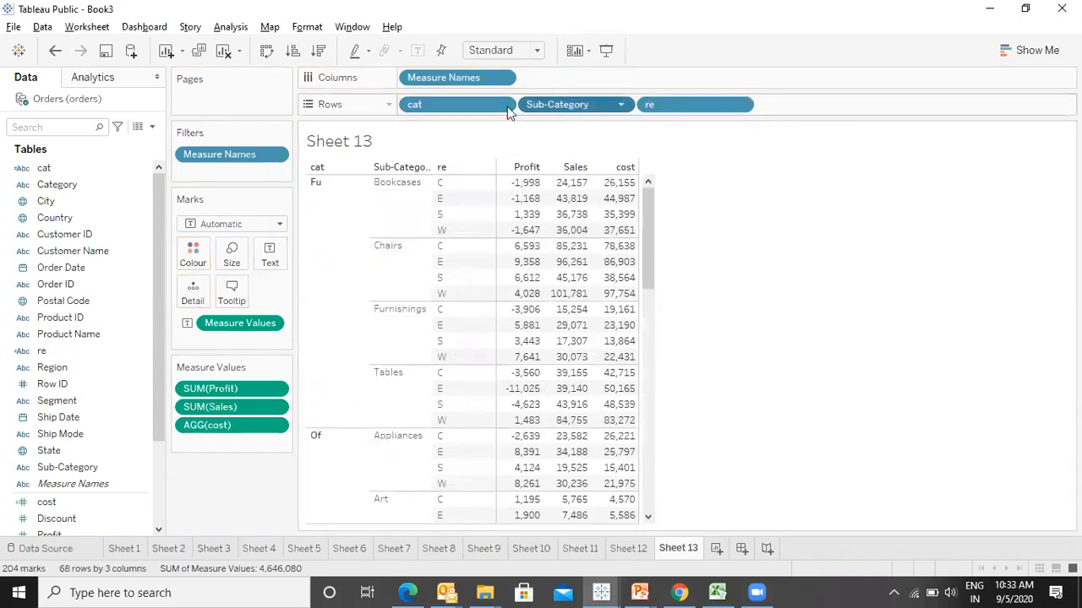
{"action": "left_click_drag", "start_coordinate": [461, 105], "coordinate": [849, 106]}
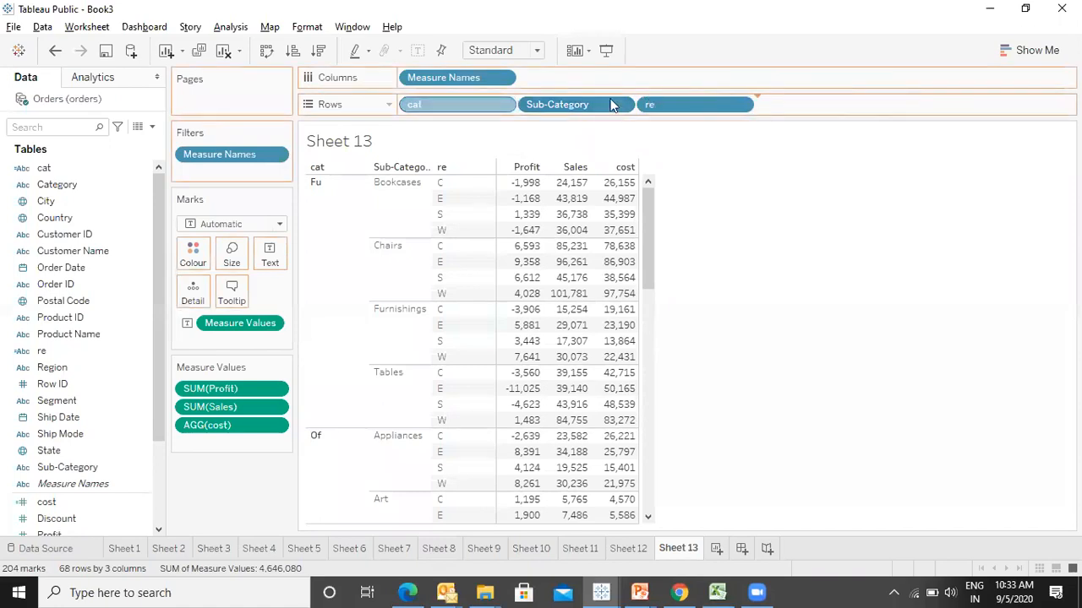
{"action": "left_click_drag", "start_coordinate": [809, 80], "coordinate": [935, 106]}
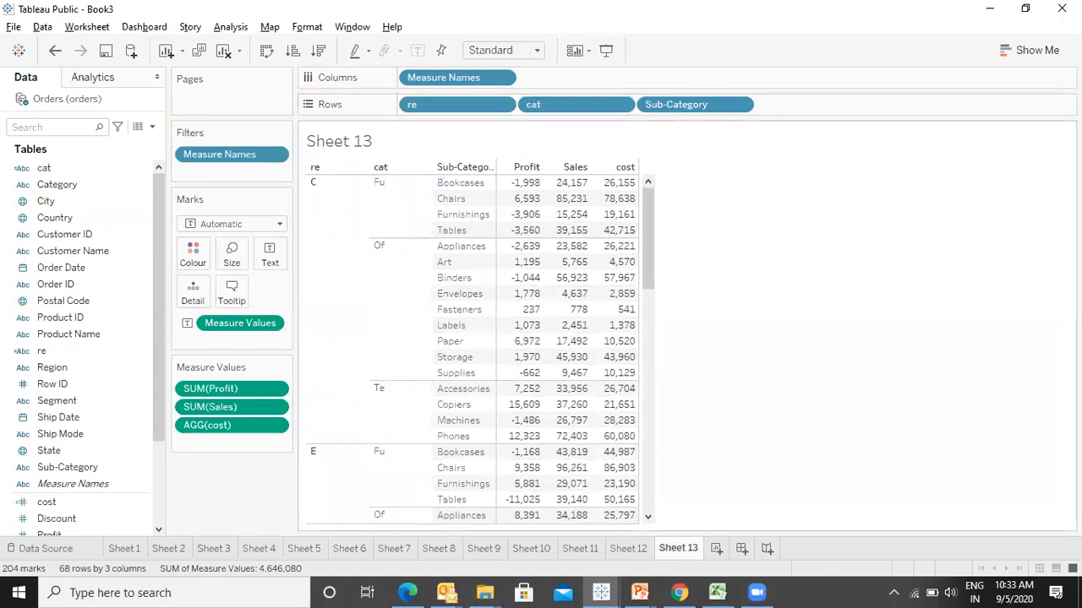
{"action": "left_click_drag", "start_coordinate": [643, 247], "coordinate": [665, 461]}
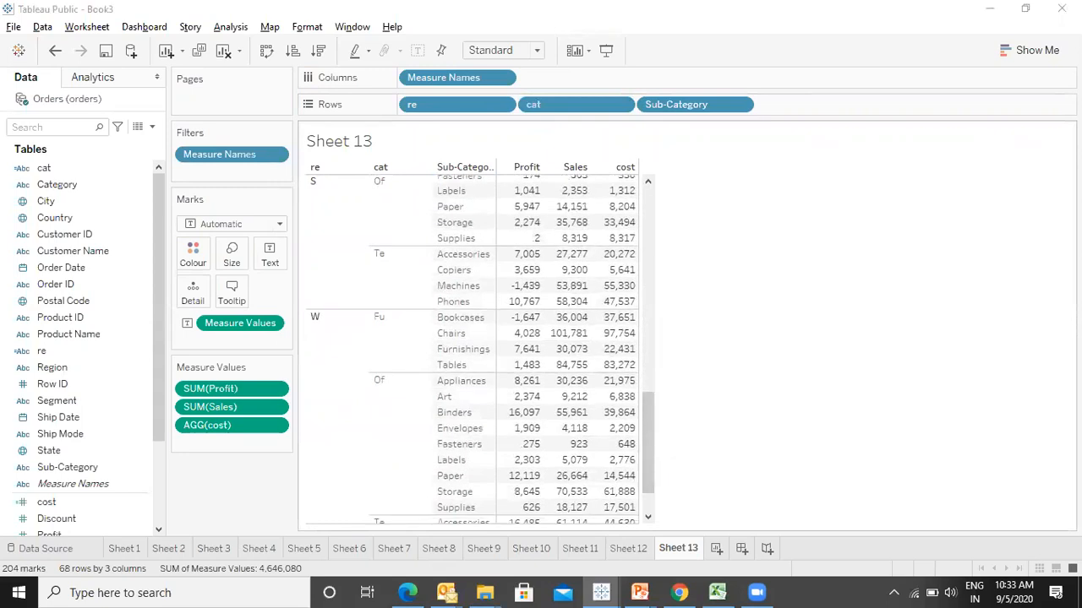
- Switch to PowerPoint, look ahead to the Table Calculations and Charts slides, go back to the String Functions slide, and return to Tableau
{"action": "key", "text": "alt+Tab"}
{"action": "key", "text": "Right"}
{"action": "key", "text": "Right"}
{"action": "key", "text": "Right"}
{"action": "key", "text": "Right"}
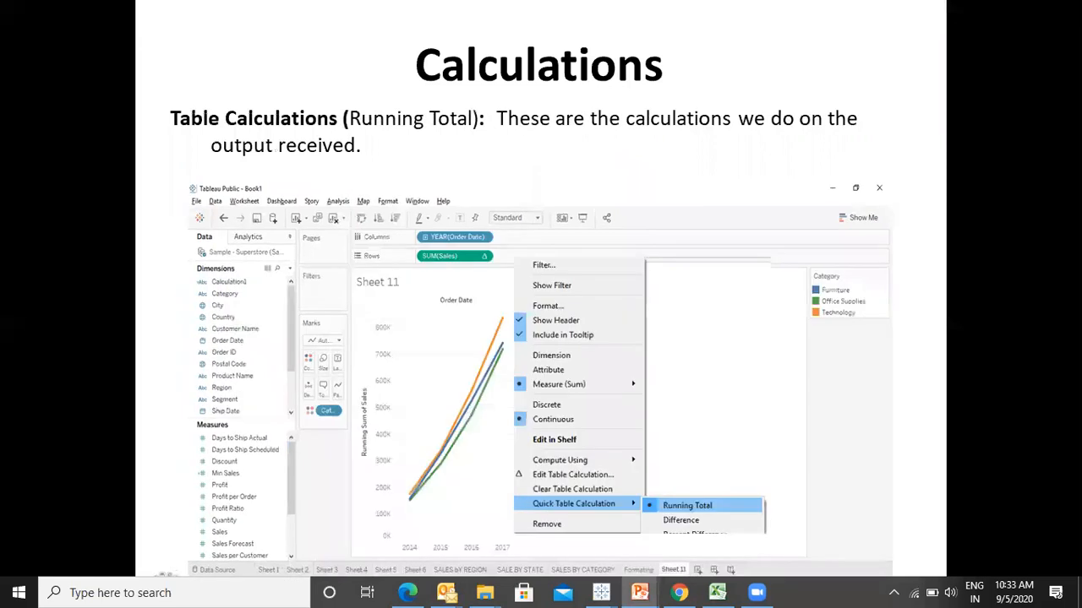
{"action": "key", "text": "Right"}
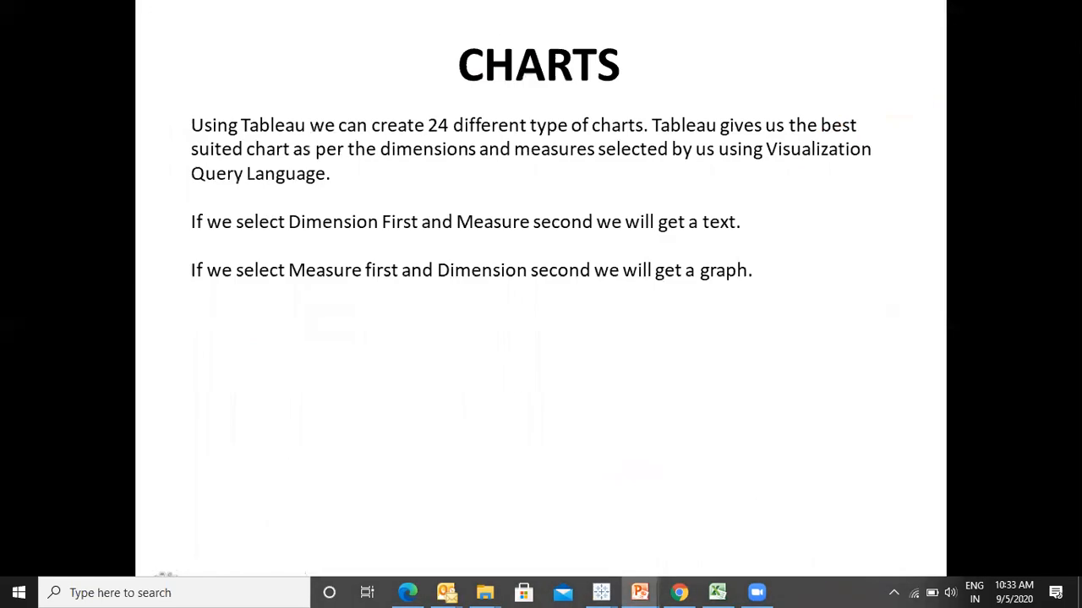
{"action": "key", "text": "Left"}
{"action": "key", "text": "Left"}
{"action": "key", "text": "Left"}
{"action": "key", "text": "Left"}
{"action": "key", "text": "Left"}
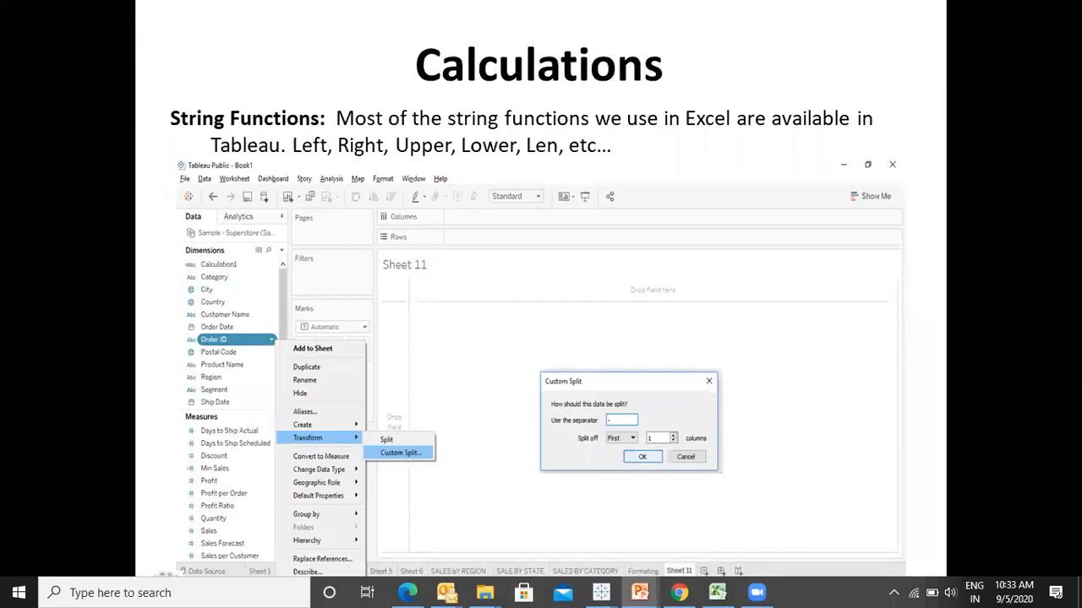
{"action": "key", "text": "alt+Tab"}
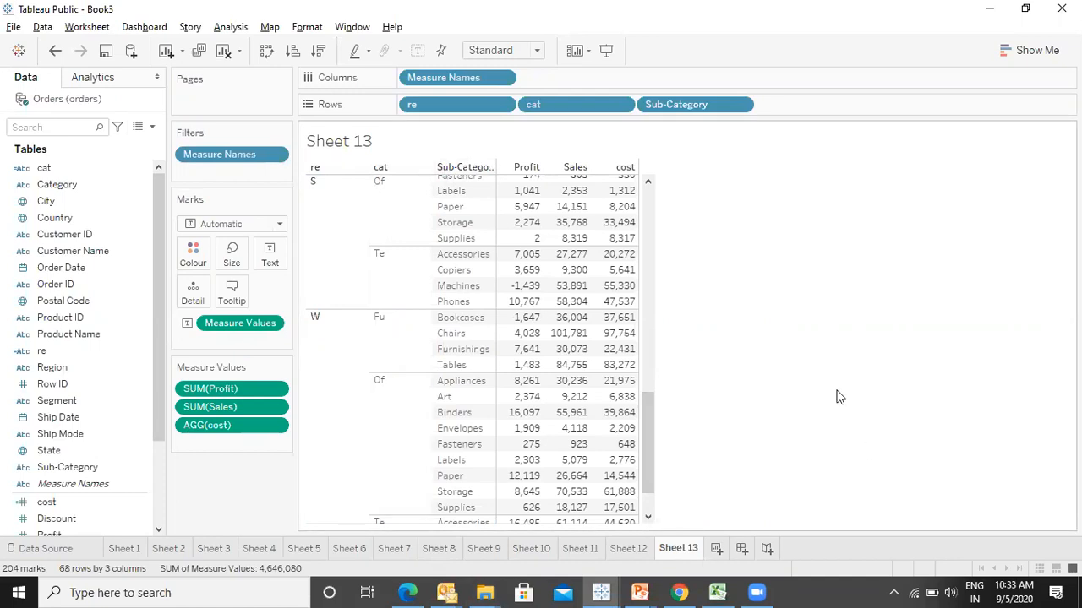
- Create a combined field from the cat, re and Sub-Category fields
{"action": "left_click_drag", "start_coordinate": [650, 443], "coordinate": [664, 133]}
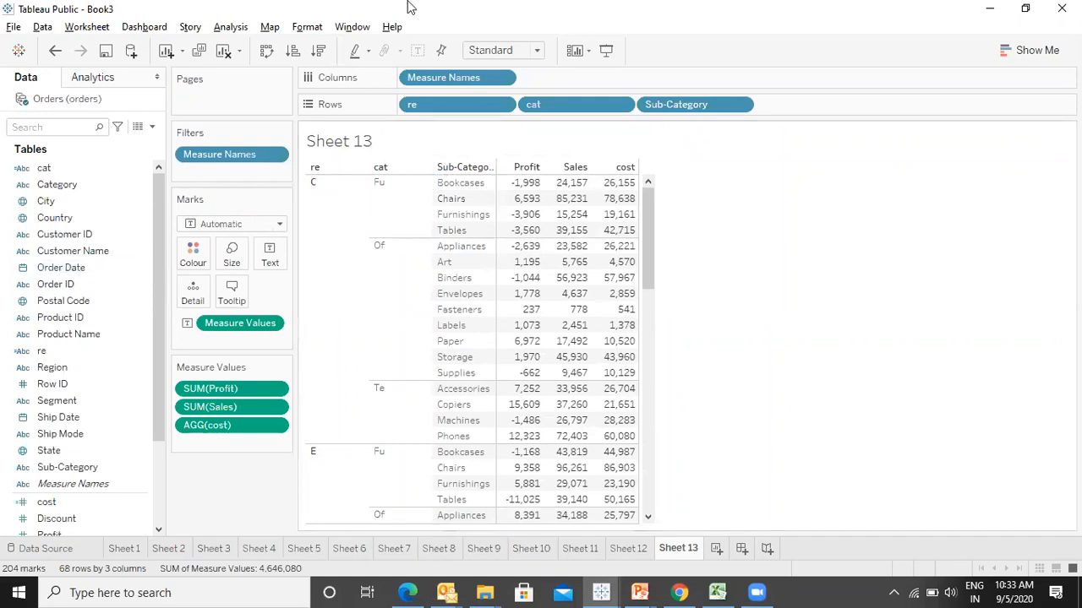
{"action": "left_click", "coordinate": [88, 168]}
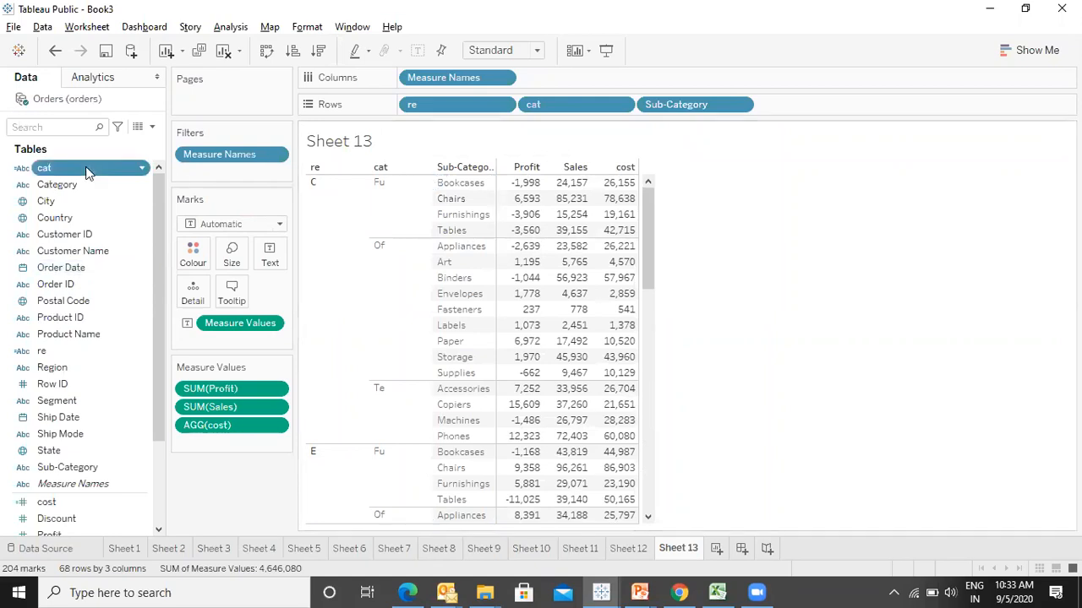
{"action": "left_click", "coordinate": [44, 353], "text": "ctrl"}
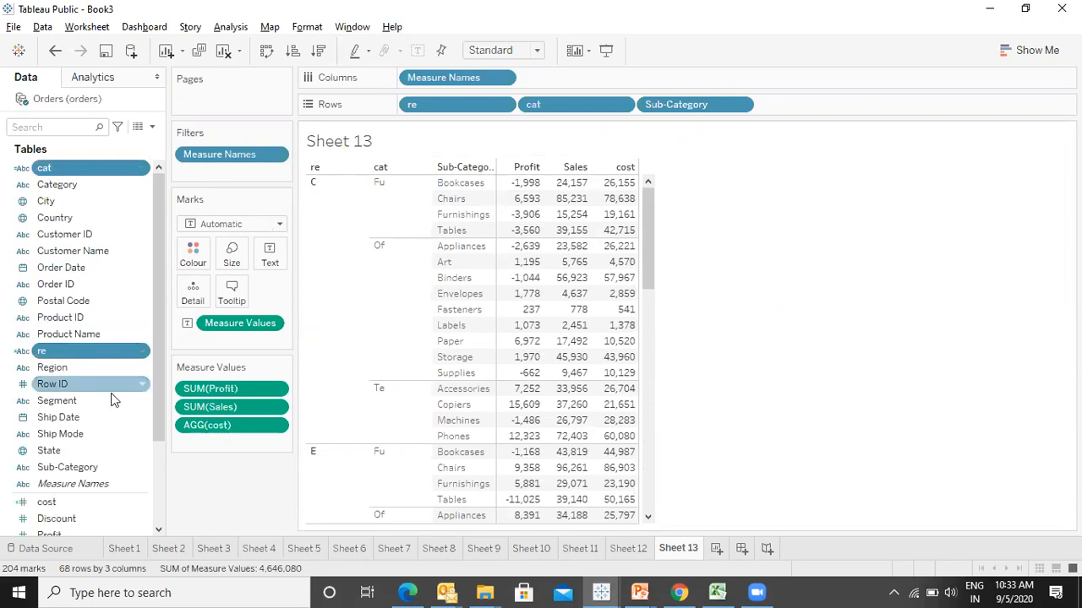
{"action": "left_click", "coordinate": [79, 469], "text": "ctrl"}
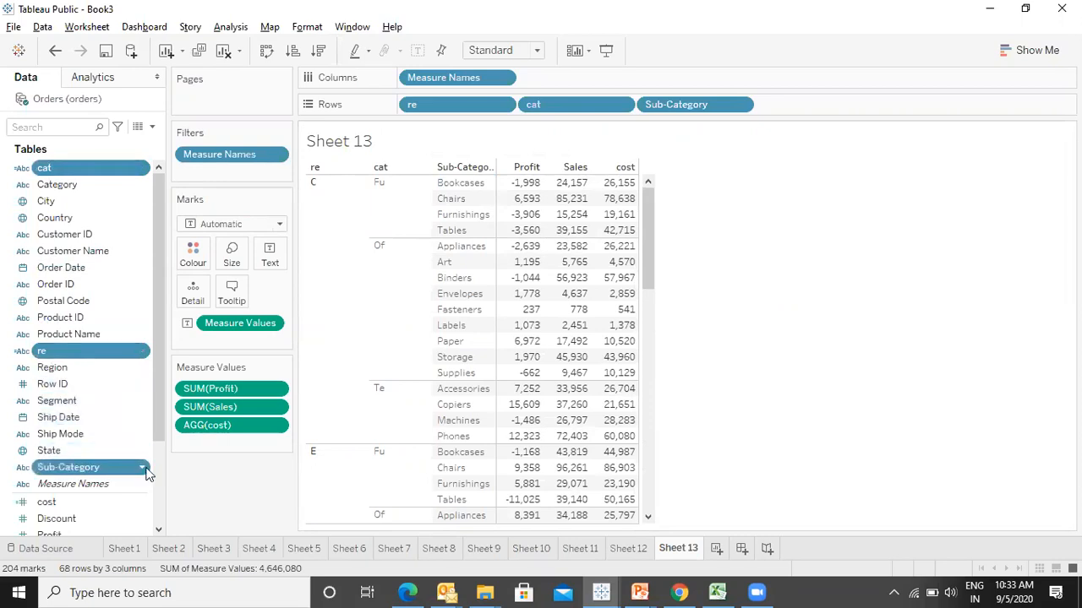
{"action": "right_click", "coordinate": [146, 472]}
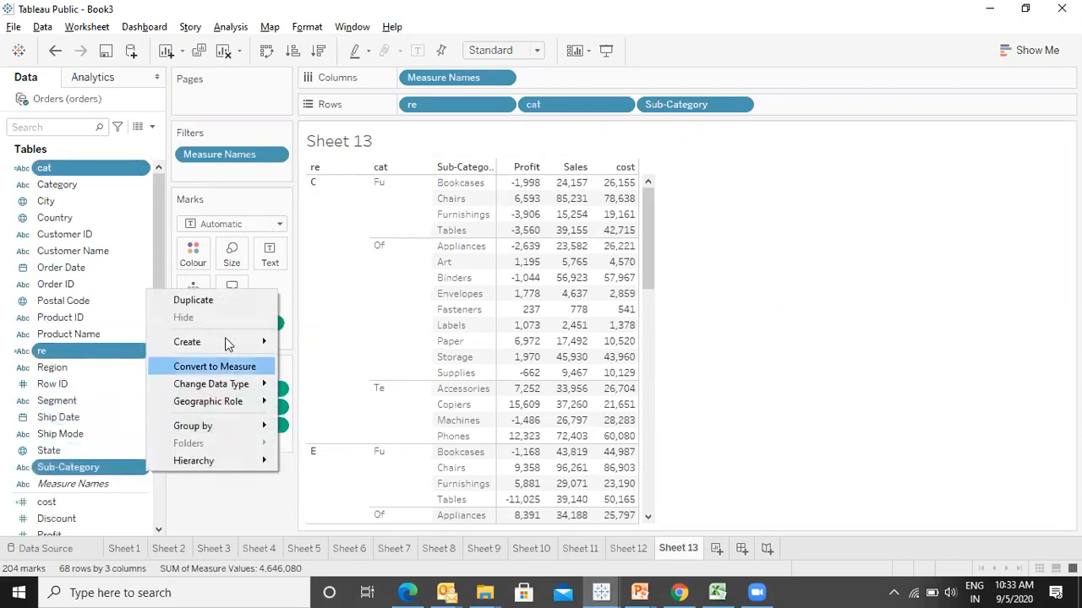
{"action": "mouse_move", "coordinate": [226, 342]}
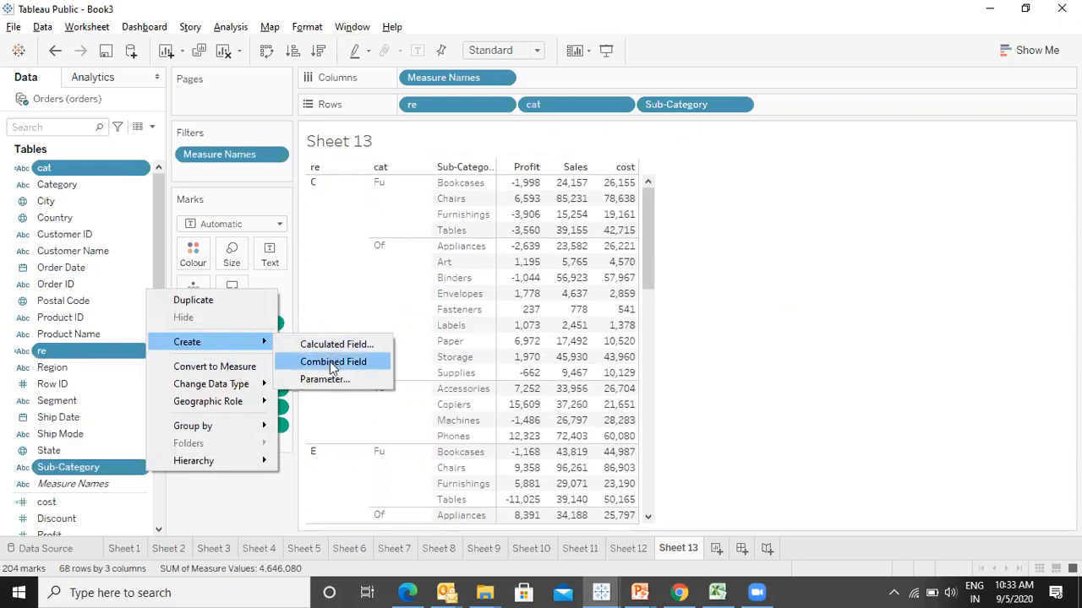
{"action": "left_click", "coordinate": [330, 362]}
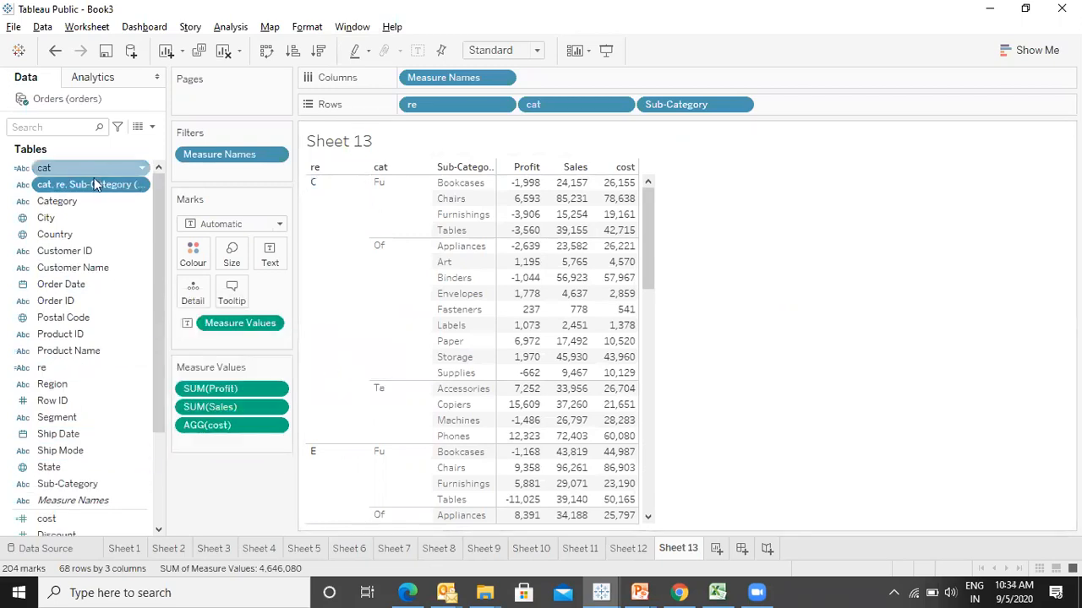
- Edit the combined cat, re, Sub-Category field so that its members are ordered re, cat, Sub-Category
{"action": "right_click", "coordinate": [94, 185]}
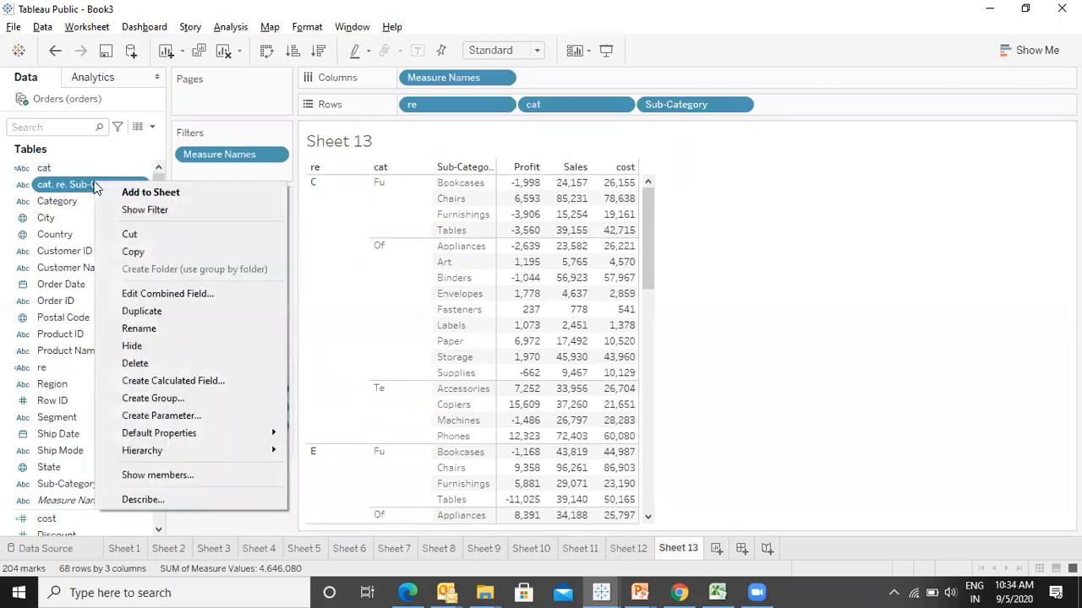
{"action": "left_click", "coordinate": [150, 293]}
{"action": "left_click_drag", "start_coordinate": [380, 206], "coordinate": [516, 211]}
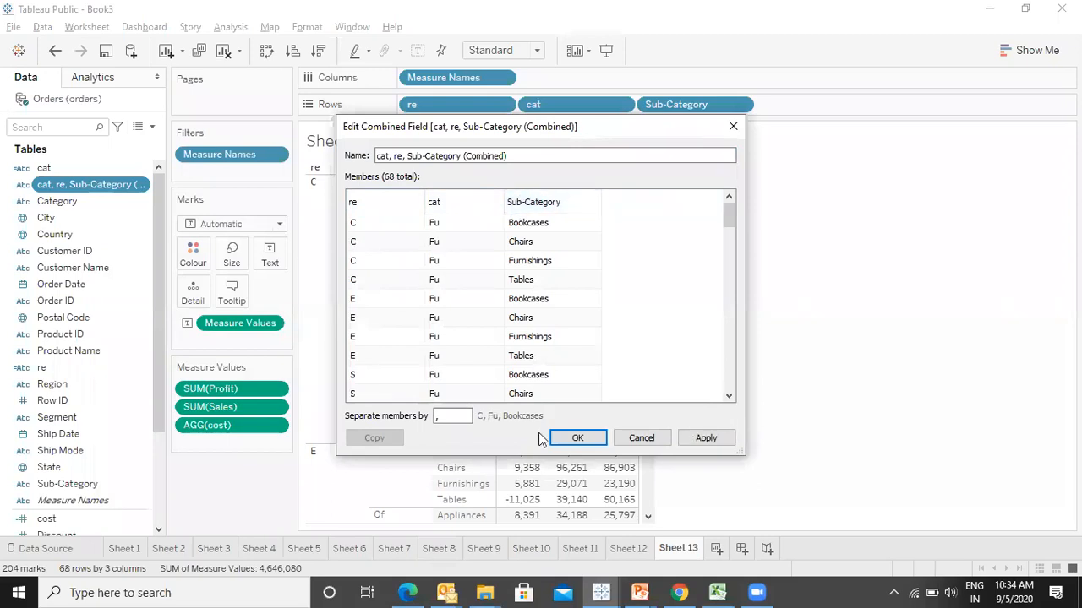
- Set the combined field's member separator to a hyphen (-), apply it and save the field
{"action": "left_click", "coordinate": [454, 415]}
{"action": "key", "text": "BackSpace"}
{"action": "key", "text": "BackSpace"}
{"action": "type", "text": "-"}
{"action": "key", "text": "BackSpace"}
{"action": "type", "text": "/"}
{"action": "key", "text": "BackSpace"}
{"action": "type", "text": "\\"}
{"action": "key", "text": "BackSpace"}
{"action": "type", "text": "-"}
{"action": "left_click", "coordinate": [719, 443]}
{"action": "left_click", "coordinate": [578, 439]}
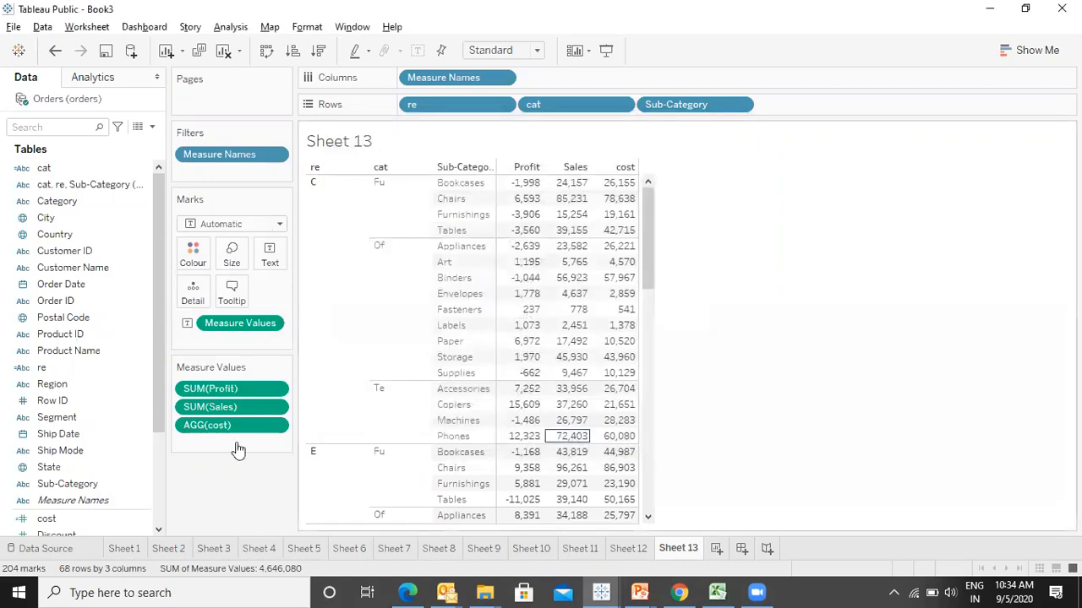
- Add the combined field to the table rows and remove the separate re, cat and Sub-Category fields from them
{"action": "left_click", "coordinate": [136, 188]}
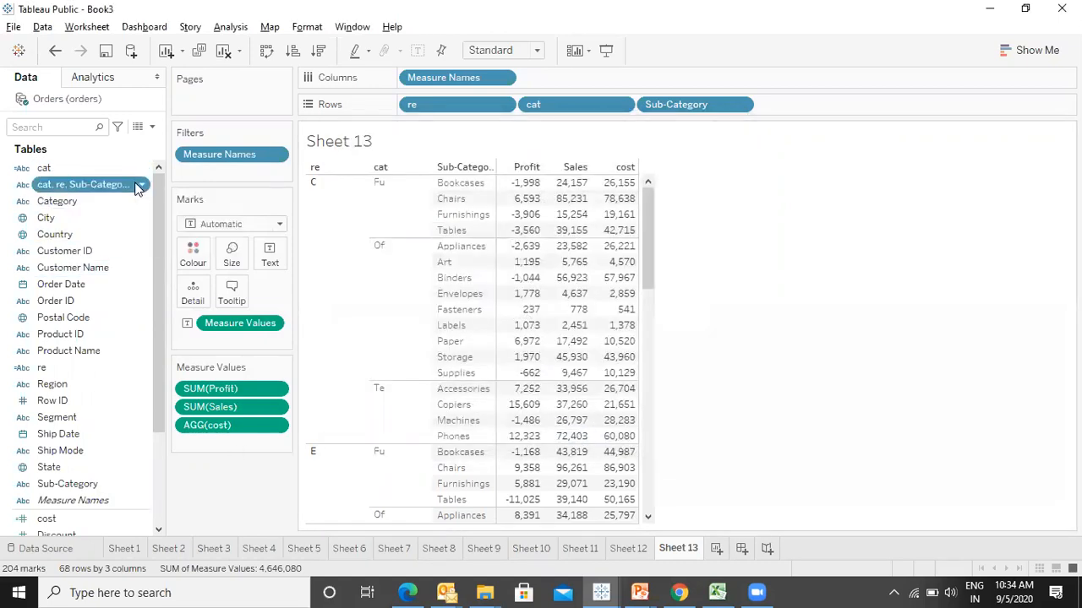
{"action": "left_click_drag", "start_coordinate": [138, 187], "coordinate": [765, 109]}
{"action": "left_click_drag", "start_coordinate": [689, 105], "coordinate": [265, 429]}
{"action": "left_click_drag", "start_coordinate": [569, 106], "coordinate": [42, 529]}
{"action": "left_click_drag", "start_coordinate": [455, 103], "coordinate": [102, 402]}
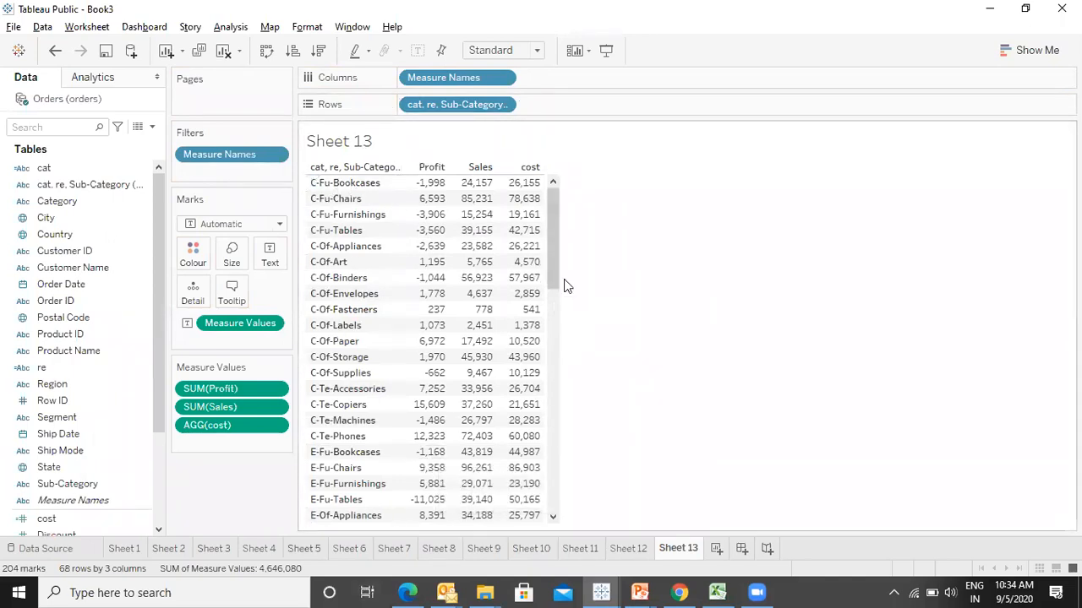
{"action": "mouse_move", "coordinate": [551, 262]}
{"action": "left_mouse_down"}
{"action": "mouse_move", "coordinate": [565, 532]}
{"action": "mouse_move", "coordinate": [546, 244]}
{"action": "left_mouse_up"}
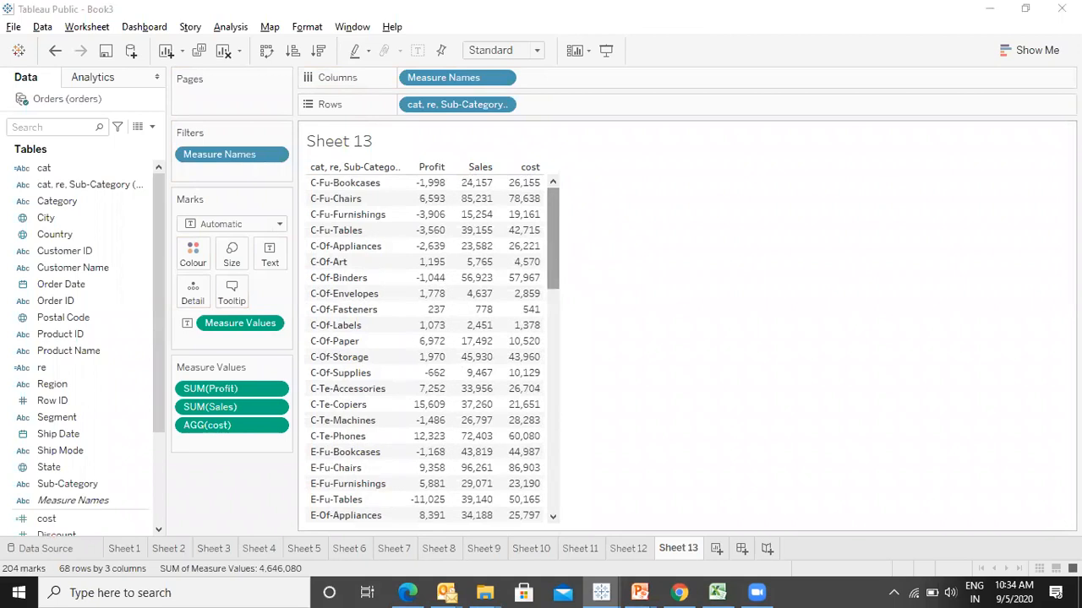
- Switch to PowerPoint, look through the slides around the Table Calculations (Percentage of Total) slide, and return to Tableau
{"action": "key", "text": "alt+Tab"}
{"action": "key", "text": "Right"}
{"action": "key", "text": "Right"}
{"action": "key", "text": "Right"}
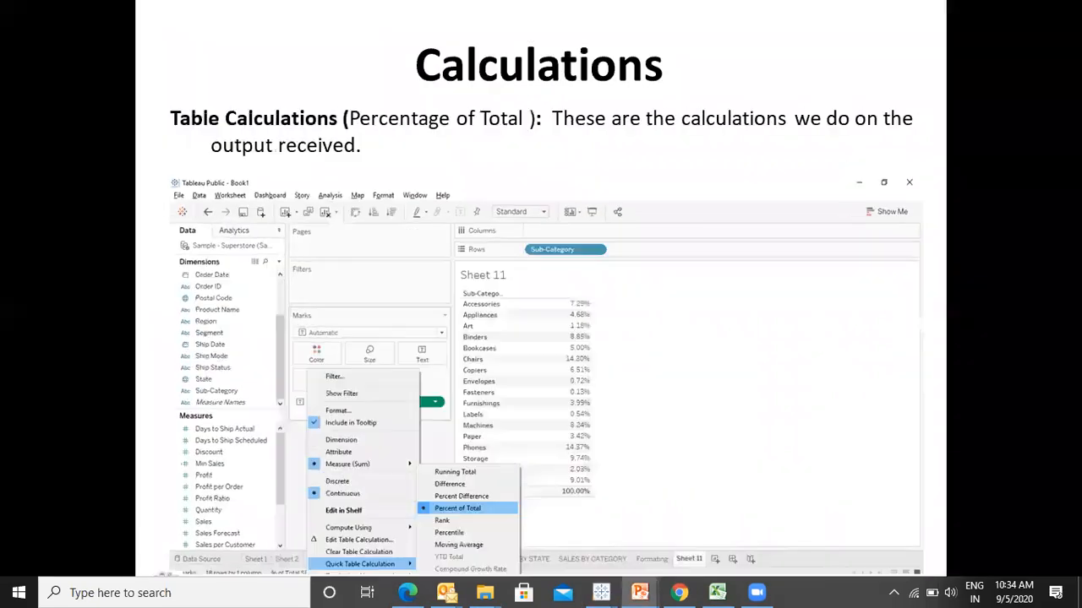
{"action": "key", "text": "Left"}
{"action": "key", "text": "Left"}
{"action": "key", "text": "Left"}
{"action": "key", "text": "Right"}
{"action": "key", "text": "alt+Tab"}
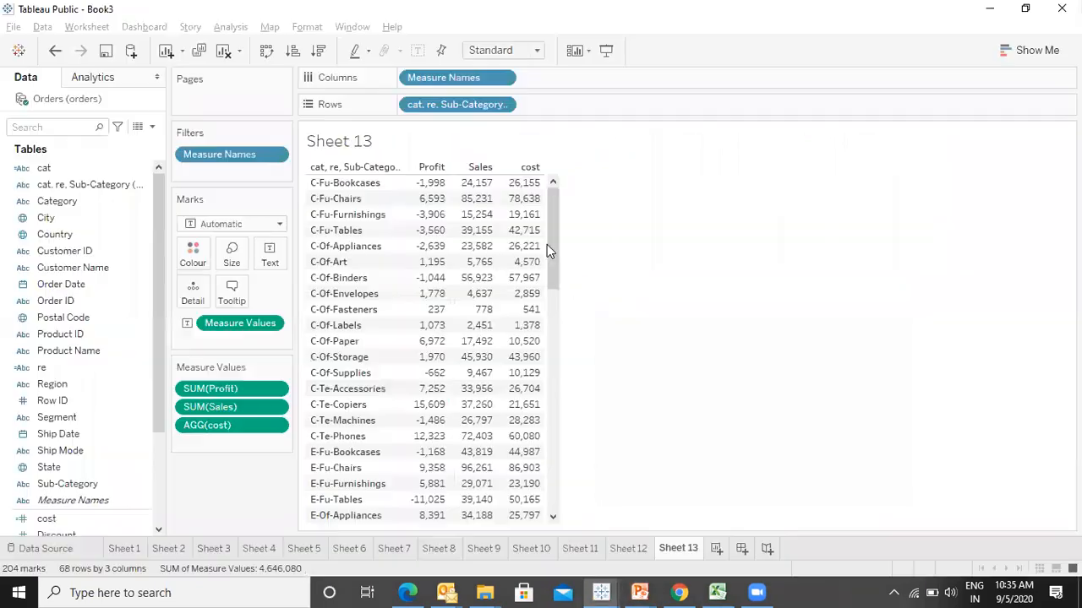
- Create a new worksheet and chart the sum of Sales by year of Order Date
{"action": "left_click", "coordinate": [716, 550]}
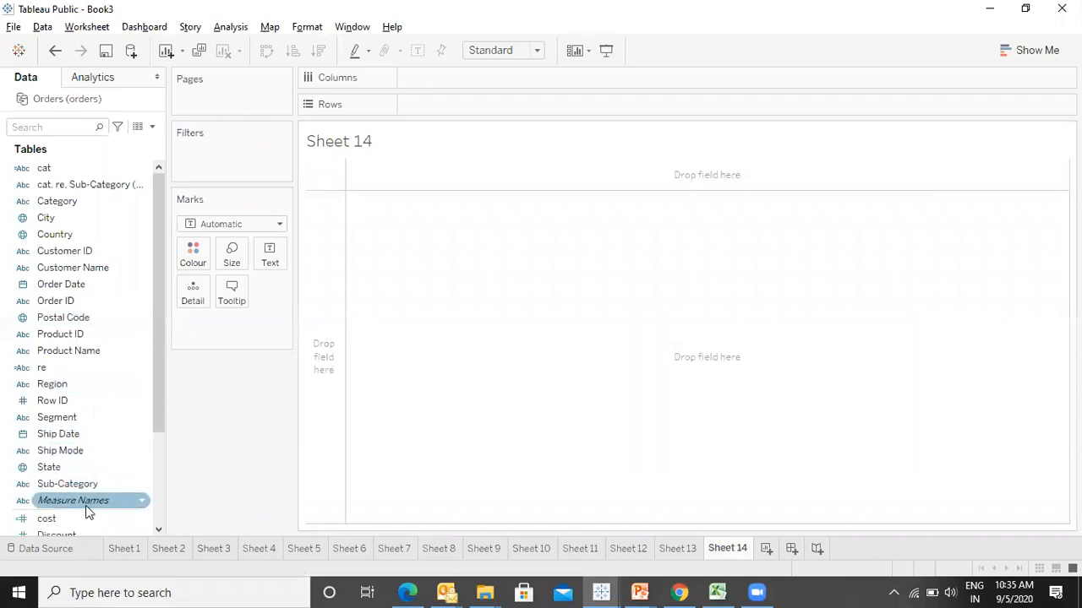
{"action": "left_click_drag", "start_coordinate": [151, 422], "coordinate": [159, 503]}
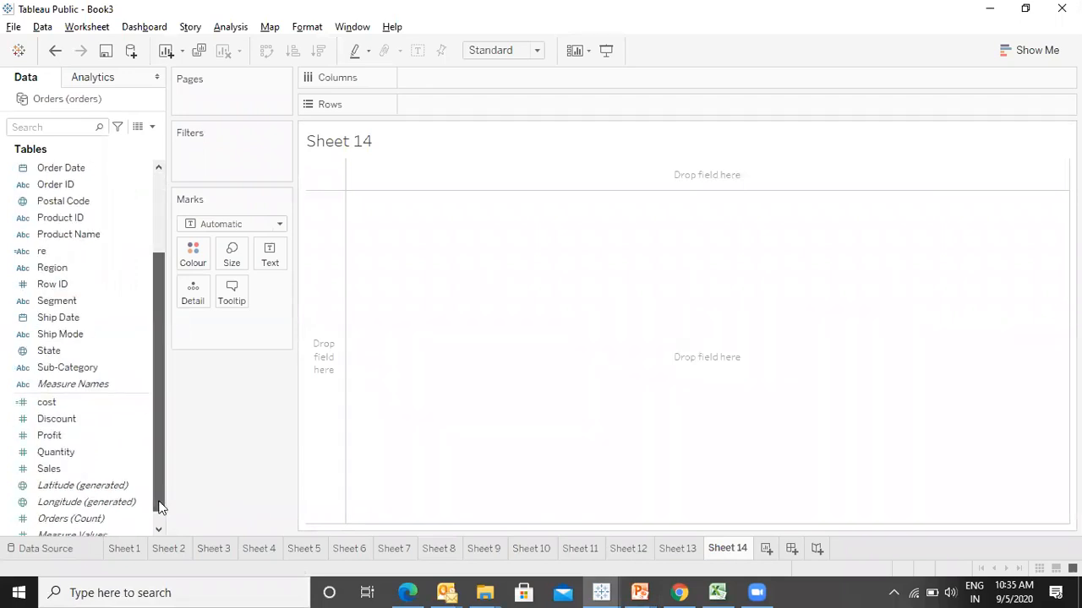
{"action": "double_click", "coordinate": [75, 475]}
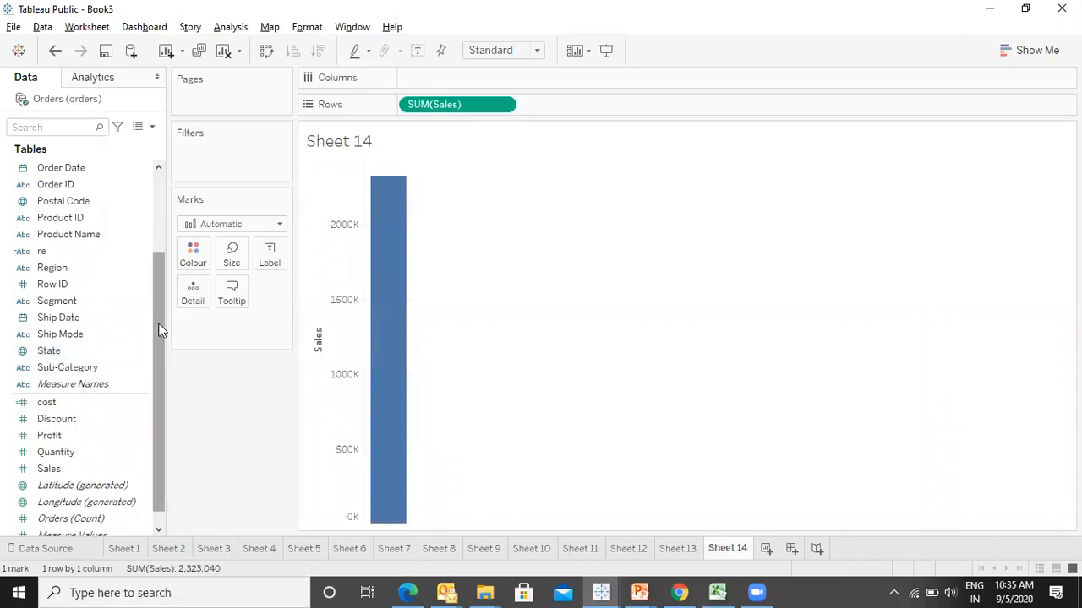
{"action": "left_click_drag", "start_coordinate": [160, 328], "coordinate": [162, 98]}
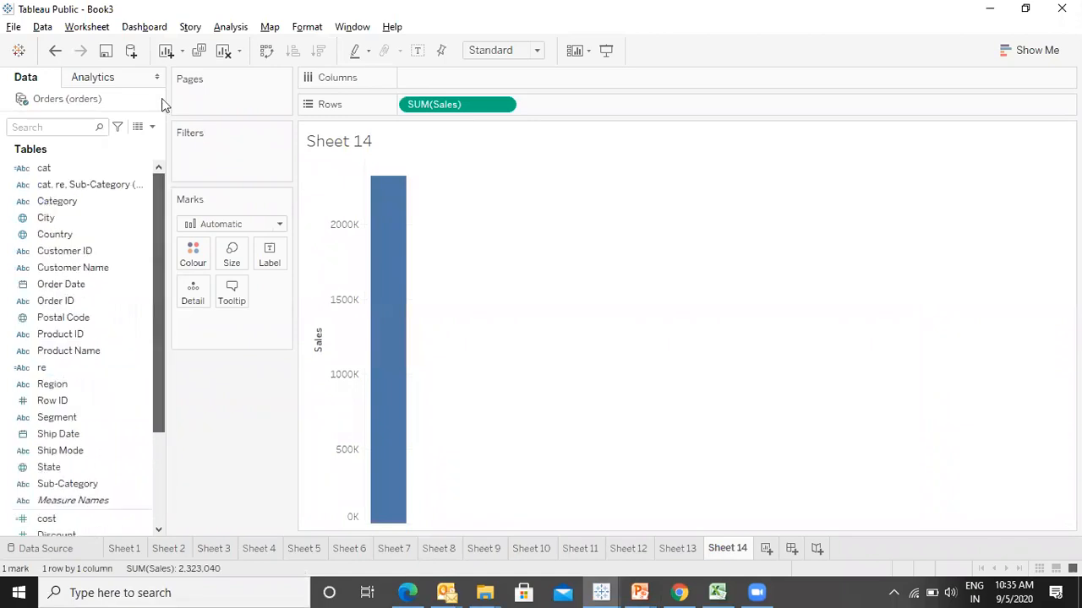
{"action": "left_click", "coordinate": [79, 289]}
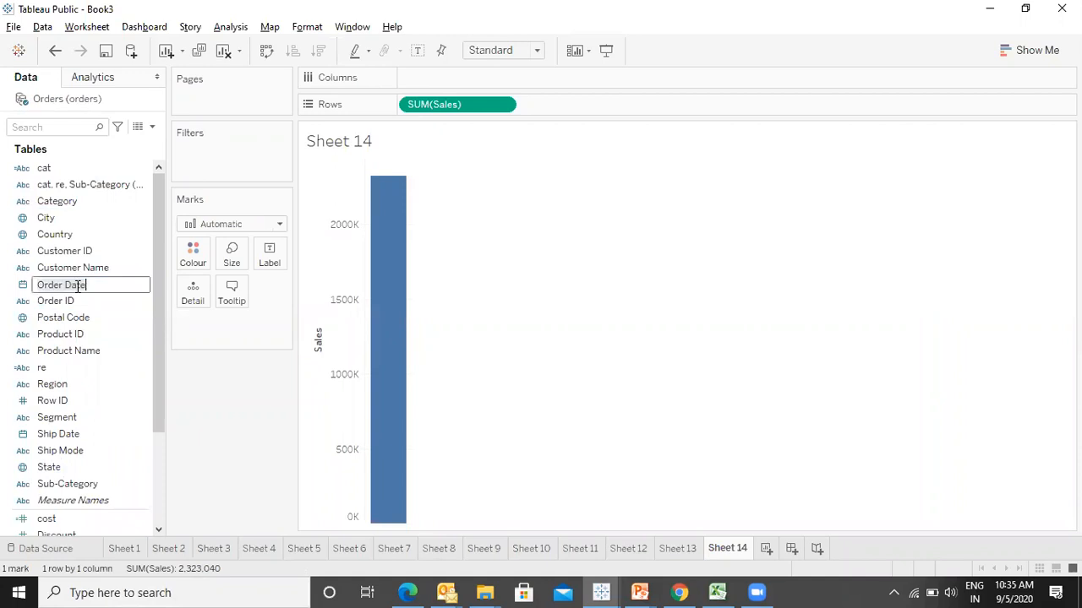
{"action": "left_click", "coordinate": [239, 427]}
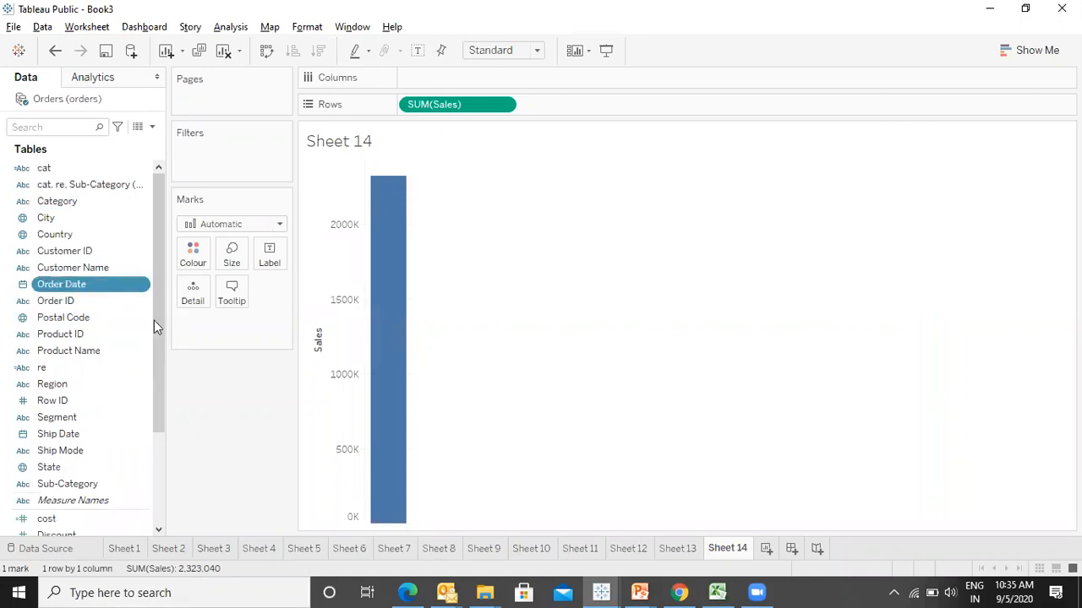
{"action": "double_click", "coordinate": [116, 290]}
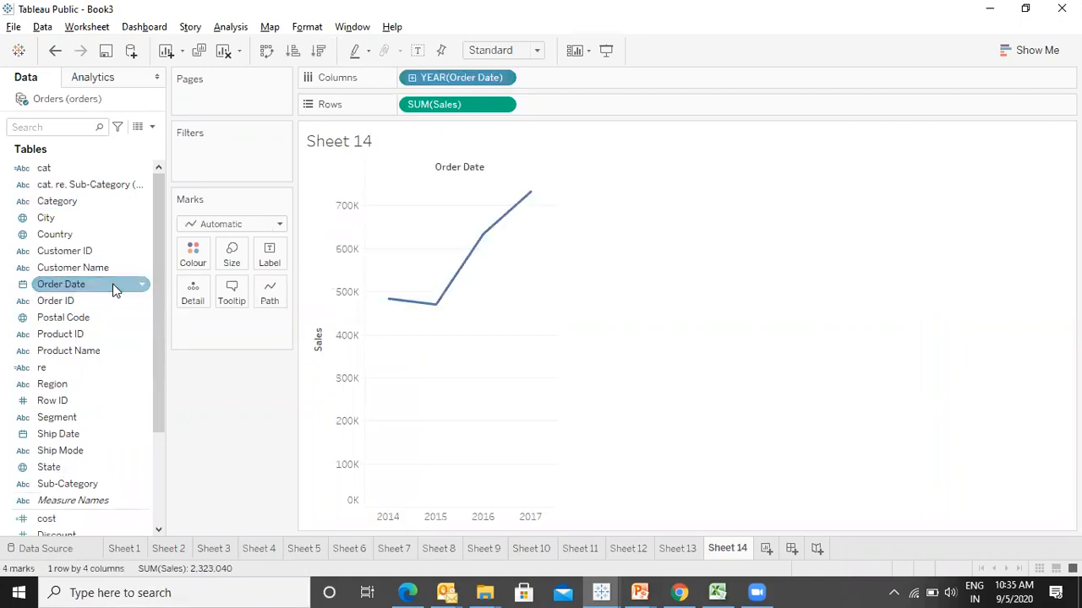
- Fit the chart to Entire View and split the Sales line by Region, using Region for both colour and labels
{"action": "left_click", "coordinate": [507, 55]}
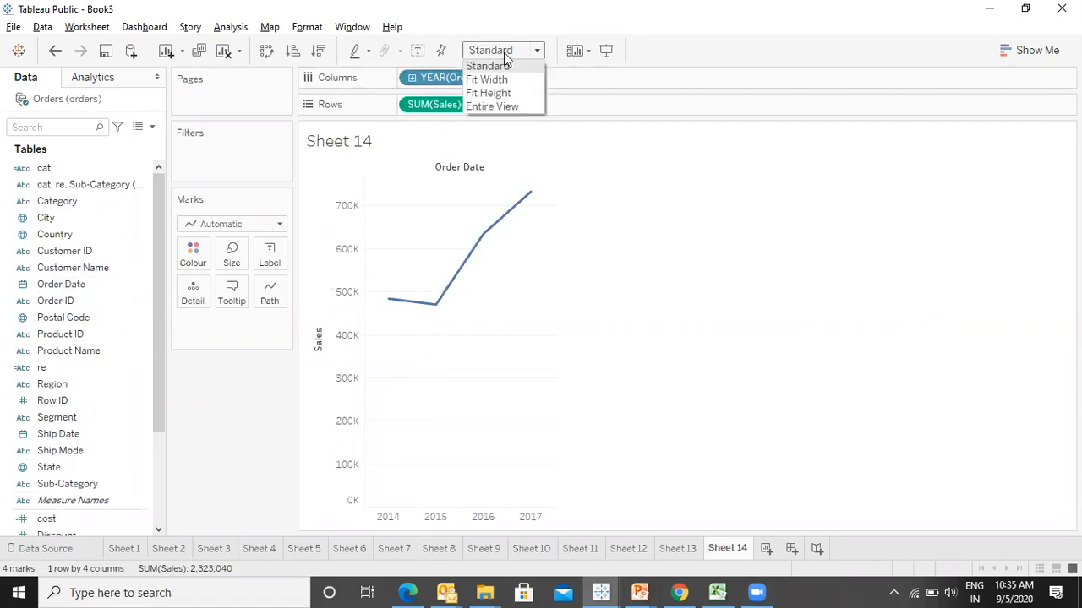
{"action": "left_click", "coordinate": [515, 103]}
{"action": "double_click", "coordinate": [433, 103]}
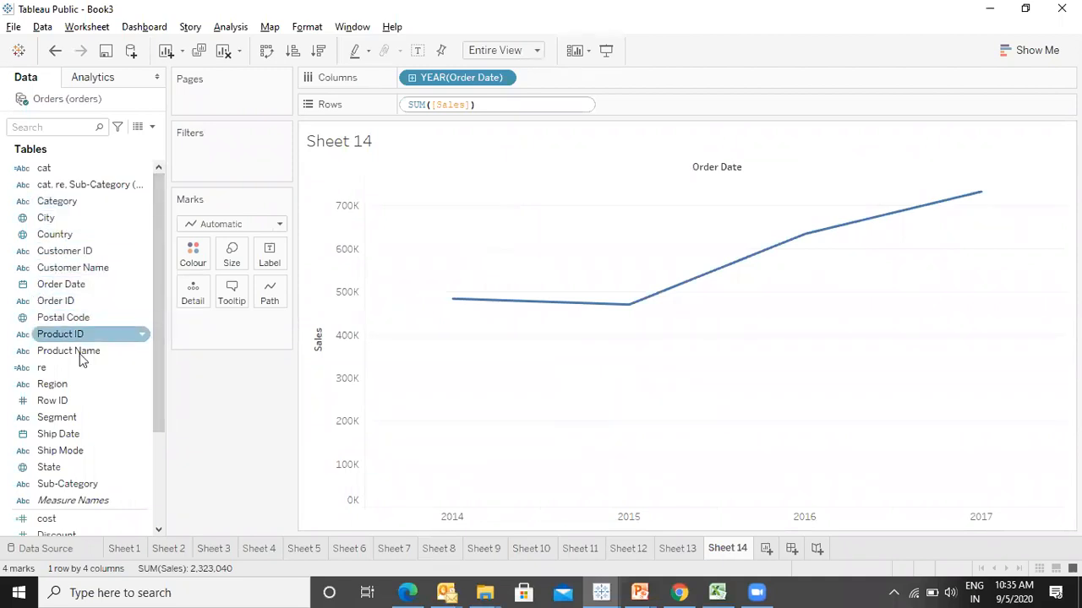
{"action": "double_click", "coordinate": [77, 384]}
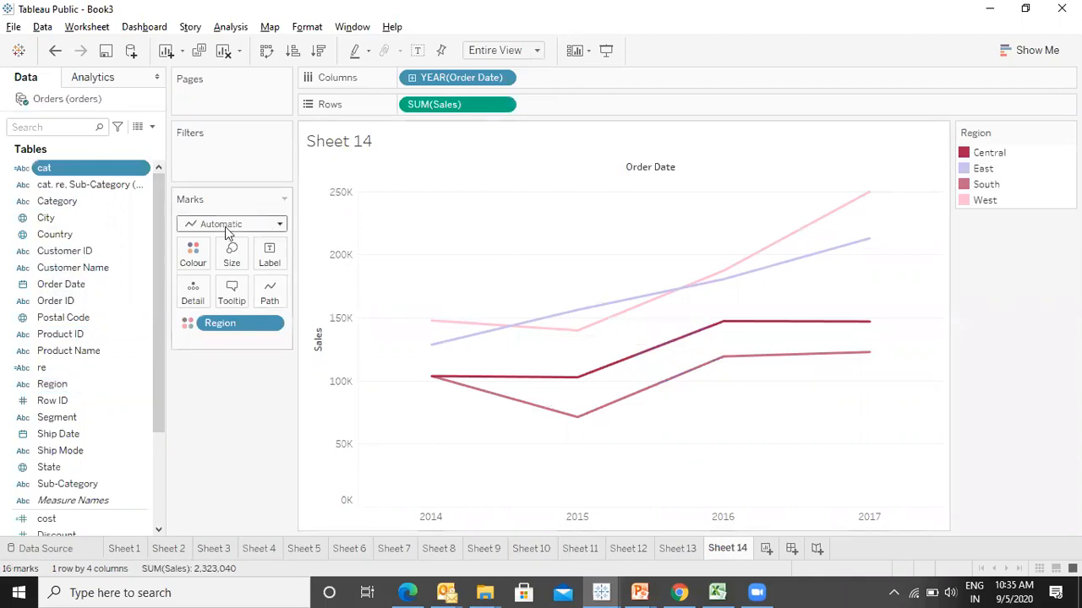
{"action": "left_click_drag", "start_coordinate": [74, 386], "coordinate": [267, 260]}
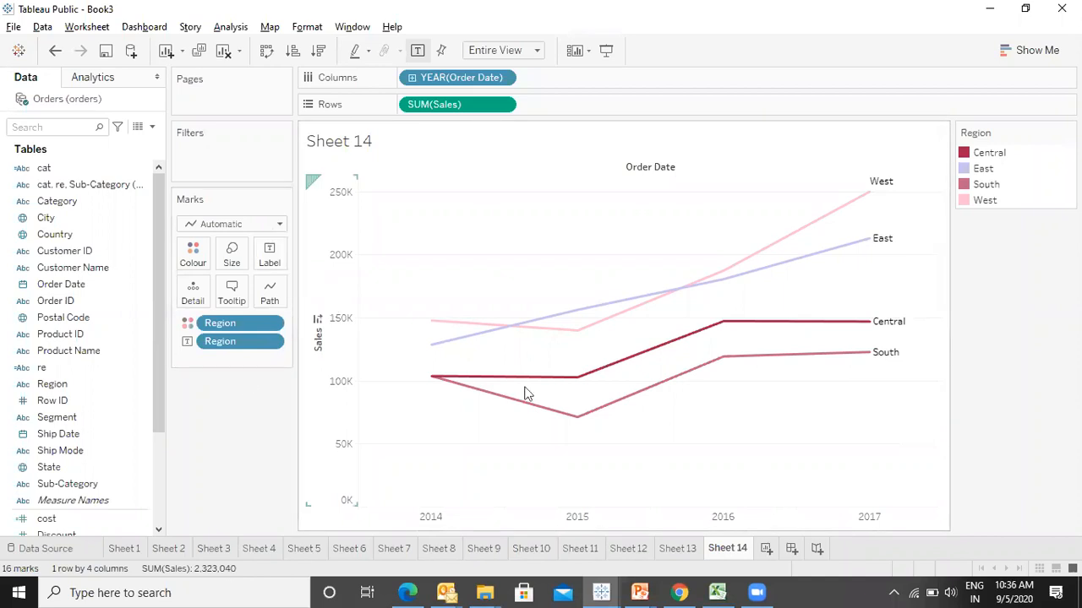
- Apply the Running Total quick table calculation to the Sales field in the rows
{"action": "left_click", "coordinate": [502, 106]}
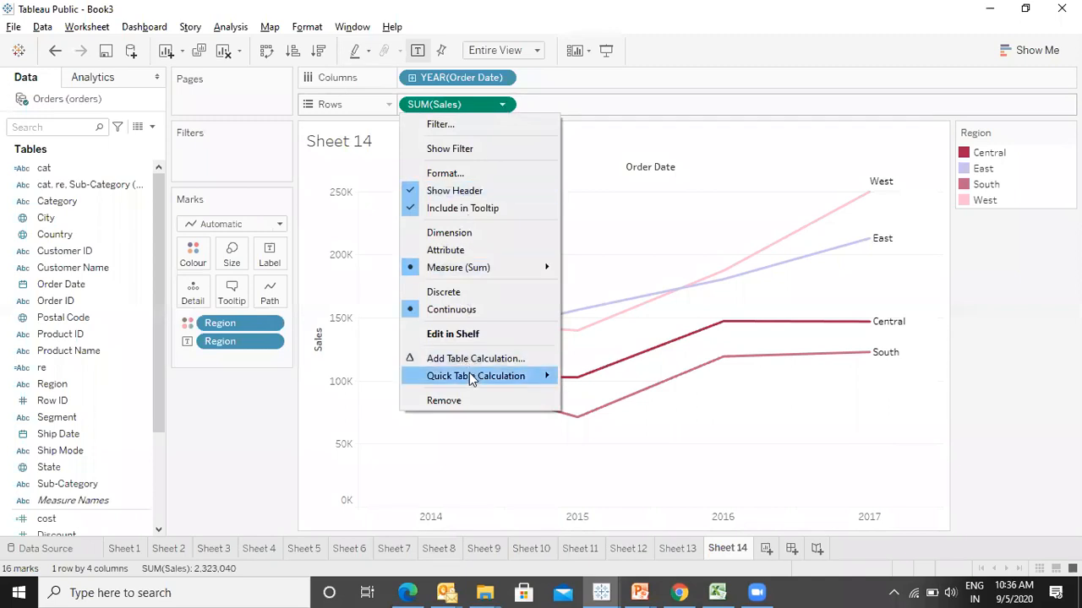
{"action": "mouse_move", "coordinate": [471, 379]}
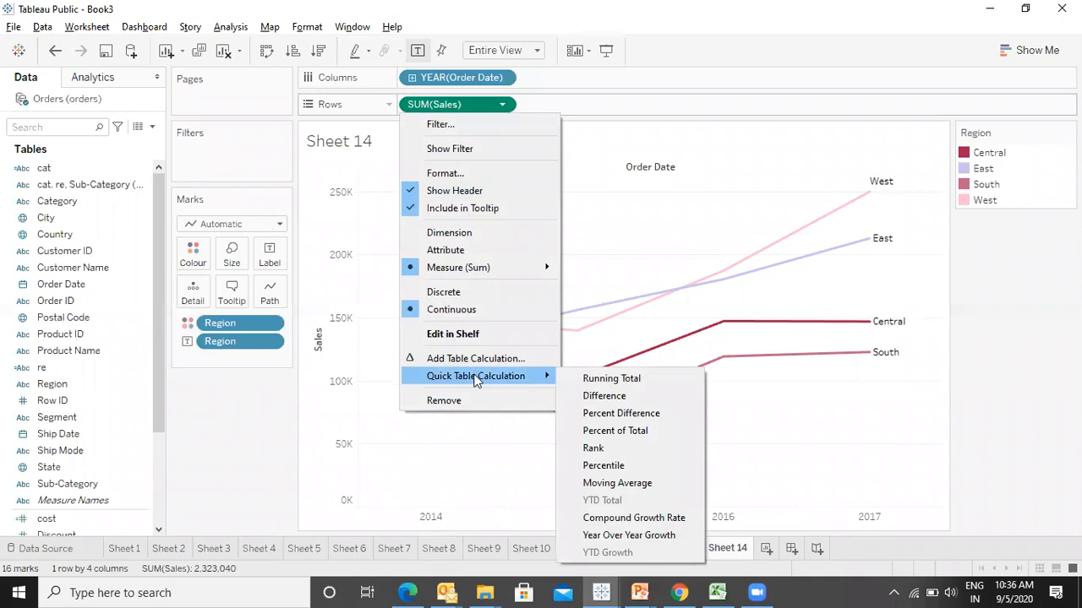
{"action": "left_click", "coordinate": [621, 379]}
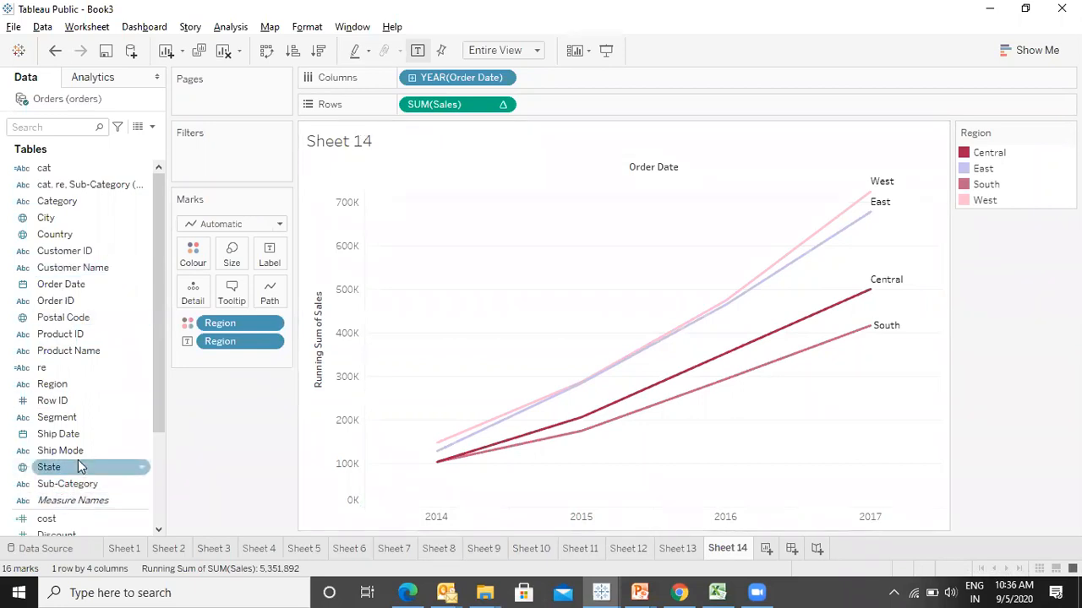
- Label the chart lines with Sales and remove the Region labels
{"action": "left_click", "coordinate": [159, 506]}
{"action": "left_click_drag", "start_coordinate": [75, 455], "coordinate": [278, 250]}
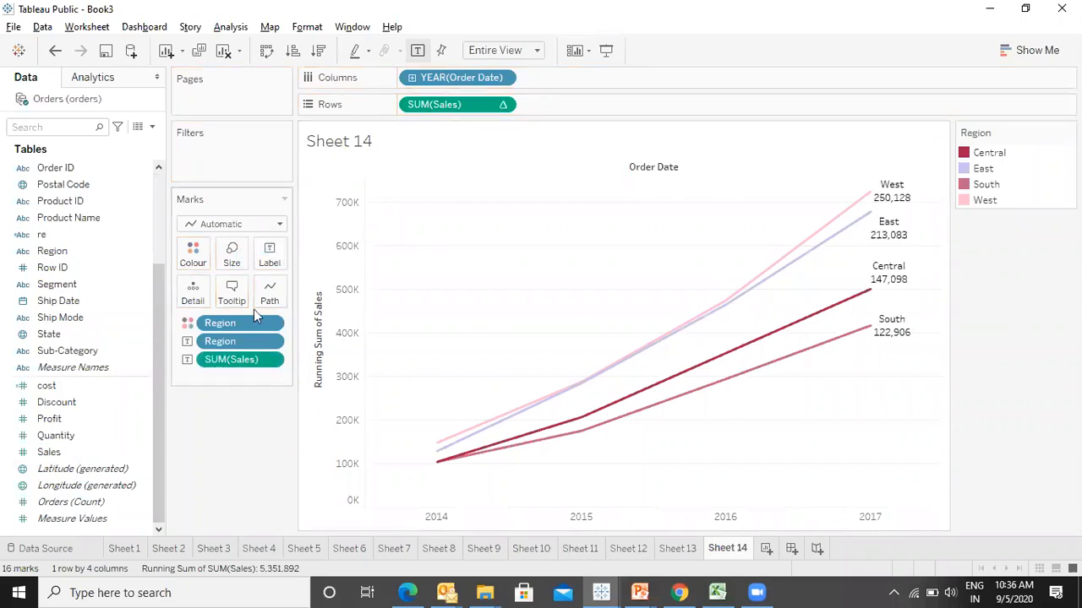
{"action": "left_click_drag", "start_coordinate": [243, 342], "coordinate": [44, 345]}
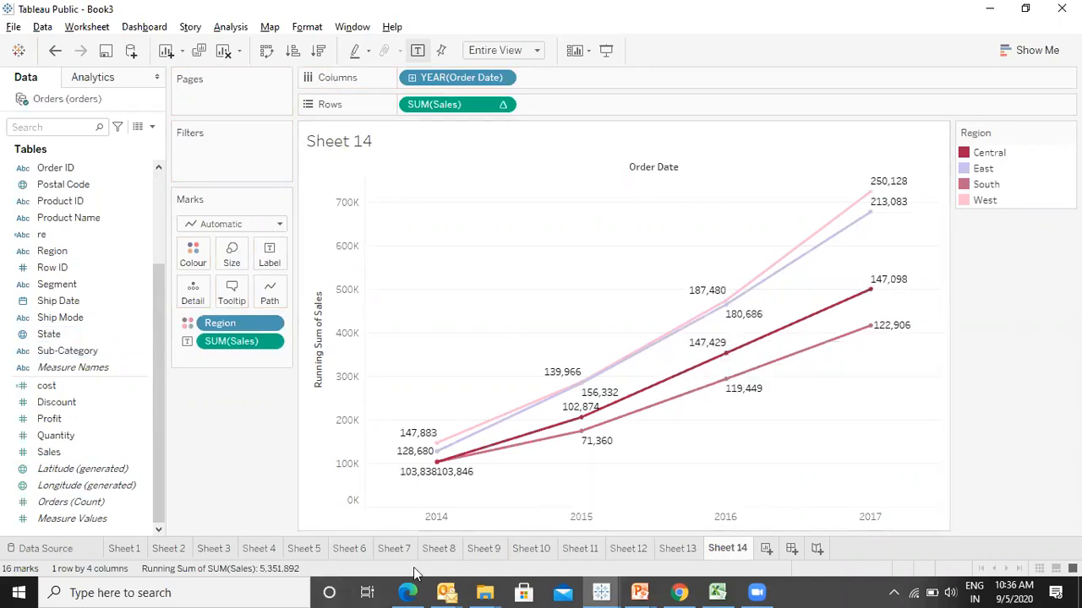
- Try the chart without Region and with a Running Total on the Sales labels, and undo both changes
{"action": "left_click_drag", "start_coordinate": [221, 322], "coordinate": [2, 298]}
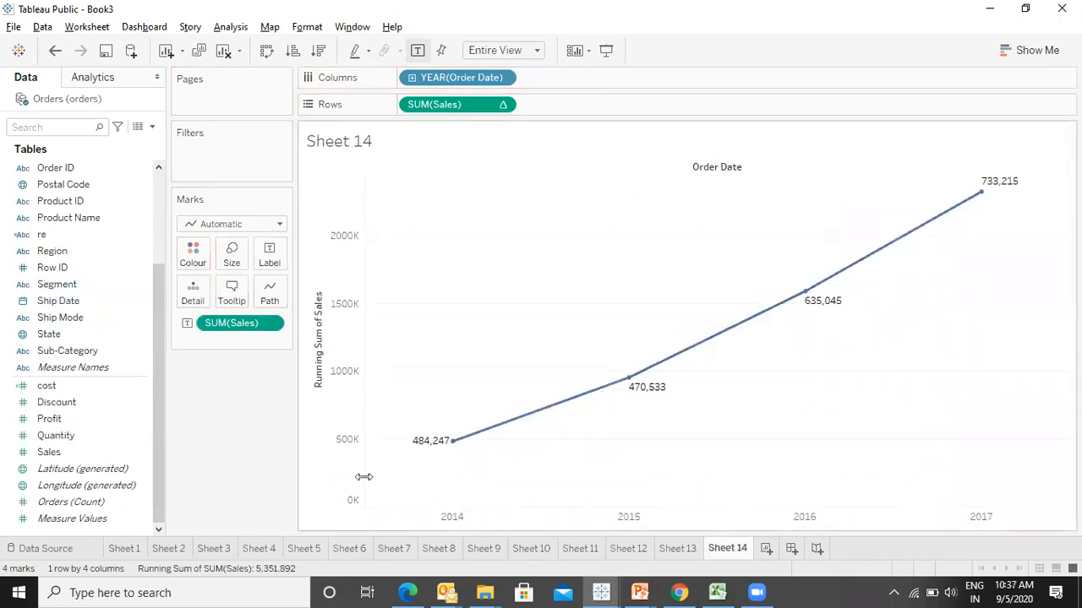
{"action": "left_click", "coordinate": [271, 325]}
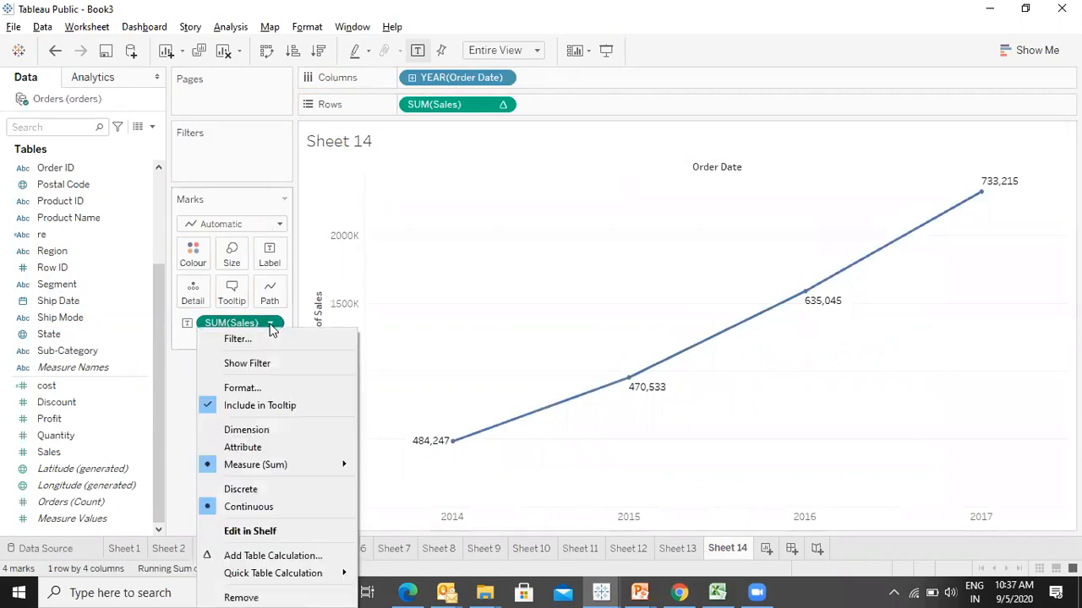
{"action": "mouse_move", "coordinate": [289, 571]}
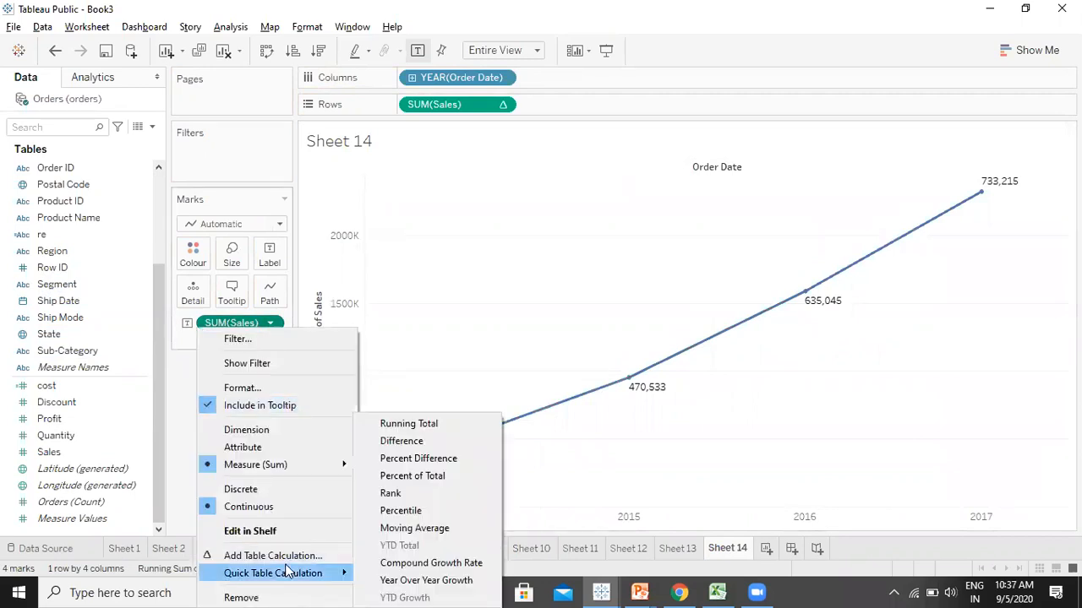
{"action": "left_click", "coordinate": [424, 423]}
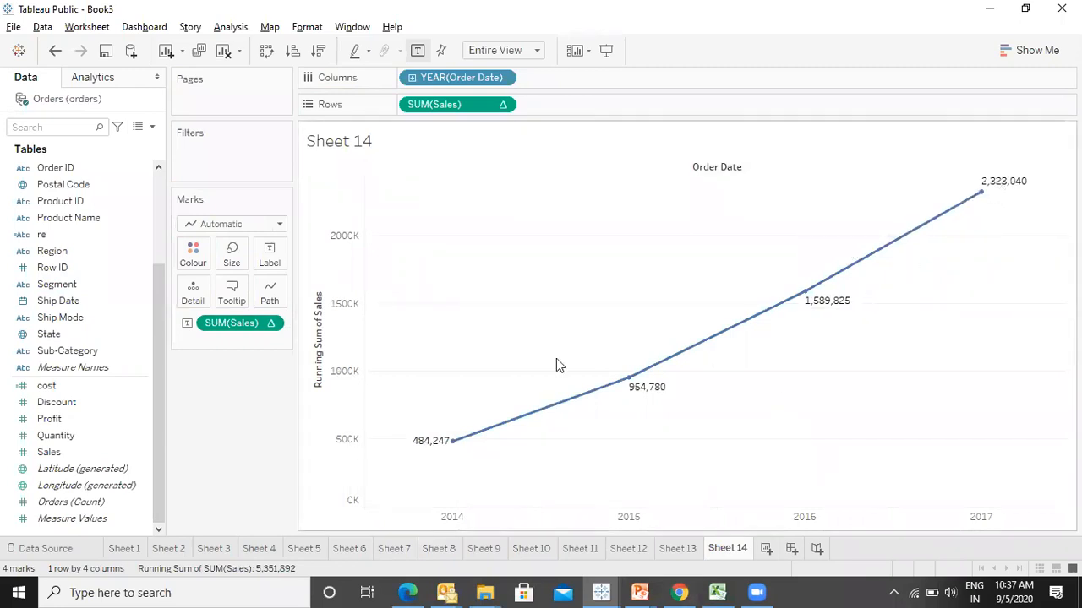
{"action": "mouse_move", "coordinate": [430, 449]}
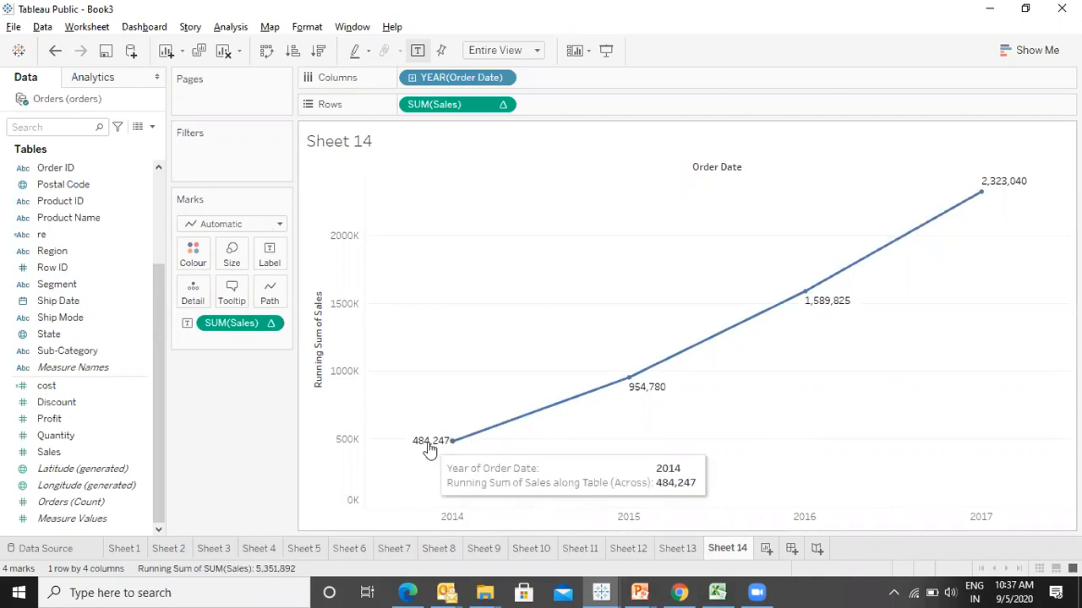
{"action": "mouse_move", "coordinate": [985, 196]}
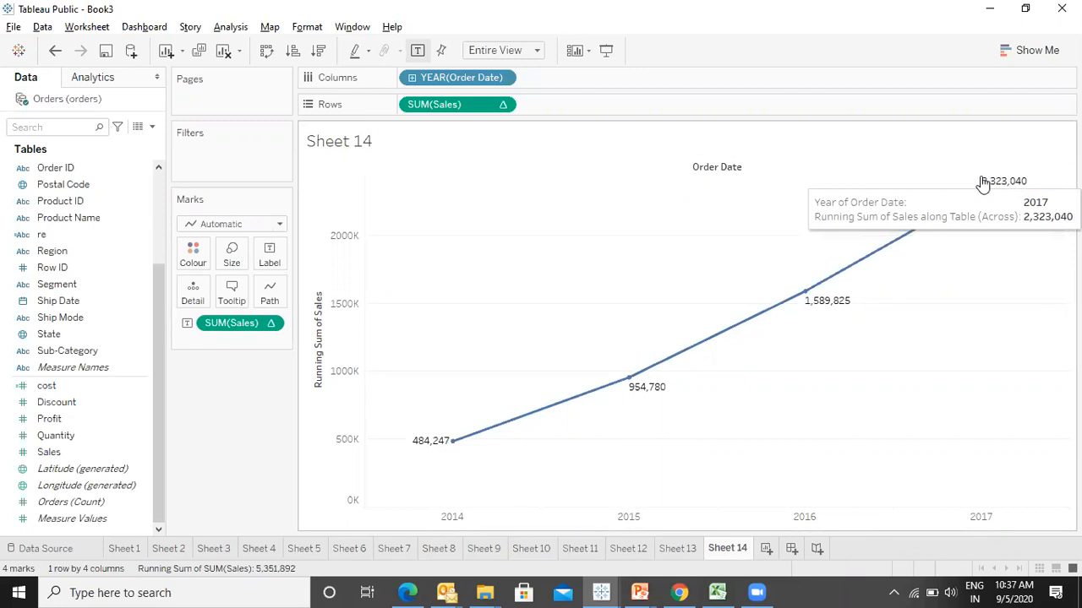
{"action": "key", "text": "ctrl+z"}
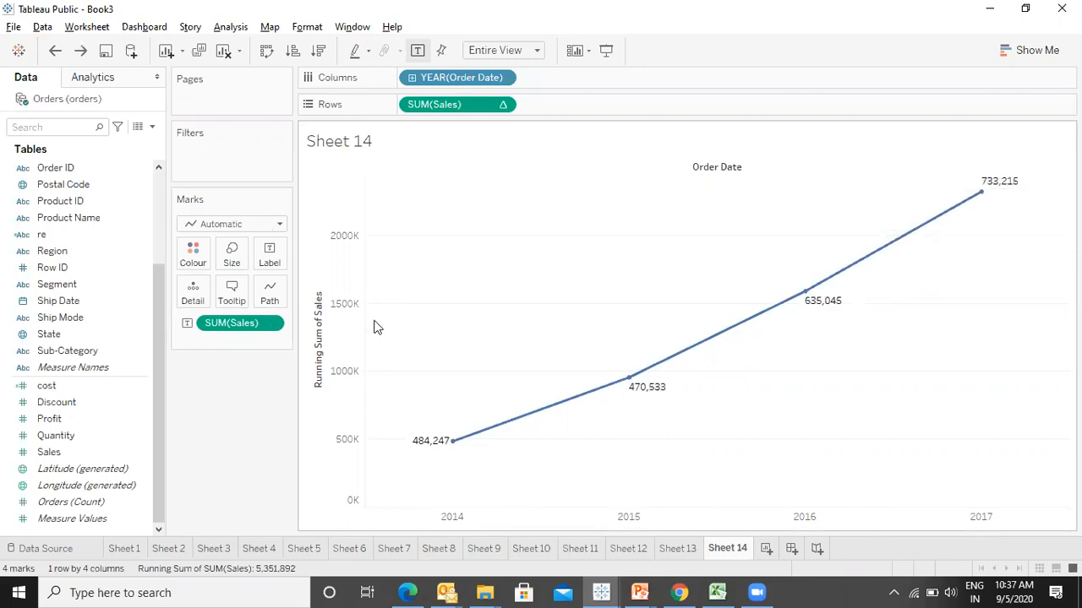
{"action": "key", "text": "ctrl+z"}
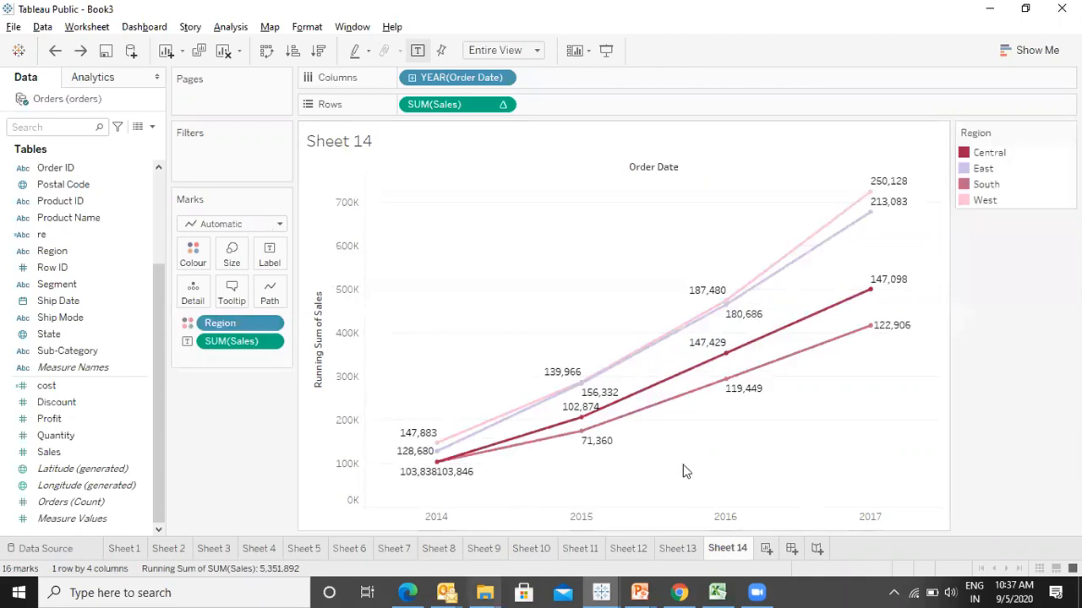
- Create another worksheet with a table of Sales by Sub-Category
{"action": "left_click", "coordinate": [765, 550]}
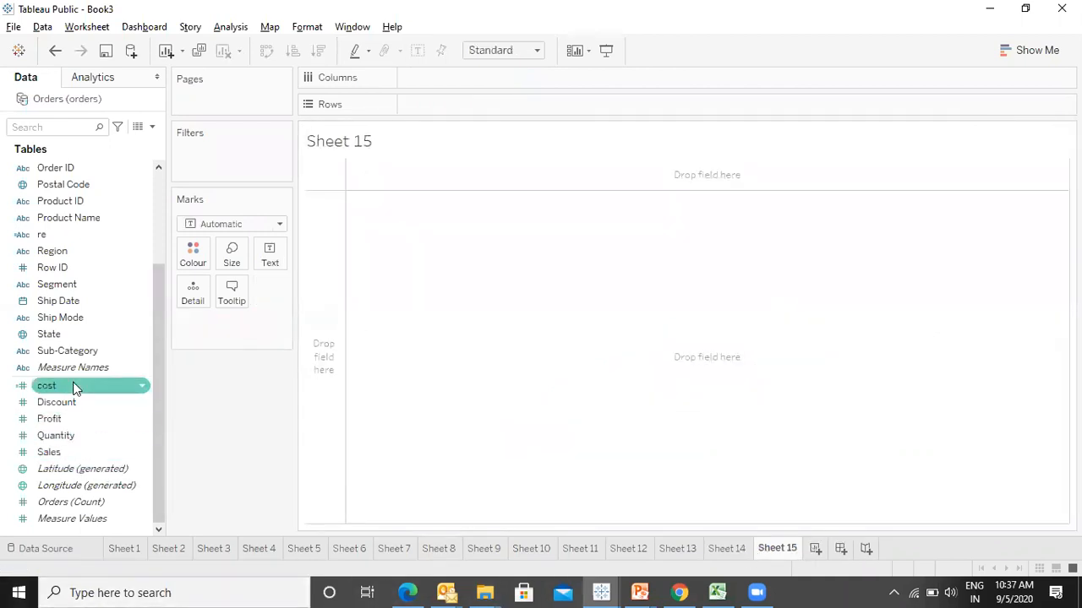
{"action": "double_click", "coordinate": [79, 347]}
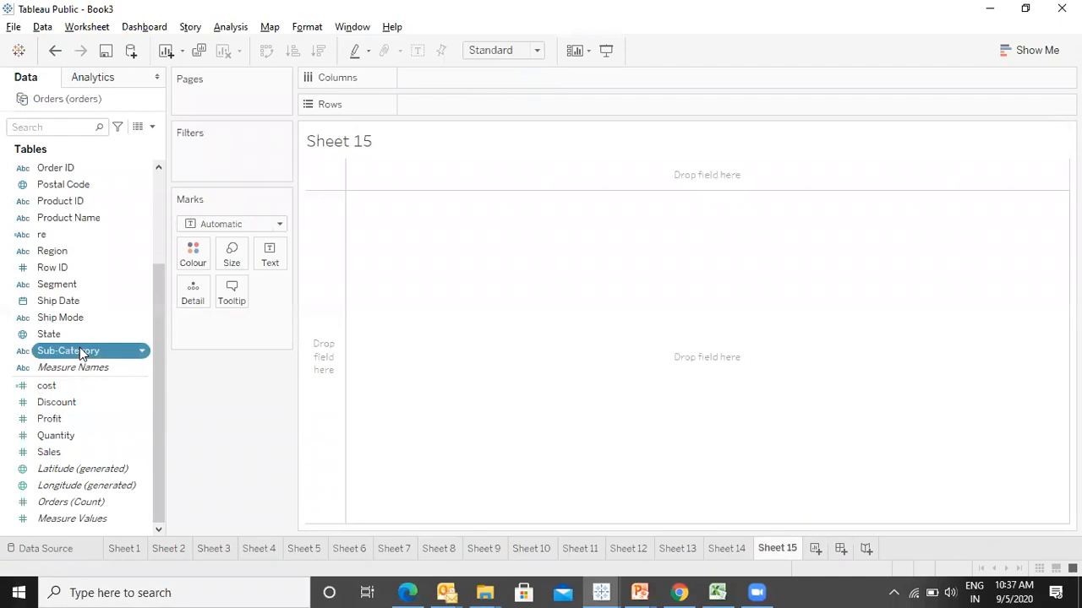
{"action": "double_click", "coordinate": [69, 454]}
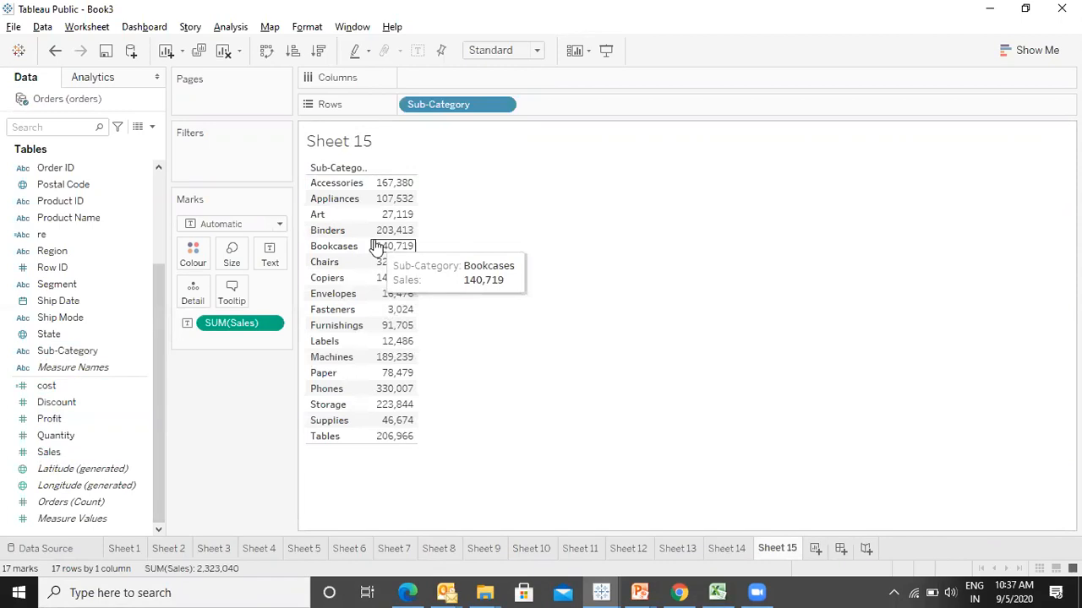
{"action": "right_click", "coordinate": [362, 217]}
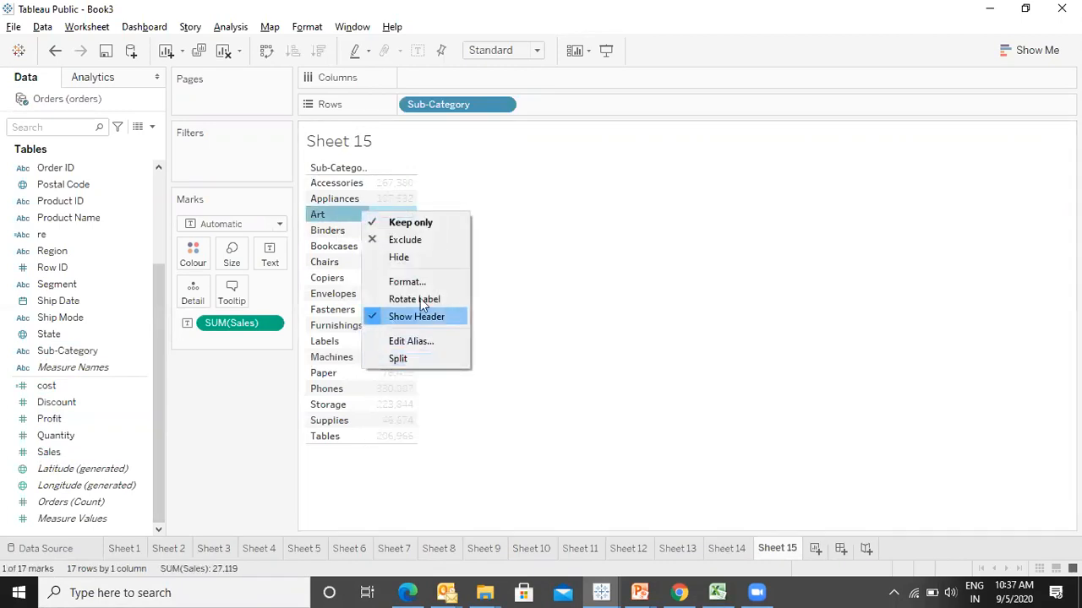
{"action": "left_click", "coordinate": [622, 221]}
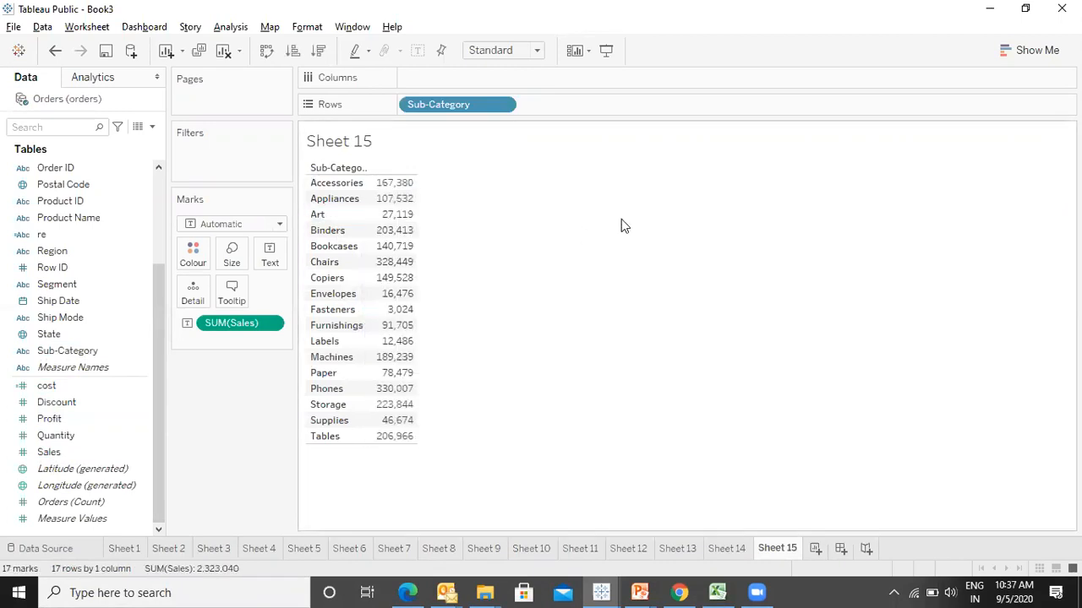
{"action": "right_click", "coordinate": [363, 265]}
{"action": "left_click", "coordinate": [433, 332]}
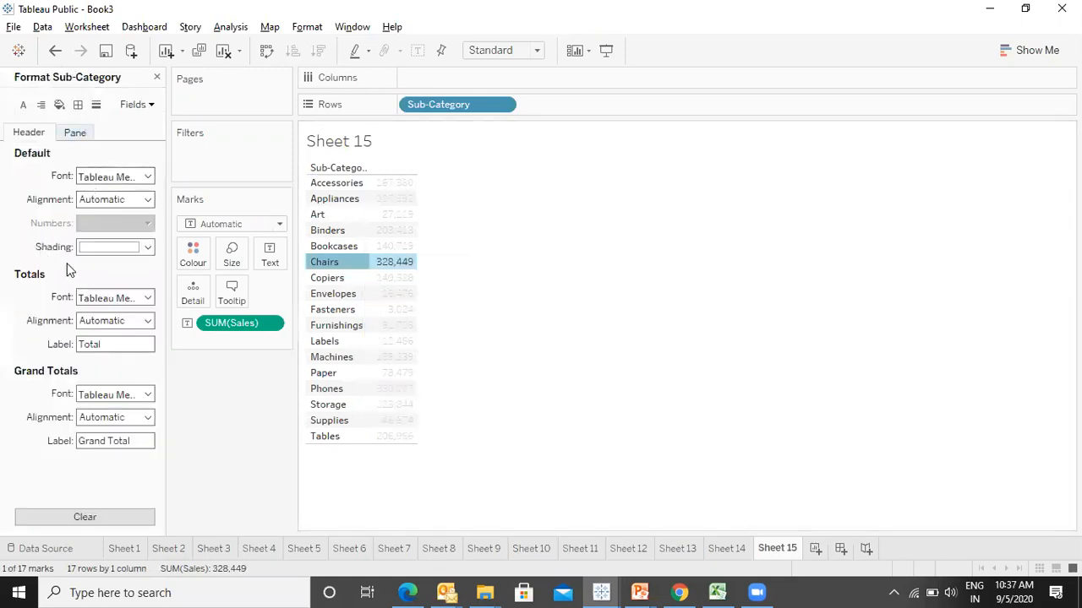
{"action": "left_click", "coordinate": [26, 105]}
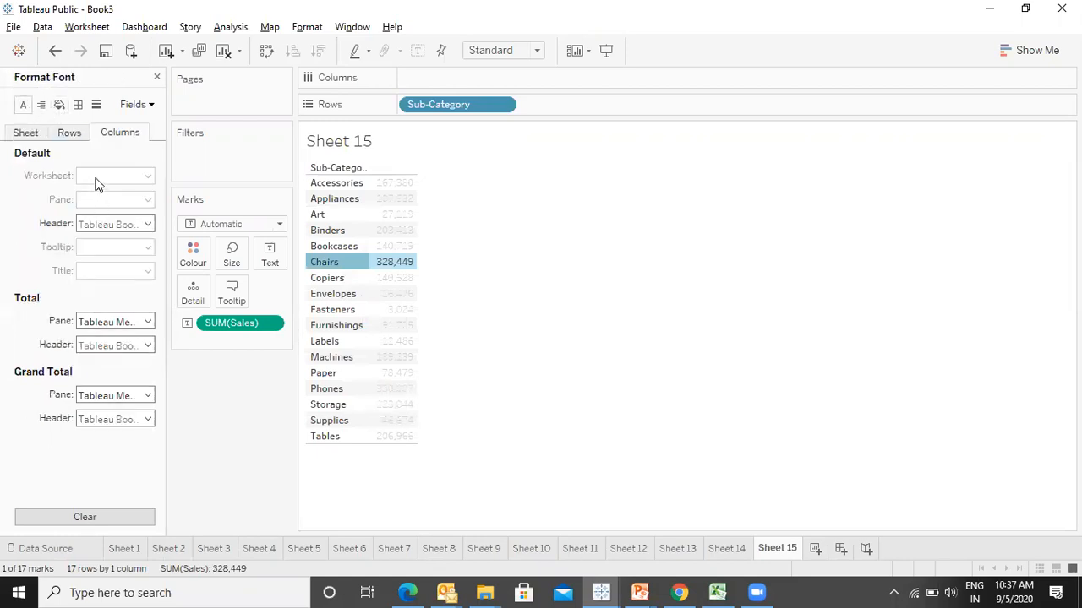
{"action": "left_click", "coordinate": [524, 317]}
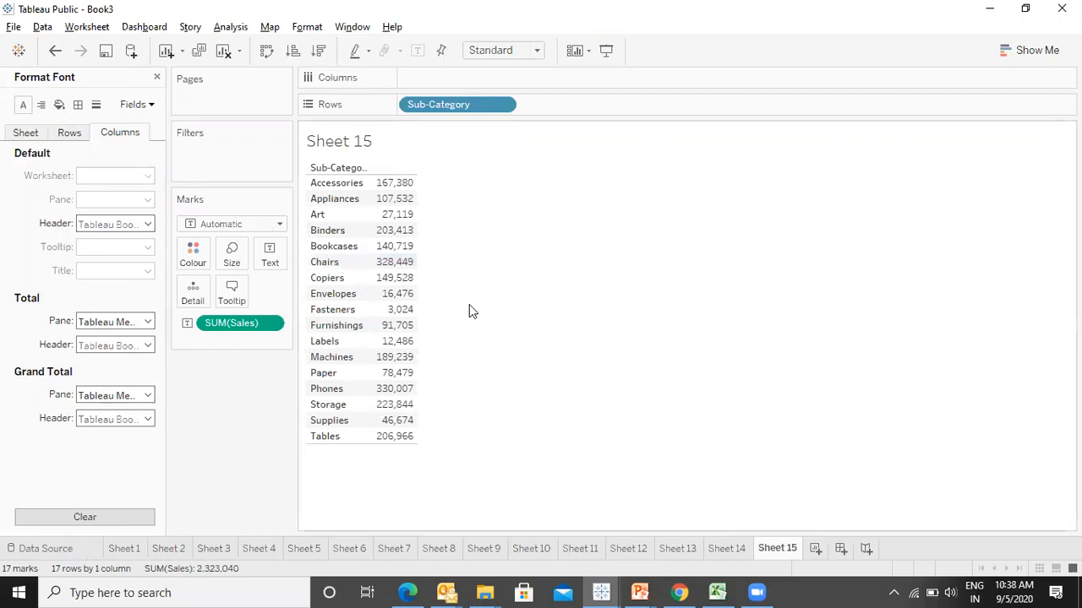
{"action": "left_click", "coordinate": [157, 77]}
- Set the default column header font size to 12 for the worksheet
{"action": "left_click", "coordinate": [307, 26]}
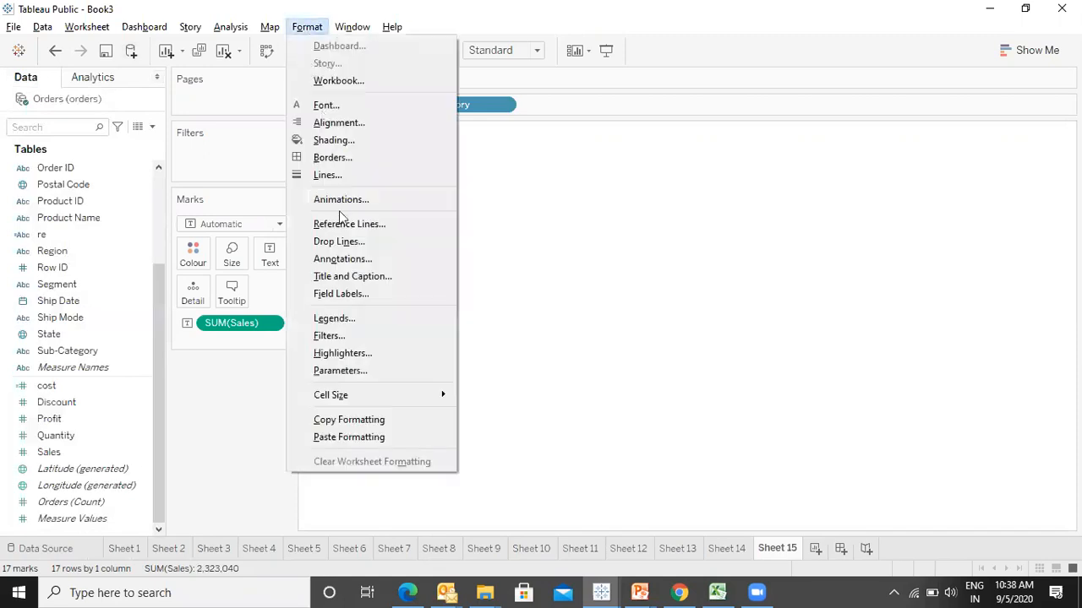
{"action": "left_click", "coordinate": [355, 105]}
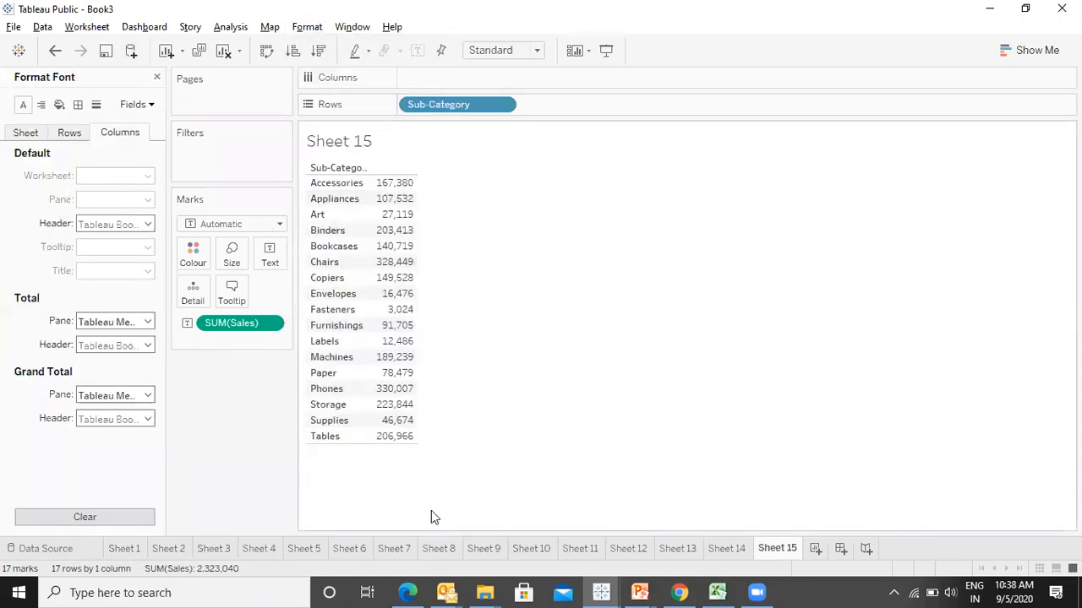
{"action": "mouse_move", "coordinate": [379, 235]}
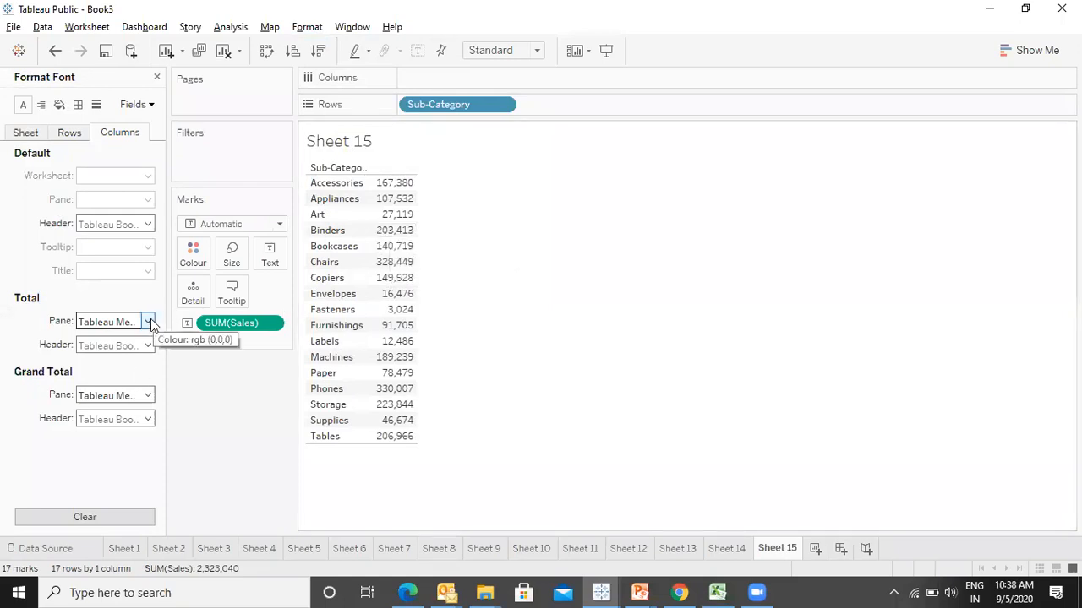
{"action": "left_click", "coordinate": [145, 227]}
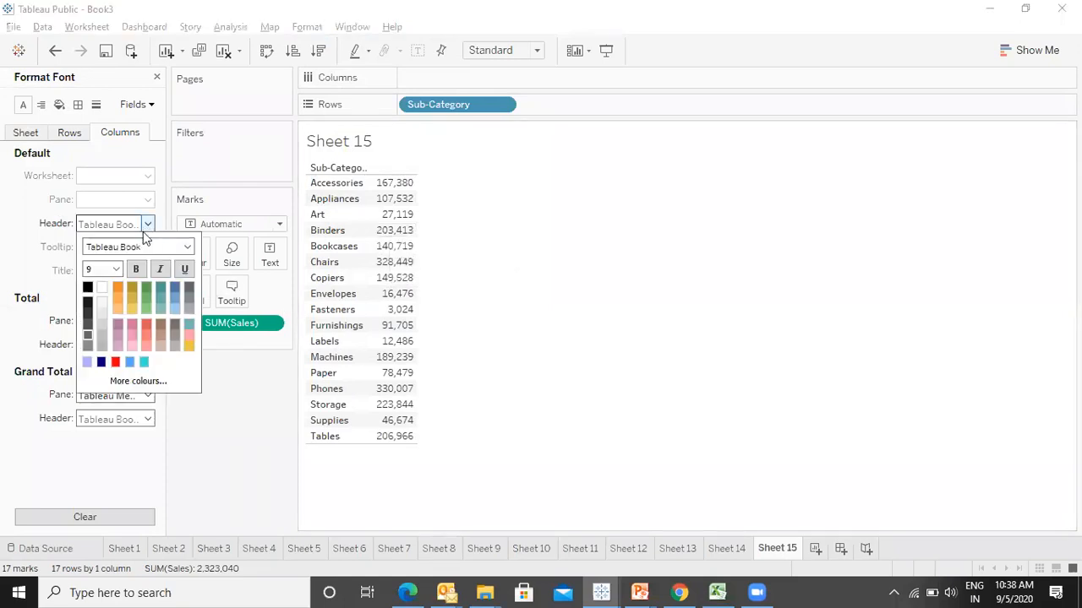
{"action": "left_click", "coordinate": [118, 269]}
{"action": "left_click", "coordinate": [94, 334]}
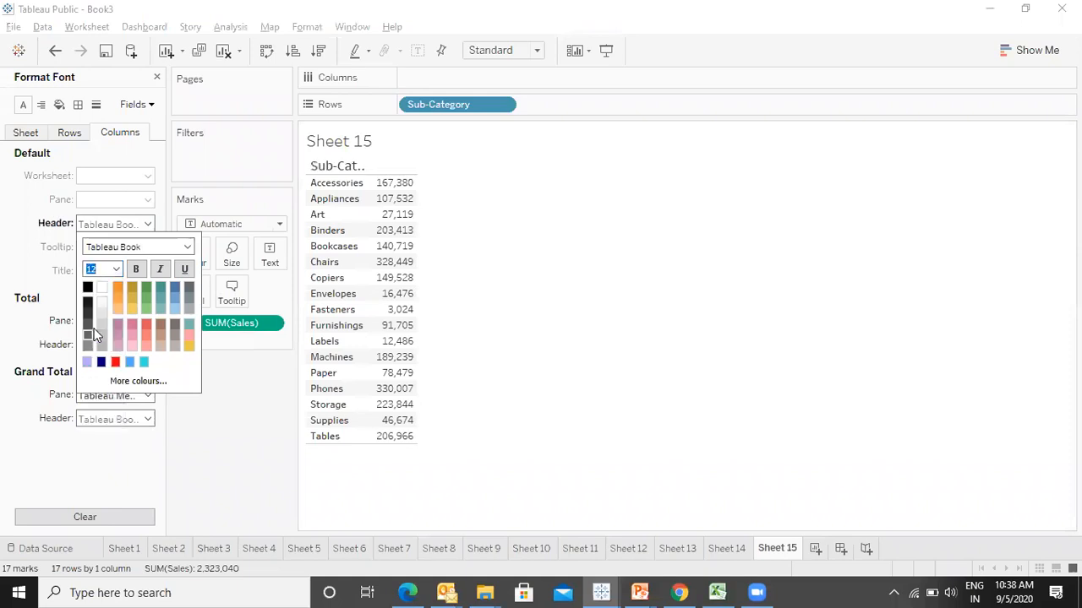
{"action": "left_click", "coordinate": [2, 317]}
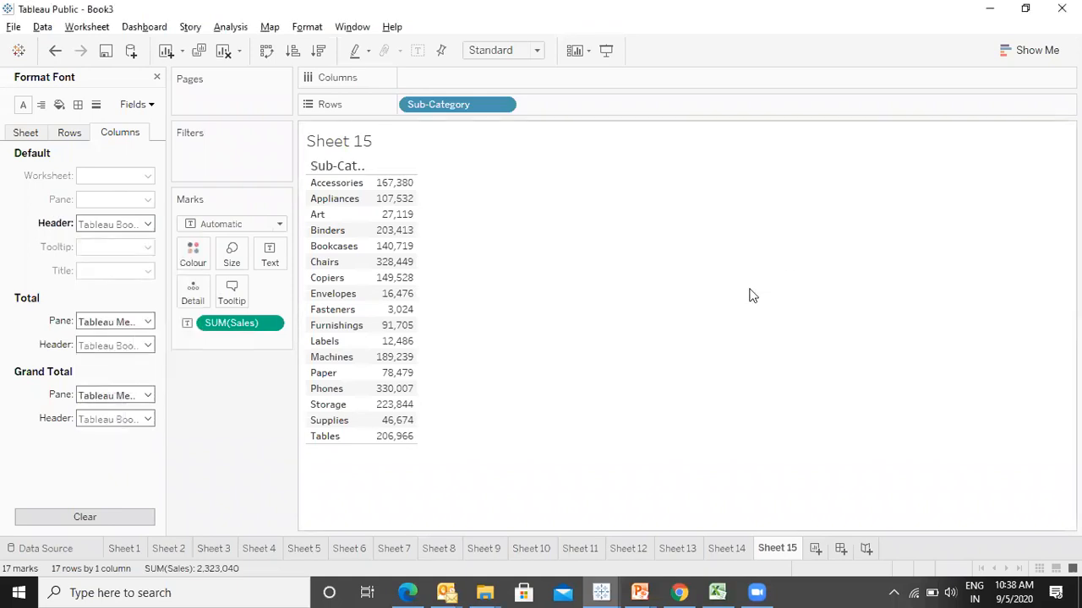
{"action": "left_click", "coordinate": [358, 342]}
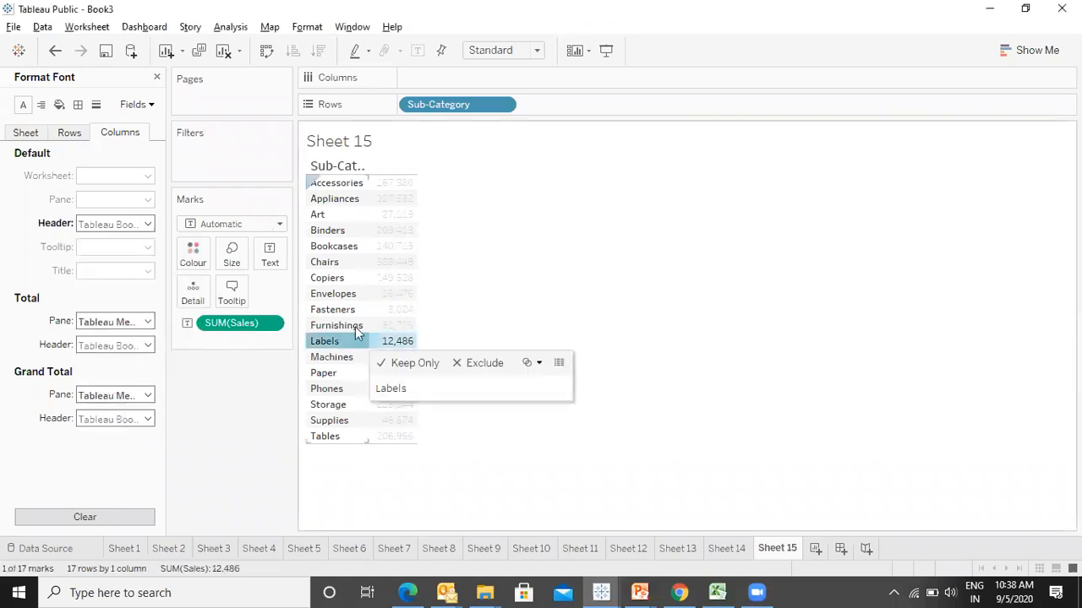
{"action": "left_click", "coordinate": [384, 248]}
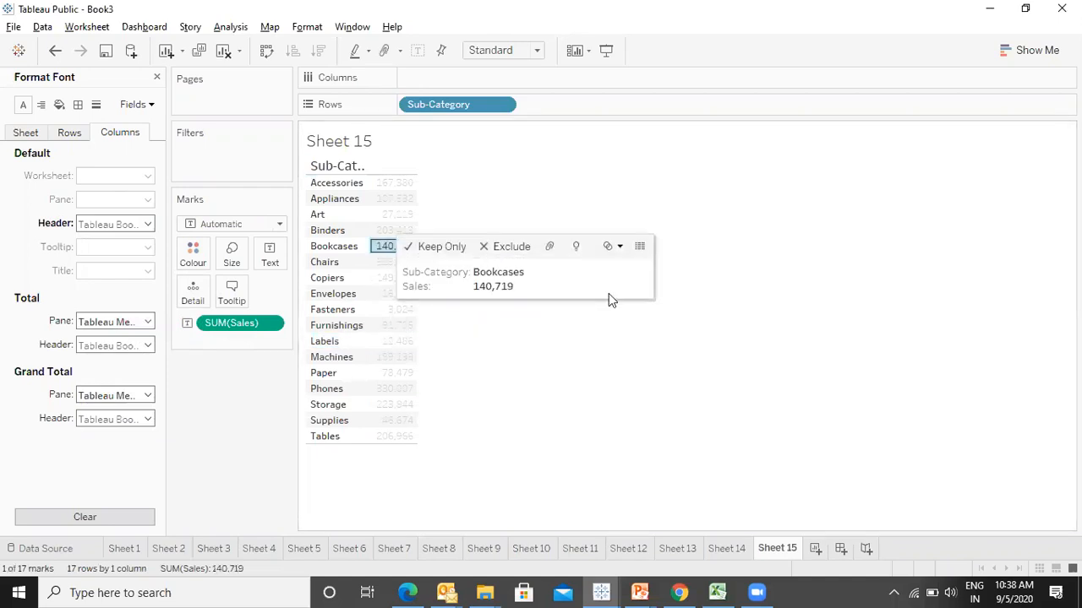
- Clear the worksheet and rebuild the table of Sales by Sub-Category
{"action": "left_click", "coordinate": [223, 51]}
{"action": "left_click", "coordinate": [156, 77]}
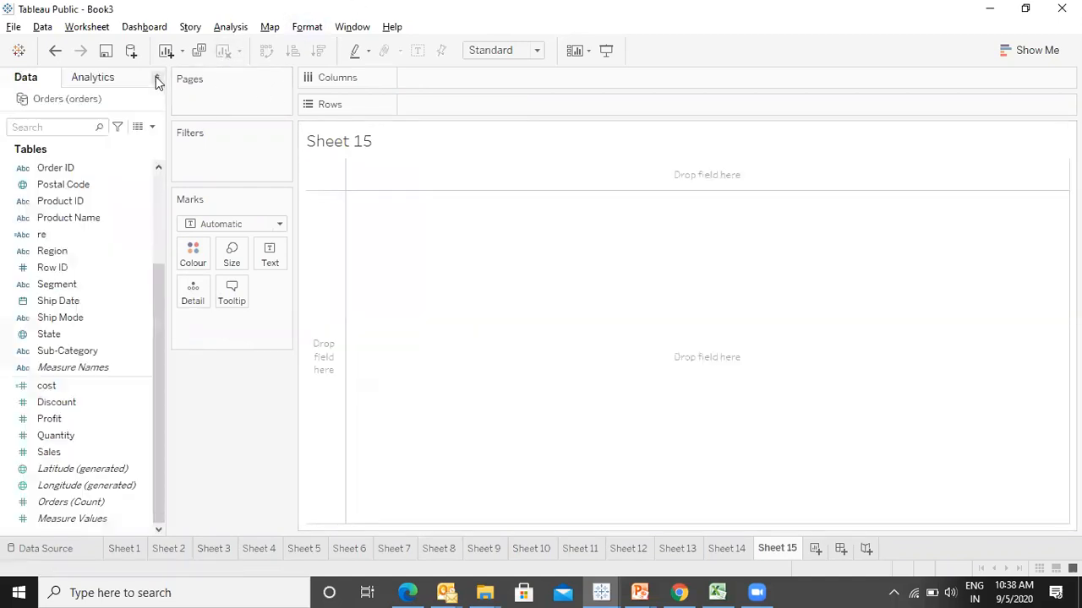
{"action": "left_click", "coordinate": [76, 435]}
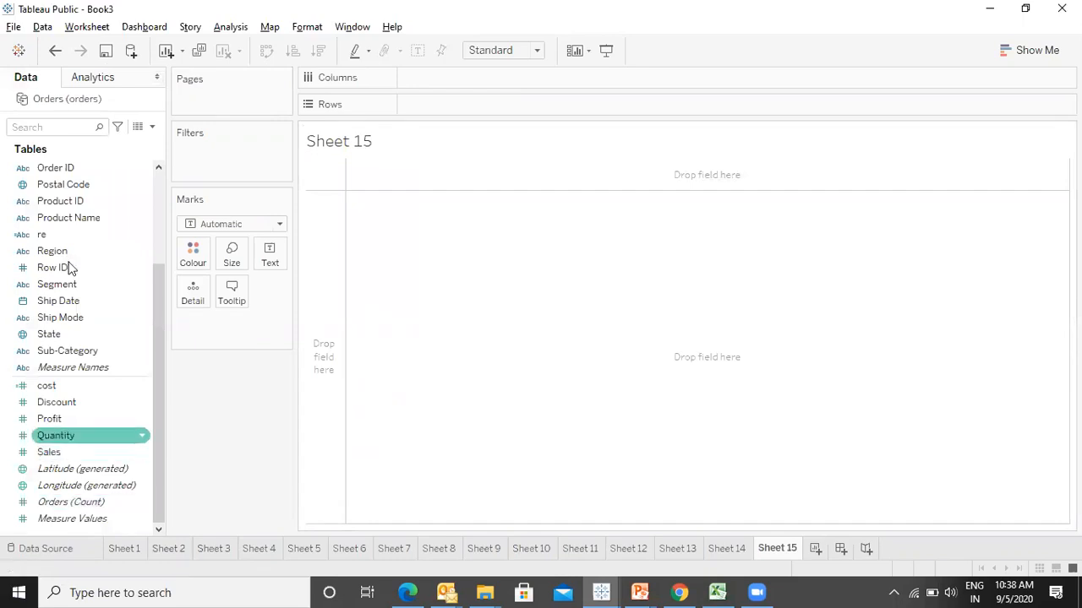
{"action": "double_click", "coordinate": [78, 354]}
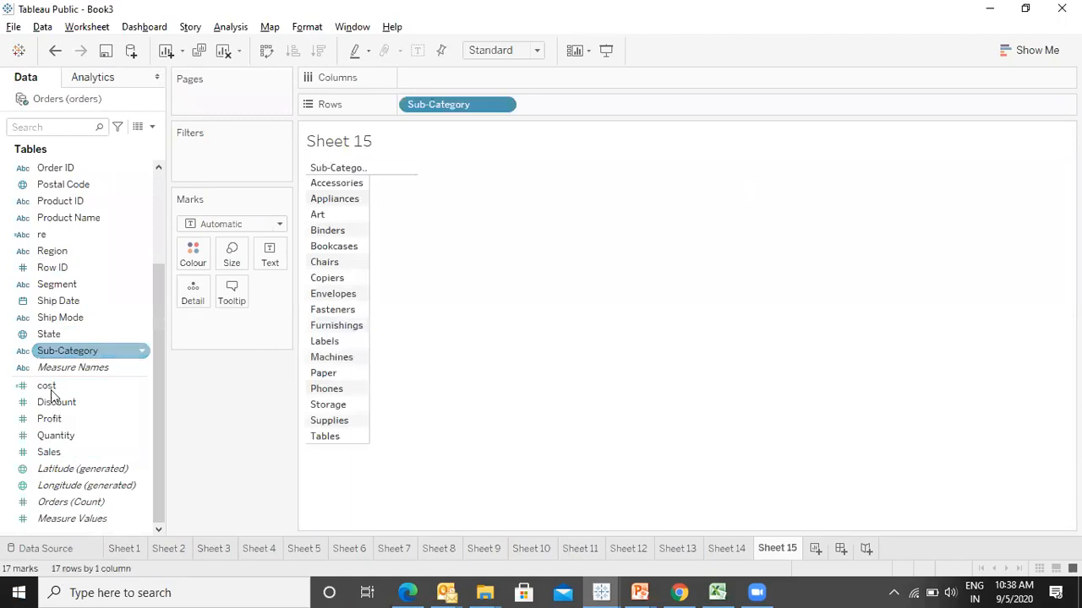
{"action": "double_click", "coordinate": [48, 454]}
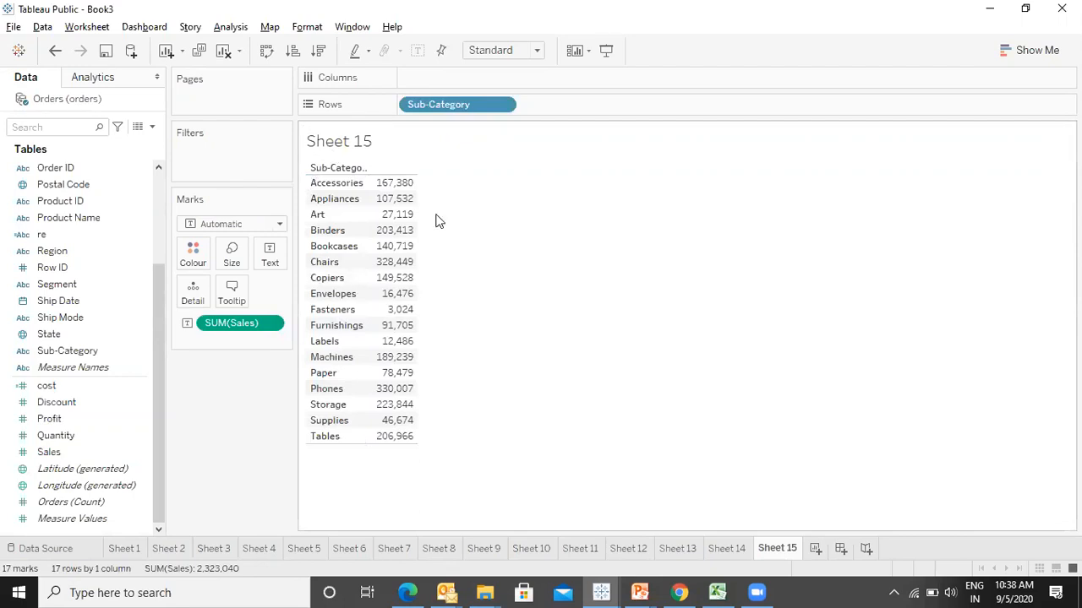
- Sort the sub-categories by Sales in descending order and apply the Percent of Total quick table calculation to Sales
{"action": "left_click", "coordinate": [320, 51]}
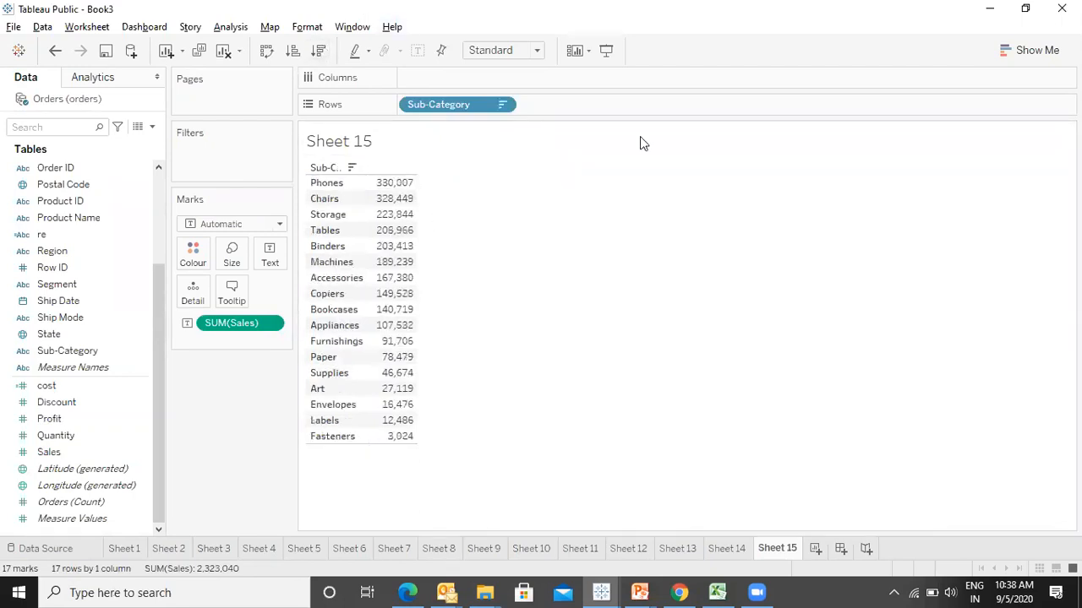
{"action": "left_click", "coordinate": [271, 324]}
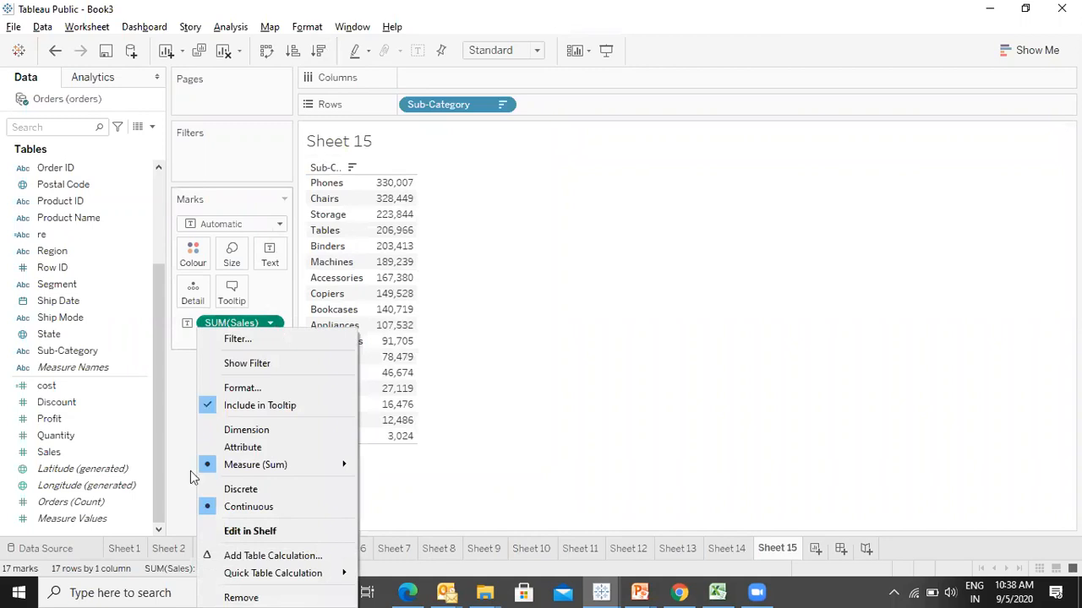
{"action": "mouse_move", "coordinate": [259, 576]}
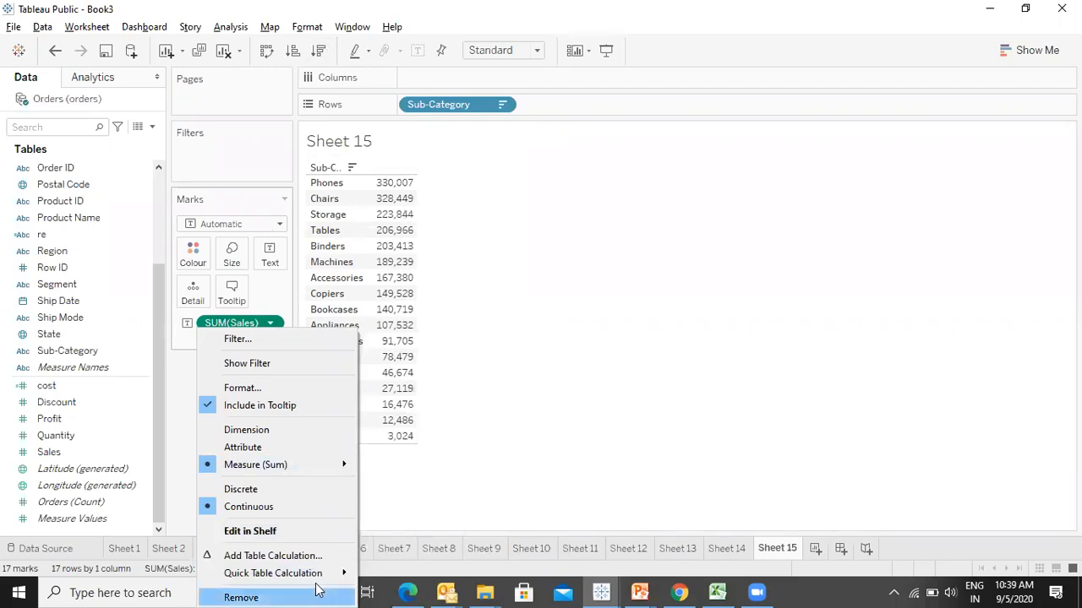
{"action": "mouse_move", "coordinate": [322, 581]}
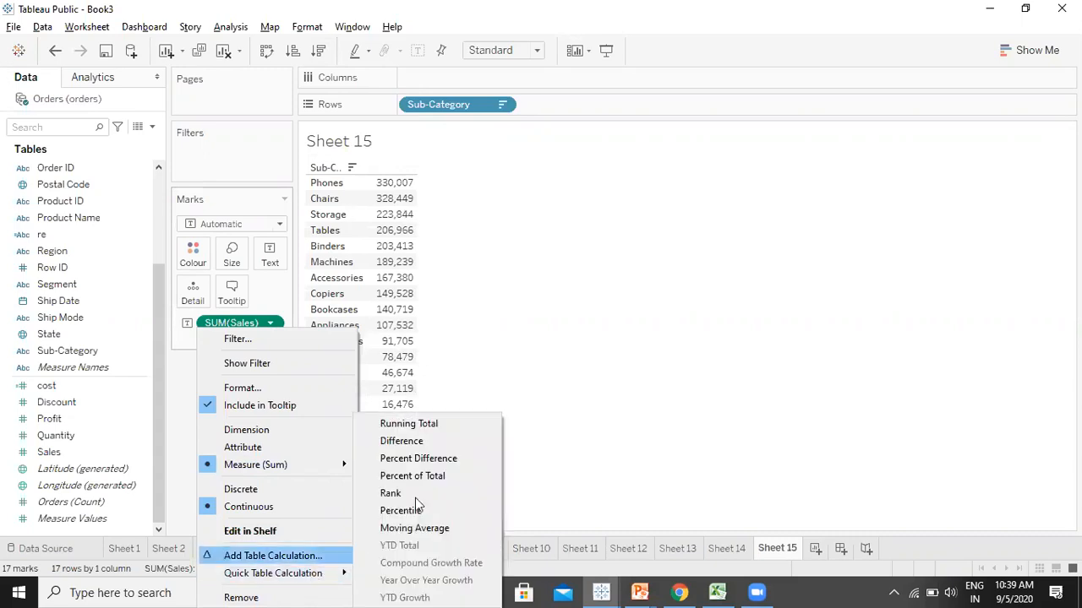
{"action": "left_click", "coordinate": [437, 477]}
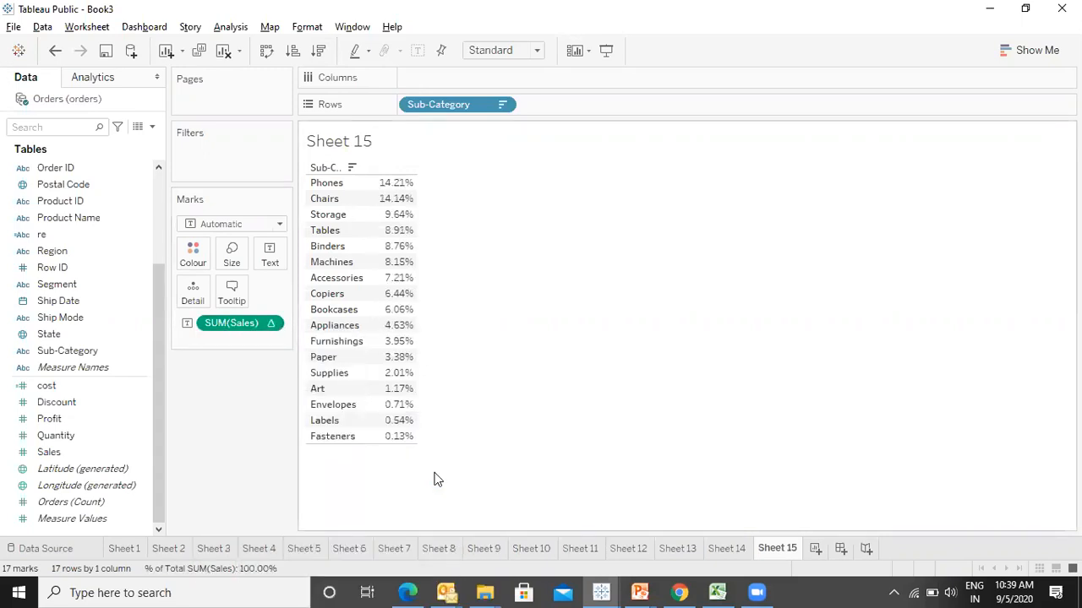
- Show column grand totals in the percent of total table
{"action": "mouse_move", "coordinate": [405, 185]}
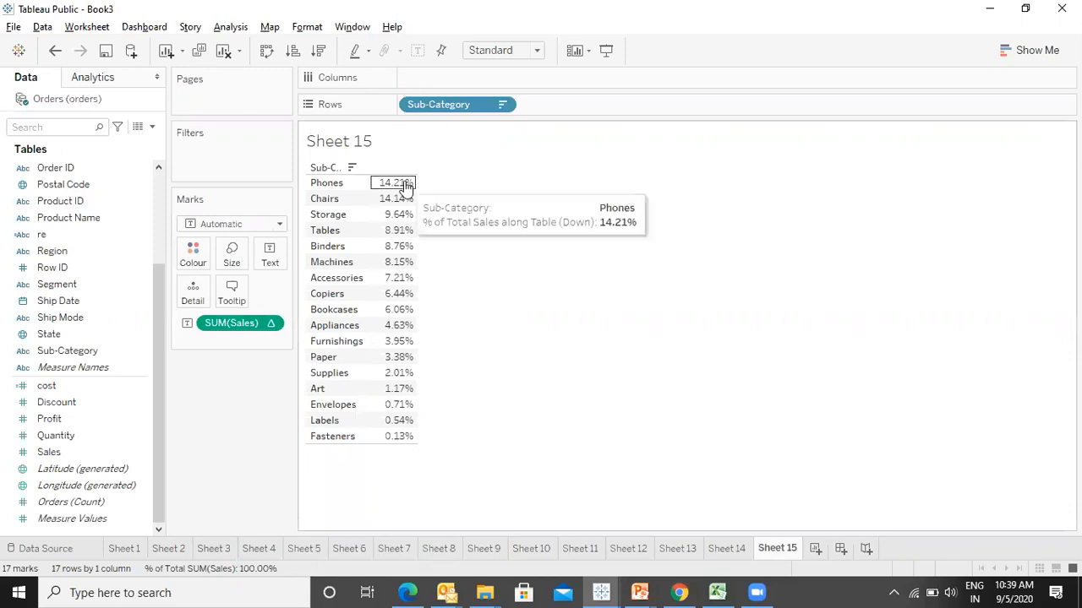
{"action": "left_click", "coordinate": [230, 27]}
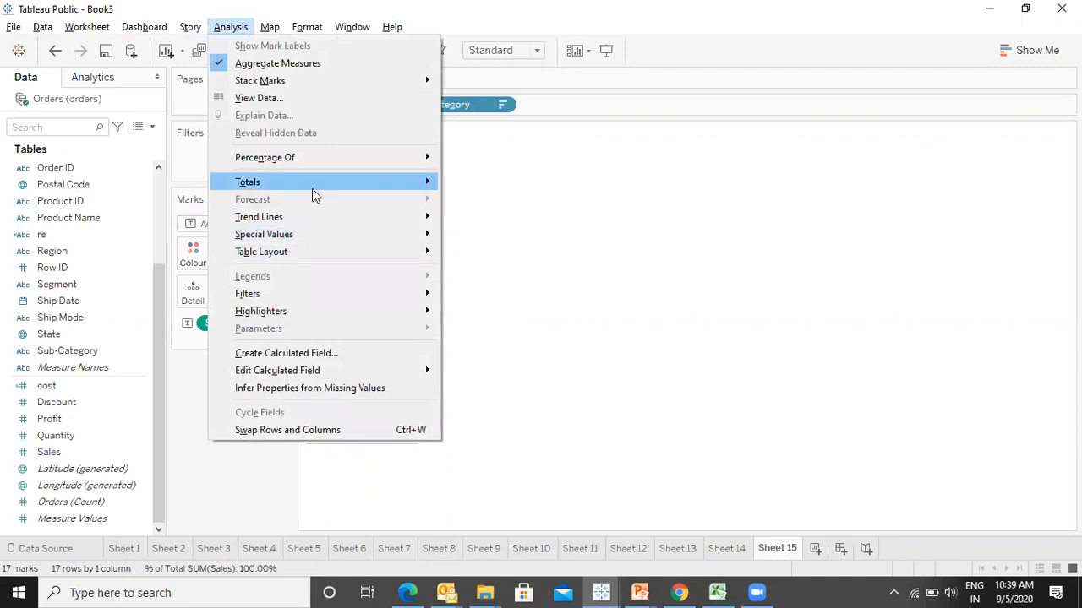
{"action": "mouse_move", "coordinate": [312, 182]}
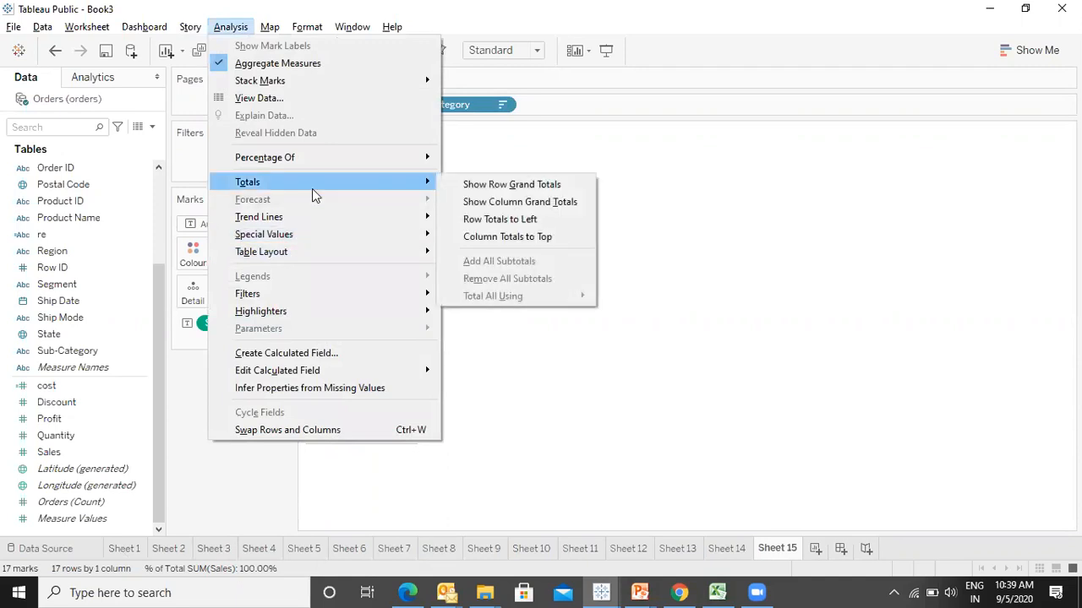
{"action": "left_click", "coordinate": [516, 206]}
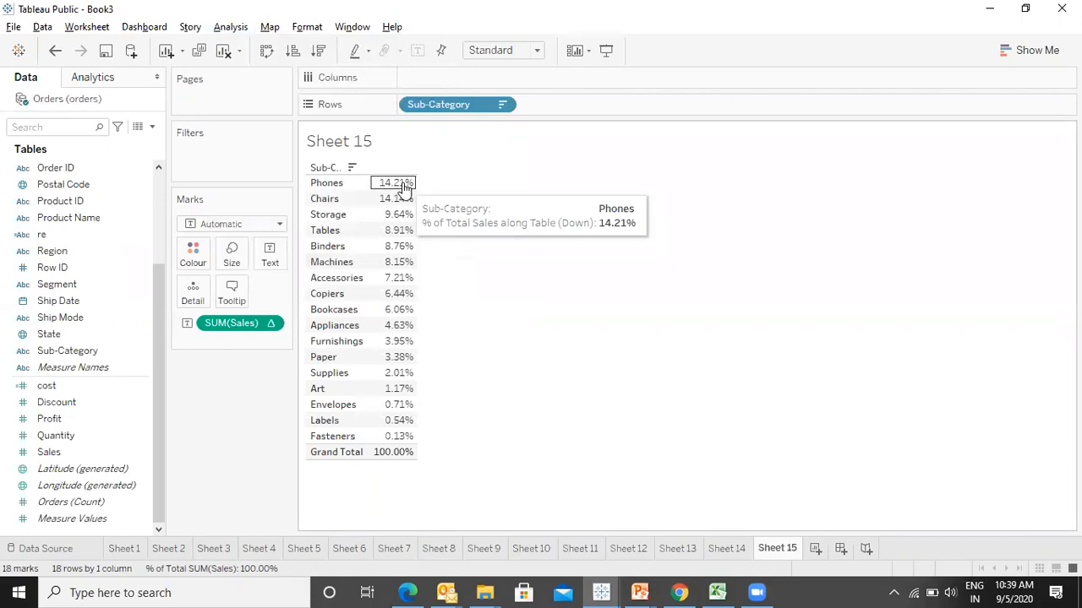
- Add plain Sales as a second measure and place it before the percent of total column
{"action": "mouse_move", "coordinate": [387, 206]}
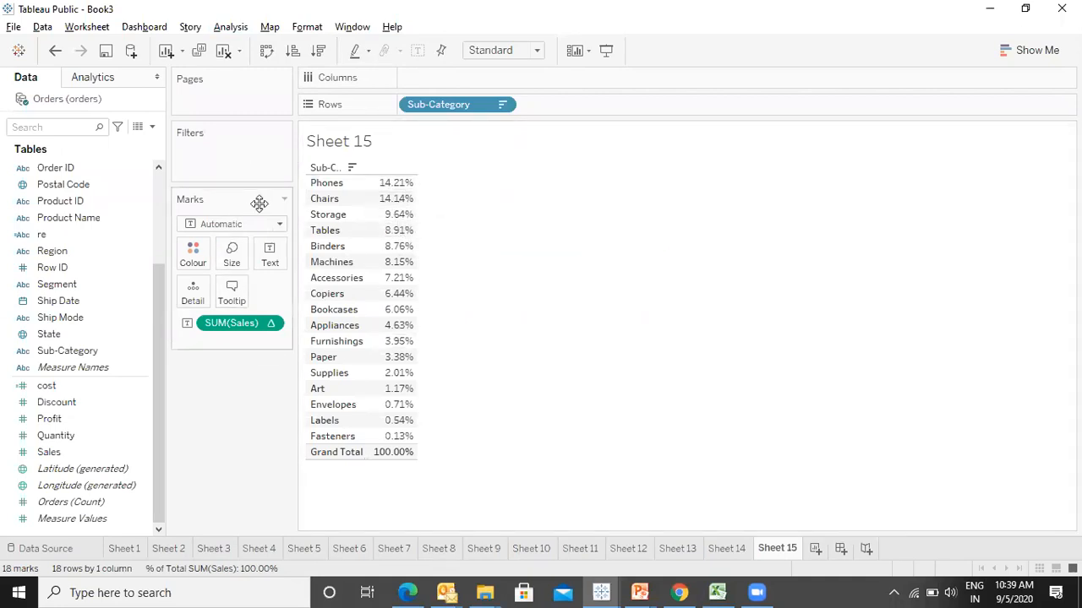
{"action": "mouse_move", "coordinate": [386, 457]}
{"action": "double_click", "coordinate": [79, 453]}
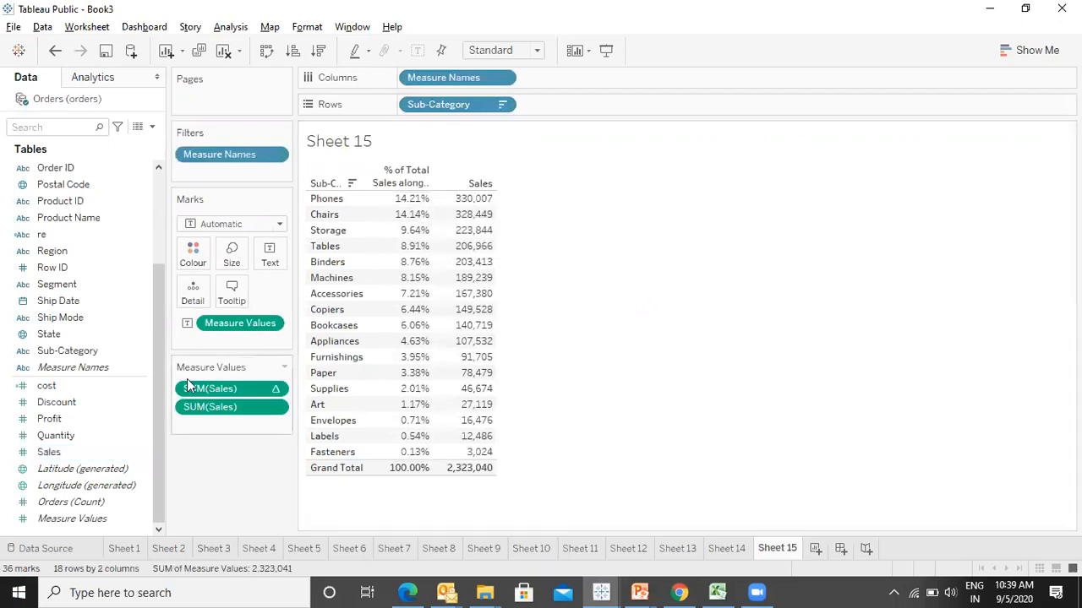
{"action": "left_click_drag", "start_coordinate": [221, 389], "coordinate": [224, 424]}
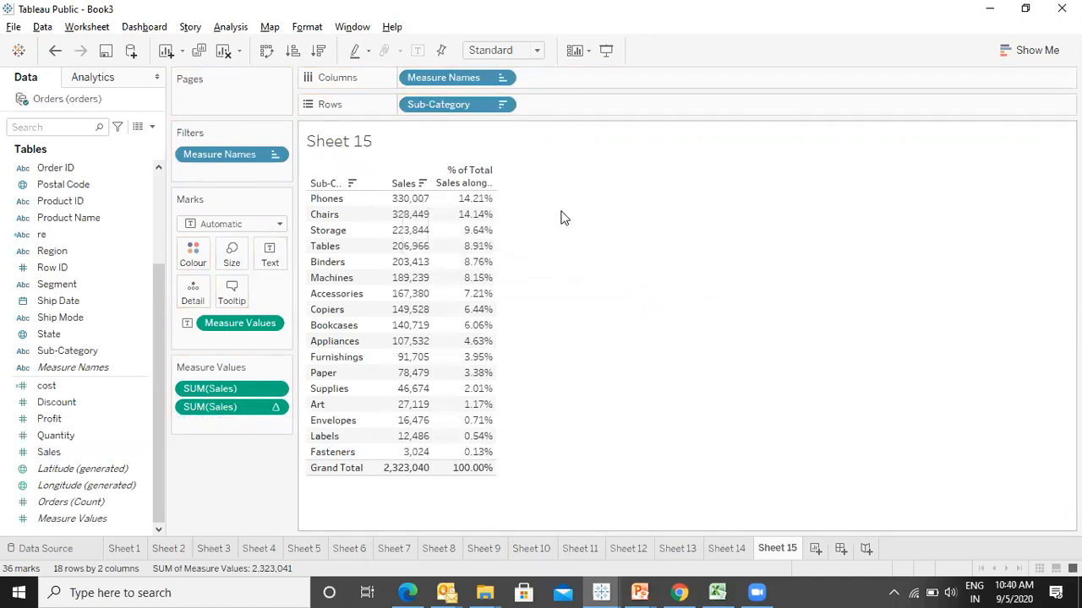
- Apply the Running Total quick table calculation to the plain Sales measure
{"action": "left_click", "coordinate": [274, 391]}
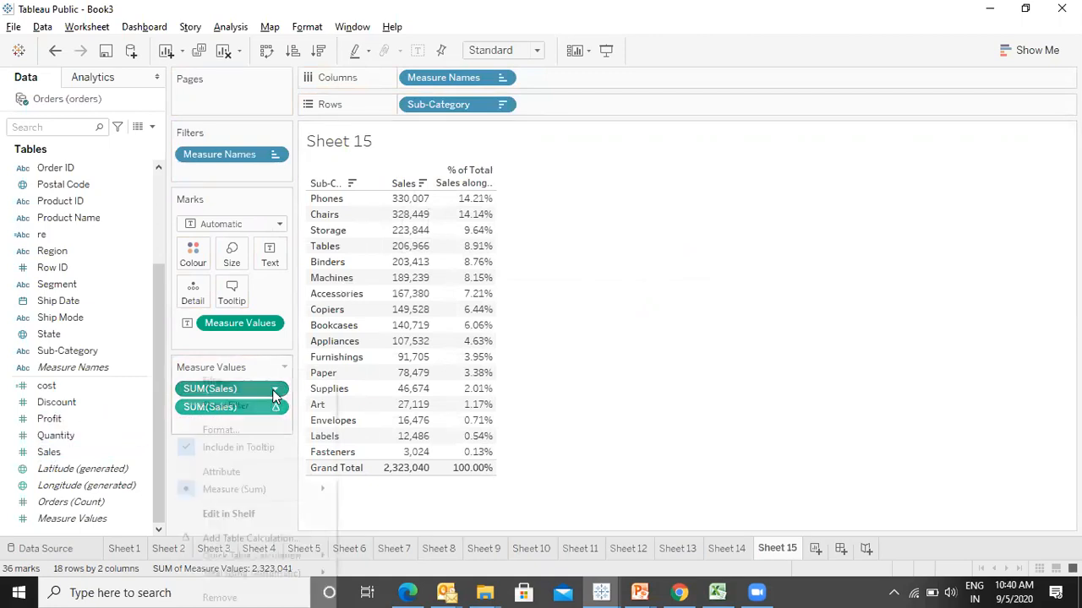
{"action": "left_click", "coordinate": [761, 344]}
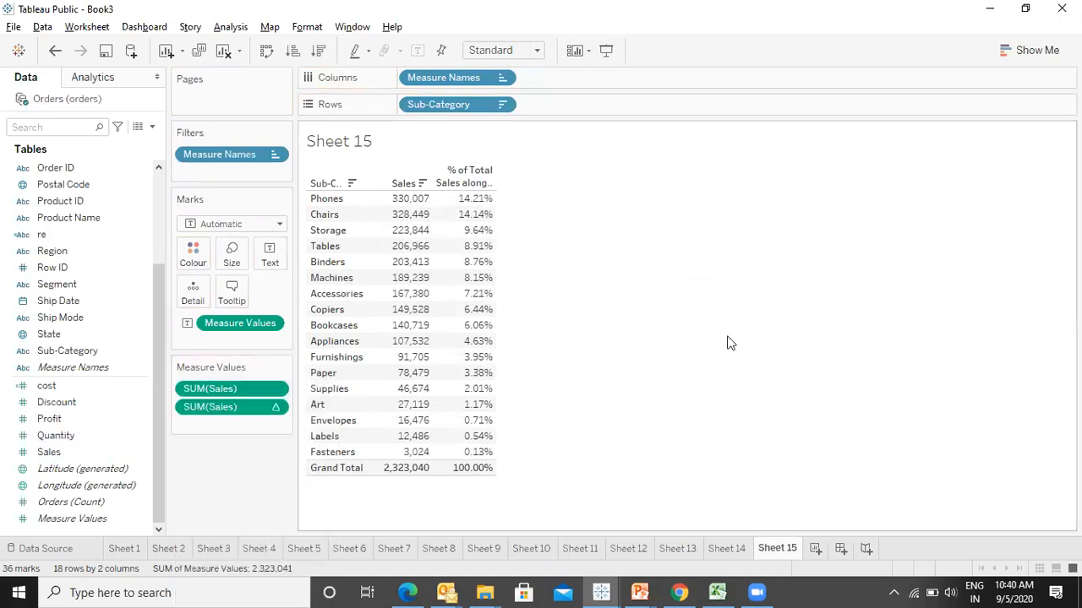
{"action": "left_click", "coordinate": [274, 389]}
{"action": "mouse_move", "coordinate": [264, 558]}
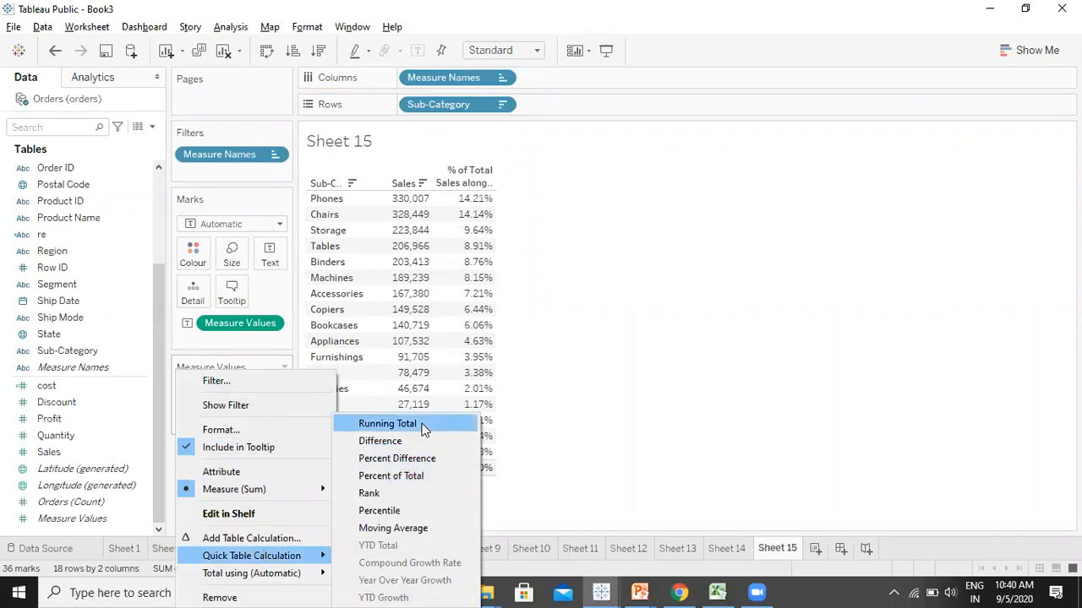
{"action": "left_click", "coordinate": [627, 396]}
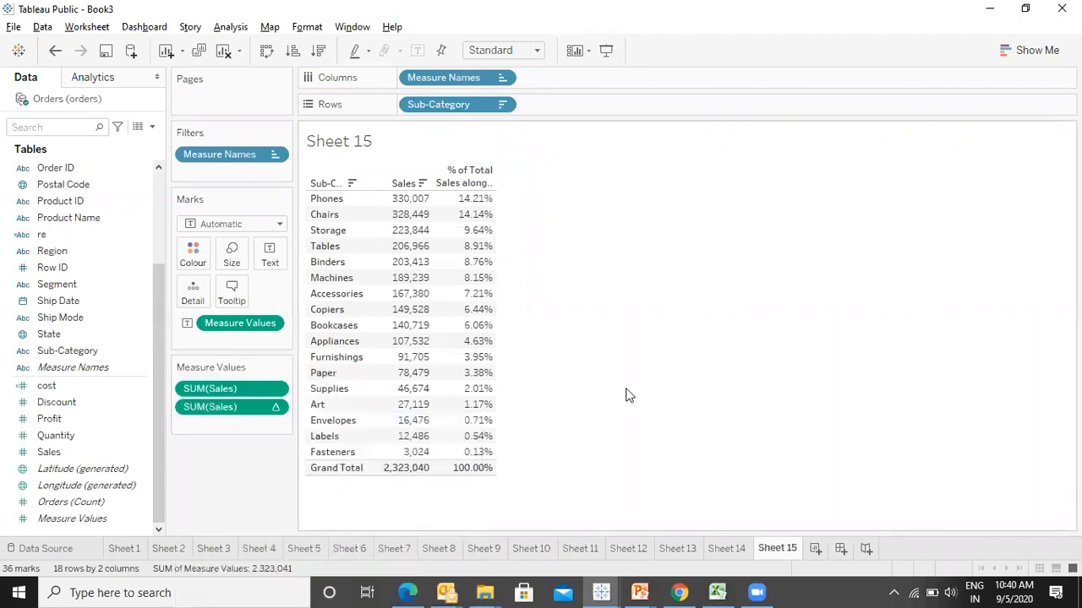
{"action": "left_click", "coordinate": [273, 390]}
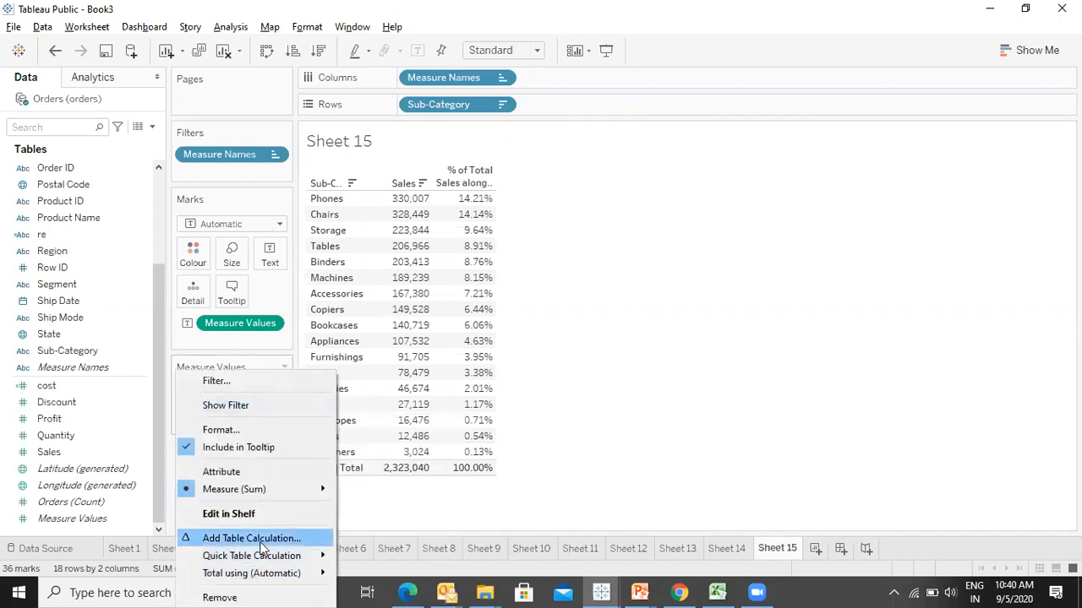
{"action": "left_click", "coordinate": [385, 426]}
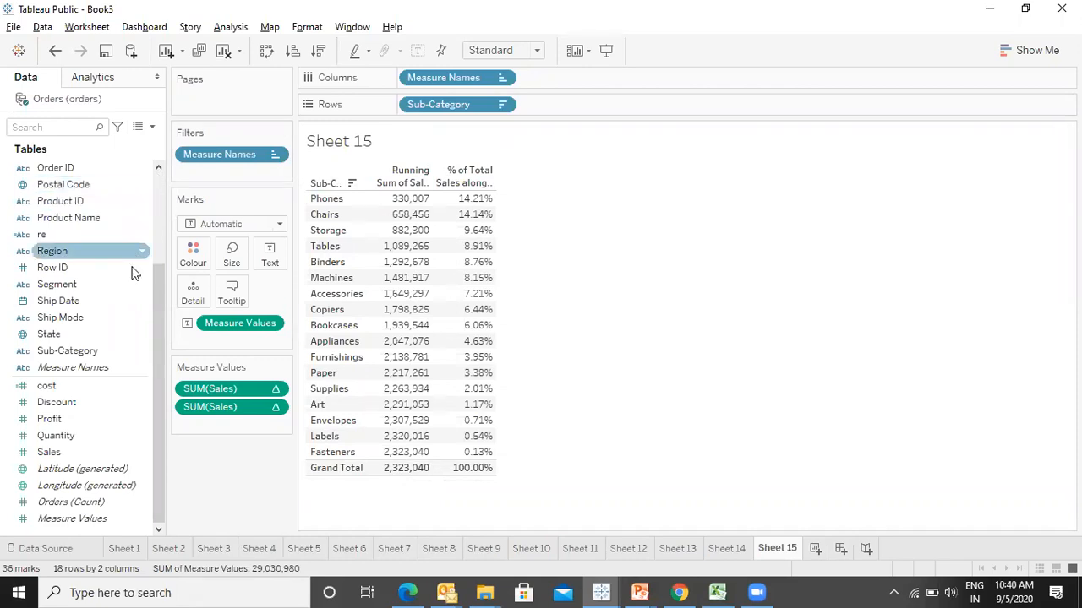
- Replace Sub-Category with the year of Order Date on the rows of the running total and percent of total table
{"action": "left_click_drag", "start_coordinate": [165, 304], "coordinate": [181, 298]}
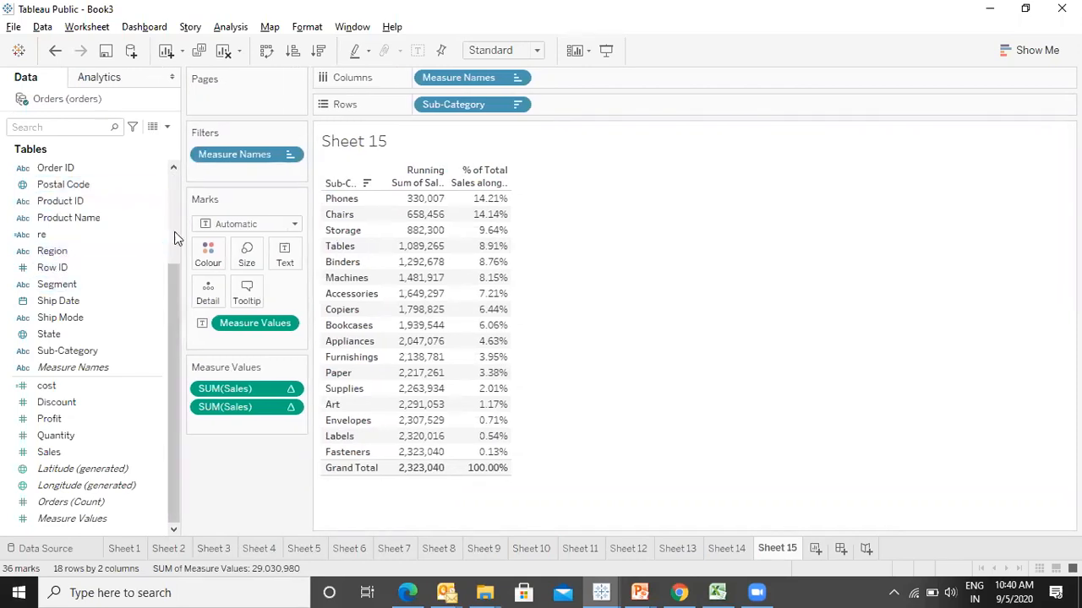
{"action": "scroll", "coordinate": [152, 237], "scroll_direction": "up", "scroll_amount": 3}
{"action": "mouse_move", "coordinate": [76, 288]}
{"action": "left_mouse_down"}
{"action": "mouse_move", "coordinate": [693, 91]}
{"action": "mouse_move", "coordinate": [634, 113]}
{"action": "mouse_move", "coordinate": [461, 80]}
{"action": "mouse_move", "coordinate": [473, 100]}
{"action": "mouse_move", "coordinate": [83, 277]}
{"action": "left_mouse_up"}
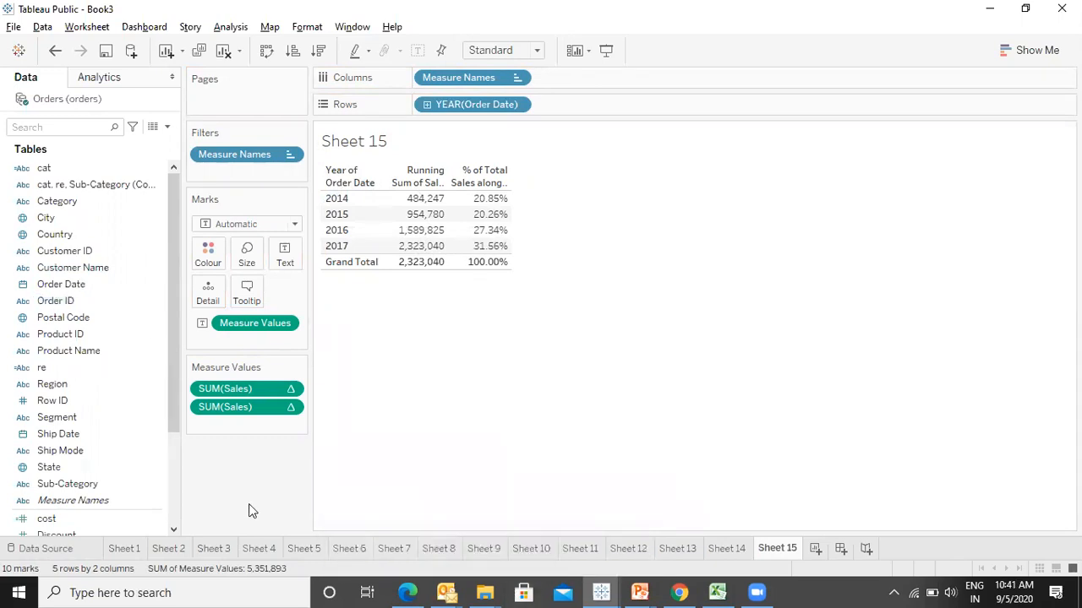
{"action": "mouse_move", "coordinate": [497, 205]}
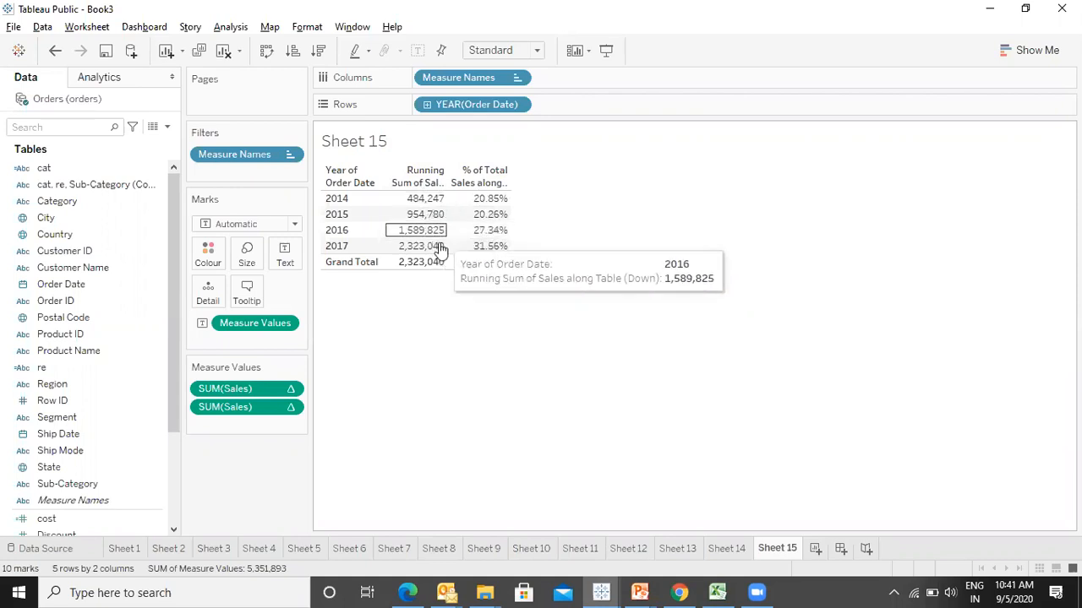
- Try the Entire View fit for the yearly table, and set the fit to Fit Height
{"action": "left_click", "coordinate": [482, 50]}
{"action": "left_click", "coordinate": [486, 106]}
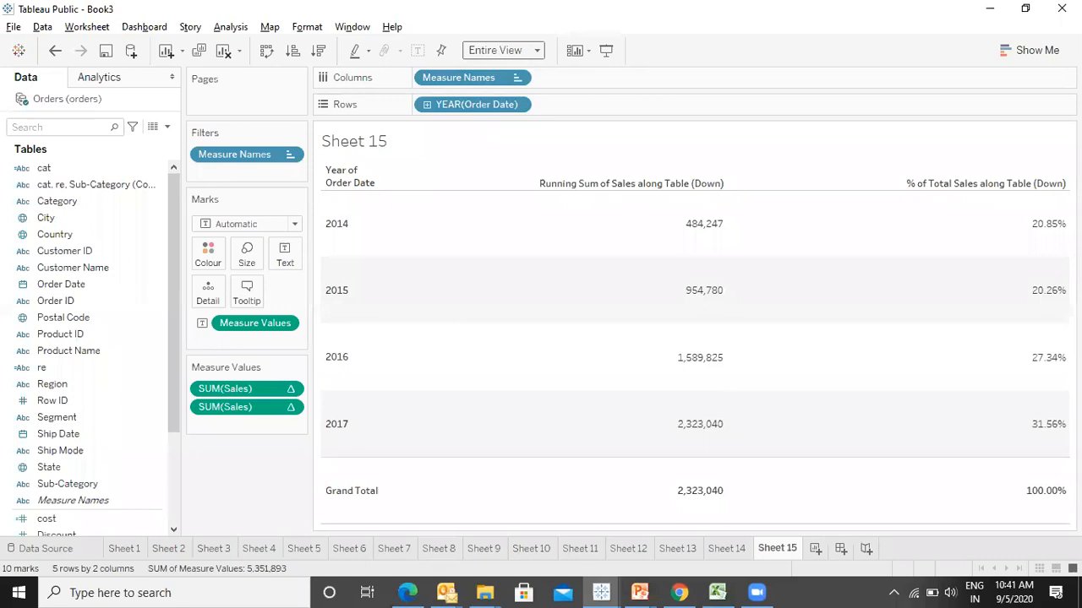
{"action": "left_click", "coordinate": [478, 52]}
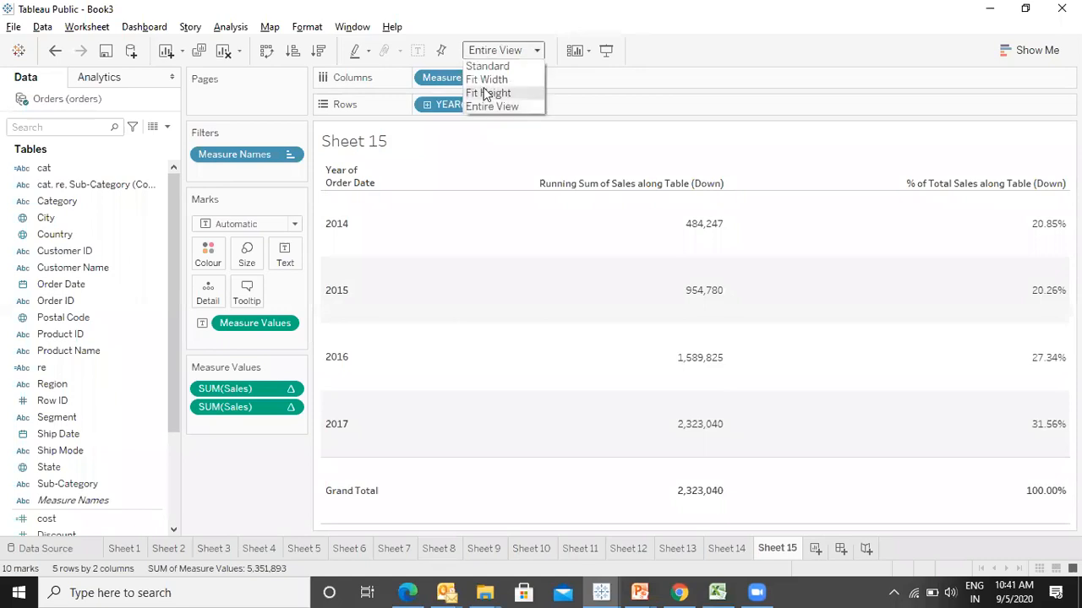
{"action": "left_click", "coordinate": [486, 93]}
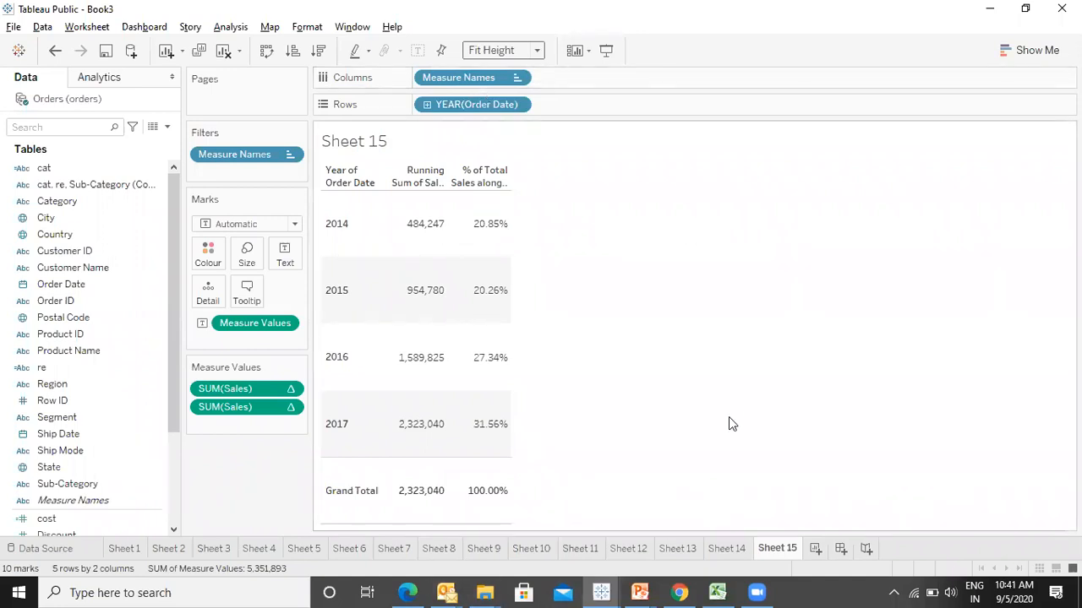
- Switch to the PowerPoint slide show, view the Running Total slide on table calculations, and return to Tableau
{"action": "key", "text": "alt+Tab"}
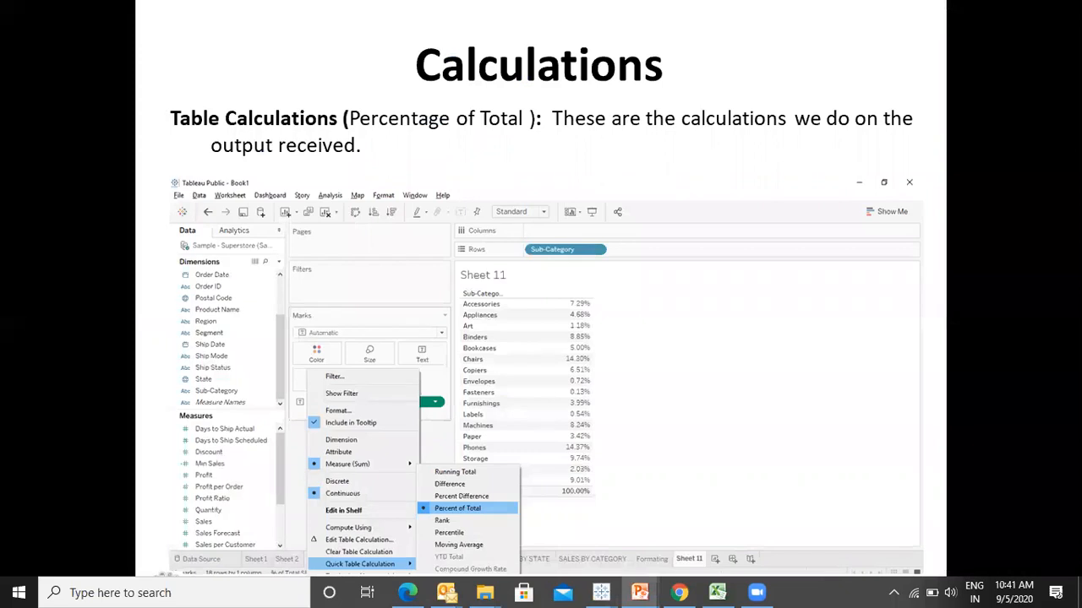
{"action": "key", "text": "alt+Tab"}
{"action": "key", "text": "alt+Tab"}
{"action": "key", "text": "Right"}
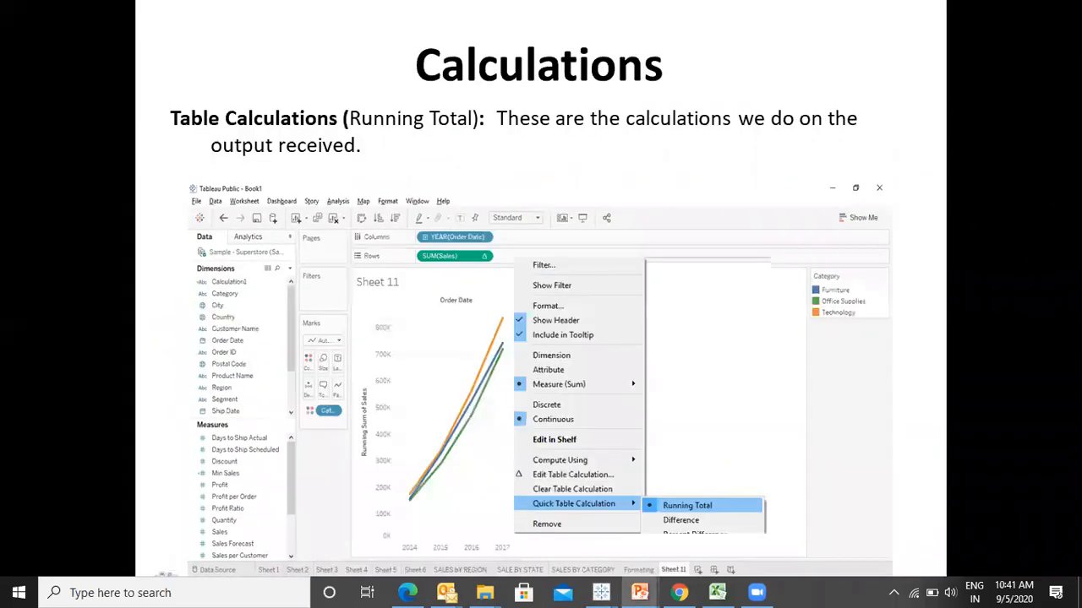
{"action": "key", "text": "alt+Tab"}
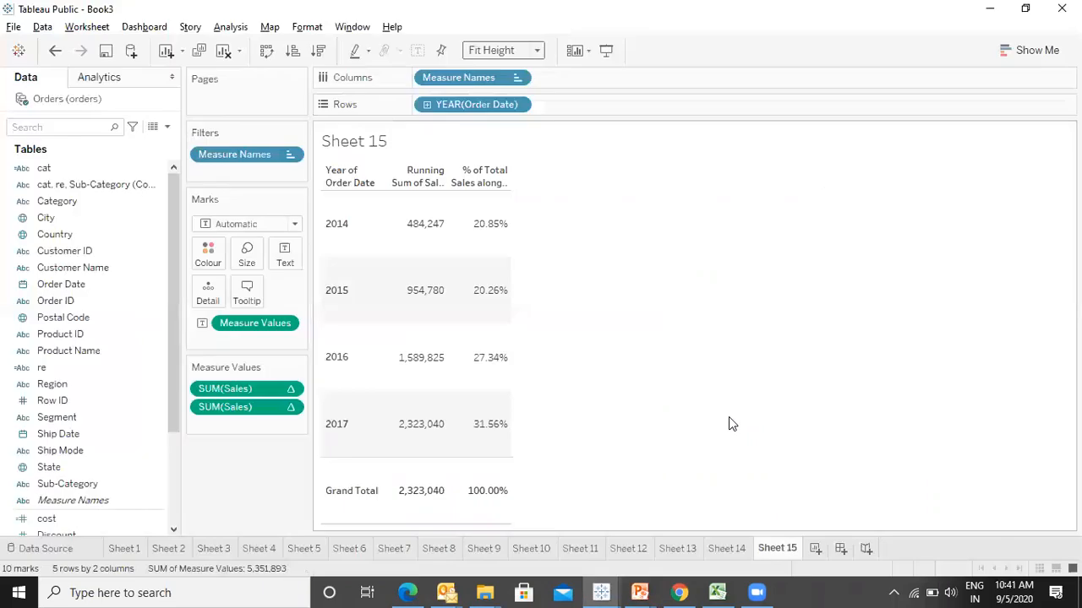
- Clear Sheet 14 and build a line chart of Sales by year of Order Date
{"action": "left_click", "coordinate": [737, 549]}
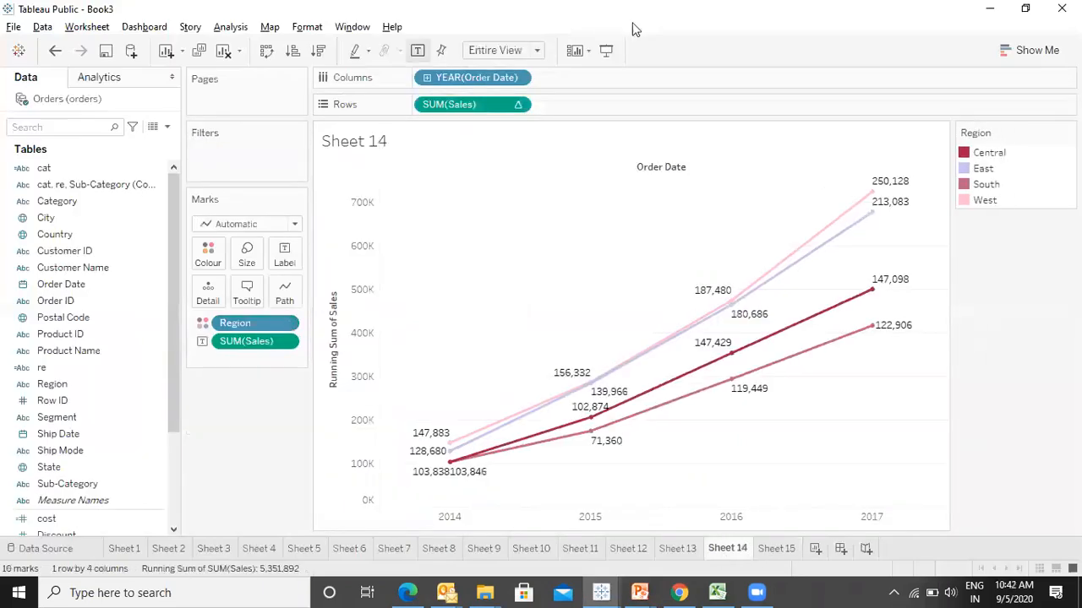
{"action": "left_click", "coordinate": [223, 50]}
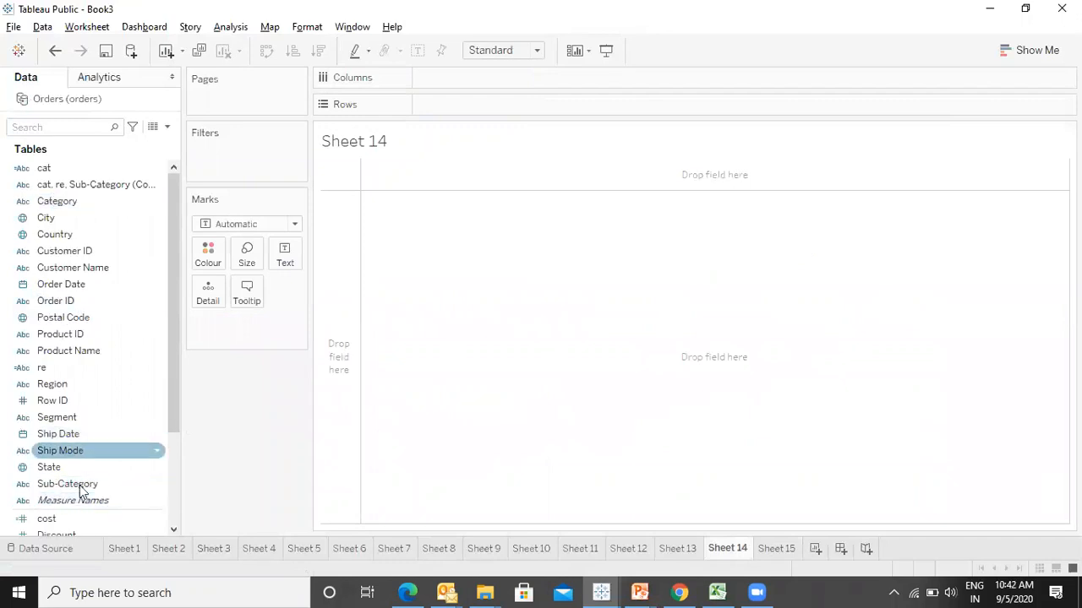
{"action": "left_click_drag", "start_coordinate": [168, 423], "coordinate": [169, 529]}
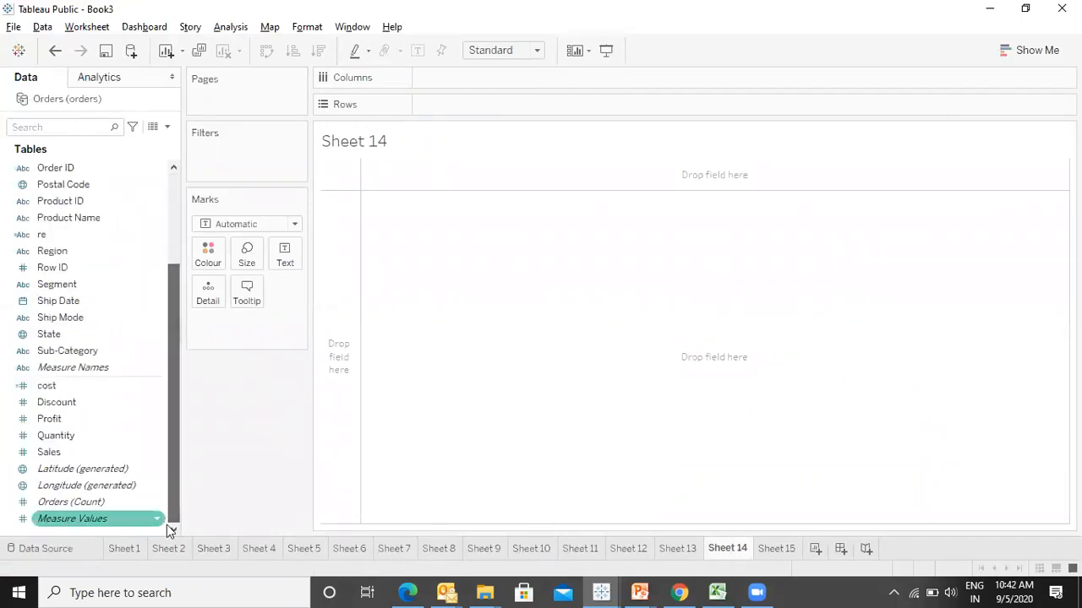
{"action": "double_click", "coordinate": [60, 455]}
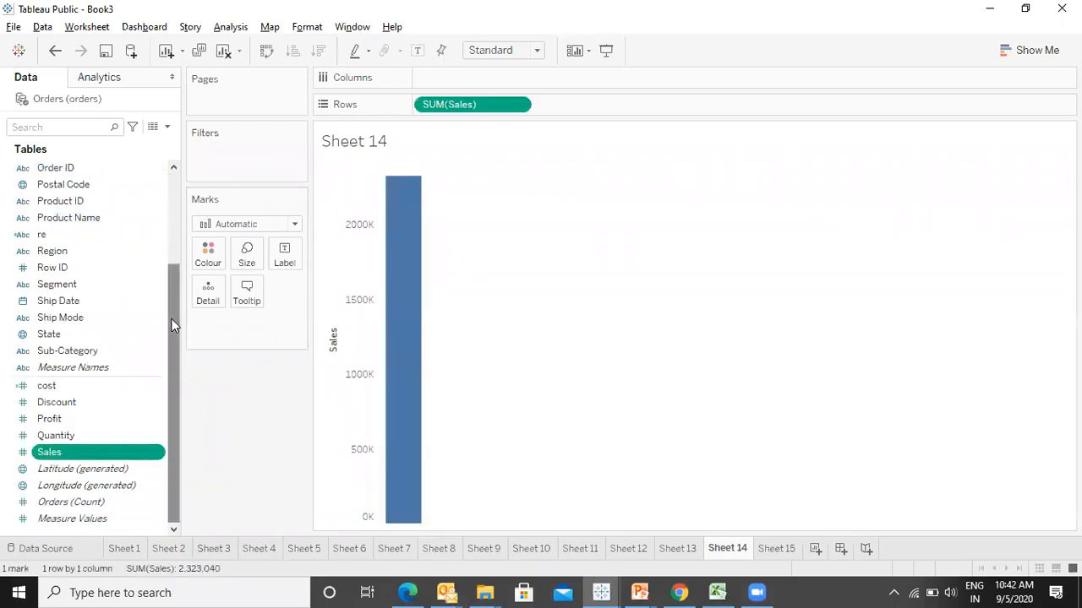
{"action": "left_click_drag", "start_coordinate": [174, 325], "coordinate": [165, 230]}
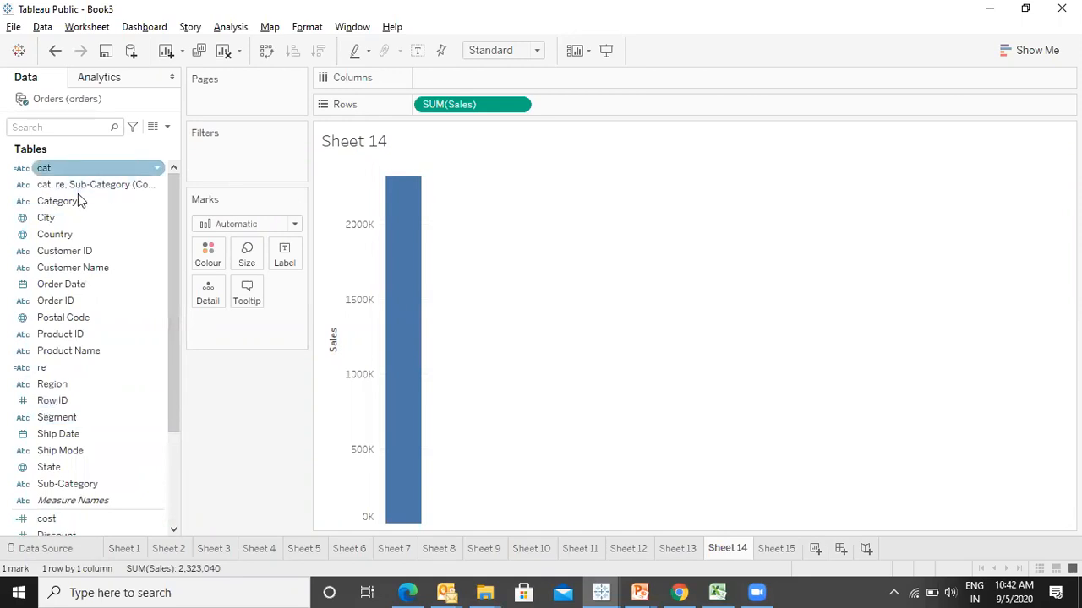
{"action": "double_click", "coordinate": [100, 284]}
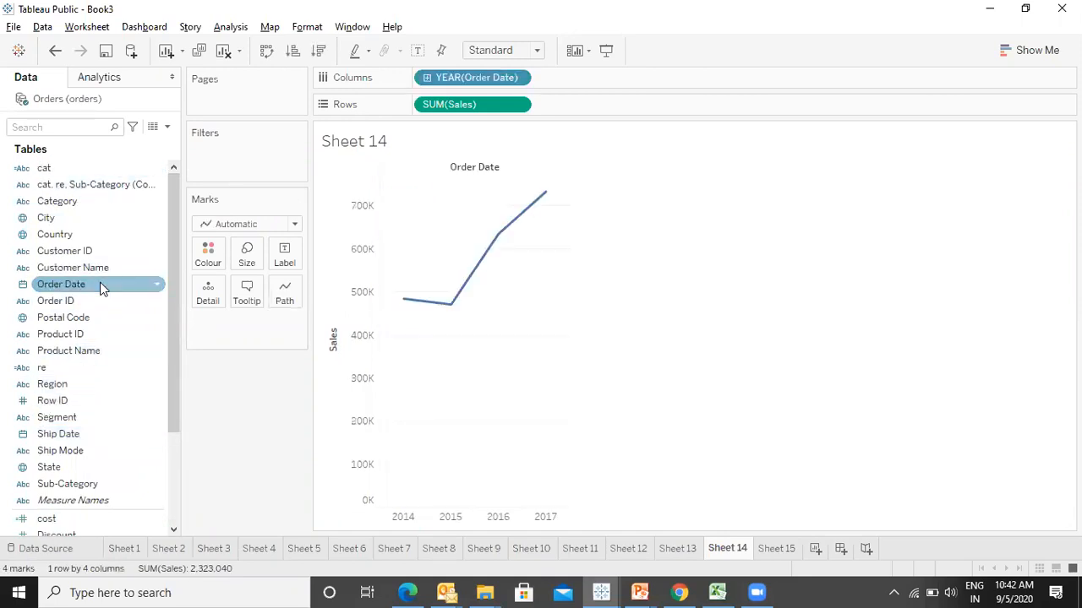
- Fit the line chart to Entire View and apply the Running Total quick table calculation to Sales
{"action": "left_click", "coordinate": [499, 51]}
{"action": "left_click", "coordinate": [491, 107]}
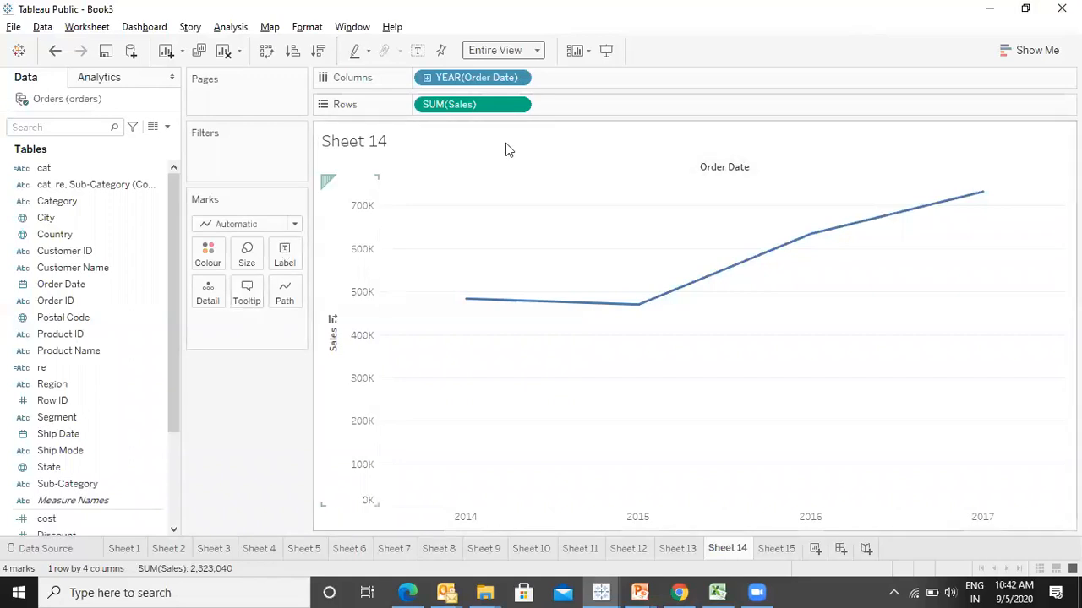
{"action": "left_click", "coordinate": [517, 105]}
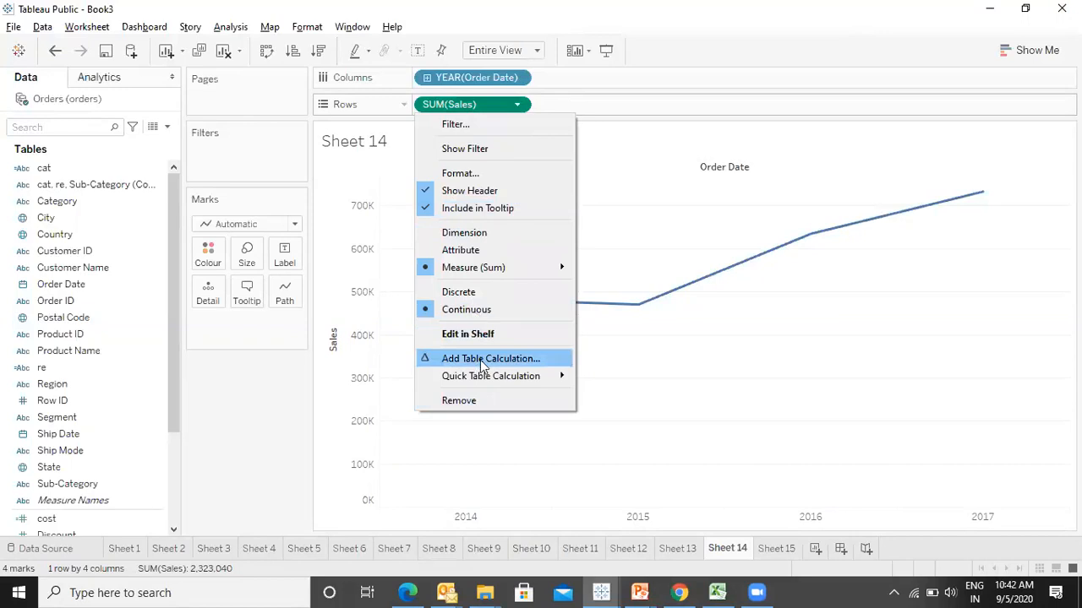
{"action": "mouse_move", "coordinate": [484, 374]}
{"action": "left_click", "coordinate": [617, 377]}
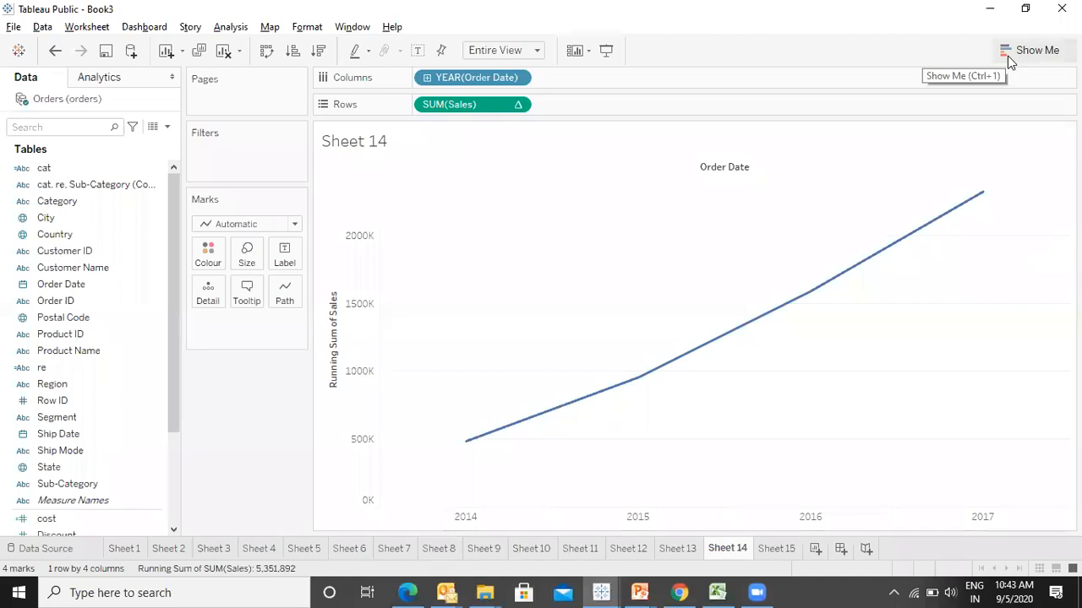
- Switch to the PowerPoint slide show, view the Compute Using slide, and return to Tableau
{"action": "key", "text": "alt+Tab"}
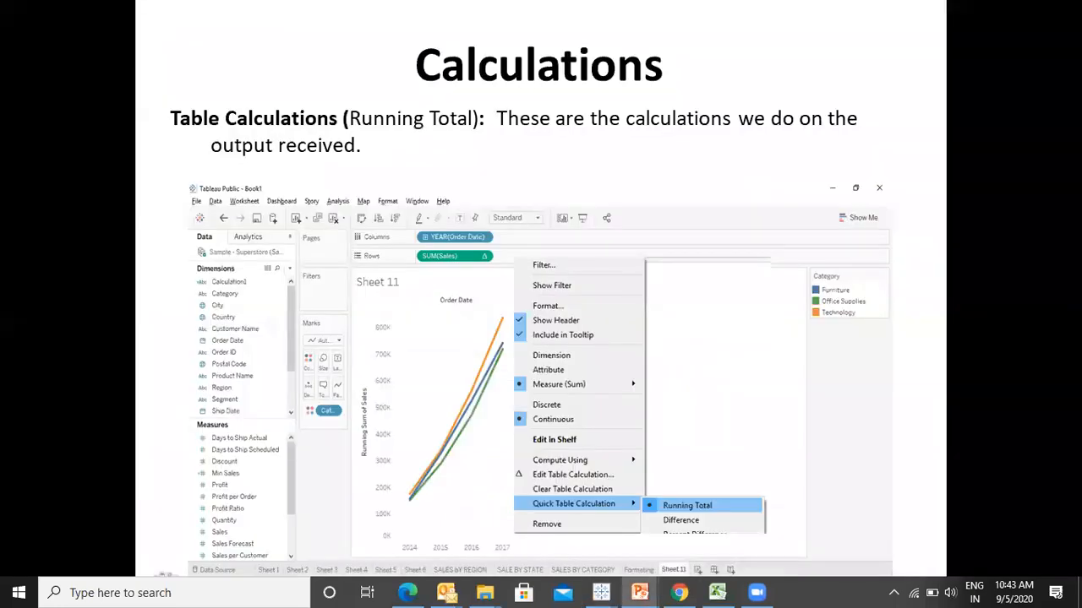
{"action": "key", "text": "Right"}
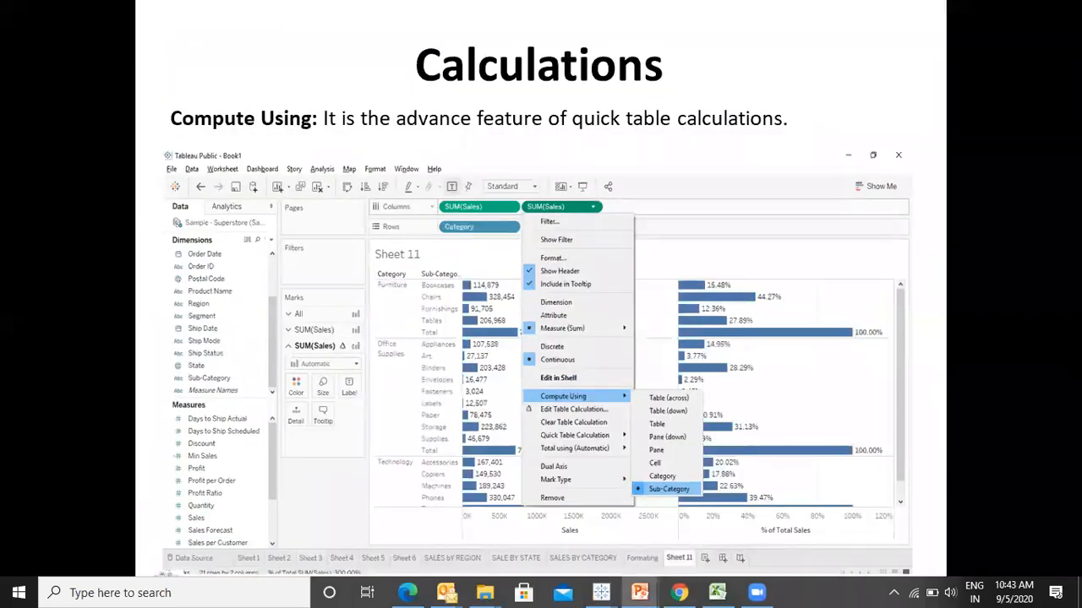
{"action": "key", "text": "alt+Tab"}
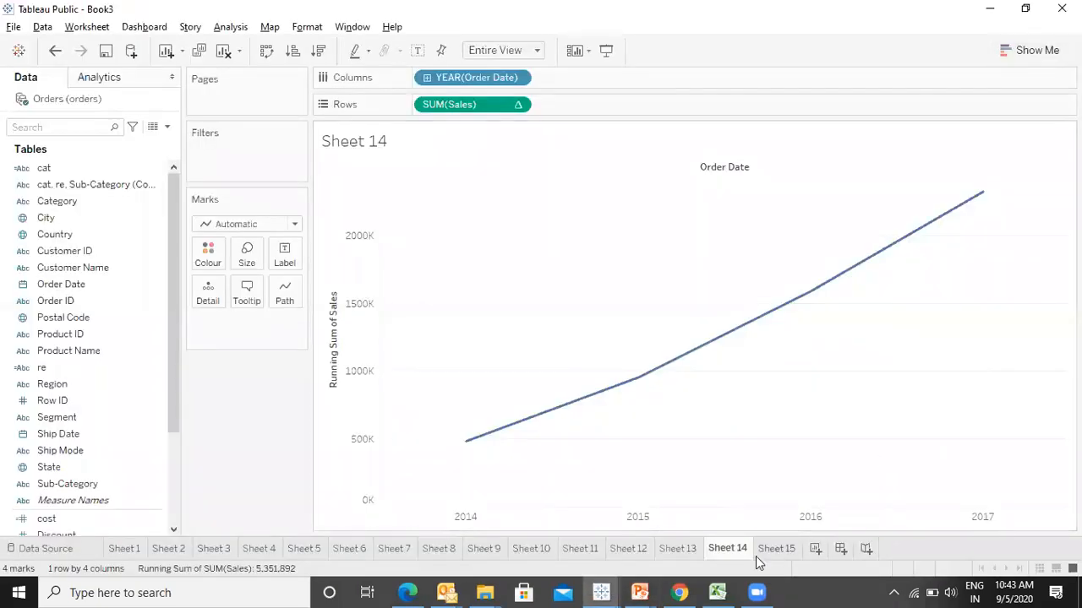
- On a new worksheet, build a horizontal bar chart of Sales by Category and Sub-Category
{"action": "left_click", "coordinate": [812, 550]}
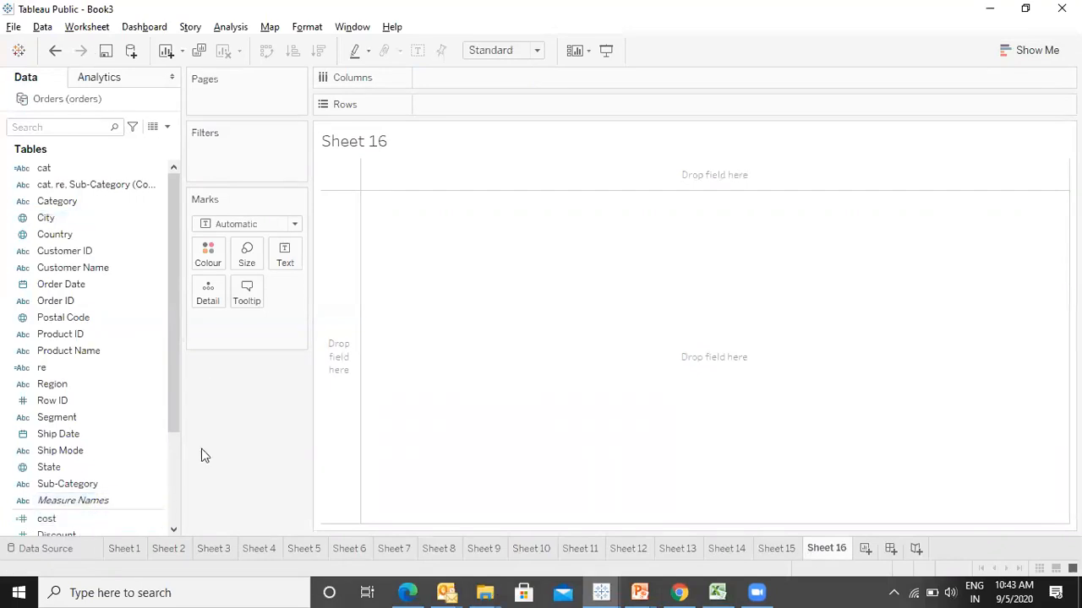
{"action": "left_click_drag", "start_coordinate": [170, 414], "coordinate": [177, 499]}
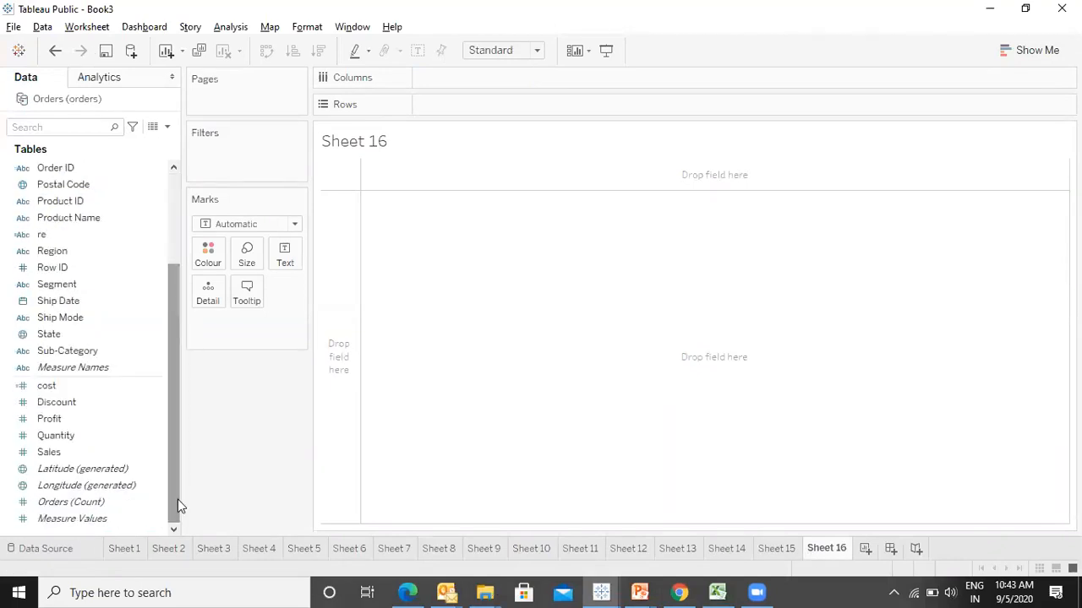
{"action": "double_click", "coordinate": [95, 455]}
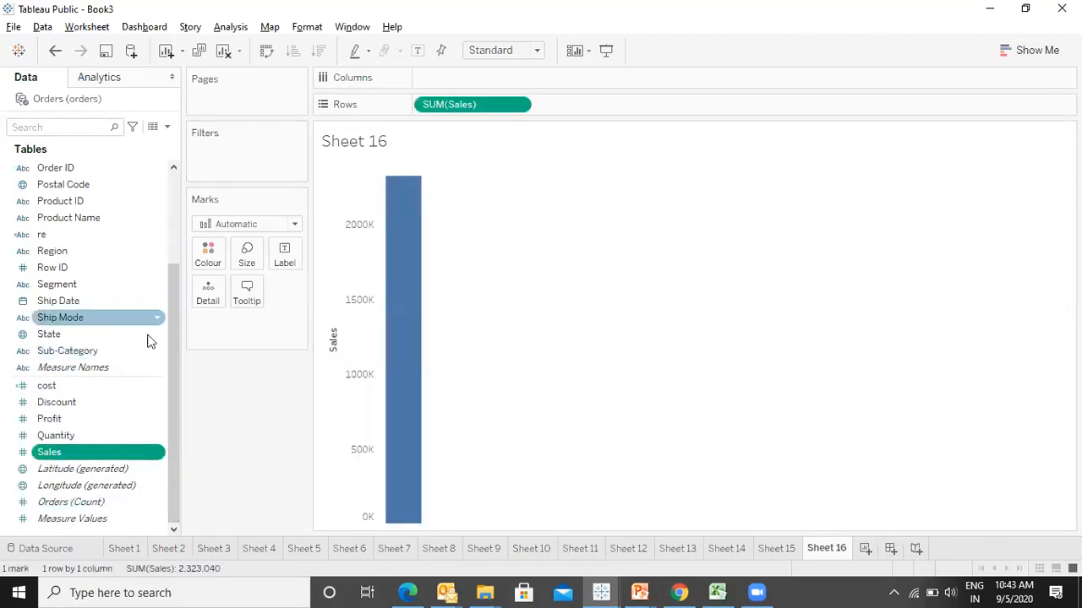
{"action": "scroll", "coordinate": [176, 224], "scroll_direction": "up", "scroll_amount": 3}
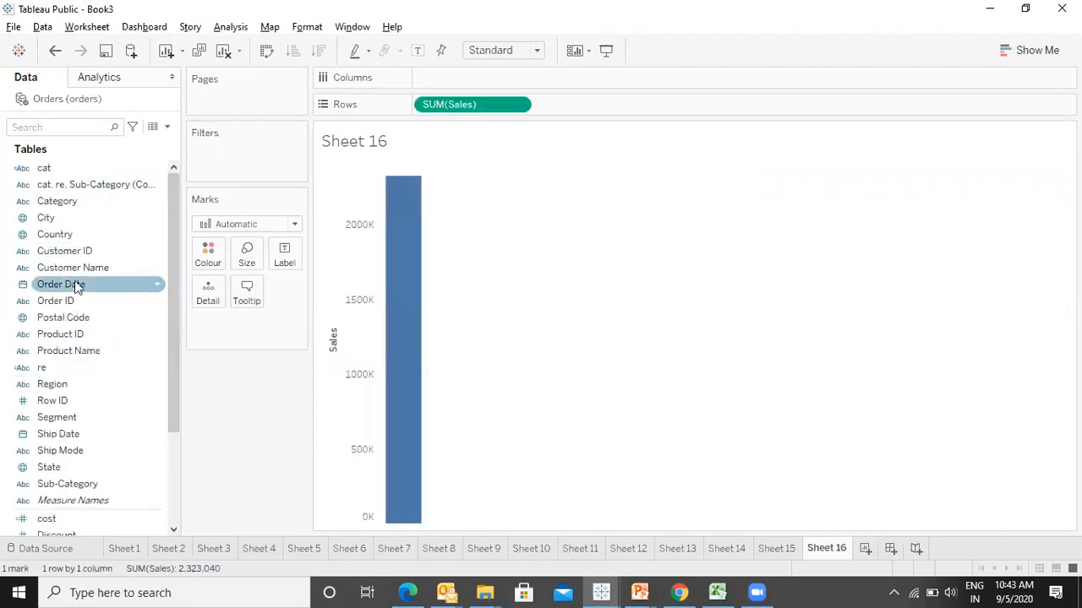
{"action": "double_click", "coordinate": [71, 207]}
{"action": "scroll", "coordinate": [166, 396], "scroll_direction": "down", "scroll_amount": 3}
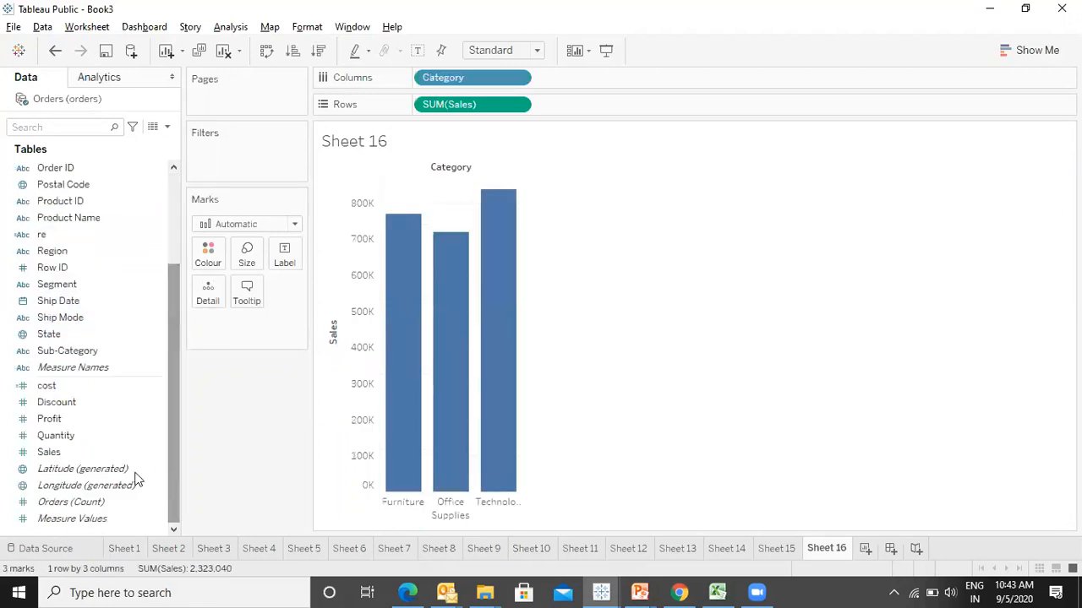
{"action": "left_click", "coordinate": [104, 352]}
{"action": "double_click", "coordinate": [103, 352]}
{"action": "key", "text": "ctrl+w"}
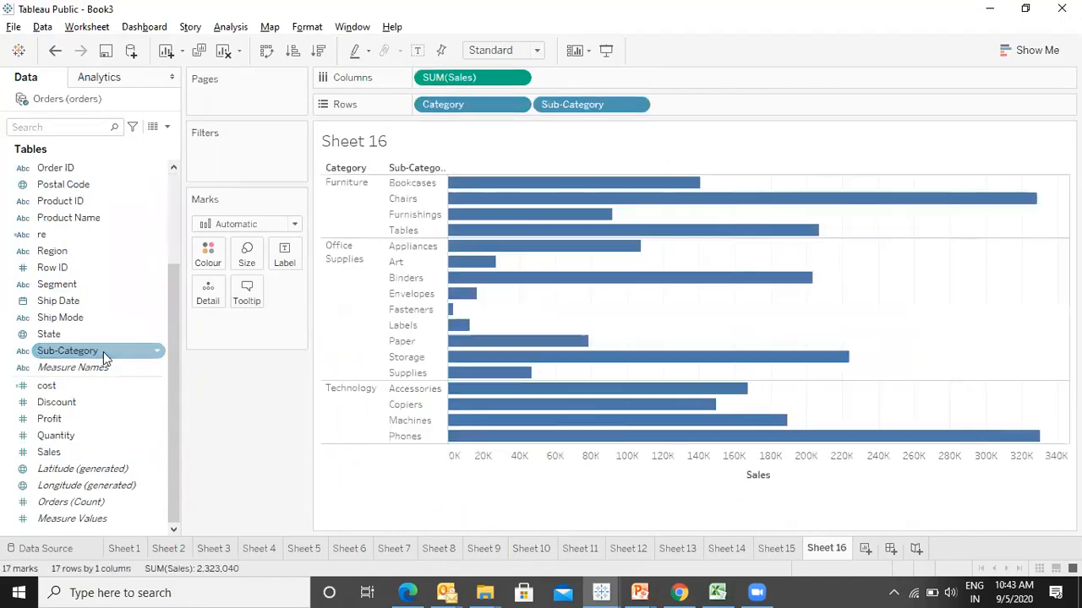
- Fit the bar chart to Entire View and sort the sub-categories by Sales in descending order
{"action": "left_click", "coordinate": [494, 51]}
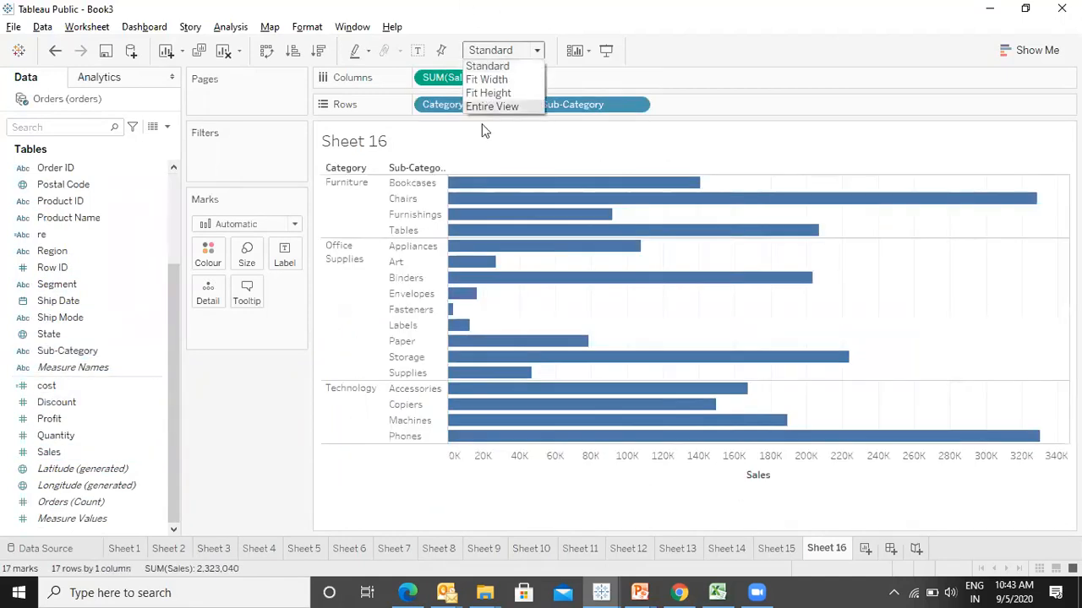
{"action": "left_click", "coordinate": [488, 105]}
{"action": "left_click", "coordinate": [316, 50]}
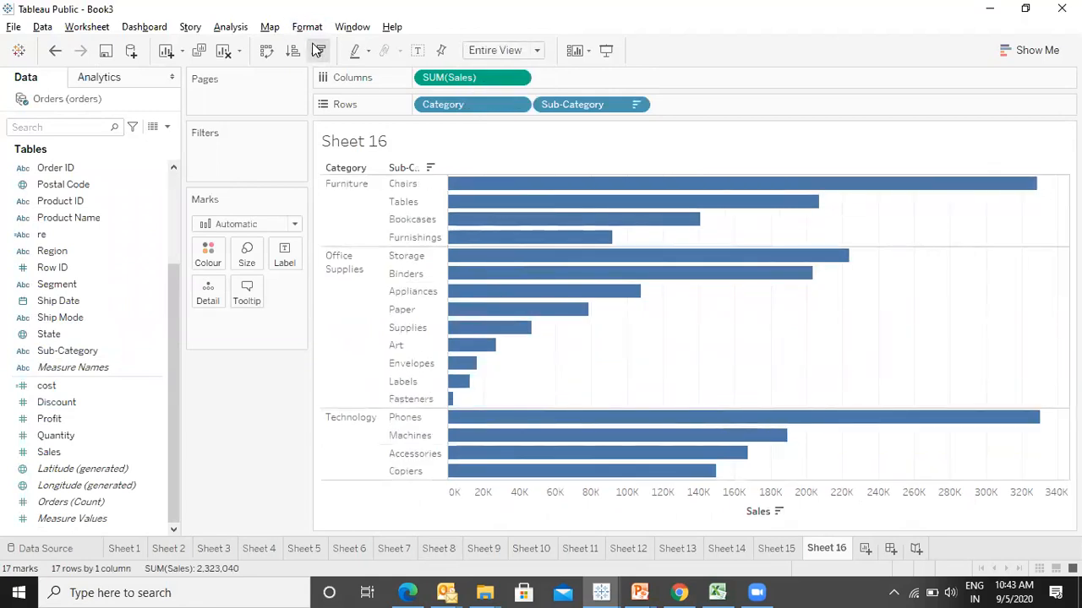
- Add Sales as a second measure on the columns, show mark labels on both bar charts, and leave no marks selected
{"action": "double_click", "coordinate": [52, 456]}
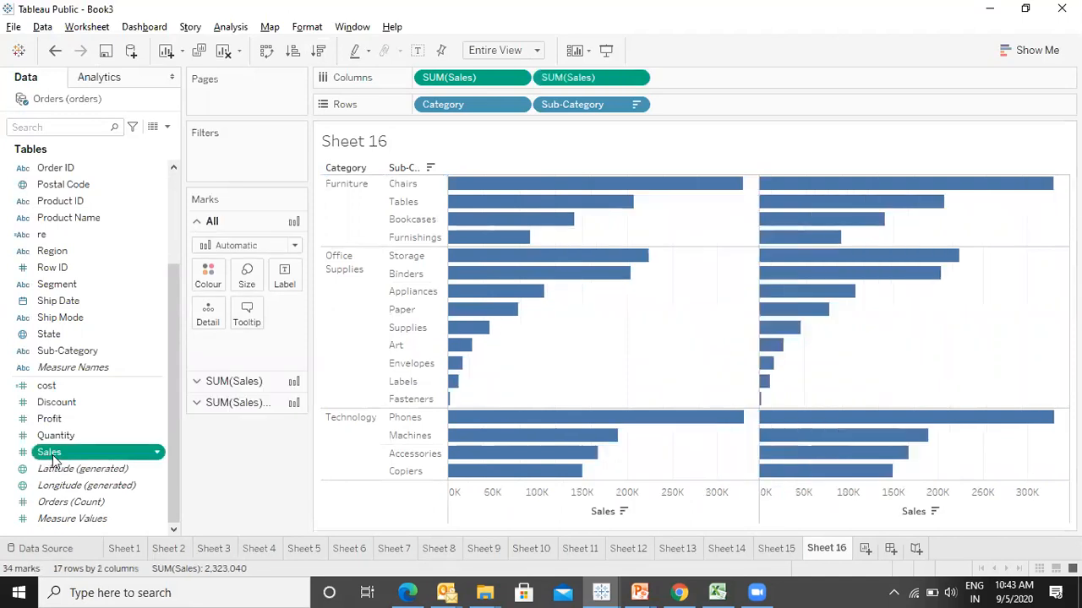
{"action": "mouse_move", "coordinate": [524, 206]}
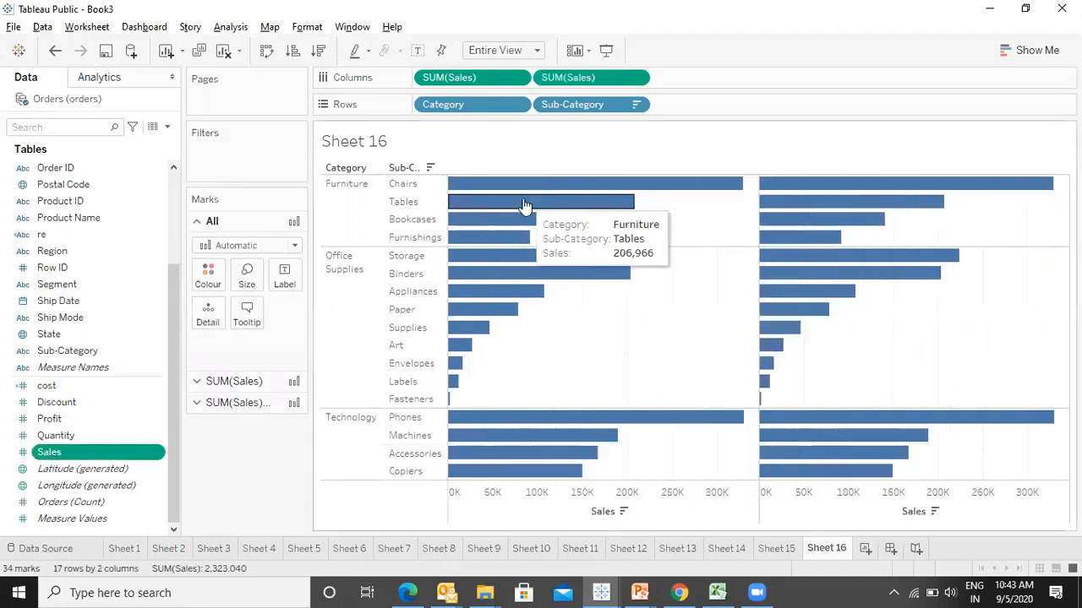
{"action": "left_click", "coordinate": [416, 52]}
{"action": "left_click_drag", "start_coordinate": [1030, 317], "coordinate": [910, 176]}
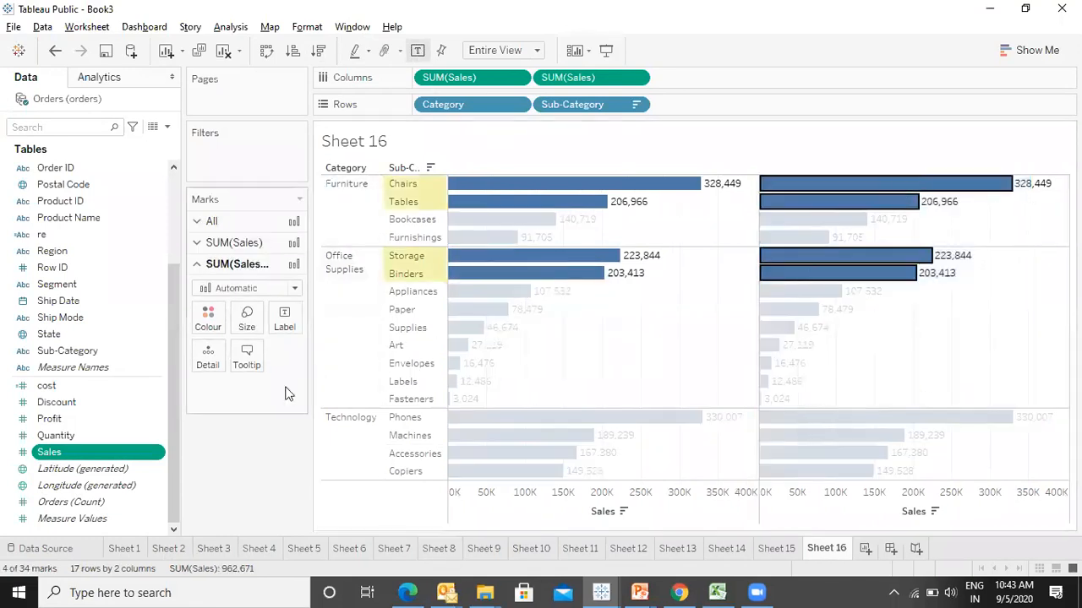
{"action": "key", "text": "Escape"}
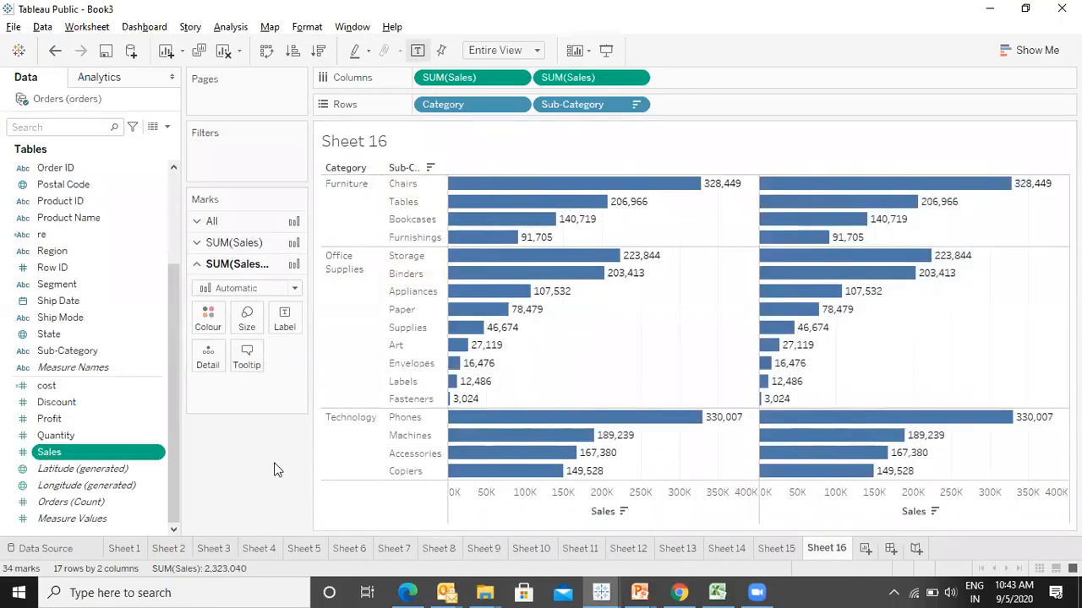
- Add all subtotals to the Category and Sub-Category bar charts
{"action": "left_click", "coordinate": [226, 29]}
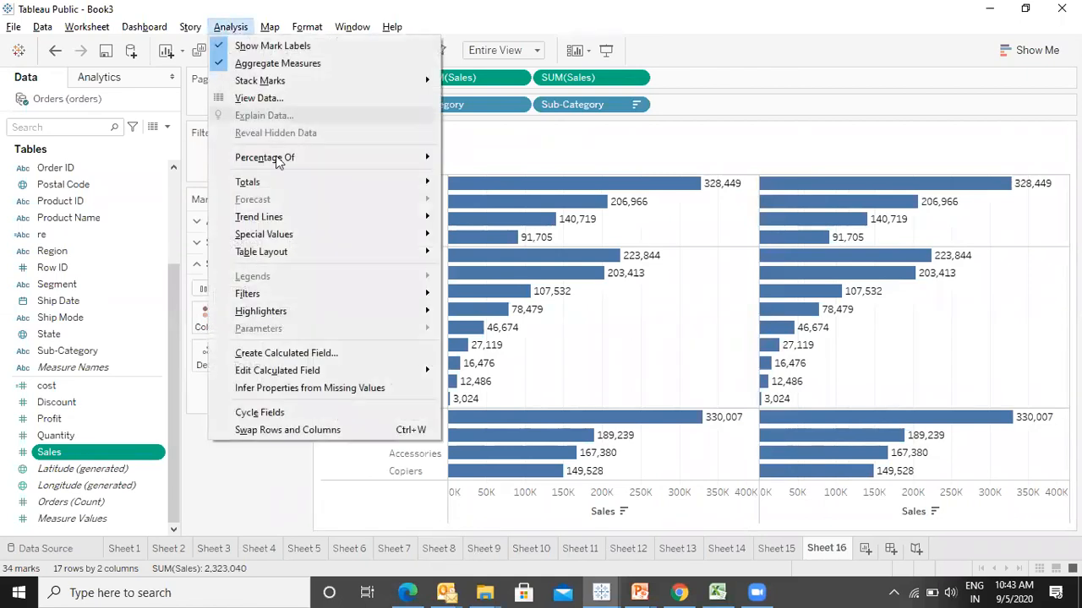
{"action": "mouse_move", "coordinate": [281, 185]}
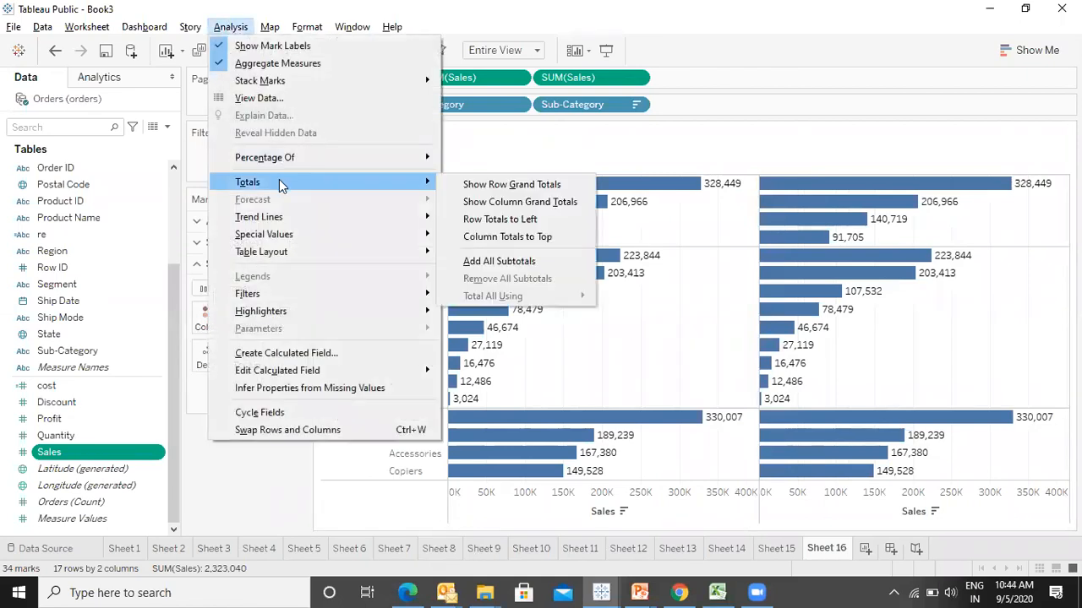
{"action": "left_click", "coordinate": [488, 261]}
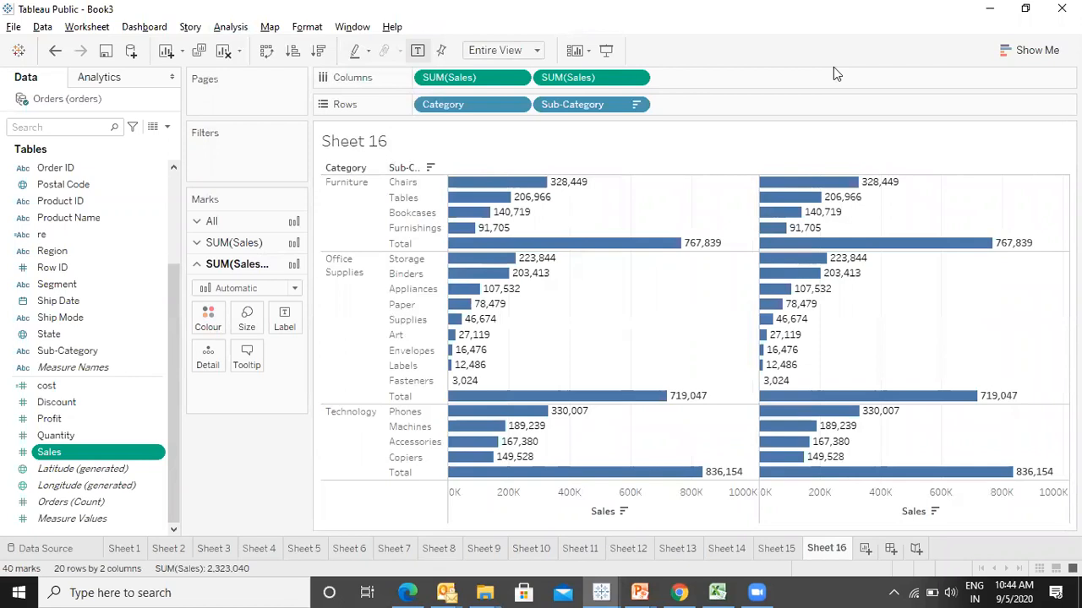
- Apply the Percent of Total quick table calculation to the second Sales measure and view the chart in presentation mode
{"action": "mouse_move", "coordinate": [852, 264]}
{"action": "left_click", "coordinate": [638, 78]}
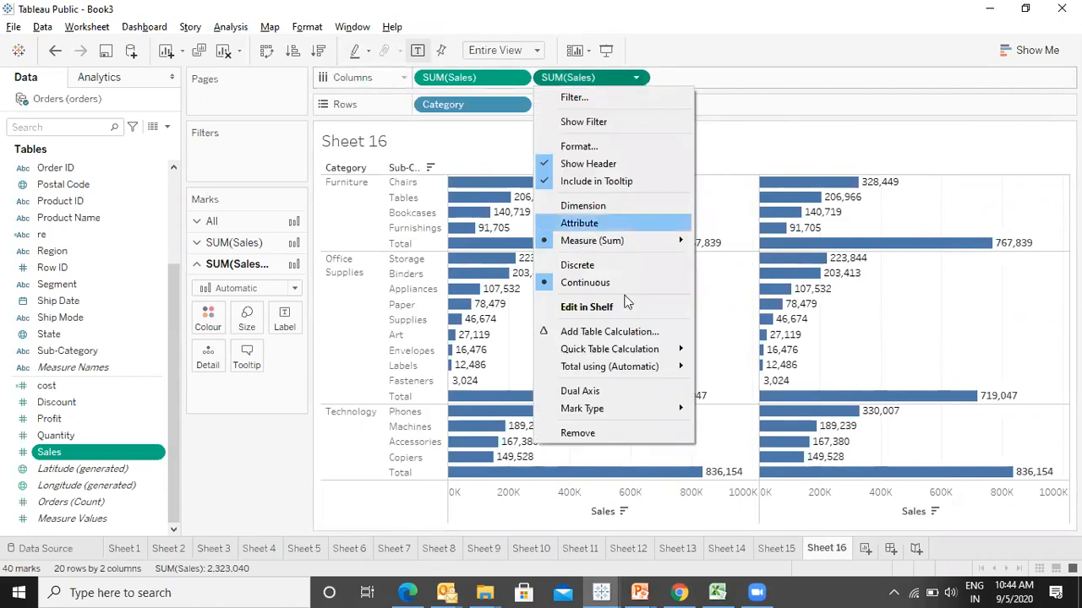
{"action": "mouse_move", "coordinate": [617, 348]}
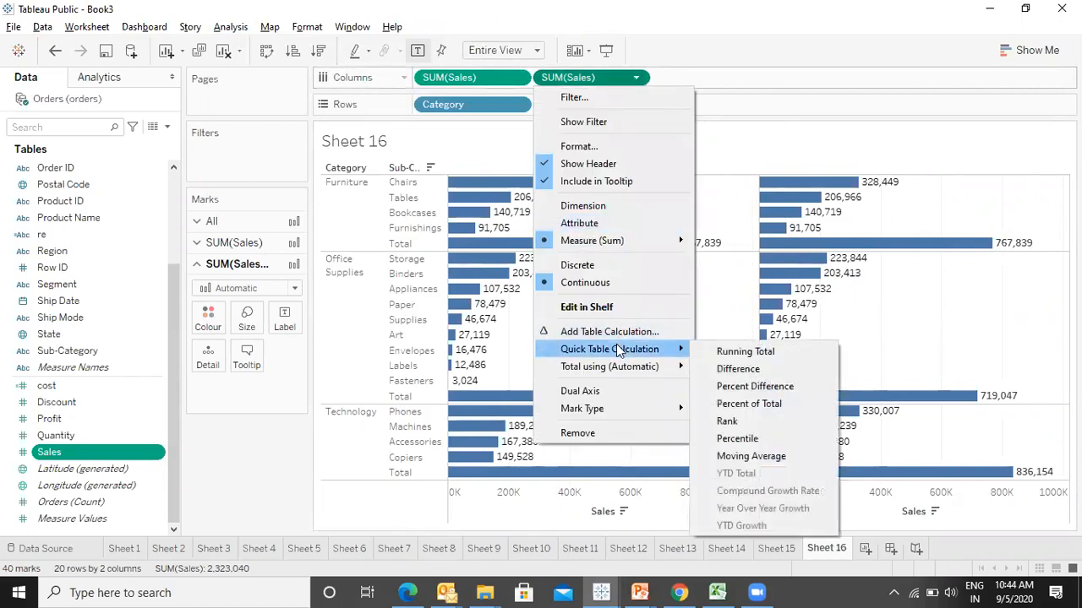
{"action": "left_click", "coordinate": [790, 402]}
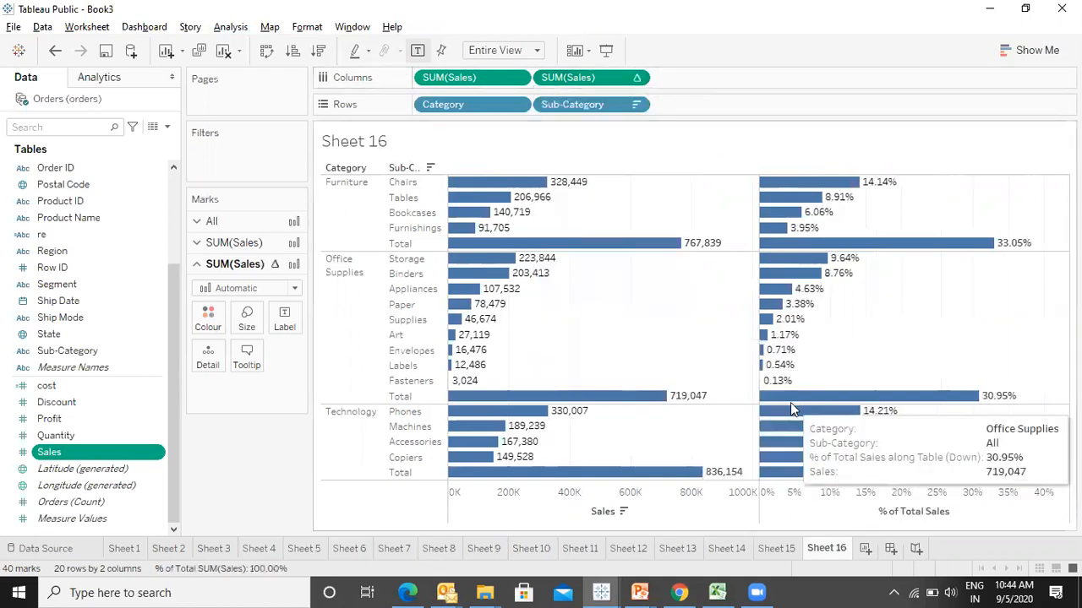
{"action": "key", "text": "F7"}
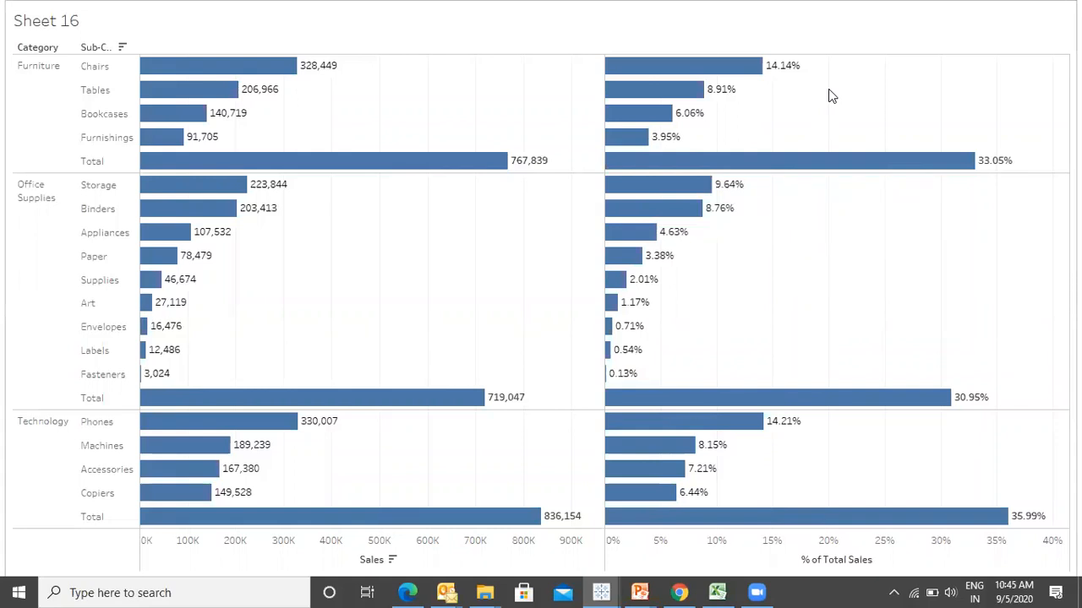
{"action": "mouse_move", "coordinate": [966, 559]}
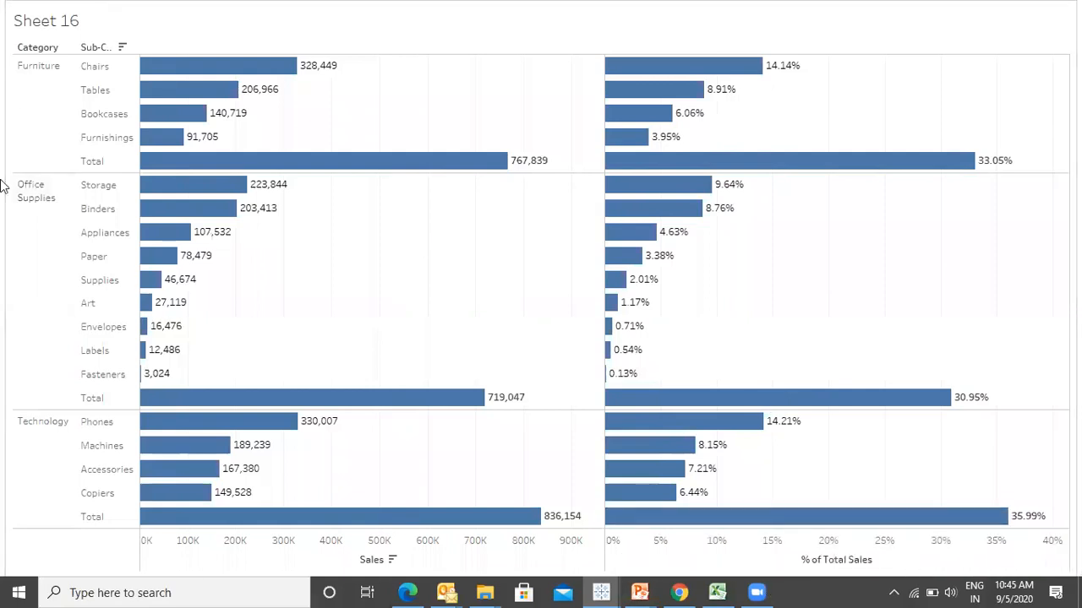
{"action": "key", "text": "Escape"}
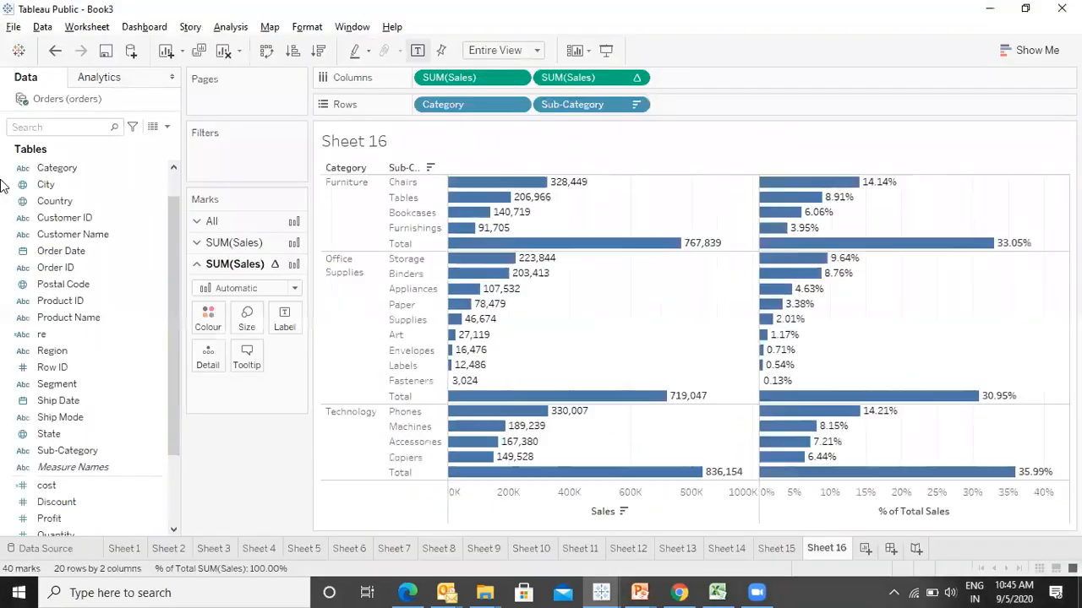
- Turn on both row grand totals and column grand totals for the worksheet
{"action": "left_click", "coordinate": [222, 26]}
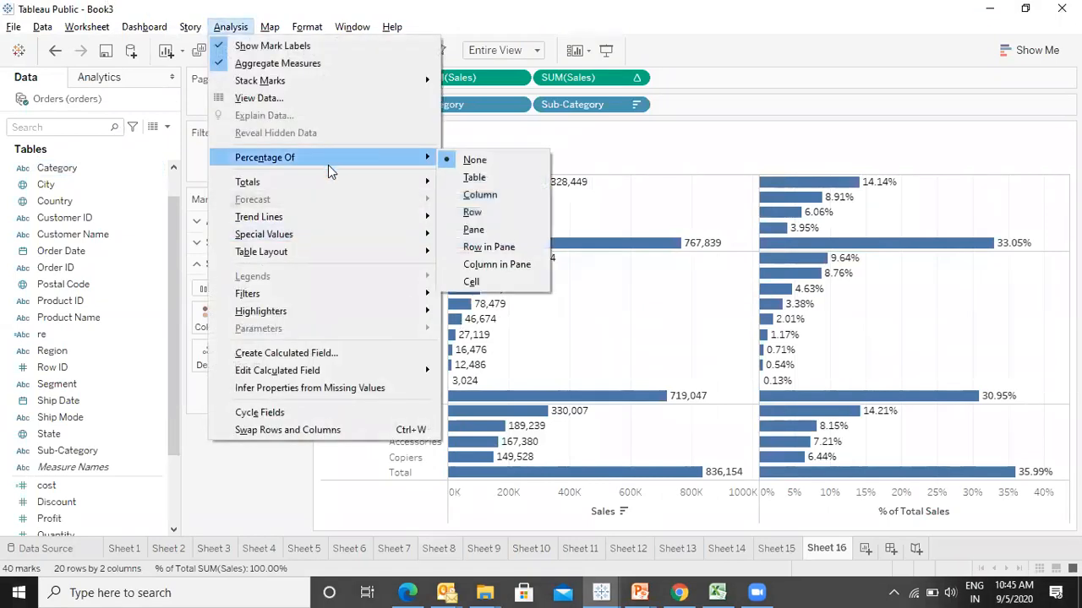
{"action": "mouse_move", "coordinate": [326, 181]}
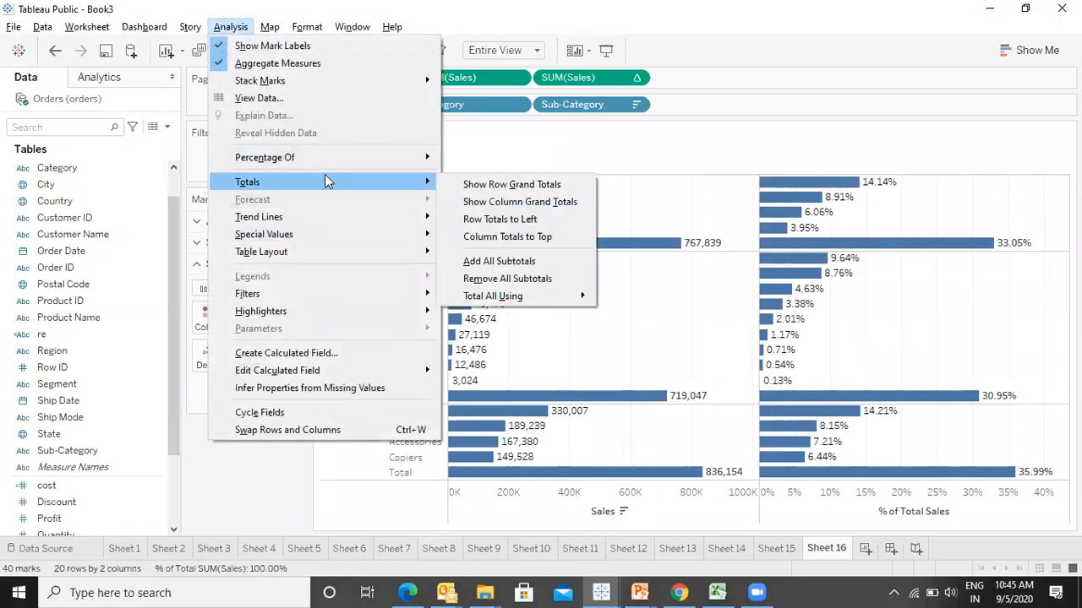
{"action": "left_click", "coordinate": [513, 186]}
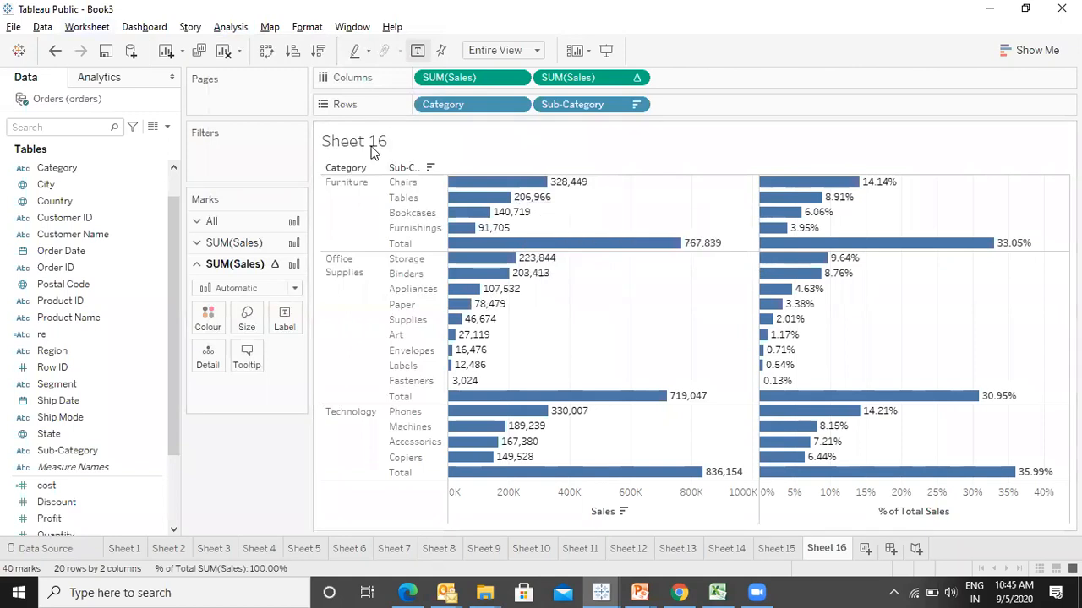
{"action": "left_click", "coordinate": [230, 26]}
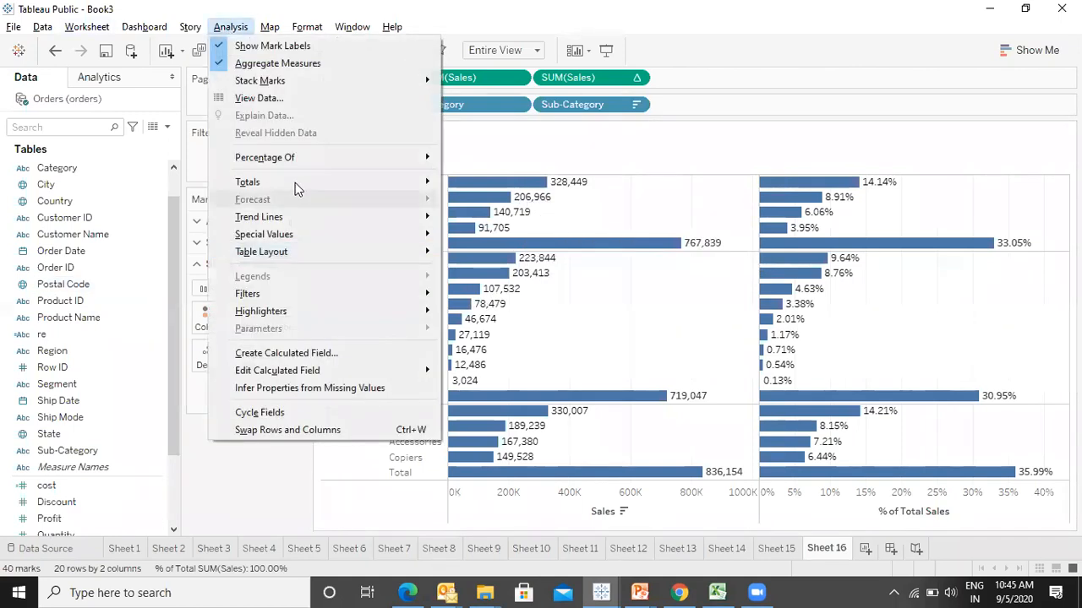
{"action": "mouse_move", "coordinate": [295, 182]}
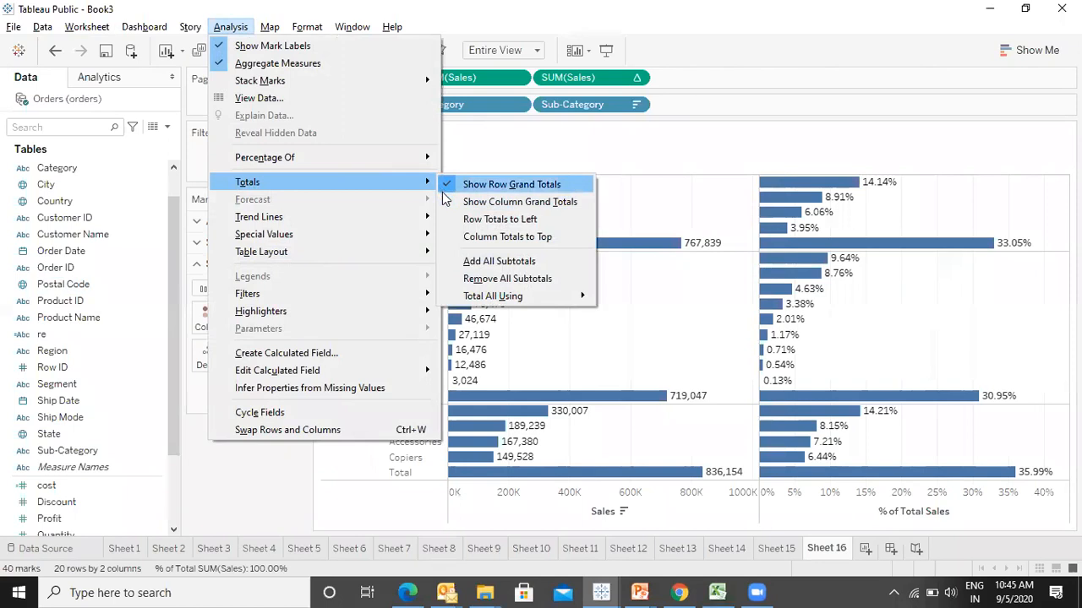
{"action": "left_click", "coordinate": [456, 206]}
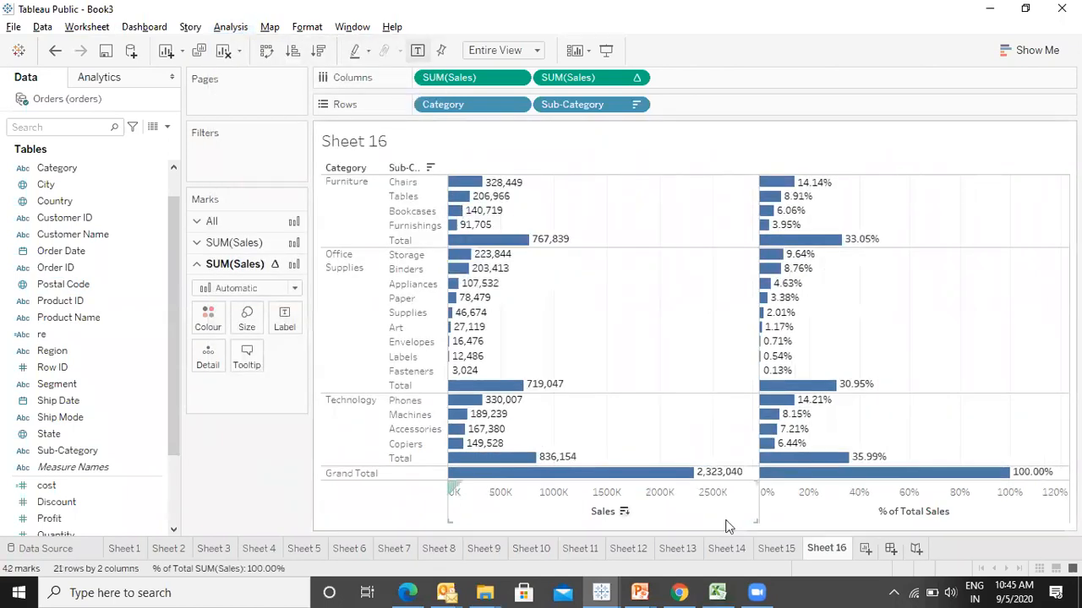
- Examine the subtotals, grand total and percent-of-total bars in presentation mode, and return to the worksheet
{"action": "key", "text": "F7"}
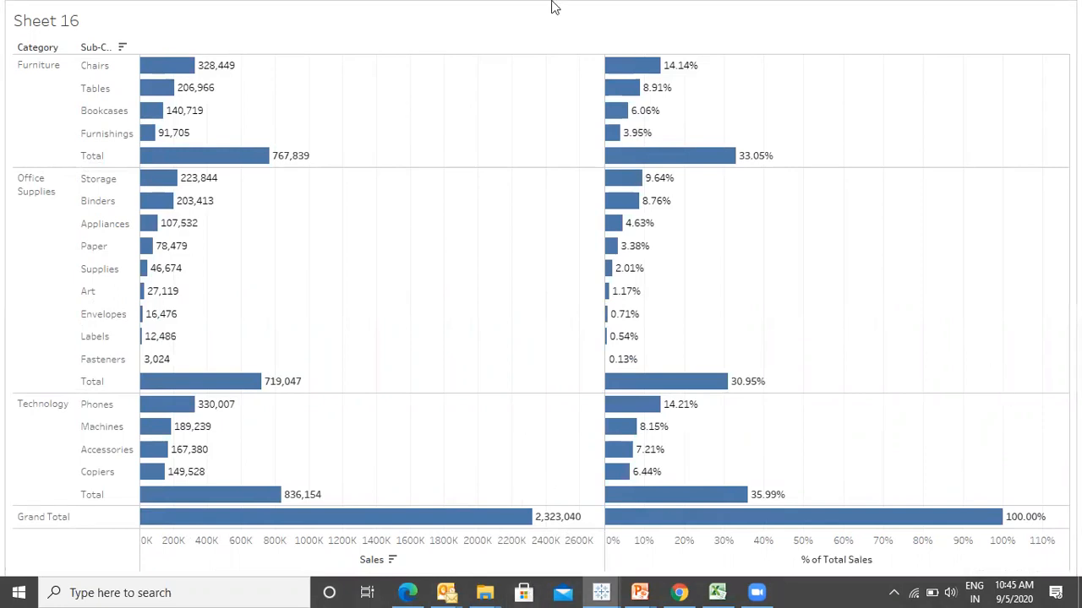
{"action": "mouse_move", "coordinate": [676, 74]}
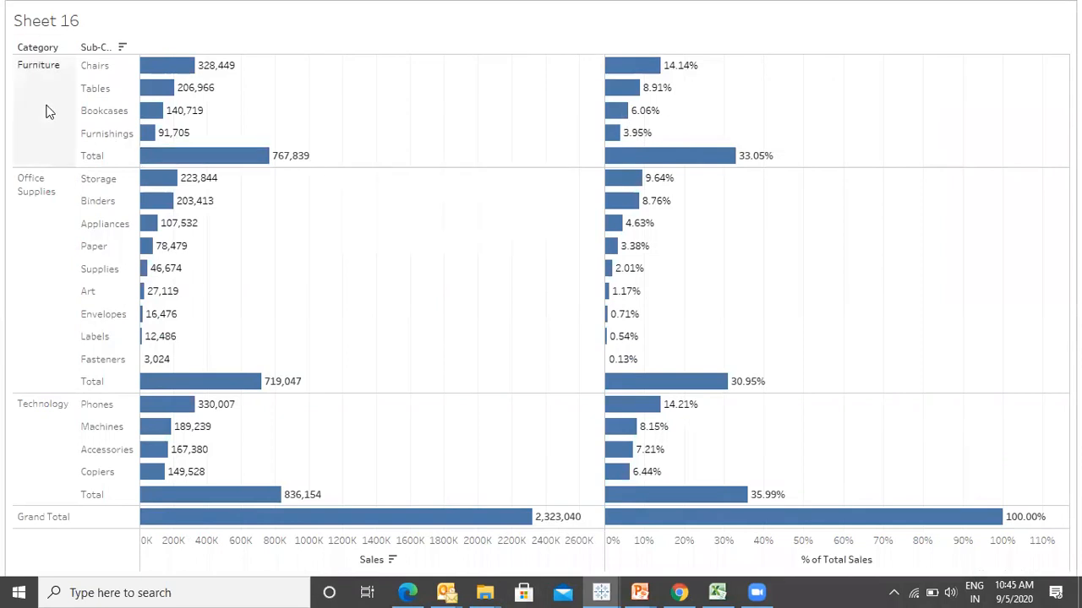
{"action": "mouse_move", "coordinate": [558, 529]}
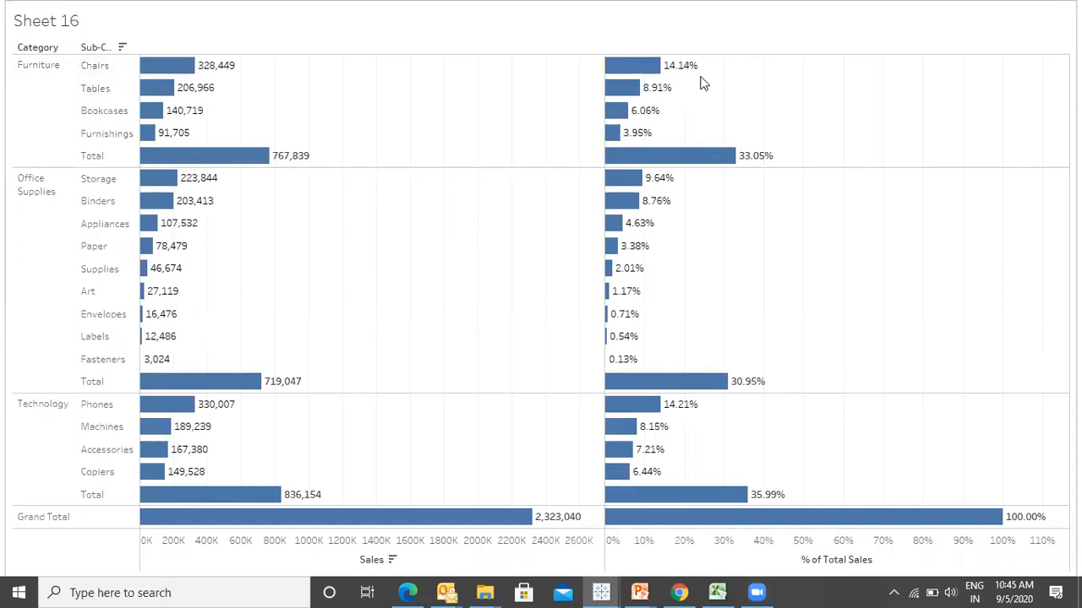
{"action": "mouse_move", "coordinate": [169, 180]}
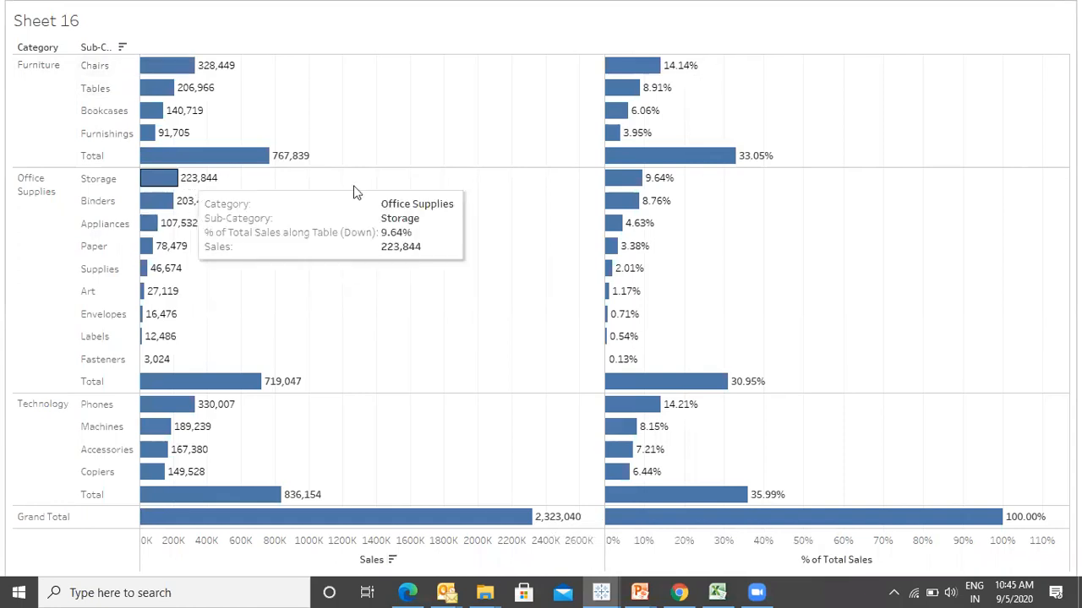
{"action": "mouse_move", "coordinate": [662, 184]}
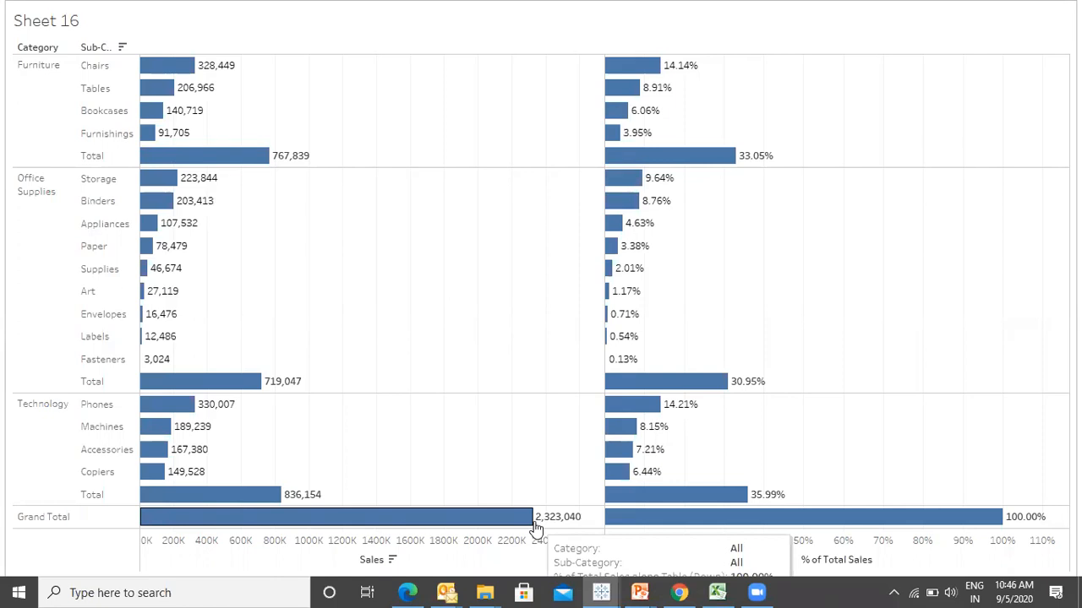
{"action": "key", "text": "Escape"}
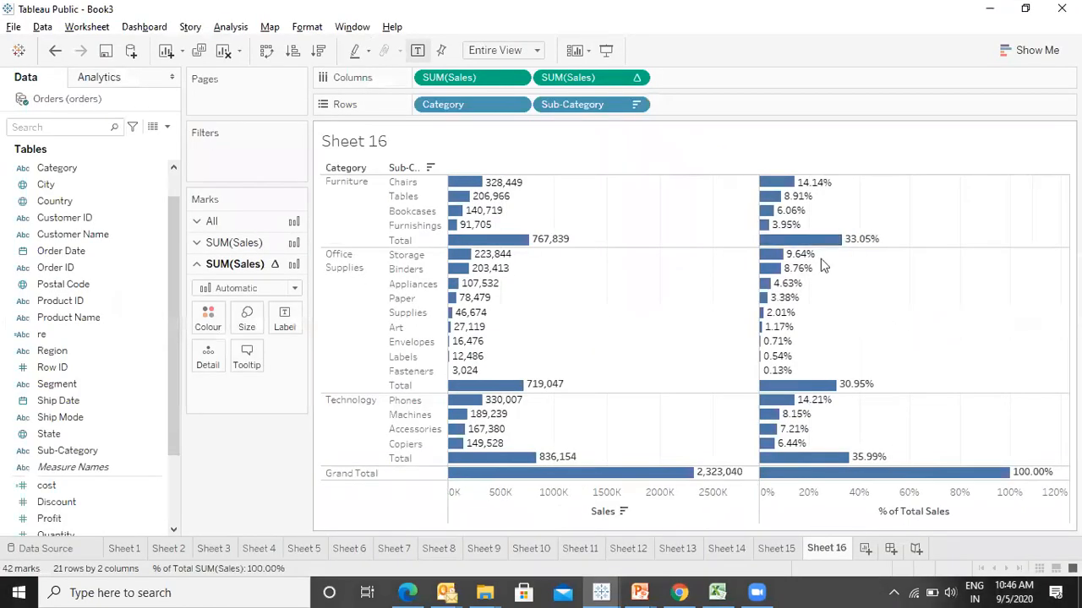
- Set the second Sales measure's percent of total to compute using Pane (down) and view it in presentation mode
{"action": "mouse_move", "coordinate": [873, 247]}
{"action": "left_click", "coordinate": [636, 77]}
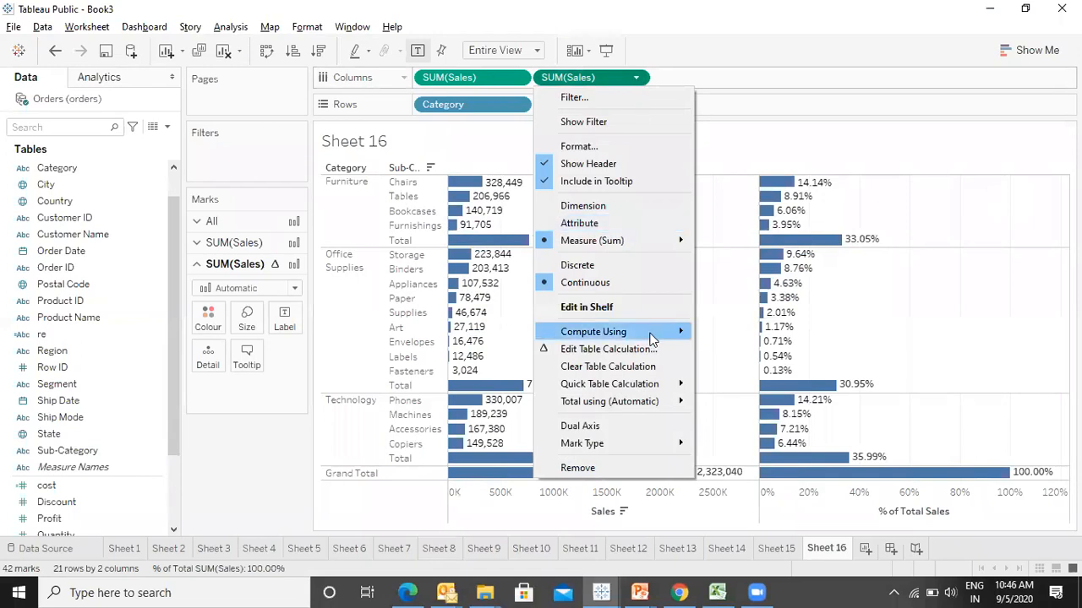
{"action": "mouse_move", "coordinate": [653, 336]}
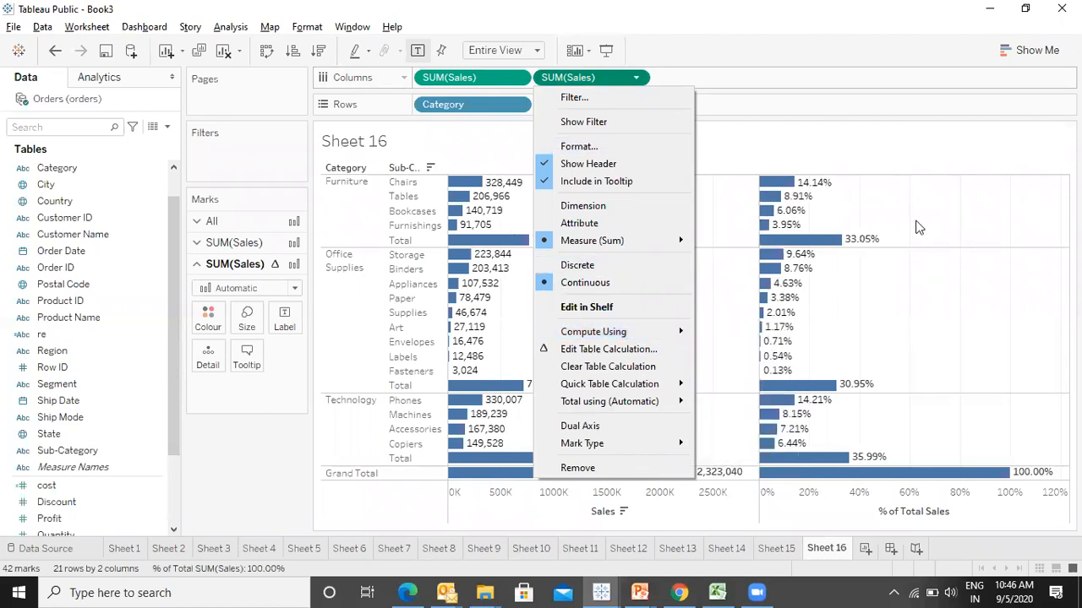
{"action": "mouse_move", "coordinate": [610, 330]}
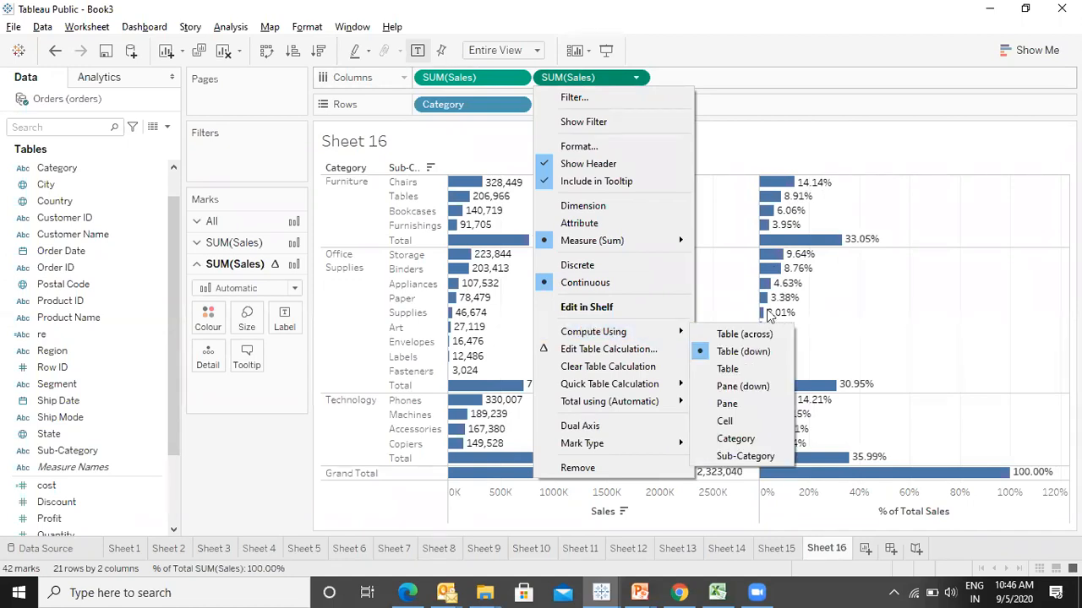
{"action": "left_click", "coordinate": [742, 386]}
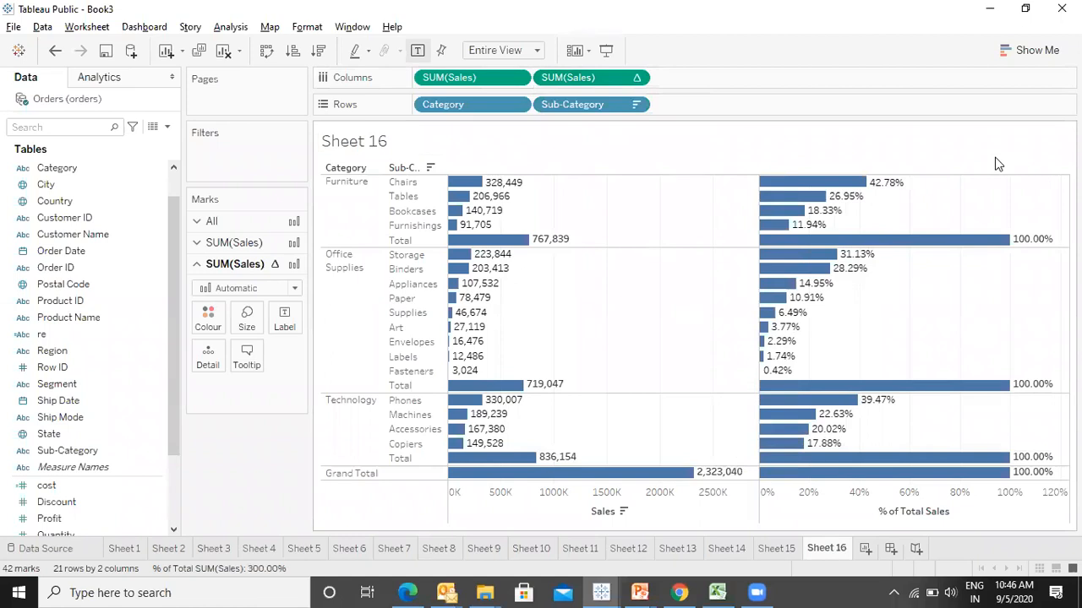
{"action": "key", "text": "F7"}
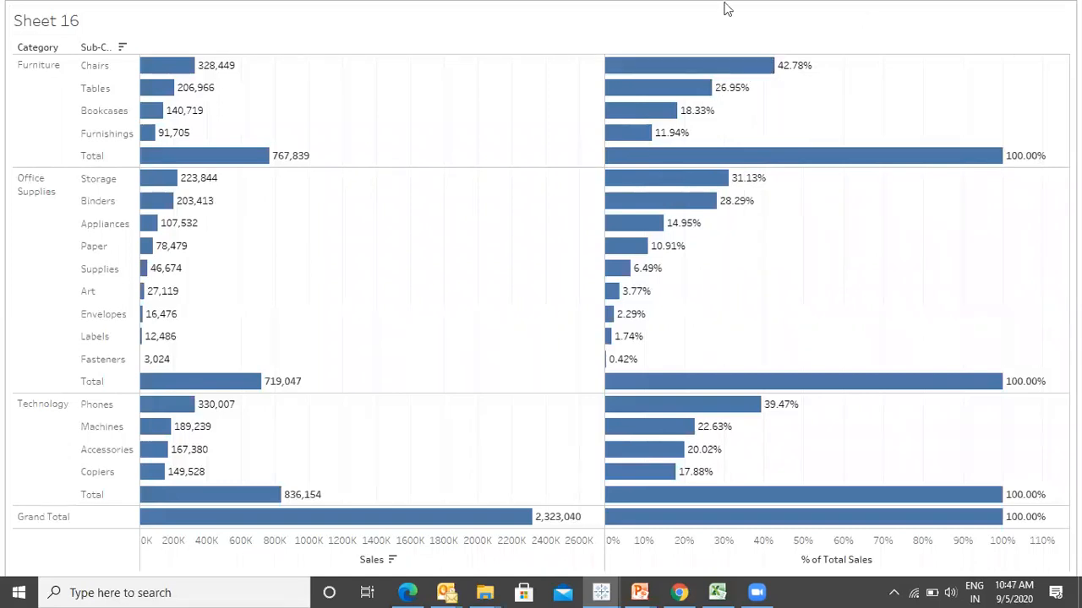
{"action": "key", "text": "Escape"}
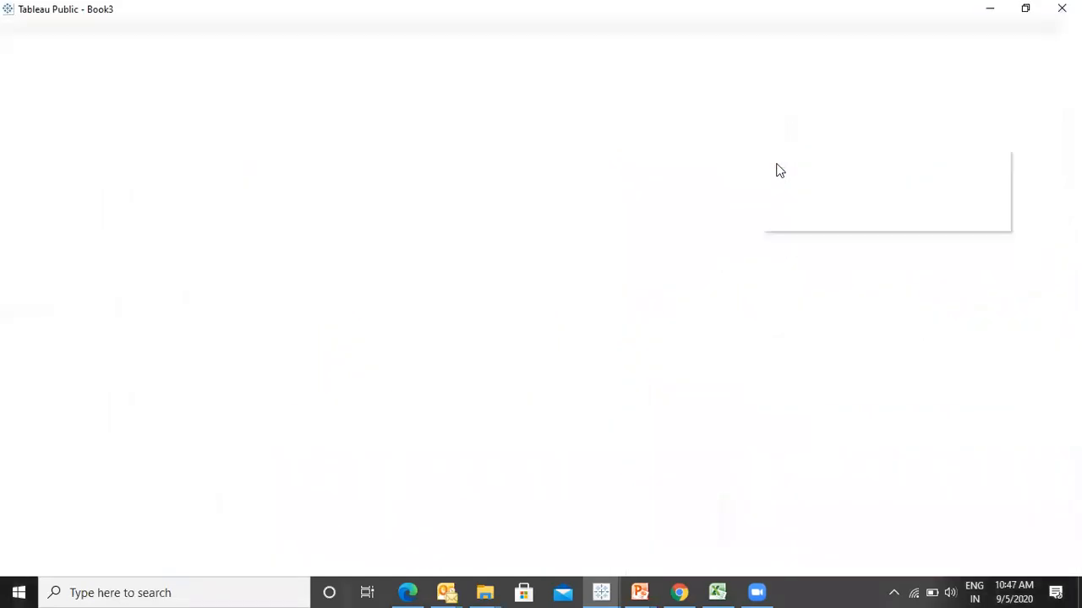
- Compute the second Sales measure's percent of total using Table (across), and switch it to Table (down)
{"action": "left_click", "coordinate": [637, 78]}
{"action": "mouse_move", "coordinate": [656, 334]}
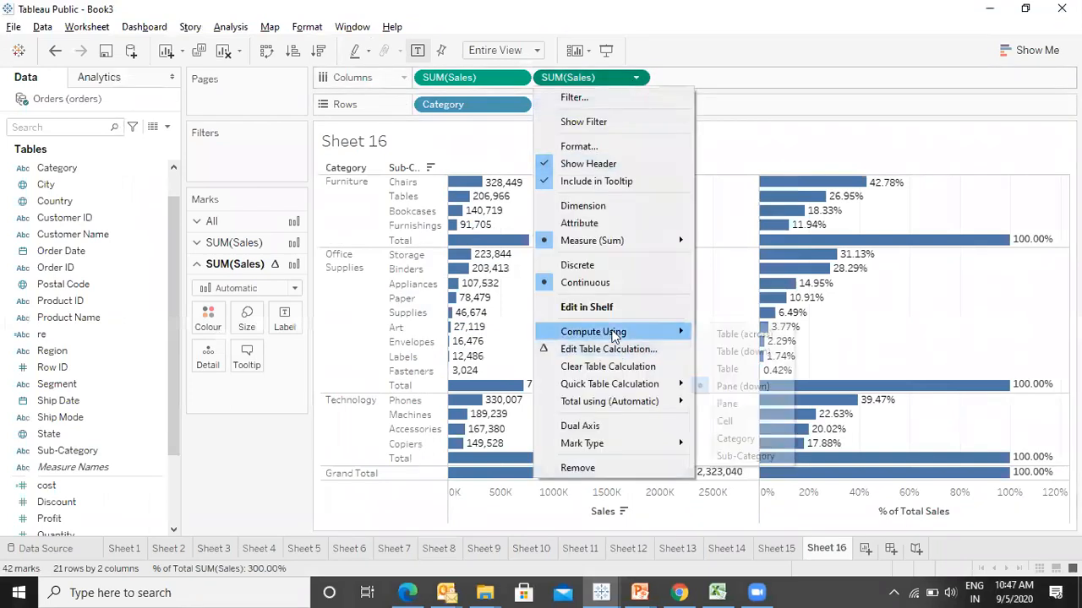
{"action": "left_click", "coordinate": [733, 334]}
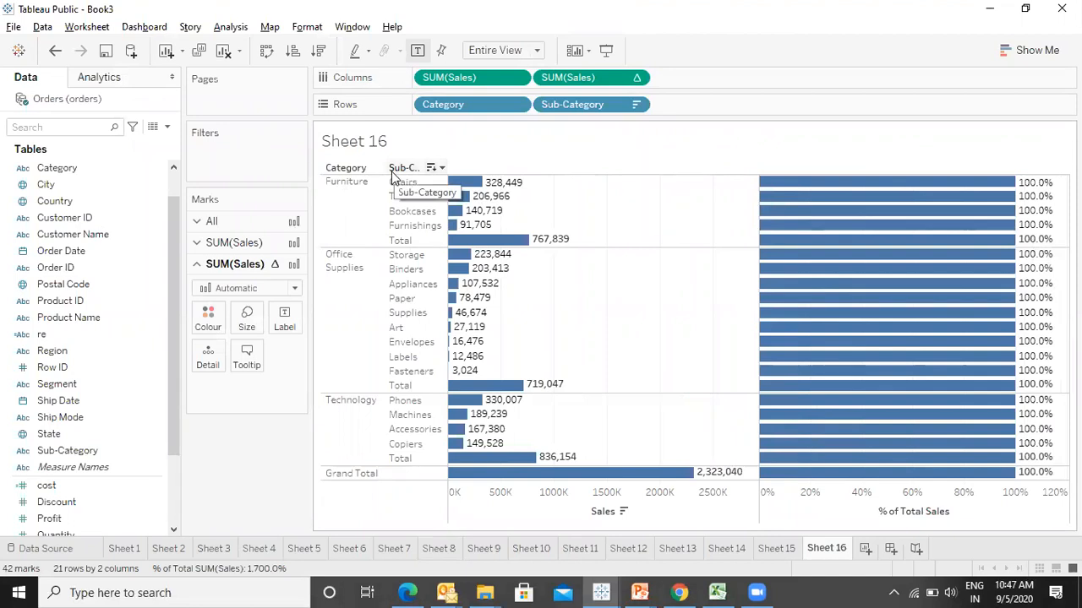
{"action": "left_click", "coordinate": [638, 79]}
{"action": "mouse_move", "coordinate": [618, 336]}
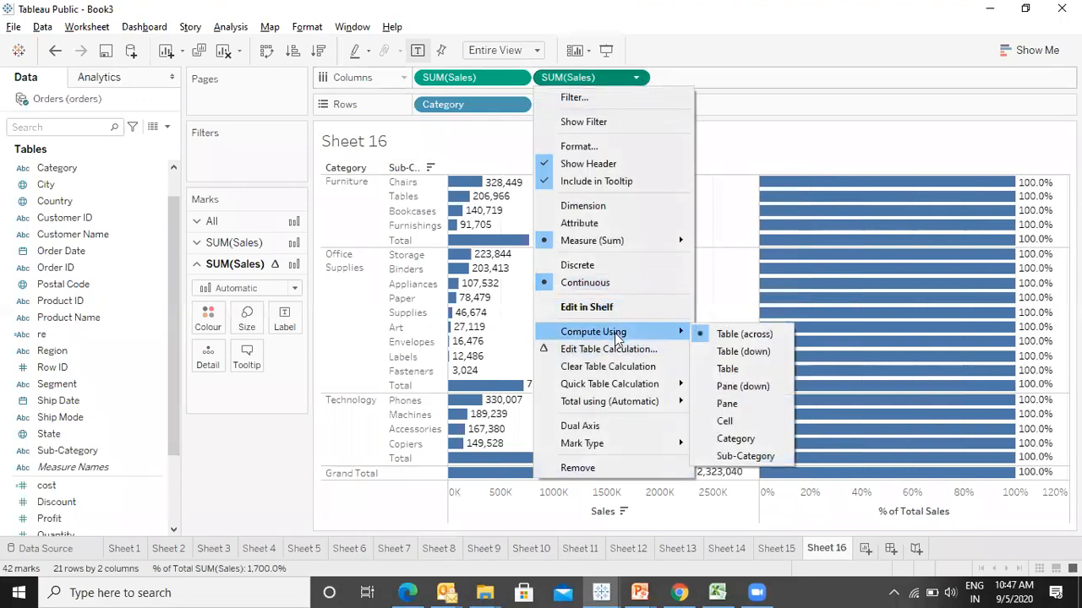
{"action": "left_click", "coordinate": [758, 355]}
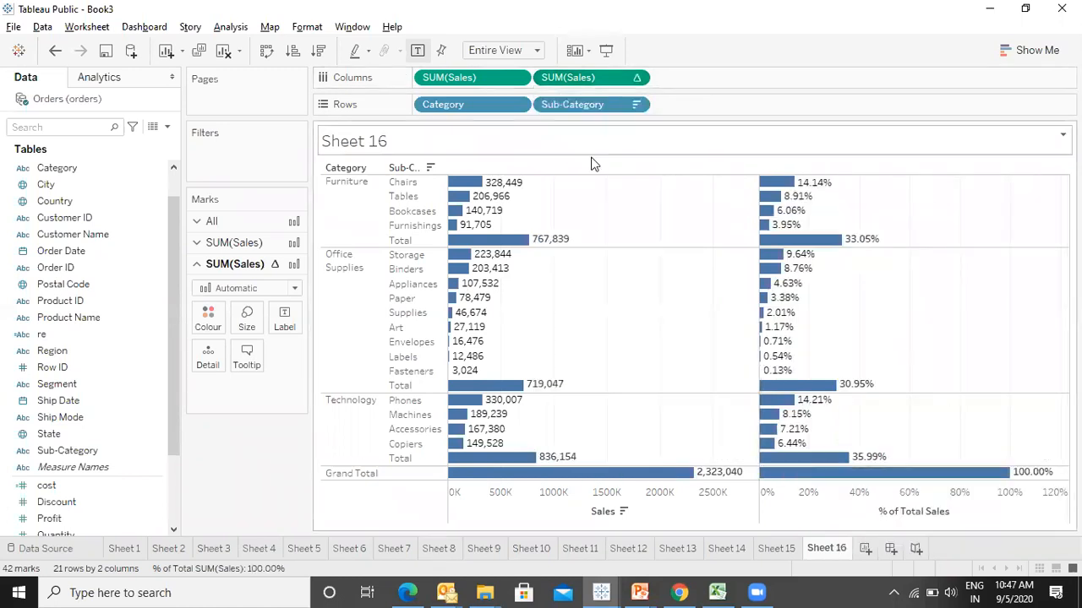
- Set the second Sales measure's percent of total to compute using Table
{"action": "left_click", "coordinate": [637, 77]}
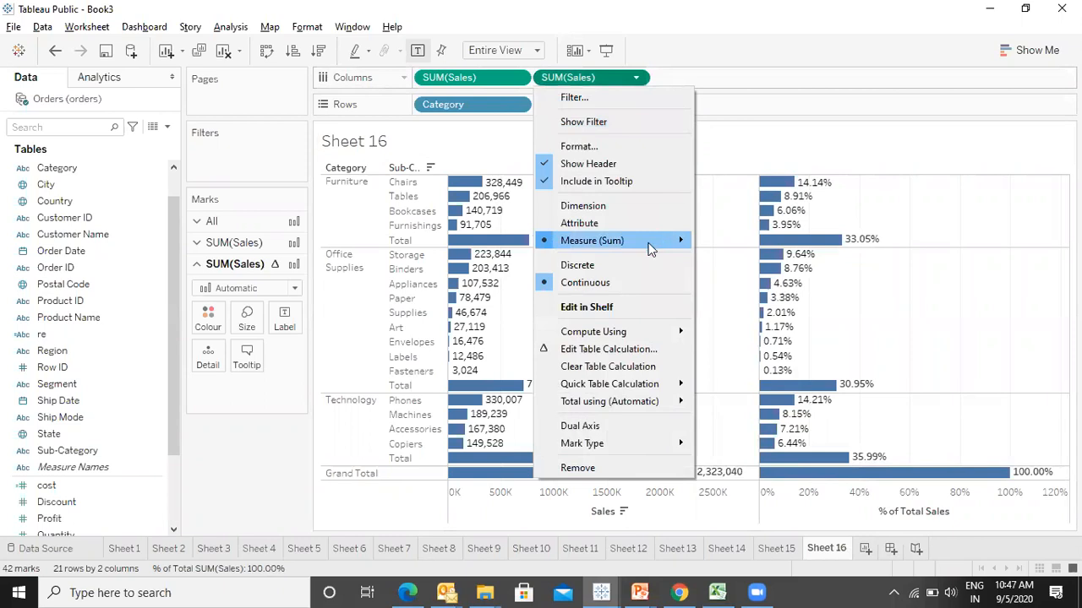
{"action": "mouse_move", "coordinate": [623, 334]}
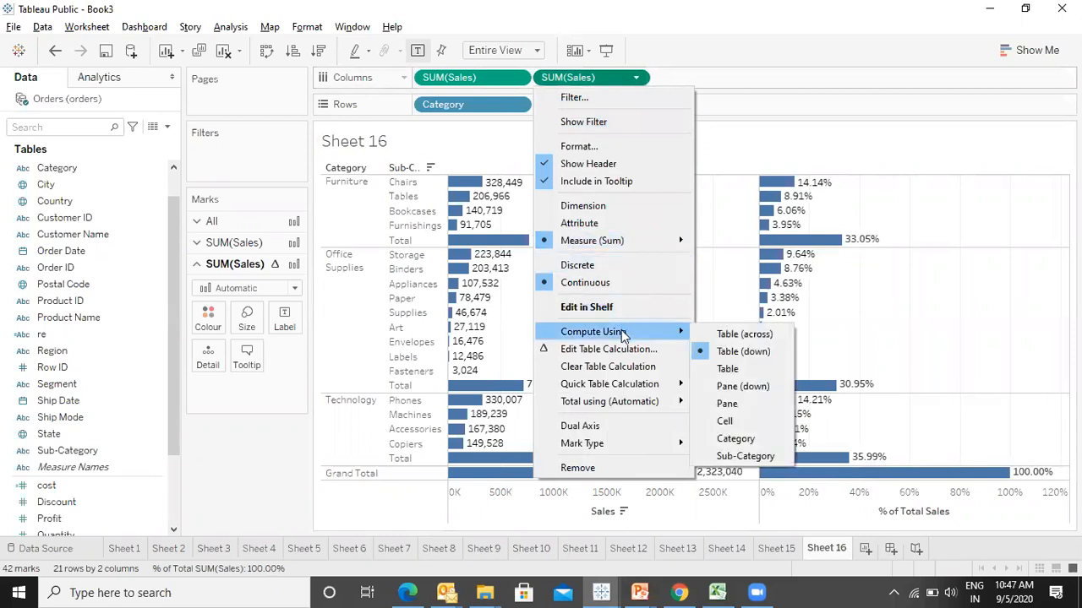
{"action": "left_click", "coordinate": [779, 372]}
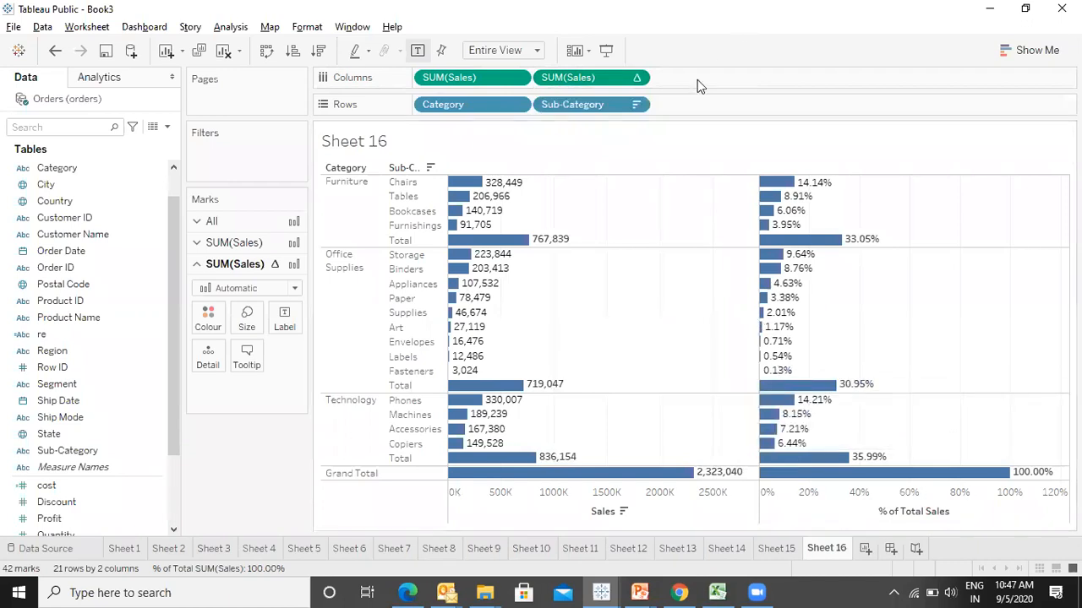
- Compute the second Sales measure's percent of total using Pane (down), and switch it to Pane
{"action": "left_click", "coordinate": [636, 78]}
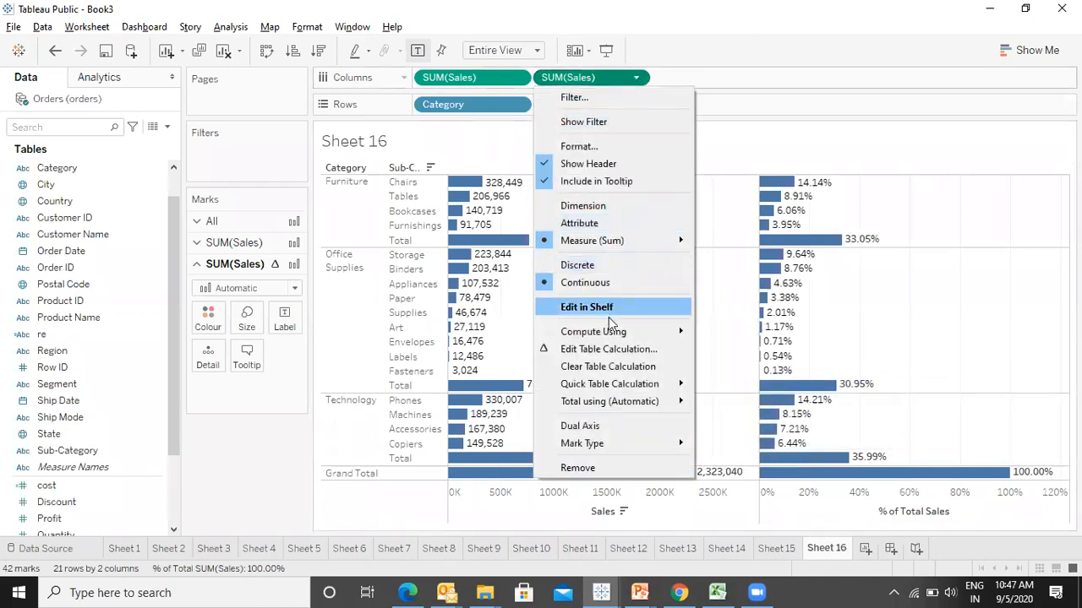
{"action": "mouse_move", "coordinate": [612, 331]}
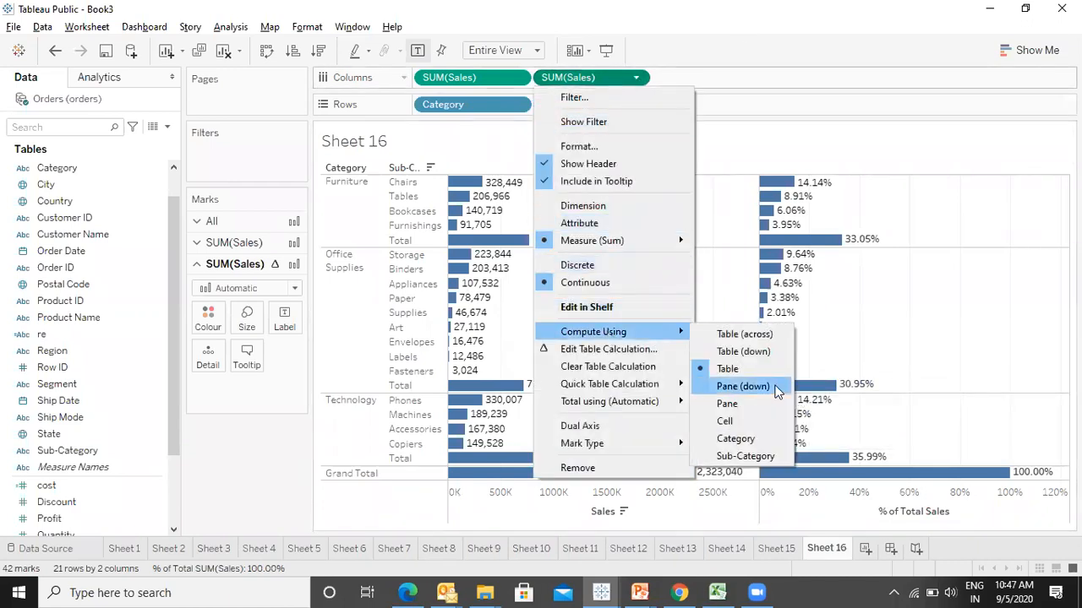
{"action": "left_click", "coordinate": [743, 386]}
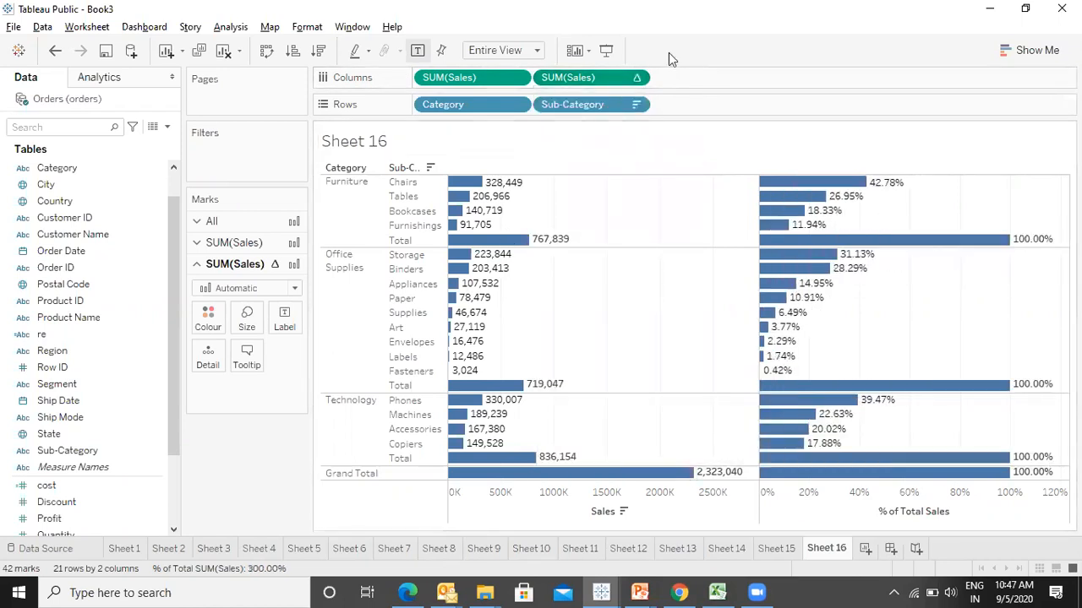
{"action": "left_click", "coordinate": [631, 83]}
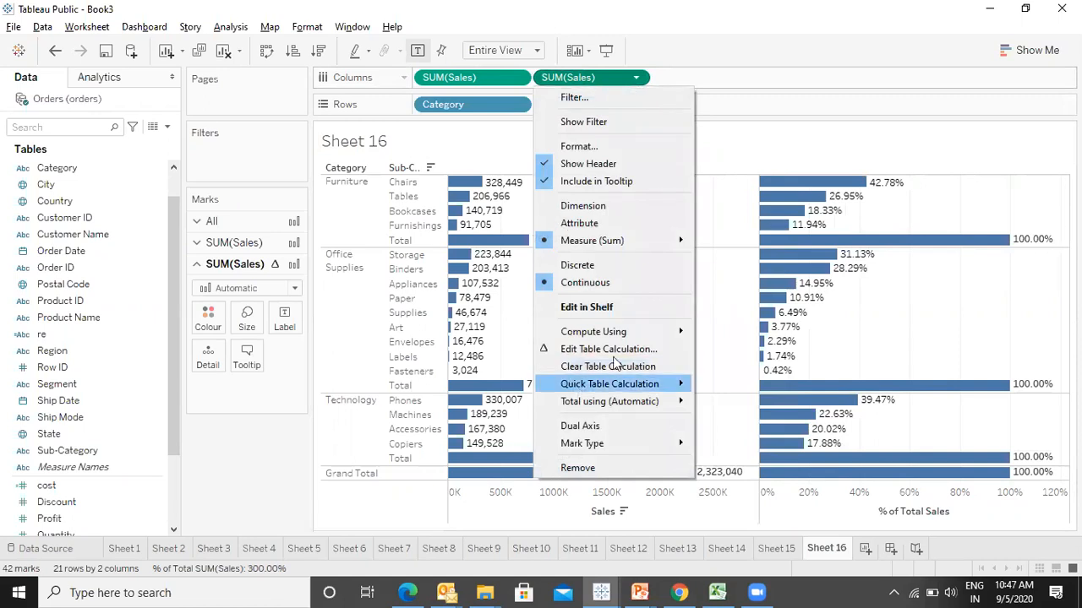
{"action": "mouse_move", "coordinate": [612, 332]}
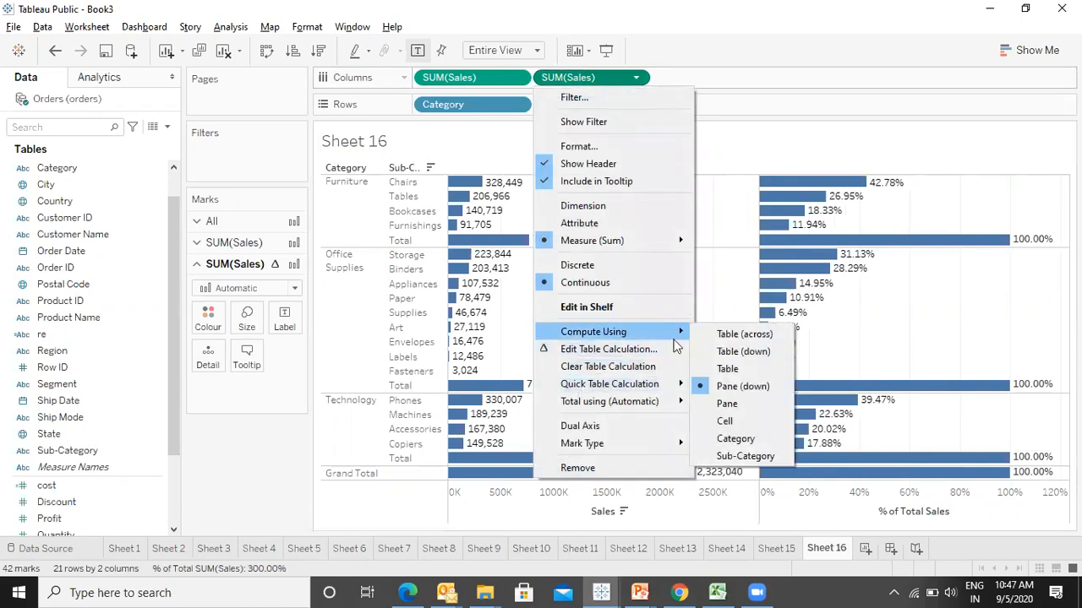
{"action": "left_click", "coordinate": [751, 407]}
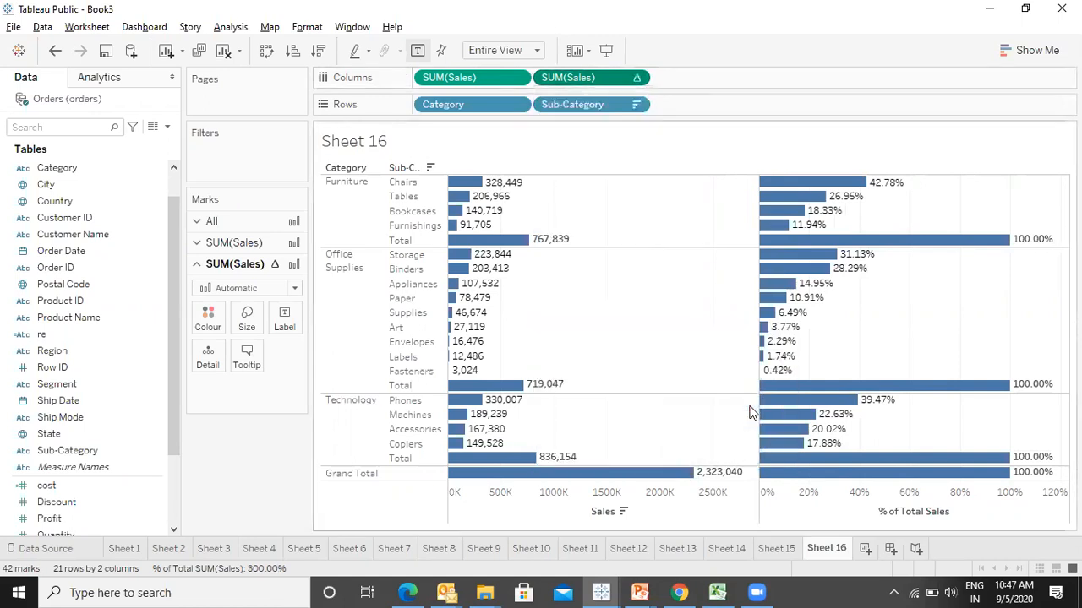
- Set the second Sales measure's percent of total to compute using Cell
{"action": "left_click", "coordinate": [638, 78]}
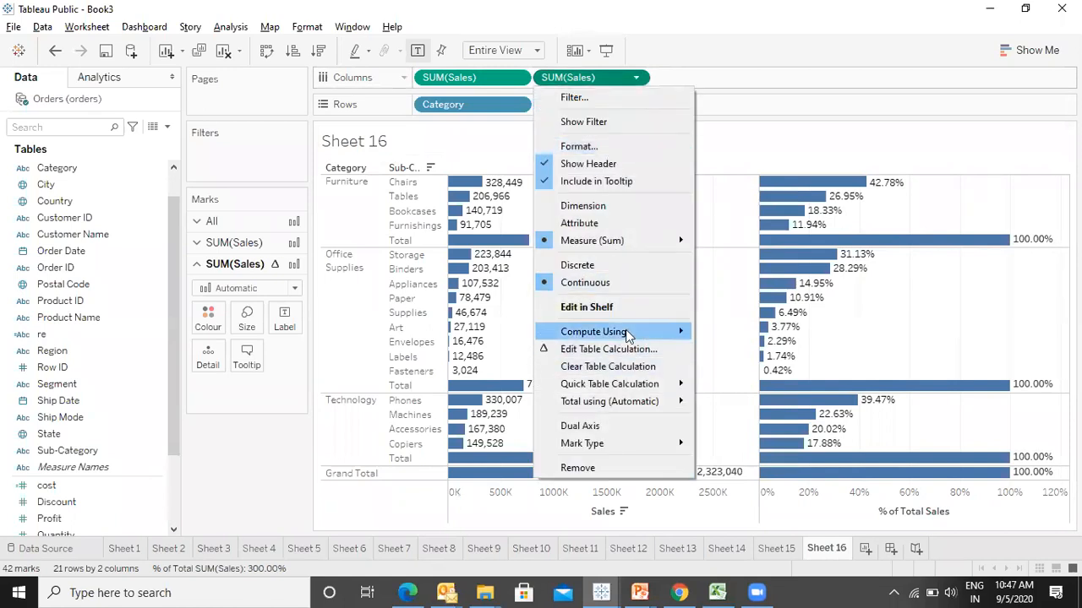
{"action": "mouse_move", "coordinate": [627, 335]}
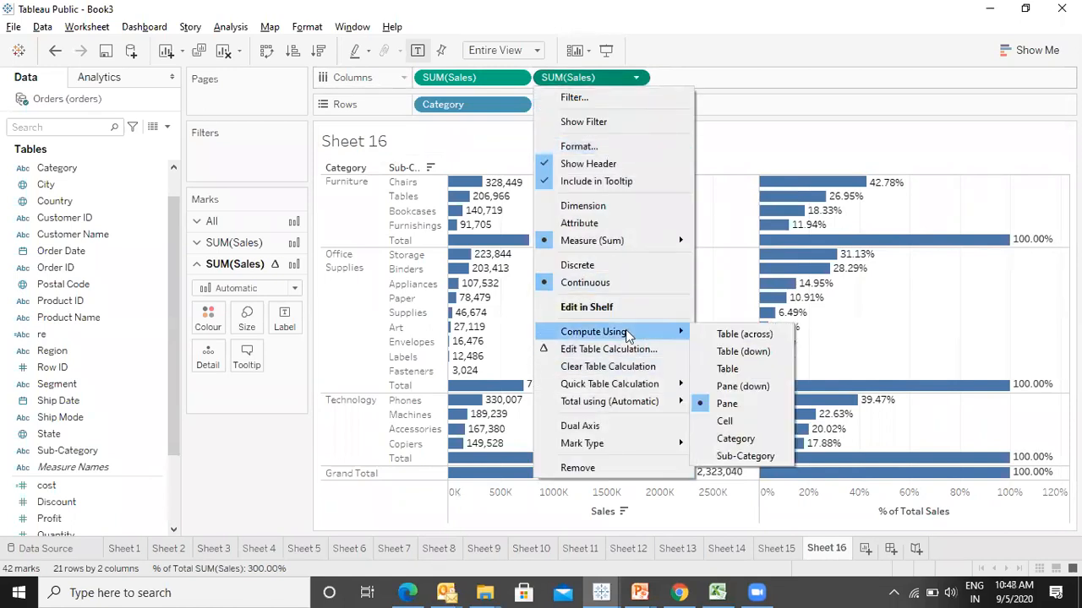
{"action": "left_click", "coordinate": [742, 422]}
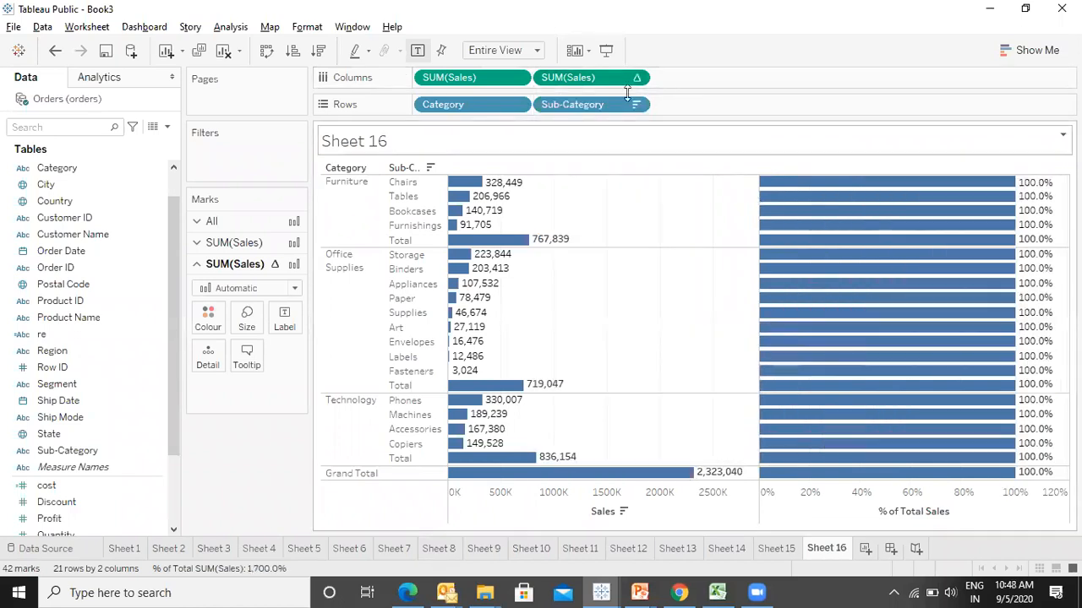
- Compute the second Sales measure's percent of total using Category, and inspect the percentage bars of several sub-categories
{"action": "left_click", "coordinate": [636, 78]}
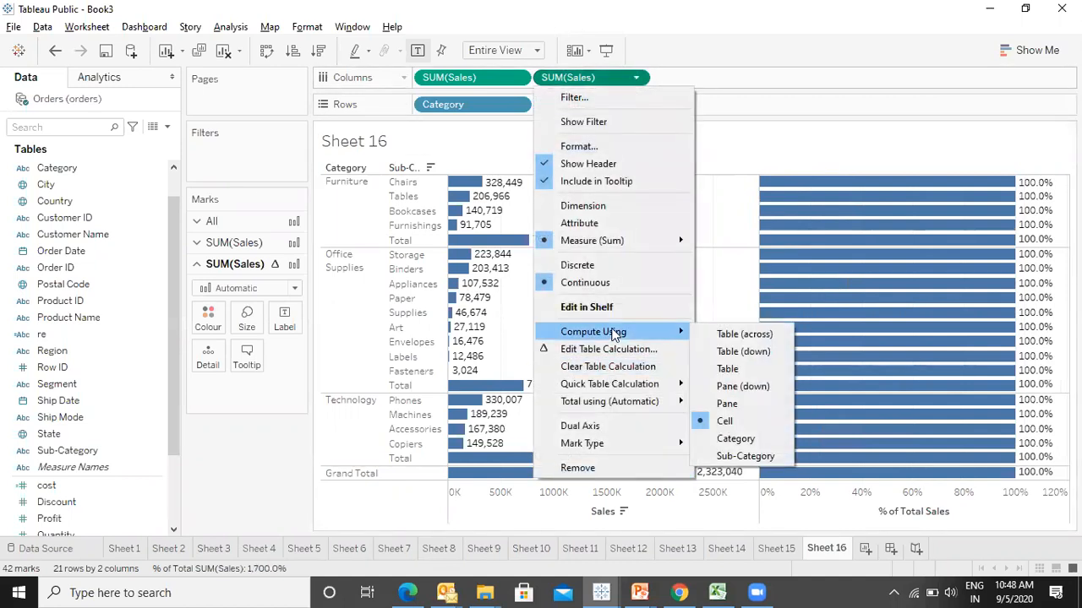
{"action": "left_click", "coordinate": [733, 438]}
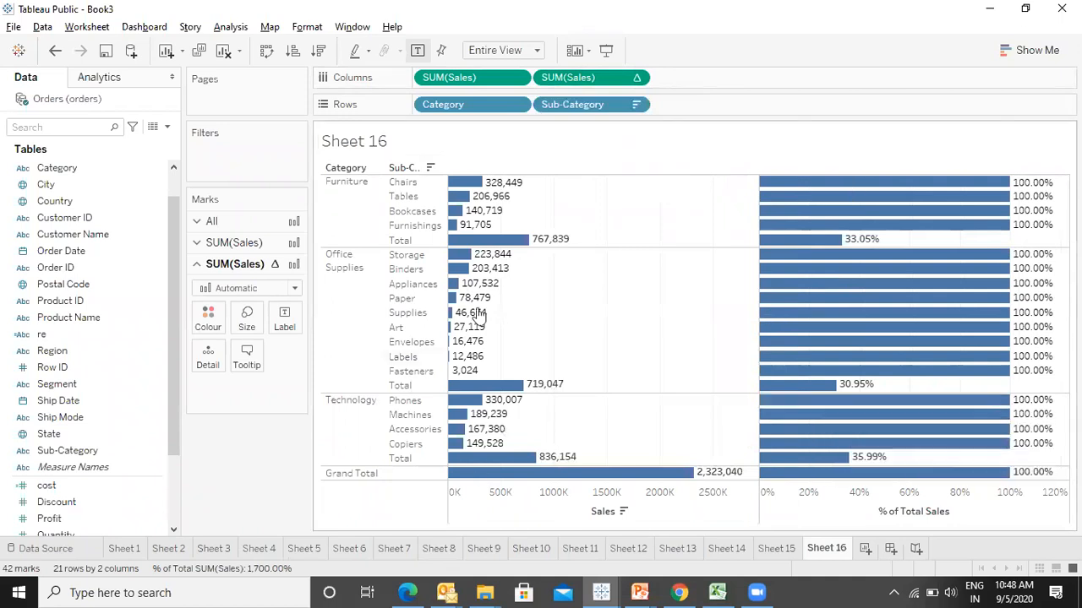
{"action": "mouse_move", "coordinate": [848, 245]}
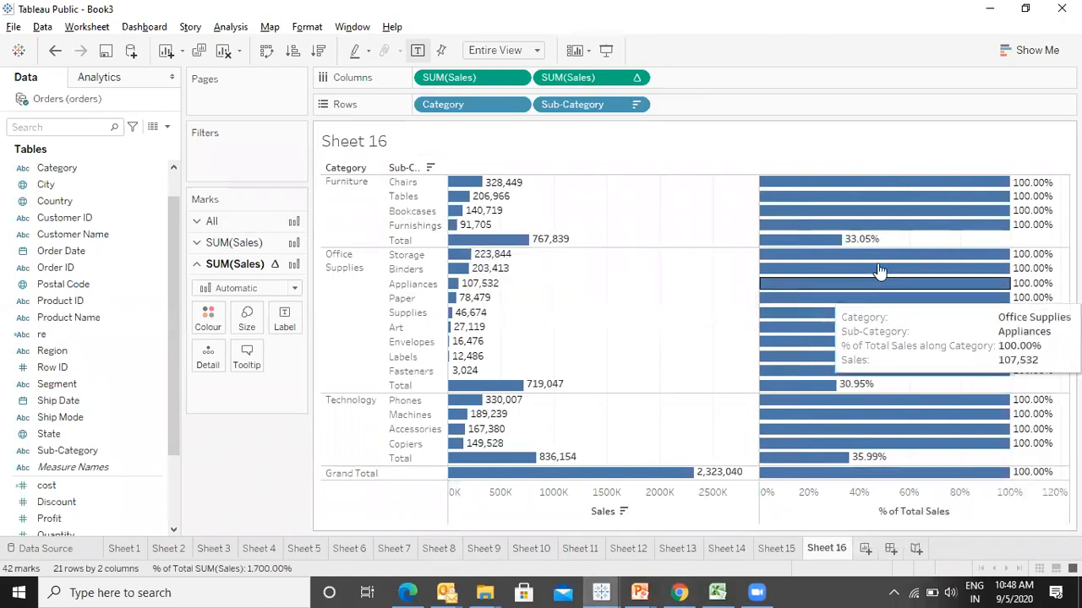
{"action": "mouse_move", "coordinate": [879, 269]}
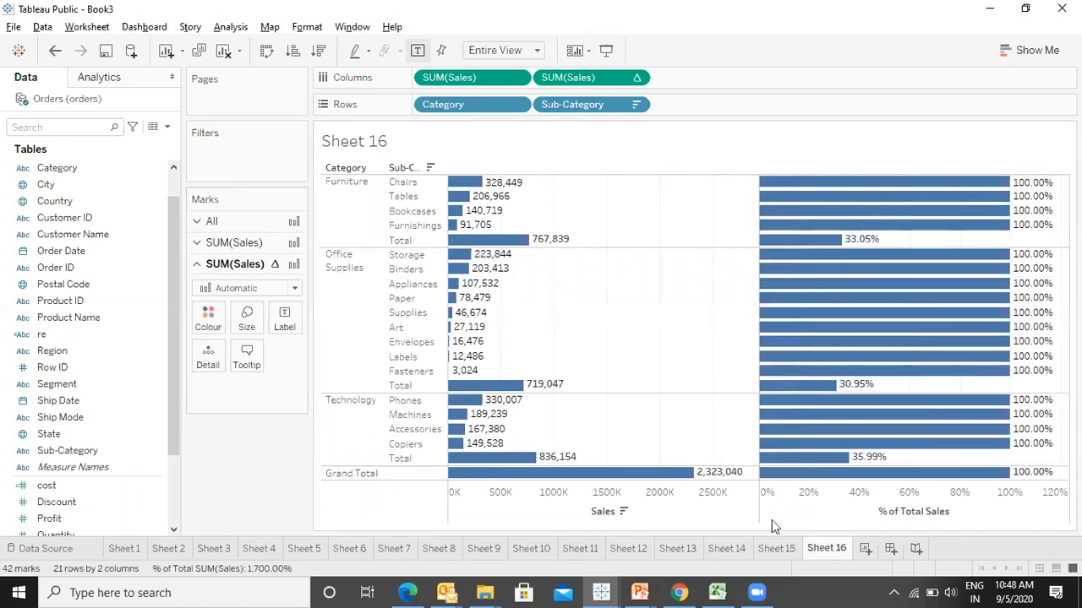
{"action": "mouse_move", "coordinate": [879, 438]}
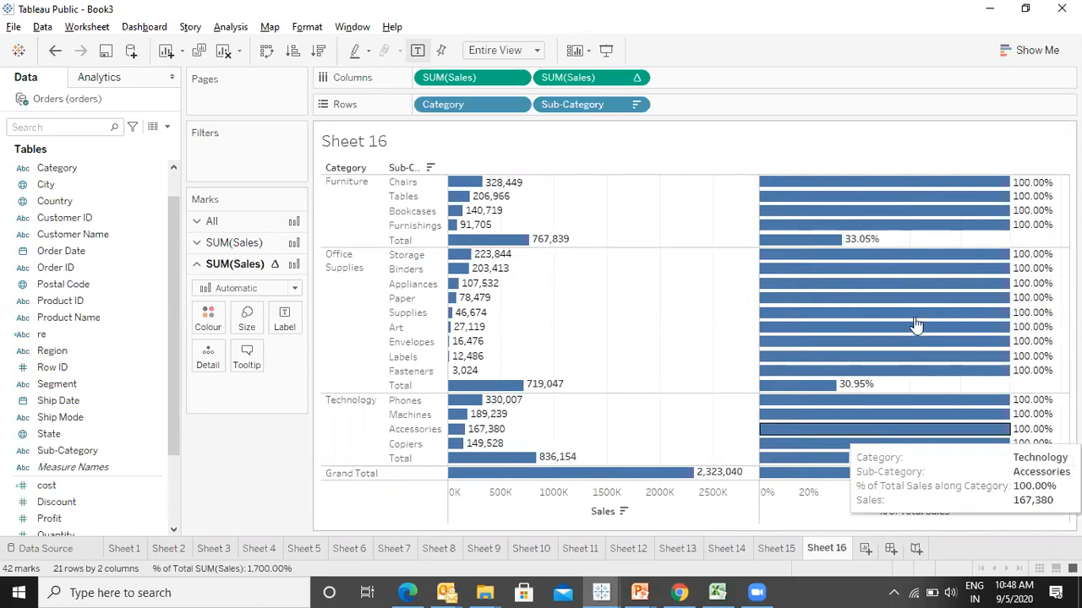
- Set the second Sales measure's percent of total to compute using Sub-Category
{"action": "left_click", "coordinate": [635, 78]}
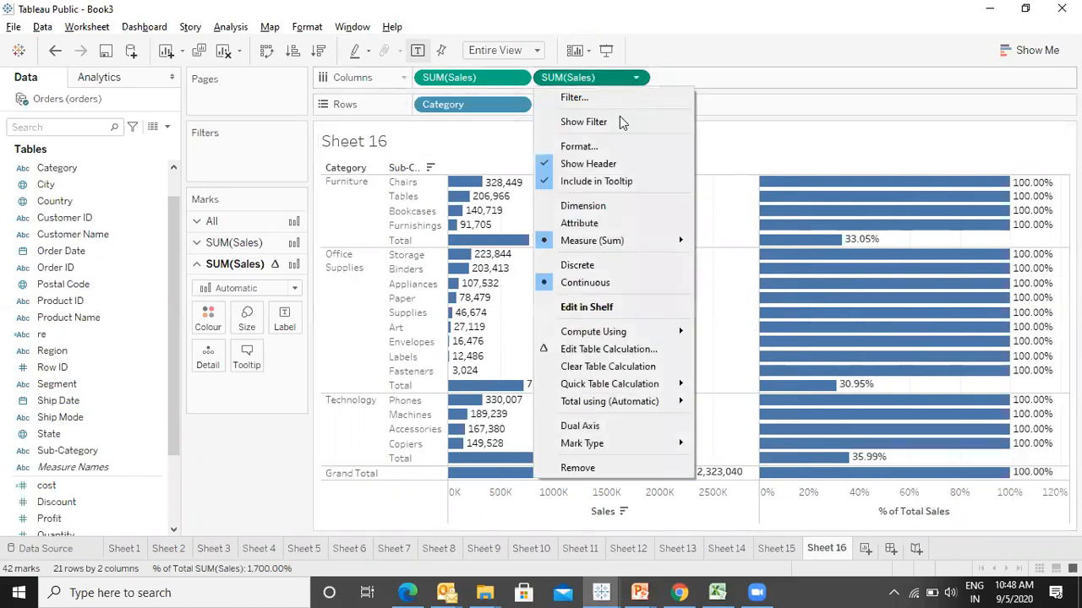
{"action": "mouse_move", "coordinate": [628, 331]}
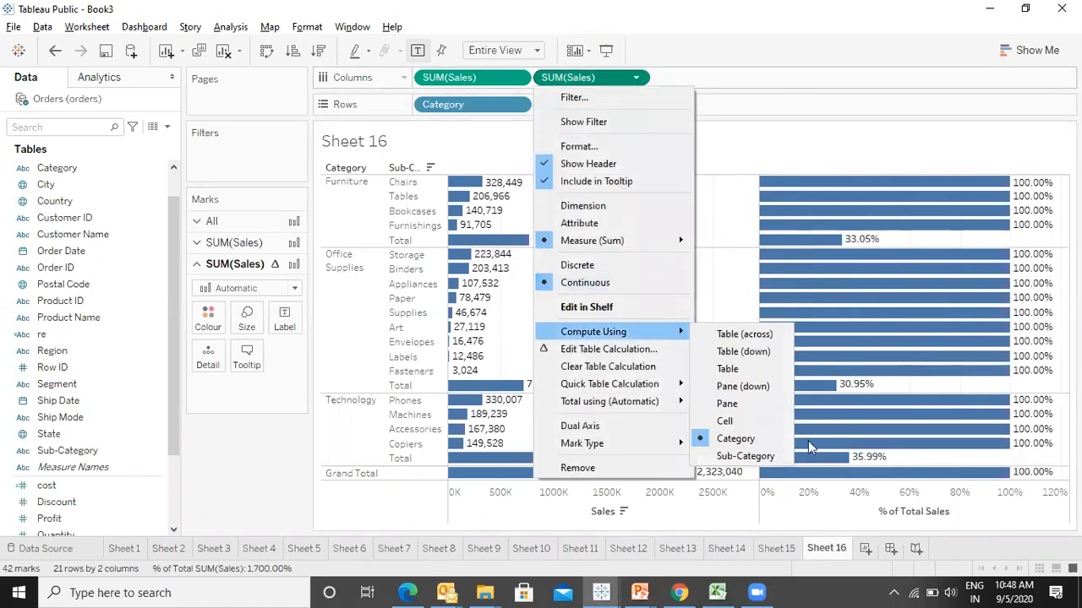
{"action": "mouse_move", "coordinate": [676, 334]}
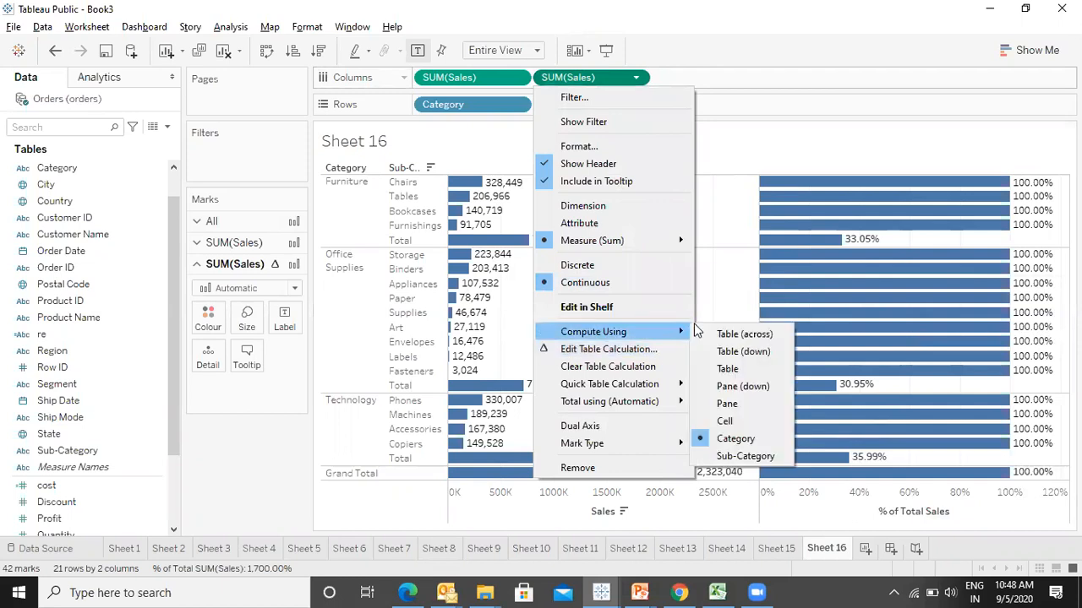
{"action": "left_click", "coordinate": [746, 456]}
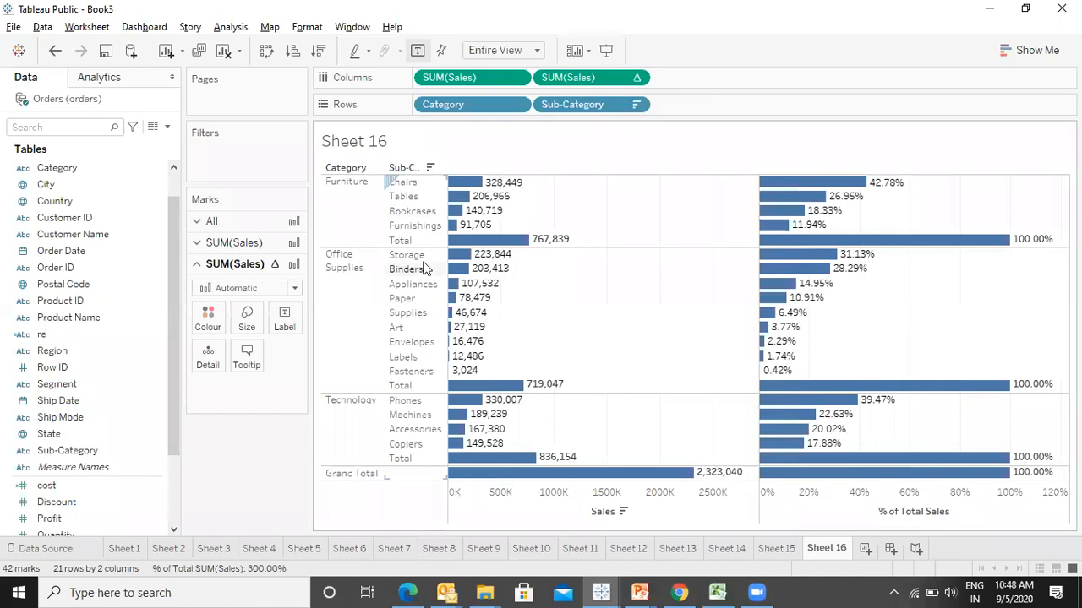
- Check the Compute Using slide in the PowerPoint presentation, return to Tableau and review the second Sales measure's Compute Using options
{"action": "key", "text": "alt+Tab"}
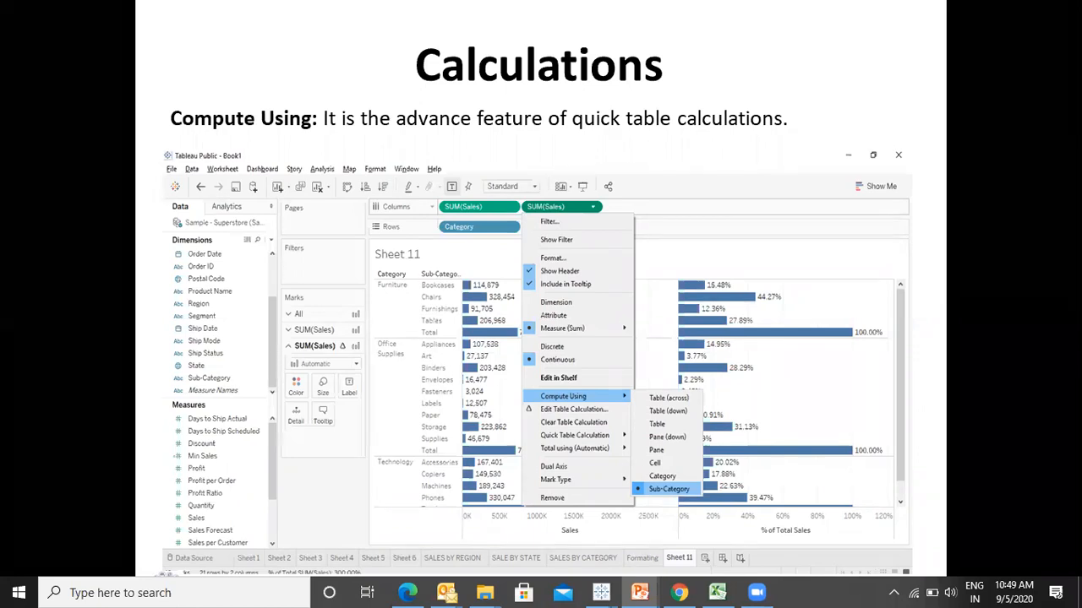
{"action": "left_click", "coordinate": [830, 229]}
{"action": "key", "text": "Left"}
{"action": "key", "text": "alt+Tab"}
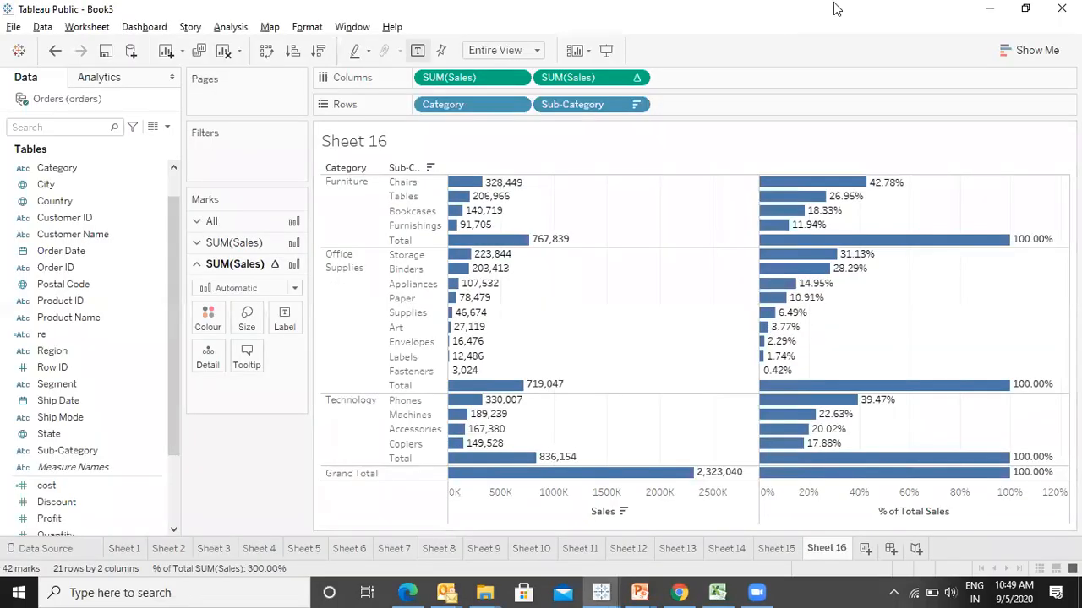
{"action": "left_click", "coordinate": [636, 77]}
{"action": "mouse_move", "coordinate": [625, 332]}
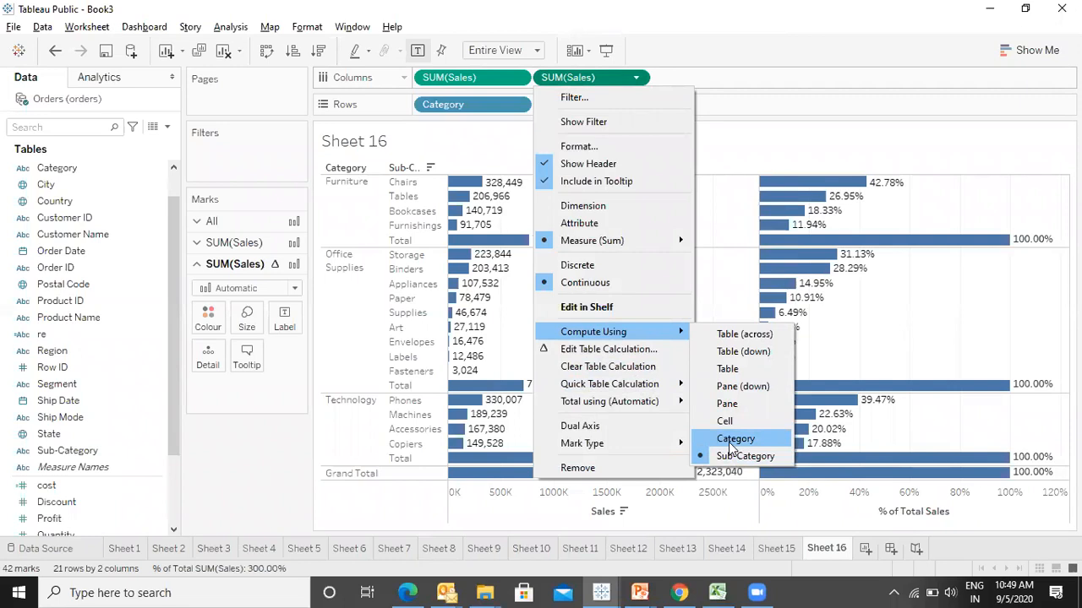
{"action": "left_click", "coordinate": [854, 33]}
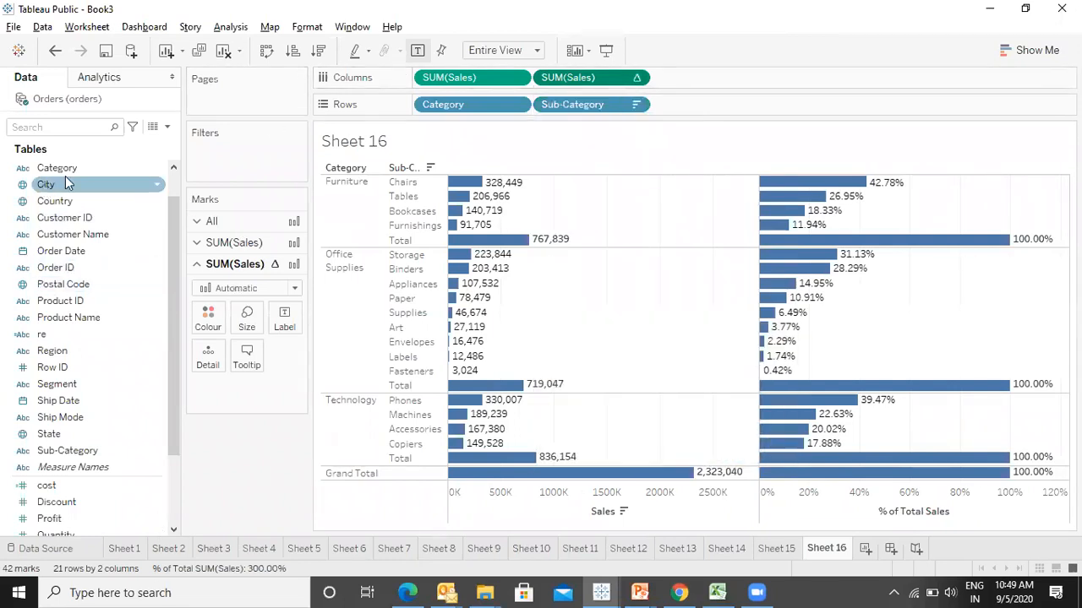
- Replace Category with Region ahead of Sub-Category in the rows, and check the second Sales measure's Compute Using options
{"action": "left_click_drag", "start_coordinate": [59, 359], "coordinate": [426, 114]}
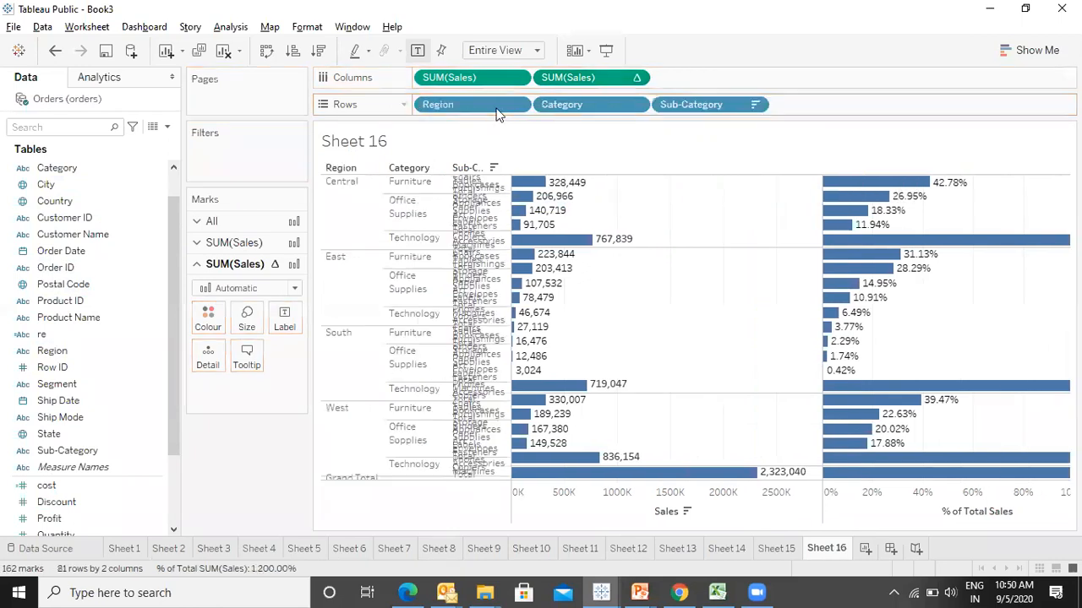
{"action": "left_click_drag", "start_coordinate": [557, 105], "coordinate": [205, 442]}
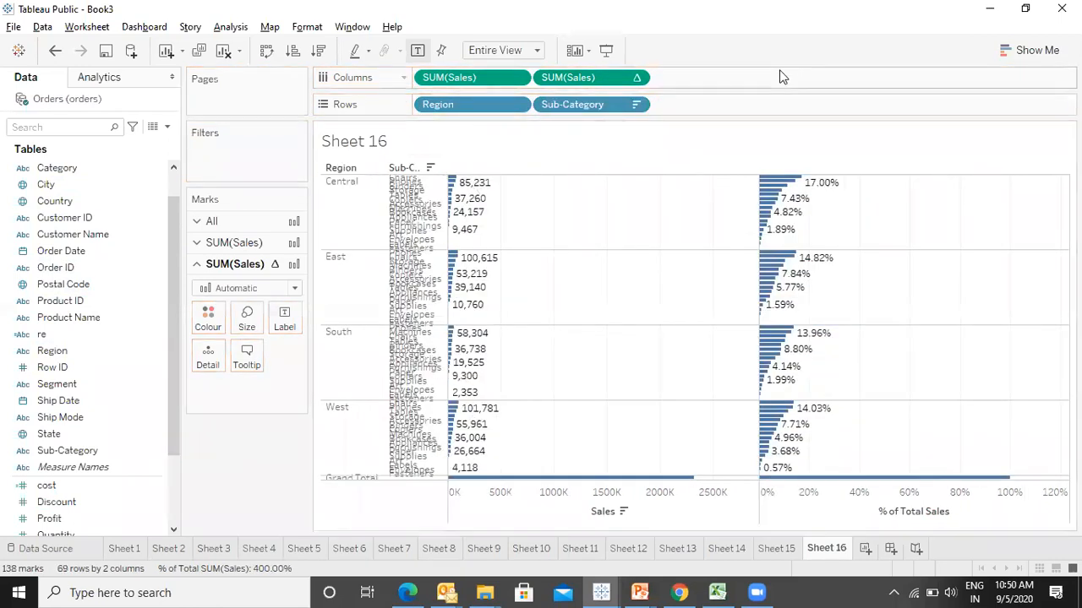
{"action": "left_click", "coordinate": [636, 78]}
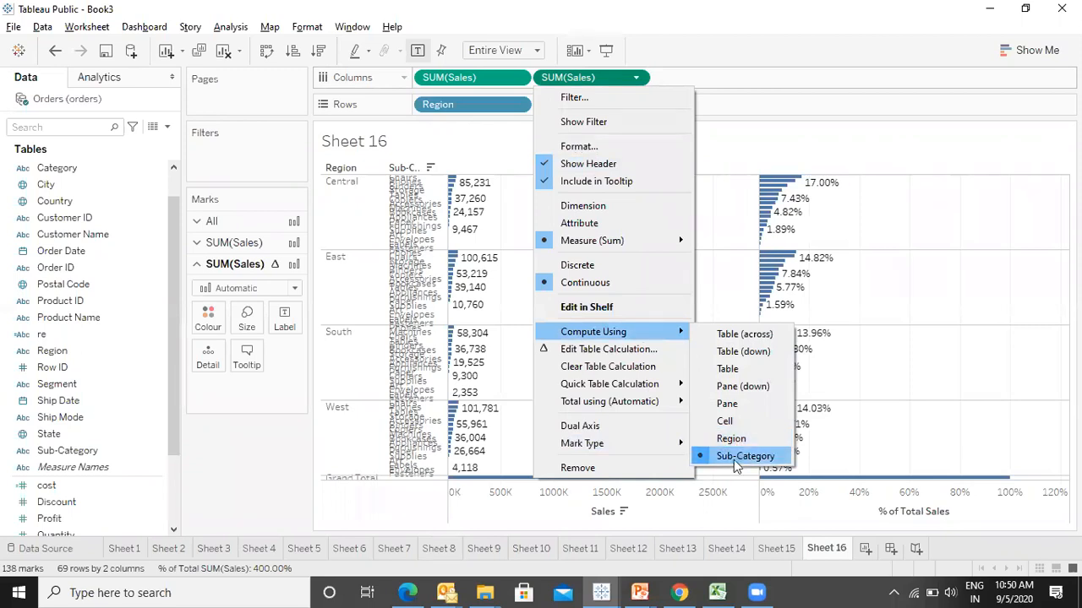
{"action": "left_click", "coordinate": [807, 19]}
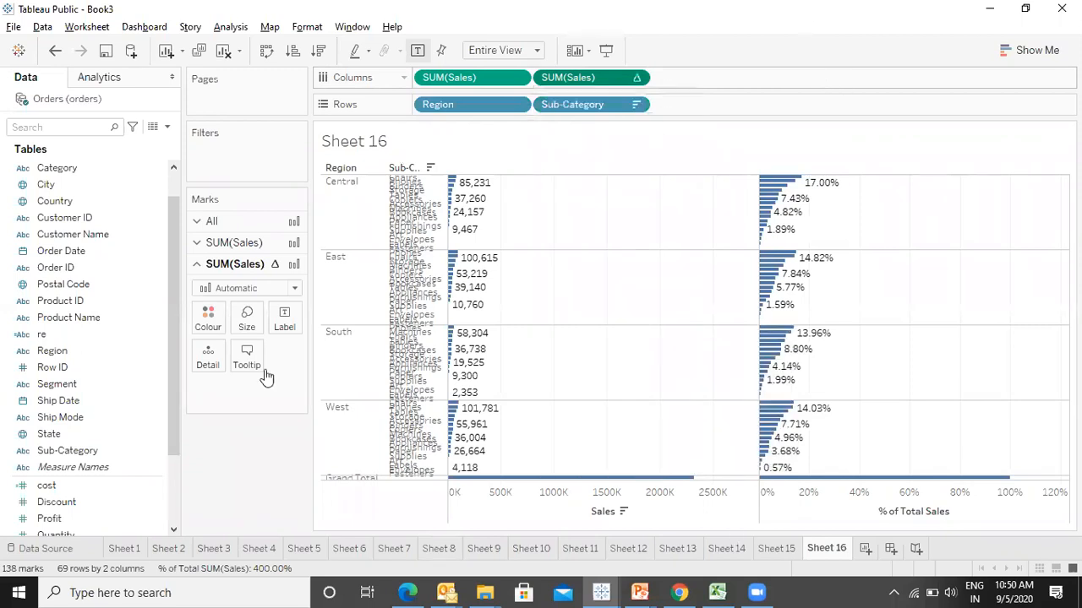
- Put Category back in place of Region ahead of Sub-Category in the rows, and review the second Sales measure's Compute Using options
{"action": "left_click_drag", "start_coordinate": [50, 168], "coordinate": [710, 107]}
{"action": "left_click_drag", "start_coordinate": [583, 104], "coordinate": [865, 104]}
{"action": "left_click_drag", "start_coordinate": [453, 101], "coordinate": [161, 470]}
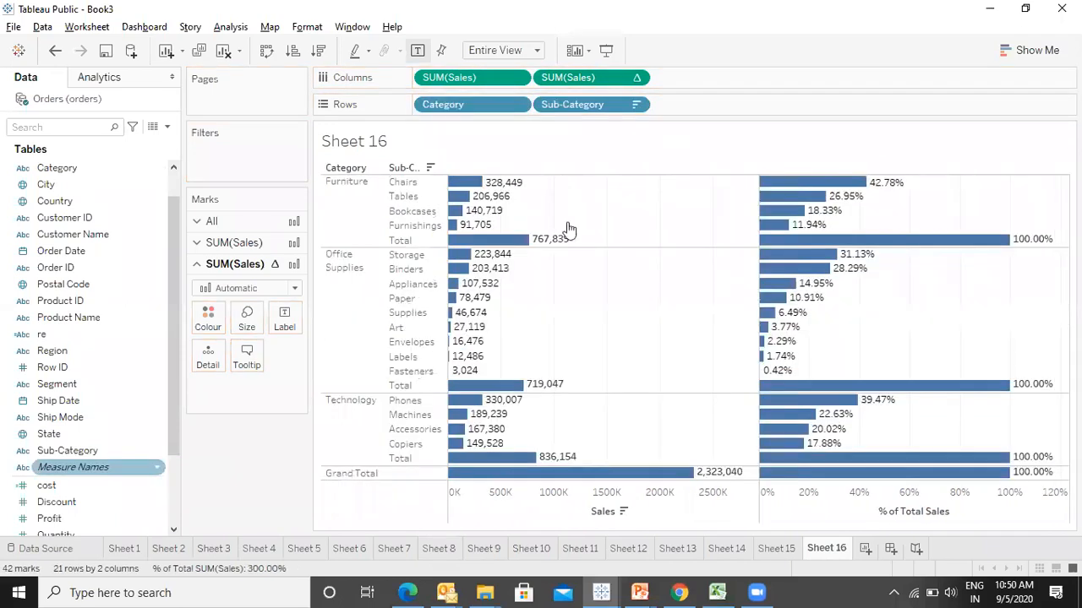
{"action": "left_click", "coordinate": [636, 78]}
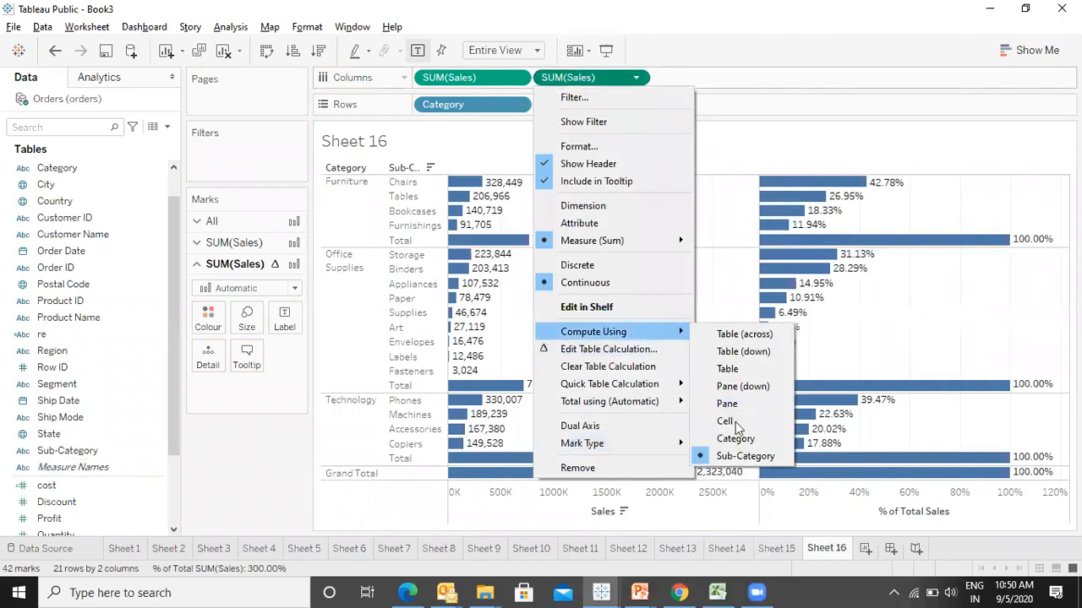
- Switch to the PowerPoint presentation to view the Conditional Formatting slide, and return to Tableau Public
{"action": "left_click", "coordinate": [227, 485]}
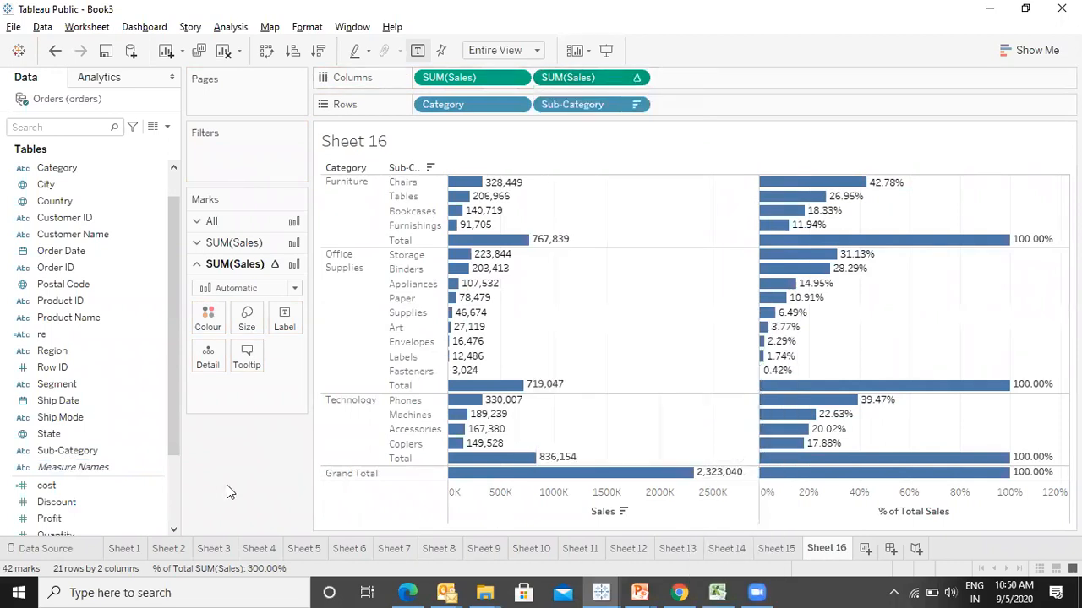
{"action": "key", "text": "alt+Tab"}
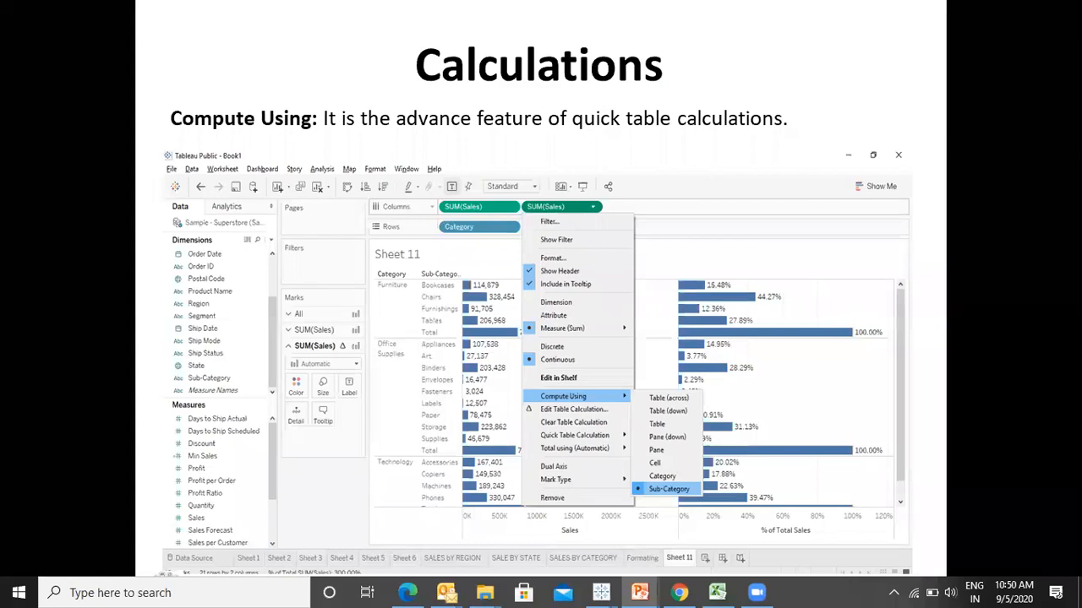
{"action": "key", "text": "Right"}
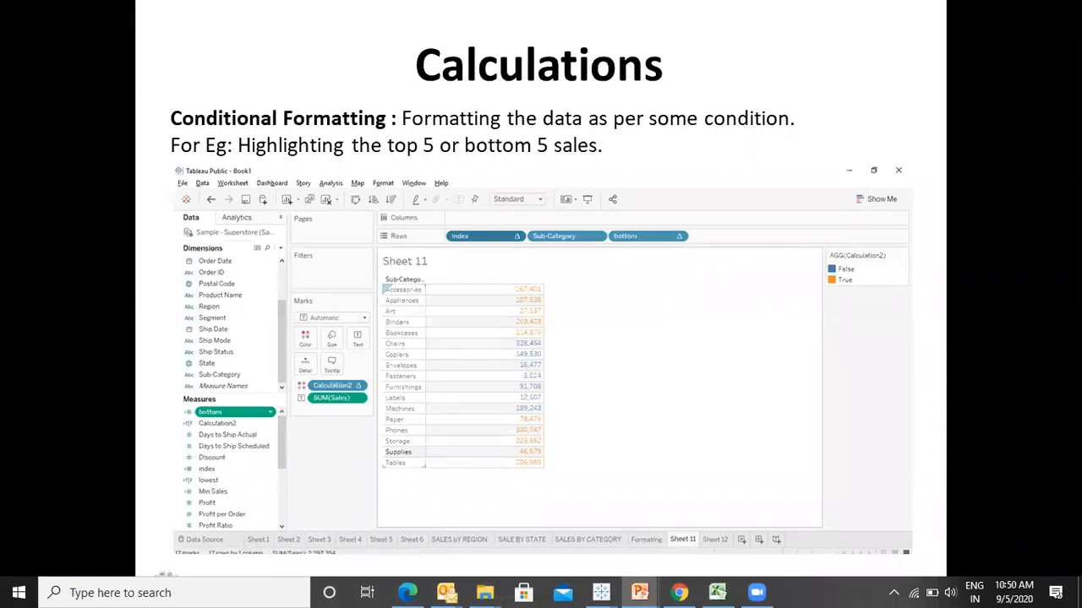
{"action": "key", "text": "alt+Tab"}
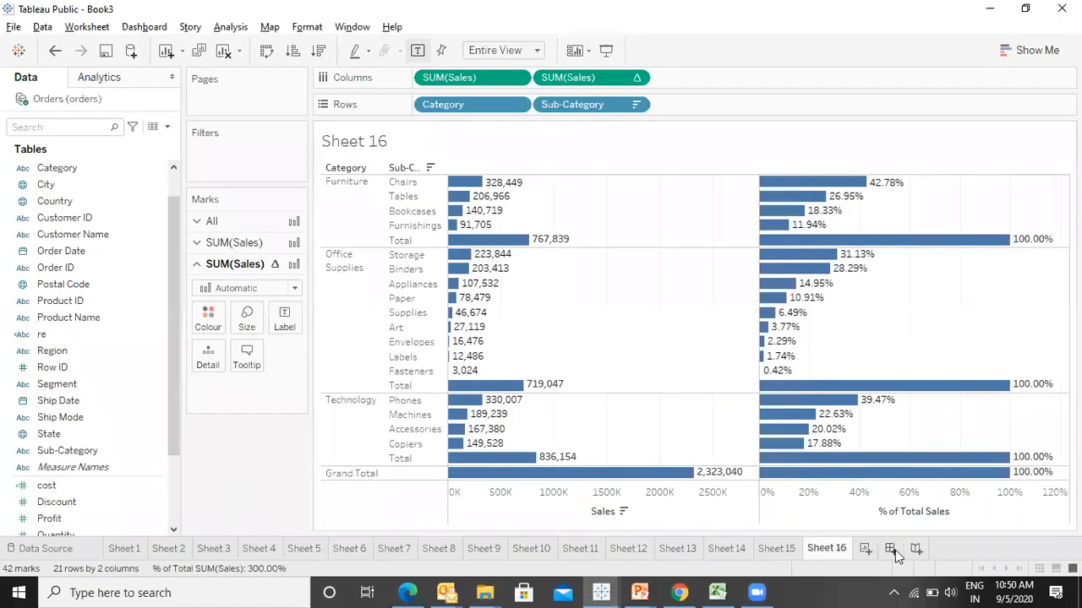
- Add a new worksheet and build a text table of Sales by Sub-Category
{"action": "left_click", "coordinate": [856, 549]}
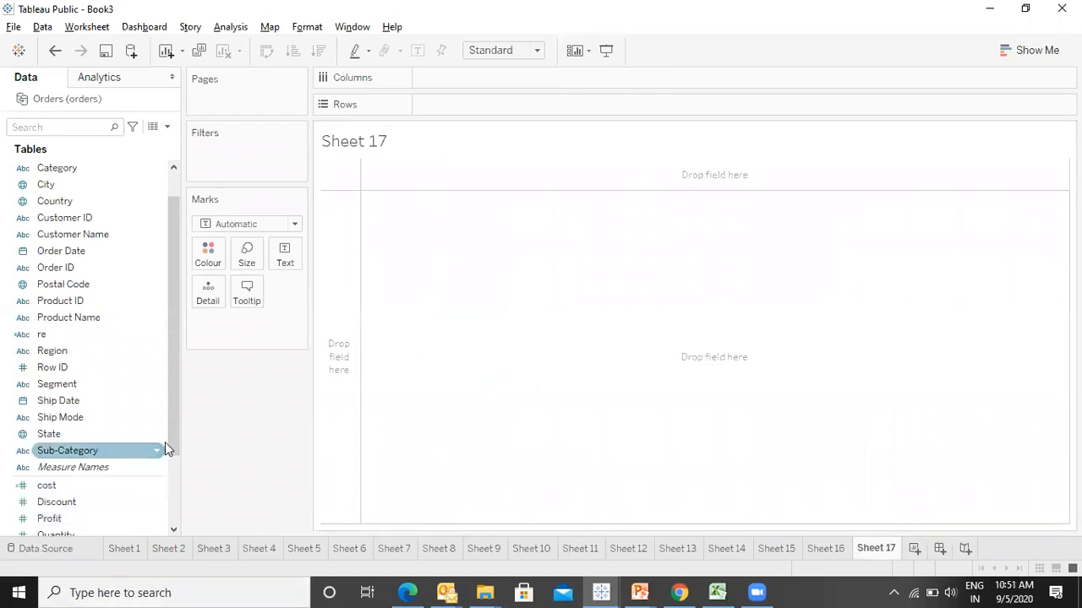
{"action": "scroll", "coordinate": [168, 443], "scroll_direction": "down", "scroll_amount": 1}
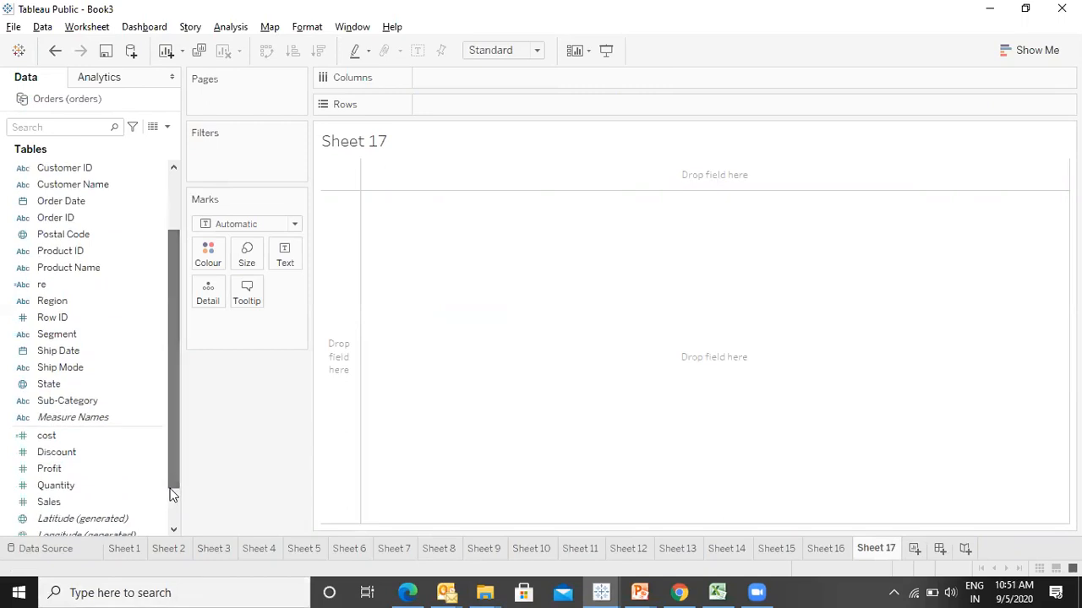
{"action": "double_click", "coordinate": [82, 499]}
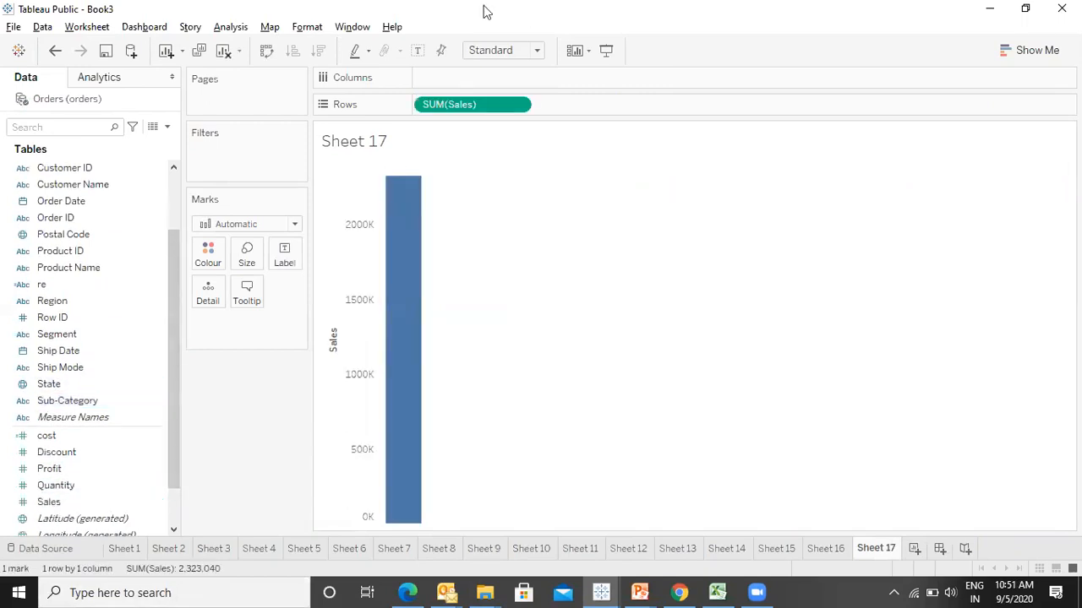
{"action": "left_click", "coordinate": [223, 49]}
{"action": "double_click", "coordinate": [77, 401]}
{"action": "double_click", "coordinate": [78, 503]}
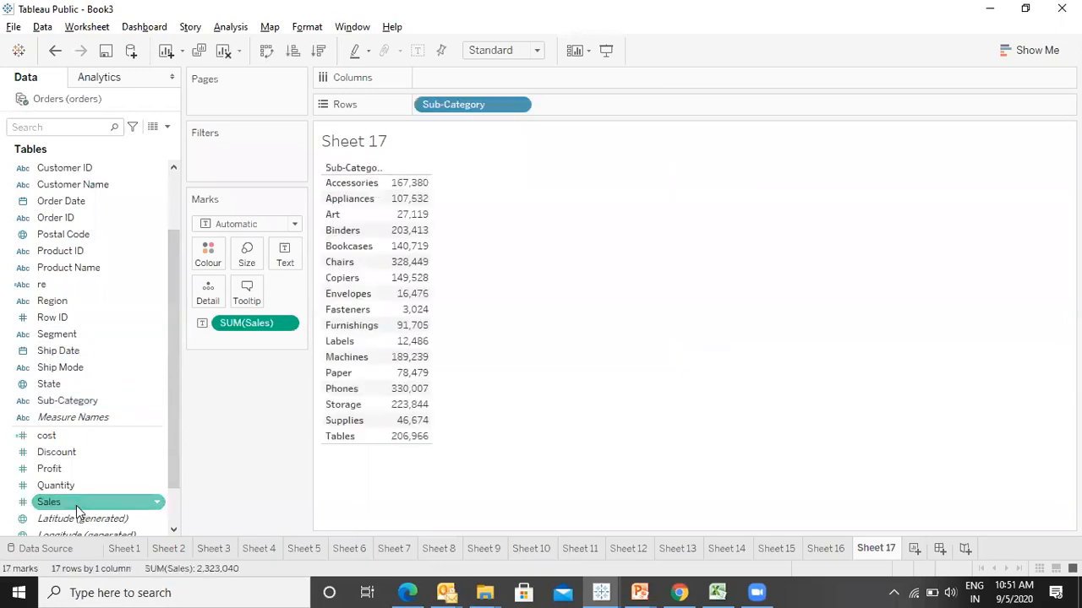
{"action": "left_click", "coordinate": [503, 53]}
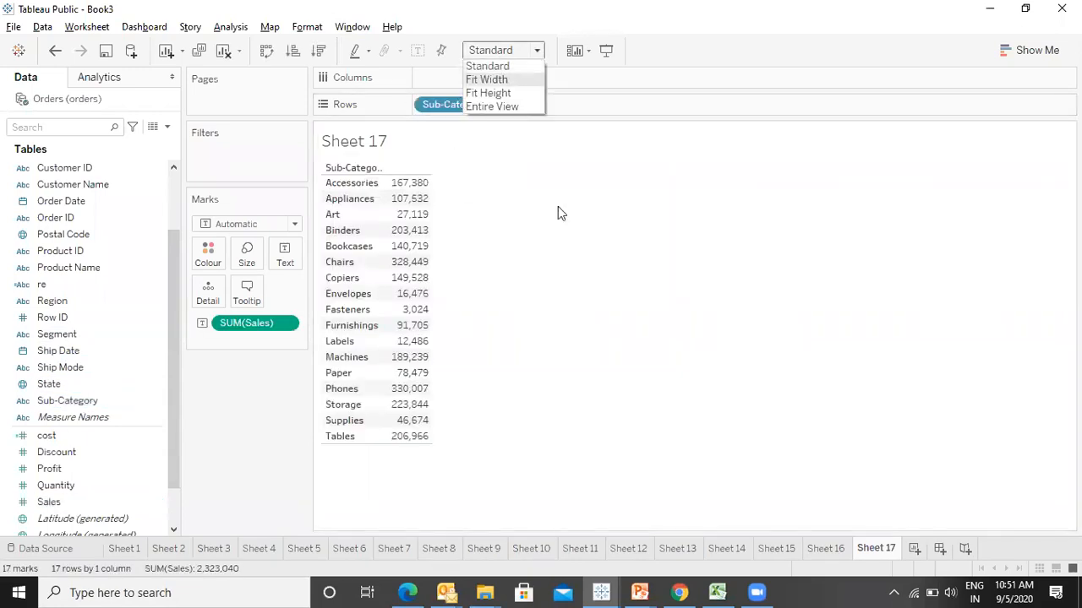
{"action": "left_click", "coordinate": [195, 389]}
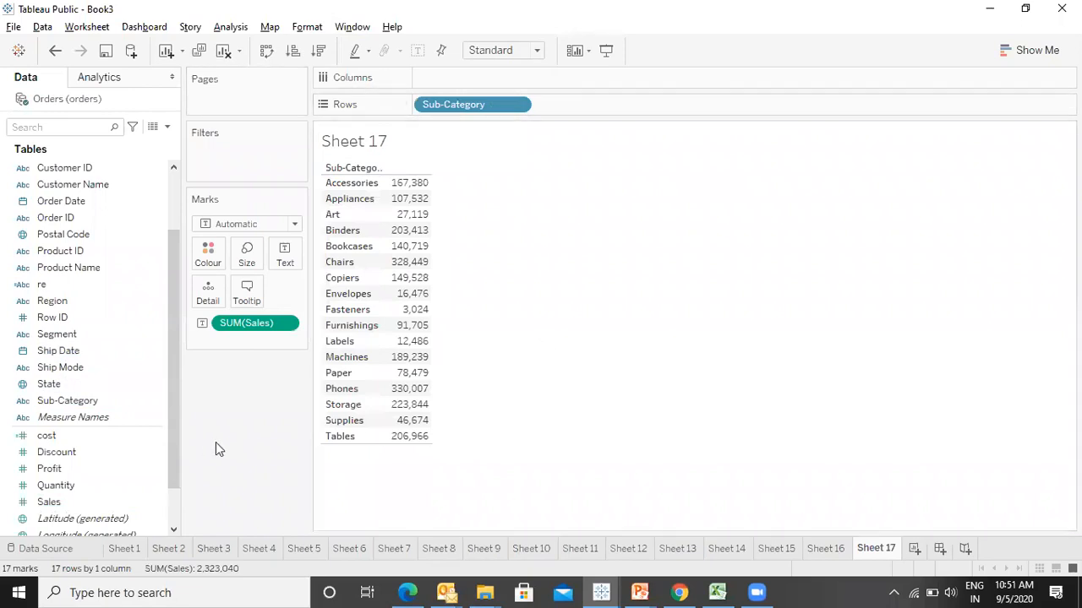
- Make the default worksheet font bold in the sheet-level font formatting
{"action": "left_click", "coordinate": [307, 27]}
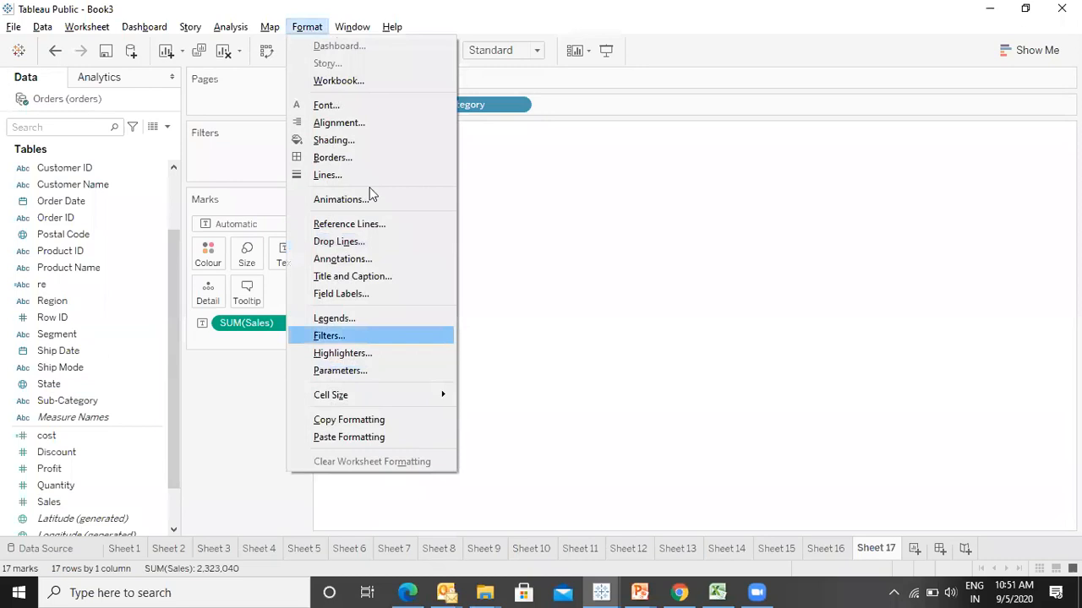
{"action": "left_click", "coordinate": [338, 106]}
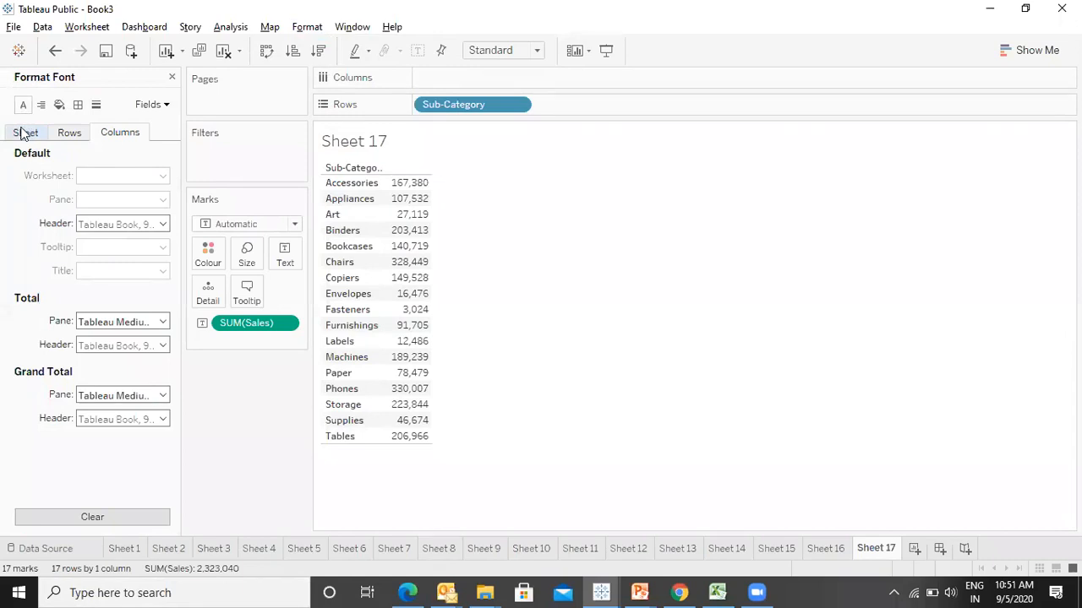
{"action": "left_click", "coordinate": [23, 132]}
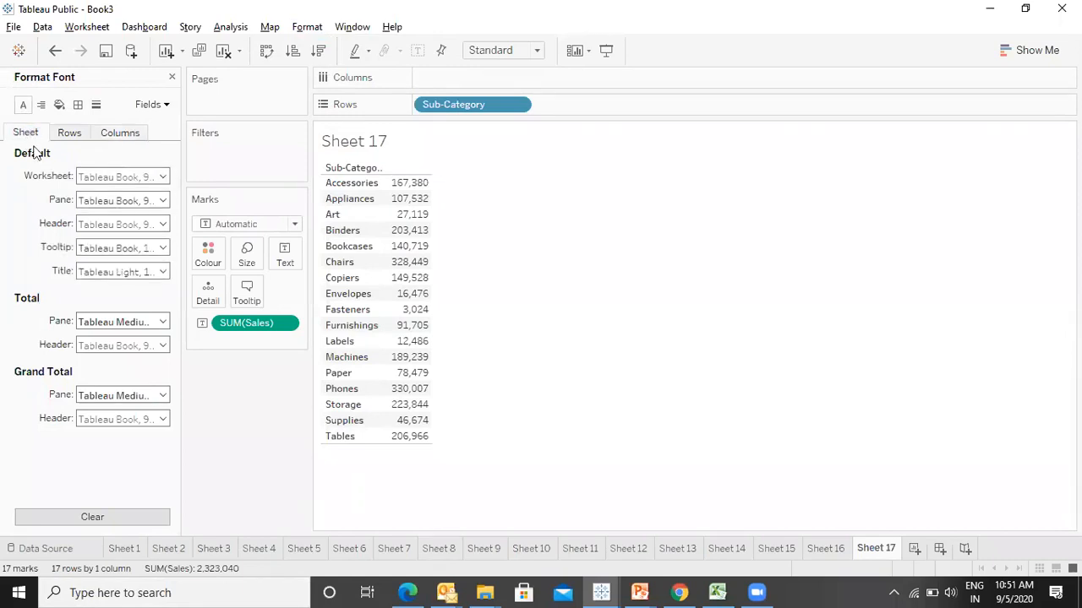
{"action": "left_click", "coordinate": [164, 176]}
{"action": "left_click", "coordinate": [135, 221]}
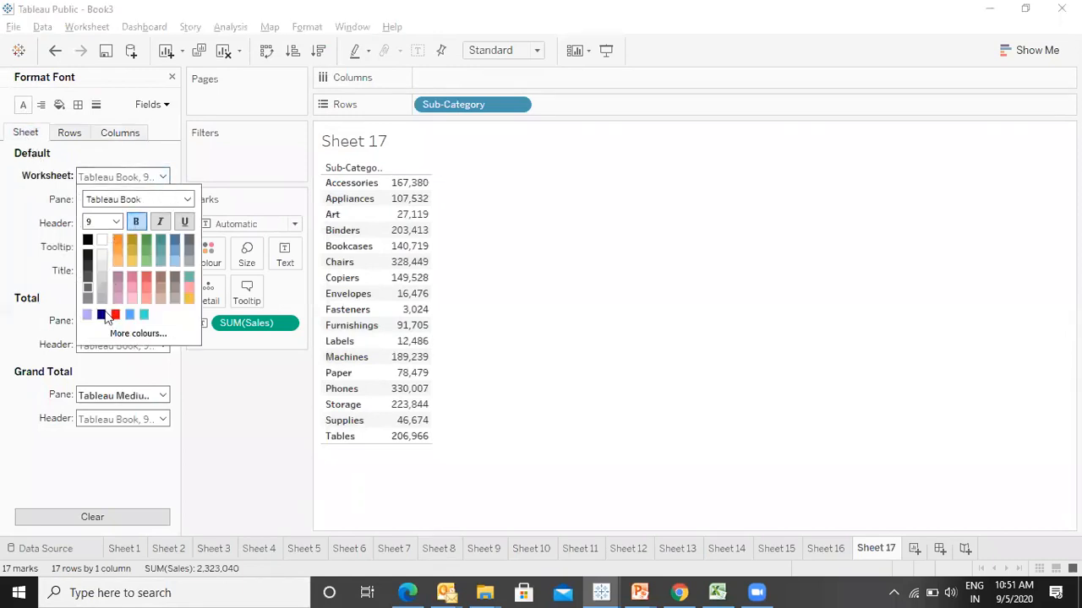
- Set the default worksheet font size to 13 and close the font formatting
{"action": "left_click", "coordinate": [116, 223]}
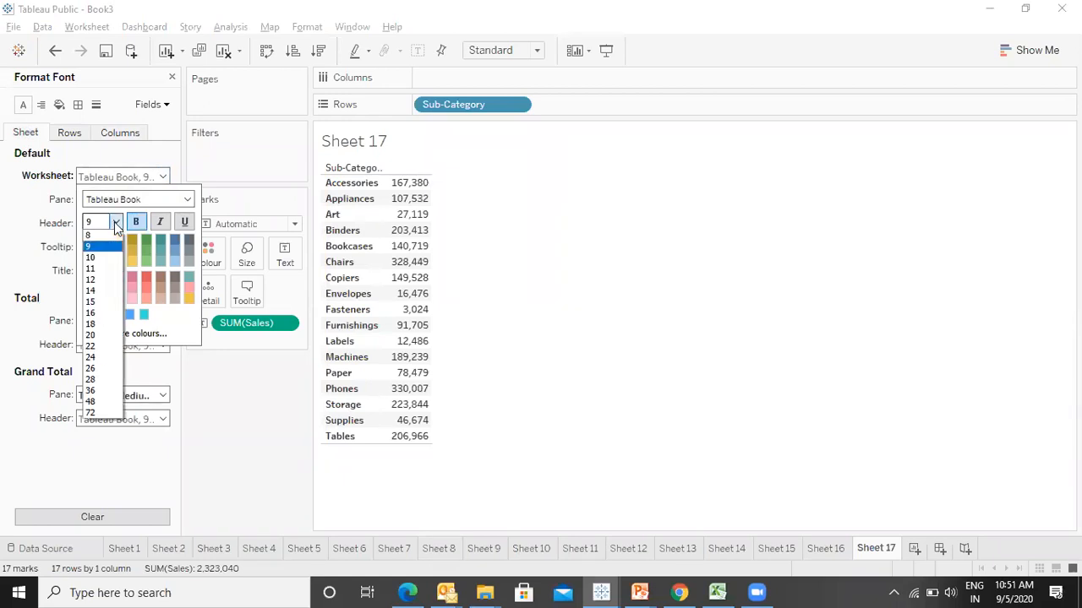
{"action": "left_click", "coordinate": [89, 290]}
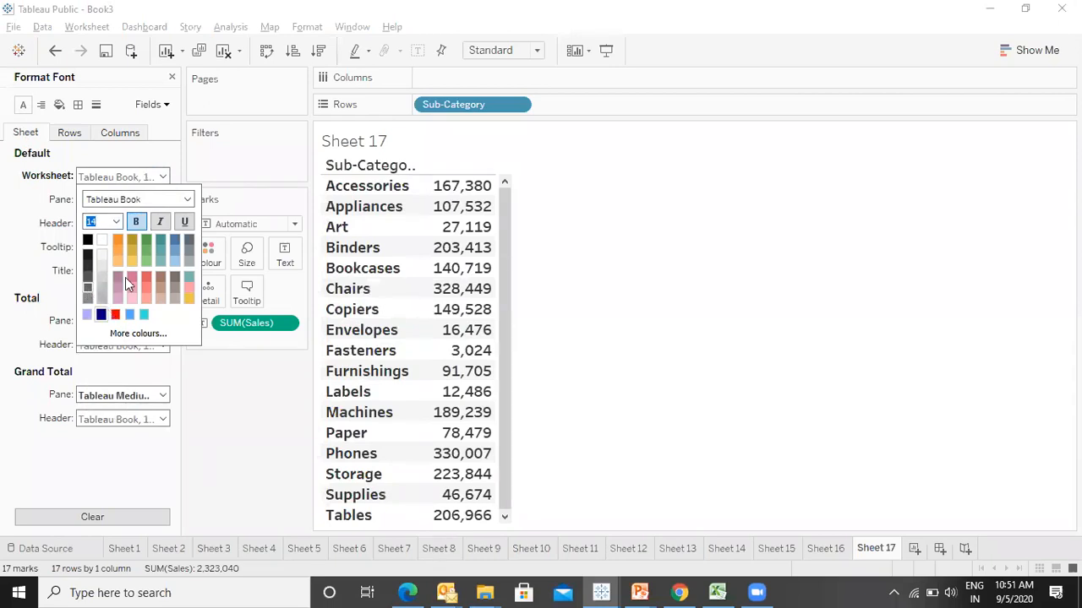
{"action": "left_click", "coordinate": [119, 221]}
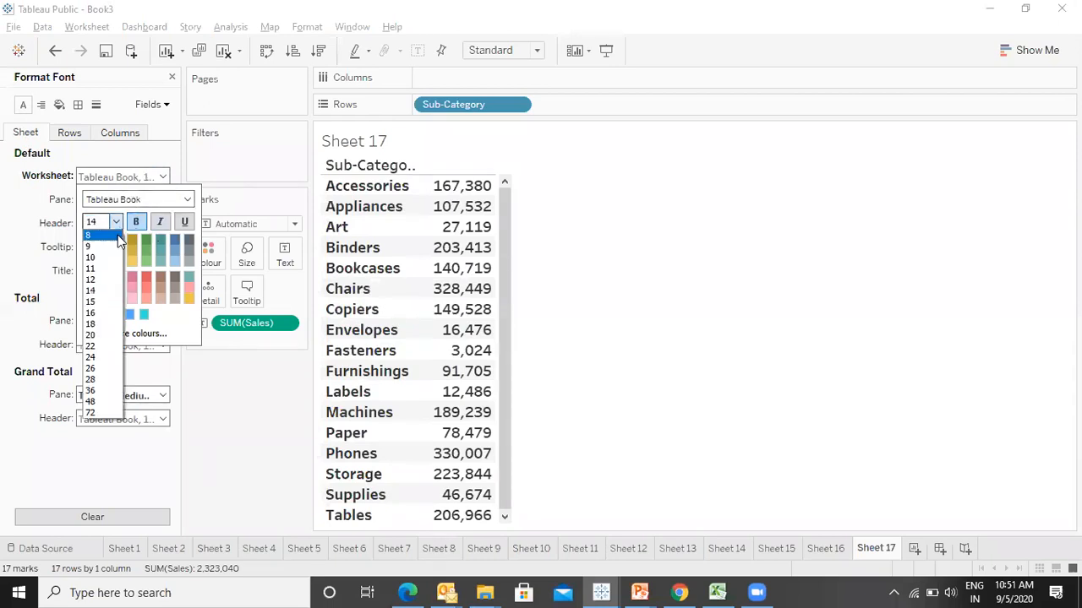
{"action": "left_click", "coordinate": [103, 277]}
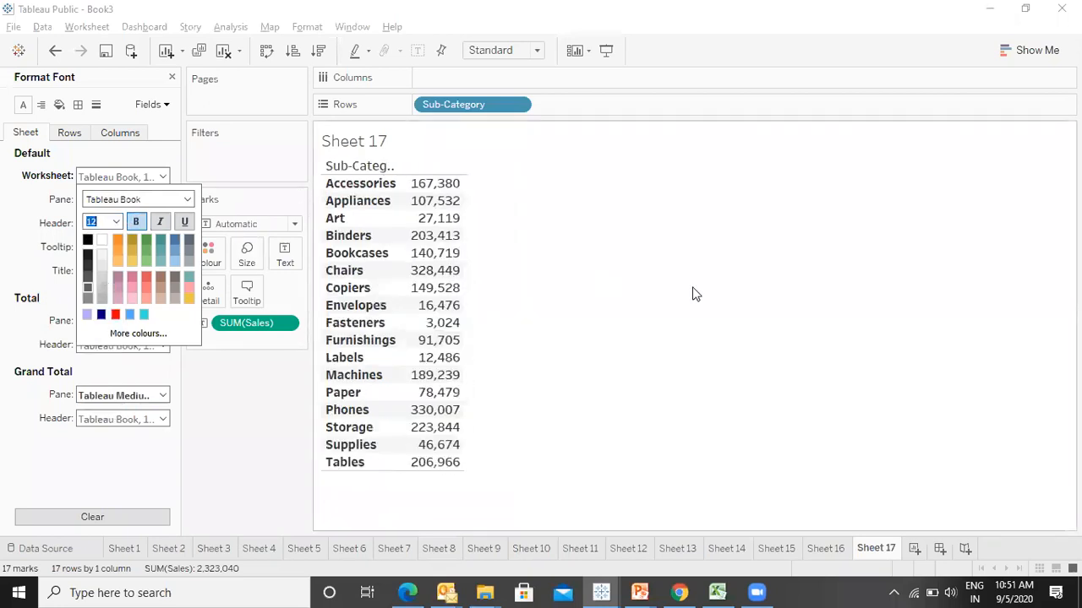
{"action": "type", "text": "13"}
{"action": "key", "text": "Return"}
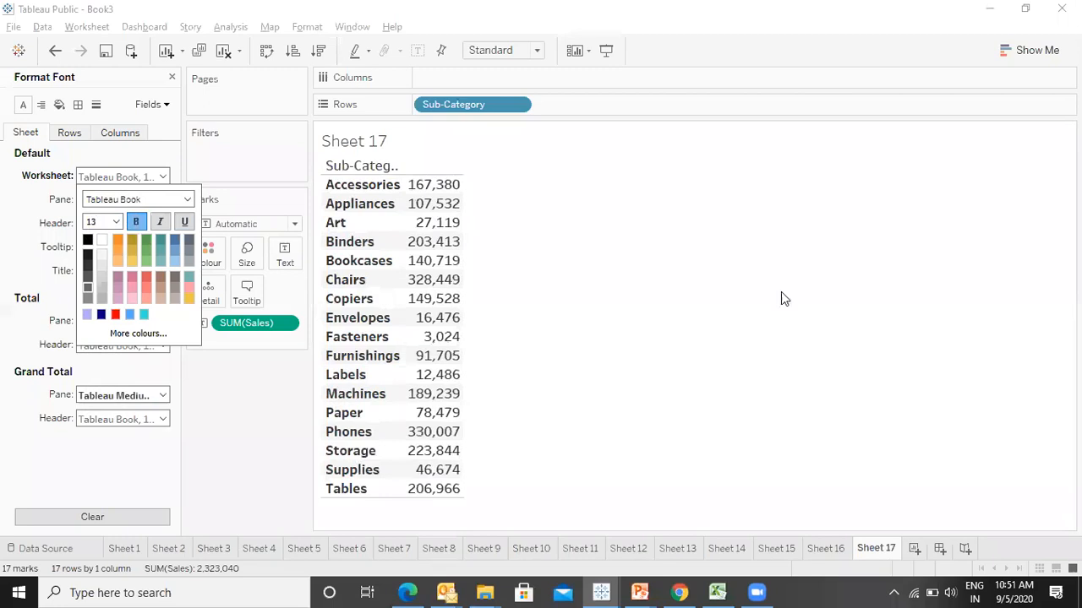
{"action": "left_click", "coordinate": [768, 192]}
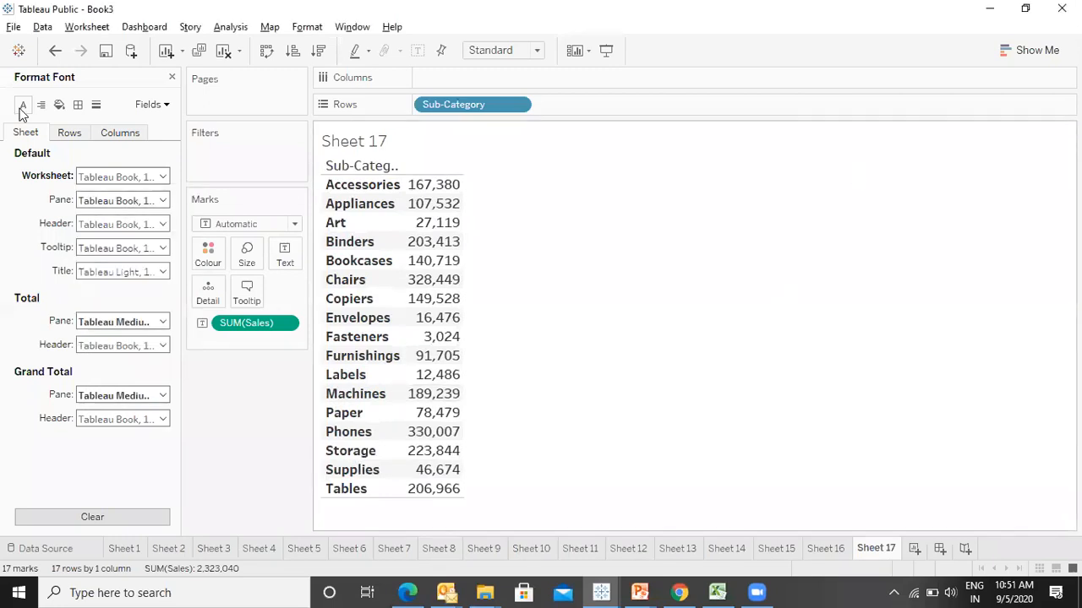
{"action": "left_click", "coordinate": [173, 76]}
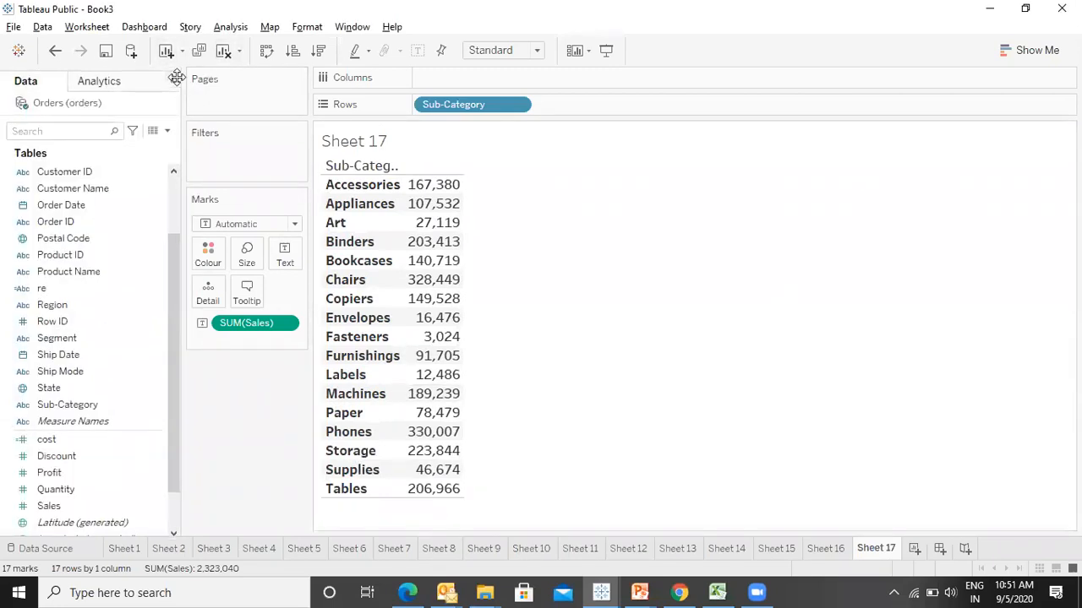
{"action": "left_click", "coordinate": [177, 77]}
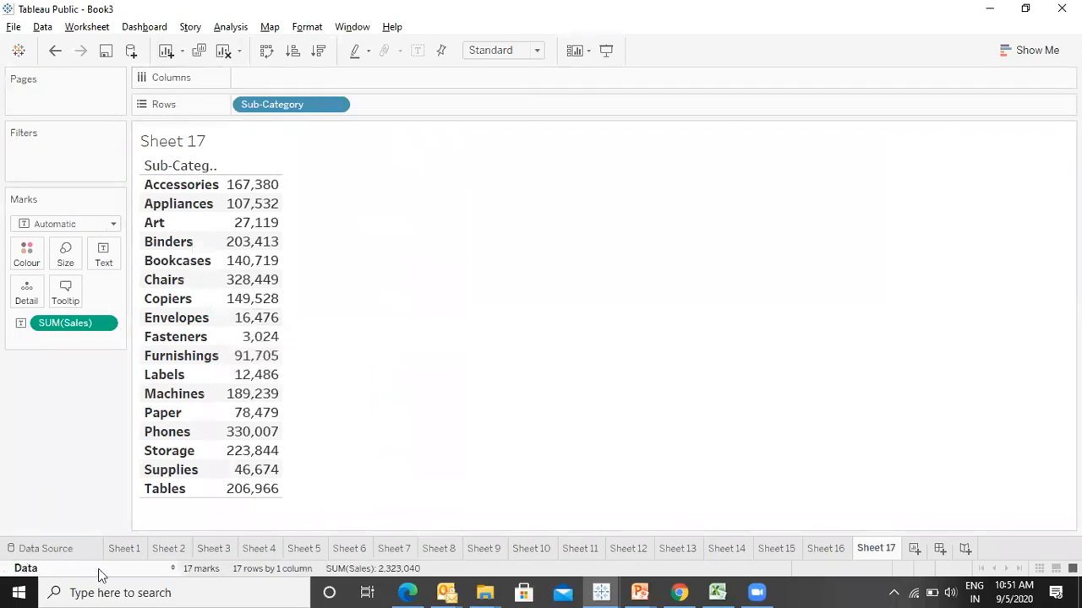
{"action": "left_click", "coordinate": [173, 569]}
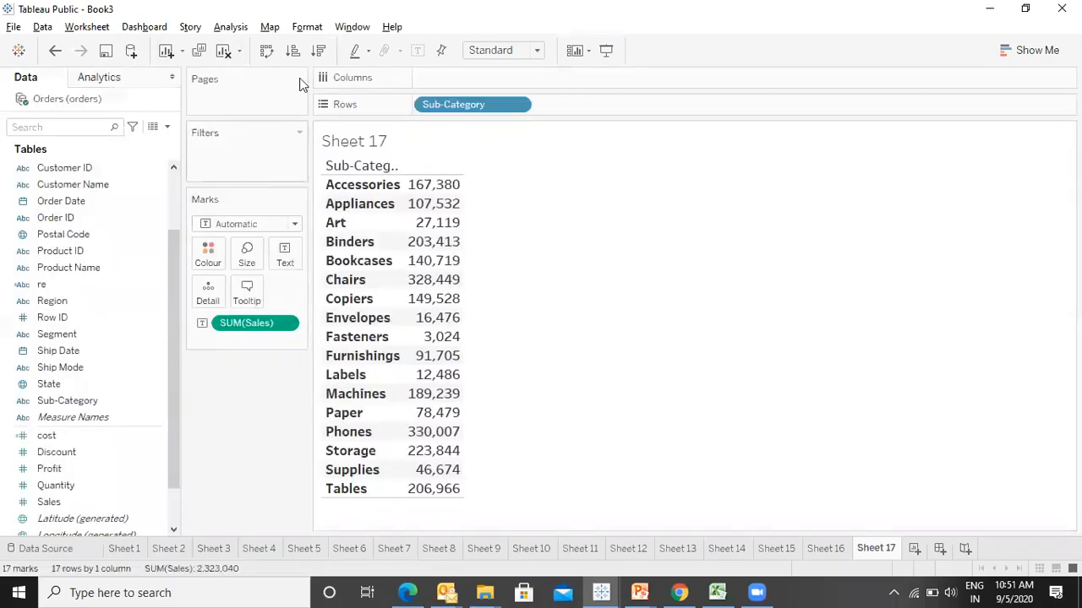
- Change the default worksheet font colour to dark blue and close the font formatting
{"action": "left_click", "coordinate": [306, 27]}
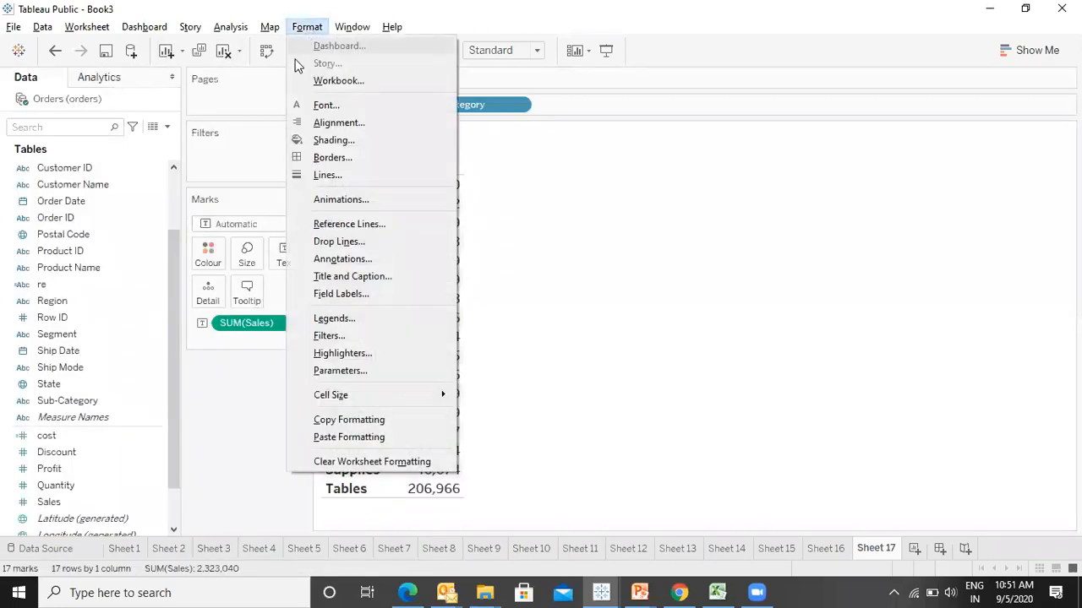
{"action": "left_click", "coordinate": [327, 106]}
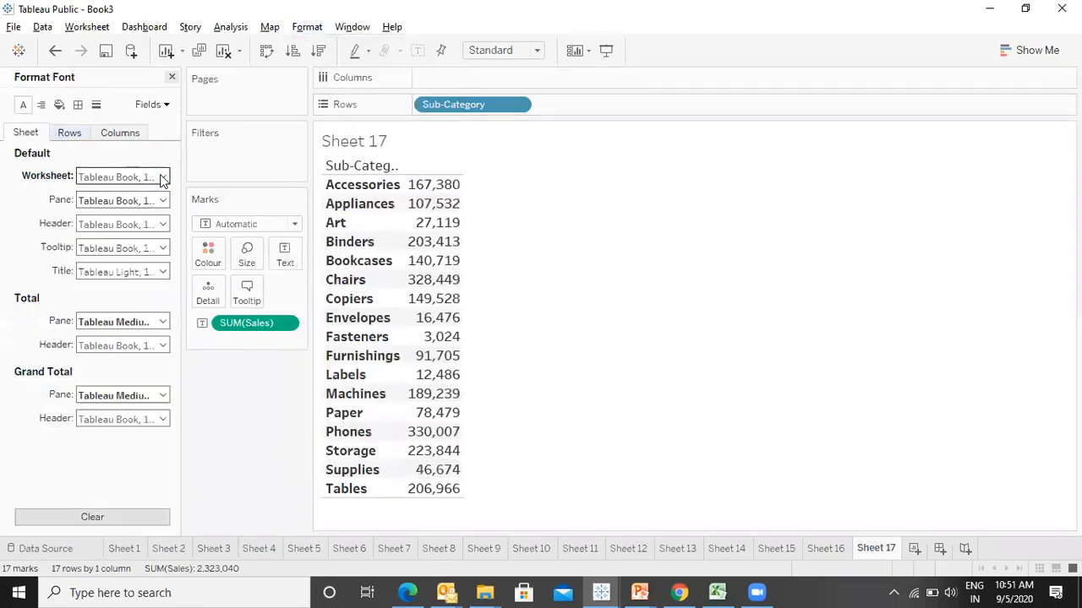
{"action": "left_click", "coordinate": [163, 177]}
{"action": "left_click", "coordinate": [101, 315]}
{"action": "left_click", "coordinate": [736, 330]}
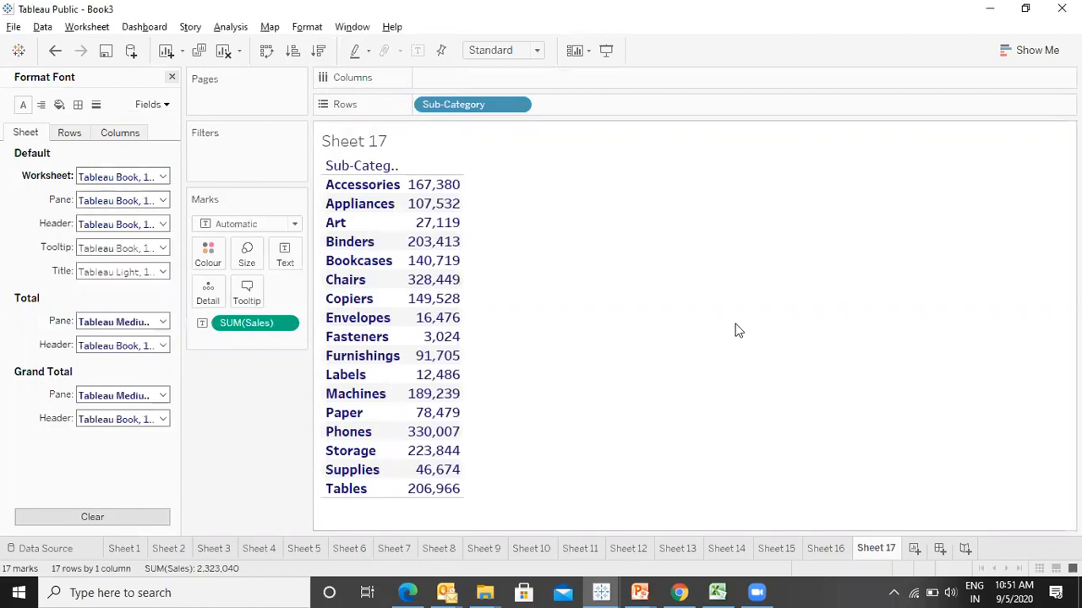
{"action": "left_click", "coordinate": [171, 77]}
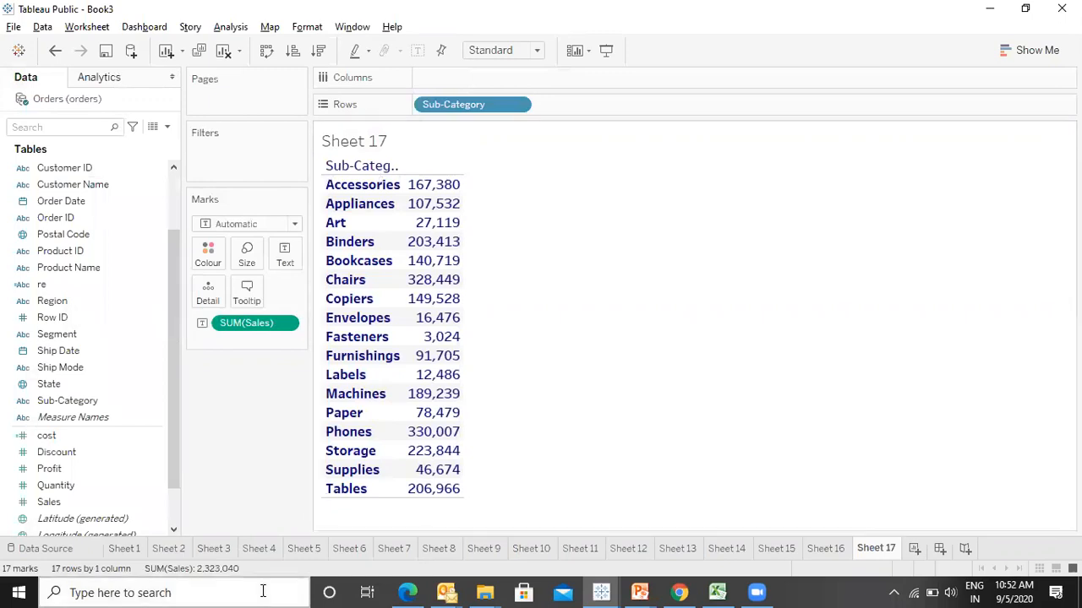
- Sort the sub-categories in descending order by Sales
{"action": "mouse_move", "coordinate": [423, 211]}
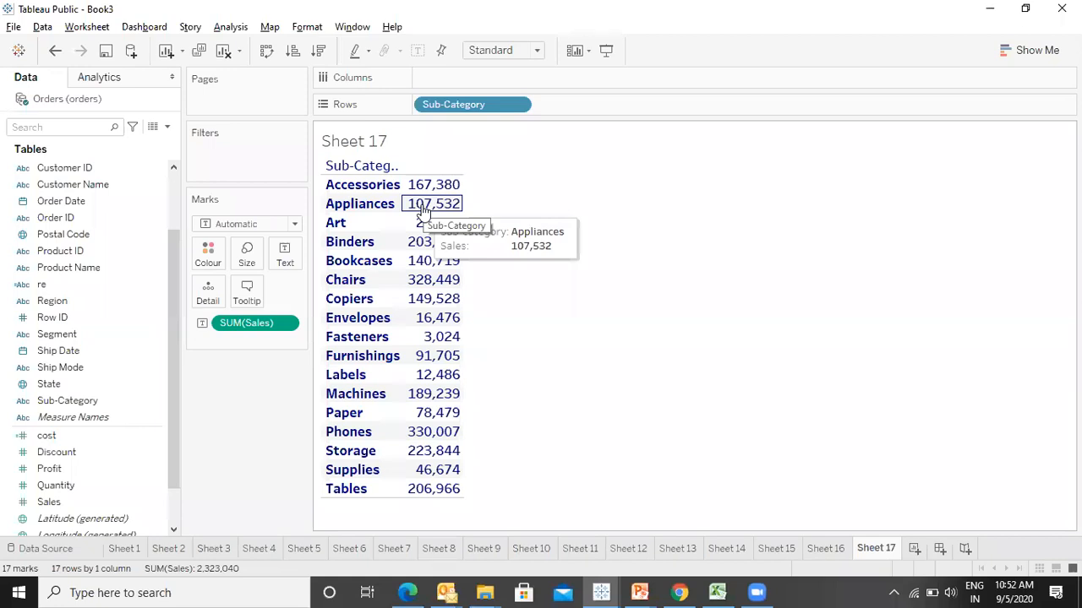
{"action": "left_click", "coordinate": [325, 51]}
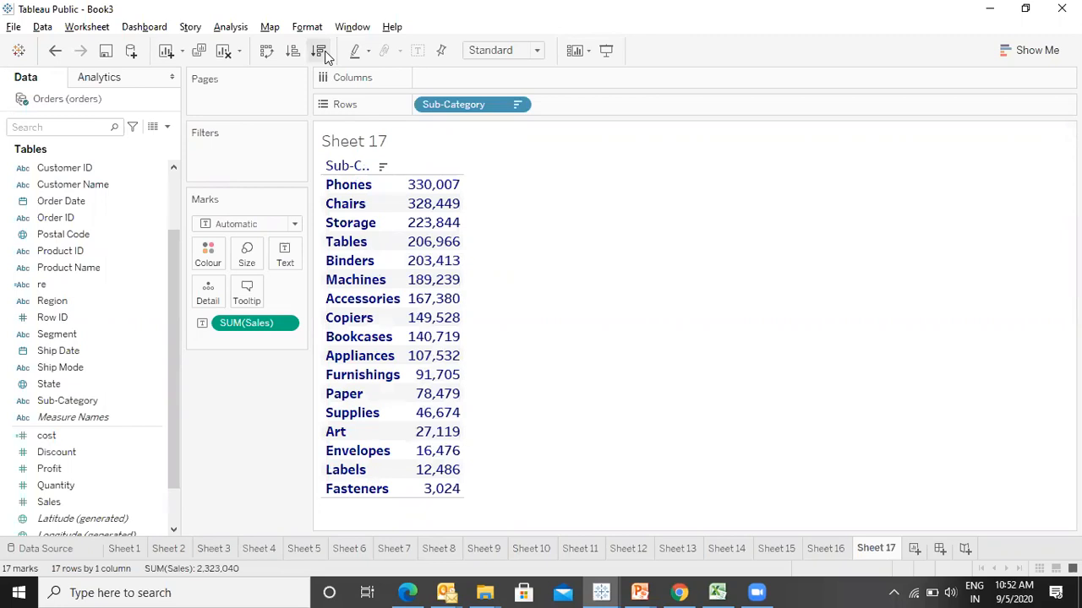
- Start a new calculated field and name it ind
{"action": "left_click", "coordinate": [231, 28]}
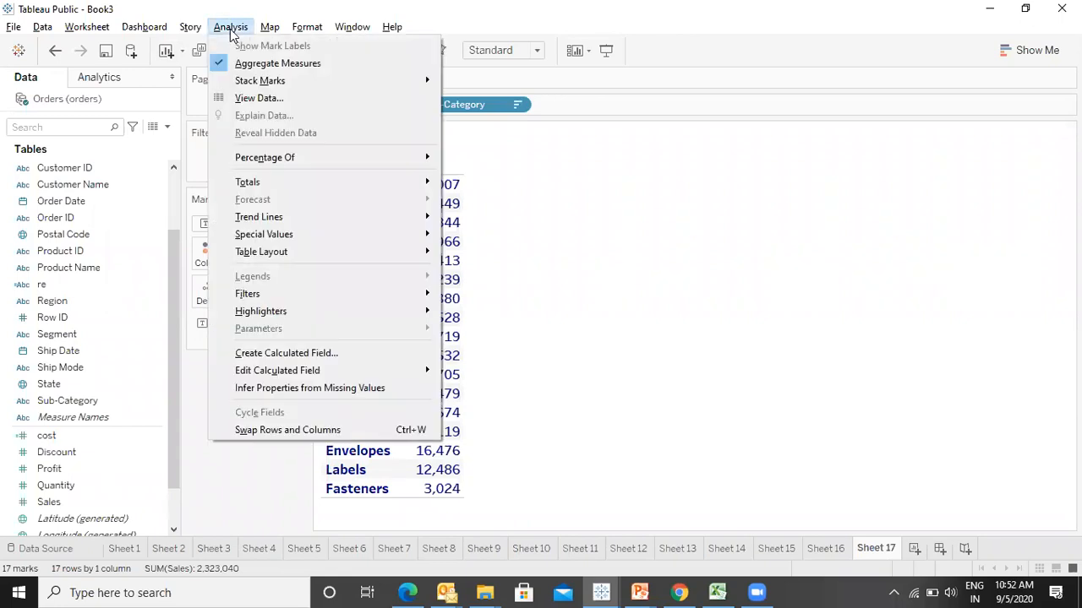
{"action": "left_click", "coordinate": [312, 355]}
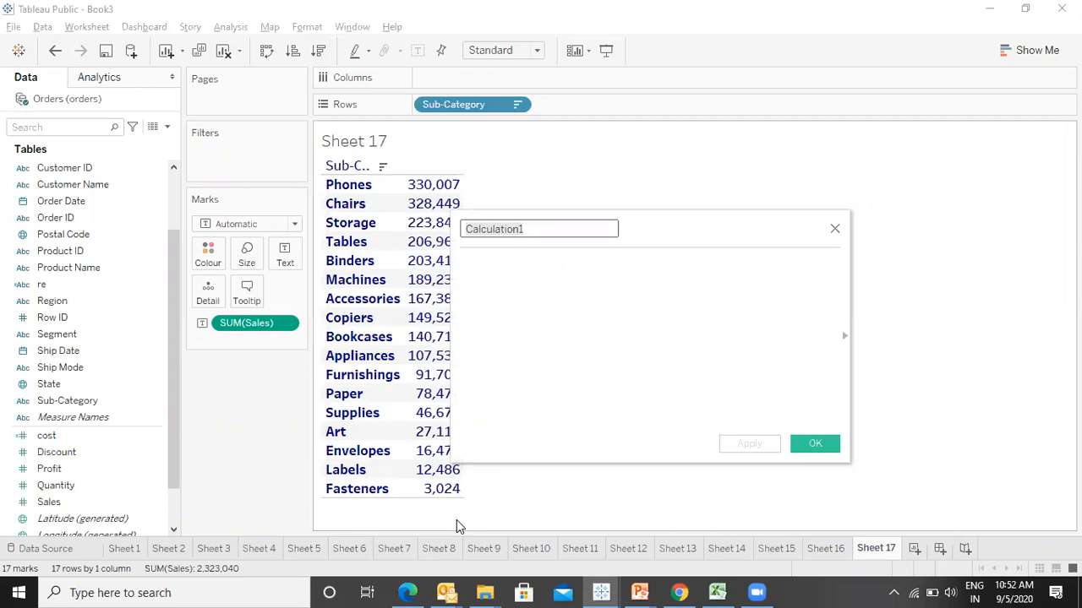
{"action": "key", "text": "BackSpace"}
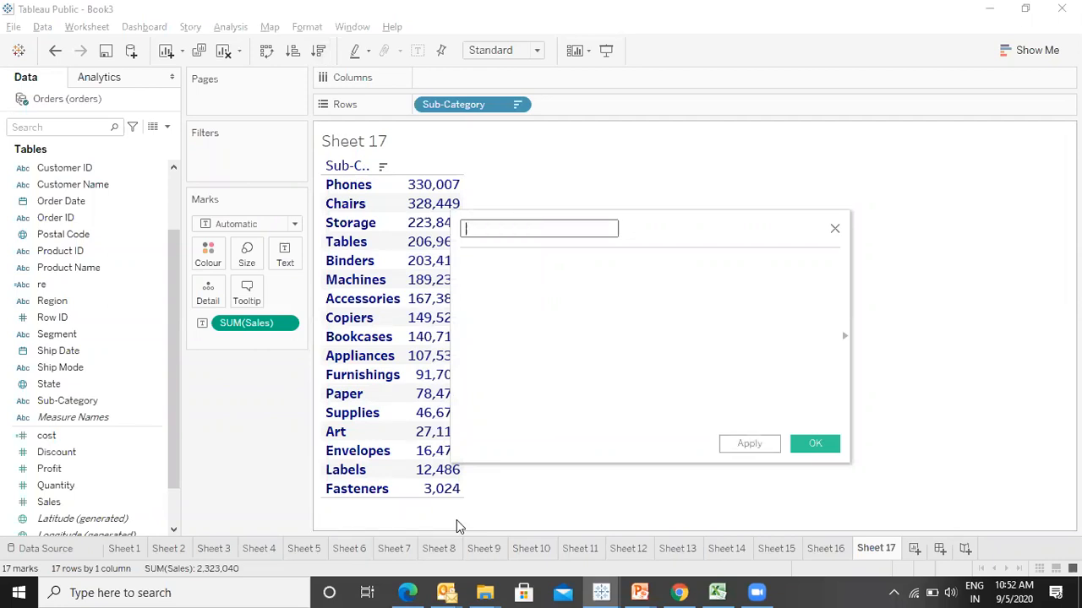
{"action": "type", "text": "w"}
{"action": "key", "text": "BackSpace"}
{"action": "type", "text": "ind"}
{"action": "key", "text": "Tab"}
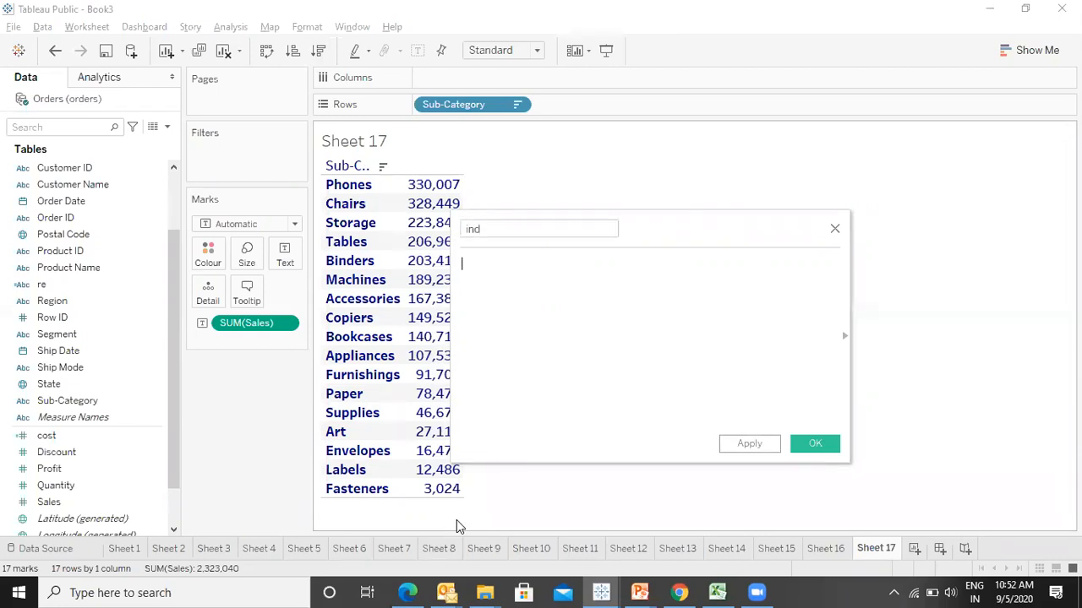
- Define the ind field with the formula INDEX(), save it, and add it to the table as a measure
{"action": "type", "text": "ind"}
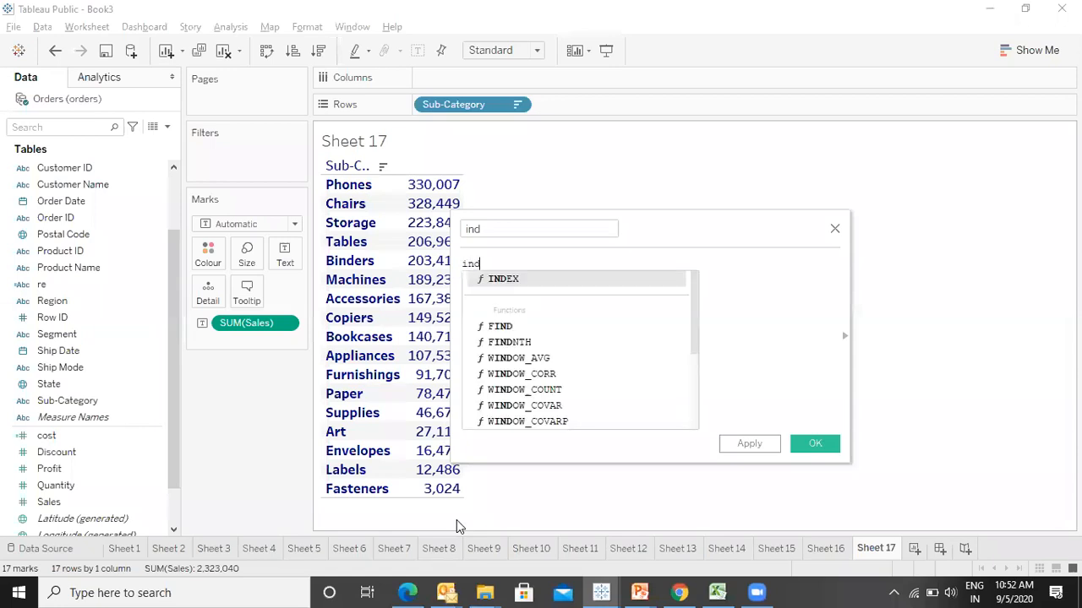
{"action": "key", "text": "Return"}
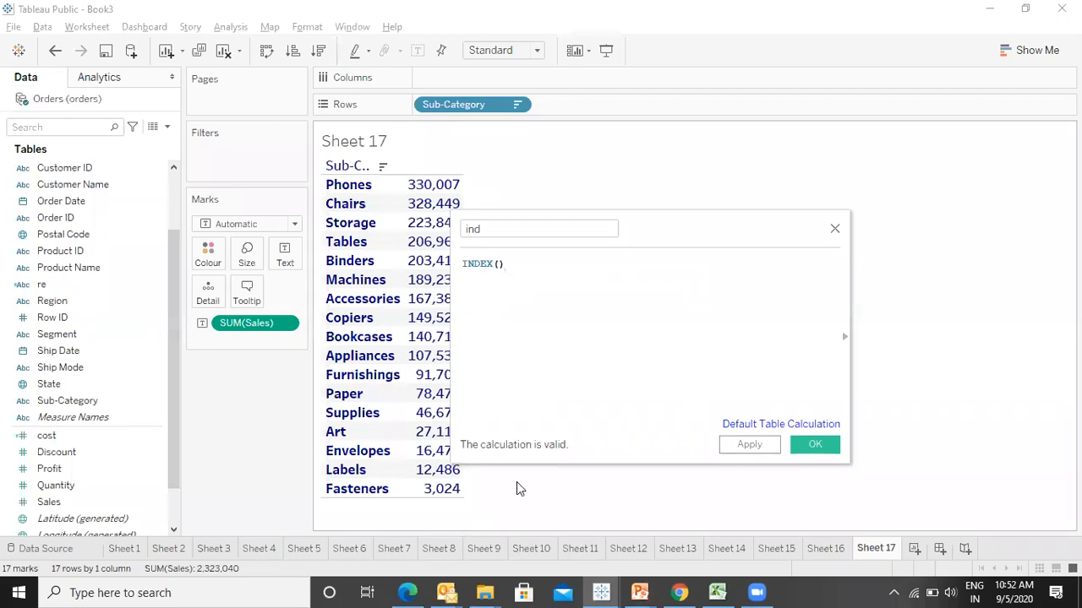
{"action": "left_click", "coordinate": [811, 445]}
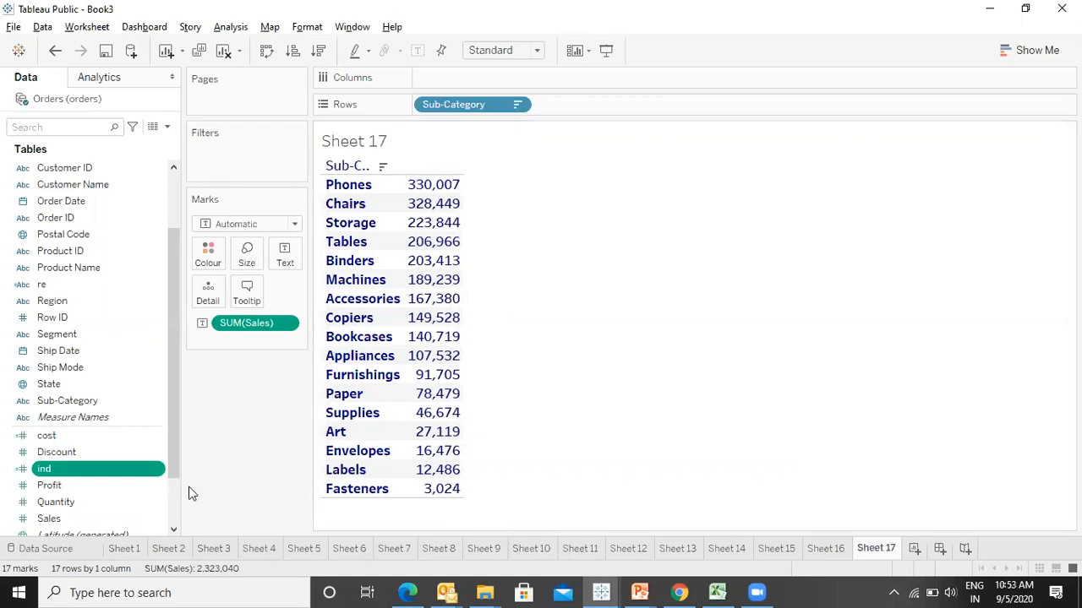
{"action": "double_click", "coordinate": [44, 470]}
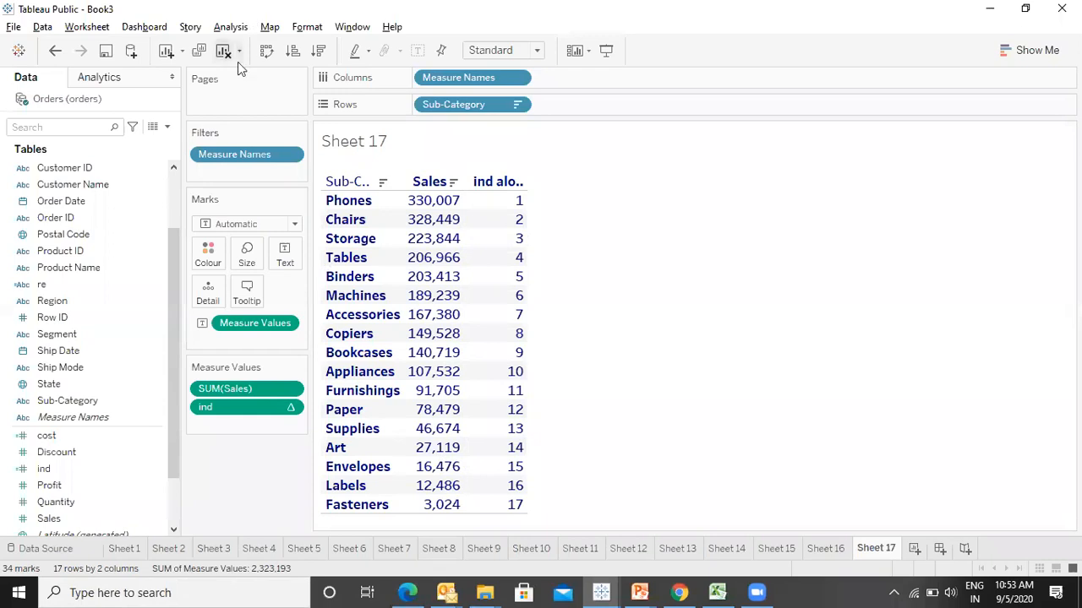
- Start another calculated field and name it Top5
{"action": "left_click", "coordinate": [229, 27]}
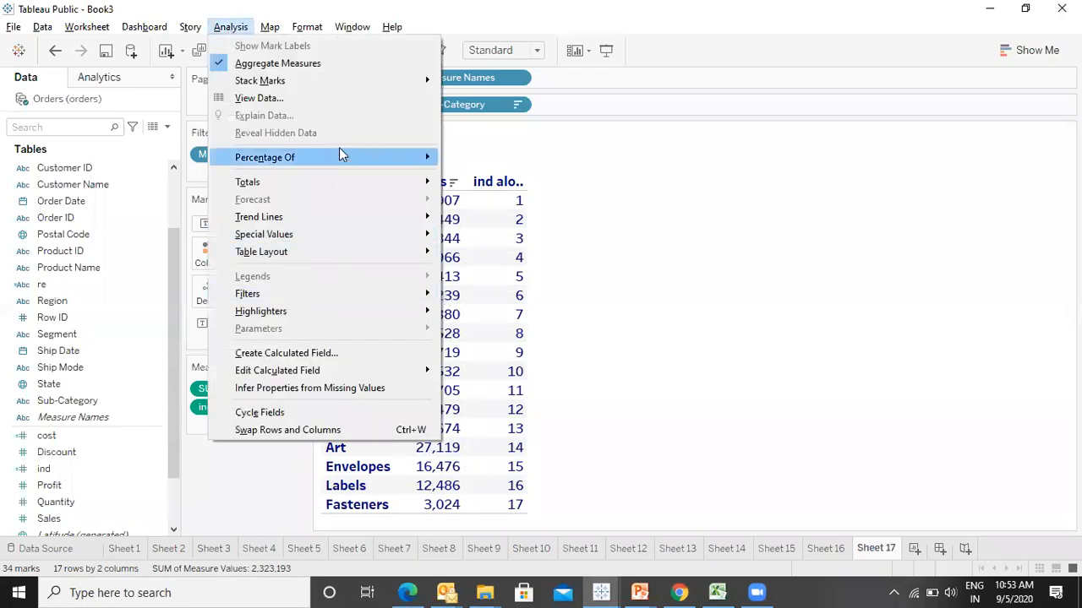
{"action": "left_click", "coordinate": [306, 354]}
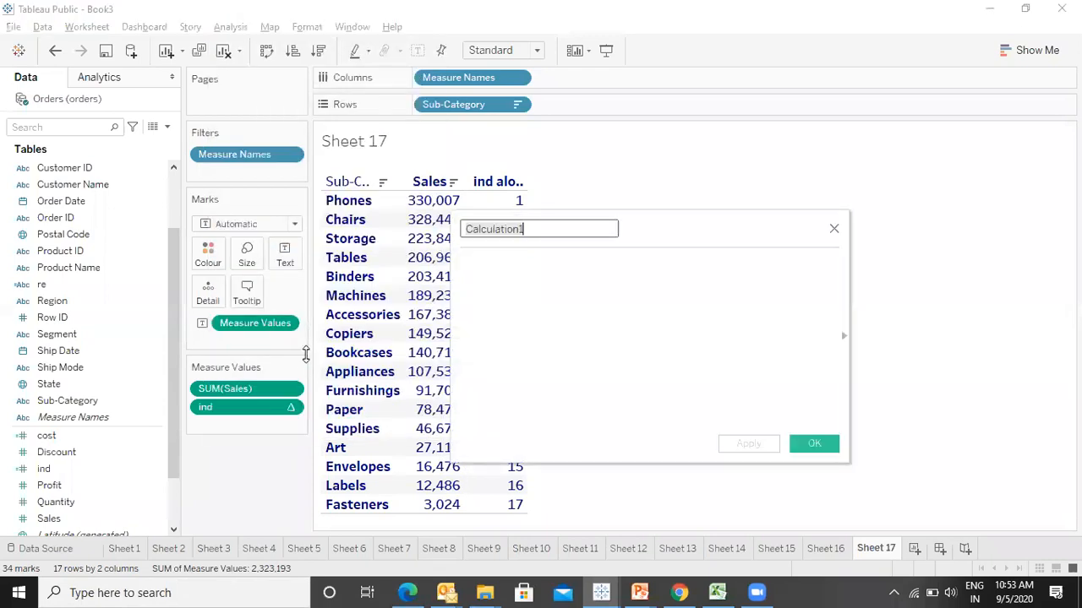
{"action": "key", "text": "ctrl+a"}
{"action": "key", "text": "BackSpace"}
{"action": "type", "text": "top"}
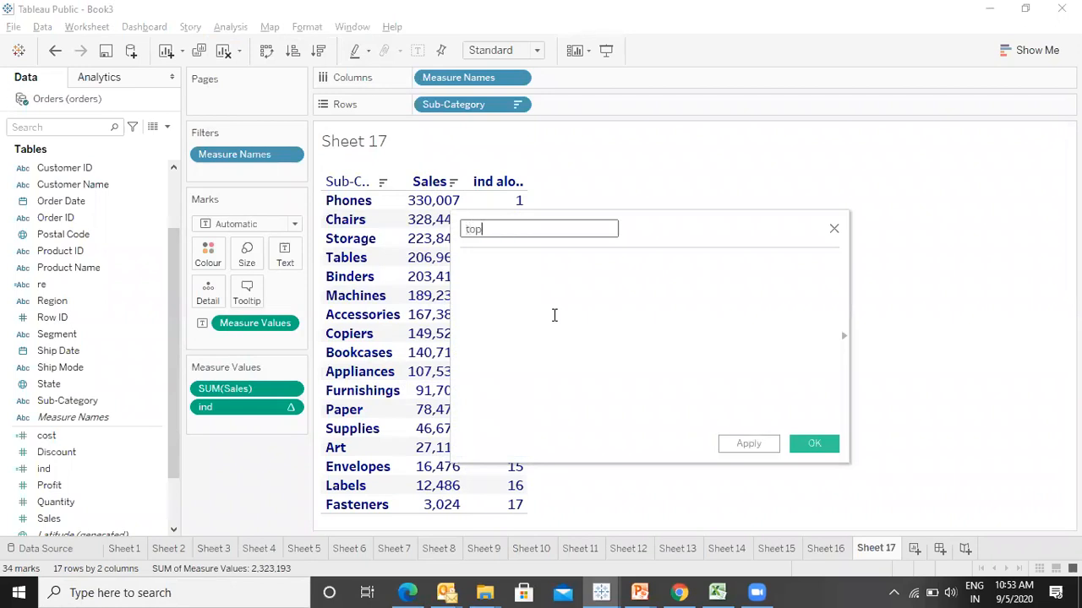
{"action": "type", "text": "5"}
{"action": "key", "text": "Left"}
{"action": "key", "text": "Left"}
{"action": "key", "text": "Left"}
{"action": "key", "text": "BackSpace"}
{"action": "type", "text": "T"}
{"action": "key", "text": "End"}
- Define the Top5 field with the formula [ind]<=5 and save it
{"action": "left_click", "coordinate": [554, 304]}
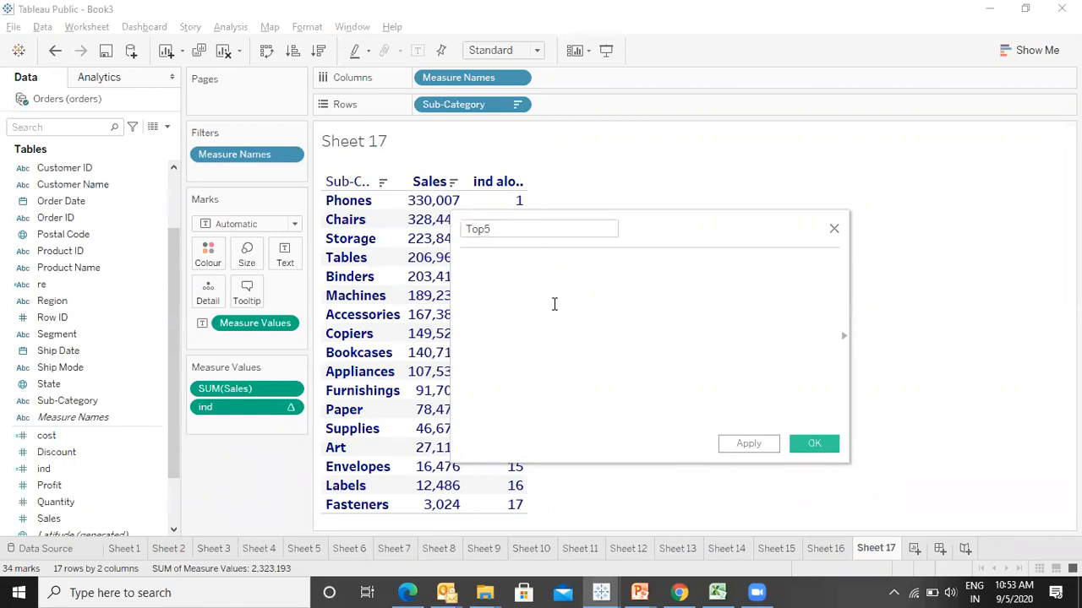
{"action": "type", "text": "ind"}
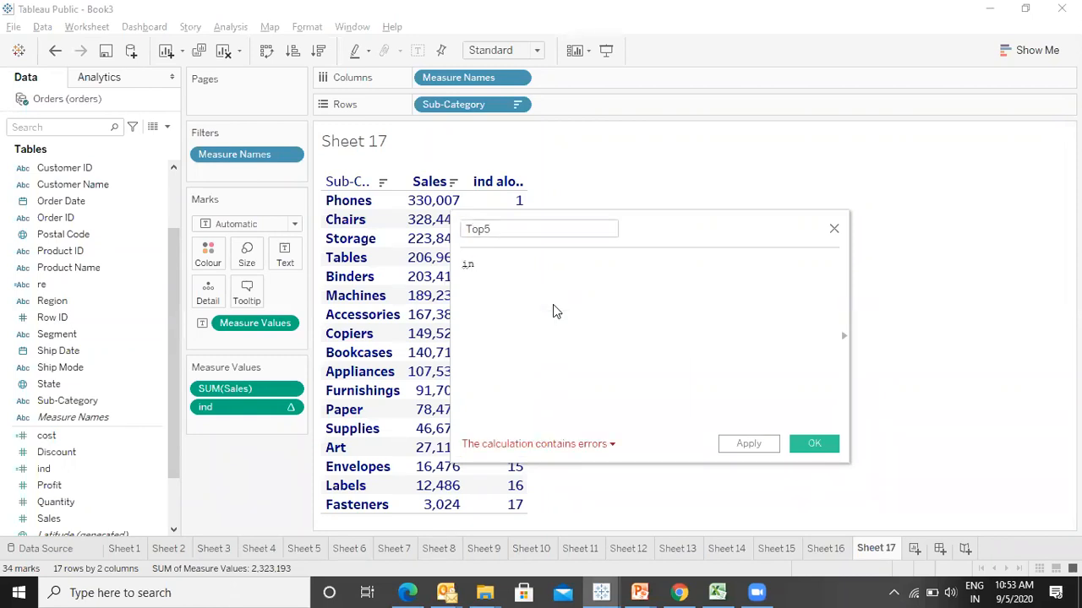
{"action": "key", "text": "Return"}
{"action": "type", "text": "<=5"}
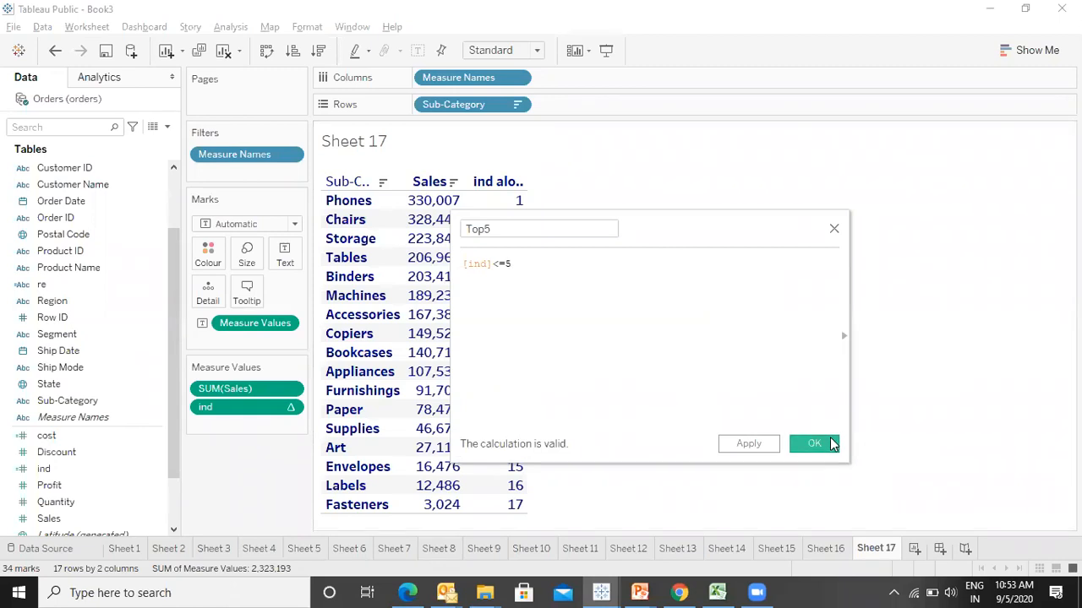
{"action": "left_click", "coordinate": [814, 444]}
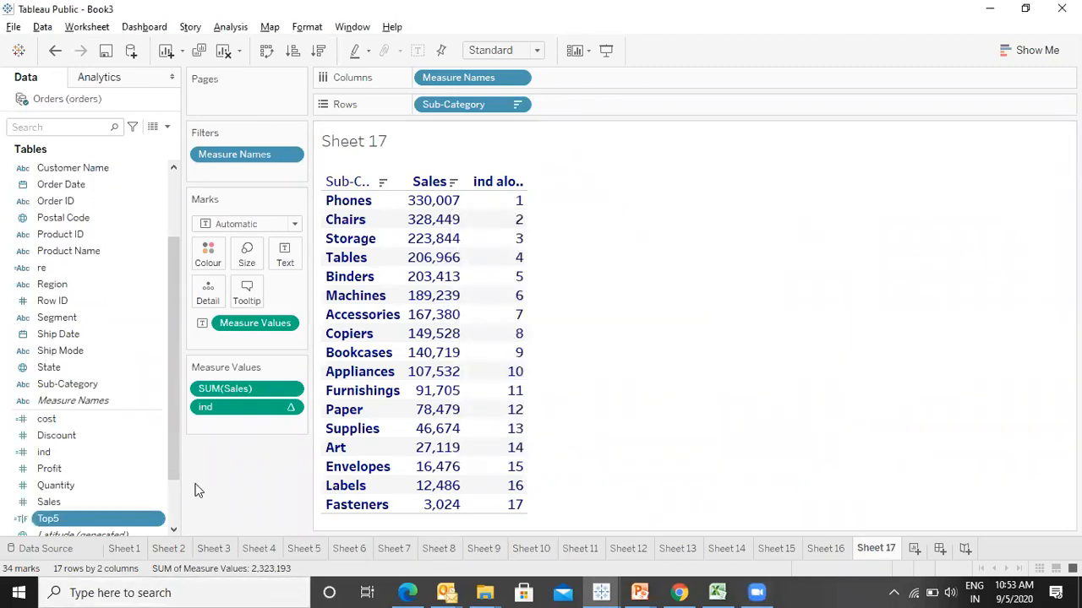
- Colour the table values by the Top5 field
{"action": "left_click_drag", "start_coordinate": [174, 469], "coordinate": [174, 502]}
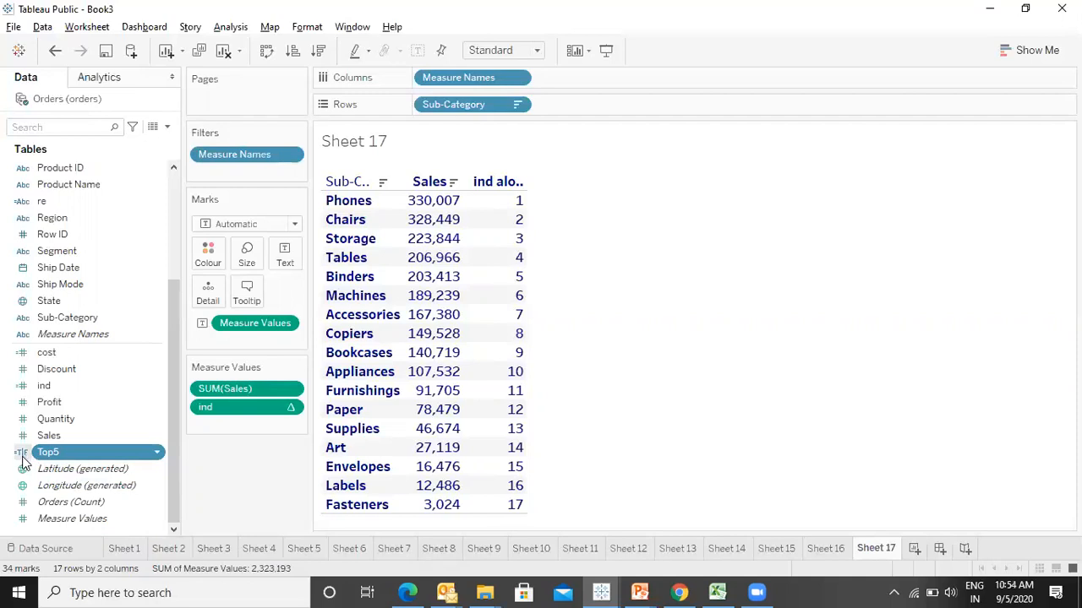
{"action": "left_click_drag", "start_coordinate": [28, 459], "coordinate": [214, 255]}
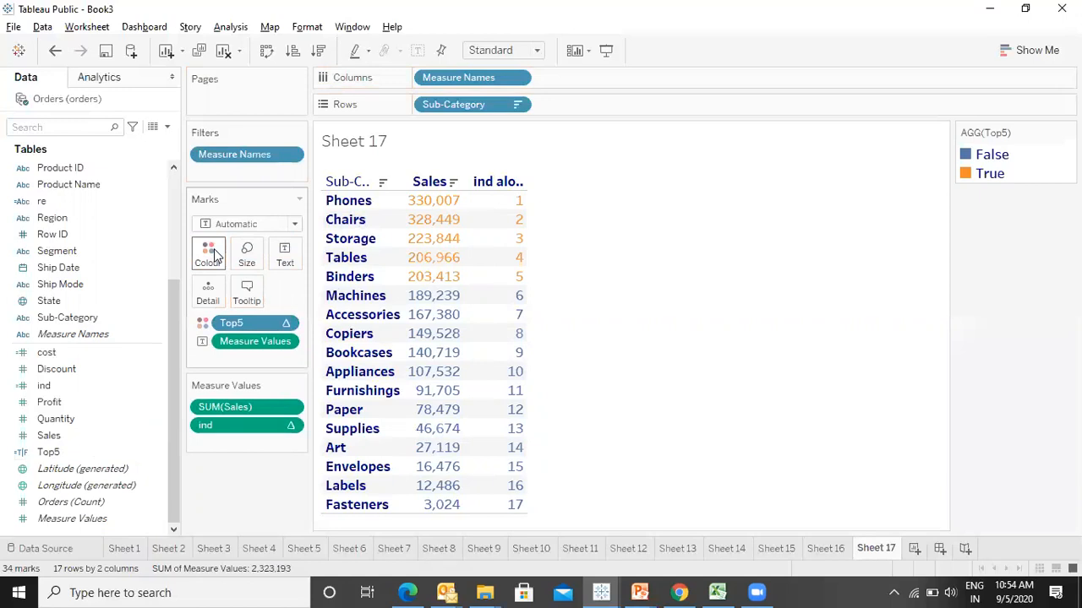
- Show the sheet in presentation mode, save the workbook with the replacement accepted, and return to the normal view
{"action": "key", "text": "F7"}
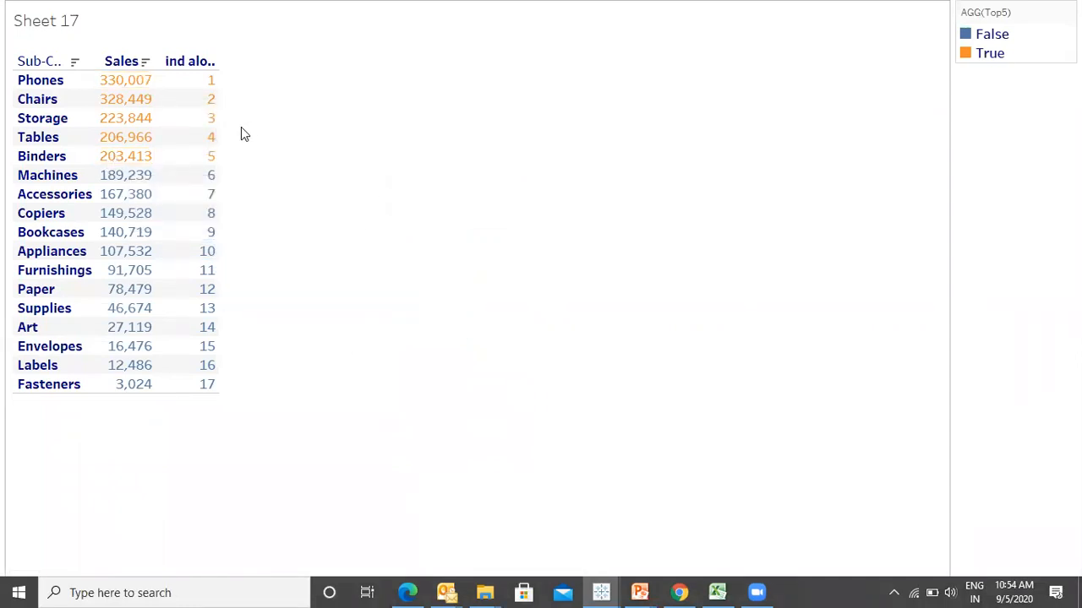
{"action": "key", "text": "ctrl+s"}
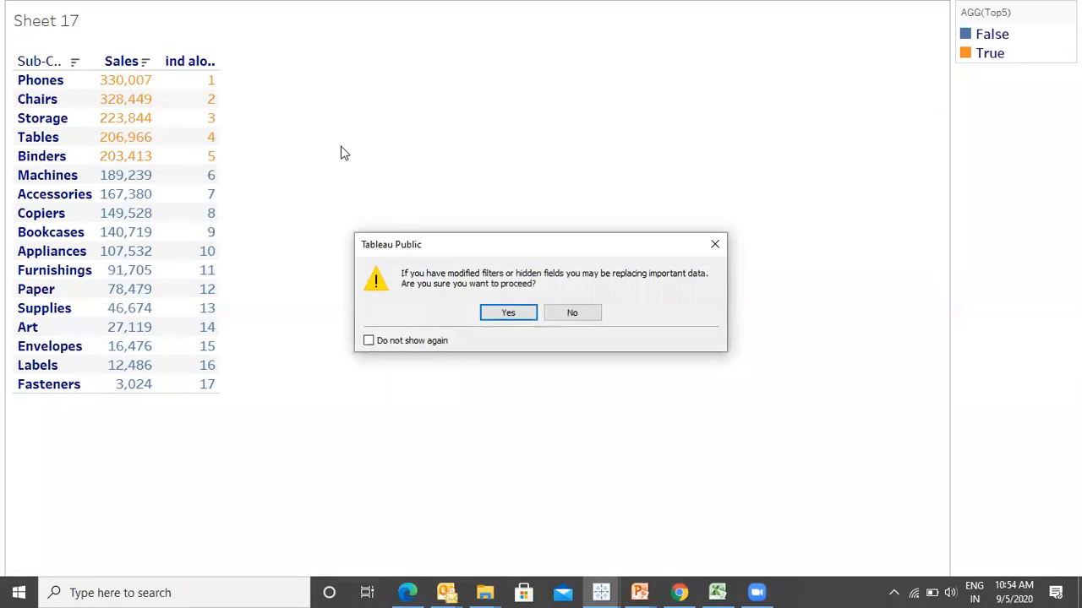
{"action": "key", "text": "Return"}
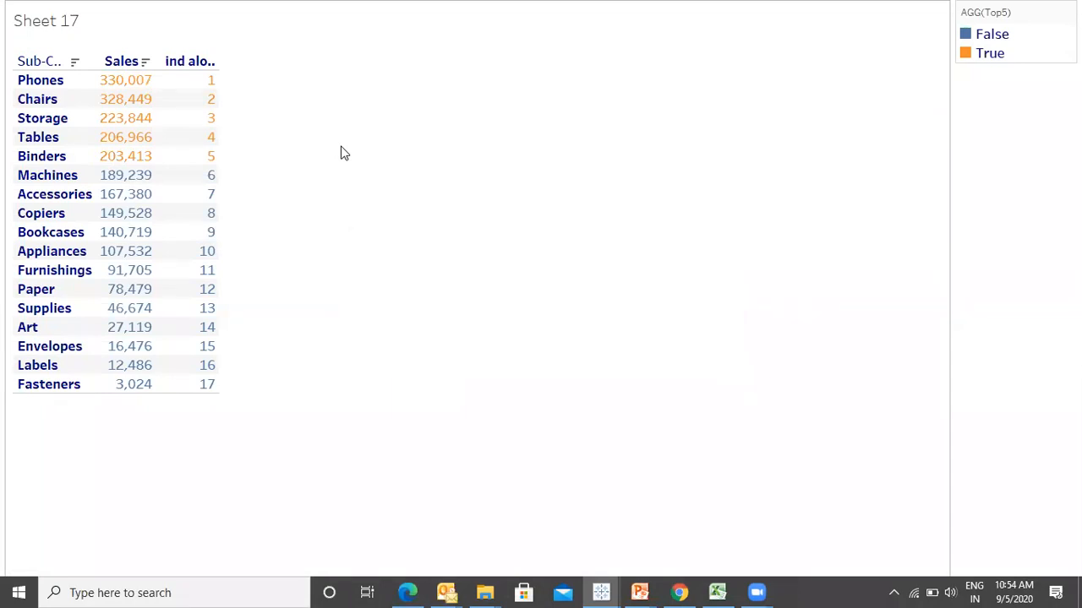
{"action": "key", "text": "Escape"}
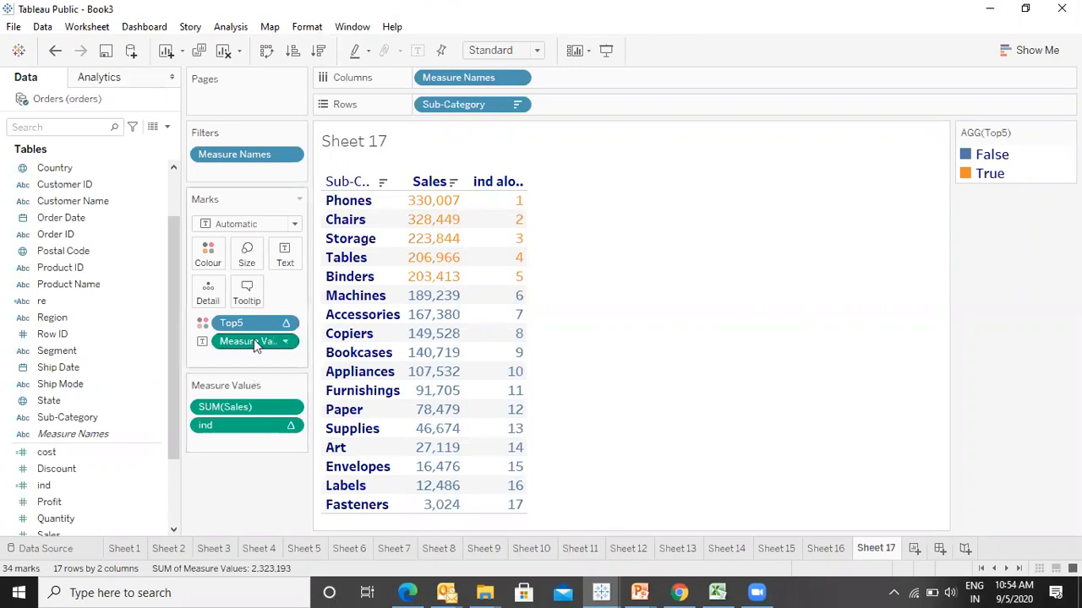
- Remove Top5 from the table's colouring and apply it to the colouring again
{"action": "left_click_drag", "start_coordinate": [245, 323], "coordinate": [4, 463]}
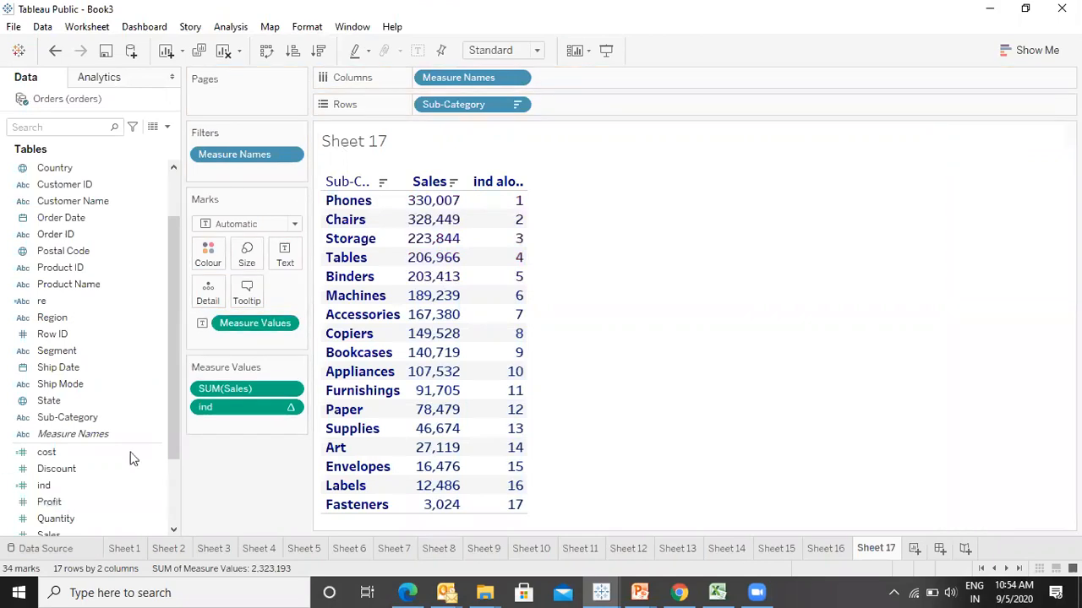
{"action": "scroll", "coordinate": [164, 480], "scroll_direction": "down", "scroll_amount": 3}
{"action": "left_click_drag", "start_coordinate": [48, 452], "coordinate": [208, 253]}
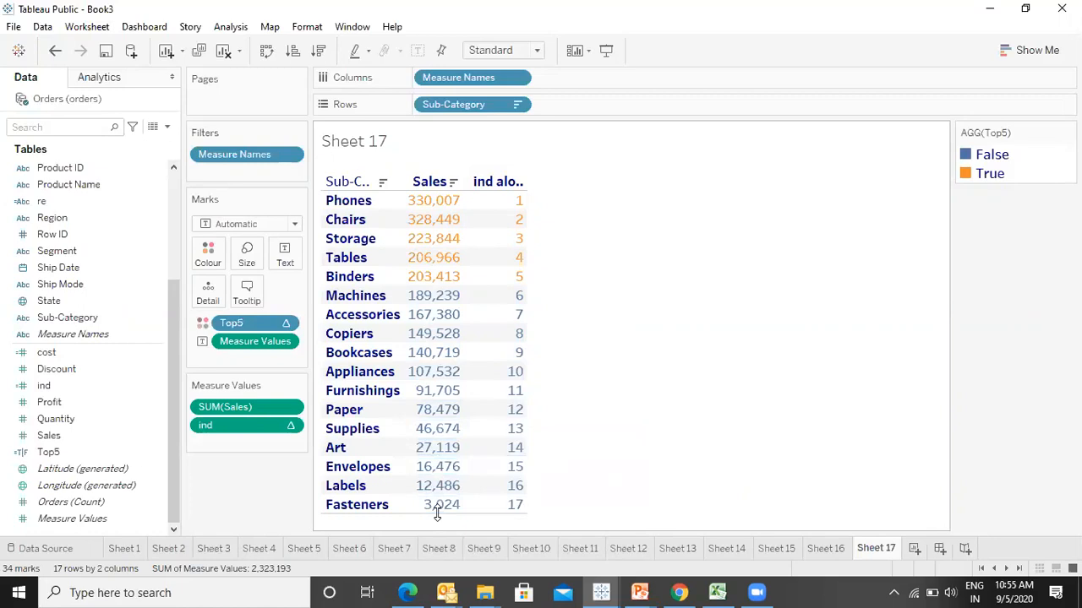
- Start a new calculated field and name it B1
{"action": "left_click", "coordinate": [232, 28]}
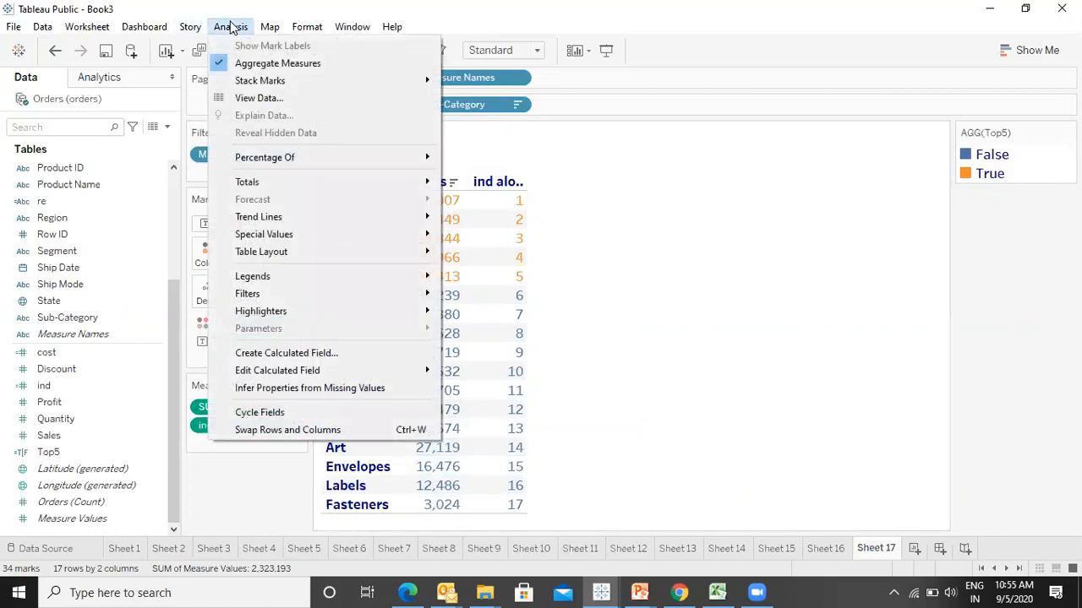
{"action": "left_click", "coordinate": [269, 355]}
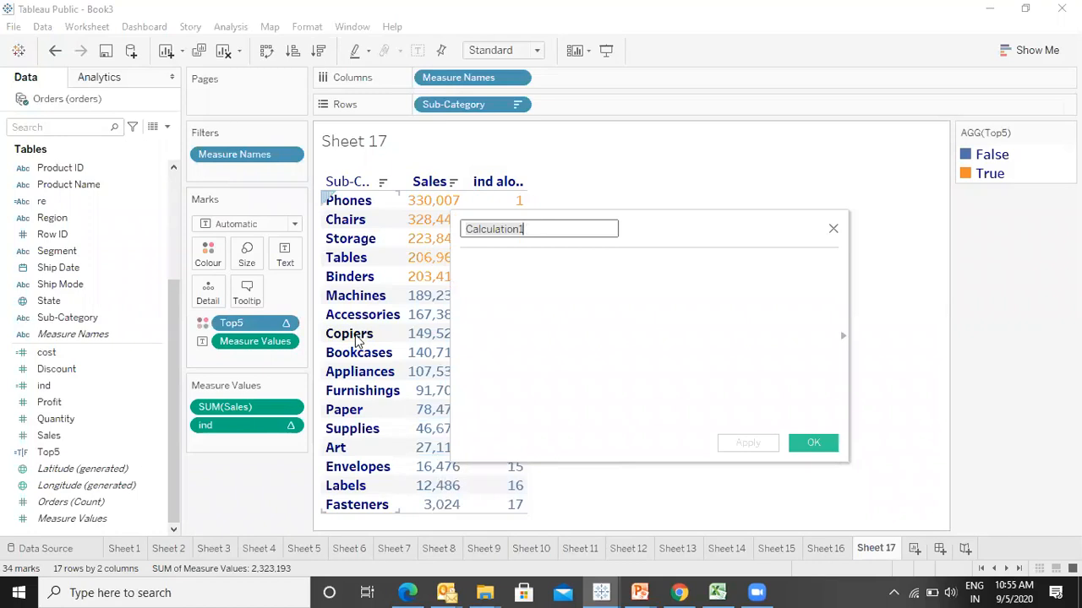
{"action": "type", "text": "to"}
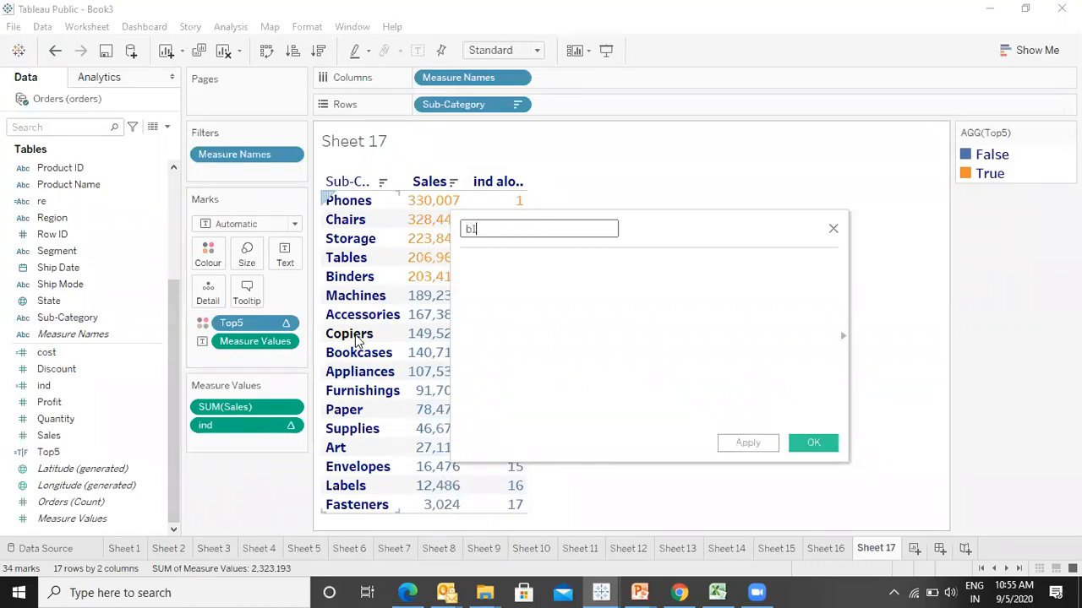
{"action": "key", "text": "BackSpace"}
{"action": "key", "text": "BackSpace"}
{"action": "type", "text": "B1"}
- Define the B1 field with the formula LAST() and save it
{"action": "left_click", "coordinate": [514, 281]}
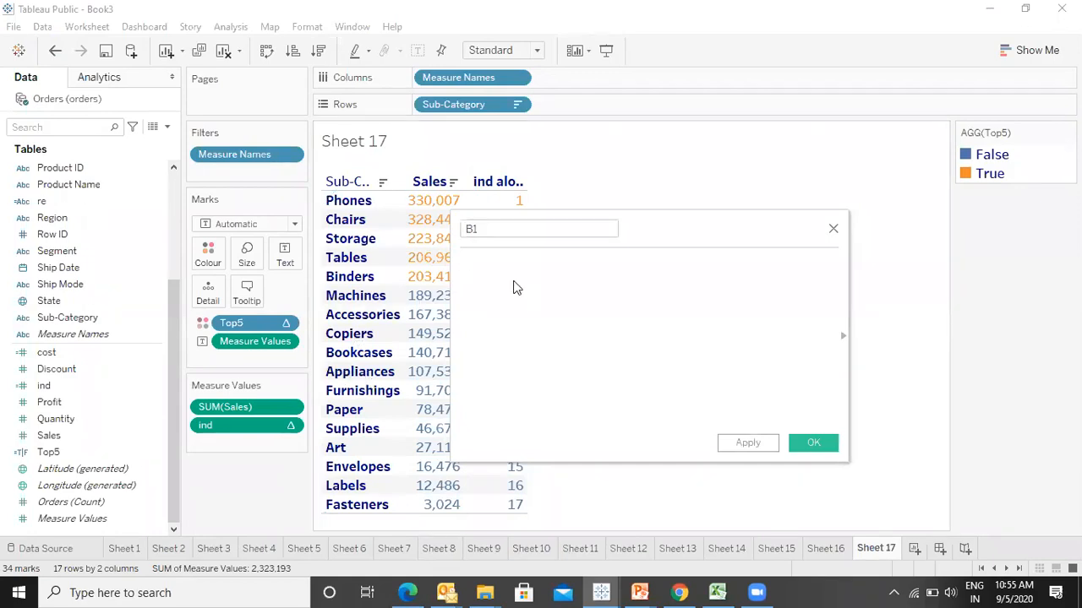
{"action": "type", "text": "LA"}
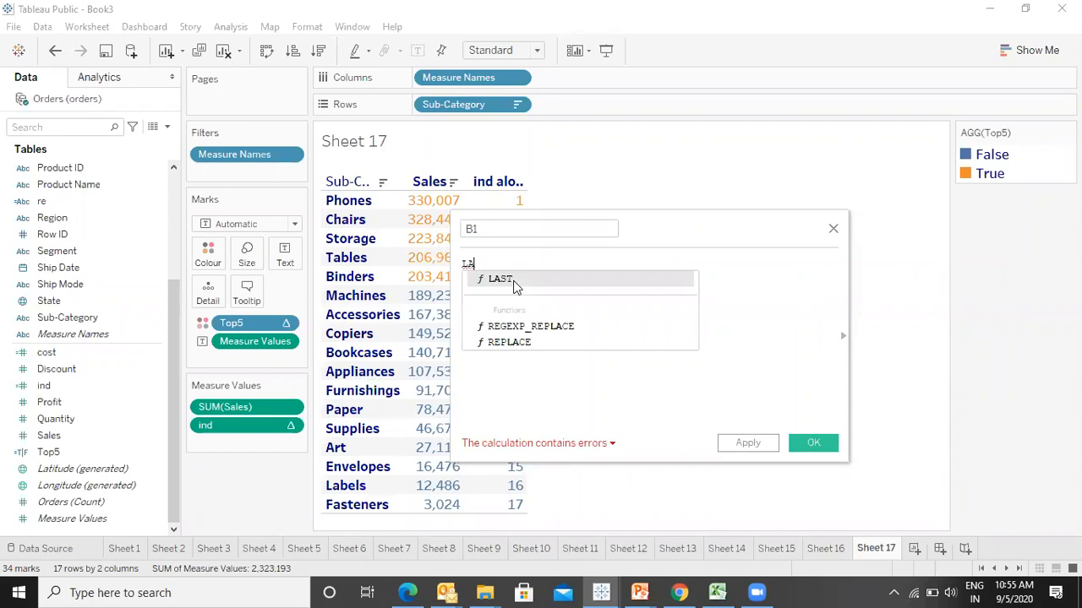
{"action": "left_click", "coordinate": [515, 286]}
{"action": "type", "text": ")"}
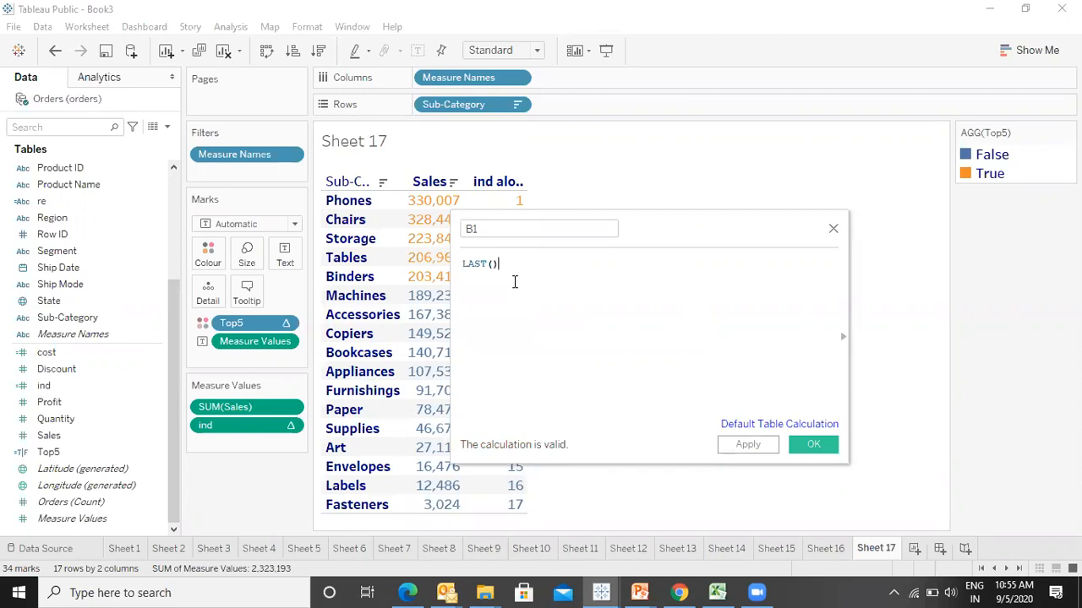
{"action": "left_click_drag", "start_coordinate": [739, 229], "coordinate": [888, 193]}
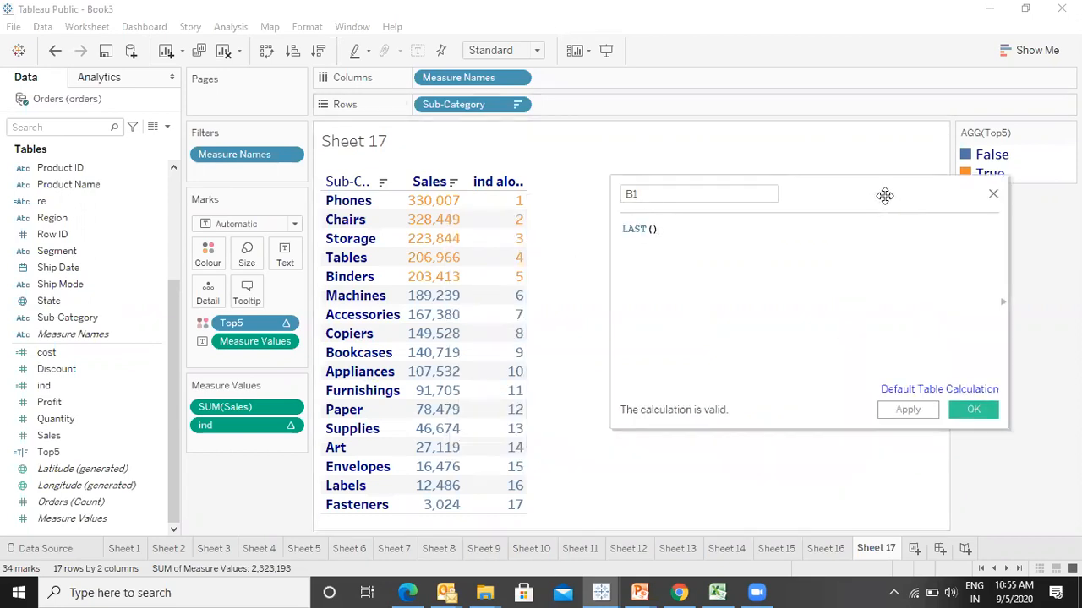
{"action": "left_click", "coordinate": [970, 409]}
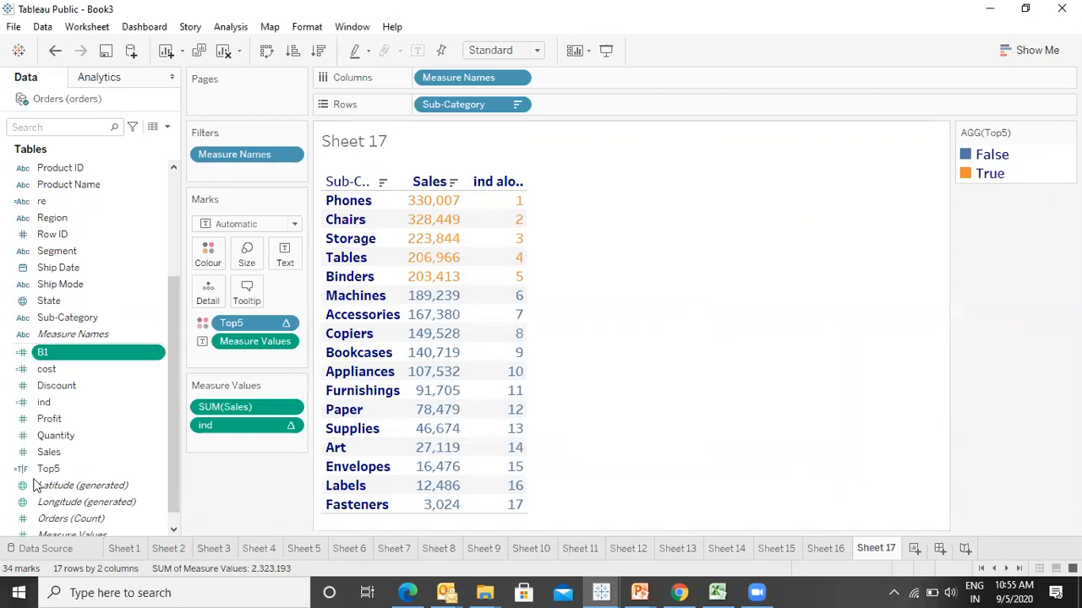
- Add the B1 field to the table as a measure
{"action": "left_click", "coordinate": [54, 353]}
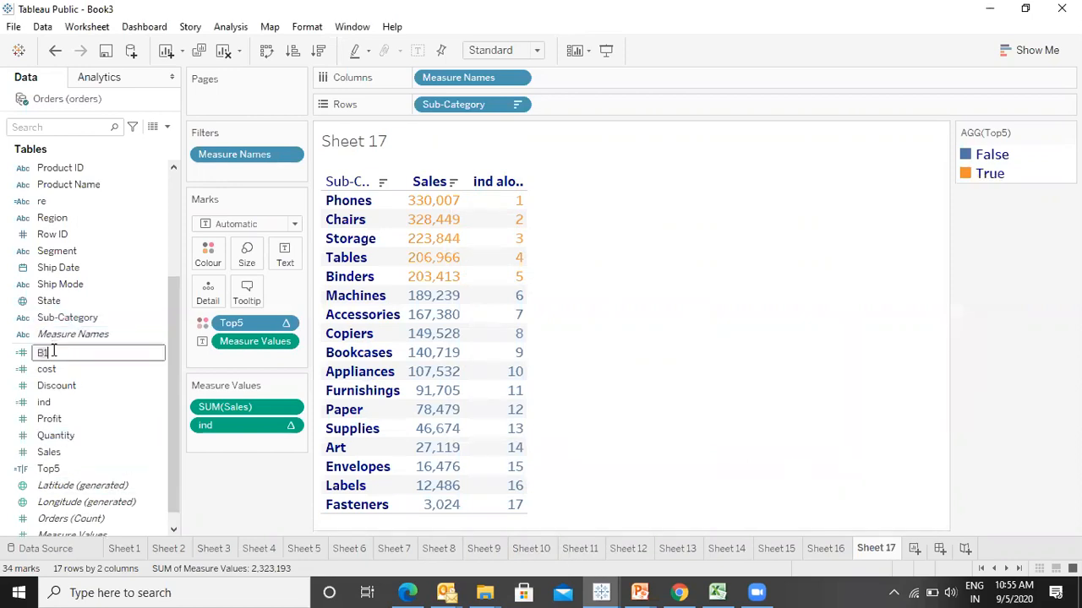
{"action": "left_click", "coordinate": [299, 517]}
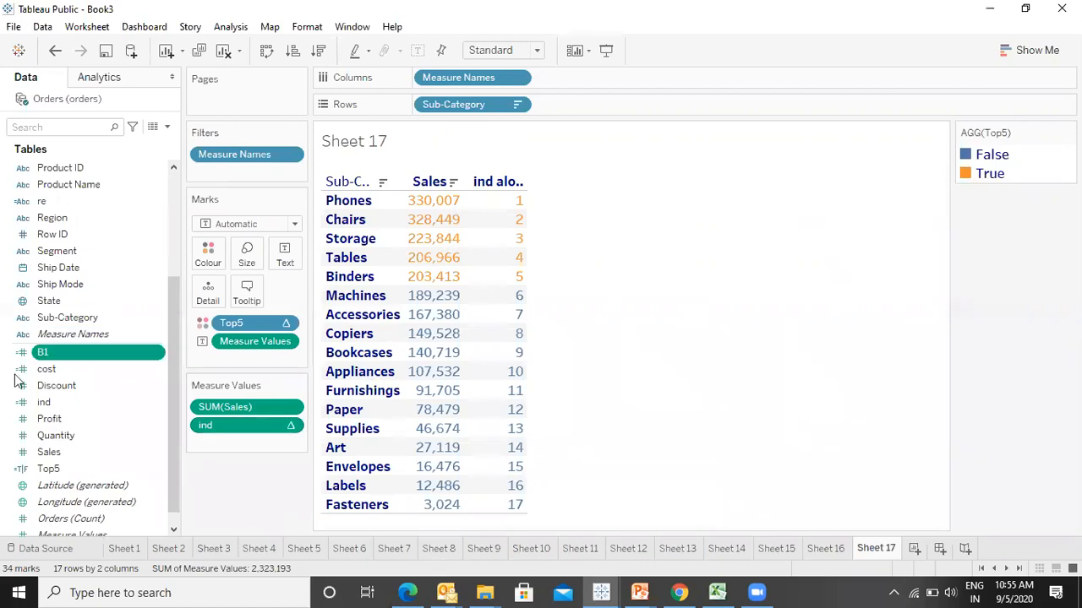
{"action": "double_click", "coordinate": [68, 353]}
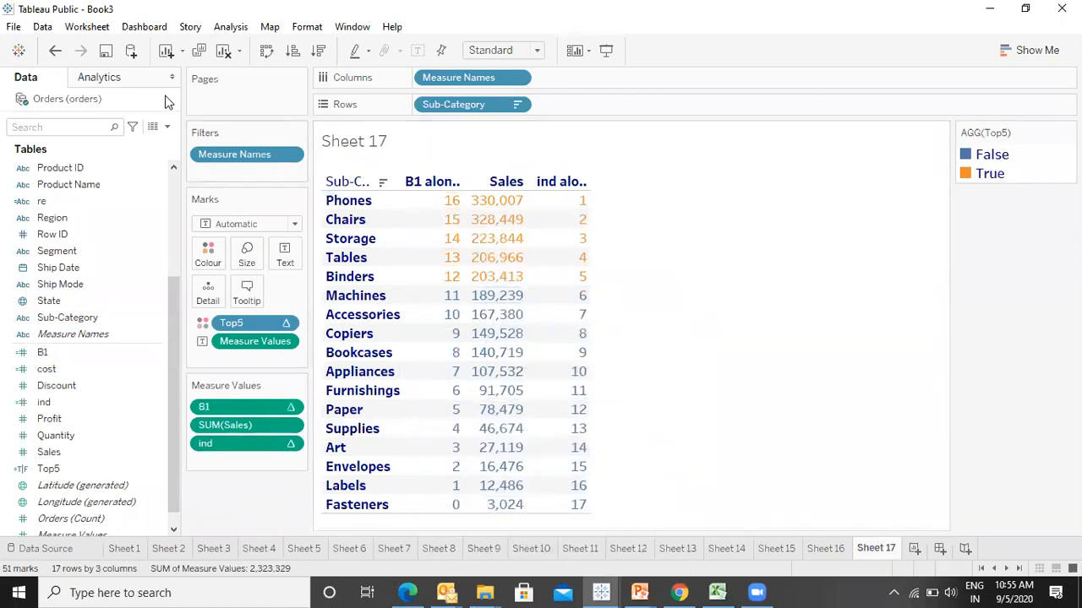
- Create a calculated field named BOT5 with the formula B1<5 and save it
{"action": "left_click", "coordinate": [231, 28]}
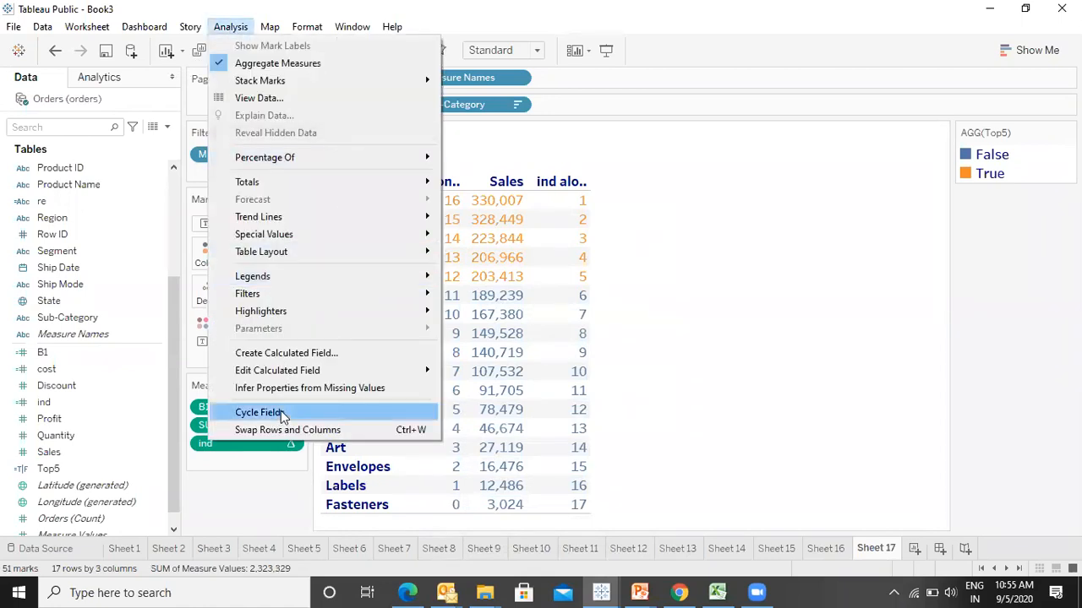
{"action": "left_click", "coordinate": [304, 354]}
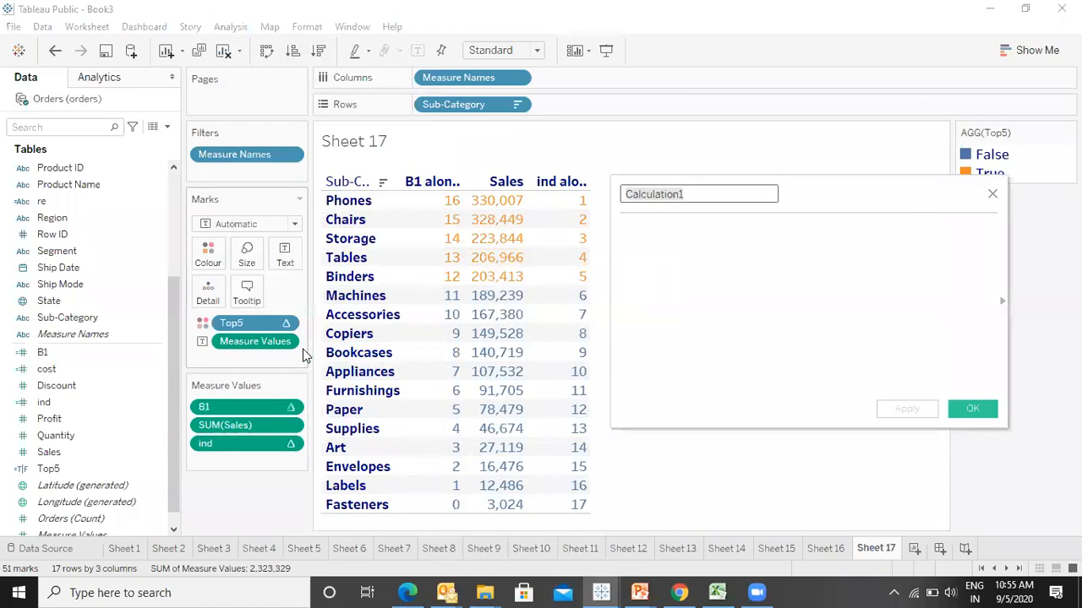
{"action": "type", "text": "BOT"}
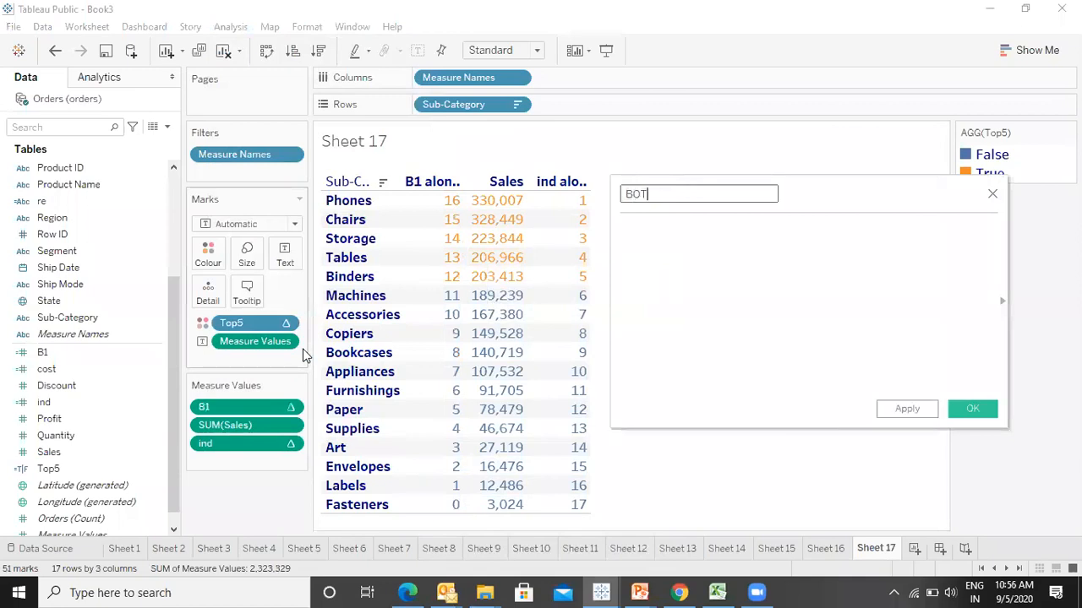
{"action": "type", "text": "5"}
{"action": "key", "text": "Tab"}
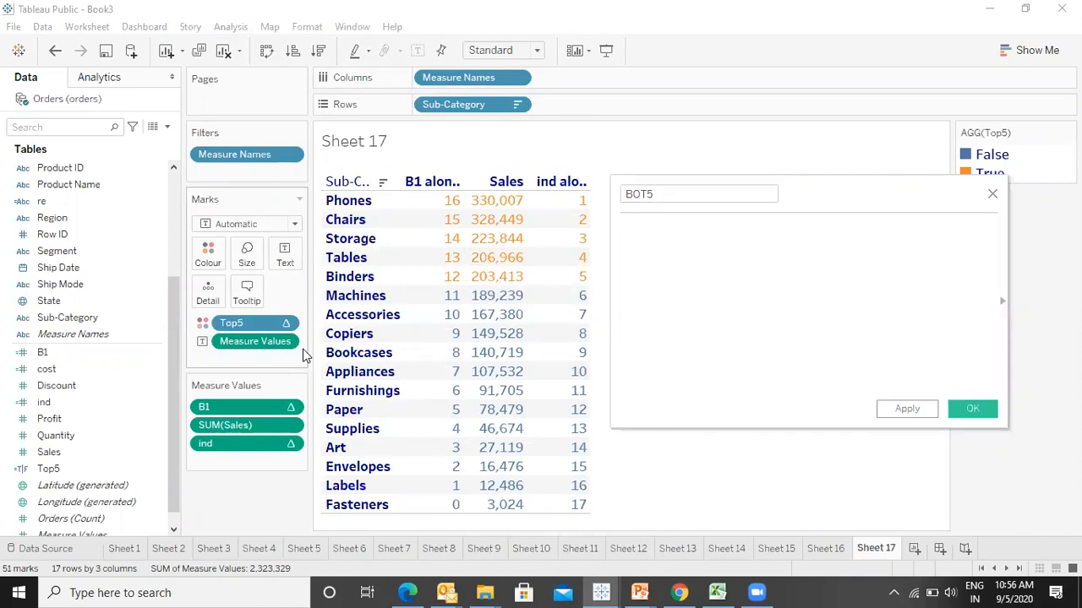
{"action": "type", "text": "B1"}
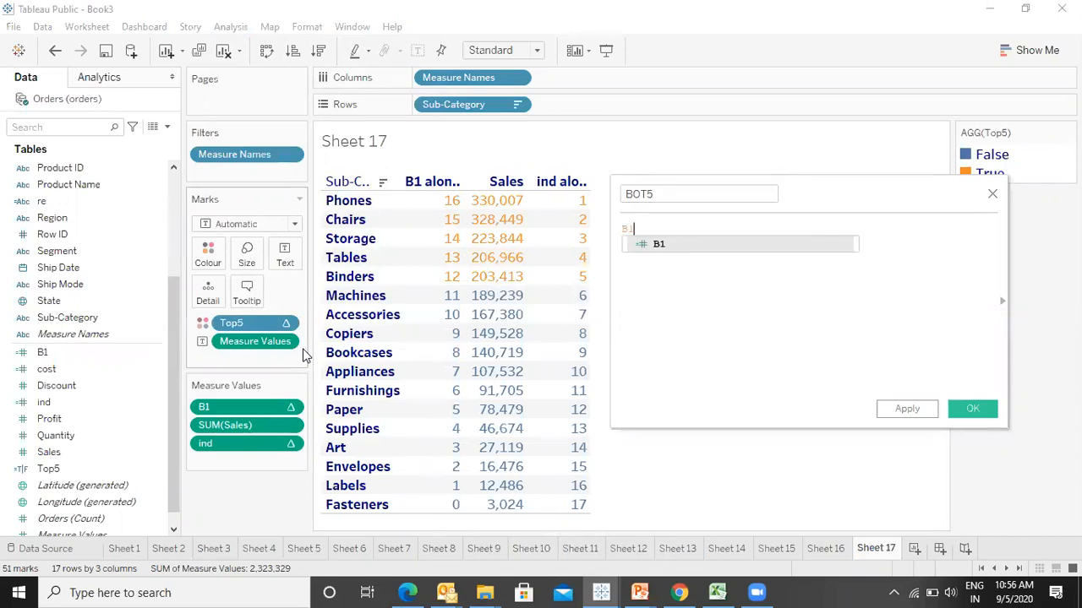
{"action": "type", "text": "<5"}
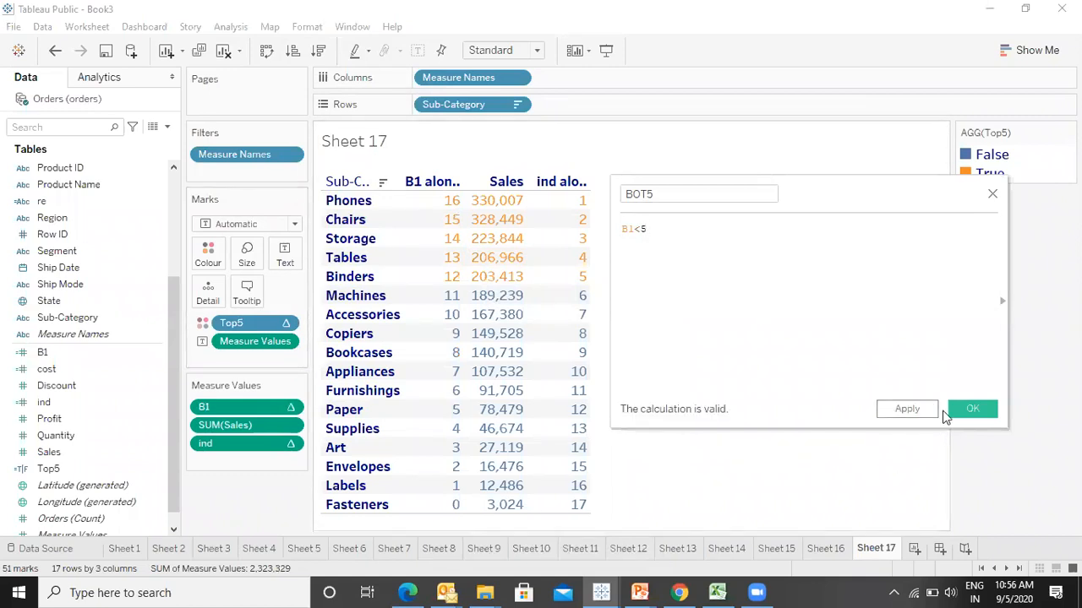
{"action": "left_click", "coordinate": [967, 405]}
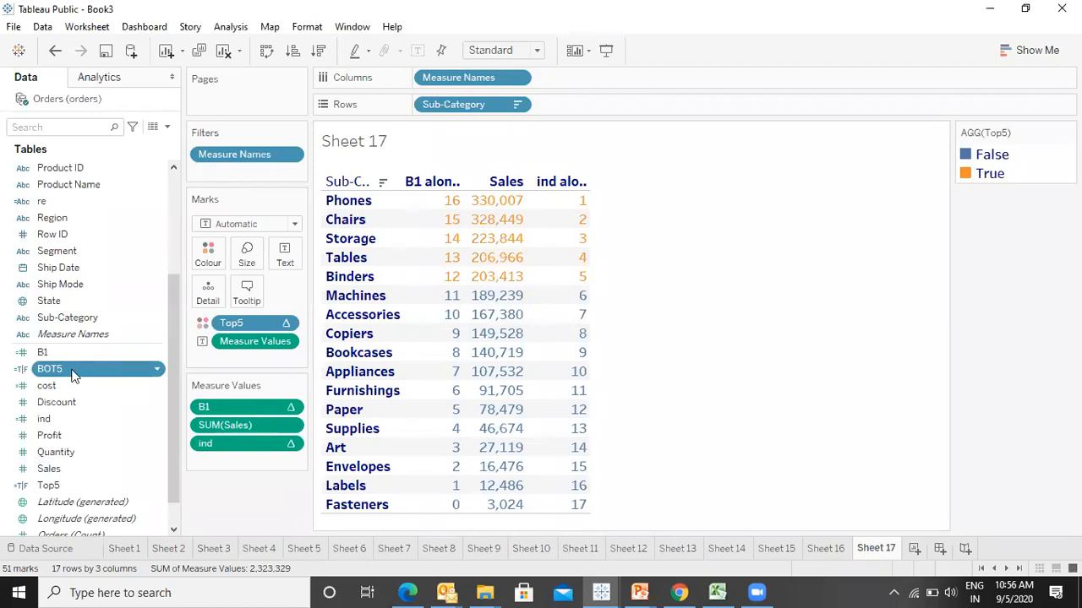
- Colour the table by BOT5 in place of Top5, preview it in presentation mode, and set the view to Fit Height
{"action": "left_click_drag", "start_coordinate": [72, 376], "coordinate": [211, 248]}
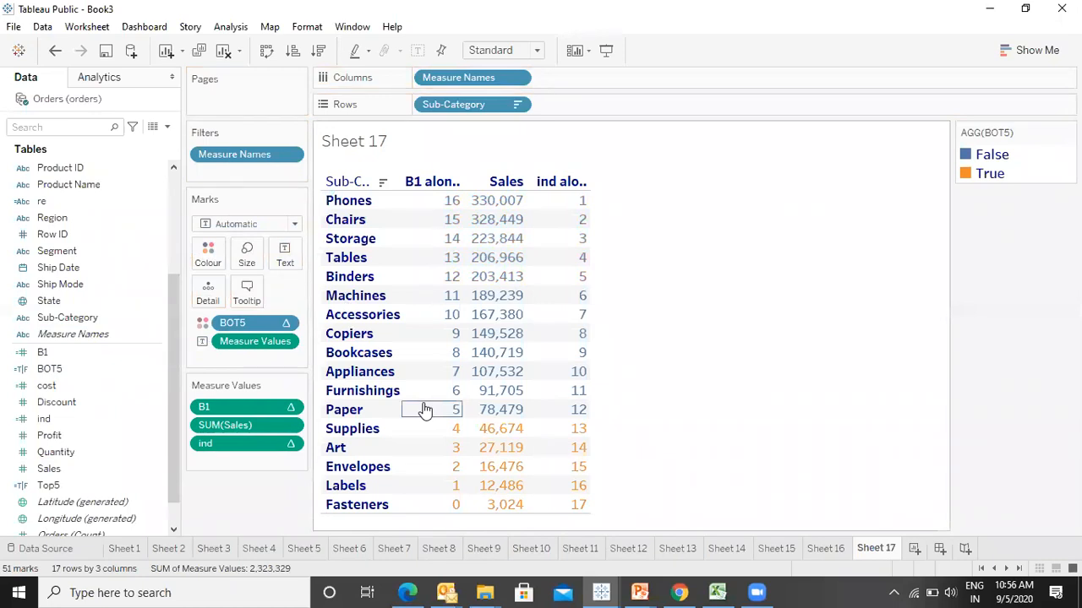
{"action": "key", "text": "F7"}
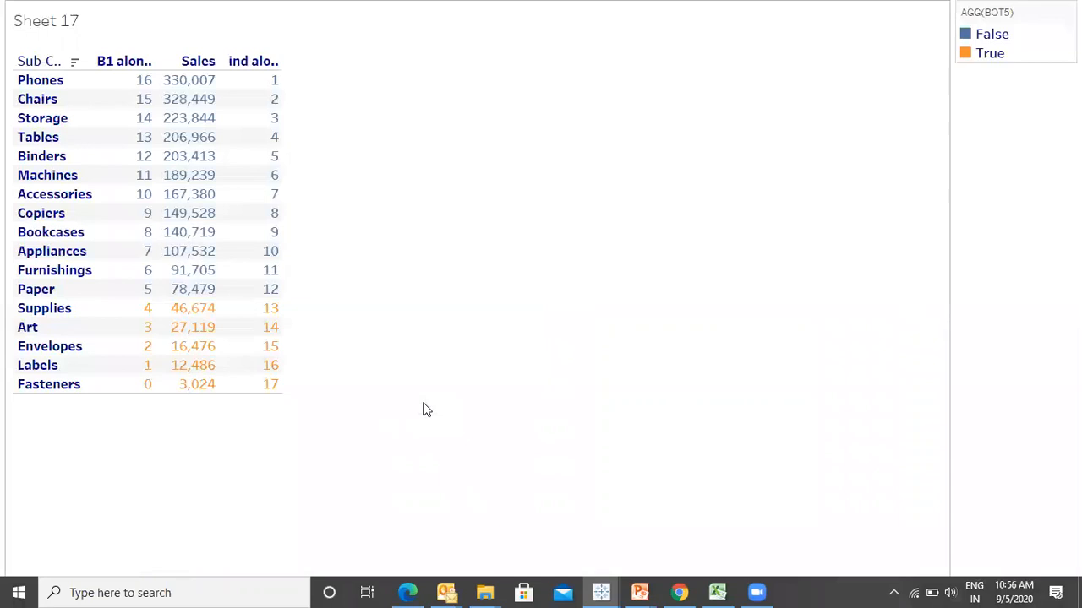
{"action": "key", "text": "Escape"}
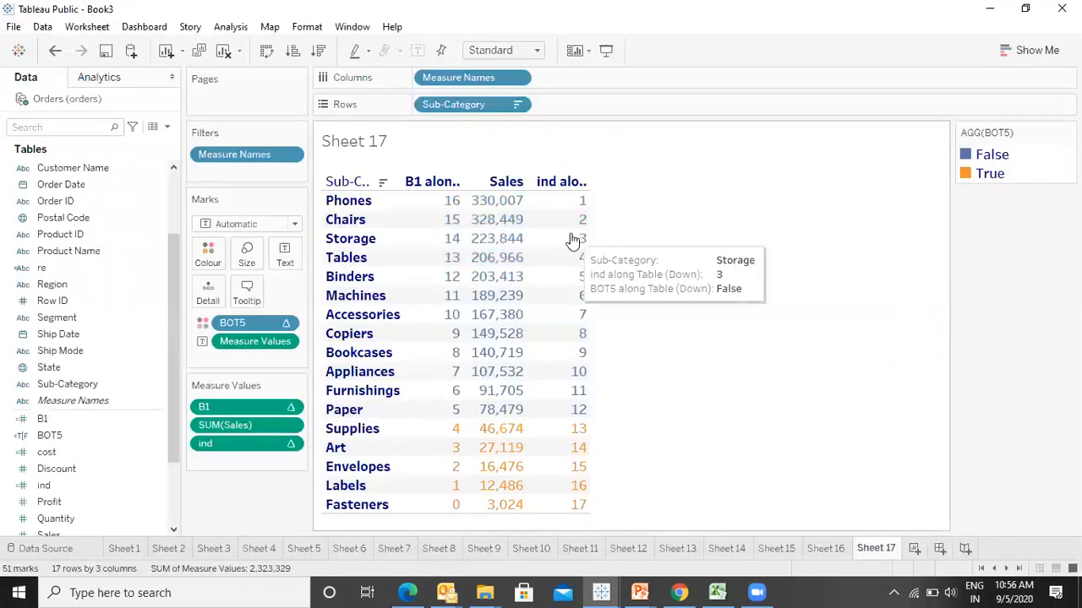
{"action": "left_click", "coordinate": [502, 50]}
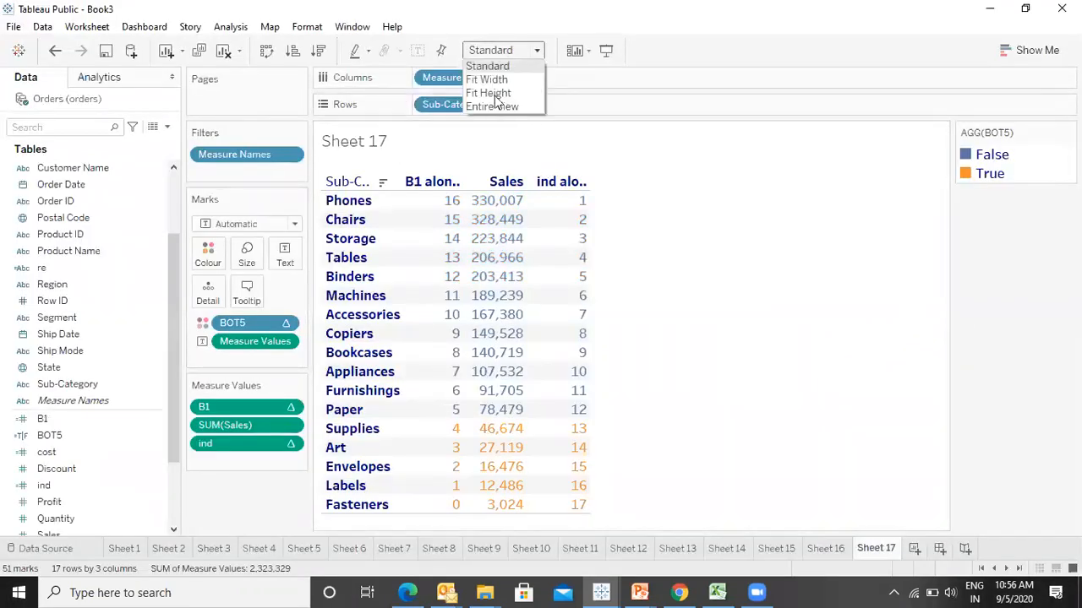
{"action": "left_click", "coordinate": [492, 95]}
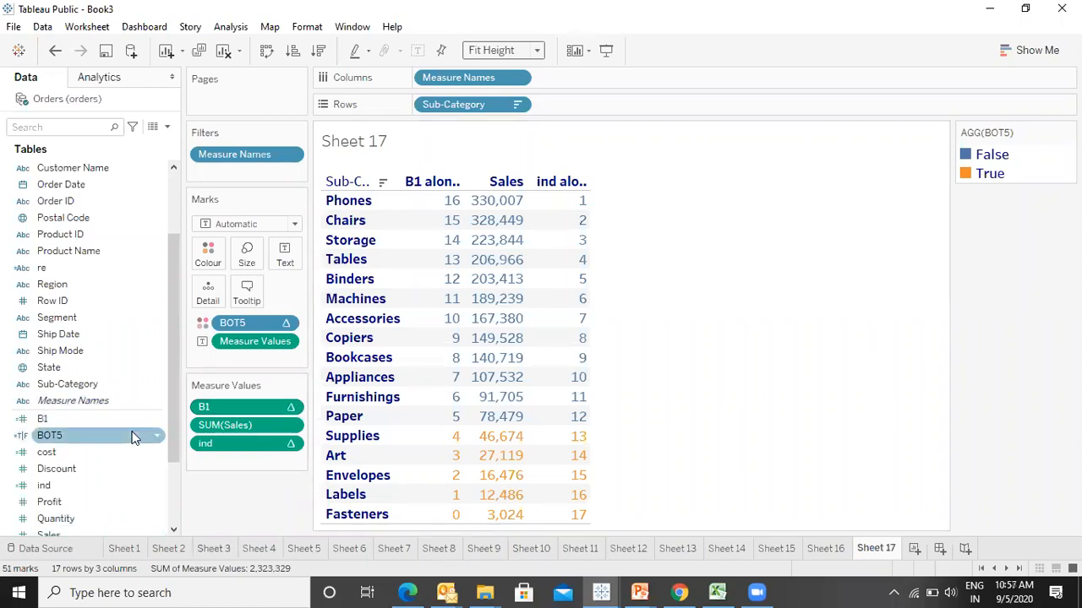
- Review the formula of the BOT5 calculated field and close its editor
{"action": "right_click", "coordinate": [158, 419]}
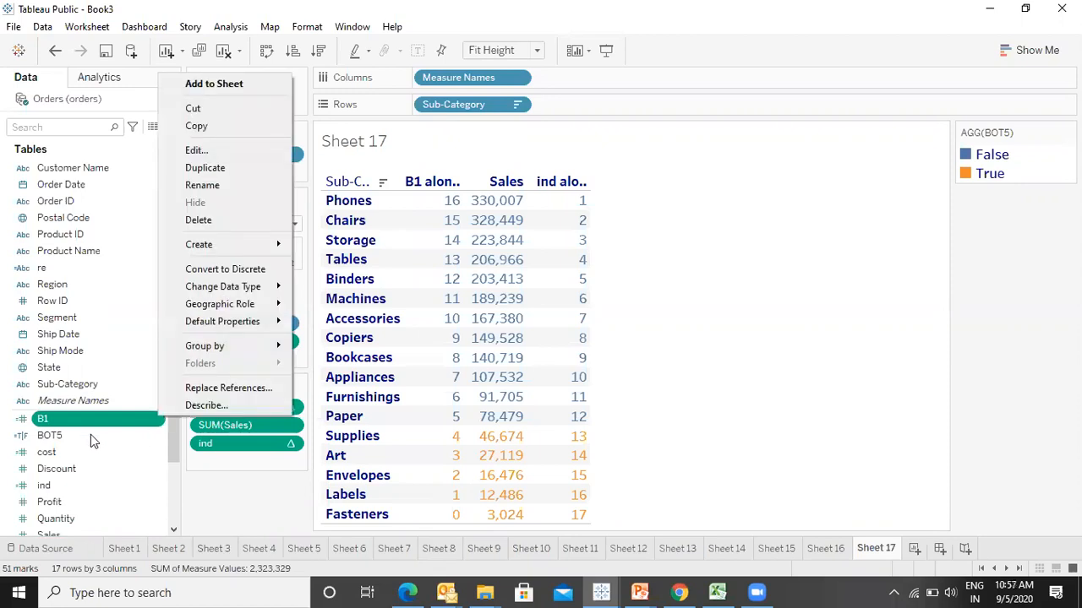
{"action": "left_click", "coordinate": [118, 434]}
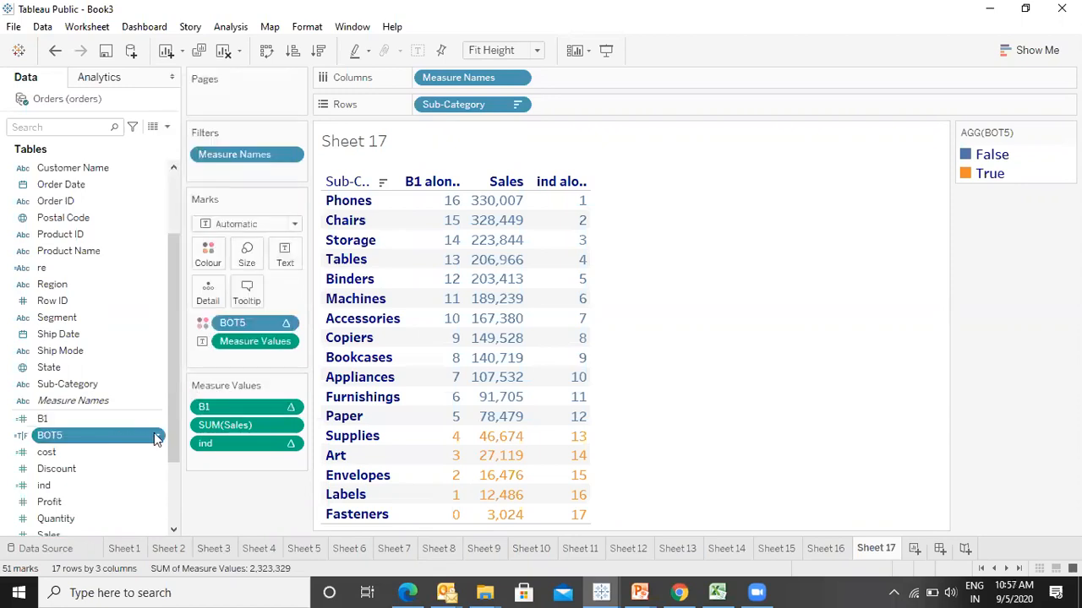
{"action": "right_click", "coordinate": [159, 437]}
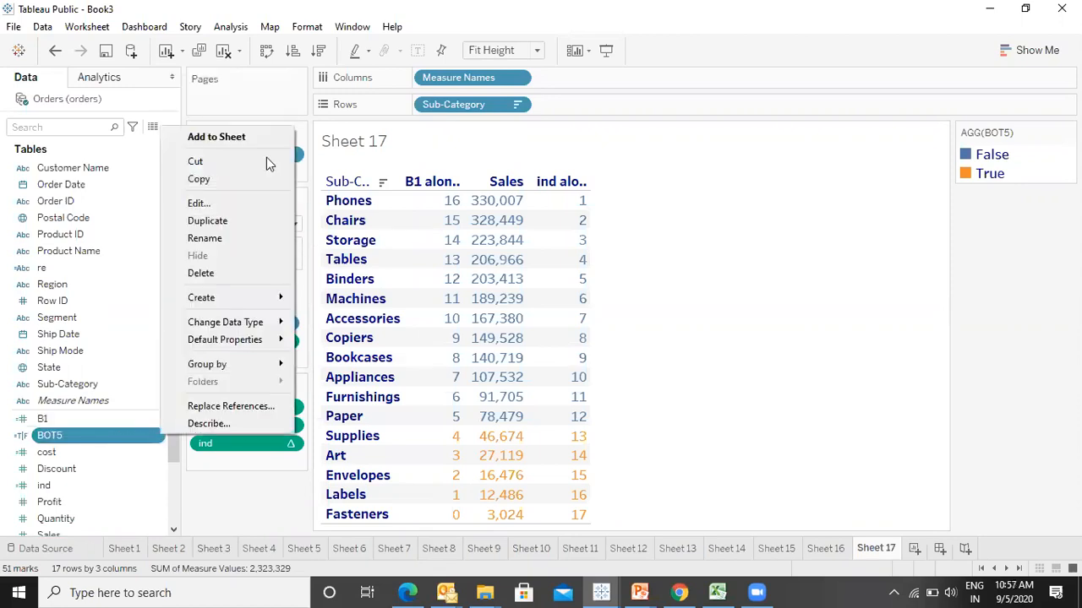
{"action": "left_click", "coordinate": [221, 207]}
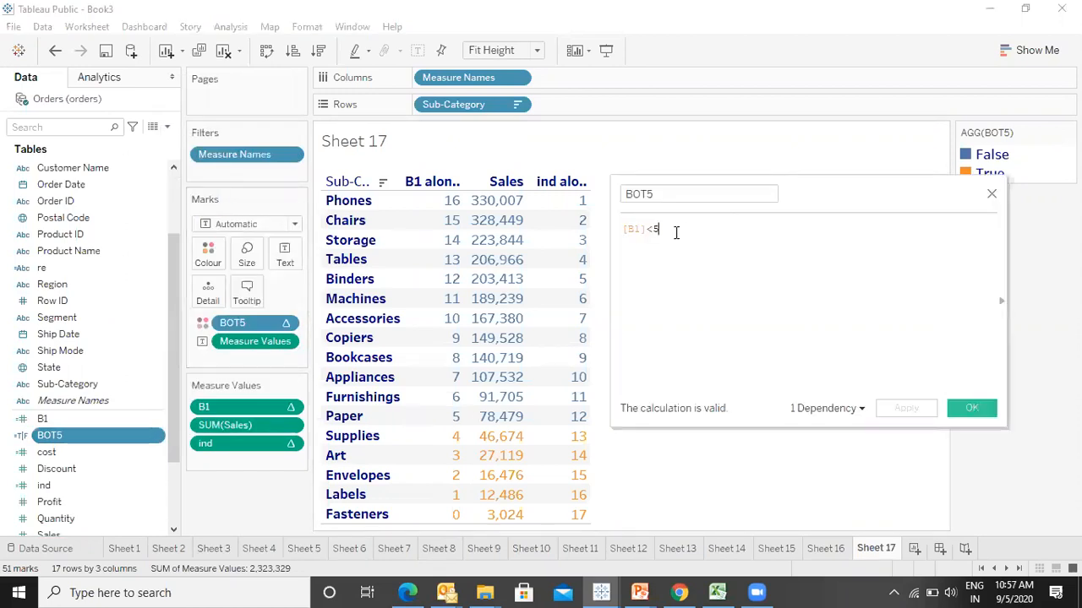
{"action": "double_click", "coordinate": [676, 232]}
{"action": "left_click", "coordinate": [992, 194]}
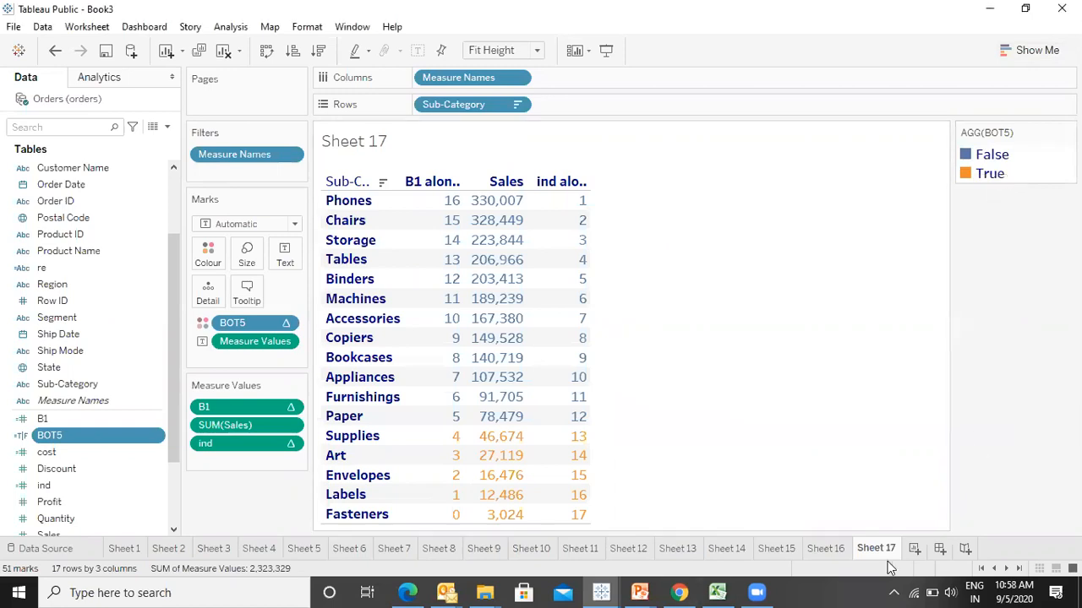
- Chart the total Profit on the rows of a new worksheet and clear that sheet again
{"action": "left_click", "coordinate": [914, 550]}
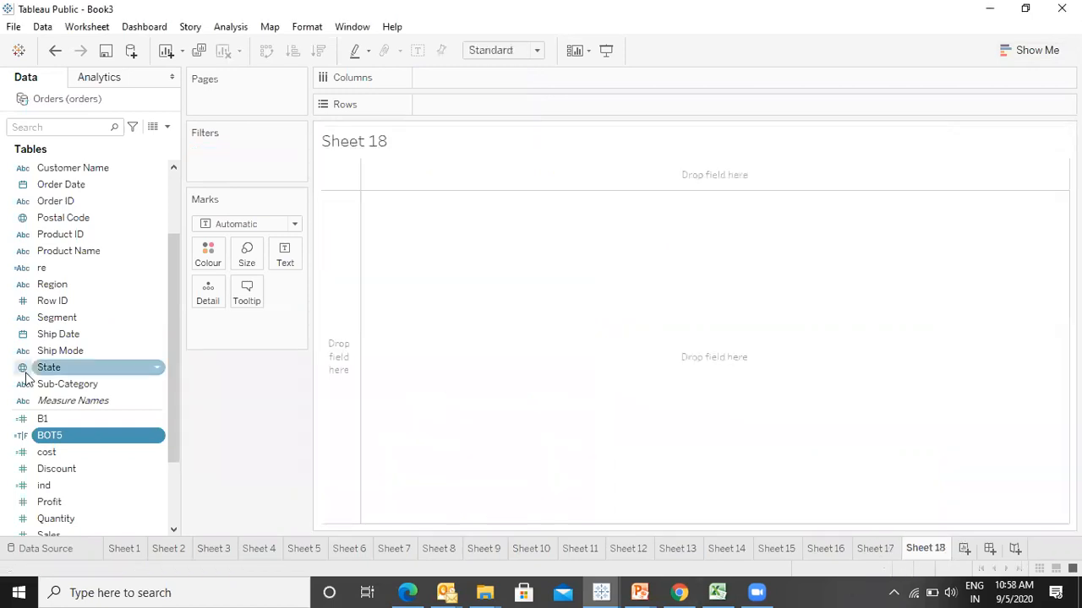
{"action": "left_click", "coordinate": [59, 505]}
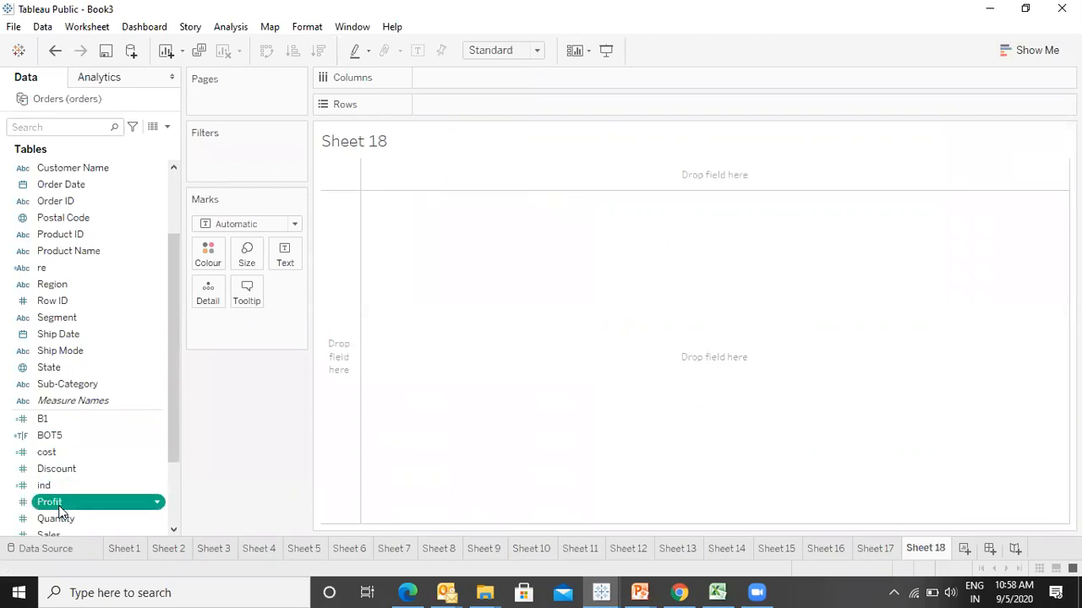
{"action": "left_click", "coordinate": [60, 505]}
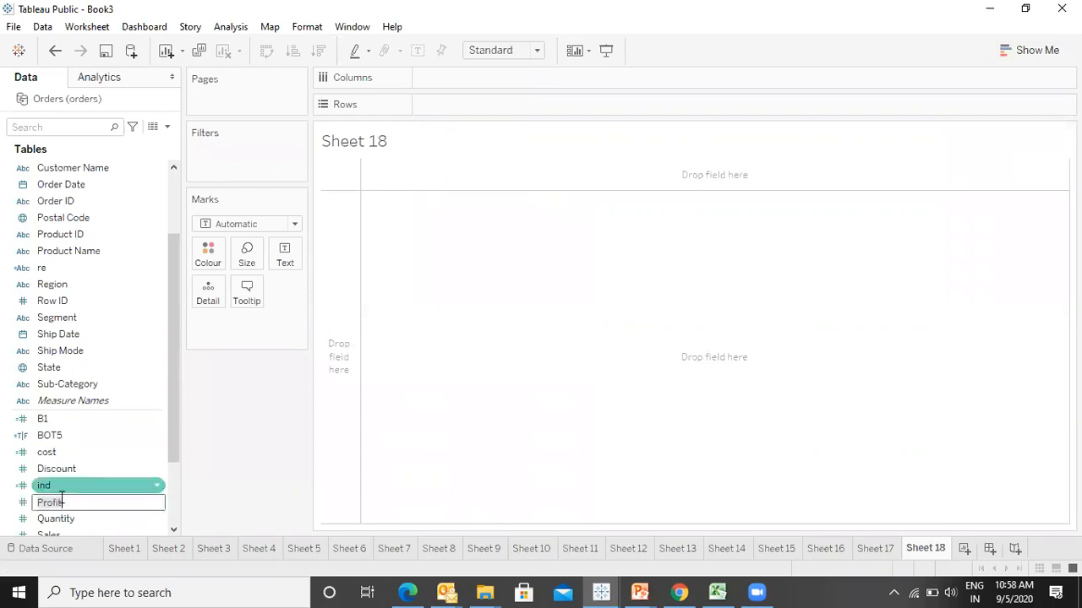
{"action": "left_click", "coordinate": [512, 438]}
{"action": "mouse_move", "coordinate": [76, 505]}
{"action": "left_mouse_down"}
{"action": "mouse_move", "coordinate": [558, 140]}
{"action": "mouse_move", "coordinate": [538, 112]}
{"action": "left_mouse_up"}
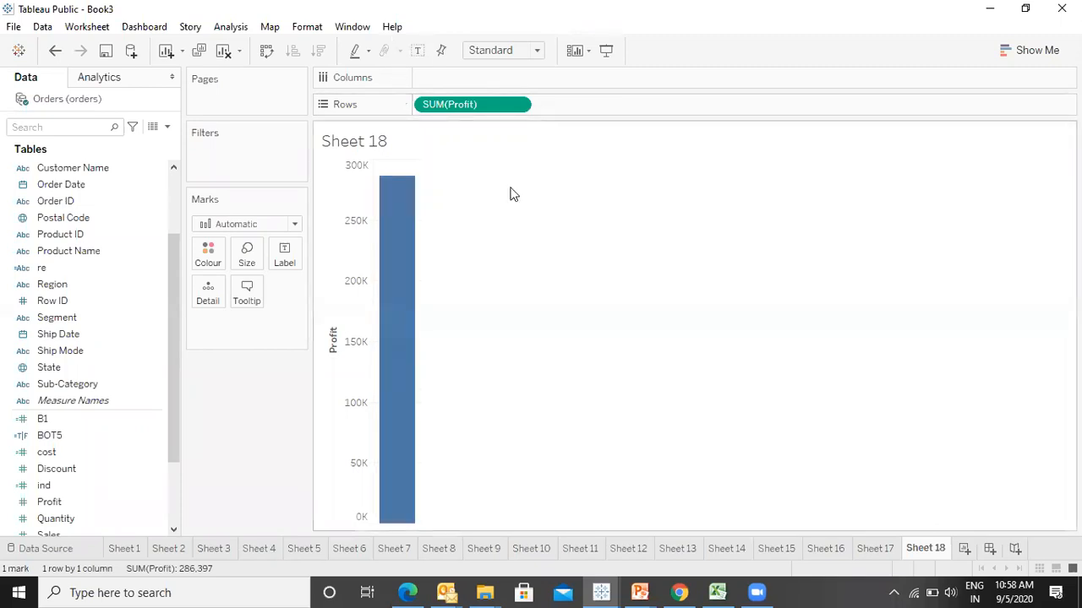
{"action": "left_click", "coordinate": [224, 51]}
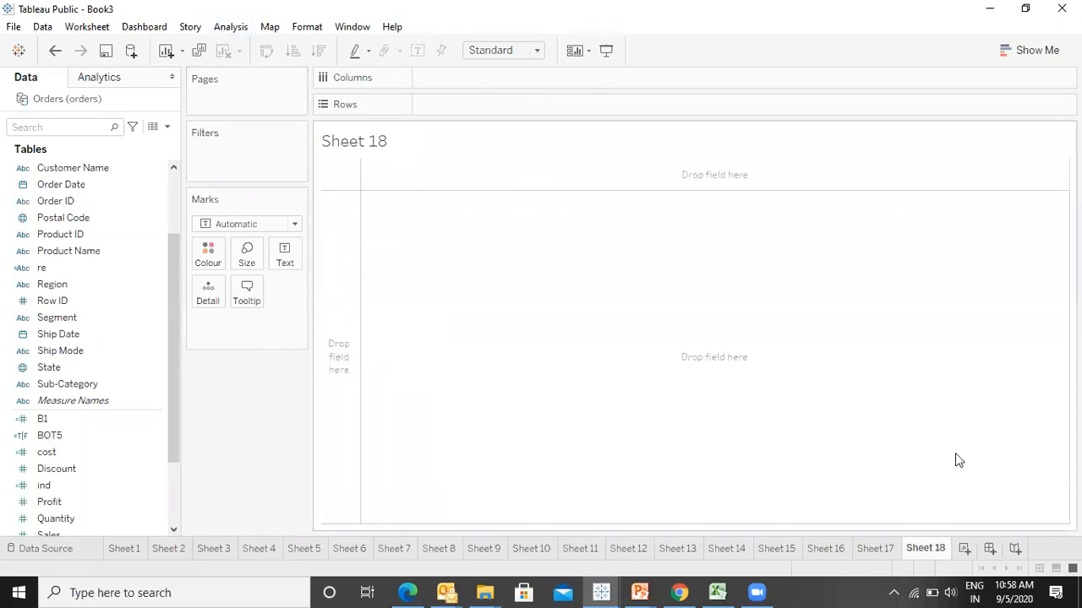
- Return to Sheet 17, remove the B1 and ind measures from the table, and preview it in presentation mode
{"action": "left_click", "coordinate": [876, 549]}
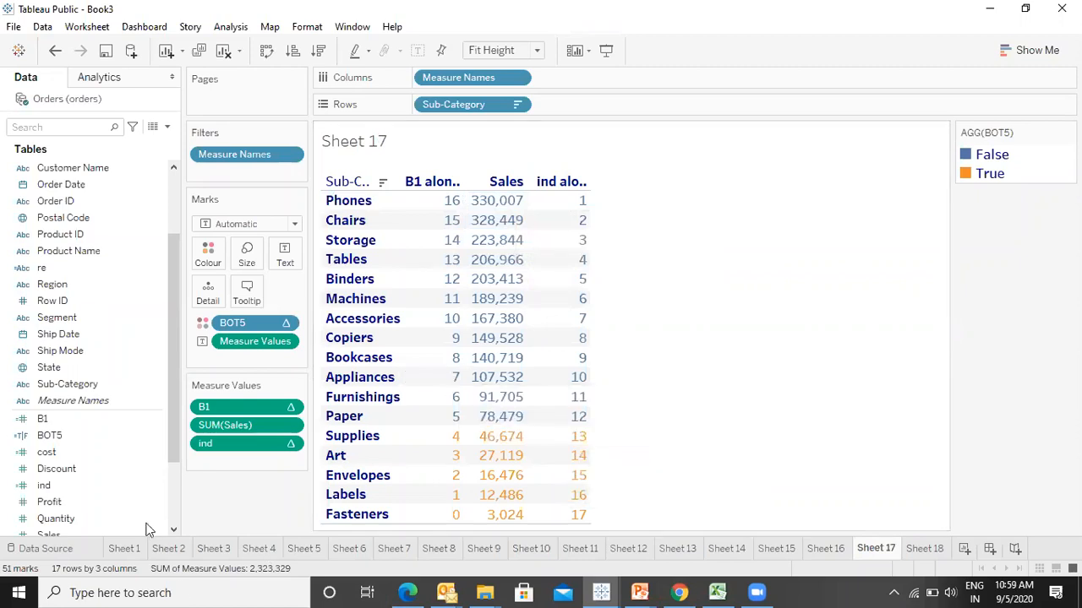
{"action": "left_click_drag", "start_coordinate": [227, 407], "coordinate": [261, 490]}
{"action": "left_click_drag", "start_coordinate": [217, 428], "coordinate": [2, 445]}
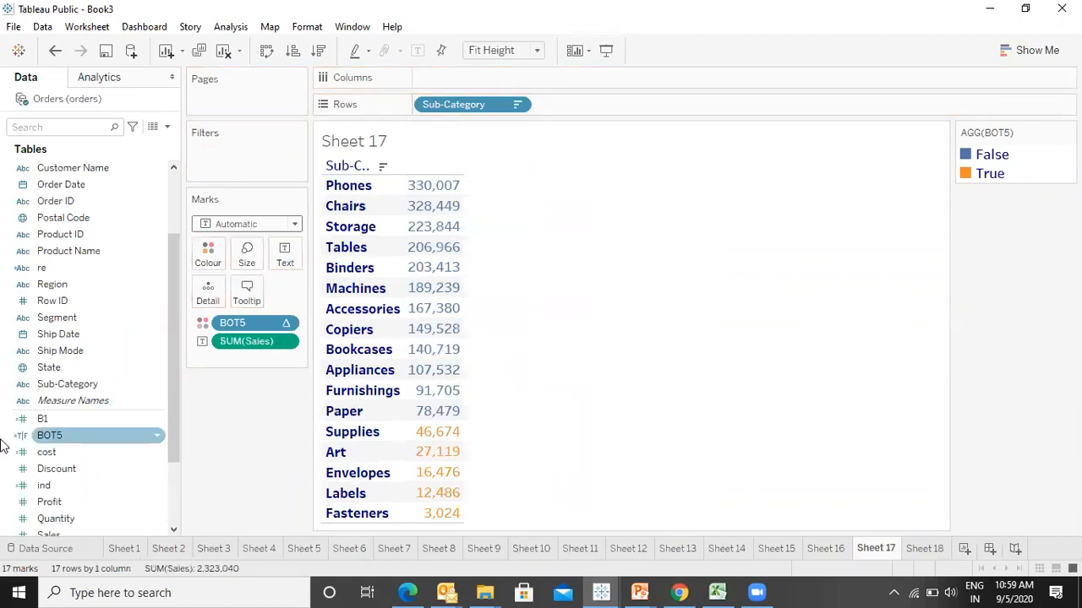
{"action": "key", "text": "F7"}
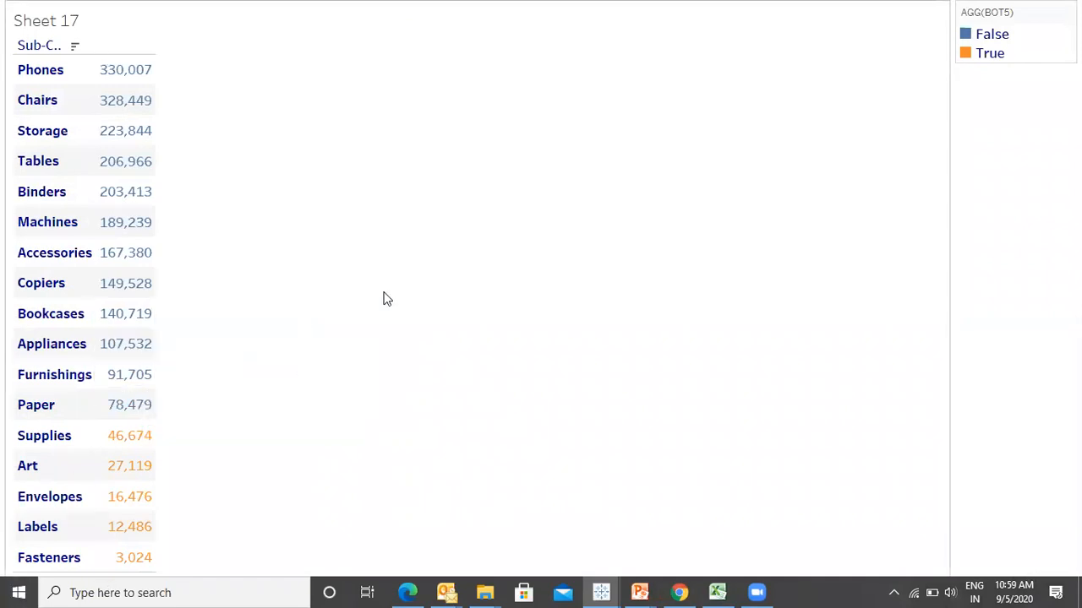
{"action": "key", "text": "F7"}
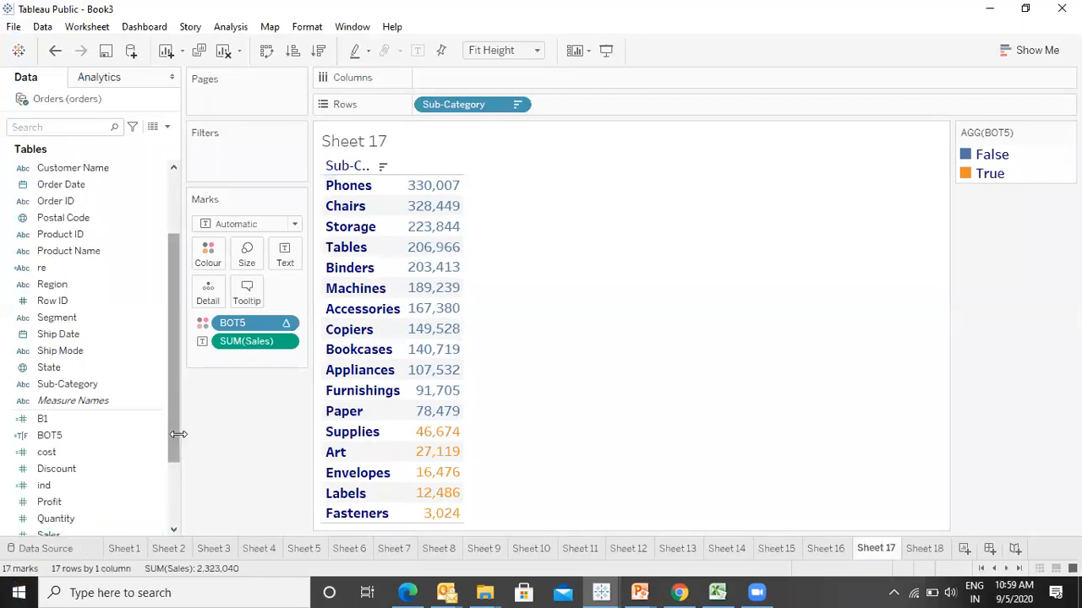
- Colour the sales table by the Top5 field in place of BOT5
{"action": "left_click_drag", "start_coordinate": [178, 435], "coordinate": [167, 435]}
{"action": "left_click", "coordinate": [164, 521]}
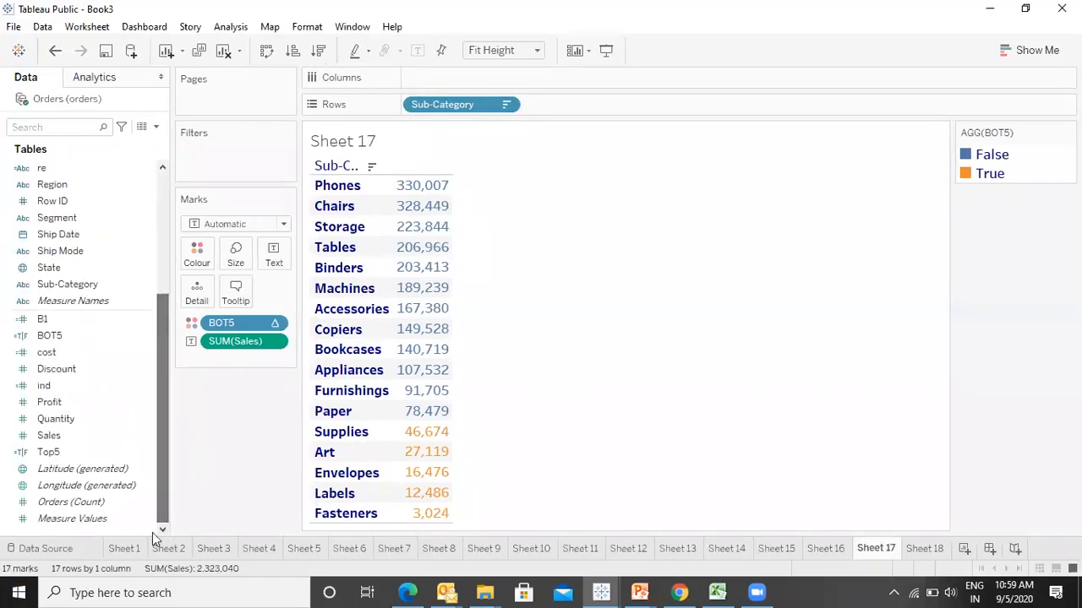
{"action": "left_click_drag", "start_coordinate": [49, 452], "coordinate": [196, 256]}
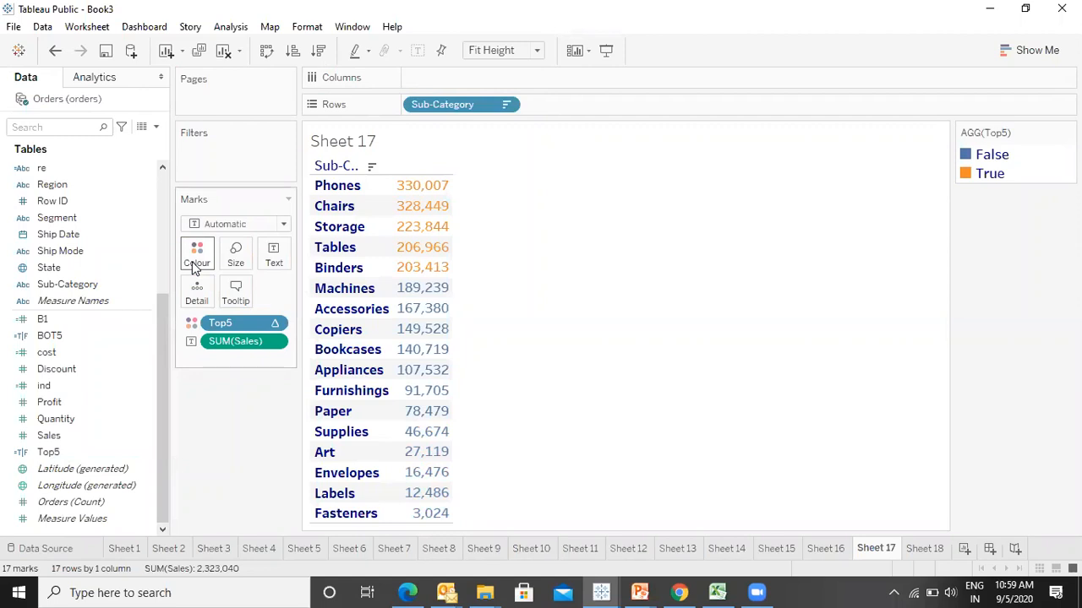
- Start a new calculated field and name it TB5
{"action": "left_click", "coordinate": [232, 29]}
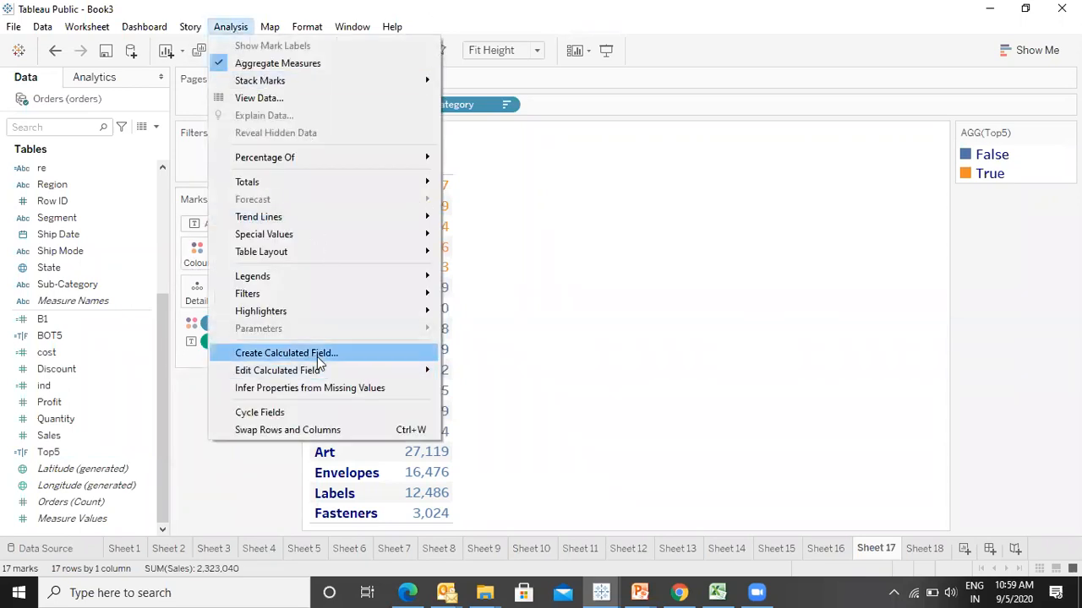
{"action": "left_click", "coordinate": [347, 356]}
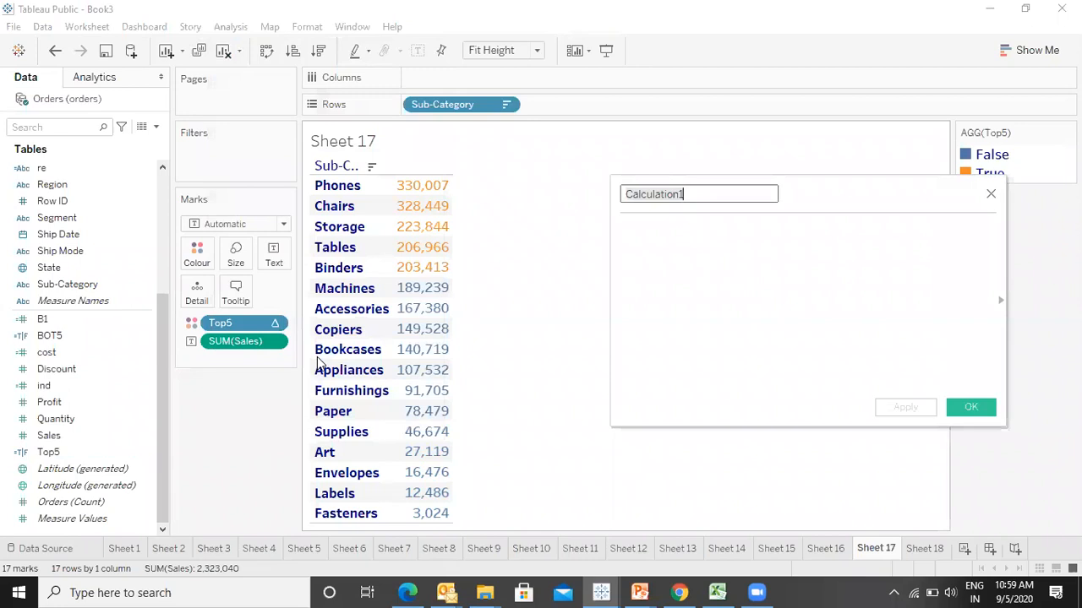
{"action": "type", "text": "TB5"}
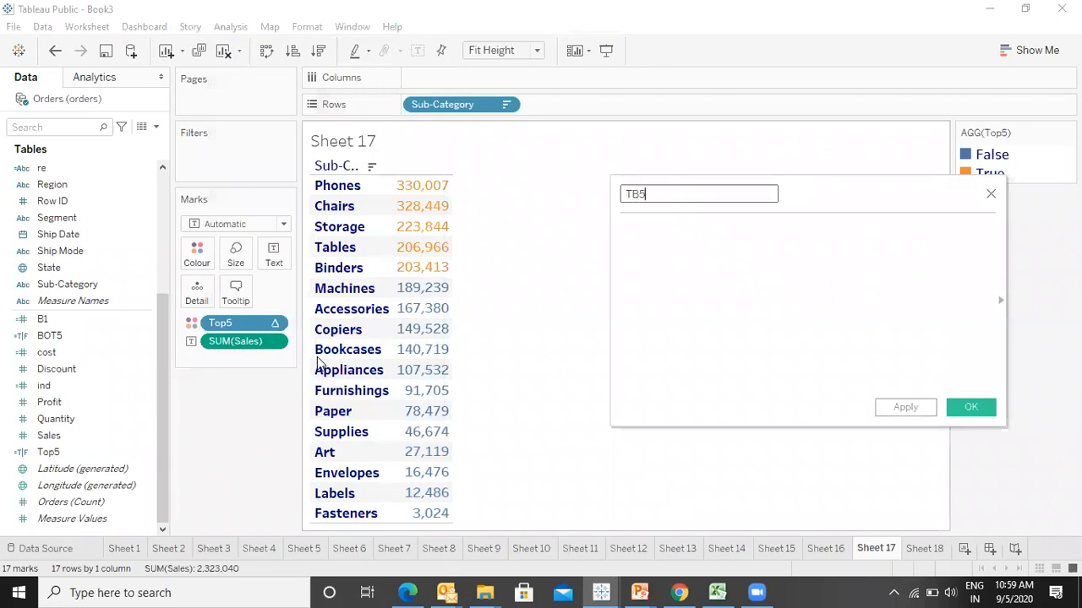
- Define the TB5 calculated field as [ind]<=5 OR [B1]<5 and save it
{"action": "left_click", "coordinate": [703, 228]}
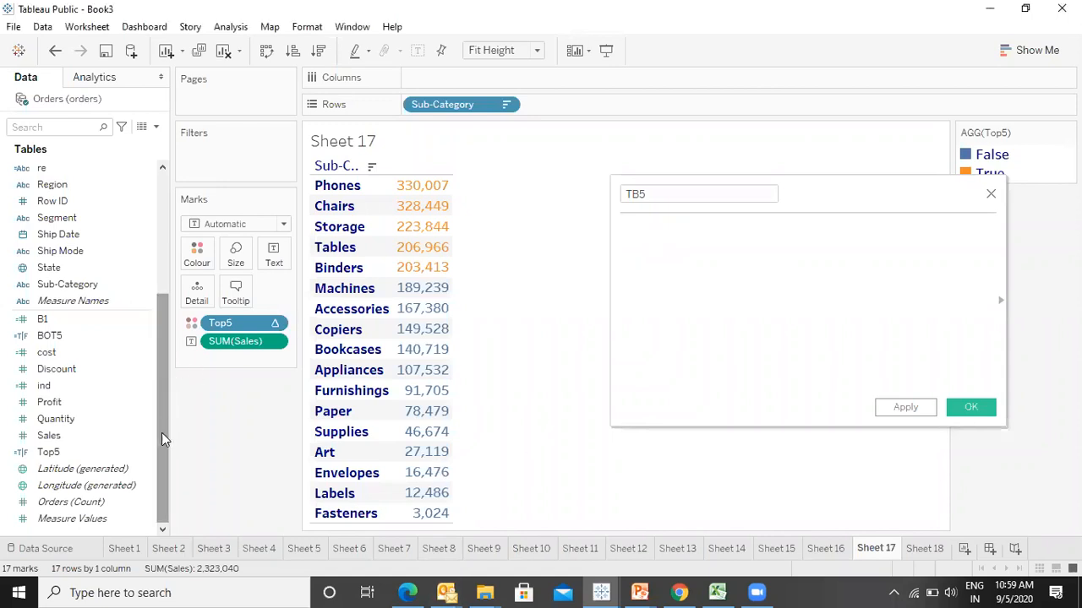
{"action": "left_click", "coordinate": [734, 296]}
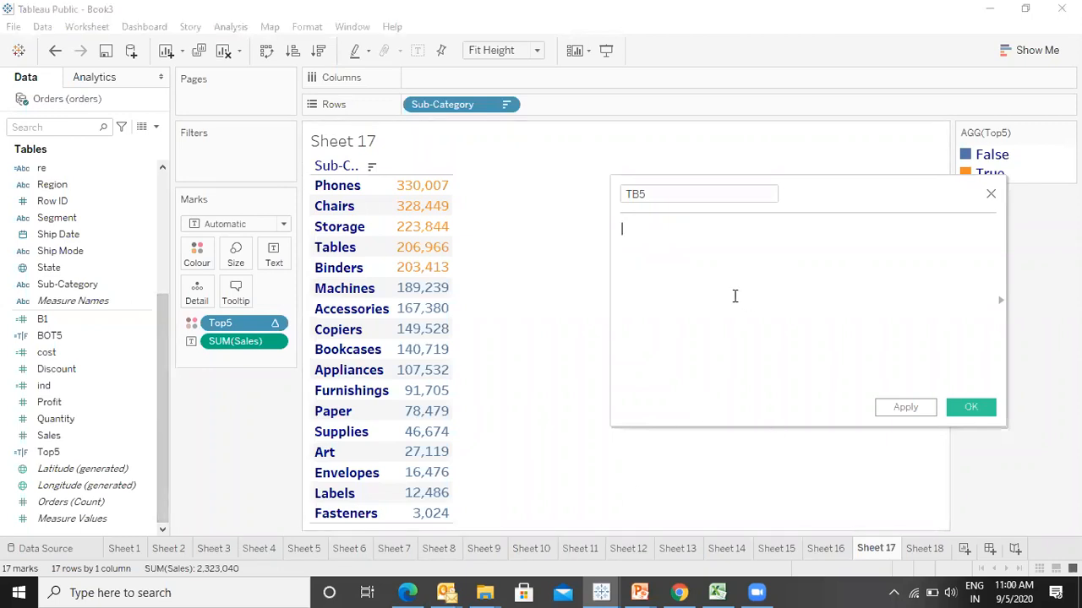
{"action": "type", "text": "IND"}
{"action": "key", "text": "Return"}
{"action": "type", "text": "<=5 "}
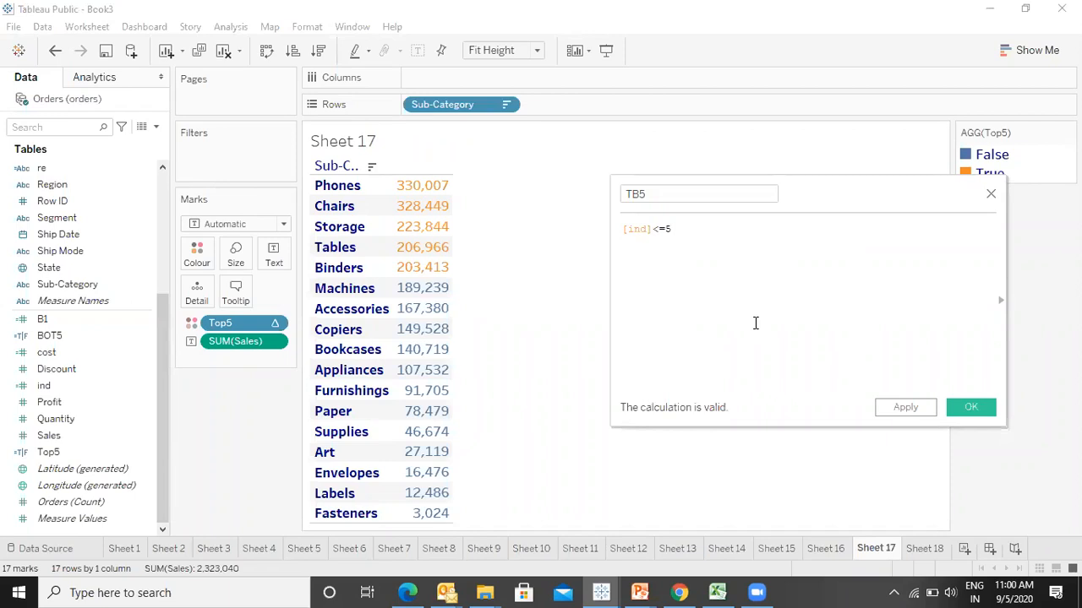
{"action": "type", "text": "OR"}
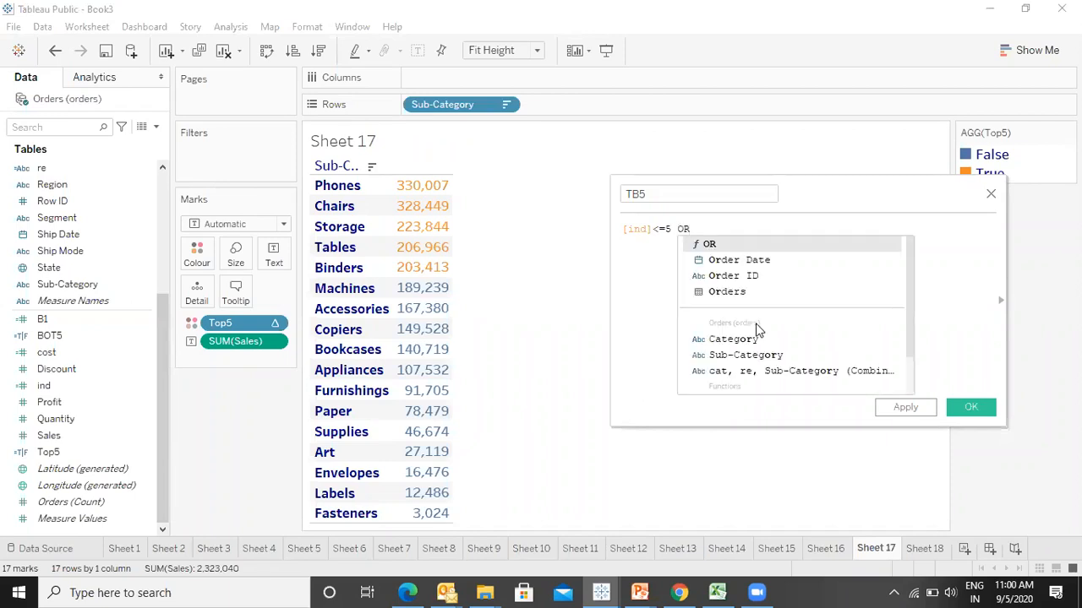
{"action": "type", "text": "  LA"}
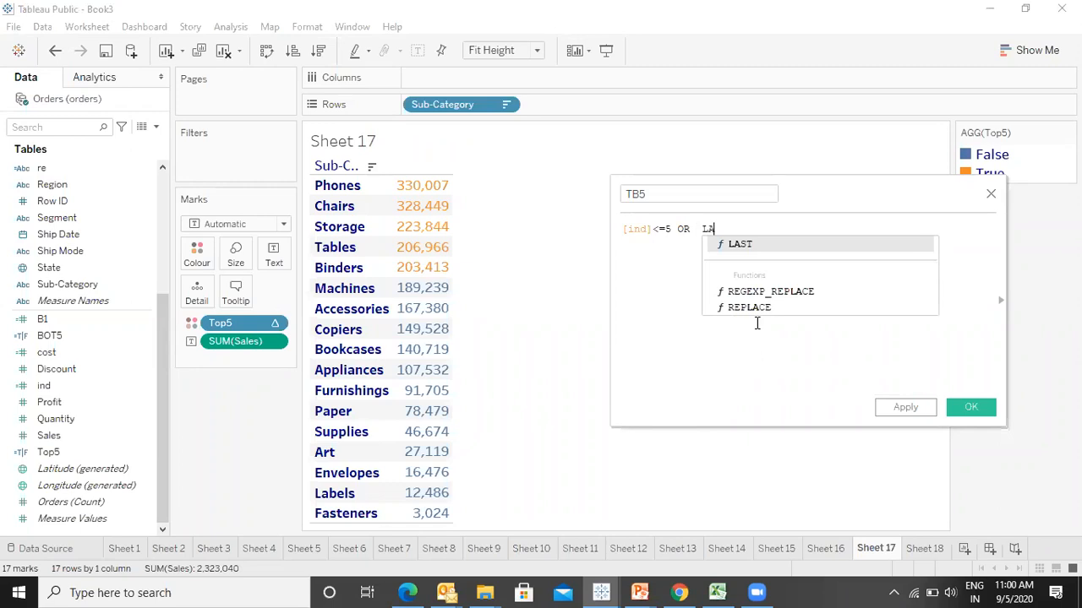
{"action": "key", "text": "BackSpace"}
{"action": "key", "text": "BackSpace"}
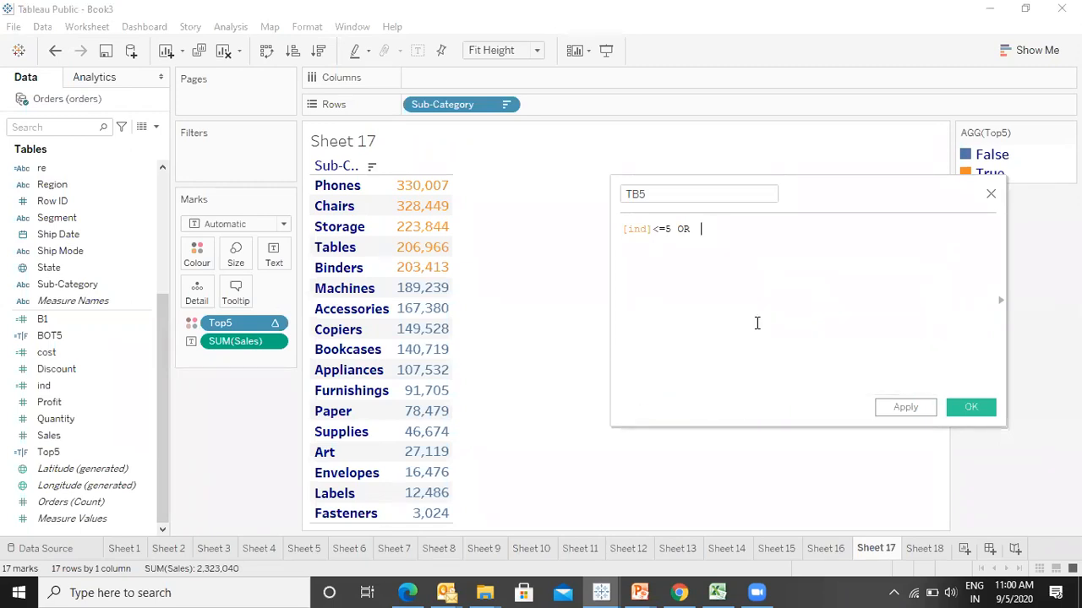
{"action": "type", "text": "B"}
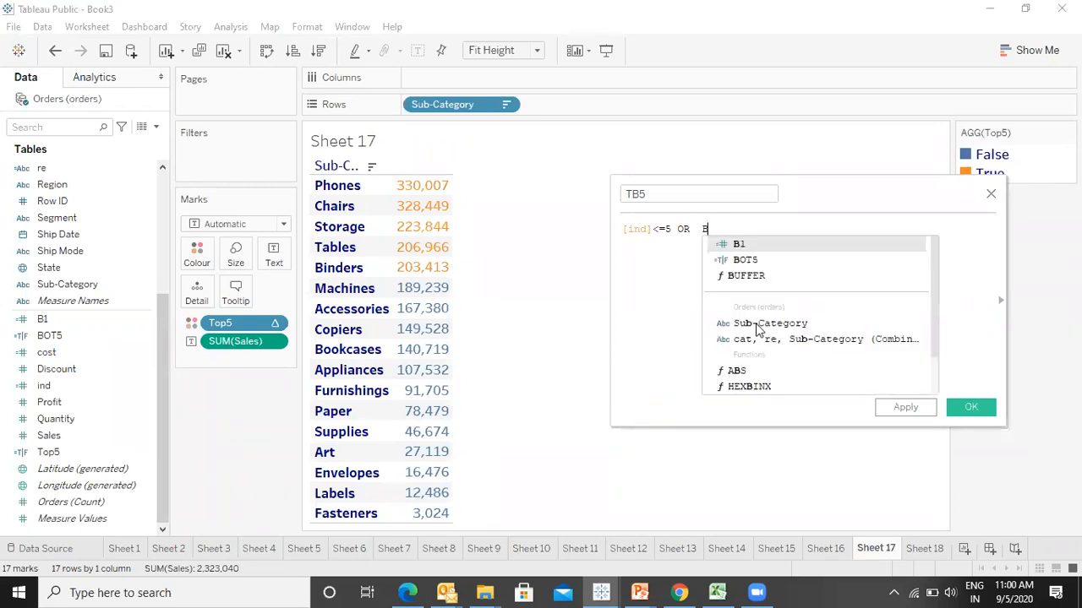
{"action": "key", "text": "Return"}
{"action": "type", "text": "<5"}
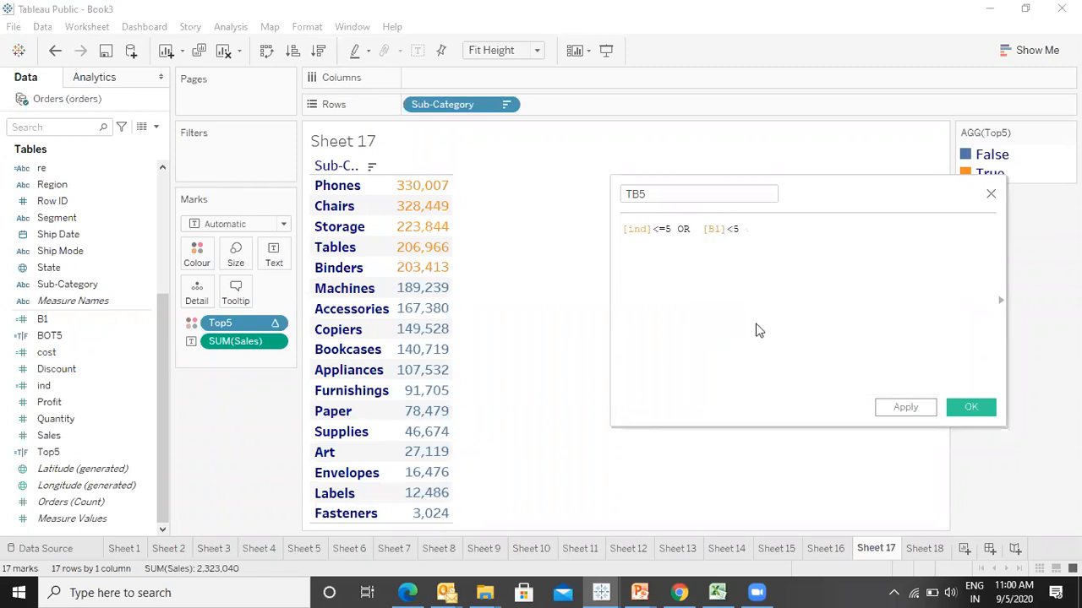
{"action": "left_click", "coordinate": [971, 408]}
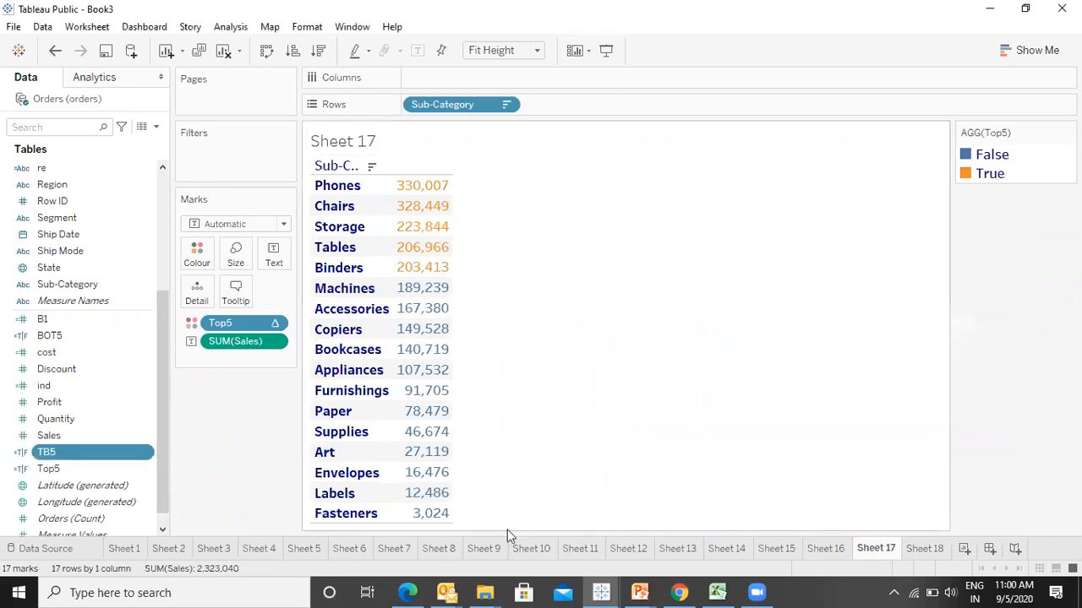
- Colour the sales table by the TB5 field in place of Top5 and preview it in presentation mode
{"action": "left_click_drag", "start_coordinate": [76, 451], "coordinate": [211, 255]}
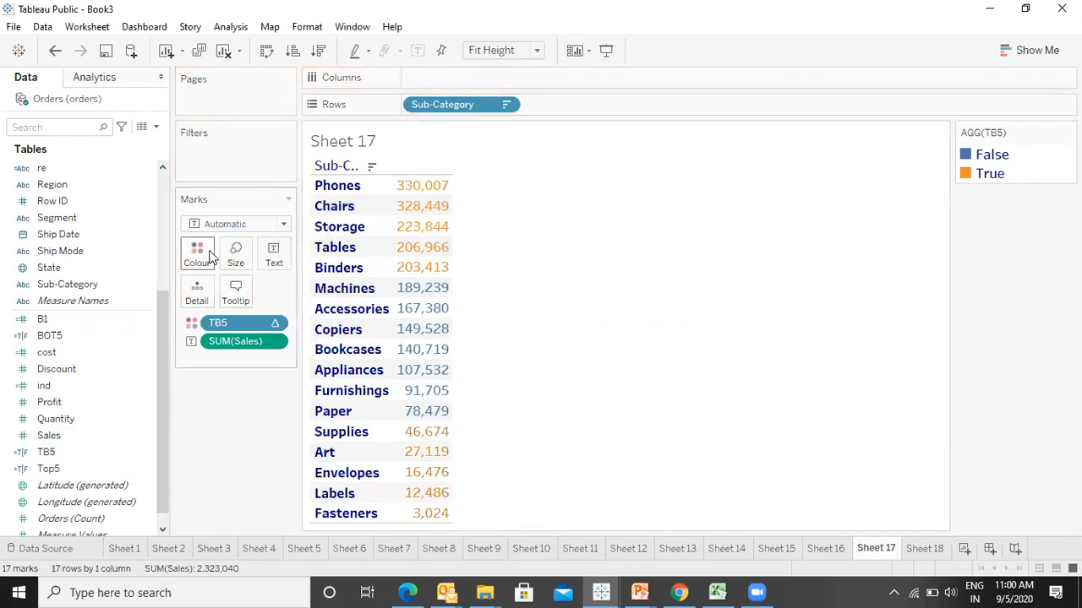
{"action": "key", "text": "F7"}
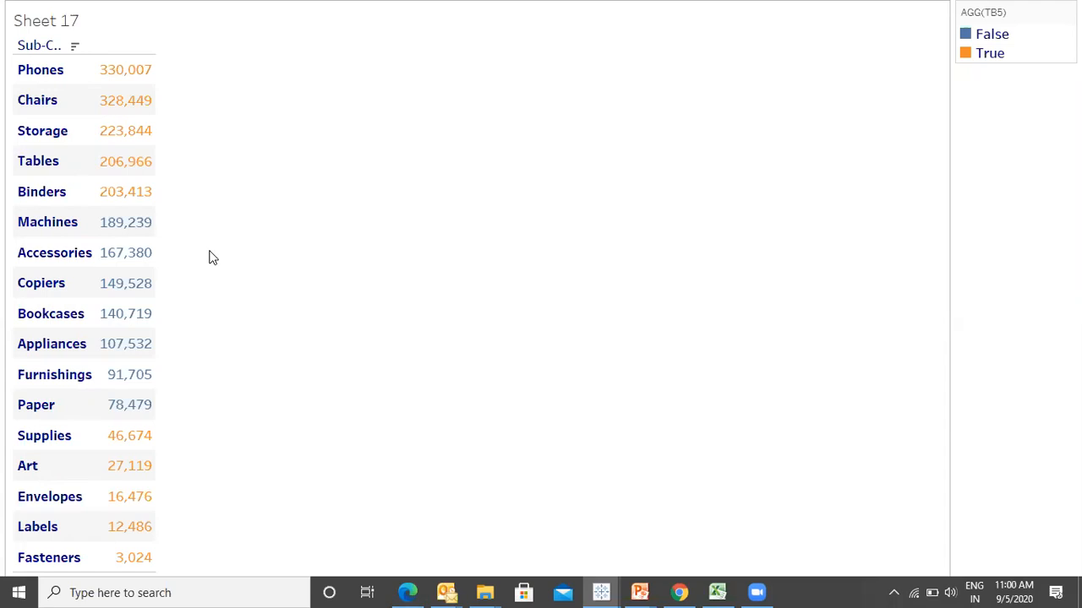
{"action": "key", "text": "Escape"}
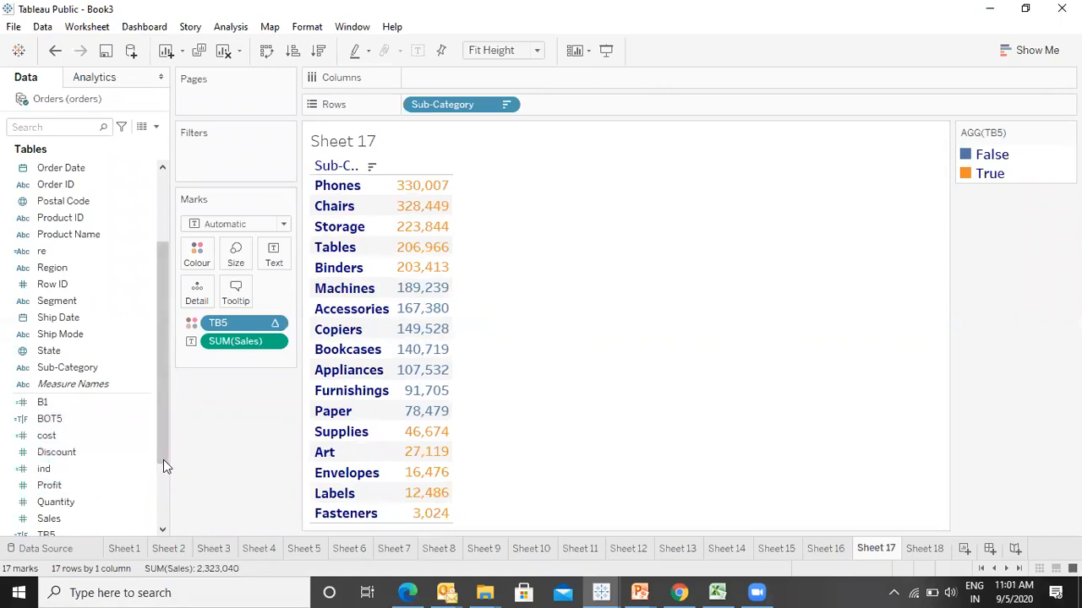
- Change the TB5 calculation to [ind]<=3 OR [B1]<3 and preview the sheet in presentation mode
{"action": "scroll", "coordinate": [163, 459], "scroll_direction": "down", "scroll_amount": 2}
{"action": "left_click", "coordinate": [132, 471]}
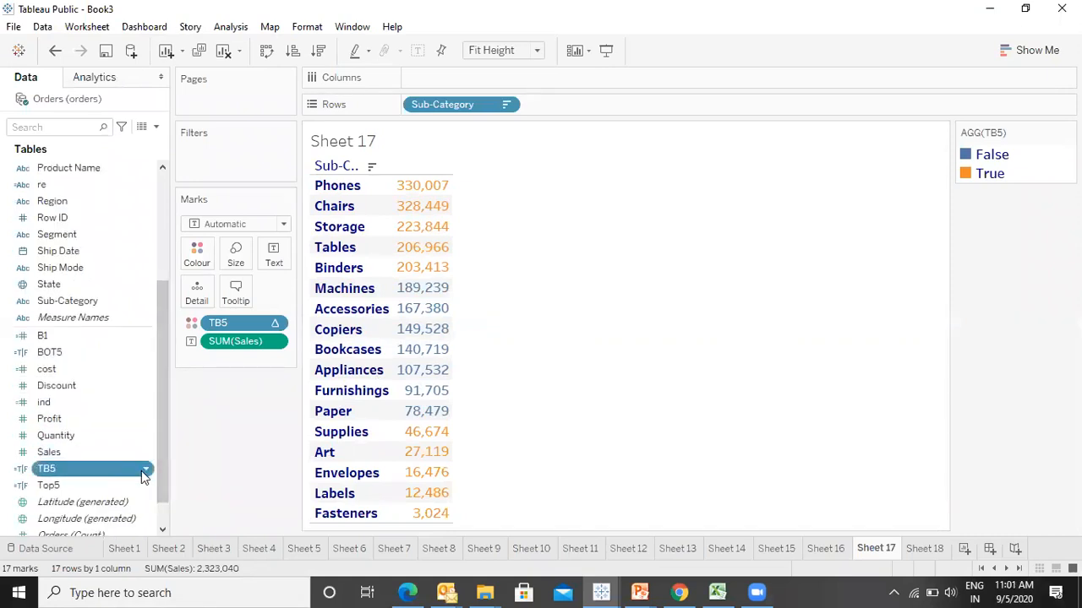
{"action": "left_click", "coordinate": [142, 470]}
{"action": "left_click", "coordinate": [210, 240]}
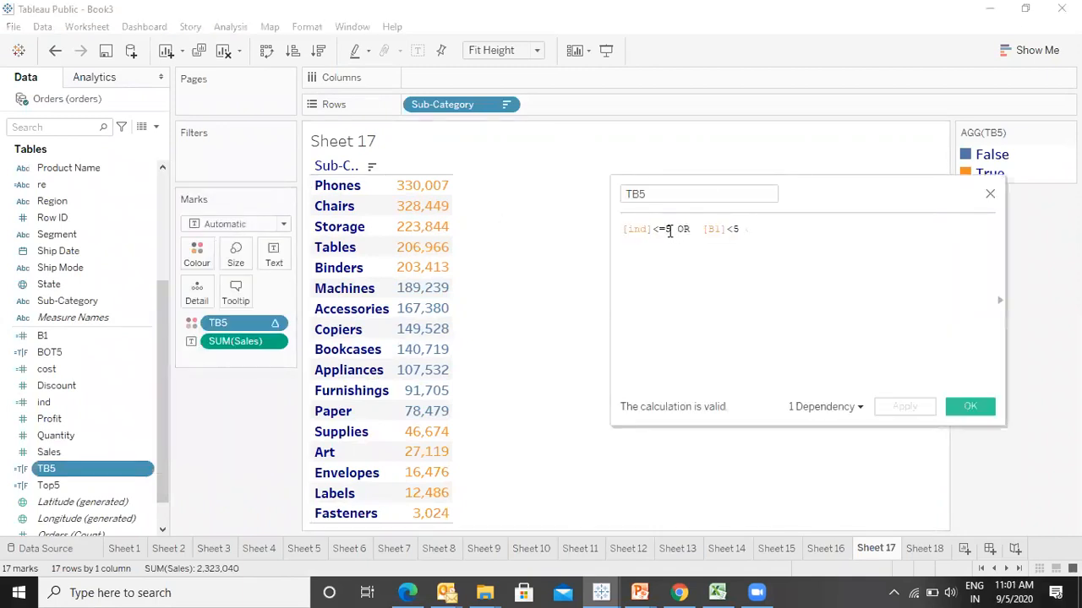
{"action": "left_click", "coordinate": [670, 230]}
{"action": "key", "text": "BackSpace"}
{"action": "type", "text": "3"}
{"action": "key", "text": "End"}
{"action": "key", "text": "BackSpace"}
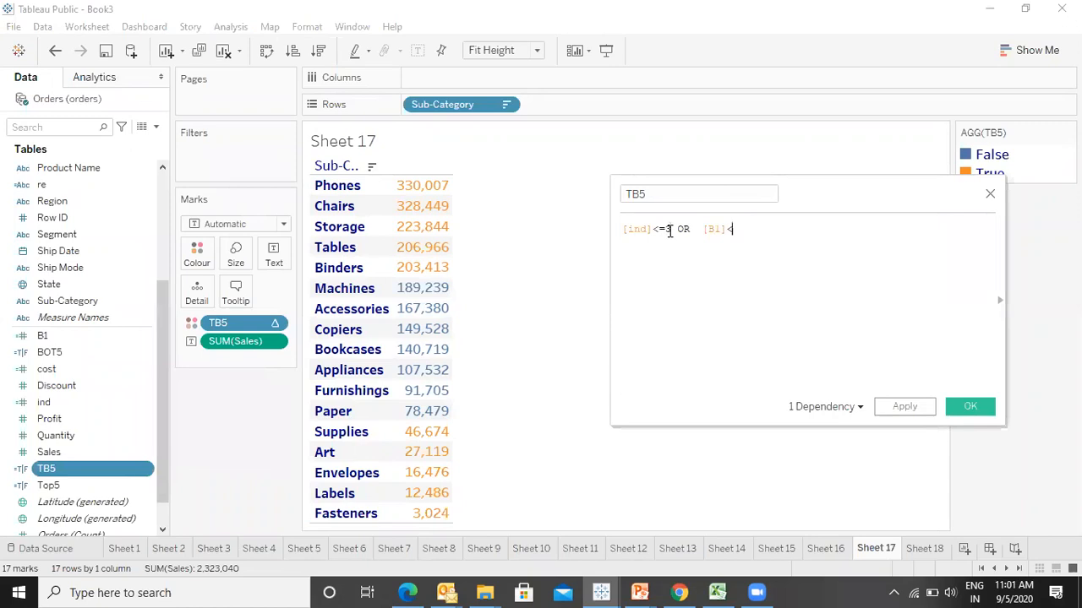
{"action": "type", "text": "3"}
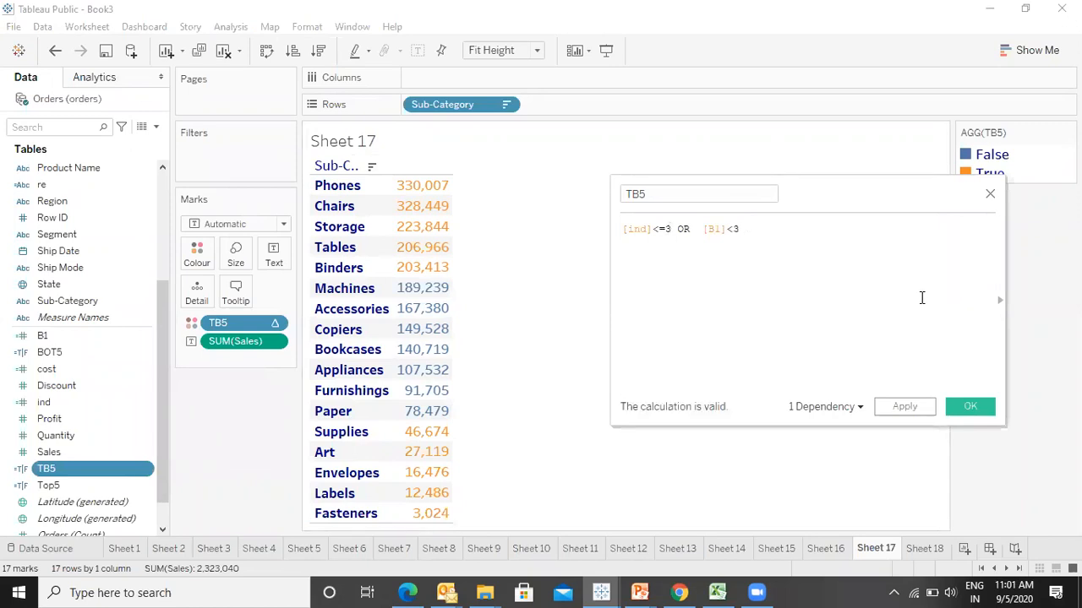
{"action": "left_click", "coordinate": [985, 408]}
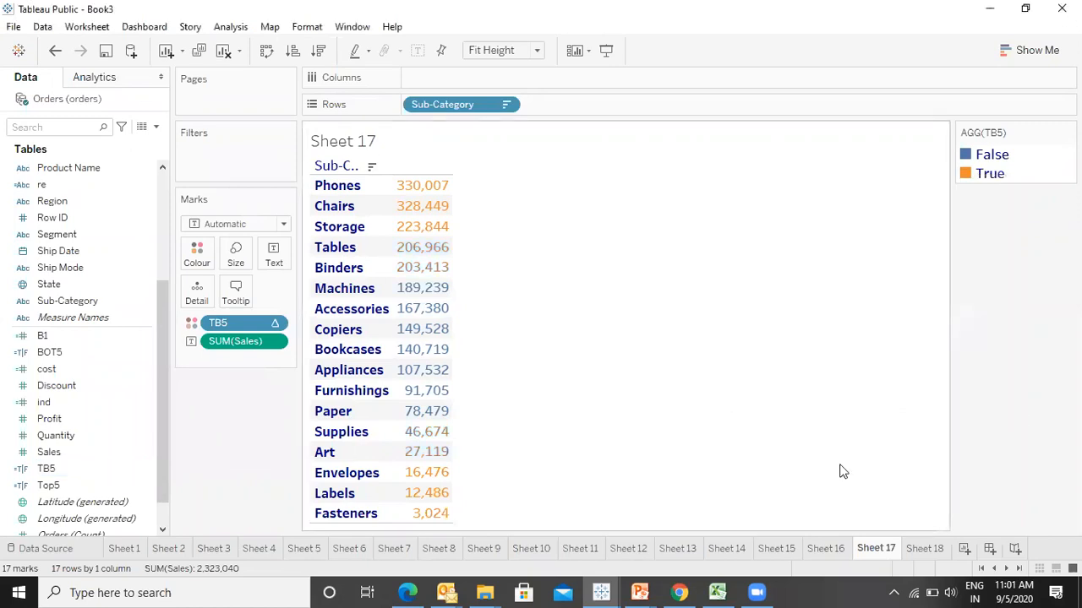
{"action": "key", "text": "F7"}
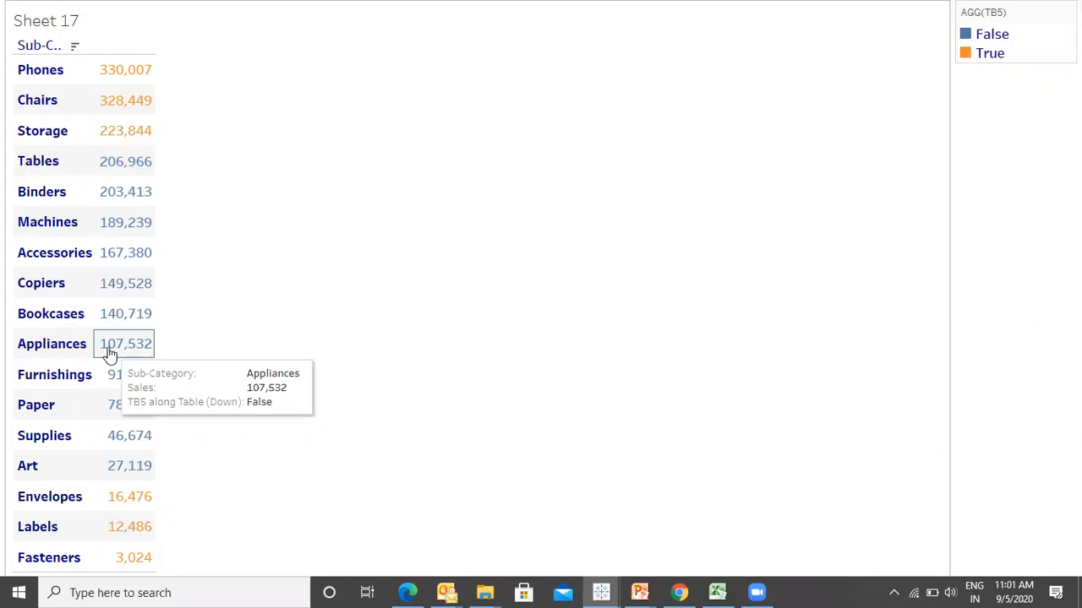
{"action": "key", "text": "Escape"}
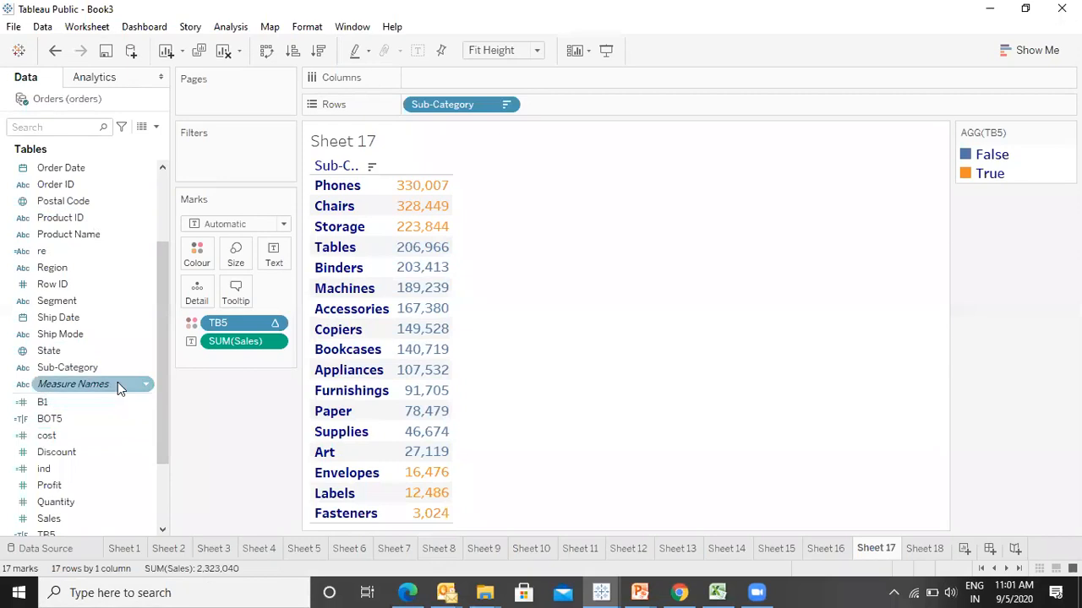
- Start a new parameter from the Sales field, named P1, with the Integer data type and a current value of 3
{"action": "left_click", "coordinate": [148, 372]}
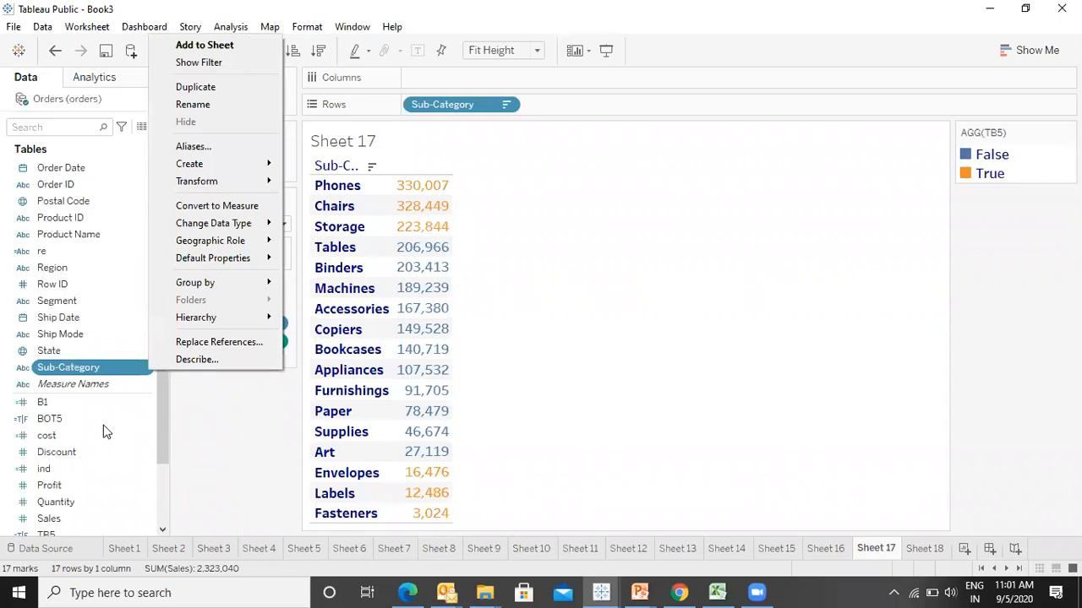
{"action": "left_click", "coordinate": [78, 509]}
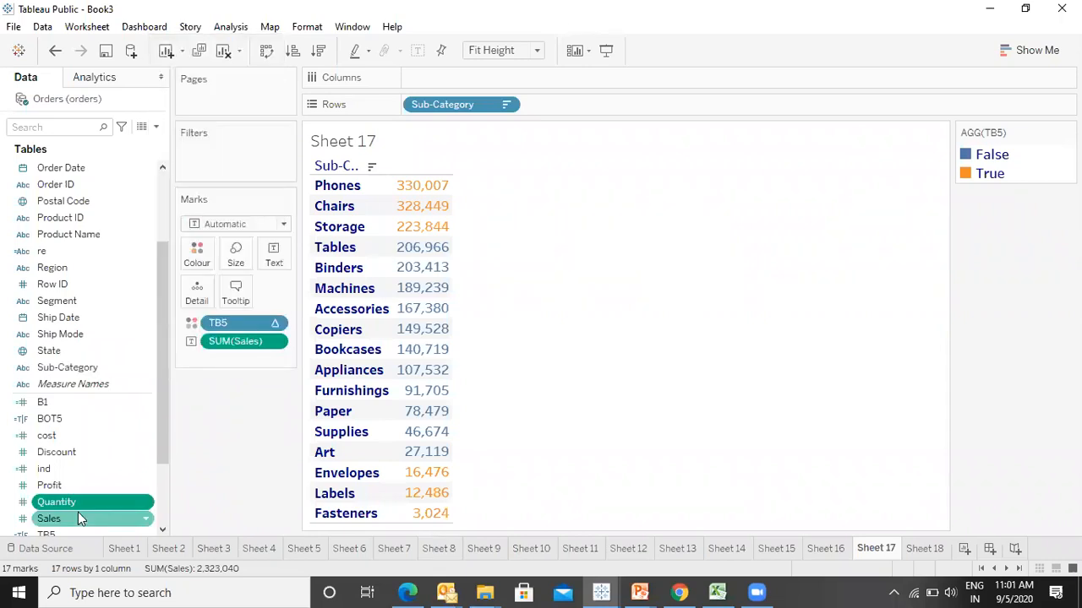
{"action": "left_click", "coordinate": [148, 524]}
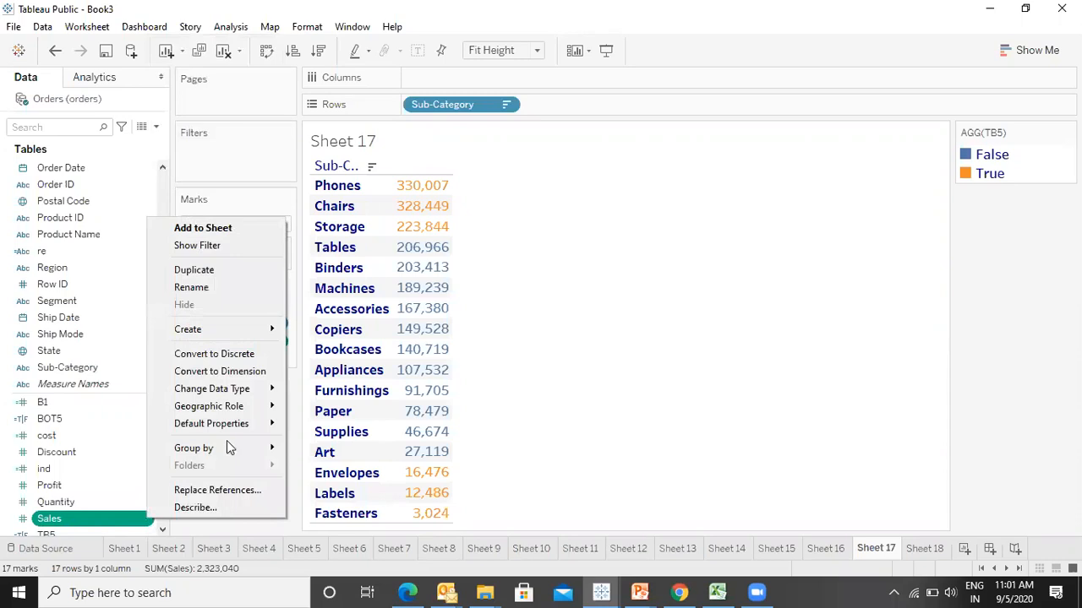
{"action": "mouse_move", "coordinate": [238, 332]}
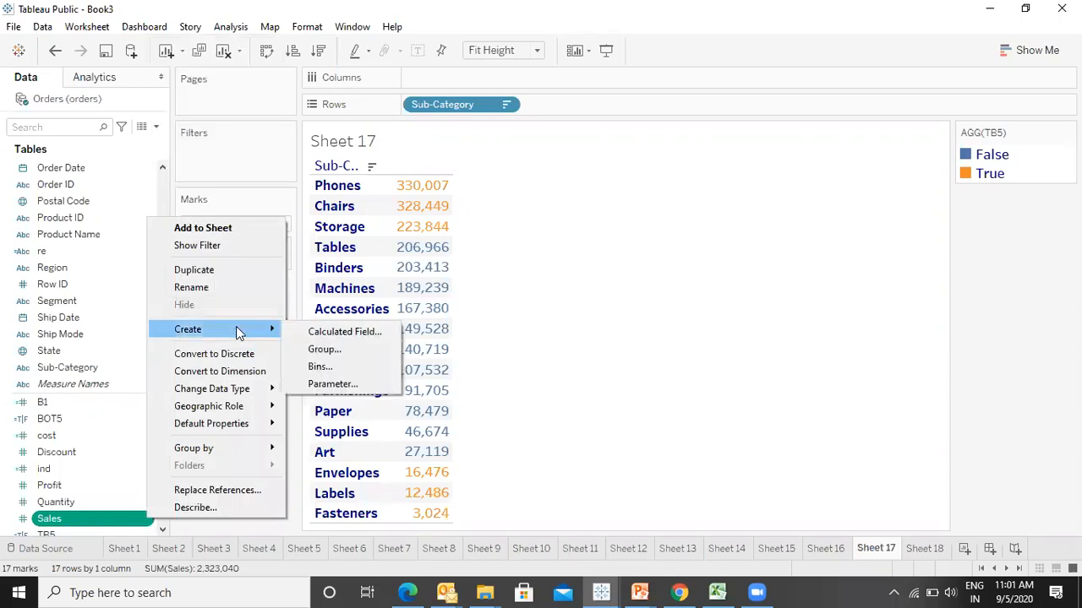
{"action": "left_click", "coordinate": [331, 388]}
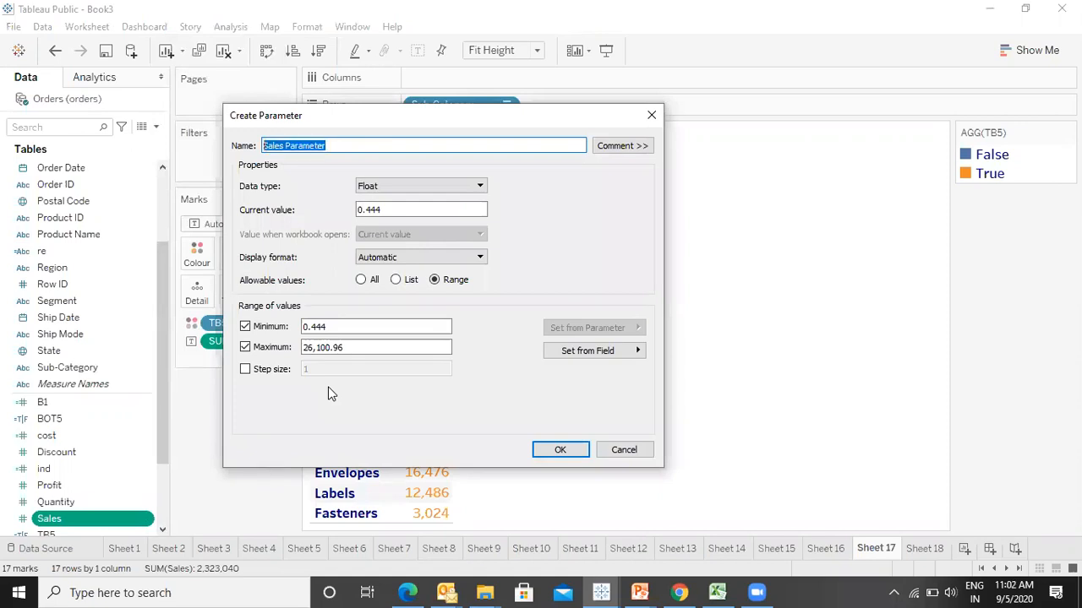
{"action": "type", "text": "P1"}
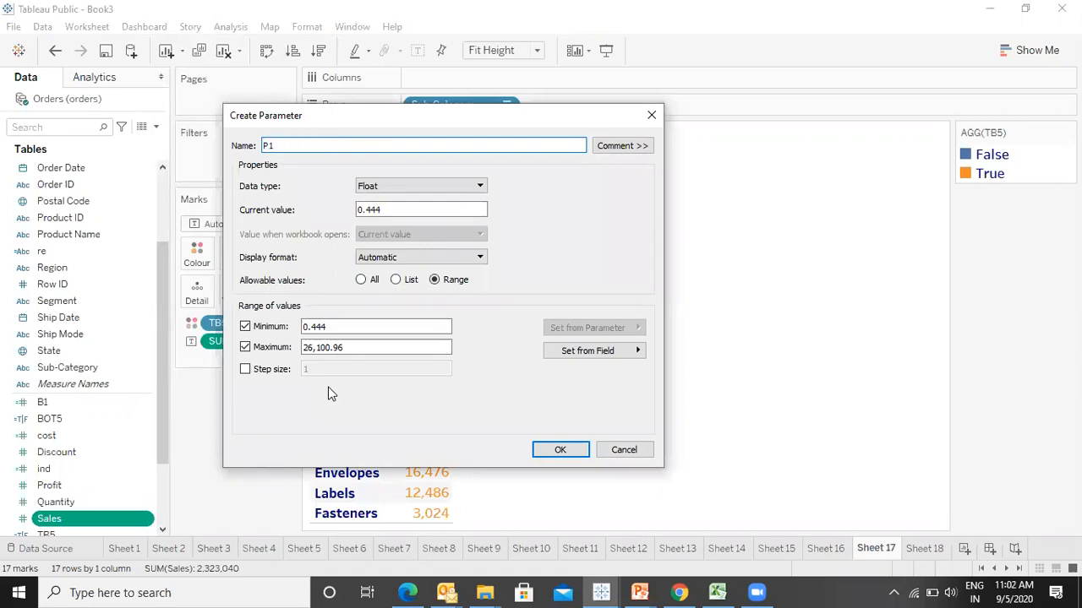
{"action": "left_click", "coordinate": [380, 191]}
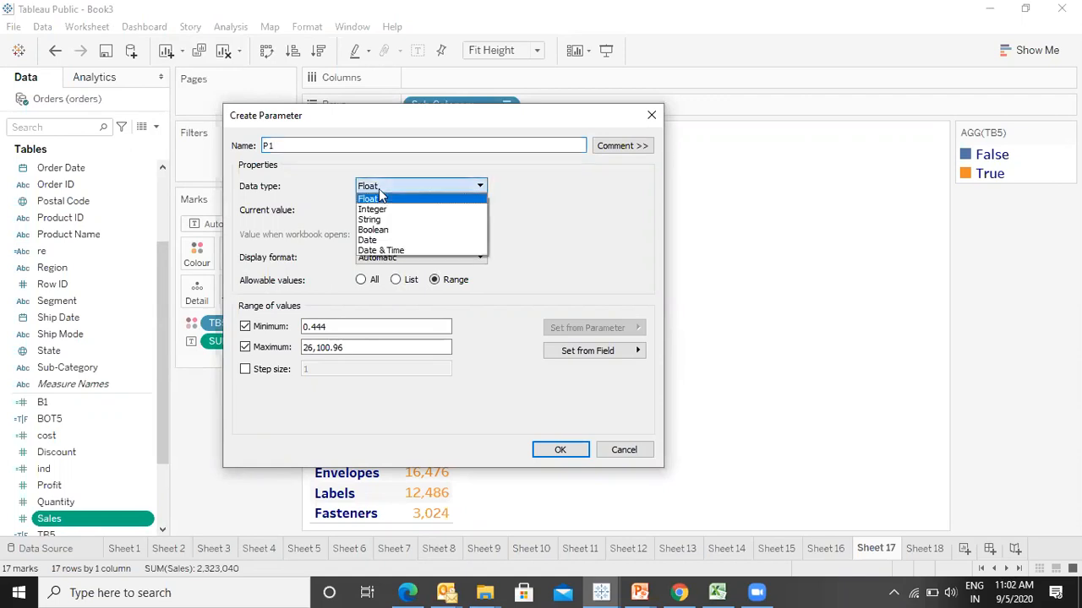
{"action": "left_click", "coordinate": [377, 209]}
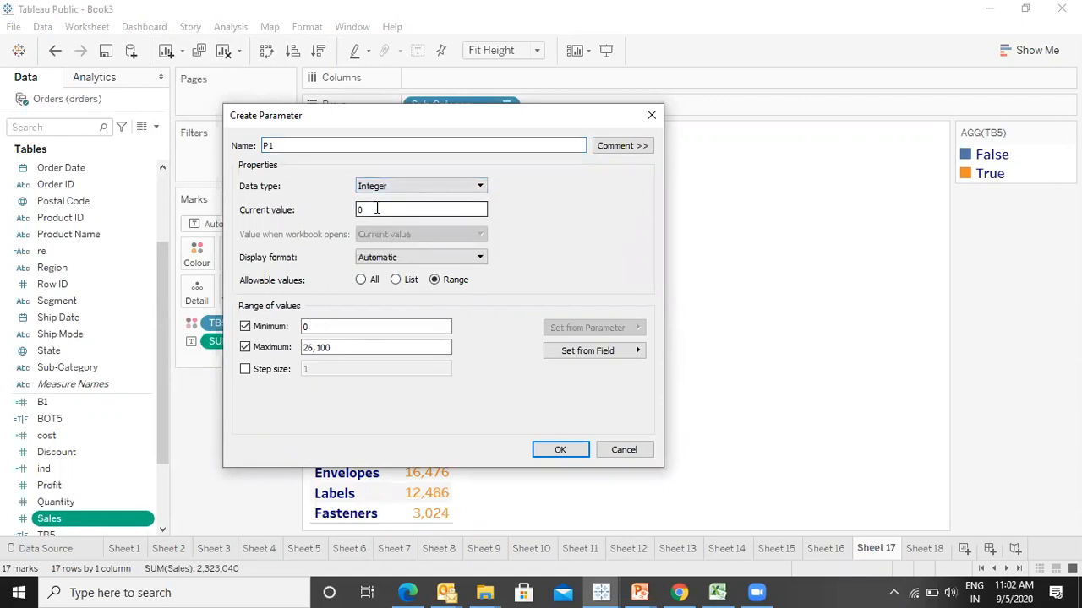
{"action": "double_click", "coordinate": [377, 209]}
{"action": "type", "text": "3"}
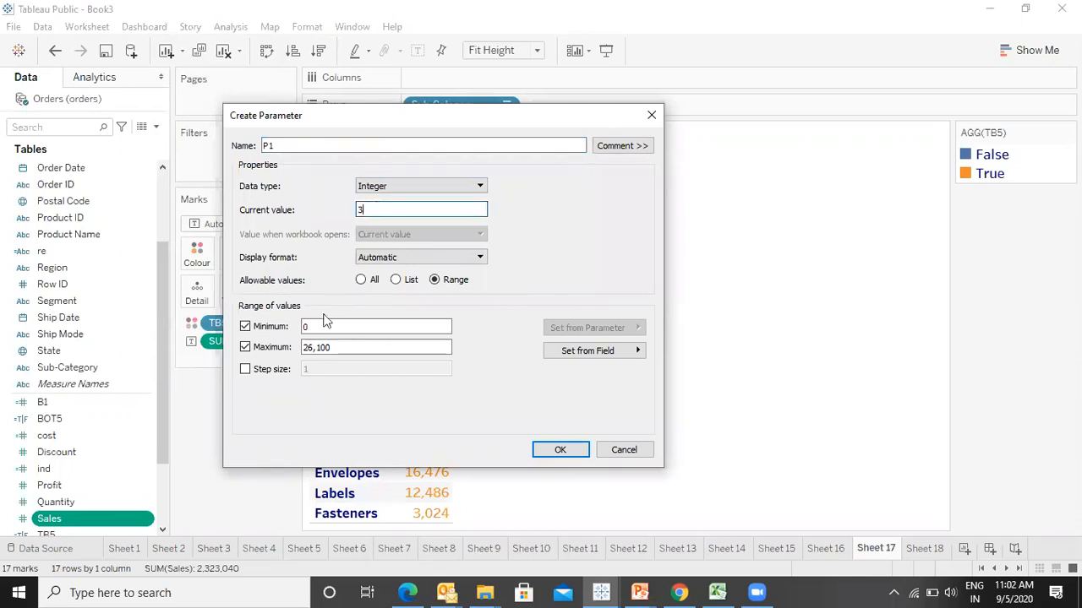
- Create the P1 parameter with a range from minimum 1 to maximum 8, and show its control on the sheet
{"action": "double_click", "coordinate": [388, 327]}
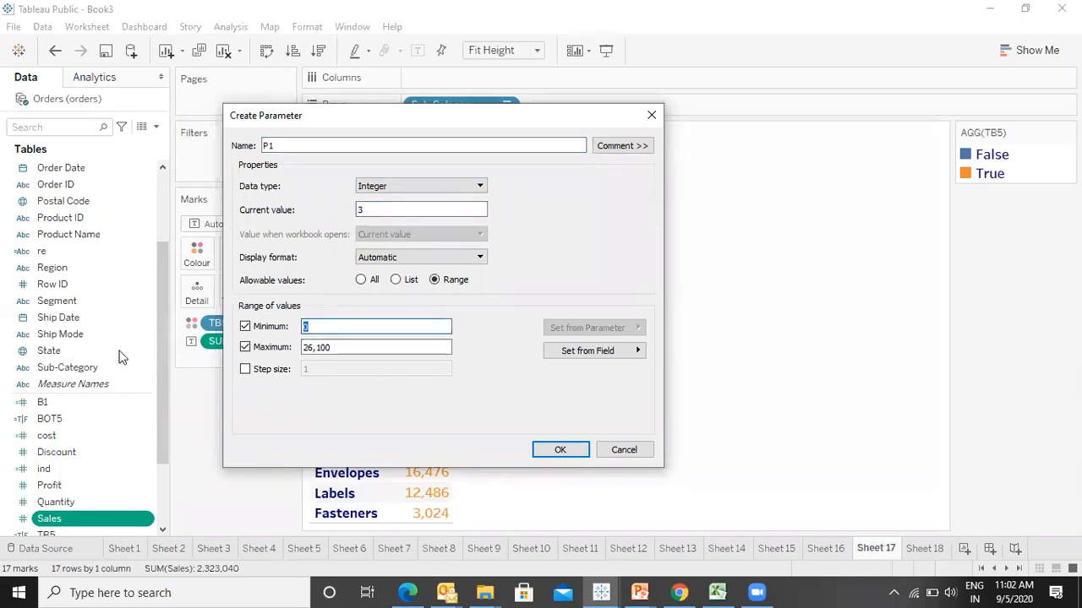
{"action": "type", "text": "1"}
{"action": "key", "text": "Tab"}
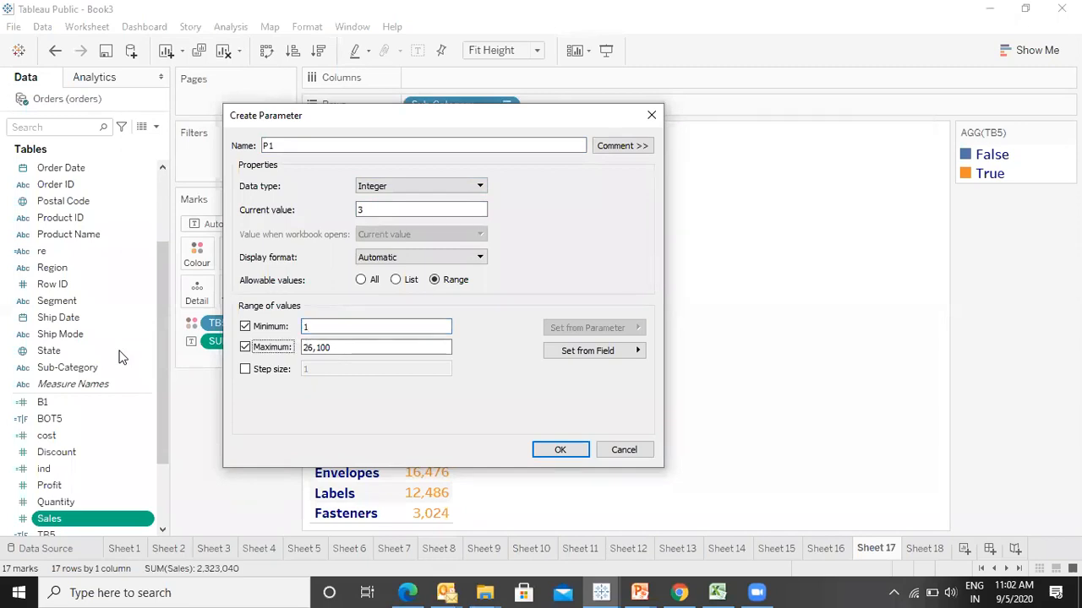
{"action": "key", "text": "Tab"}
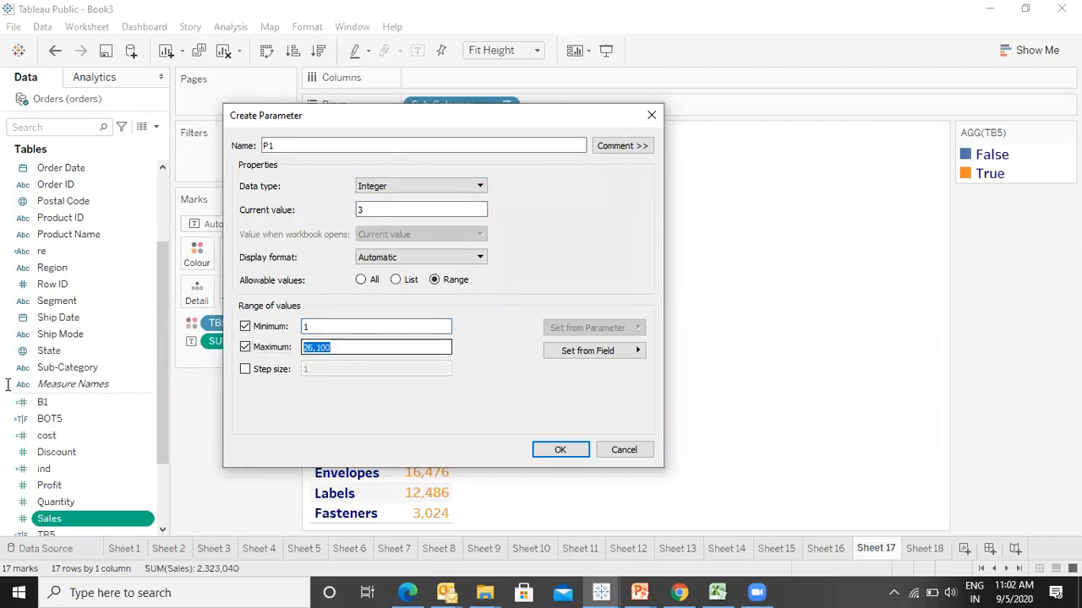
{"action": "type", "text": "8"}
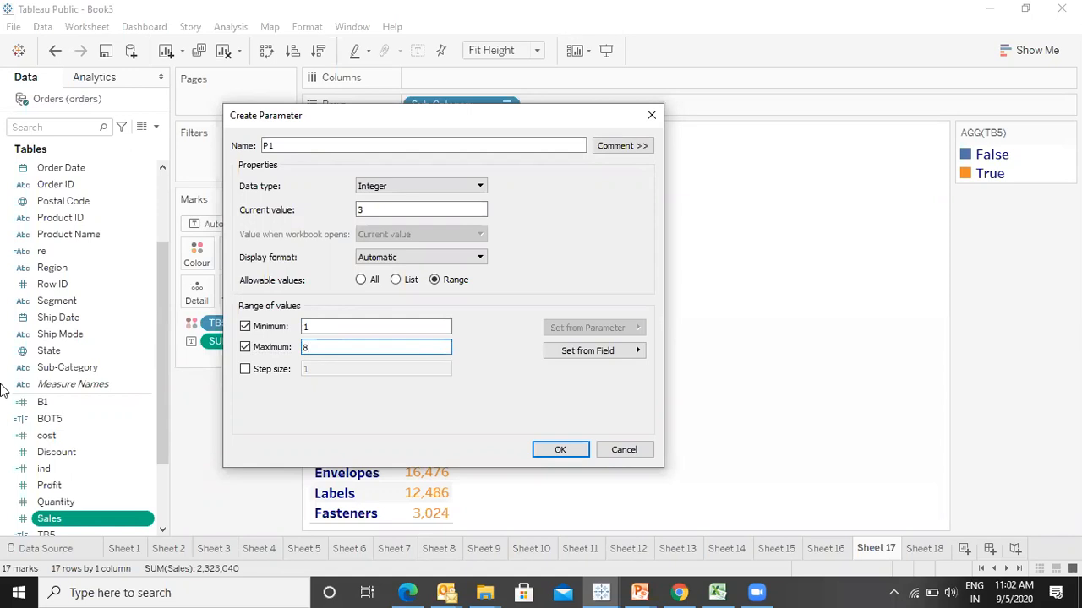
{"action": "left_click", "coordinate": [560, 450]}
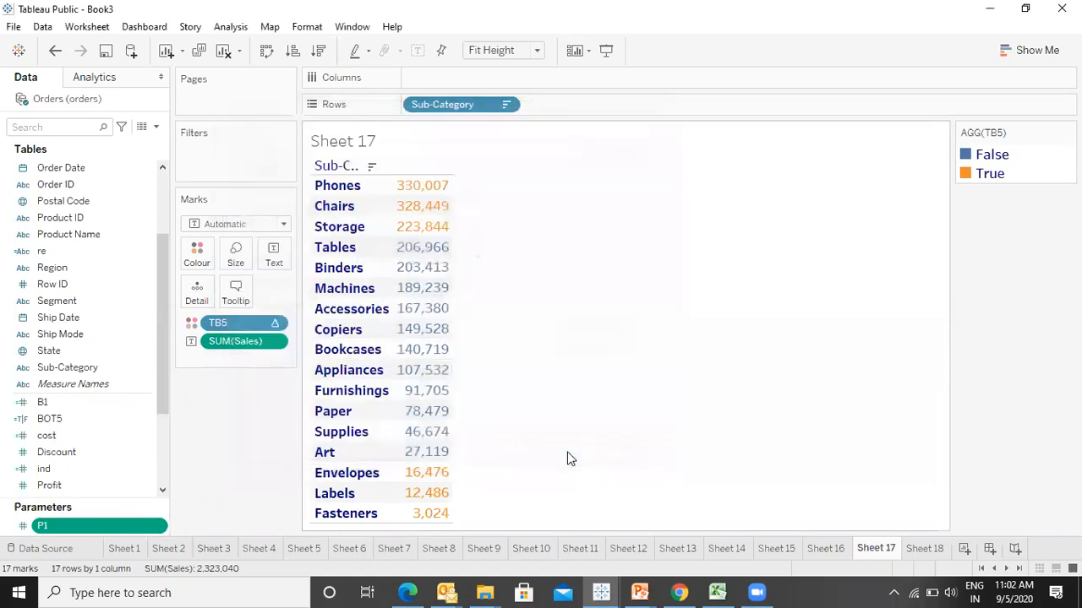
{"action": "right_click", "coordinate": [80, 518]}
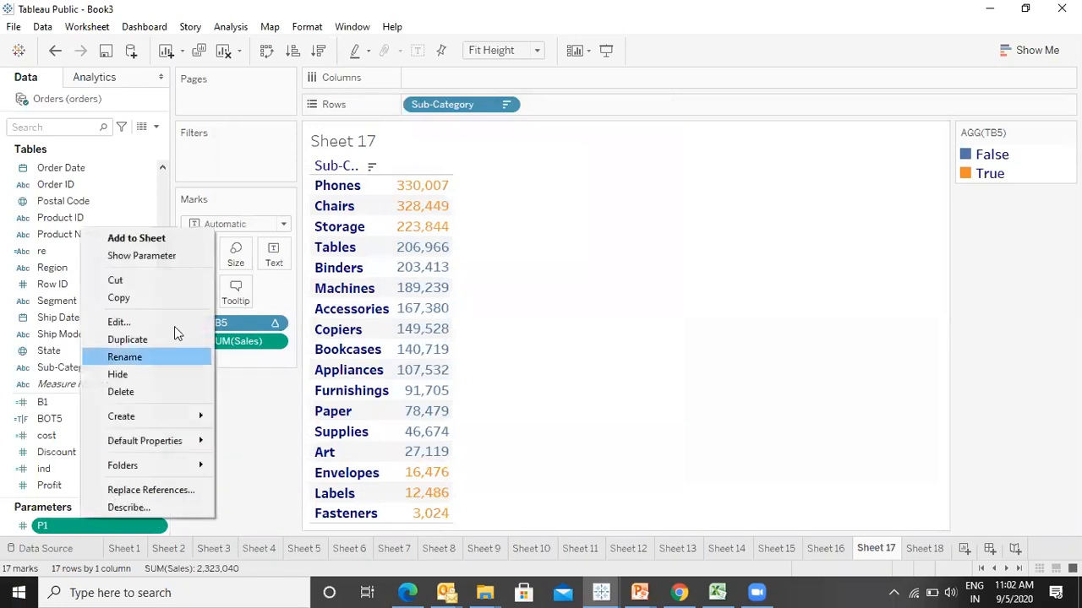
{"action": "left_click", "coordinate": [179, 256]}
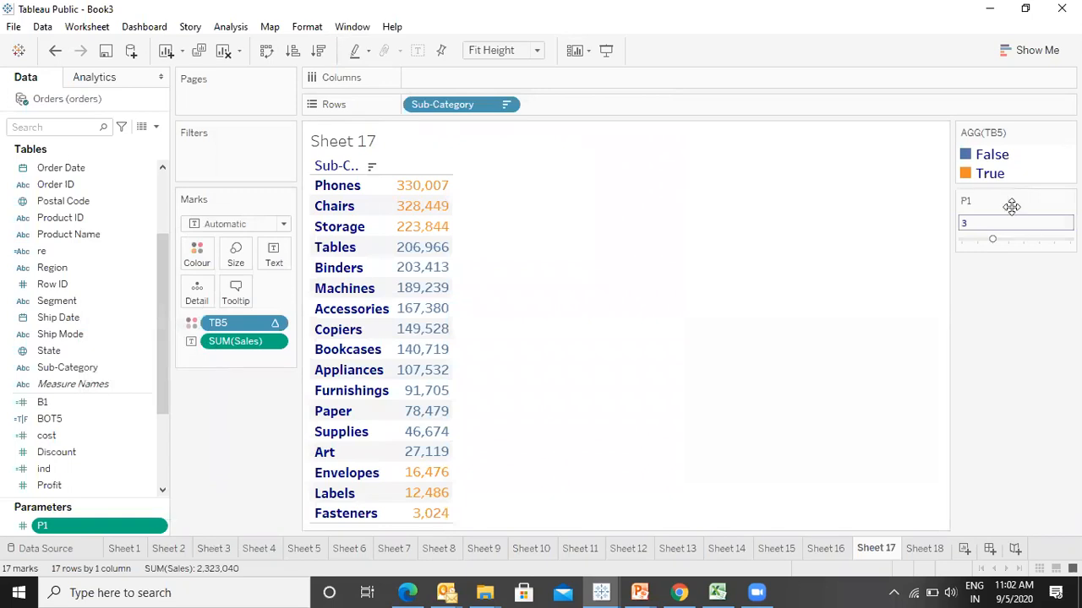
- Hide the TB5 colour legend from the sheet and set the P1 parameter to 6
{"action": "left_click", "coordinate": [1068, 132]}
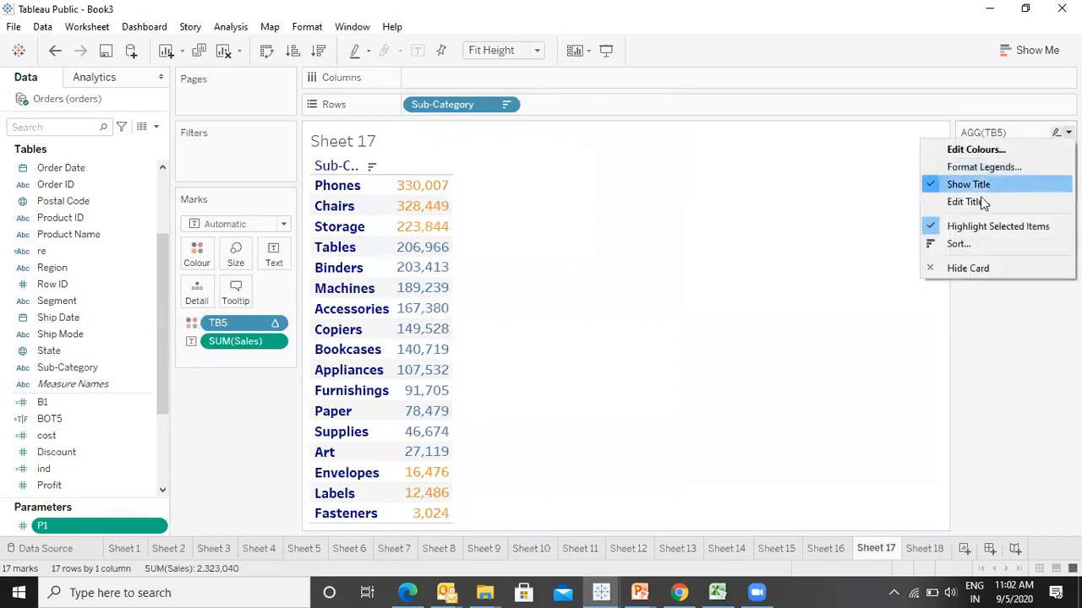
{"action": "left_click", "coordinate": [967, 268]}
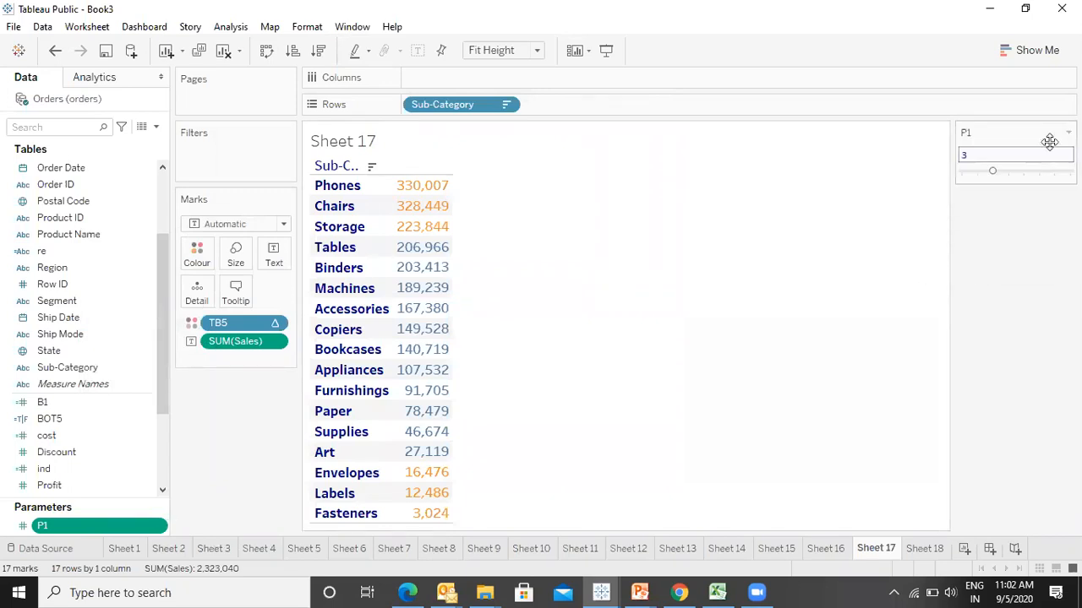
{"action": "left_click_drag", "start_coordinate": [1022, 171], "coordinate": [989, 174]}
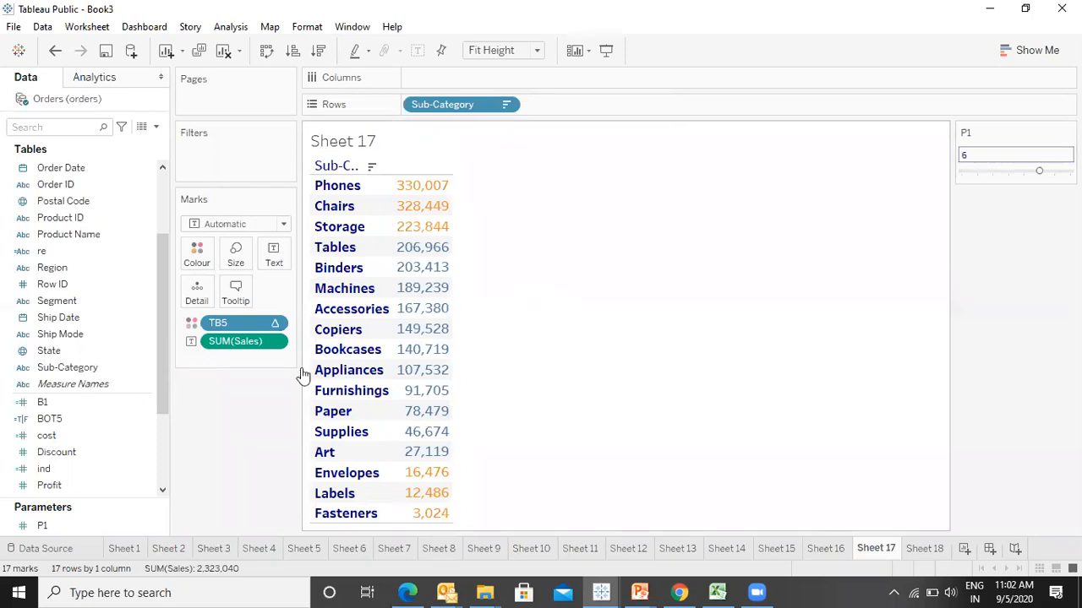
- Start a new calculated field named TBN with the condition [ind]<=[P1]
{"action": "left_click", "coordinate": [136, 468]}
{"action": "left_click_drag", "start_coordinate": [160, 408], "coordinate": [161, 338]}
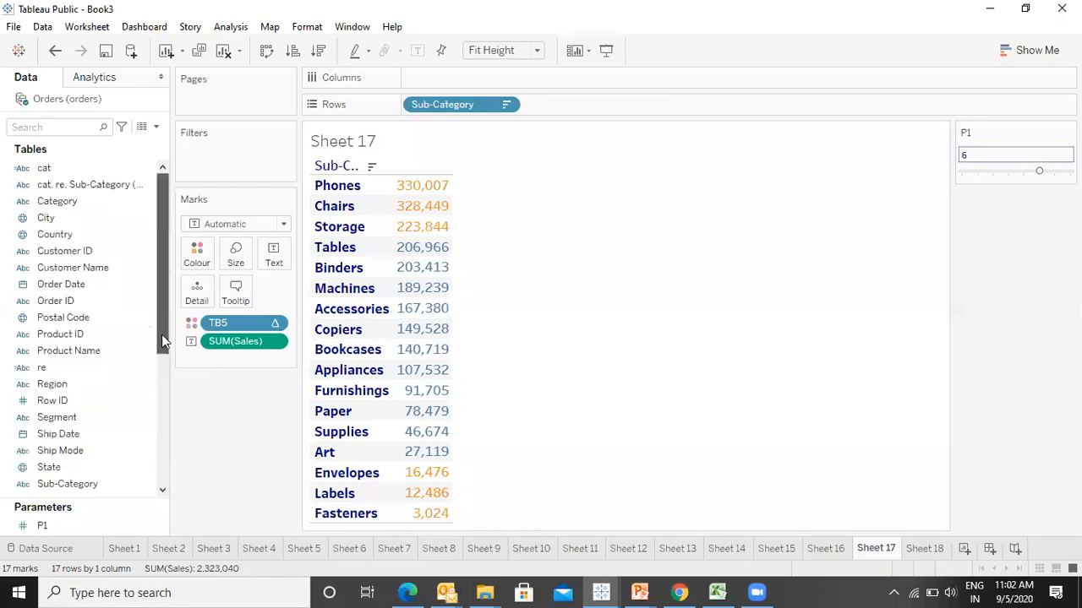
{"action": "left_click", "coordinate": [230, 27]}
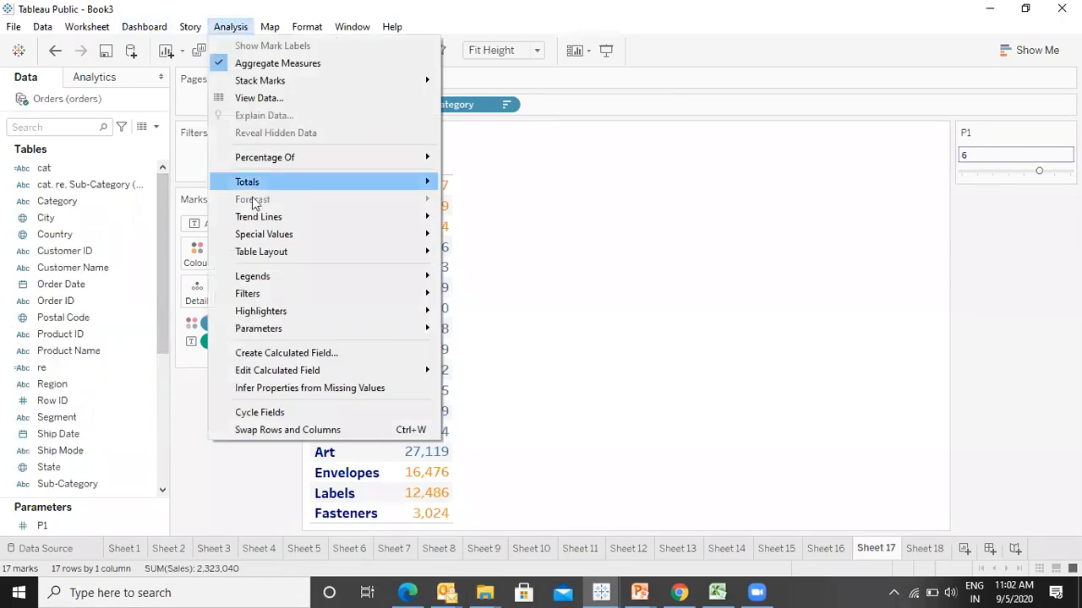
{"action": "left_click", "coordinate": [338, 359]}
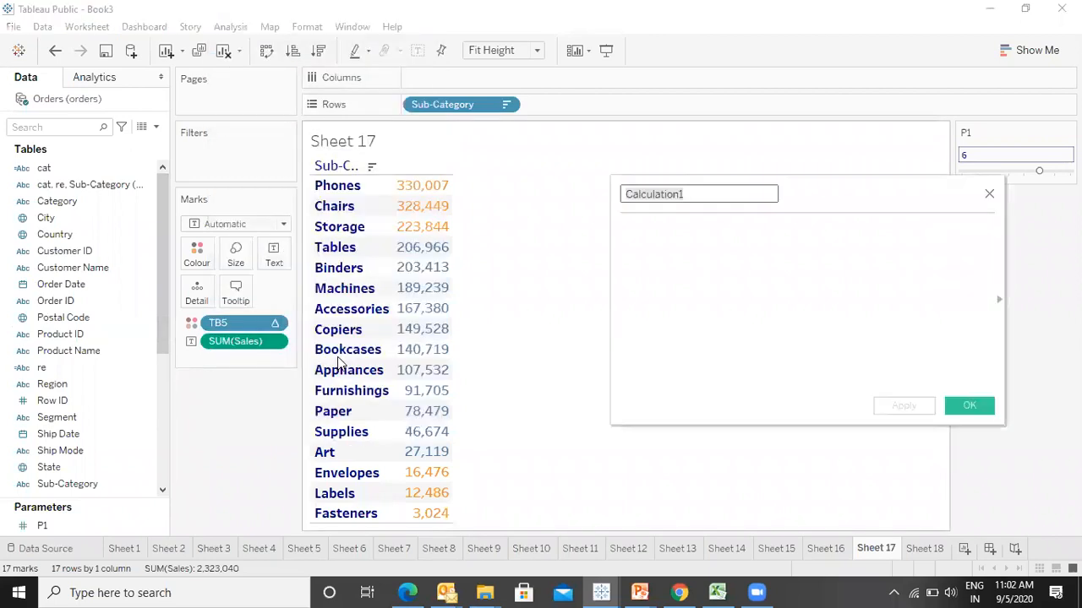
{"action": "type", "text": "TBN"}
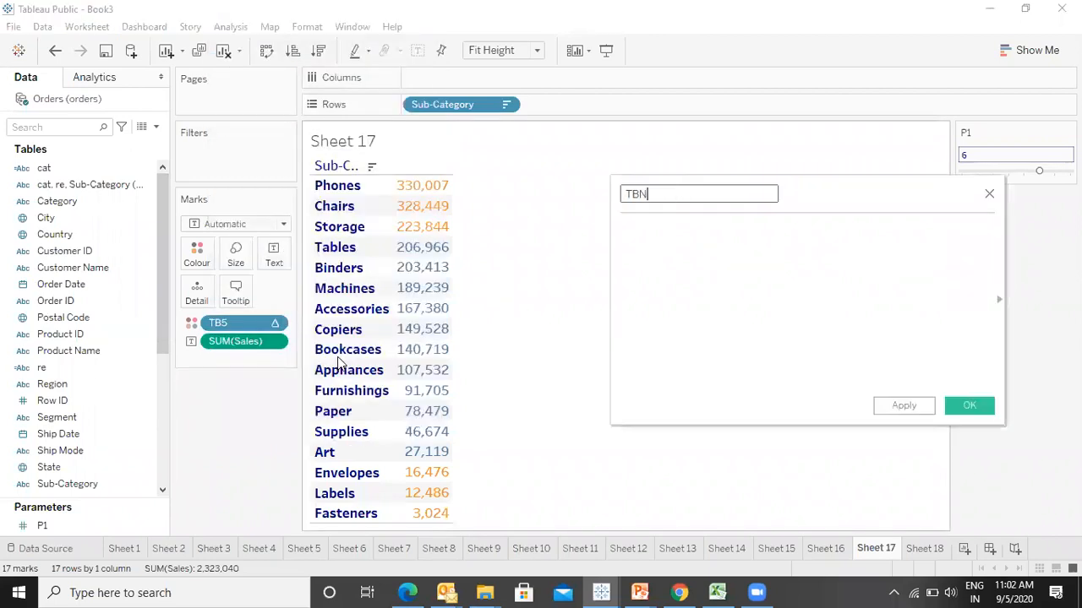
{"action": "key", "text": "Tab"}
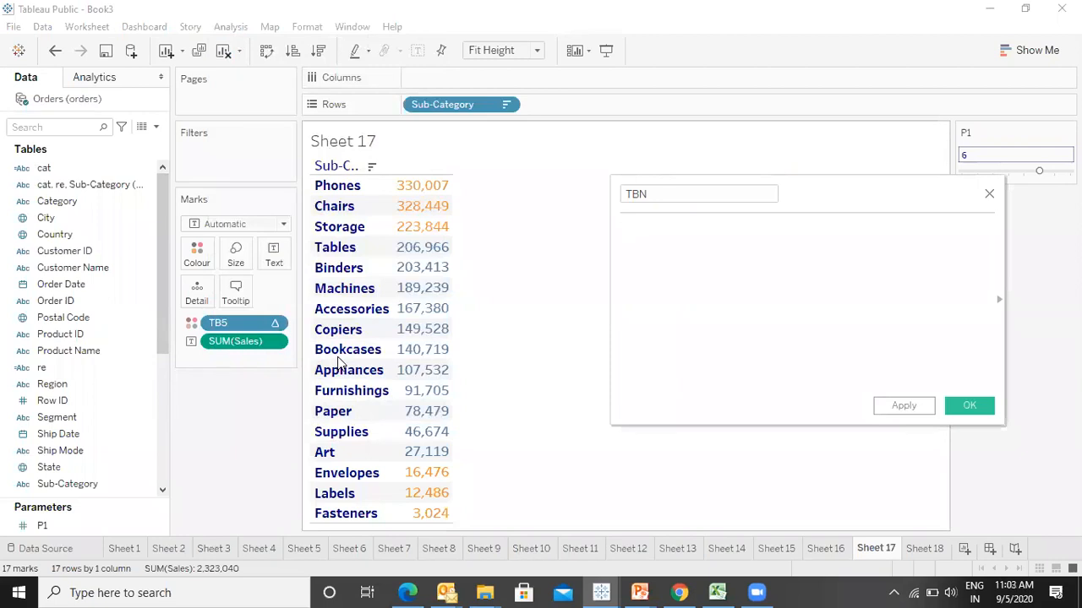
{"action": "type", "text": "ind"}
{"action": "key", "text": "Return"}
{"action": "type", "text": "<"}
{"action": "type", "text": "="}
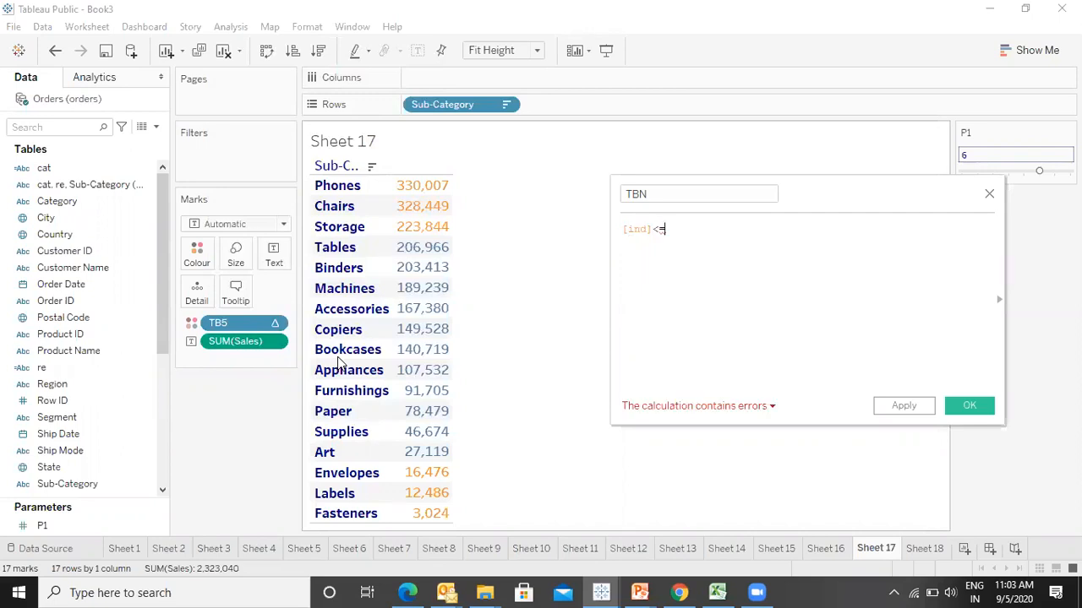
{"action": "type", "text": "[P1]"}
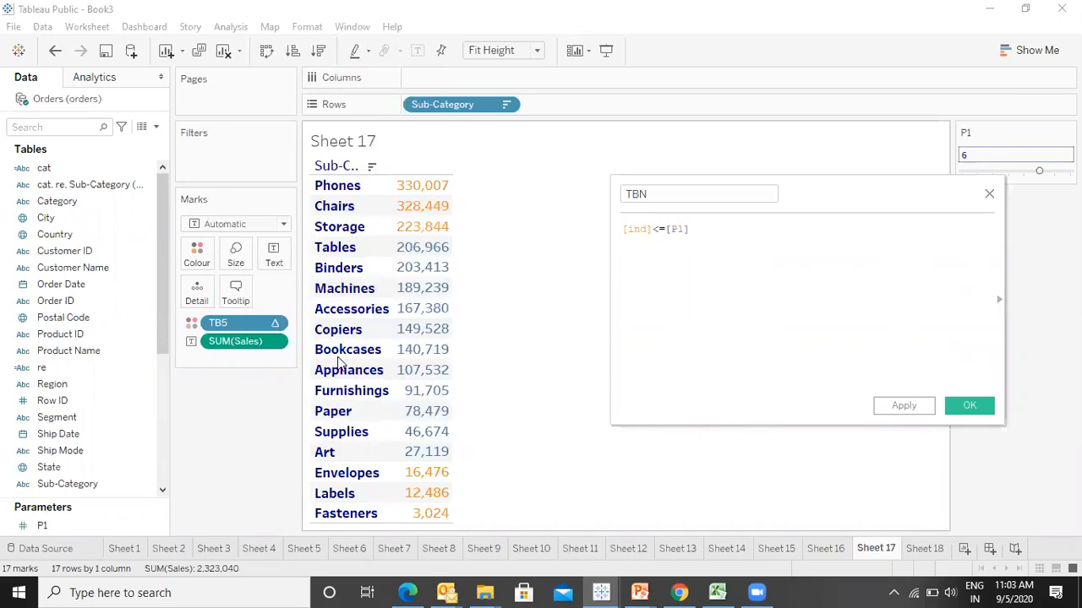
- Complete the TBN formula with OR [B1]<[P1] and colour the sales table by TBN in place of TB5
{"action": "type", "text": "OR "}
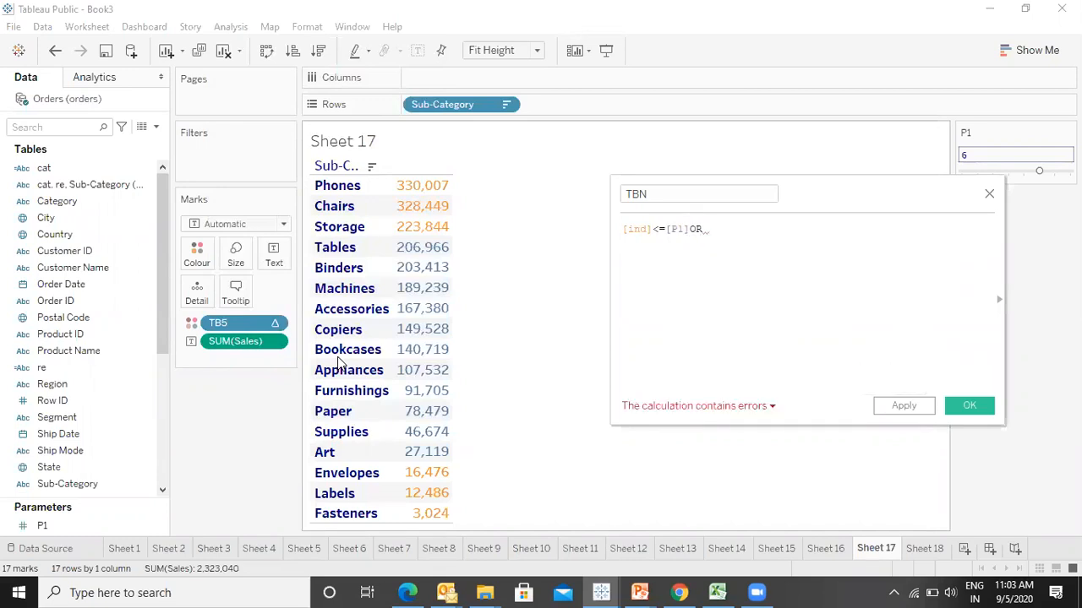
{"action": "type", "text": "b1"}
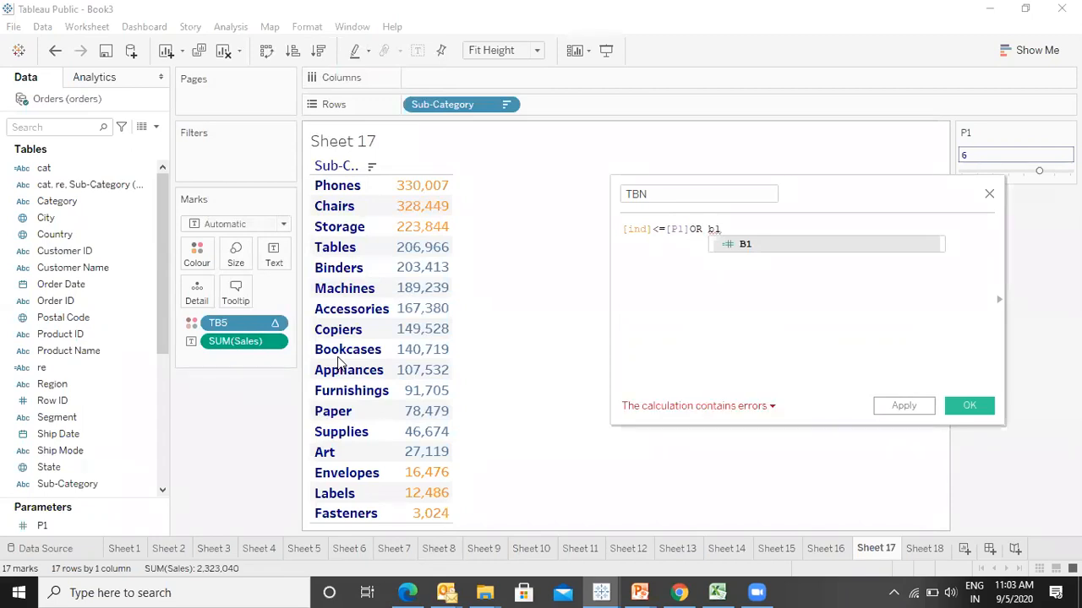
{"action": "key", "text": "Return"}
{"action": "type", "text": "<"}
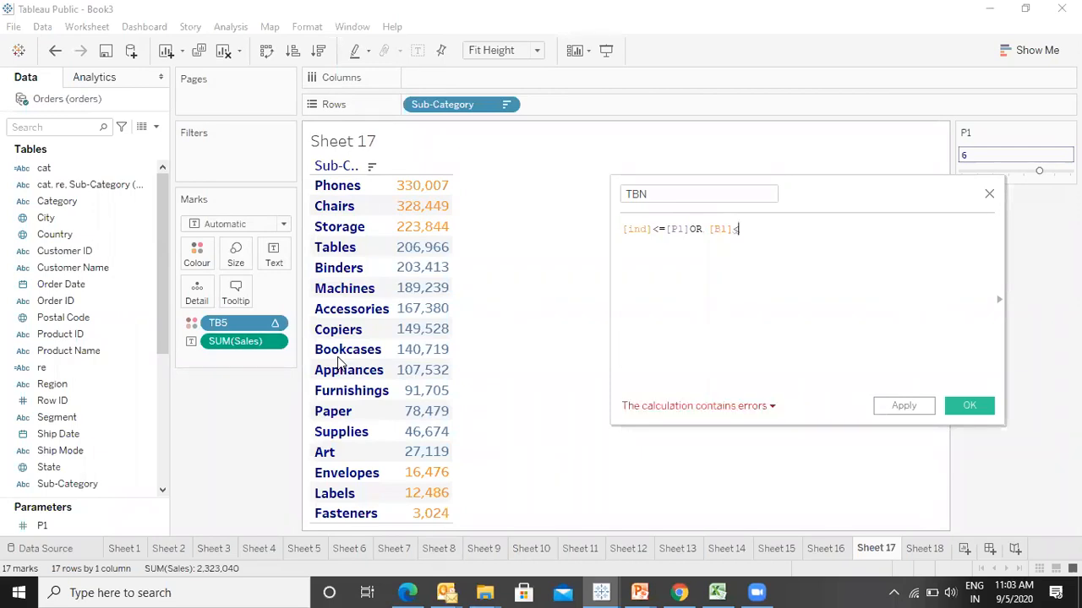
{"action": "type", "text": "p1"}
{"action": "key", "text": "Return"}
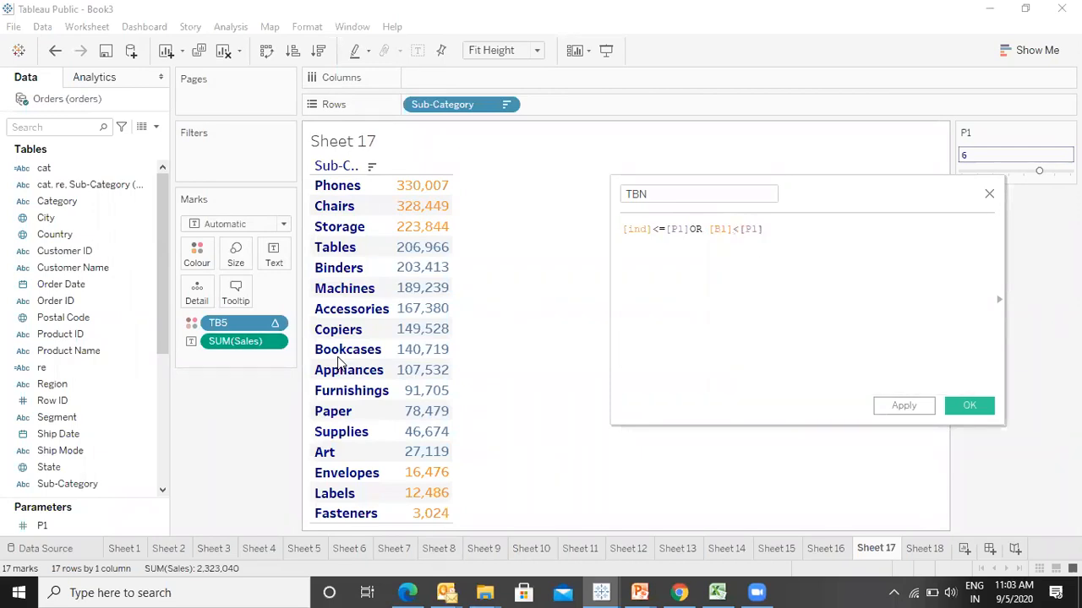
{"action": "left_click", "coordinate": [969, 407]}
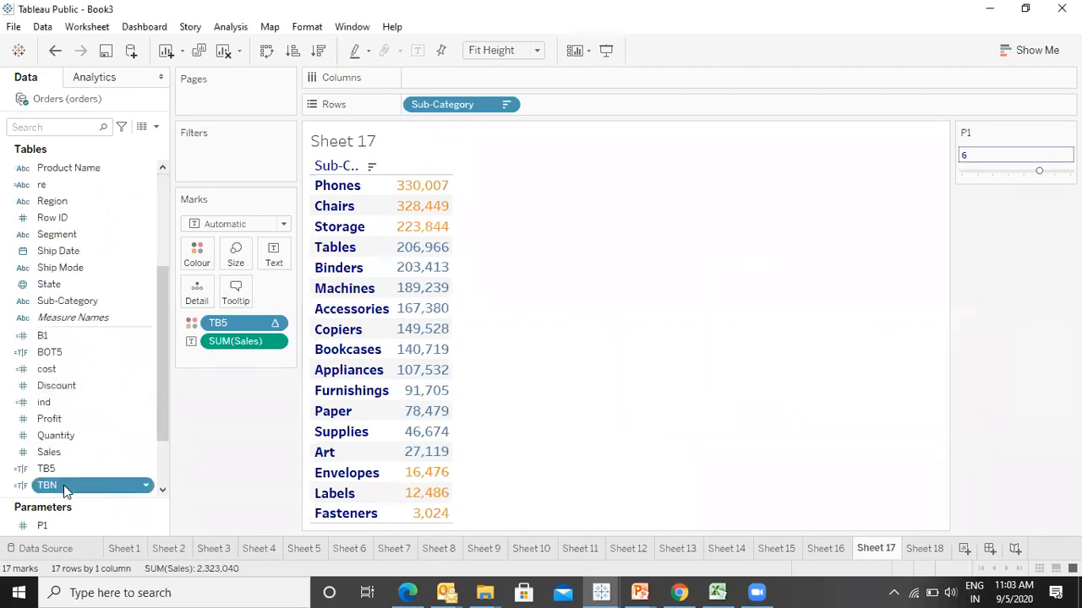
{"action": "left_click_drag", "start_coordinate": [84, 485], "coordinate": [203, 262]}
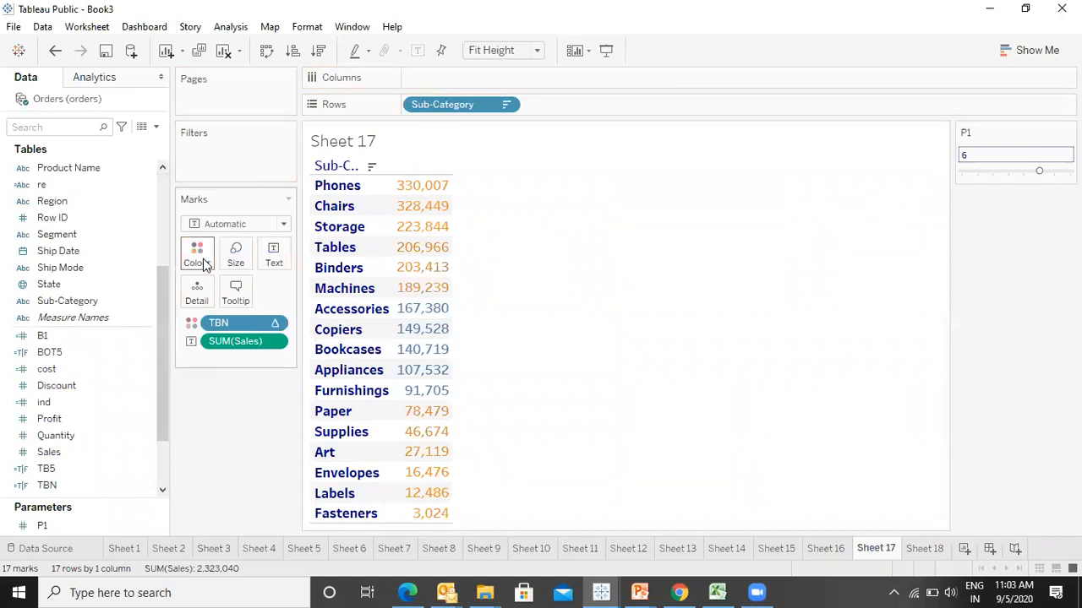
- Test the P1 parameter at 2, 4, 8 and finally 3 in presentation mode, and return to the worksheet
{"action": "key", "text": "F7"}
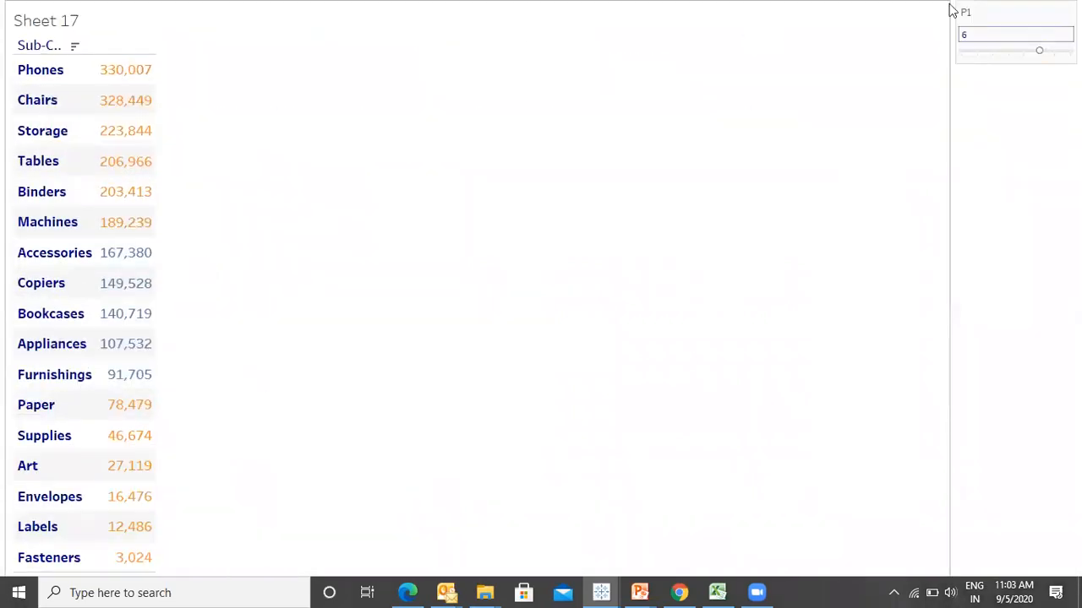
{"action": "left_click", "coordinate": [977, 52]}
{"action": "mouse_move", "coordinate": [977, 53]}
{"action": "left_mouse_down"}
{"action": "mouse_move", "coordinate": [1070, 50]}
{"action": "mouse_move", "coordinate": [980, 49]}
{"action": "left_mouse_up"}
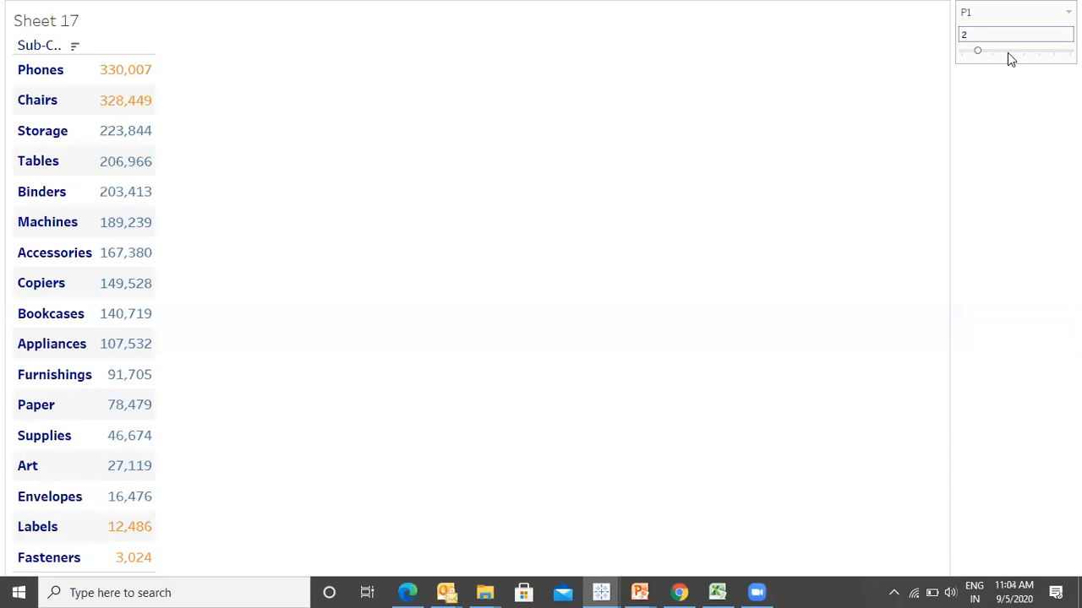
{"action": "left_click", "coordinate": [1006, 52]}
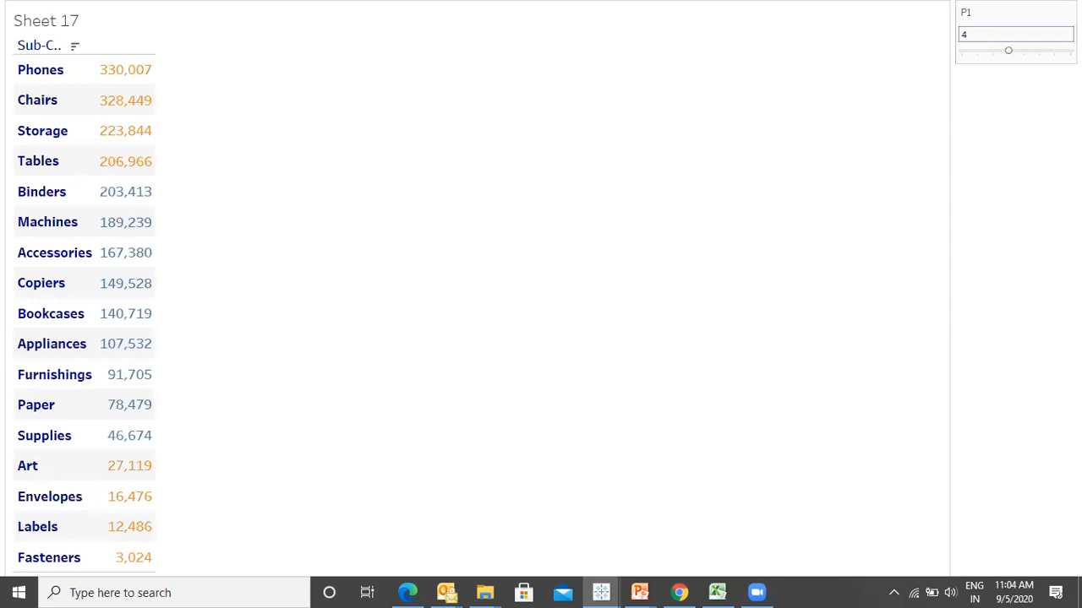
{"action": "left_click_drag", "start_coordinate": [1010, 53], "coordinate": [1070, 51]}
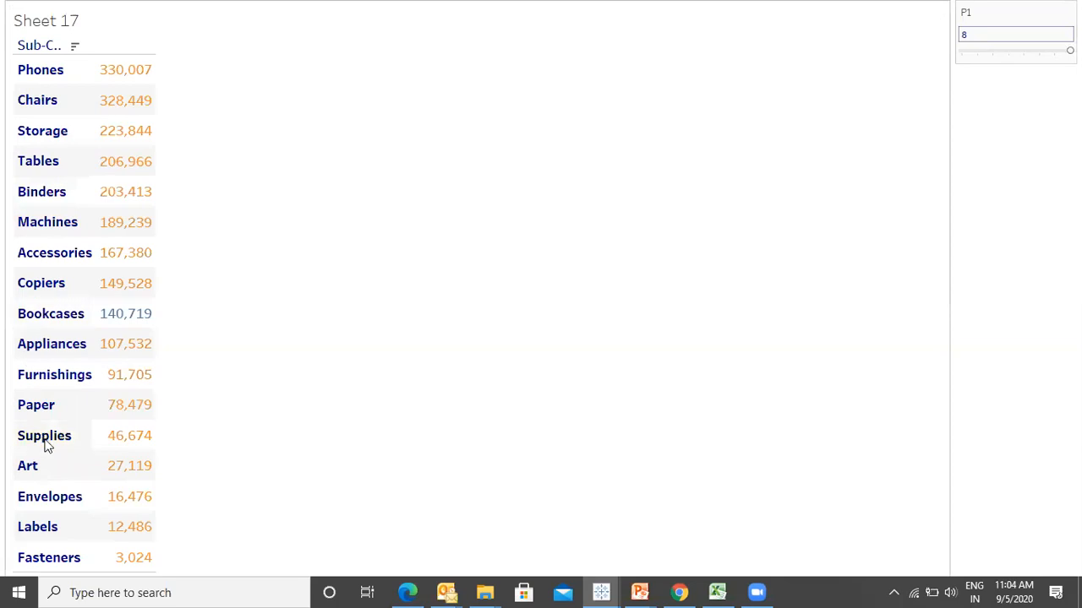
{"action": "mouse_move", "coordinate": [144, 122]}
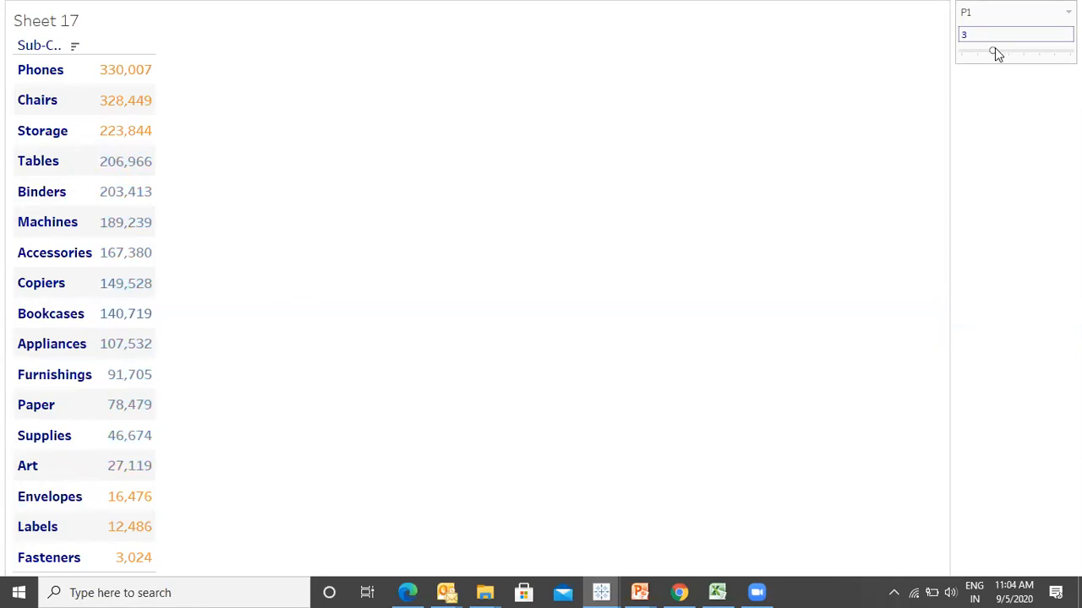
{"action": "key", "text": "Escape"}
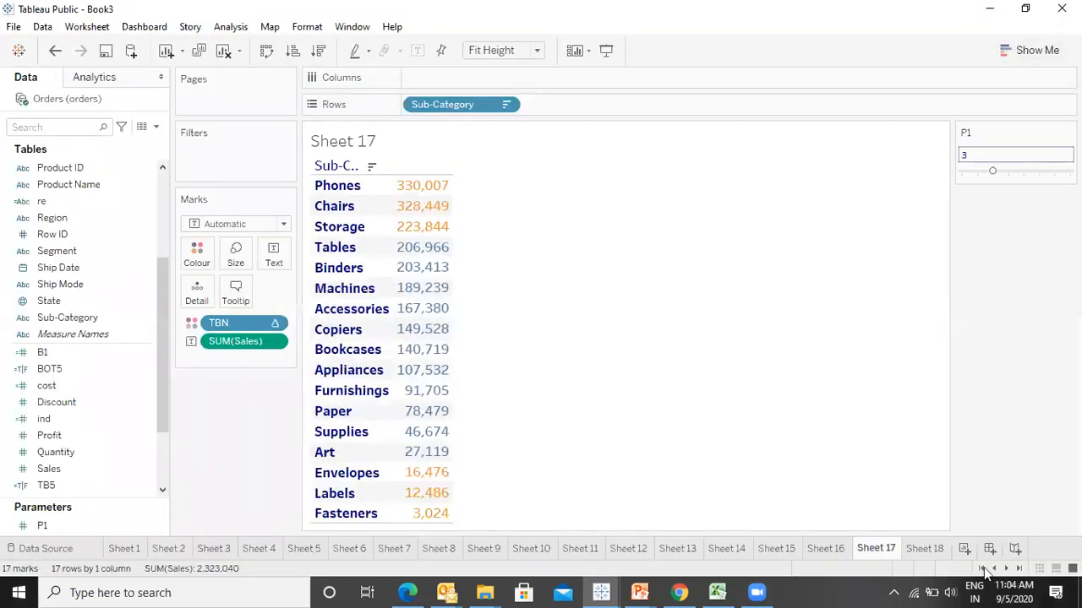
- On Sheet 18, build a horizontal bar chart of Sales by Sub-Category, sorted in descending order
{"action": "left_click", "coordinate": [932, 549]}
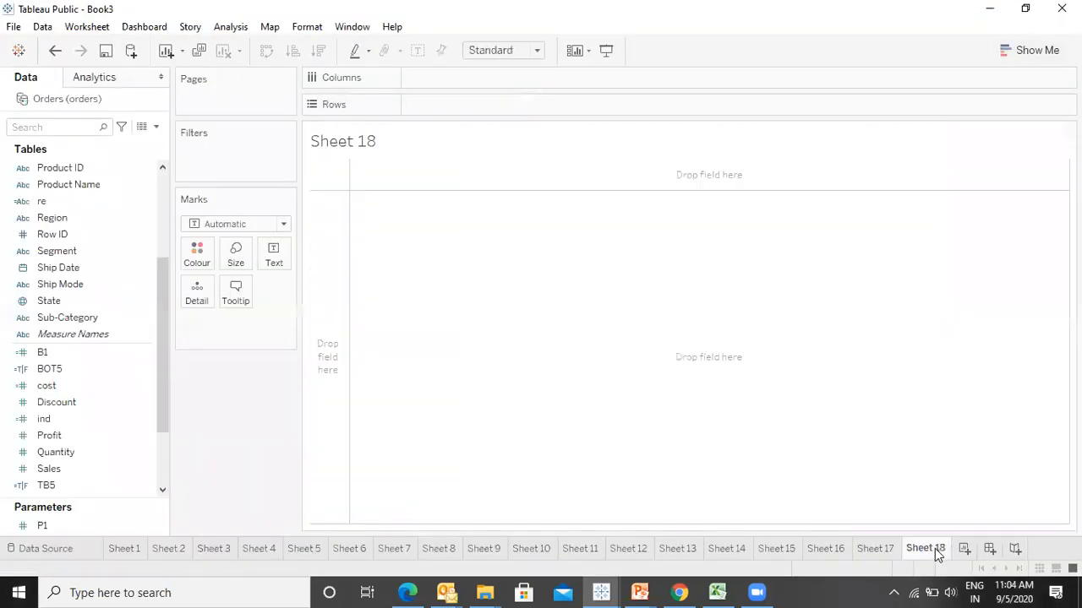
{"action": "left_click", "coordinate": [62, 471]}
{"action": "double_click", "coordinate": [61, 469]}
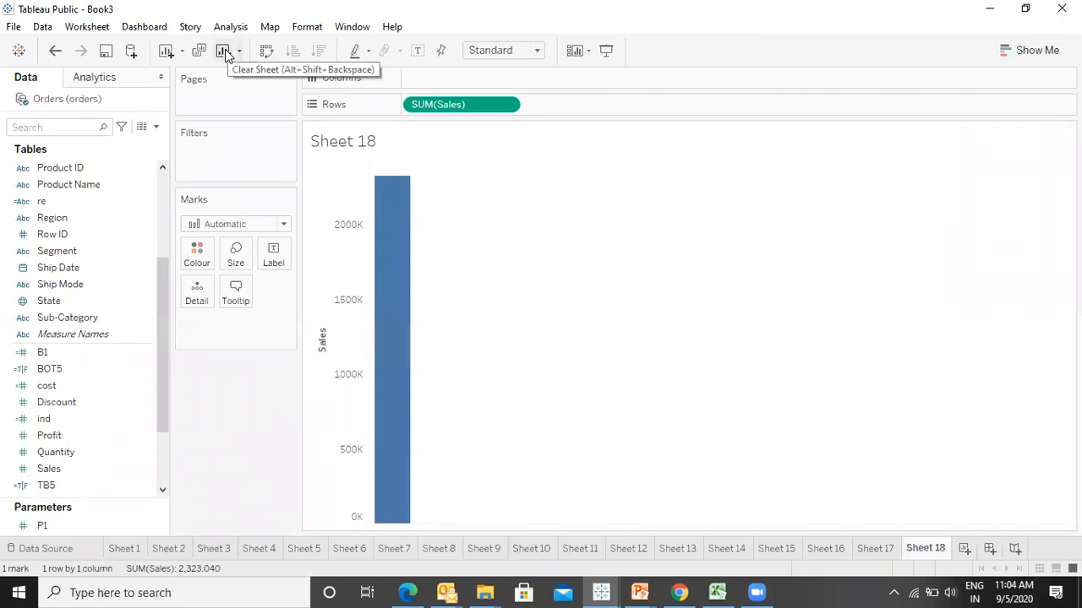
{"action": "left_click", "coordinate": [119, 317]}
{"action": "double_click", "coordinate": [119, 318]}
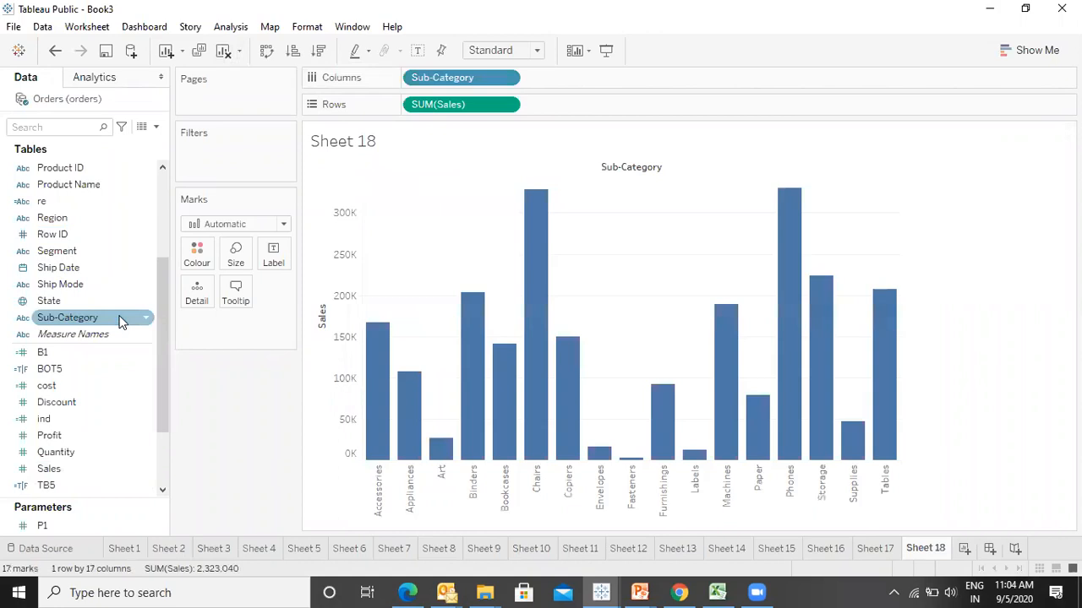
{"action": "left_click", "coordinate": [319, 50]}
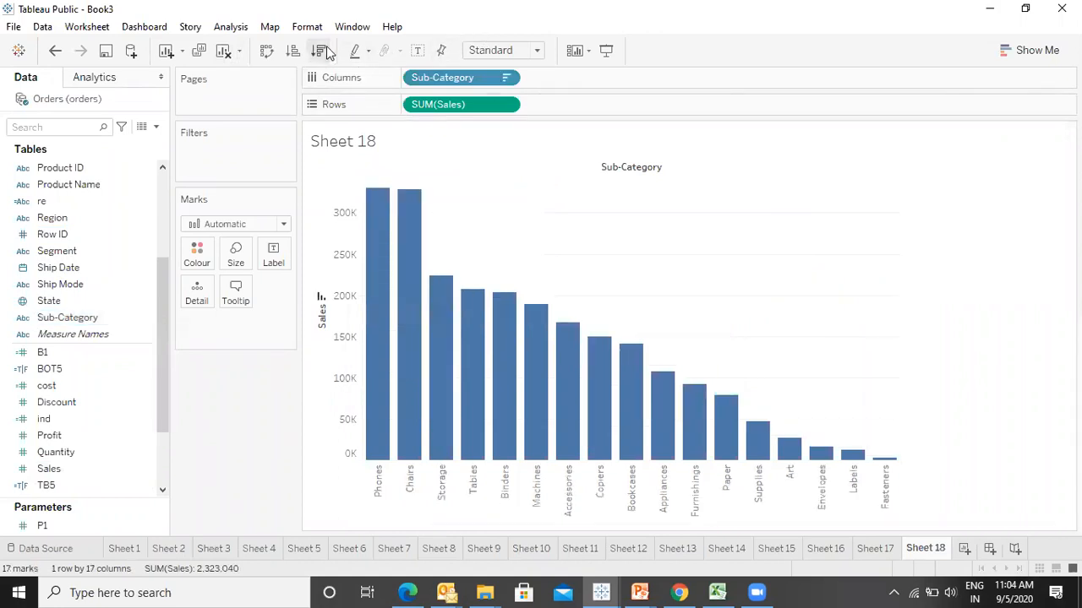
{"action": "key", "text": "ctrl+w"}
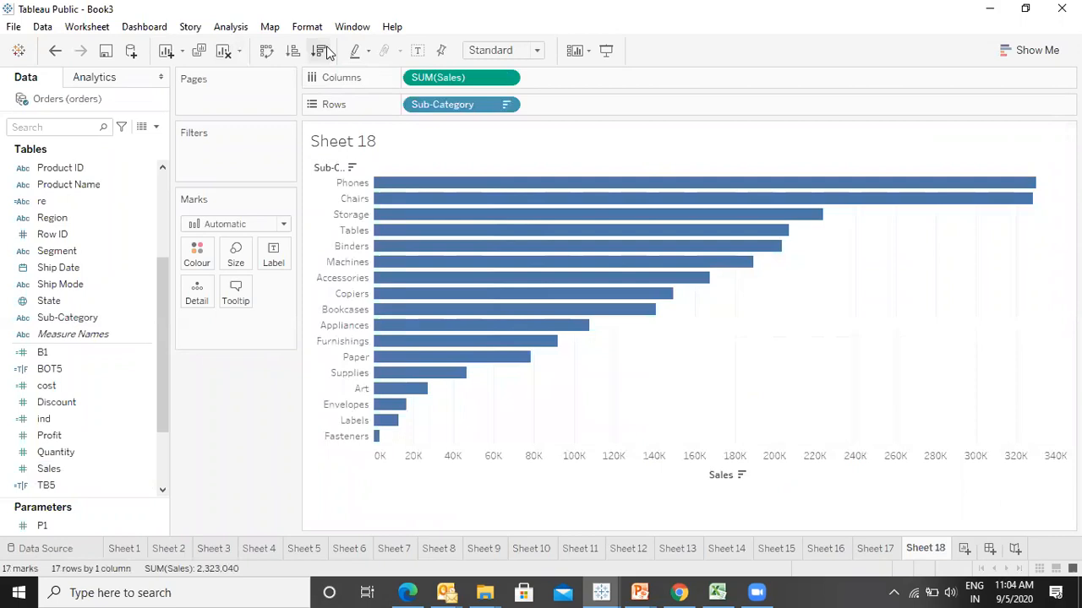
- Fit the bar chart to Entire View and show the mark labels on the bars
{"action": "left_click", "coordinate": [524, 54]}
{"action": "left_click", "coordinate": [492, 106]}
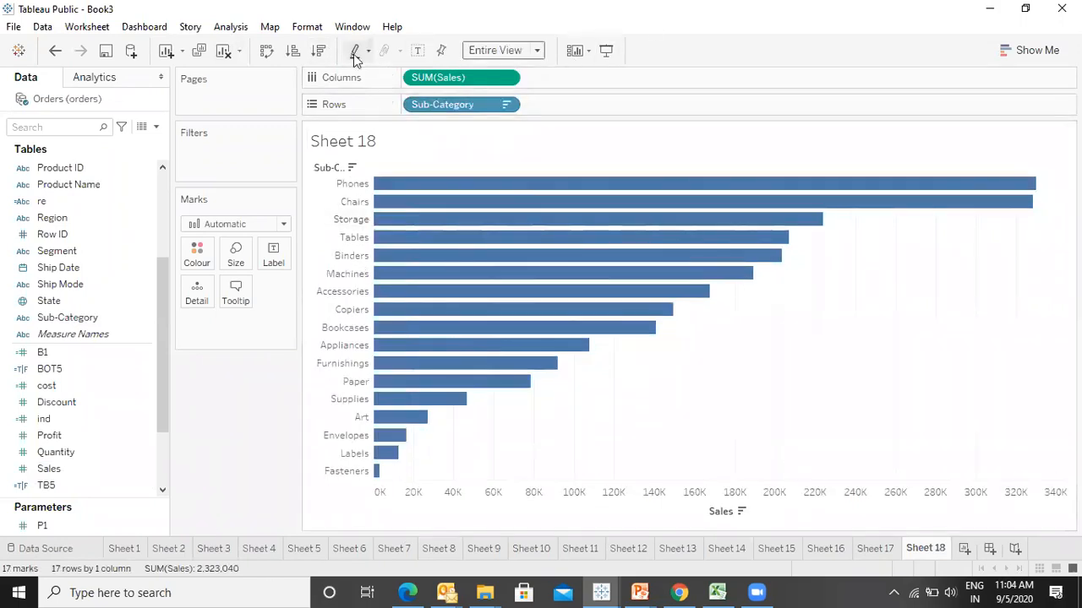
{"action": "left_click", "coordinate": [415, 52]}
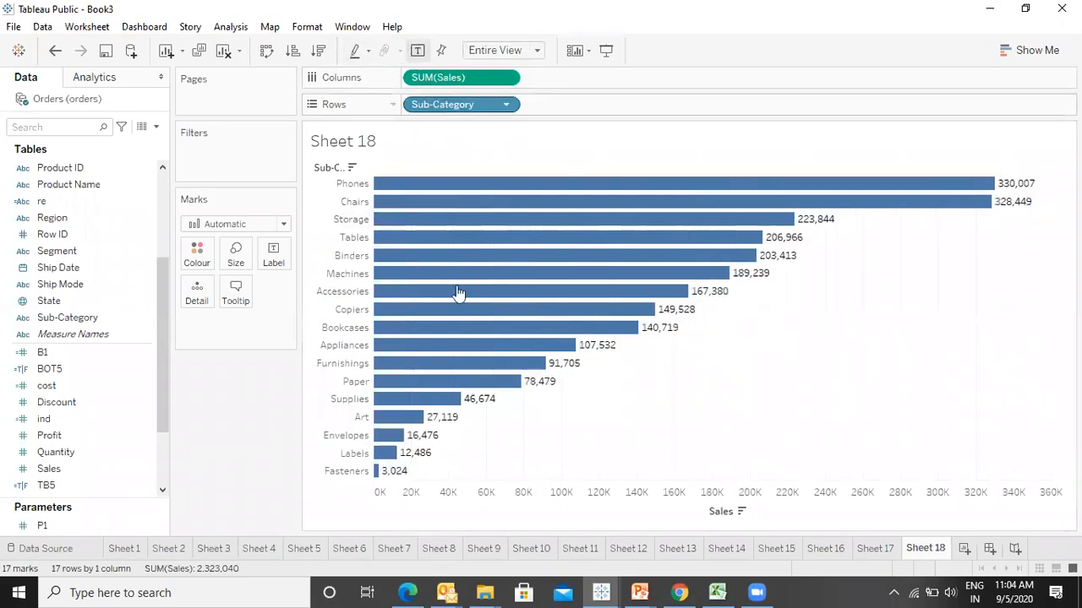
- Colour the Sub-Category bars by the TBN field
{"action": "left_click_drag", "start_coordinate": [57, 486], "coordinate": [74, 464]}
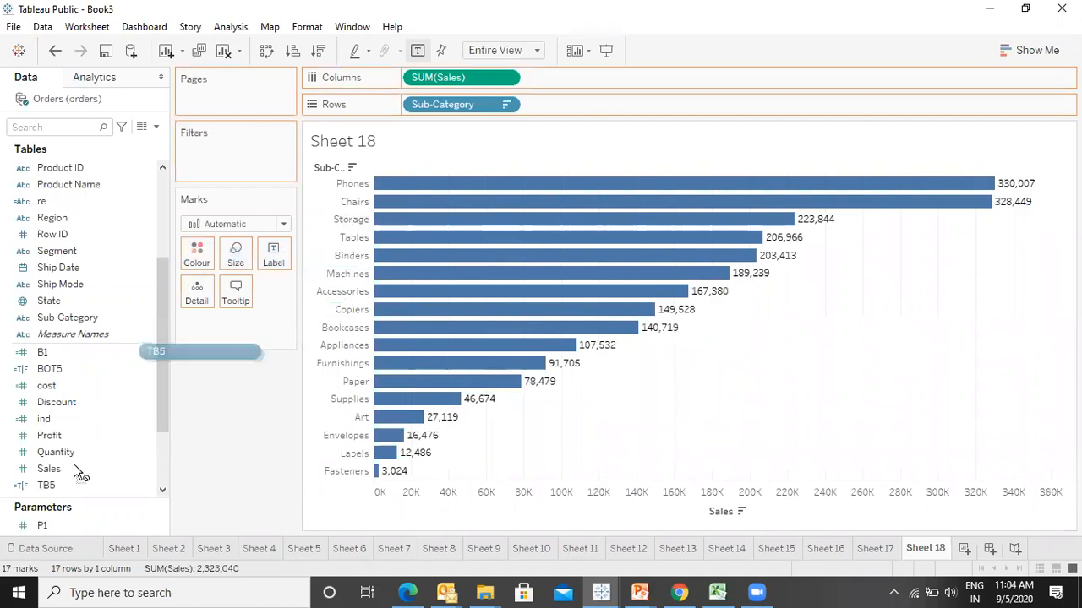
{"action": "left_click", "coordinate": [51, 403]}
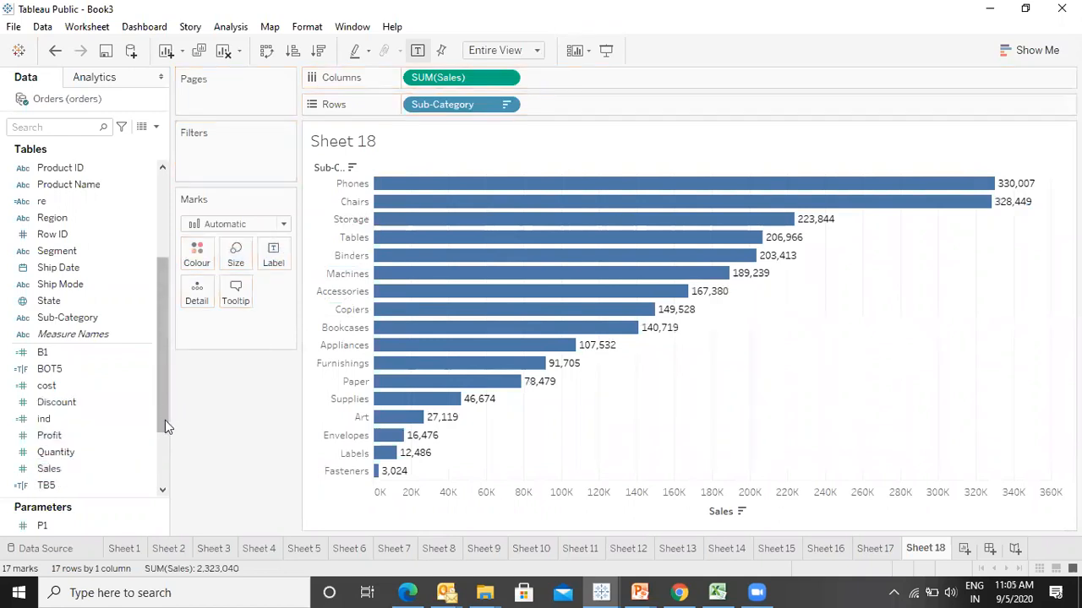
{"action": "left_click_drag", "start_coordinate": [165, 421], "coordinate": [164, 473]}
{"action": "left_click_drag", "start_coordinate": [72, 402], "coordinate": [203, 263]}
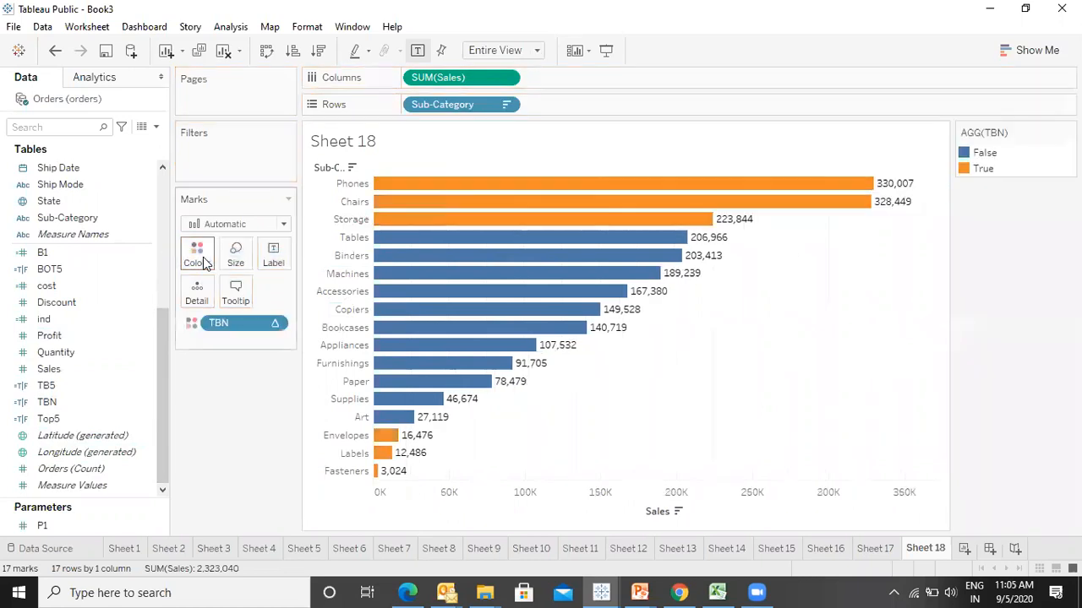
- Show the P1 parameter control on Sheet 18 and hide the AGG(TBN) colour legend
{"action": "right_click", "coordinate": [56, 526]}
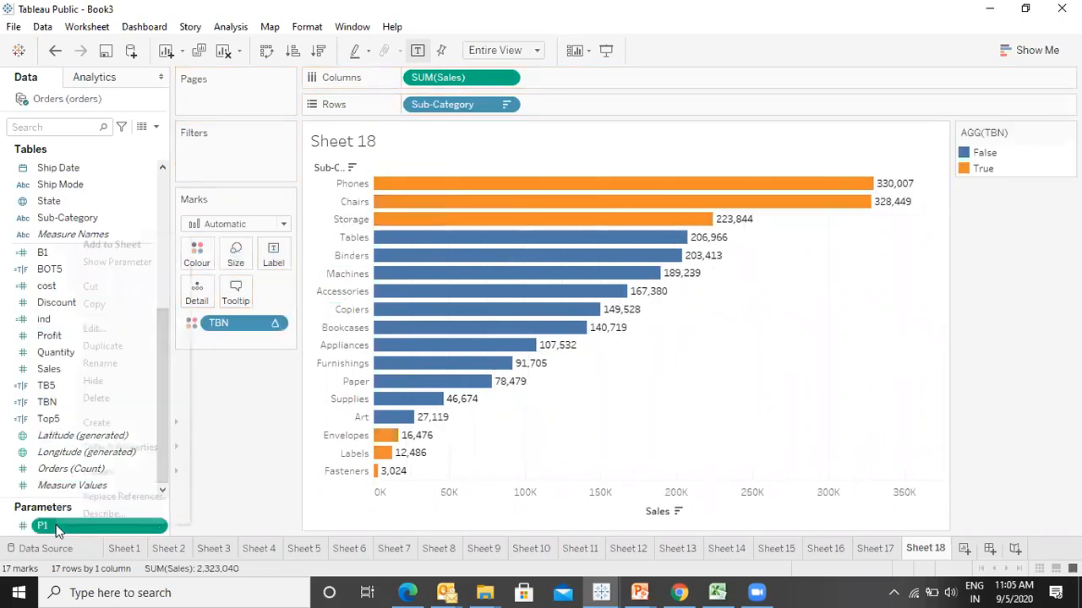
{"action": "left_click", "coordinate": [135, 262]}
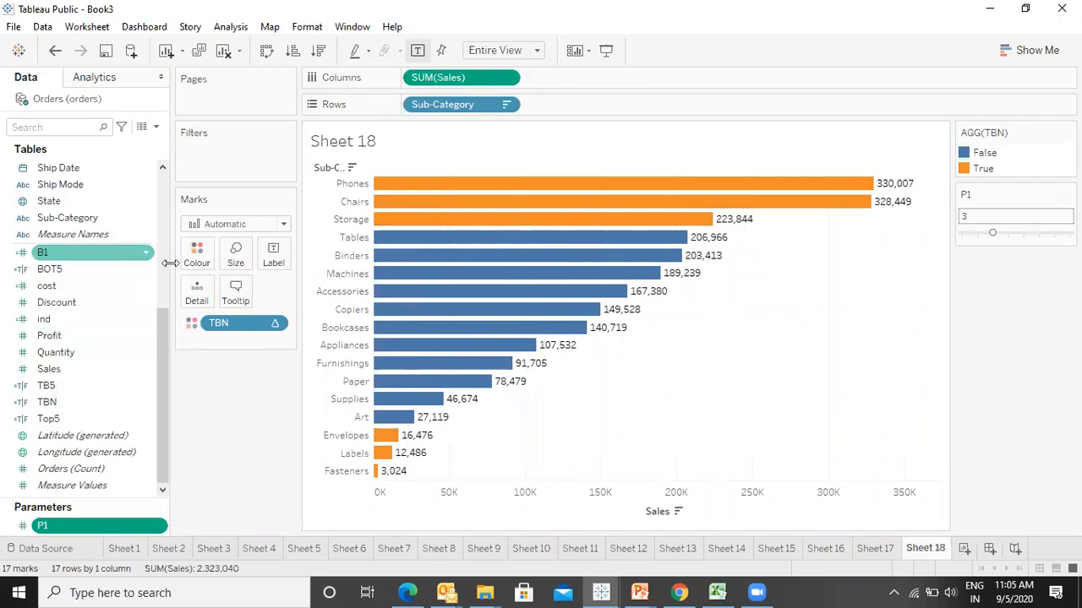
{"action": "left_click", "coordinate": [1068, 133]}
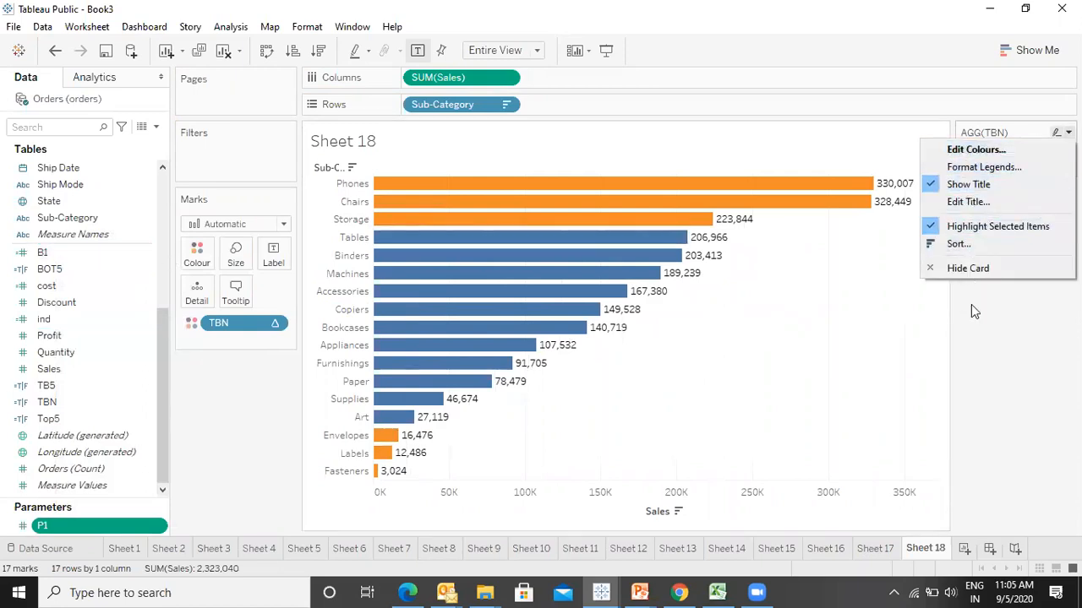
{"action": "left_click", "coordinate": [967, 269]}
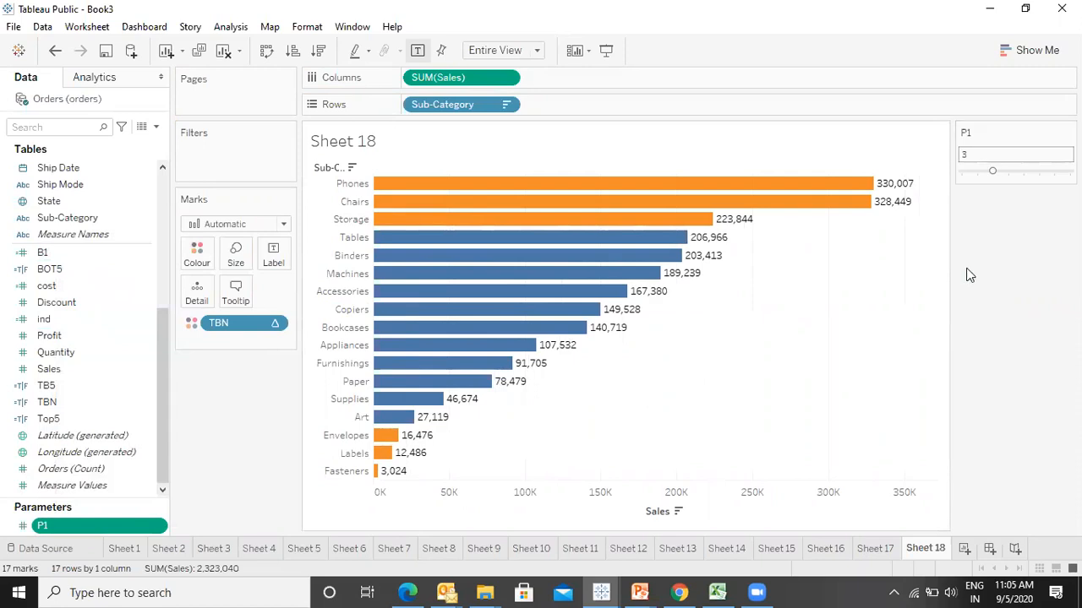
- Test the bar chart in presentation mode with P1 at 5 and finally 3, and return to the worksheet
{"action": "key", "text": "F7"}
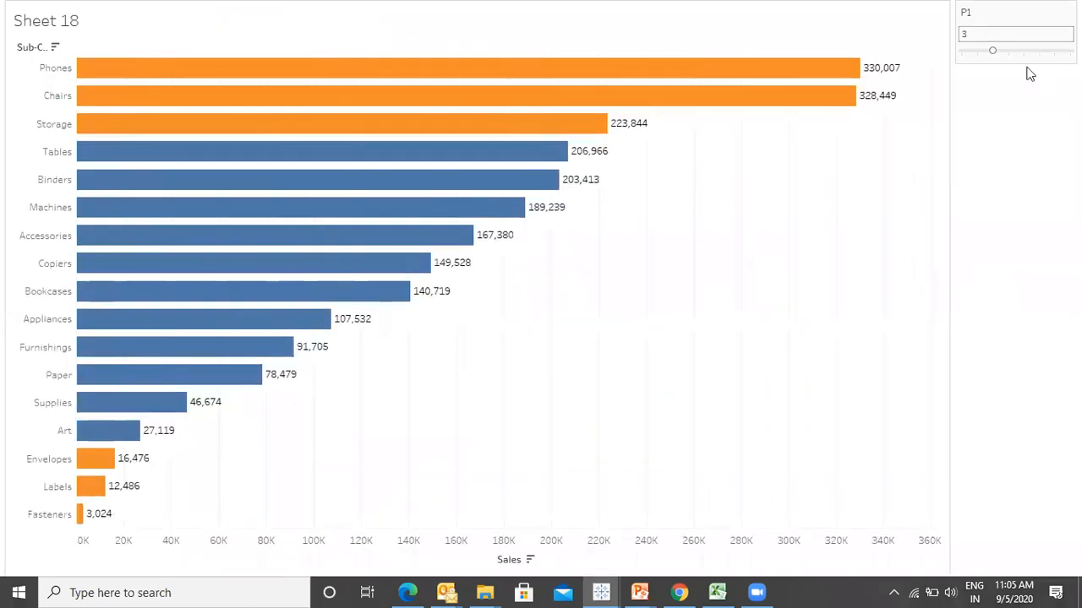
{"action": "left_click", "coordinate": [1044, 52]}
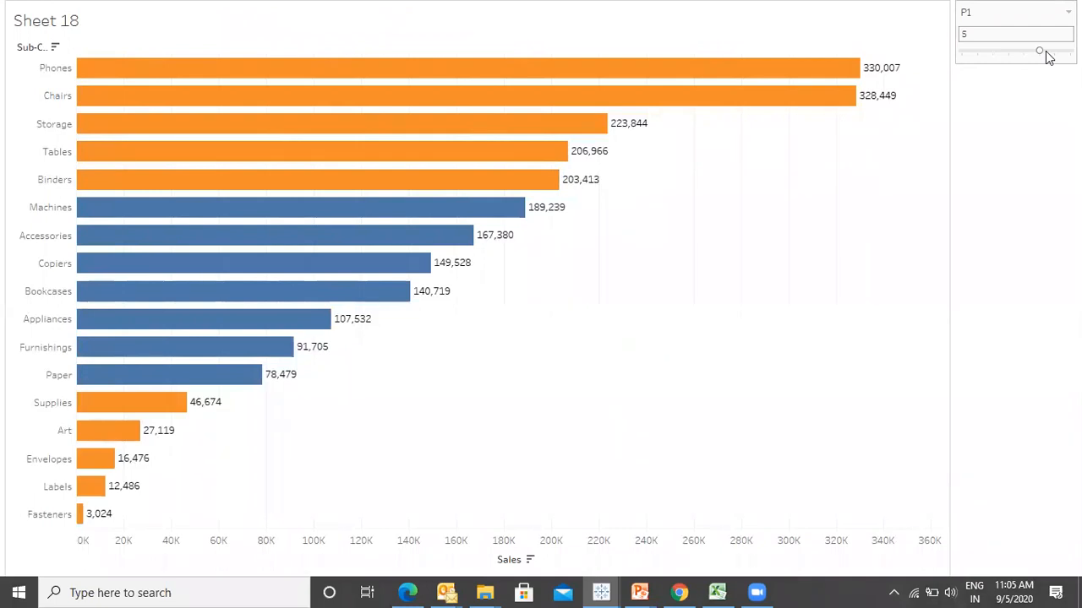
{"action": "left_click", "coordinate": [1046, 53]}
{"action": "left_click_drag", "start_coordinate": [1008, 50], "coordinate": [1053, 51]}
{"action": "left_click", "coordinate": [995, 53]}
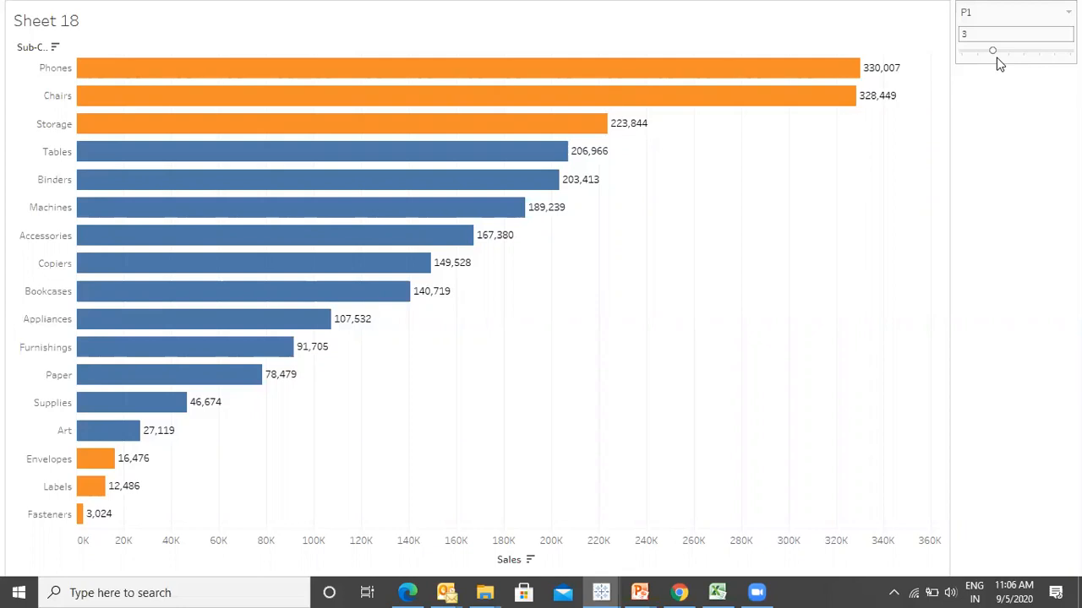
{"action": "key", "text": "Escape"}
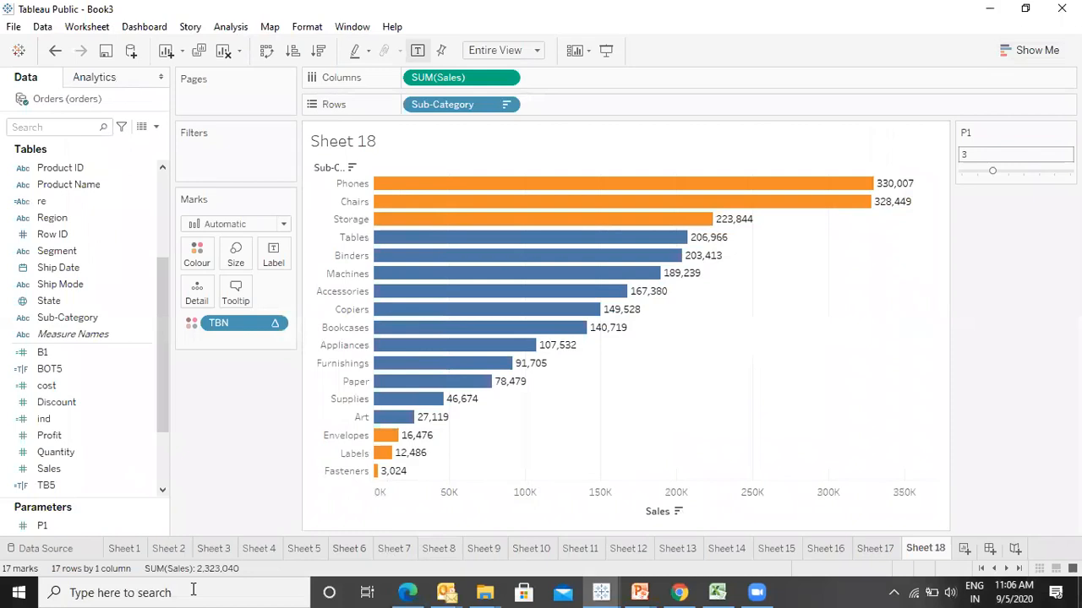
- Open the P1 parameter for editing and fill its range of values from a field, giving 1 to 200
{"action": "left_click", "coordinate": [155, 527]}
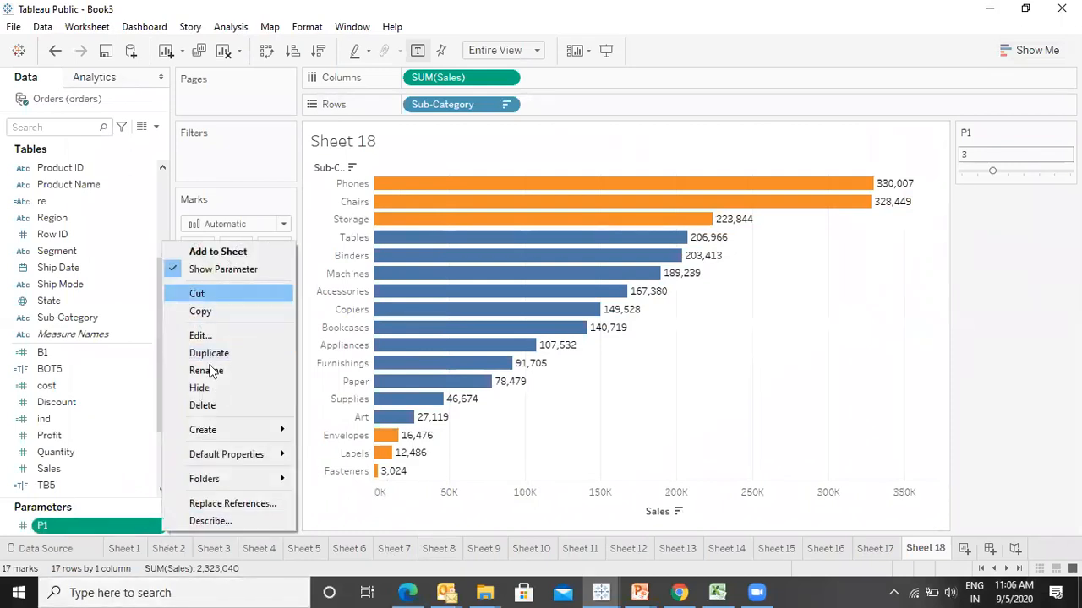
{"action": "left_click", "coordinate": [208, 338]}
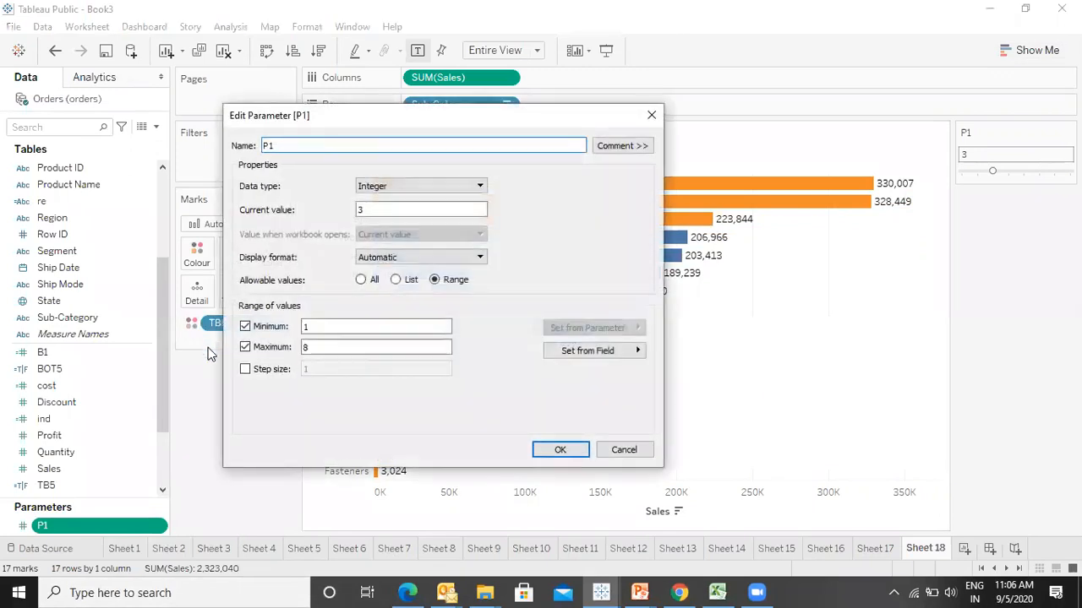
{"action": "left_click", "coordinate": [581, 357]}
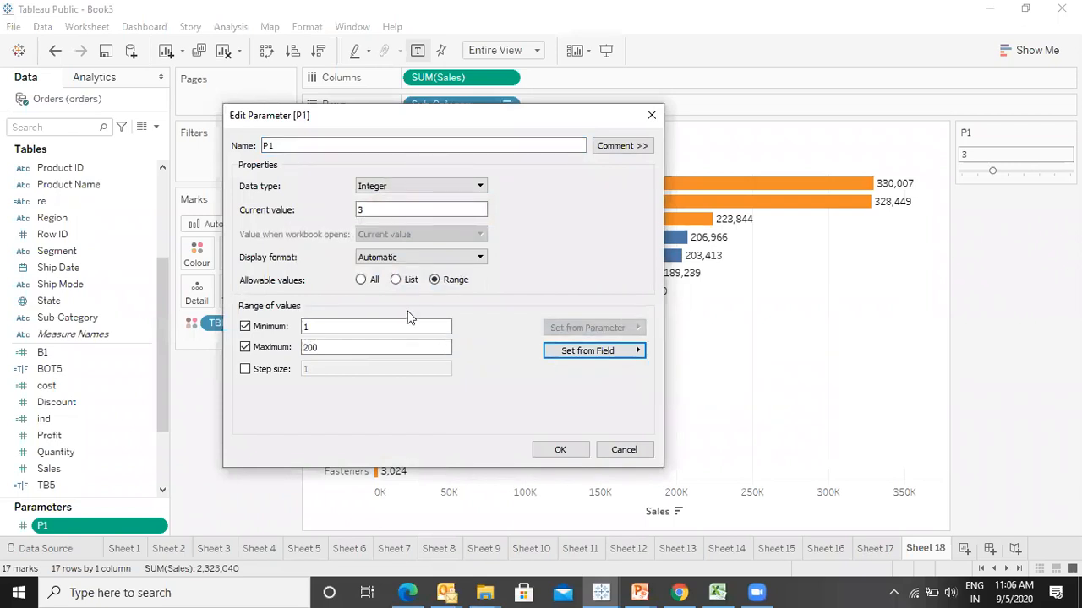
{"action": "left_click", "coordinate": [311, 331]}
{"action": "left_click", "coordinate": [329, 348]}
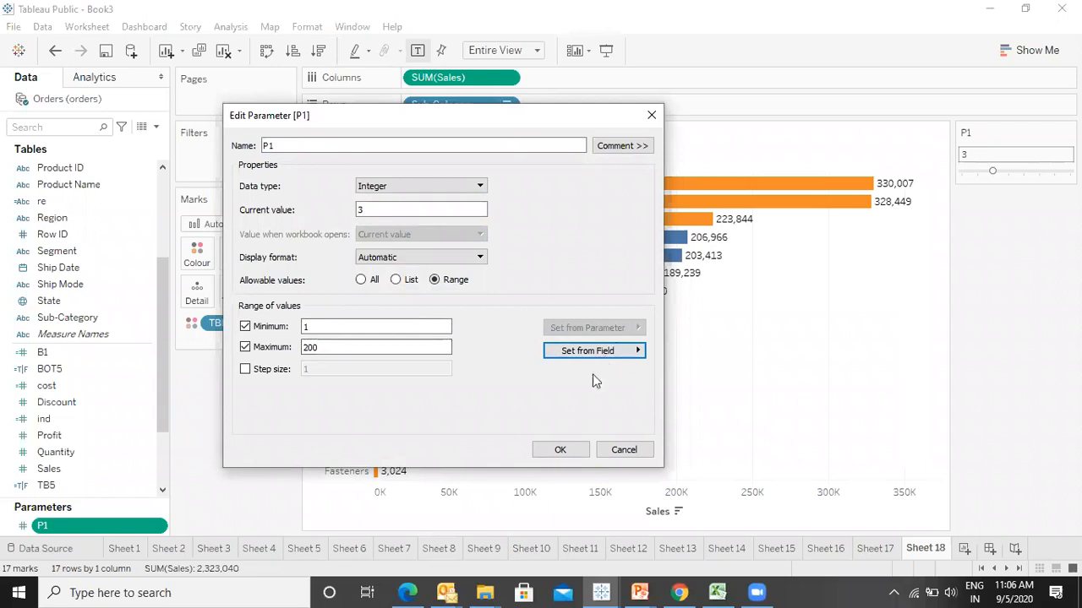
- Set the maximum of the P1 parameter's range to 8 and apply the parameter settings
{"action": "left_click", "coordinate": [332, 342]}
{"action": "key", "text": "BackSpace"}
{"action": "key", "text": "BackSpace"}
{"action": "key", "text": "BackSpace"}
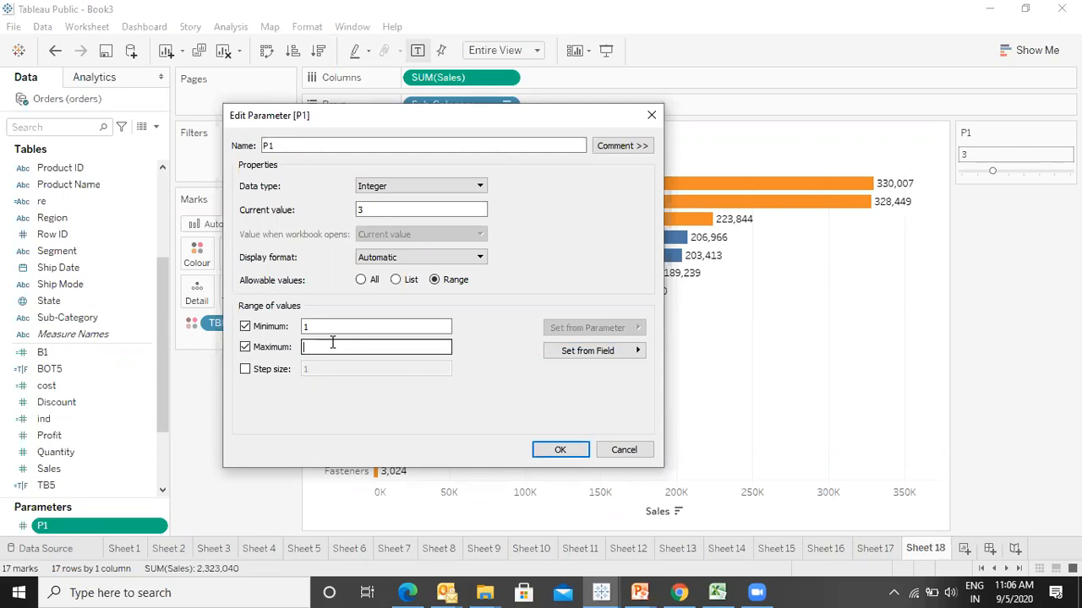
{"action": "type", "text": "8"}
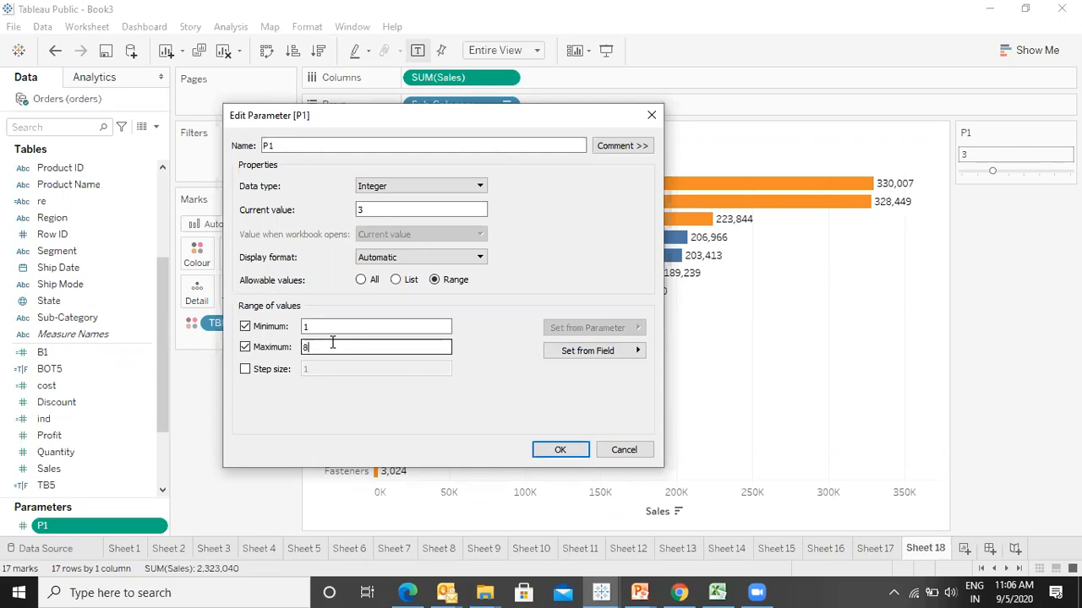
{"action": "left_click", "coordinate": [561, 450]}
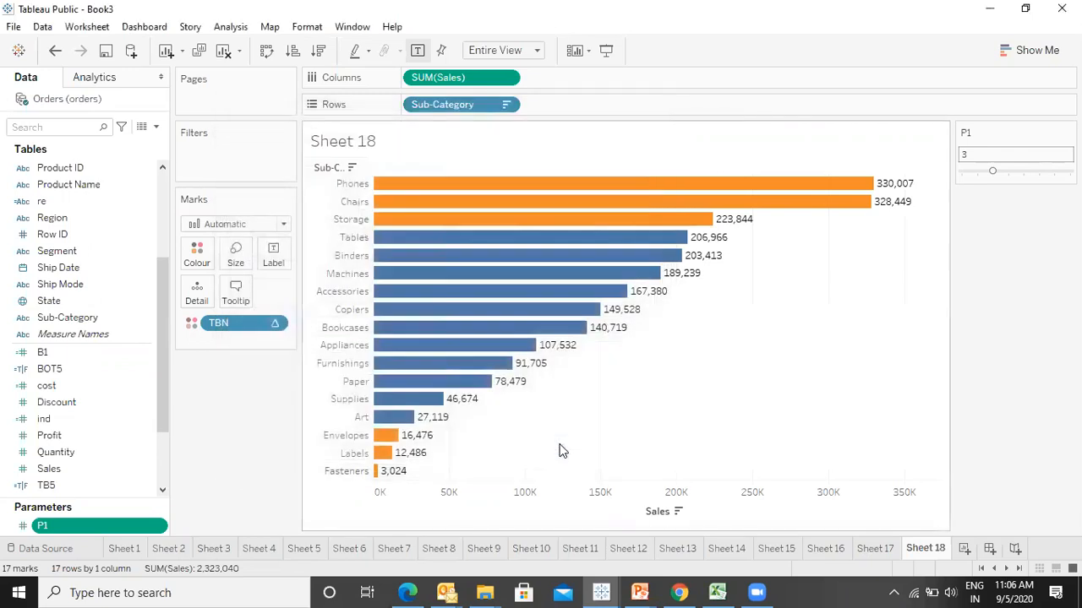
- Switch to the PowerPoint slide show to review the Conditional Formatting and IF-ELSE 2 slides, and return to Tableau
{"action": "left_click", "coordinate": [644, 586]}
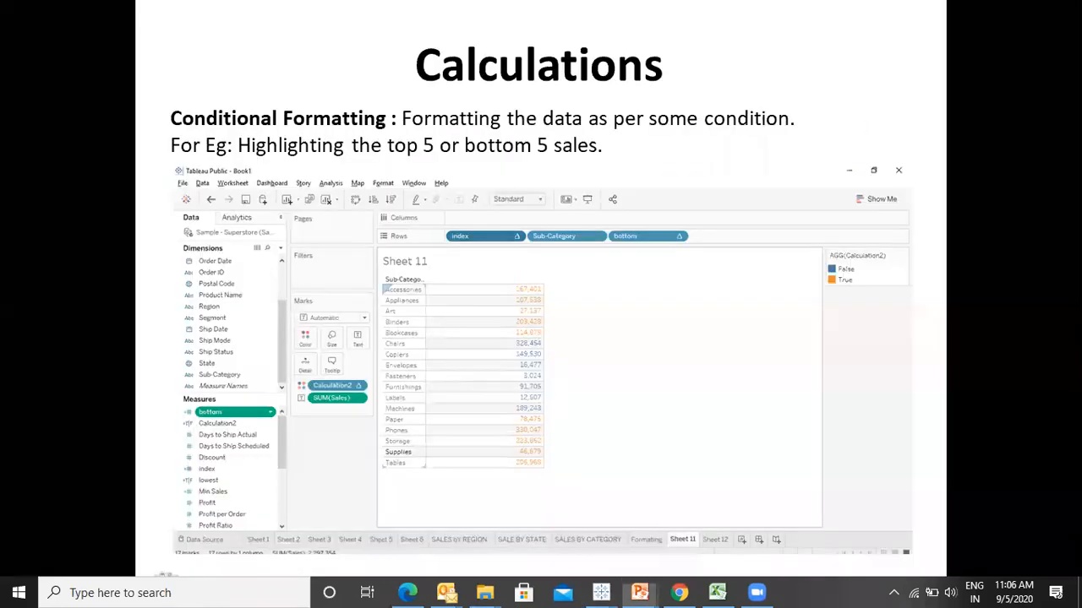
{"action": "key", "text": "Right"}
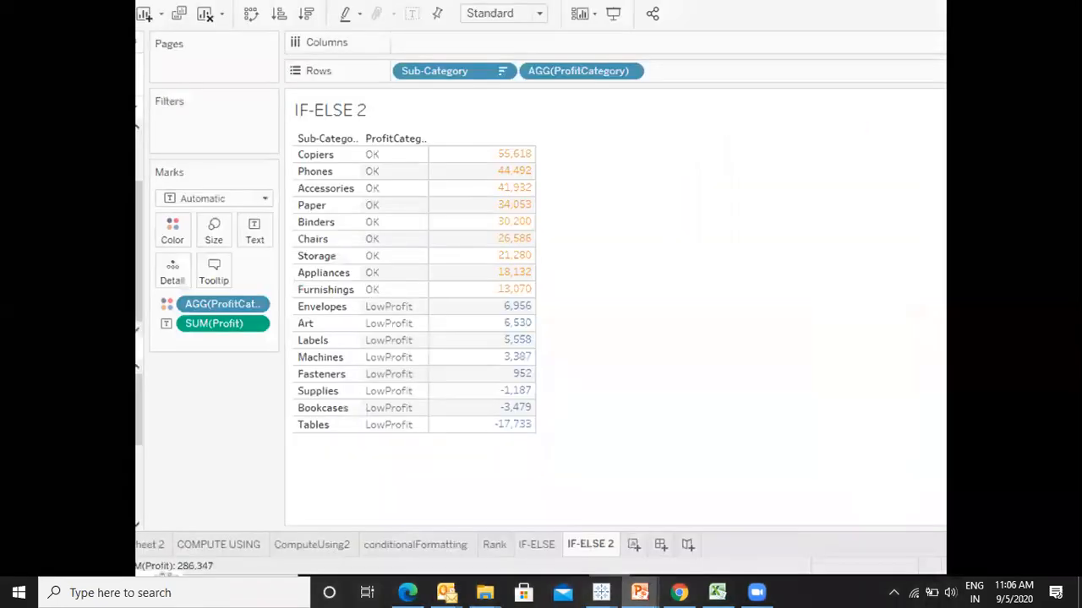
{"action": "key", "text": "Left"}
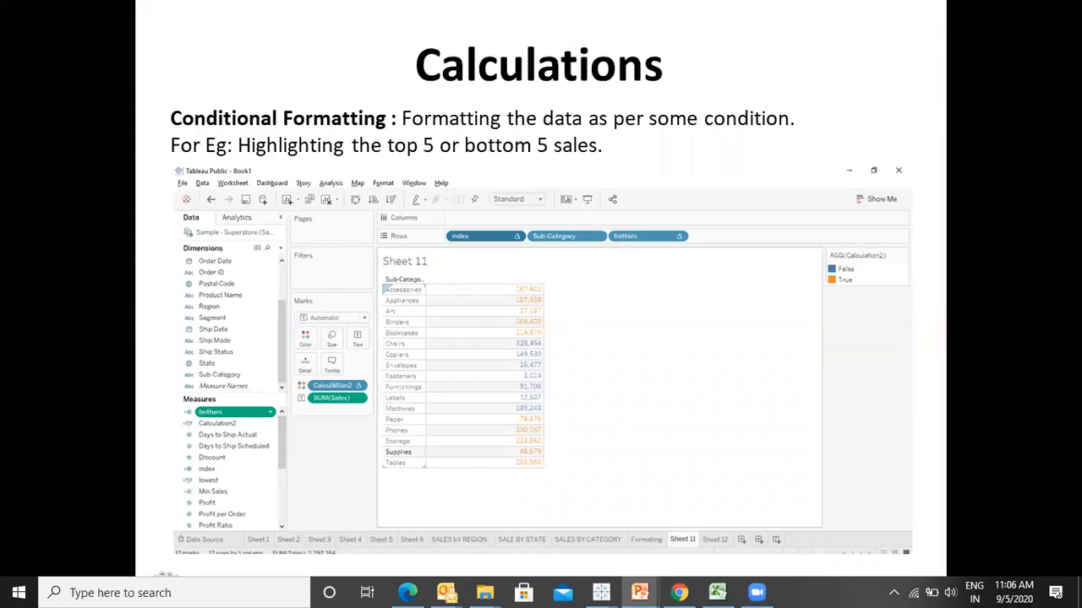
{"action": "left_click", "coordinate": [647, 581]}
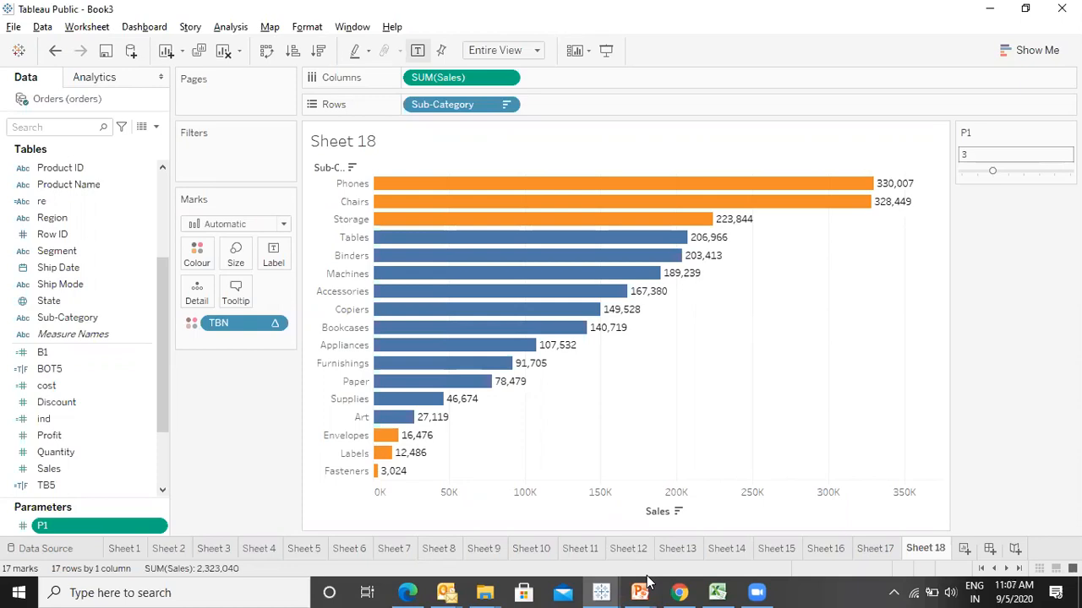
{"action": "left_click", "coordinate": [145, 487]}
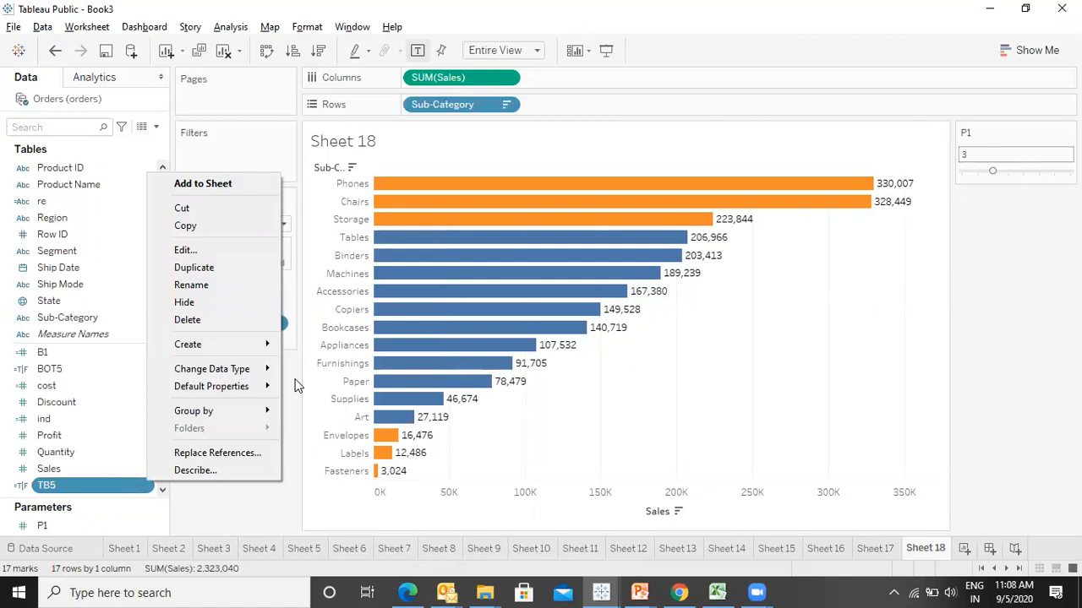
{"action": "left_click", "coordinate": [297, 387]}
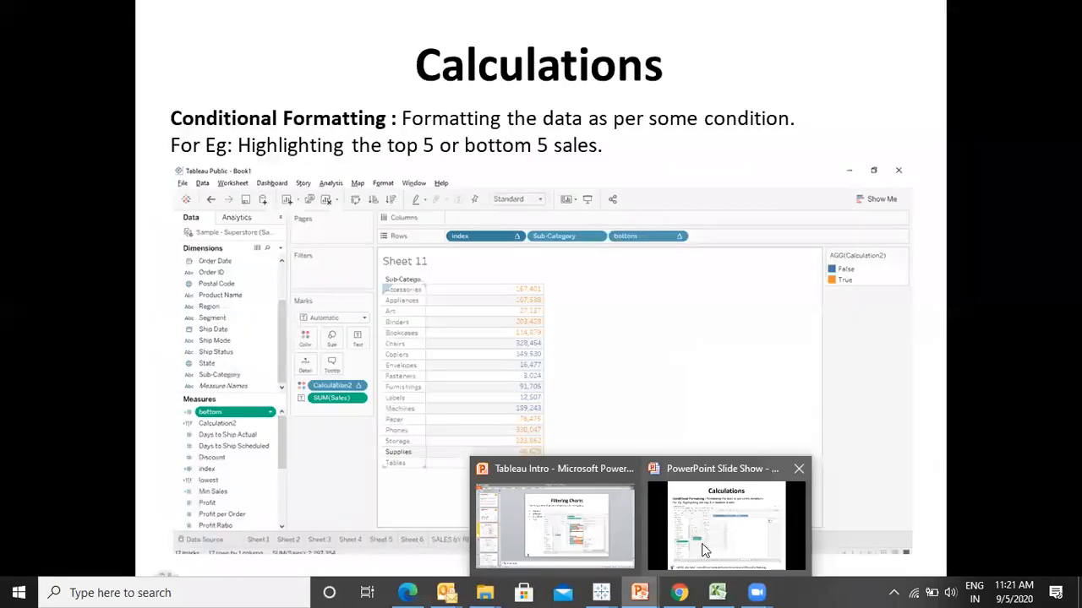
- Look through the slides after Conditional Formatting in the PowerPoint slide show, and return to Tableau
{"action": "left_click", "coordinate": [702, 545]}
{"action": "key", "text": "Right"}
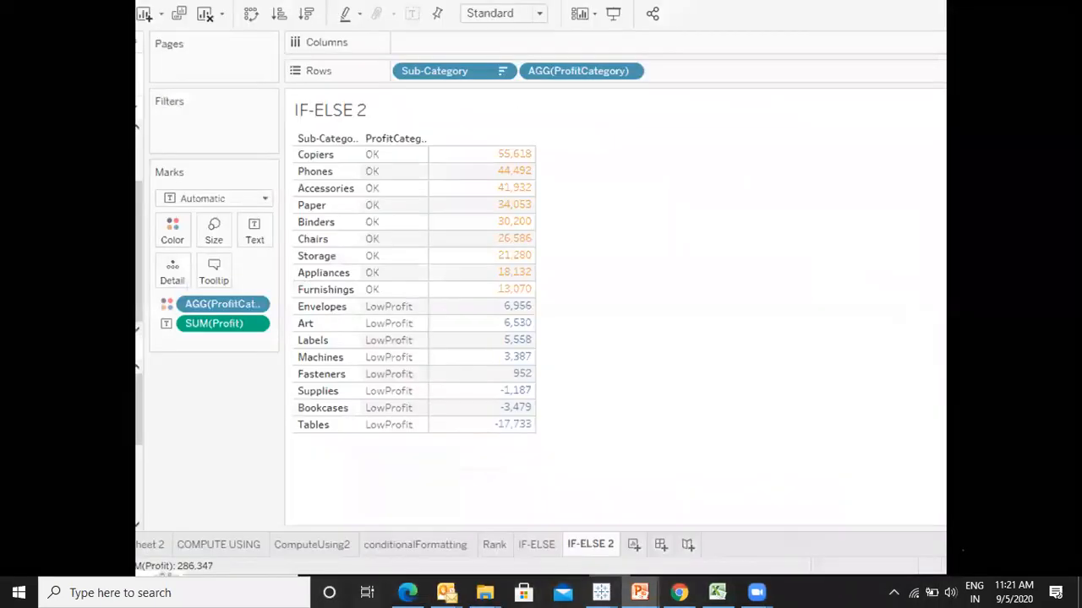
{"action": "key", "text": "Right"}
{"action": "key", "text": "Left"}
{"action": "key", "text": "alt+Tab"}
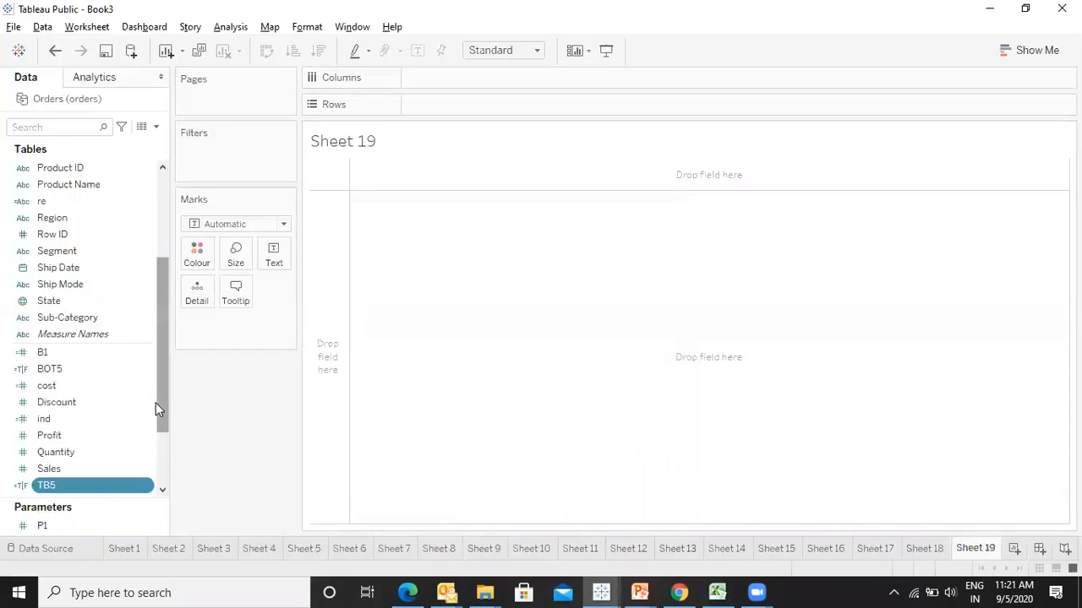
{"action": "left_click_drag", "start_coordinate": [161, 400], "coordinate": [157, 466]}
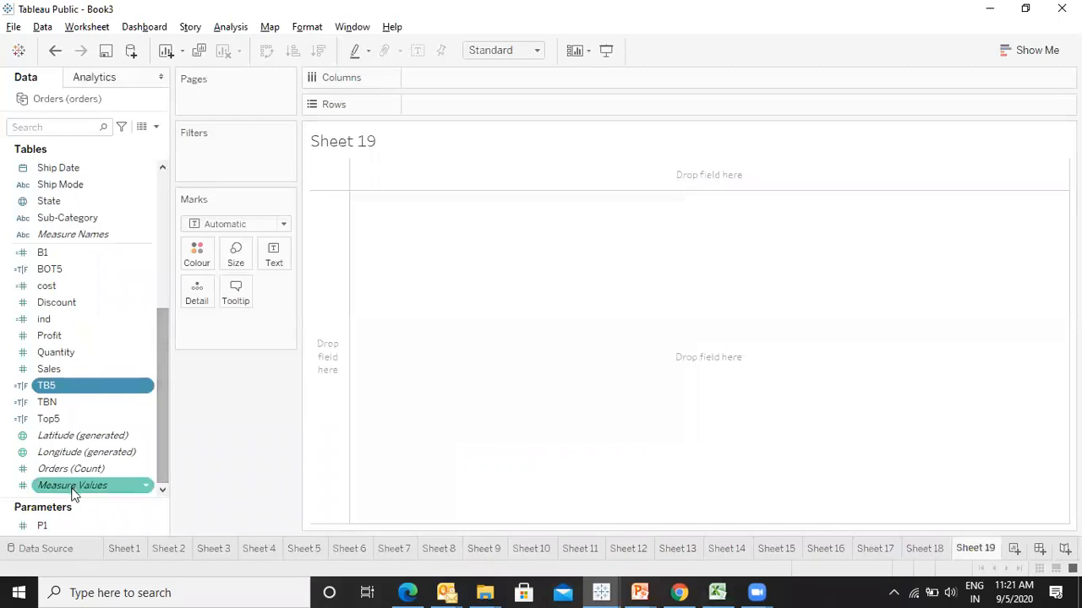
{"action": "left_click", "coordinate": [50, 418], "text": "ctrl"}
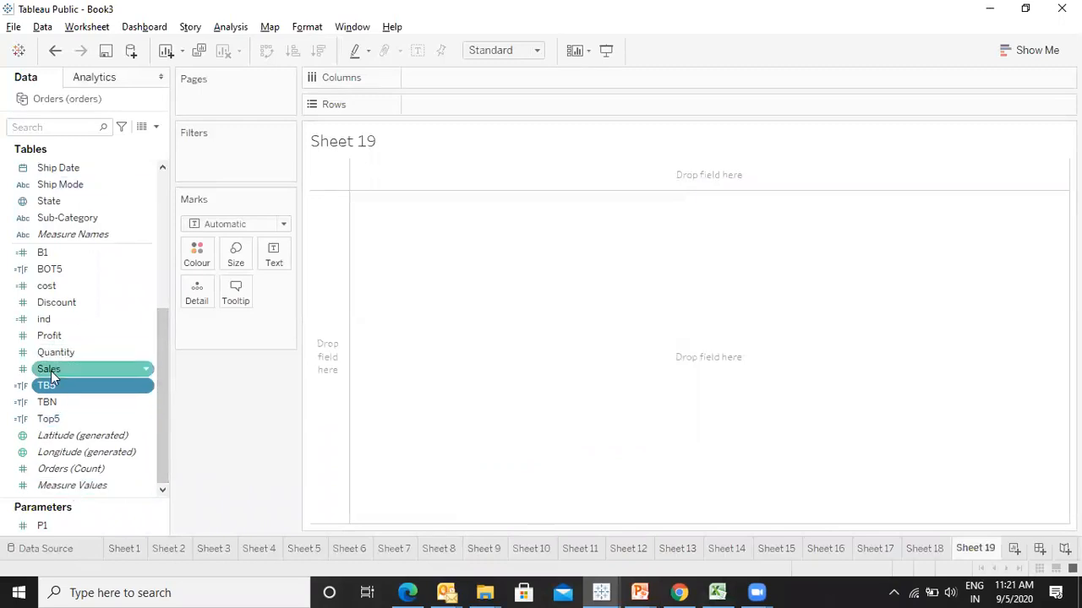
{"action": "double_click", "coordinate": [49, 370]}
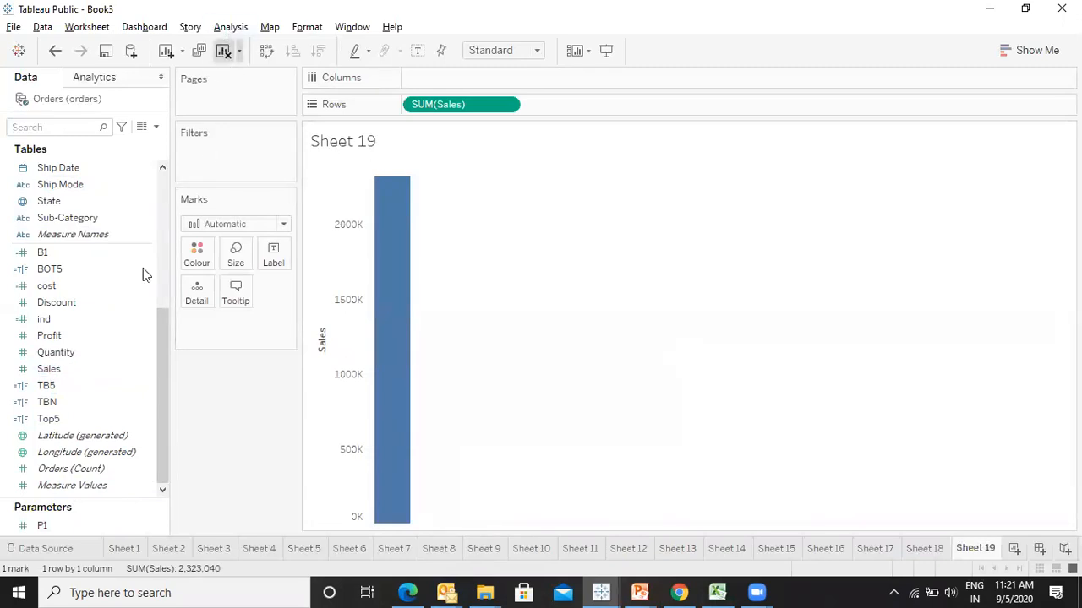
{"action": "key", "text": "alt+shift+BackSpace"}
- On Sheet 19, build a text table of Profit by year of Order Date
{"action": "left_click_drag", "start_coordinate": [159, 348], "coordinate": [161, 186]}
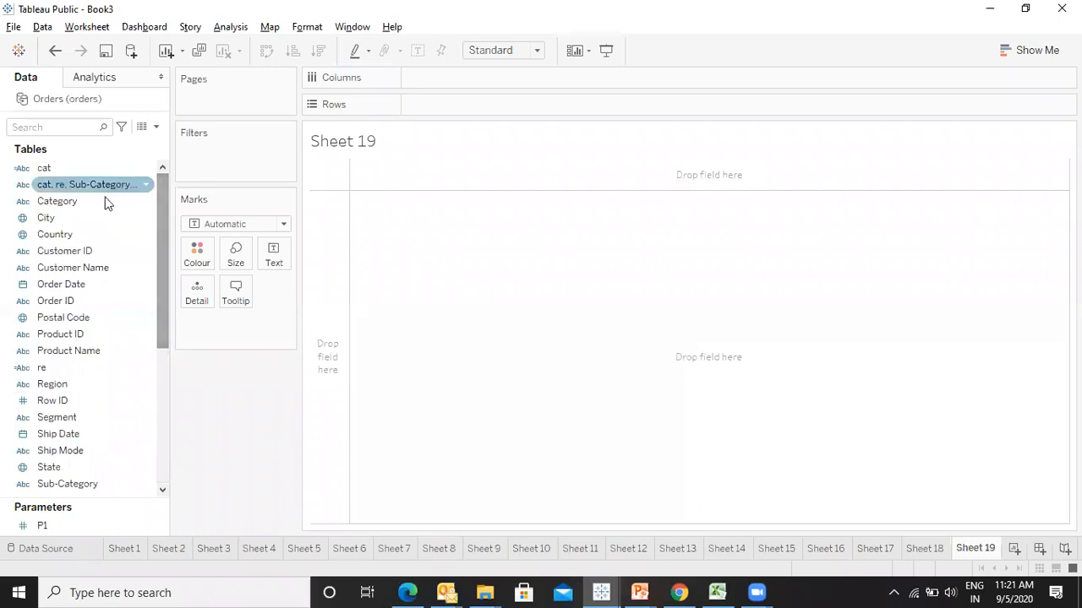
{"action": "left_click", "coordinate": [91, 286]}
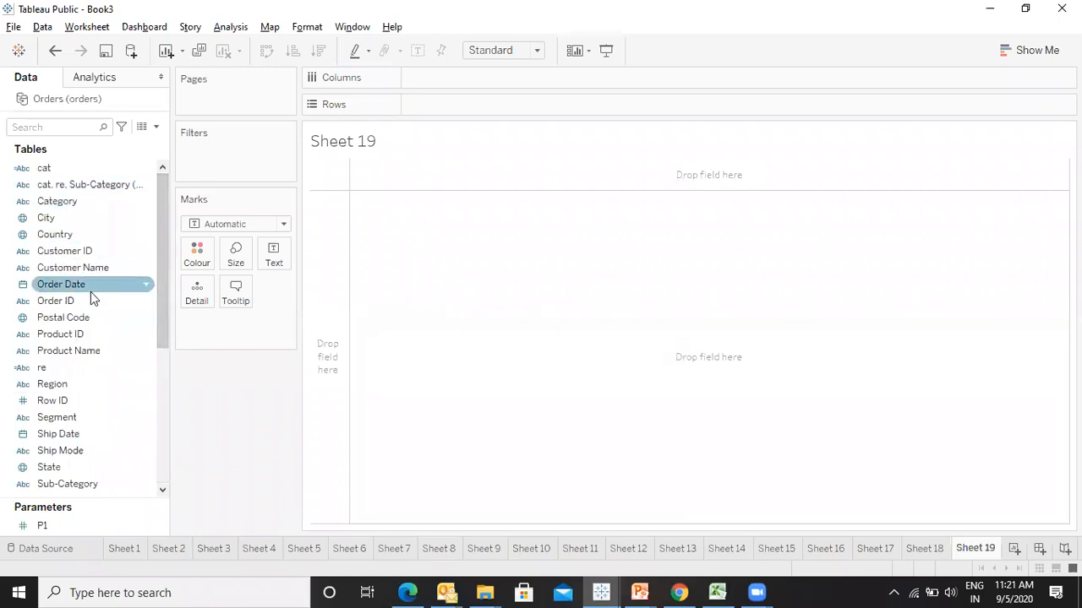
{"action": "double_click", "coordinate": [92, 287]}
{"action": "left_click", "coordinate": [76, 371]}
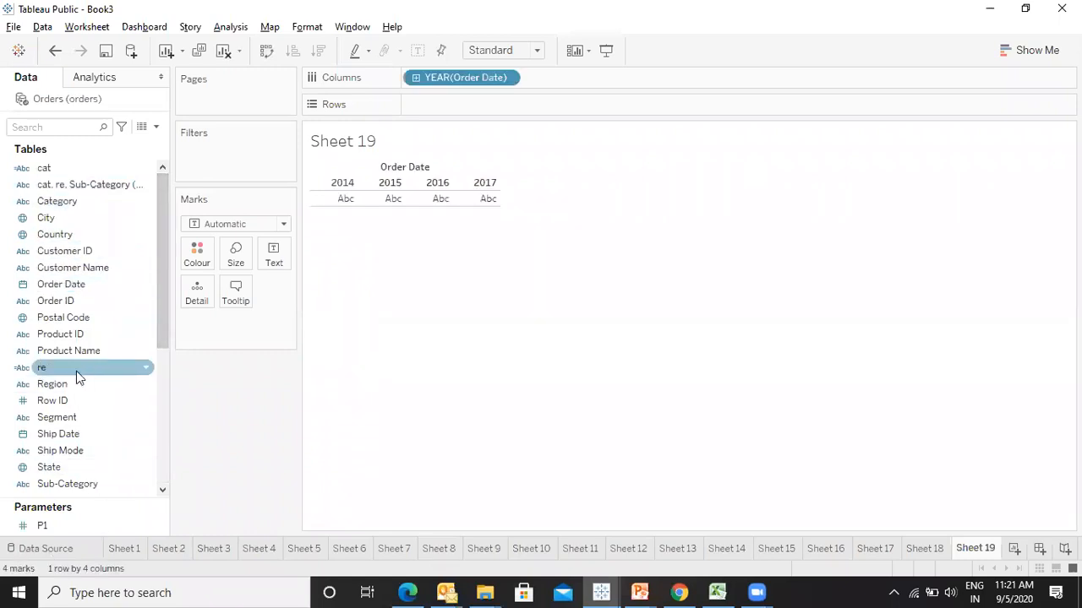
{"action": "scroll", "coordinate": [161, 402], "scroll_direction": "down", "scroll_amount": 1}
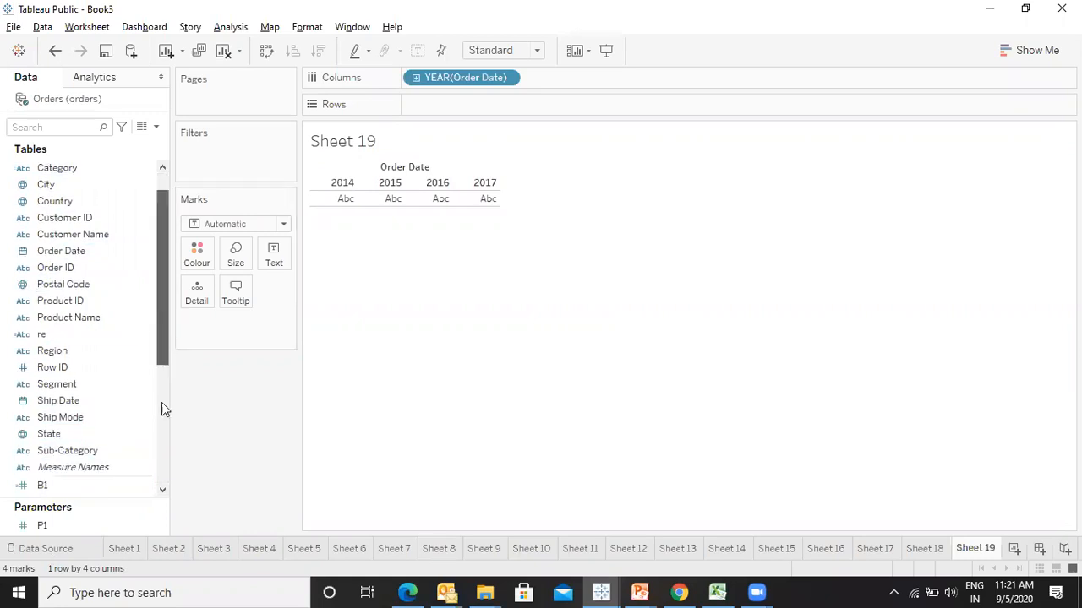
{"action": "scroll", "coordinate": [162, 402], "scroll_direction": "down", "scroll_amount": 3}
{"action": "left_click_drag", "start_coordinate": [160, 403], "coordinate": [92, 444]}
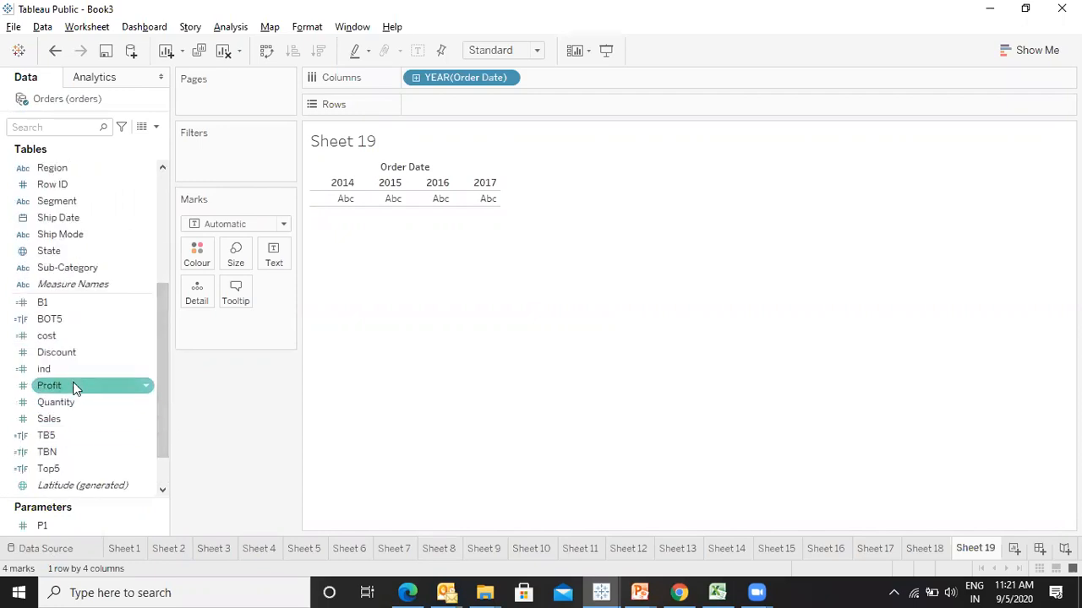
{"action": "double_click", "coordinate": [74, 386]}
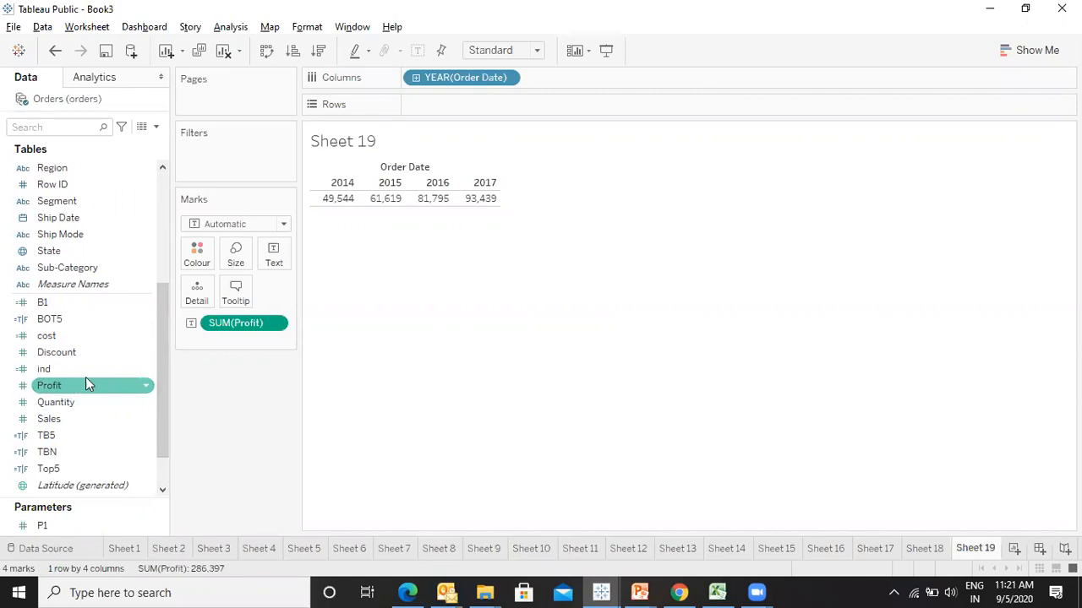
- Swap the table's rows and columns so the years run down, and set the view to Fit Height
{"action": "key", "text": "ctrl+w"}
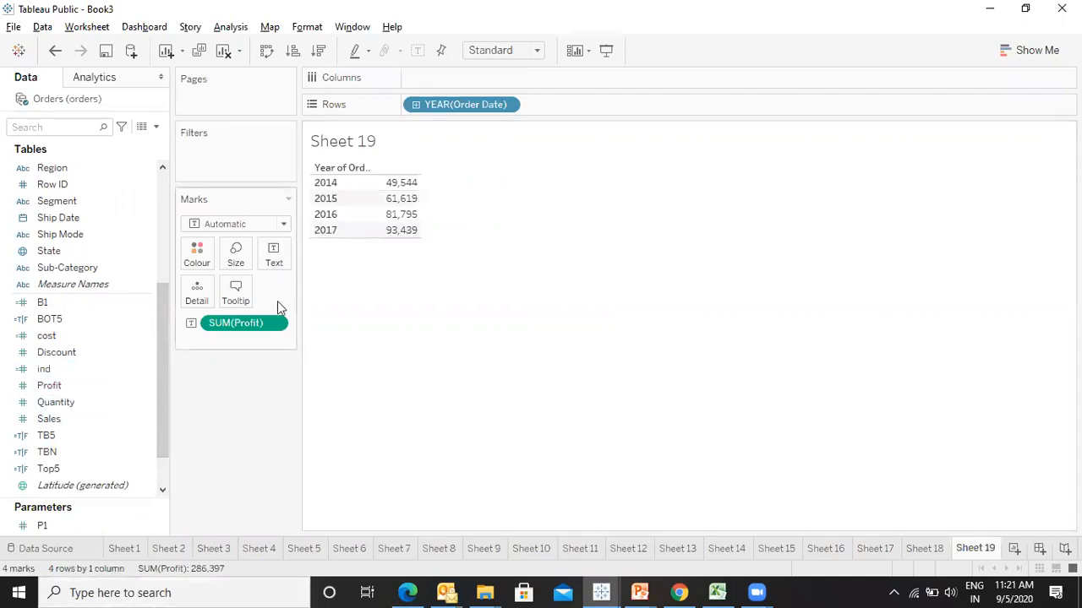
{"action": "left_click", "coordinate": [495, 55]}
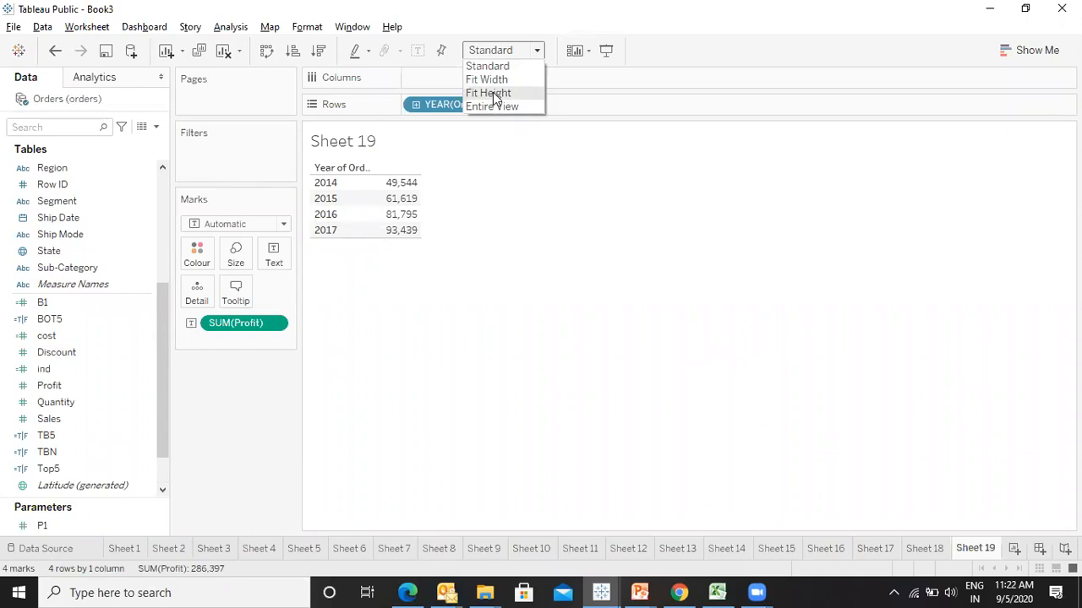
{"action": "left_click", "coordinate": [492, 92]}
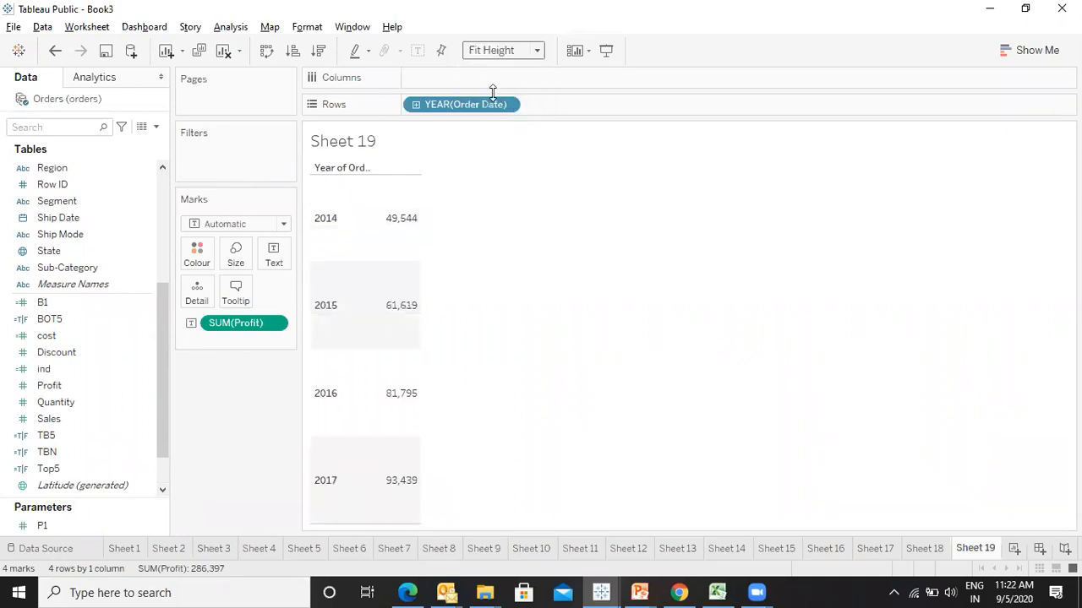
- Add Region to the Profit table and arrange the rows so the Order Date years are nested under each region
{"action": "double_click", "coordinate": [51, 170]}
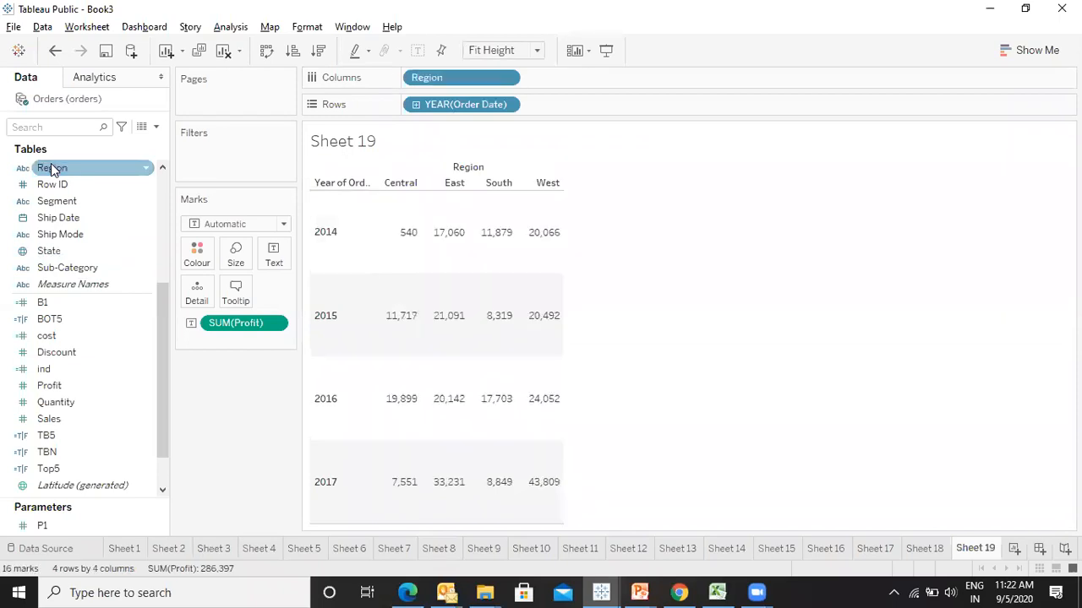
{"action": "left_click_drag", "start_coordinate": [447, 78], "coordinate": [602, 107]}
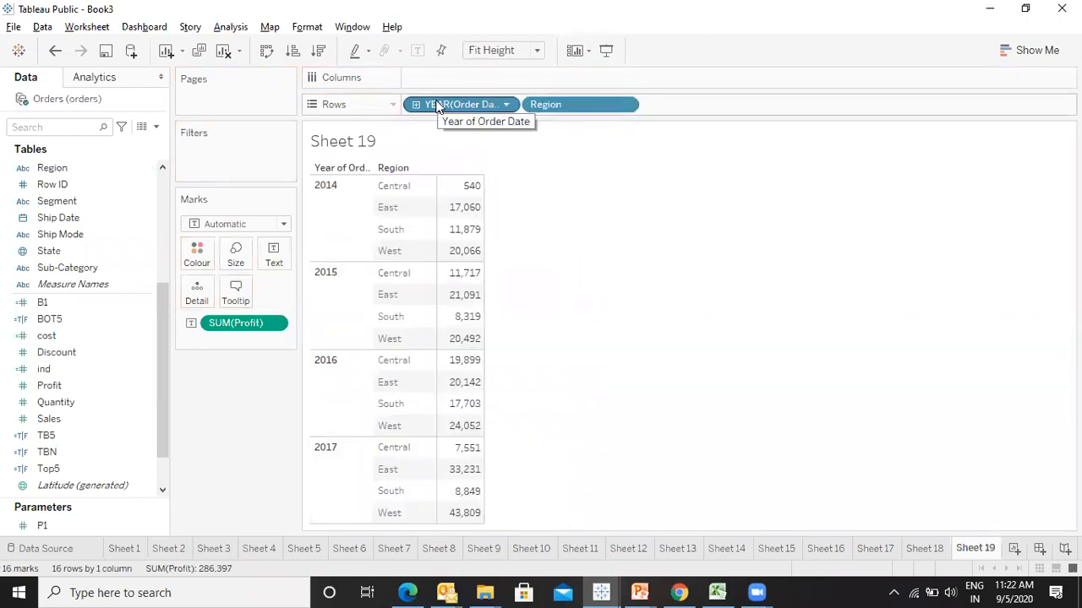
{"action": "left_click_drag", "start_coordinate": [437, 105], "coordinate": [741, 109]}
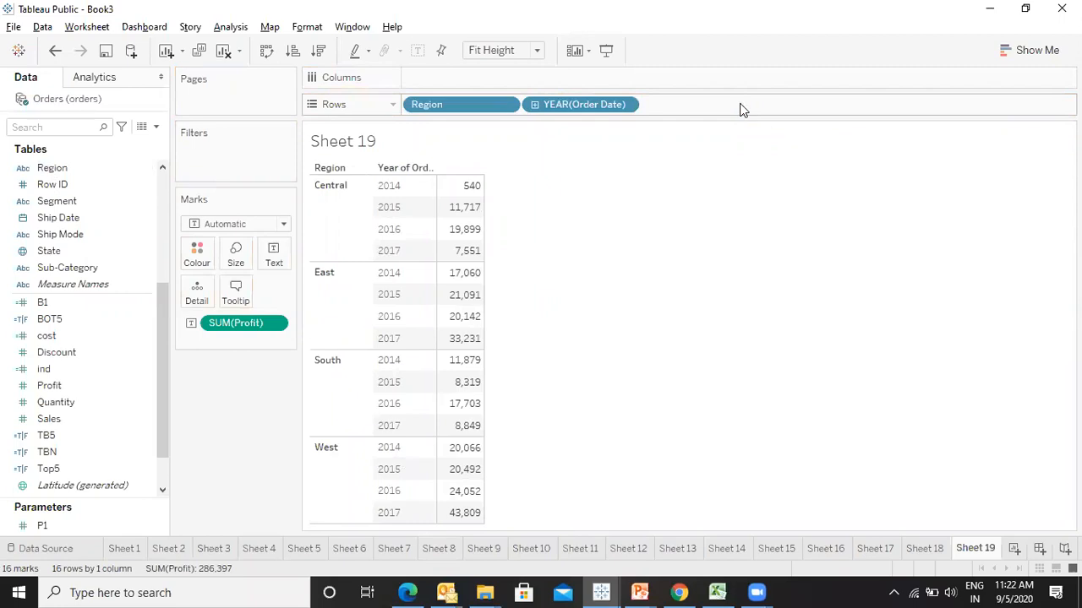
{"action": "left_click_drag", "start_coordinate": [447, 107], "coordinate": [471, 86]}
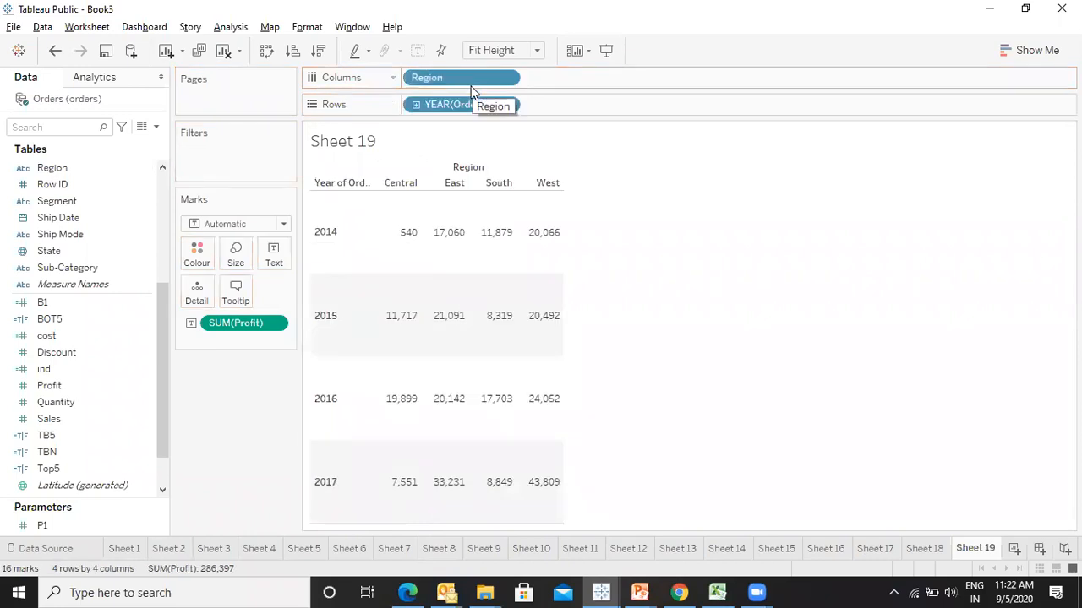
{"action": "left_click_drag", "start_coordinate": [472, 92], "coordinate": [423, 117]}
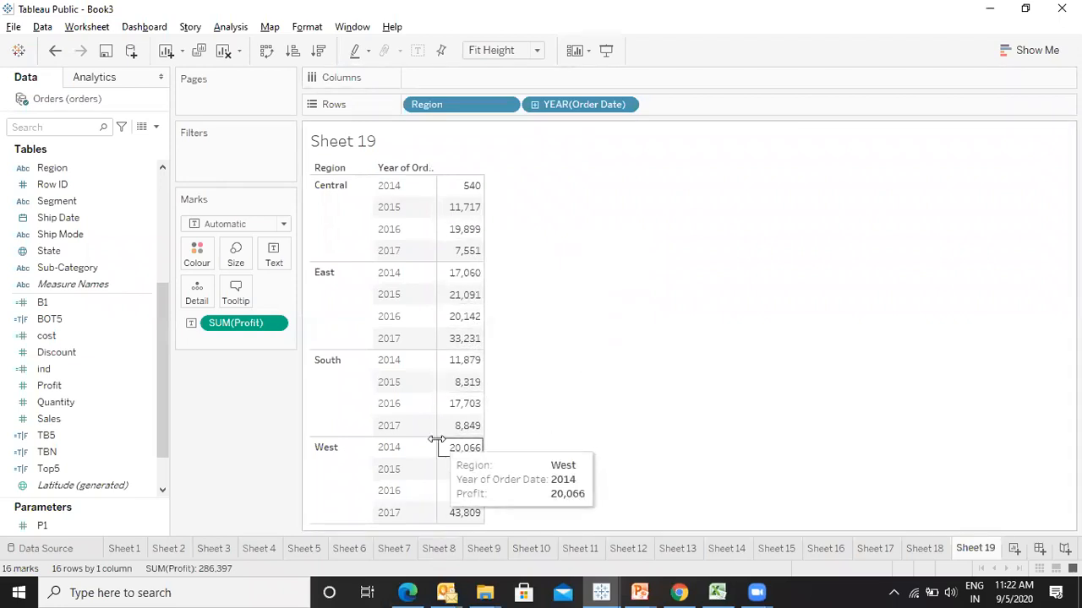
- Apply the Difference quick table calculation to Profit, and add a plain Profit column ahead of it
{"action": "left_click", "coordinate": [273, 324]}
{"action": "left_click", "coordinate": [273, 323]}
{"action": "left_click", "coordinate": [273, 324]}
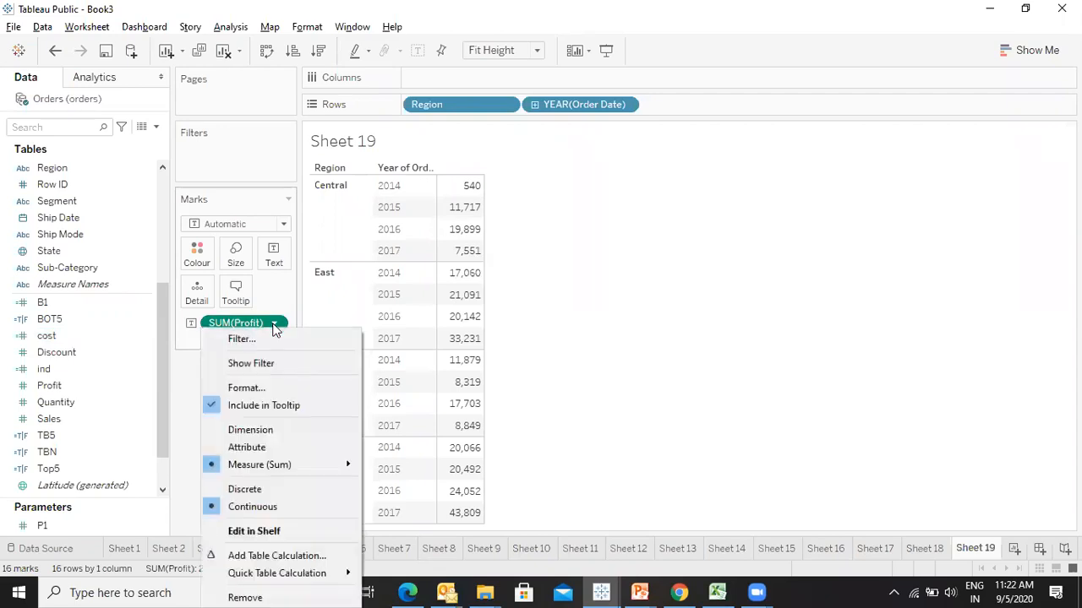
{"action": "mouse_move", "coordinate": [265, 581]}
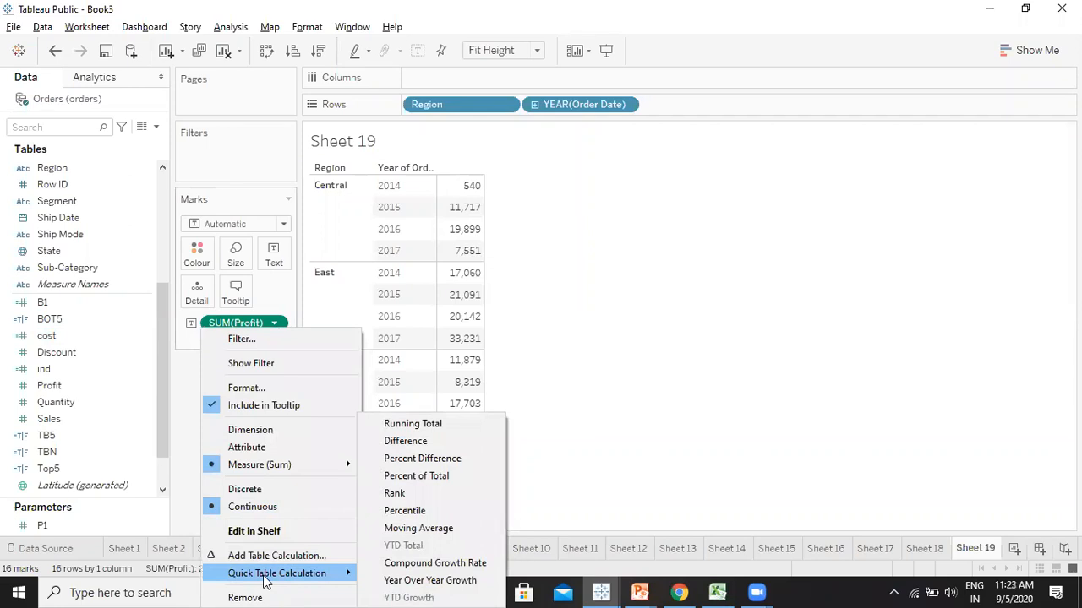
{"action": "left_click", "coordinate": [424, 445]}
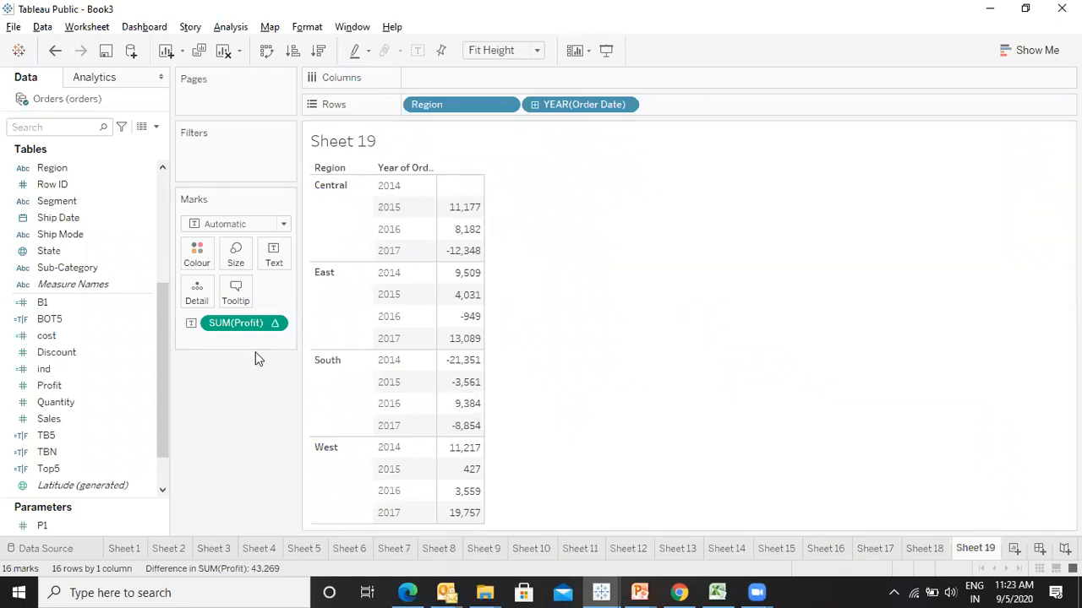
{"action": "double_click", "coordinate": [69, 385]}
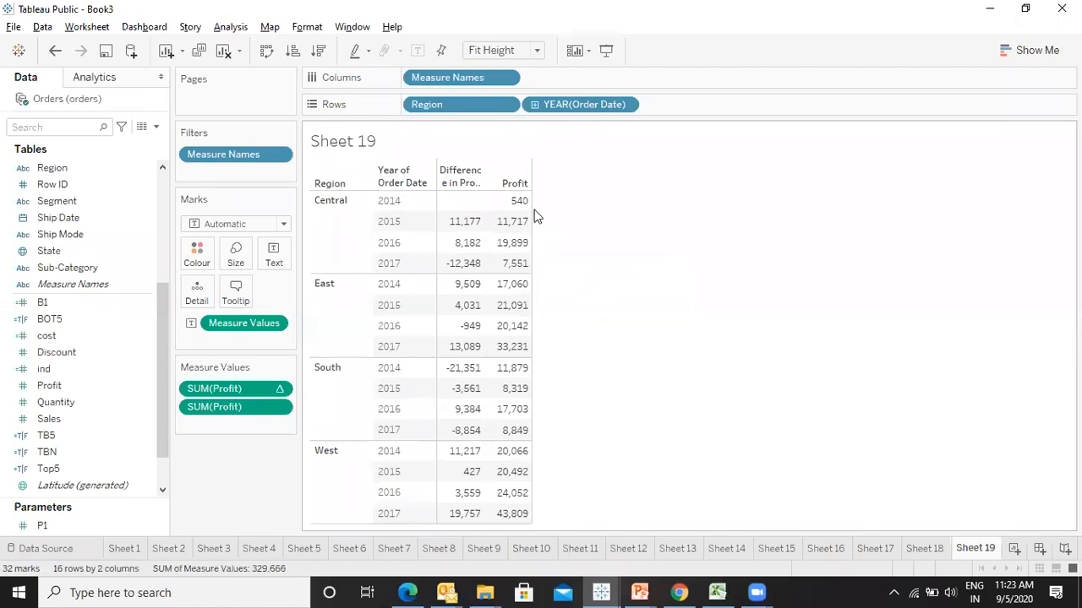
{"action": "left_click_drag", "start_coordinate": [236, 389], "coordinate": [237, 425]}
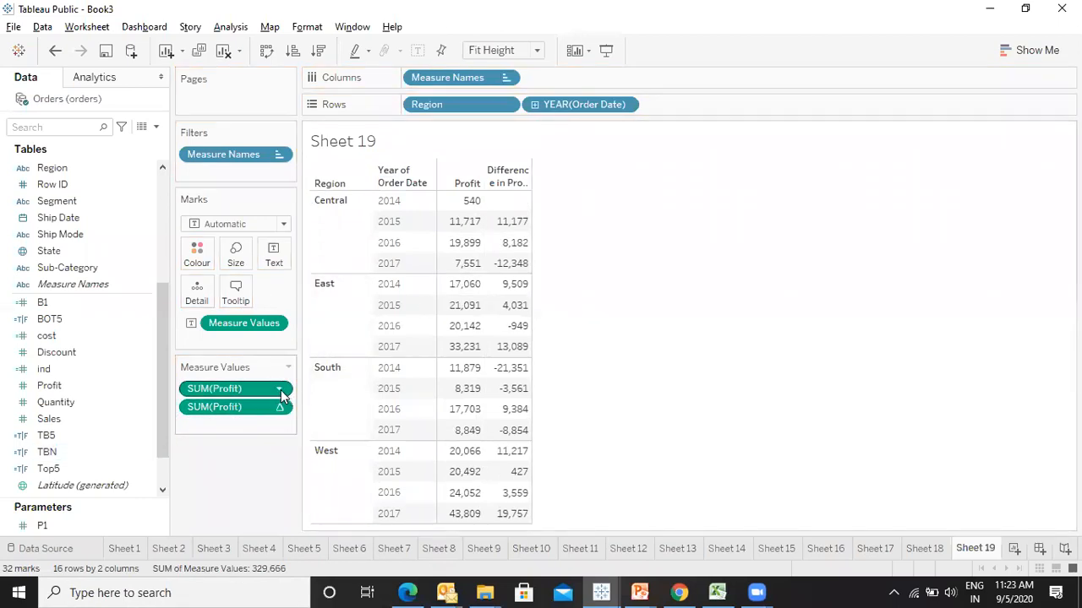
- Apply Percent Difference to the plain Profit measure, and add Profit again so the columns run Profit, Difference, % Difference
{"action": "left_click", "coordinate": [279, 390]}
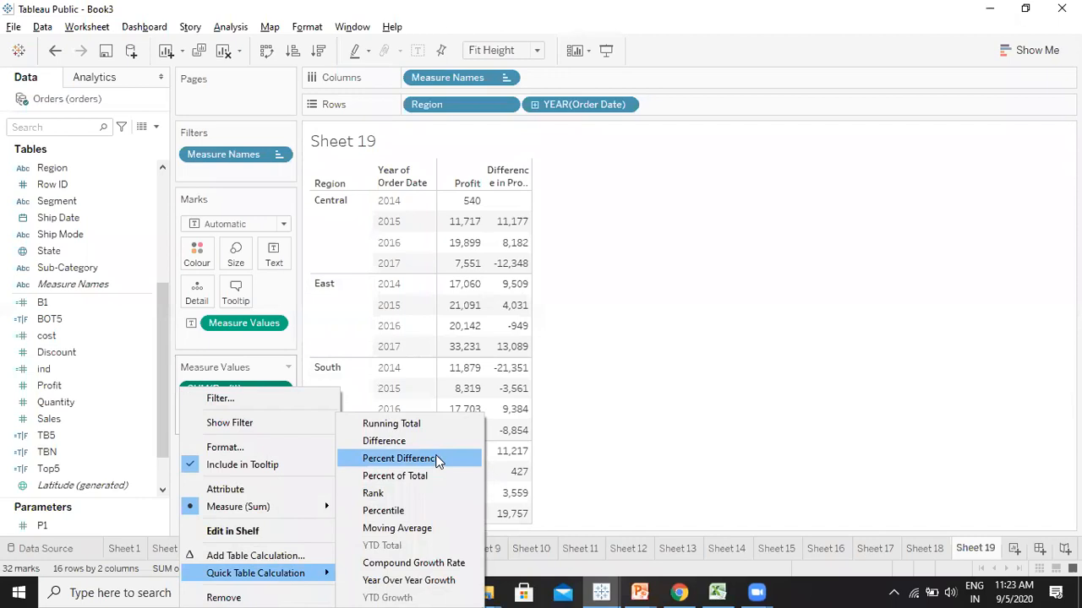
{"action": "left_click", "coordinate": [437, 459]}
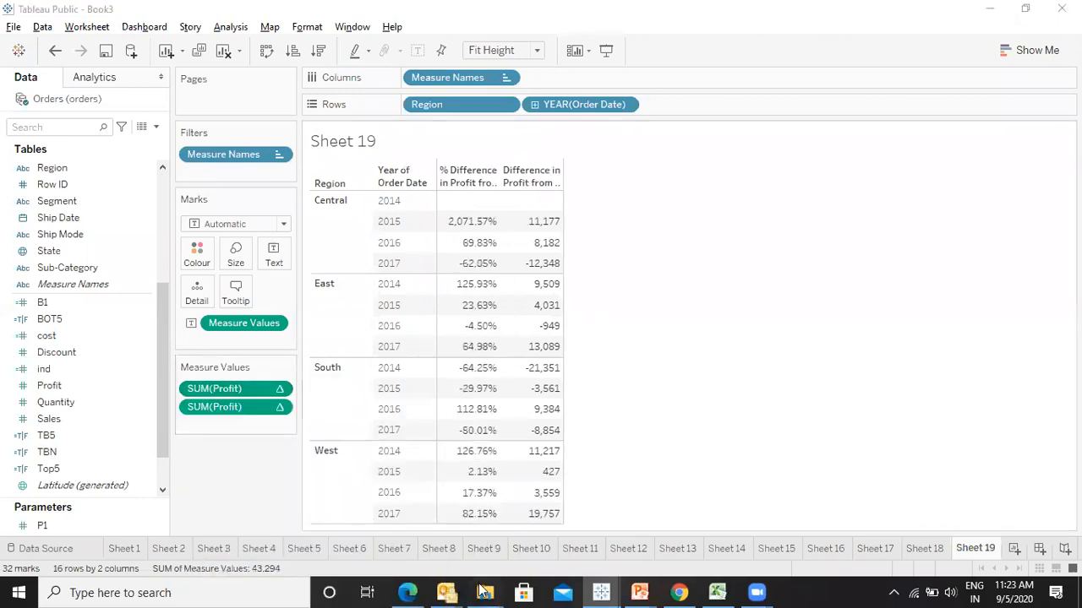
{"action": "double_click", "coordinate": [51, 389]}
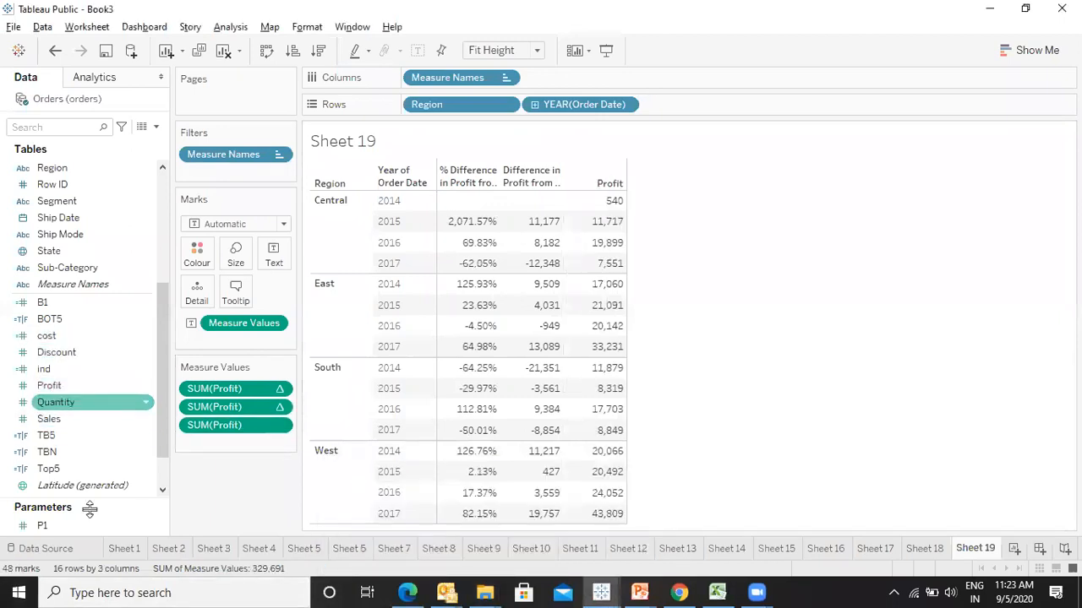
{"action": "left_click_drag", "start_coordinate": [224, 426], "coordinate": [223, 382]}
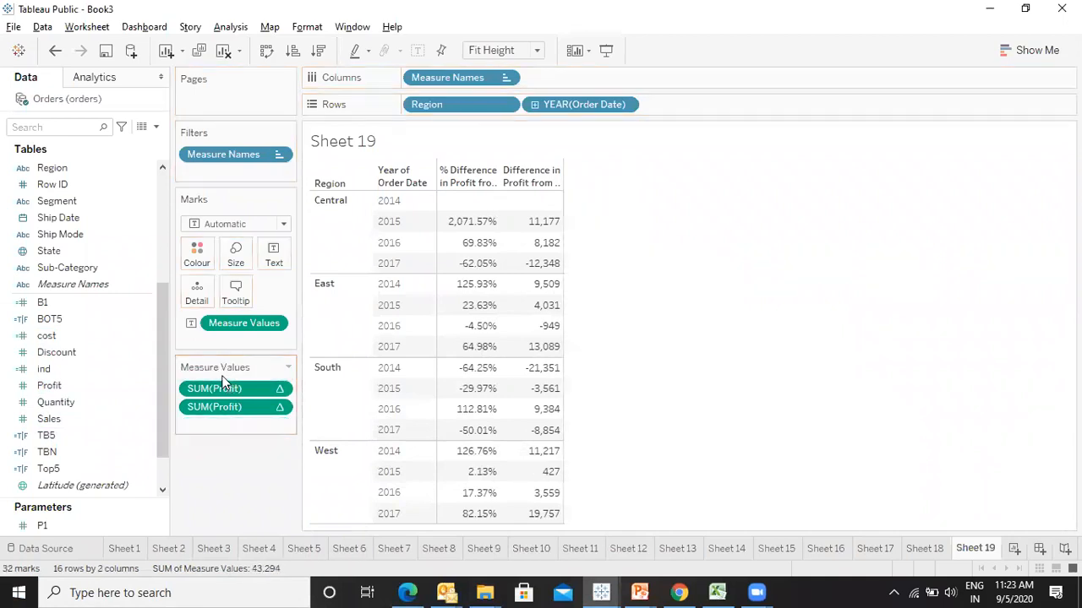
{"action": "double_click", "coordinate": [79, 386]}
{"action": "mouse_move", "coordinate": [204, 424]}
{"action": "left_mouse_down"}
{"action": "mouse_move", "coordinate": [205, 380]}
{"action": "mouse_move", "coordinate": [227, 378]}
{"action": "mouse_move", "coordinate": [255, 406]}
{"action": "mouse_move", "coordinate": [238, 402]}
{"action": "mouse_move", "coordinate": [238, 442]}
{"action": "left_mouse_up"}
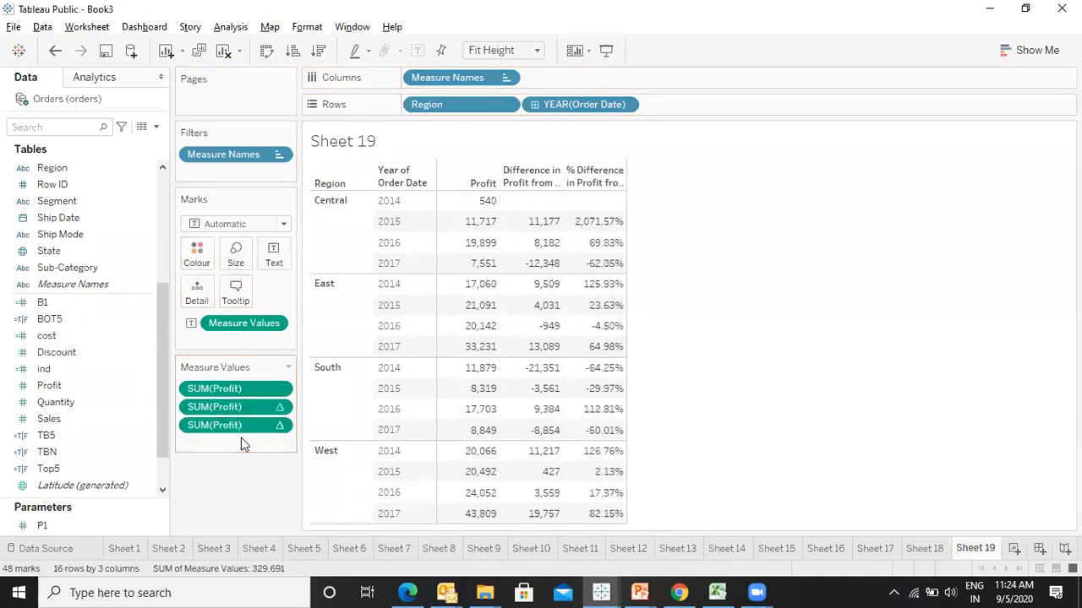
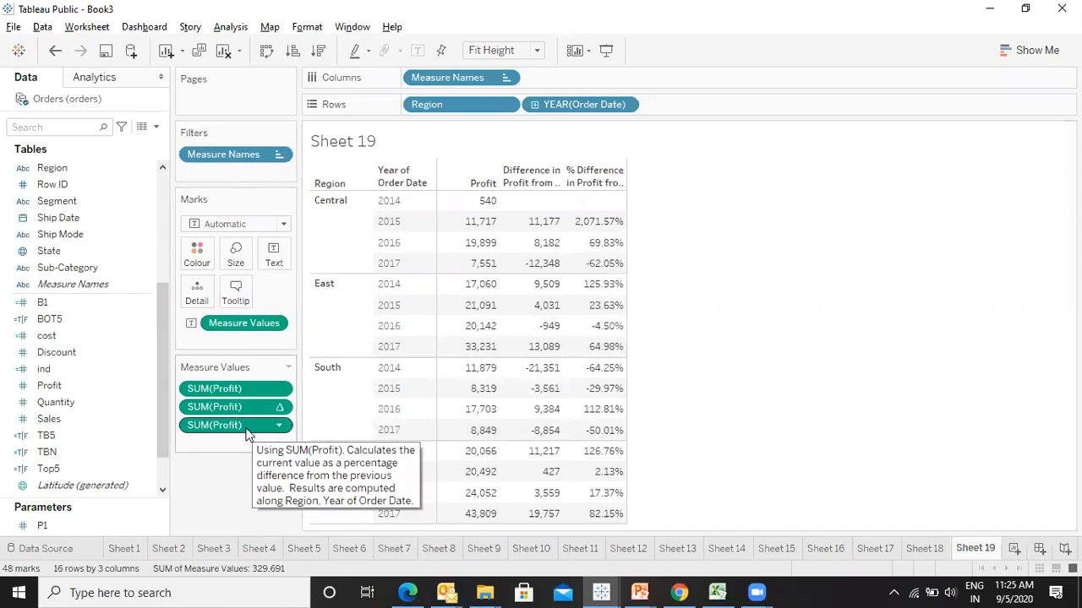
- Save the percent difference table calculation as a reusable field in the data source, named perdiff
{"action": "mouse_move", "coordinate": [251, 435]}
{"action": "left_mouse_down"}
{"action": "mouse_move", "coordinate": [144, 357]}
{"action": "mouse_move", "coordinate": [288, 446]}
{"action": "mouse_move", "coordinate": [257, 430]}
{"action": "left_mouse_up"}
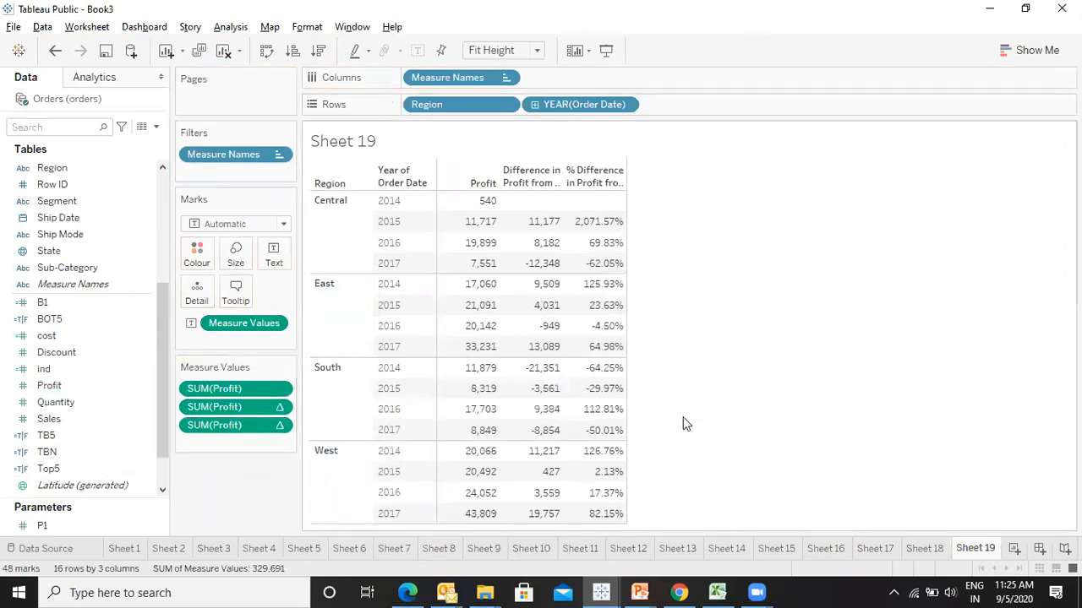
{"action": "left_click_drag", "start_coordinate": [230, 427], "coordinate": [60, 335]}
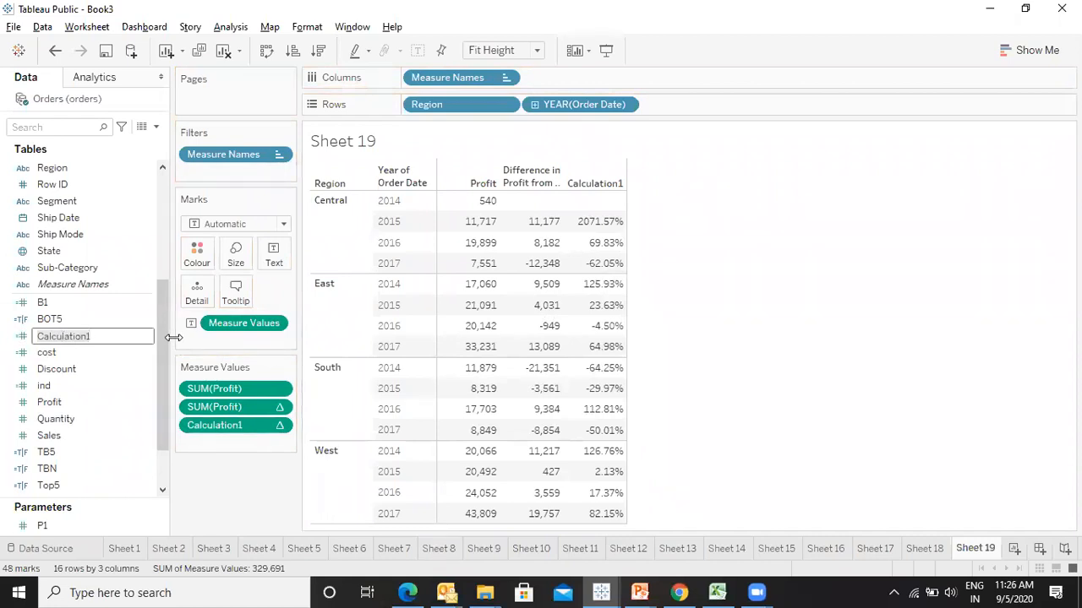
{"action": "type", "text": "dif"}
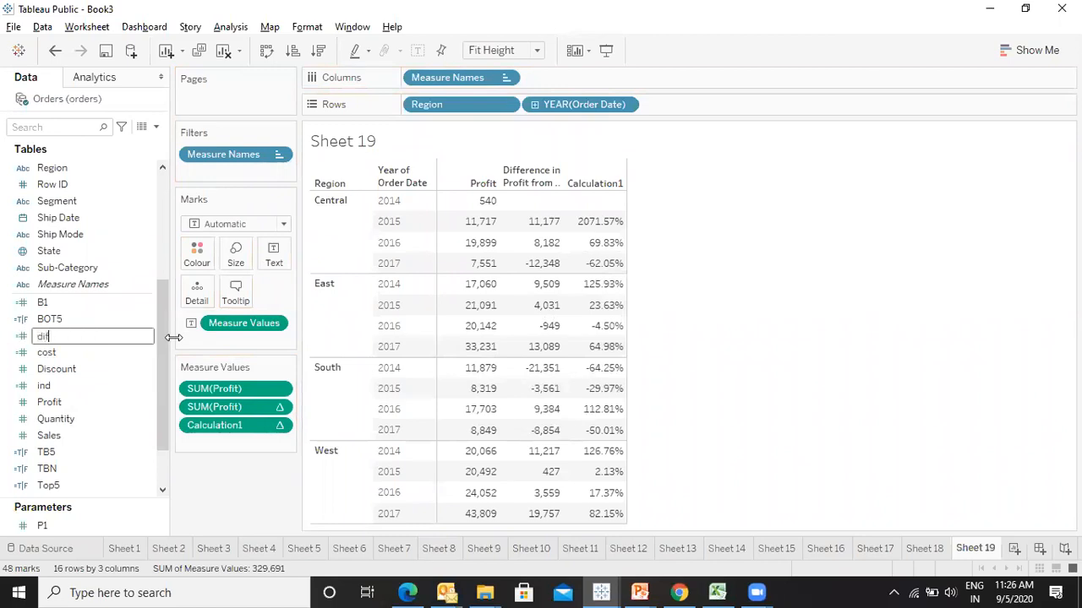
{"action": "type", "text": "fper"}
{"action": "key", "text": "BackSpace"}
{"action": "key", "text": "BackSpace"}
{"action": "key", "text": "BackSpace"}
{"action": "key", "text": "BackSpace"}
{"action": "key", "text": "BackSpace"}
{"action": "key", "text": "BackSpace"}
{"action": "key", "text": "BackSpace"}
{"action": "type", "text": "perdiff"}
{"action": "key", "text": "Return"}
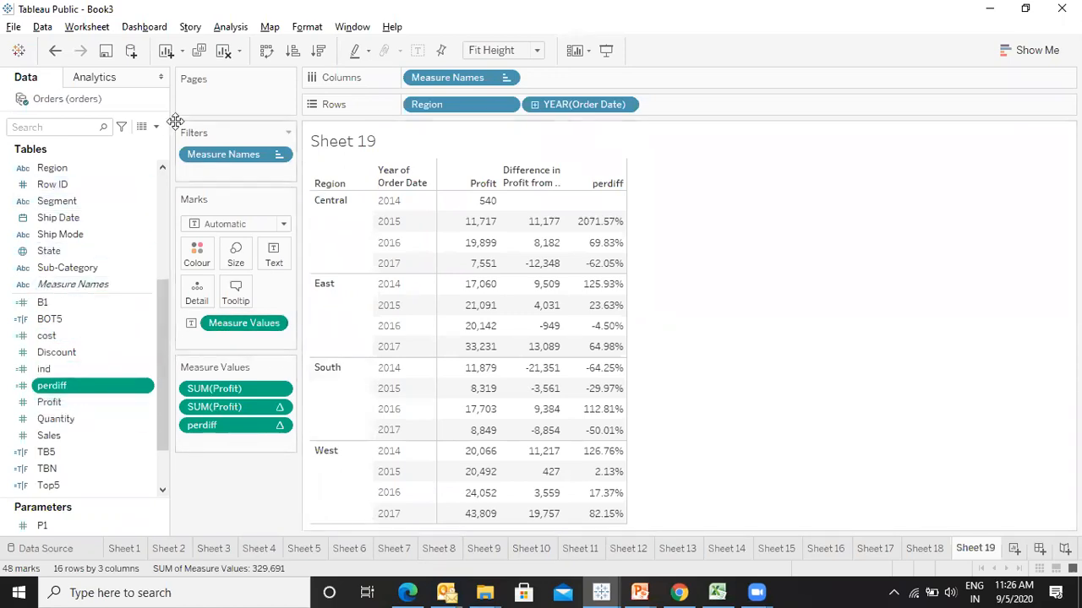
- Create a new calculated field named trend
{"action": "left_click", "coordinate": [233, 28]}
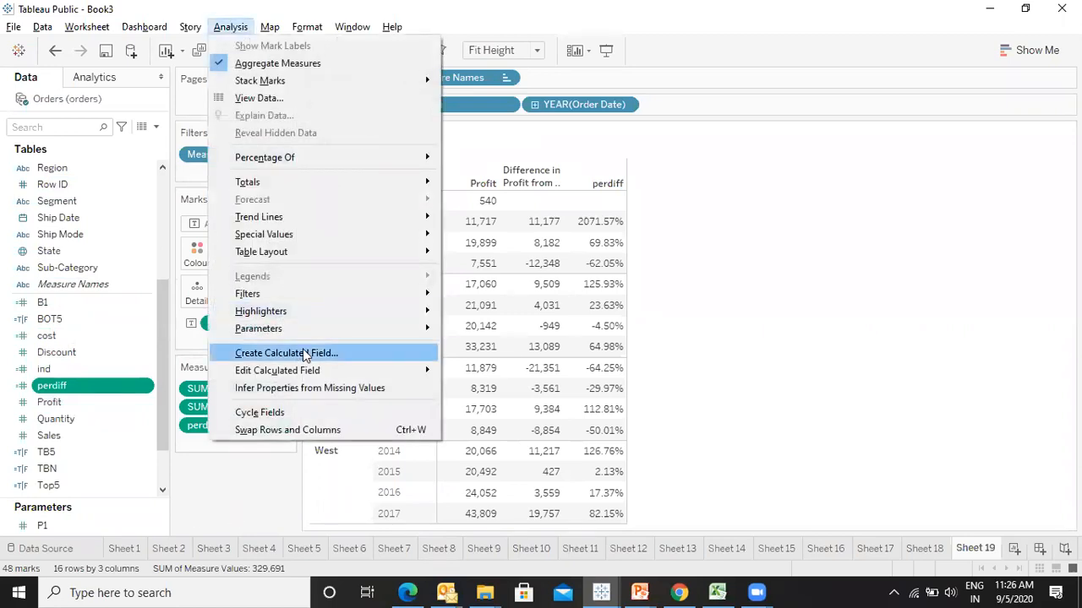
{"action": "left_click", "coordinate": [422, 354]}
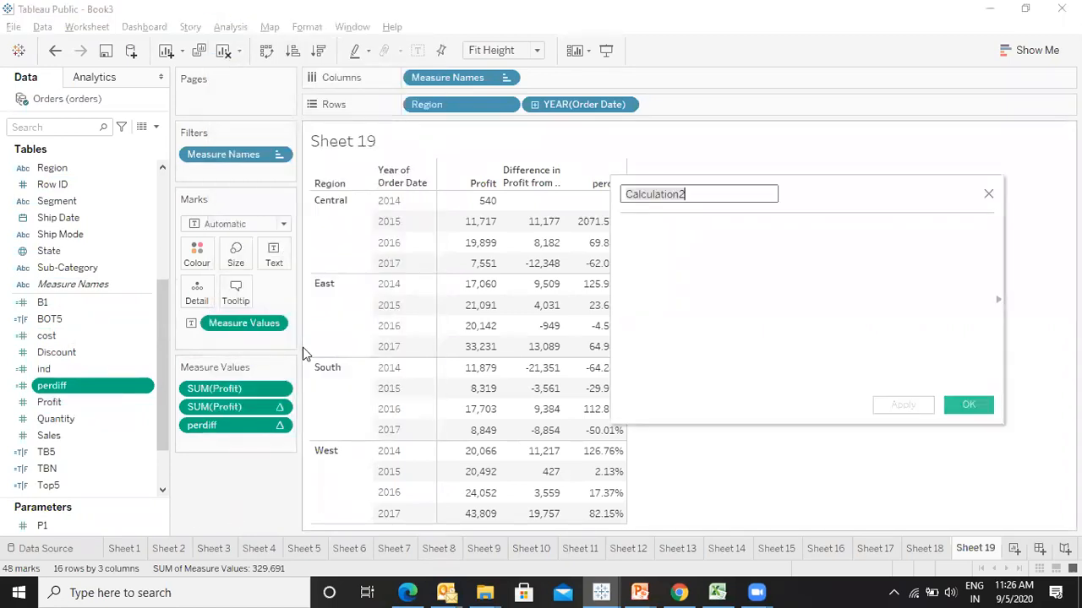
{"action": "key", "text": "ctrl+a"}
{"action": "type", "text": "trend"}
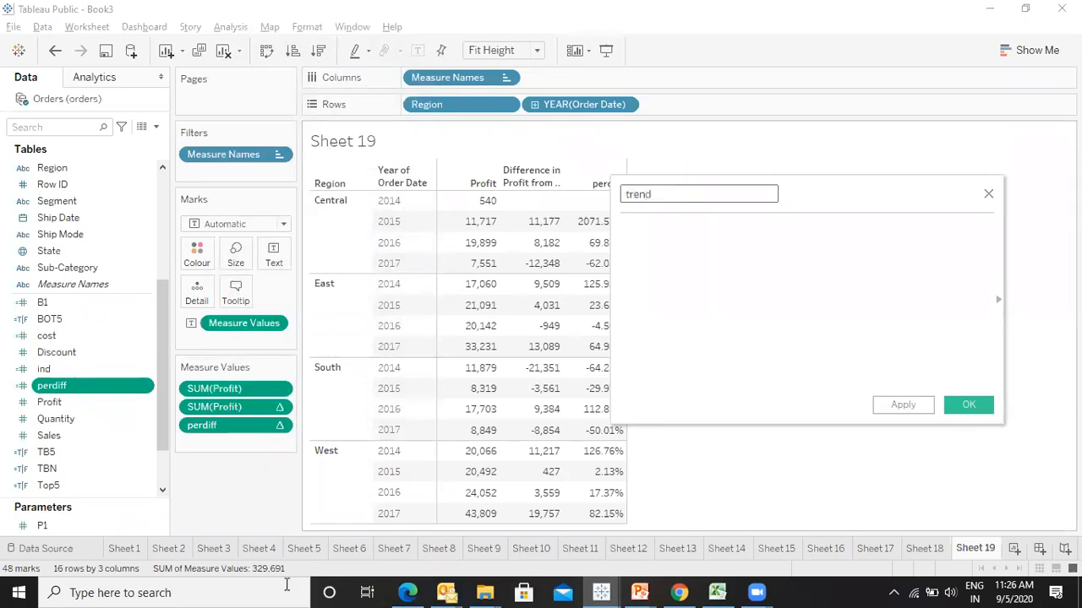
{"action": "left_click", "coordinate": [711, 273]}
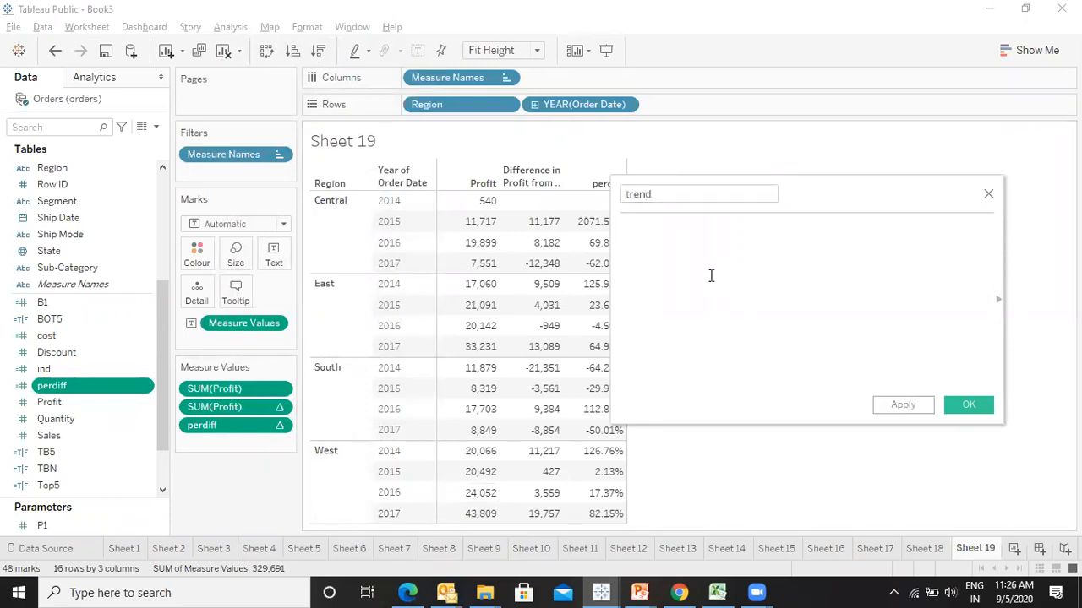
- Write the first condition of the trend formula: IF [perdiff]>0 THEN 'up'
{"action": "type", "text": "if"}
{"action": "key", "text": "Return"}
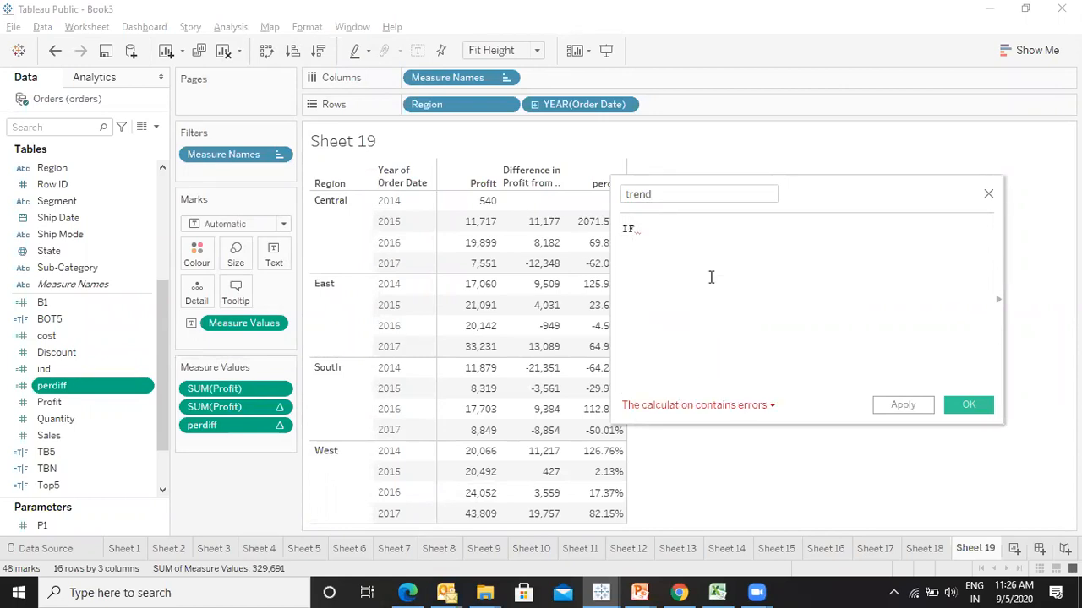
{"action": "type", "text": "per"}
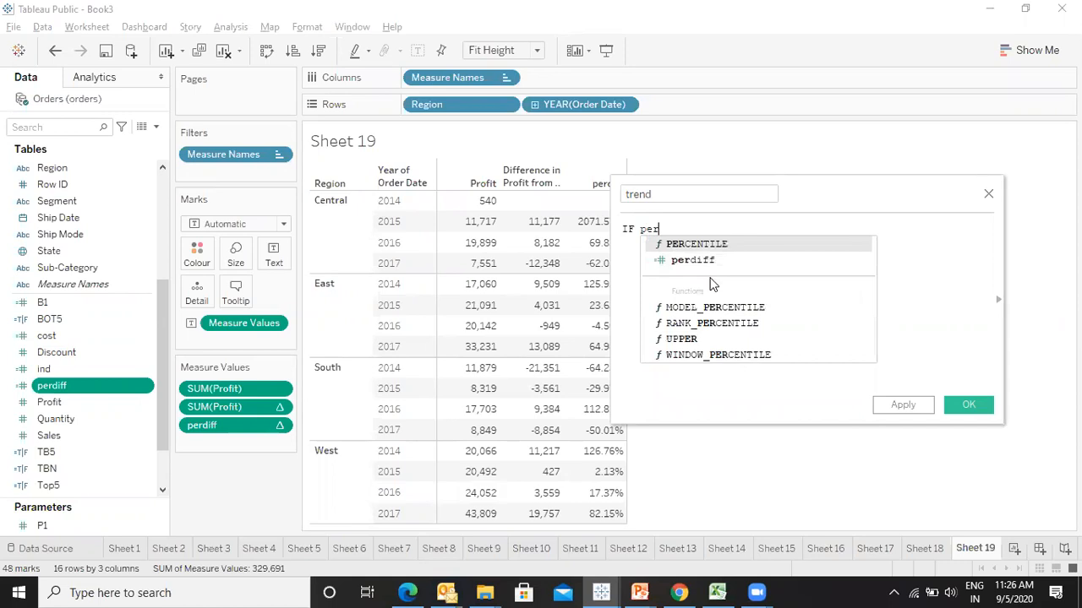
{"action": "key", "text": "Down"}
{"action": "key", "text": "Return"}
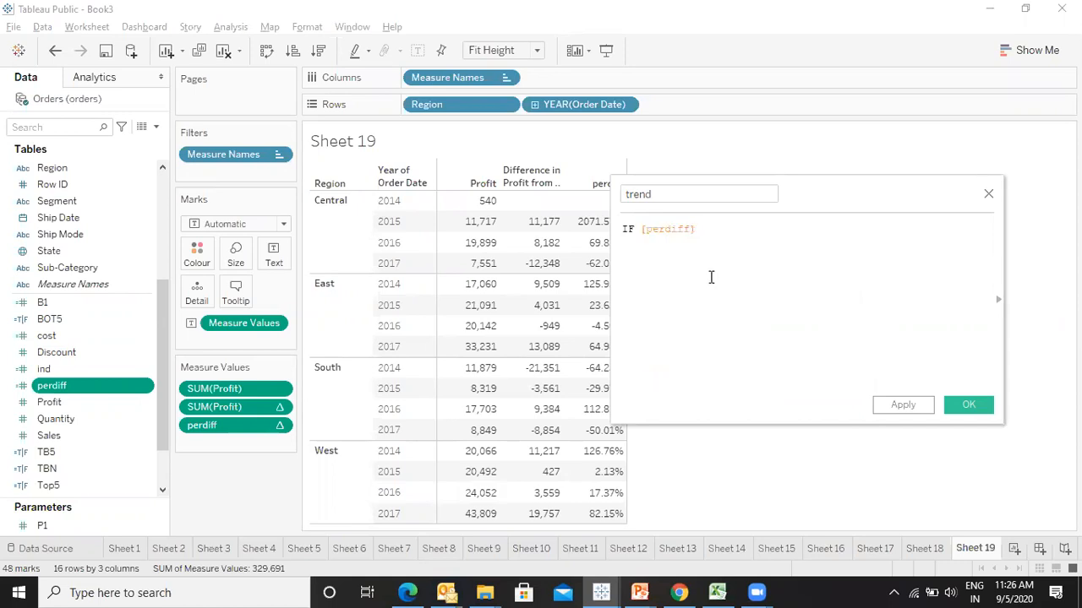
{"action": "type", "text": ">0 th"}
{"action": "key", "text": "Return"}
{"action": "type", "text": "'"}
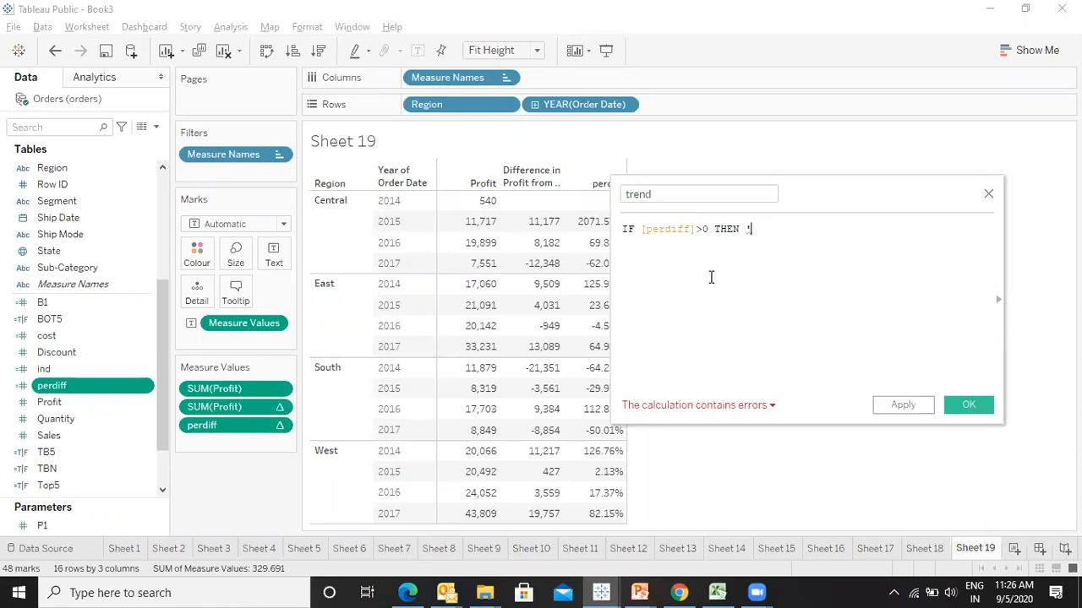
{"action": "type", "text": "up"}
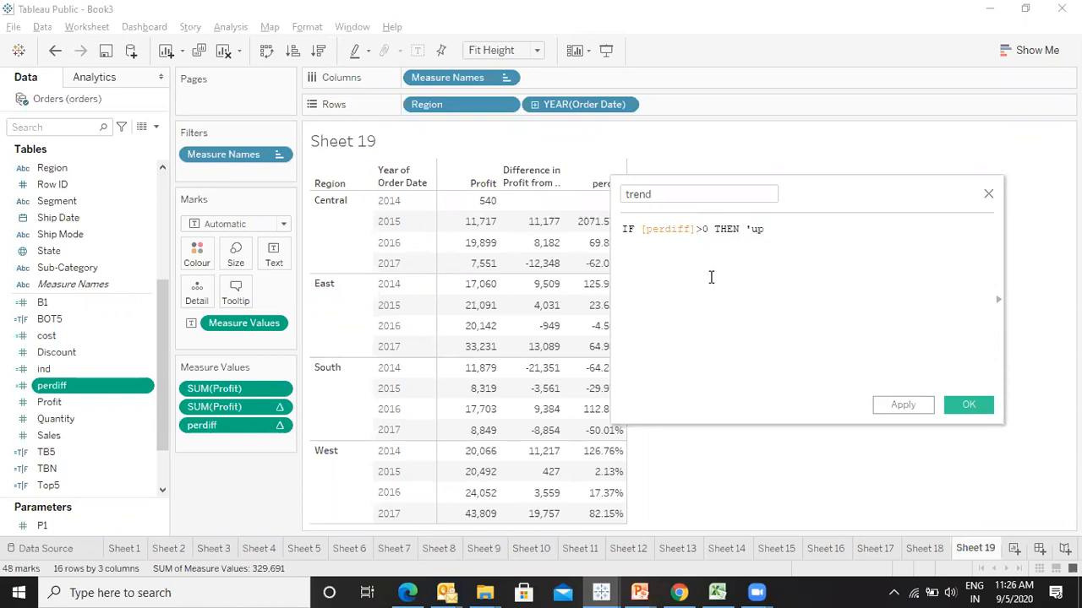
{"action": "type", "text": "'"}
{"action": "key", "text": "Return"}
- Add a second condition to the trend formula: ELSEIF [perdiff]<0 THEN 'down'
{"action": "type", "text": "els"}
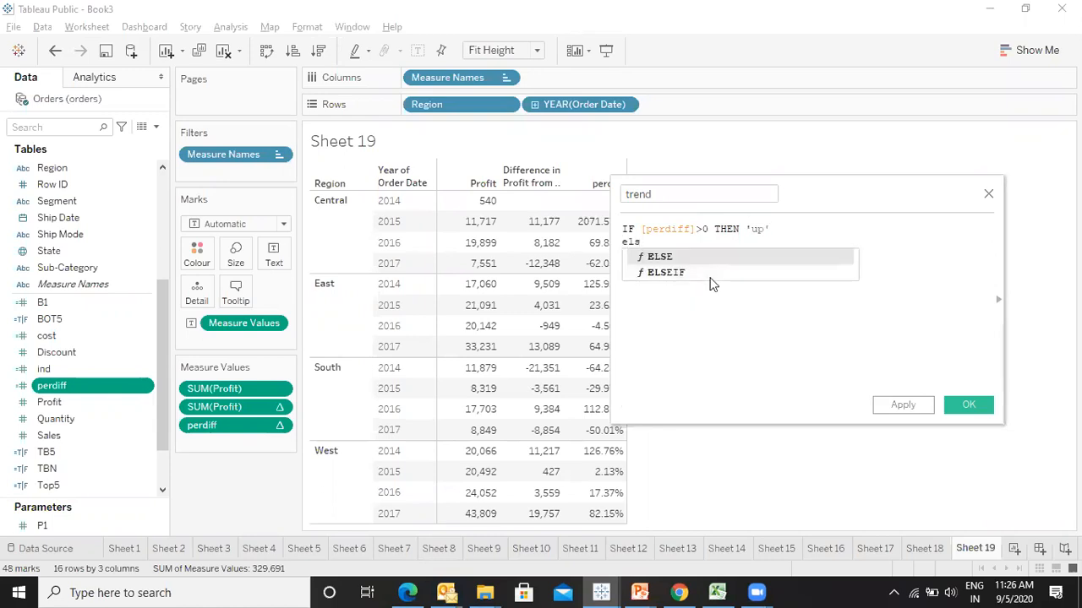
{"action": "left_click", "coordinate": [711, 276]}
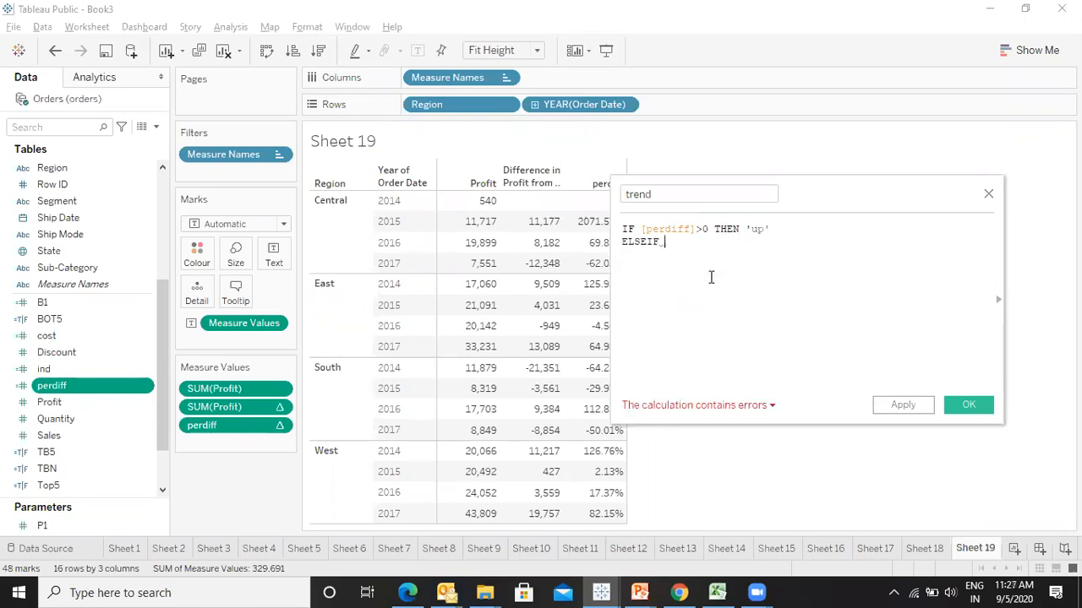
{"action": "type", "text": "pe"}
{"action": "left_click", "coordinate": [711, 277]}
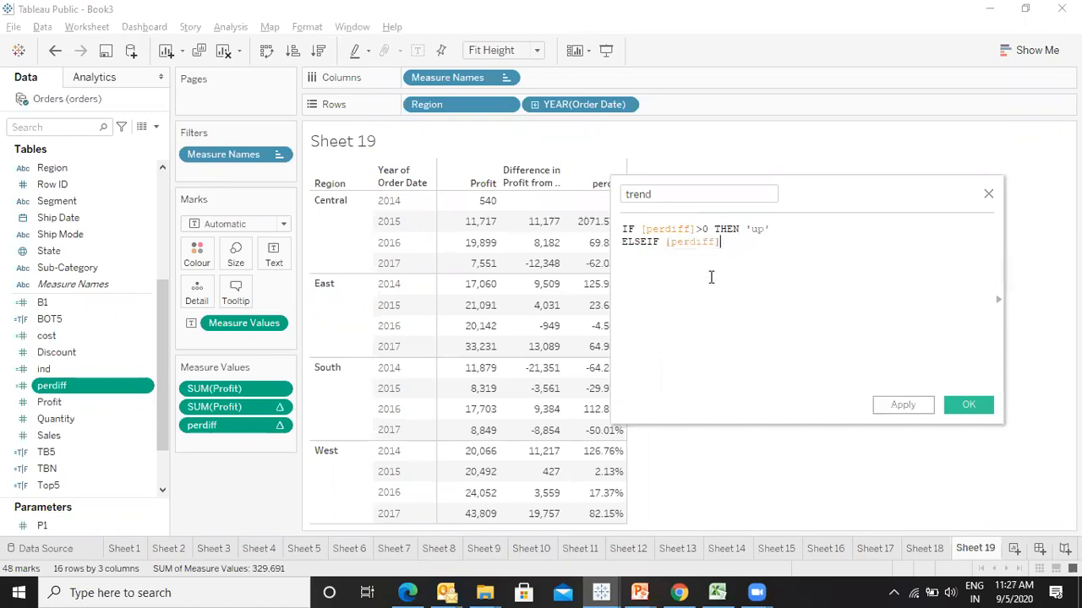
{"action": "type", "text": "<0 th"}
{"action": "key", "text": "Return"}
{"action": "type", "text": "'down'"}
{"action": "key", "text": "Return"}
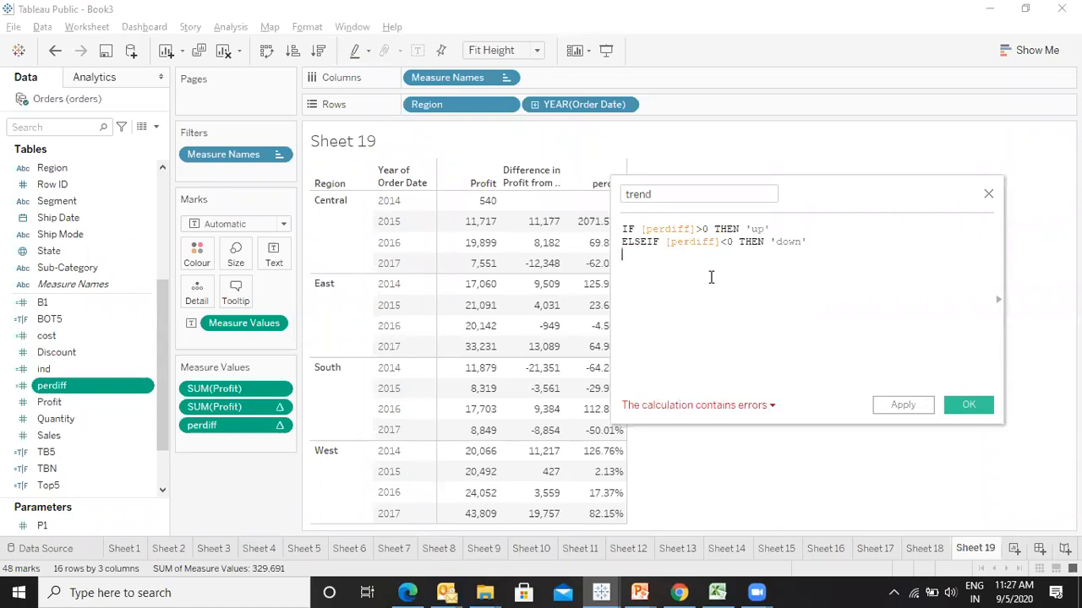
- Complete the trend formula with ELSE 'nochange' and END, and save the calculated field
{"action": "type", "text": "el"}
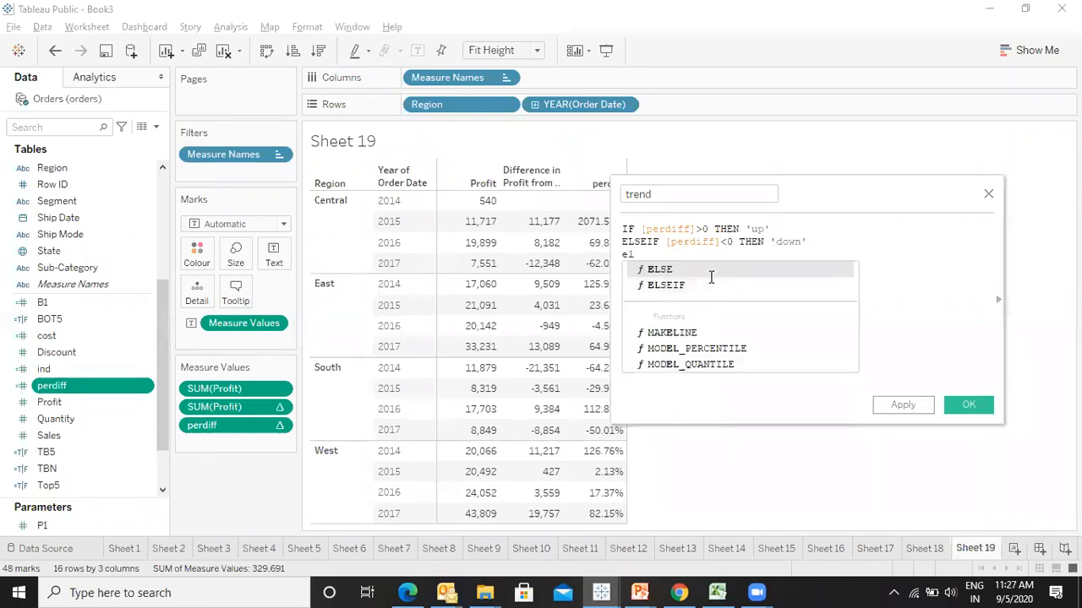
{"action": "double_click", "coordinate": [710, 277]}
{"action": "type", "text": "nu"}
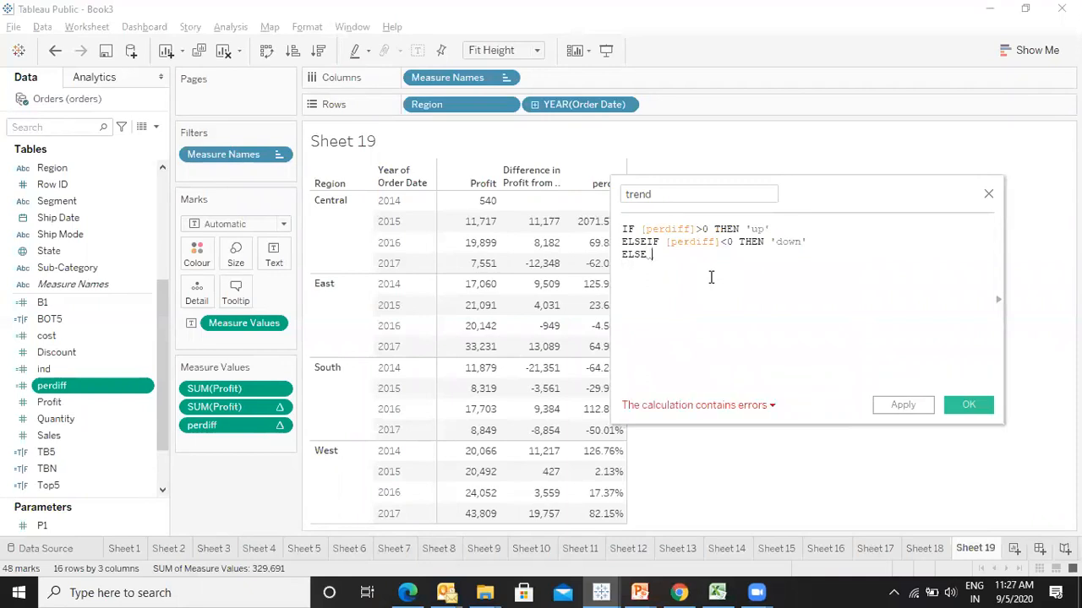
{"action": "double_click", "coordinate": [711, 277]}
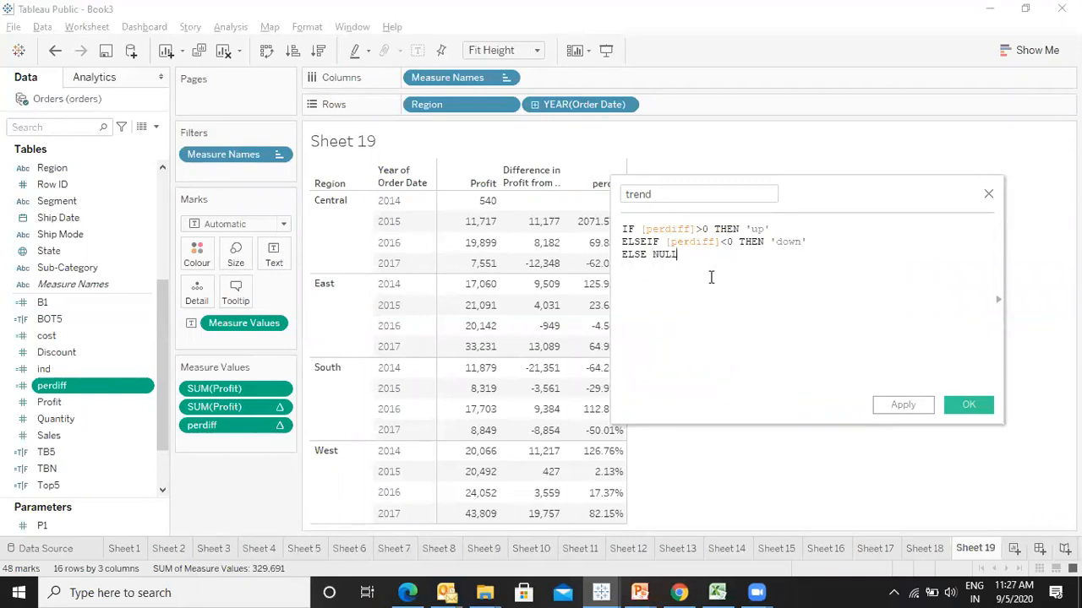
{"action": "key", "text": "ctrl+shift+Left"}
{"action": "type", "text": "'nochange'"}
{"action": "key", "text": "Return"}
{"action": "type", "text": "end"}
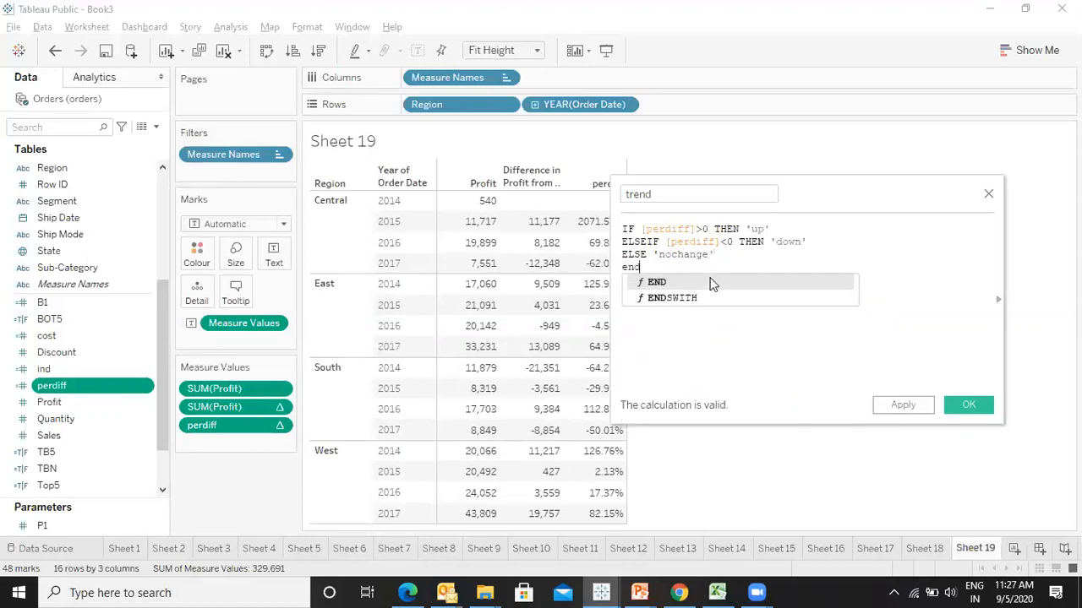
{"action": "left_click", "coordinate": [710, 283]}
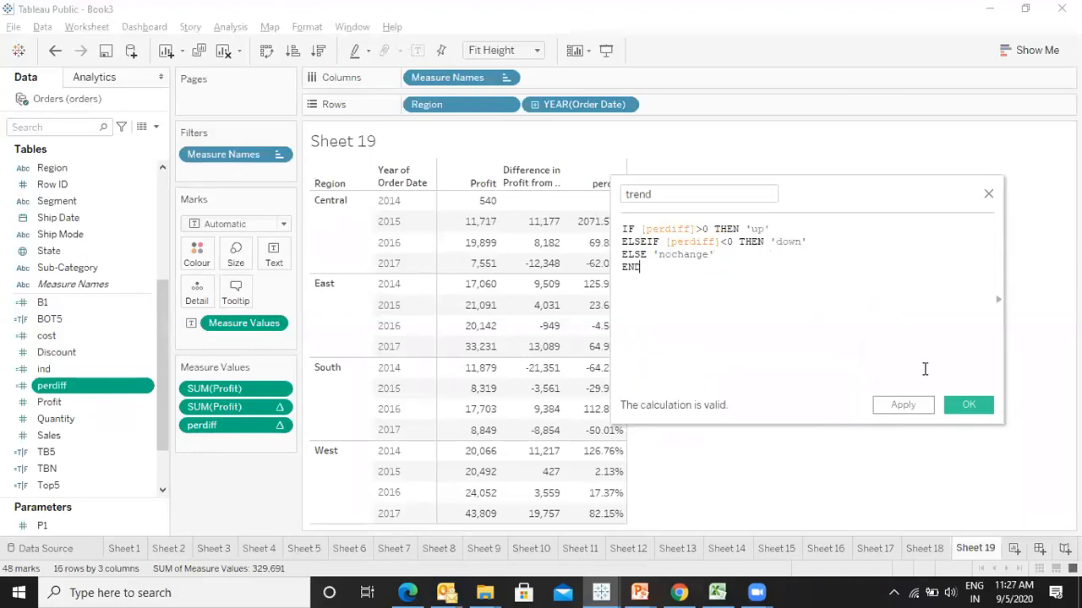
{"action": "left_click", "coordinate": [969, 404]}
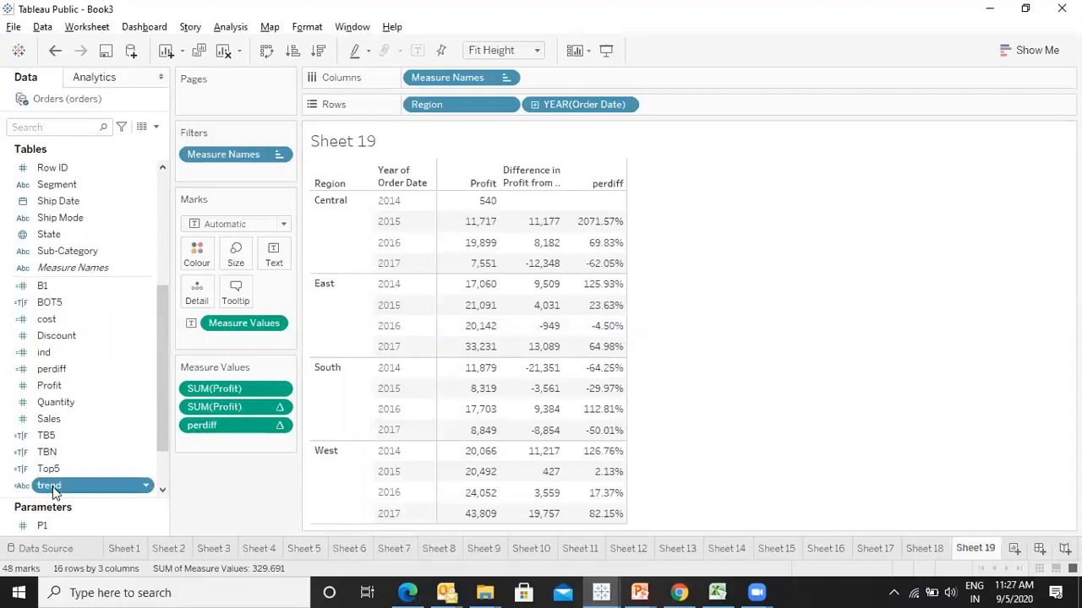
- Display the marks as shapes determined by the trend field and fit the sheet to Entire View
{"action": "left_click", "coordinate": [281, 224]}
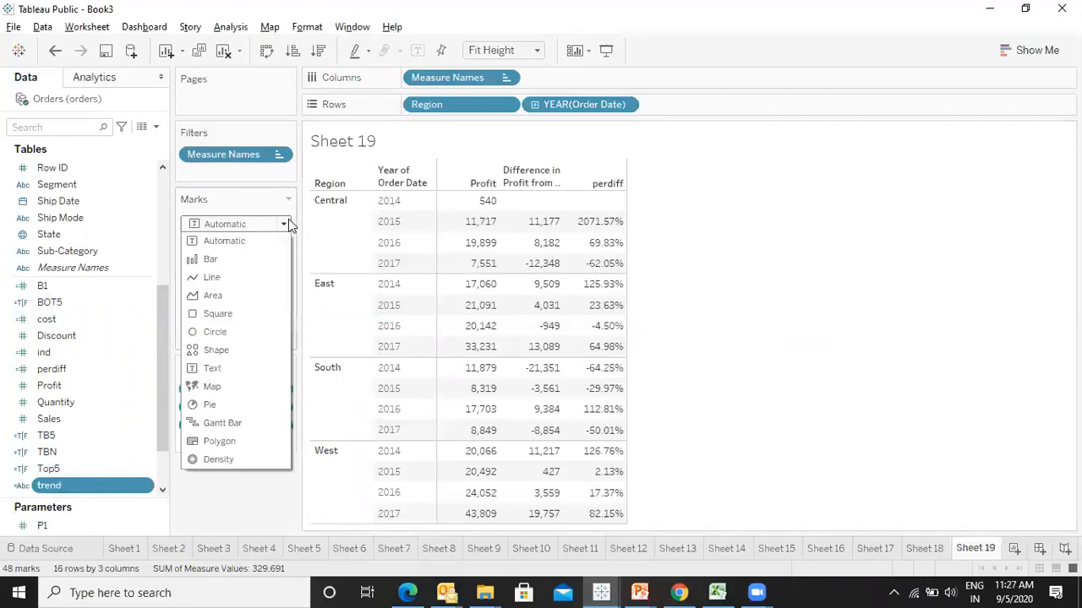
{"action": "left_click", "coordinate": [215, 349]}
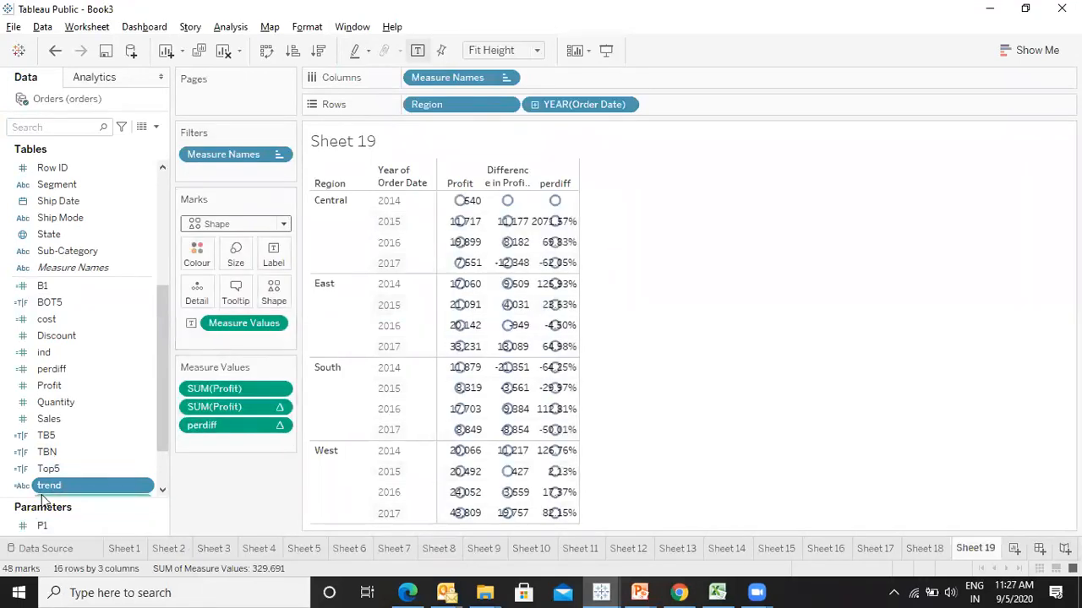
{"action": "left_click_drag", "start_coordinate": [49, 493], "coordinate": [273, 301]}
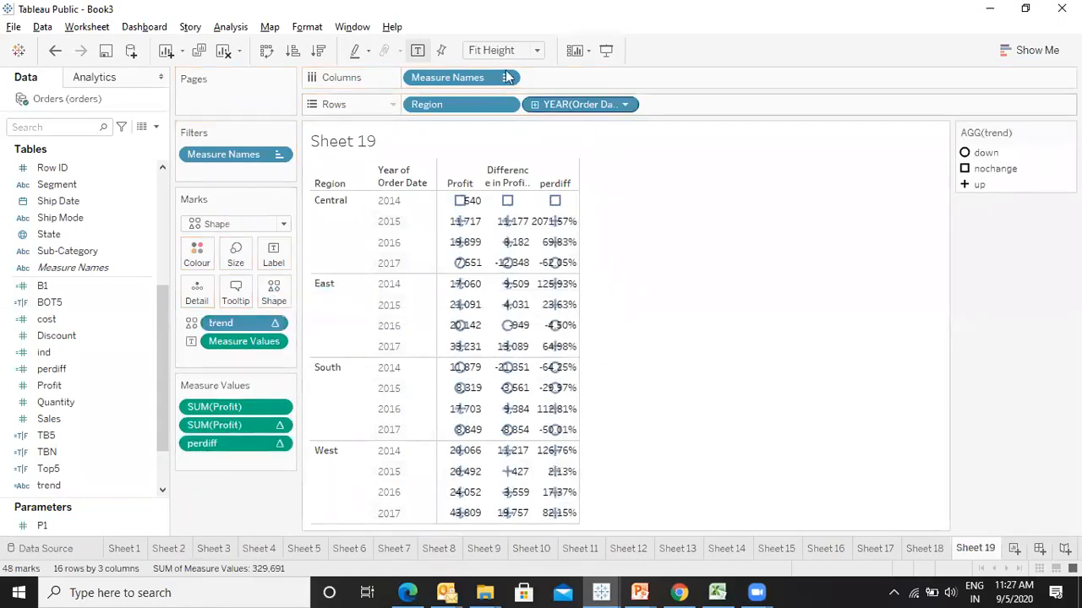
{"action": "left_click", "coordinate": [492, 48]}
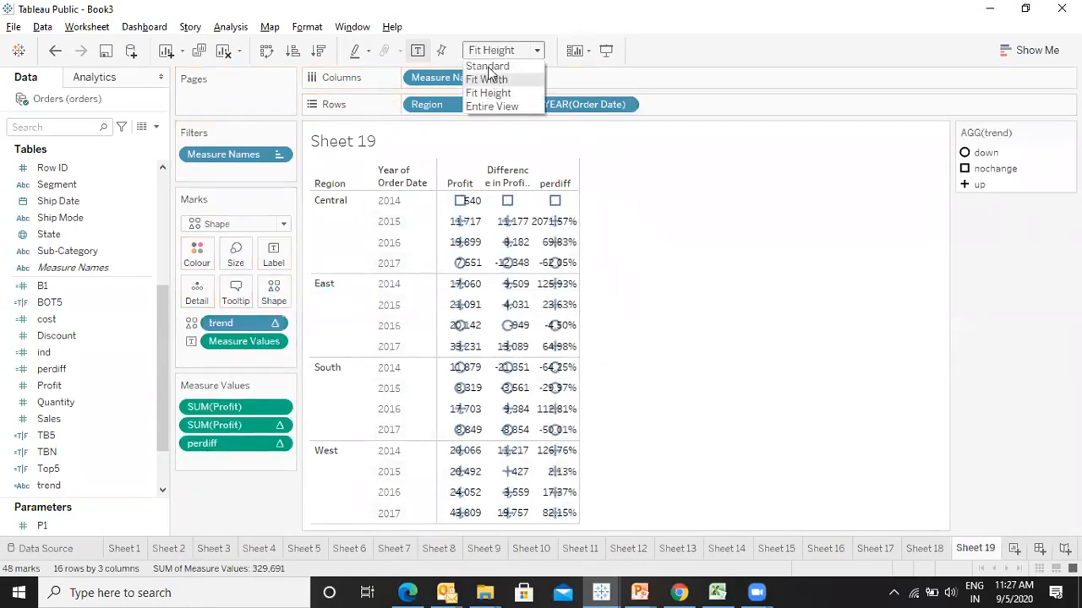
{"action": "left_click", "coordinate": [486, 113]}
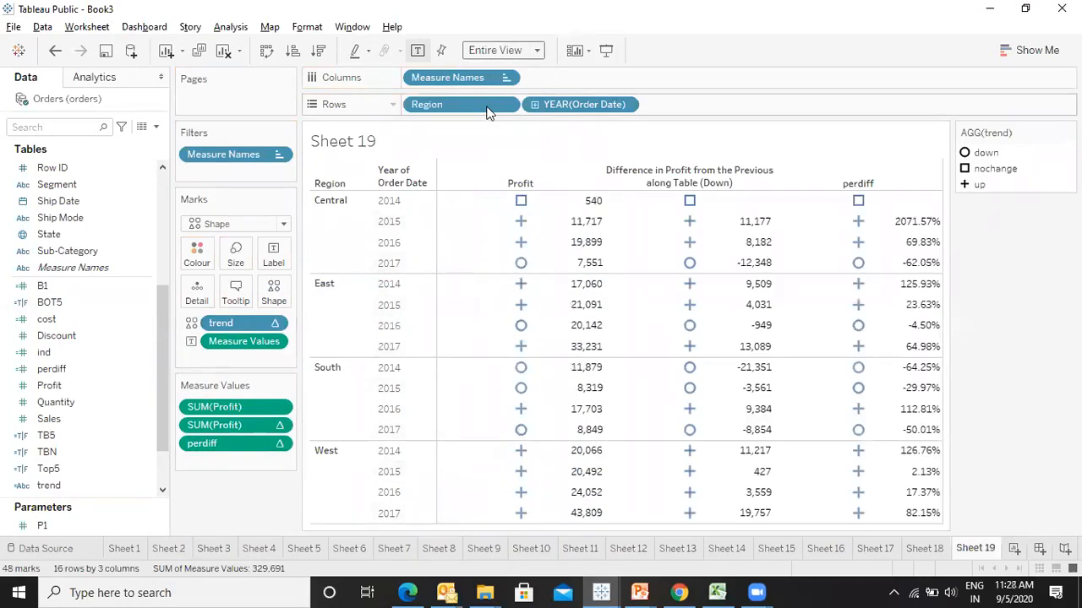
- Assign shapes from the Filled palette: a downward triangle for down, a star for nochange and an upward triangle for up
{"action": "left_click", "coordinate": [274, 294]}
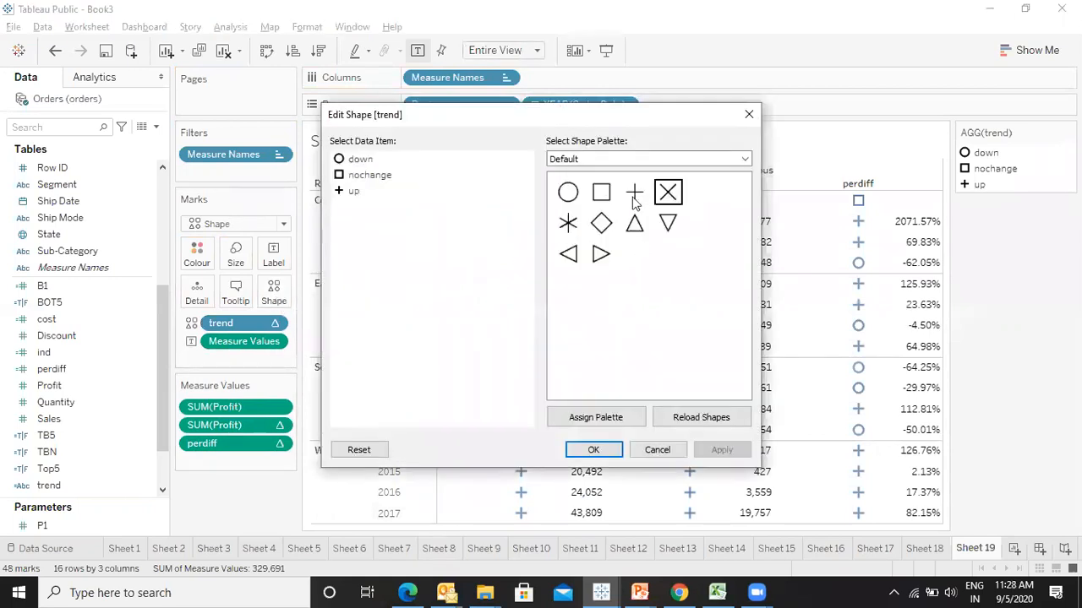
{"action": "left_click", "coordinate": [604, 157]}
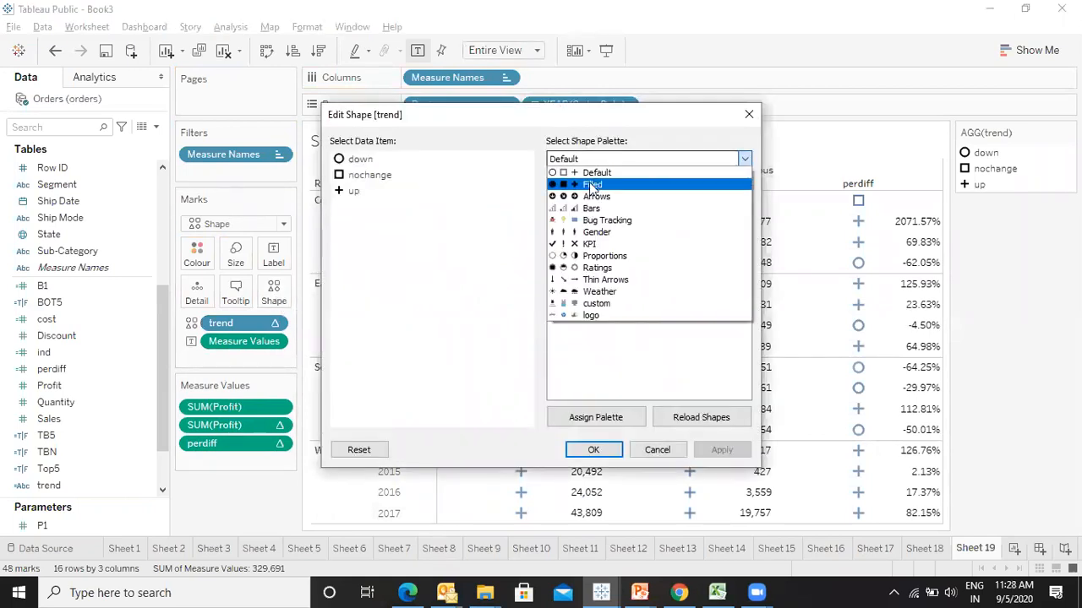
{"action": "left_click", "coordinate": [592, 185]}
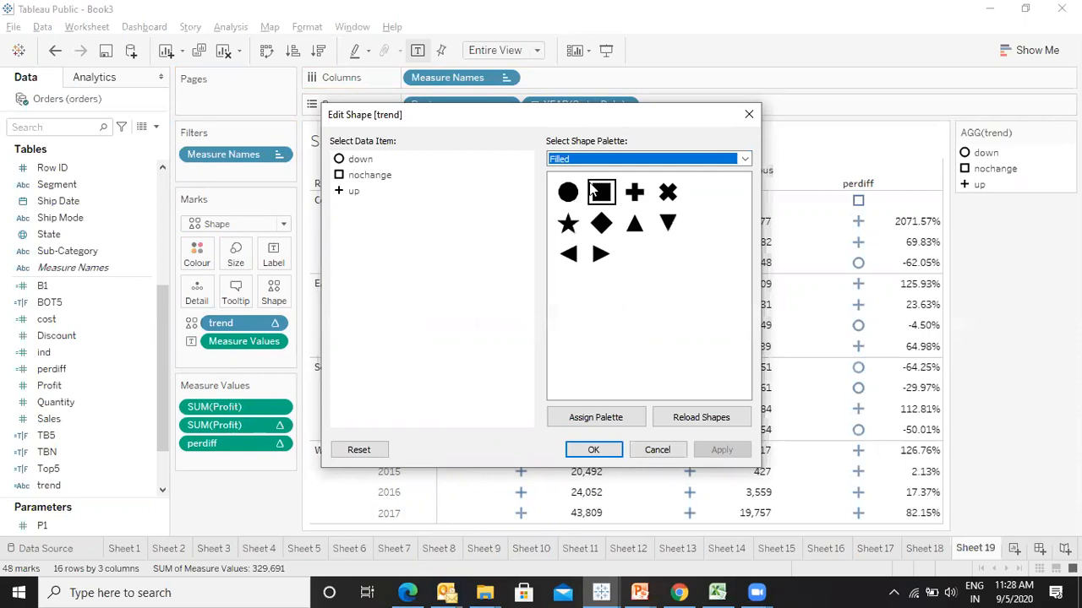
{"action": "left_click", "coordinate": [358, 160]}
{"action": "left_click", "coordinate": [667, 223]}
{"action": "left_click", "coordinate": [375, 178]}
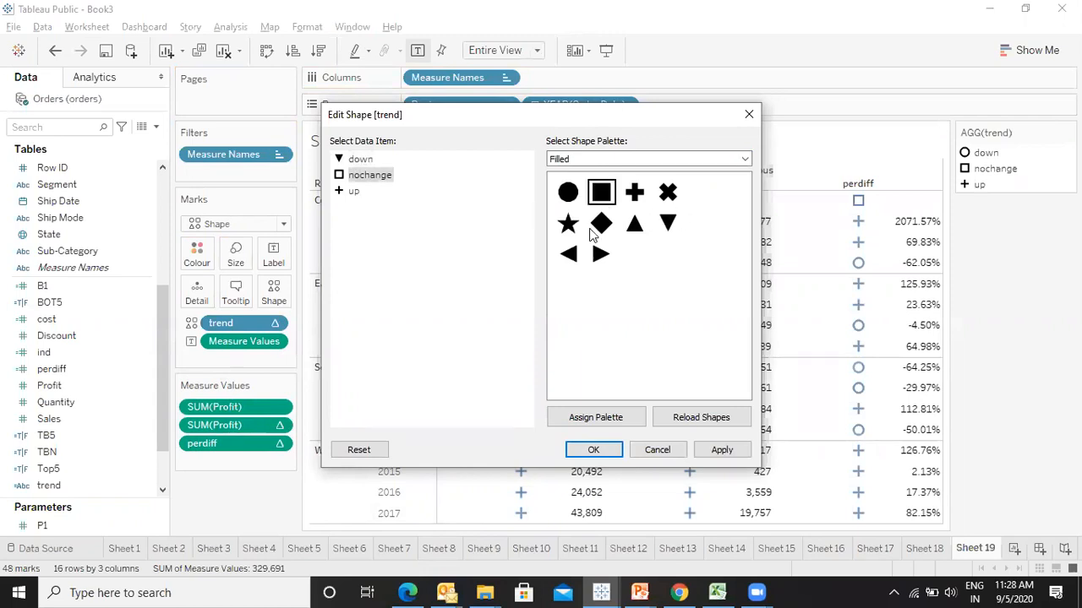
{"action": "left_click", "coordinate": [567, 225]}
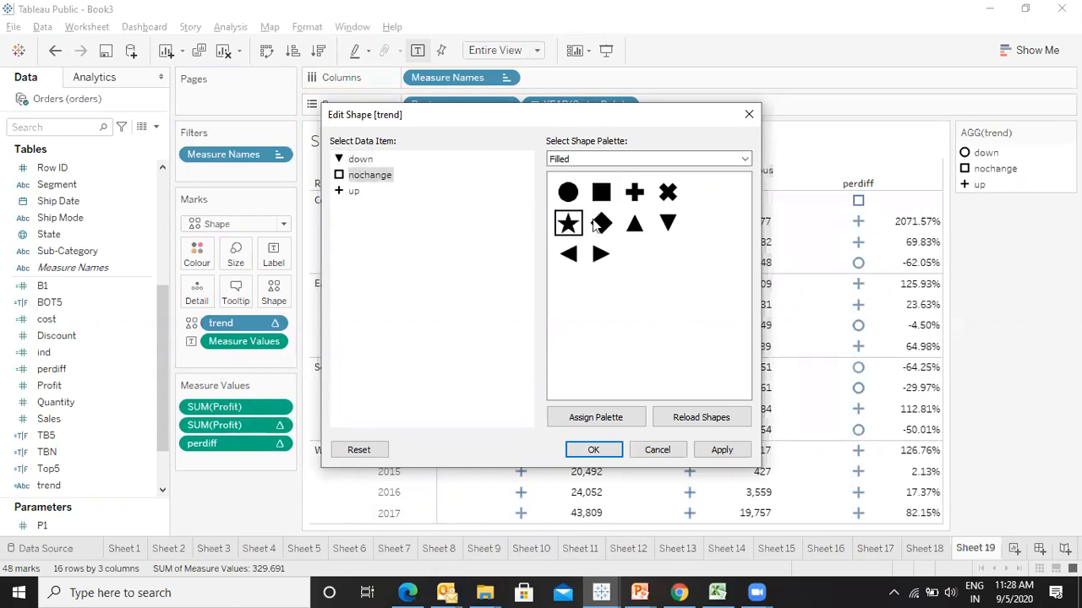
{"action": "left_click", "coordinate": [349, 193]}
{"action": "left_click", "coordinate": [637, 223]}
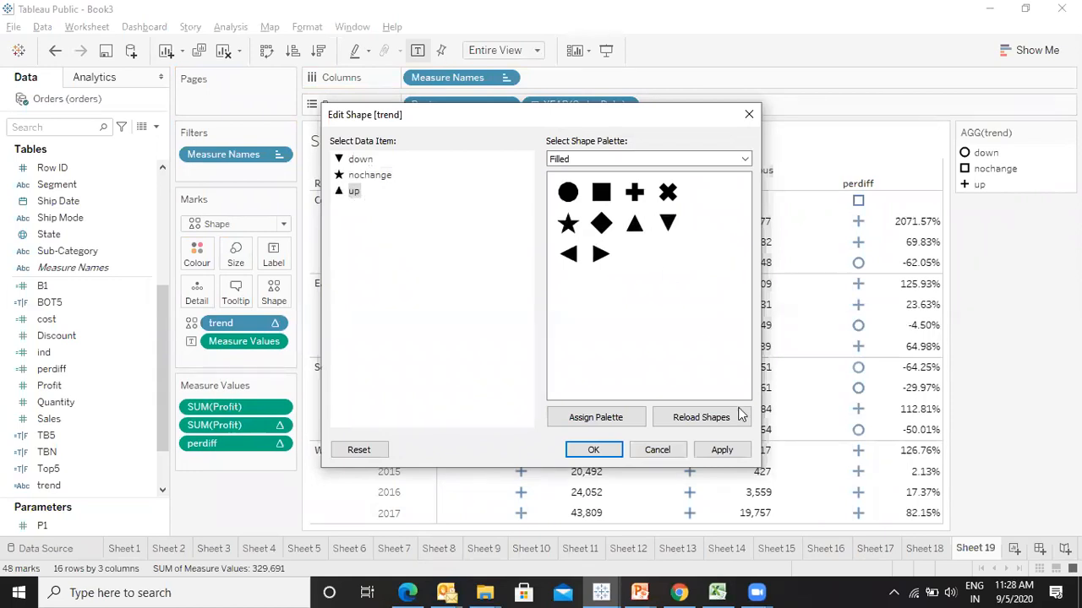
{"action": "left_click", "coordinate": [722, 454]}
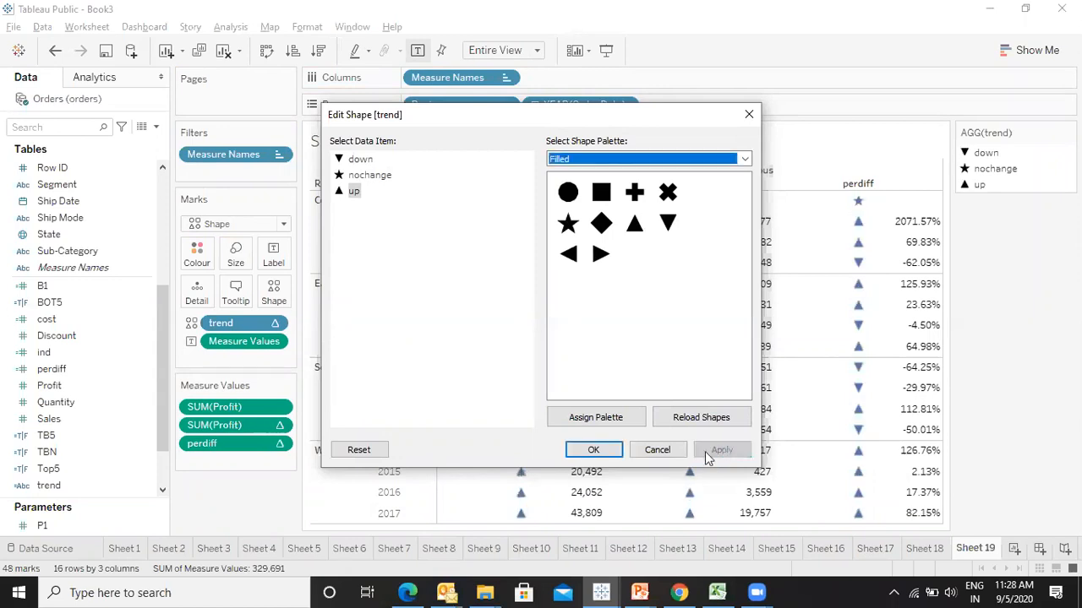
{"action": "left_click", "coordinate": [613, 460]}
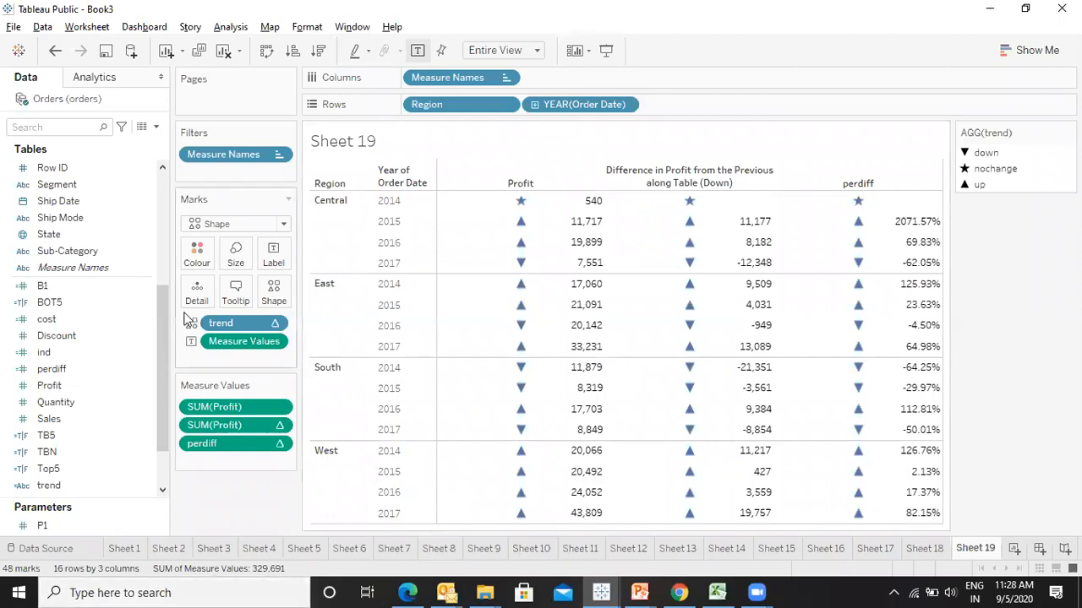
- Colour the marks by the trend field, using red for down and green for up
{"action": "left_click_drag", "start_coordinate": [66, 487], "coordinate": [203, 265]}
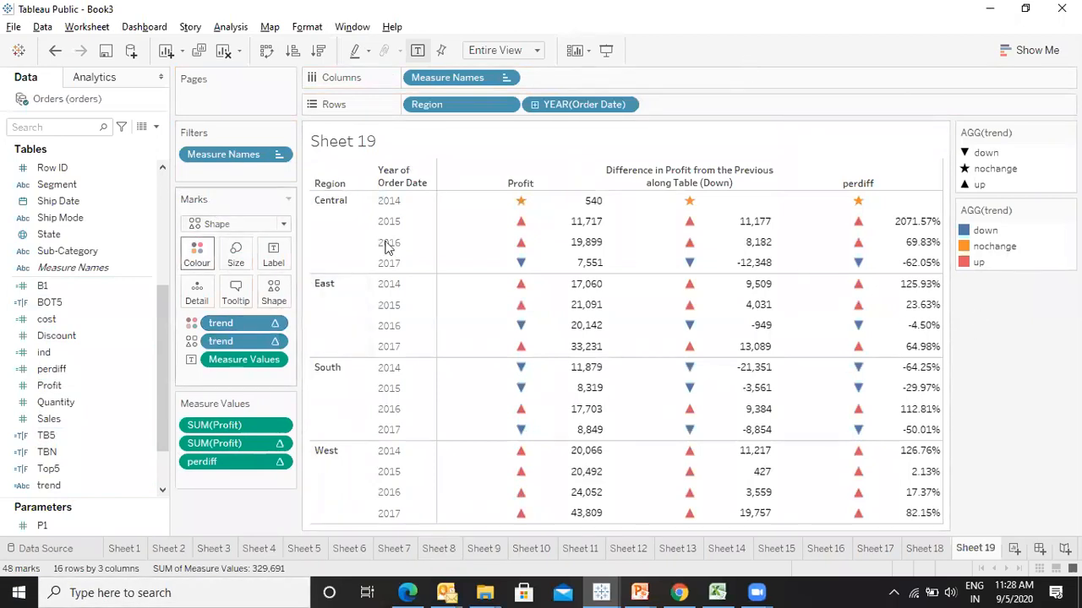
{"action": "left_click", "coordinate": [1068, 210]}
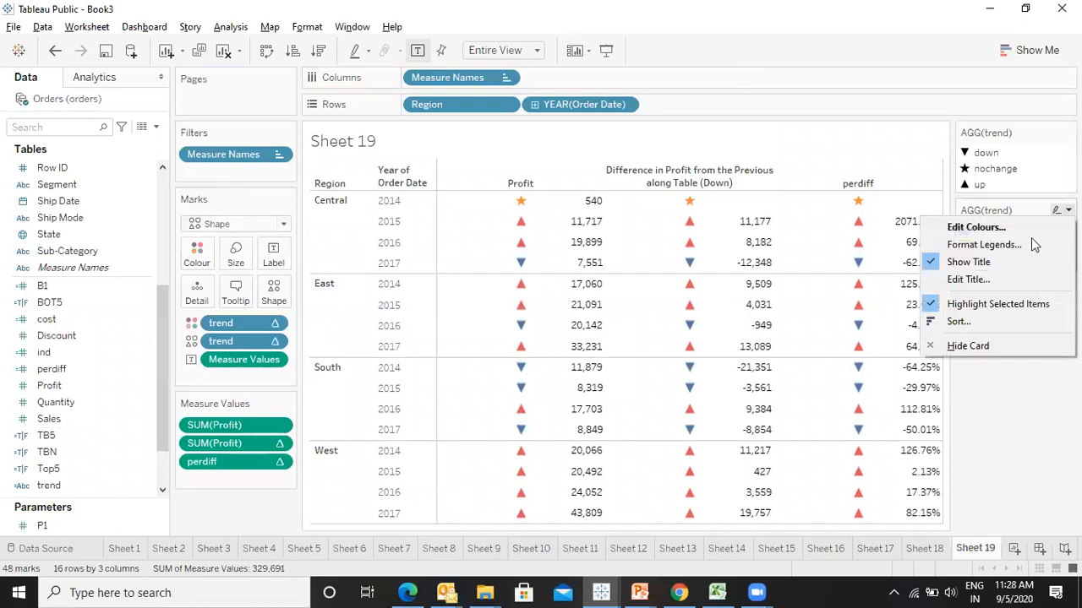
{"action": "left_click", "coordinate": [976, 228]}
{"action": "left_click", "coordinate": [345, 161]}
{"action": "left_click", "coordinate": [566, 263]}
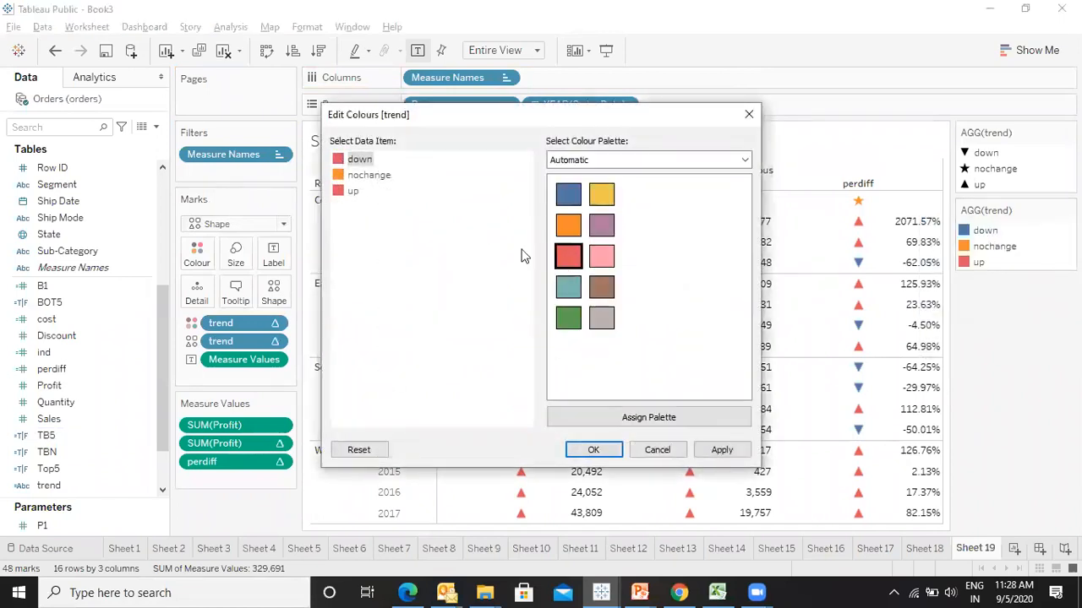
{"action": "double_click", "coordinate": [378, 177]}
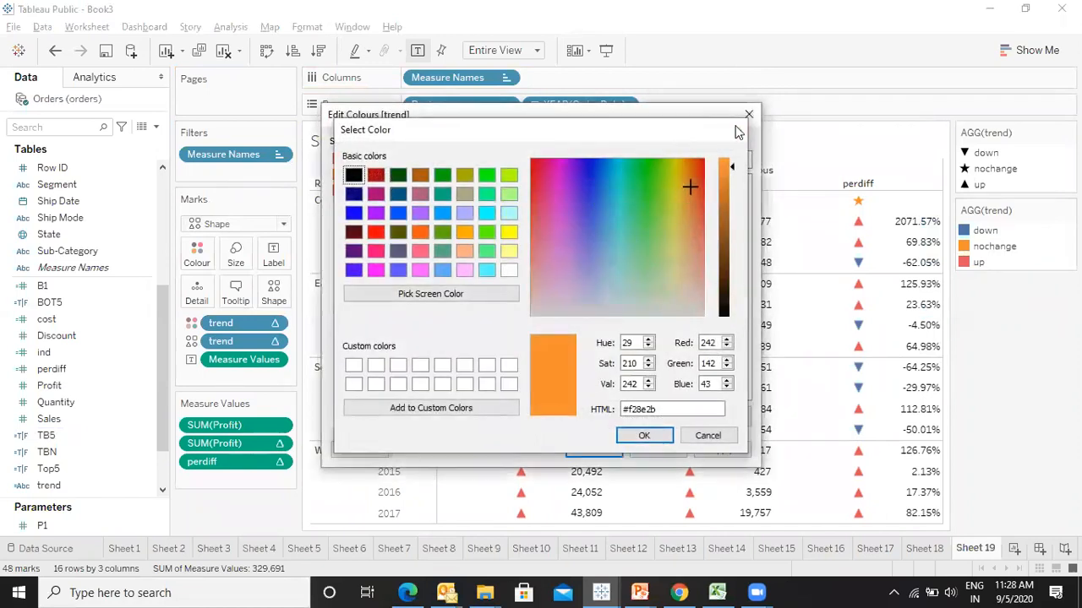
{"action": "left_click", "coordinate": [736, 129]}
{"action": "left_click", "coordinate": [354, 192]}
{"action": "left_click", "coordinate": [579, 314]}
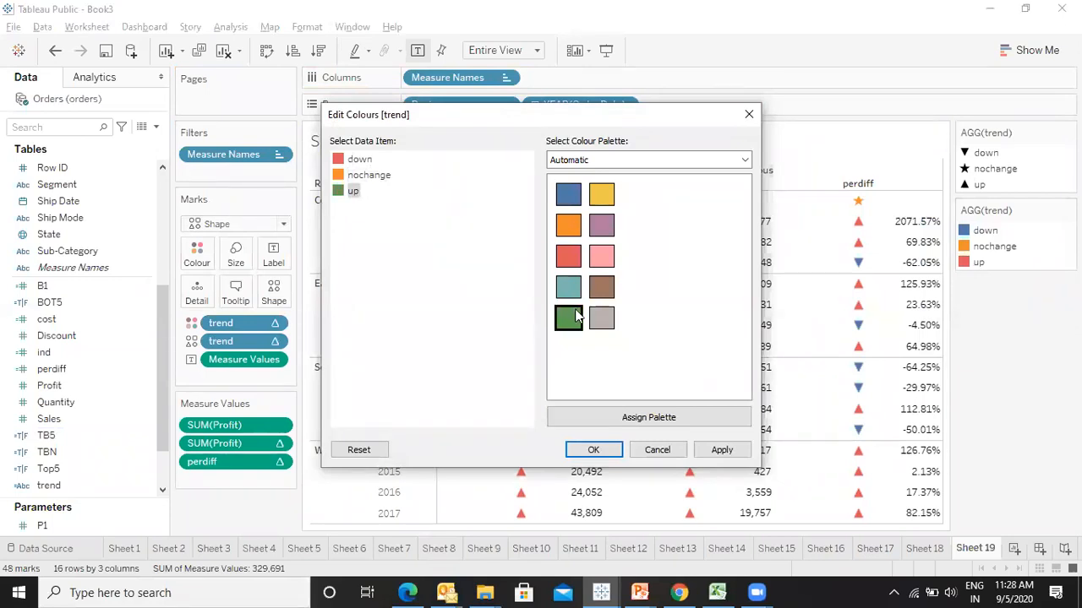
{"action": "left_click", "coordinate": [719, 450]}
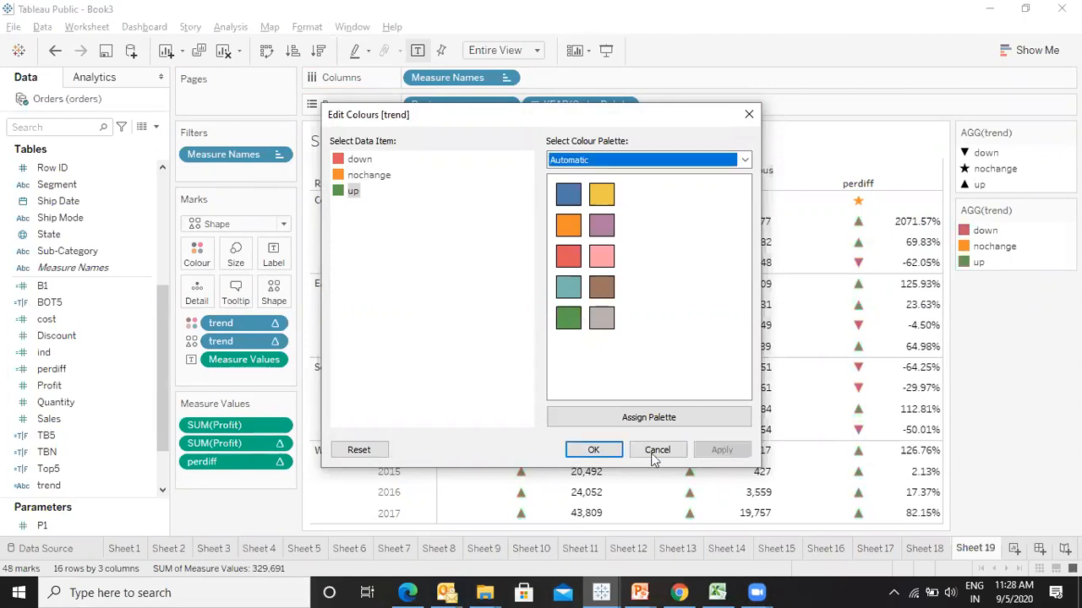
{"action": "left_click", "coordinate": [592, 451]}
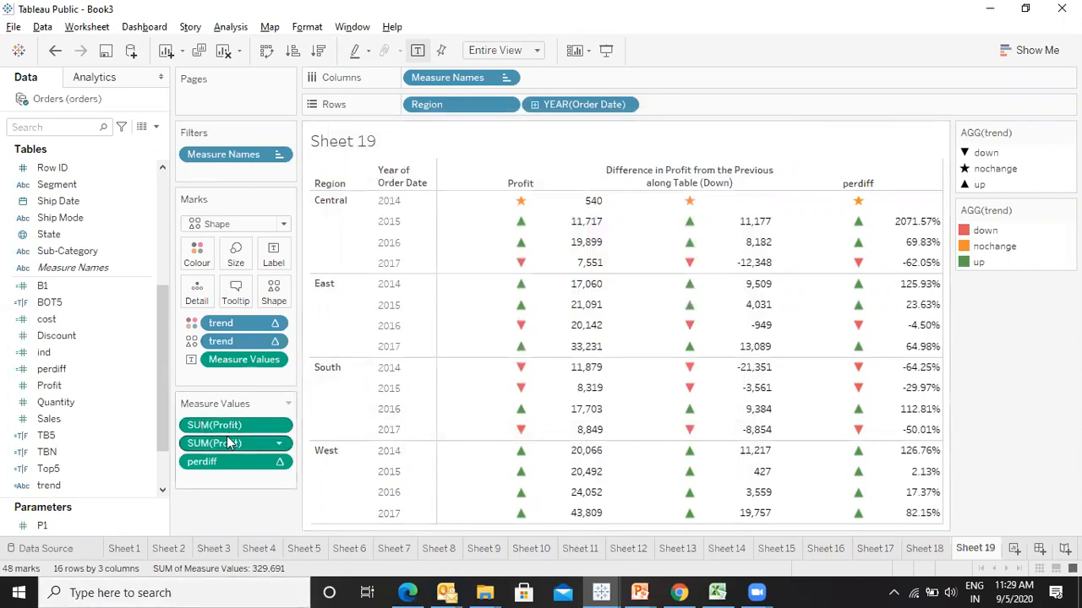
- Save the Profit difference calculation as a data source field and remove it from the measure values
{"action": "left_click_drag", "start_coordinate": [230, 443], "coordinate": [15, 363]}
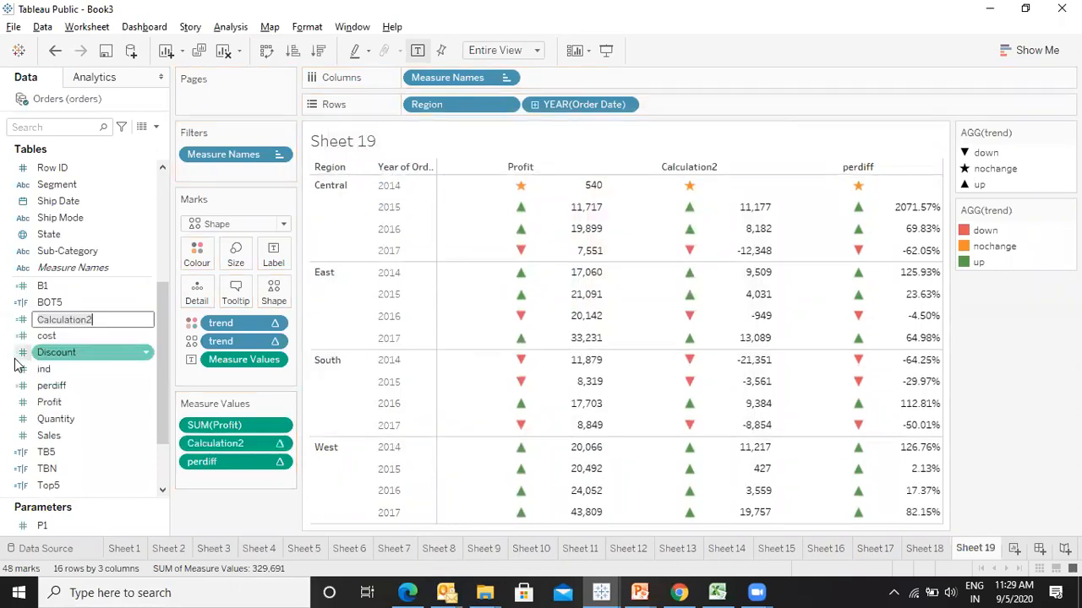
{"action": "left_click_drag", "start_coordinate": [228, 443], "coordinate": [5, 464]}
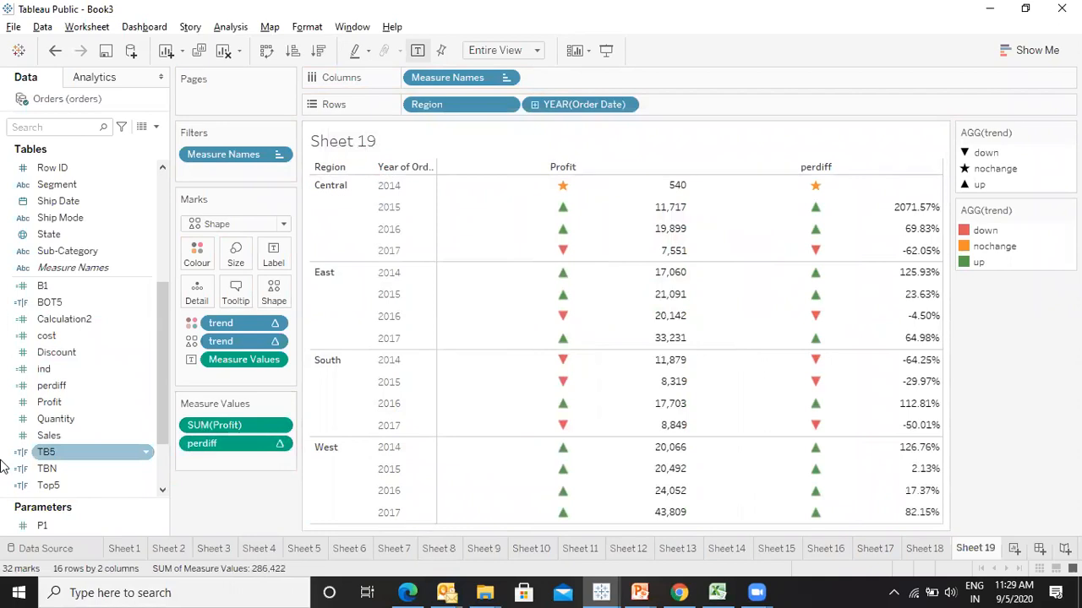
- Review the trend table in presentation mode, examining the Central 2014 mark under perdiff
{"action": "key", "text": "F7"}
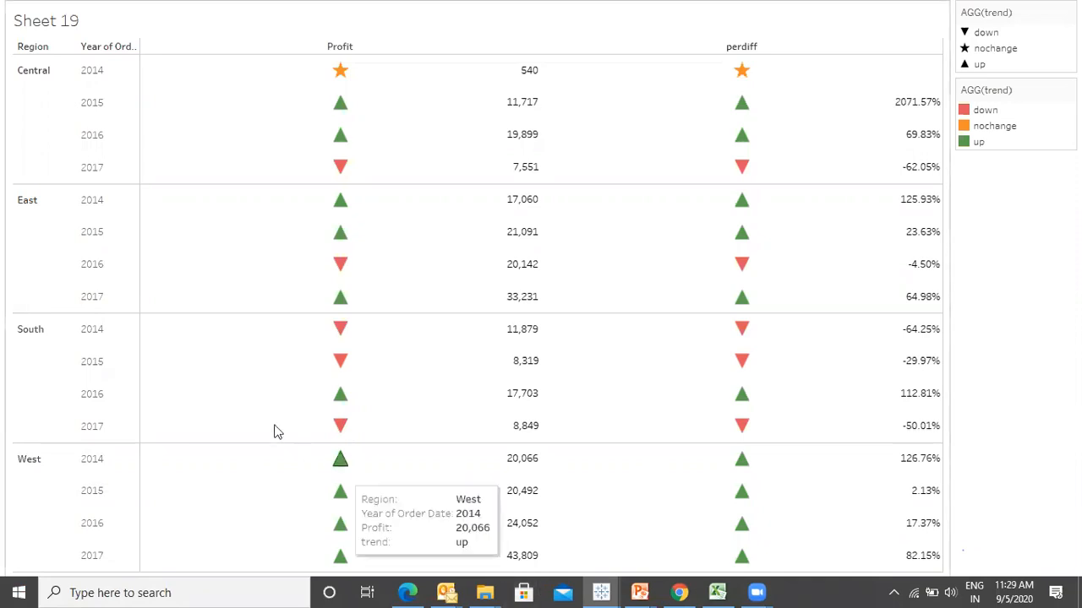
{"action": "mouse_move", "coordinate": [739, 87]}
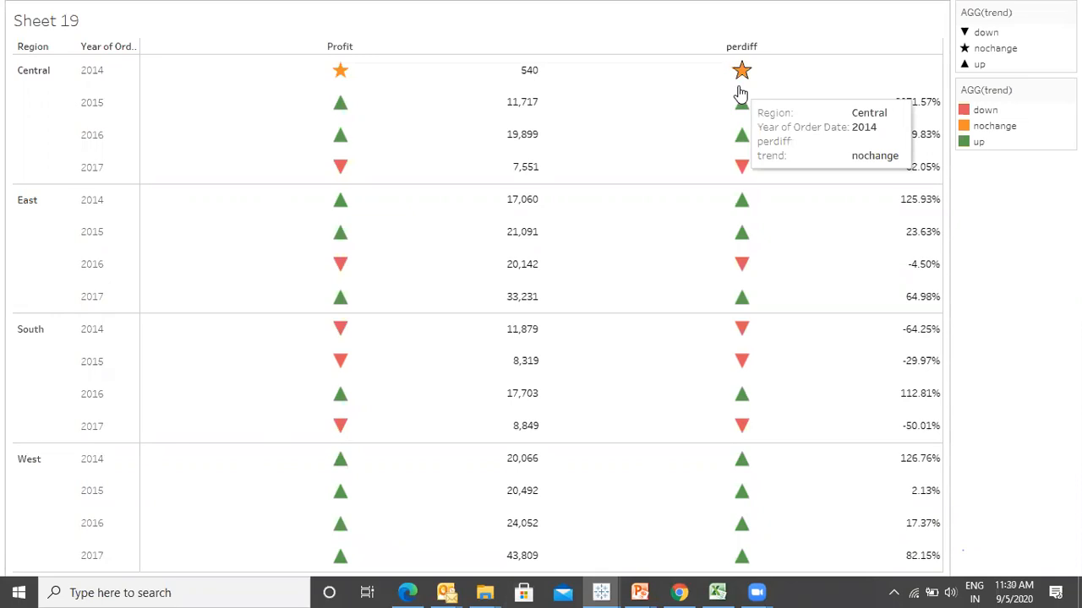
{"action": "key", "text": "Escape"}
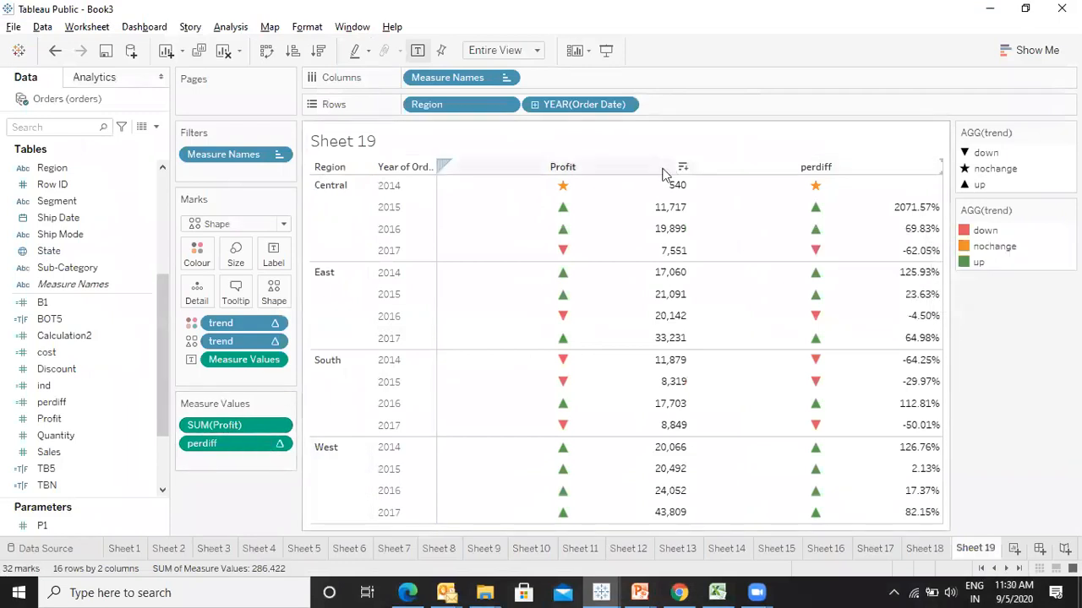
- Apply a Percent Difference quick table calculation to Profit and save it as a data source field named percentagediff
{"action": "left_click", "coordinate": [281, 425]}
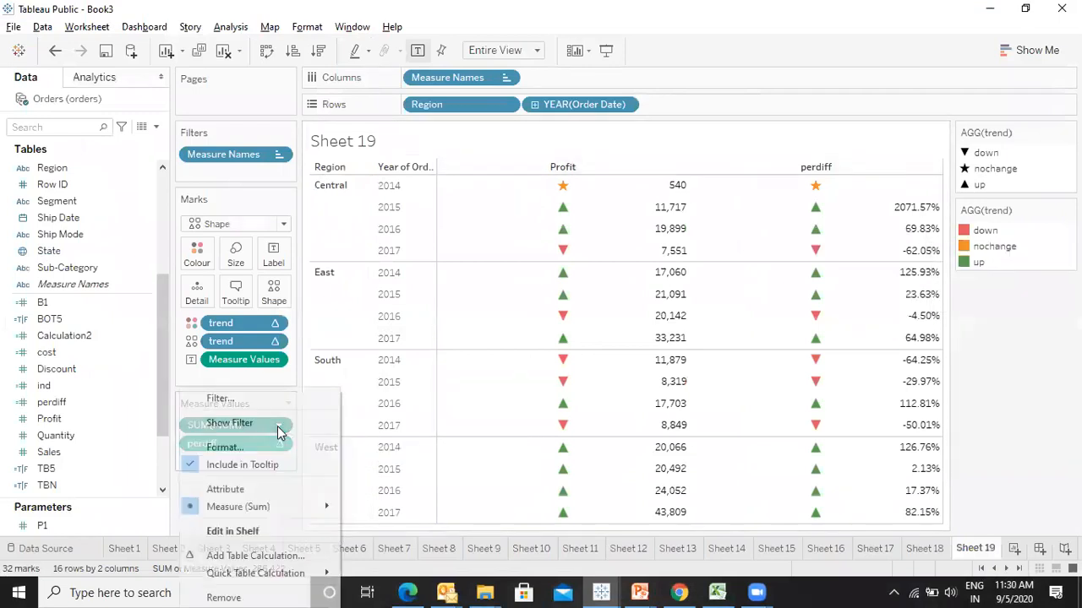
{"action": "mouse_move", "coordinate": [247, 575]}
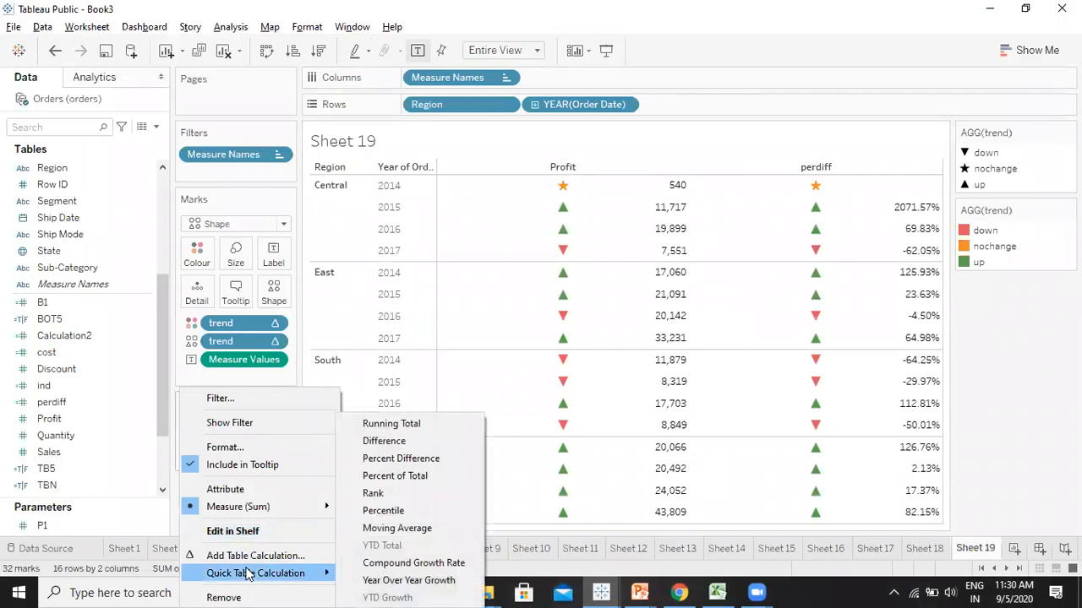
{"action": "left_click", "coordinate": [404, 460]}
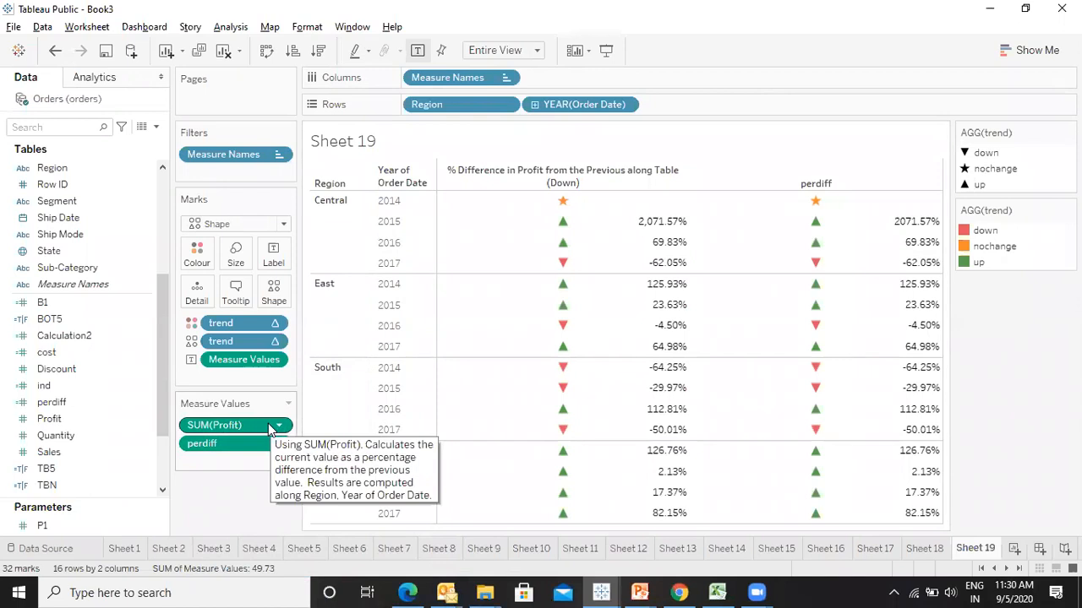
{"action": "left_click_drag", "start_coordinate": [267, 430], "coordinate": [84, 428]}
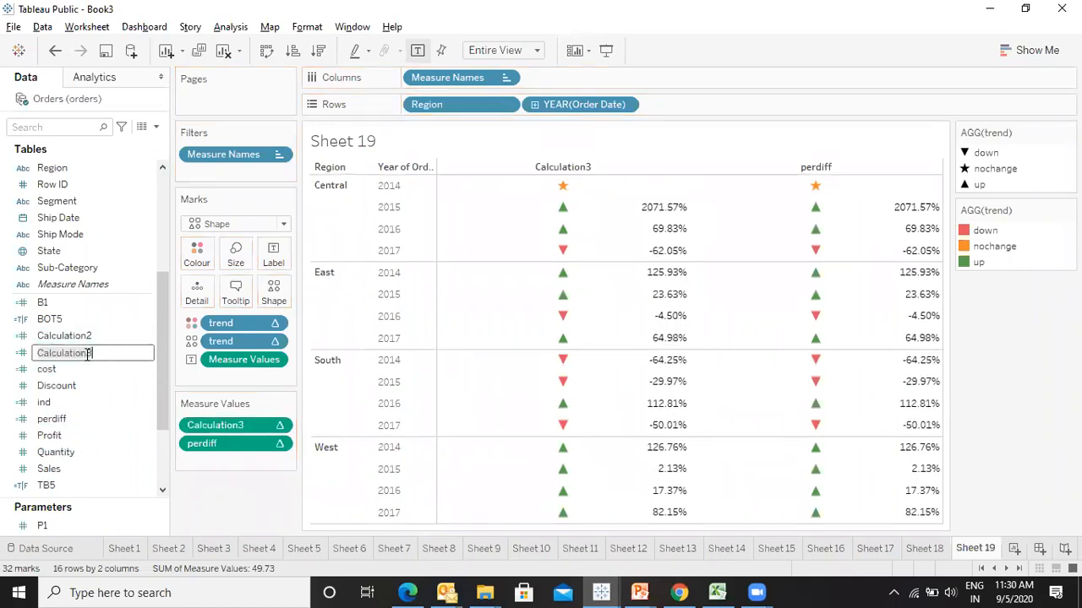
{"action": "type", "text": "percentagediff"}
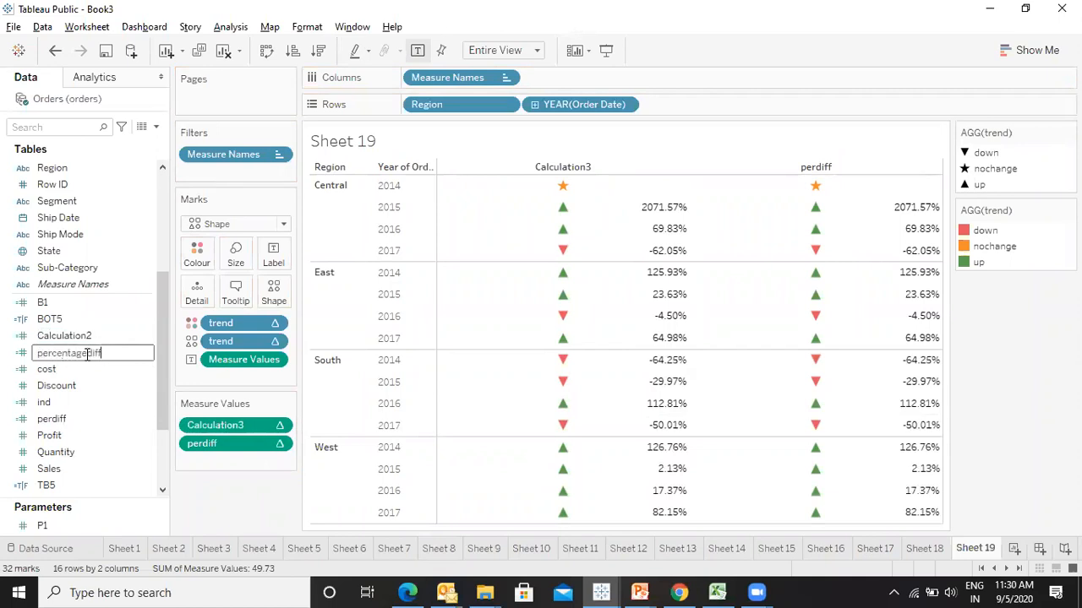
{"action": "key", "text": "Return"}
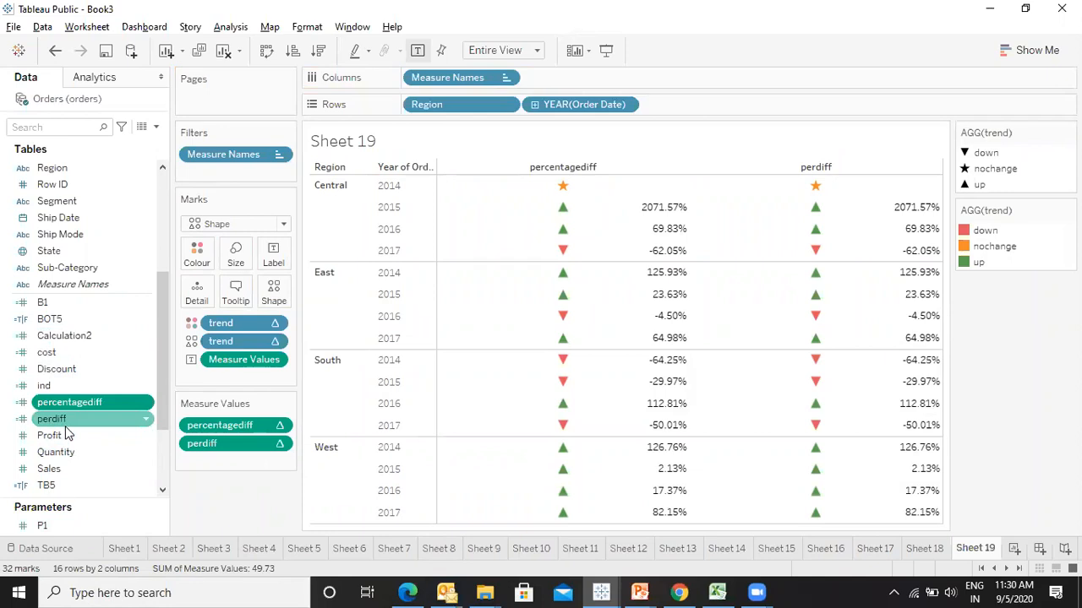
- Open the trend calculated field, examine its IF formula and close it without changes
{"action": "scroll", "coordinate": [127, 422], "scroll_direction": "down", "scroll_amount": 2}
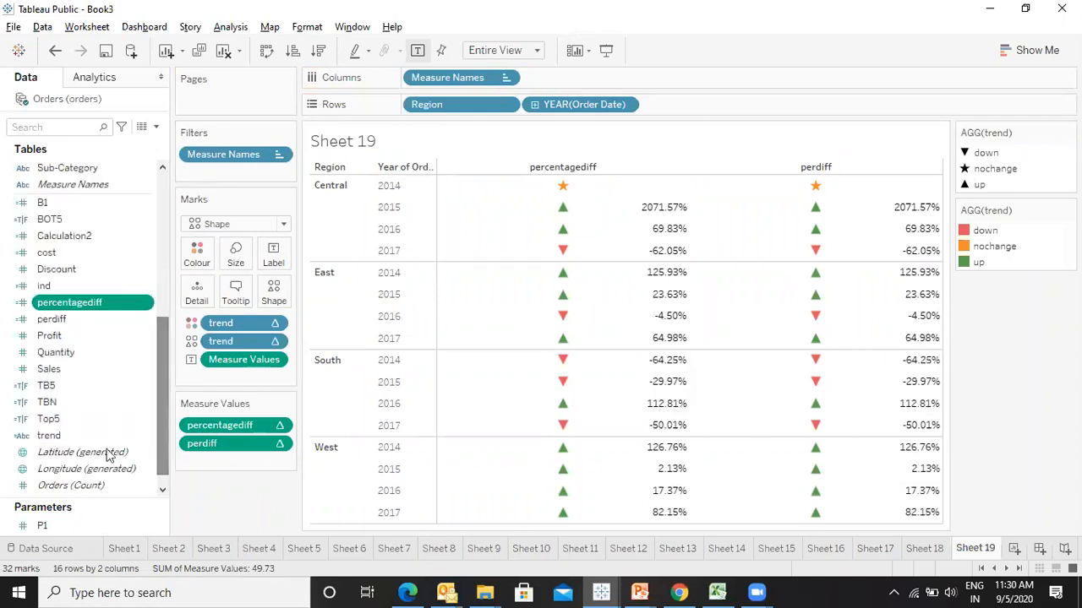
{"action": "right_click", "coordinate": [143, 436]}
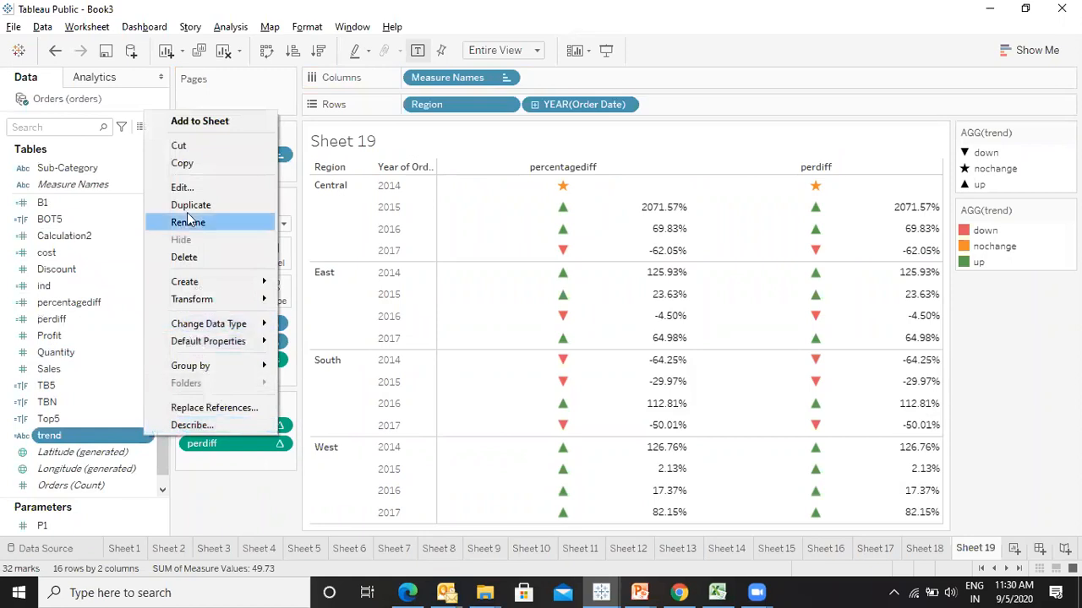
{"action": "left_click", "coordinate": [182, 188]}
{"action": "left_click", "coordinate": [652, 223]}
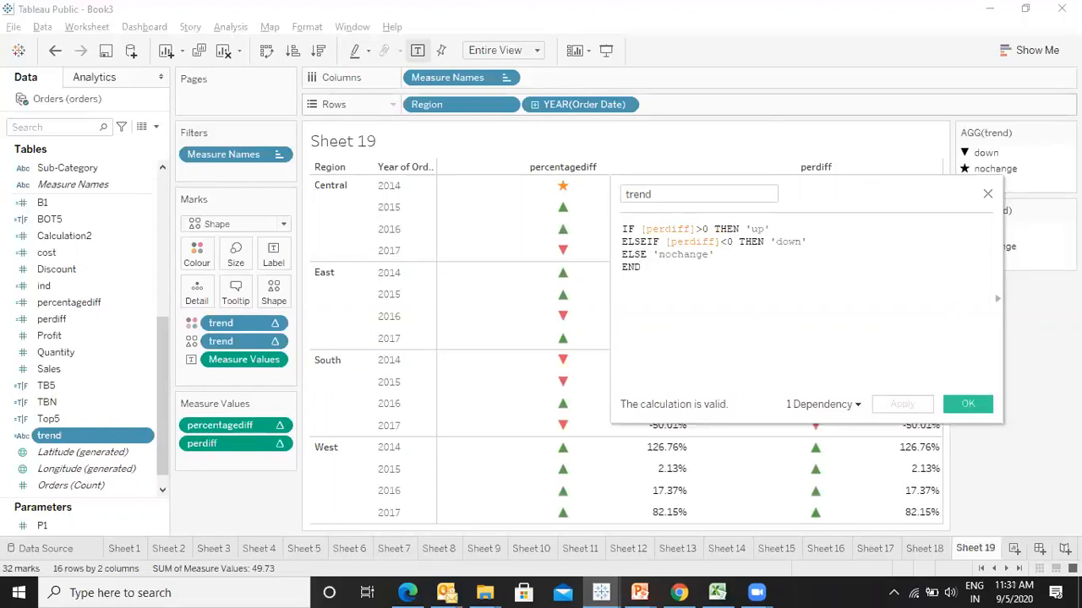
{"action": "left_click", "coordinate": [987, 194]}
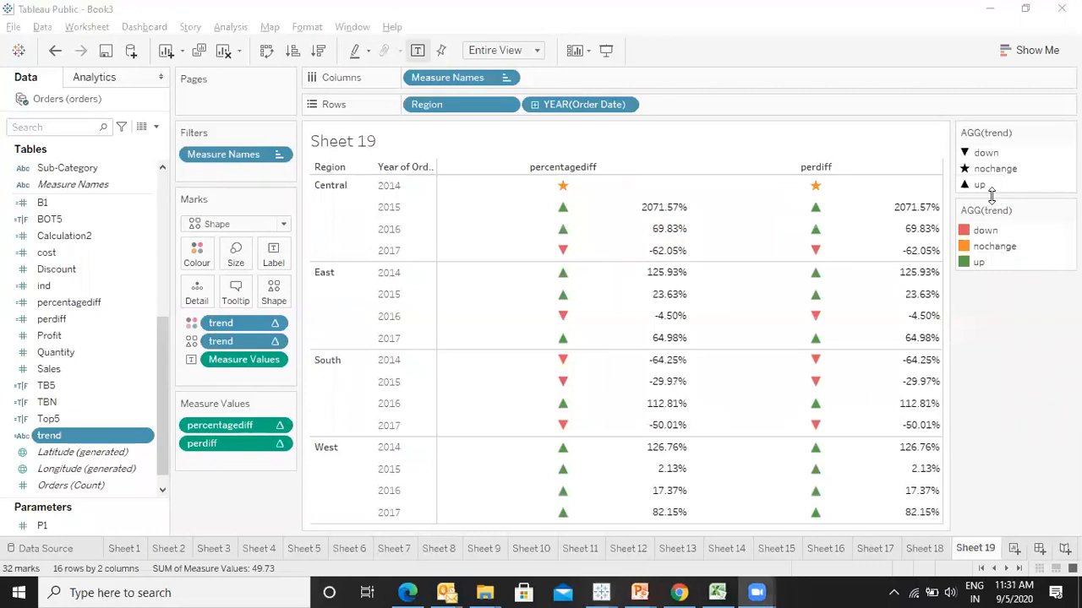
- Switch to the PowerPoint slide show and advance to the Assignment slide
{"action": "key", "text": "alt+Tab"}
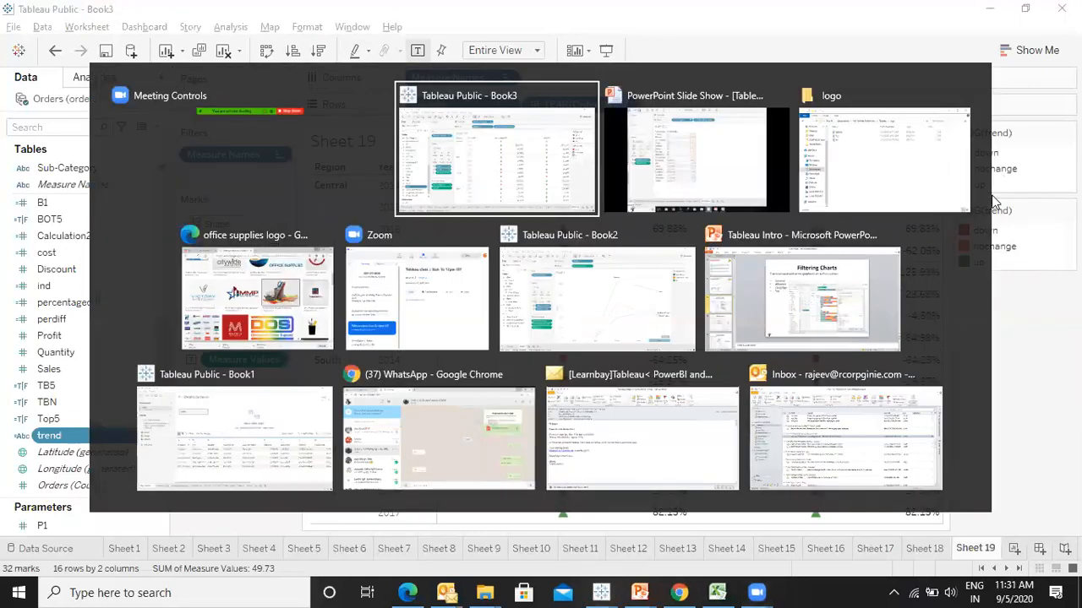
{"action": "key", "text": "alt+Tab"}
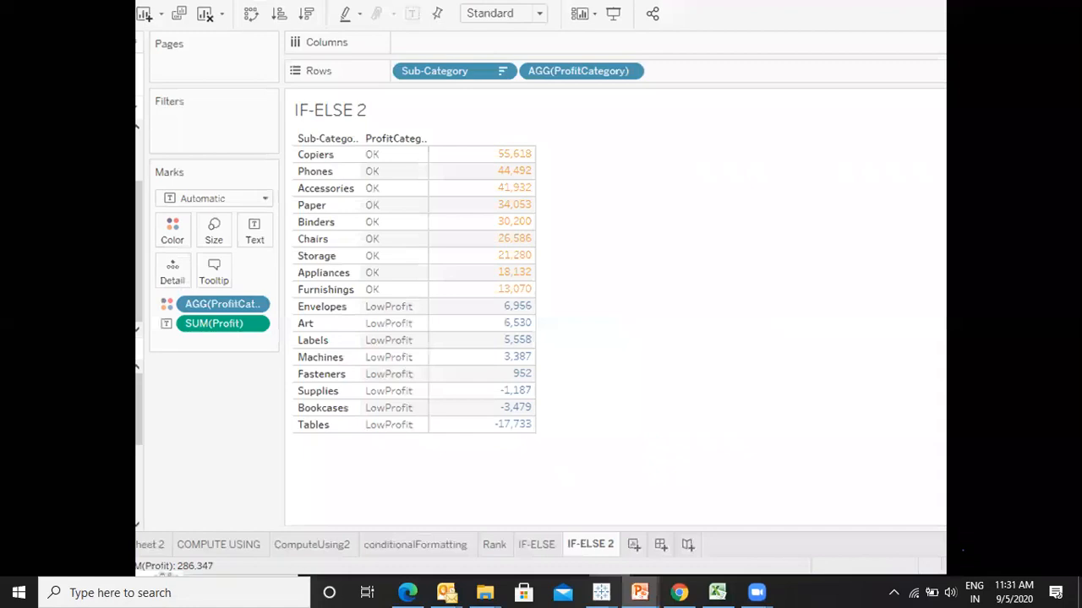
{"action": "key", "text": "Right"}
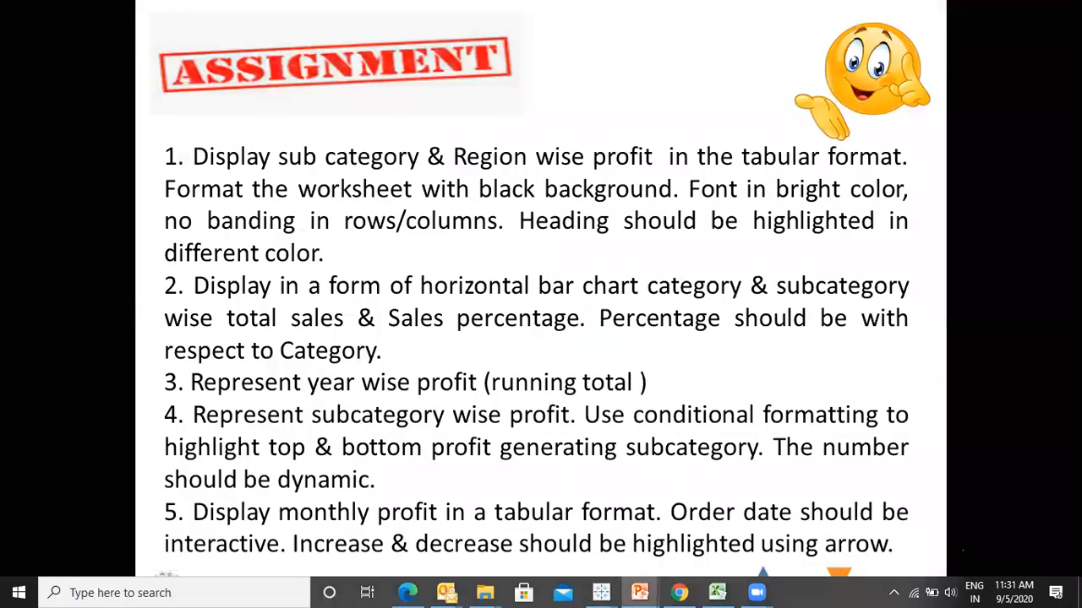
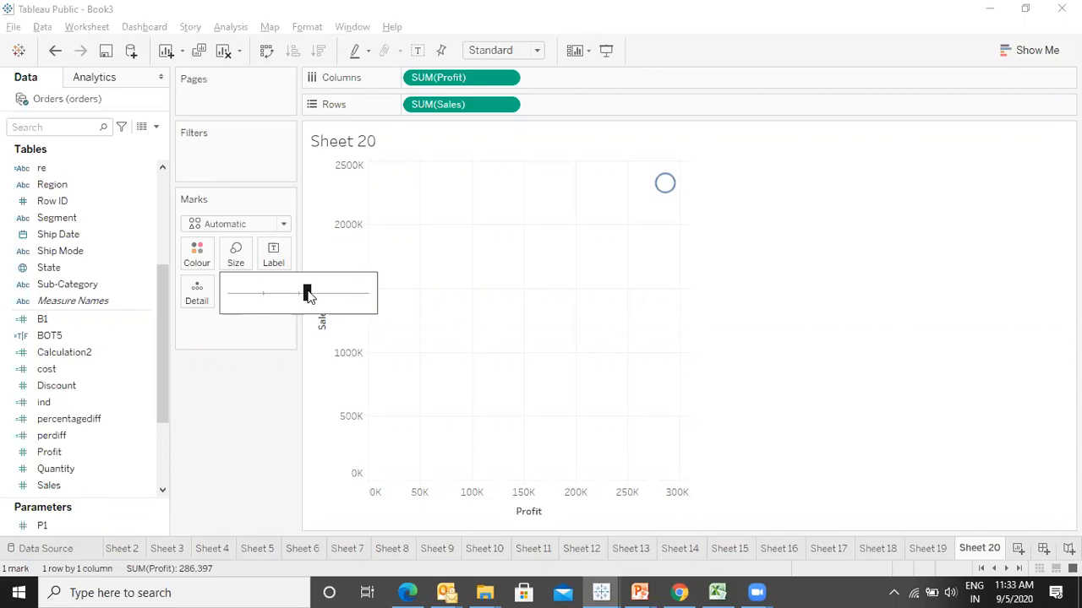
- Rename Sheet 20 as scatter
{"action": "double_click", "coordinate": [972, 550]}
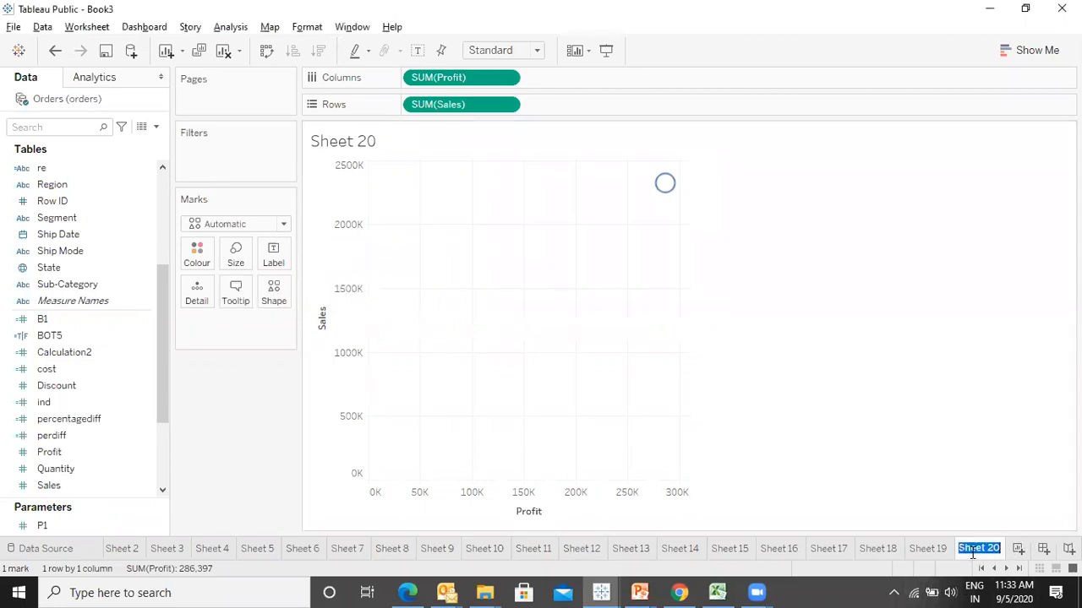
{"action": "type", "text": "scatter"}
{"action": "key", "text": "Return"}
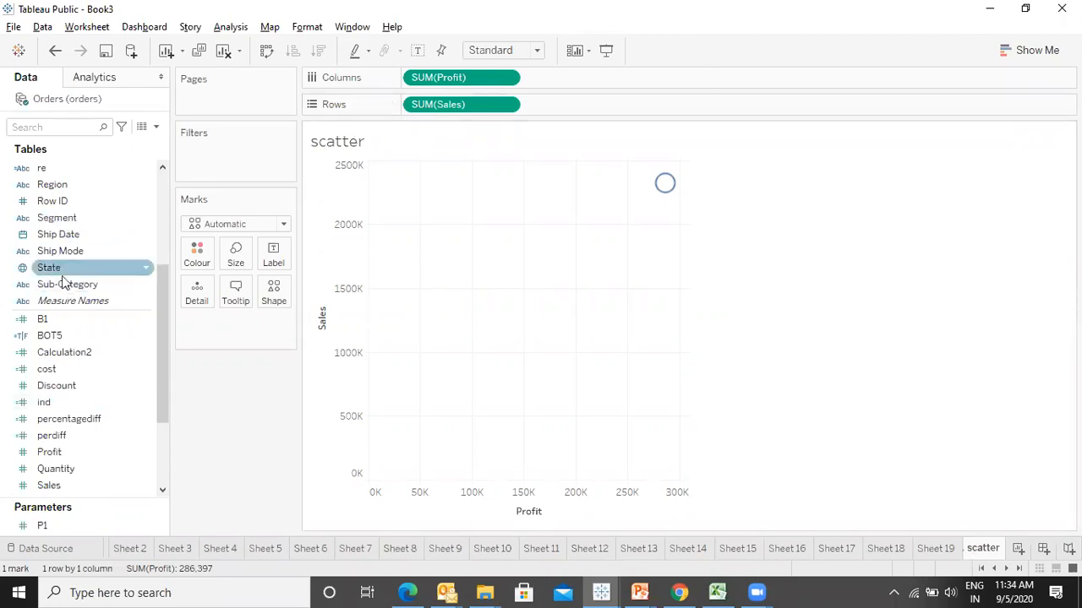
- Colour the scatter marks by Segment and examine the details of the individual segment marks
{"action": "left_click", "coordinate": [70, 218]}
{"action": "left_click_drag", "start_coordinate": [87, 243], "coordinate": [203, 260]}
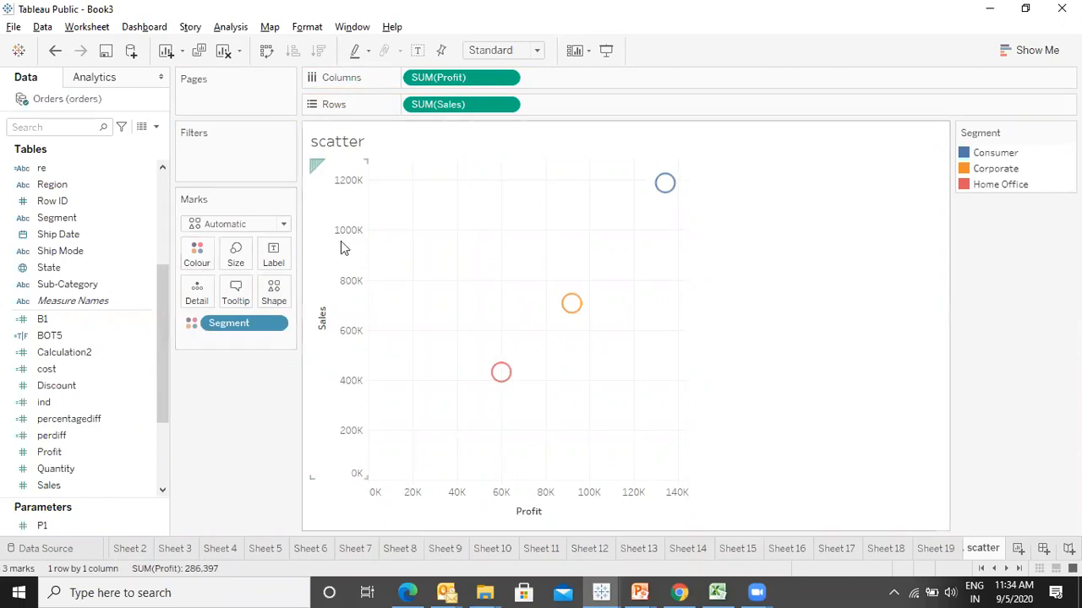
{"action": "mouse_move", "coordinate": [500, 375]}
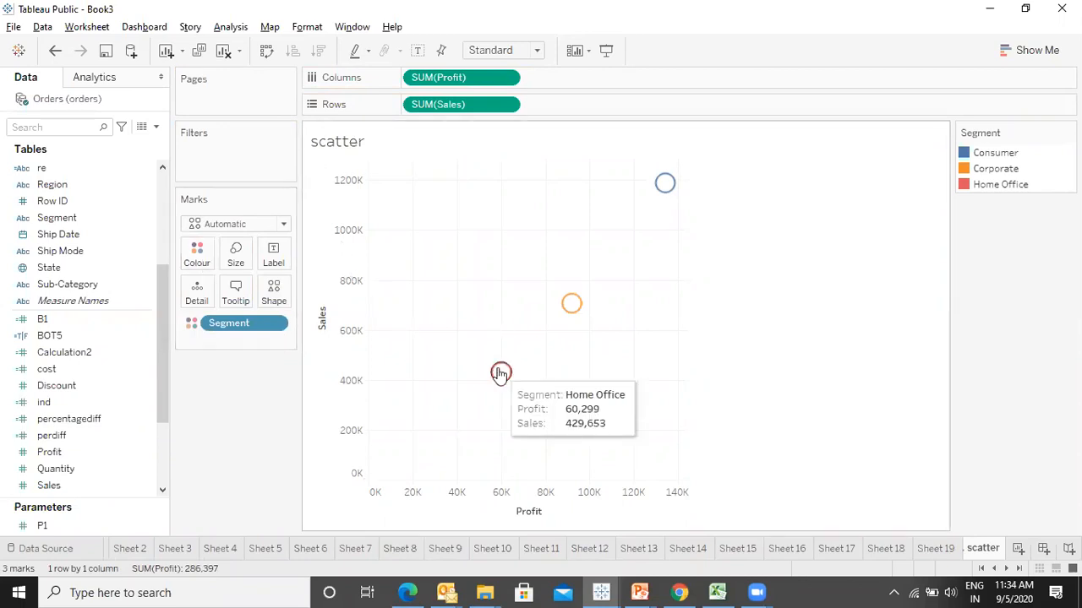
{"action": "mouse_move", "coordinate": [570, 314]}
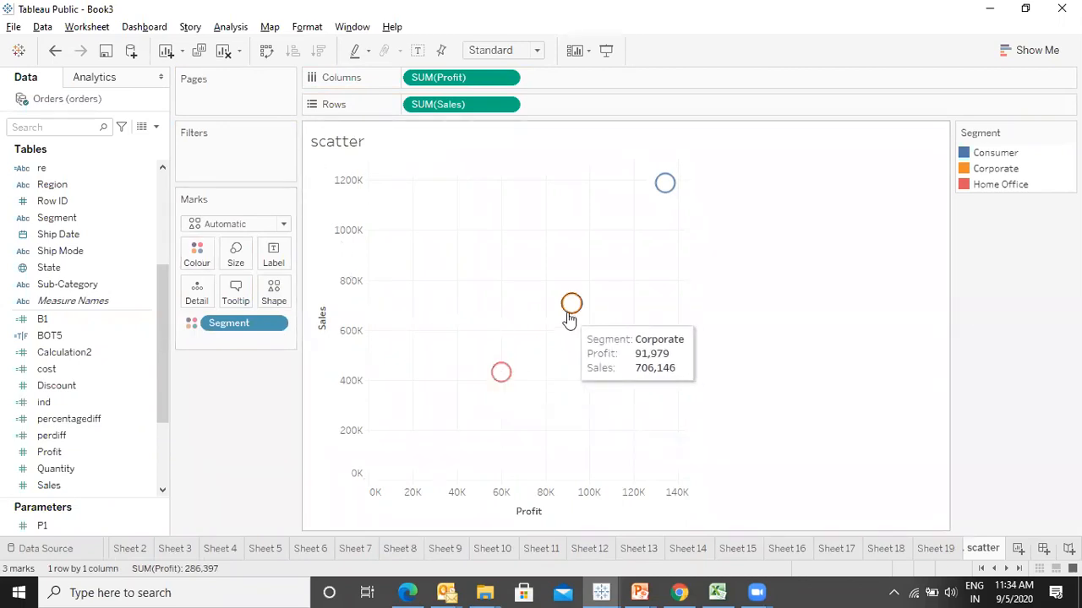
{"action": "scroll", "coordinate": [570, 317], "scroll_direction": "up", "scroll_amount": 1}
{"action": "mouse_move", "coordinate": [683, 178]}
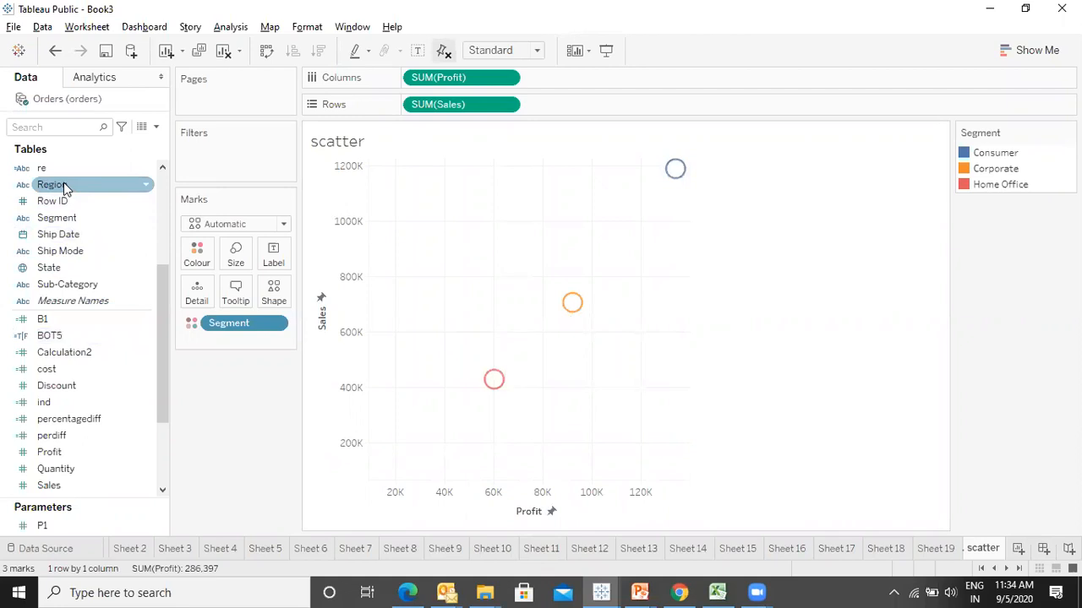
- Assign Region to the mark shapes and reset the fixed Sales and Profit axis ranges
{"action": "left_click_drag", "start_coordinate": [65, 186], "coordinate": [278, 294]}
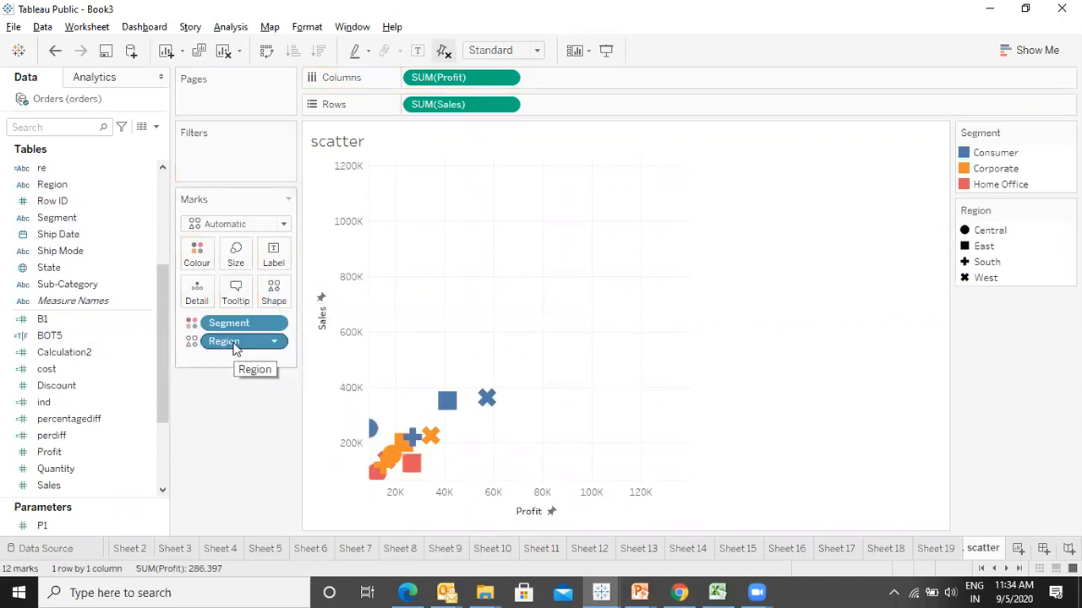
{"action": "left_click", "coordinate": [323, 302]}
{"action": "left_click", "coordinate": [322, 303]}
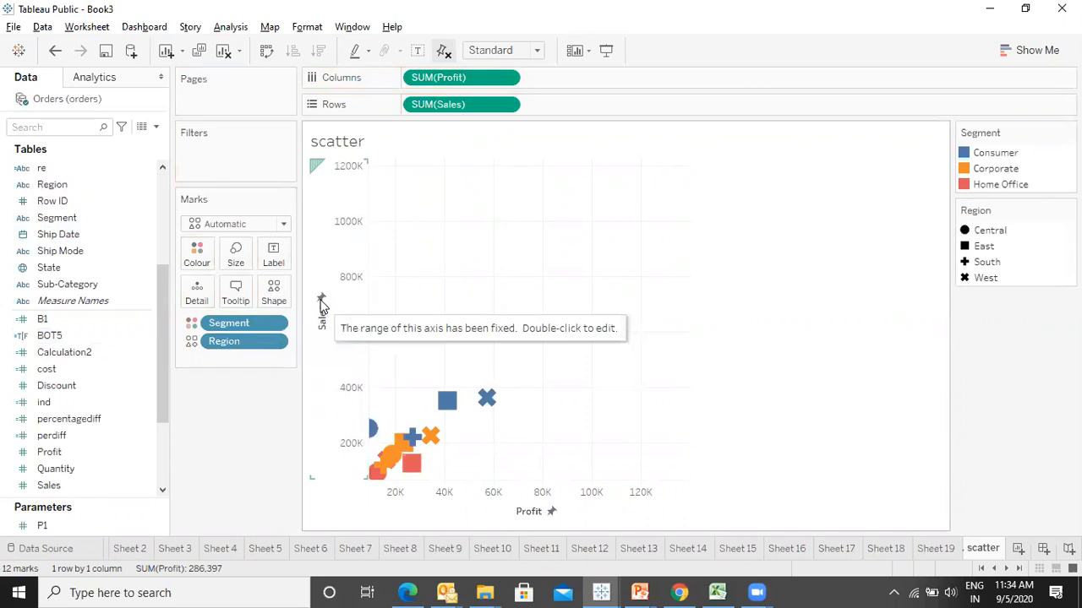
{"action": "left_click", "coordinate": [321, 301]}
{"action": "left_click", "coordinate": [321, 301]}
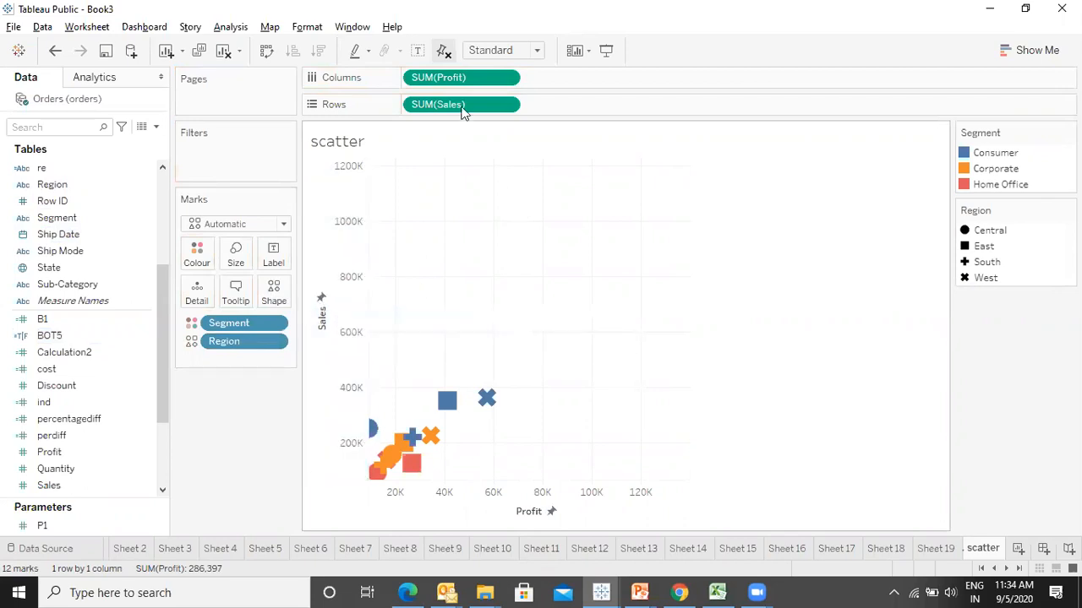
{"action": "left_click", "coordinate": [697, 30]}
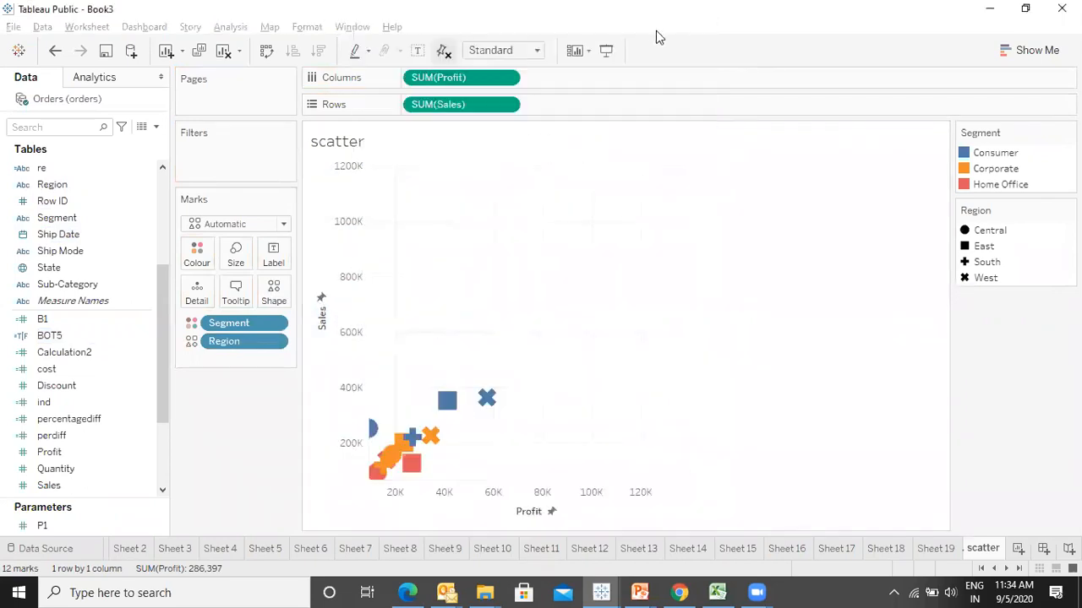
{"action": "left_click", "coordinate": [442, 50]}
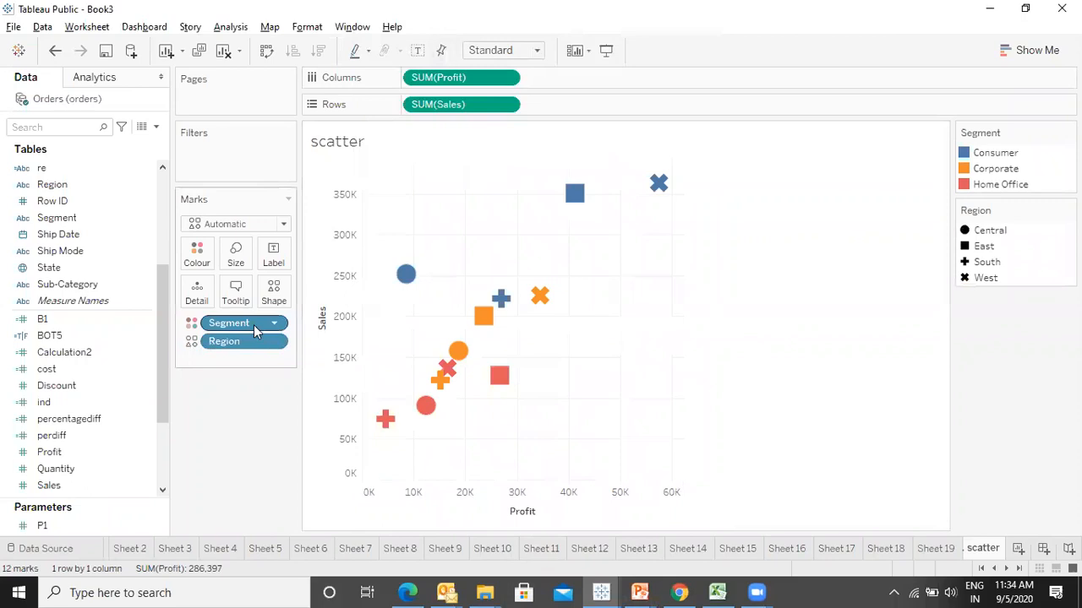
- Replace Segment with Region as the mark colour and fit the scatter plot to Entire View
{"action": "left_click_drag", "start_coordinate": [229, 323], "coordinate": [2, 361]}
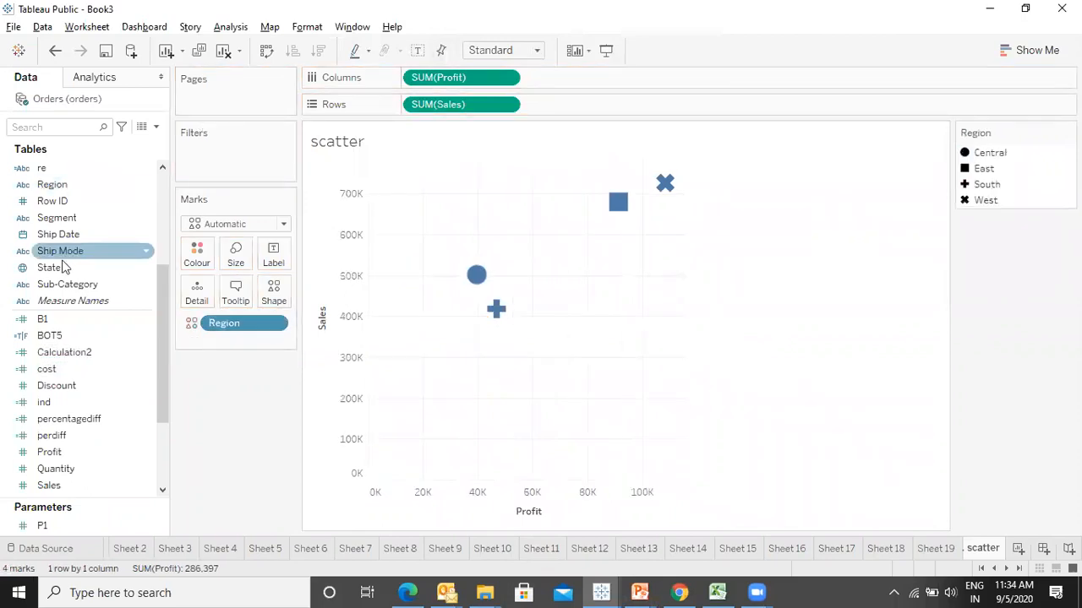
{"action": "left_click_drag", "start_coordinate": [76, 185], "coordinate": [202, 264]}
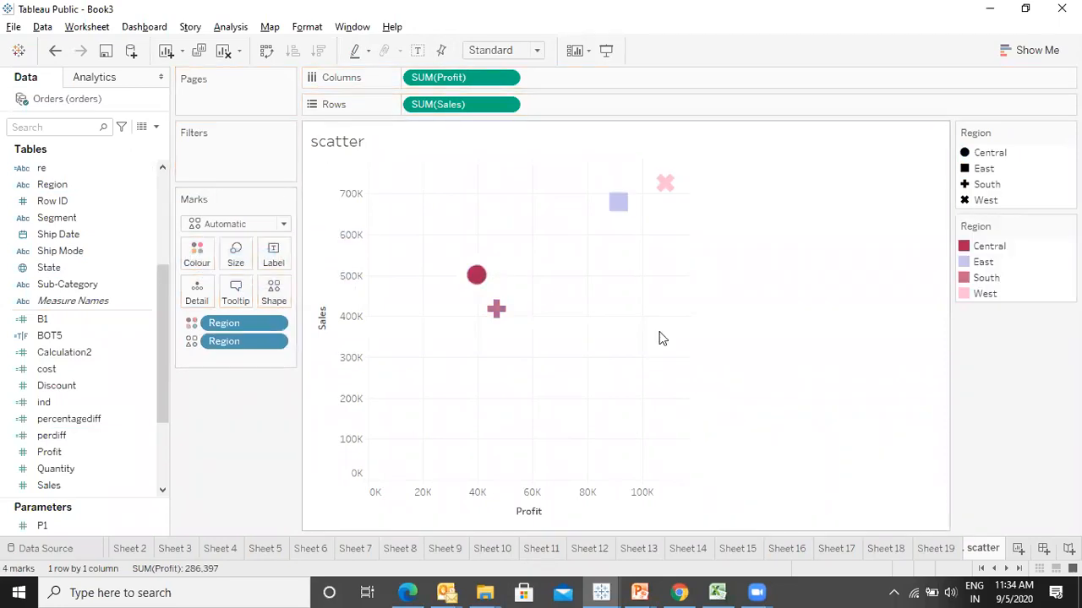
{"action": "mouse_move", "coordinate": [666, 206]}
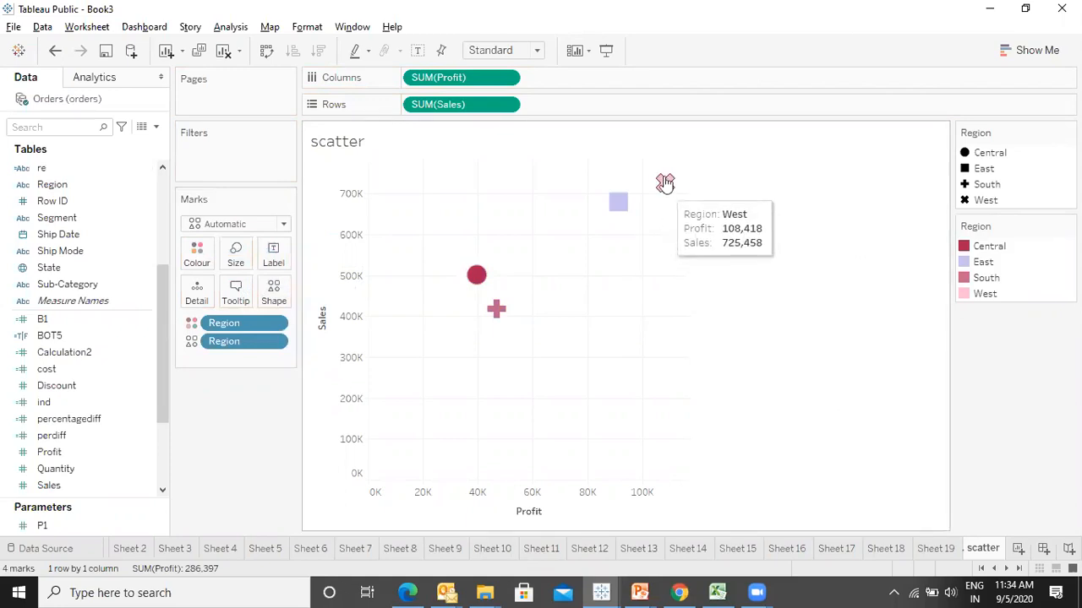
{"action": "left_click", "coordinate": [500, 50]}
{"action": "left_click", "coordinate": [505, 106]}
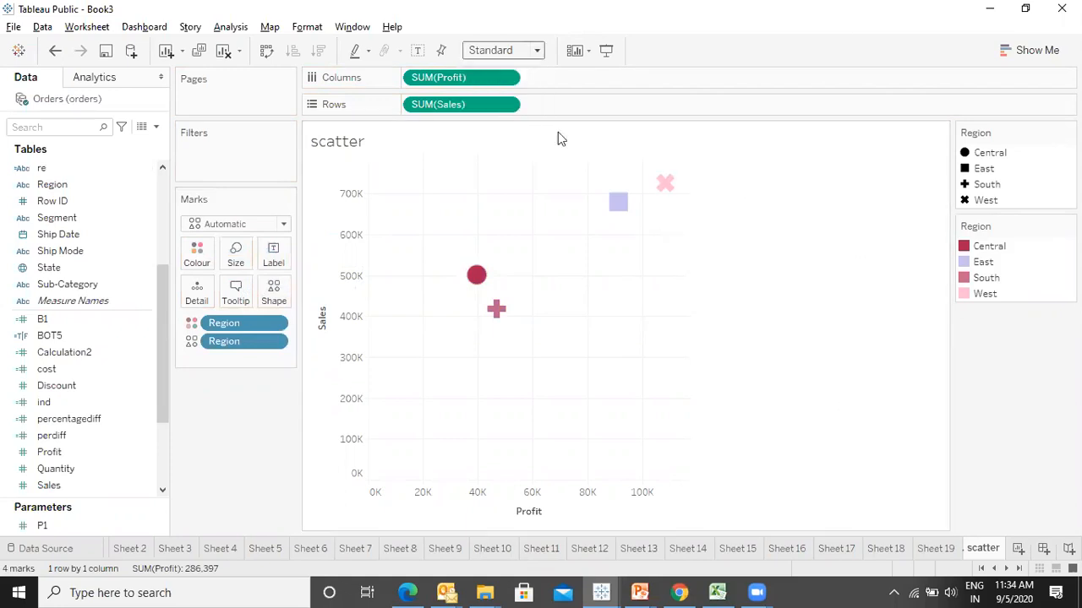
{"action": "mouse_move", "coordinate": [906, 194]}
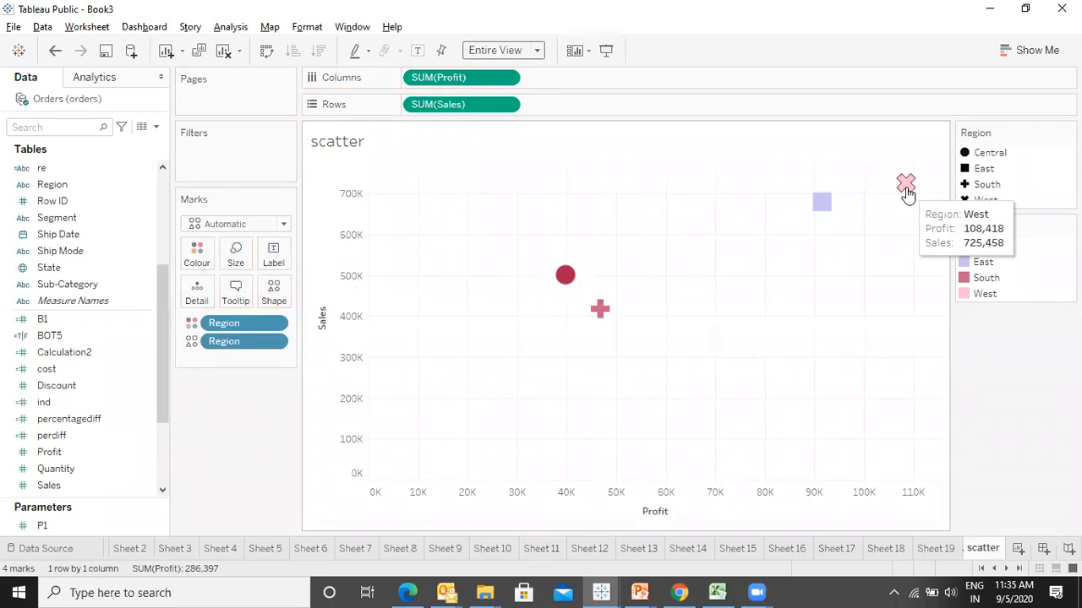
- Show drop lines on the scatter plot, check them on the Central and West marks, and clear the selection
{"action": "right_click", "coordinate": [831, 214]}
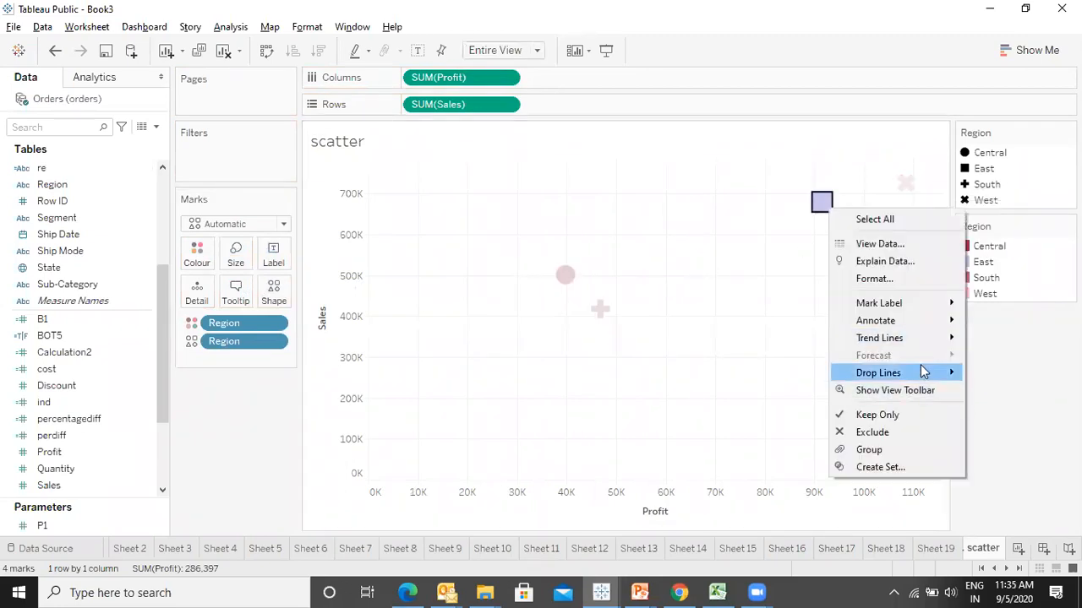
{"action": "mouse_move", "coordinate": [920, 373]}
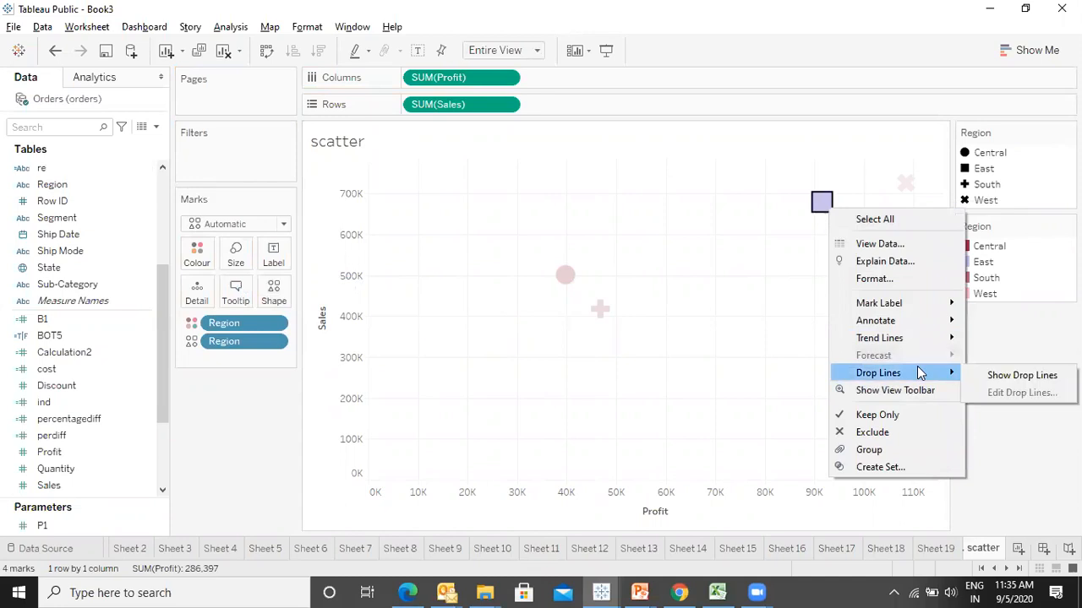
{"action": "left_click", "coordinate": [1048, 382]}
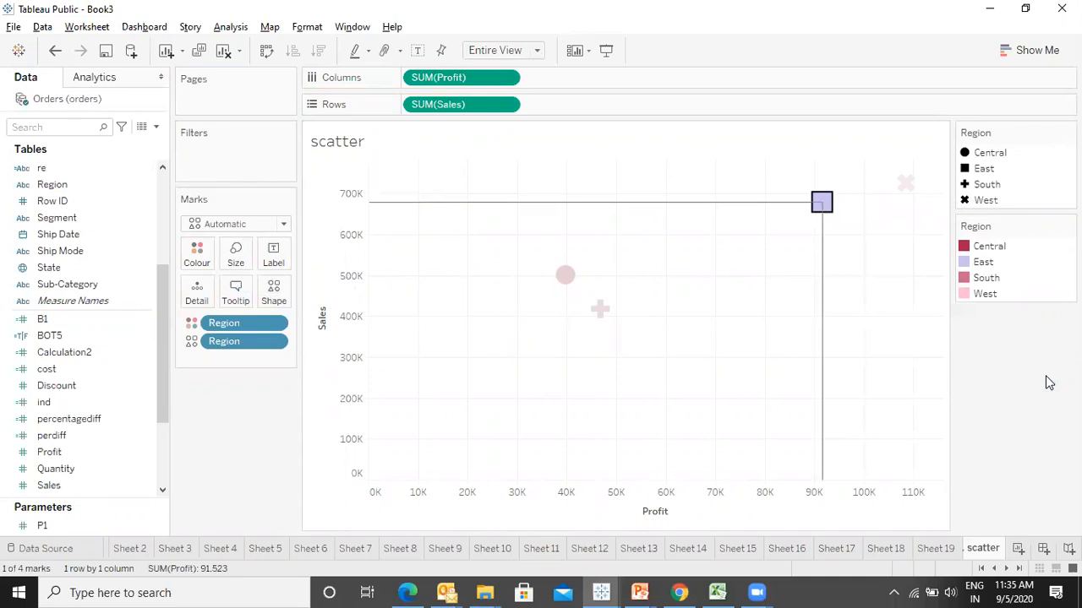
{"action": "left_click", "coordinate": [566, 276]}
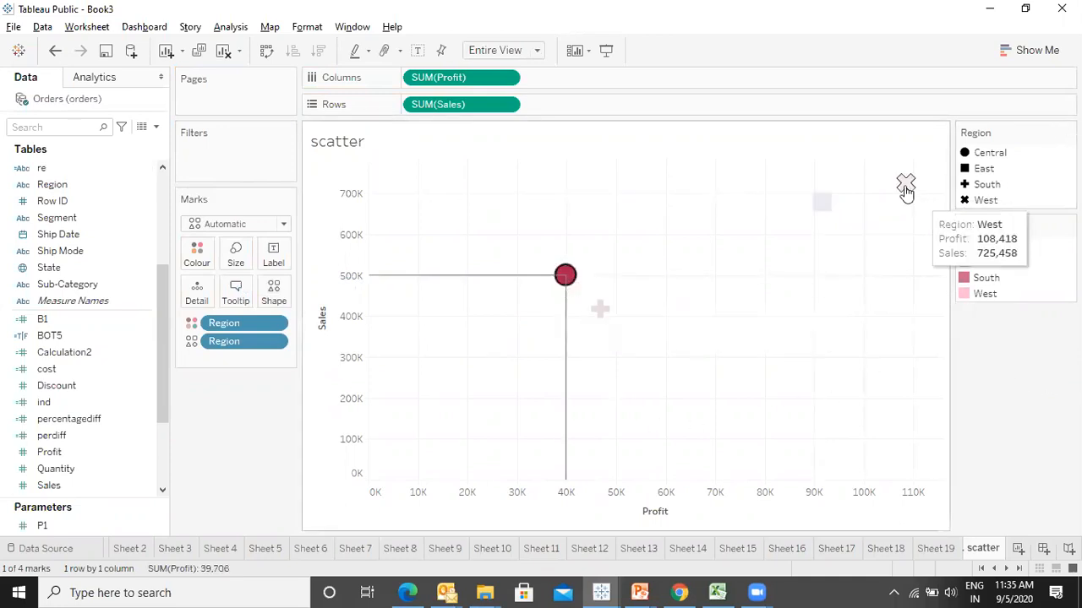
{"action": "left_click", "coordinate": [904, 184]}
{"action": "left_click", "coordinate": [221, 438]}
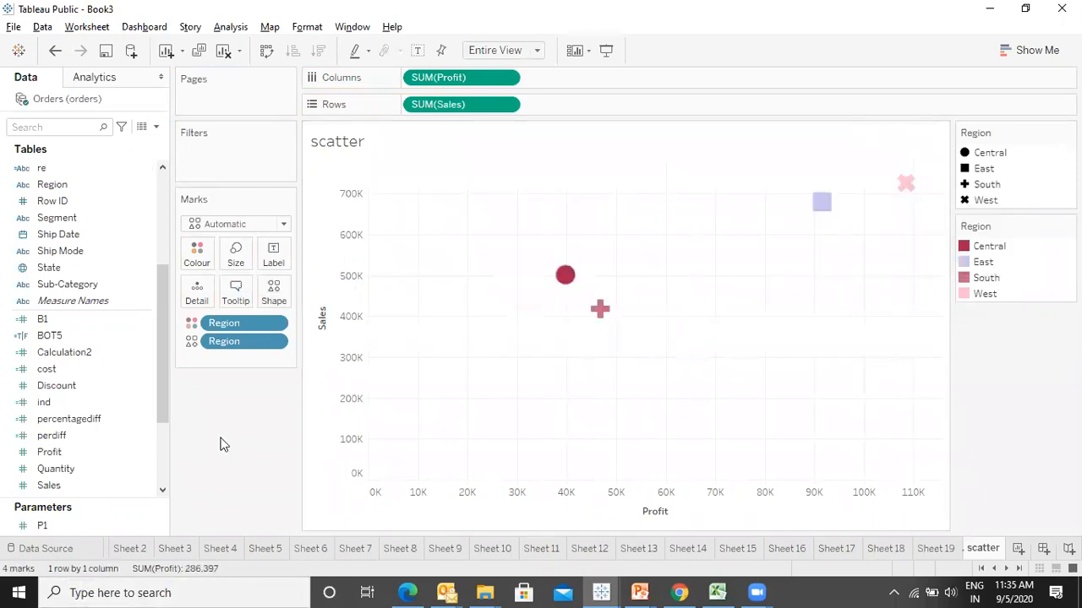
- Set the scatter plot's drop lines to Always show instead of only when selected, and clear the mark selection
{"action": "left_click", "coordinate": [600, 309]}
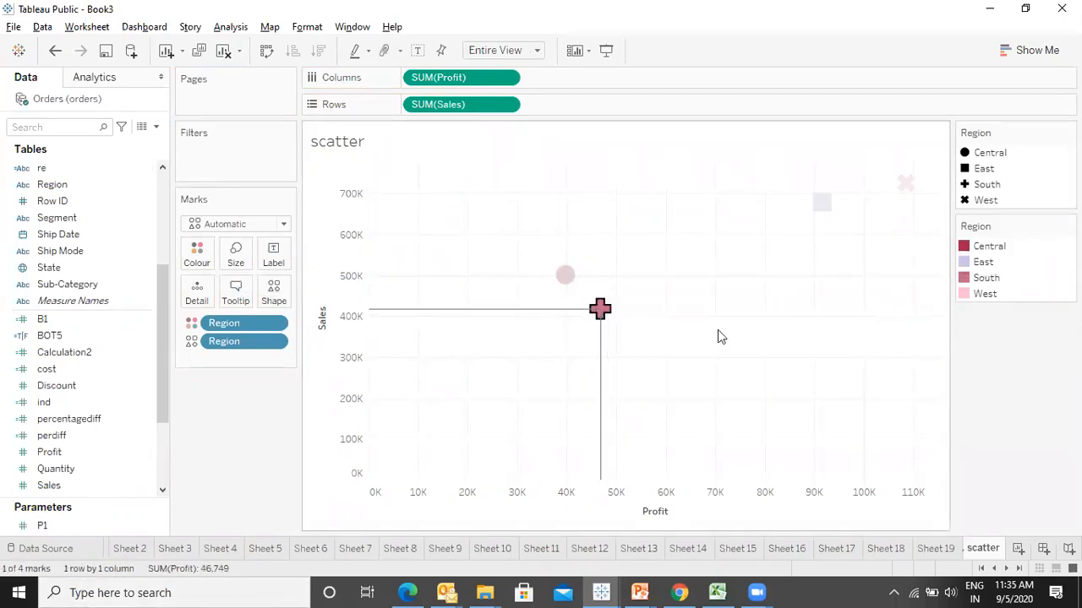
{"action": "right_click", "coordinate": [600, 309]}
{"action": "mouse_move", "coordinate": [691, 473]}
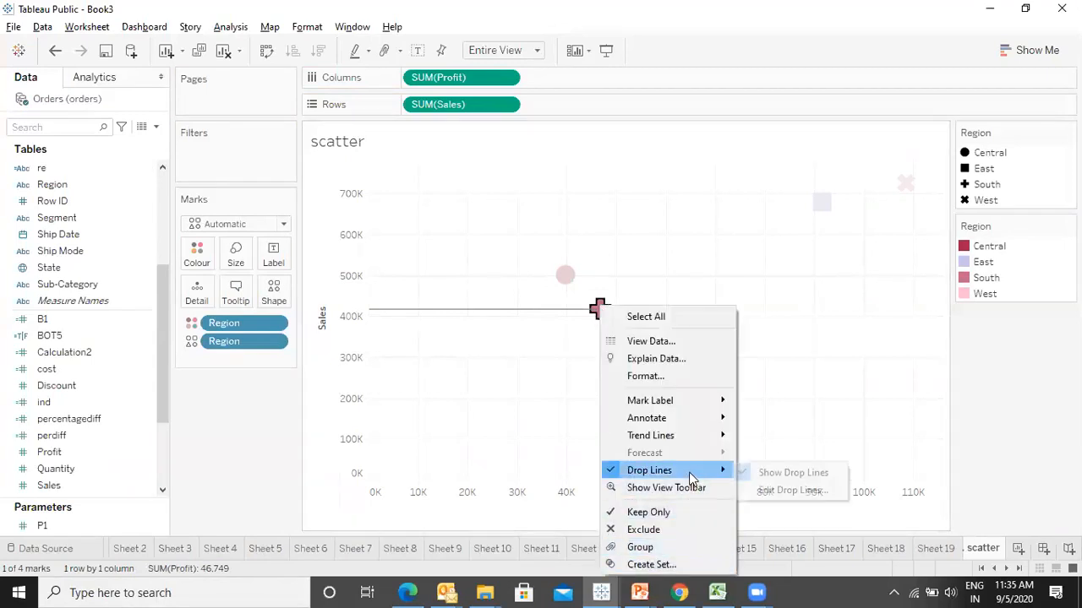
{"action": "left_click", "coordinate": [760, 493]}
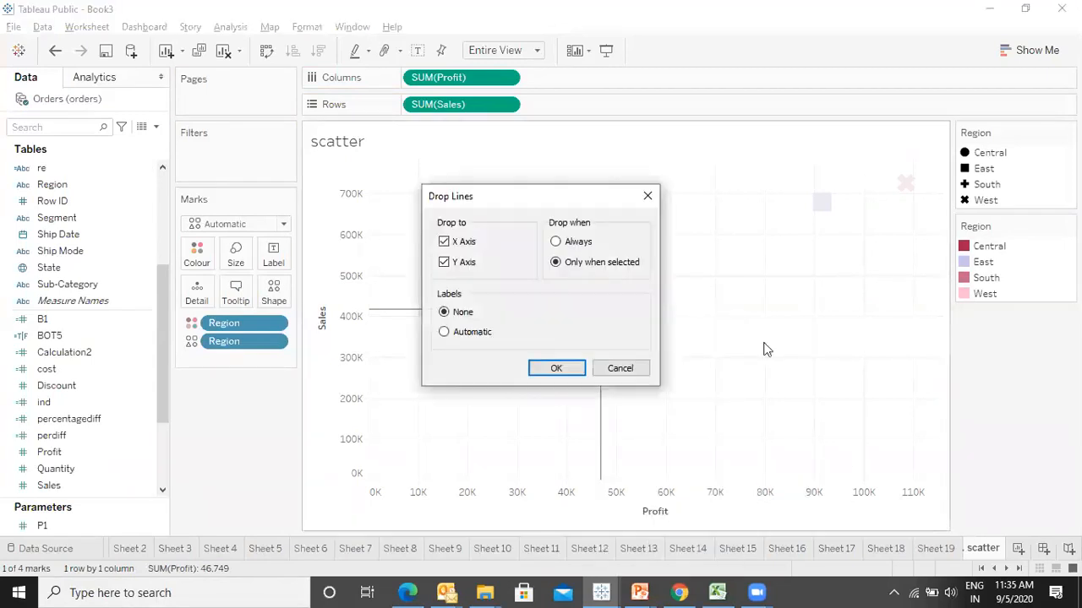
{"action": "left_click", "coordinate": [556, 243]}
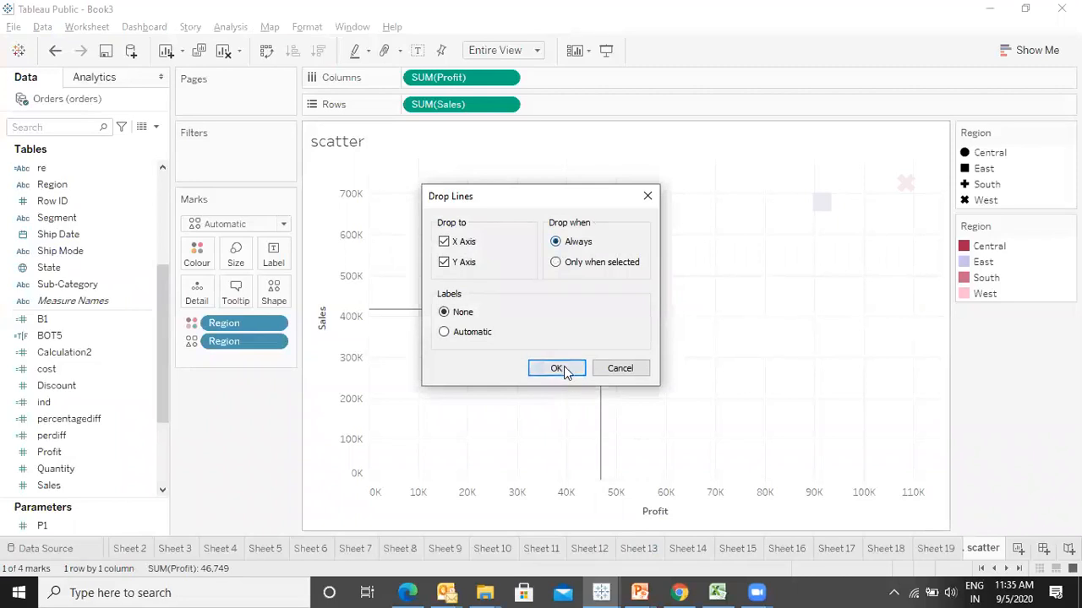
{"action": "left_click", "coordinate": [560, 369]}
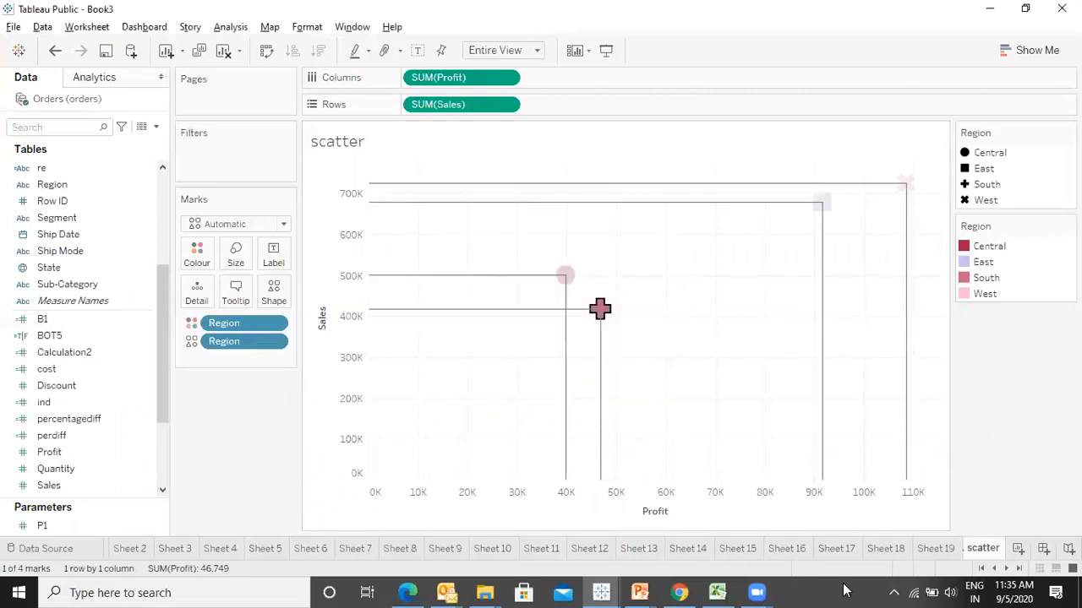
{"action": "key", "text": "Escape"}
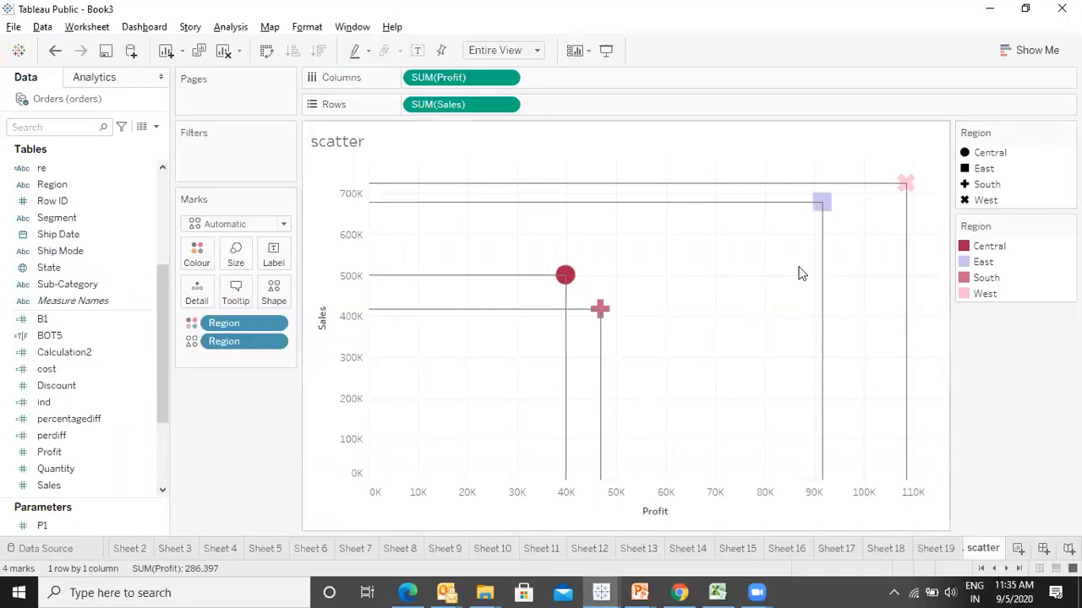
- Edit the scatter chart's drop lines so they no longer drop to the X axis
{"action": "right_click", "coordinate": [568, 288]}
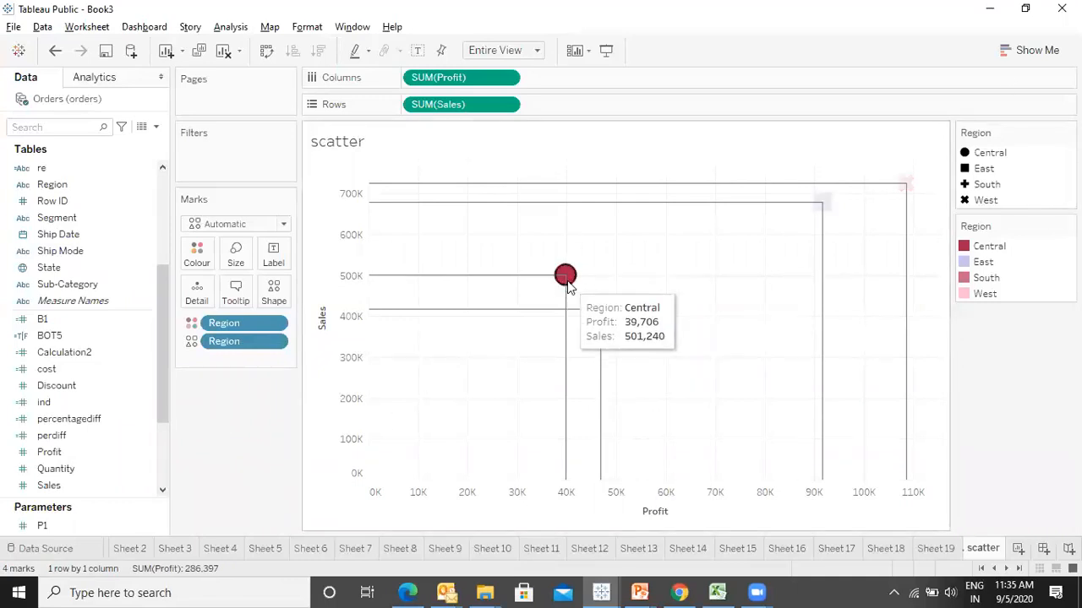
{"action": "mouse_move", "coordinate": [647, 457]}
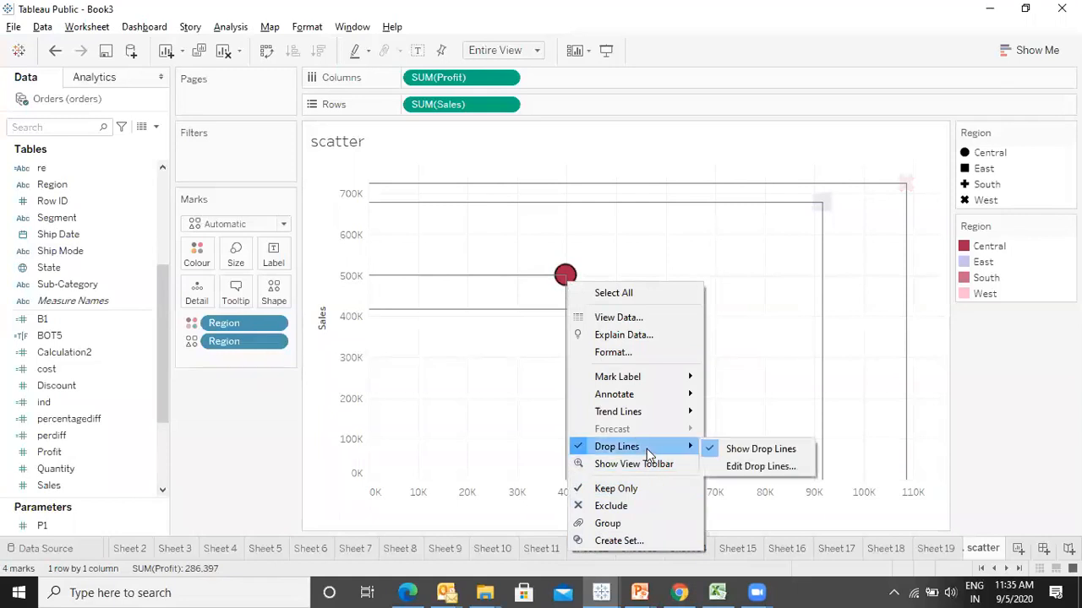
{"action": "left_click", "coordinate": [736, 471]}
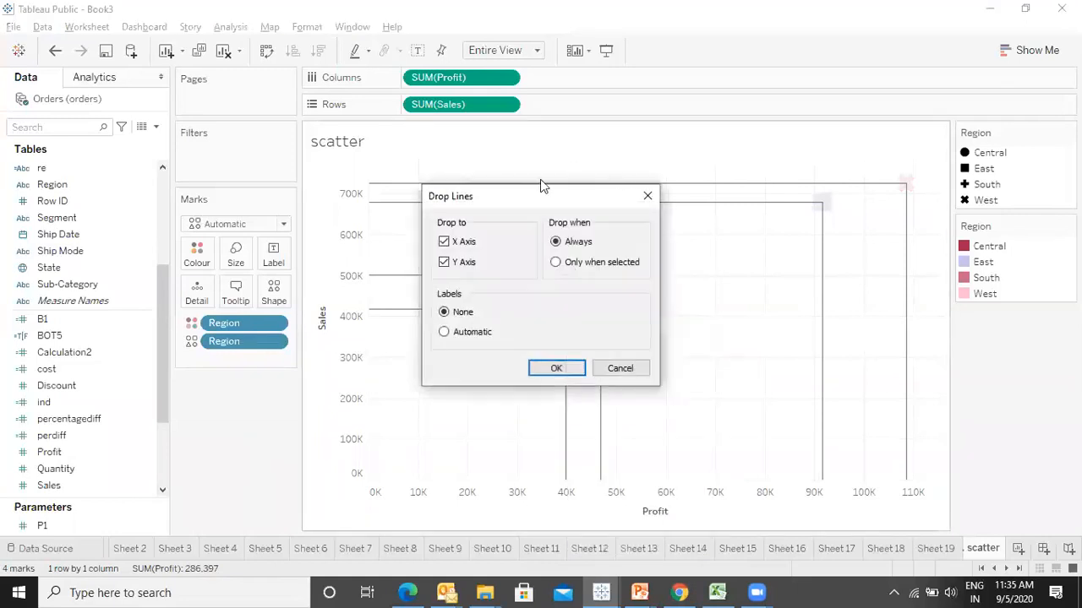
{"action": "left_click_drag", "start_coordinate": [553, 203], "coordinate": [799, 184]}
{"action": "left_click", "coordinate": [699, 225]}
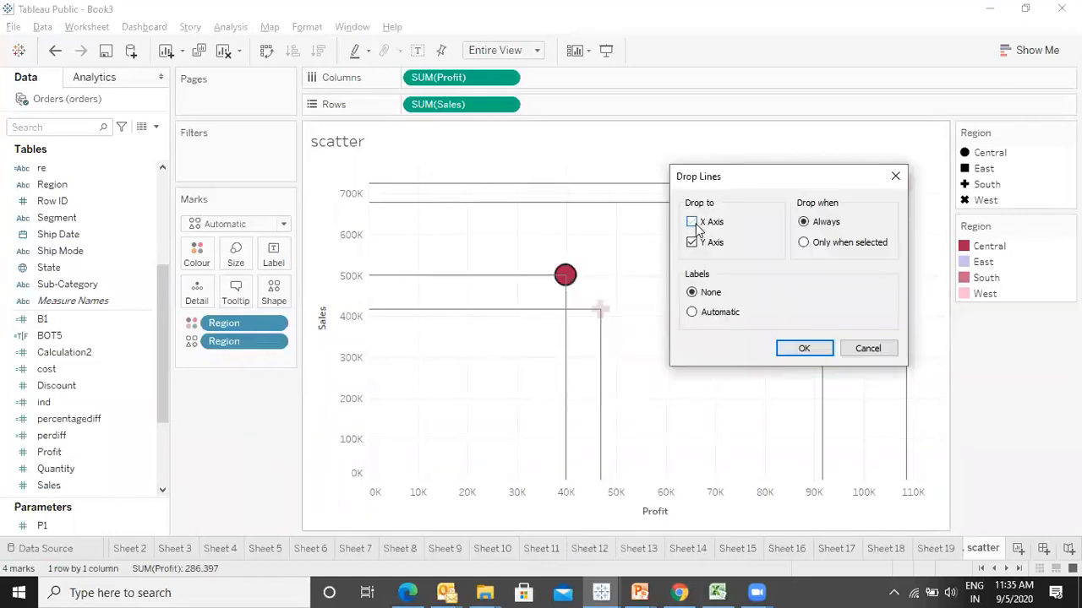
{"action": "left_click", "coordinate": [803, 347]}
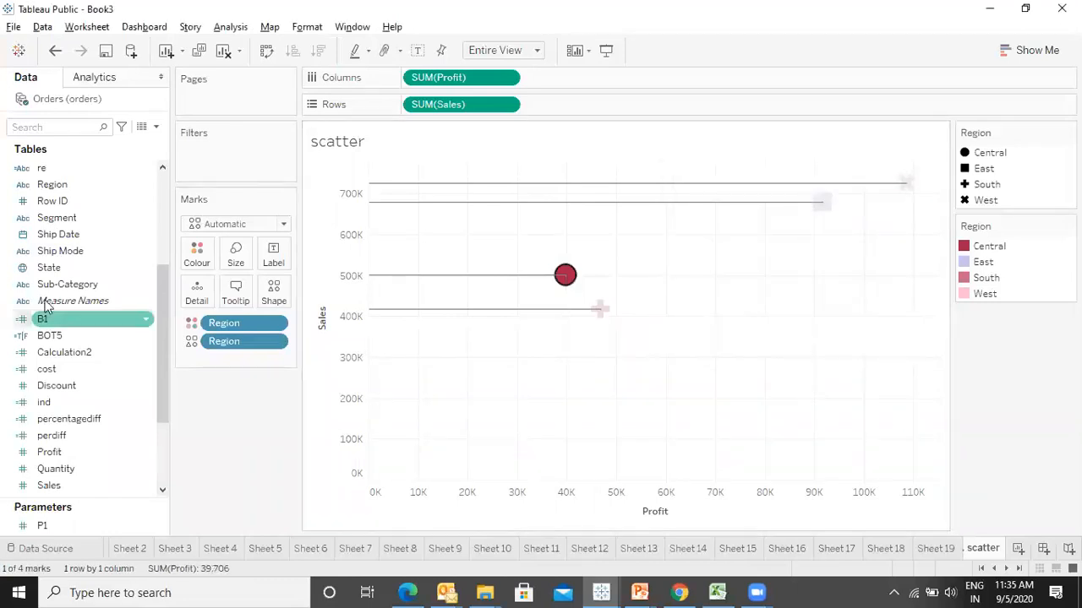
- Edit the drop lines to include the X axis as well as the Y axis, with Automatic labels
{"action": "right_click", "coordinate": [571, 276]}
{"action": "mouse_move", "coordinate": [651, 440]}
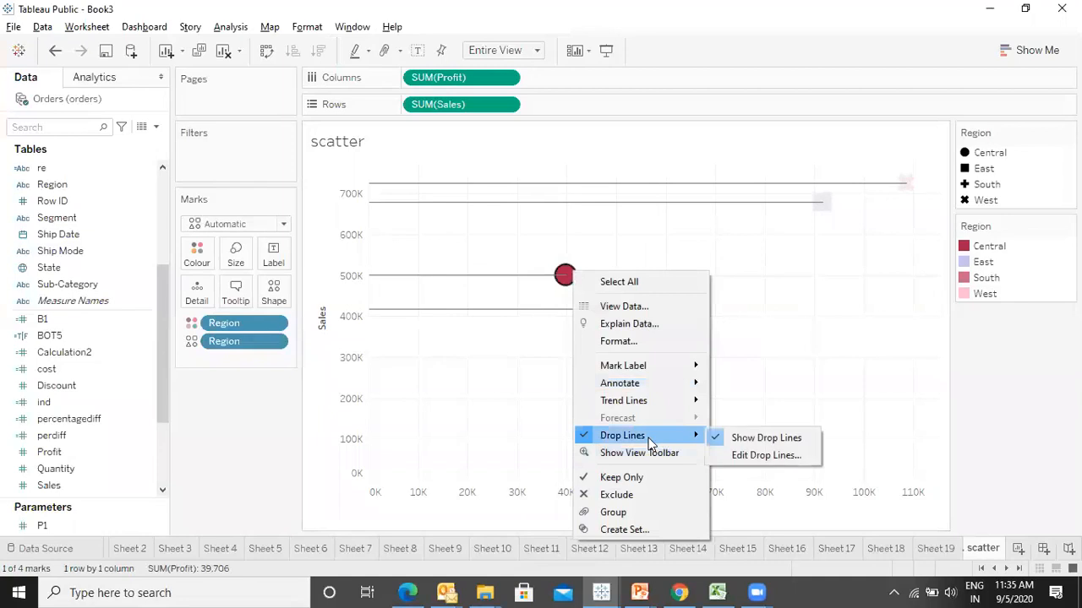
{"action": "left_click", "coordinate": [733, 459]}
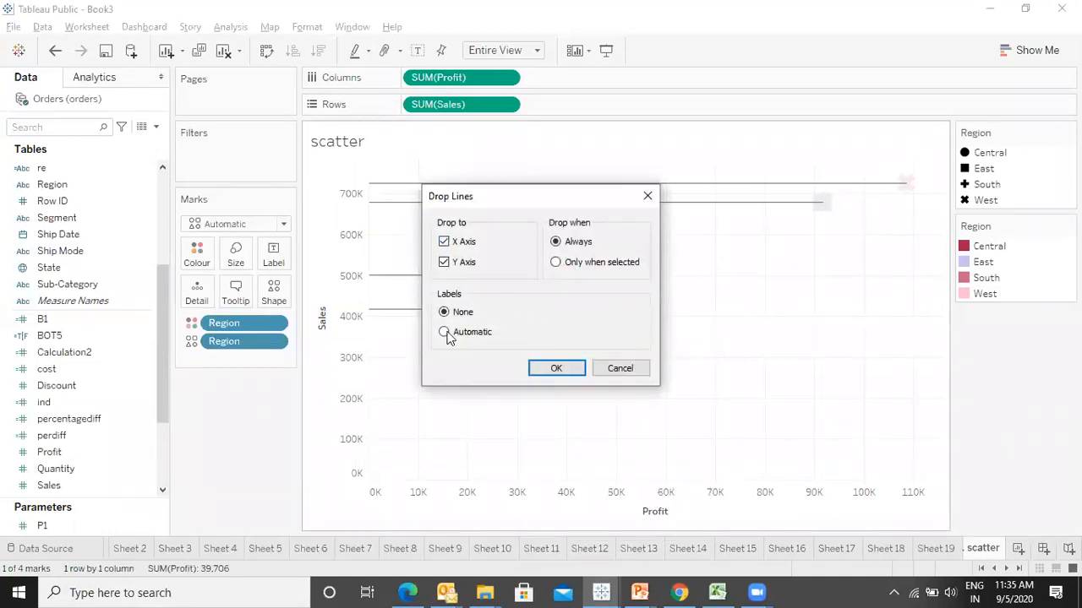
{"action": "left_click", "coordinate": [565, 370]}
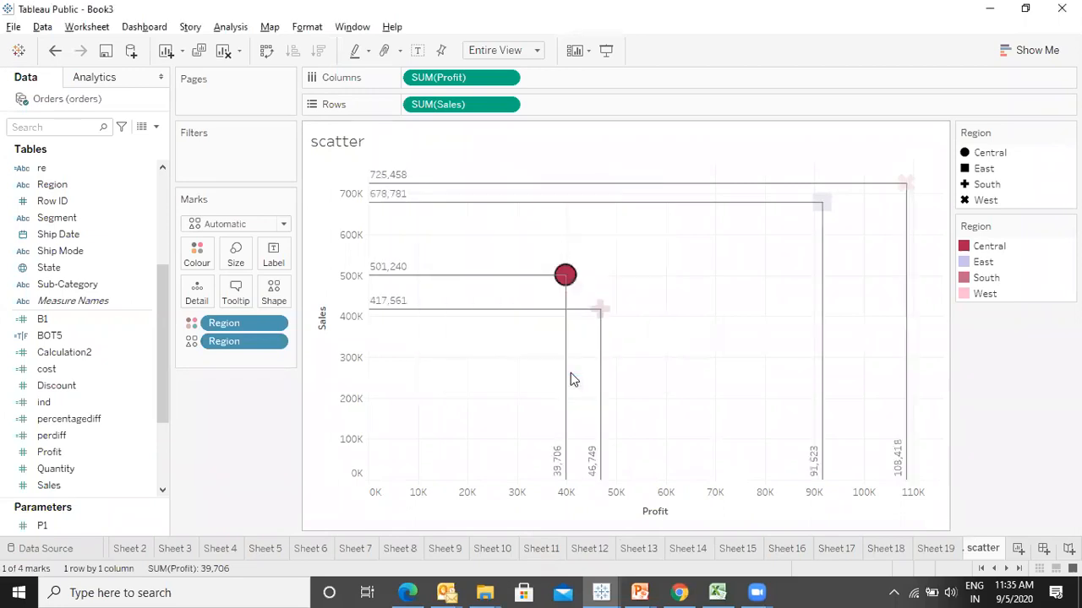
- Clear the mark selection and view the chart with its drop-line labels in presentation mode
{"action": "left_click", "coordinate": [227, 495]}
{"action": "key", "text": "F7"}
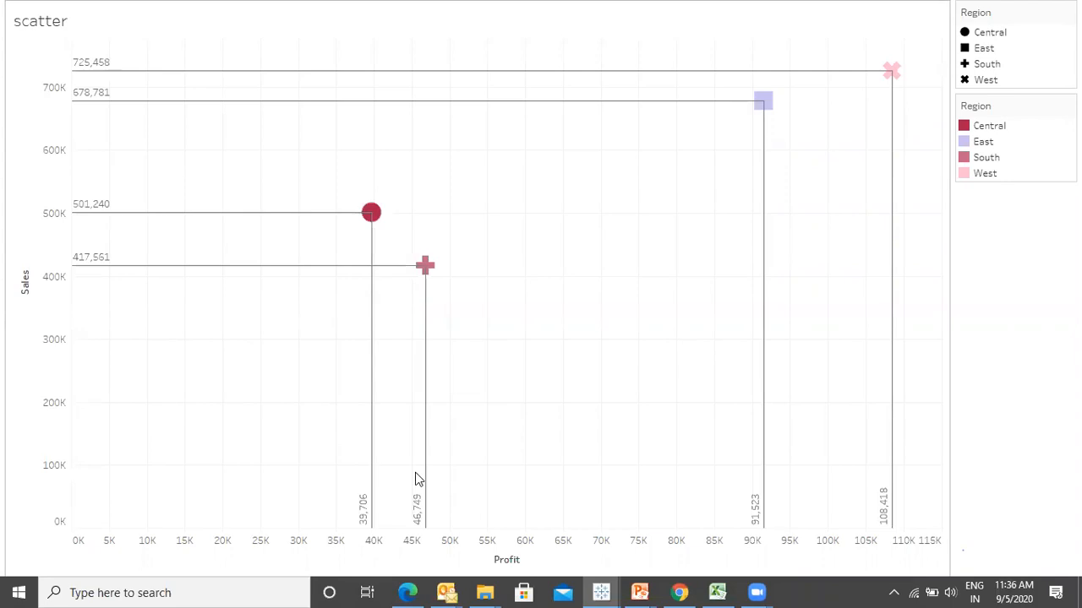
{"action": "key", "text": "Escape"}
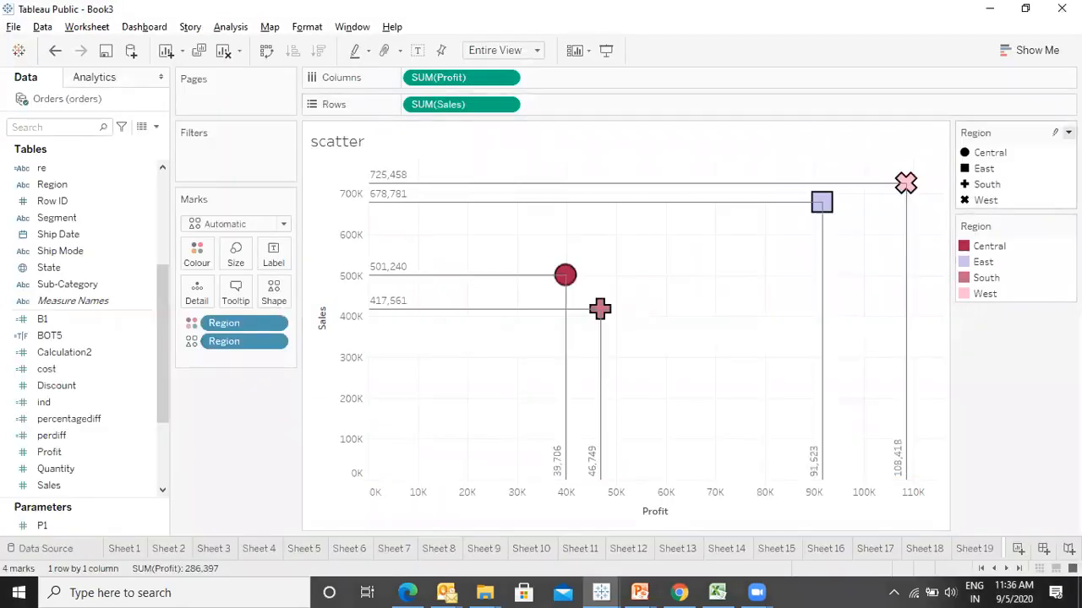
- Try labelling the scatter marks with Row ID and undo it
{"action": "left_click_drag", "start_coordinate": [68, 195], "coordinate": [269, 253]}
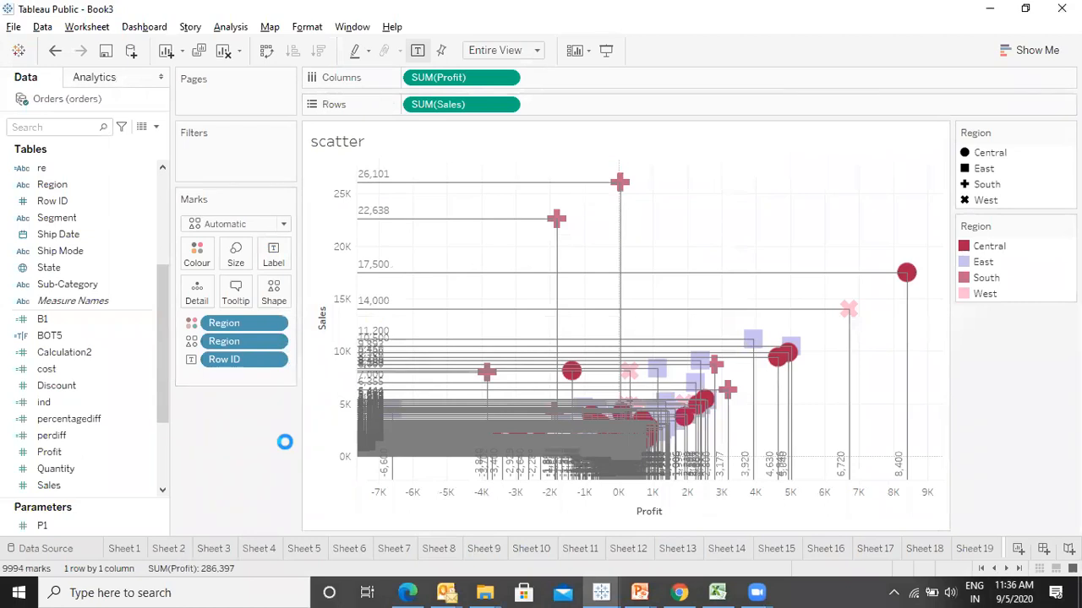
{"action": "key", "text": "ctrl+z"}
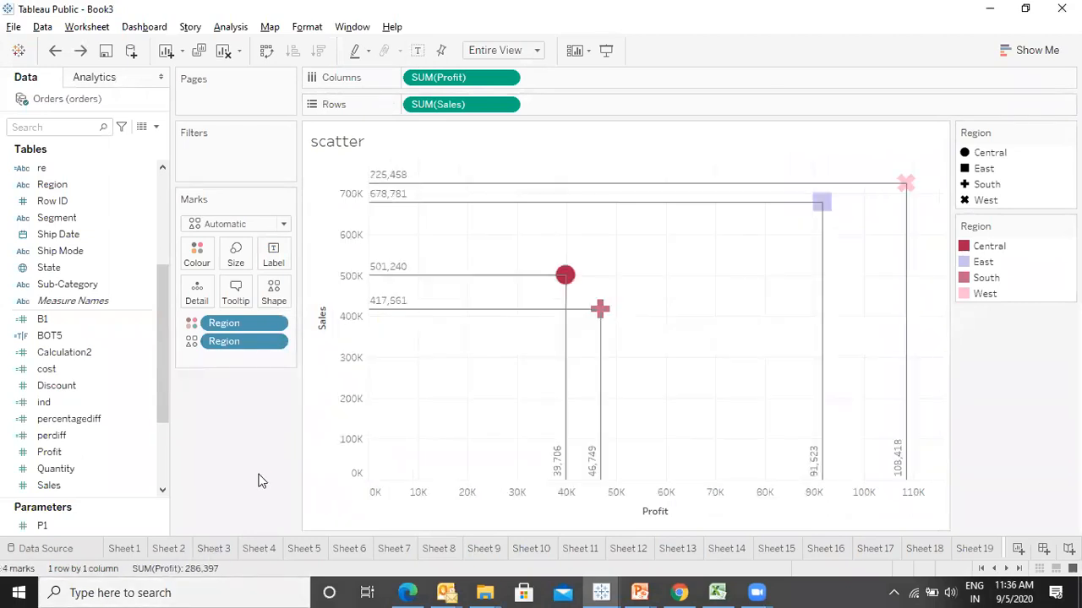
{"action": "left_click", "coordinate": [84, 284]}
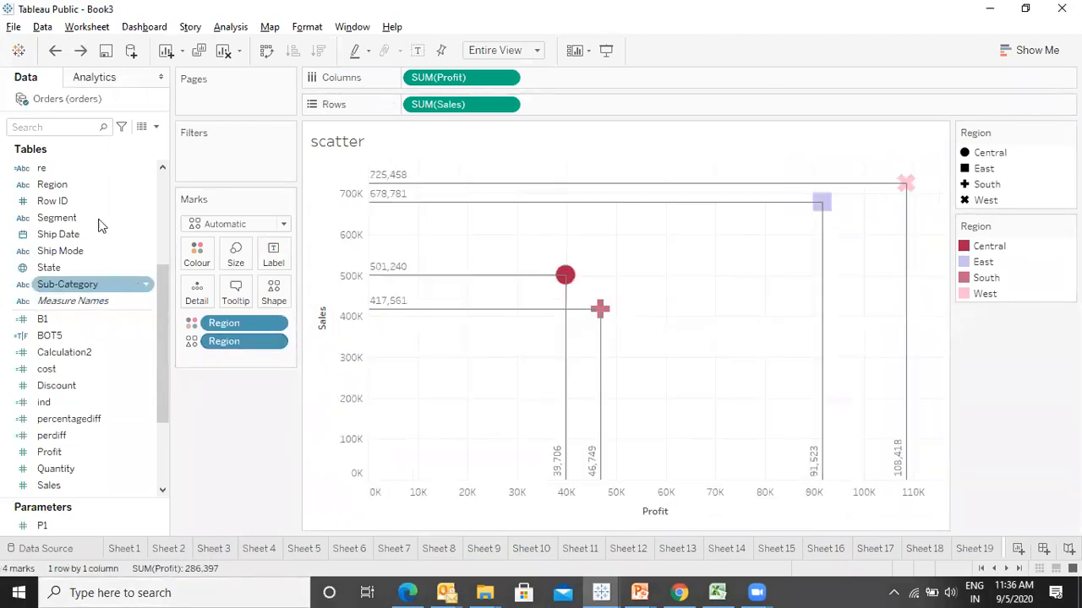
- Label the scatter marks with Region and hide both the shape and colour Region legend cards
{"action": "left_click_drag", "start_coordinate": [59, 185], "coordinate": [274, 252]}
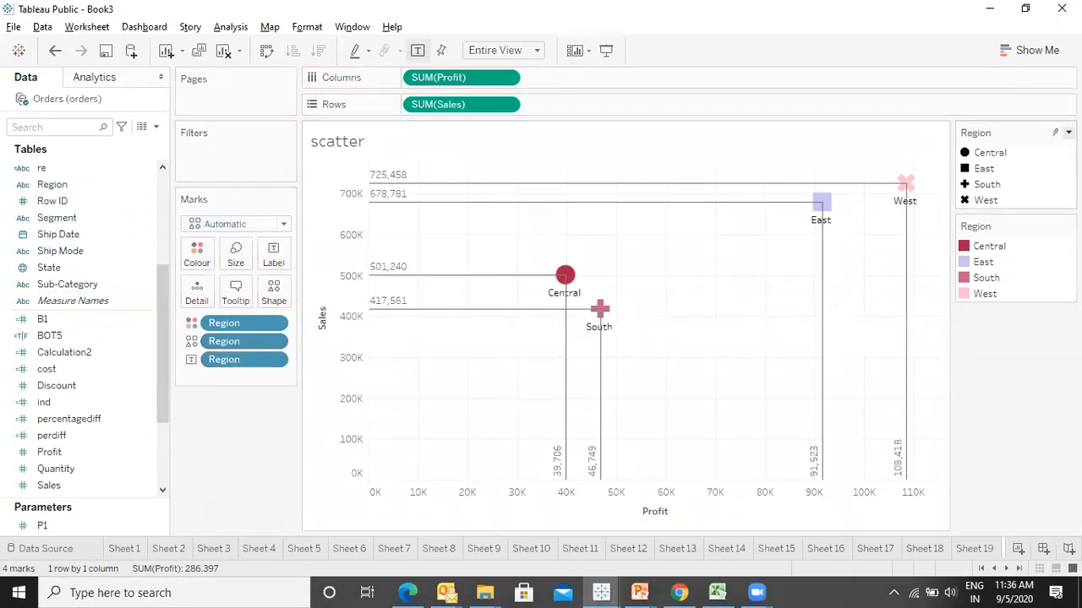
{"action": "left_click", "coordinate": [1068, 133]}
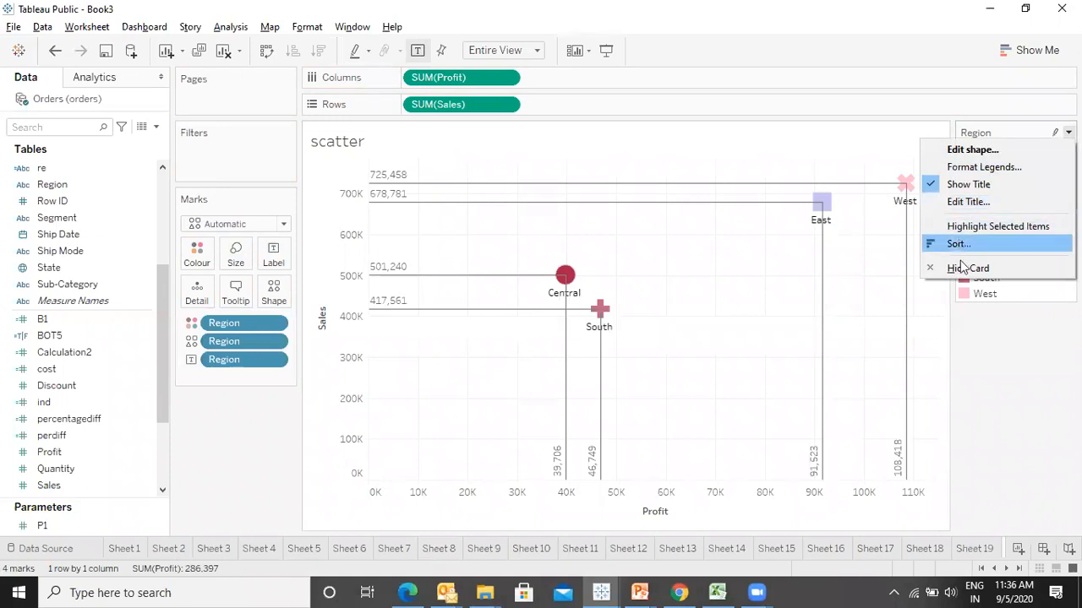
{"action": "left_click", "coordinate": [966, 268]}
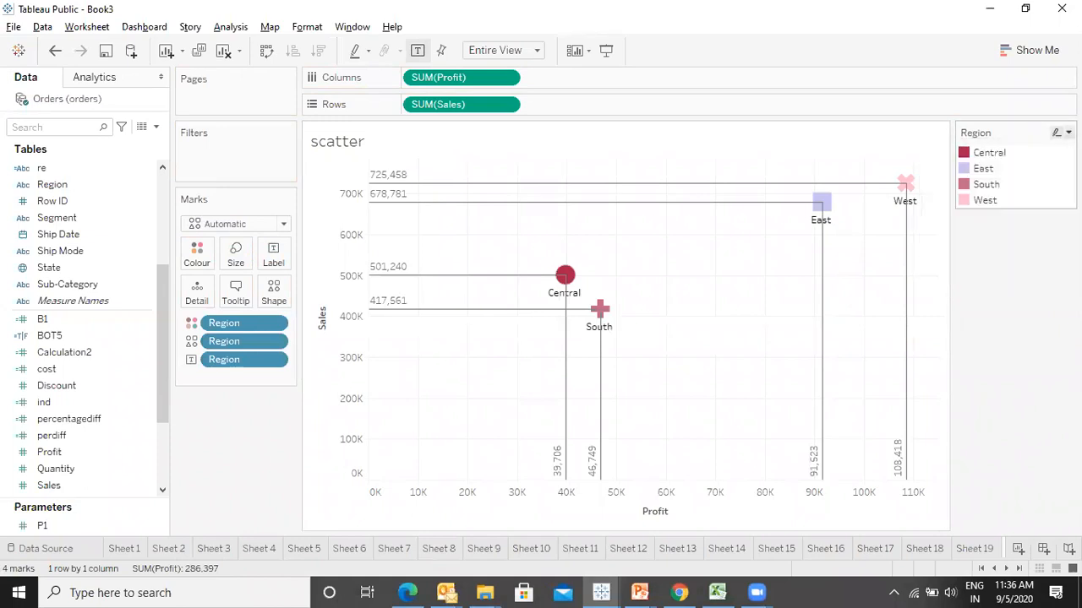
{"action": "left_click", "coordinate": [1068, 132]}
{"action": "left_click", "coordinate": [965, 263]}
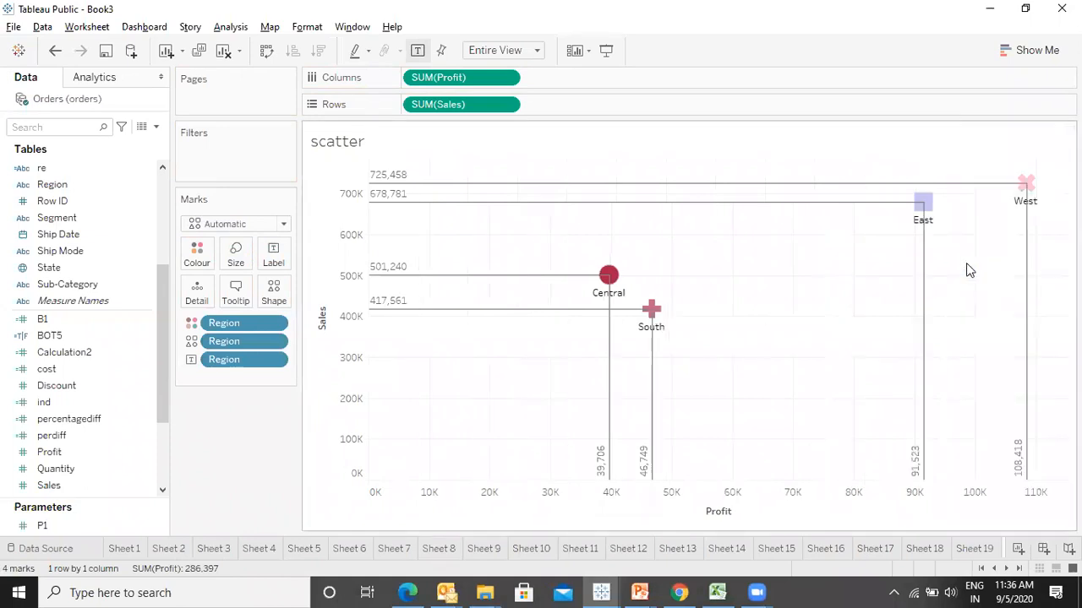
- View the Region-labelled scatter chart in presentation mode, and return to editing
{"action": "key", "text": "F7"}
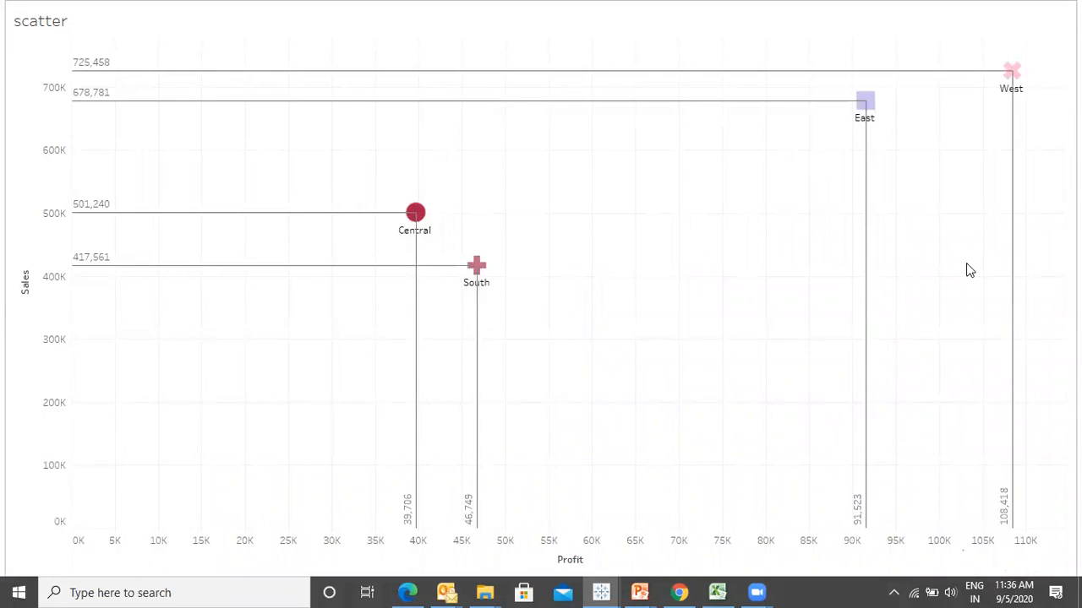
{"action": "key", "text": "Escape"}
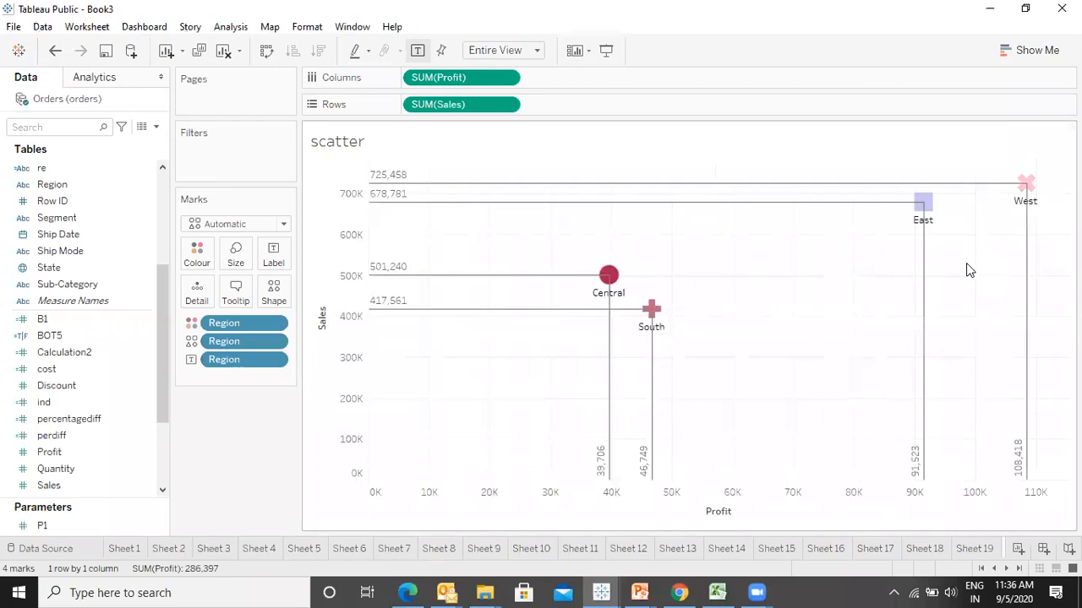
- Add a new worksheet, and switch to PowerPoint to read the Word Maps slide before returning to Tableau
{"action": "left_click", "coordinate": [1020, 570]}
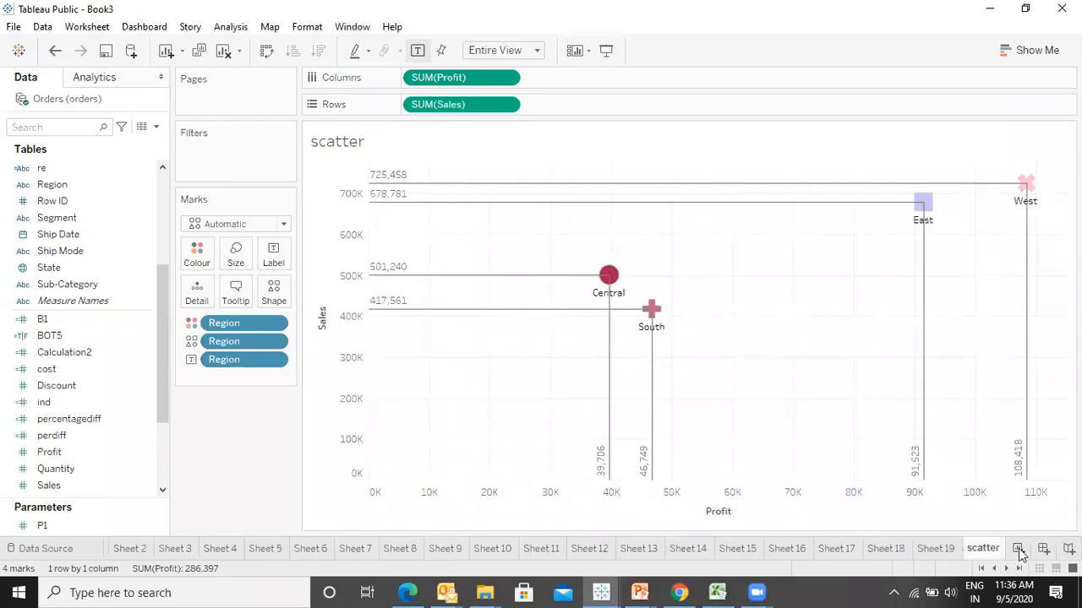
{"action": "left_click", "coordinate": [1019, 549]}
{"action": "key", "text": "alt+Tab"}
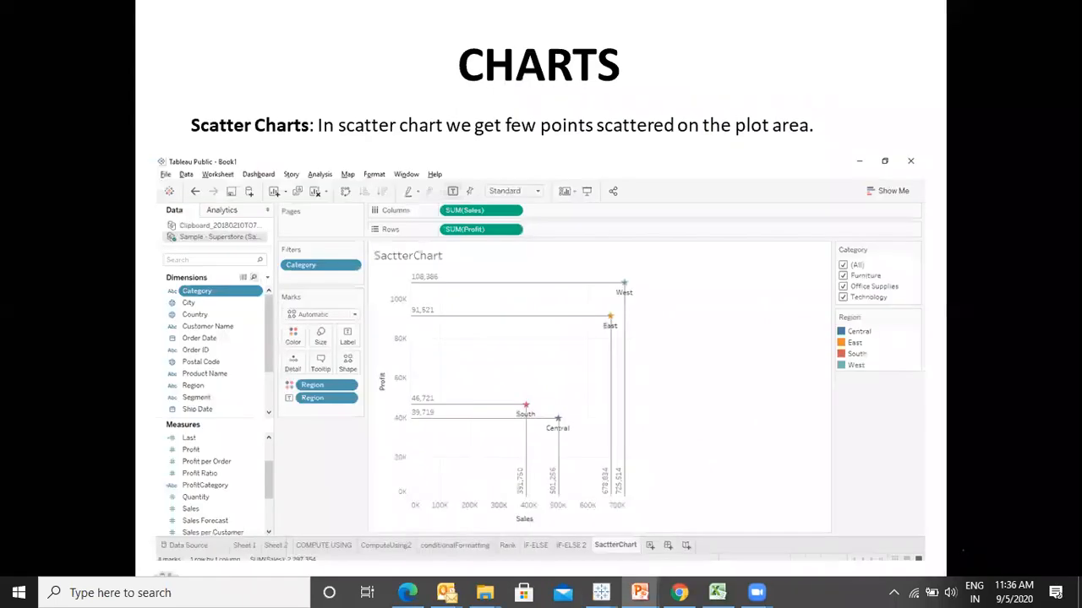
{"action": "key", "text": "Right"}
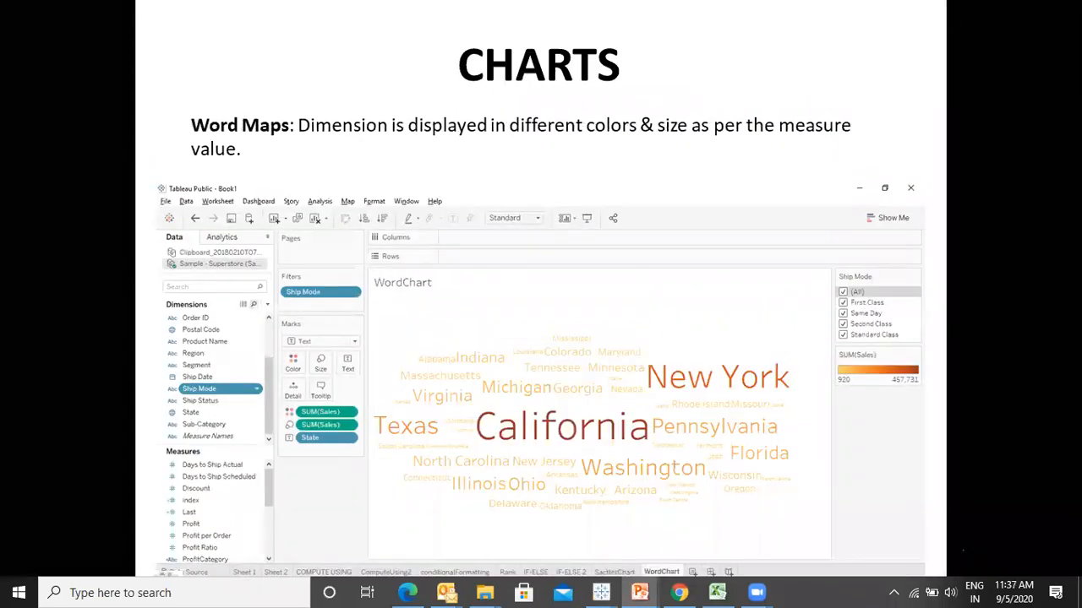
{"action": "key", "text": "alt+Tab"}
- Show State as text on the new sheet and fit it to Entire View
{"action": "left_click_drag", "start_coordinate": [66, 486], "coordinate": [67, 498]}
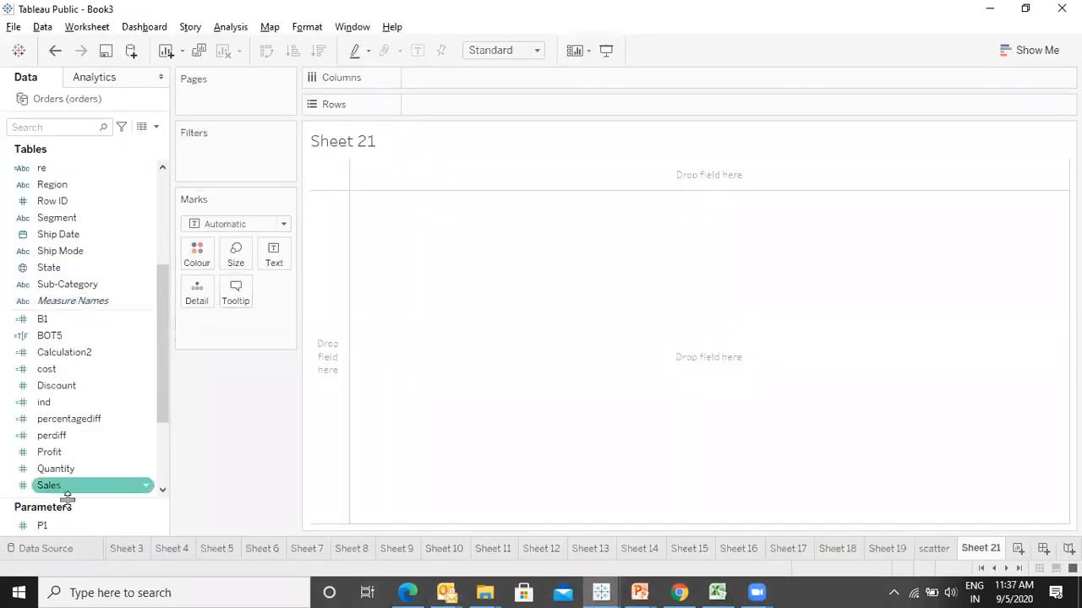
{"action": "left_click_drag", "start_coordinate": [51, 271], "coordinate": [273, 262]}
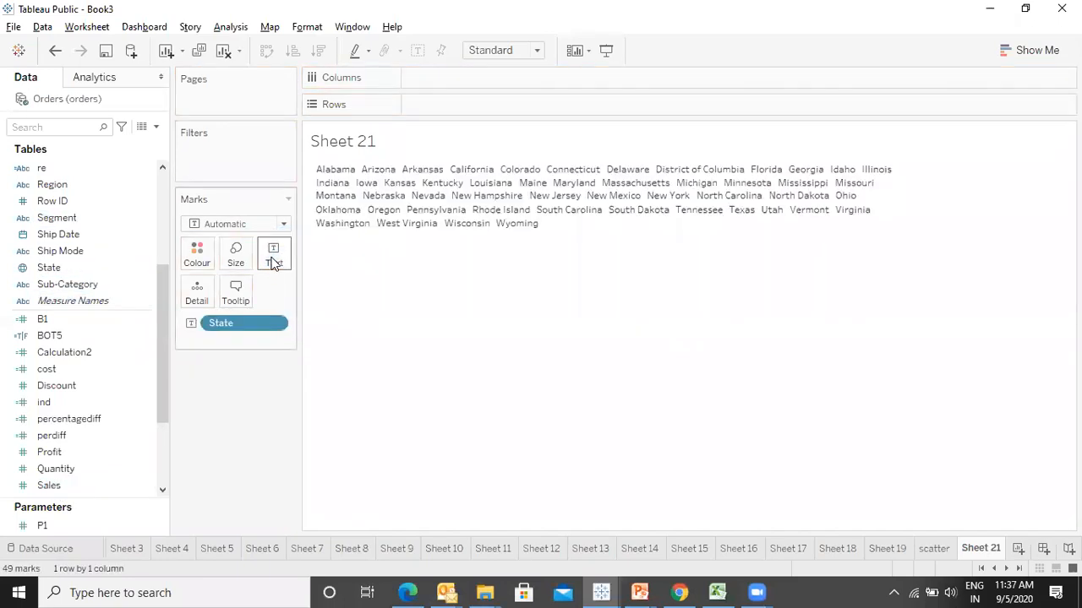
{"action": "left_click", "coordinate": [501, 51]}
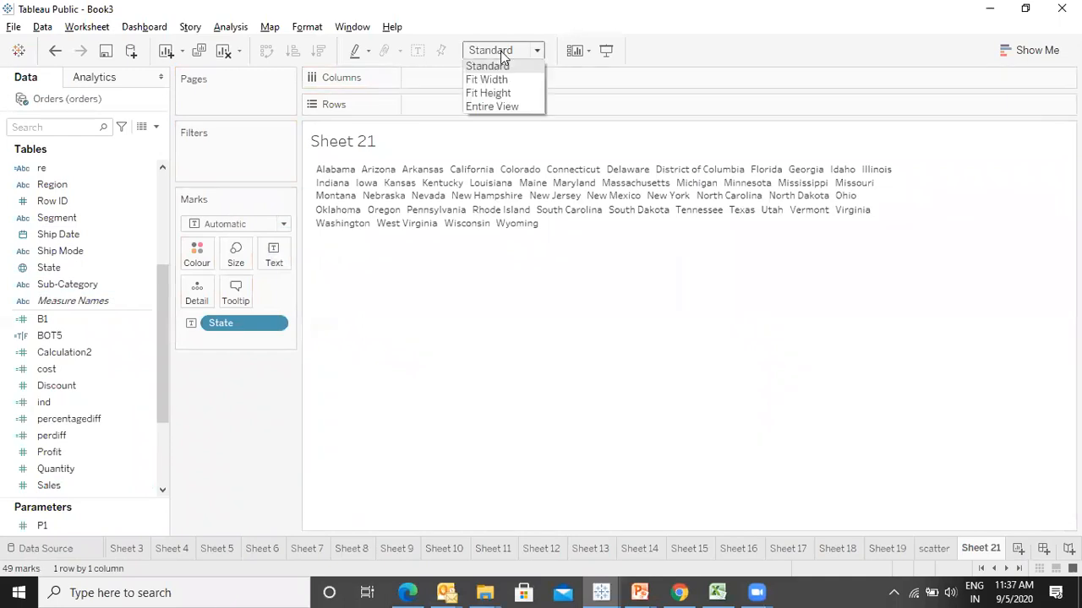
{"action": "left_click", "coordinate": [483, 105]}
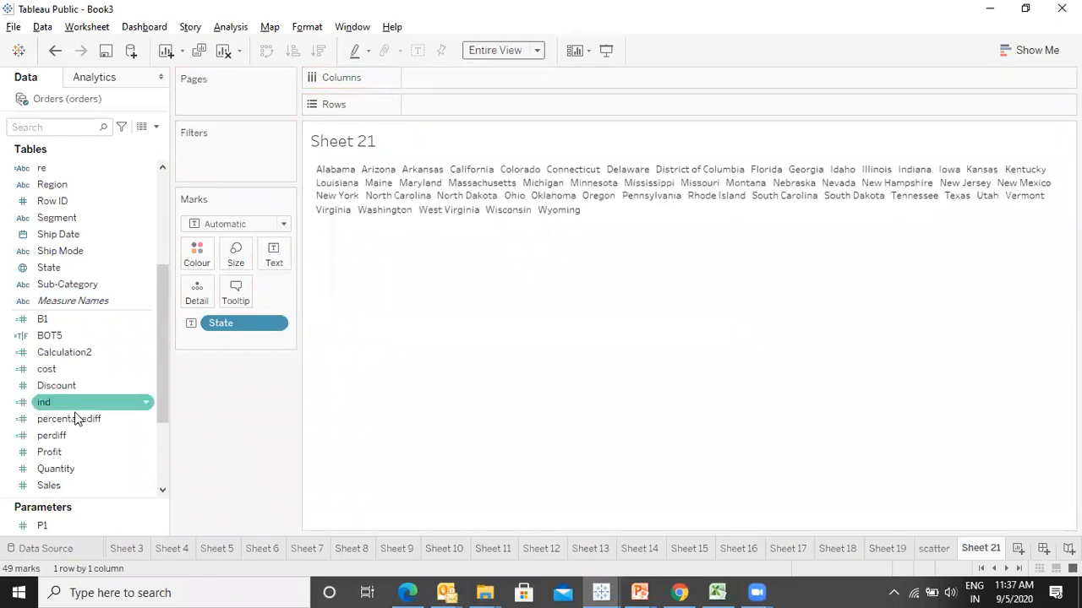
- Size the states by Sales and set the mark type to Text to form a word map
{"action": "left_click_drag", "start_coordinate": [49, 485], "coordinate": [233, 258]}
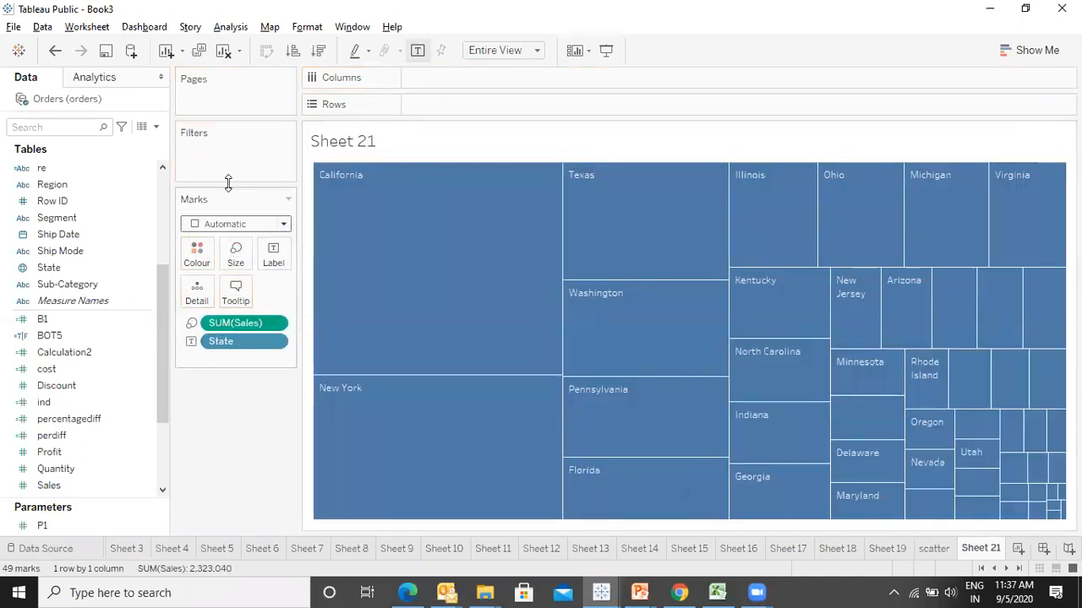
{"action": "left_click", "coordinate": [237, 226]}
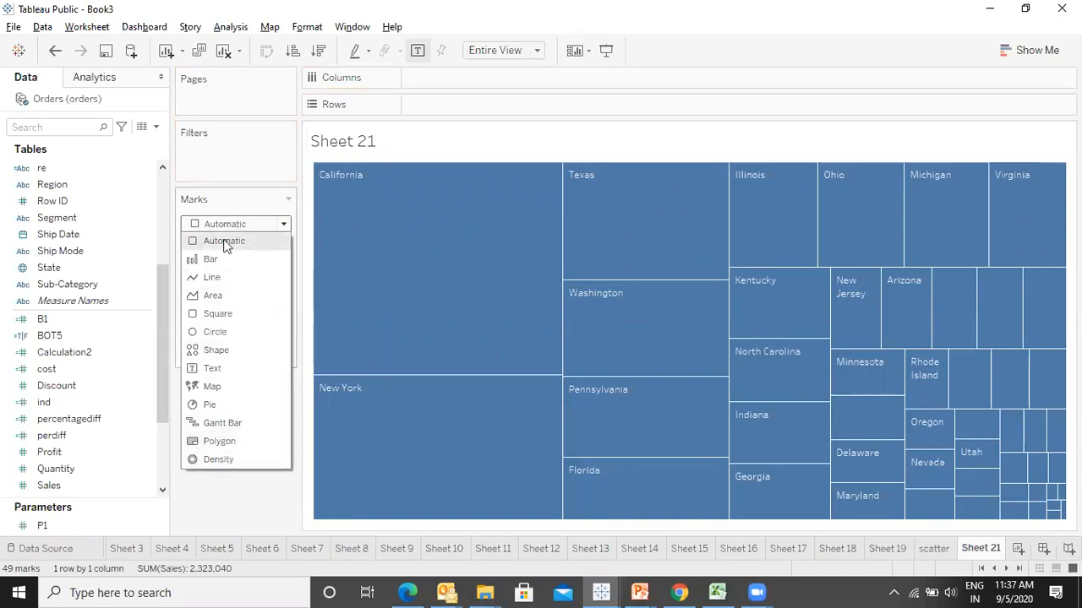
{"action": "left_click", "coordinate": [213, 369]}
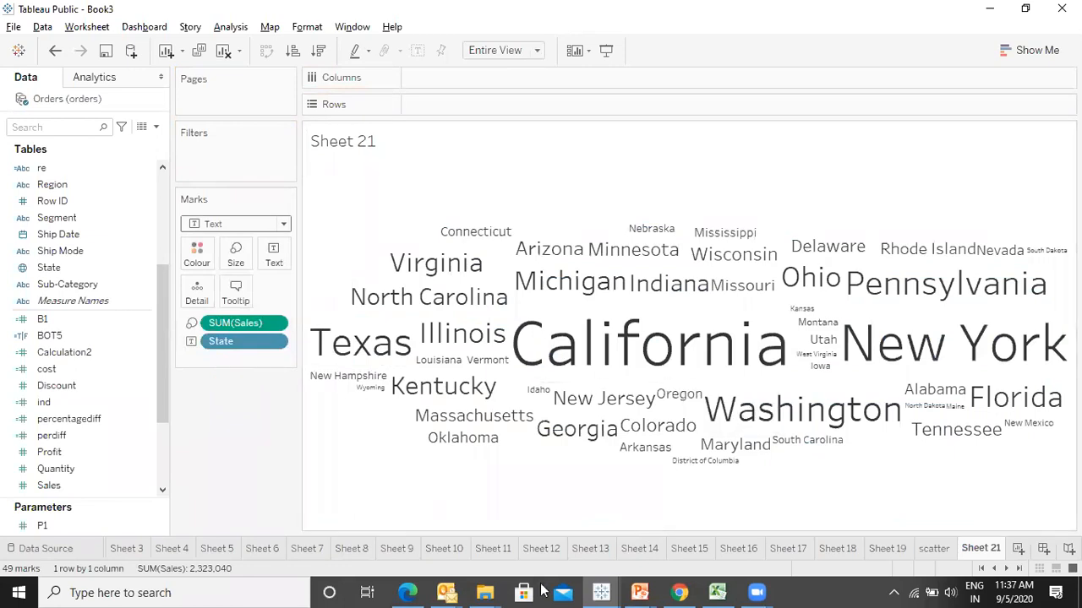
- Inspect California's details and view the state word map in presentation mode
{"action": "mouse_move", "coordinate": [655, 423]}
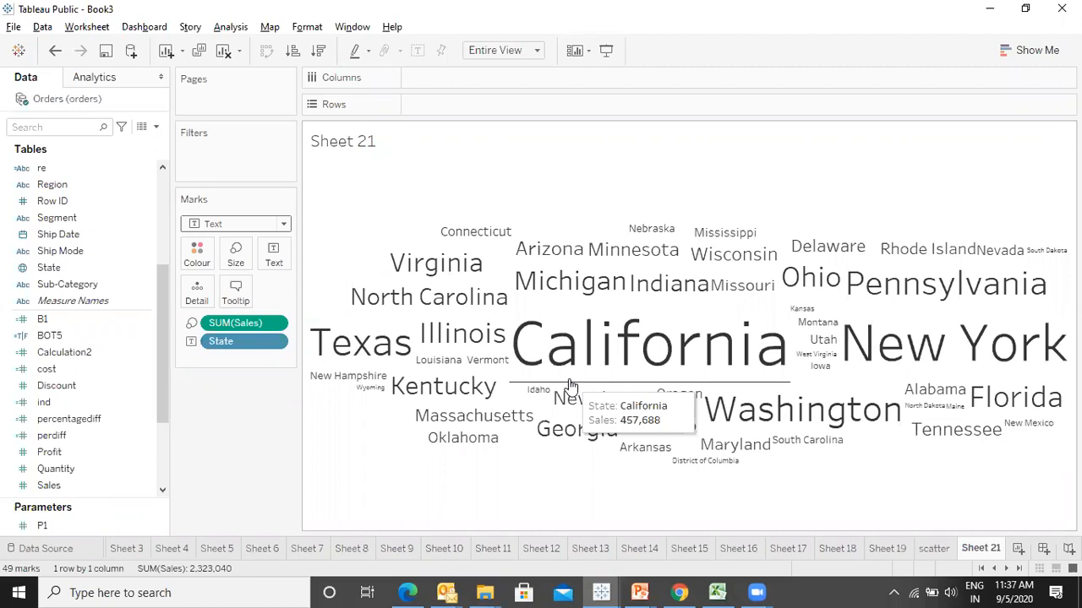
{"action": "key", "text": "F7"}
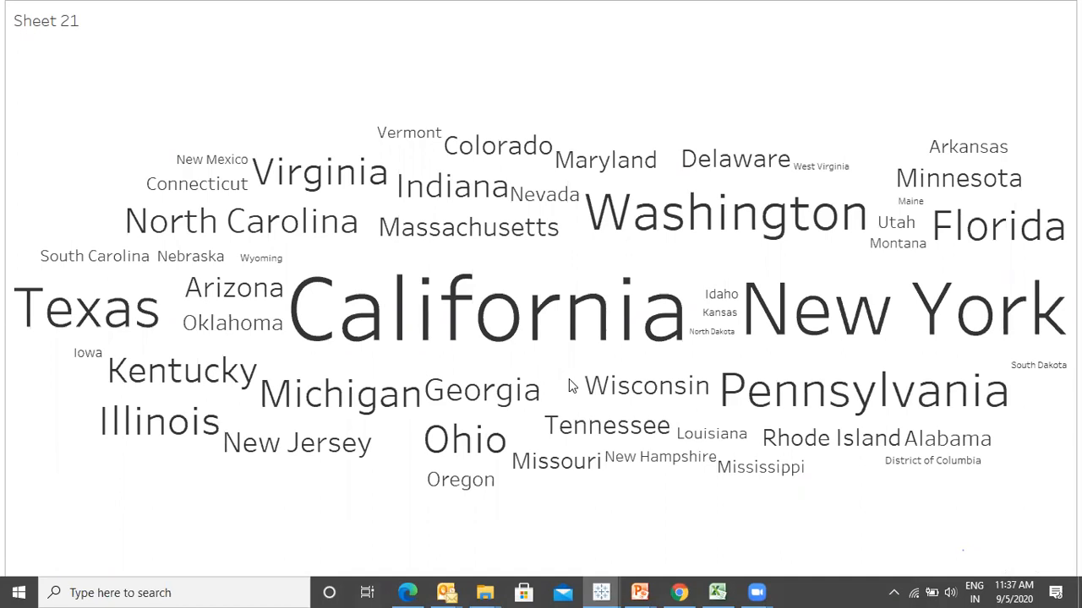
{"action": "key", "text": "Escape"}
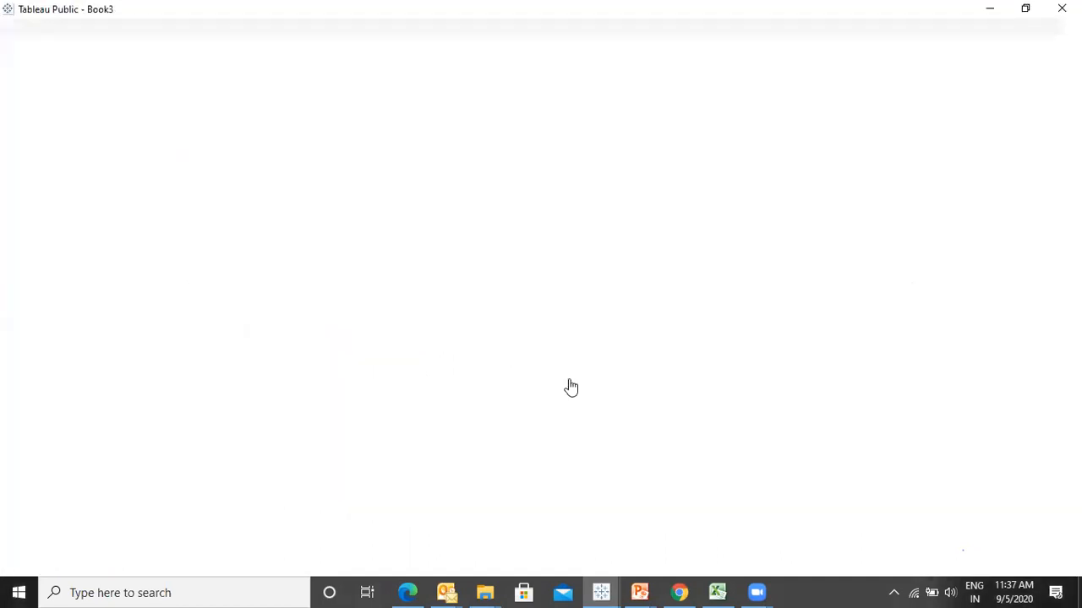
- Colour the state names by Profit and inspect Texas's details in presentation mode
{"action": "left_click_drag", "start_coordinate": [49, 452], "coordinate": [192, 263]}
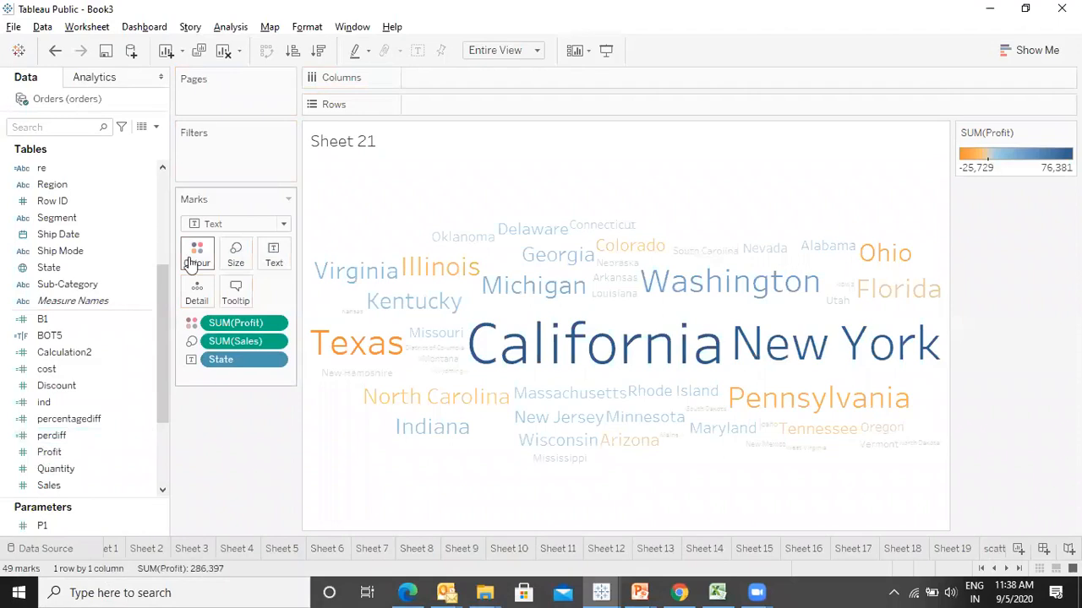
{"action": "key", "text": "F7"}
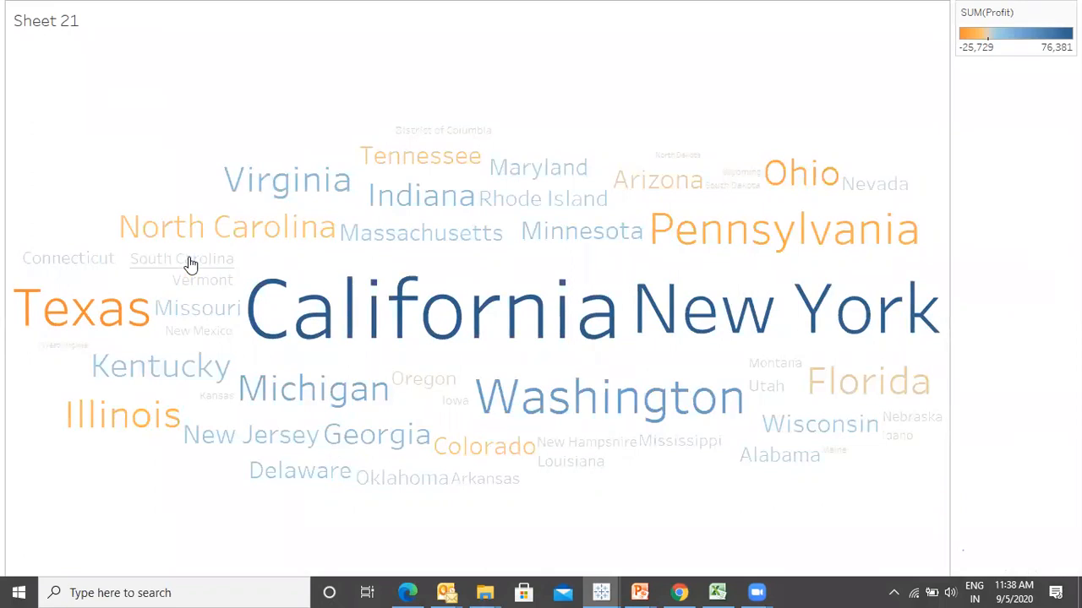
{"action": "mouse_move", "coordinate": [87, 311]}
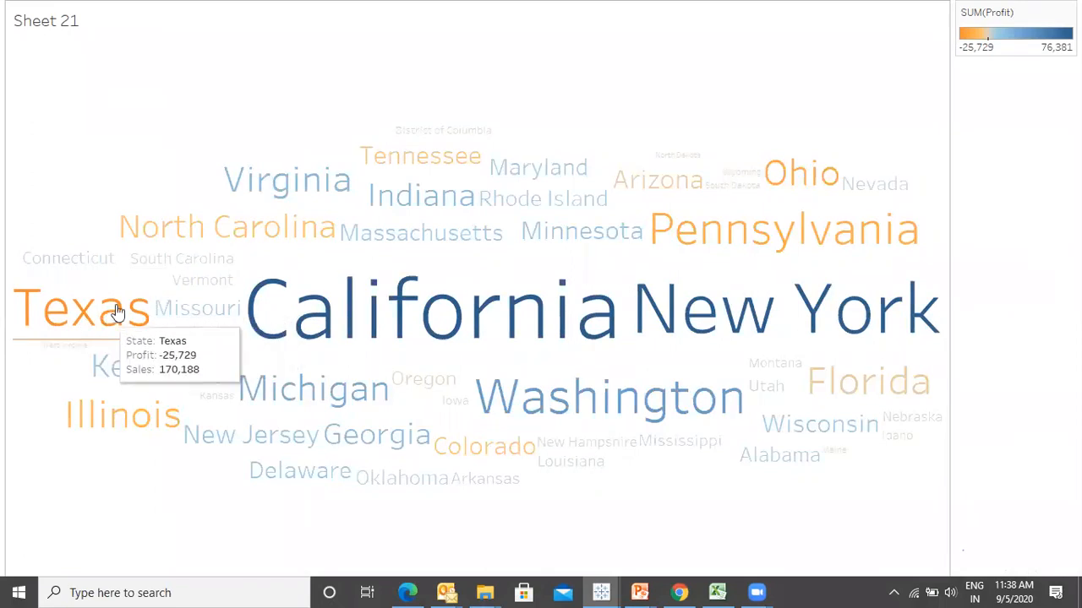
- Leave presentation mode and rename the state word map's sheet as word
{"action": "mouse_move", "coordinate": [415, 353]}
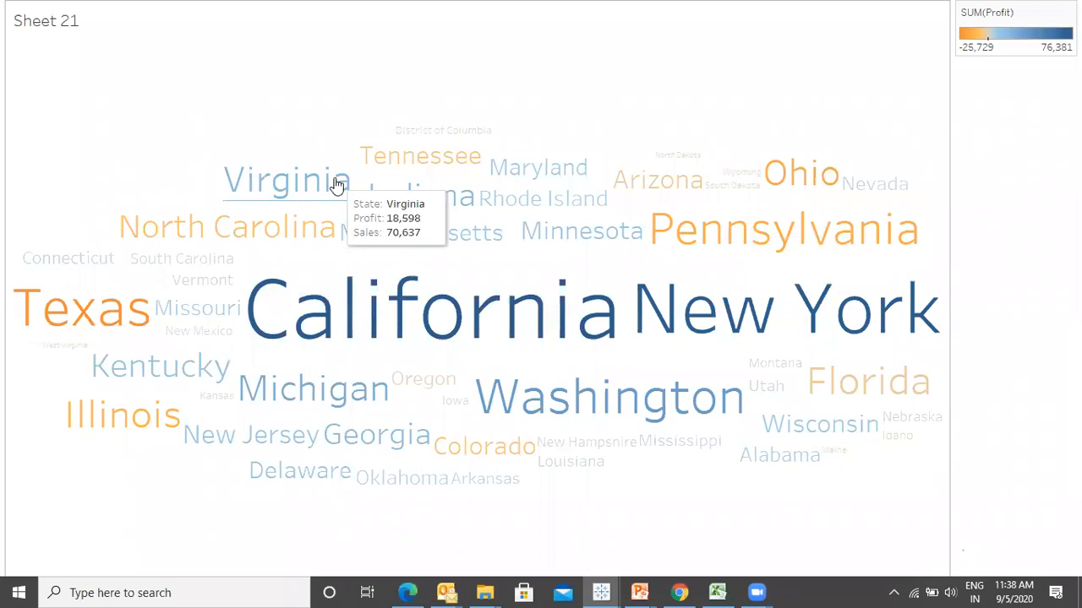
{"action": "key", "text": "Escape"}
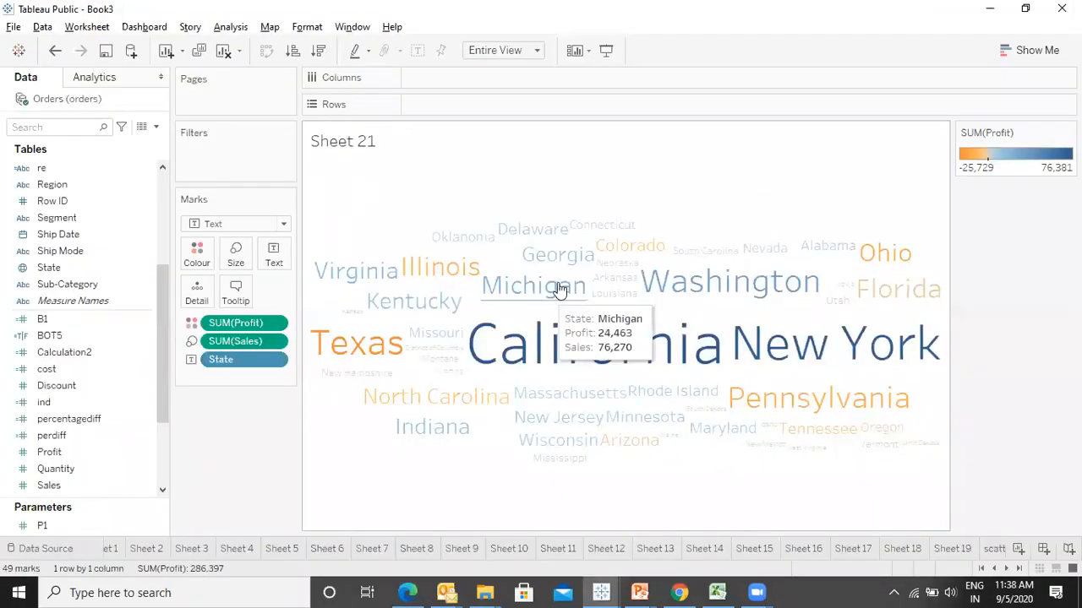
{"action": "left_click", "coordinate": [1018, 569]}
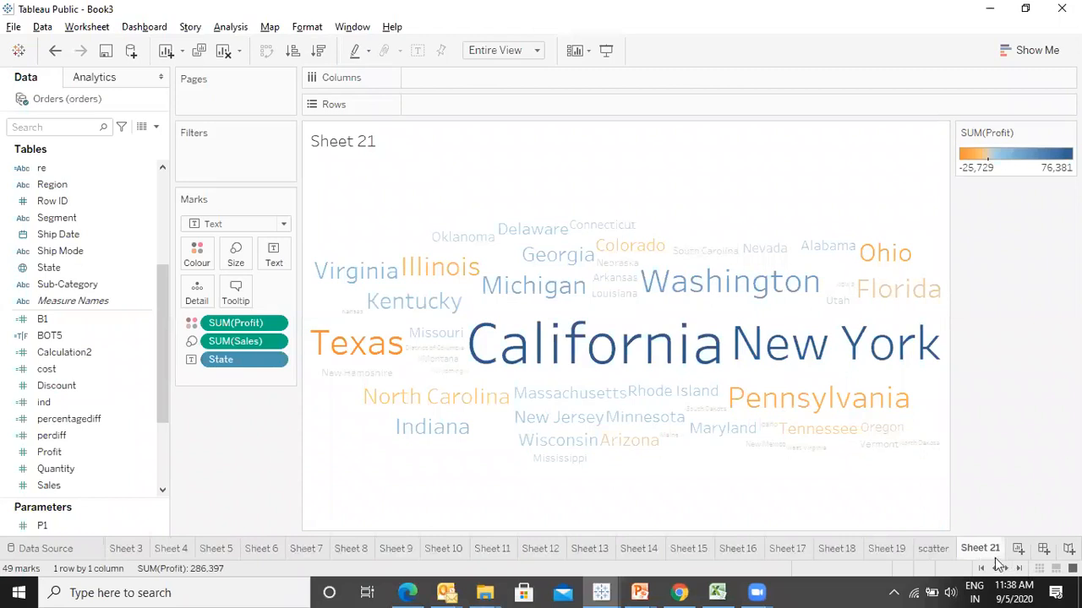
{"action": "type", "text": "word"}
{"action": "key", "text": "Return"}
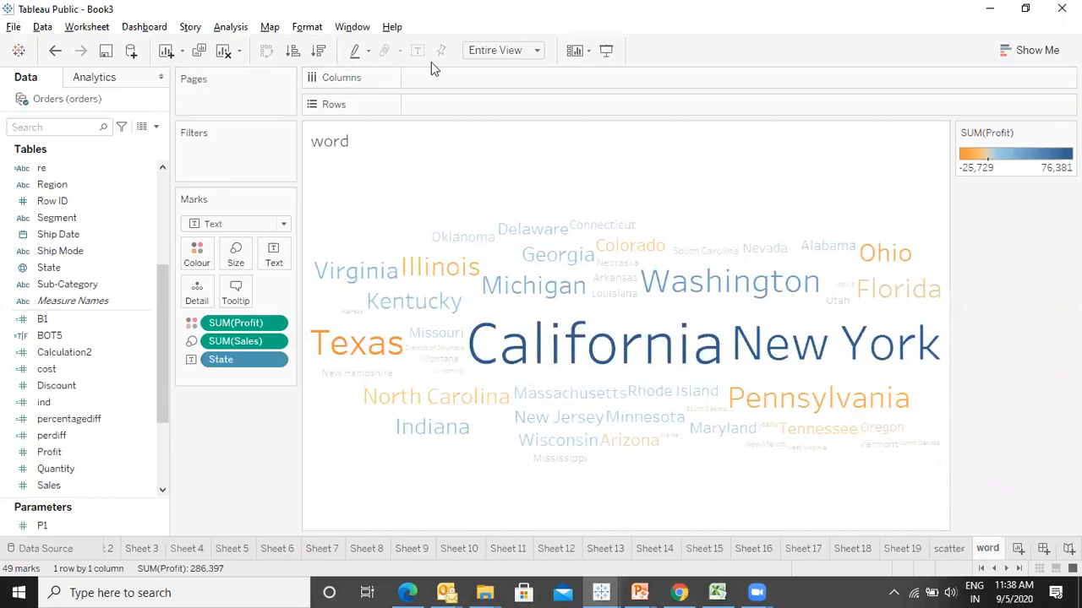
- Review the suggested chart types and the mark types available for the state word map
{"action": "left_click", "coordinate": [1005, 63]}
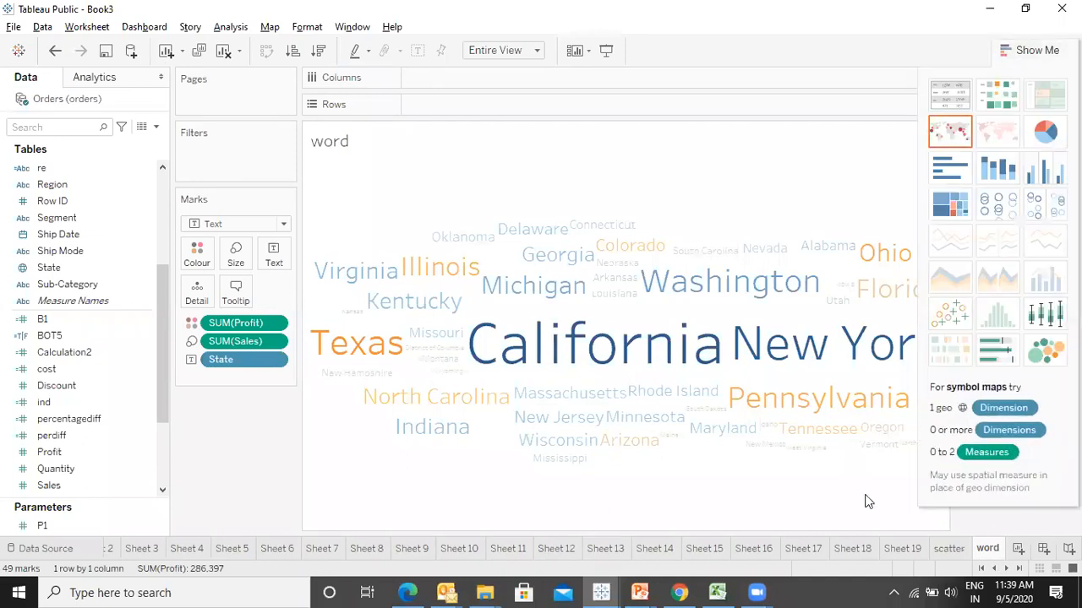
{"action": "left_click", "coordinate": [282, 223]}
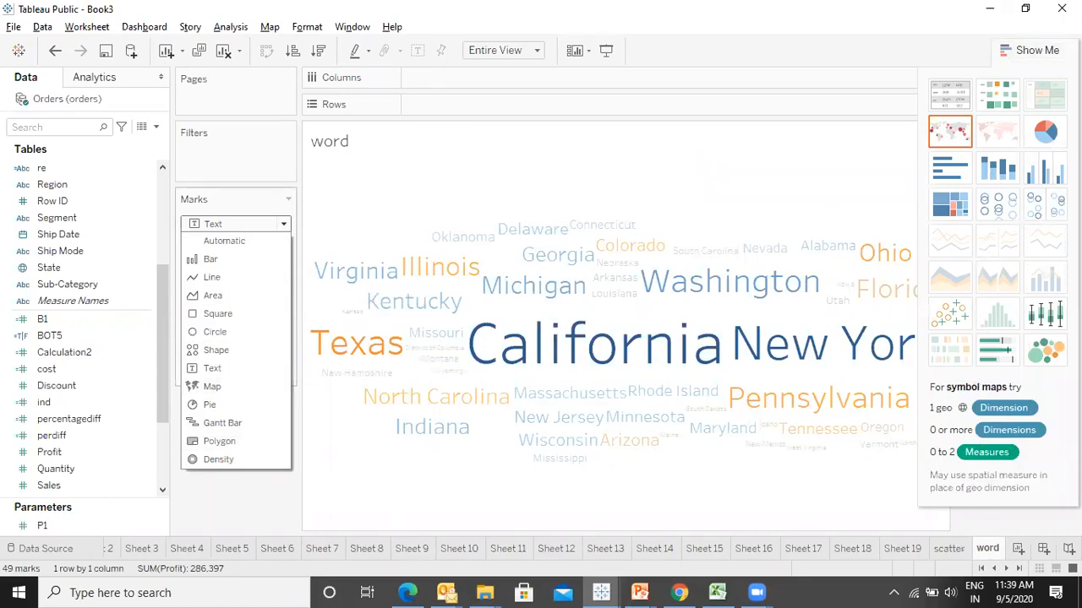
{"action": "left_click", "coordinate": [1048, 52]}
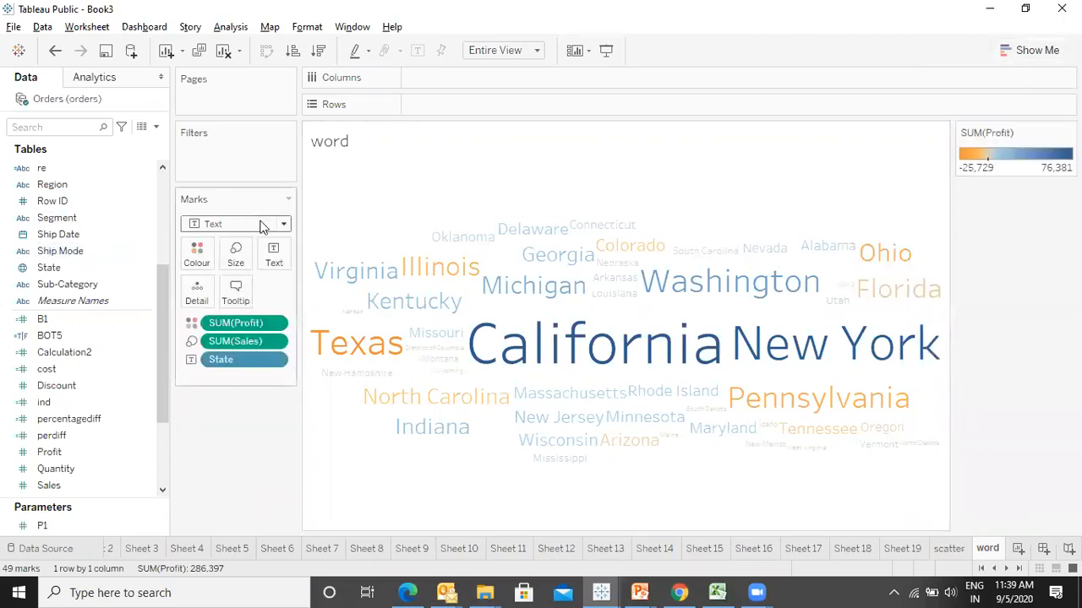
- Clear the word sheet, show Sub-Category as text and fit it to Entire View
{"action": "left_click", "coordinate": [224, 52]}
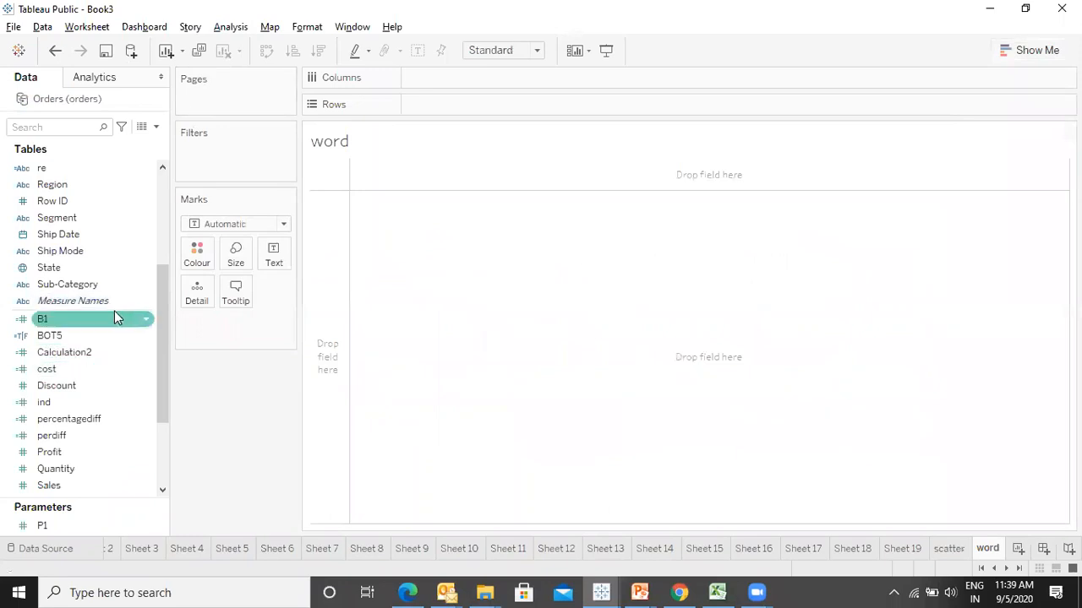
{"action": "left_click_drag", "start_coordinate": [71, 267], "coordinate": [273, 256]}
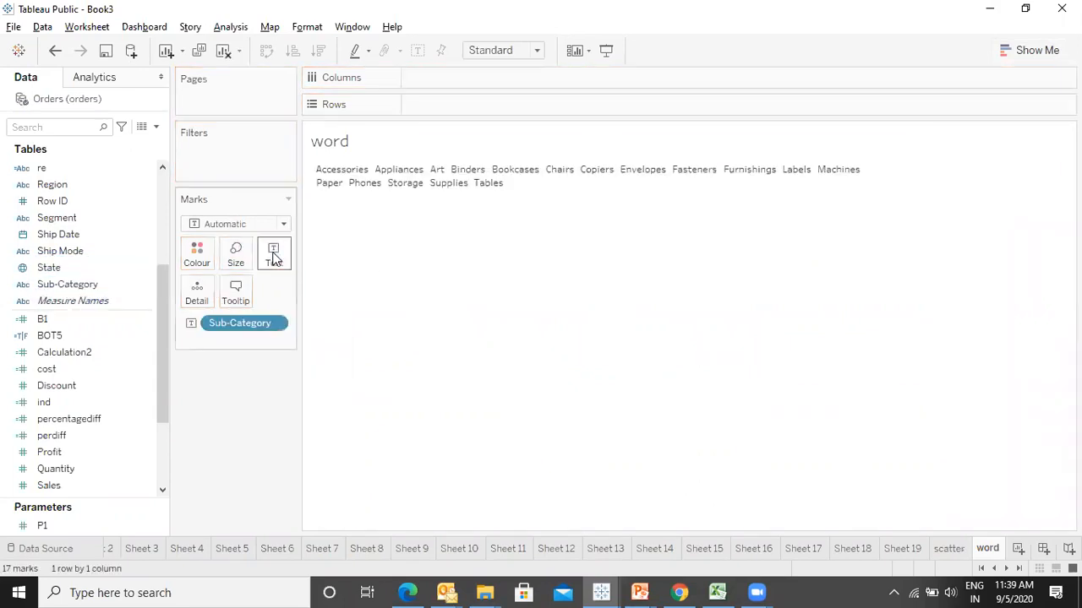
{"action": "left_click", "coordinate": [466, 53]}
{"action": "left_click", "coordinate": [499, 106]}
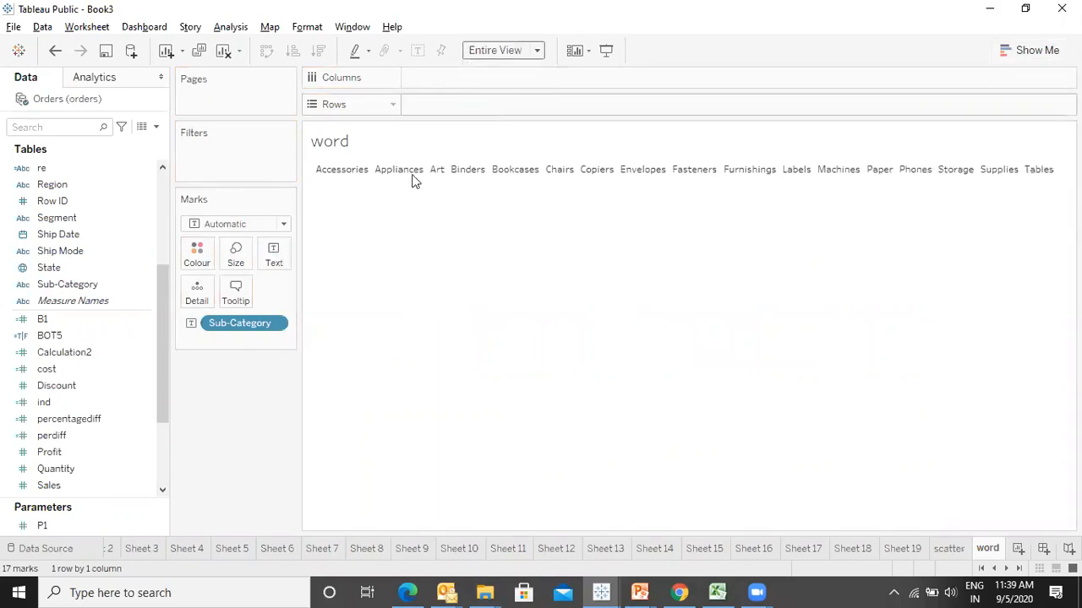
- Size the sub-categories by Sales and set the mark type to Text to form a word map
{"action": "left_click", "coordinate": [56, 487]}
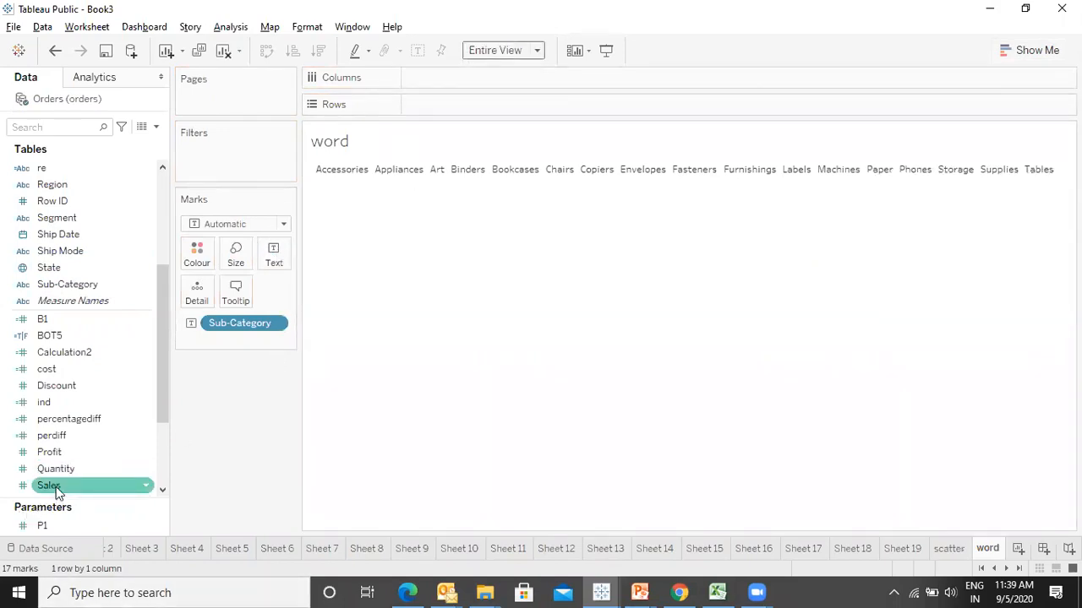
{"action": "left_click", "coordinate": [51, 454], "text": "ctrl"}
{"action": "left_click", "coordinate": [47, 485]}
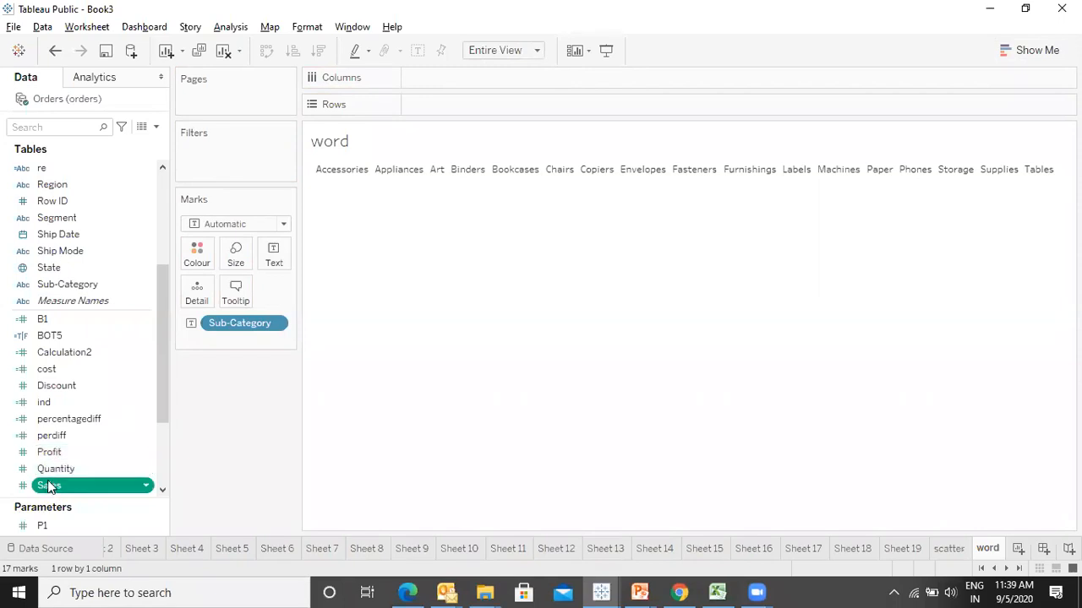
{"action": "left_click_drag", "start_coordinate": [47, 486], "coordinate": [228, 262]}
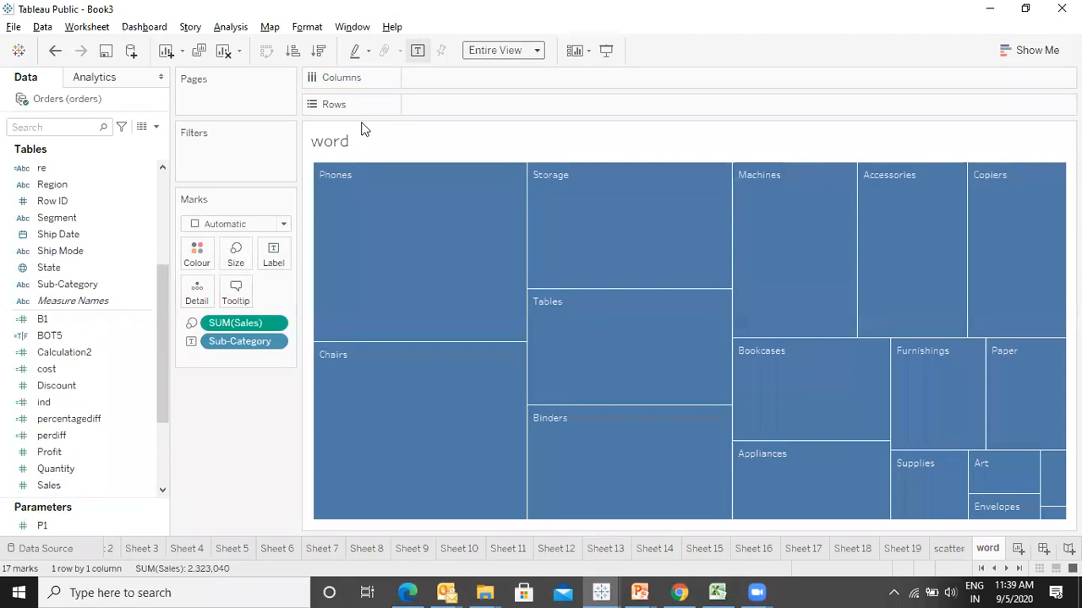
{"action": "left_click", "coordinate": [283, 225]}
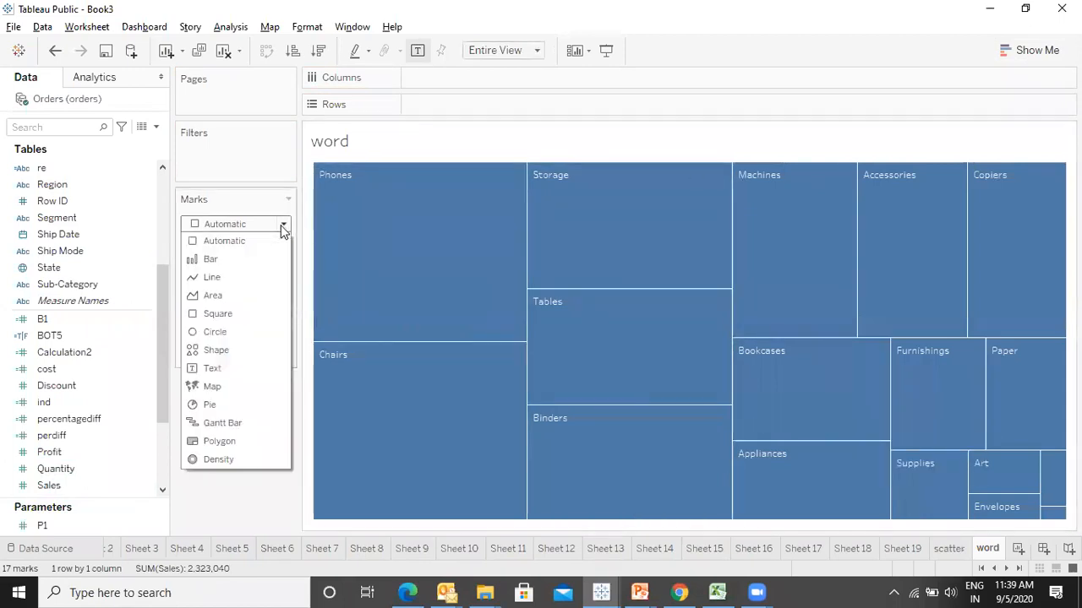
{"action": "left_click", "coordinate": [213, 370]}
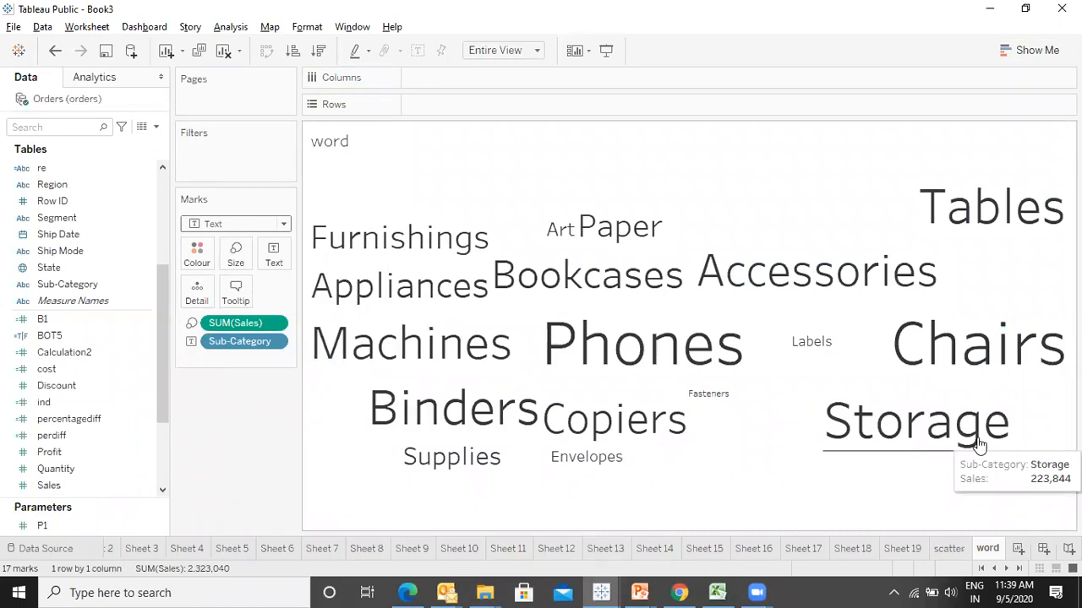
- Colour the sub-category names by Profit using the Red-Gold palette and view the word map in presentation mode
{"action": "left_click_drag", "start_coordinate": [46, 452], "coordinate": [197, 253]}
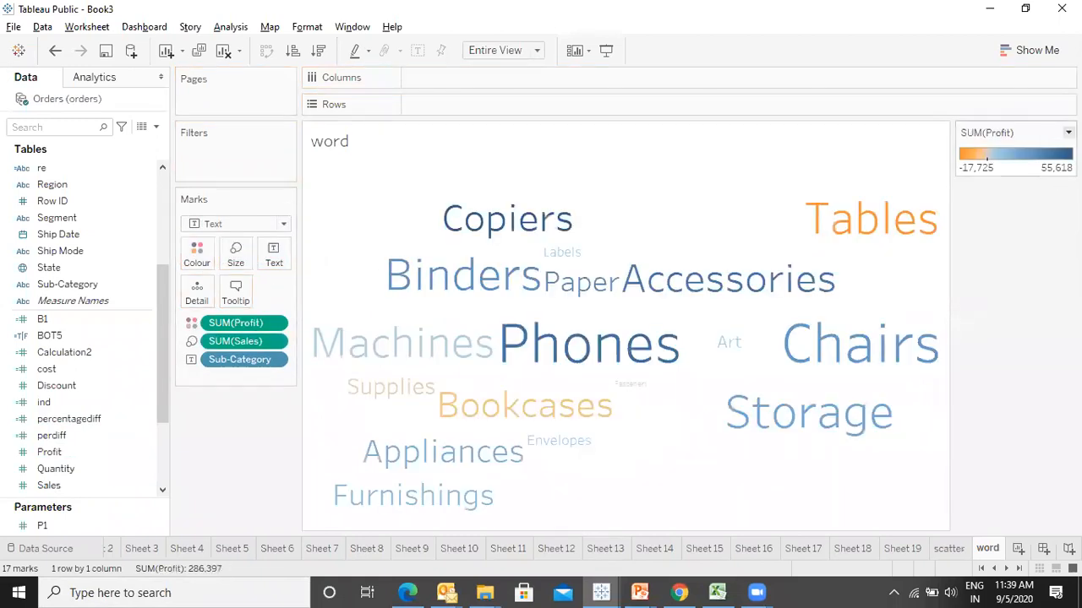
{"action": "left_click", "coordinate": [1068, 133]}
{"action": "left_click", "coordinate": [1010, 149]}
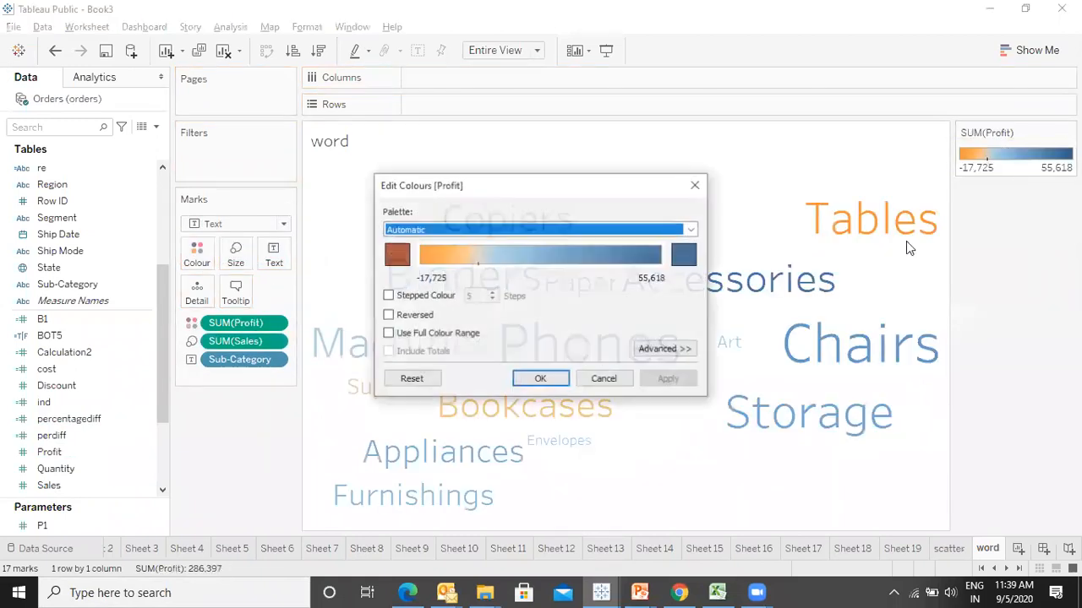
{"action": "left_click", "coordinate": [692, 229]}
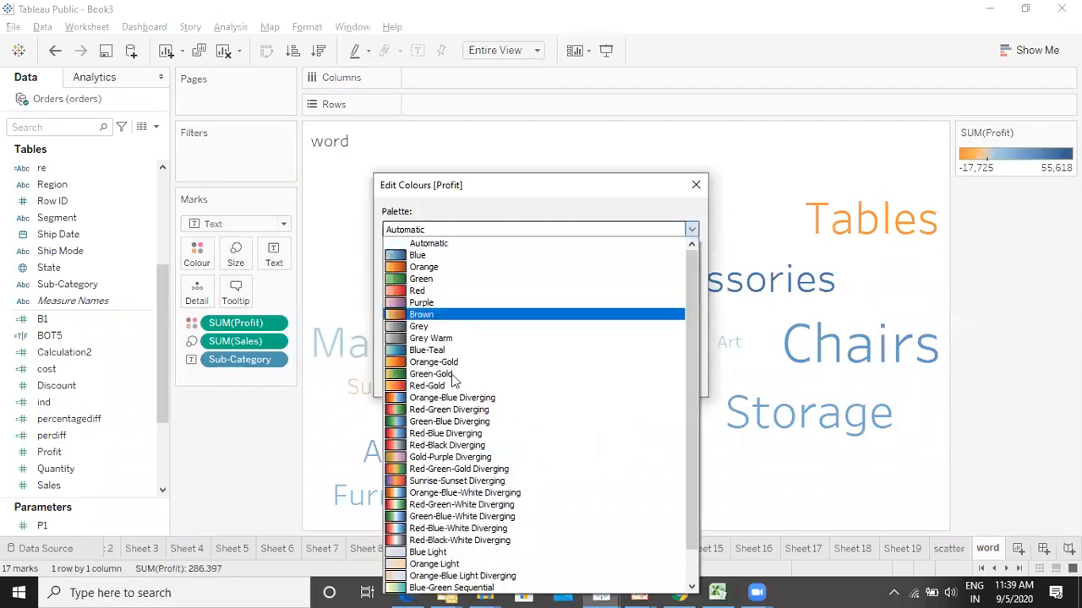
{"action": "left_click", "coordinate": [440, 386]}
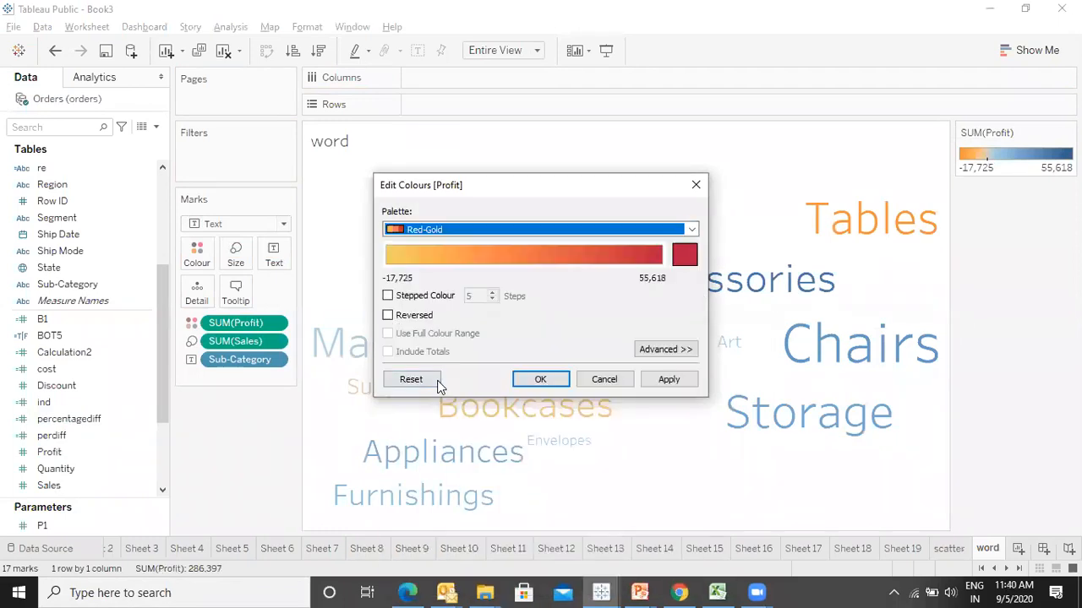
{"action": "left_click", "coordinate": [666, 381]}
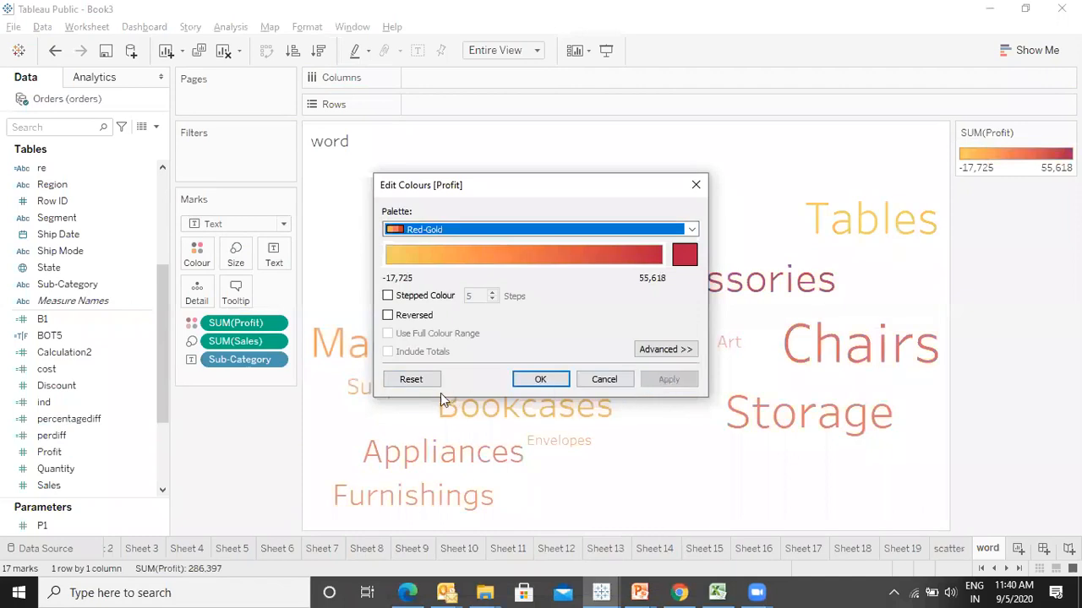
{"action": "left_click", "coordinate": [540, 379]}
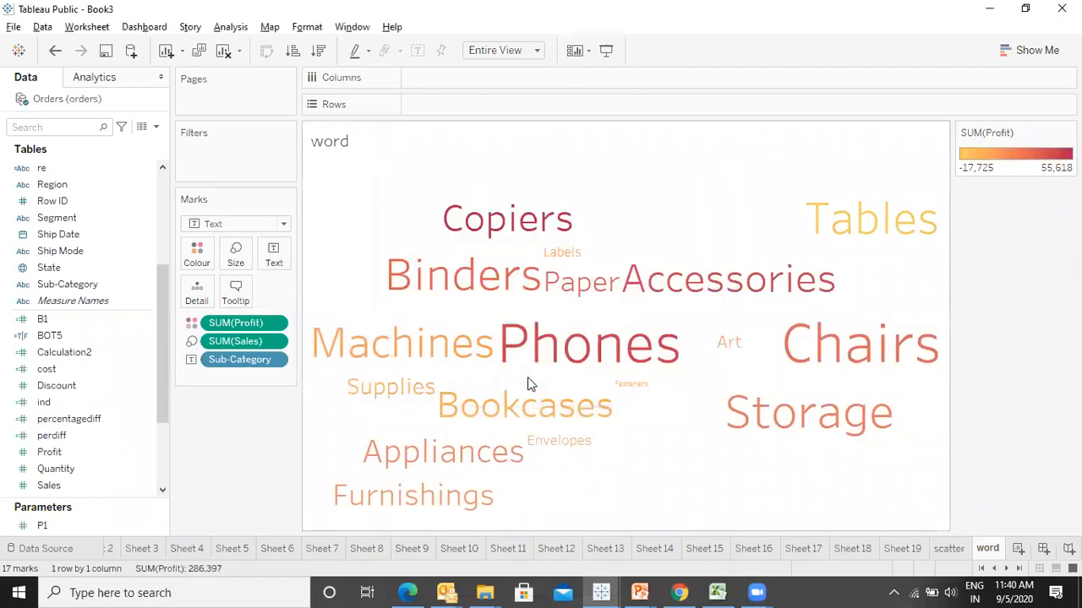
{"action": "key", "text": "F7"}
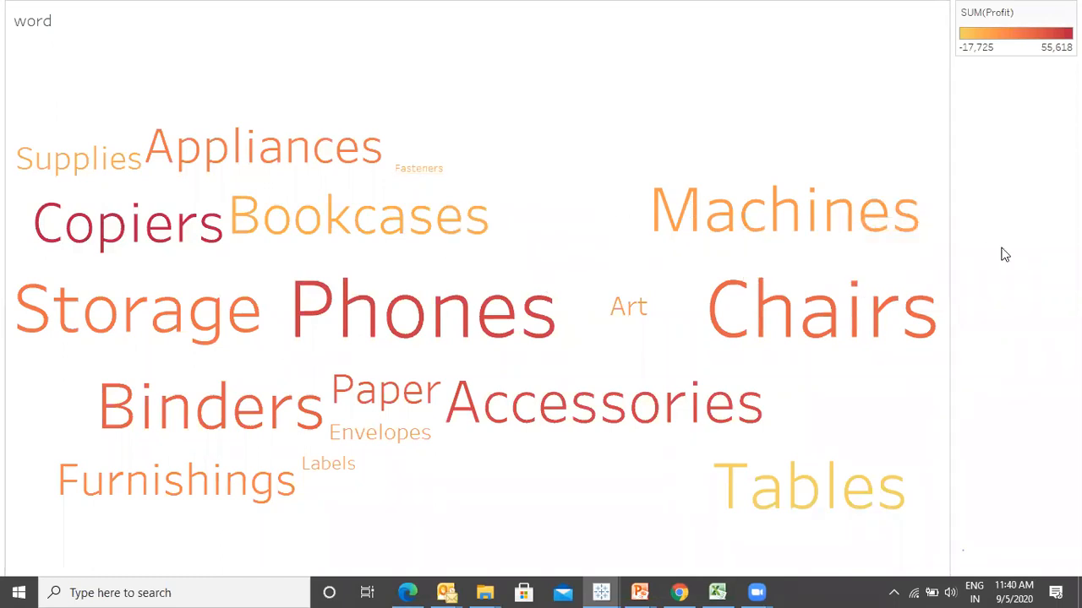
{"action": "key", "text": "Escape"}
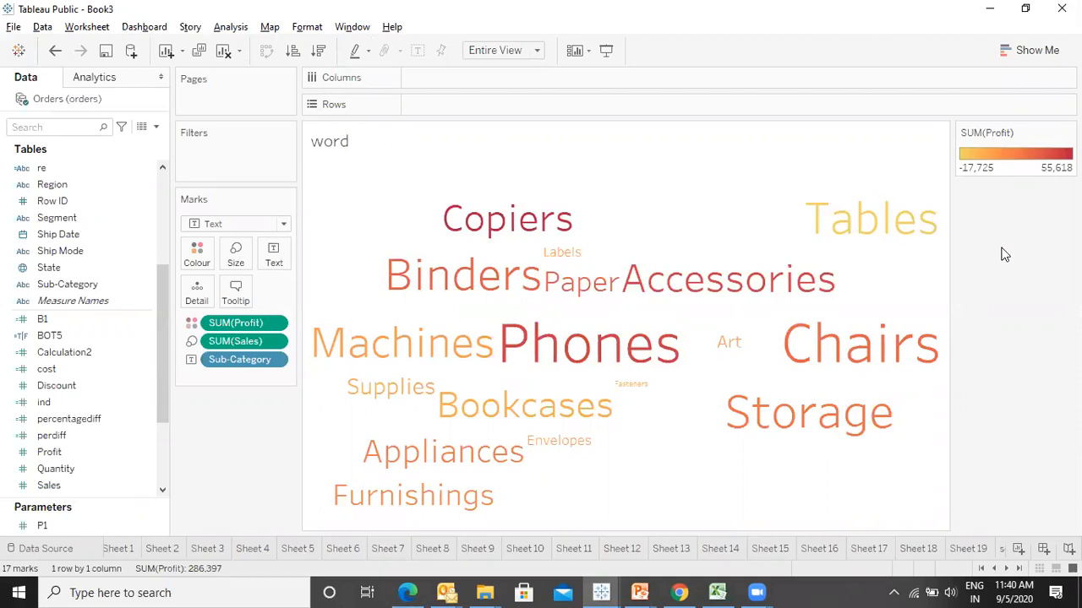
- Add a new worksheet and consult the Line Chart slide in PowerPoint before returning to Tableau
{"action": "left_click", "coordinate": [1018, 568]}
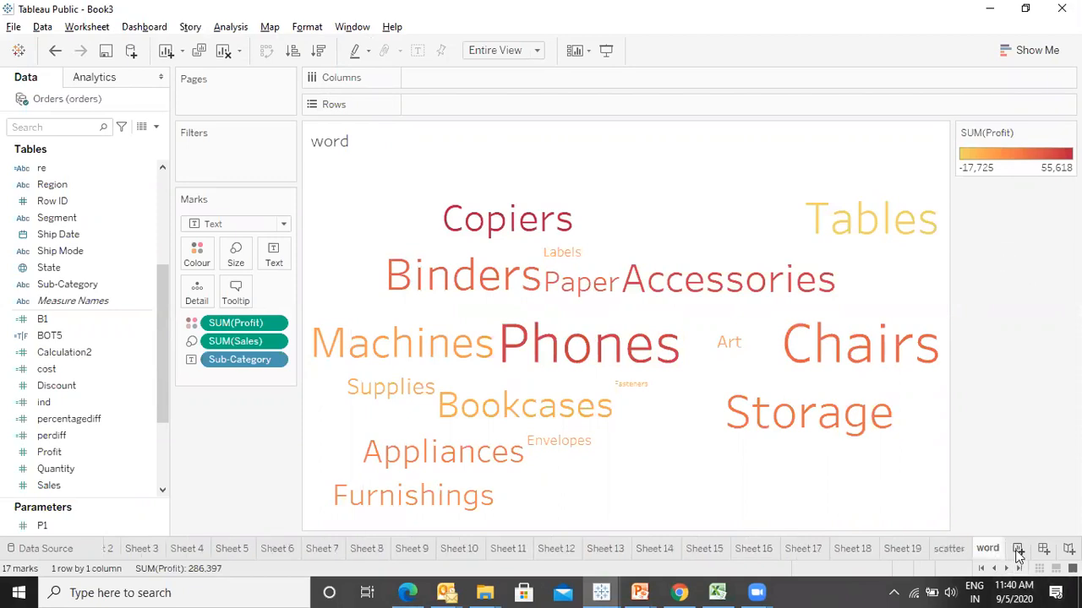
{"action": "left_click", "coordinate": [1018, 551]}
{"action": "key", "text": "alt+Tab"}
{"action": "key", "text": "Right"}
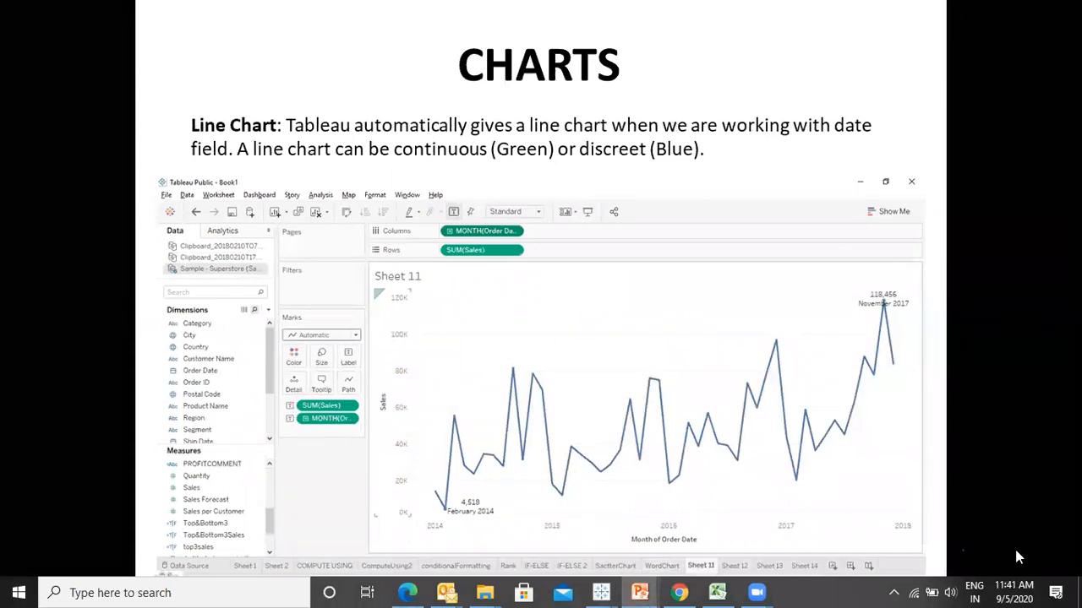
{"action": "key", "text": "alt+Tab"}
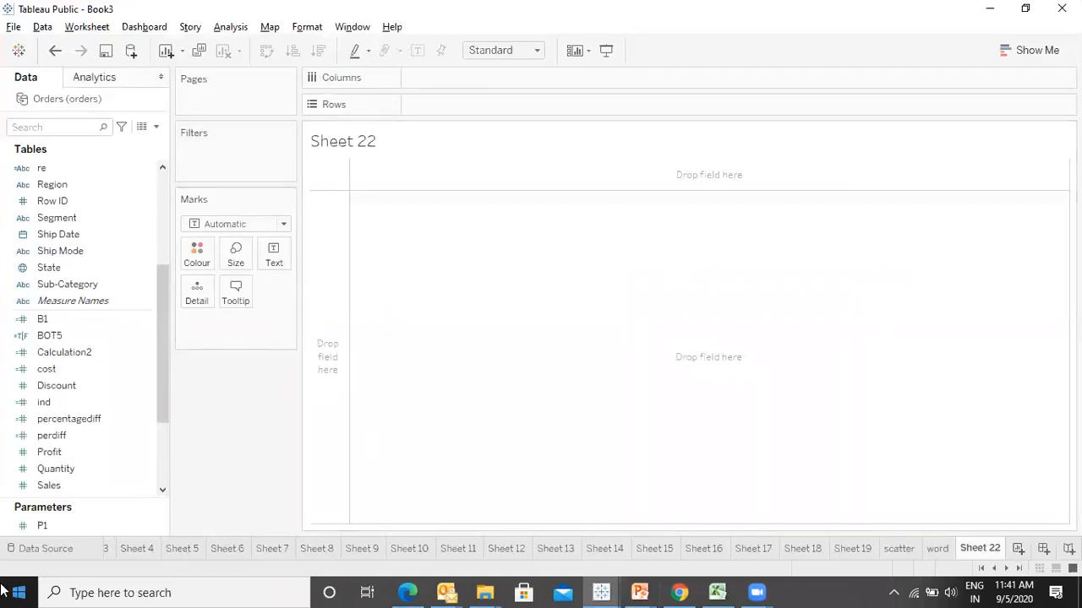
{"action": "left_click_drag", "start_coordinate": [164, 406], "coordinate": [161, 468]}
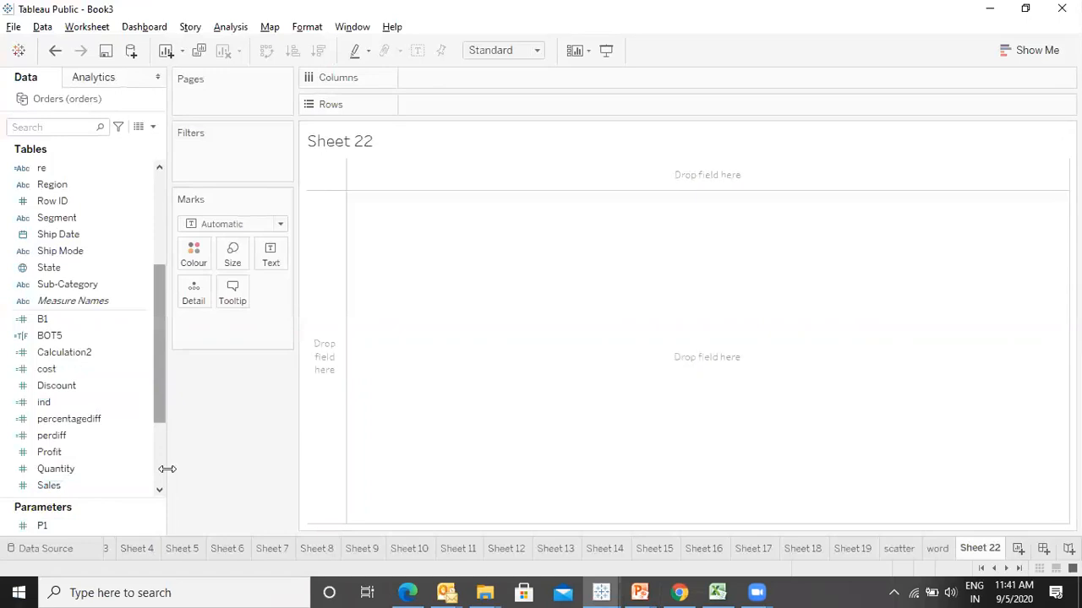
{"action": "left_click", "coordinate": [118, 473]}
{"action": "double_click", "coordinate": [88, 488]}
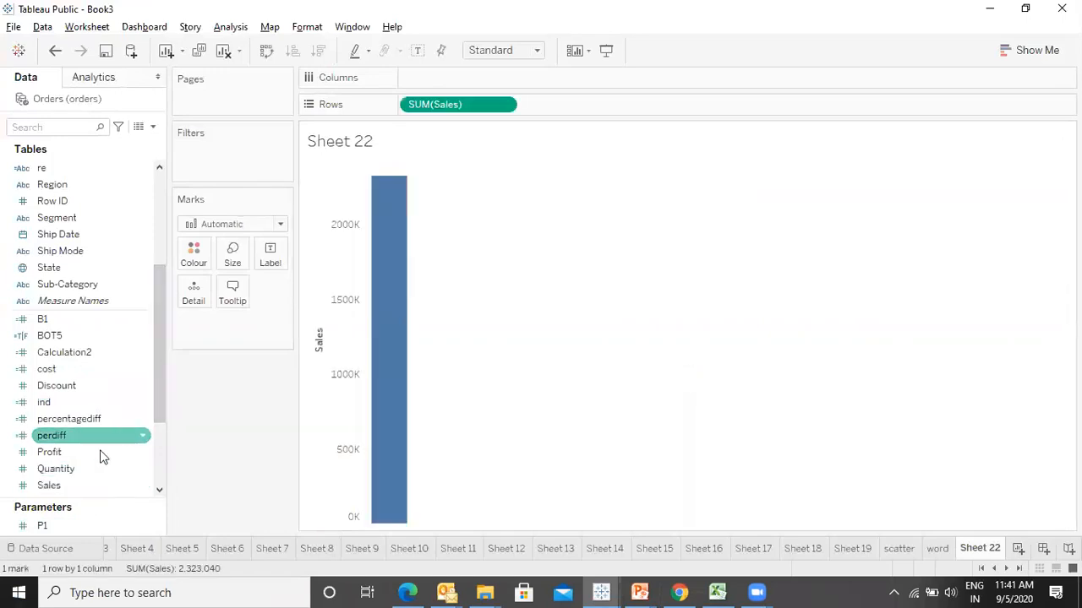
{"action": "left_click", "coordinate": [226, 53]}
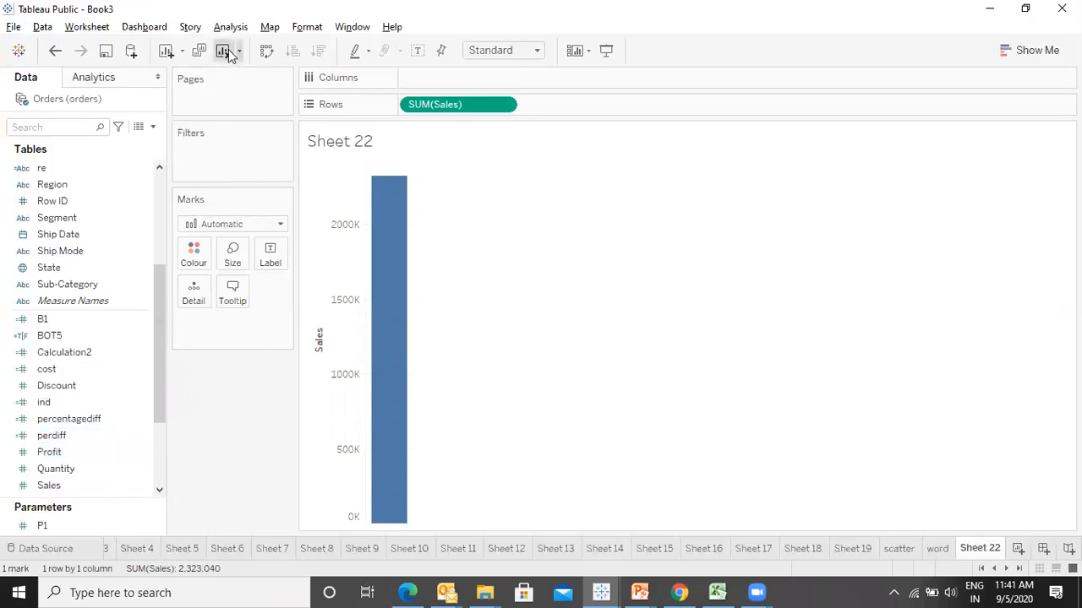
- Chart Profit by Sub-Category as bars on the new sheet and clear the sheet
{"action": "double_click", "coordinate": [71, 451]}
{"action": "double_click", "coordinate": [96, 290]}
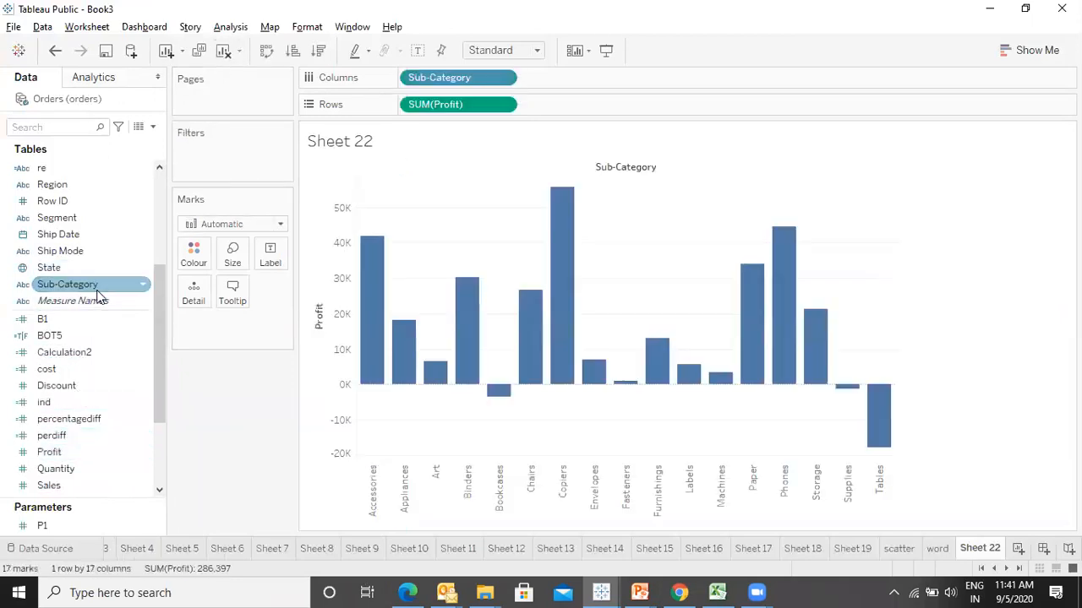
{"action": "left_click", "coordinate": [226, 53]}
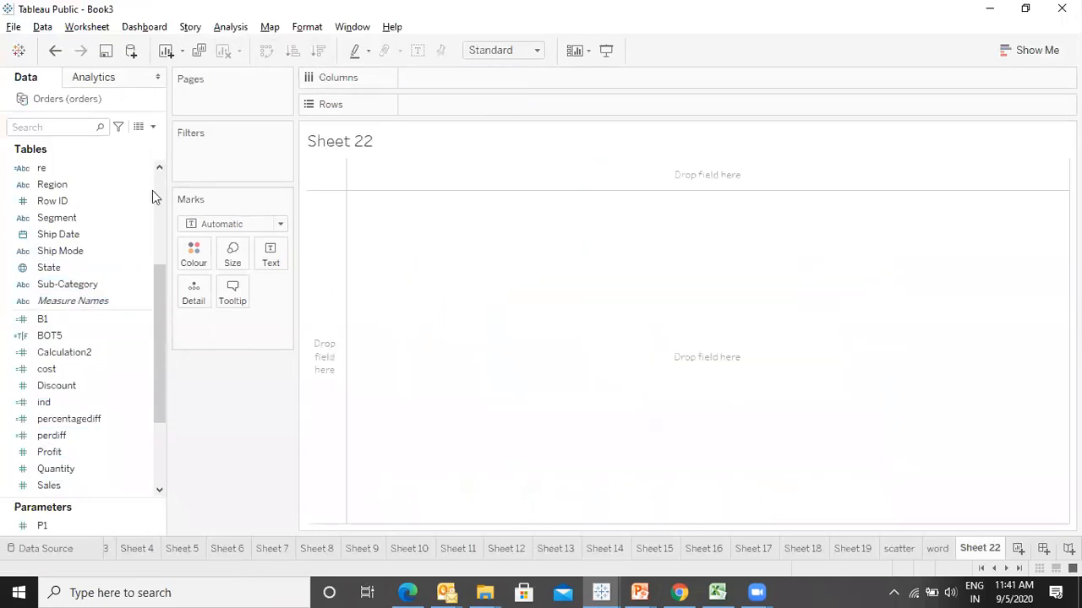
- Chart Profit by year of Order Date as a line and fit the chart to the entire view
{"action": "double_click", "coordinate": [64, 455]}
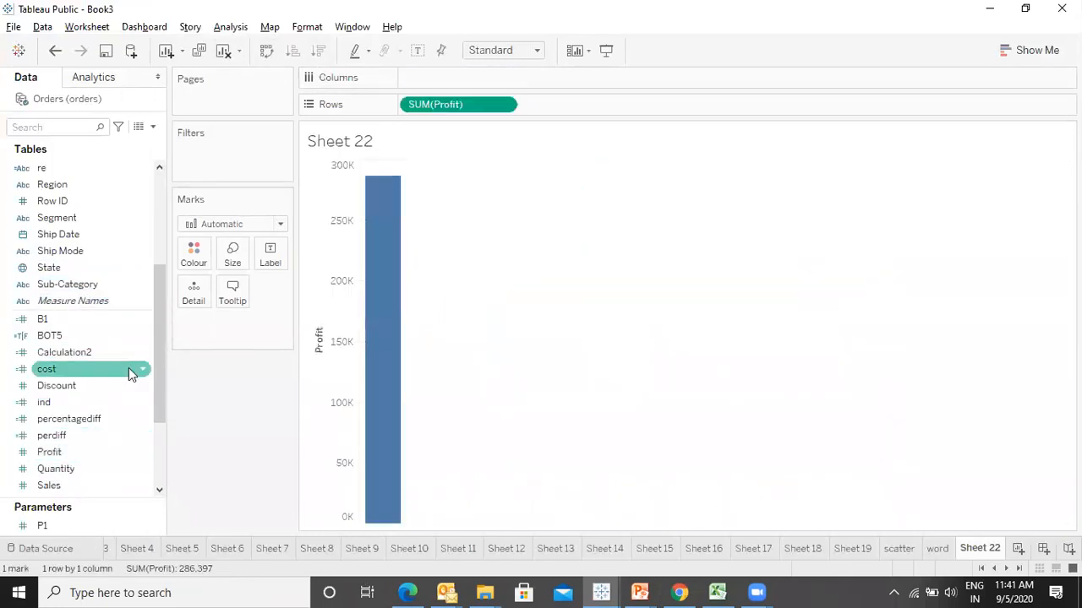
{"action": "left_click_drag", "start_coordinate": [154, 346], "coordinate": [156, 232]}
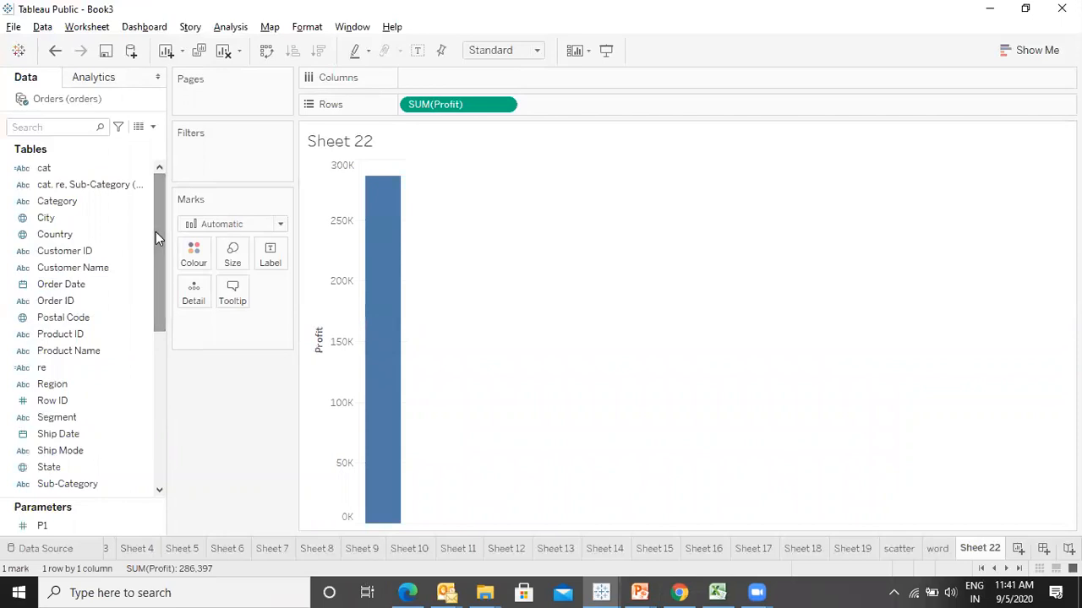
{"action": "double_click", "coordinate": [85, 287]}
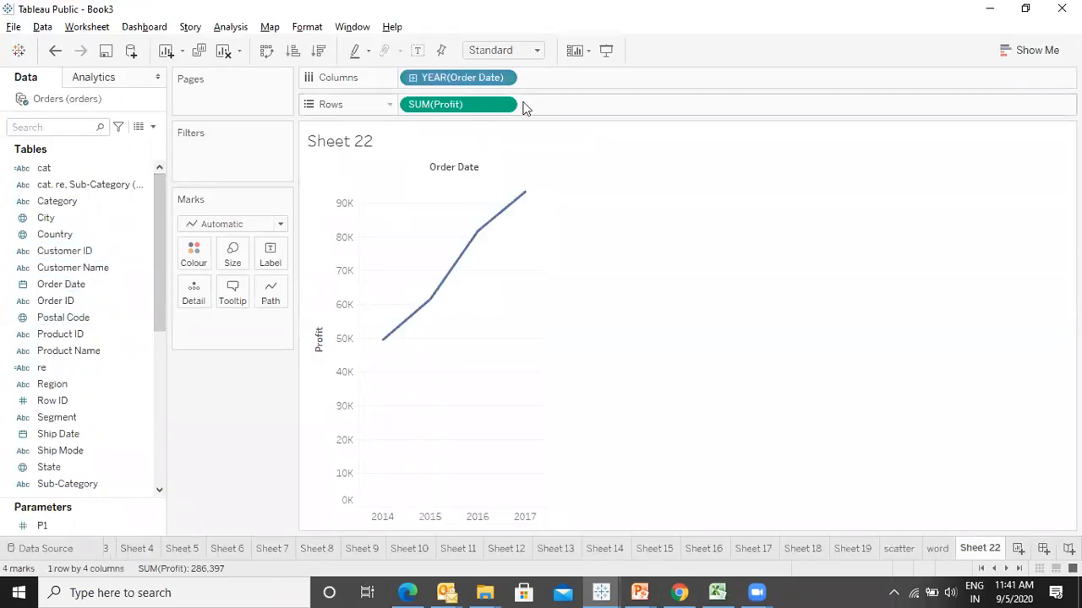
{"action": "left_click", "coordinate": [530, 51]}
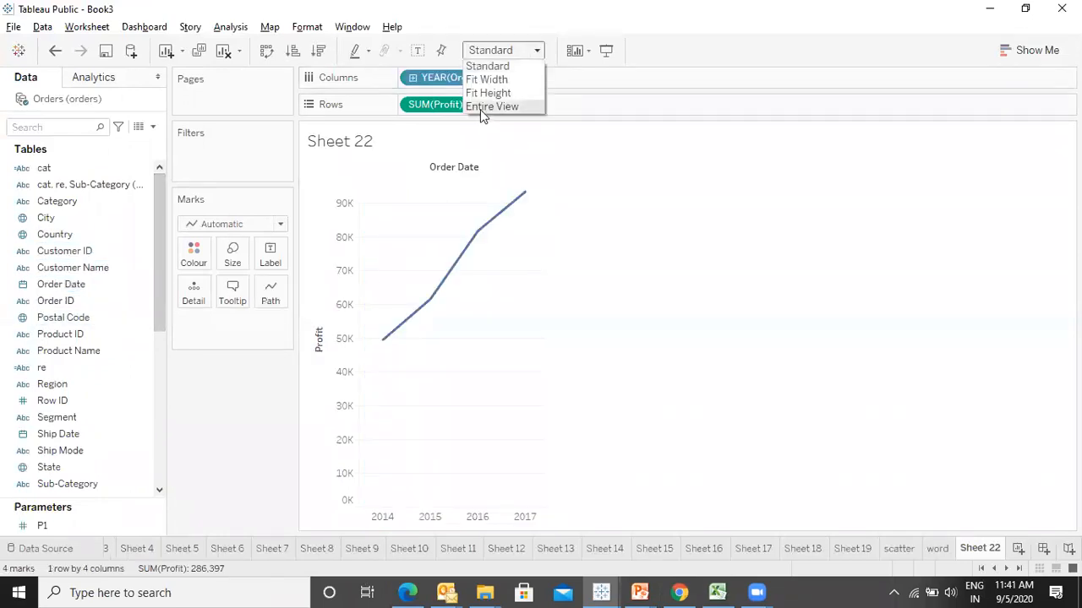
{"action": "left_click", "coordinate": [484, 108]}
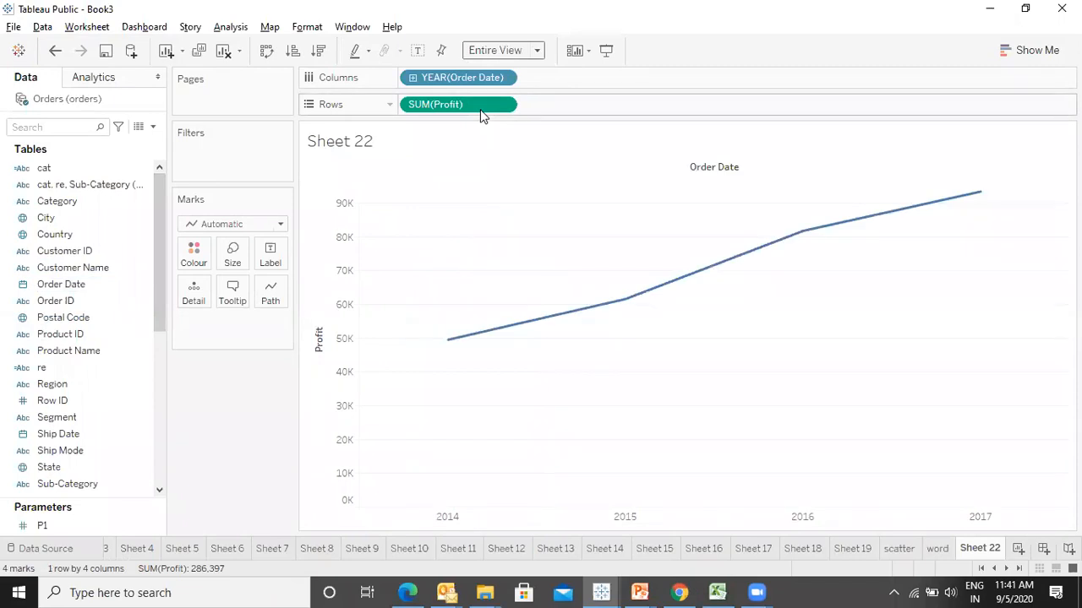
- Drill Order Date down to quarters and months, and collapse it back to years
{"action": "left_click", "coordinate": [412, 77]}
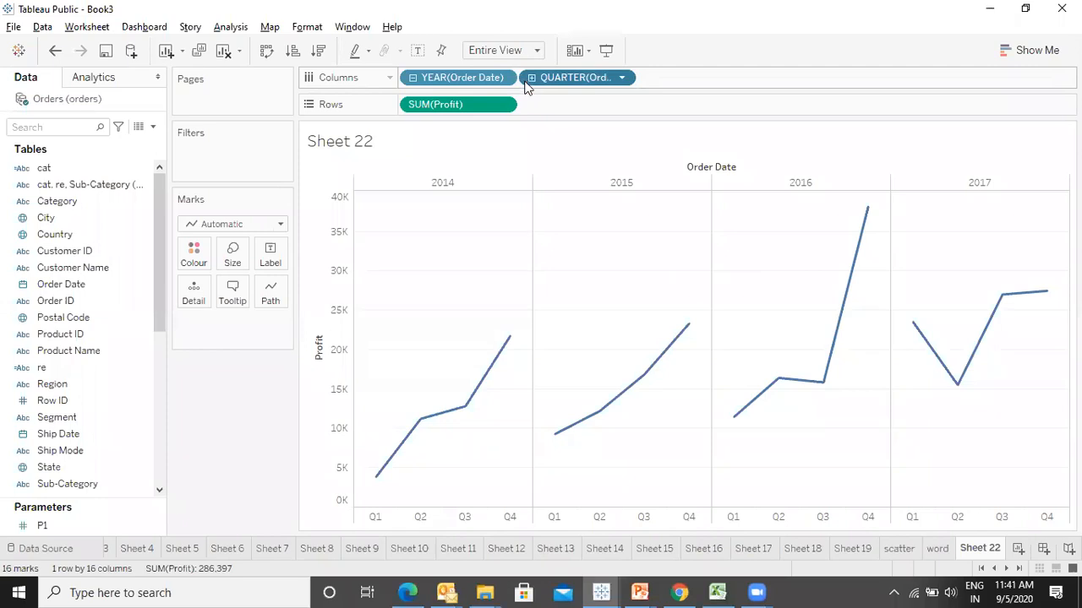
{"action": "left_click", "coordinate": [532, 77]}
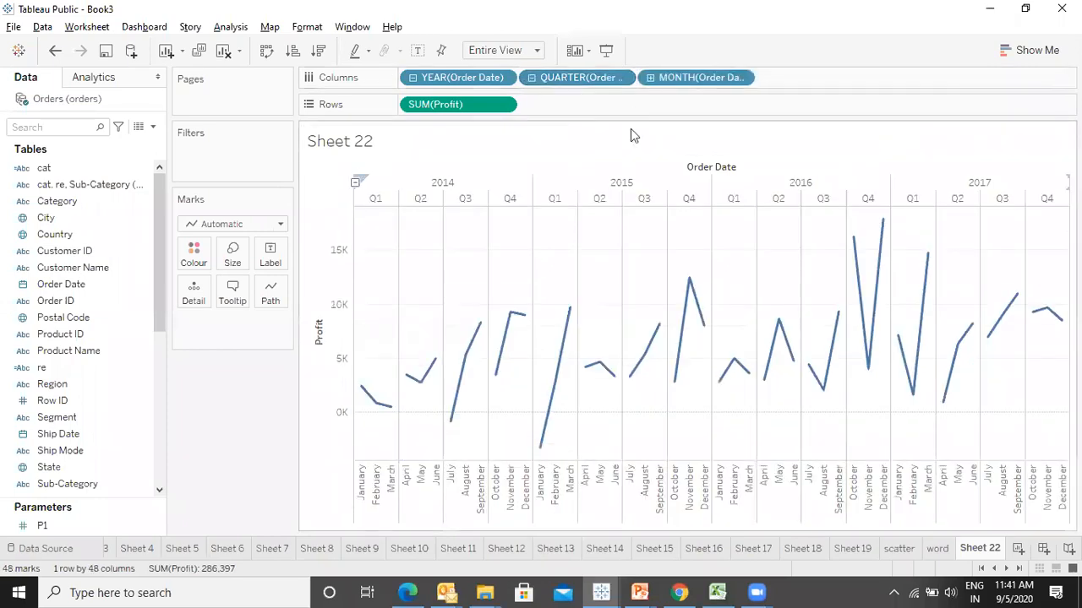
{"action": "left_click", "coordinate": [413, 77]}
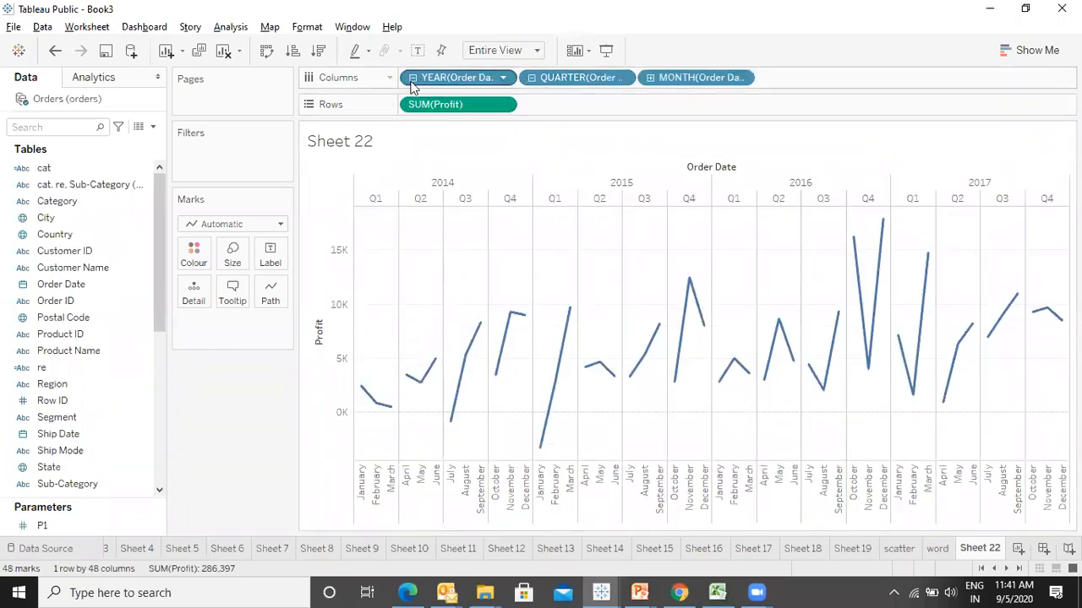
{"action": "left_click", "coordinate": [412, 81]}
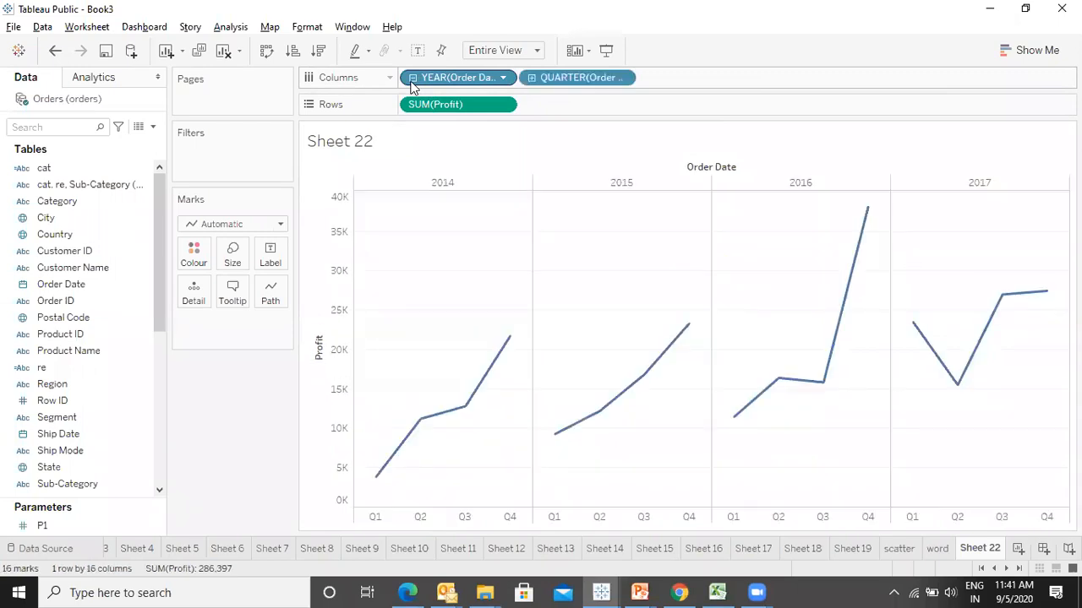
{"action": "left_click", "coordinate": [412, 78]}
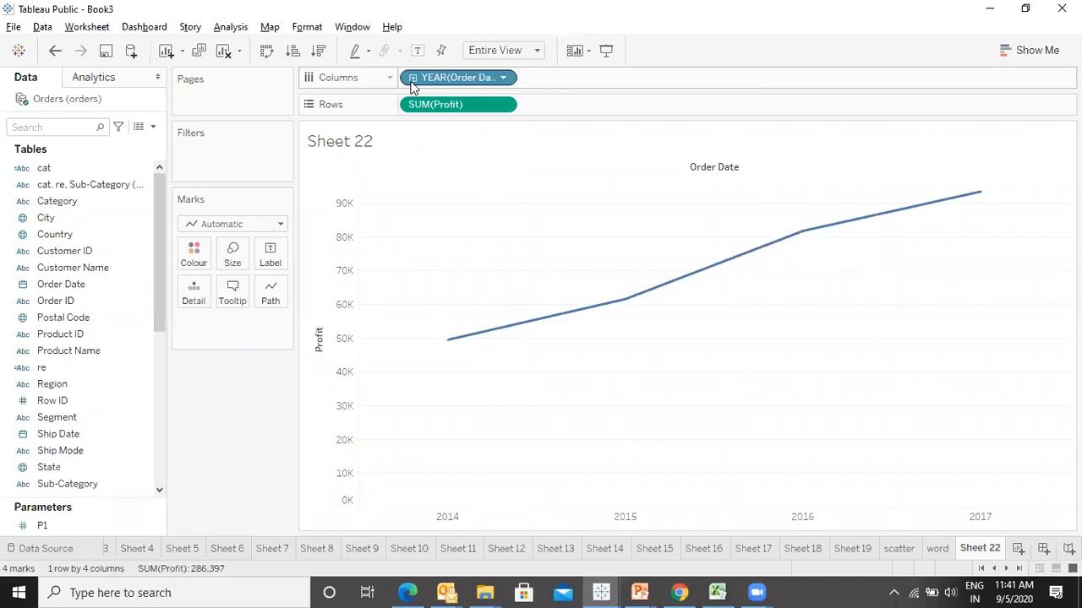
- Switch Order Date on the columns to continuous month and label the line with Profit
{"action": "left_click", "coordinate": [502, 78]}
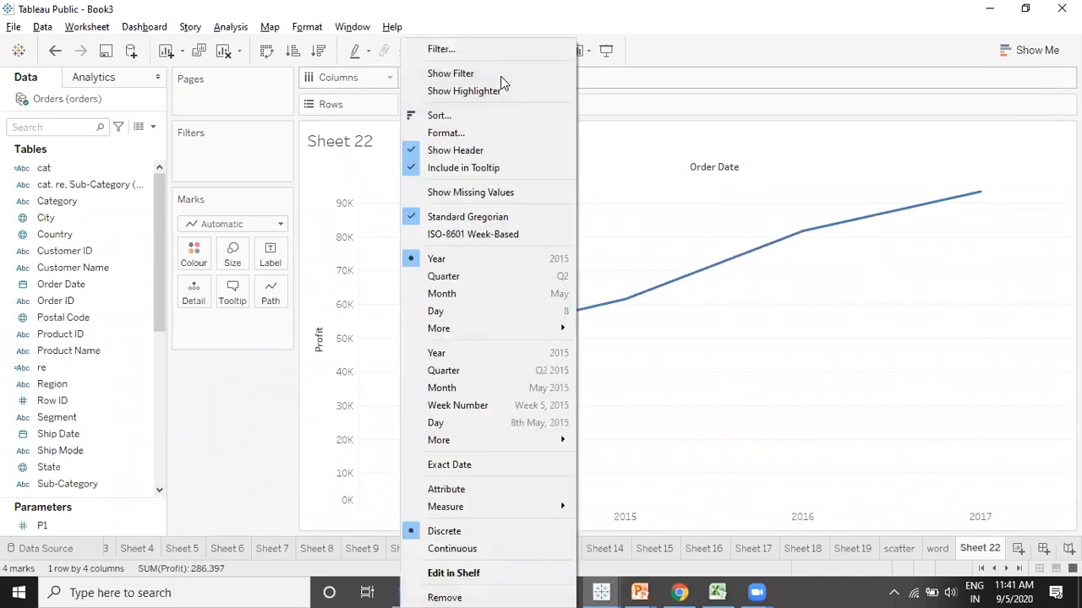
{"action": "left_click", "coordinate": [440, 387]}
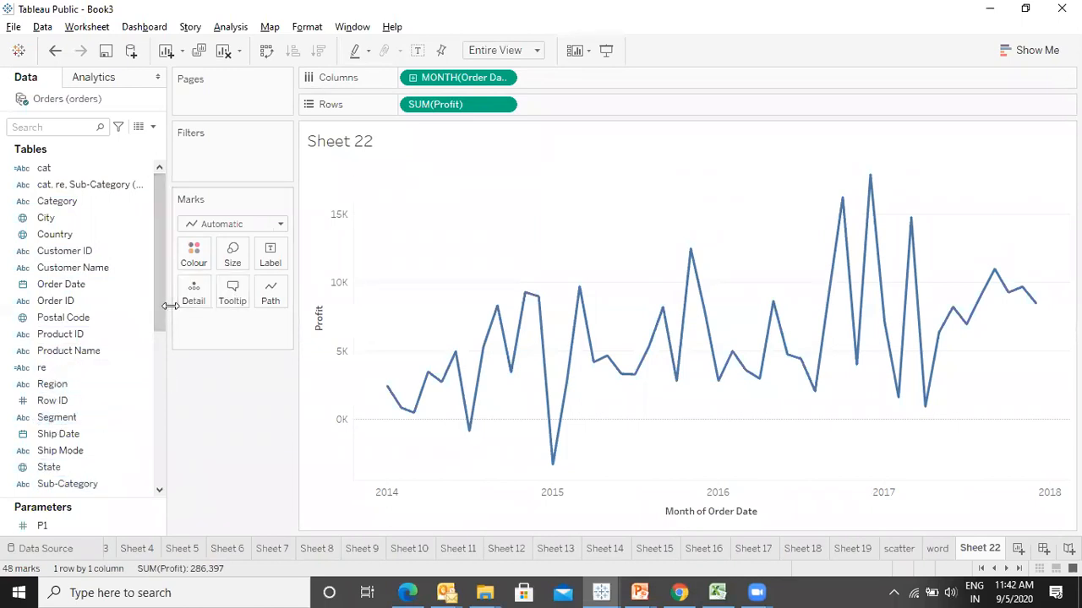
{"action": "left_click_drag", "start_coordinate": [161, 316], "coordinate": [164, 489]}
{"action": "left_click_drag", "start_coordinate": [79, 321], "coordinate": [270, 269]}
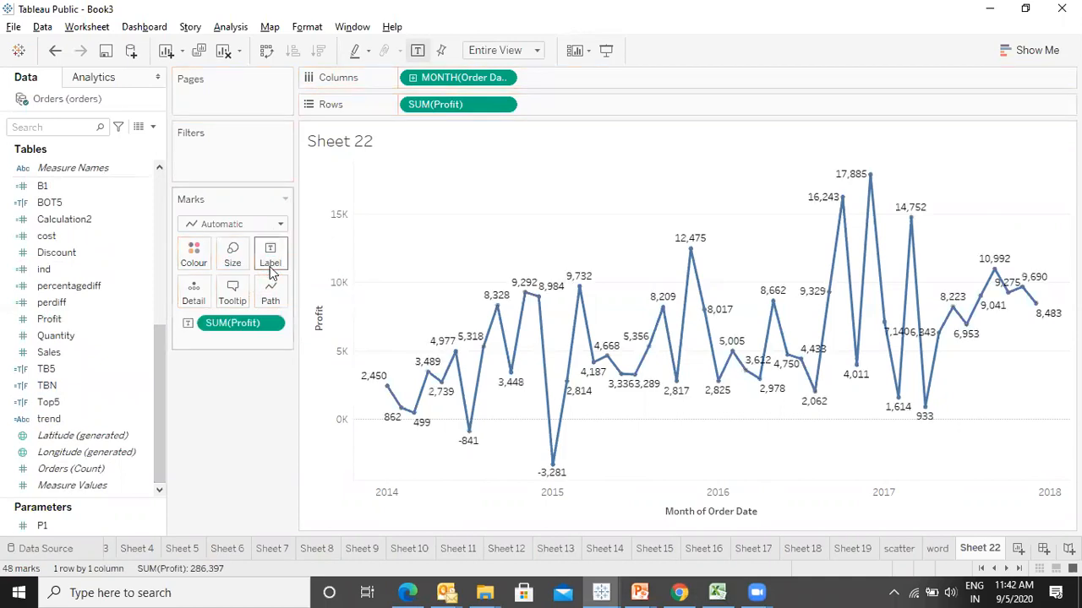
- Apply the percent of total quick table calculation to the Profit labels
{"action": "mouse_move", "coordinate": [453, 359]}
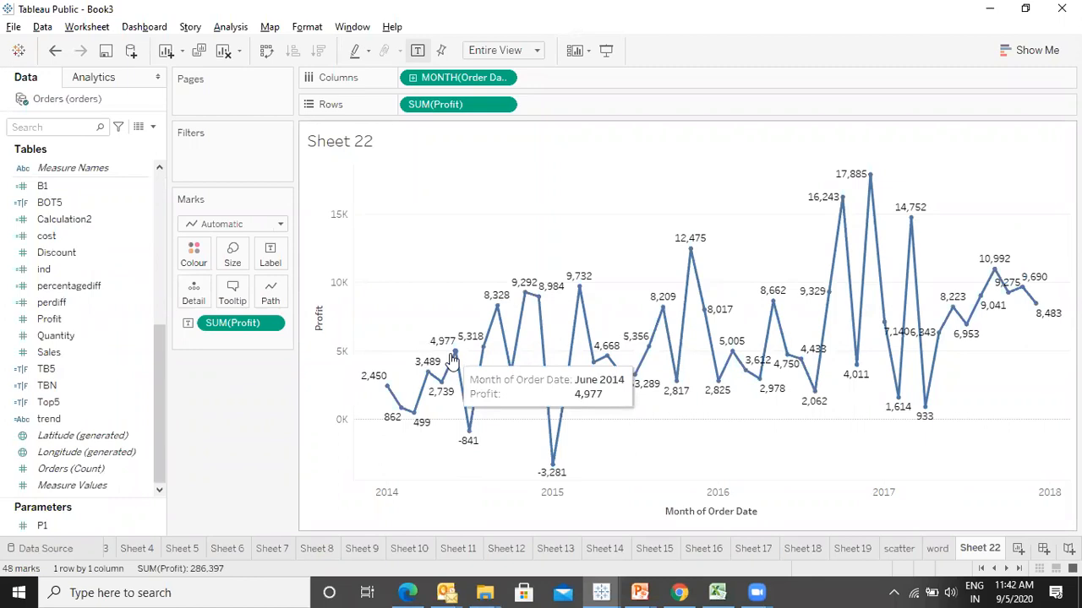
{"action": "left_click", "coordinate": [273, 324]}
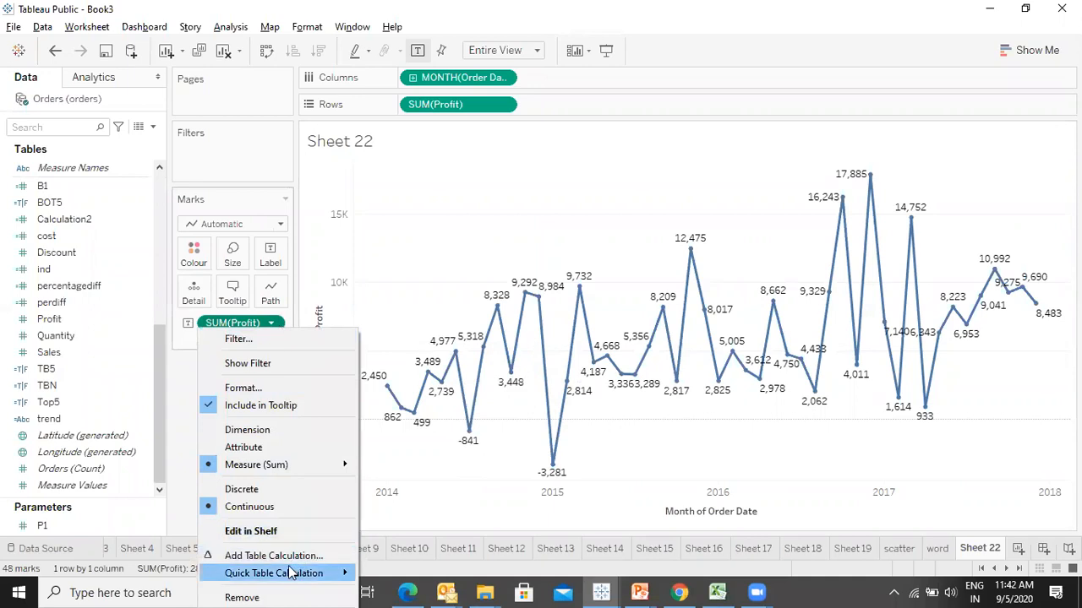
{"action": "mouse_move", "coordinate": [290, 574]}
{"action": "left_click", "coordinate": [412, 477]}
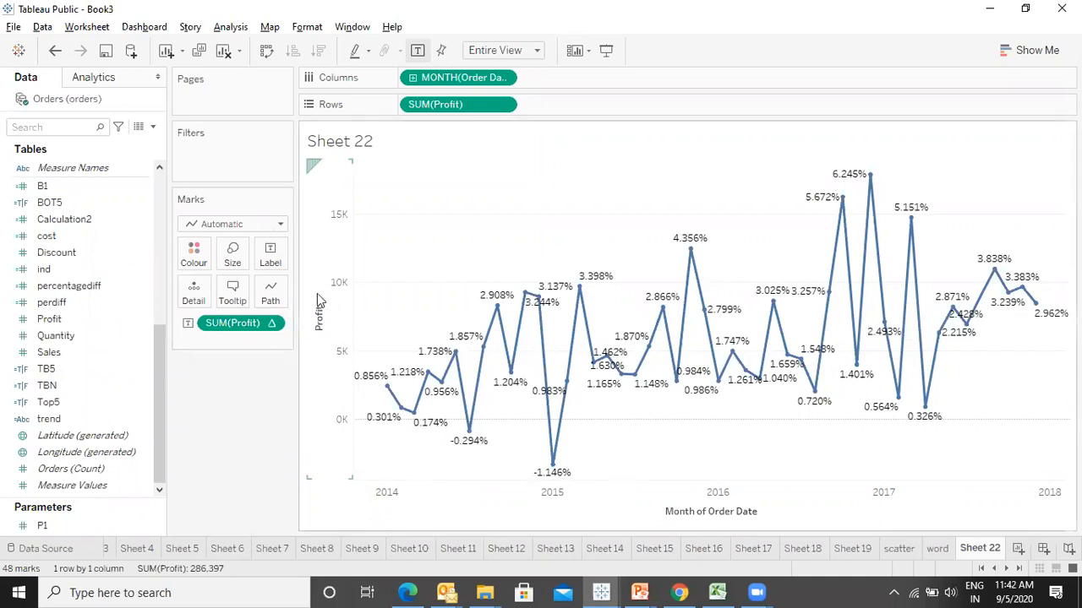
- Format the Profit labels' default numbers as Percentage with 1 decimal place and close the formatting pane
{"action": "right_click", "coordinate": [269, 324]}
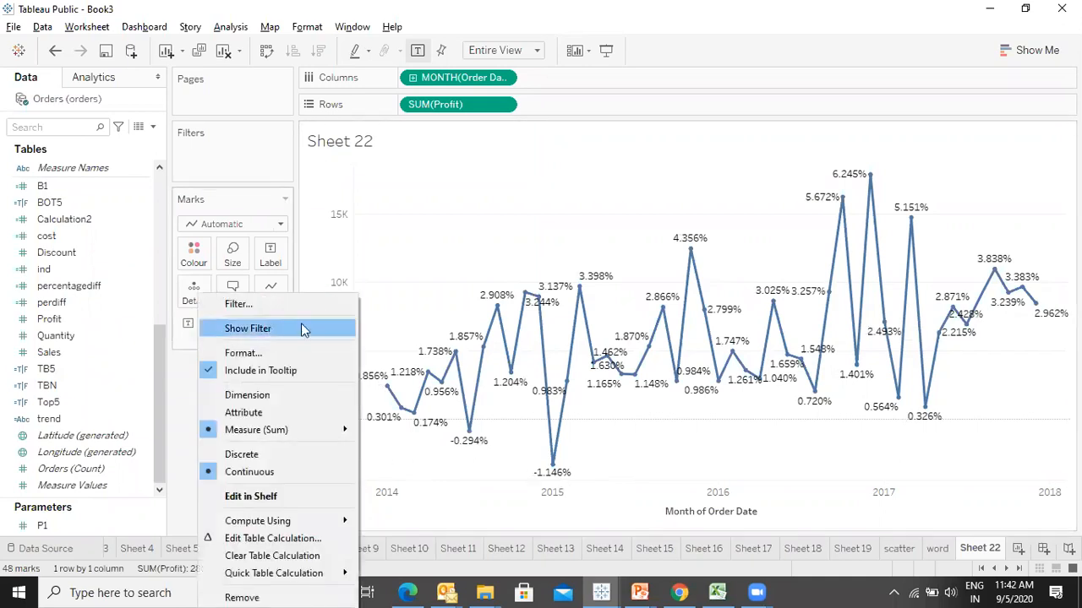
{"action": "left_click", "coordinate": [490, 294]}
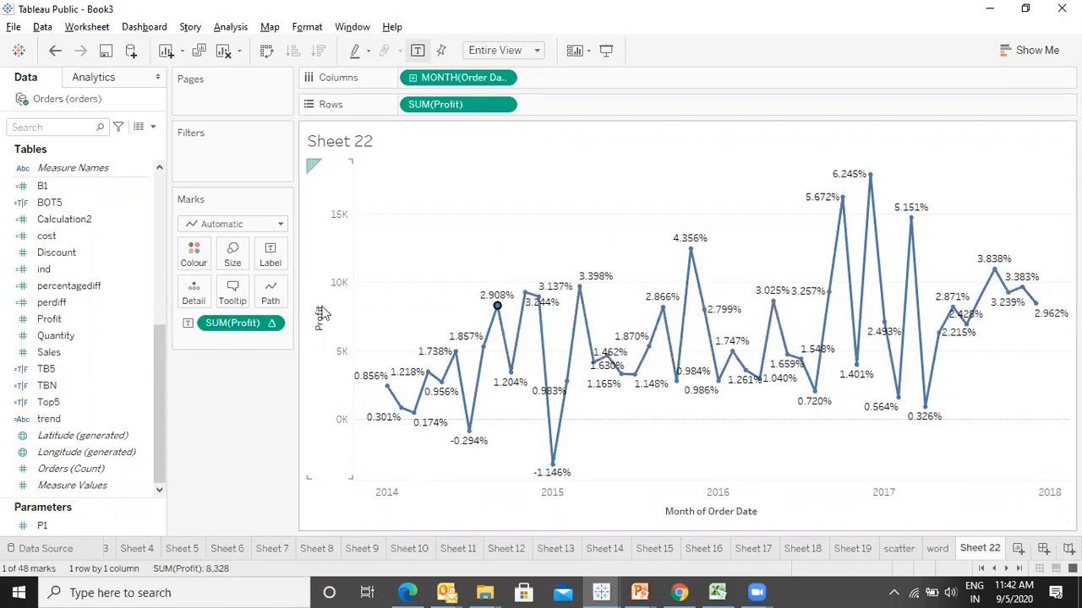
{"action": "right_click", "coordinate": [278, 331]}
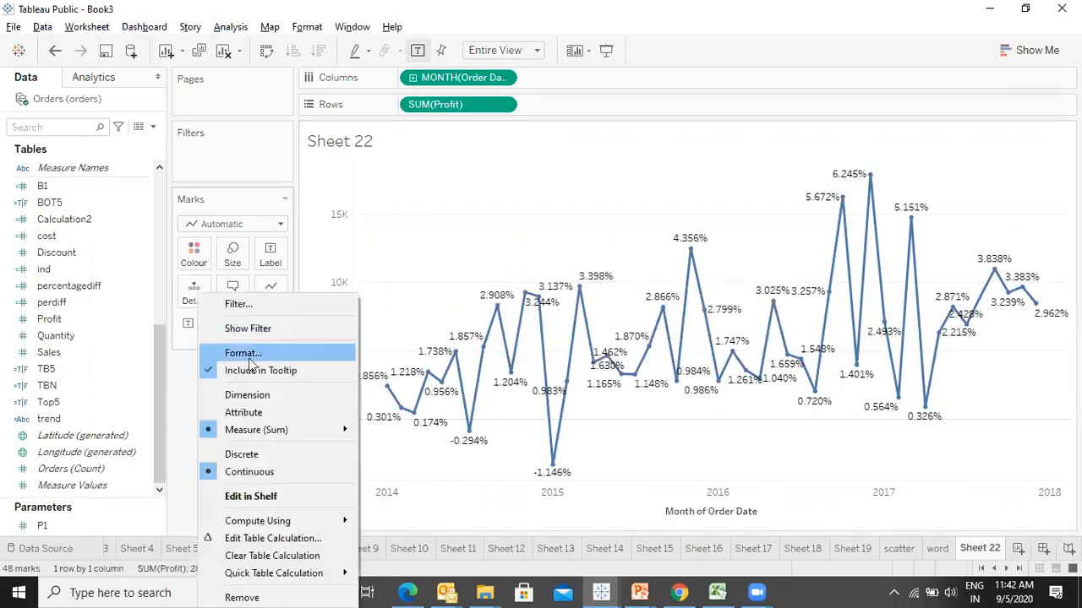
{"action": "left_click", "coordinate": [245, 354]}
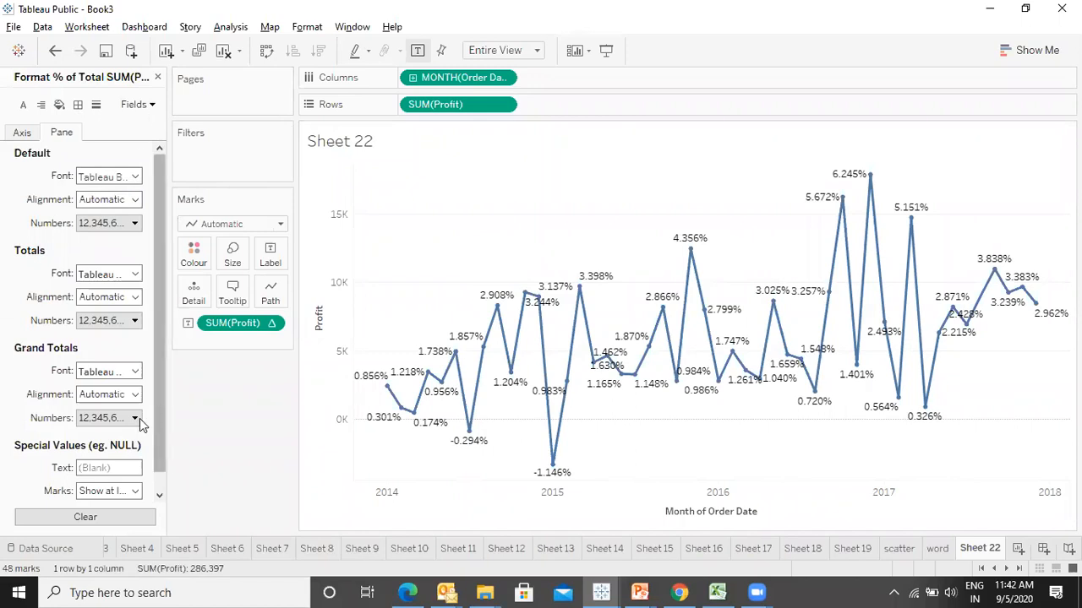
{"action": "left_click", "coordinate": [135, 417]}
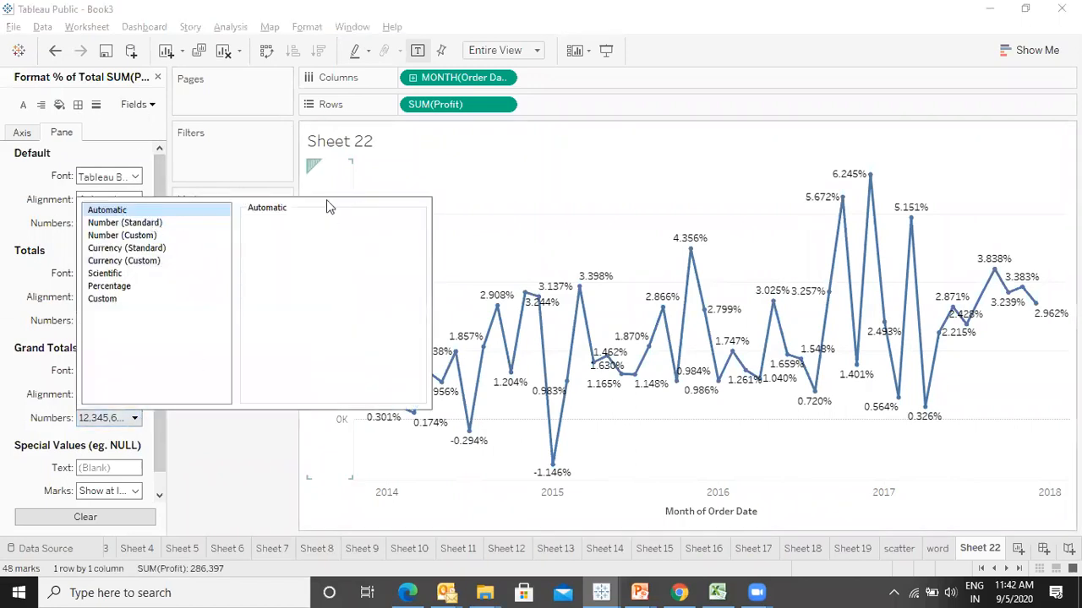
{"action": "left_click", "coordinate": [235, 490]}
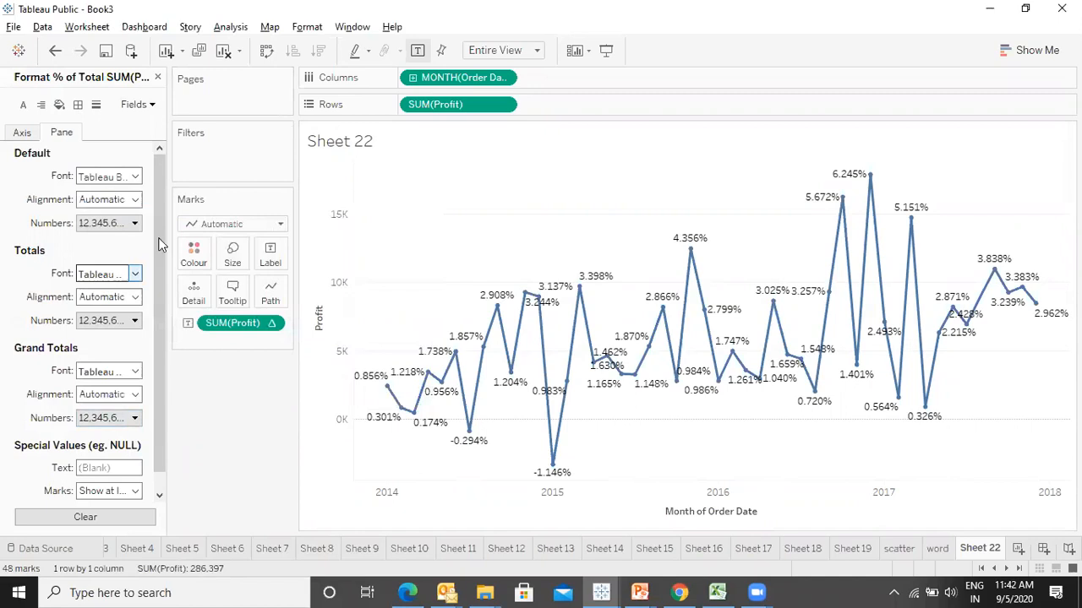
{"action": "left_click", "coordinate": [136, 223]}
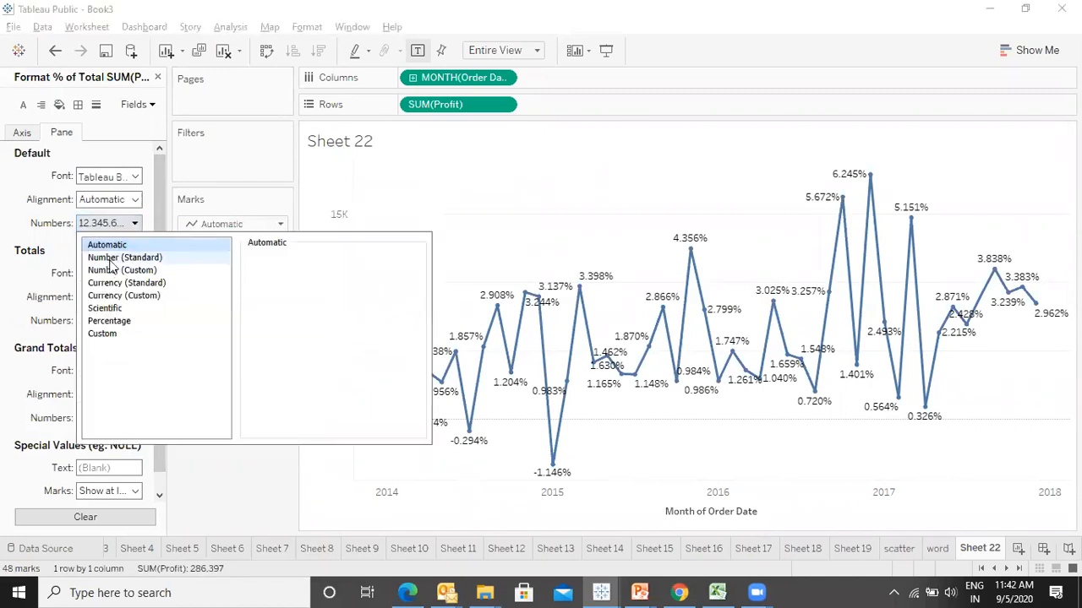
{"action": "left_click", "coordinate": [109, 321]}
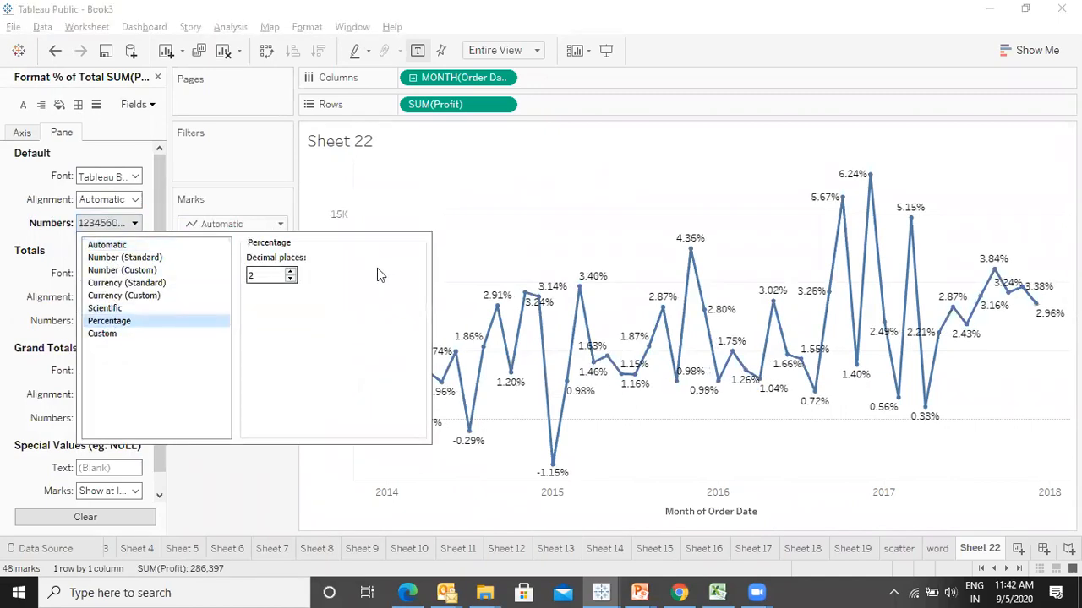
{"action": "left_click", "coordinate": [290, 280]}
{"action": "left_click", "coordinate": [273, 476]}
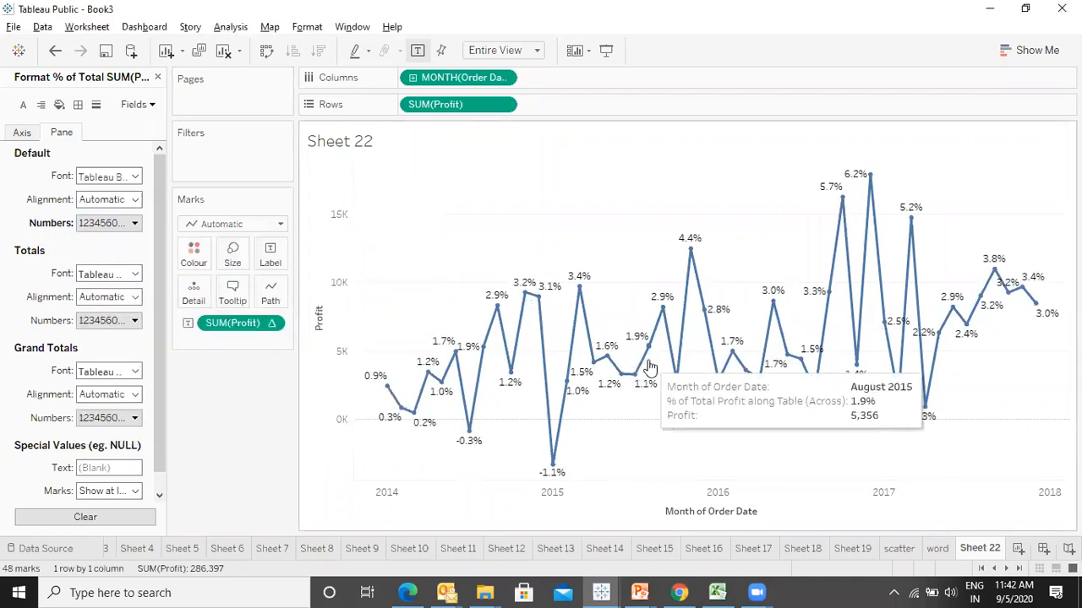
{"action": "left_click", "coordinate": [157, 78]}
- Add Order Date to the line's labels and set it to continuous month with year
{"action": "left_click", "coordinate": [68, 219]}
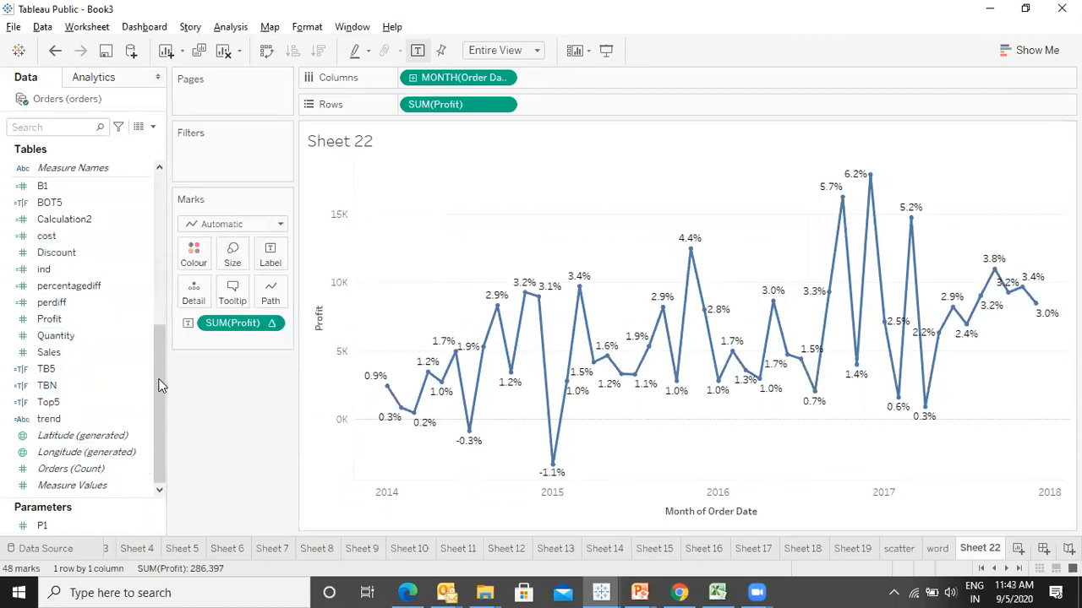
{"action": "scroll", "coordinate": [161, 385], "scroll_direction": "up", "scroll_amount": 6}
{"action": "left_click_drag", "start_coordinate": [137, 262], "coordinate": [275, 260]}
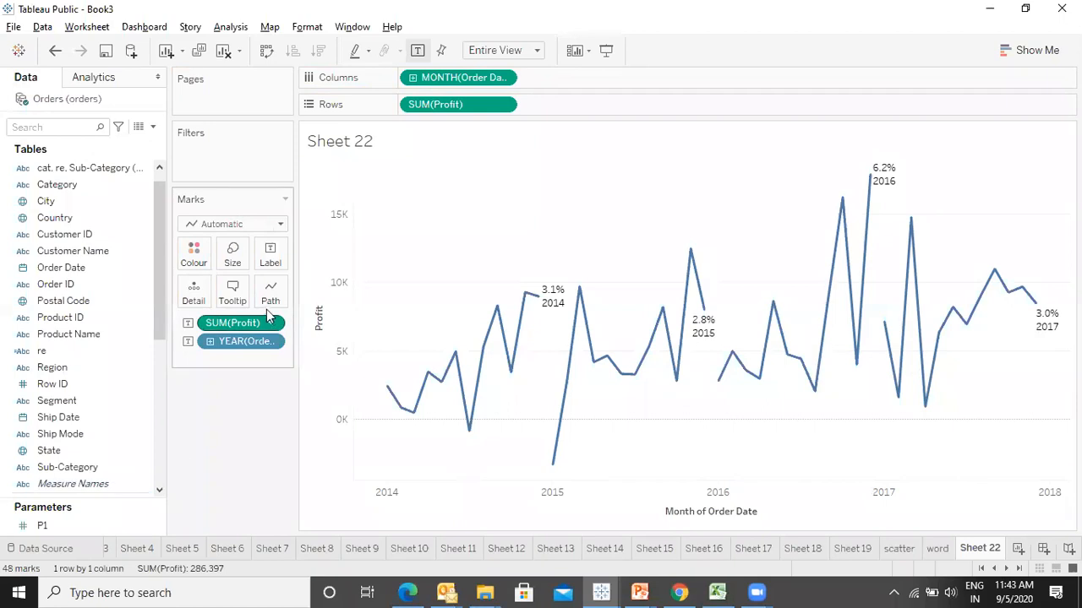
{"action": "left_click", "coordinate": [272, 345]}
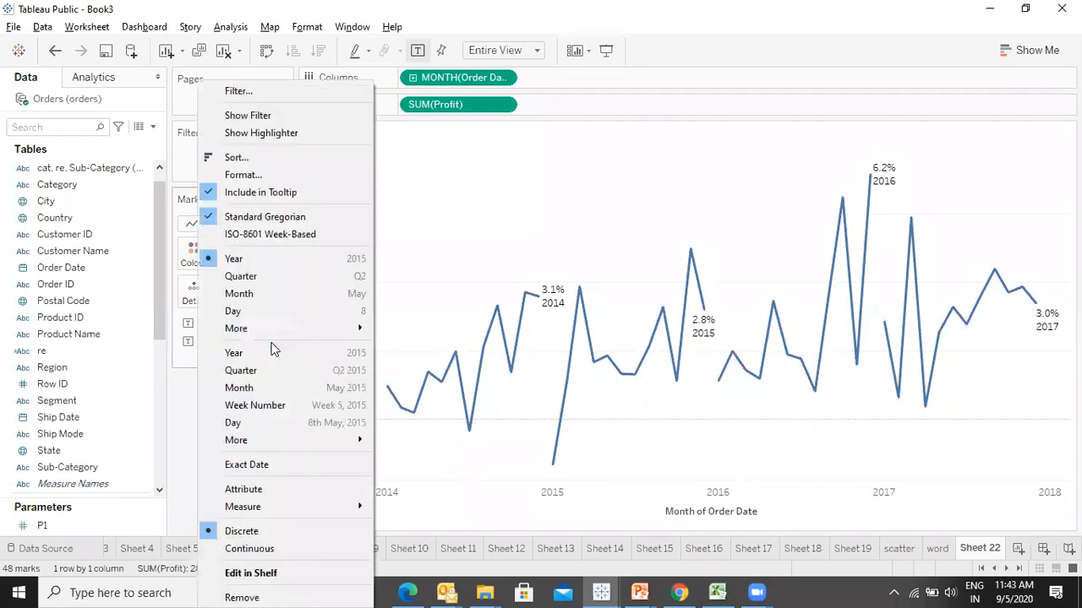
{"action": "left_click", "coordinate": [244, 390]}
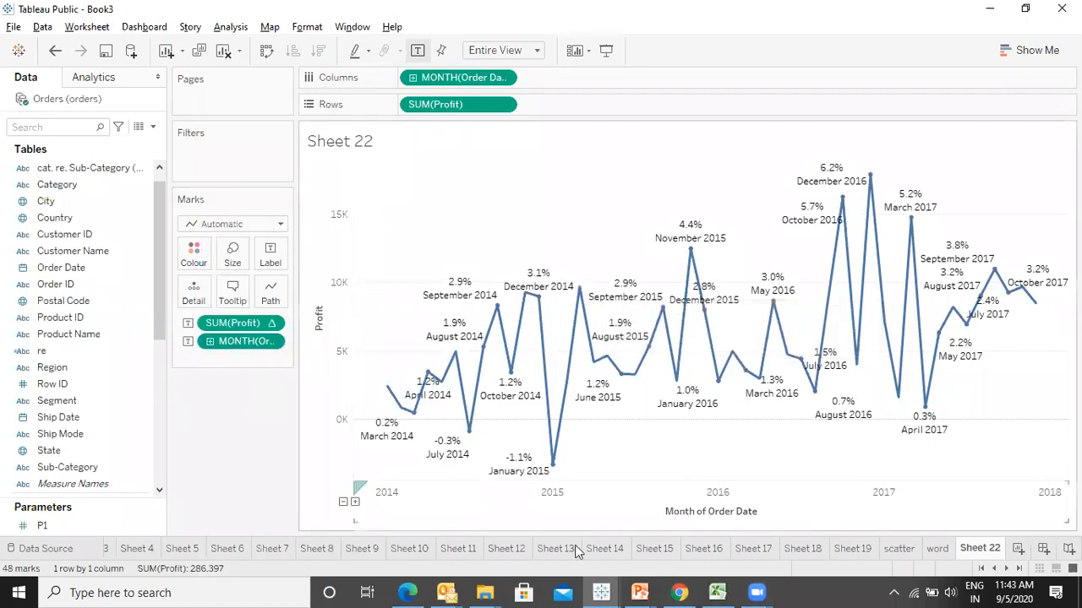
- Restrict the mark labels to the minimum and maximum points of the line
{"action": "left_click", "coordinate": [270, 253]}
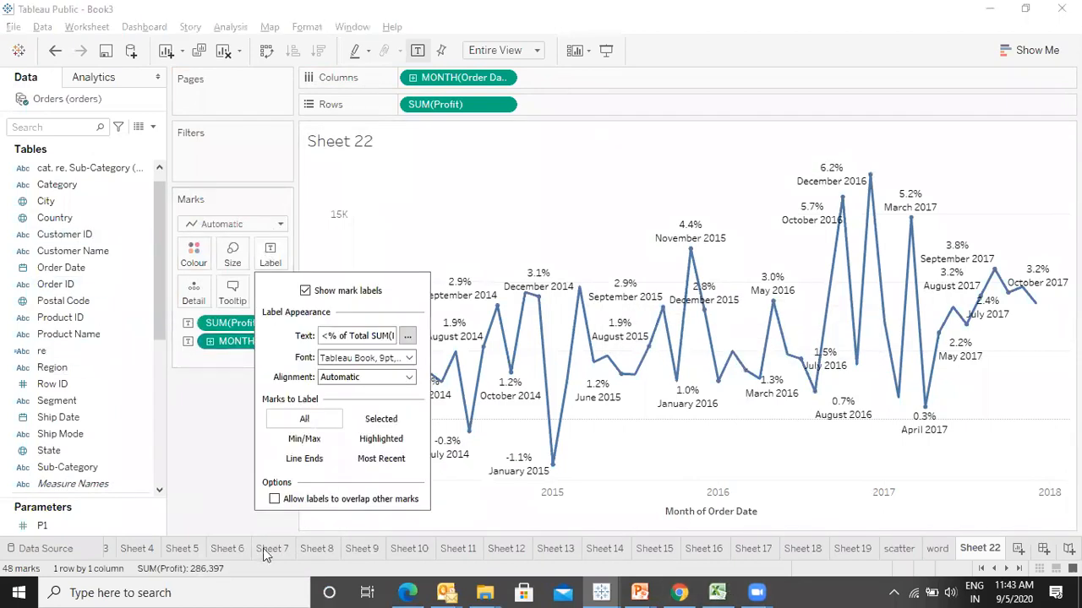
{"action": "left_click", "coordinate": [306, 439]}
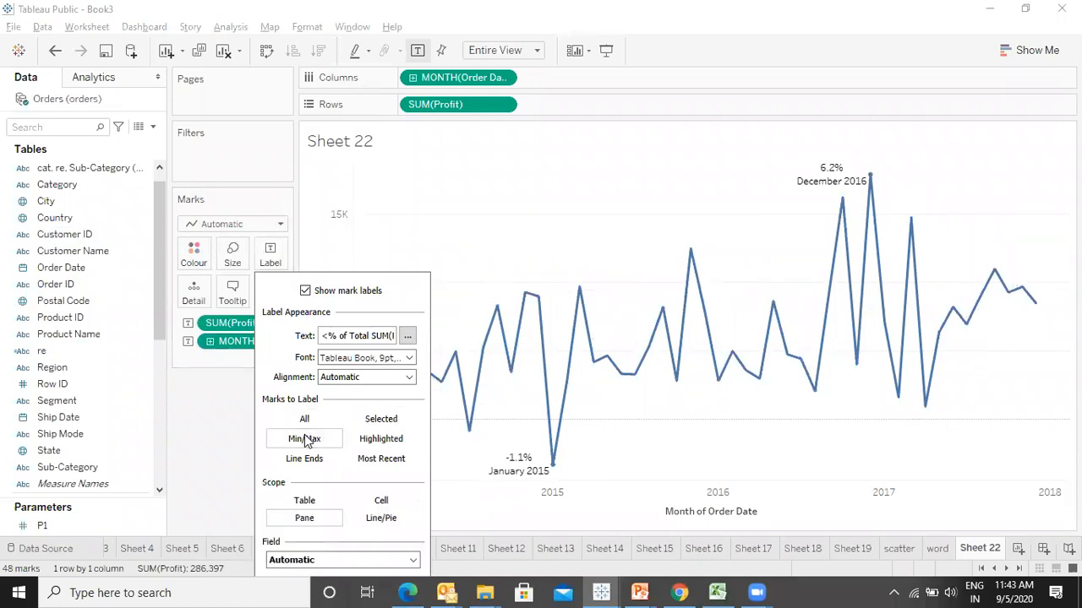
{"action": "left_click", "coordinate": [199, 467]}
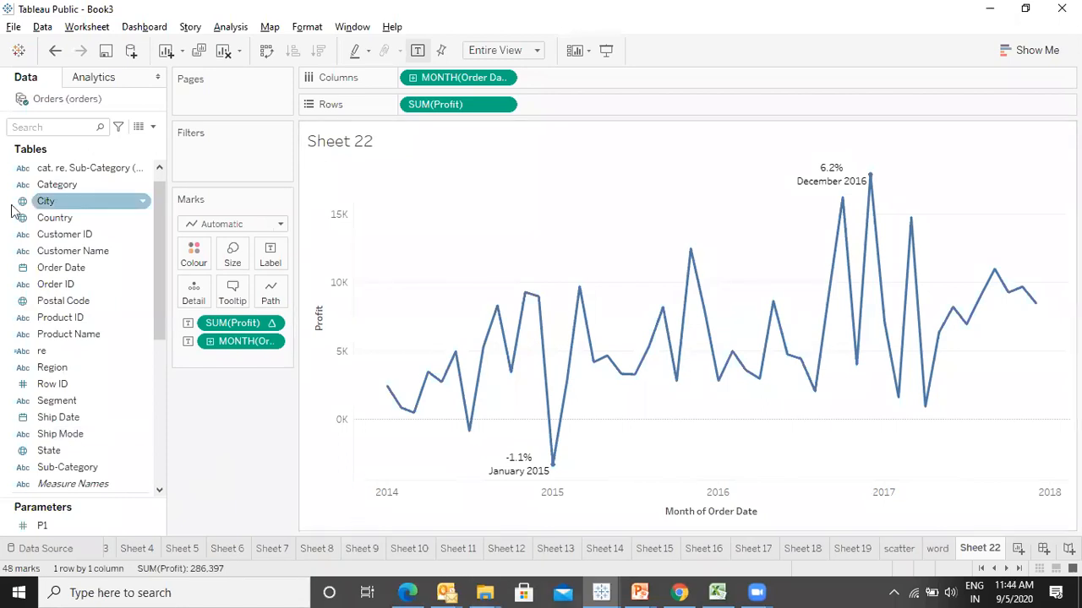
- Thicken the profit line by increasing its mark size to slightly above the middle of the scale
{"action": "left_click", "coordinate": [232, 254]}
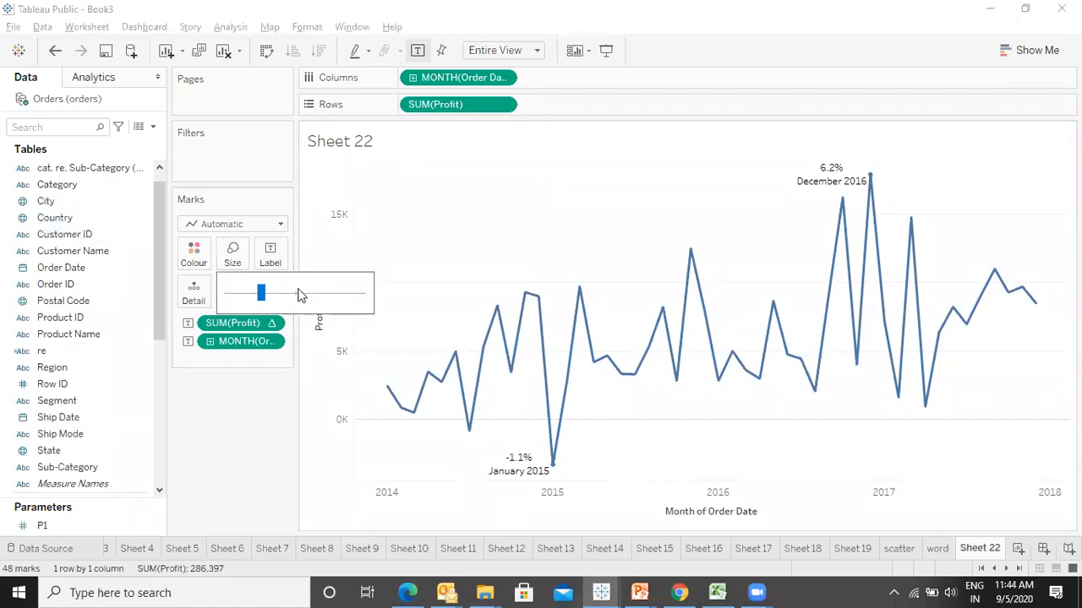
{"action": "left_click", "coordinate": [302, 295]}
{"action": "left_click", "coordinate": [311, 295]}
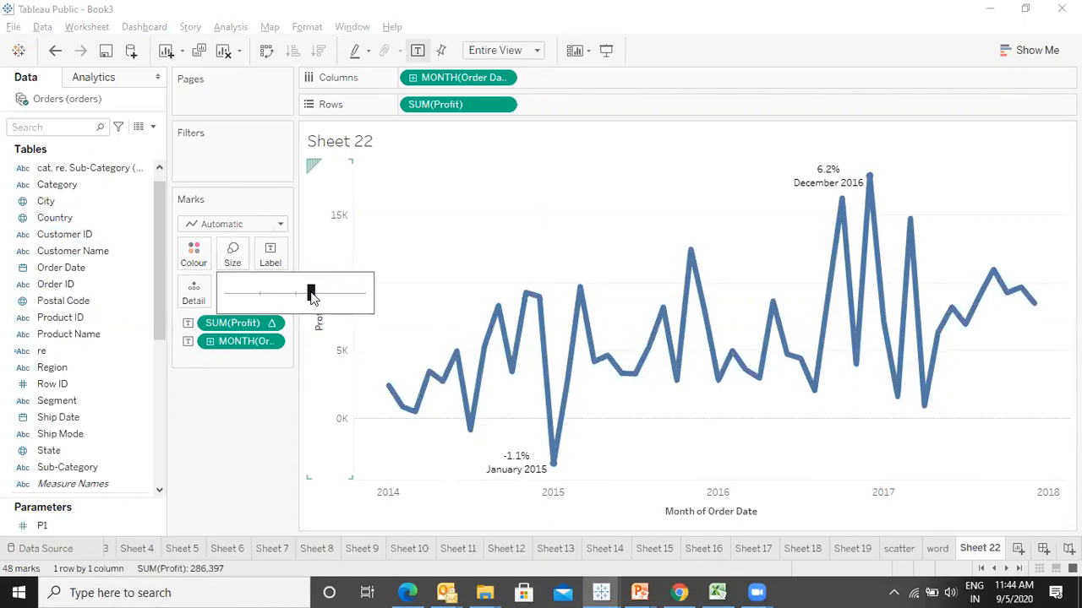
{"action": "left_click", "coordinate": [197, 480]}
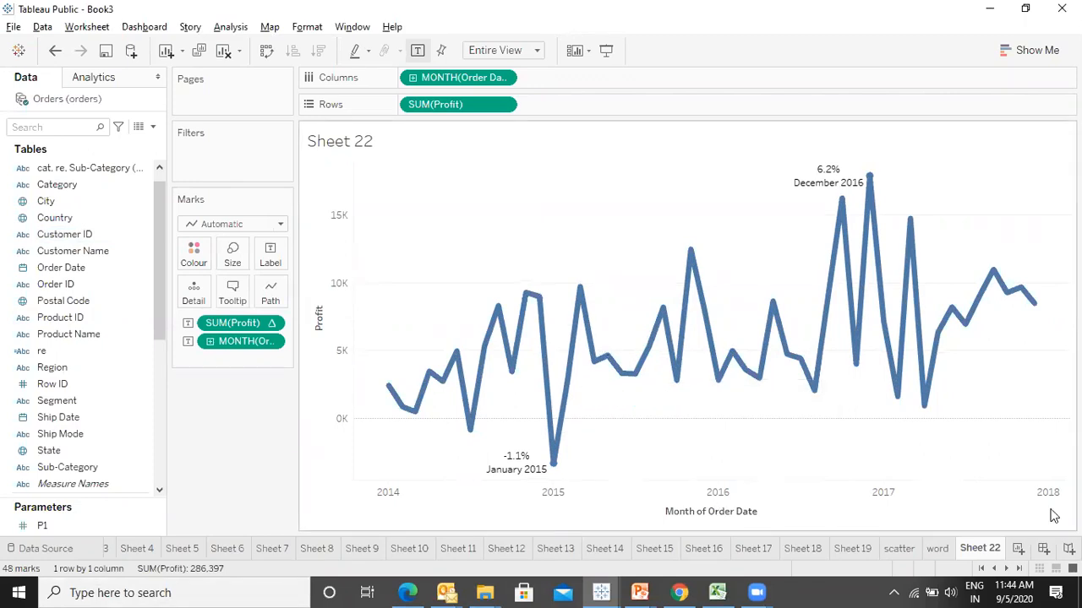
- Switch to the PowerPoint slideshow, review the Reference Lines and Bubble Chart slides, and return to Tableau
{"action": "key", "text": "alt+Tab"}
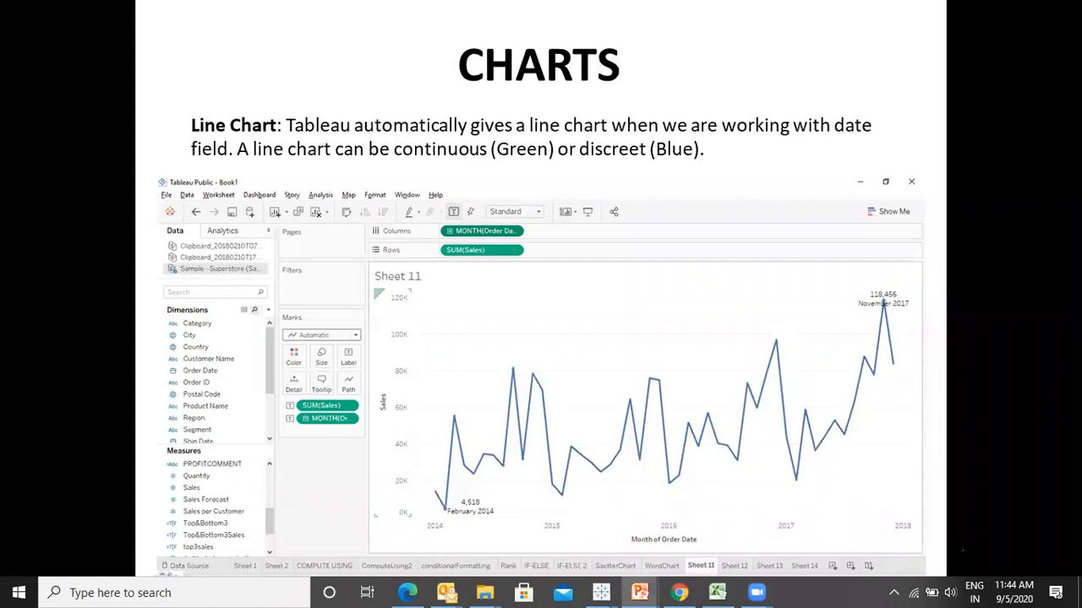
{"action": "key", "text": "Right"}
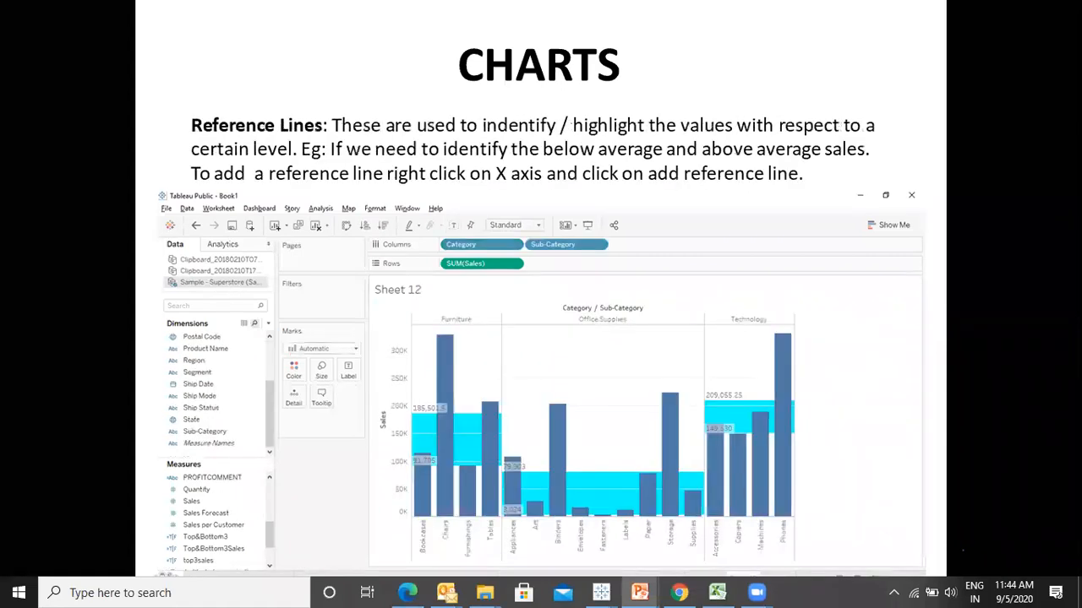
{"action": "key", "text": "Right"}
{"action": "key", "text": "Left"}
{"action": "key", "text": "Right"}
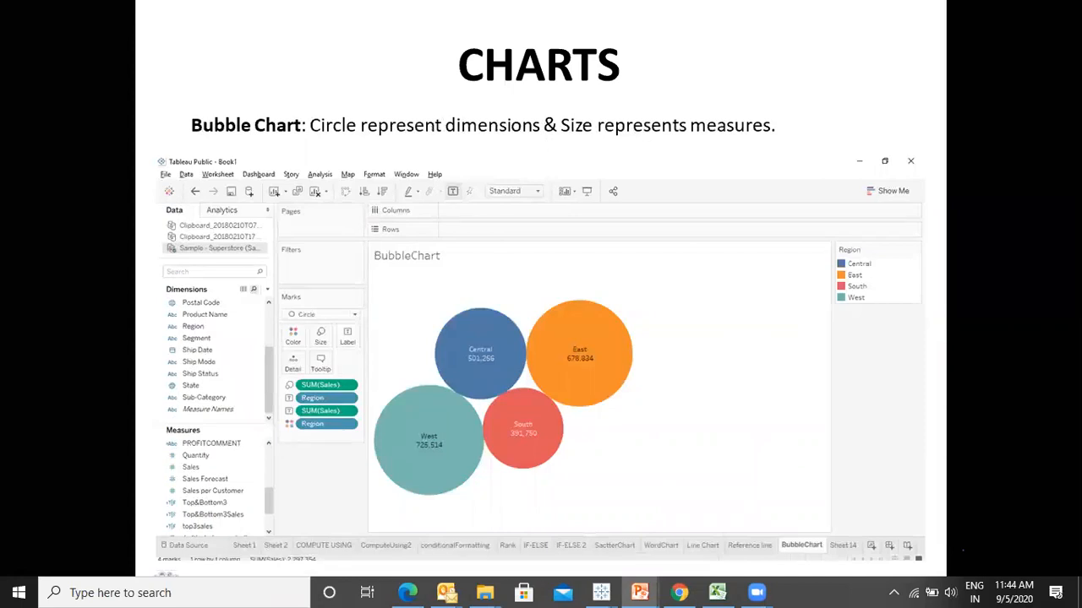
{"action": "key", "text": "alt+Tab"}
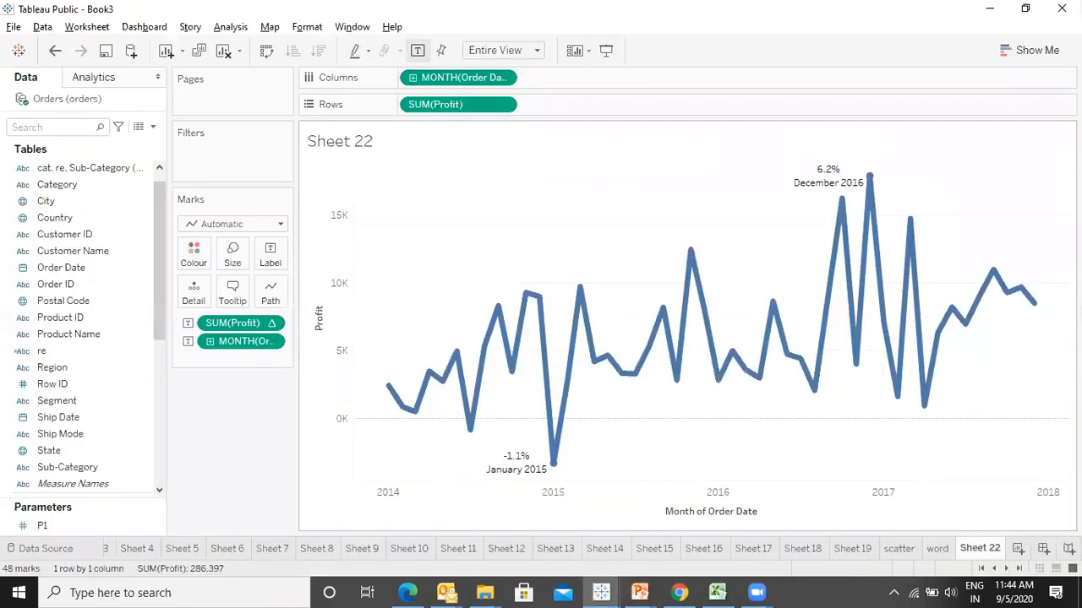
- Rename the profit line chart sheet as line and add two new blank worksheets
{"action": "double_click", "coordinate": [991, 549]}
{"action": "type", "text": "line"}
{"action": "key", "text": "Return"}
{"action": "left_click", "coordinate": [1019, 548]}
{"action": "left_click", "coordinate": [1018, 549]}
{"action": "key", "text": "alt+Tab"}
{"action": "key", "text": "alt+Tab"}
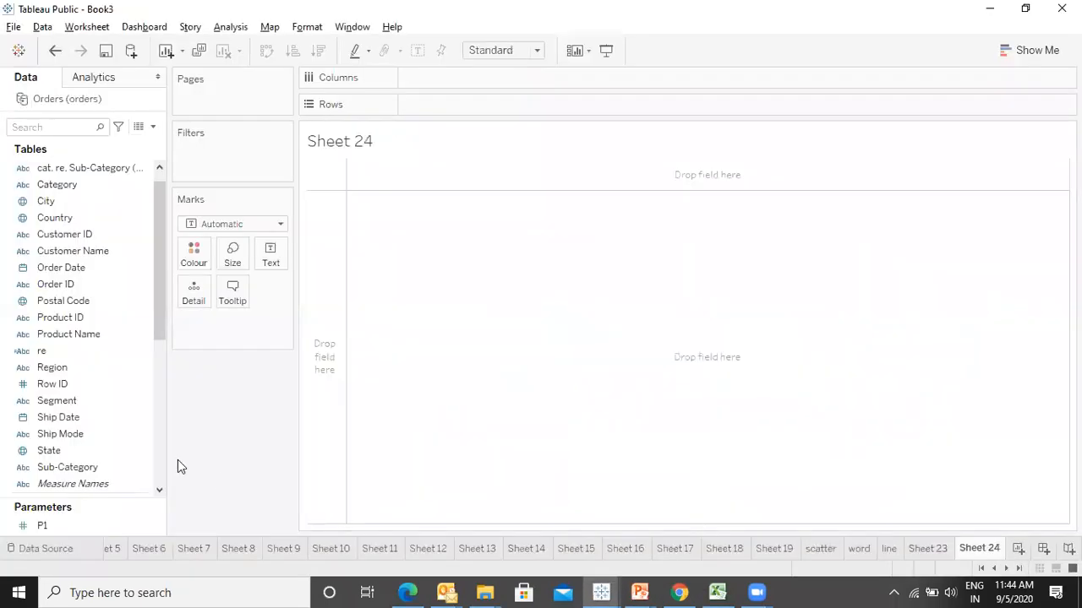
- Chart Sales by Region on the newest sheet and convert it to packed bubbles using Show Me
{"action": "left_click_drag", "start_coordinate": [160, 293], "coordinate": [160, 434]}
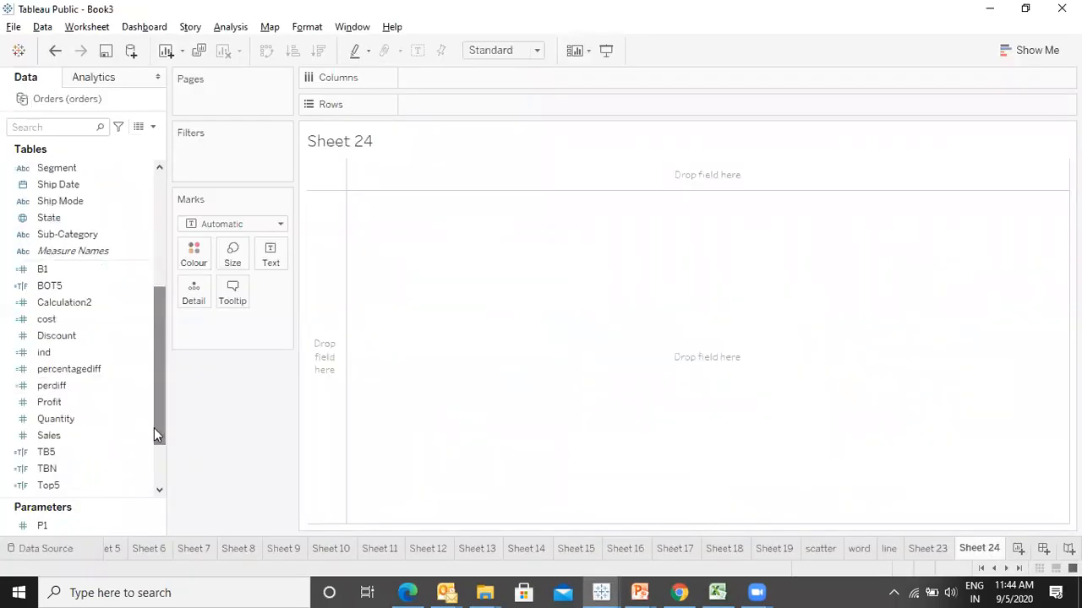
{"action": "double_click", "coordinate": [76, 432]}
{"action": "left_click_drag", "start_coordinate": [157, 389], "coordinate": [175, 223]}
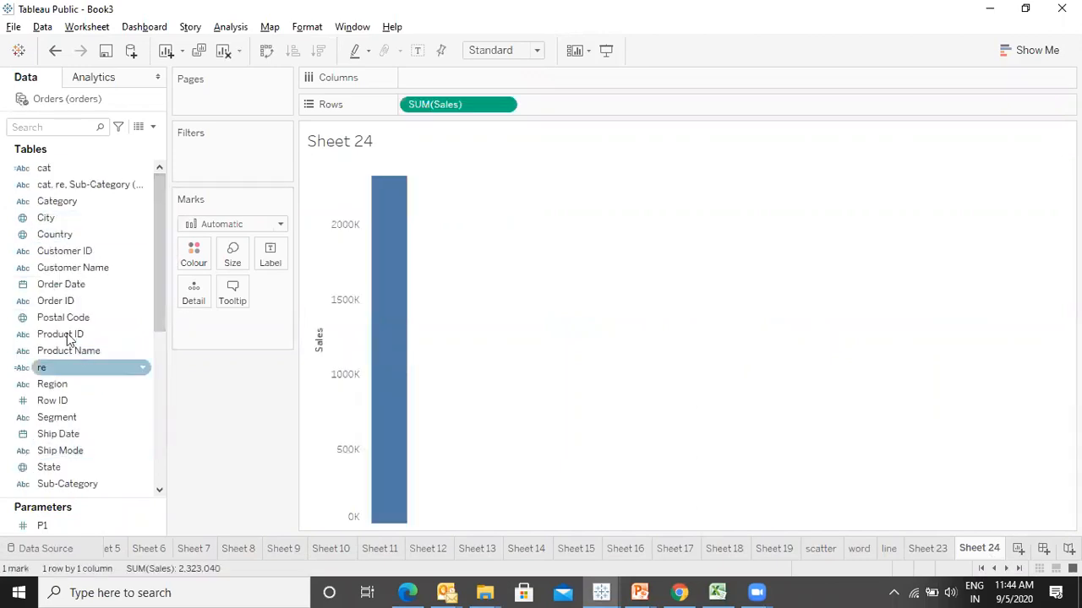
{"action": "double_click", "coordinate": [53, 385]}
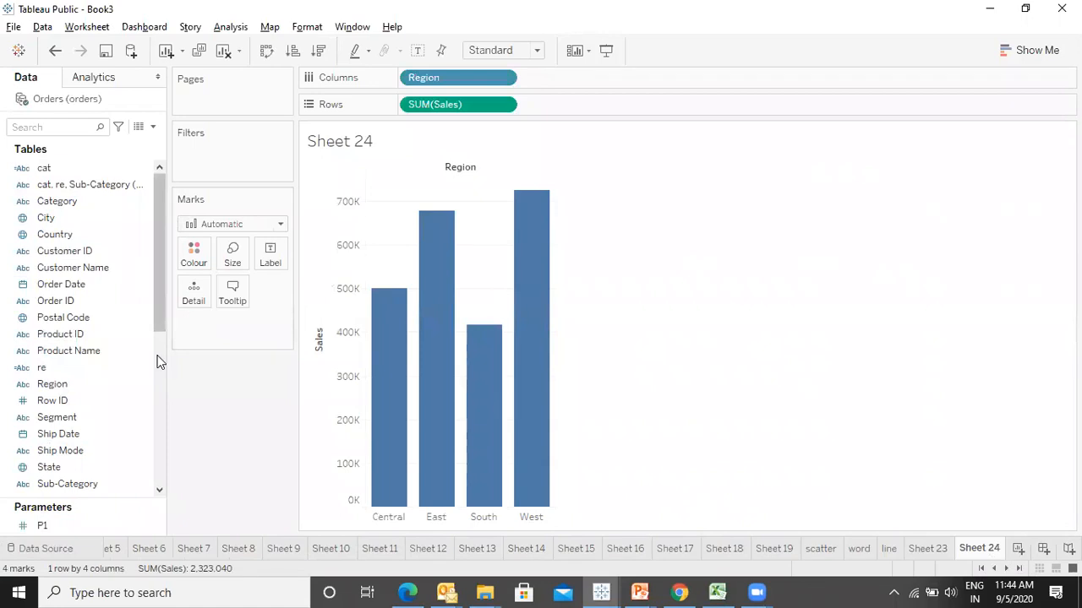
{"action": "left_click", "coordinate": [1023, 55]}
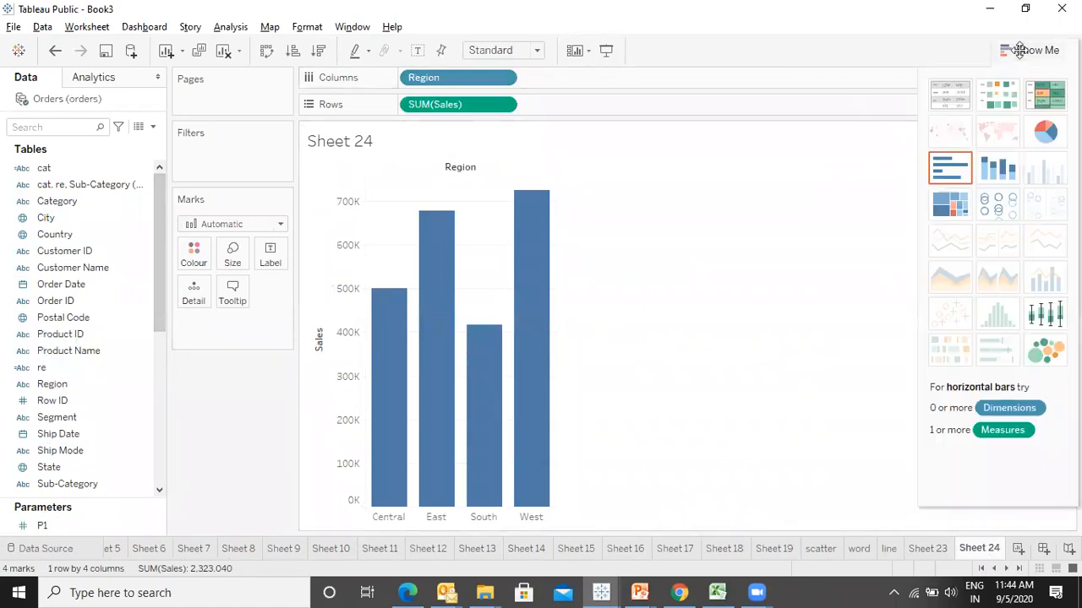
{"action": "left_click", "coordinate": [1047, 350]}
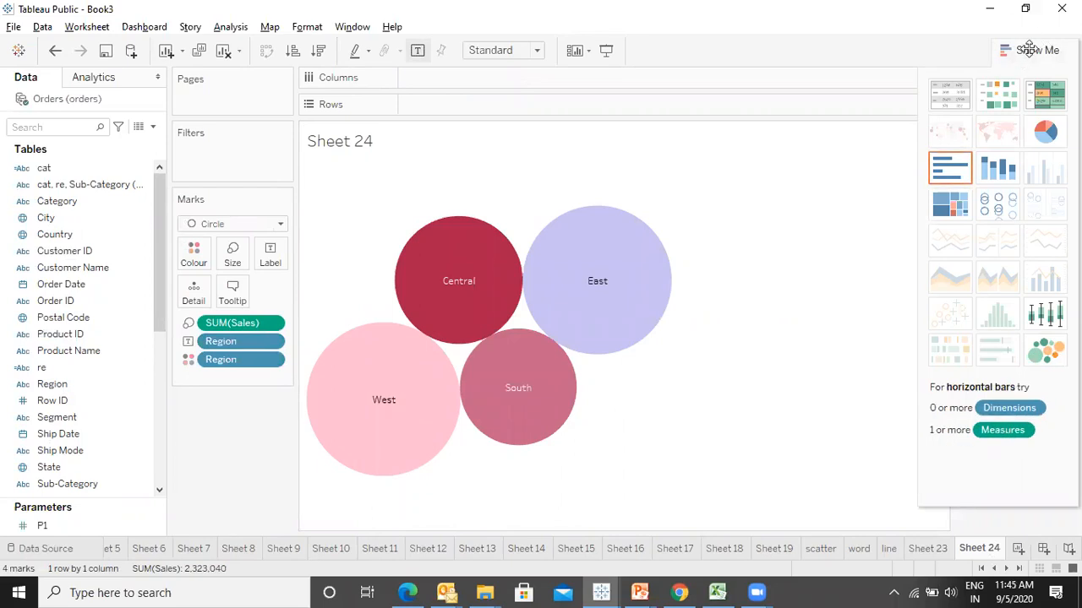
{"action": "left_click", "coordinate": [1029, 48]}
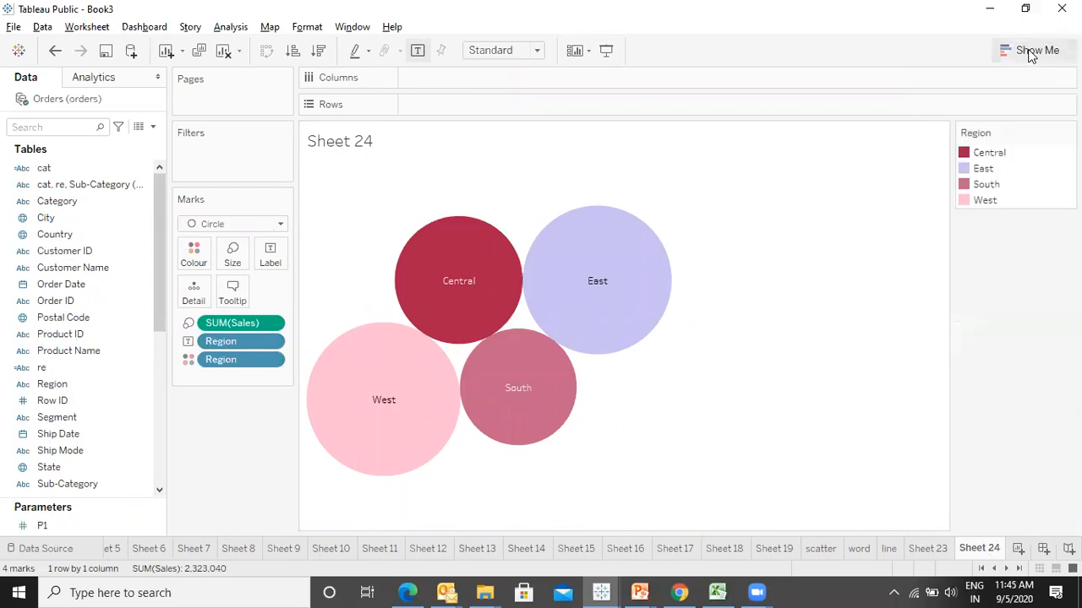
- Clear the sheet and build a bar chart of Sales by Region
{"action": "left_click", "coordinate": [223, 52]}
{"action": "left_click_drag", "start_coordinate": [169, 321], "coordinate": [156, 467]}
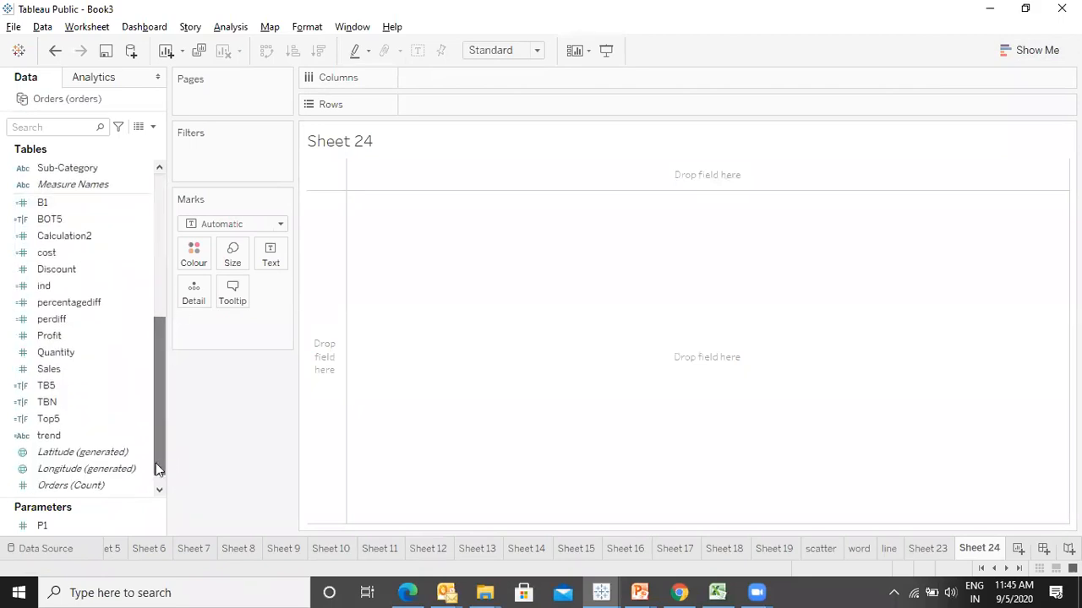
{"action": "double_click", "coordinate": [67, 372]}
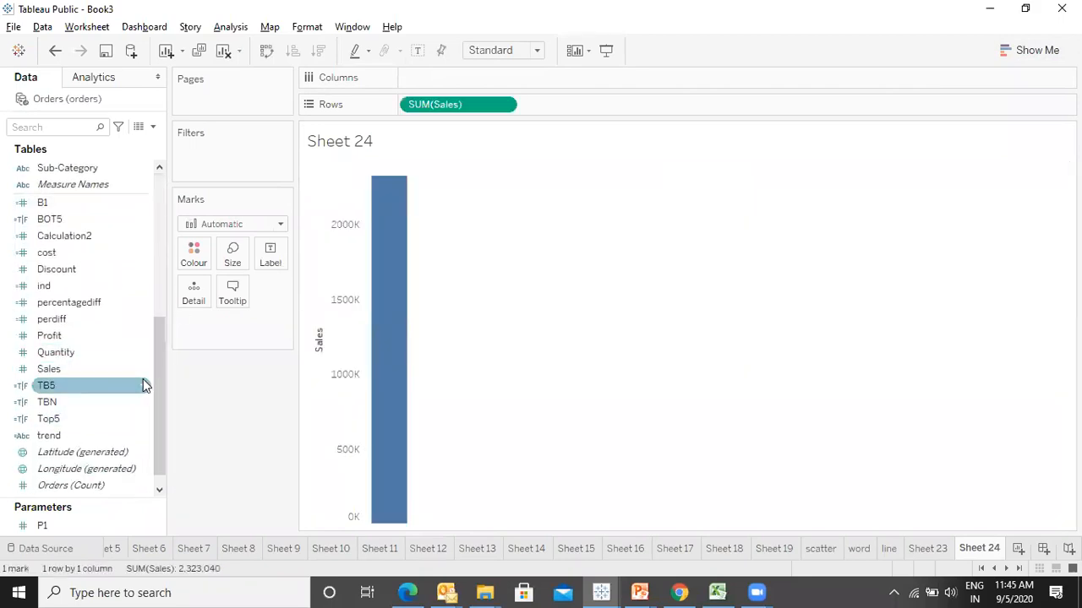
{"action": "left_click_drag", "start_coordinate": [164, 392], "coordinate": [159, 252]}
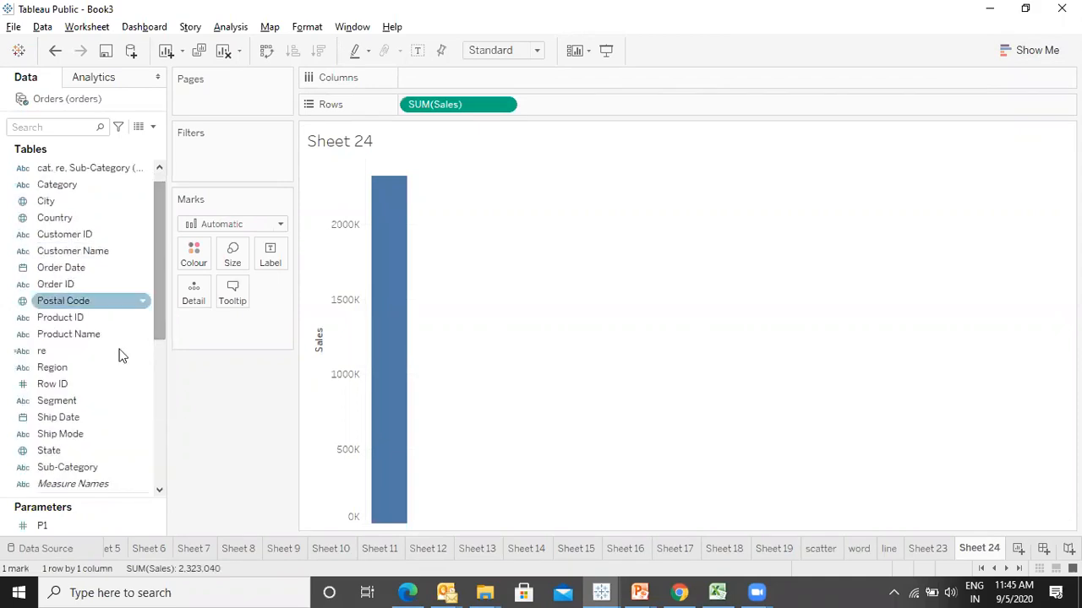
{"action": "double_click", "coordinate": [74, 367]}
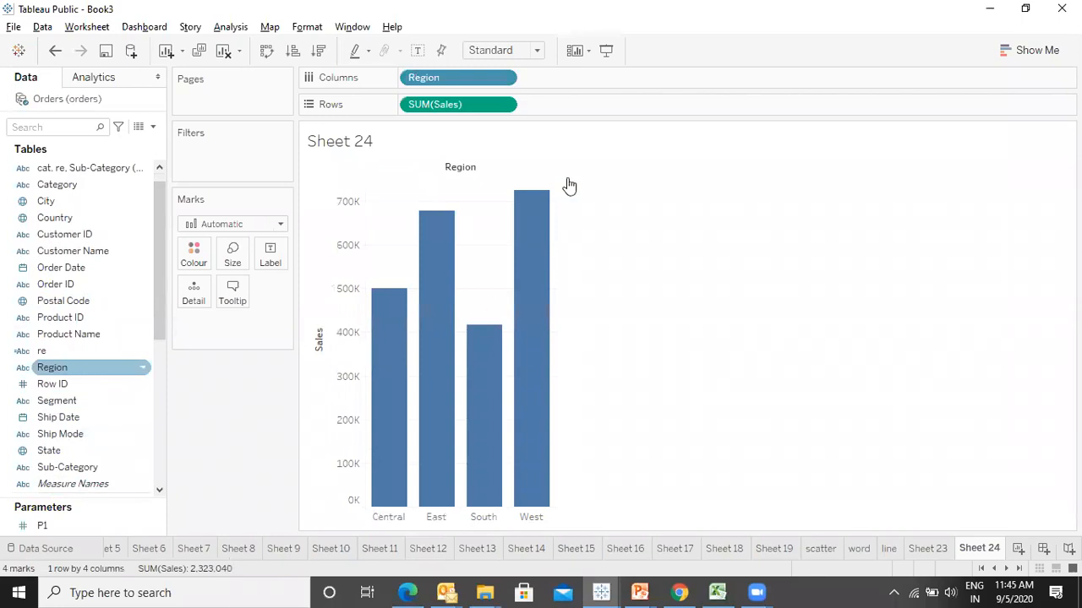
- Turn the bars into circle marks coloured by Region and sized by Sales, fitted to Entire View
{"action": "left_click_drag", "start_coordinate": [438, 77], "coordinate": [193, 258]}
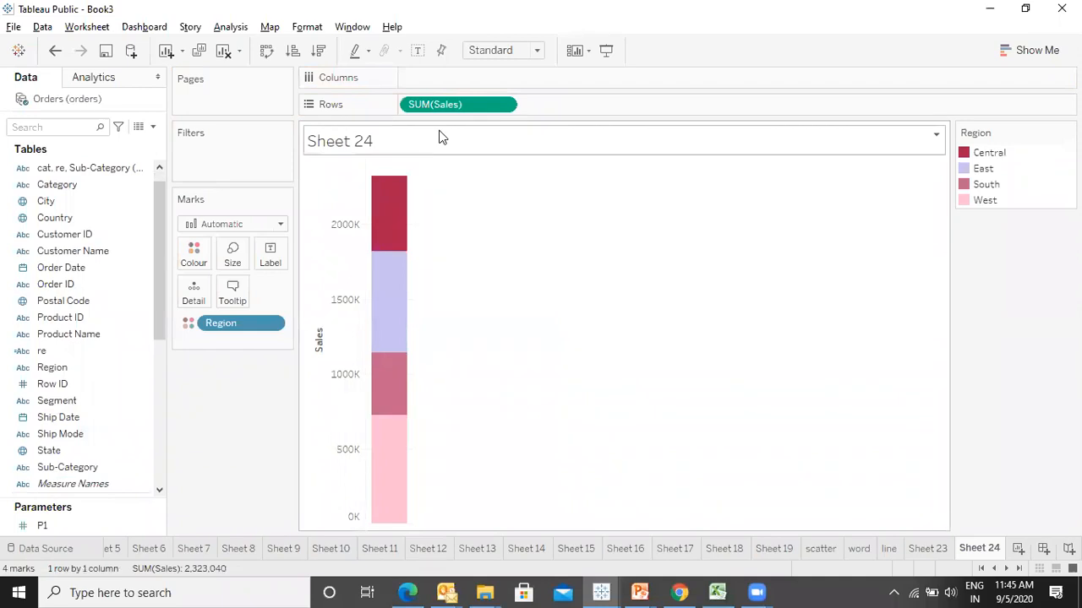
{"action": "left_click_drag", "start_coordinate": [461, 109], "coordinate": [238, 256]}
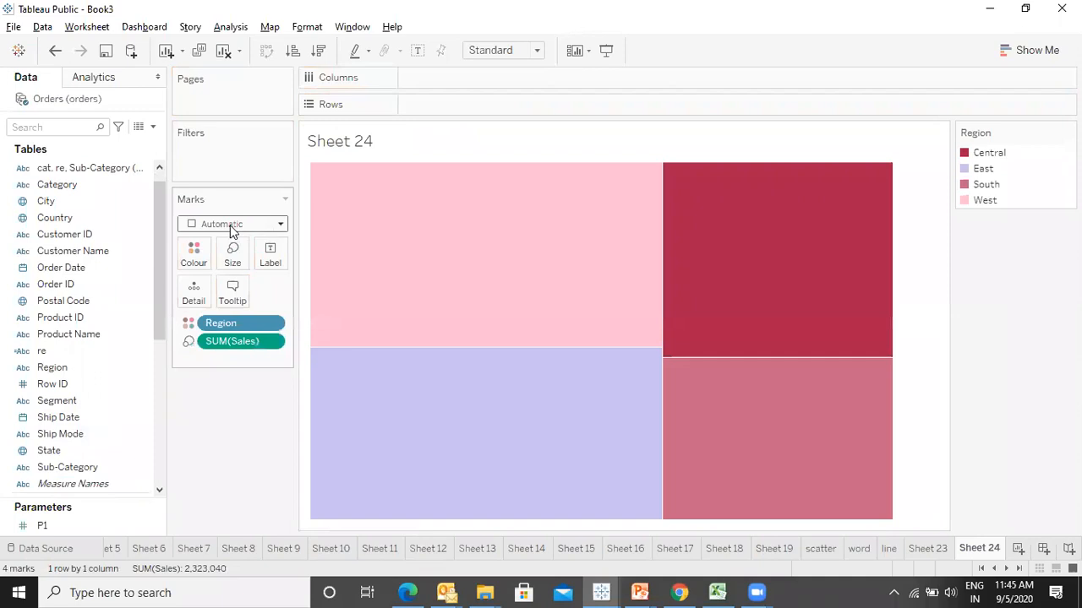
{"action": "left_click", "coordinate": [232, 228]}
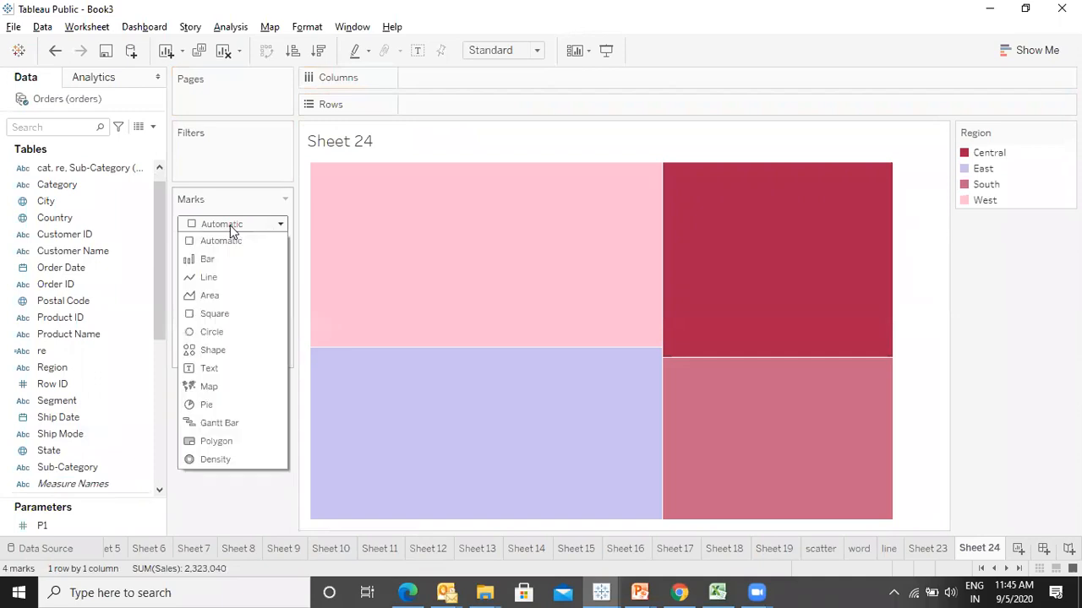
{"action": "left_click", "coordinate": [205, 335]}
{"action": "left_click", "coordinate": [499, 52]}
{"action": "left_click", "coordinate": [499, 104]}
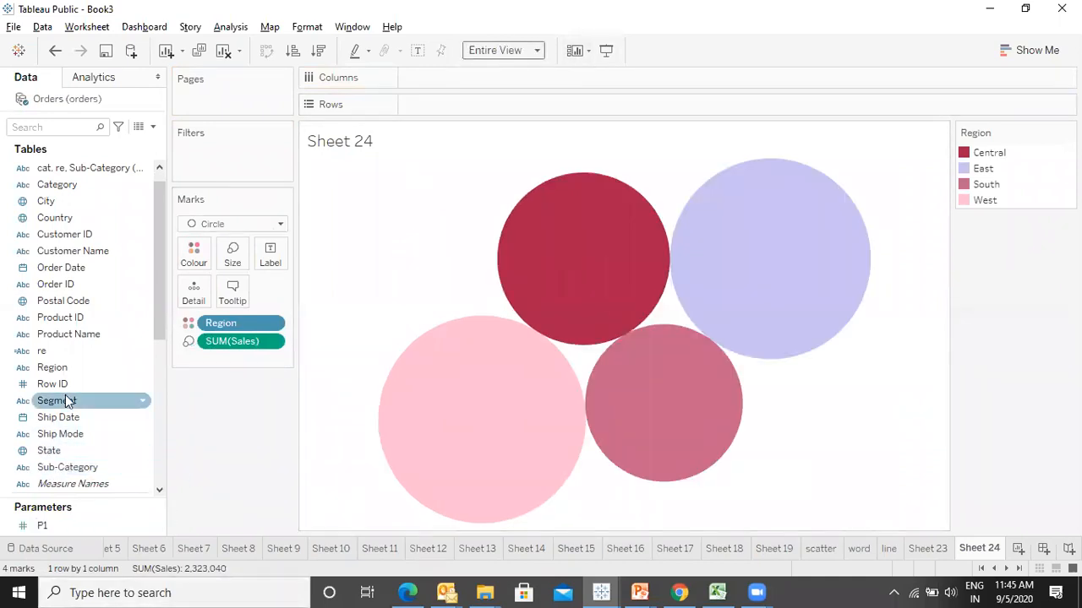
- Label the bubbles with Region, Sales and Profit, and preview the sheet in presentation mode
{"action": "left_click_drag", "start_coordinate": [68, 366], "coordinate": [269, 261]}
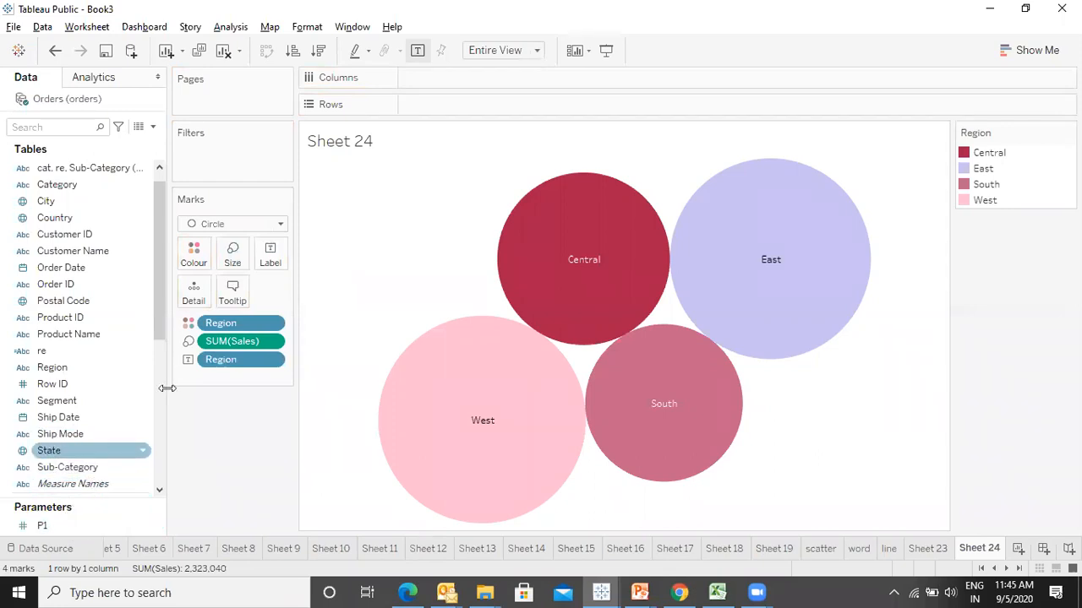
{"action": "left_click_drag", "start_coordinate": [162, 326], "coordinate": [161, 376]}
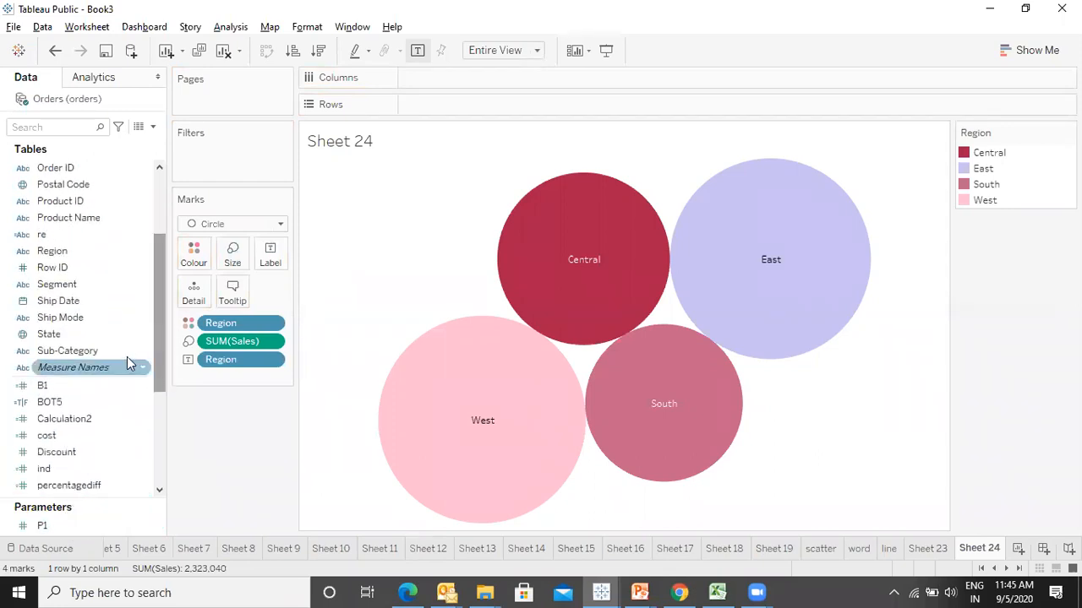
{"action": "scroll", "coordinate": [154, 303], "scroll_direction": "up", "scroll_amount": 1}
{"action": "scroll", "coordinate": [152, 321], "scroll_direction": "down", "scroll_amount": 5}
{"action": "left_click_drag", "start_coordinate": [50, 419], "coordinate": [270, 259]}
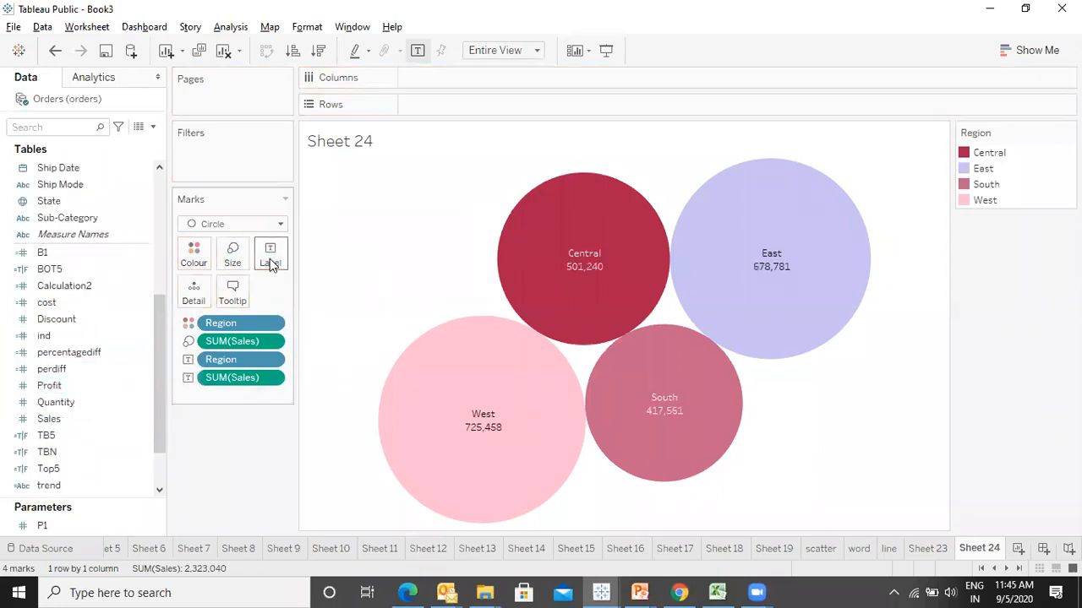
{"action": "left_click_drag", "start_coordinate": [51, 385], "coordinate": [273, 260]}
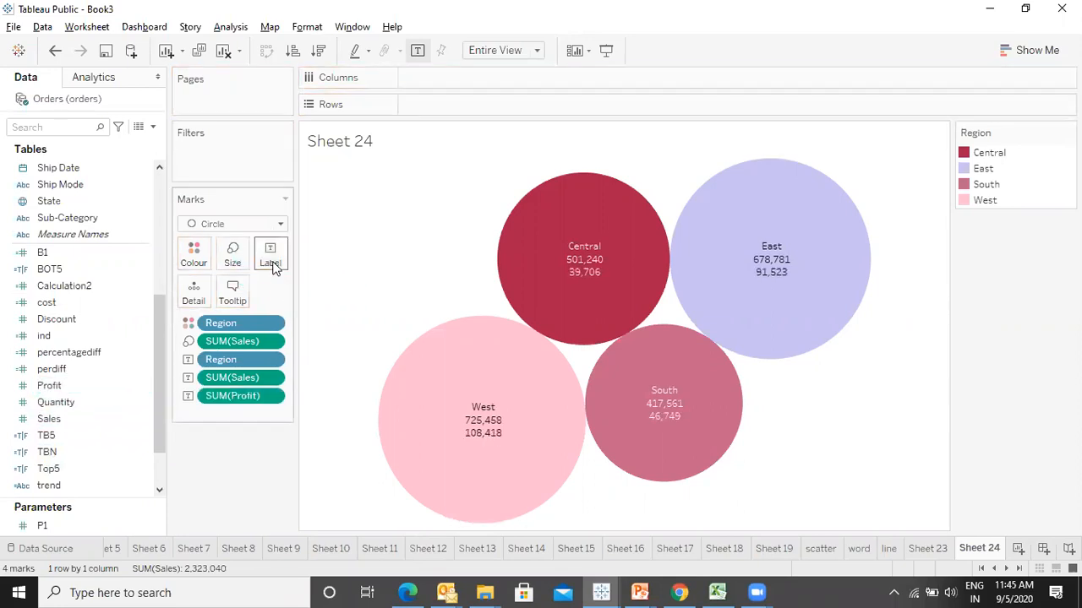
{"action": "key", "text": "F7"}
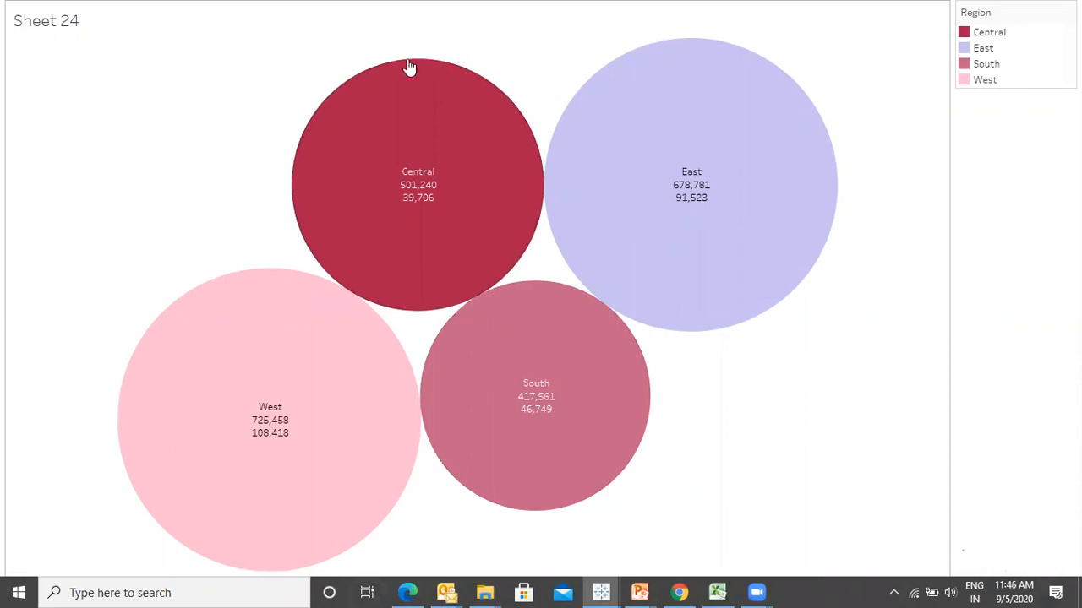
{"action": "key", "text": "Escape"}
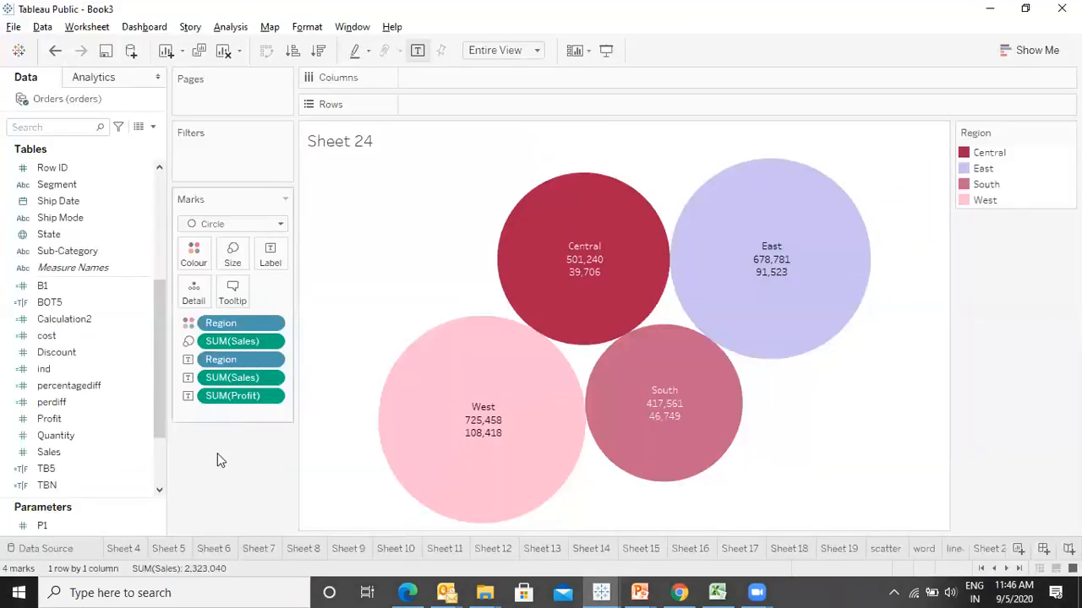
- Clear the sheet and build a bar chart of Sales by Sub-Category
{"action": "left_click", "coordinate": [222, 52]}
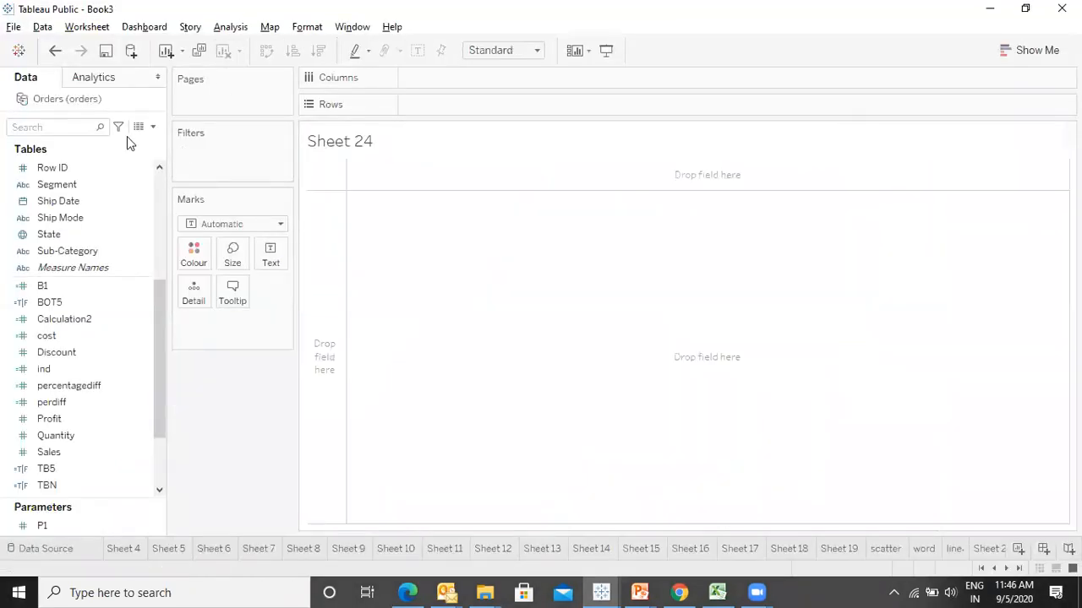
{"action": "left_click", "coordinate": [145, 188]}
{"action": "left_click", "coordinate": [114, 252]}
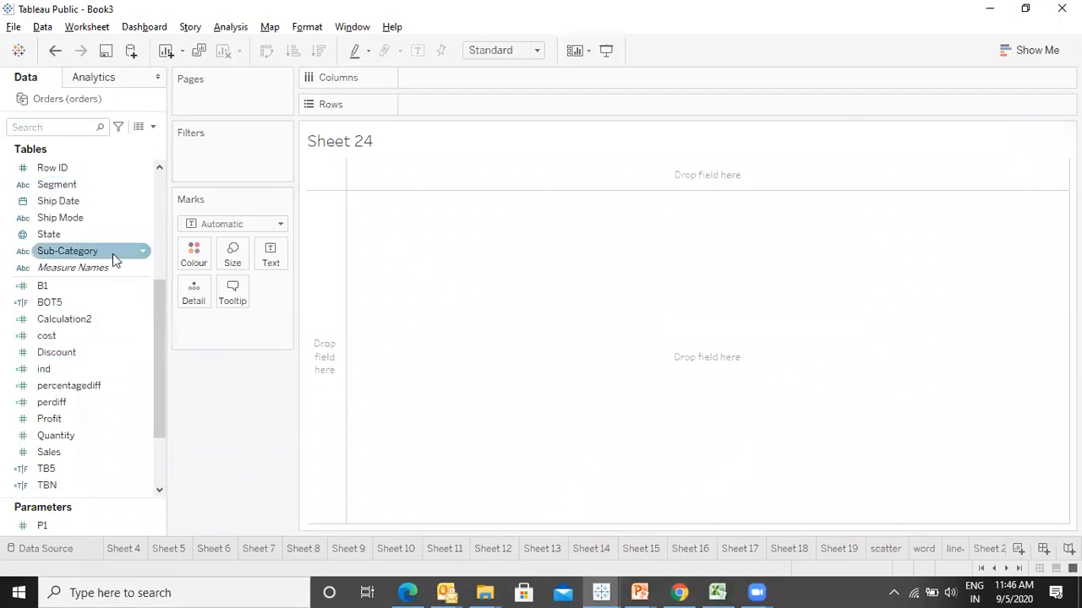
{"action": "left_click", "coordinate": [92, 436]}
{"action": "left_click", "coordinate": [90, 451]}
{"action": "double_click", "coordinate": [90, 450]}
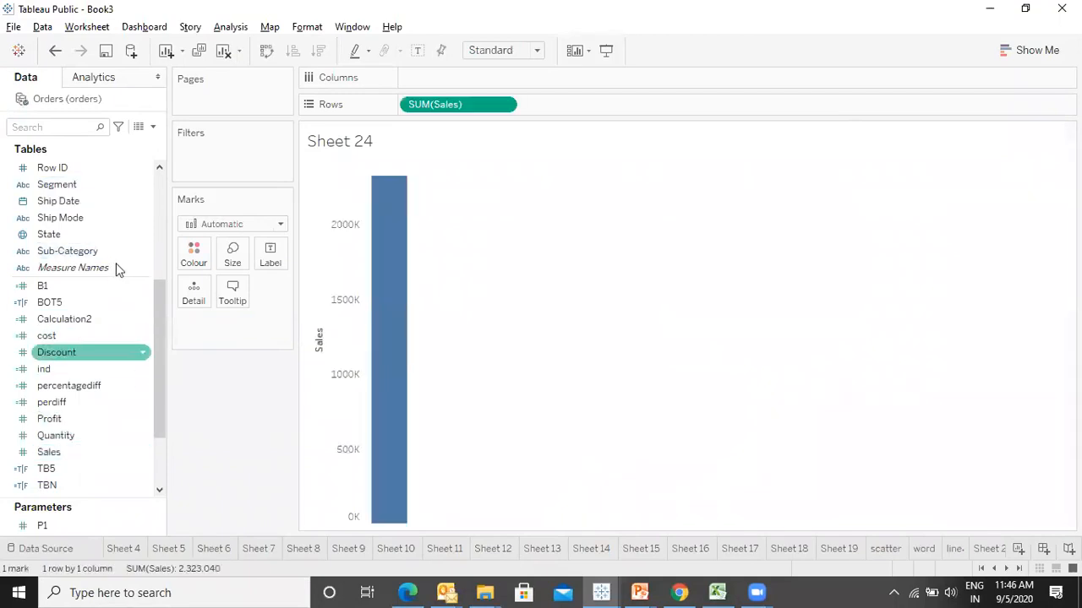
{"action": "left_click", "coordinate": [84, 251]}
{"action": "double_click", "coordinate": [84, 251]}
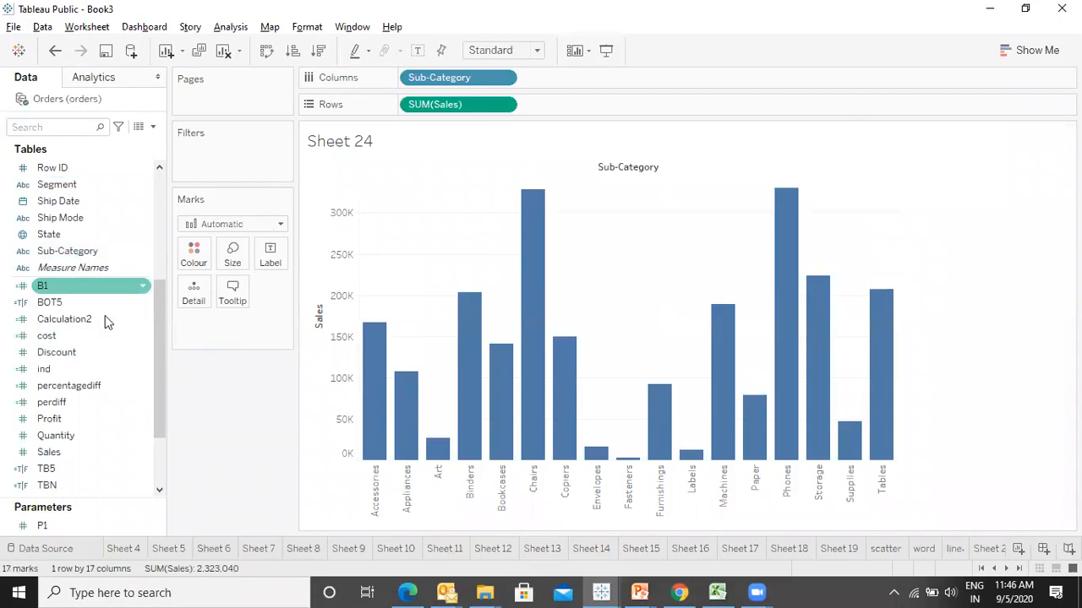
- Convert the Sub-Category bars to circle marks with Sub-Category as colour and Sales as size, fitted to Entire View
{"action": "left_click_drag", "start_coordinate": [444, 70], "coordinate": [197, 257]}
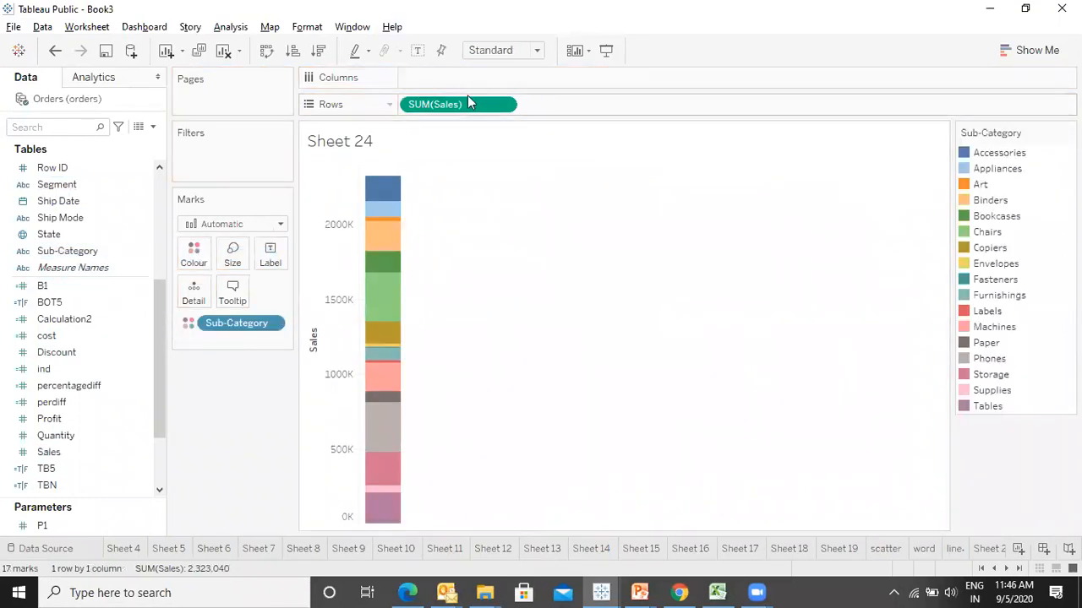
{"action": "left_click_drag", "start_coordinate": [469, 101], "coordinate": [241, 257]}
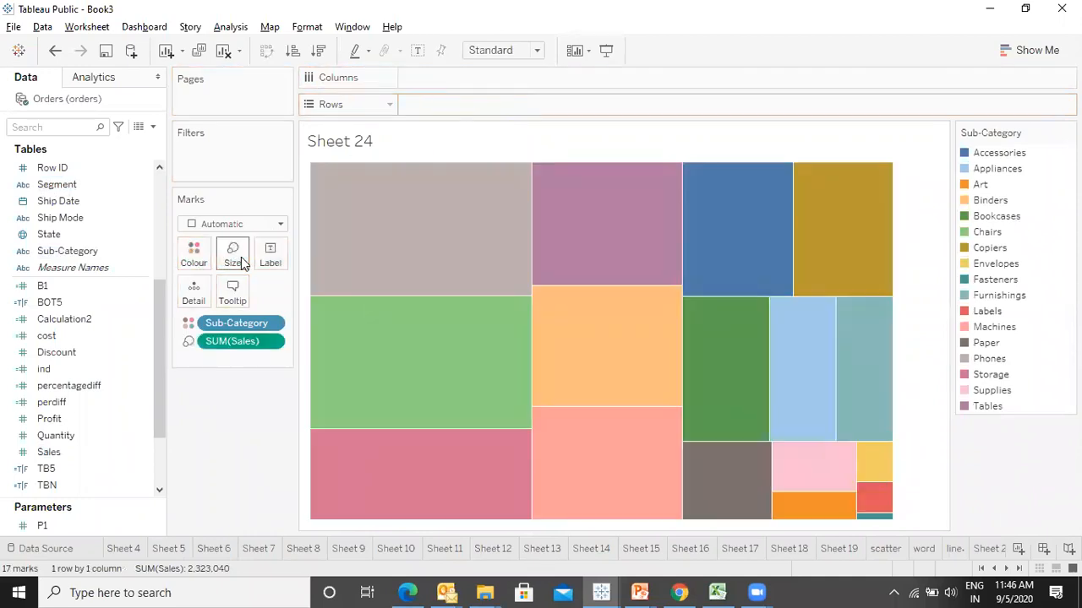
{"action": "left_click", "coordinate": [279, 224]}
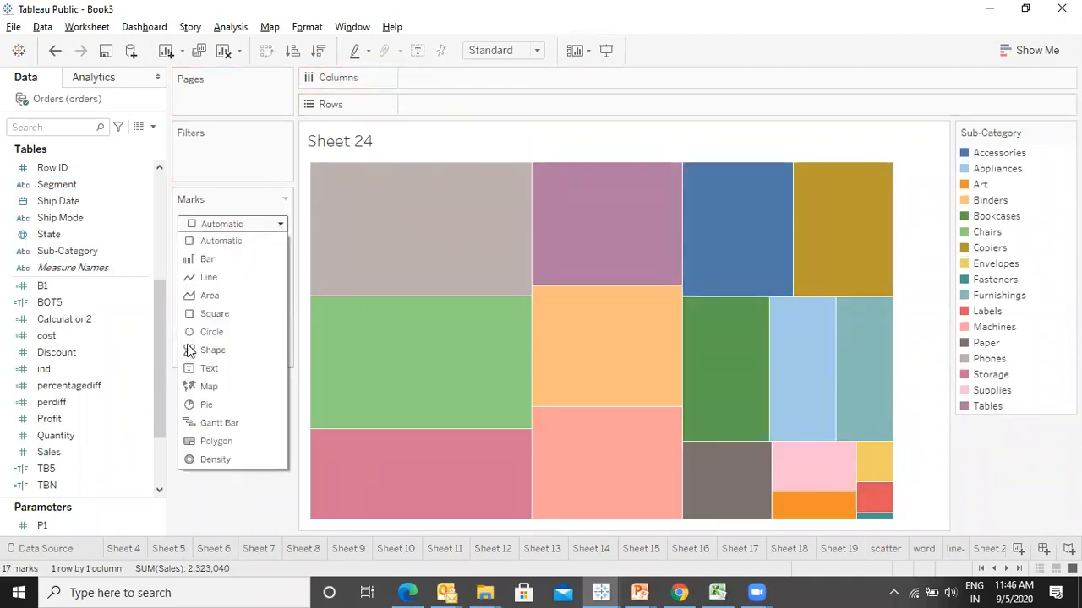
{"action": "left_click", "coordinate": [207, 332]}
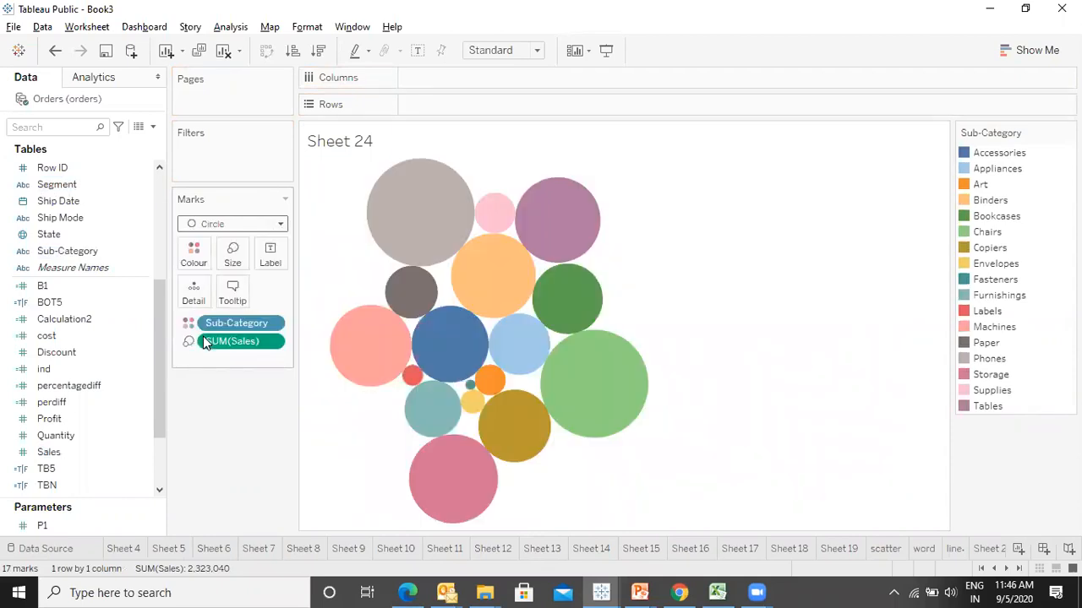
{"action": "left_click", "coordinate": [501, 51]}
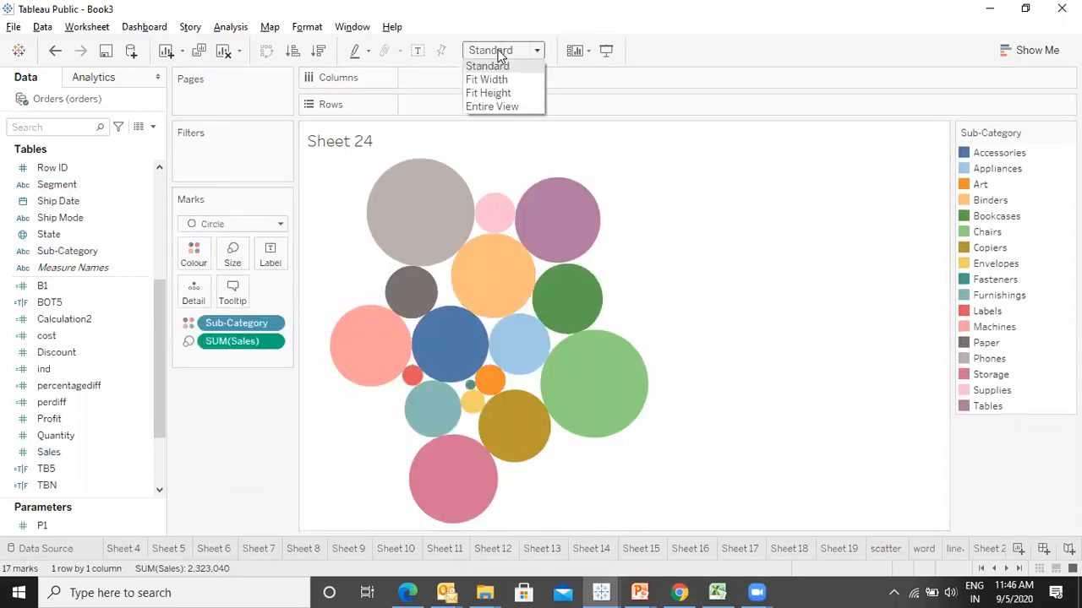
{"action": "left_click", "coordinate": [495, 106]}
{"action": "left_click", "coordinate": [118, 420]}
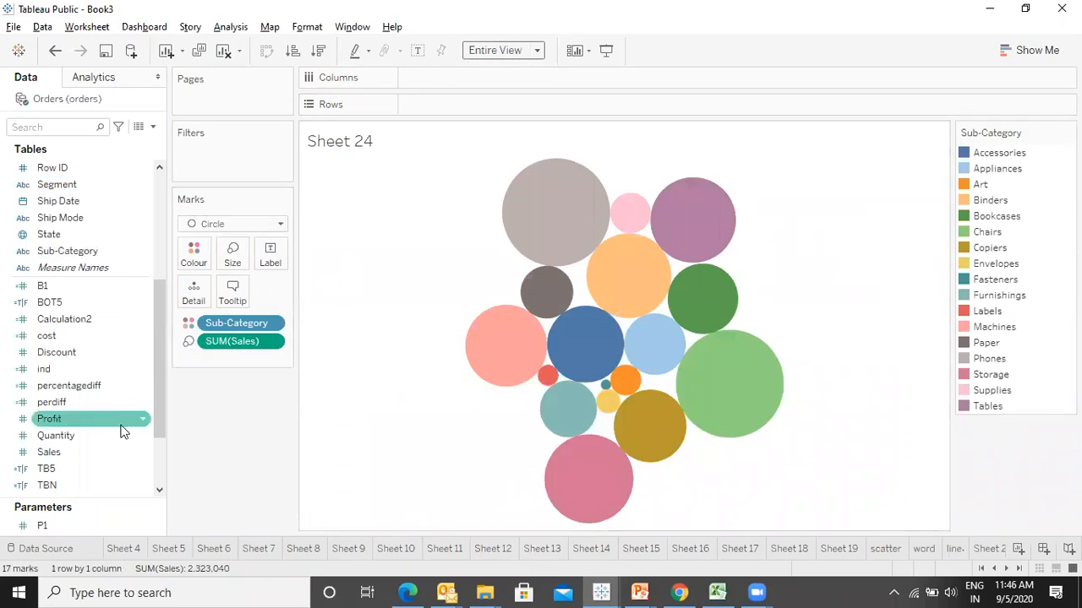
- Label the bubbles with Sales and Sub-Category, and preview the sheet in presentation mode
{"action": "left_click_drag", "start_coordinate": [49, 452], "coordinate": [264, 259]}
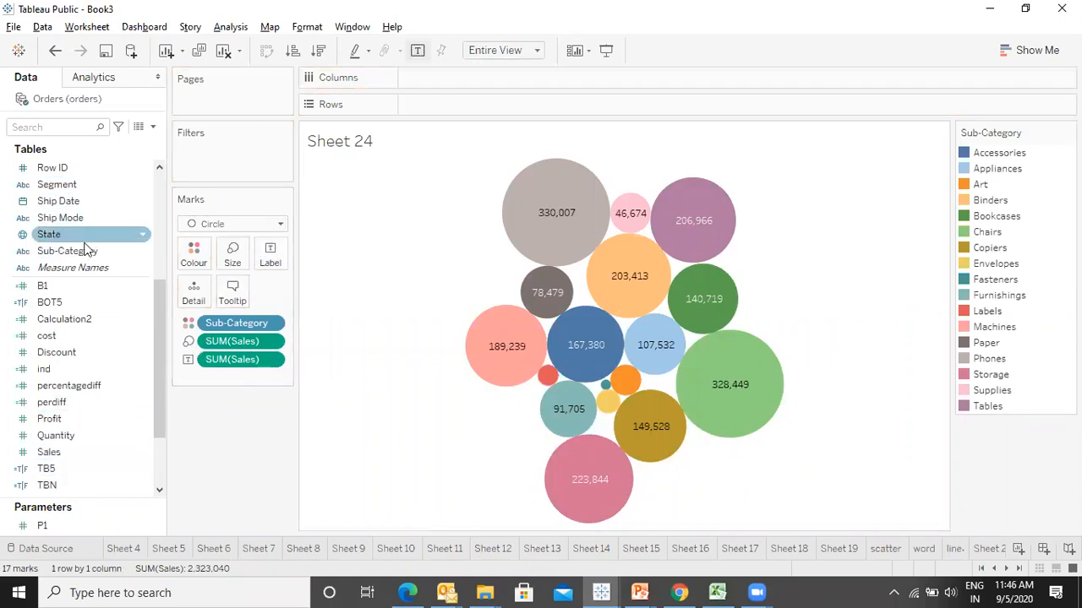
{"action": "left_click_drag", "start_coordinate": [76, 251], "coordinate": [277, 262]}
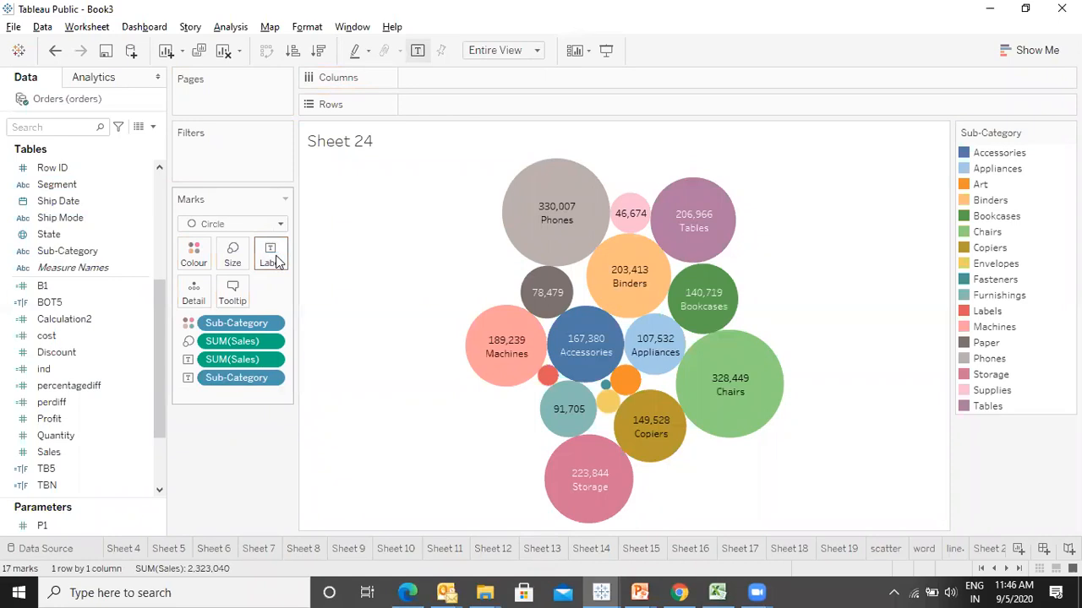
{"action": "key", "text": "F7"}
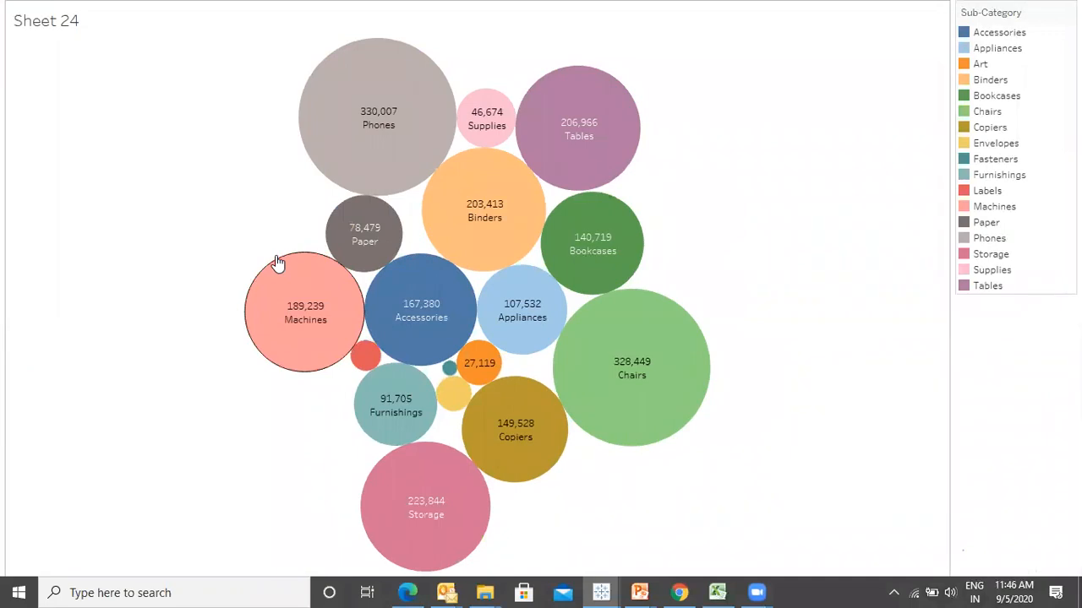
{"action": "key", "text": "Escape"}
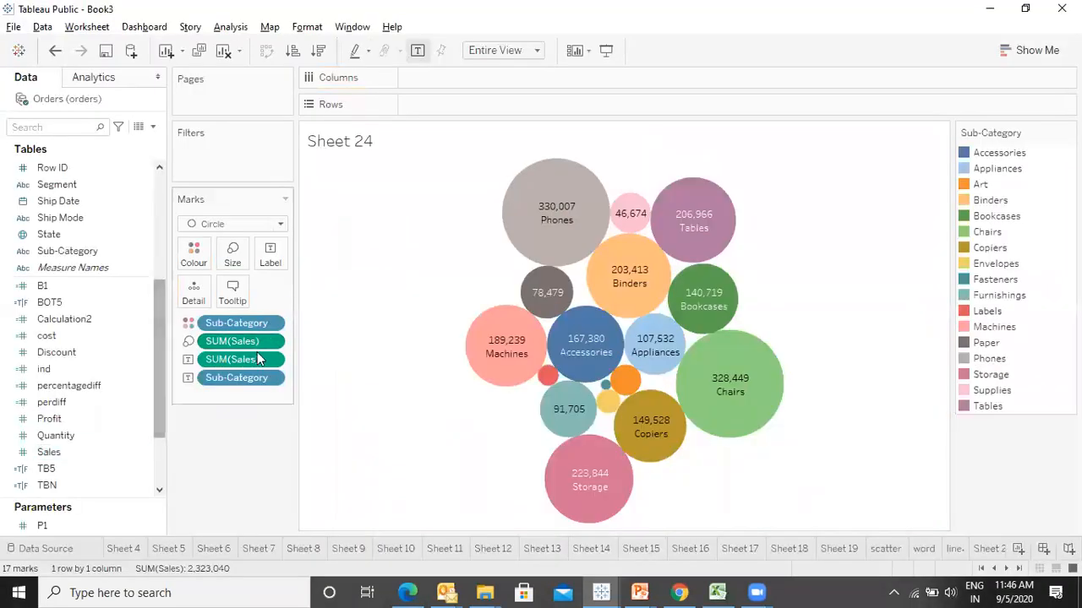
- Apply the Percent of Total quick table calculation to the Sales label and preview the bubble chart in presentation mode
{"action": "right_click", "coordinate": [254, 360]}
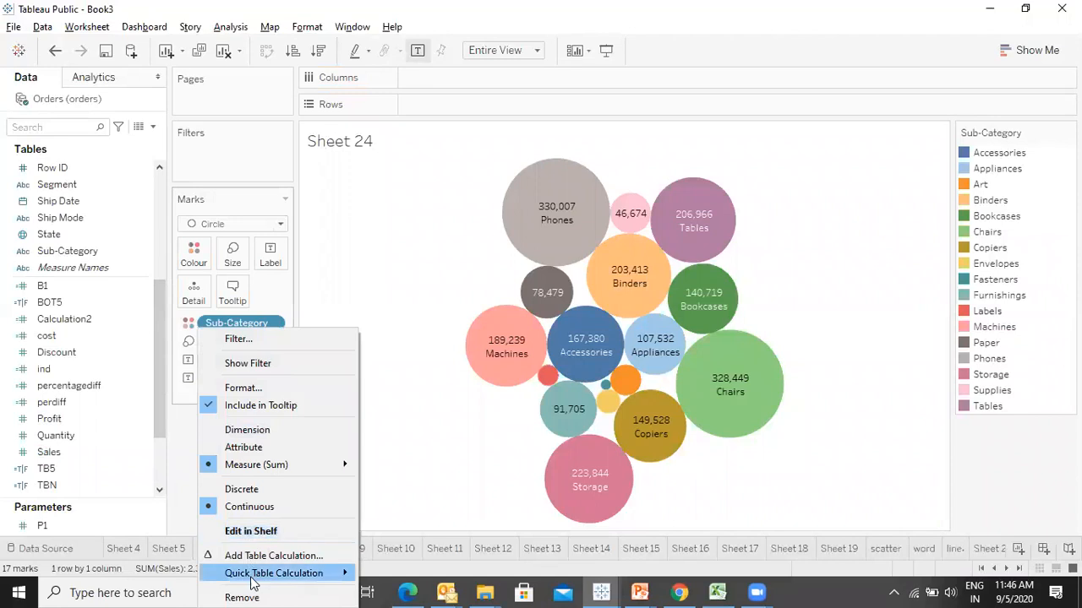
{"action": "mouse_move", "coordinate": [252, 583]}
{"action": "left_click", "coordinate": [451, 477]}
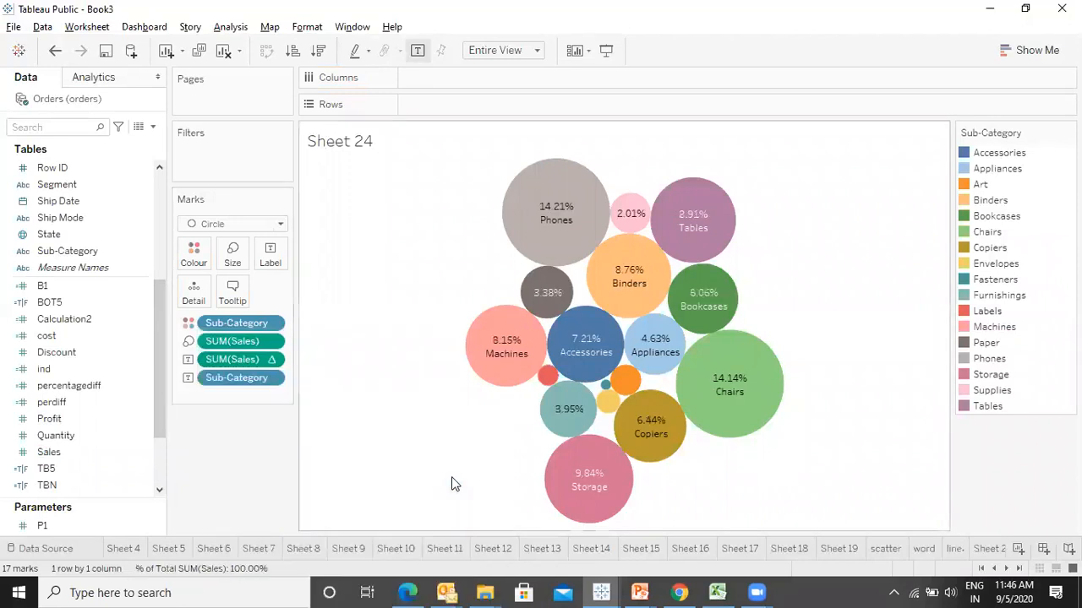
{"action": "key", "text": "F7"}
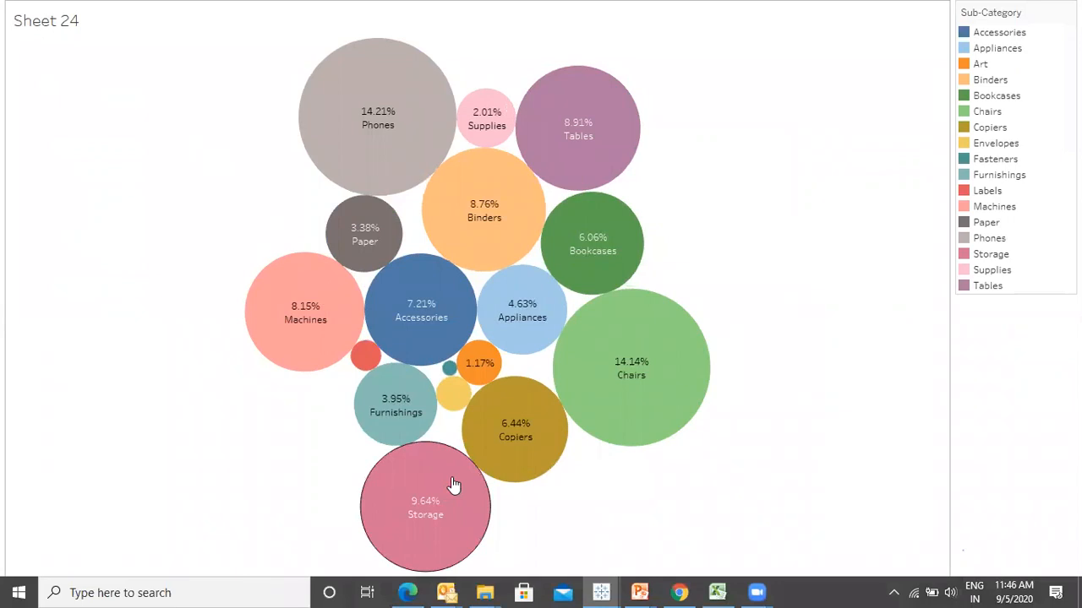
{"action": "key", "text": "F7"}
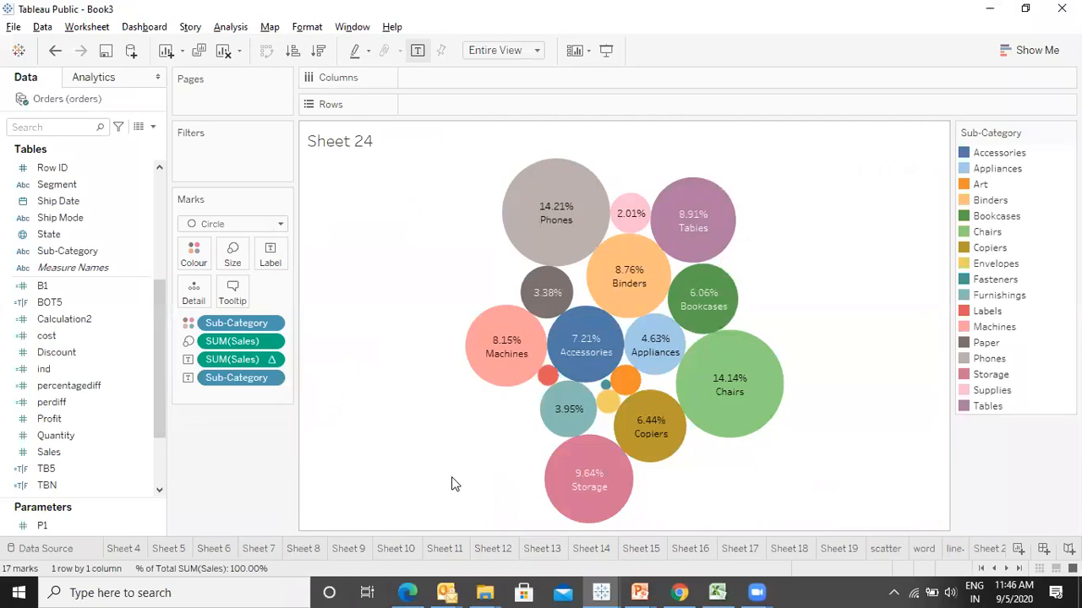
- Rename Sheet 24 as Bubble
{"action": "left_click", "coordinate": [1019, 568]}
{"action": "double_click", "coordinate": [977, 549]}
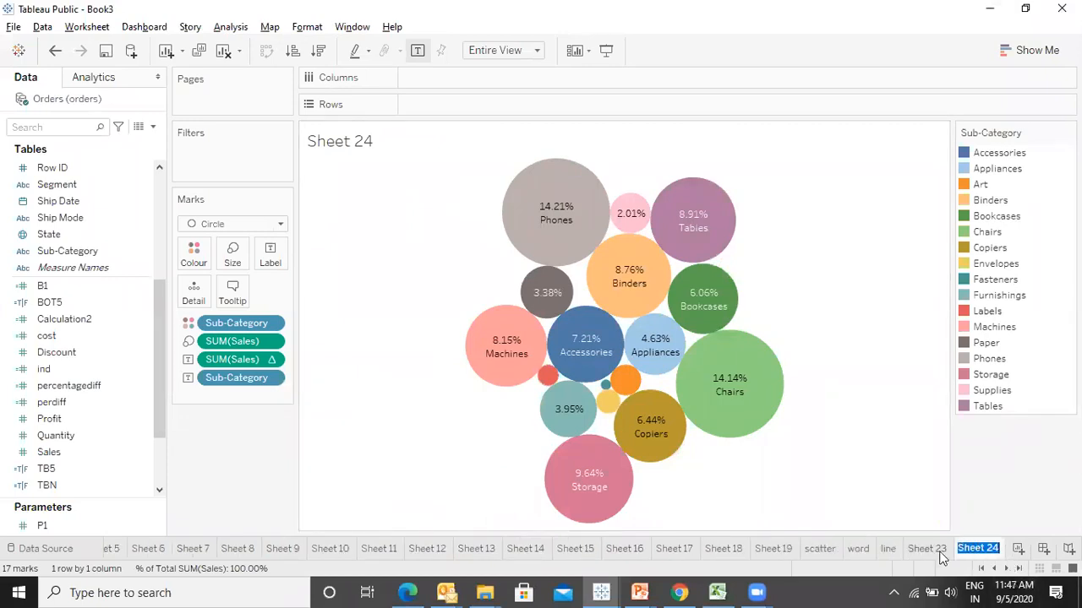
{"action": "left_click", "coordinate": [943, 554]}
{"action": "left_click", "coordinate": [967, 553]}
{"action": "double_click", "coordinate": [967, 552]}
{"action": "type", "text": "Bubble"}
{"action": "key", "text": "Return"}
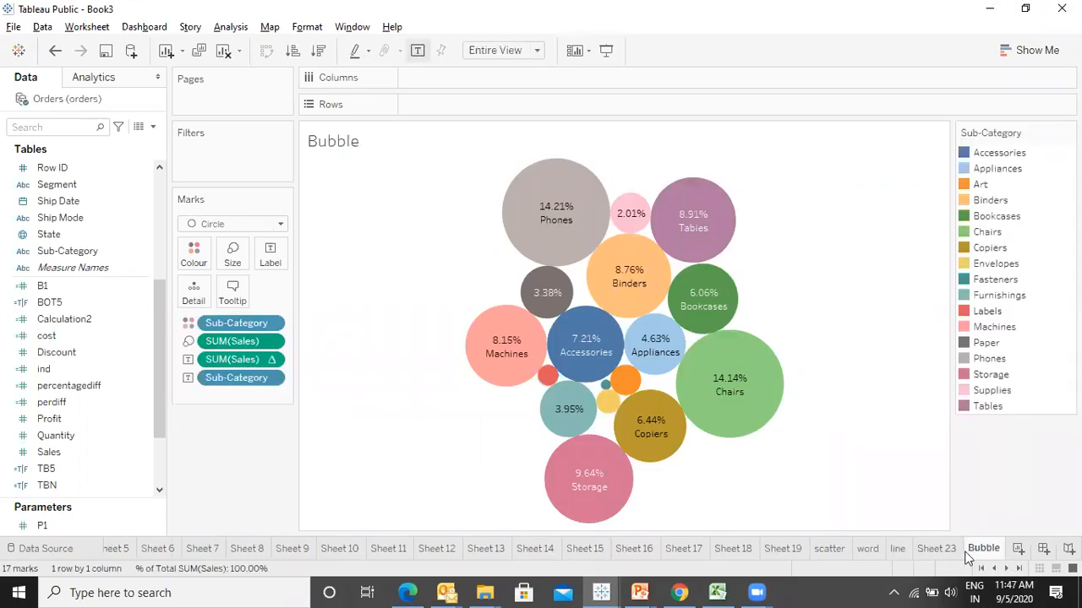
- Open the empty Sheet 23, consult the Bar Chart slide in the PowerPoint presentation, and return to Tableau
{"action": "left_click", "coordinate": [947, 552]}
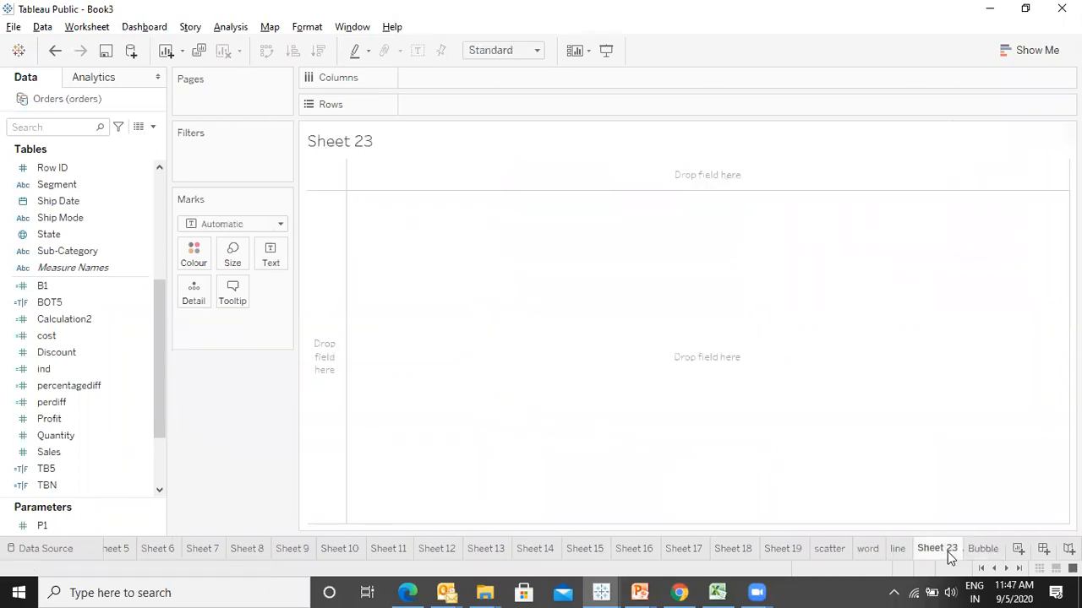
{"action": "key", "text": "alt+Tab"}
{"action": "key", "text": "Right"}
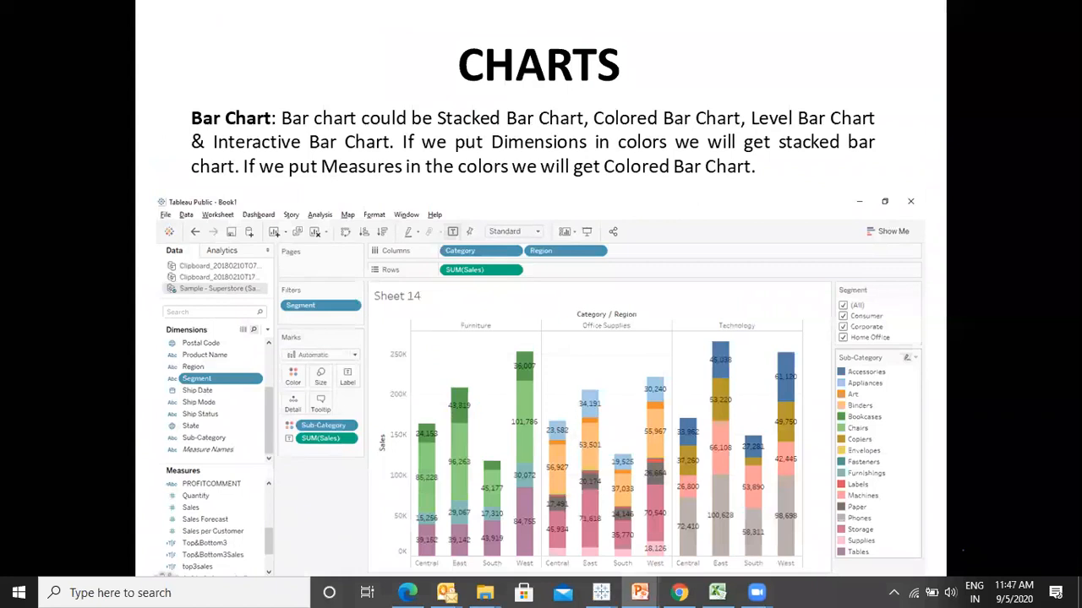
{"action": "key", "text": "alt+Tab"}
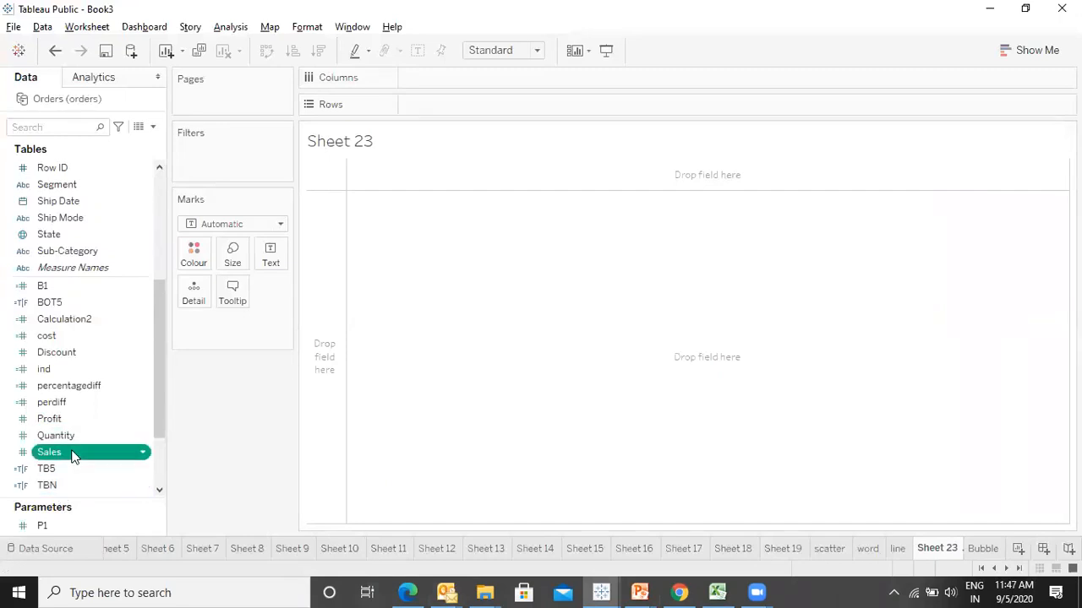
- Build a vertical bar chart of Sales broken down by Region and Category on Sheet 23
{"action": "double_click", "coordinate": [72, 457]}
{"action": "left_click_drag", "start_coordinate": [159, 393], "coordinate": [159, 457]}
{"action": "scroll", "coordinate": [156, 448], "scroll_direction": "down", "scroll_amount": 2}
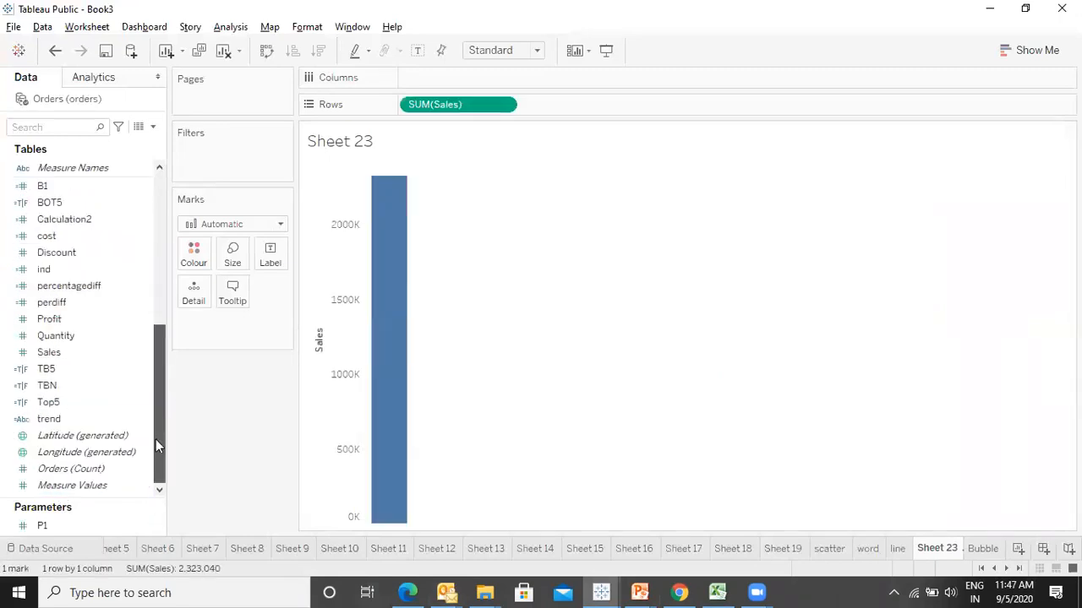
{"action": "scroll", "coordinate": [147, 364], "scroll_direction": "up", "scroll_amount": 10}
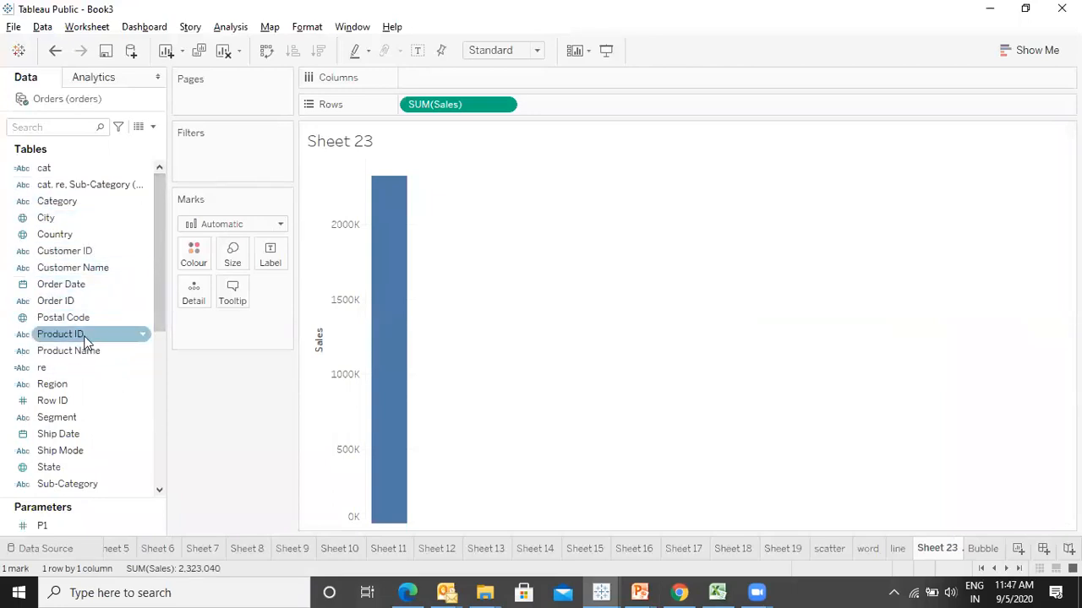
{"action": "double_click", "coordinate": [96, 382]}
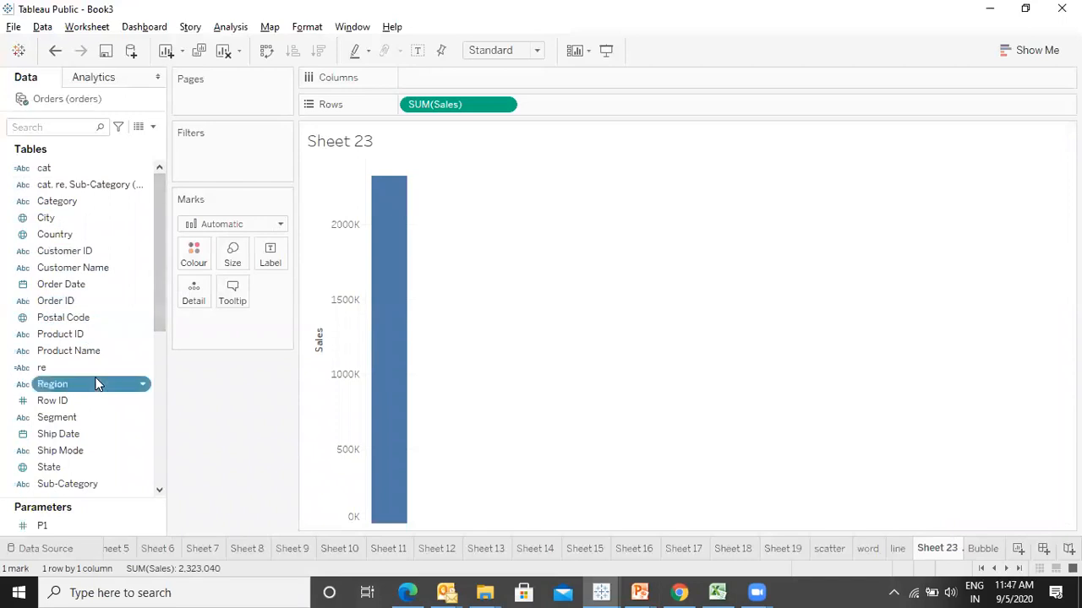
{"action": "double_click", "coordinate": [90, 201]}
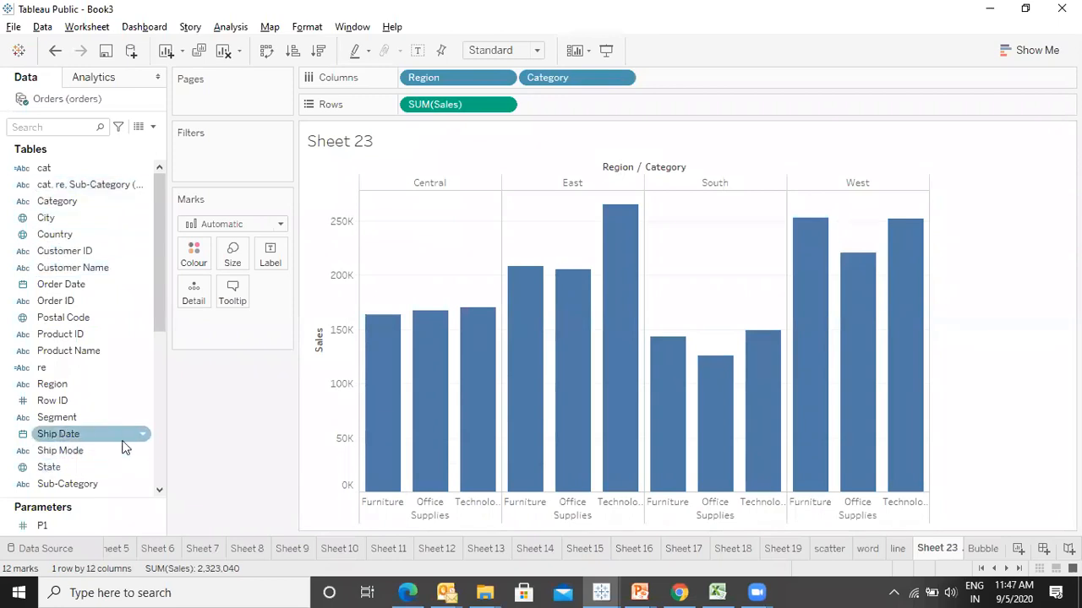
- Stack the bars by colouring them by Sub-Category and fit the chart to Entire View
{"action": "left_click_drag", "start_coordinate": [56, 486], "coordinate": [194, 260]}
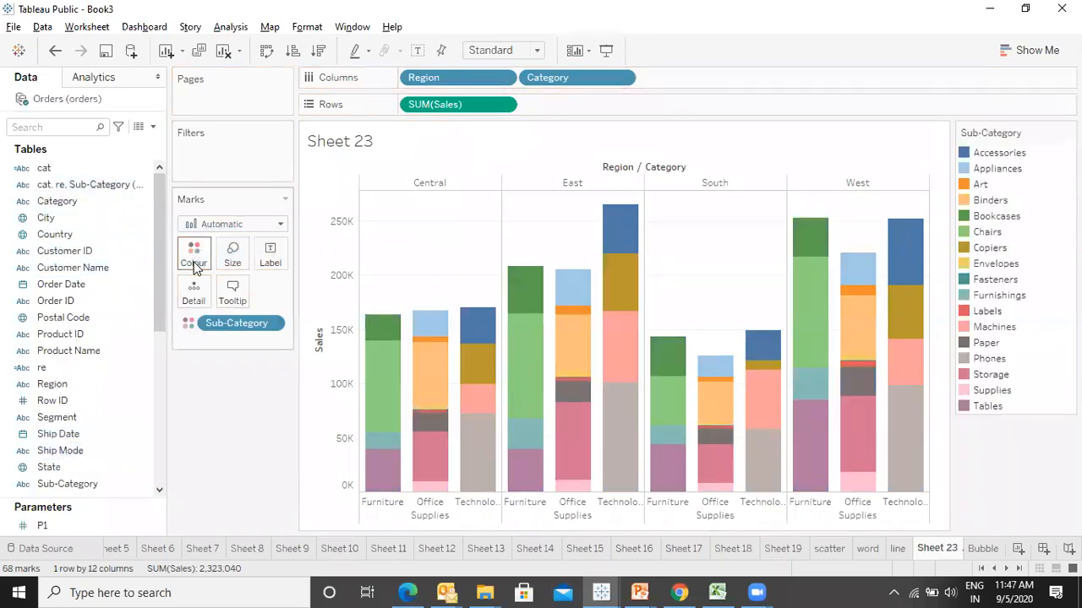
{"action": "left_click", "coordinate": [507, 52]}
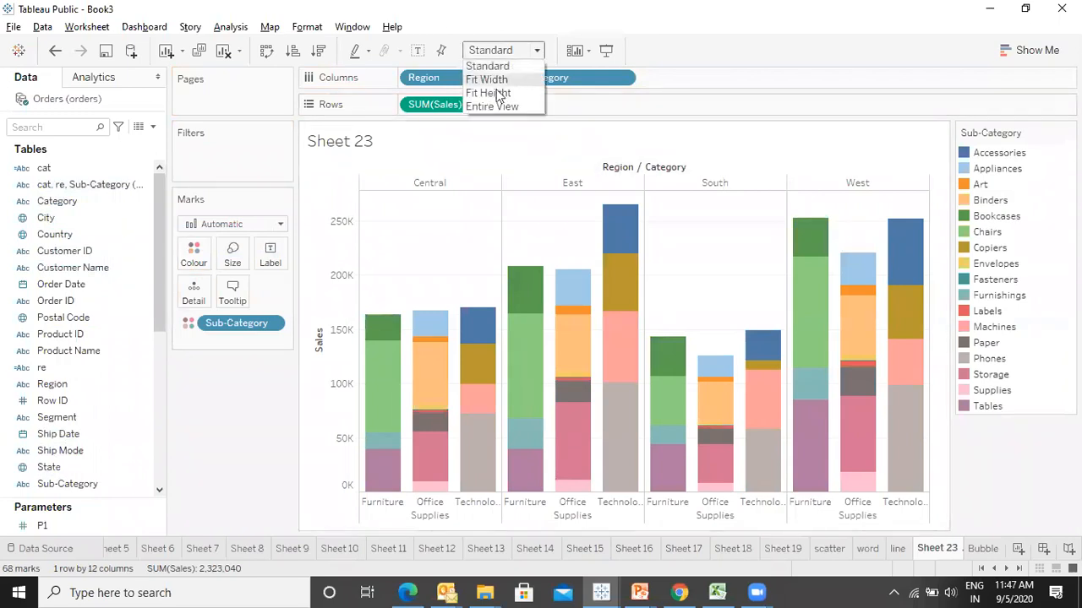
{"action": "left_click", "coordinate": [491, 105]}
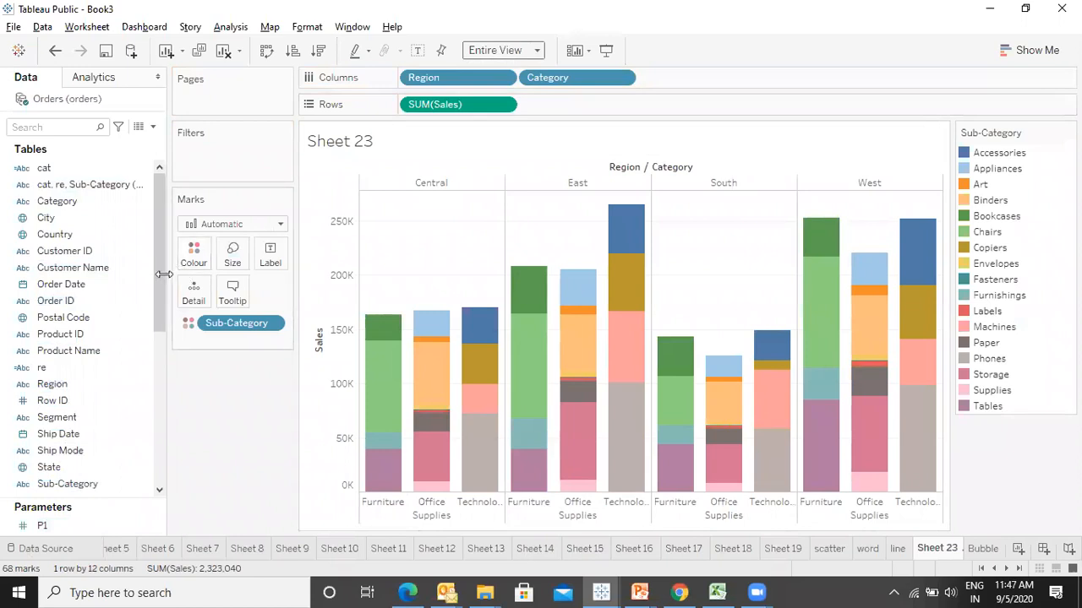
- Label the stacked bar segments with Sales and Sub-Category, and preview the chart in presentation mode
{"action": "left_click_drag", "start_coordinate": [163, 274], "coordinate": [161, 390]}
{"action": "left_click", "coordinate": [61, 438]}
{"action": "left_click_drag", "start_coordinate": [60, 438], "coordinate": [270, 264]}
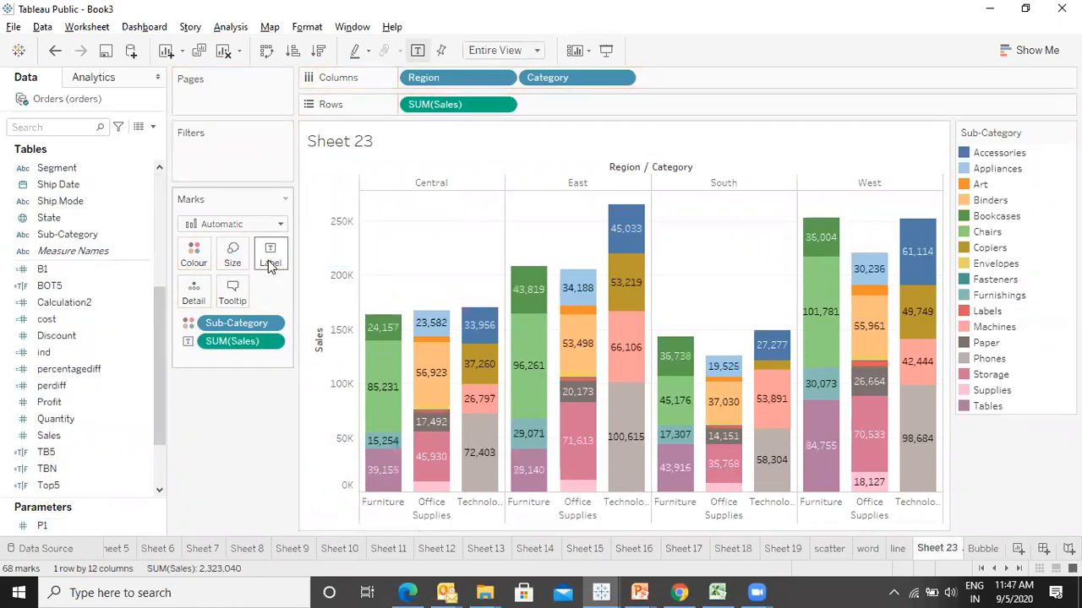
{"action": "left_click_drag", "start_coordinate": [119, 237], "coordinate": [277, 261]}
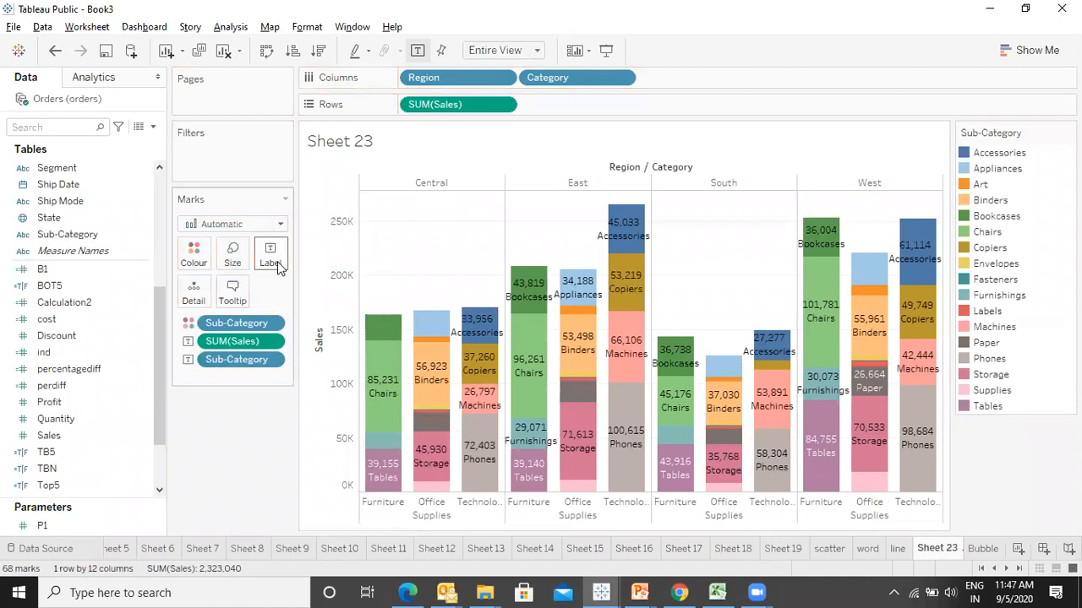
{"action": "key", "text": "F7"}
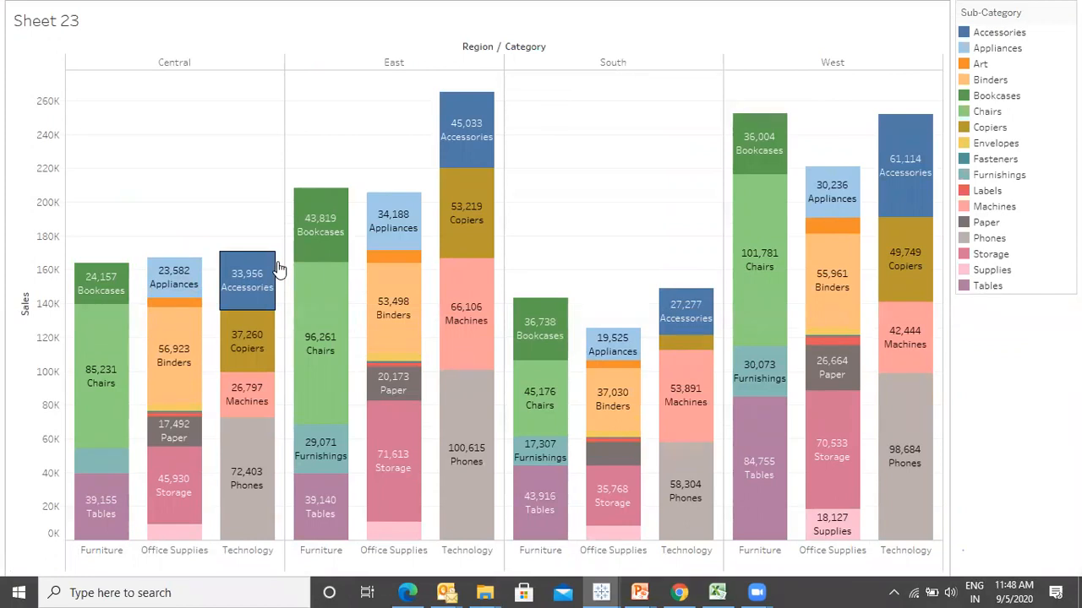
{"action": "key", "text": "Escape"}
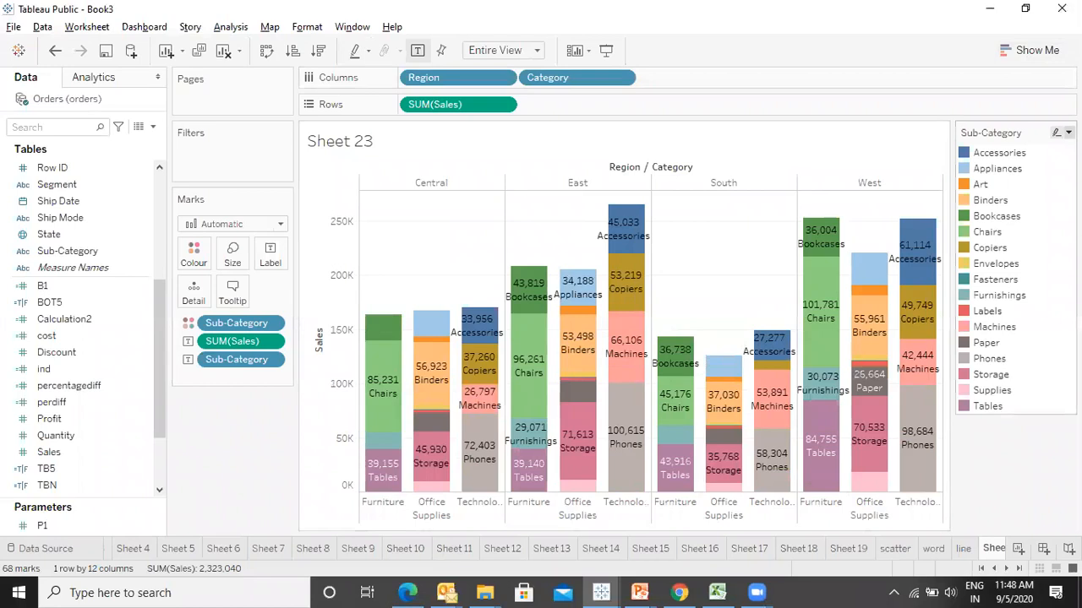
- Hide the Sub-Category colour legend and examine the stacked bar chart in presentation mode
{"action": "left_click", "coordinate": [1068, 133]}
{"action": "left_click", "coordinate": [957, 269]}
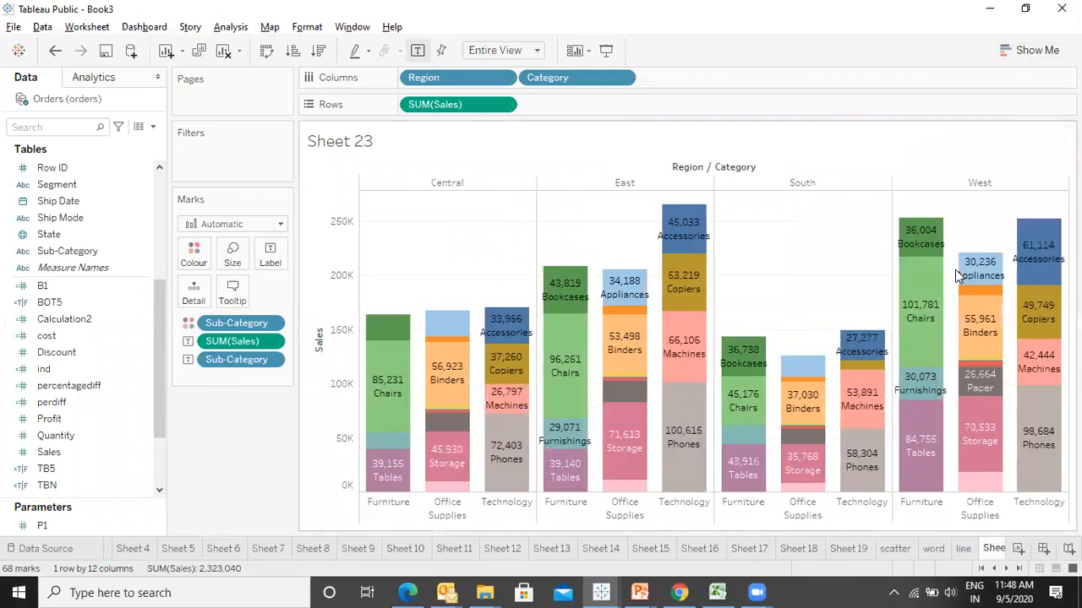
{"action": "key", "text": "F7"}
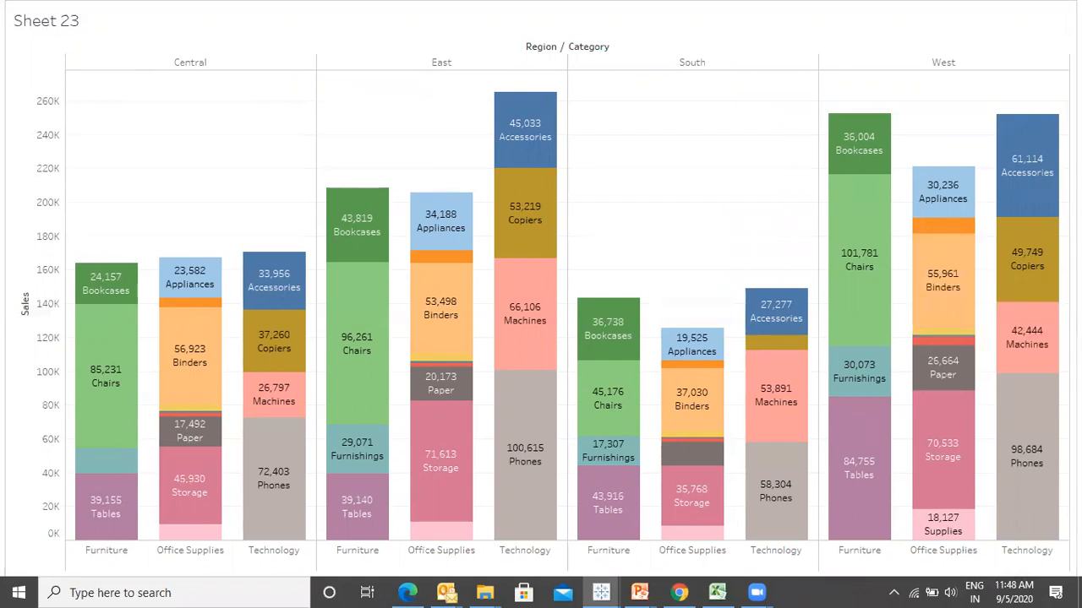
{"action": "key", "text": "Escape"}
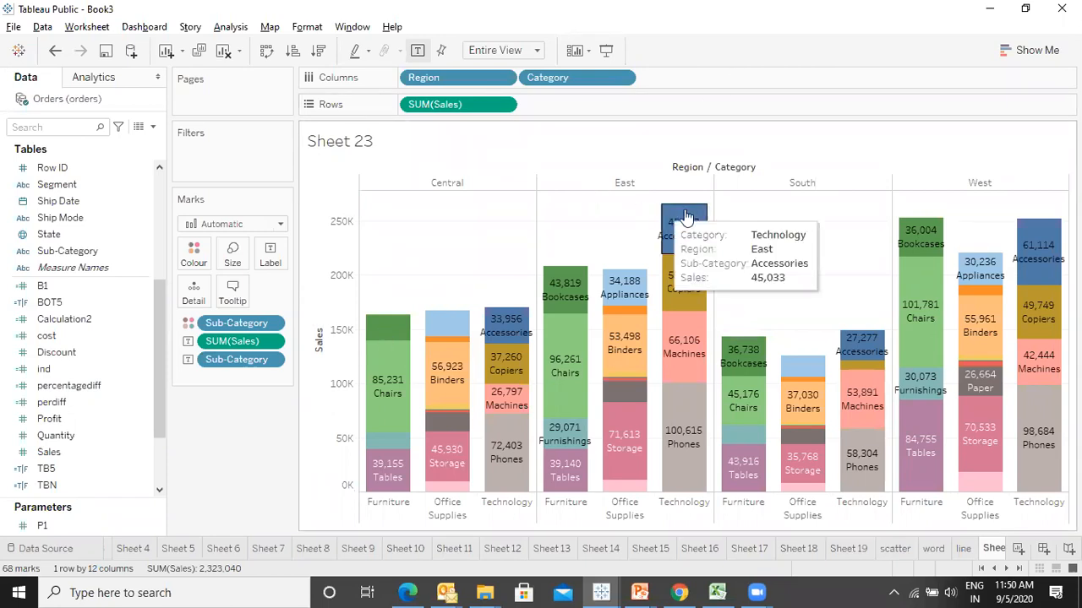
- Review the Bar Chart, Reference Lines and Tree Maps slides in the PowerPoint presentation, and return to Tableau
{"action": "mouse_move", "coordinate": [921, 314]}
{"action": "key", "text": "alt+Tab"}
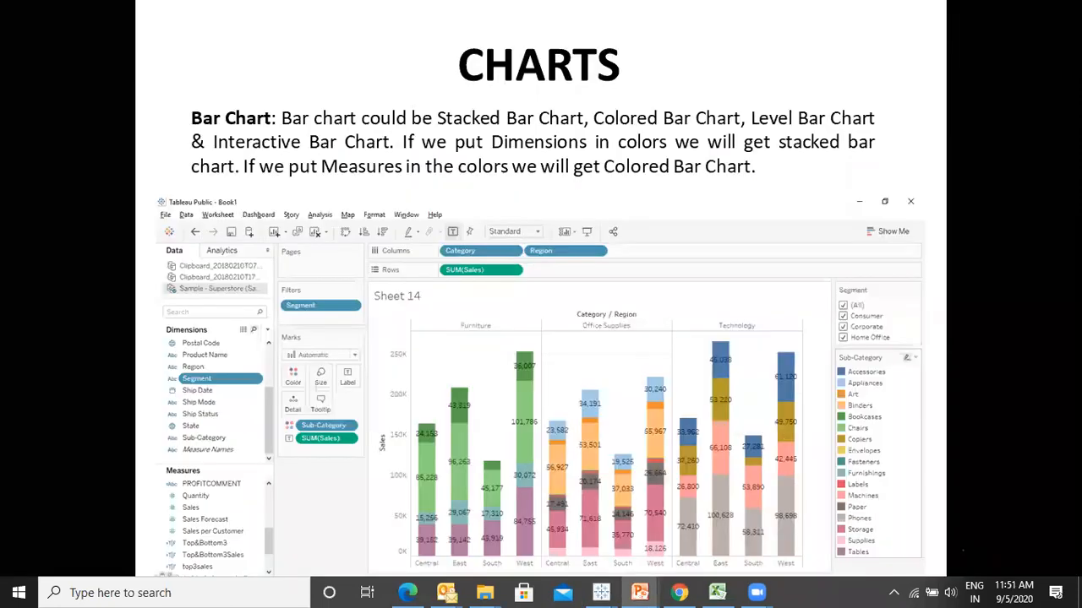
{"action": "key", "text": "Right"}
{"action": "key", "text": "Right"}
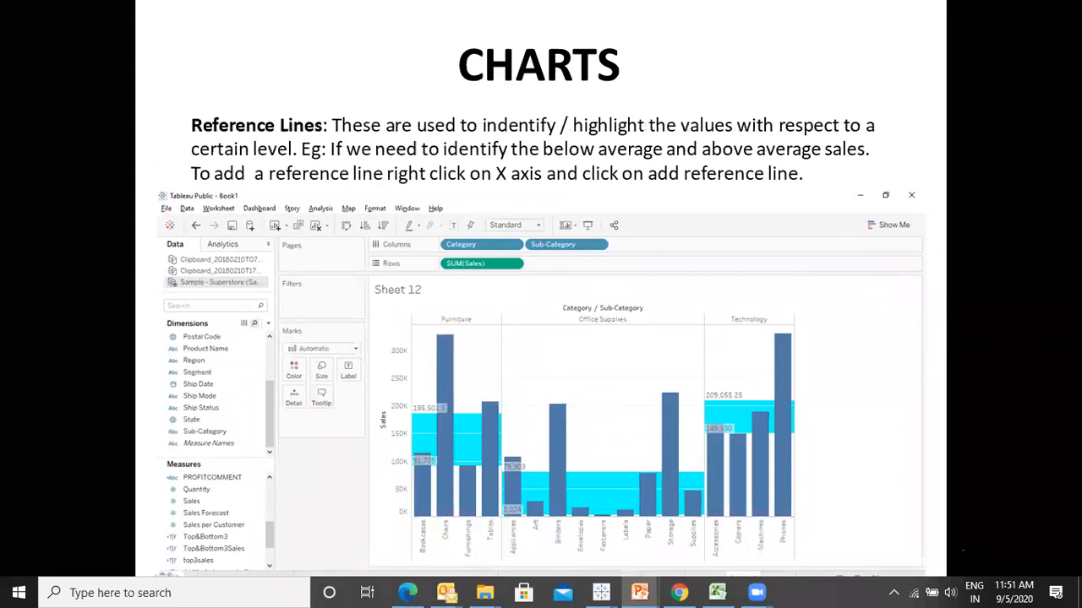
{"action": "key", "text": "Left"}
{"action": "key", "text": "Left"}
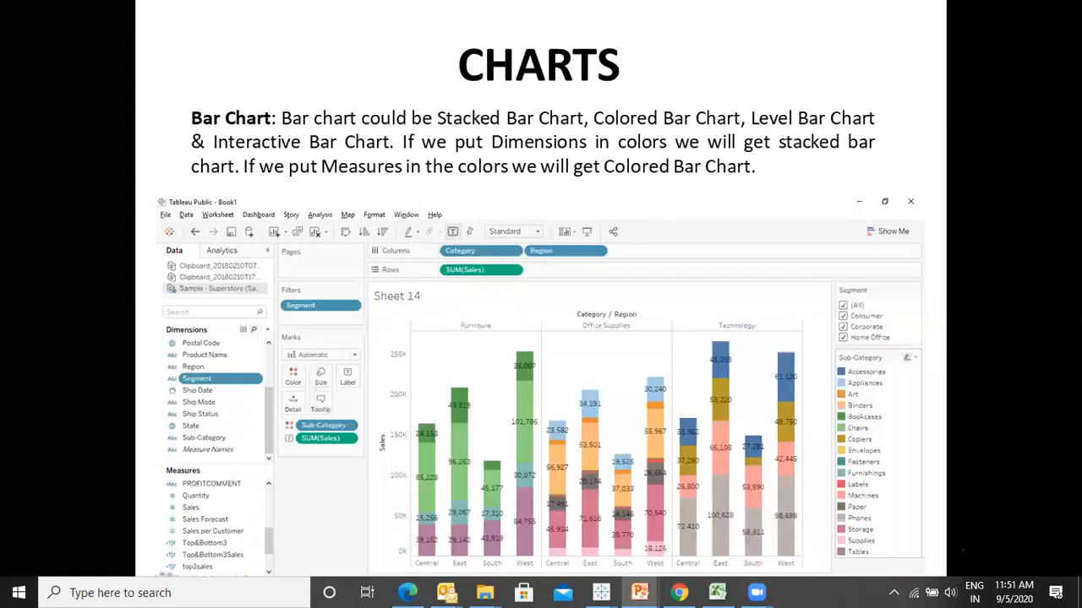
{"action": "key", "text": "Left"}
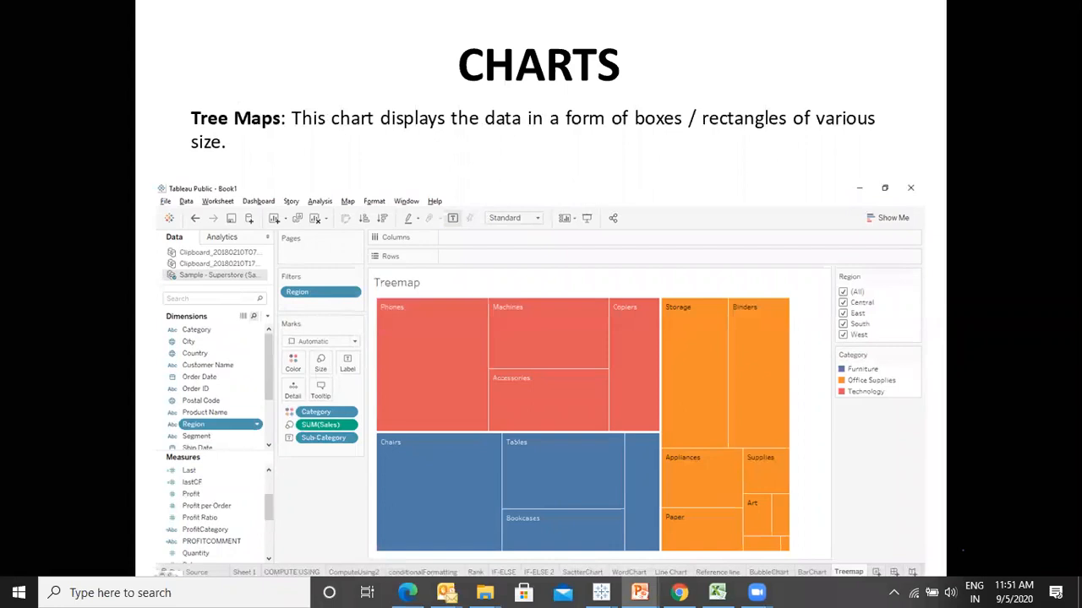
{"action": "key", "text": "alt+Tab"}
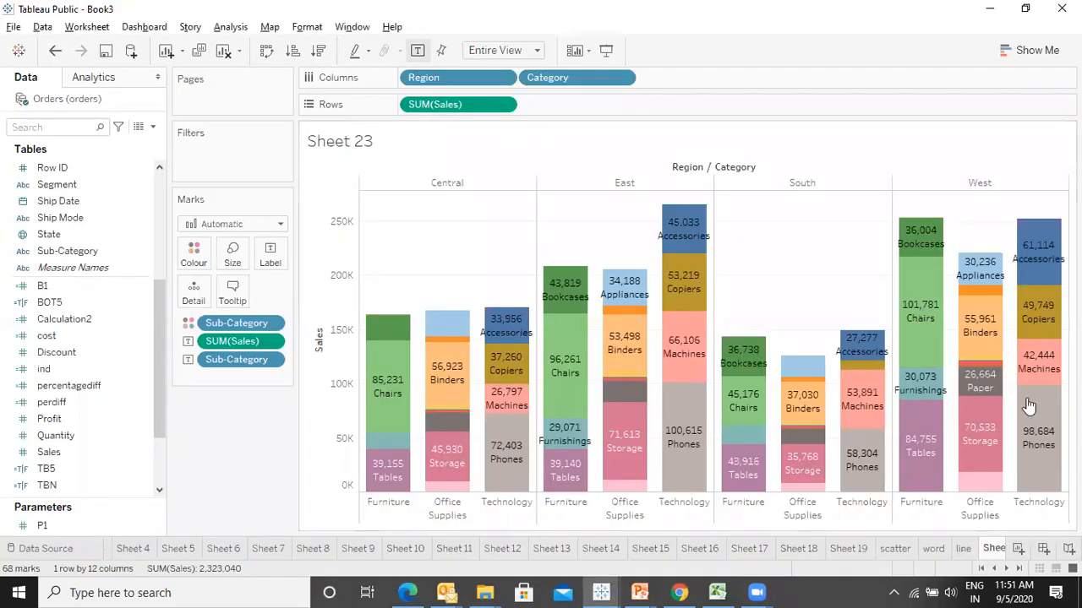
- Rename Sheet 23 as Bar and bring the end of the sheet list into reach
{"action": "double_click", "coordinate": [994, 548]}
{"action": "type", "text": "Bar"}
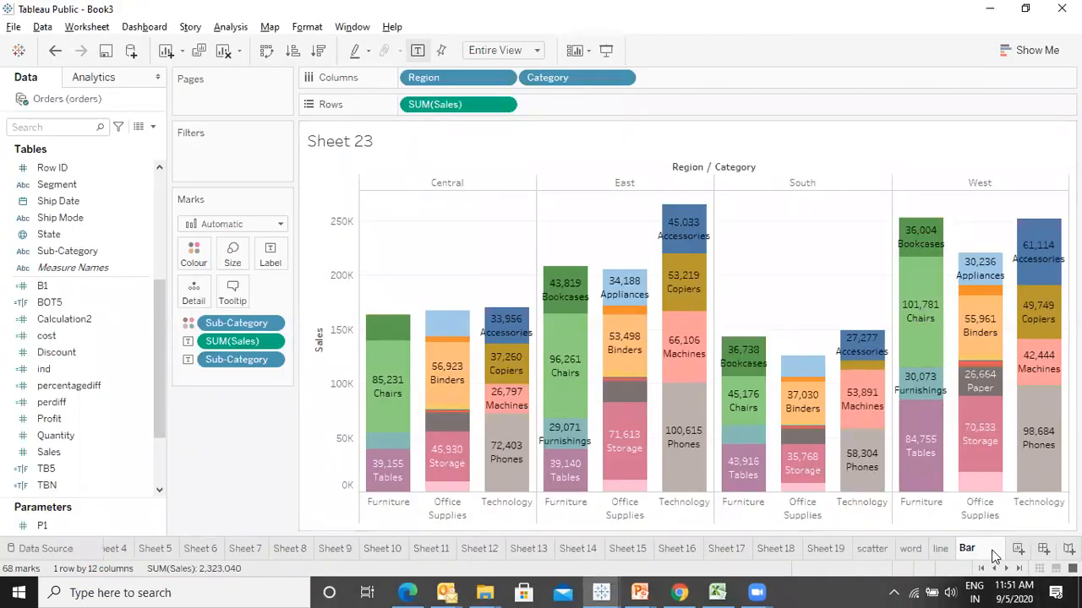
{"action": "key", "text": "Return"}
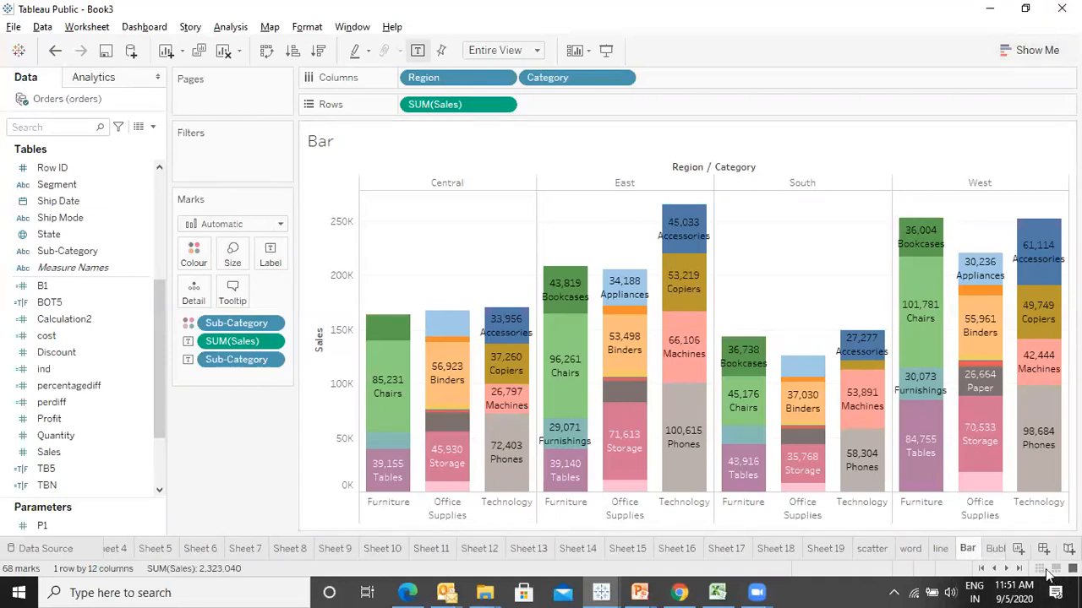
{"action": "left_click", "coordinate": [1016, 568]}
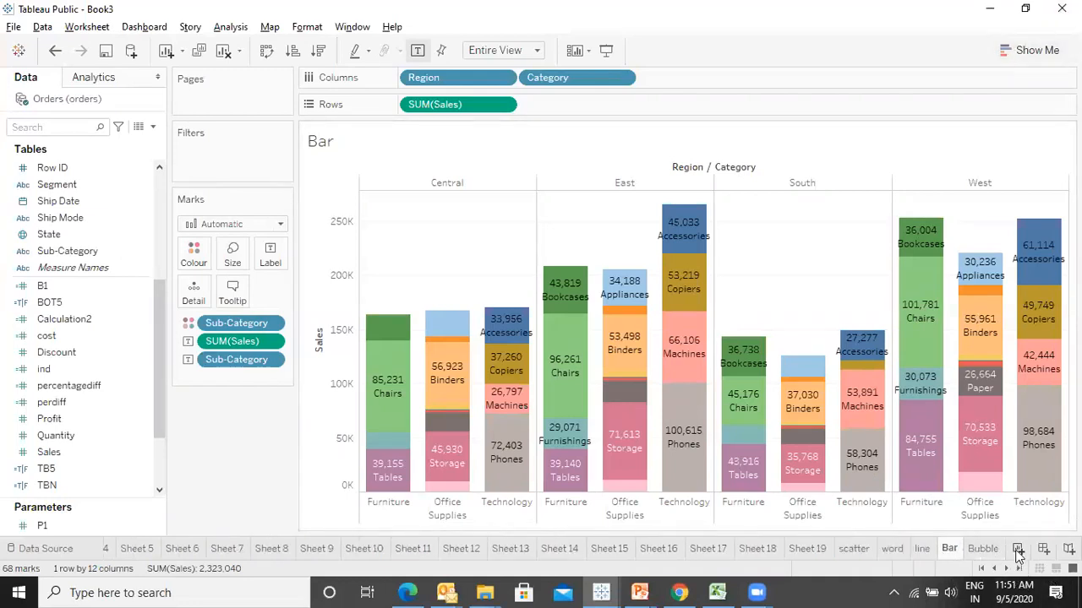
- Add a new worksheet at the end of the workbook and rename Sheet 25 as tree
{"action": "left_click", "coordinate": [1017, 549]}
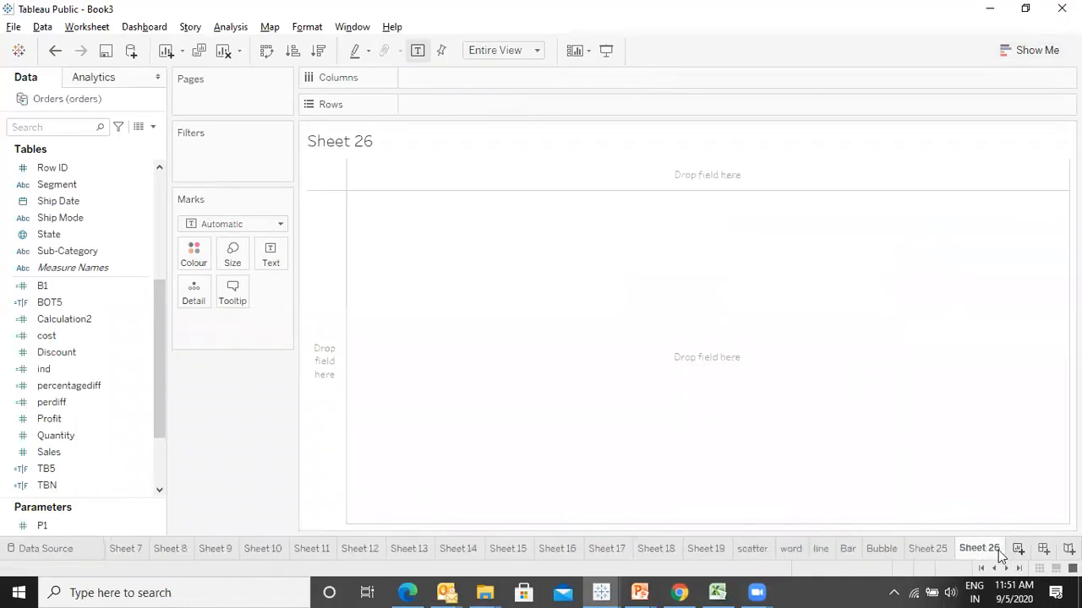
{"action": "left_click", "coordinate": [939, 551]}
{"action": "double_click", "coordinate": [942, 552]}
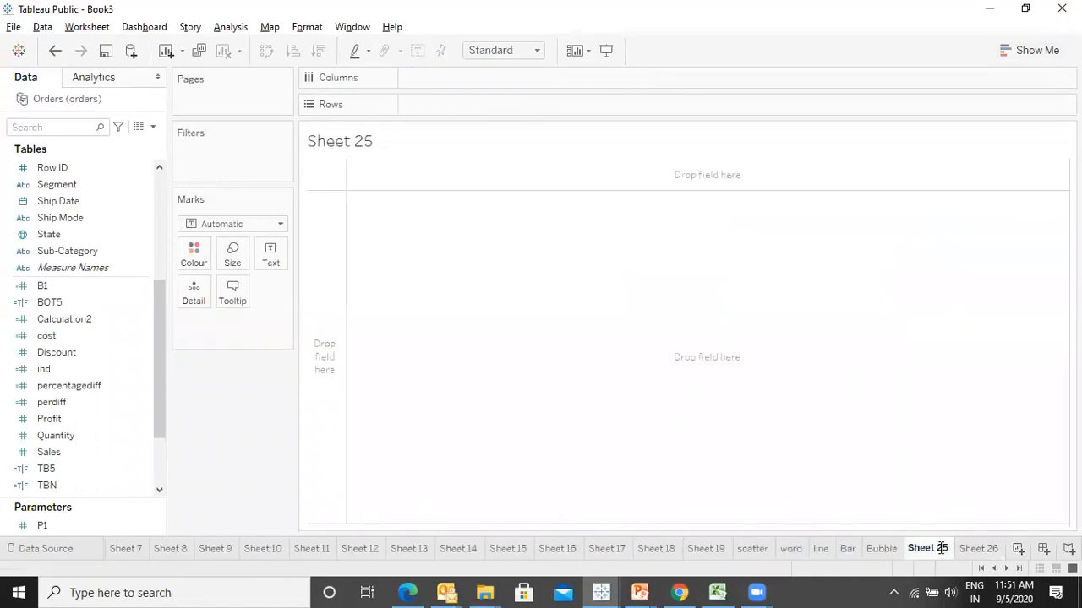
{"action": "double_click", "coordinate": [942, 549]}
{"action": "type", "text": "tree"}
{"action": "key", "text": "Return"}
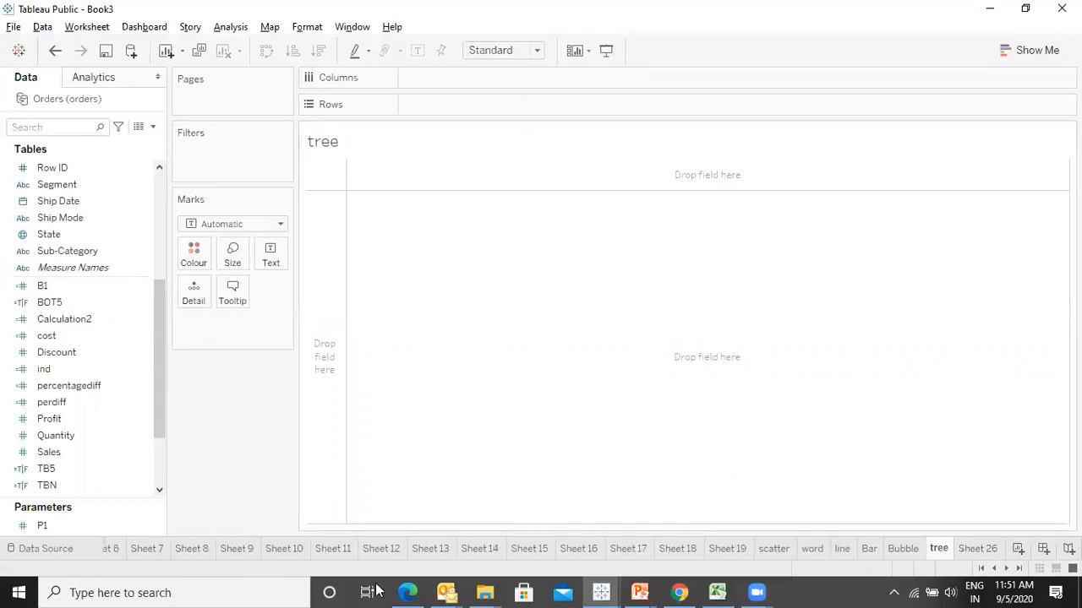
- Check the Tree Maps slide, then plot Sales by Region on the tree sheet with the Square mark type
{"action": "key", "text": "alt+Tab"}
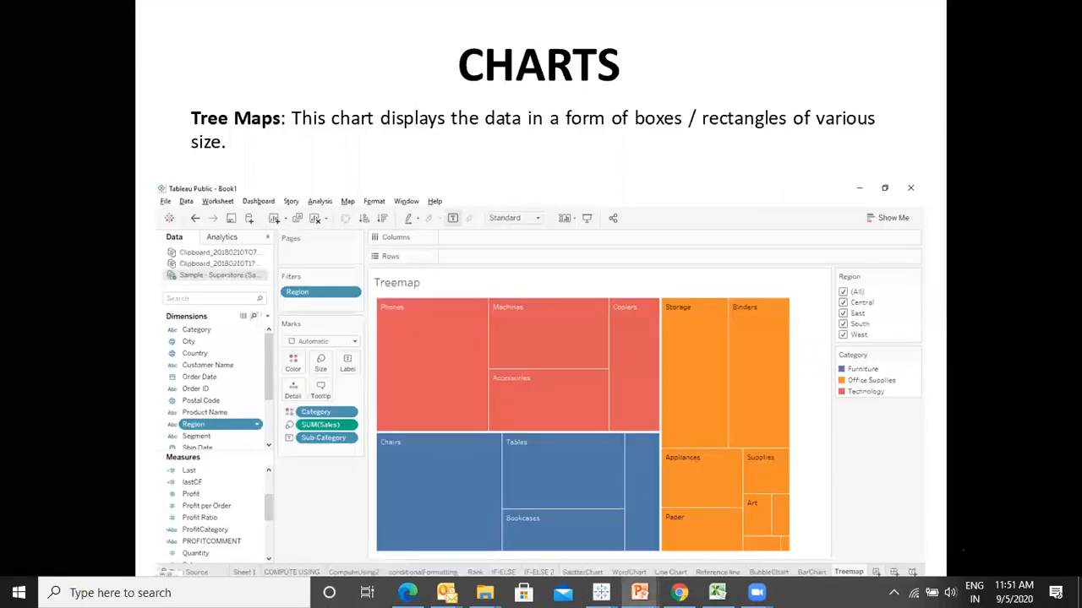
{"action": "key", "text": "alt+Tab"}
{"action": "double_click", "coordinate": [88, 455]}
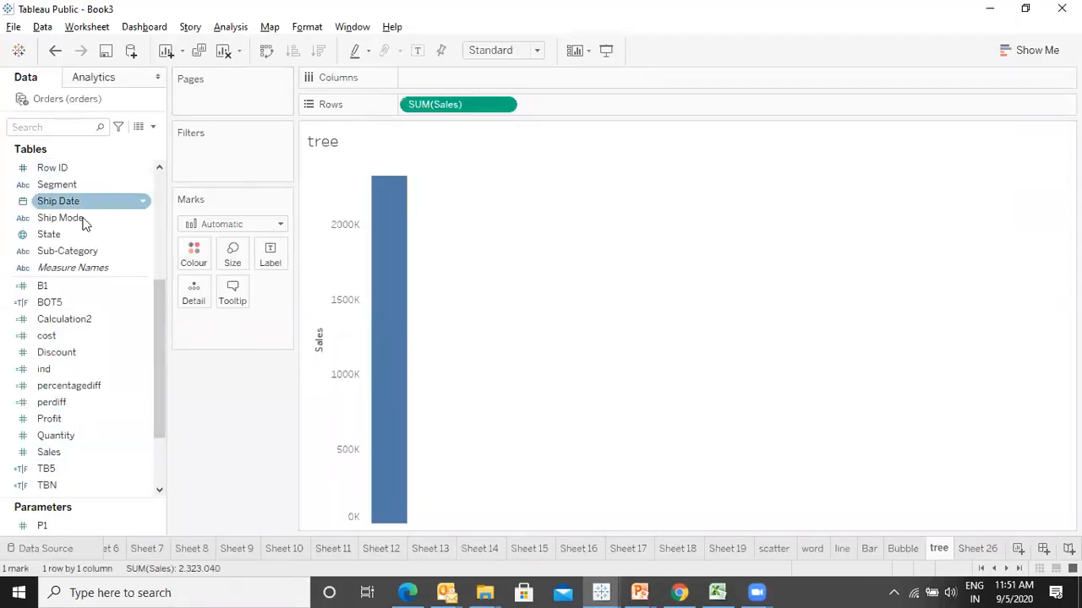
{"action": "scroll", "coordinate": [156, 260], "scroll_direction": "up", "scroll_amount": 4}
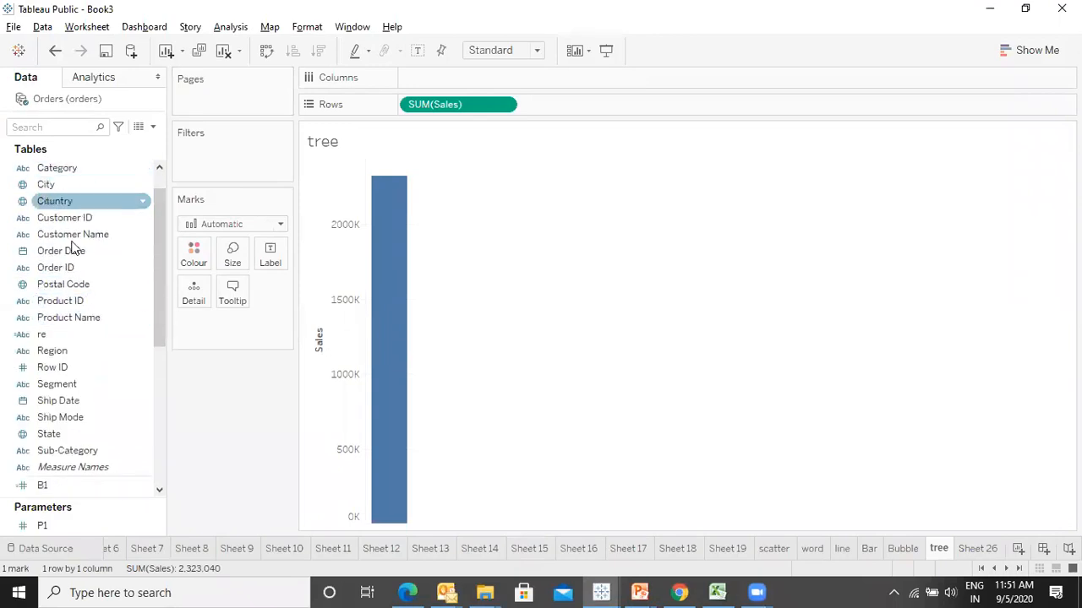
{"action": "double_click", "coordinate": [67, 344]}
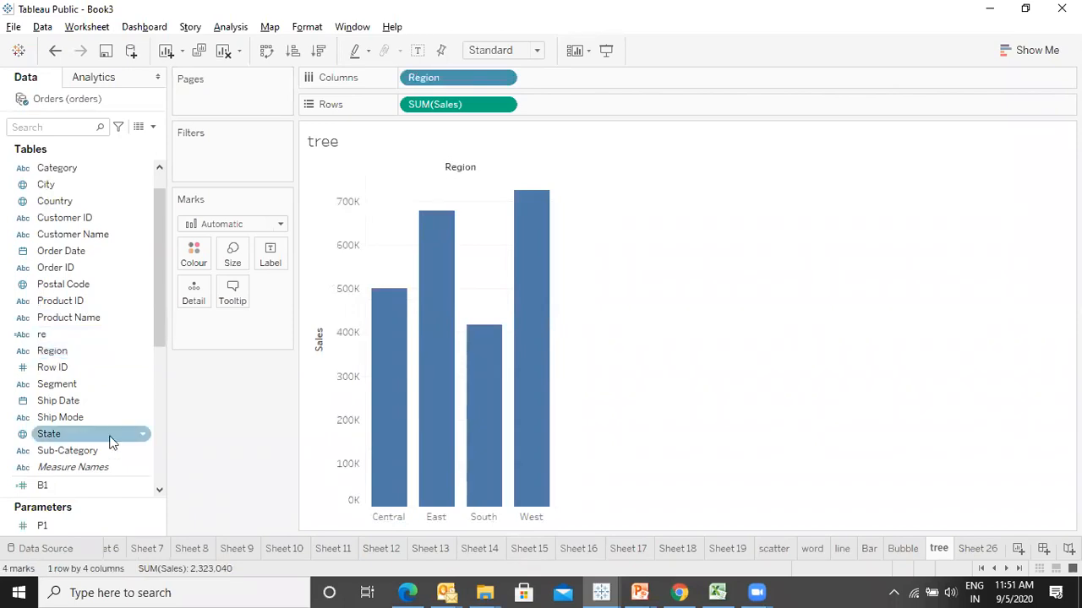
{"action": "left_click", "coordinate": [238, 225]}
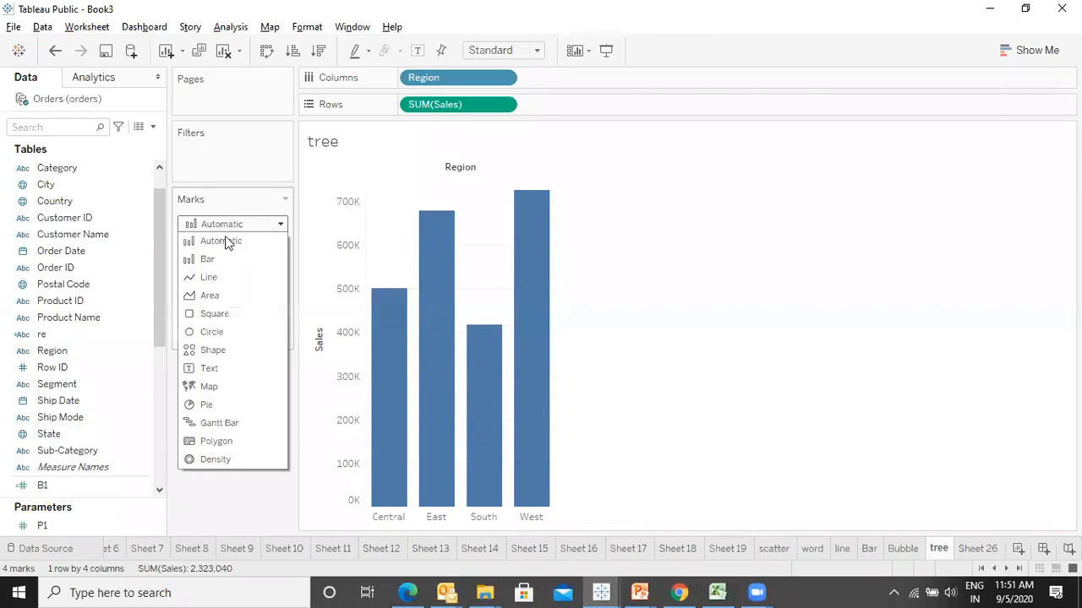
{"action": "left_click", "coordinate": [202, 322]}
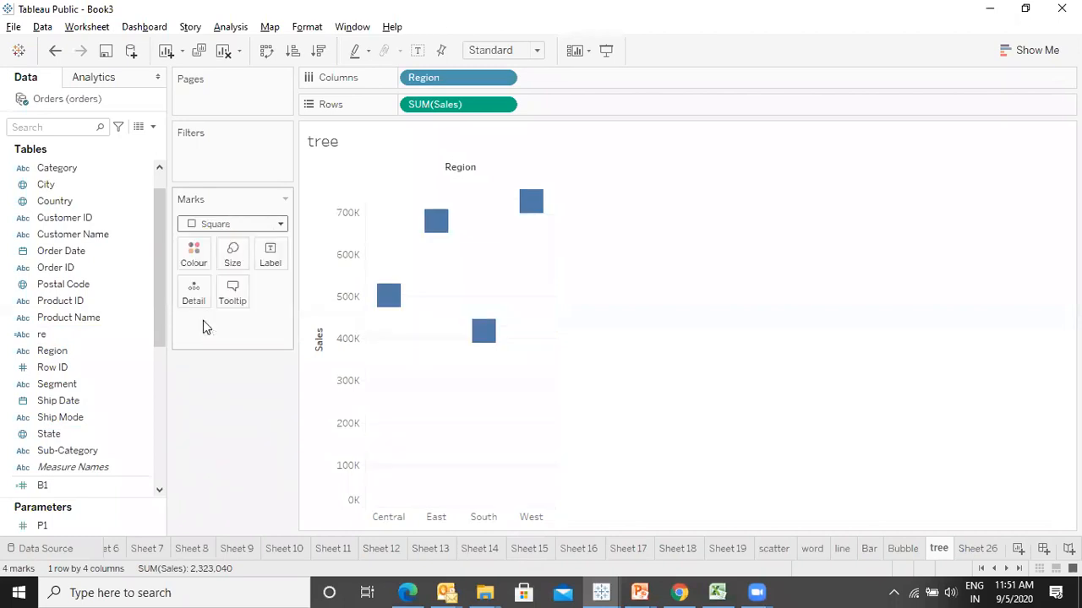
- Turn the plot into a treemap coloured by Region and sized by Sales, fitted to the Entire View
{"action": "left_click_drag", "start_coordinate": [442, 74], "coordinate": [203, 257]}
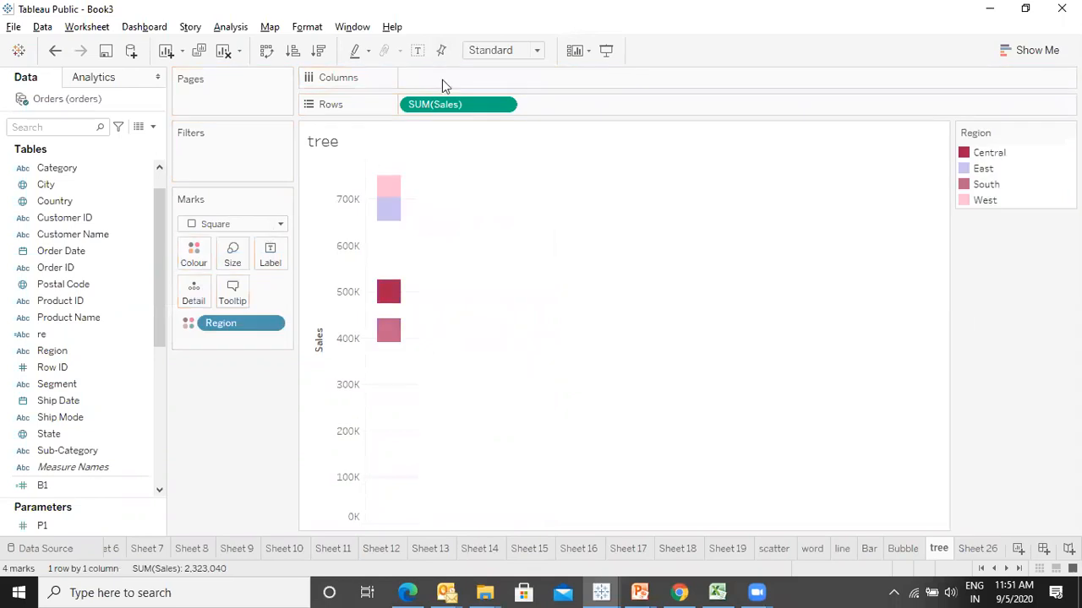
{"action": "left_click_drag", "start_coordinate": [453, 98], "coordinate": [232, 261]}
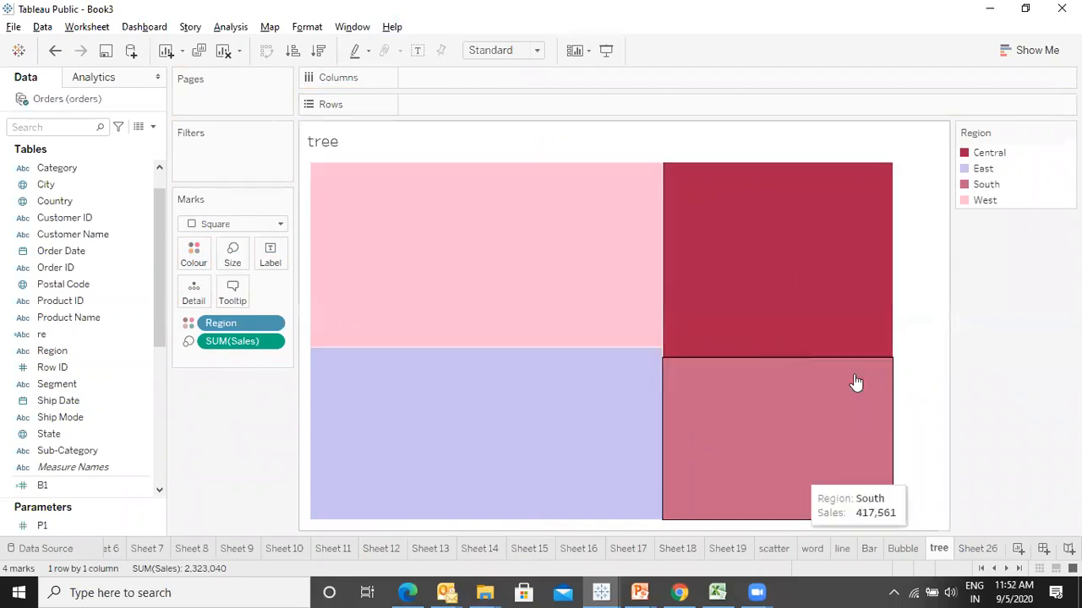
{"action": "mouse_move", "coordinate": [463, 344]}
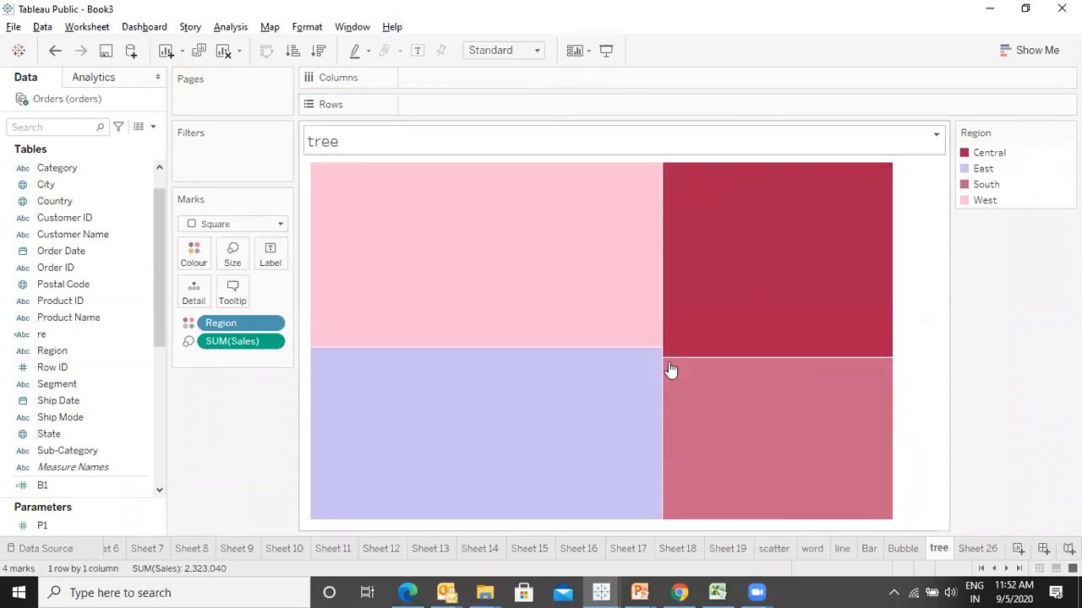
{"action": "mouse_move", "coordinate": [532, 182]}
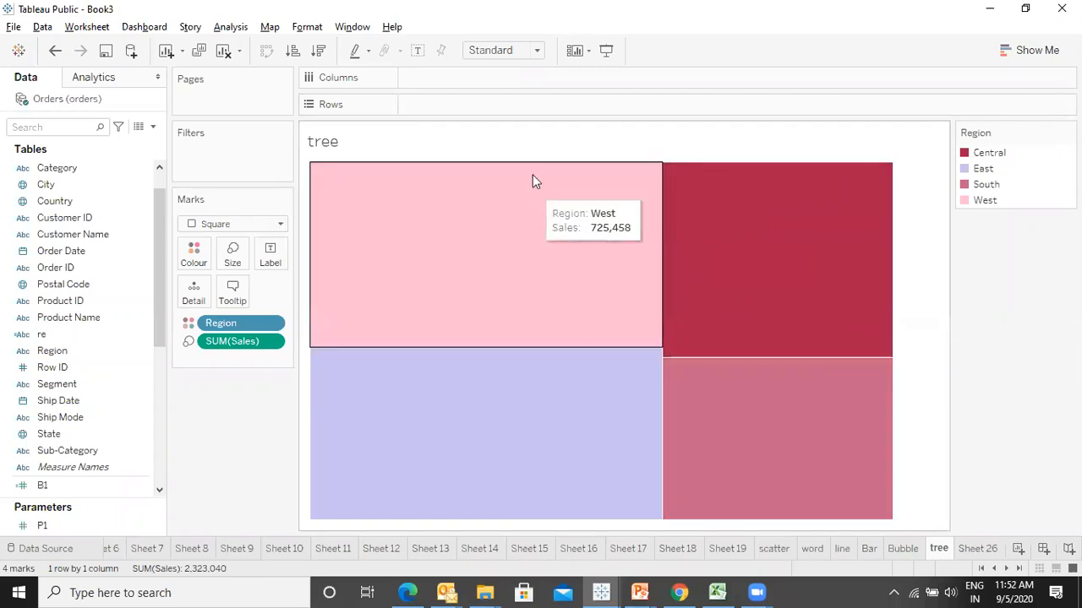
{"action": "left_click", "coordinate": [536, 51]}
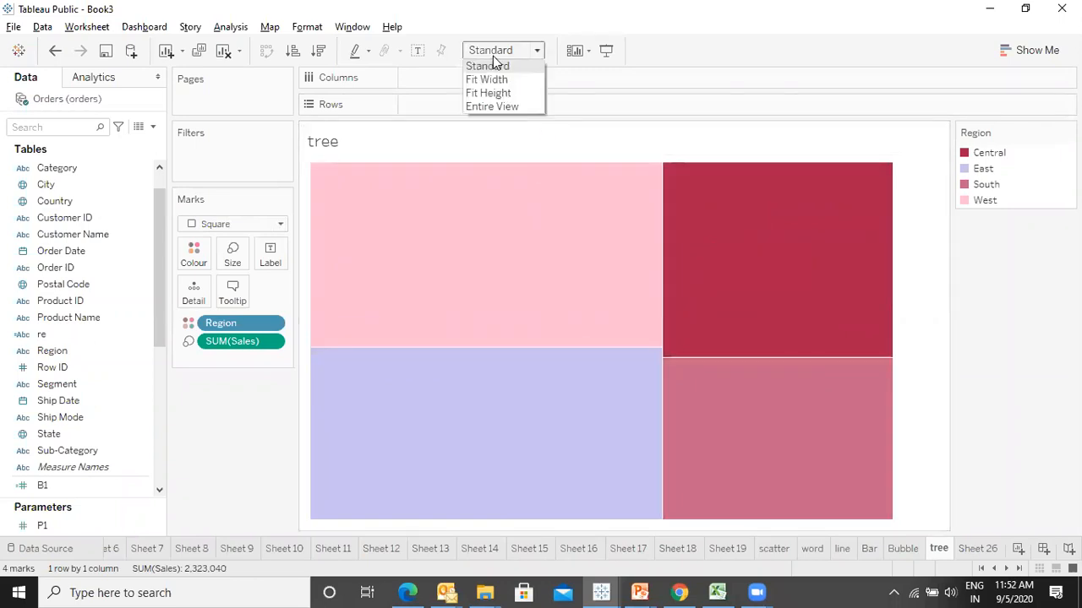
{"action": "left_click", "coordinate": [493, 107]}
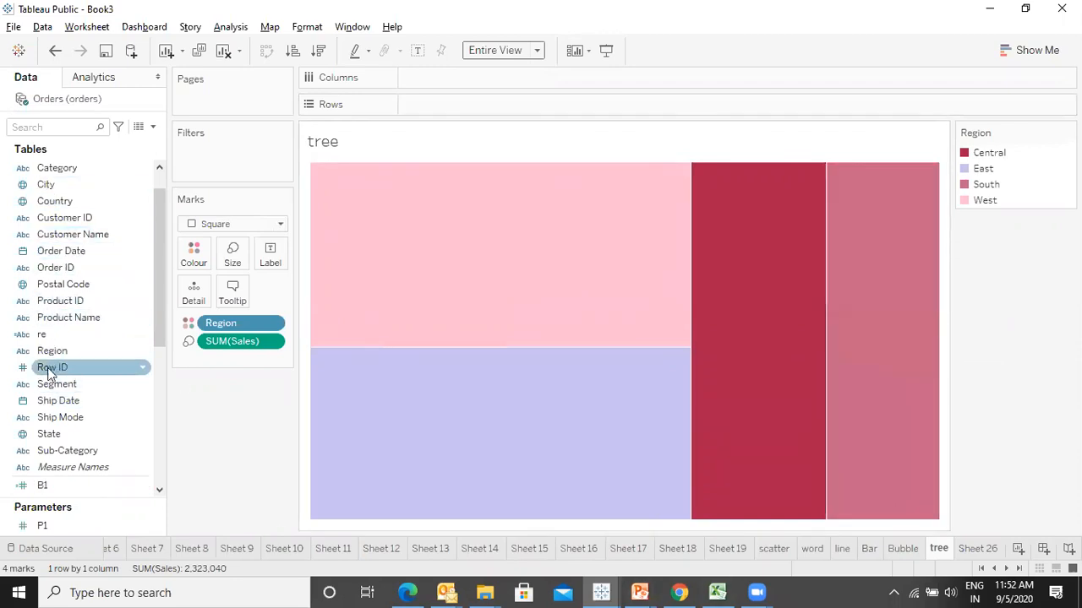
- Label the treemap rectangles with Region, Sales and Profit
{"action": "left_click_drag", "start_coordinate": [54, 349], "coordinate": [270, 267]}
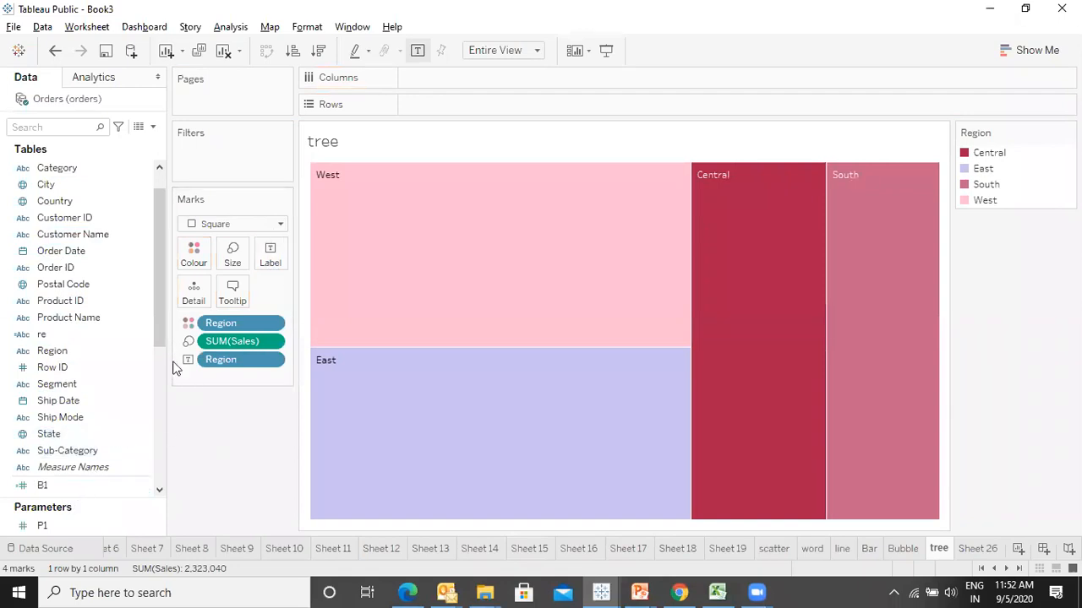
{"action": "scroll", "coordinate": [152, 415], "scroll_direction": "down", "scroll_amount": 1}
{"action": "scroll", "coordinate": [153, 415], "scroll_direction": "down", "scroll_amount": 4}
{"action": "left_click_drag", "start_coordinate": [49, 385], "coordinate": [272, 263]}
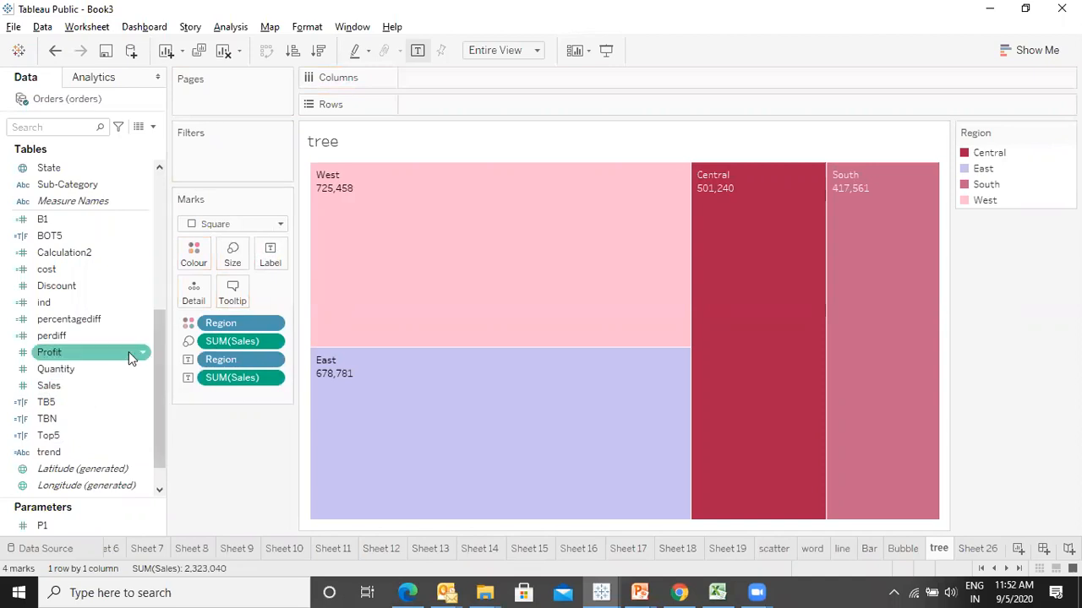
{"action": "left_click_drag", "start_coordinate": [119, 356], "coordinate": [275, 262]}
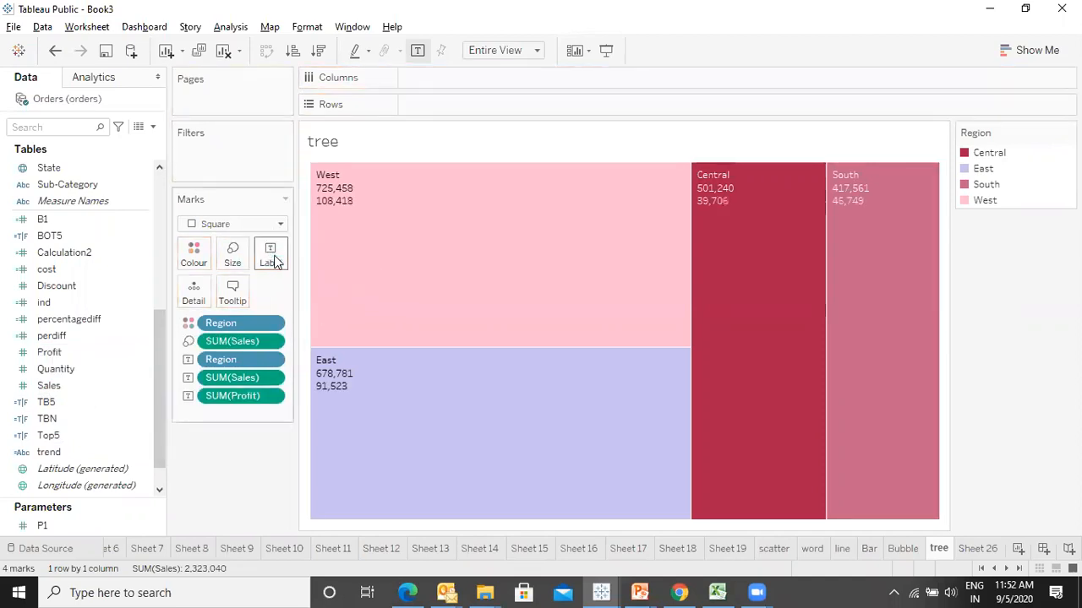
- Colour the treemap by Category instead of Region and add Category to the labels
{"action": "left_click_drag", "start_coordinate": [167, 353], "coordinate": [158, 199]}
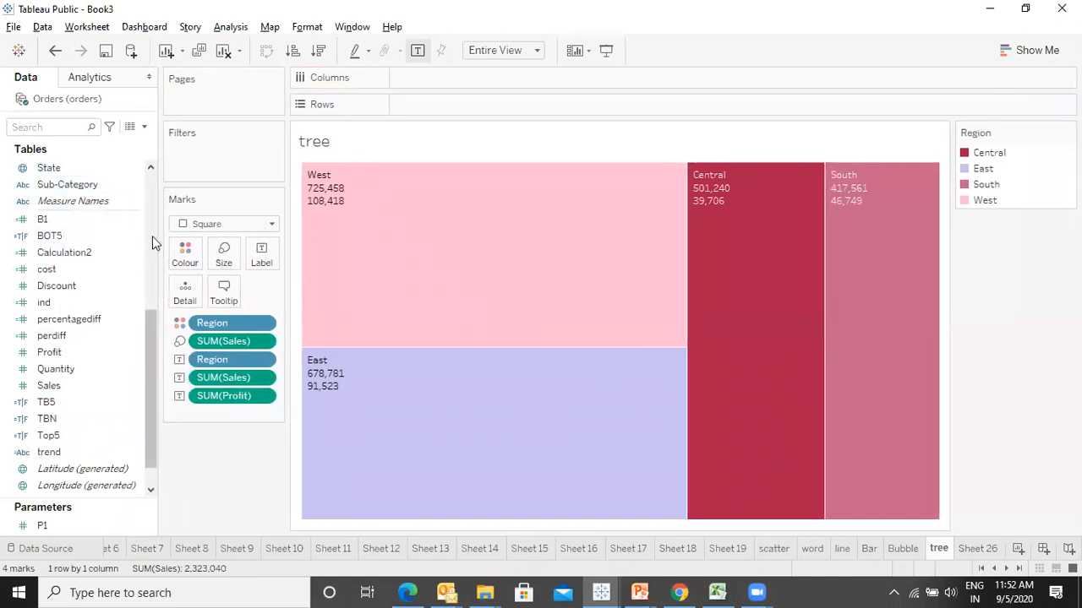
{"action": "left_click", "coordinate": [153, 236]}
{"action": "left_click_drag", "start_coordinate": [57, 201], "coordinate": [187, 265]}
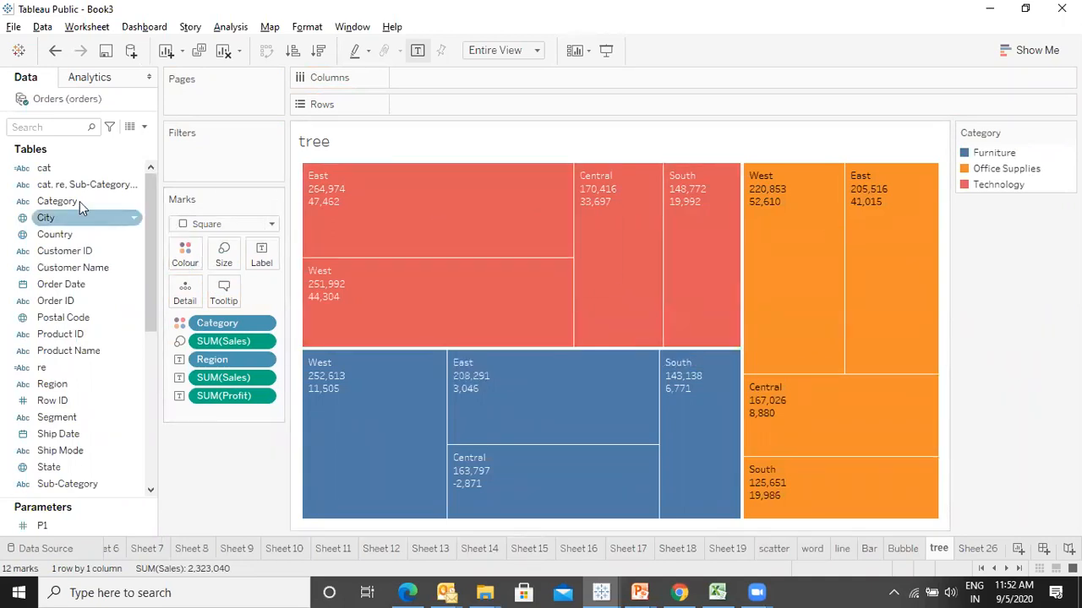
{"action": "left_click_drag", "start_coordinate": [80, 201], "coordinate": [271, 262]}
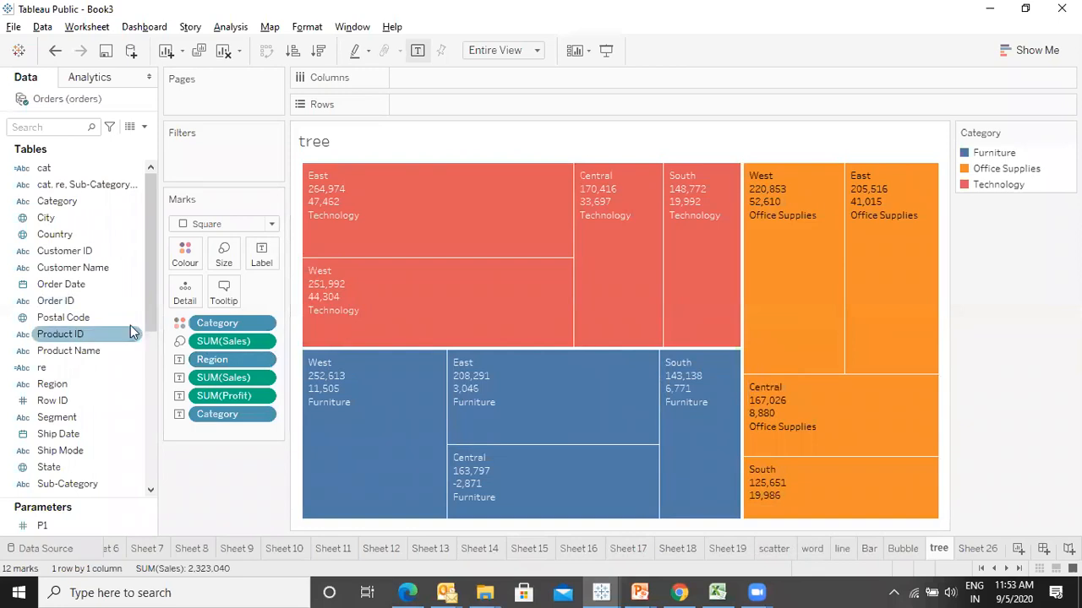
- Subdivide the treemap by Segment as a detail and add Segment to the labels
{"action": "scroll", "coordinate": [148, 360], "scroll_direction": "down", "scroll_amount": 3}
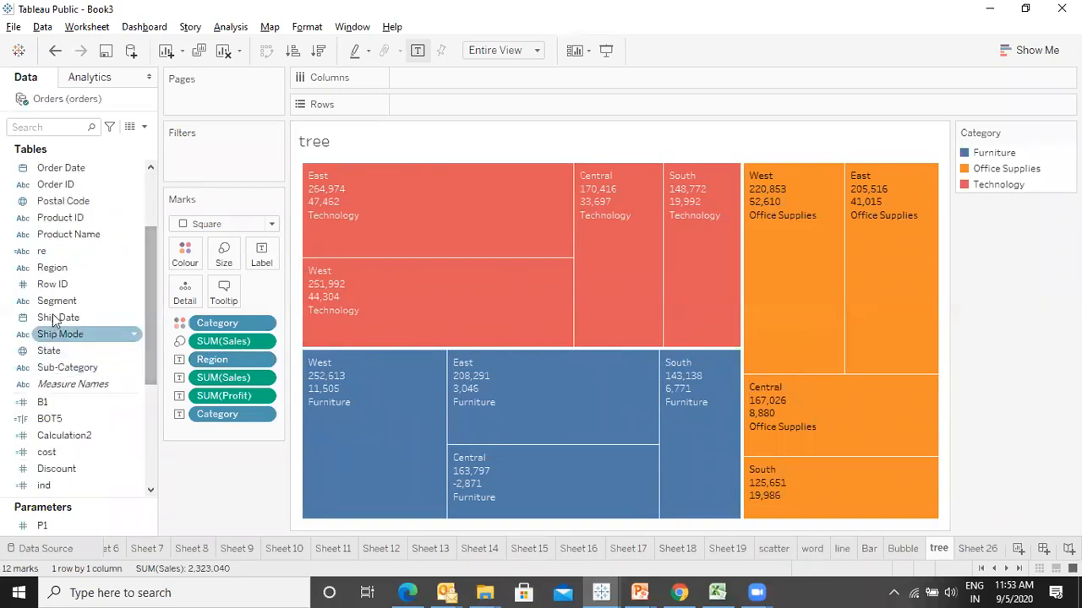
{"action": "left_click_drag", "start_coordinate": [57, 298], "coordinate": [186, 292]}
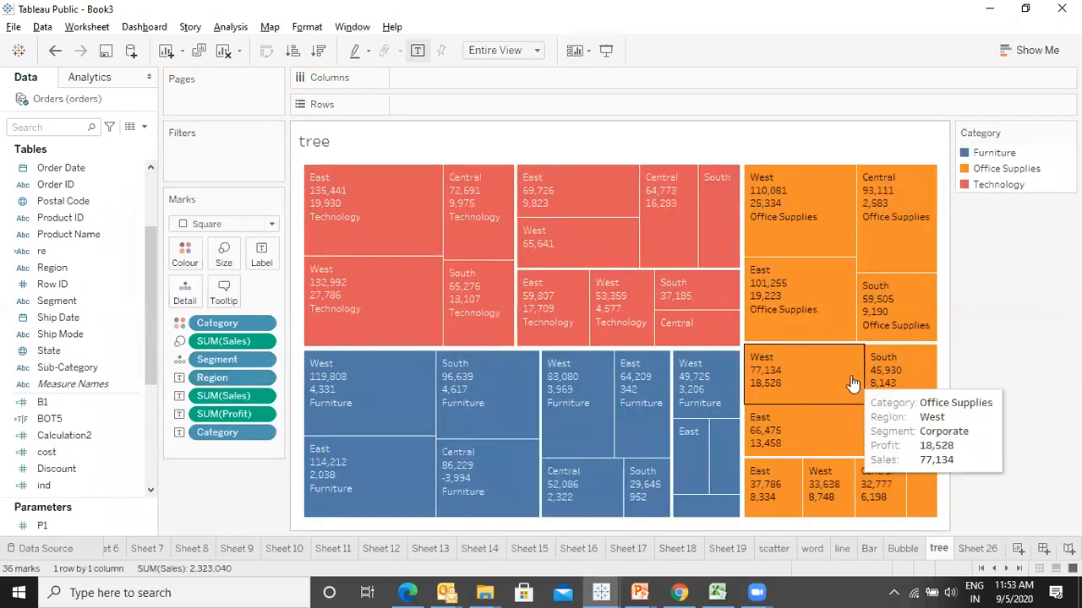
{"action": "left_click_drag", "start_coordinate": [63, 305], "coordinate": [262, 262]}
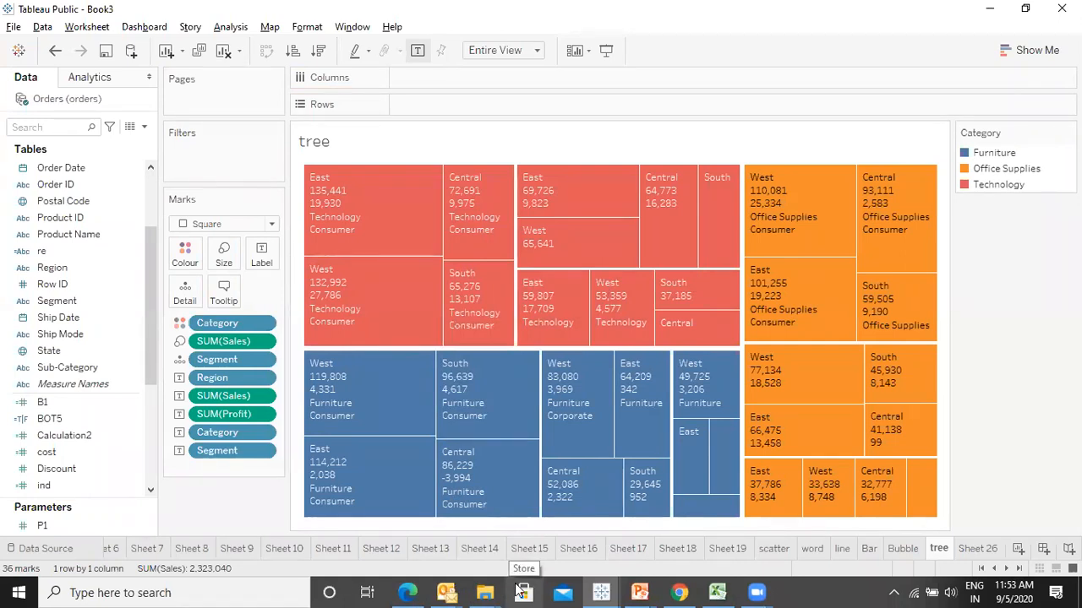
- View the Bump Chart slide in the PowerPoint presentation, return to Tableau and inspect the largest Technology rectangle's details
{"action": "key", "text": "alt+Tab"}
{"action": "key", "text": "Right"}
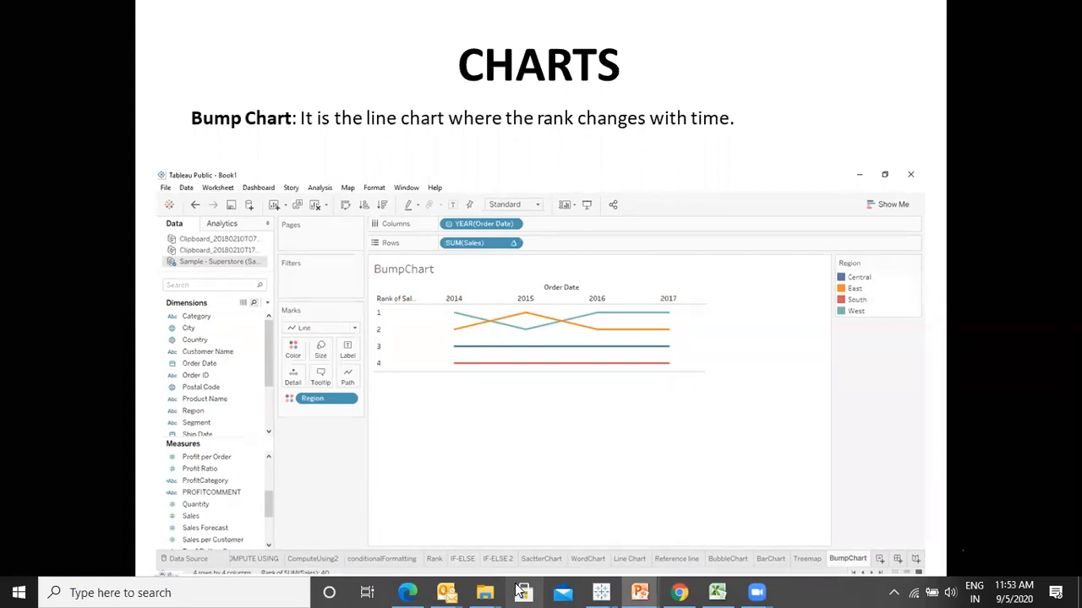
{"action": "key", "text": "alt+Tab"}
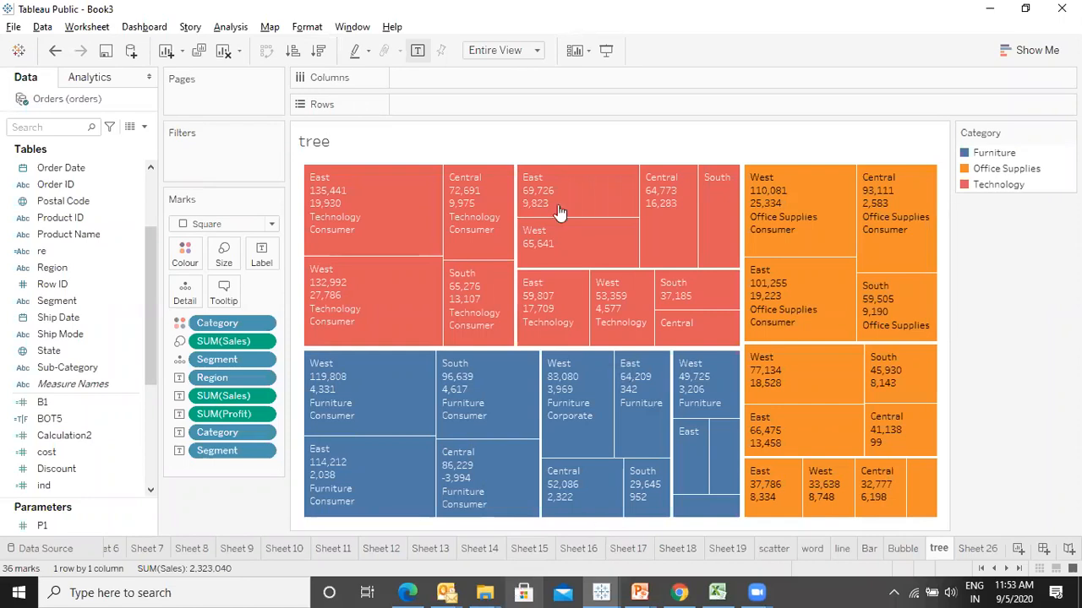
{"action": "mouse_move", "coordinate": [345, 231]}
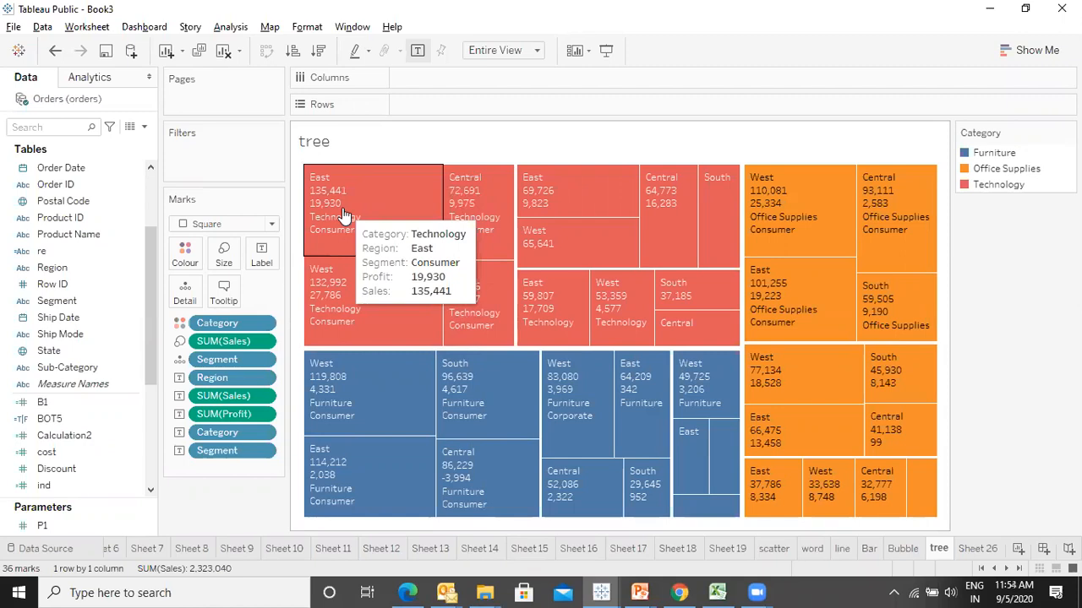
- Open the treemap's label text for editing and put "Profit :" in front of the SUM(Profit) field
{"action": "left_click", "coordinate": [261, 254]}
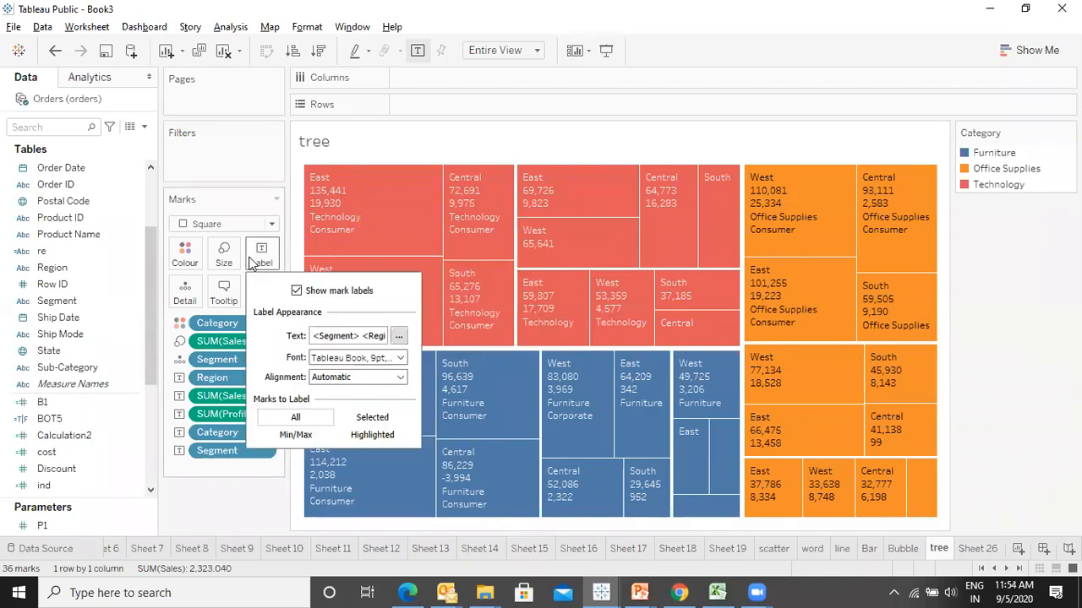
{"action": "left_click", "coordinate": [399, 336]}
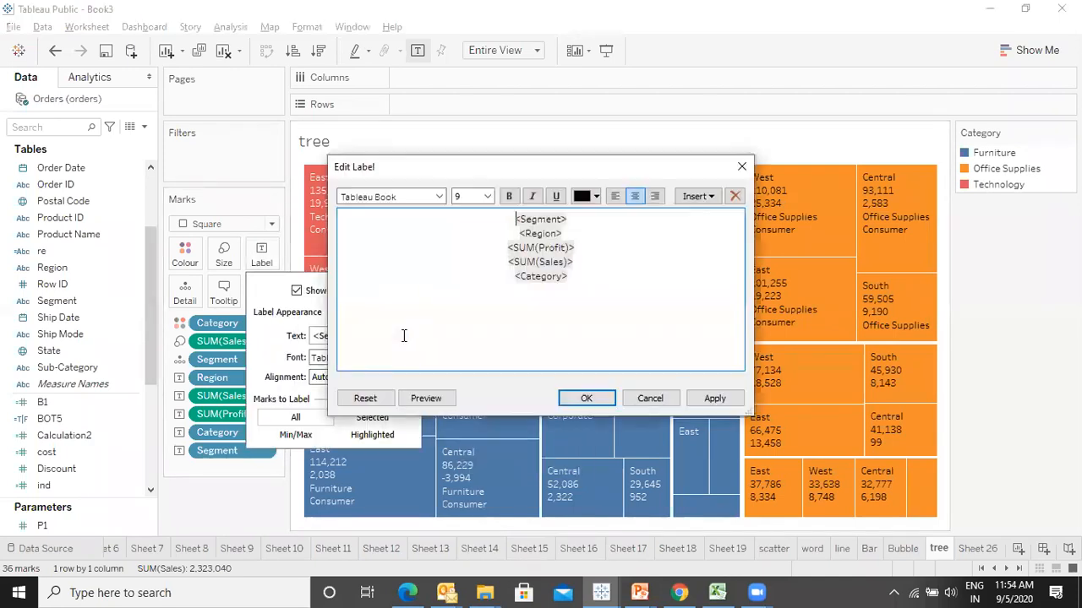
{"action": "left_click", "coordinate": [506, 246]}
{"action": "type", "text": "Profit"}
{"action": "key", "text": "BackSpace"}
{"action": "type", "text": "it "}
{"action": "type", "text": ":"}
- Put "Revenue :" in front of the SUM(Sales) field and apply the edited label text to the treemap
{"action": "key", "text": "Down"}
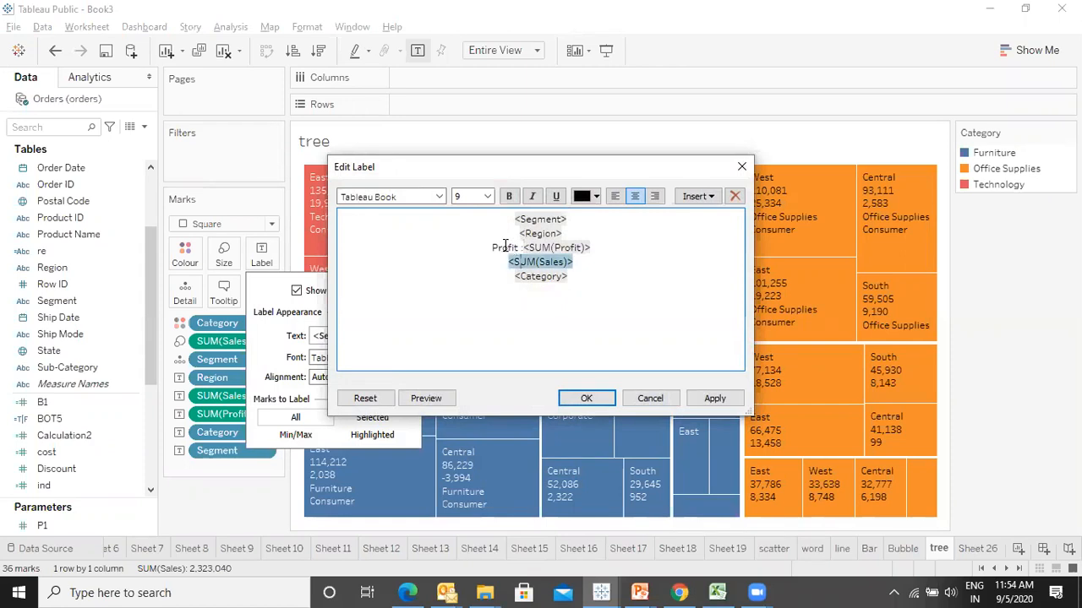
{"action": "type", "text": "revenue"}
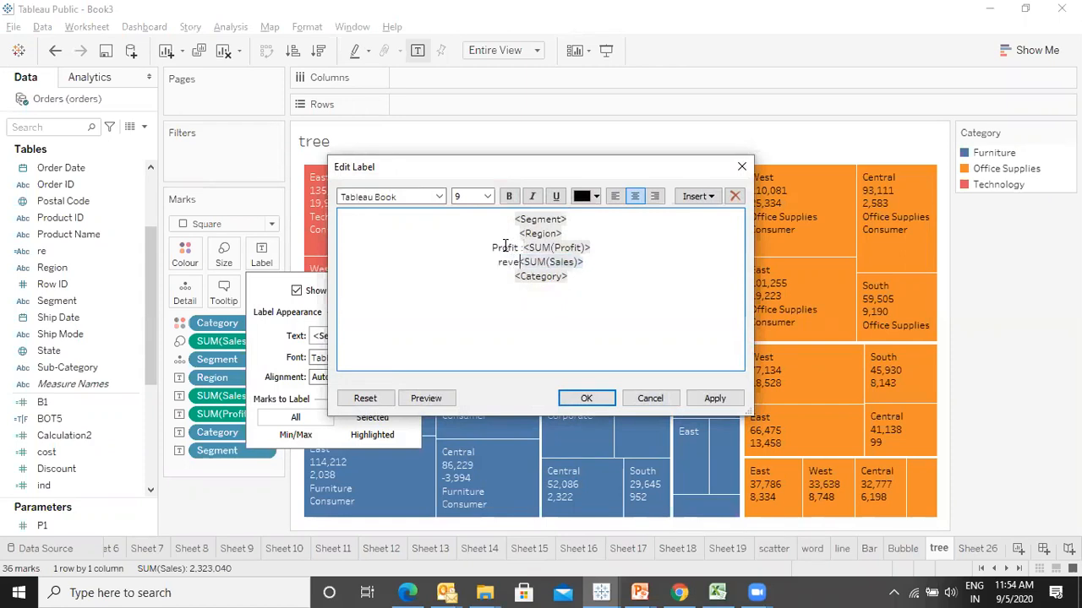
{"action": "type", "text": " :"}
{"action": "key", "text": "Home"}
{"action": "key", "text": "Delete"}
{"action": "type", "text": "R"}
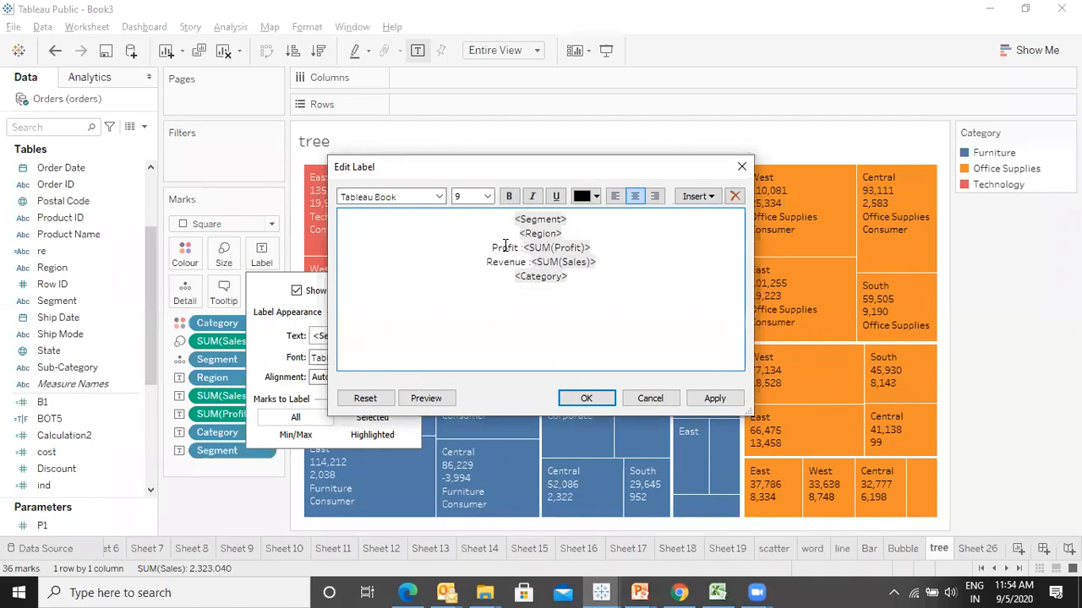
{"action": "left_click", "coordinate": [720, 399]}
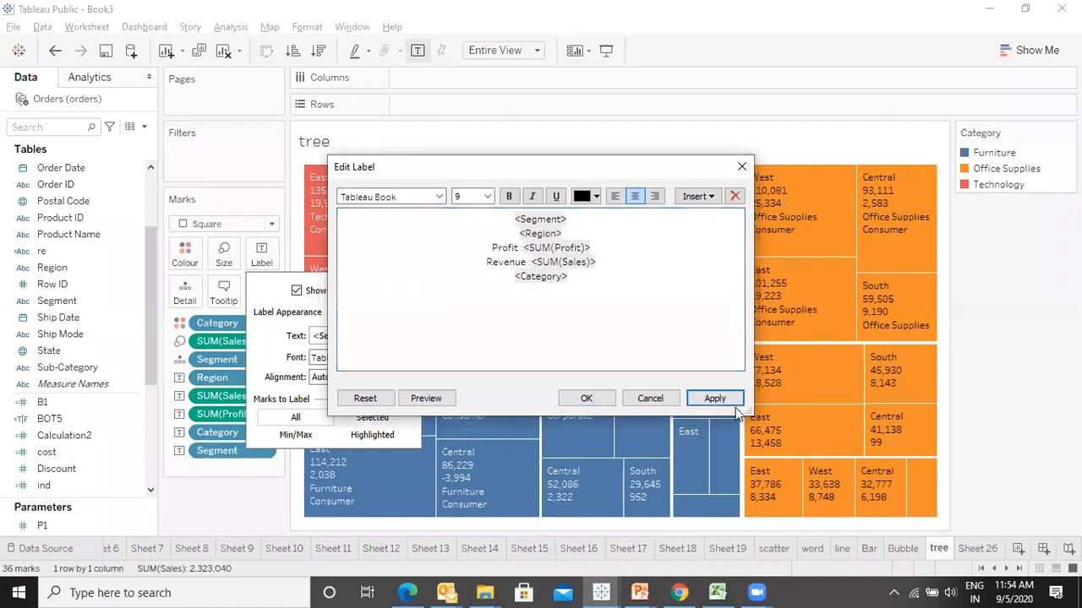
{"action": "left_click", "coordinate": [586, 400]}
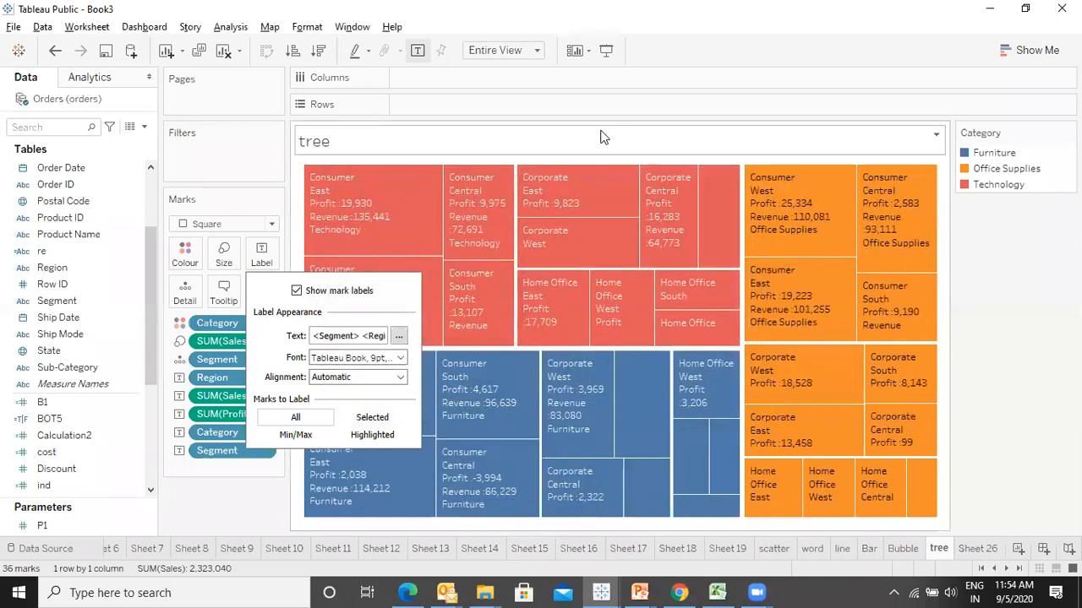
{"action": "left_click", "coordinate": [226, 502]}
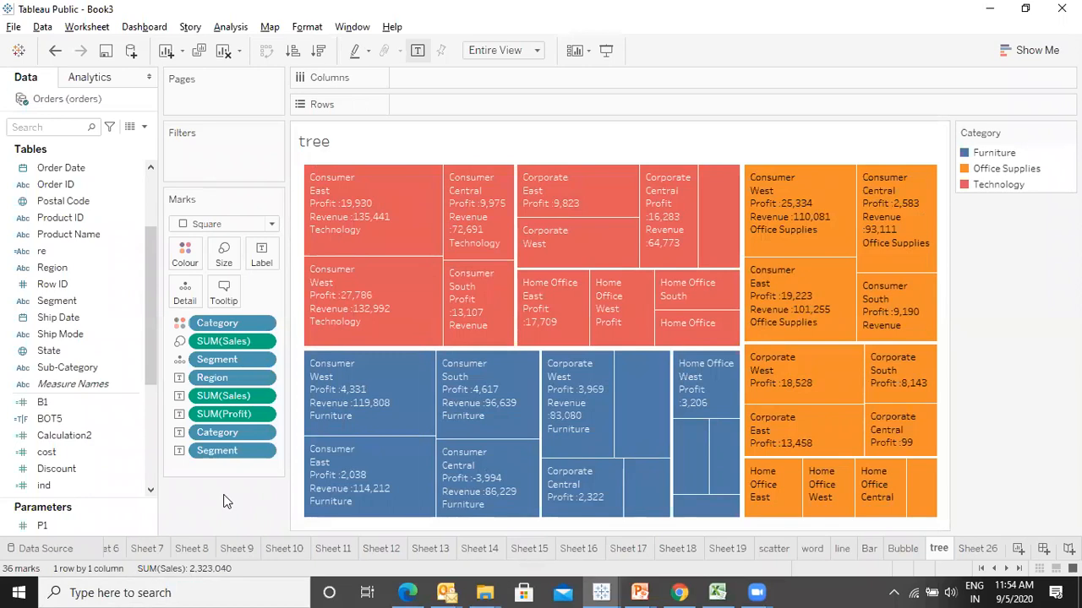
- View the Bump Chart and Funnel Chart slides in the PowerPoint presentation and return to Tableau
{"action": "key", "text": "alt+Tab"}
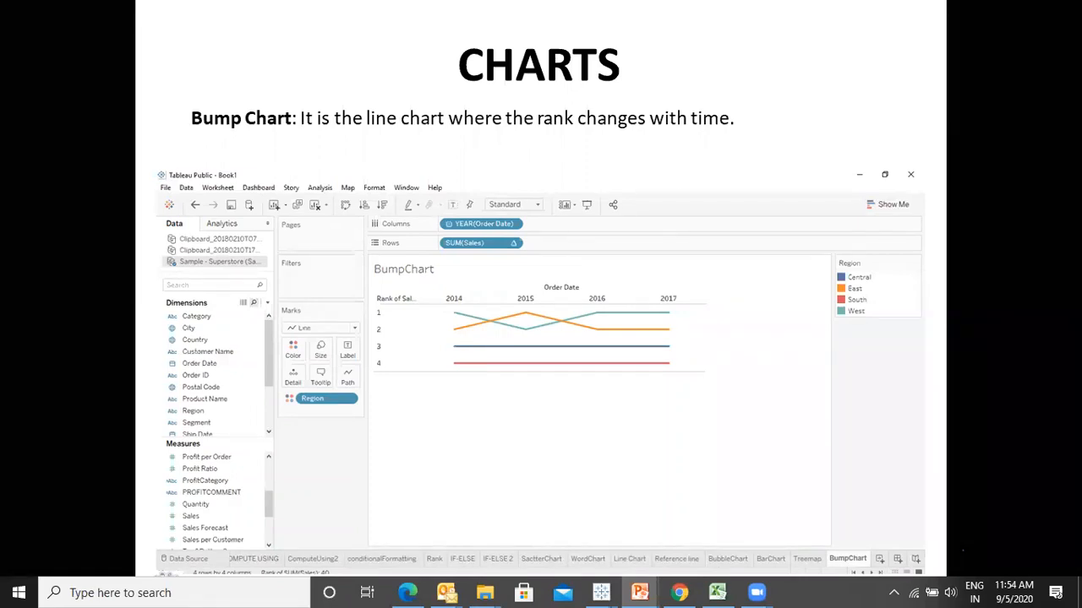
{"action": "key", "text": "Right"}
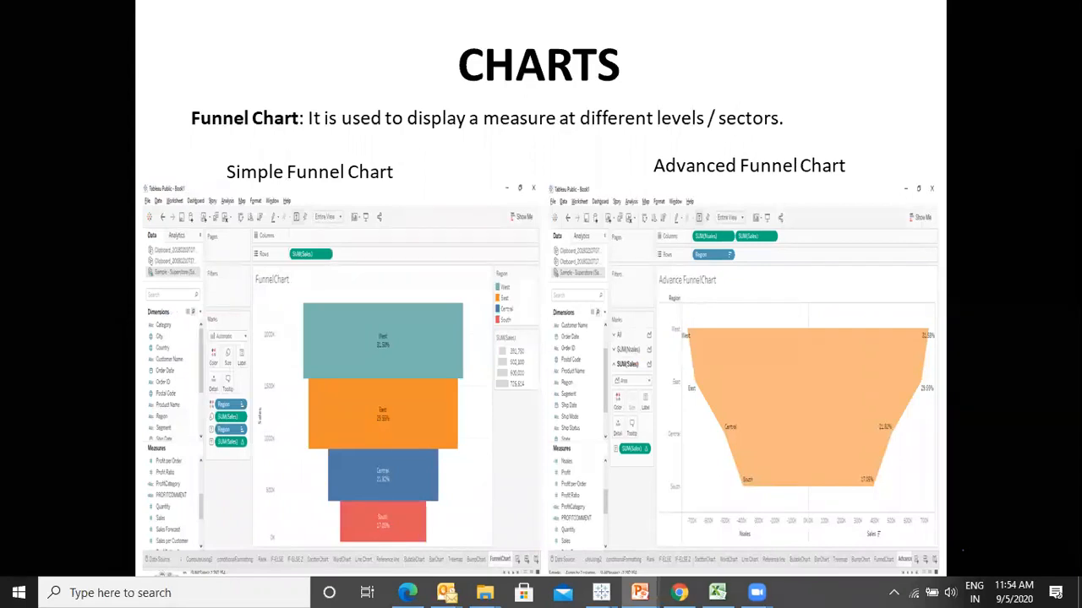
{"action": "key", "text": "alt+Tab"}
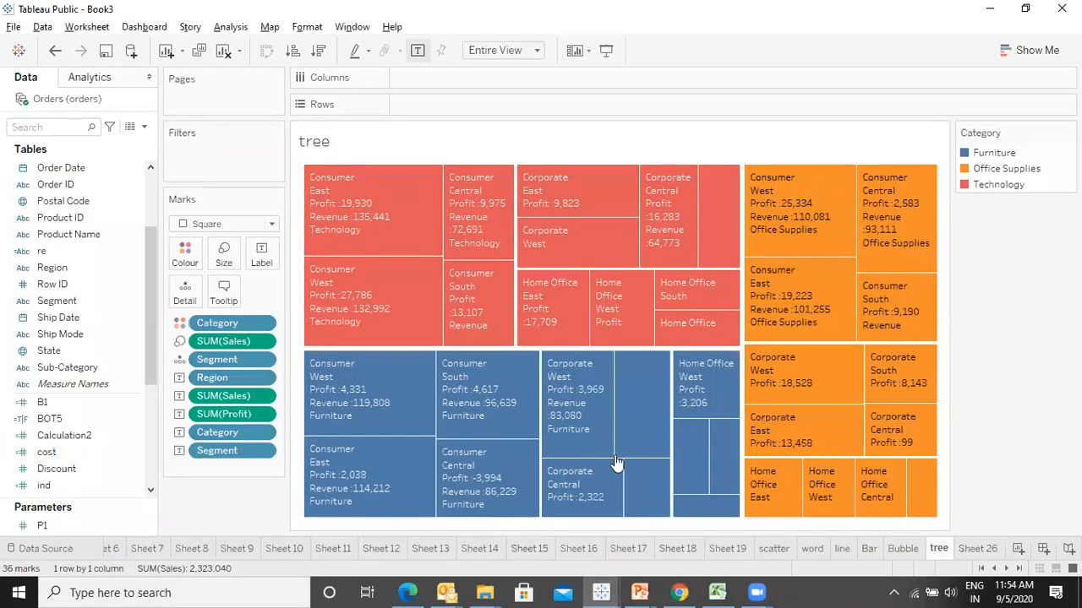
- Open the empty Sheet 26 and rename it "Funnel"
{"action": "left_click", "coordinate": [995, 547]}
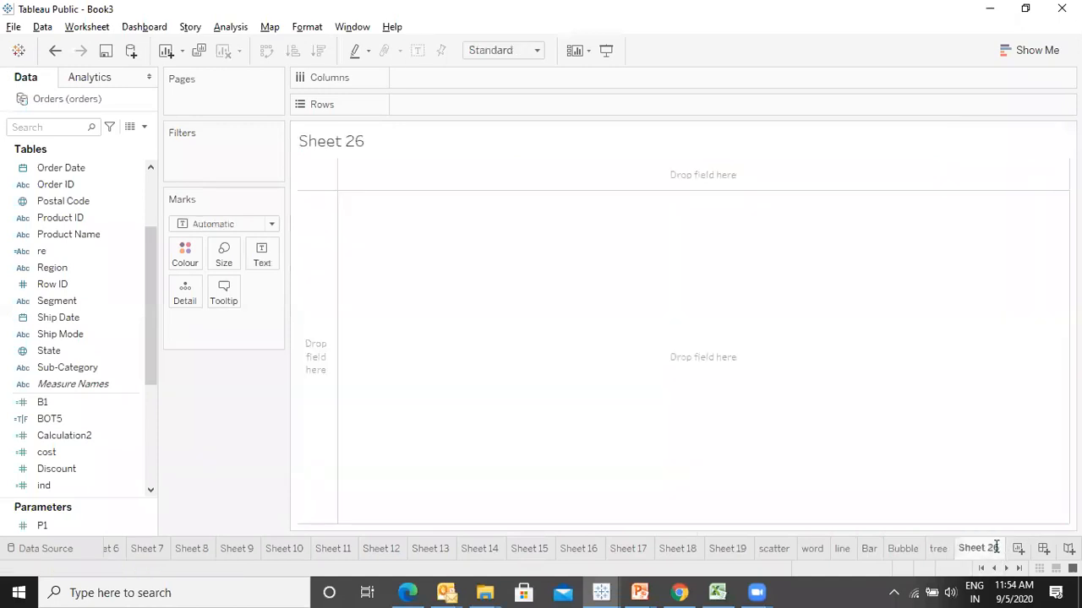
{"action": "double_click", "coordinate": [996, 547]}
{"action": "type", "text": "Funnel"}
{"action": "key", "text": "Return"}
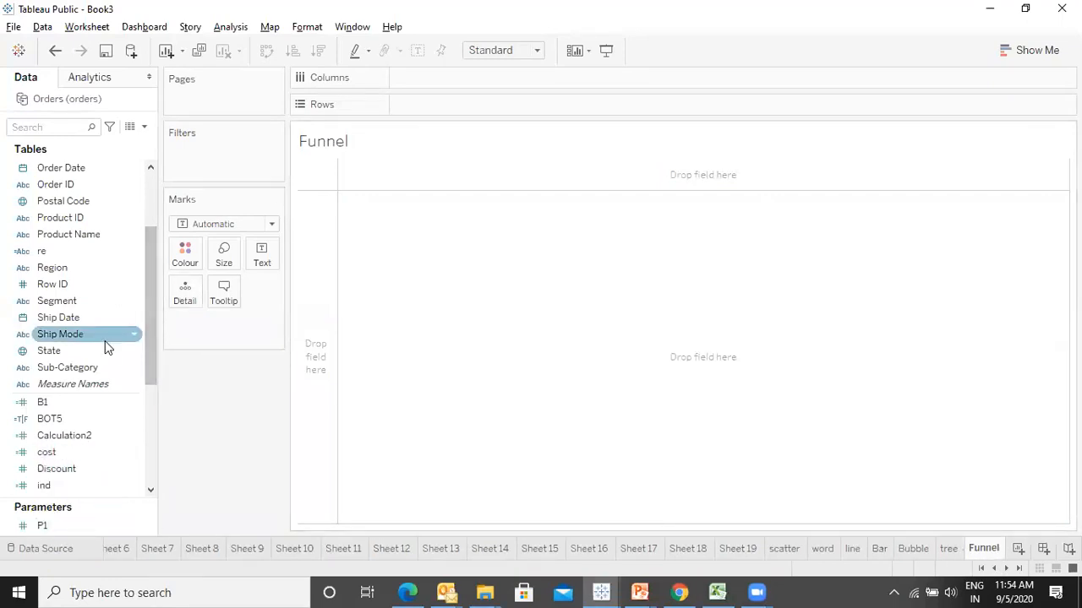
- Plot SUM(Sales) on rows as a single bar and stack it by colouring the marks by Region
{"action": "scroll", "coordinate": [148, 423], "scroll_direction": "down", "scroll_amount": 4}
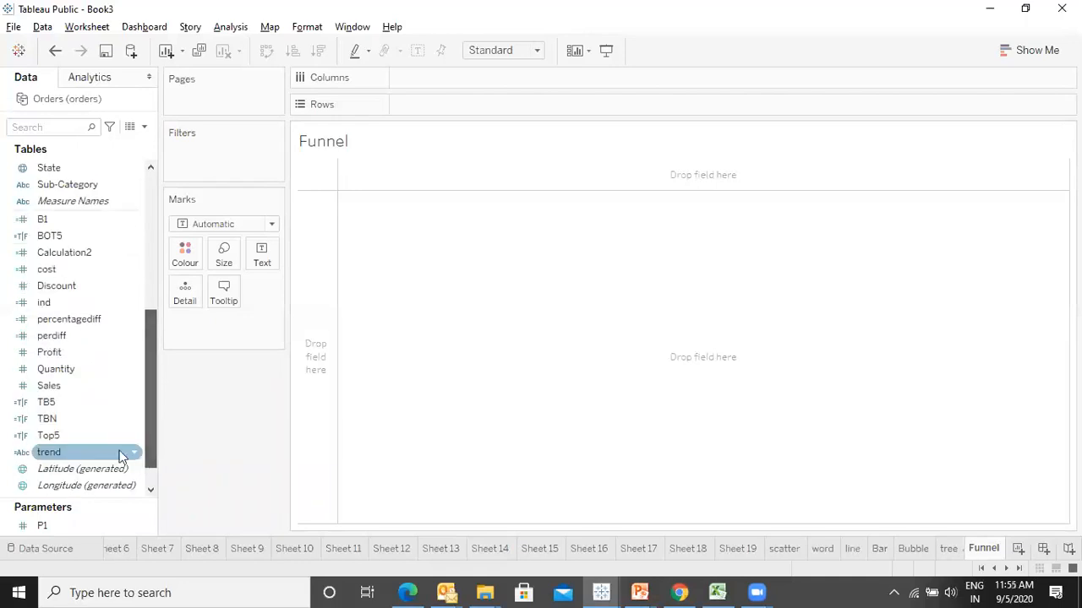
{"action": "double_click", "coordinate": [49, 385]}
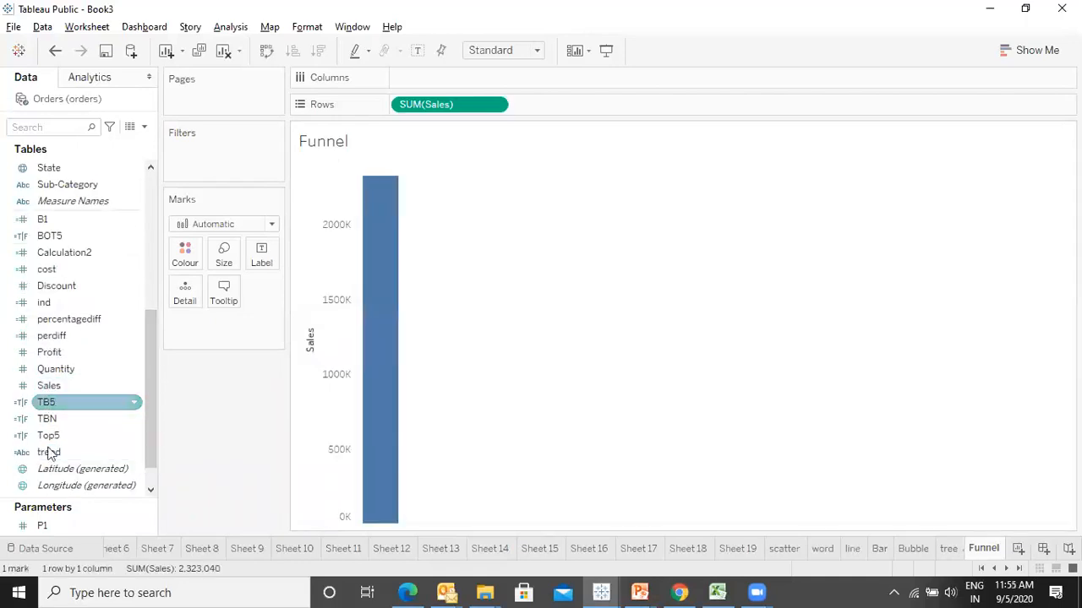
{"action": "left_click", "coordinate": [153, 250]}
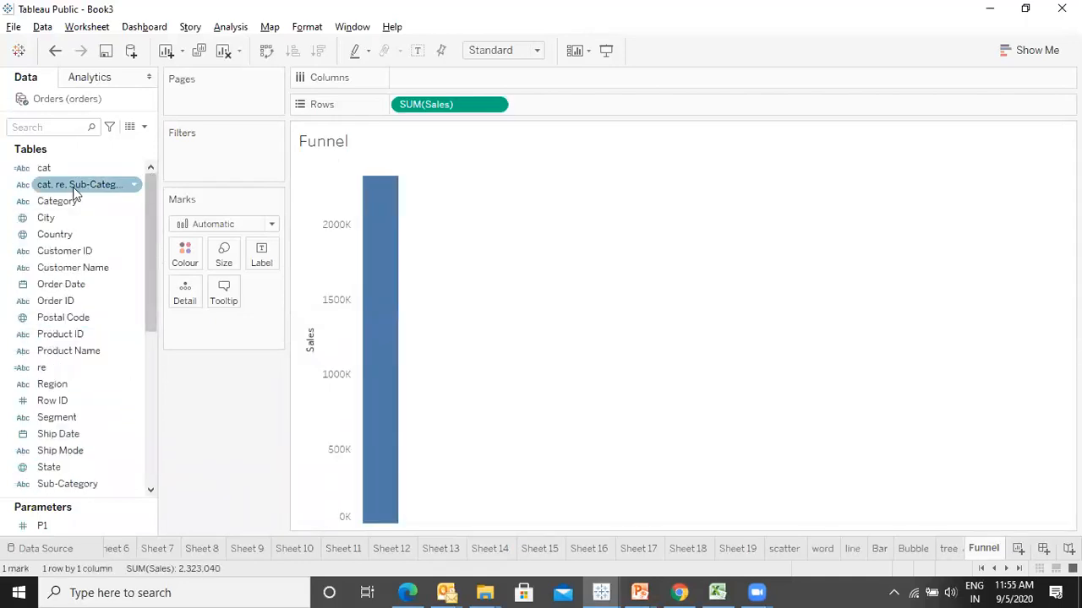
{"action": "left_click", "coordinate": [48, 390]}
{"action": "double_click", "coordinate": [47, 390]}
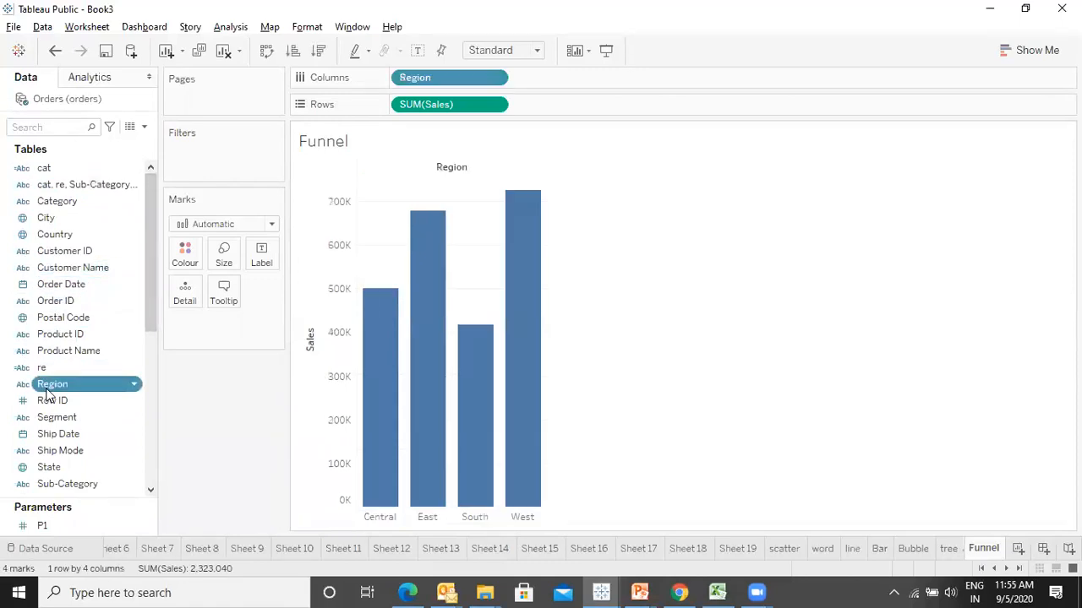
{"action": "left_click_drag", "start_coordinate": [442, 77], "coordinate": [184, 258]}
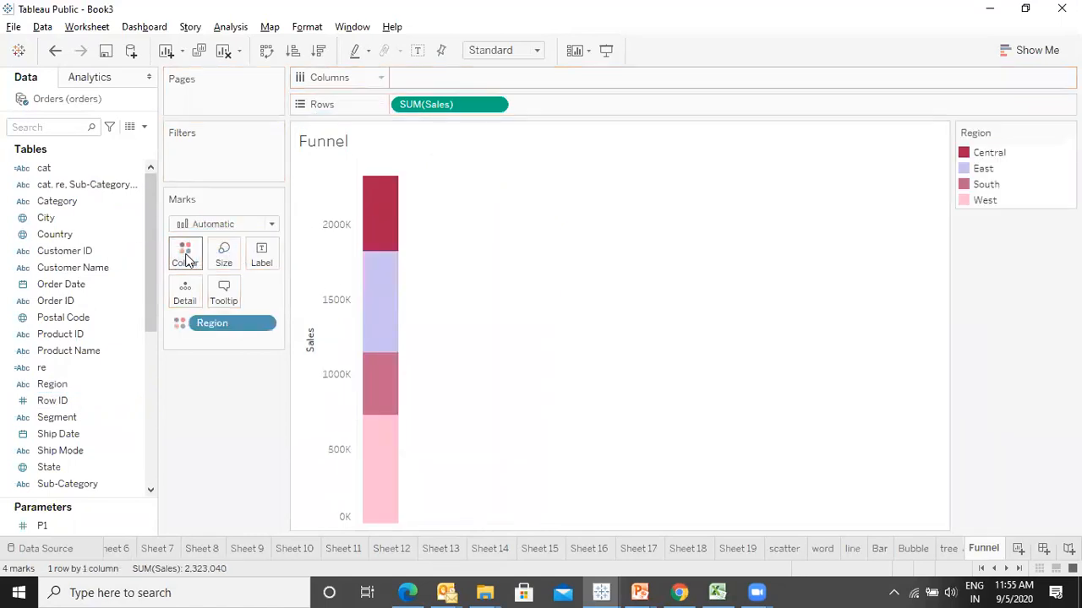
- Size the stacked Region segments by SUM(Sales)
{"action": "left_click", "coordinate": [51, 467]}
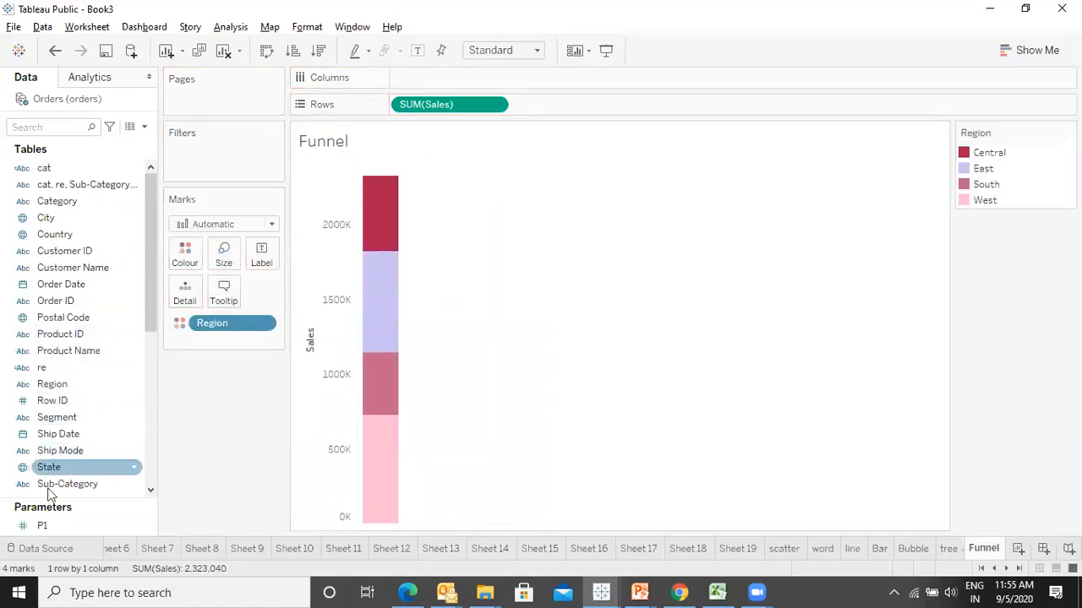
{"action": "left_click_drag", "start_coordinate": [151, 317], "coordinate": [148, 448]}
{"action": "left_click", "coordinate": [52, 419]}
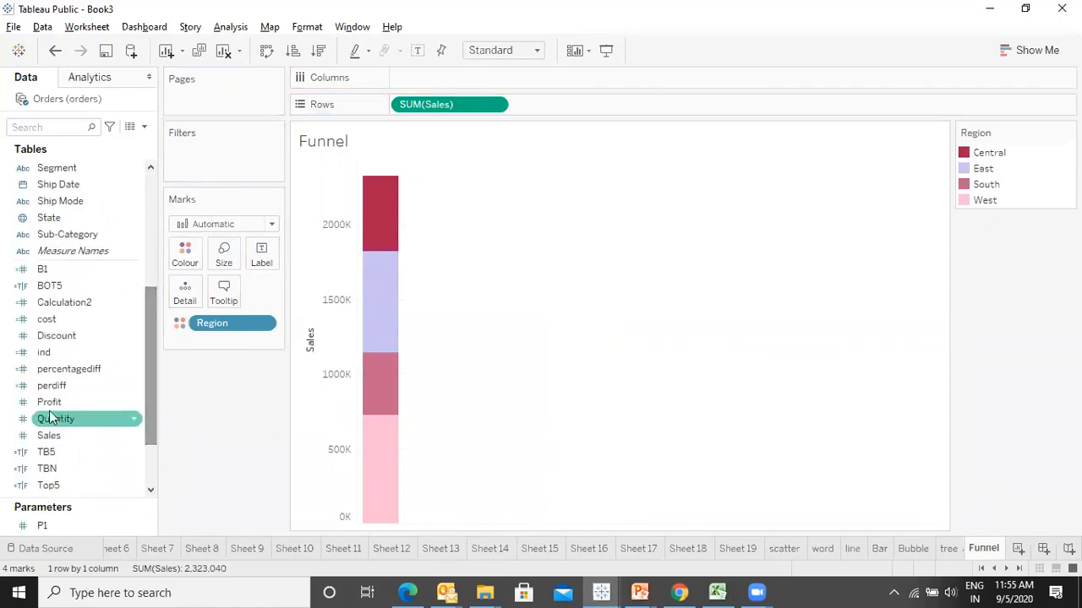
{"action": "left_click", "coordinate": [59, 437]}
{"action": "left_click_drag", "start_coordinate": [60, 443], "coordinate": [221, 260]}
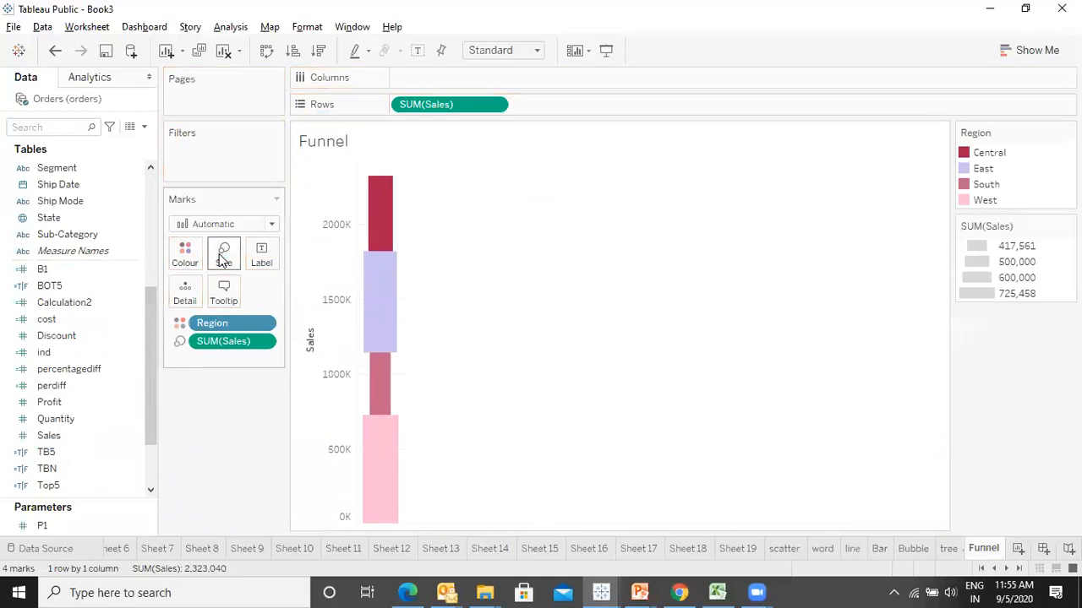
- Sort the regions in descending order of sales and fit the funnel to Entire View
{"action": "left_click", "coordinate": [317, 50]}
{"action": "left_click", "coordinate": [515, 51]}
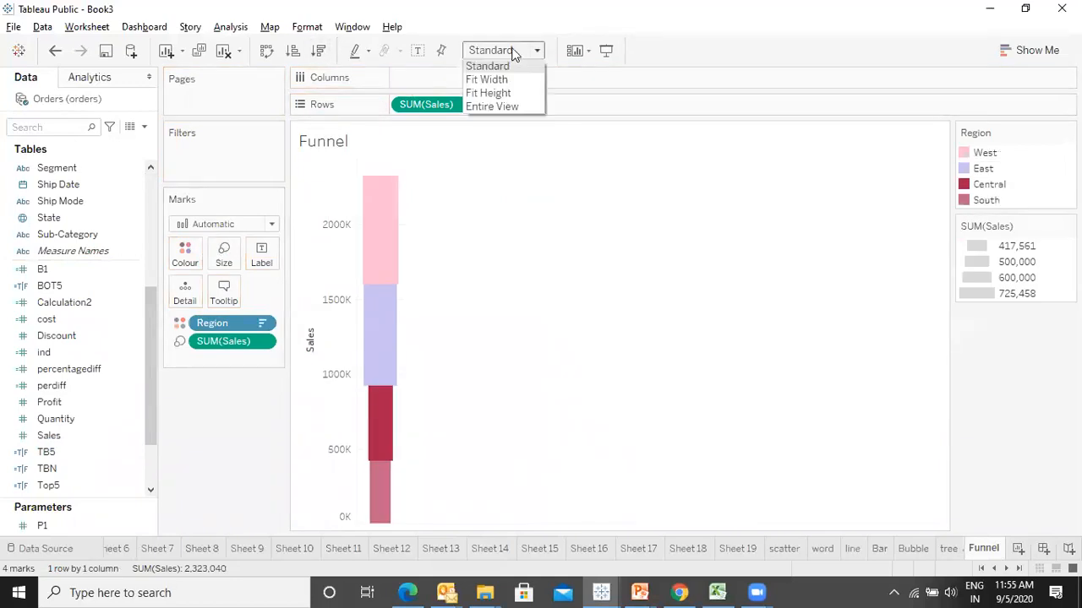
{"action": "left_click", "coordinate": [516, 111]}
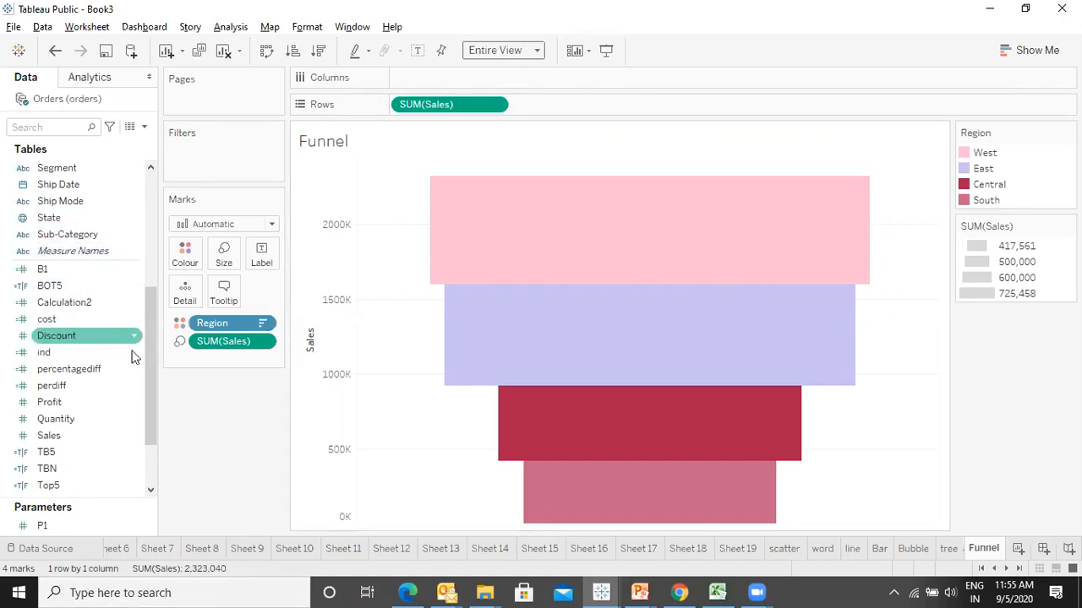
- Label each funnel segment with its Region and SUM(Sales)
{"action": "left_click_drag", "start_coordinate": [147, 361], "coordinate": [147, 299]}
{"action": "left_click_drag", "start_coordinate": [81, 269], "coordinate": [261, 254]}
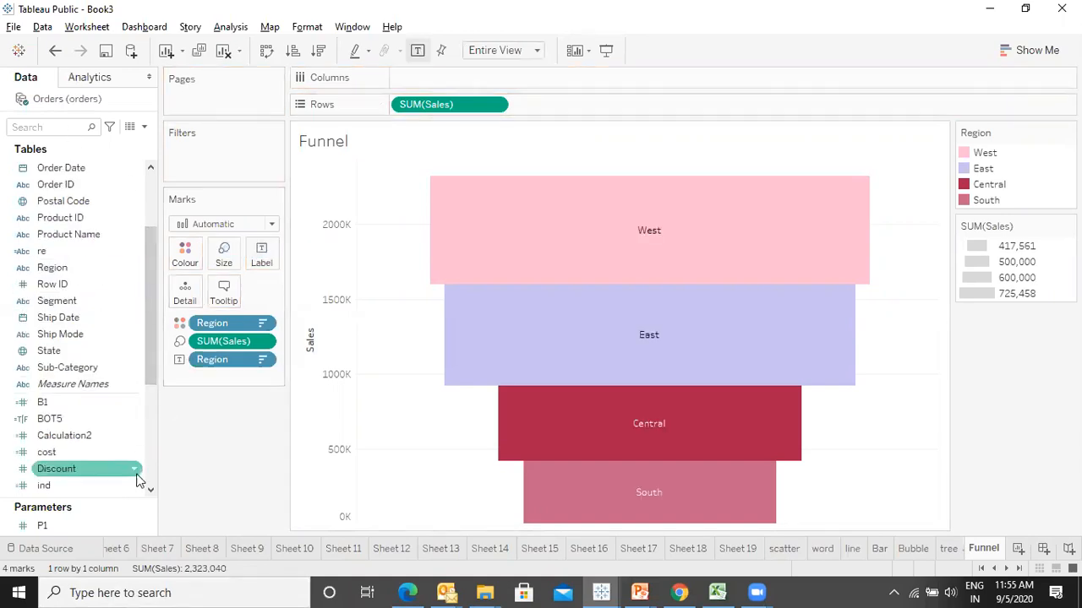
{"action": "left_click", "coordinate": [150, 365]}
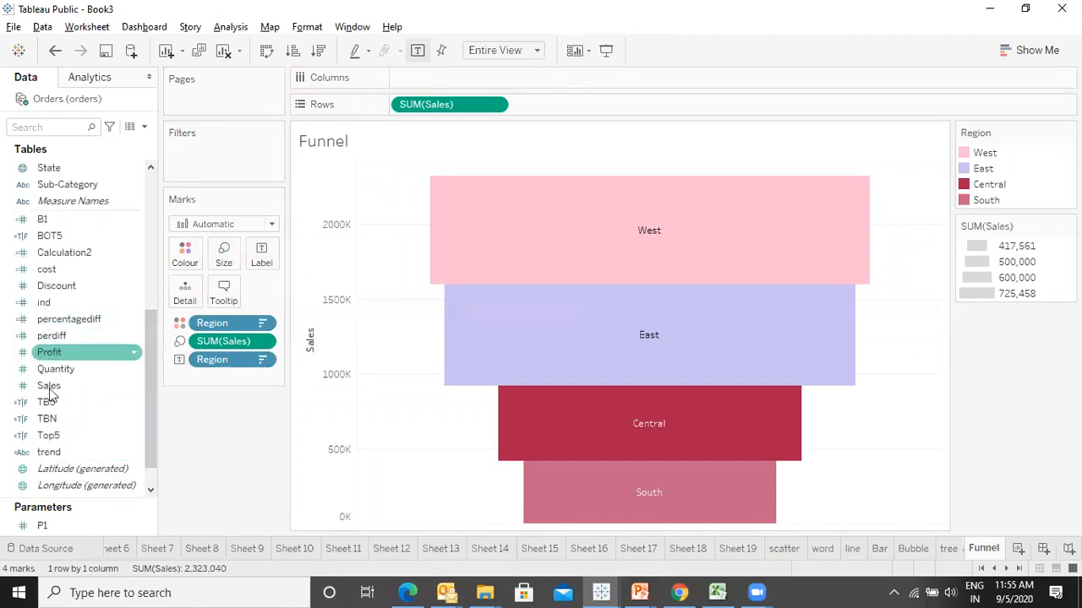
{"action": "left_click_drag", "start_coordinate": [48, 385], "coordinate": [262, 266]}
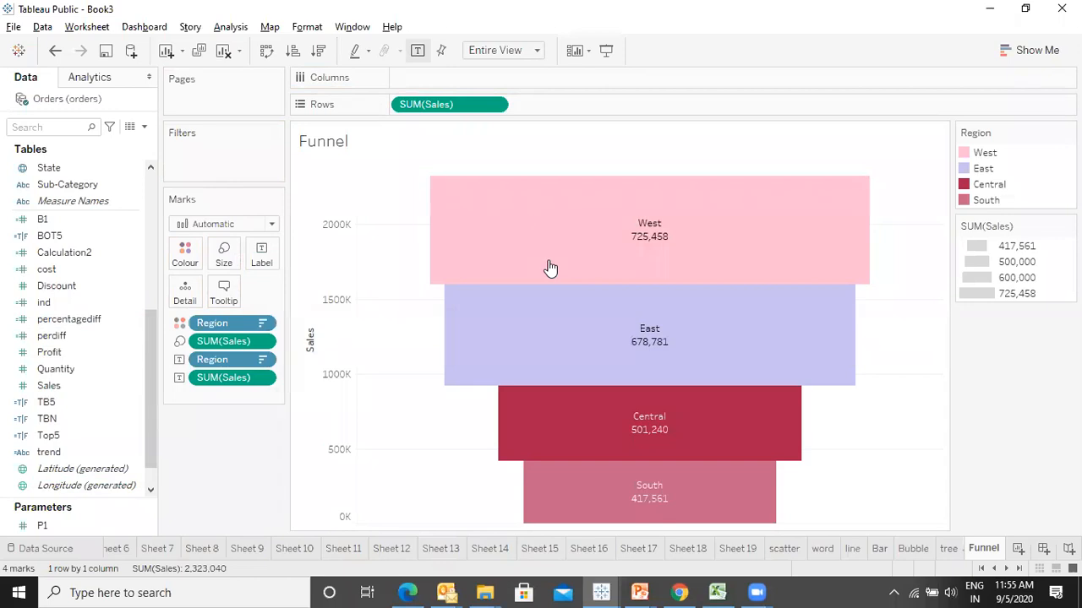
- Show the SUM(Sales) label as Percent of Total using a quick table calculation
{"action": "mouse_move", "coordinate": [663, 401]}
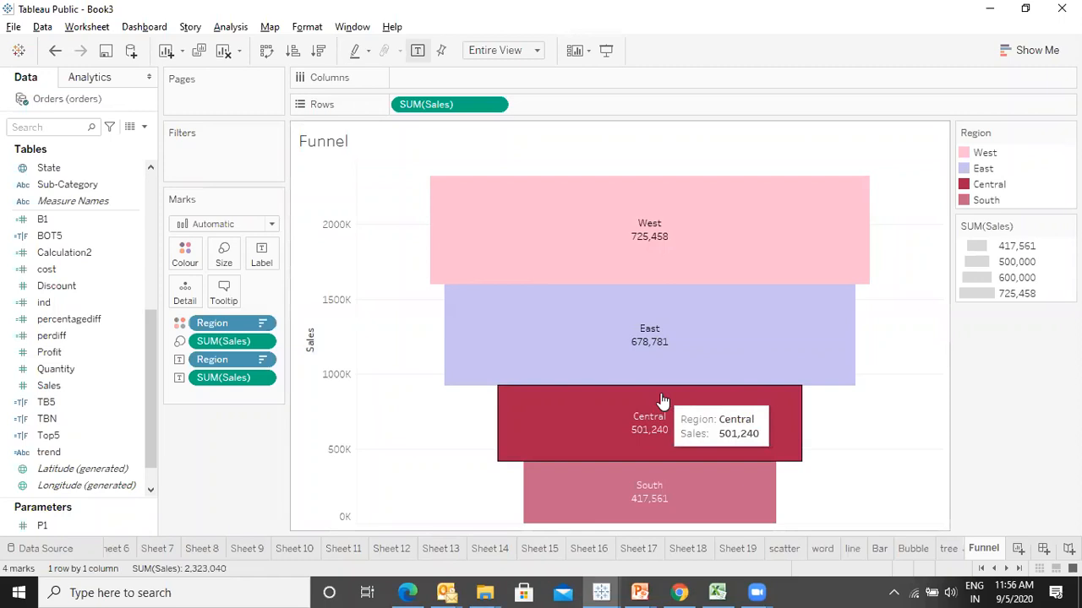
{"action": "right_click", "coordinate": [254, 379]}
{"action": "mouse_move", "coordinate": [251, 575]}
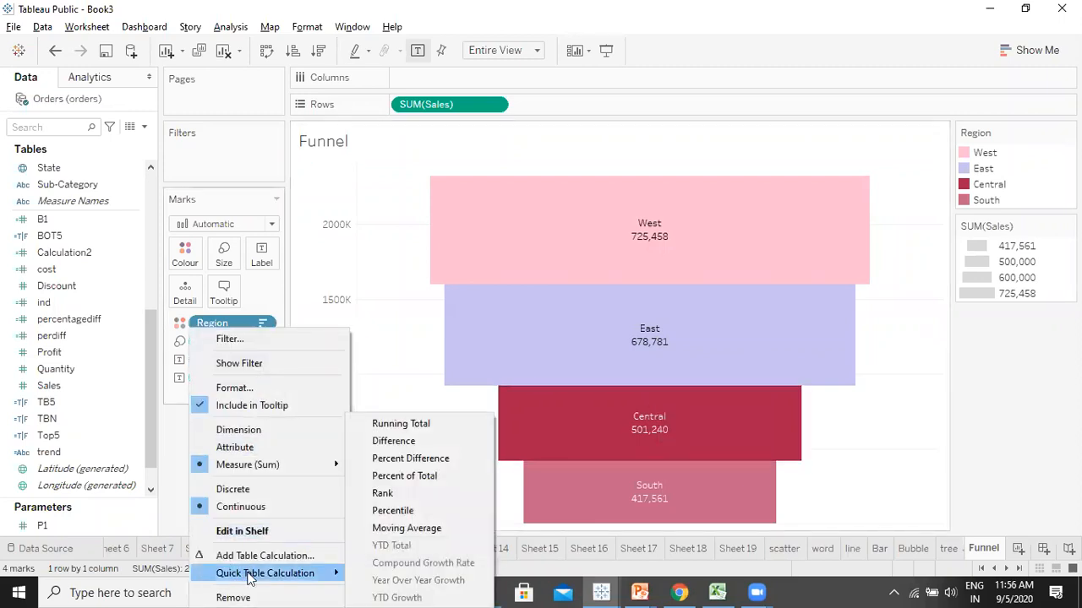
{"action": "left_click", "coordinate": [457, 478]}
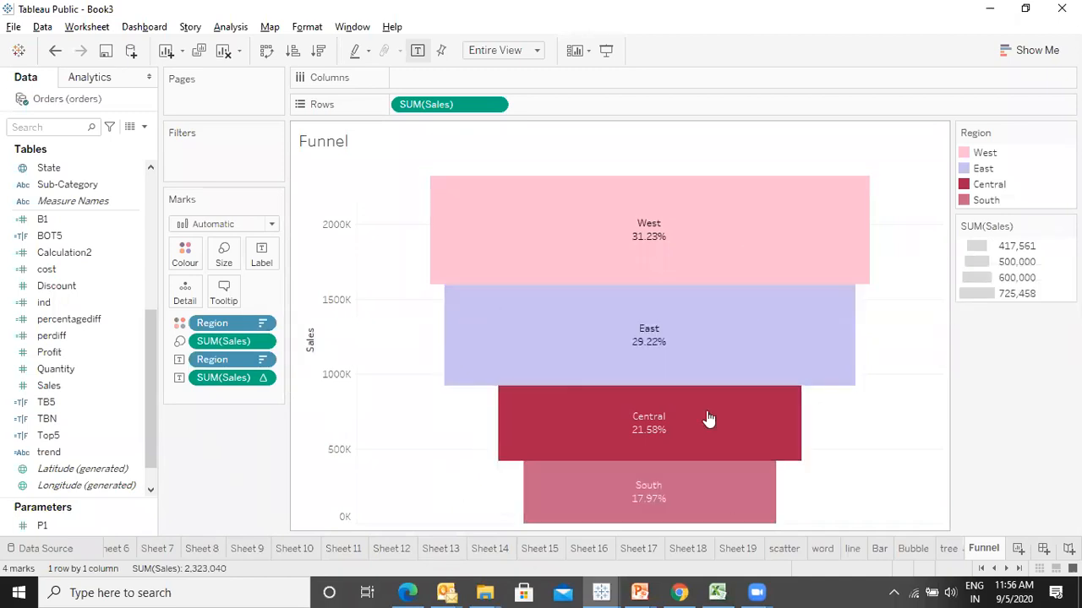
- Add two new worksheets and rename Sheet 27 as "ADV Funnel"
{"action": "left_click", "coordinate": [1024, 550]}
{"action": "left_click", "coordinate": [1023, 550]}
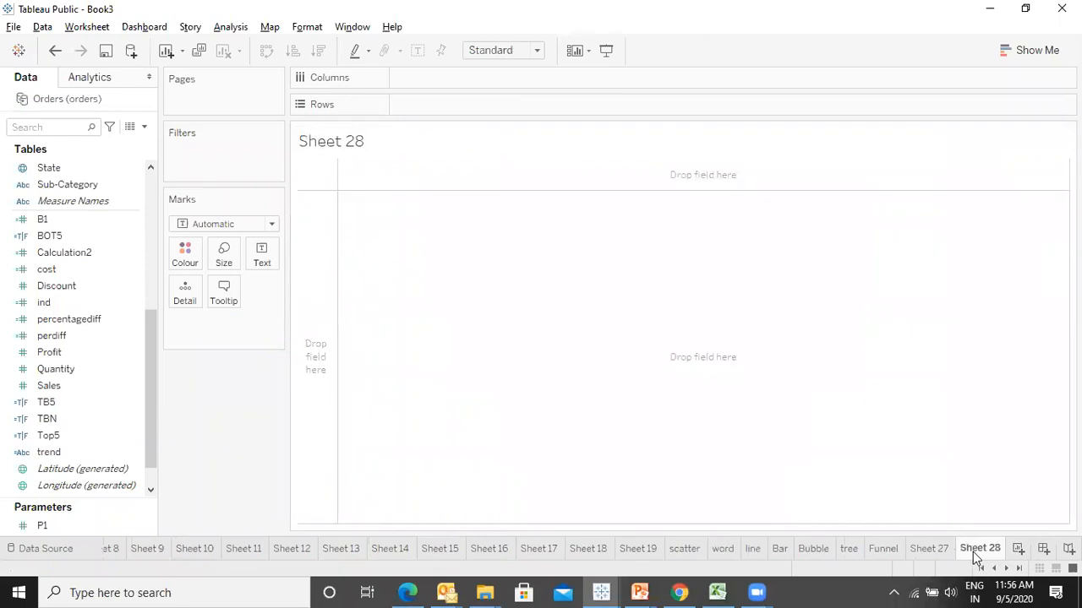
{"action": "left_click", "coordinate": [933, 549]}
{"action": "type", "text": "ADV Funnel."}
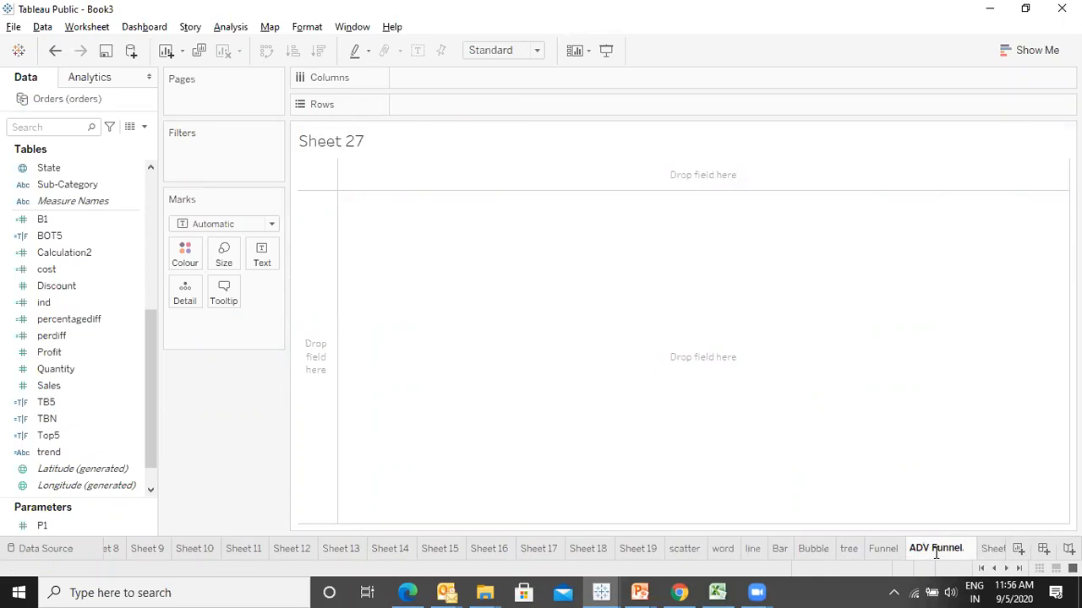
{"action": "key", "text": "Return"}
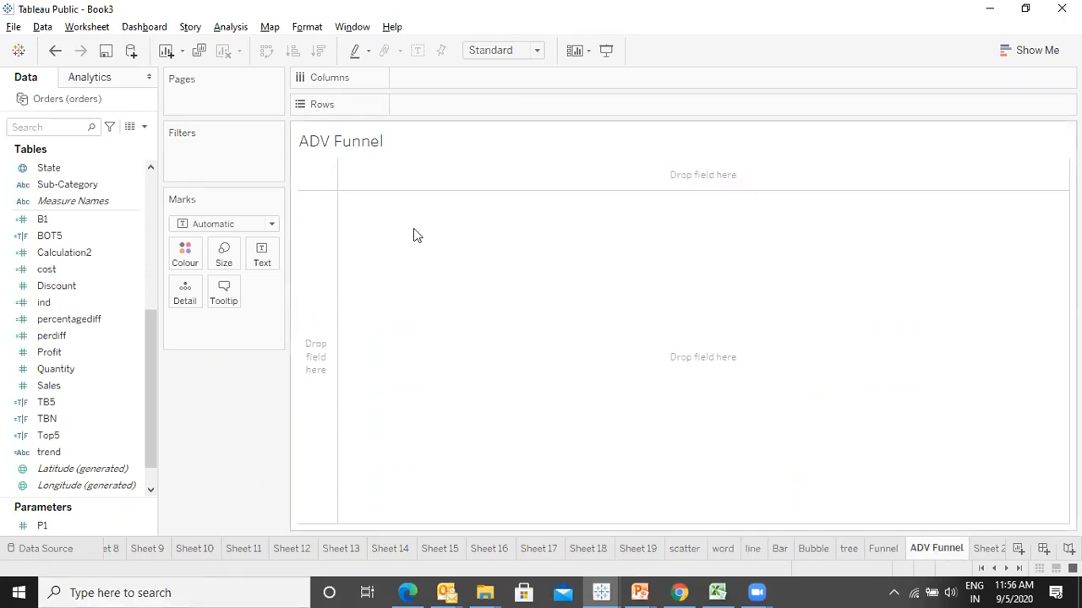
- Look at the Advanced Funnel Chart example in the PowerPoint presentation and return to Tableau
{"action": "key", "text": "alt+Tab"}
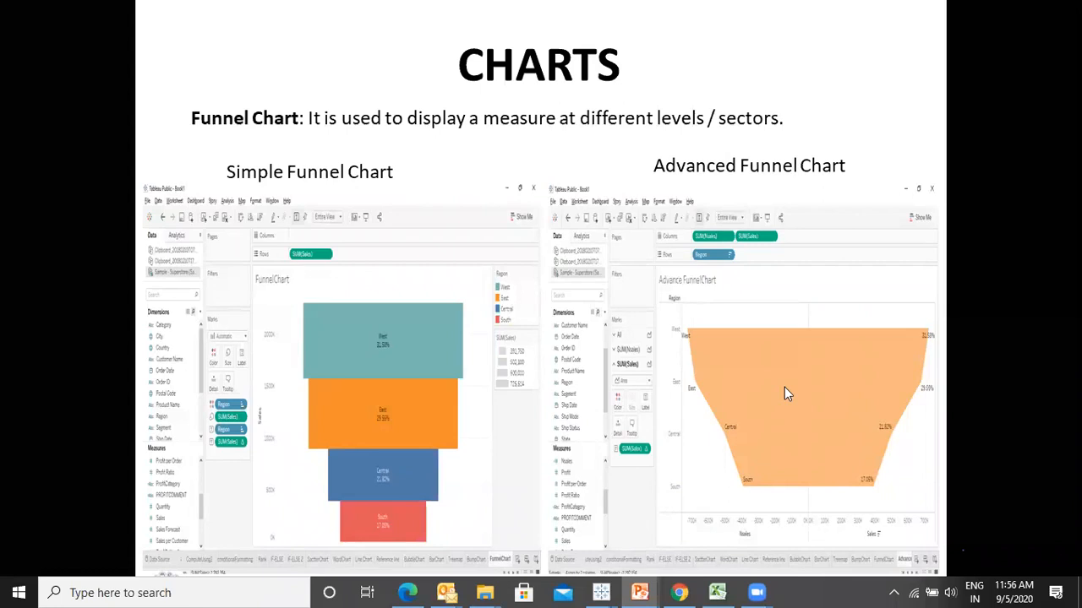
{"action": "key", "text": "alt+Tab"}
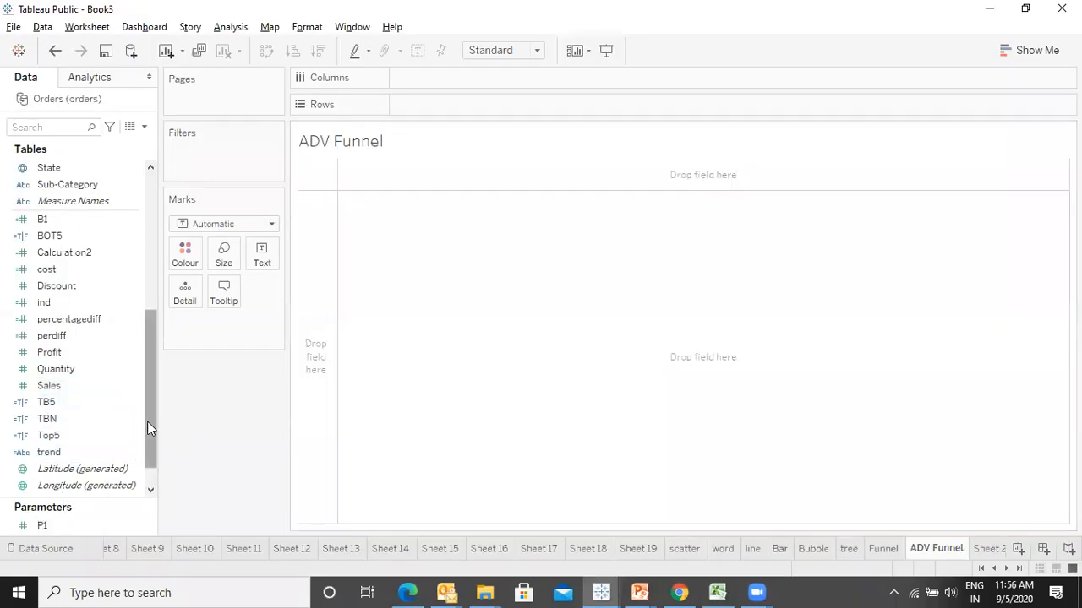
- Build a horizontal bar chart on the ADV Funnel sheet with SUM(Sales) on columns and Region on rows
{"action": "left_click_drag", "start_coordinate": [152, 404], "coordinate": [154, 343]}
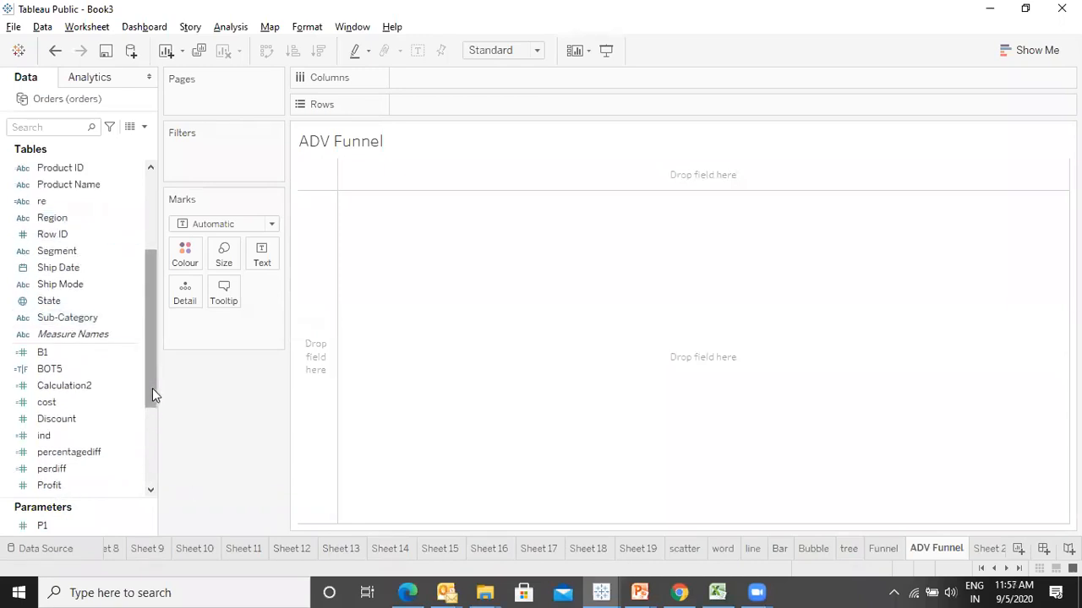
{"action": "left_click_drag", "start_coordinate": [152, 388], "coordinate": [152, 464]}
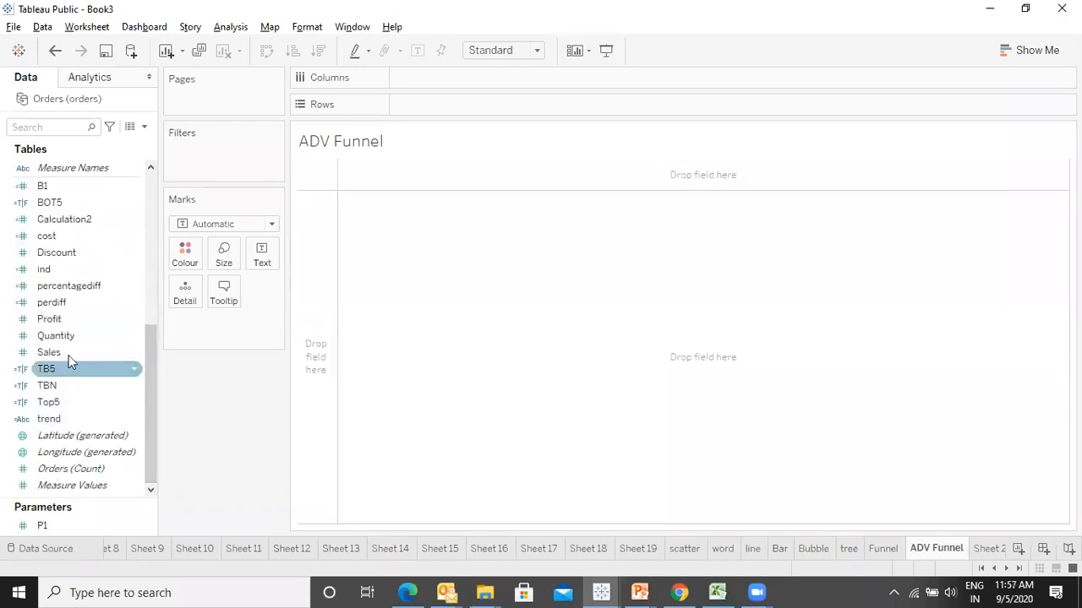
{"action": "left_click", "coordinate": [70, 356]}
{"action": "double_click", "coordinate": [70, 356]}
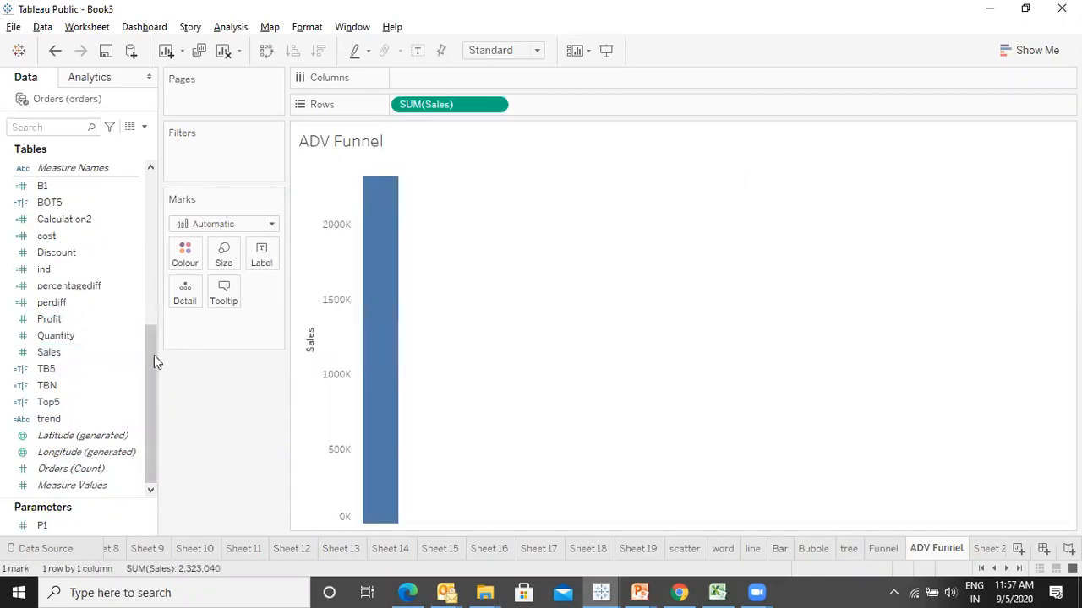
{"action": "left_click_drag", "start_coordinate": [154, 355], "coordinate": [154, 229]}
{"action": "left_click", "coordinate": [100, 321]}
{"action": "double_click", "coordinate": [99, 322]}
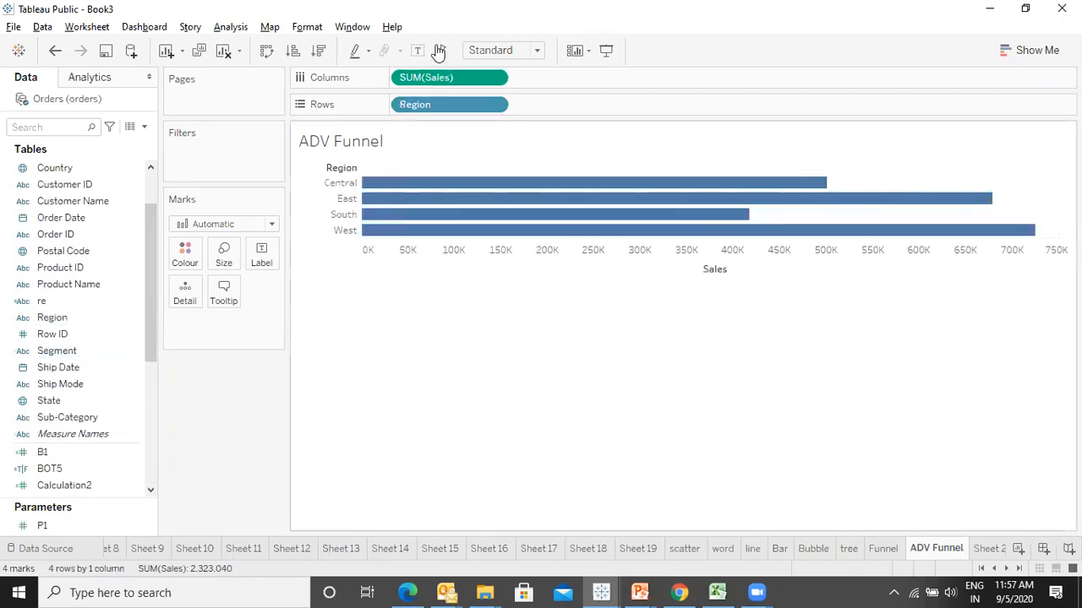
- Sort the Region bars in descending order of sales and fit the bar chart to Entire View
{"action": "left_click", "coordinate": [319, 53]}
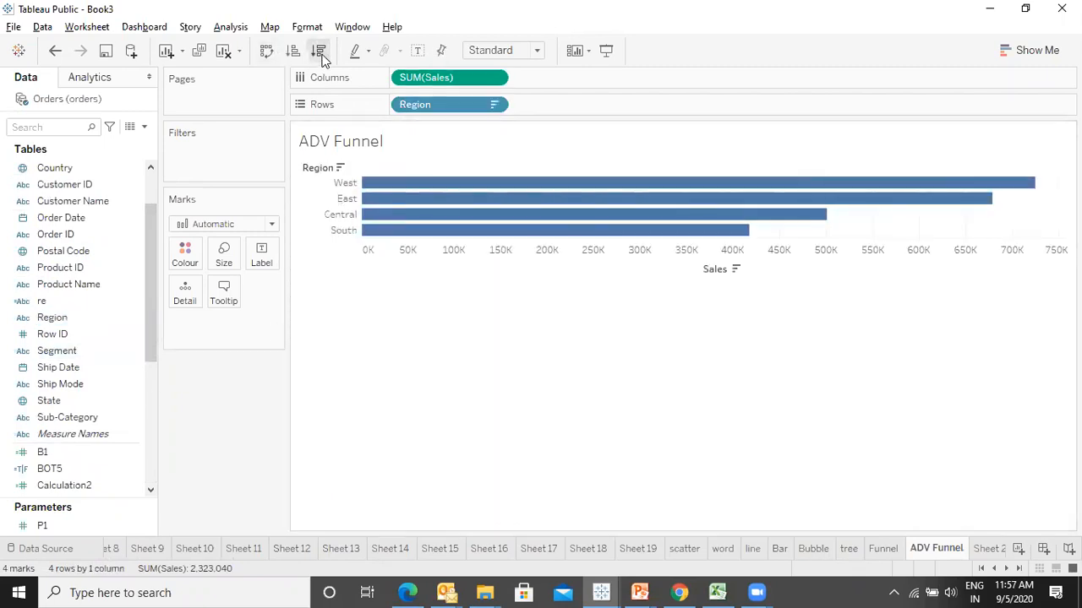
{"action": "left_click", "coordinate": [500, 51]}
{"action": "left_click", "coordinate": [483, 107]}
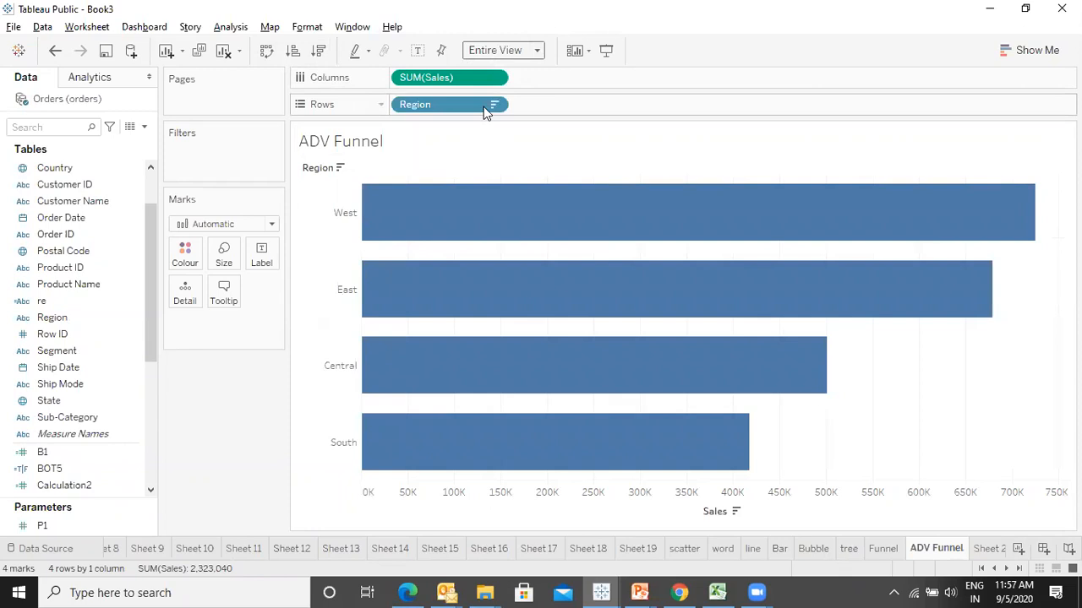
- Change the mark type of the ADV Funnel chart to Area
{"action": "left_click", "coordinate": [243, 225]}
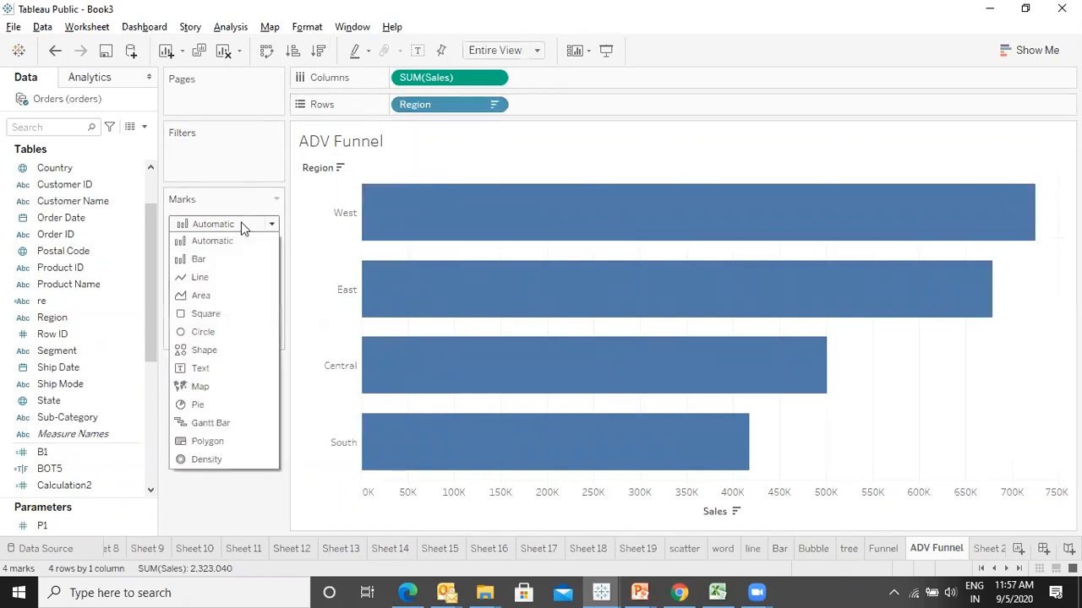
{"action": "left_click", "coordinate": [201, 296]}
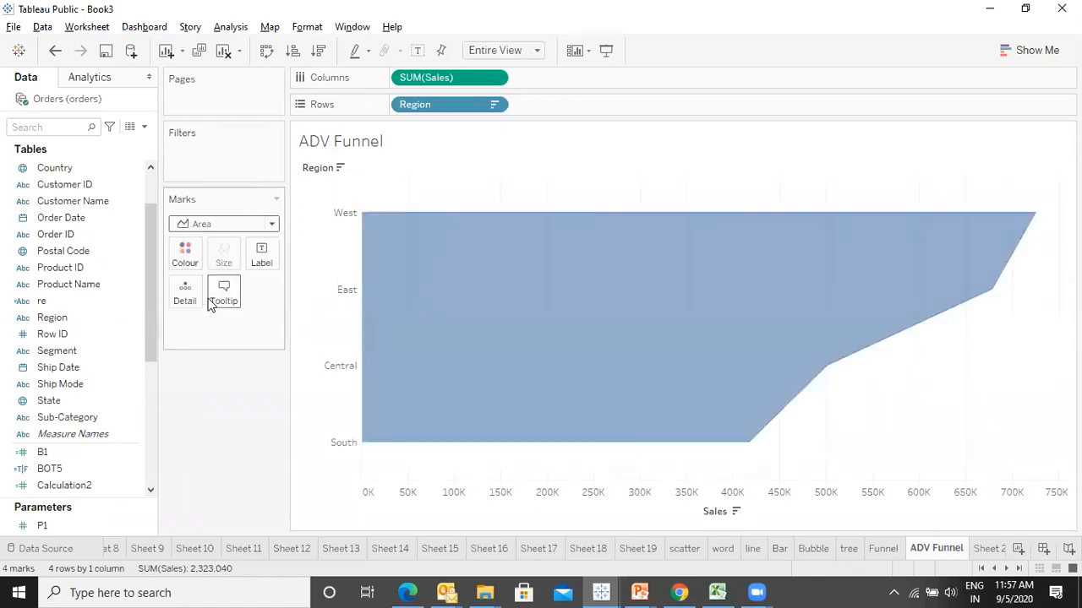
{"action": "mouse_move", "coordinate": [423, 283]}
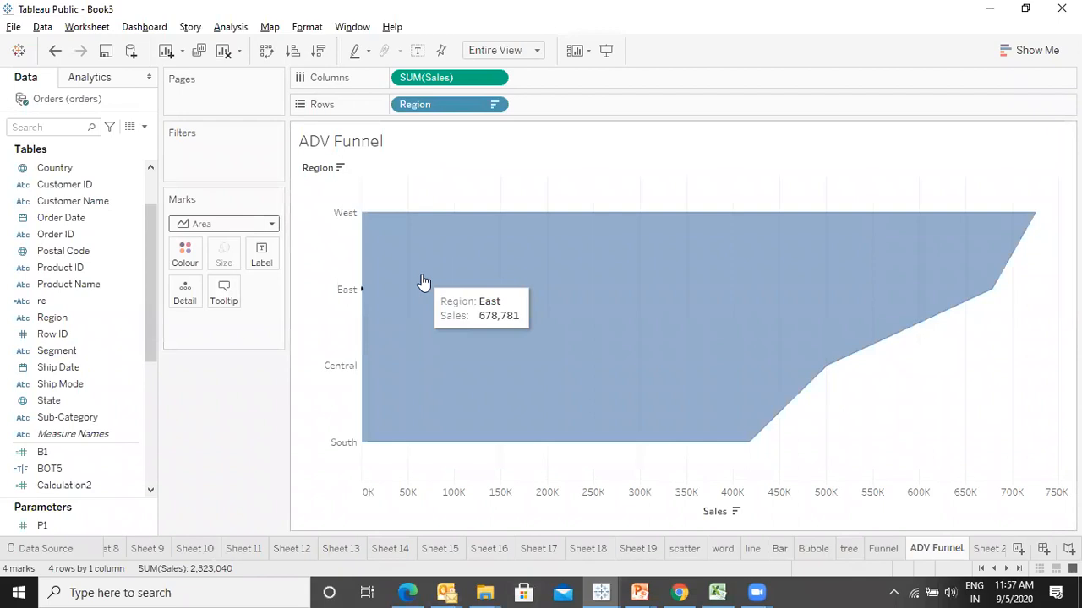
- Look at the Advanced Funnel Chart example in the PowerPoint slide again and return to Tableau
{"action": "key", "text": "alt+Tab"}
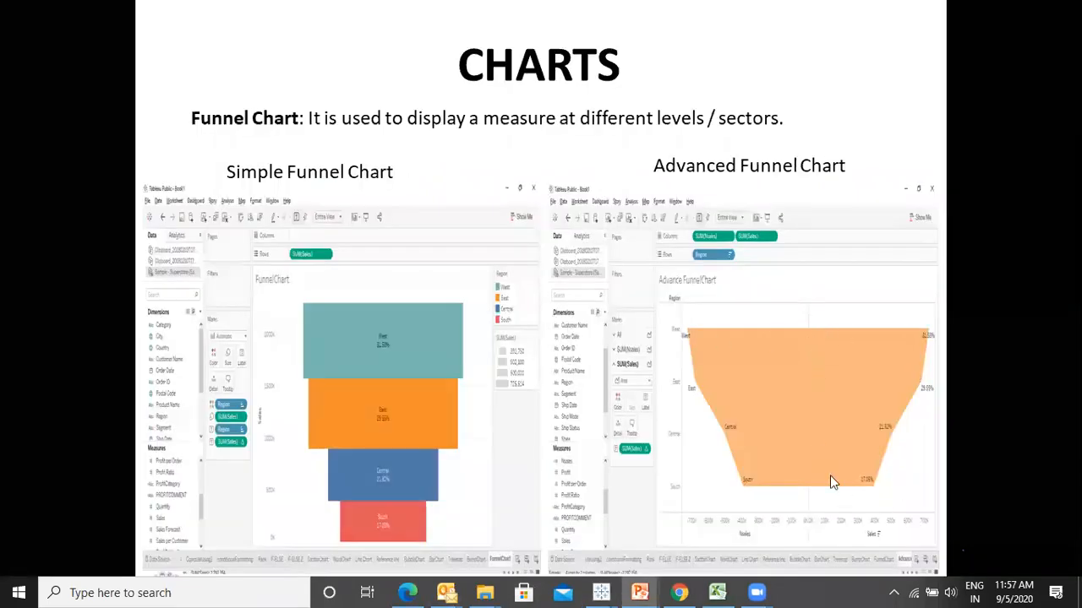
{"action": "key", "text": "alt+Tab"}
{"action": "key", "text": "alt+Tab"}
{"action": "key", "text": "alt+Tab"}
{"action": "key", "text": "alt+Tab"}
{"action": "key", "text": "alt+Tab"}
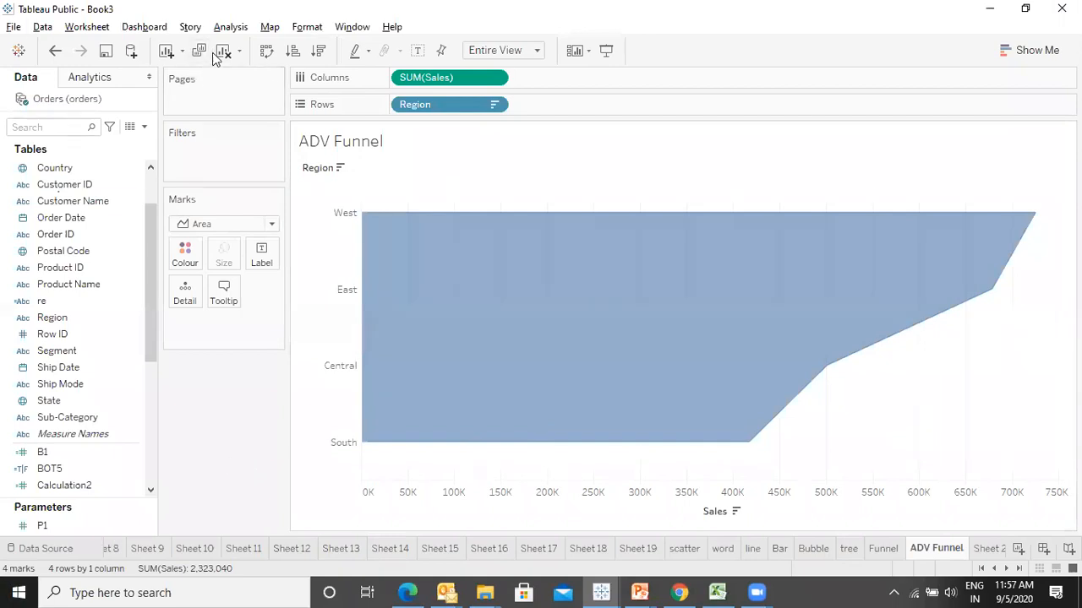
- Create a calculated field named nesales with the formula -[Sales]
{"action": "left_click", "coordinate": [232, 28]}
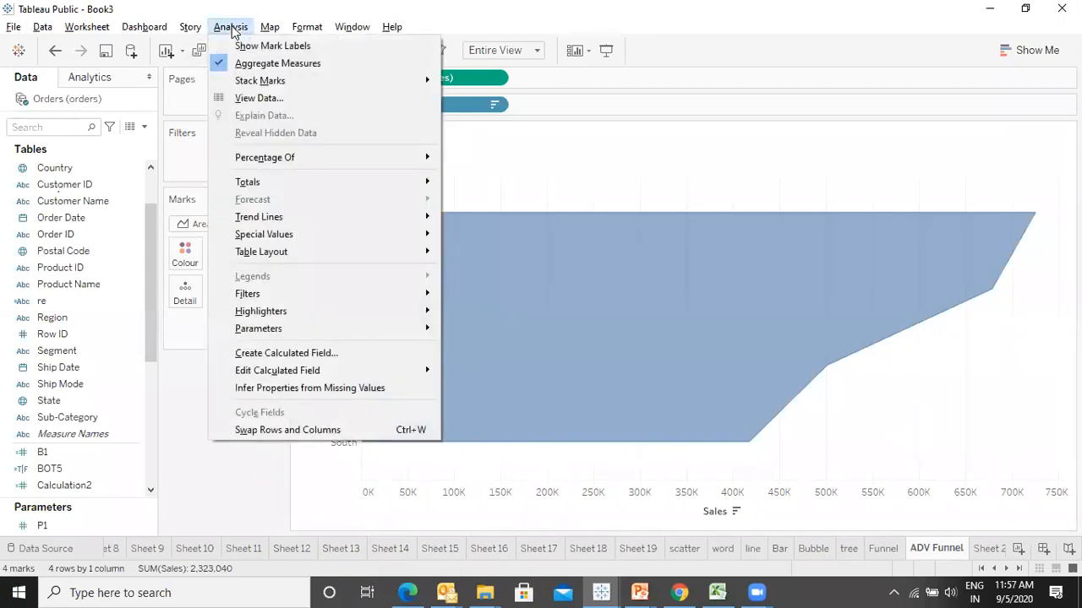
{"action": "left_click", "coordinate": [311, 354]}
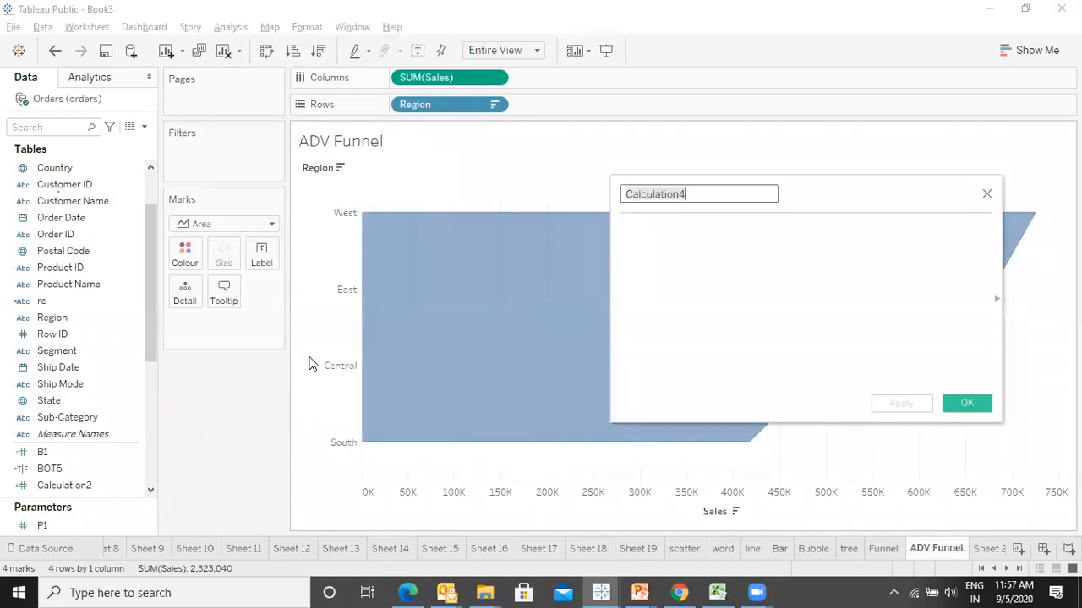
{"action": "type", "text": "nesales"}
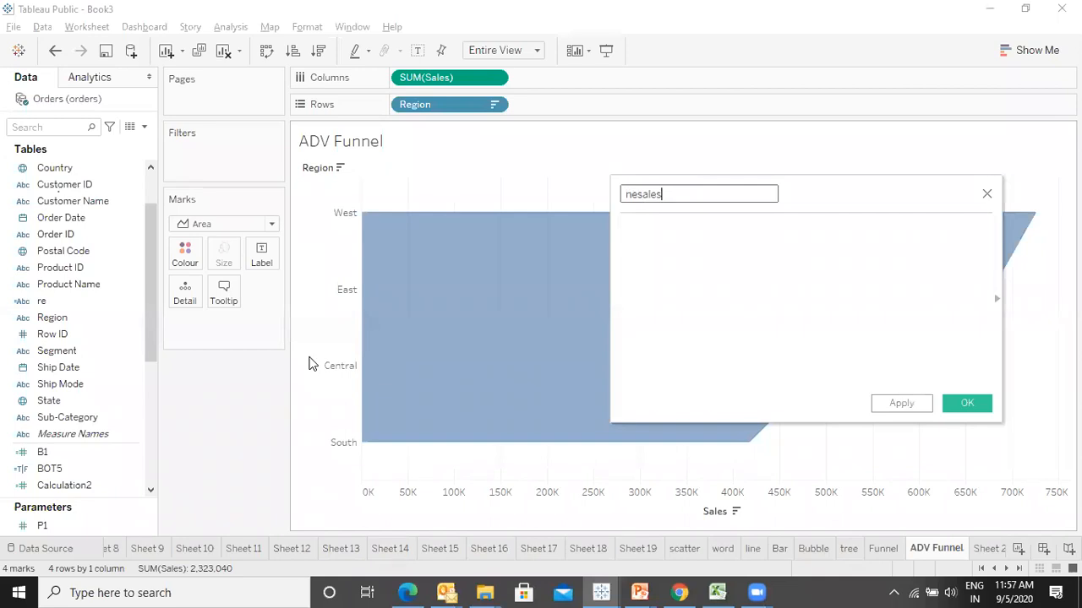
{"action": "left_click", "coordinate": [712, 250]}
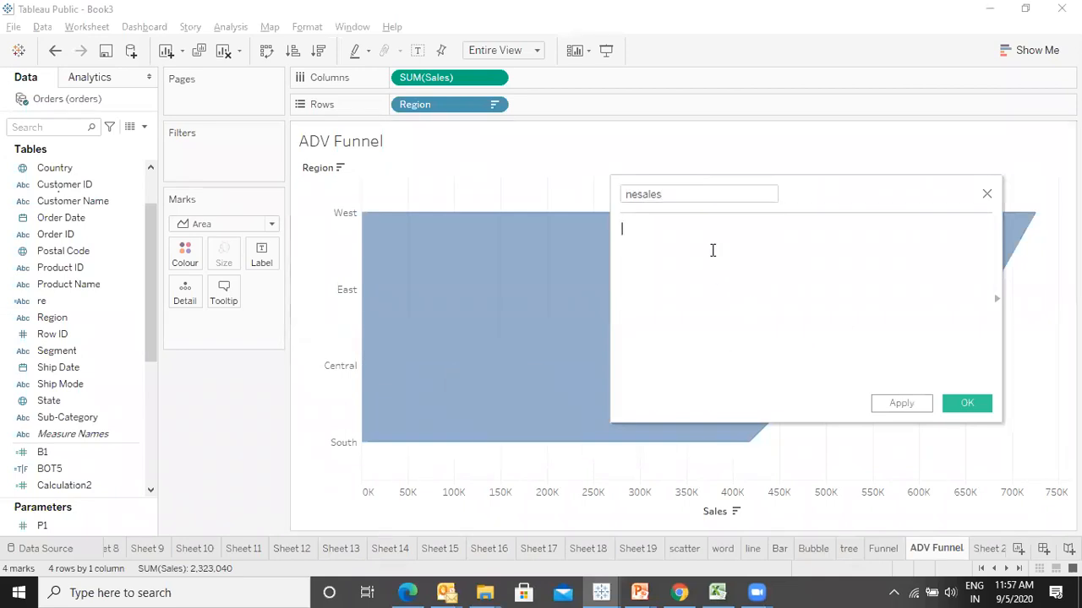
{"action": "type", "text": "-s"}
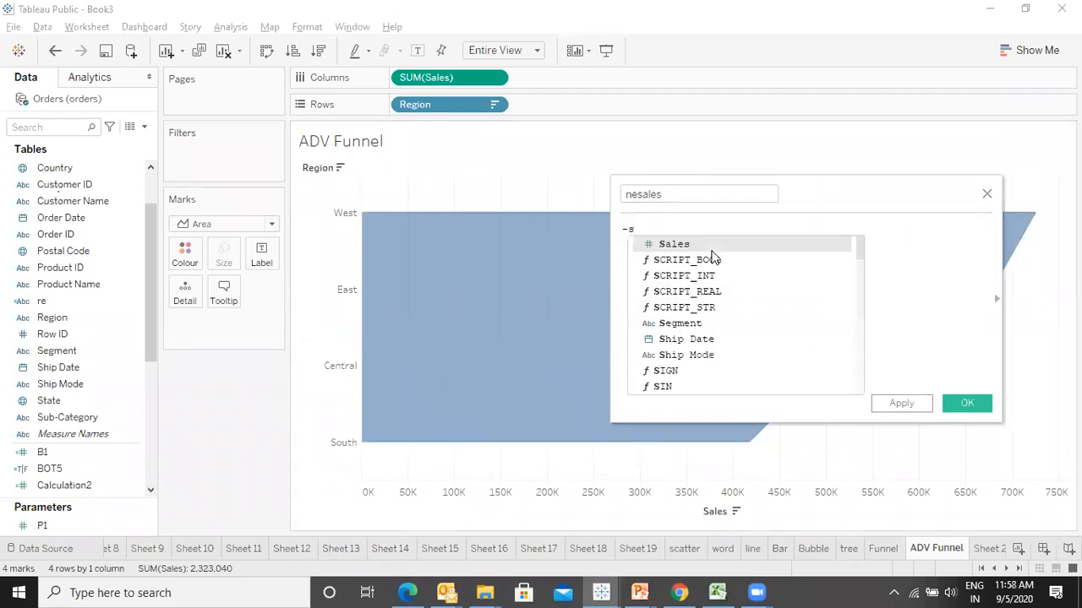
{"action": "key", "text": "Return"}
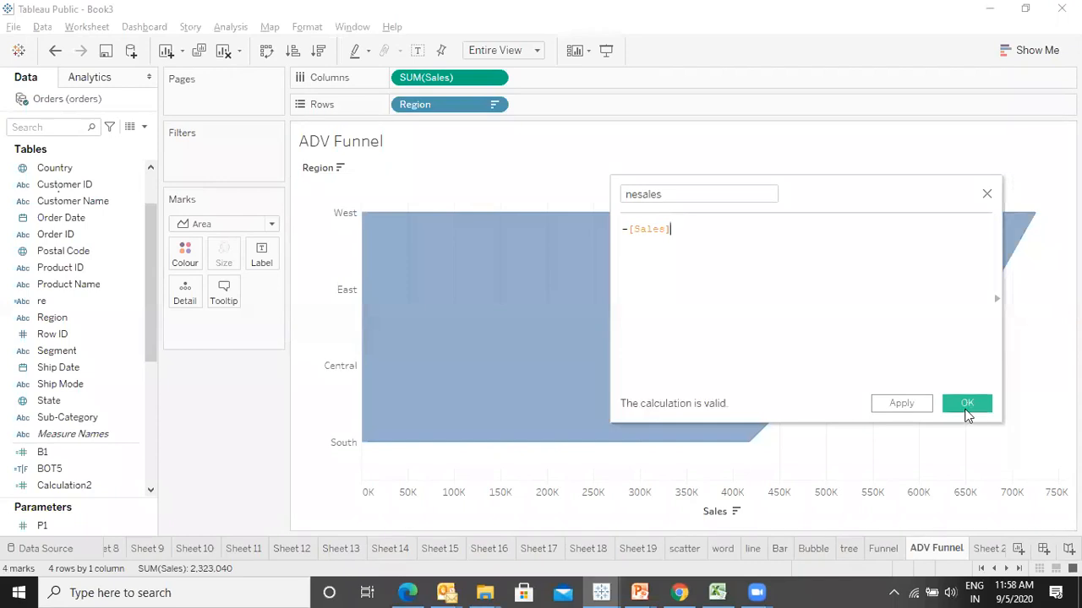
{"action": "left_click", "coordinate": [965, 406]}
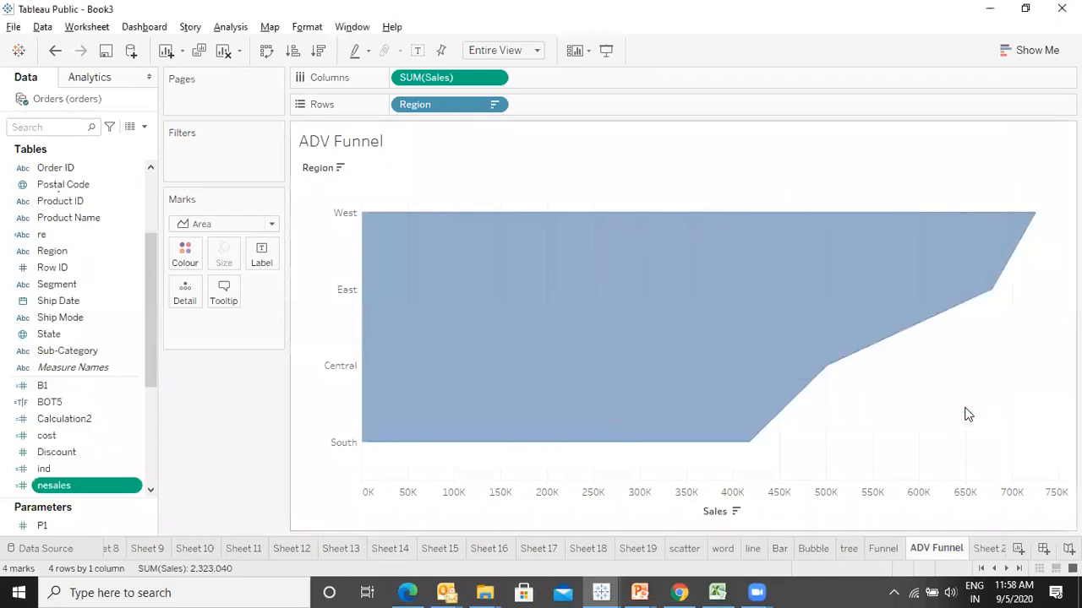
- Add SUM(nesales) to the columns and place it before SUM(Sales) so the two Region areas form a mirrored funnel
{"action": "double_click", "coordinate": [103, 489]}
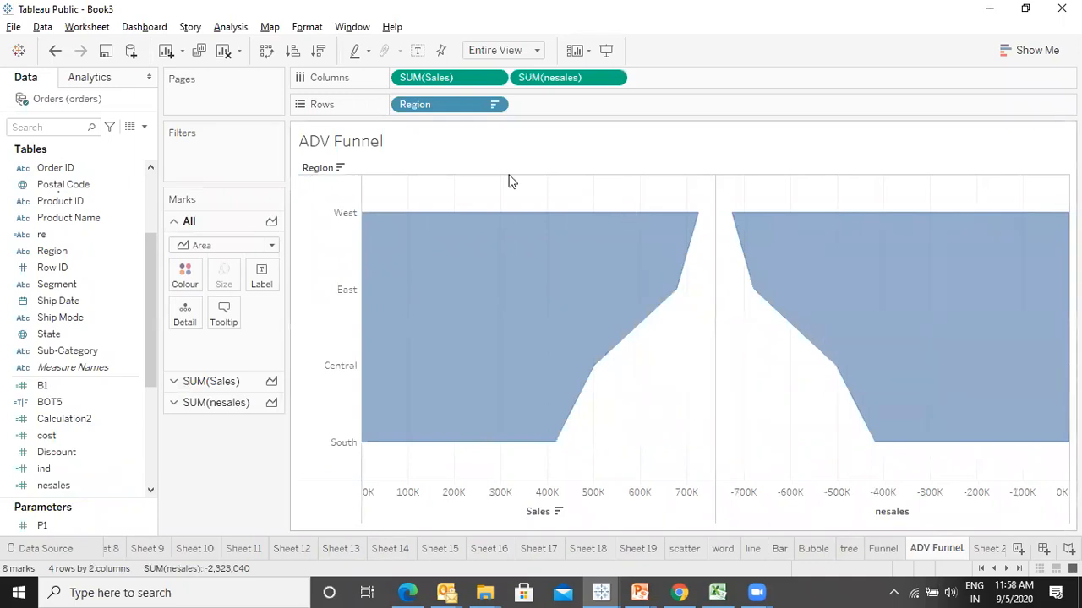
{"action": "left_click_drag", "start_coordinate": [440, 81], "coordinate": [734, 81]}
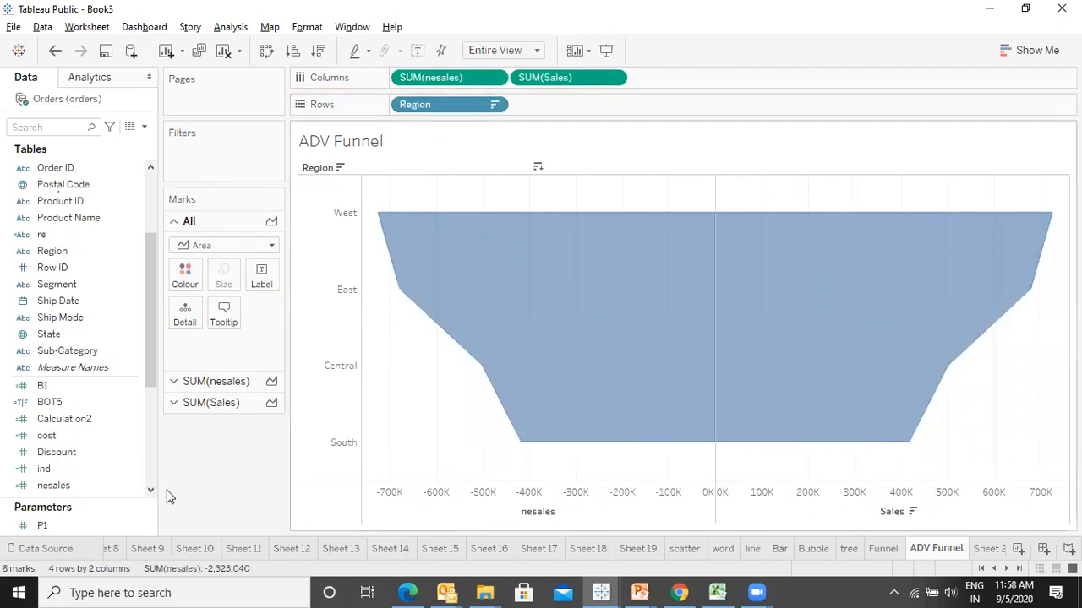
- Label both the SUM(nesales) and SUM(Sales) areas of the Region funnel with Sales
{"action": "left_click", "coordinate": [216, 381]}
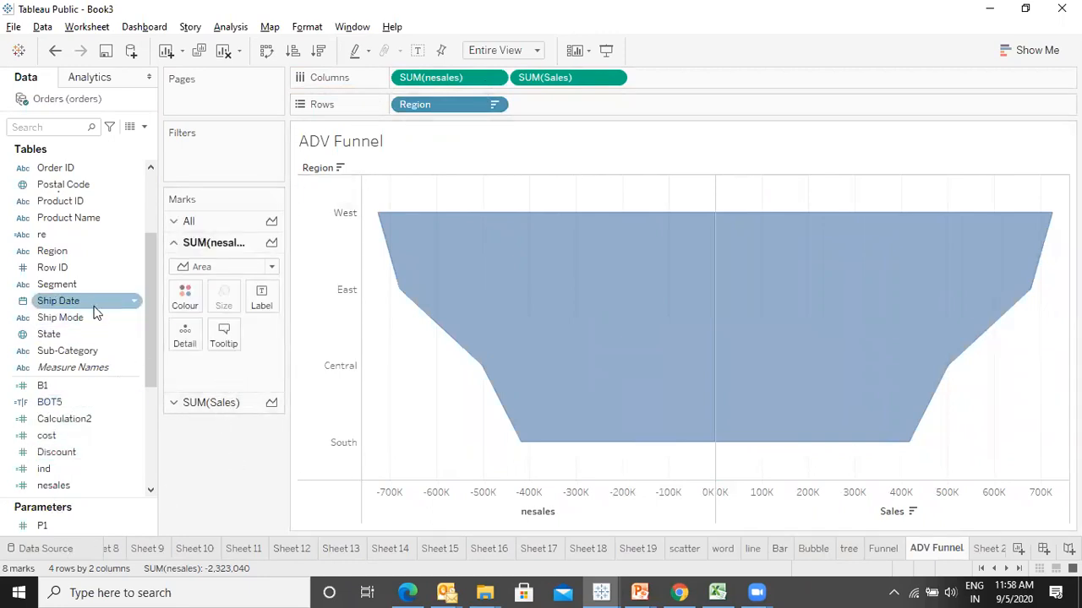
{"action": "mouse_move", "coordinate": [141, 352]}
{"action": "left_mouse_down"}
{"action": "mouse_move", "coordinate": [142, 395]}
{"action": "mouse_move", "coordinate": [147, 362]}
{"action": "left_mouse_up"}
{"action": "scroll", "coordinate": [149, 403], "scroll_direction": "down", "scroll_amount": 5}
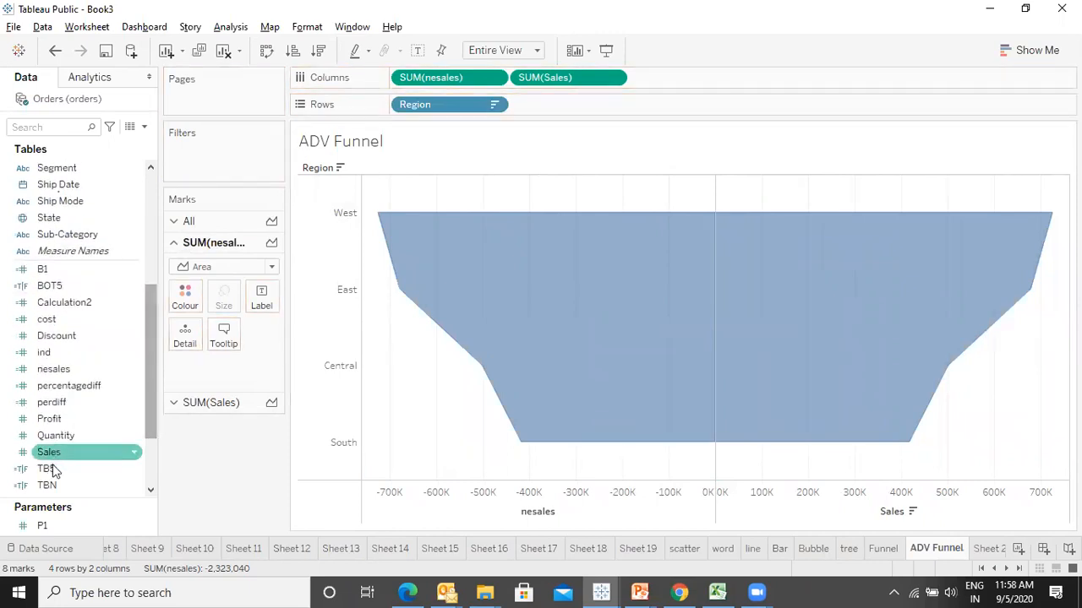
{"action": "left_click_drag", "start_coordinate": [91, 453], "coordinate": [262, 305]}
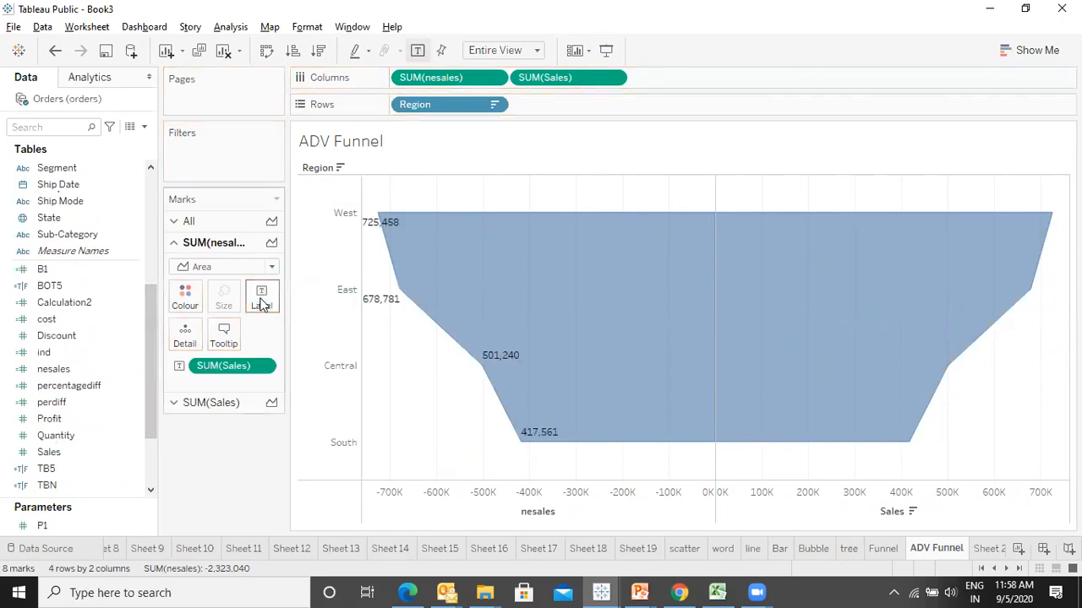
{"action": "left_click", "coordinate": [200, 405]}
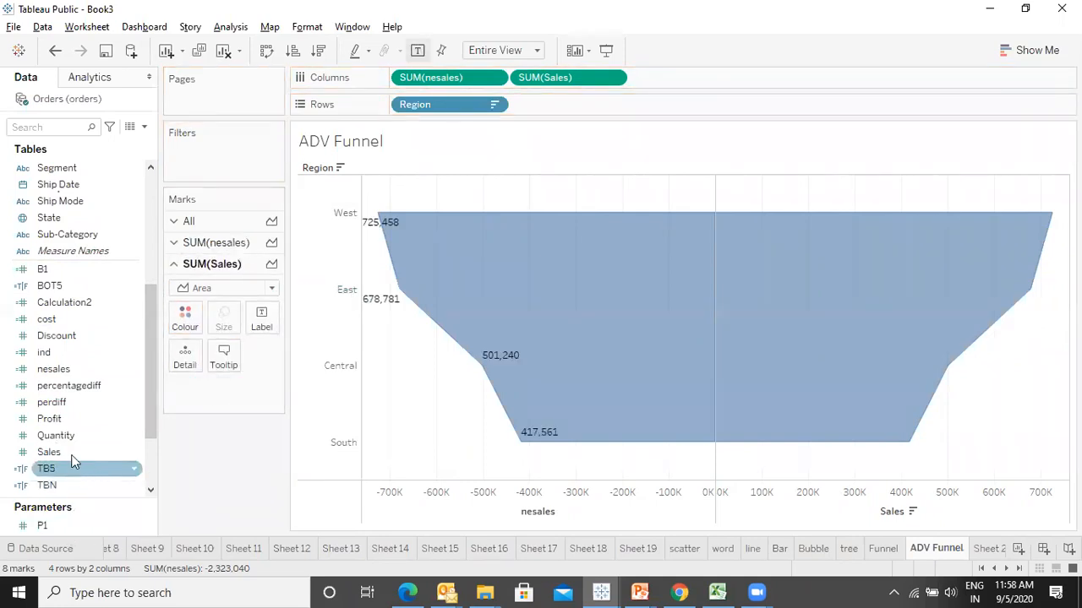
{"action": "left_click_drag", "start_coordinate": [127, 460], "coordinate": [261, 319]}
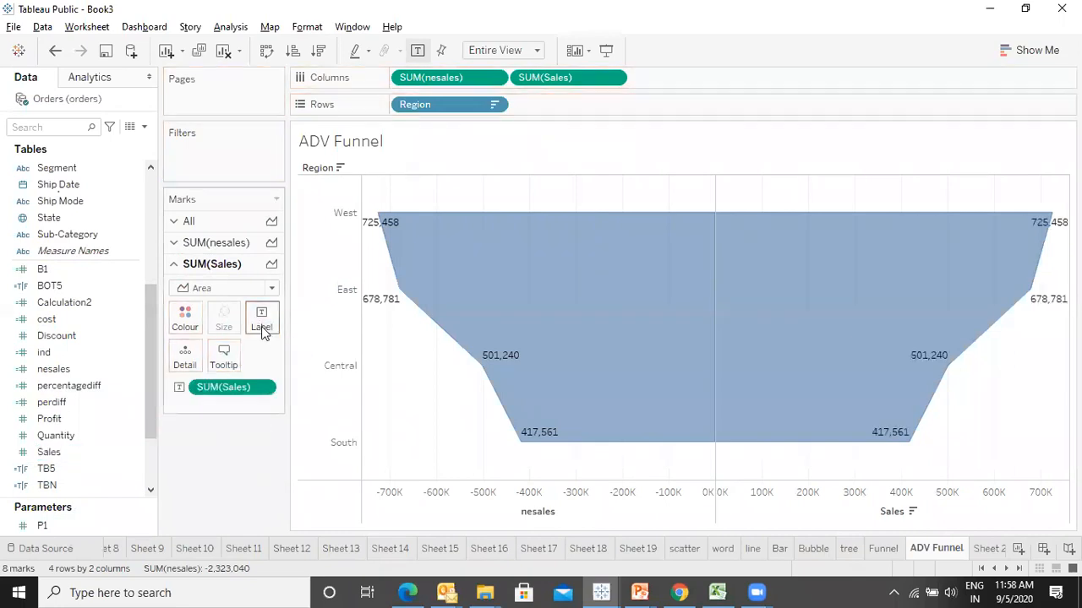
- Convert the labels of the SUM(Sales) area to Percent of Total and view the Region funnel in presentation mode
{"action": "left_click", "coordinate": [263, 388]}
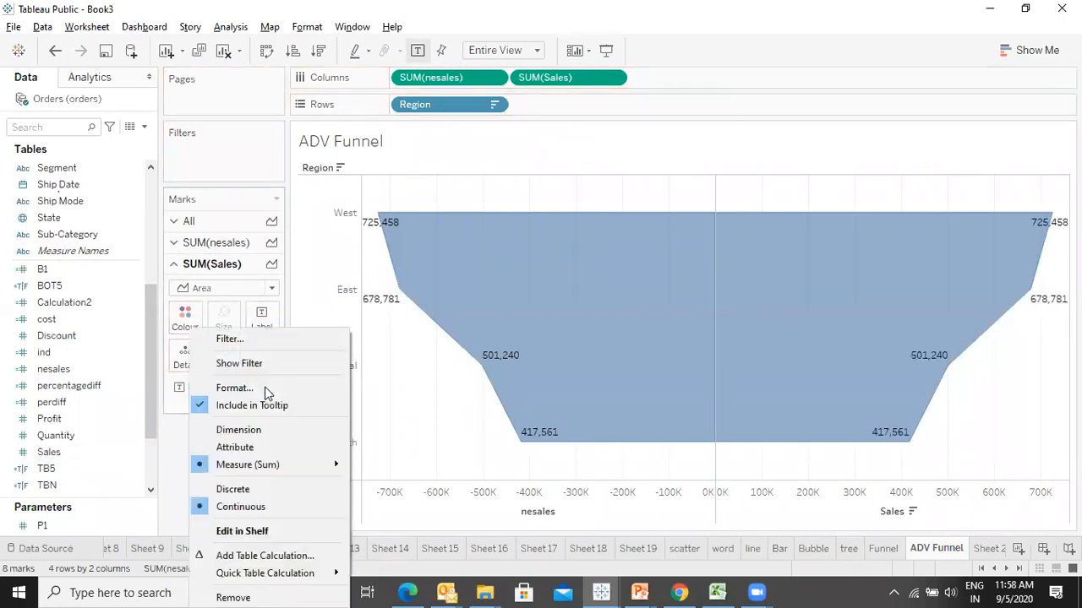
{"action": "mouse_move", "coordinate": [244, 574]}
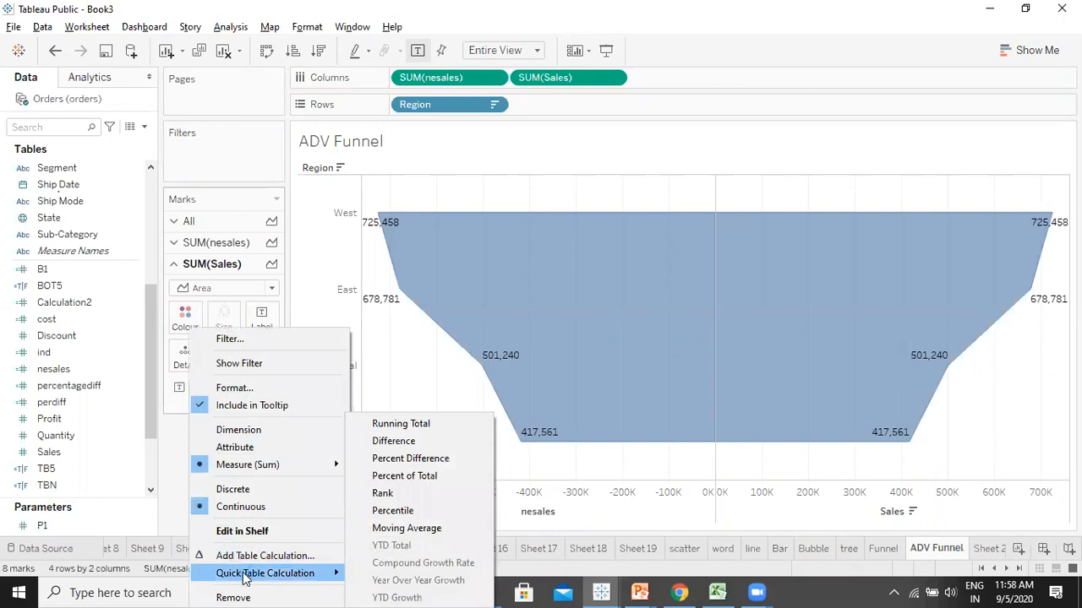
{"action": "left_click", "coordinate": [456, 475]}
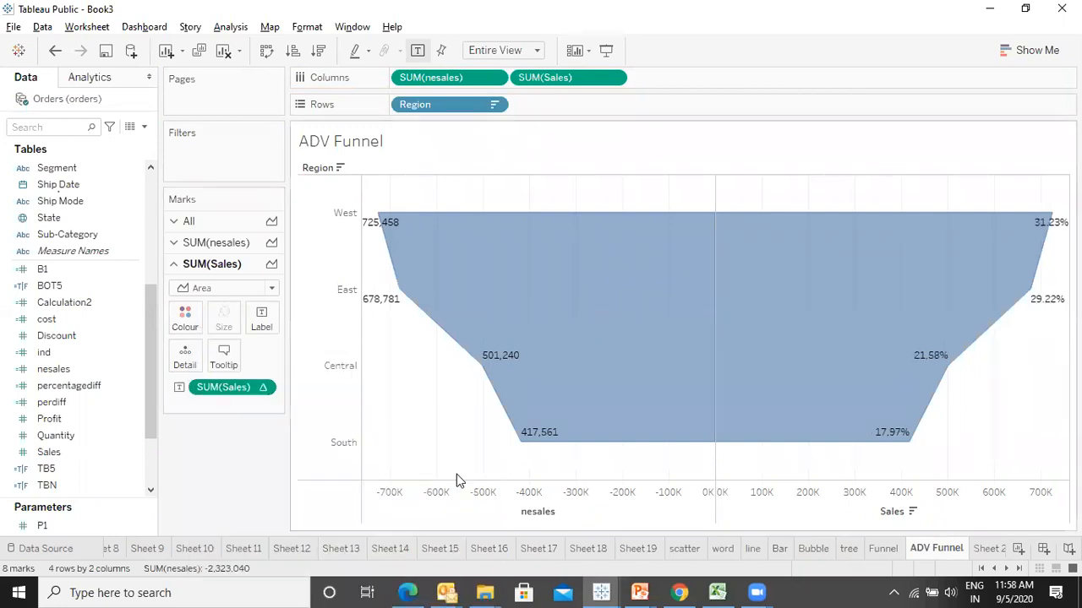
{"action": "key", "text": "F7"}
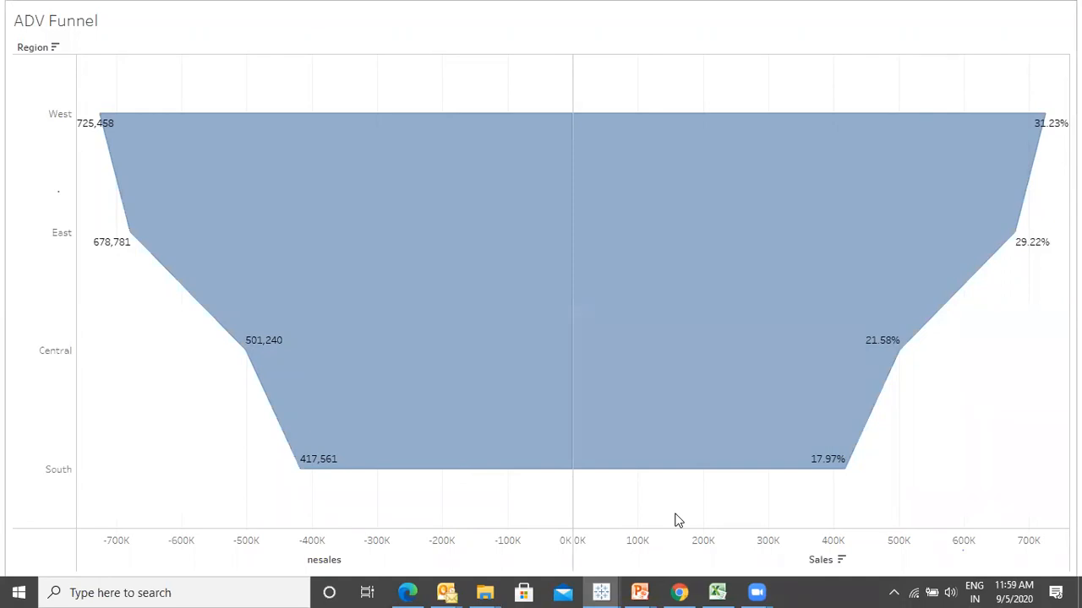
{"action": "key", "text": "Escape"}
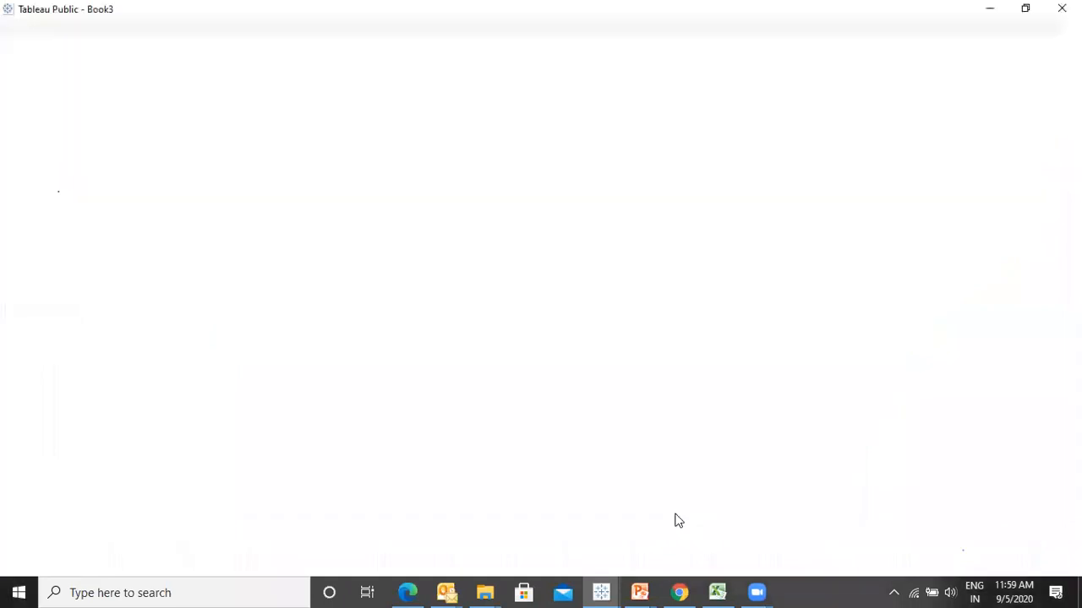
- Clear the ADV Funnel sheet and build a horizontal bar chart with SUM(Sales) on columns and Category on rows
{"action": "left_click", "coordinate": [228, 56]}
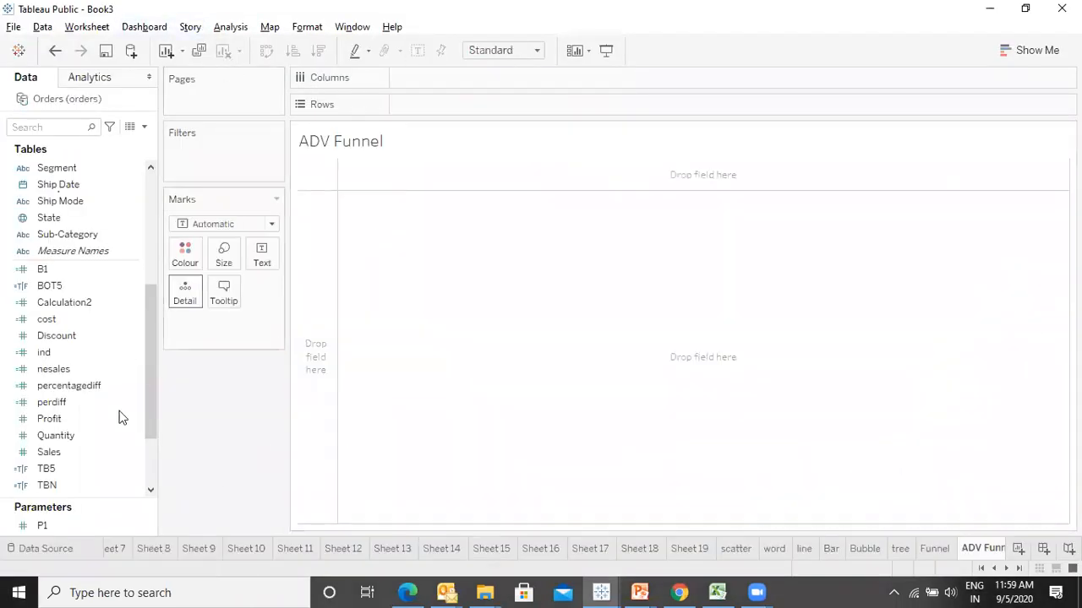
{"action": "double_click", "coordinate": [110, 454]}
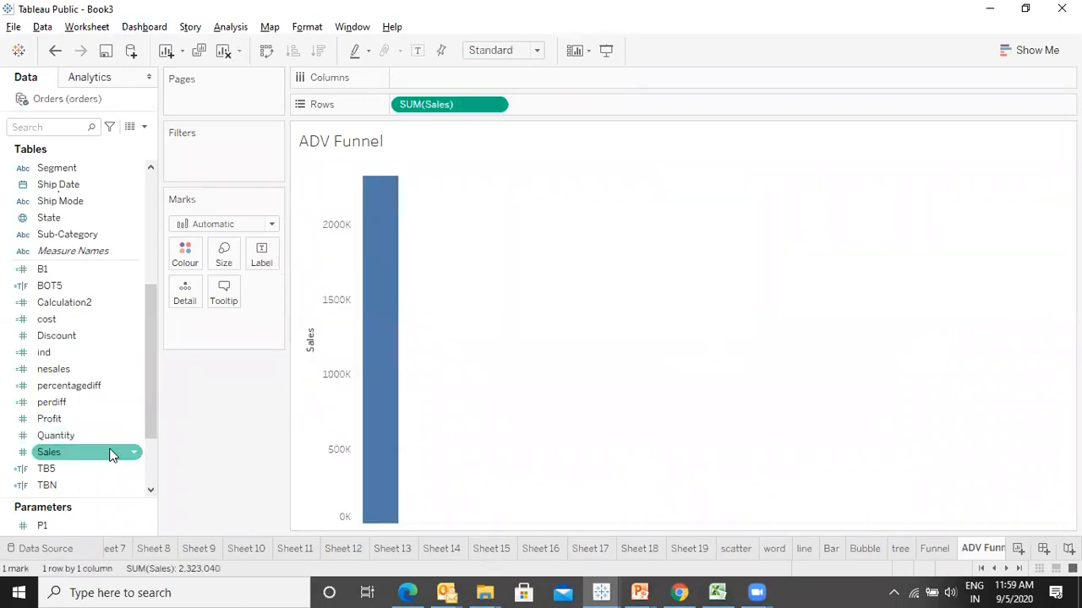
{"action": "left_click_drag", "start_coordinate": [152, 401], "coordinate": [145, 334]}
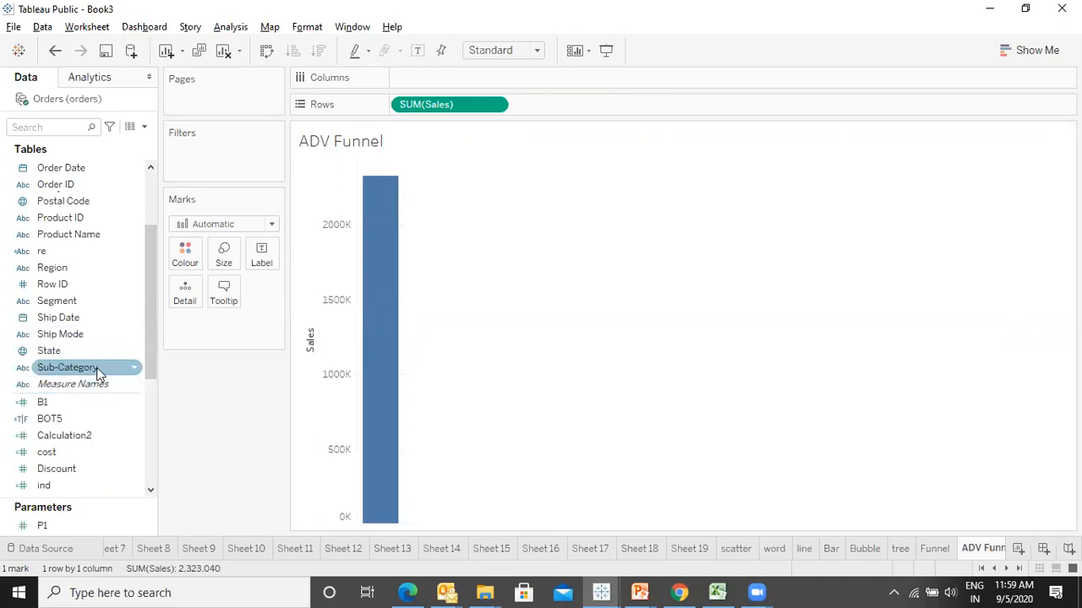
{"action": "left_click_drag", "start_coordinate": [159, 253], "coordinate": [140, 203]}
{"action": "double_click", "coordinate": [100, 201]}
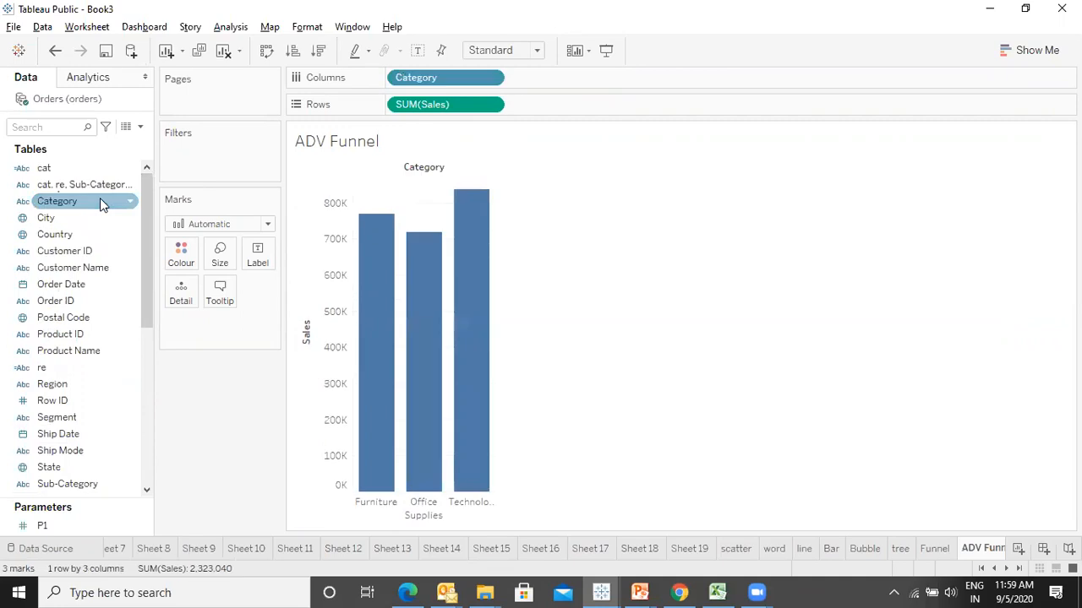
{"action": "key", "text": "ctrl+w"}
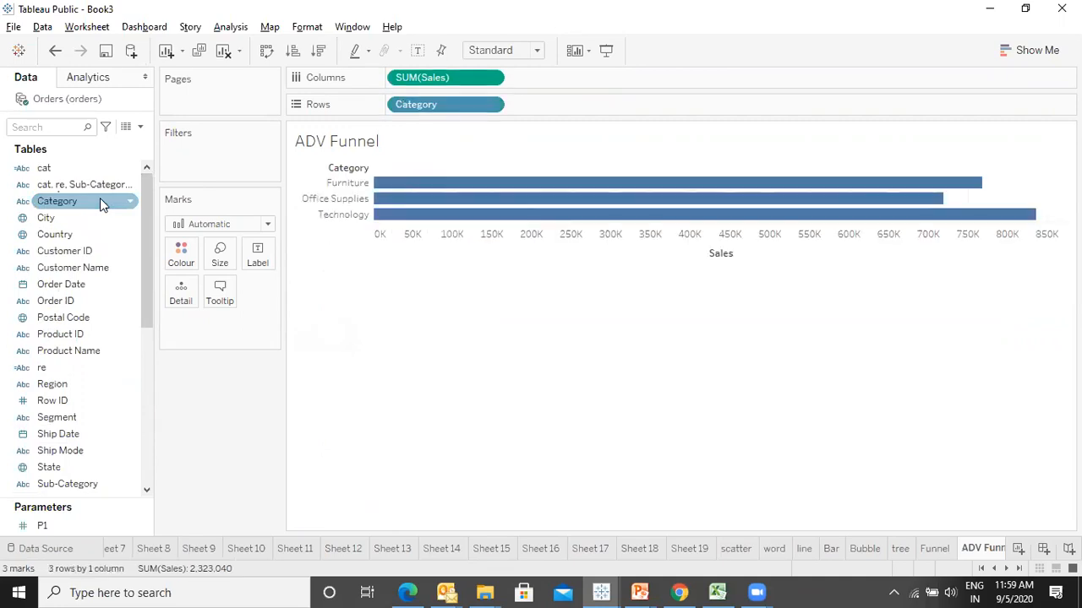
- Sort the Category bars in descending order of sales and fit the chart to Entire View
{"action": "left_click", "coordinate": [320, 51]}
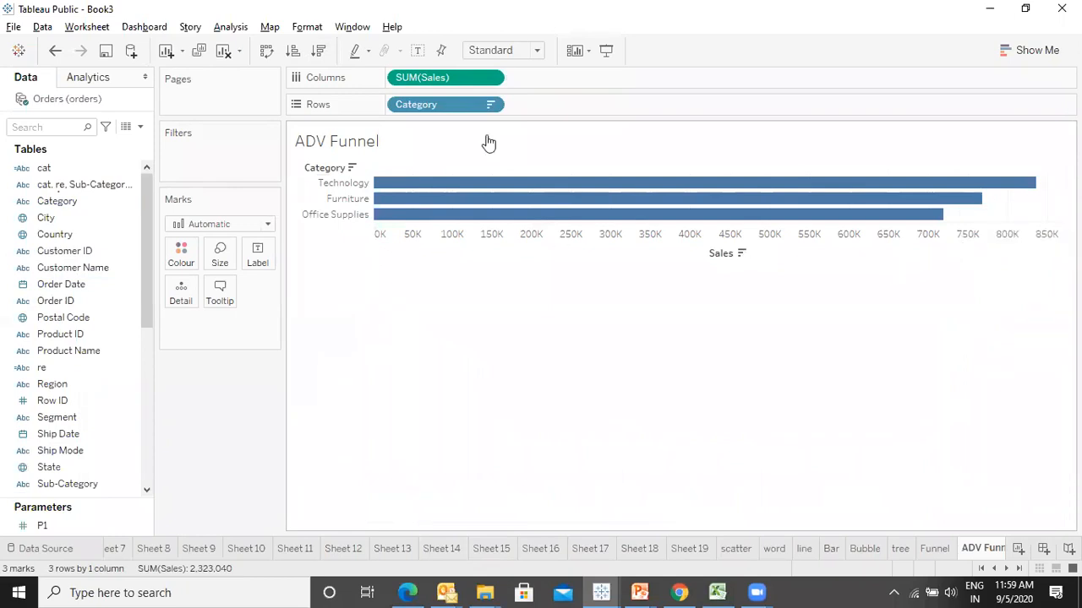
{"action": "left_click", "coordinate": [520, 53]}
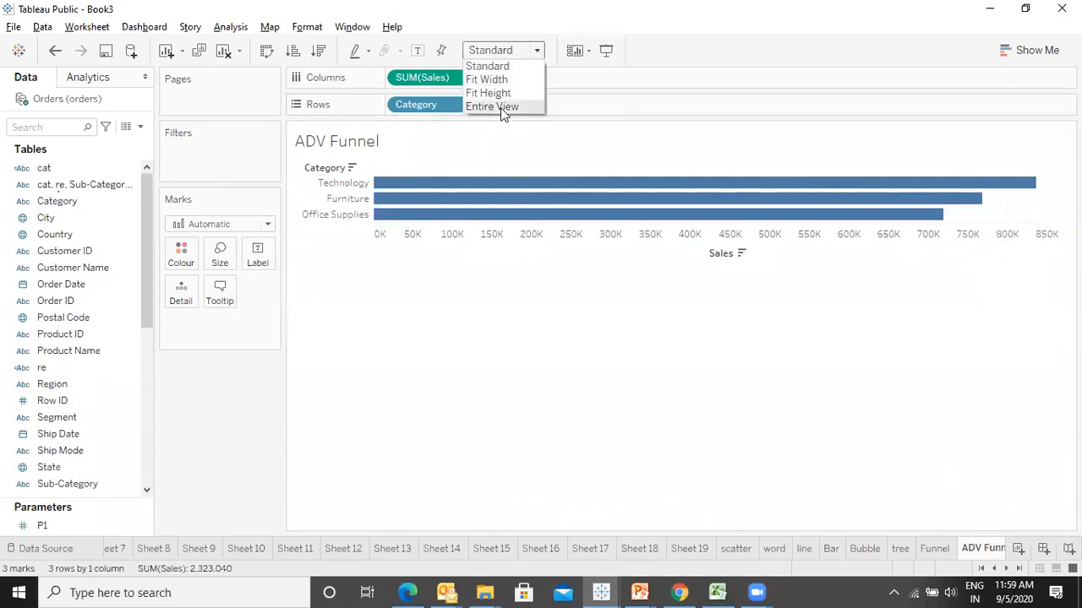
{"action": "left_click", "coordinate": [504, 107]}
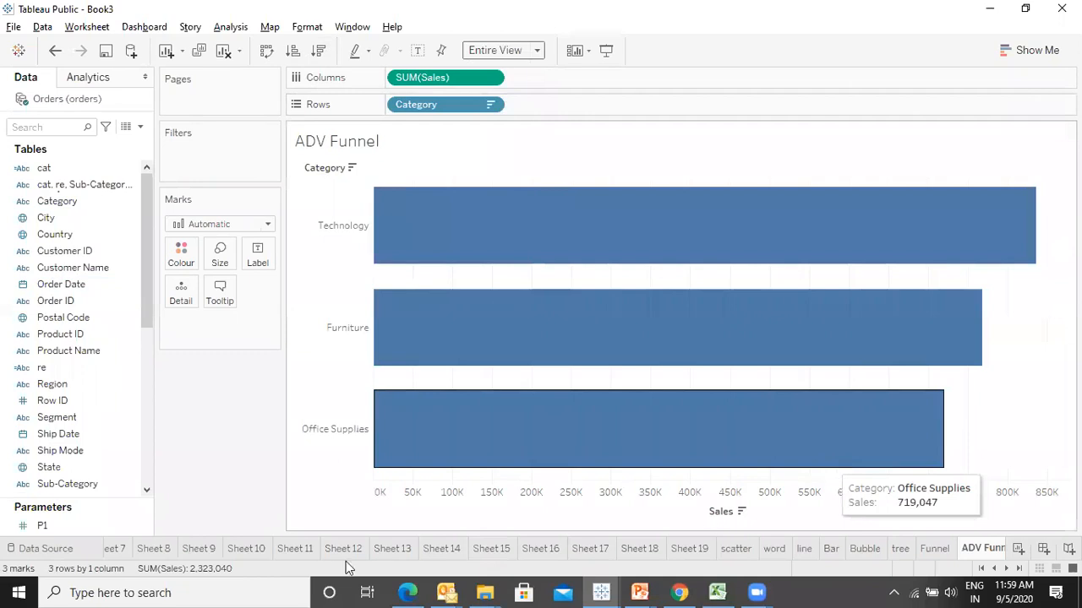
- Change the mark type of the Category chart to Area
{"action": "left_click", "coordinate": [223, 227]}
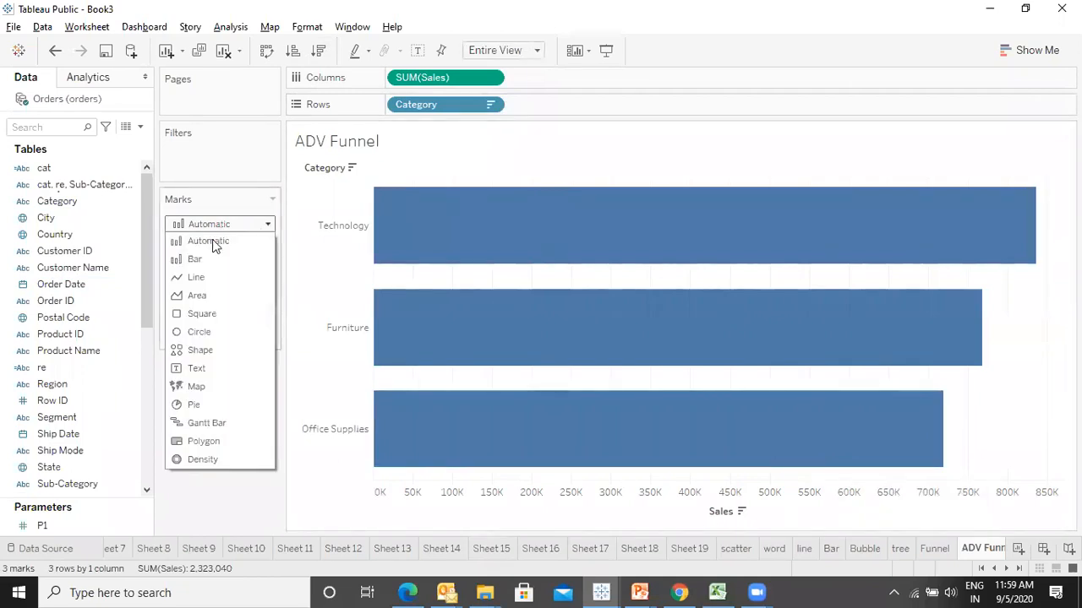
{"action": "left_click", "coordinate": [201, 296]}
{"action": "mouse_move", "coordinate": [553, 411]}
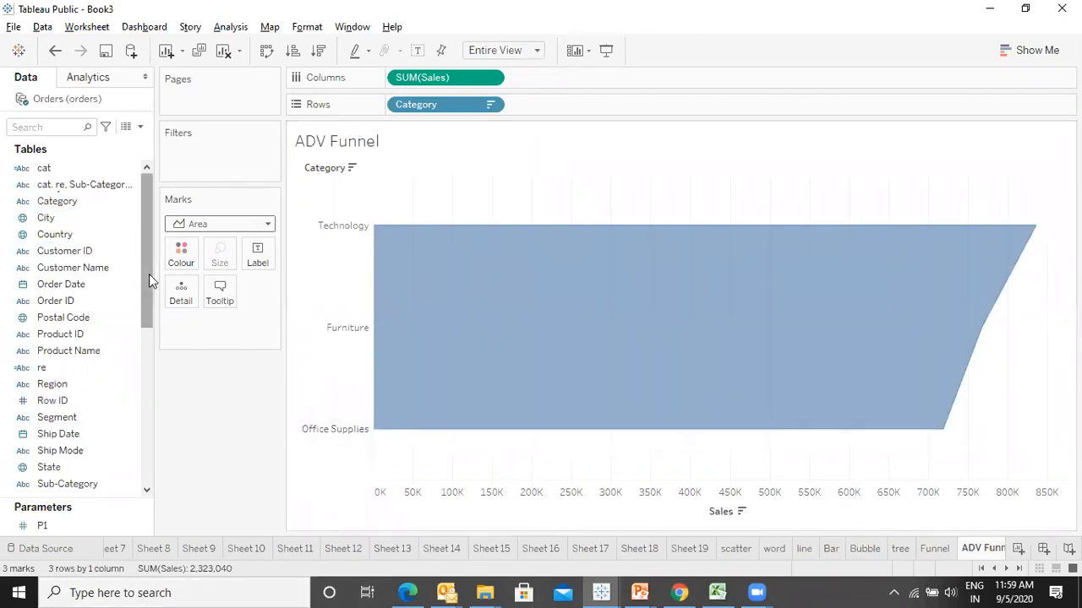
- Add SUM(nesales) to the columns of the Category chart and order it before SUM(Sales) to form a mirrored funnel
{"action": "left_click_drag", "start_coordinate": [148, 273], "coordinate": [148, 439]}
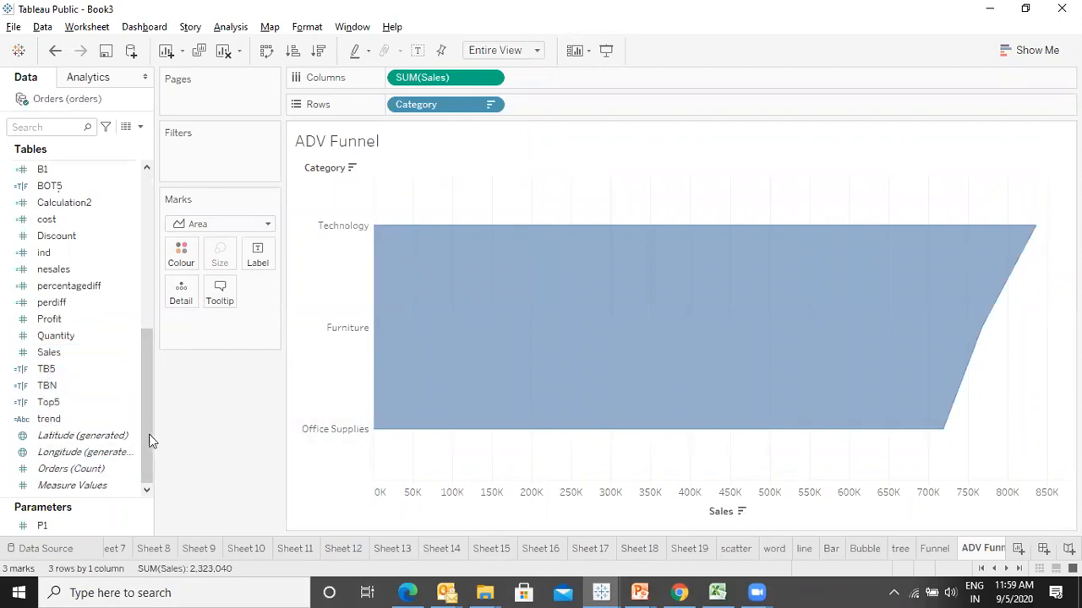
{"action": "left_click", "coordinate": [59, 270]}
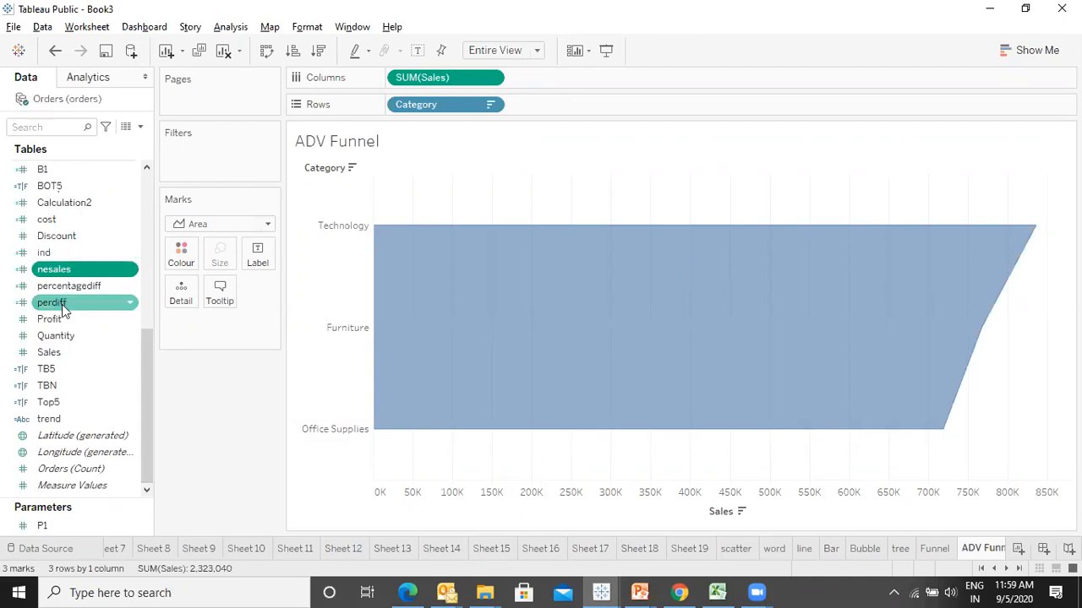
{"action": "double_click", "coordinate": [74, 270]}
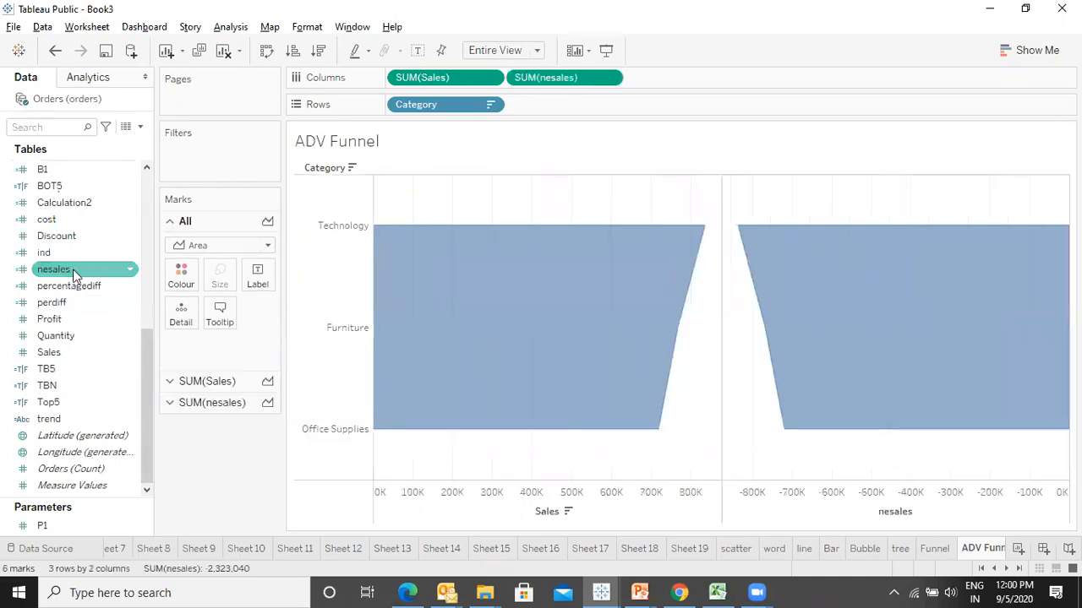
{"action": "left_click_drag", "start_coordinate": [417, 72], "coordinate": [690, 78]}
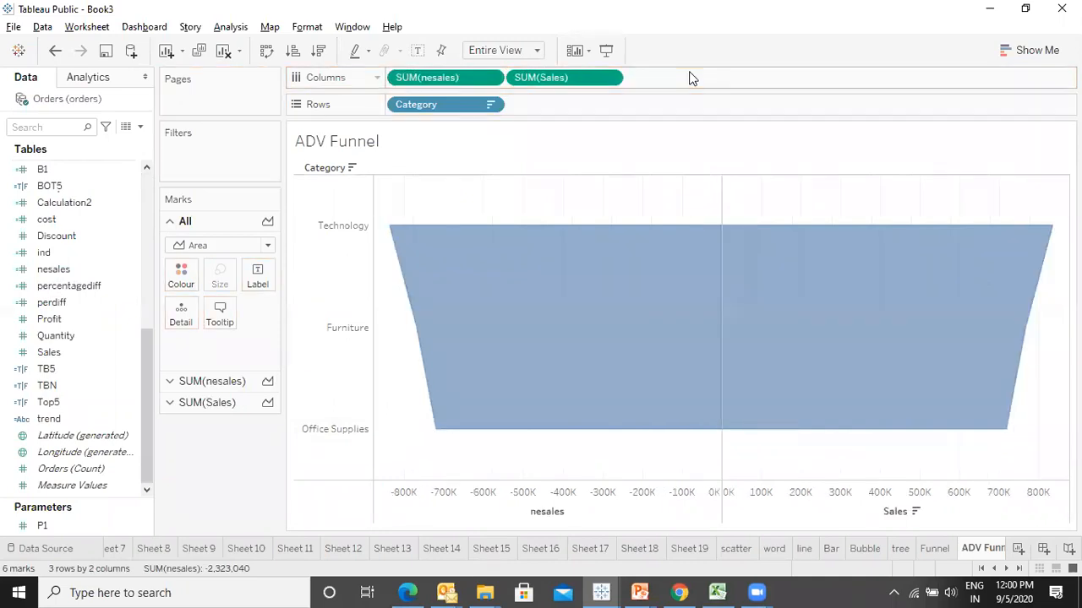
- Replace Category with Sub-Category on the funnel's rows and sort the sub-categories from largest to smallest sales
{"action": "key", "text": "F7"}
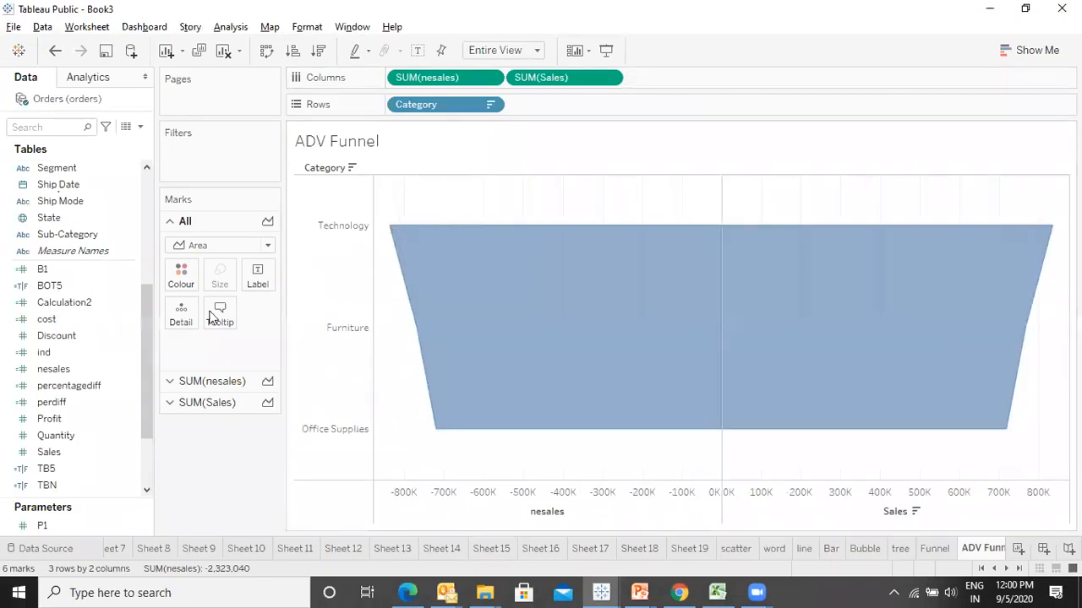
{"action": "left_click_drag", "start_coordinate": [95, 234], "coordinate": [630, 103]}
{"action": "left_click_drag", "start_coordinate": [463, 116], "coordinate": [15, 499]}
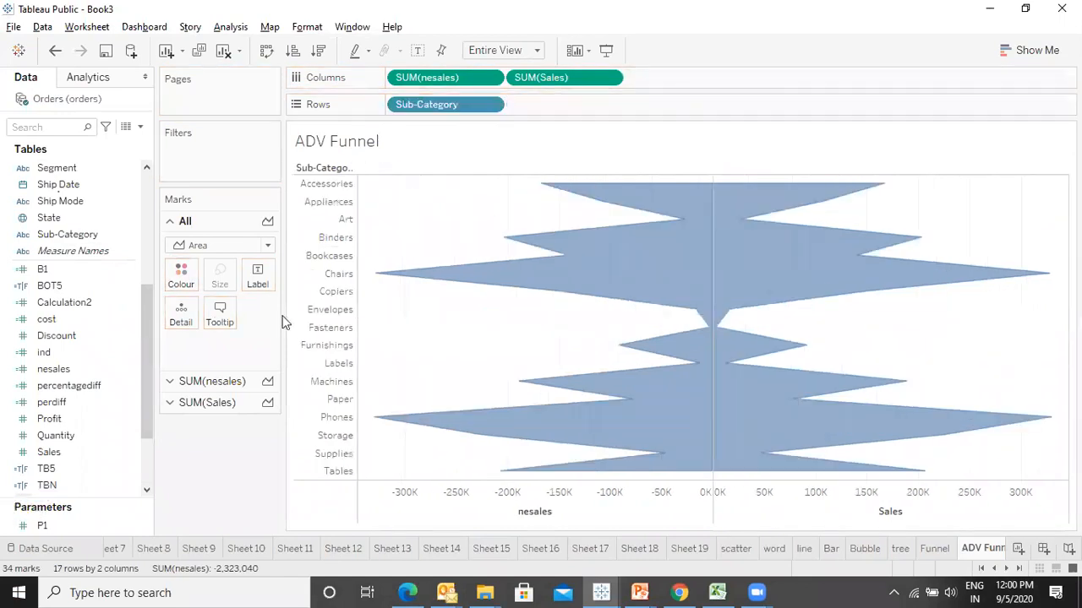
{"action": "left_click", "coordinate": [318, 51]}
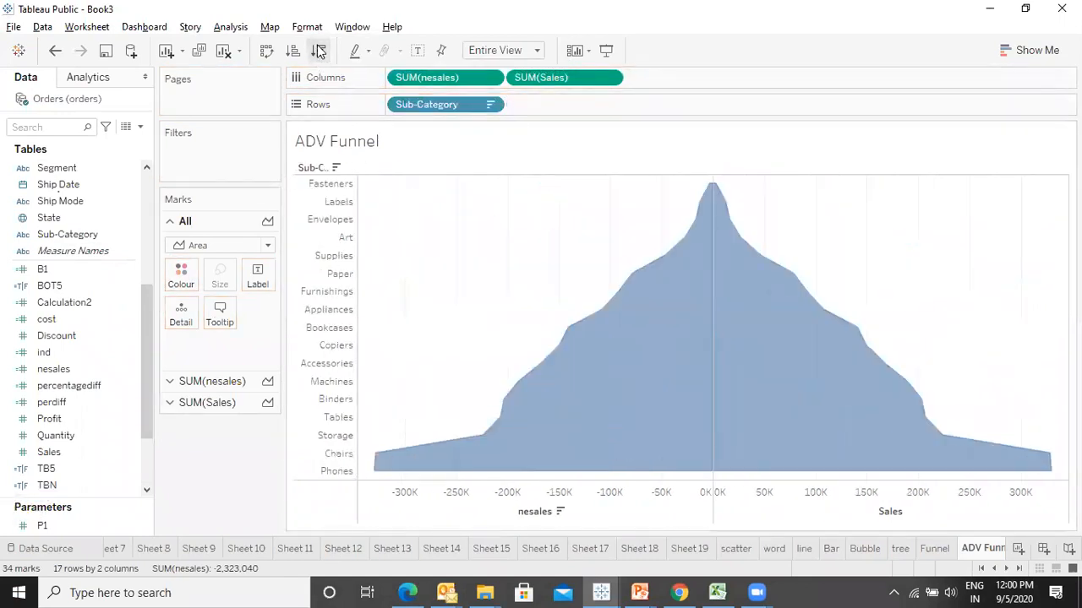
{"action": "left_click", "coordinate": [296, 52]}
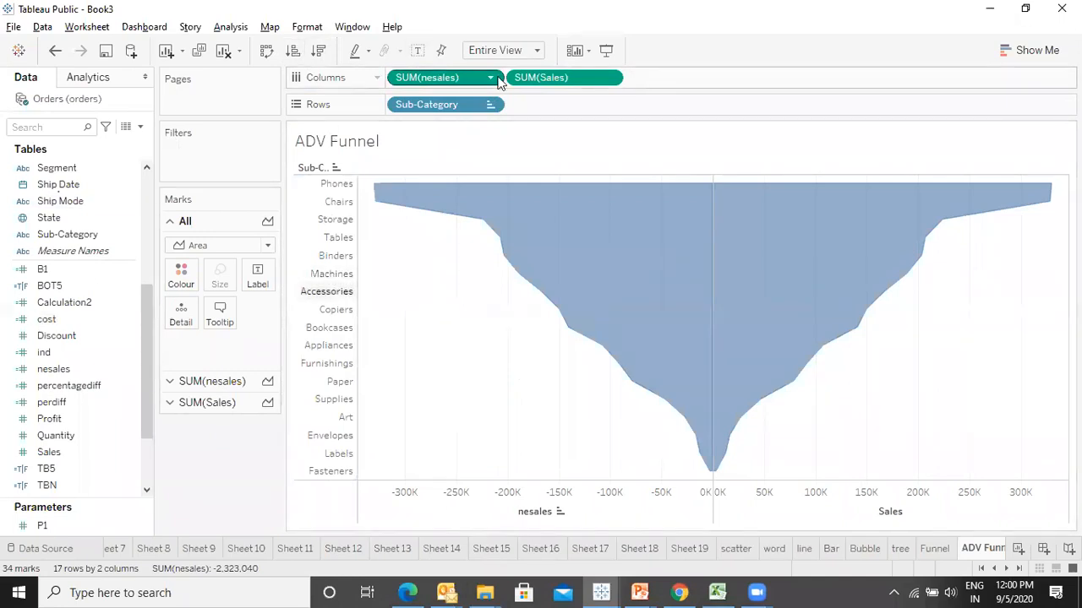
- Label both the nesales and Sales halves of the Sub-Category funnel with SUM(Sales)
{"action": "left_click", "coordinate": [203, 382]}
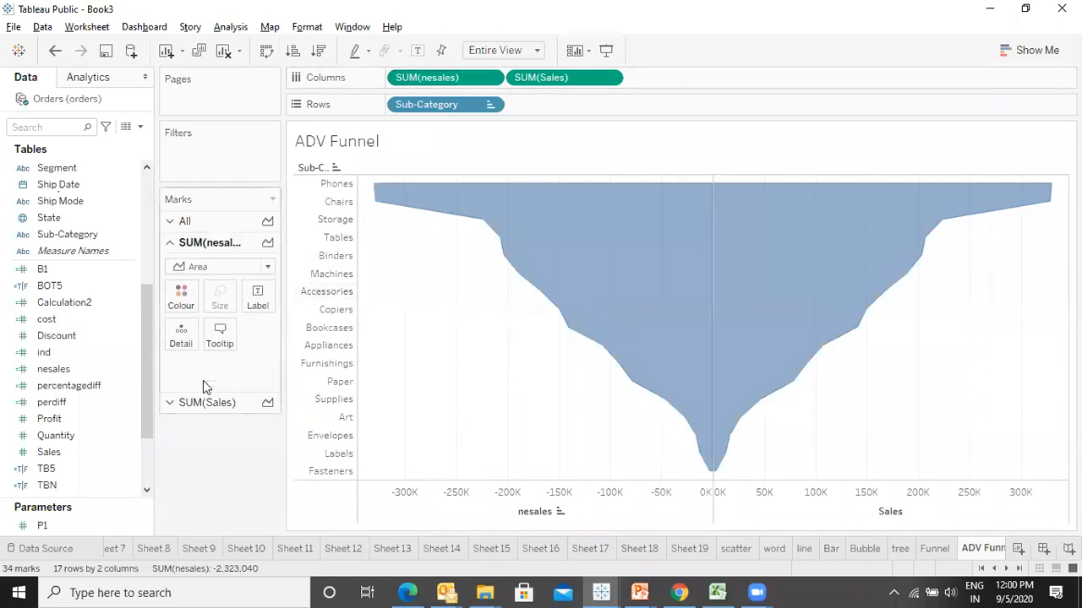
{"action": "left_click_drag", "start_coordinate": [49, 452], "coordinate": [256, 304]}
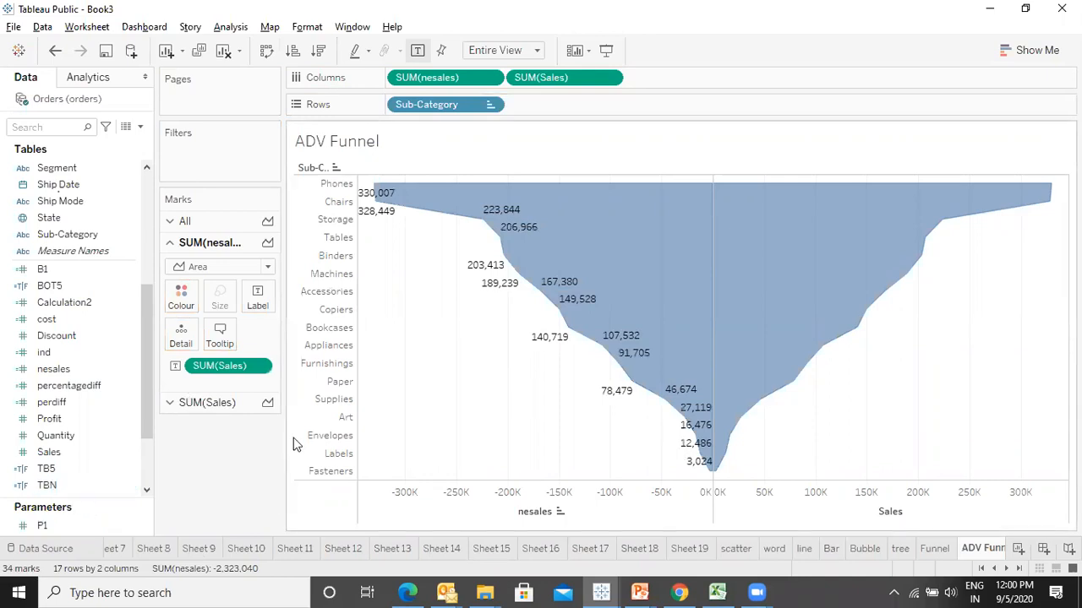
{"action": "left_click", "coordinate": [211, 402]}
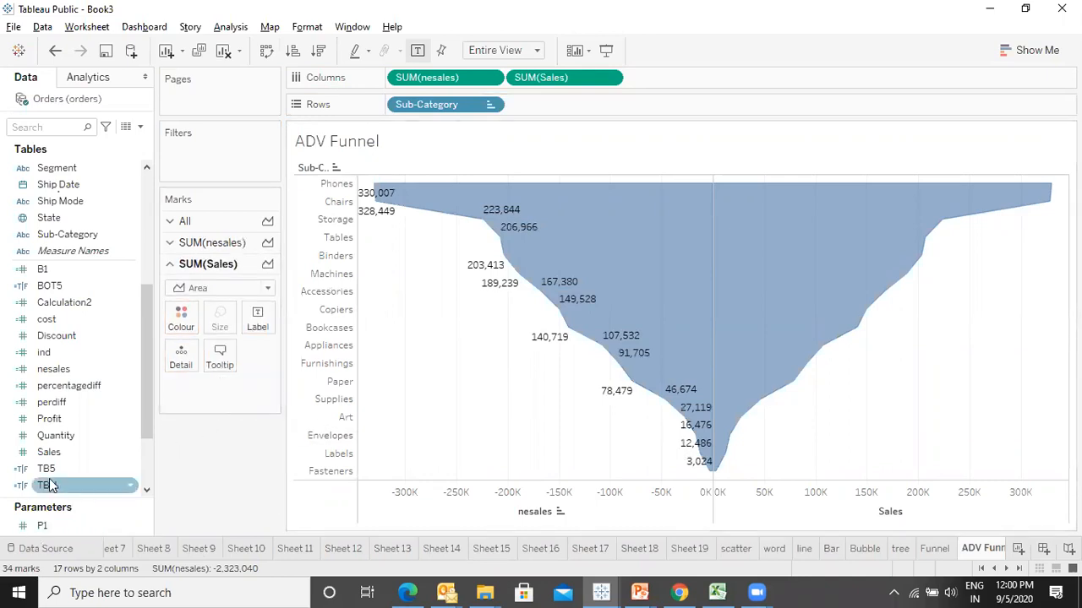
{"action": "left_click_drag", "start_coordinate": [51, 452], "coordinate": [261, 331]}
- Change the Sales half's label to a Percent of Total table calculation and review the funnel in presentation mode
{"action": "left_click", "coordinate": [261, 386]}
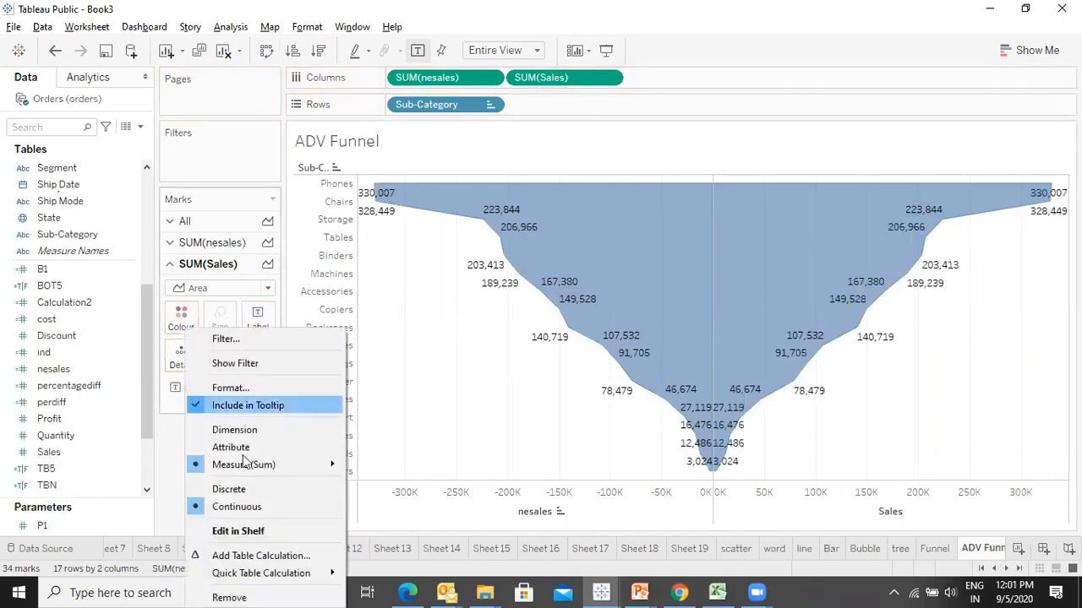
{"action": "mouse_move", "coordinate": [254, 573]}
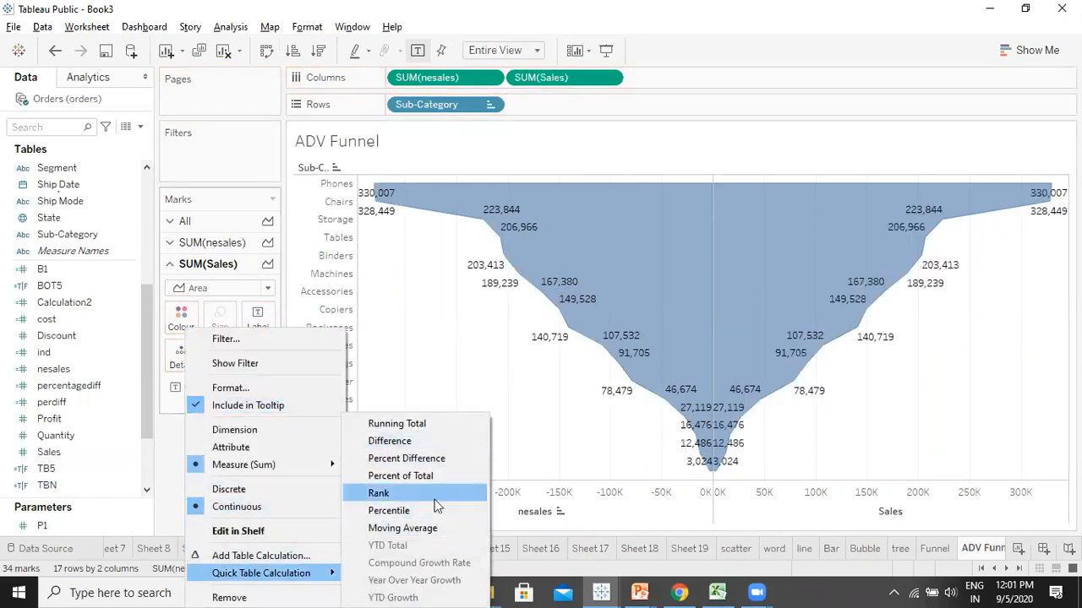
{"action": "left_click", "coordinate": [409, 476]}
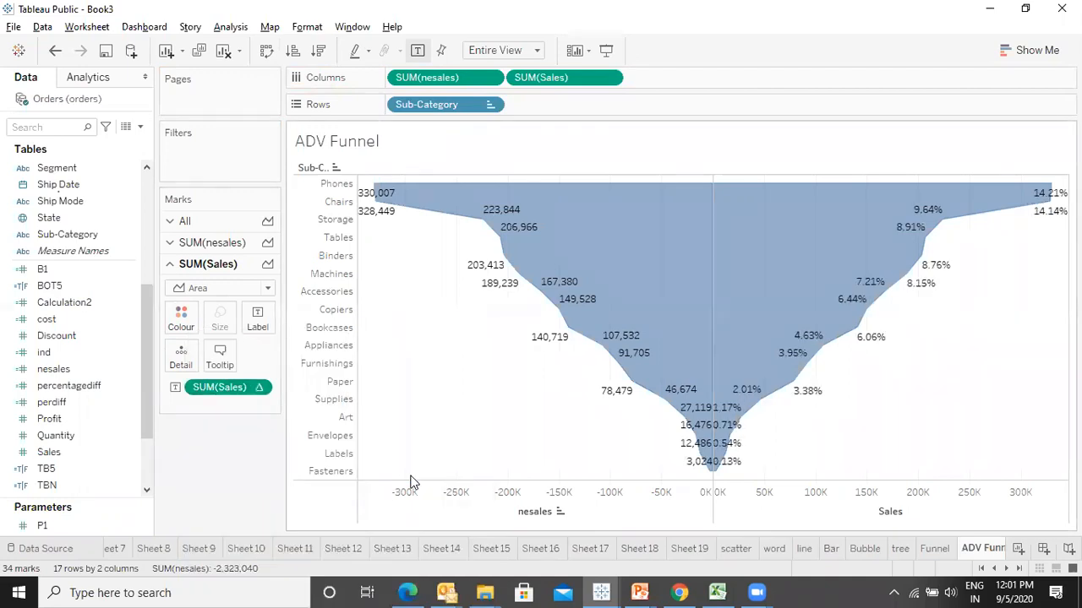
{"action": "key", "text": "F7"}
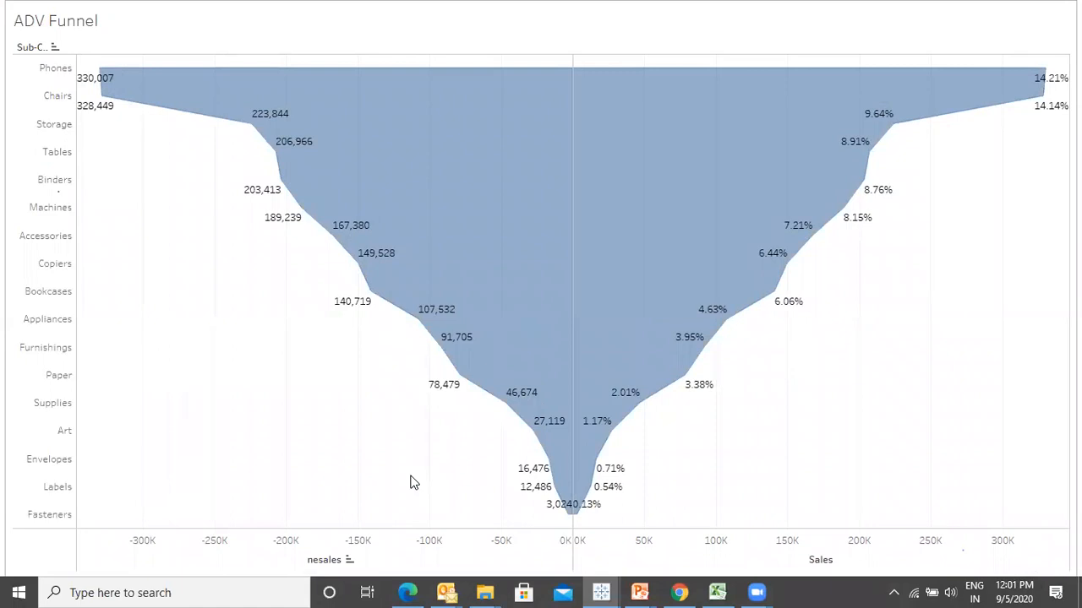
{"action": "mouse_move", "coordinate": [1052, 95]}
{"action": "mouse_move", "coordinate": [785, 241]}
{"action": "key", "text": "Escape"}
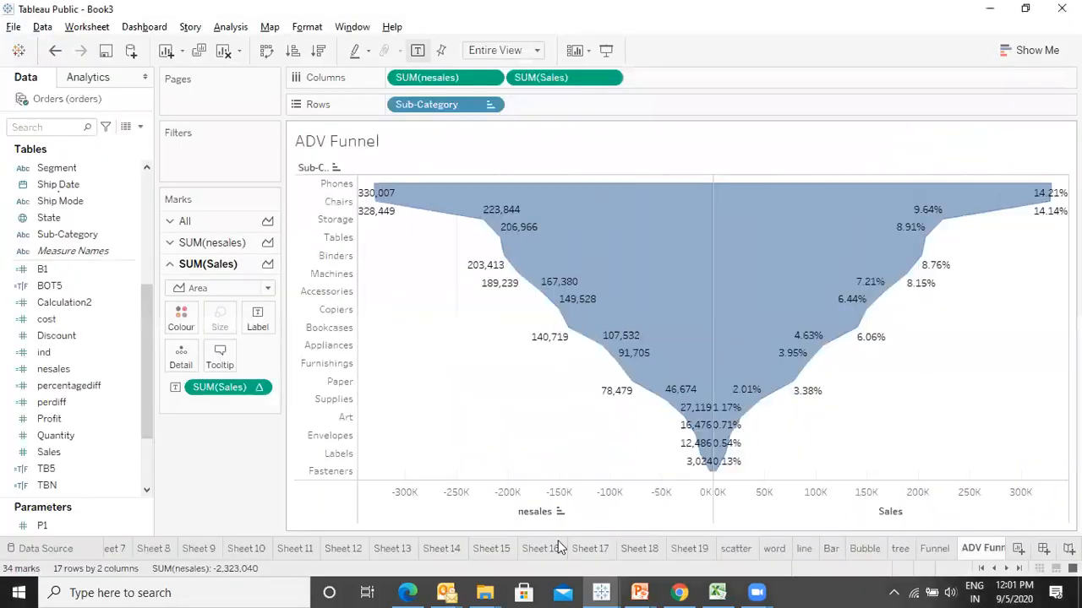
- Remove SUM(nesales) from the columns and view the one-sided area chart in presentation mode
{"action": "left_click_drag", "start_coordinate": [456, 77], "coordinate": [85, 292]}
{"action": "key", "text": "F7"}
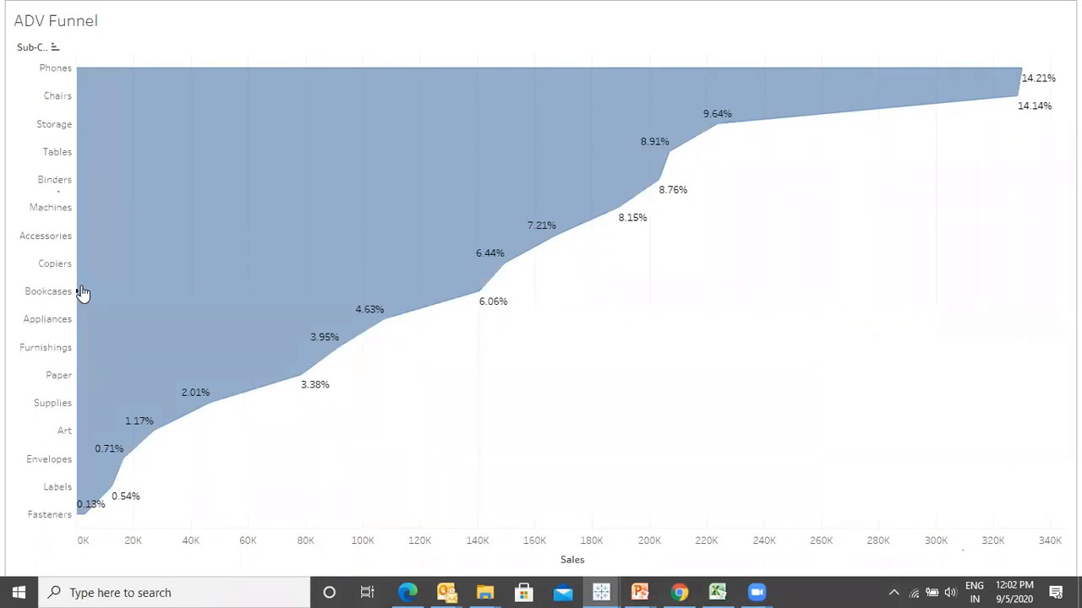
{"action": "key", "text": "Escape"}
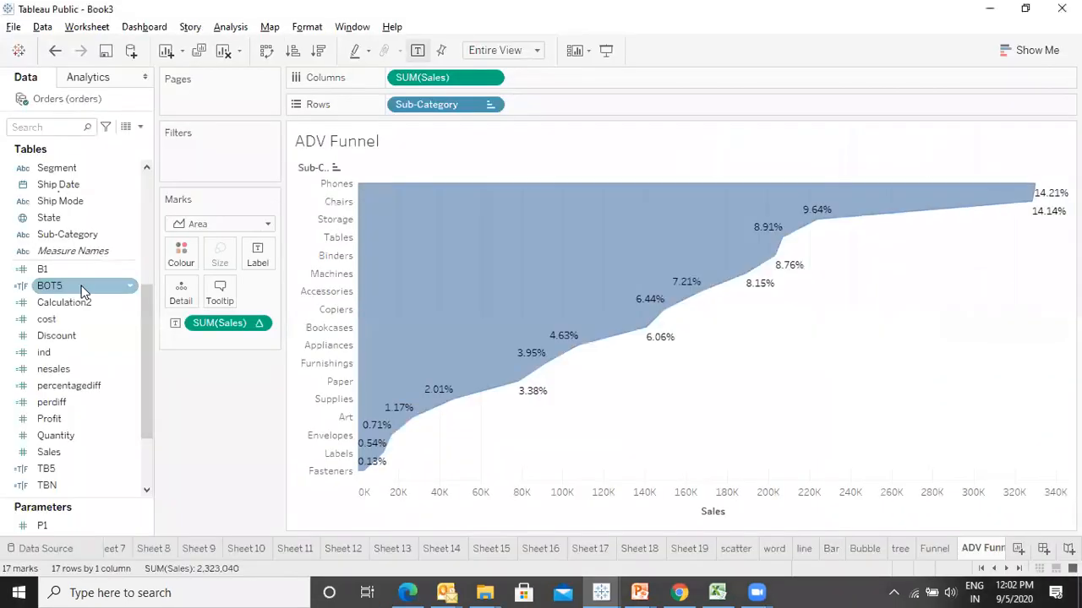
- Sort the one-sided Sub-Category area chart in ascending order of sales and view it in presentation mode
{"action": "left_click", "coordinate": [292, 51]}
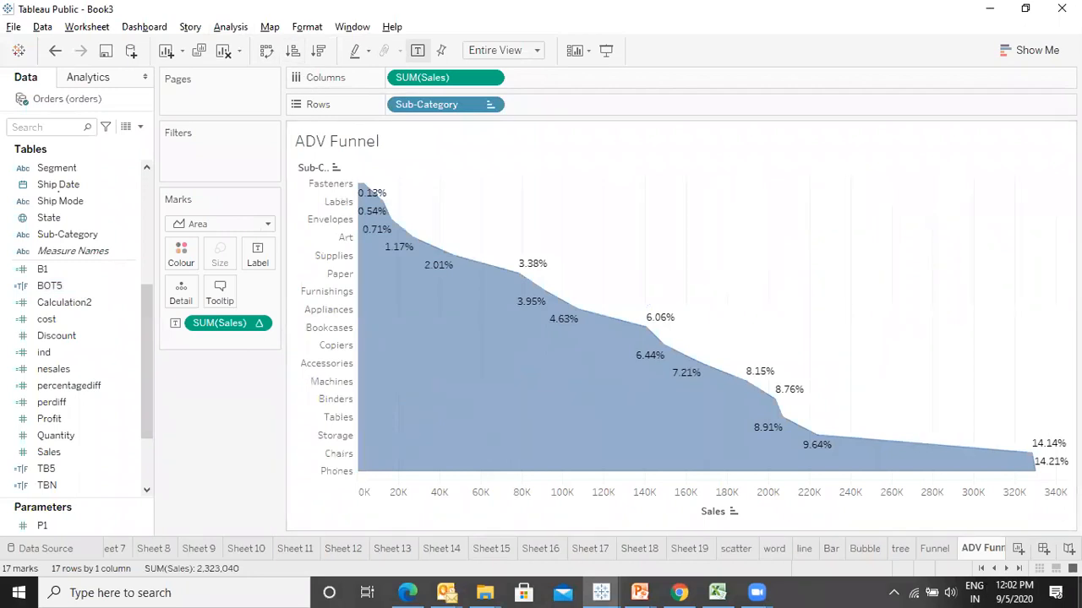
{"action": "key", "text": "F7"}
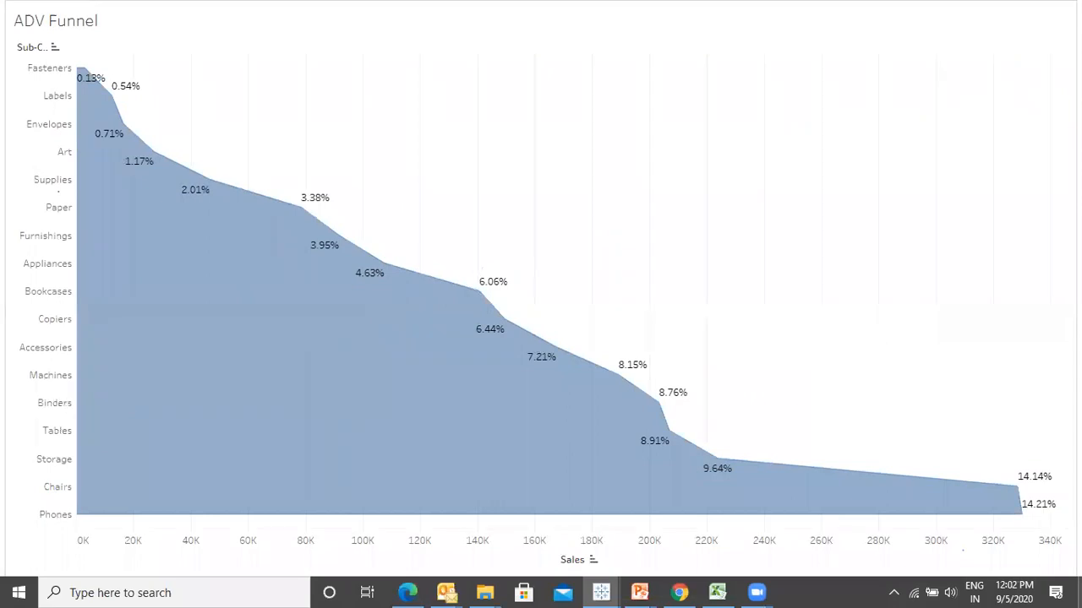
{"action": "key", "text": "F7"}
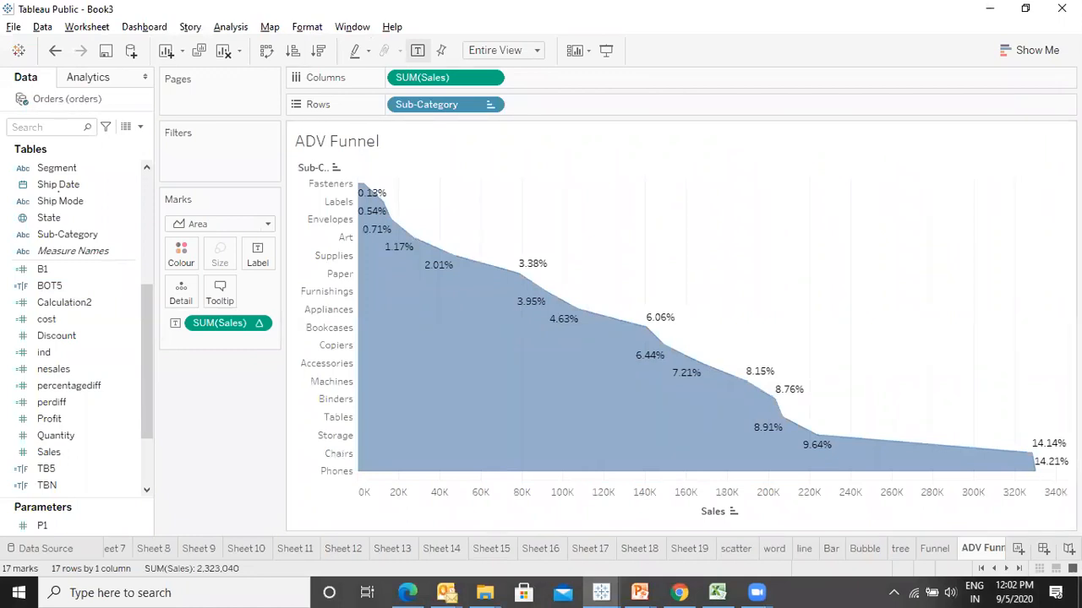
- Sort the sub-categories in descending order of sales and add SUM(nesales) before SUM(Sales) to rebuild the mirrored funnel
{"action": "left_click", "coordinate": [319, 51]}
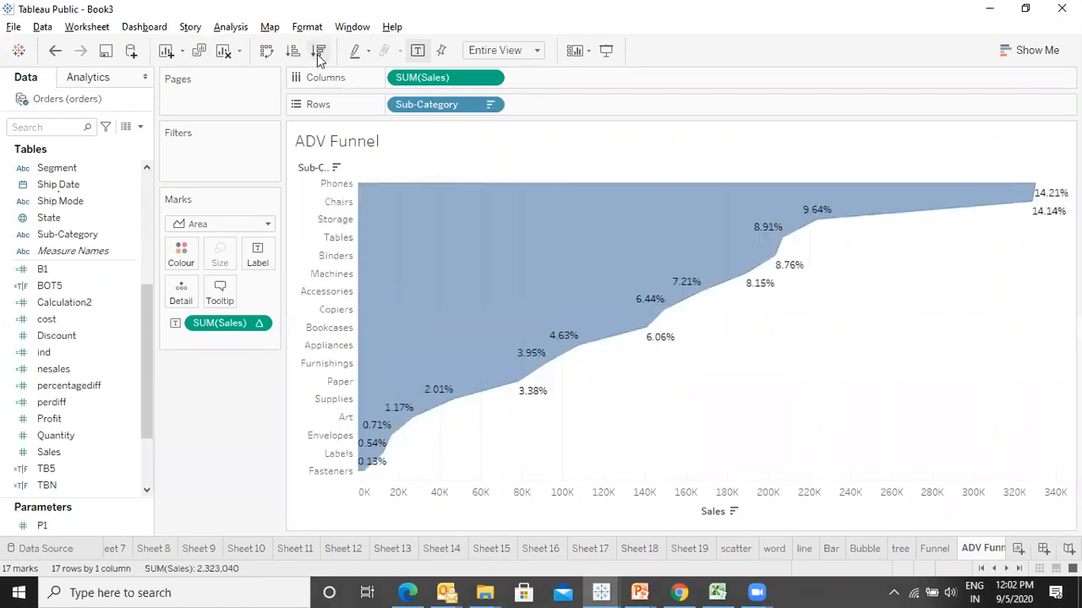
{"action": "double_click", "coordinate": [81, 372]}
{"action": "left_click_drag", "start_coordinate": [430, 80], "coordinate": [708, 85]}
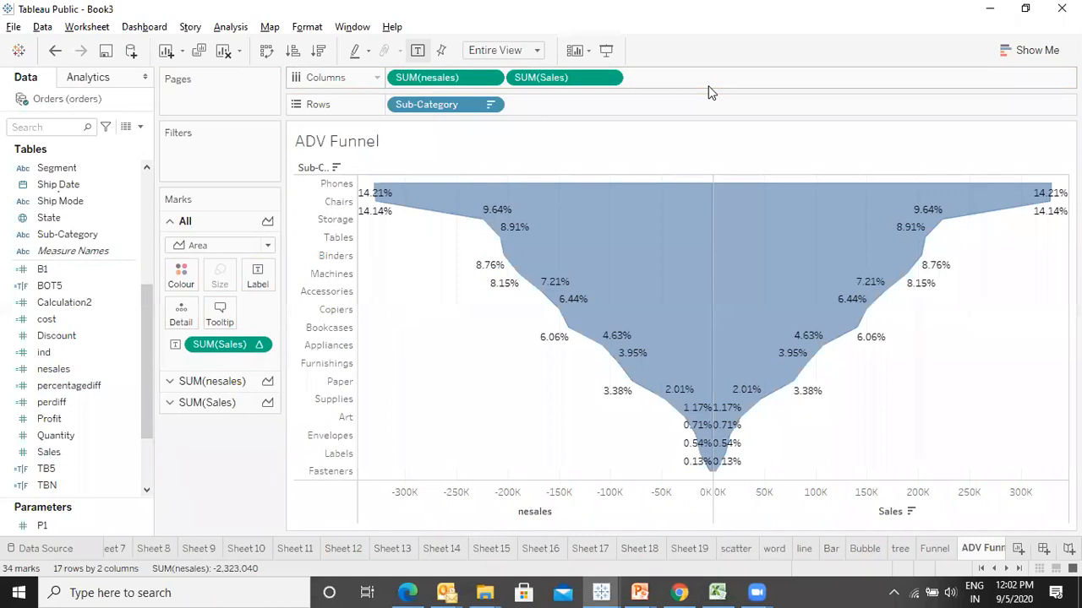
- Switch to PowerPoint to review the Funnel and Waterfall Chart slides, and return to Tableau to view the funnel in presentation mode
{"action": "key", "text": "alt+Tab"}
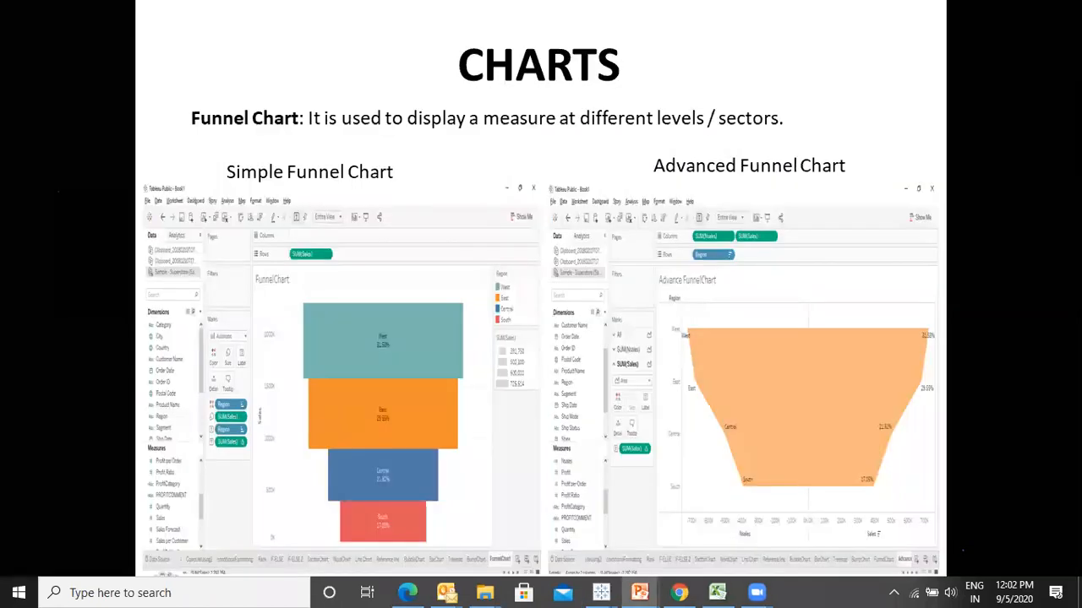
{"action": "key", "text": "Right"}
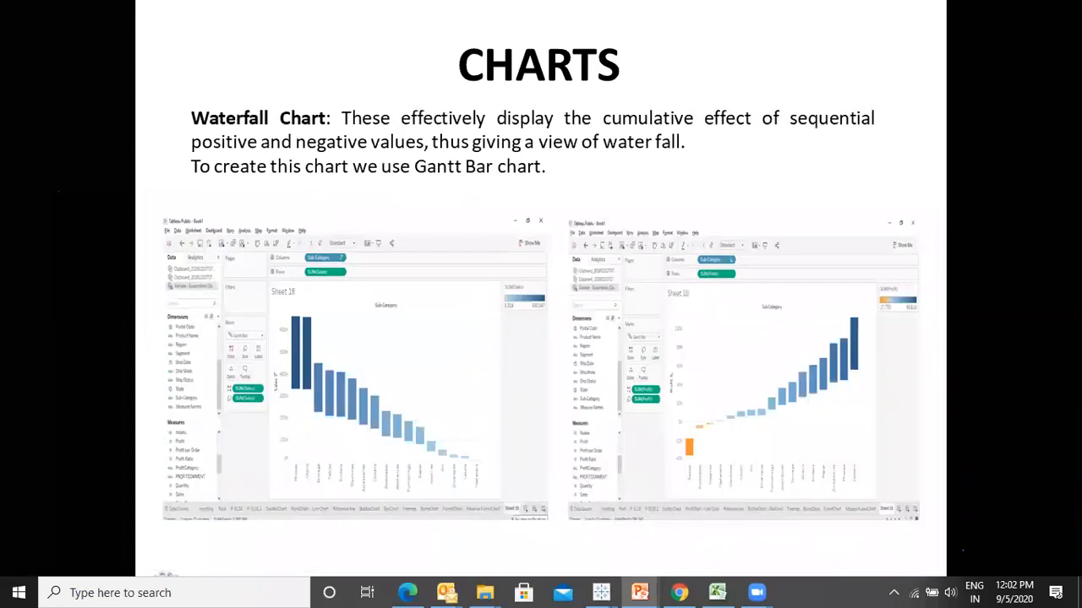
{"action": "key", "text": "Right"}
{"action": "key", "text": "Left"}
{"action": "key", "text": "Left"}
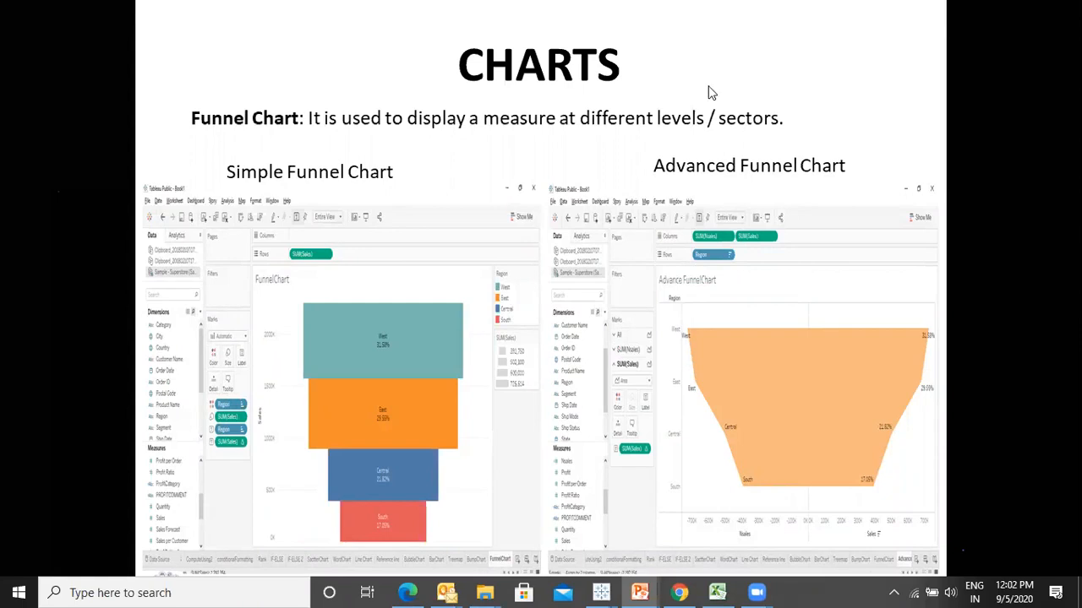
{"action": "key", "text": "alt+Tab"}
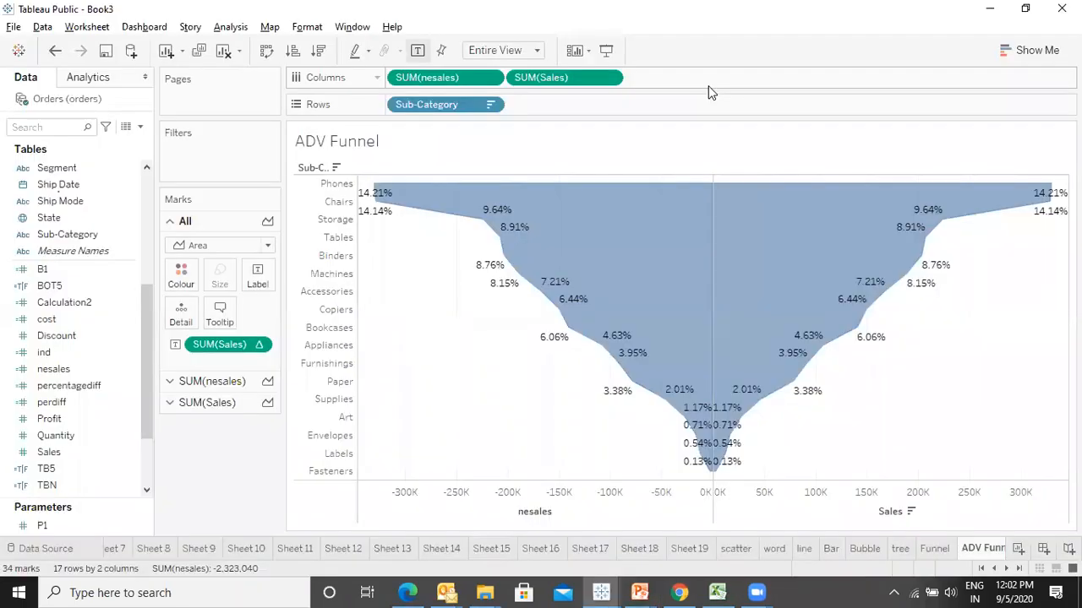
{"action": "key", "text": "F7"}
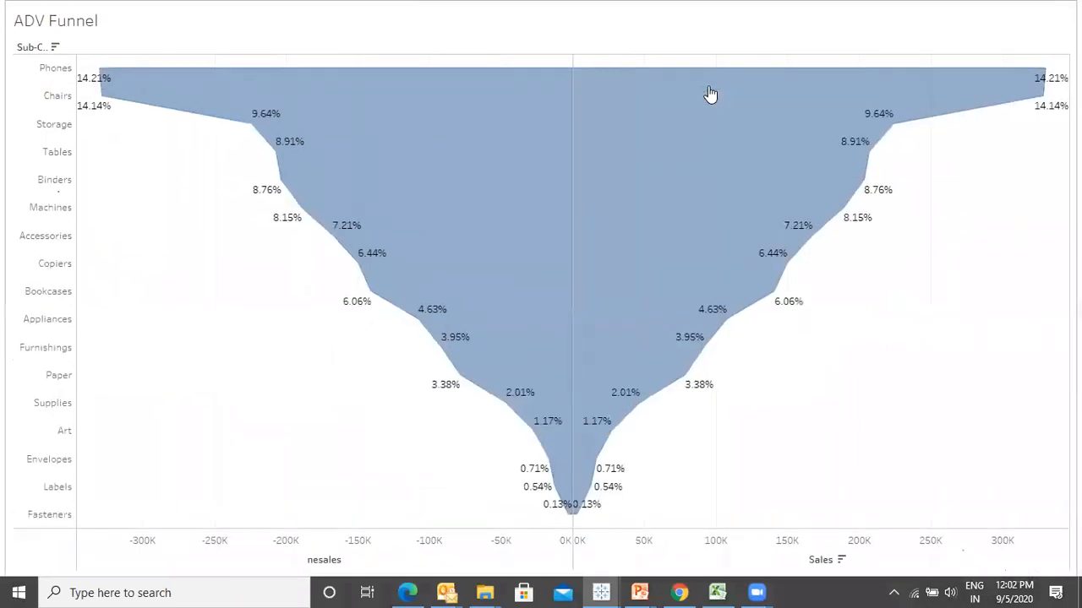